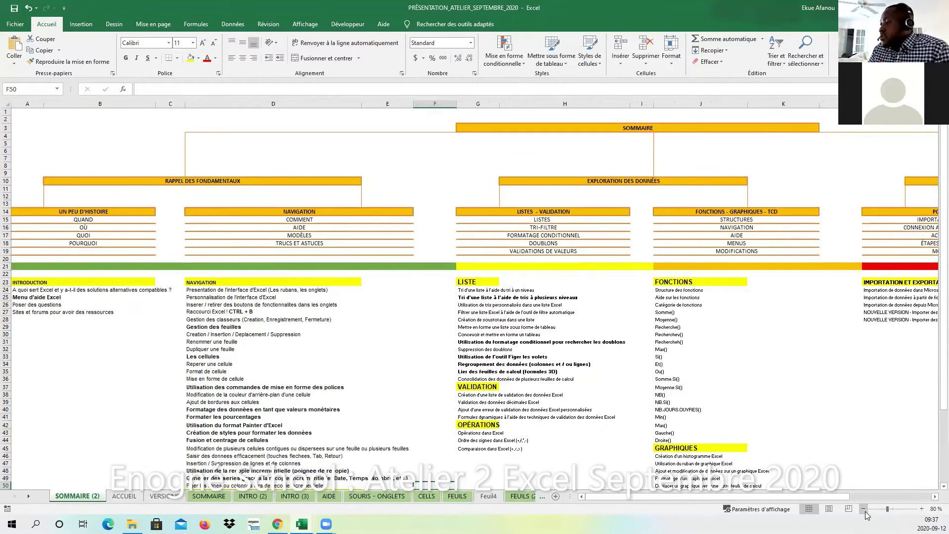
- Set the sheet zoom to 70% and highlight the RAPPEL DES FONDAMENTAUX block, including its UN PEU D'HISTOIRE column
{"action": "left_click", "coordinate": [864, 509]}
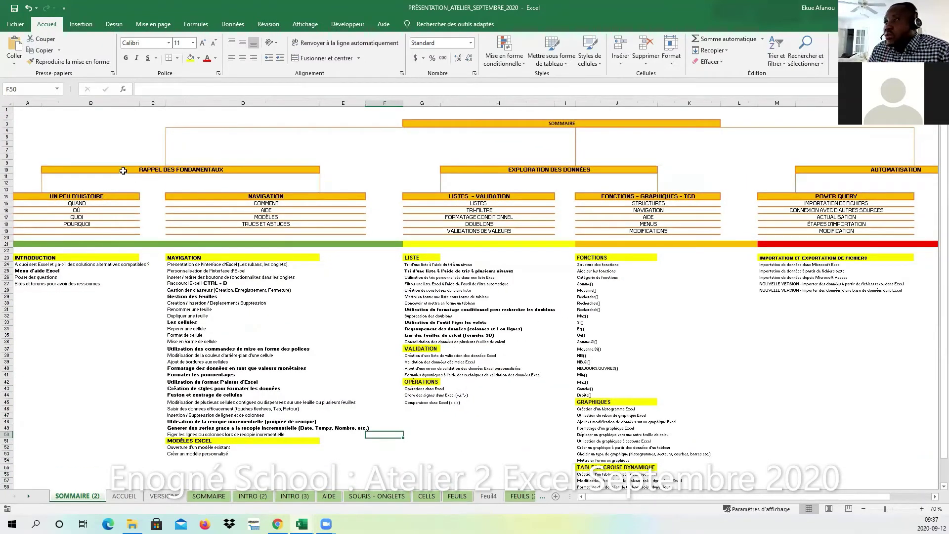
{"action": "left_click_drag", "start_coordinate": [123, 171], "coordinate": [364, 226]}
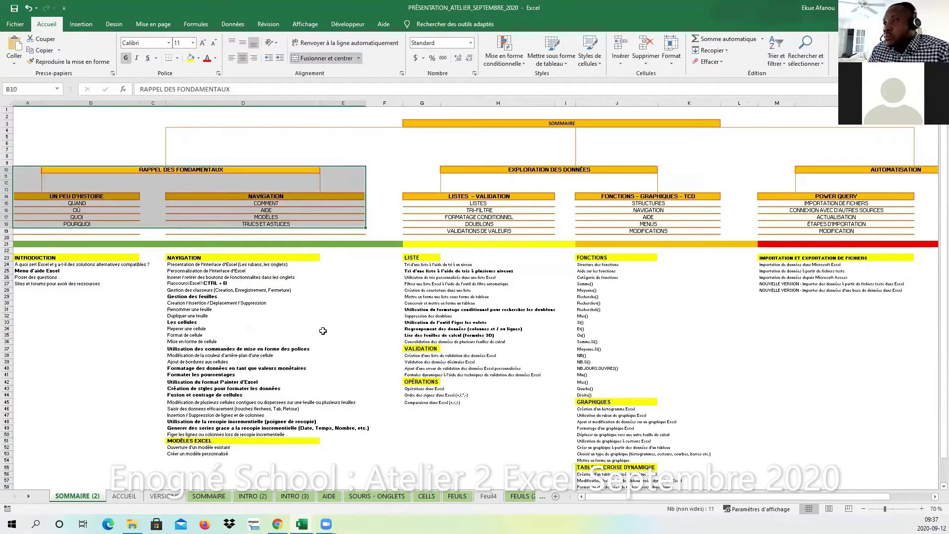
{"action": "left_click", "coordinate": [323, 331]}
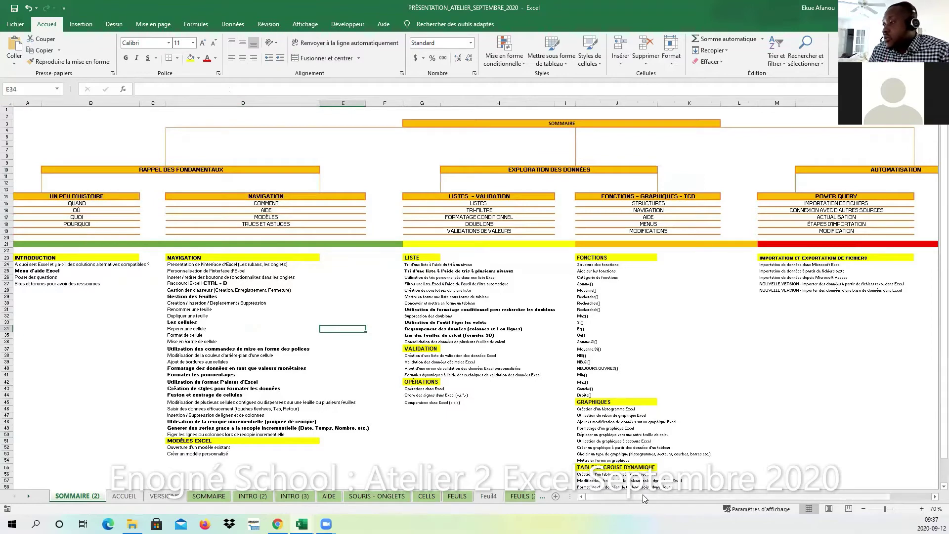
{"action": "left_click_drag", "start_coordinate": [113, 196], "coordinate": [105, 285]}
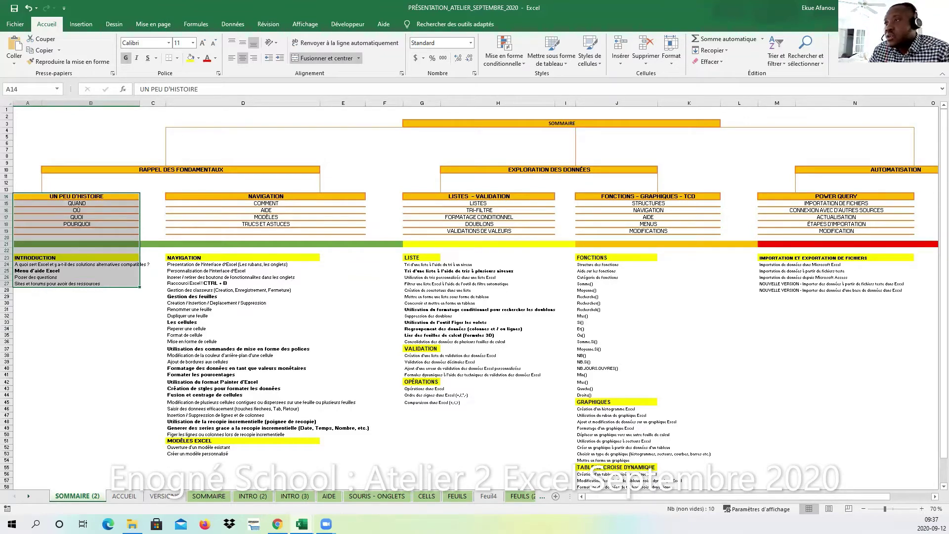
{"action": "left_click", "coordinate": [111, 323]}
- Widen columns B and E of the SOMMAIRE (2) sheet slightly
{"action": "left_click_drag", "start_coordinate": [148, 103], "coordinate": [166, 104]}
{"action": "left_click_drag", "start_coordinate": [102, 286], "coordinate": [103, 170]}
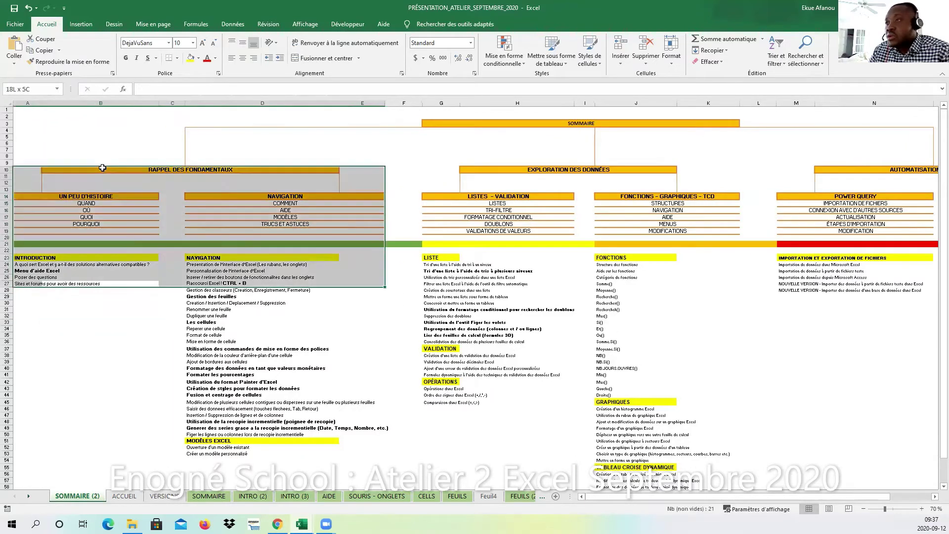
{"action": "left_click", "coordinate": [428, 296]}
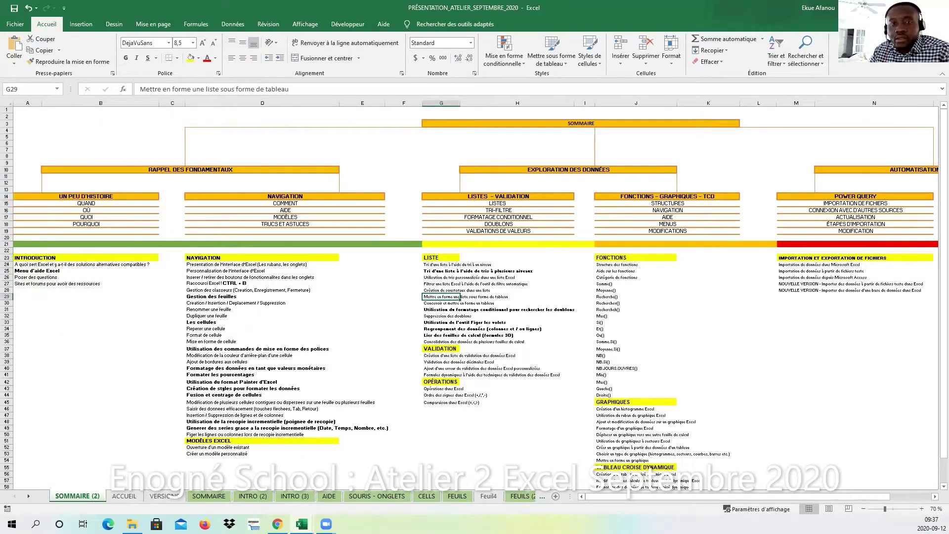
{"action": "left_click", "coordinate": [359, 309]}
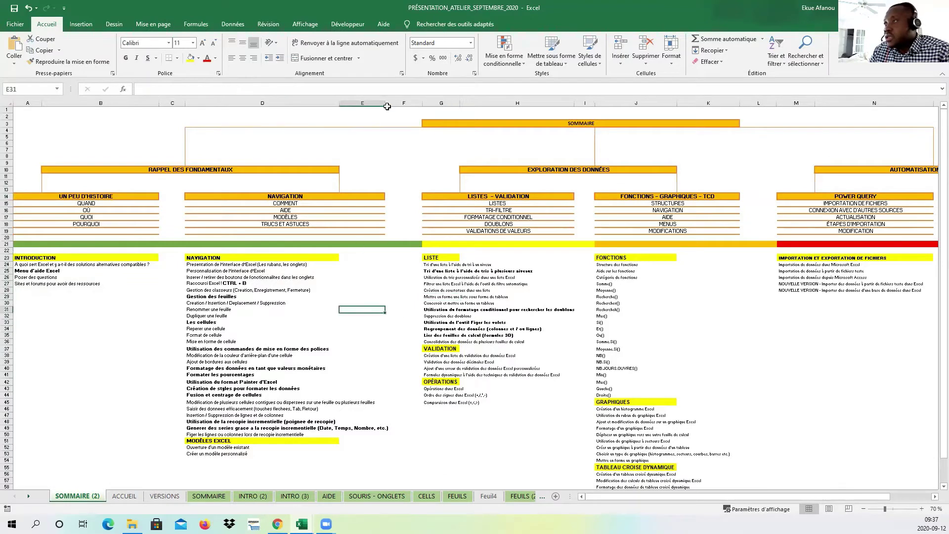
{"action": "left_click_drag", "start_coordinate": [387, 103], "coordinate": [404, 103]}
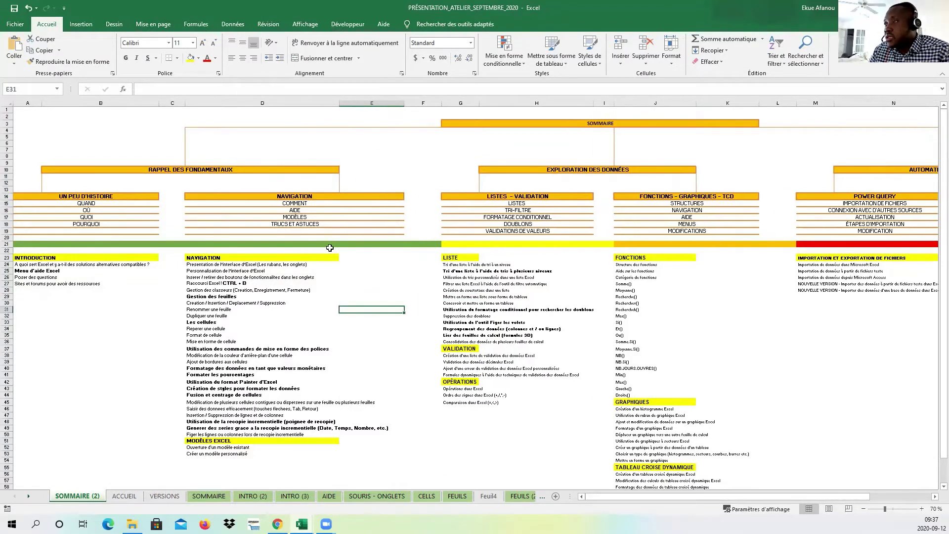
- Highlight the NAVIGATION section from its heading through the MODÈLES EXCEL topics, along with the UN PEU D'HISTOIRE section
{"action": "left_click_drag", "start_coordinate": [321, 196], "coordinate": [313, 451]}
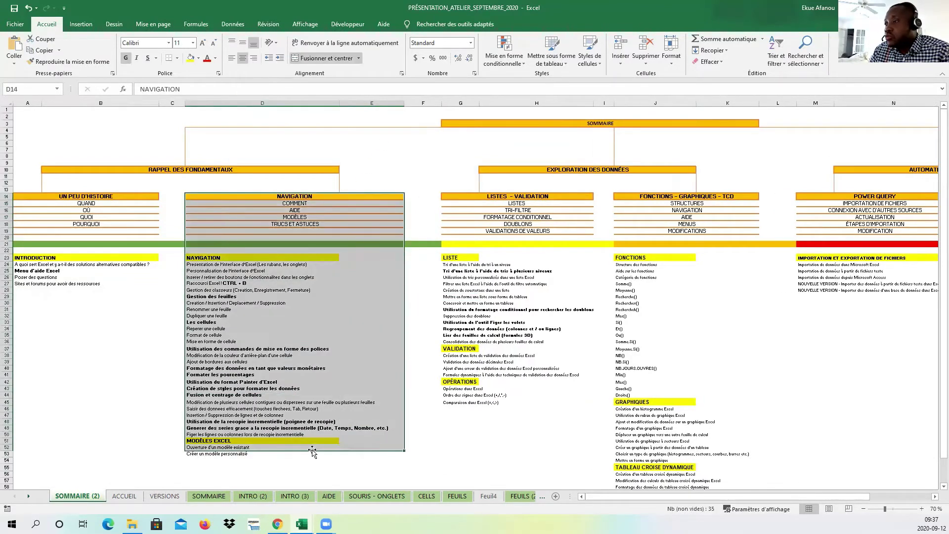
{"action": "left_click", "coordinate": [340, 342]}
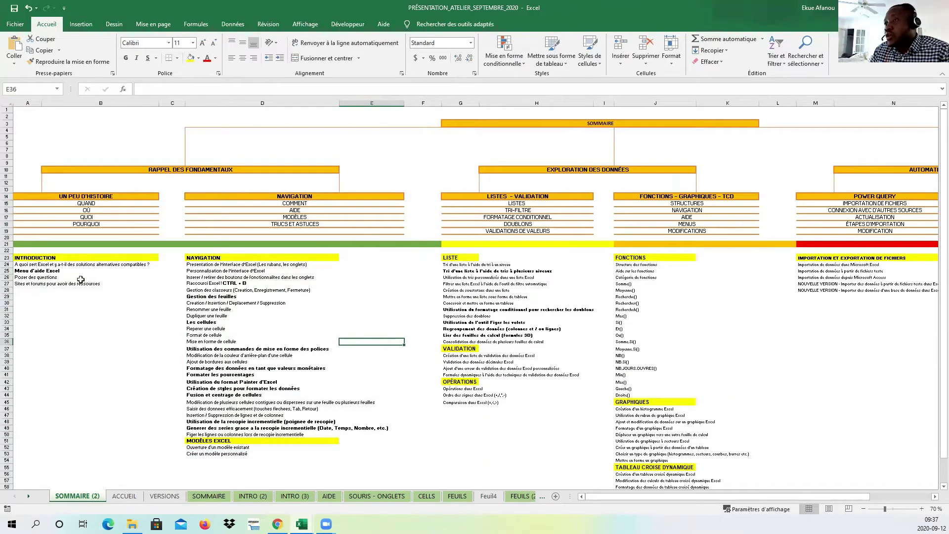
{"action": "left_click", "coordinate": [304, 295]}
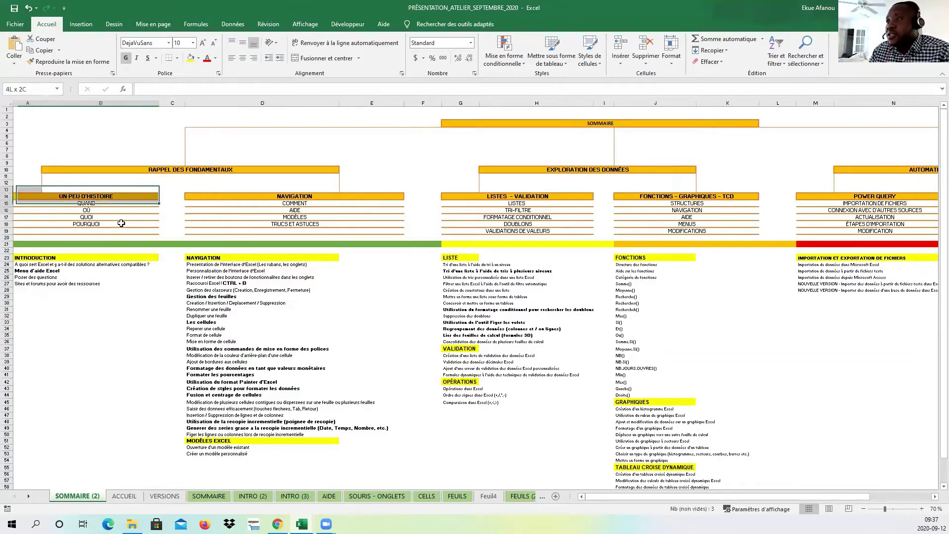
{"action": "left_click_drag", "start_coordinate": [129, 189], "coordinate": [20, 278]}
{"action": "left_click_drag", "start_coordinate": [346, 195], "coordinate": [332, 453]}
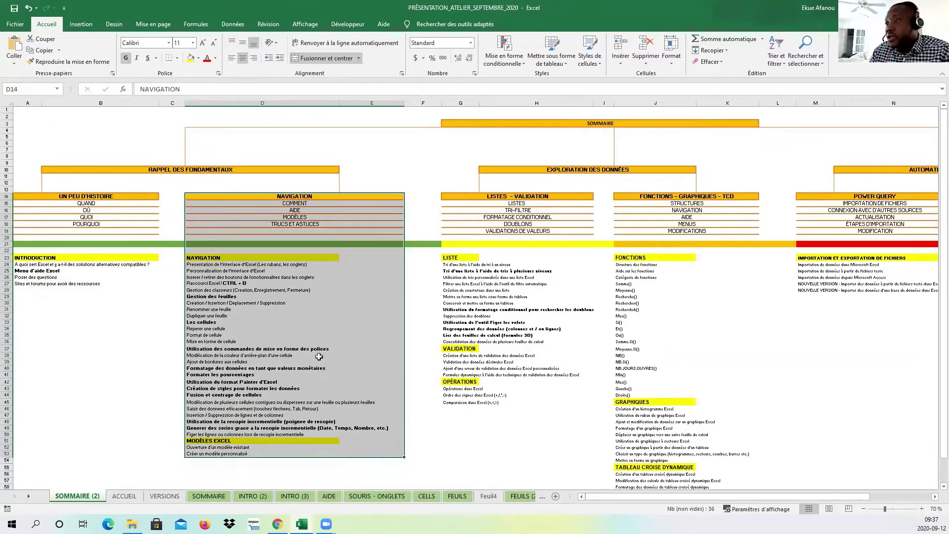
{"action": "left_click", "coordinate": [307, 322]}
- Examine individual NAVIGATION topics, including MODÈLES EXCEL, the fill handle, monetary formatting, the format painter and sheet duplication
{"action": "left_click", "coordinate": [247, 441]}
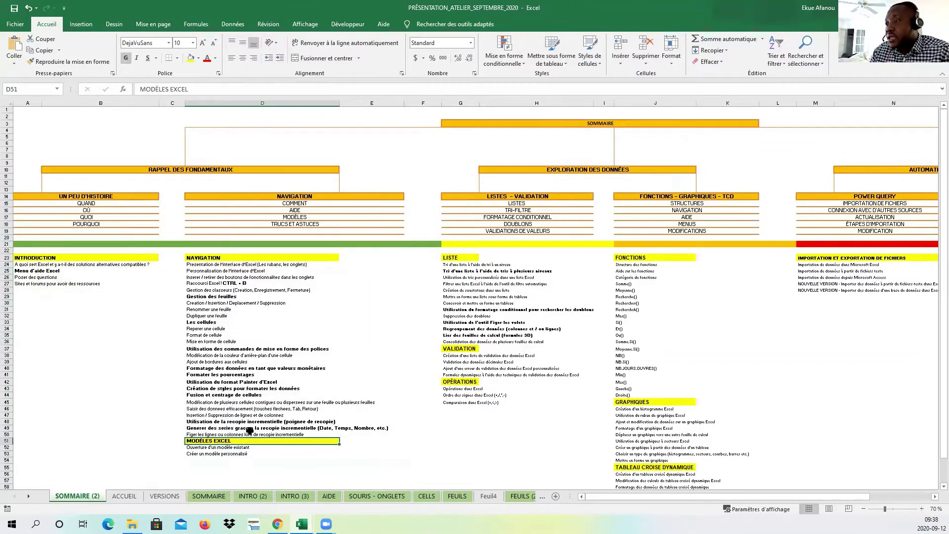
{"action": "left_click", "coordinate": [251, 428]}
{"action": "left_click", "coordinate": [251, 422]}
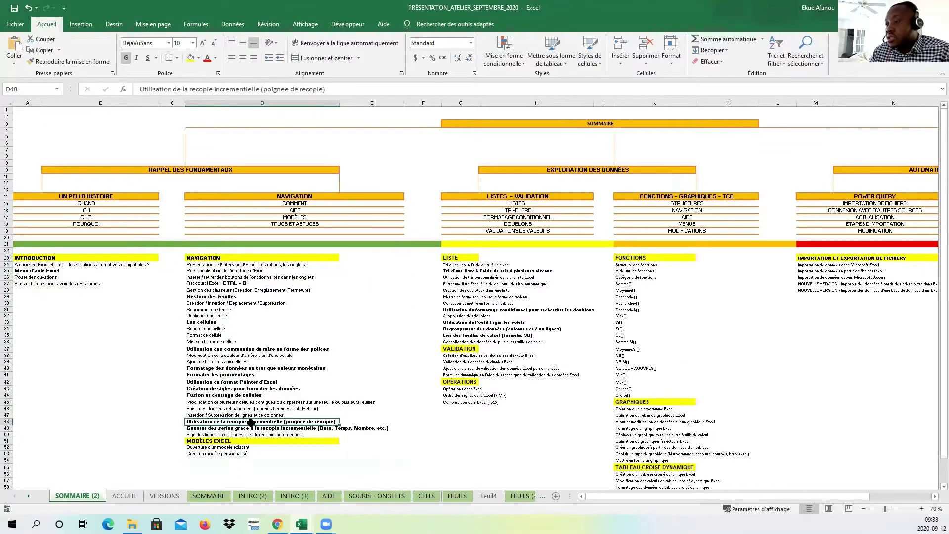
{"action": "left_click", "coordinate": [261, 373]}
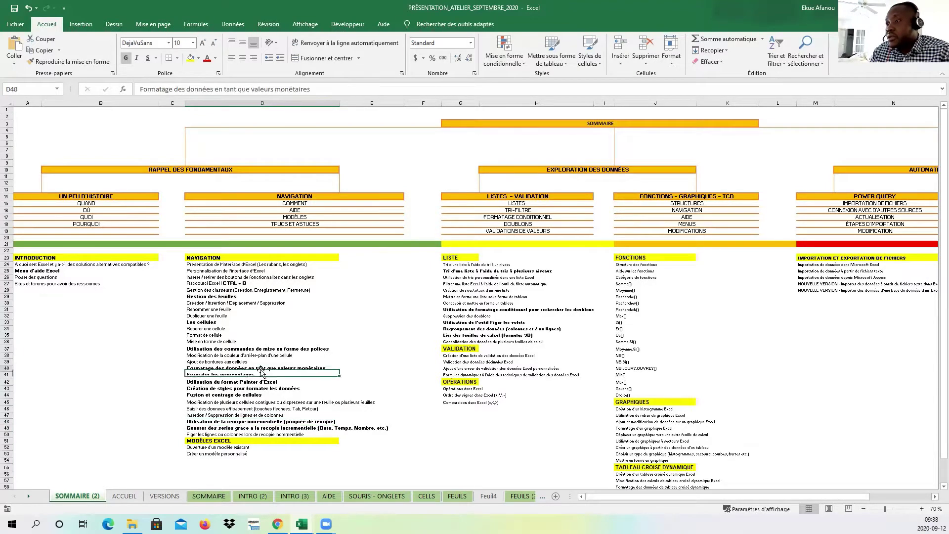
{"action": "left_click", "coordinate": [266, 382]}
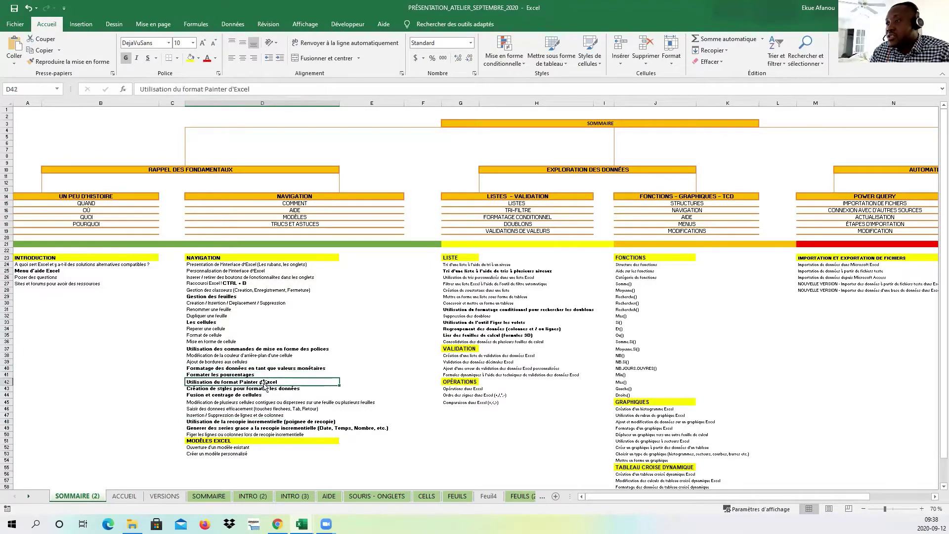
{"action": "scroll", "coordinate": [309, 337], "scroll_direction": "down", "scroll_amount": 1}
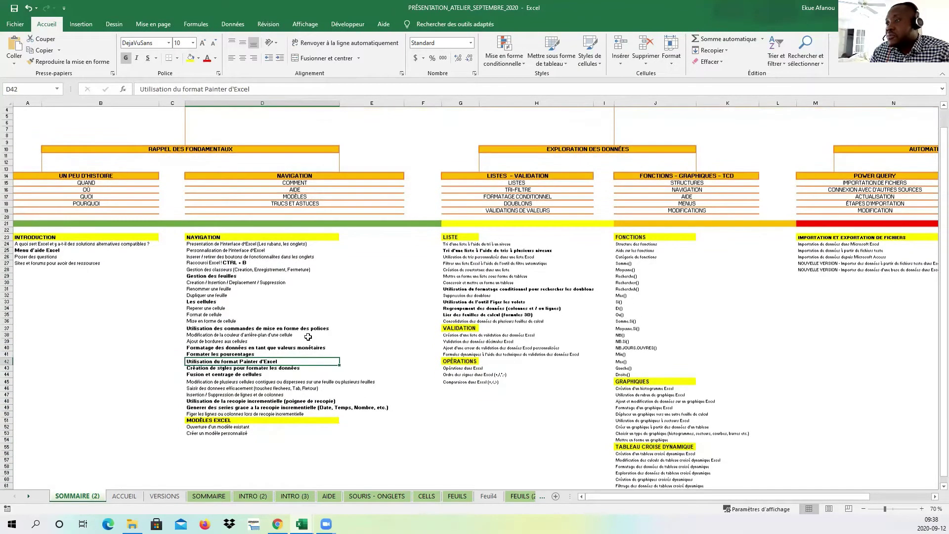
{"action": "left_click", "coordinate": [213, 295]}
{"action": "scroll", "coordinate": [330, 305], "scroll_direction": "up", "scroll_amount": 1}
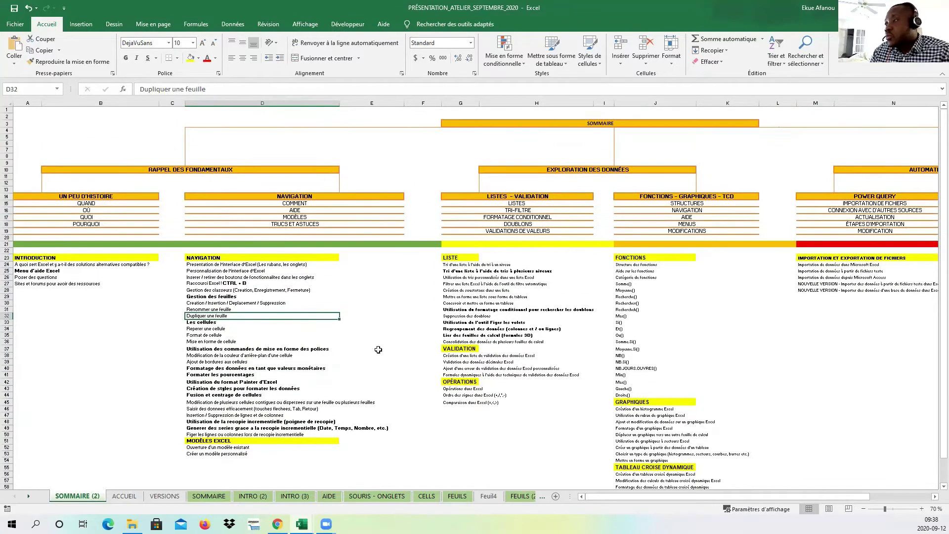
{"action": "left_click", "coordinate": [440, 408]}
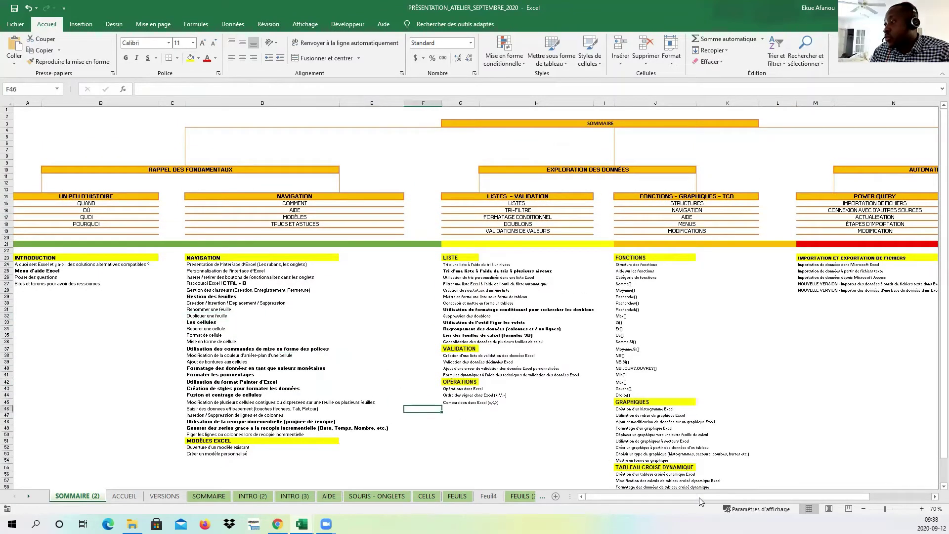
- Select the EXPLORATION DES DONNÉES block from its heading down to the last TABLEAU CROISE DYNAMIQUE topic
{"action": "scroll", "coordinate": [704, 500], "scroll_direction": "right", "scroll_amount": 3}
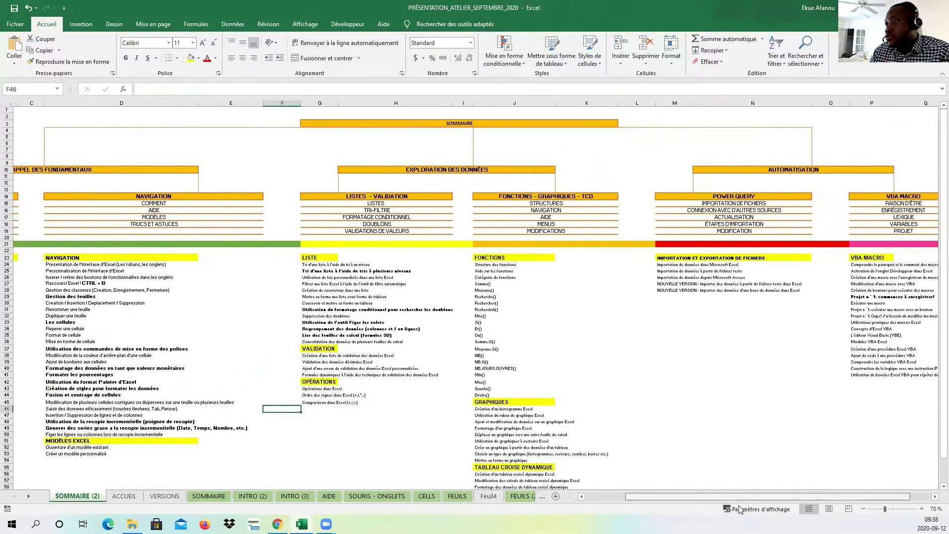
{"action": "left_click", "coordinate": [201, 223]}
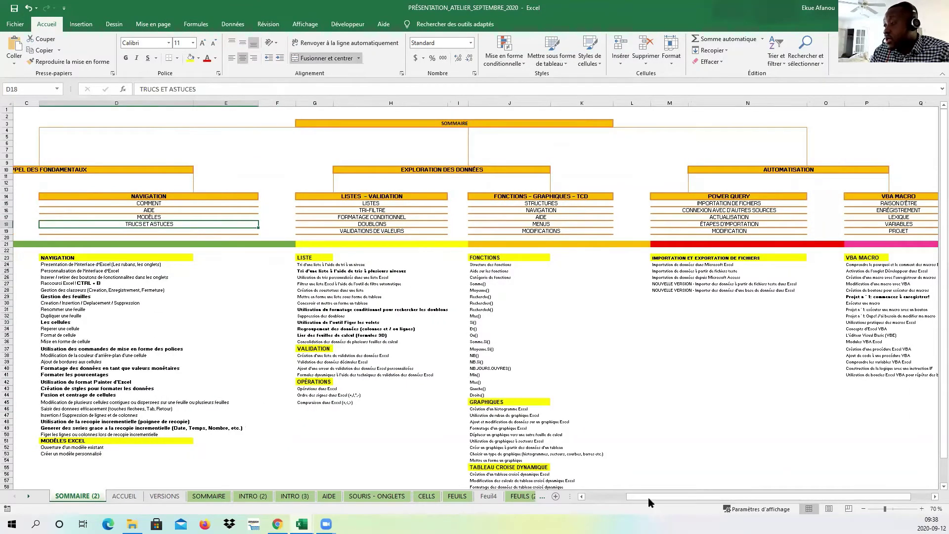
{"action": "left_click_drag", "start_coordinate": [648, 498], "coordinate": [668, 497]}
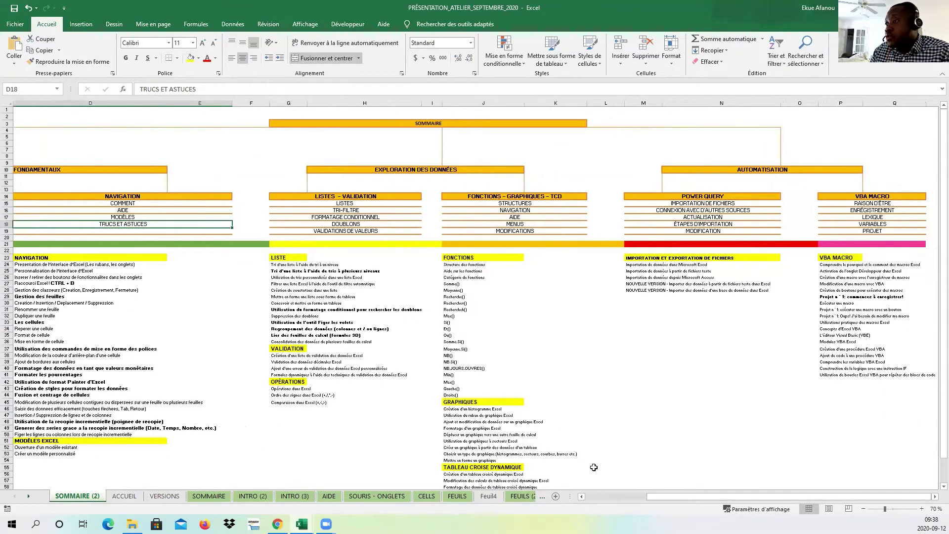
{"action": "scroll", "coordinate": [317, 336], "scroll_direction": "down", "scroll_amount": 3}
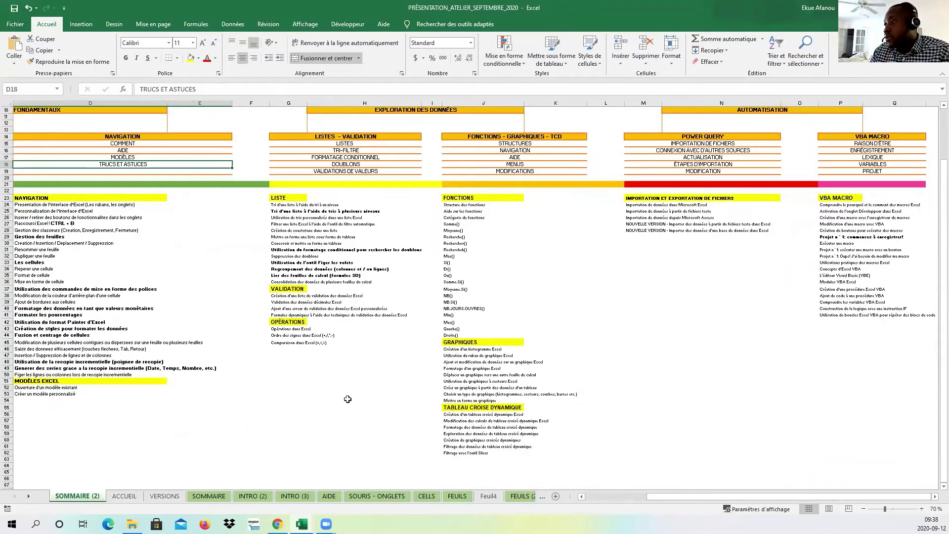
{"action": "scroll", "coordinate": [347, 399], "scroll_direction": "up", "scroll_amount": 2}
{"action": "left_click", "coordinate": [365, 149]}
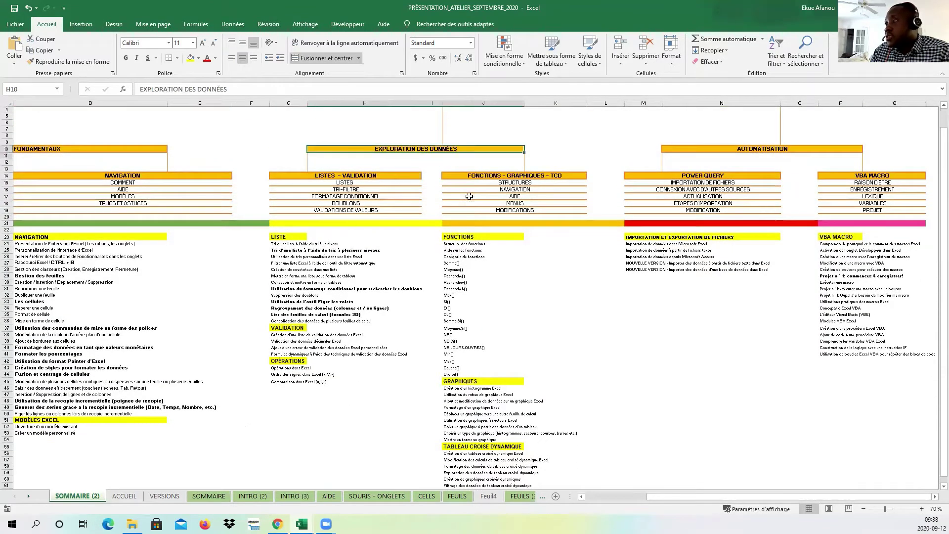
{"action": "left_click_drag", "start_coordinate": [469, 196], "coordinate": [395, 486]}
{"action": "scroll", "coordinate": [383, 361], "scroll_direction": "down", "scroll_amount": 2}
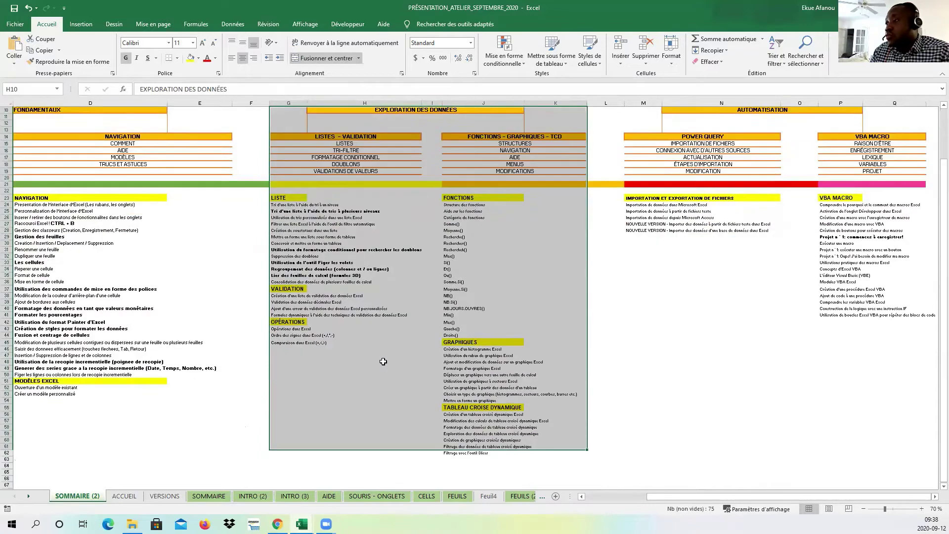
{"action": "left_click_drag", "start_coordinate": [507, 455], "coordinate": [331, 110]}
{"action": "scroll", "coordinate": [613, 323], "scroll_direction": "up", "scroll_amount": 3}
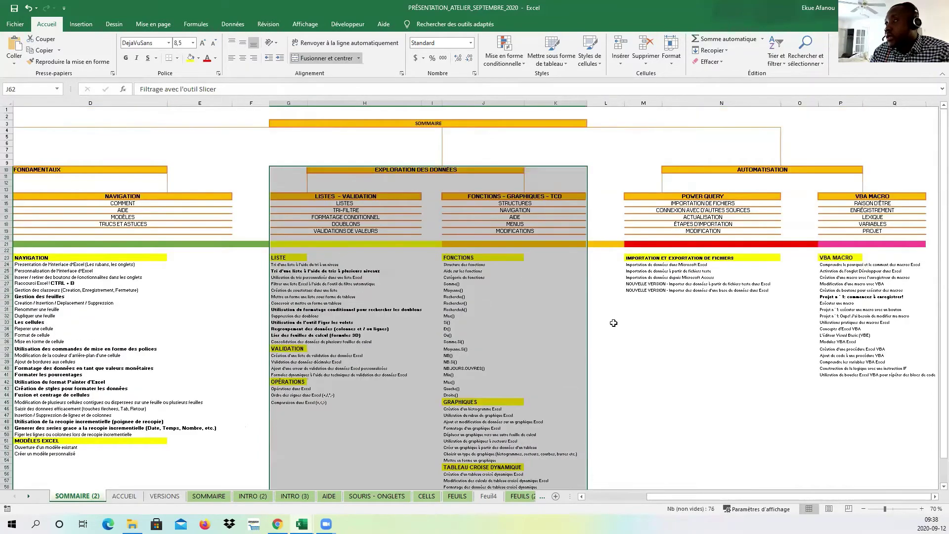
{"action": "left_click", "coordinate": [604, 355]}
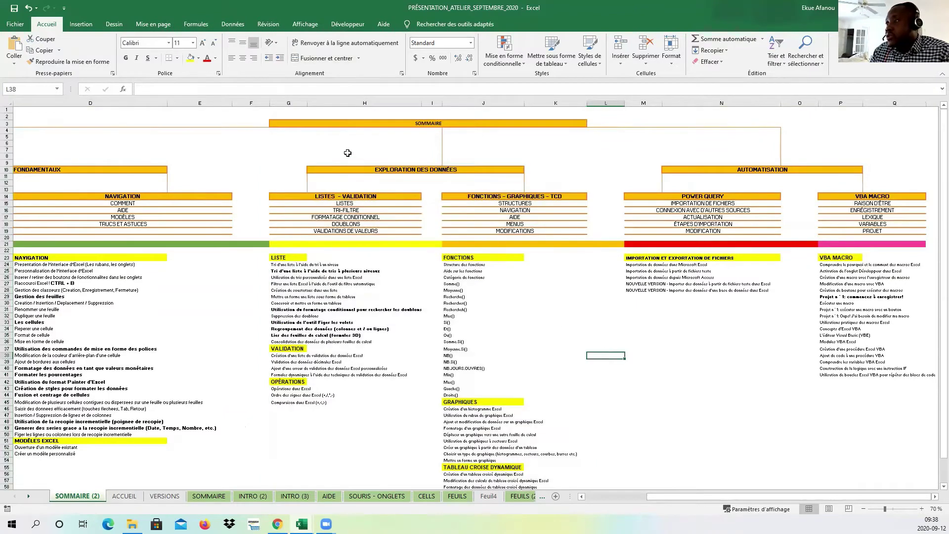
- Highlight the LISTES - VALIDATION and FONCTIONS - GRAPHIQUES - TCD columns together under EXPLORATION DES DONNÉES
{"action": "left_click_drag", "start_coordinate": [341, 166], "coordinate": [512, 487]}
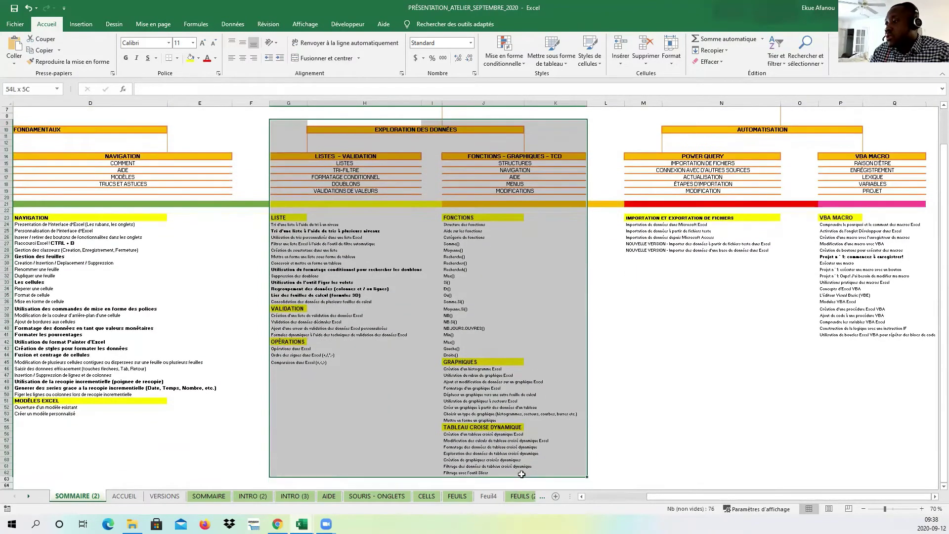
{"action": "left_click", "coordinate": [377, 336]}
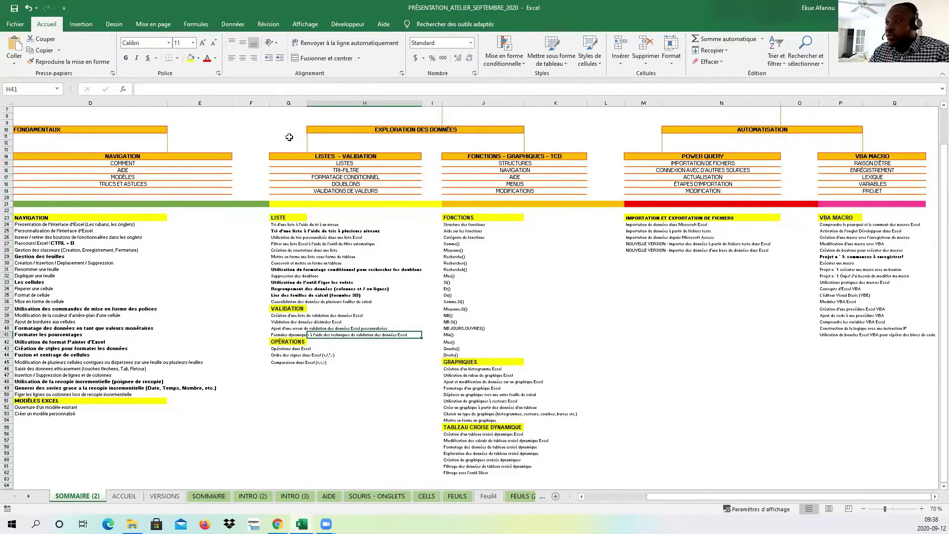
{"action": "left_click", "coordinate": [543, 328]}
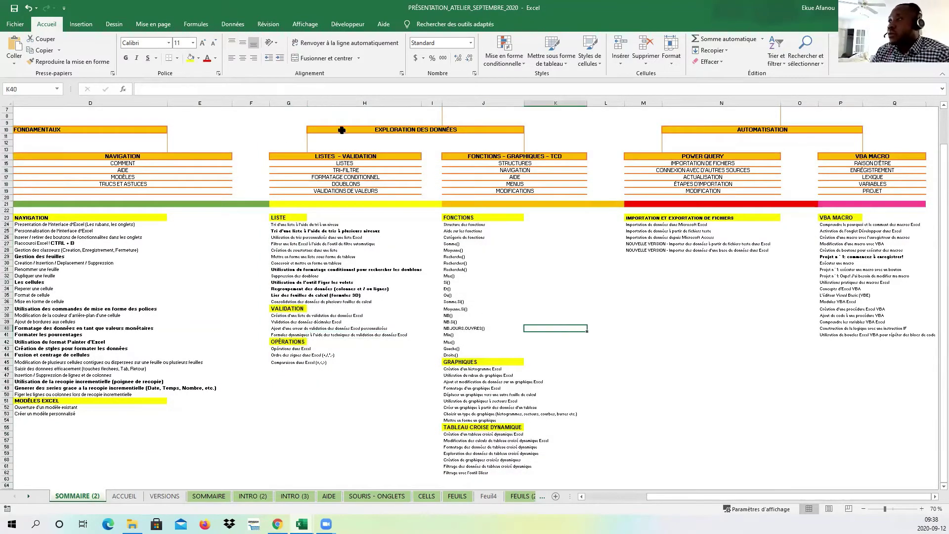
{"action": "left_click_drag", "start_coordinate": [342, 130], "coordinate": [573, 451]}
{"action": "scroll", "coordinate": [587, 321], "scroll_direction": "up", "scroll_amount": 3}
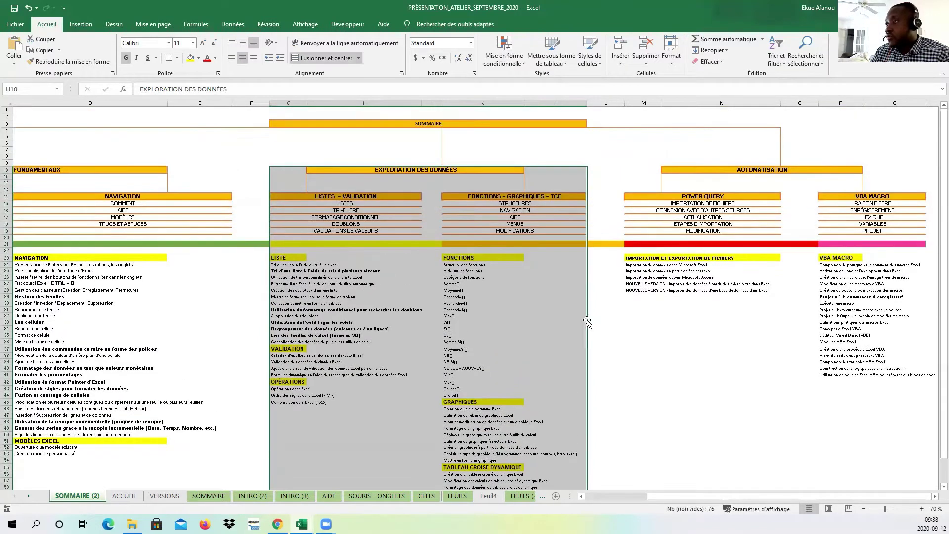
{"action": "left_click", "coordinate": [639, 369]}
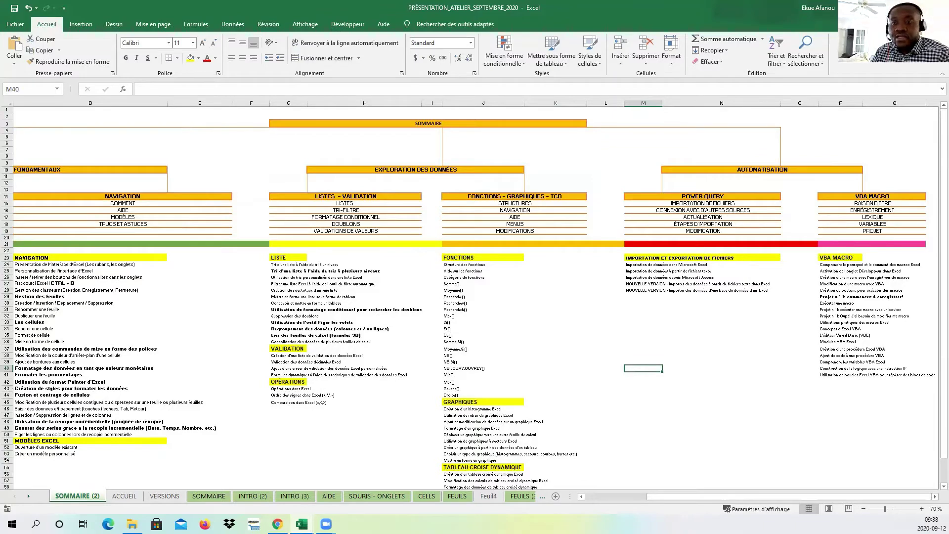
- Widen the sheet tab area and open the FEUILS (2) sheet
{"action": "left_click", "coordinate": [373, 422]}
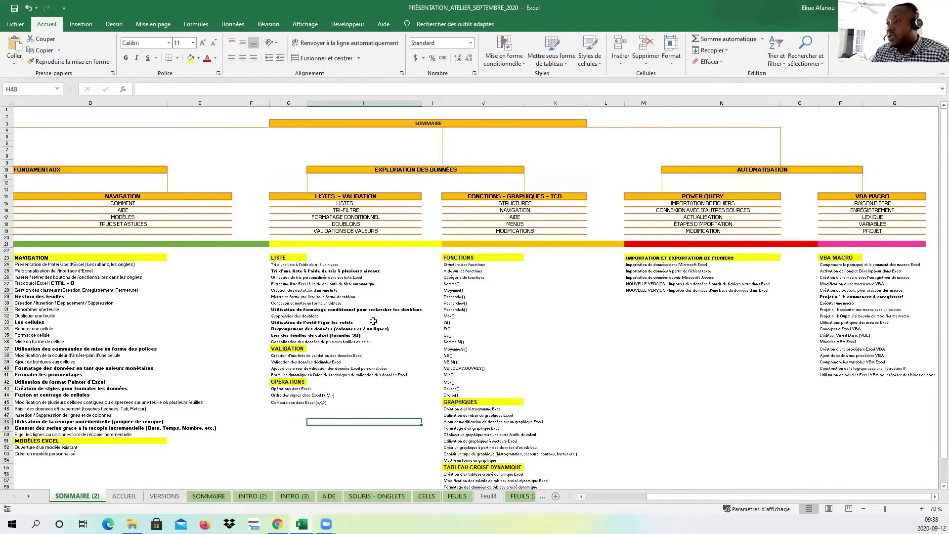
{"action": "scroll", "coordinate": [373, 321], "scroll_direction": "down", "scroll_amount": 1}
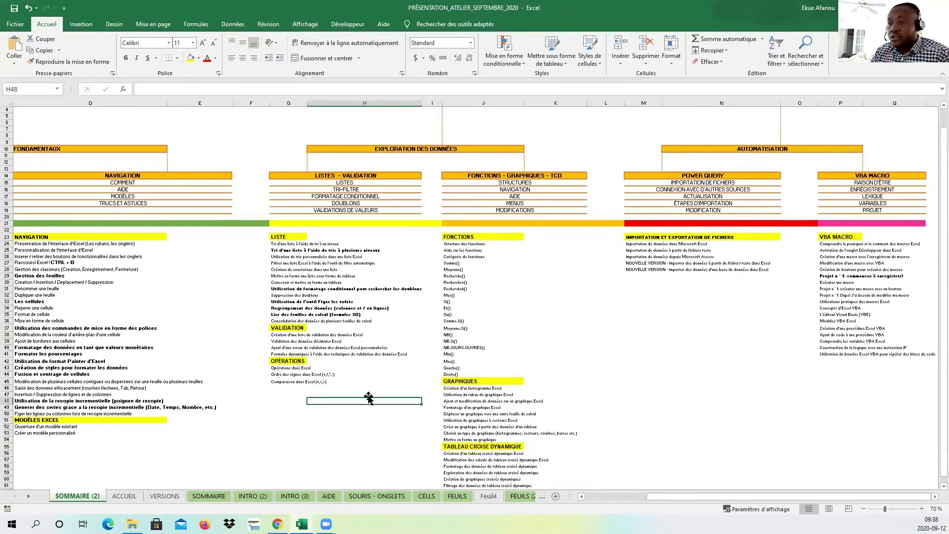
{"action": "left_click", "coordinate": [541, 498]}
{"action": "left_click_drag", "start_coordinate": [573, 499], "coordinate": [730, 496]}
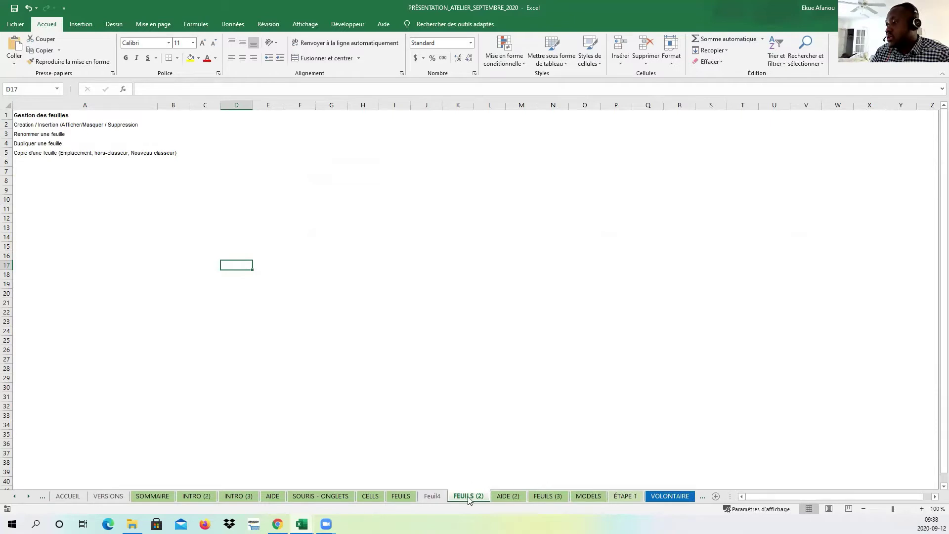
- Open the LISTE sheet and select its race results table from the Dossard heading down to the last Ville entry
{"action": "left_click", "coordinate": [692, 496]}
{"action": "left_click_drag", "start_coordinate": [445, 364], "coordinate": [467, 365]}
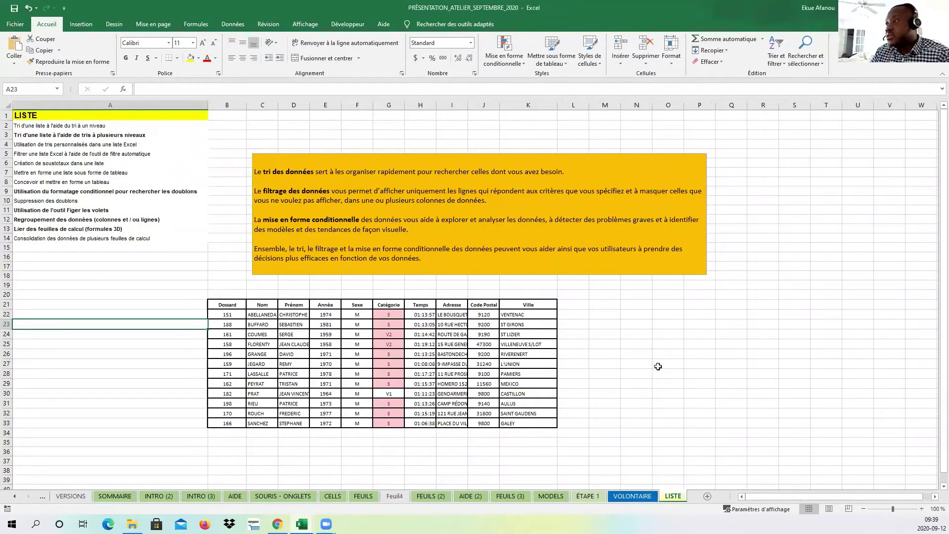
{"action": "left_click", "coordinate": [657, 367]}
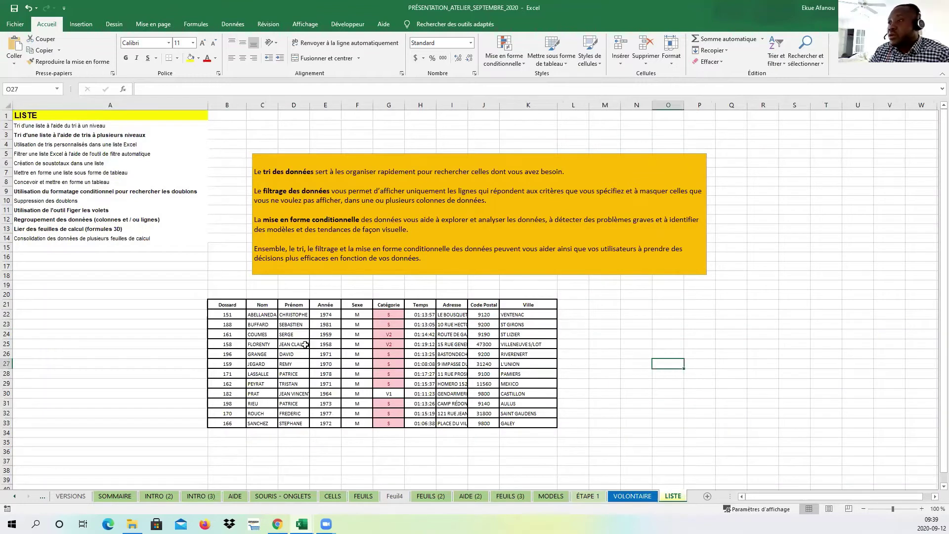
{"action": "left_click_drag", "start_coordinate": [228, 305], "coordinate": [529, 424]}
{"action": "left_click", "coordinate": [583, 402]}
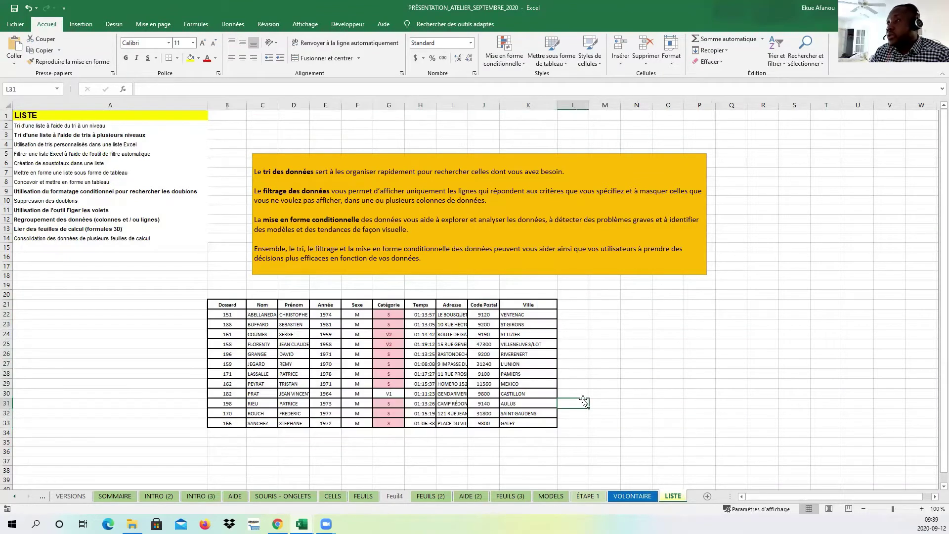
{"action": "left_click_drag", "start_coordinate": [227, 301], "coordinate": [543, 426]}
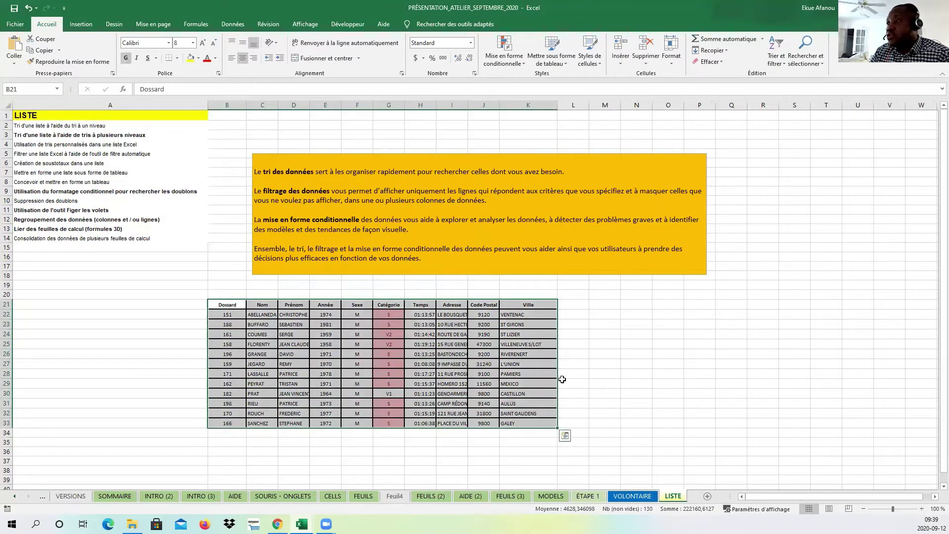
- Highlight the LISTE topics, including single-level sorting, multi-level sorting and conditional formatting for finding duplicates
{"action": "left_click_drag", "start_coordinate": [83, 117], "coordinate": [102, 238]}
{"action": "left_click", "coordinate": [80, 127]}
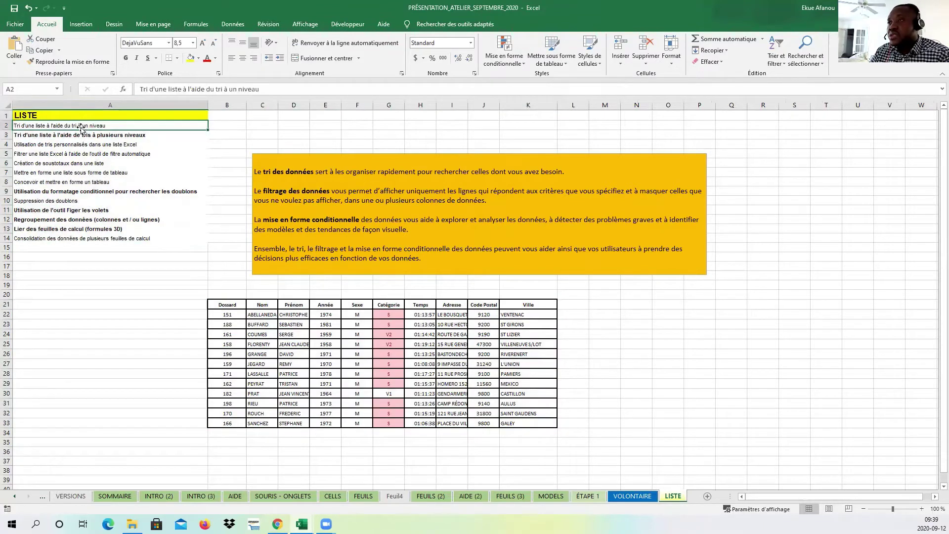
{"action": "left_click", "coordinate": [80, 134]}
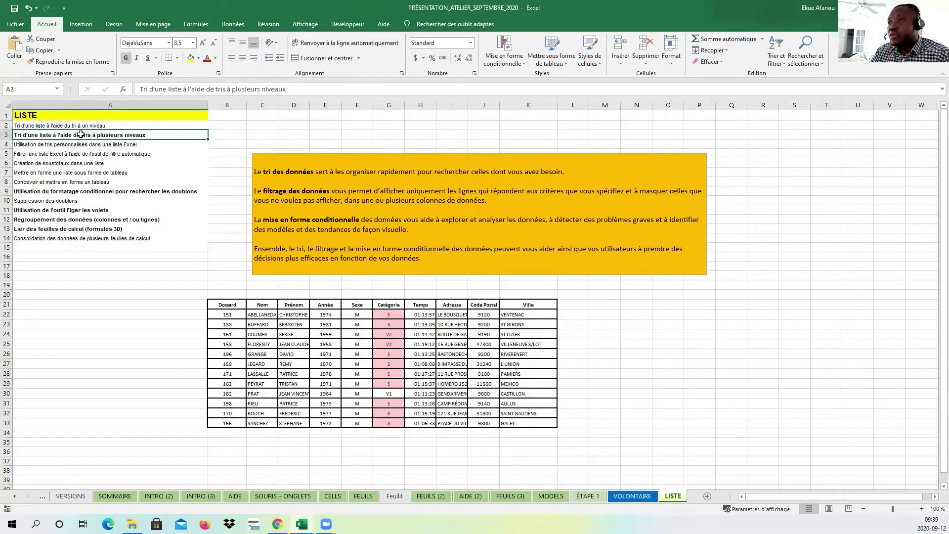
{"action": "left_click", "coordinate": [79, 192]}
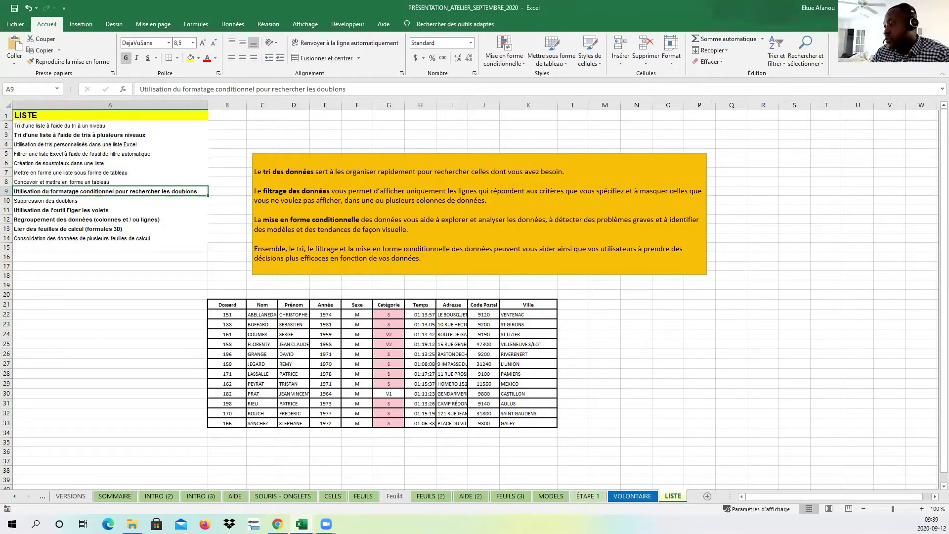
- Widen the sheet tab area and highlight the race results table and the orange explanation box on LISTE
{"action": "left_click_drag", "start_coordinate": [728, 496], "coordinate": [774, 496]}
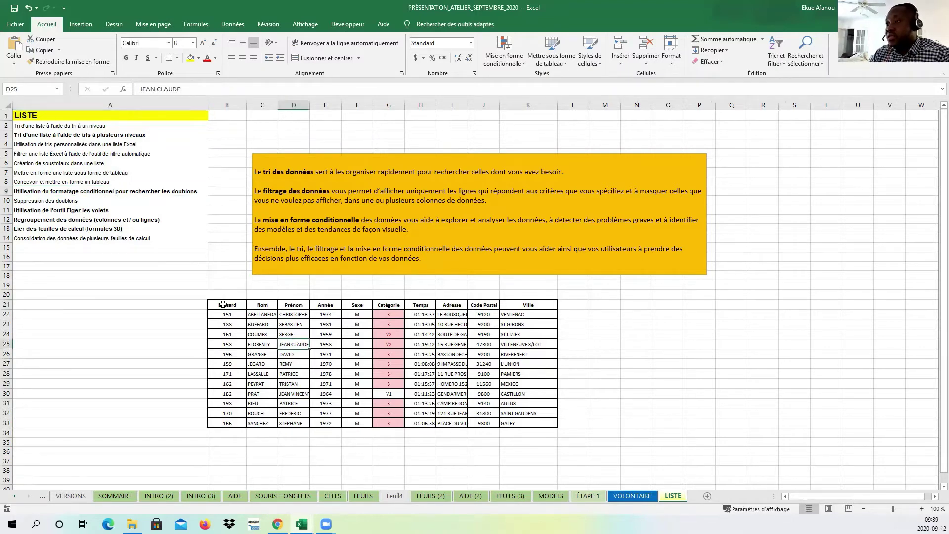
{"action": "left_click_drag", "start_coordinate": [223, 304], "coordinate": [517, 430]}
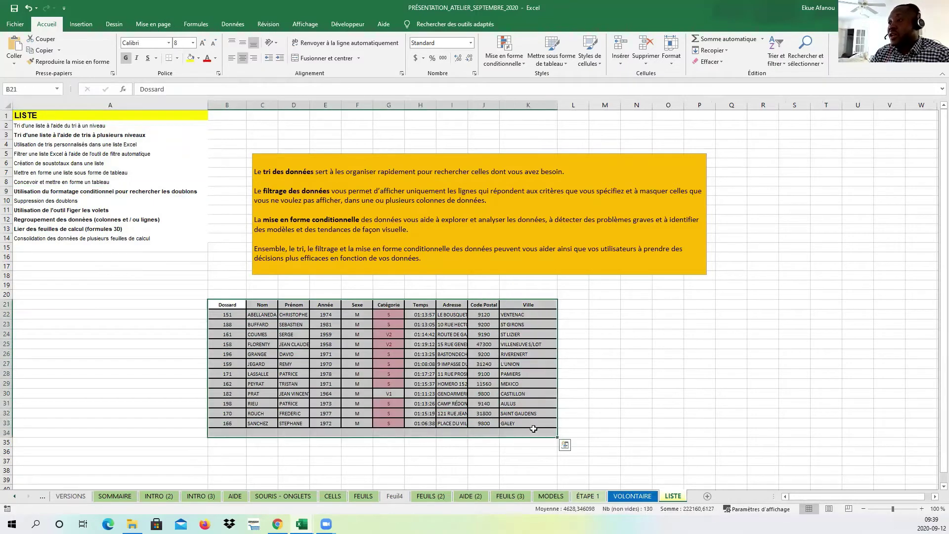
{"action": "left_click", "coordinate": [504, 440]}
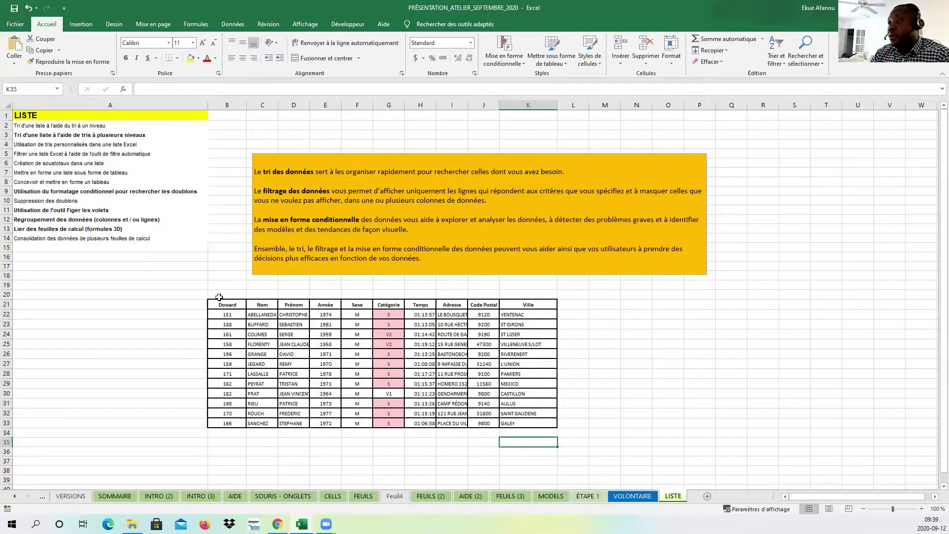
{"action": "left_click", "coordinate": [275, 173]}
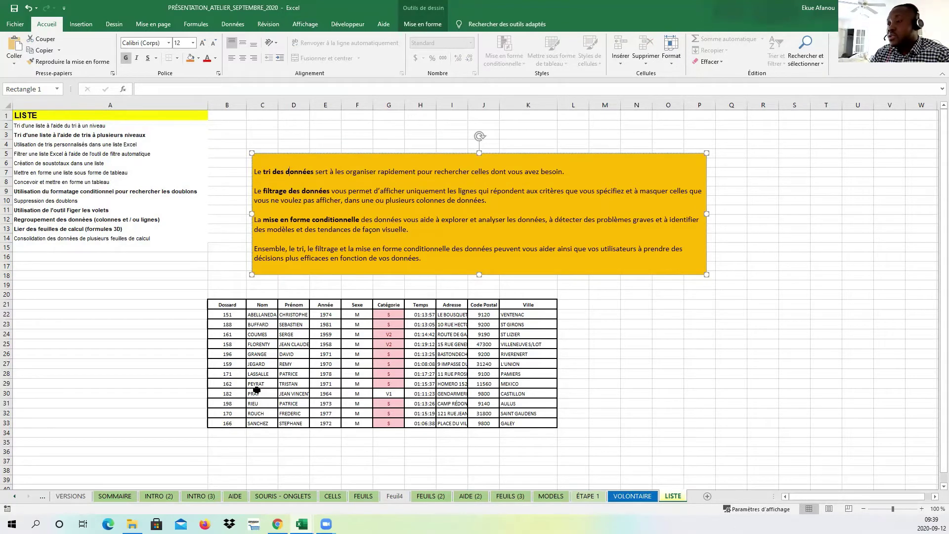
- Turn on filtering for the LISTE table's heading row, from Dossard to Ville
{"action": "left_click", "coordinate": [225, 306]}
{"action": "left_click_drag", "start_coordinate": [226, 306], "coordinate": [549, 306]}
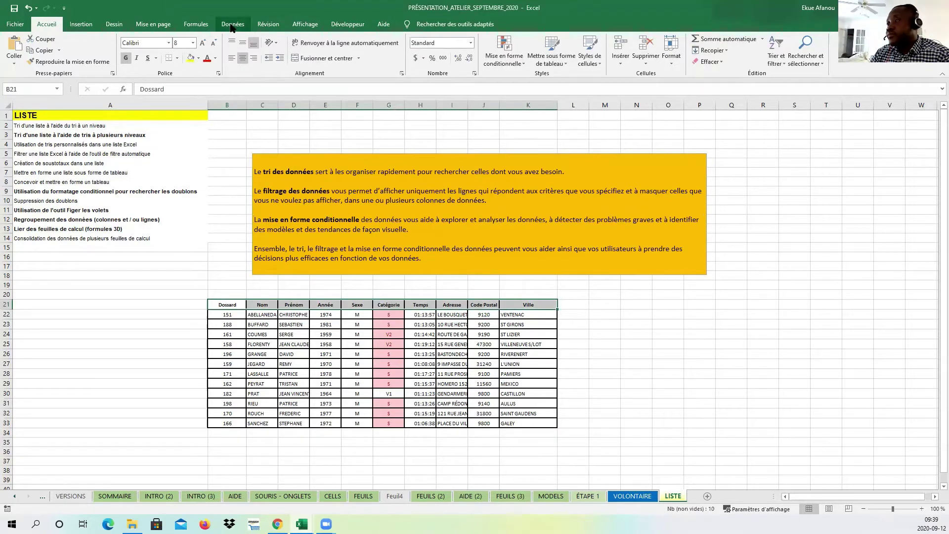
{"action": "left_click", "coordinate": [229, 25]}
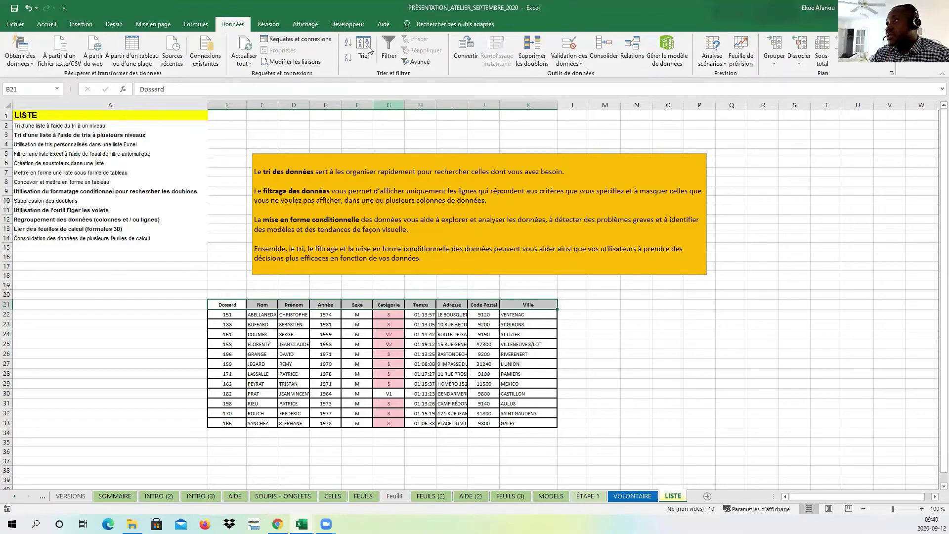
{"action": "left_click", "coordinate": [391, 47]}
{"action": "left_click", "coordinate": [262, 384]}
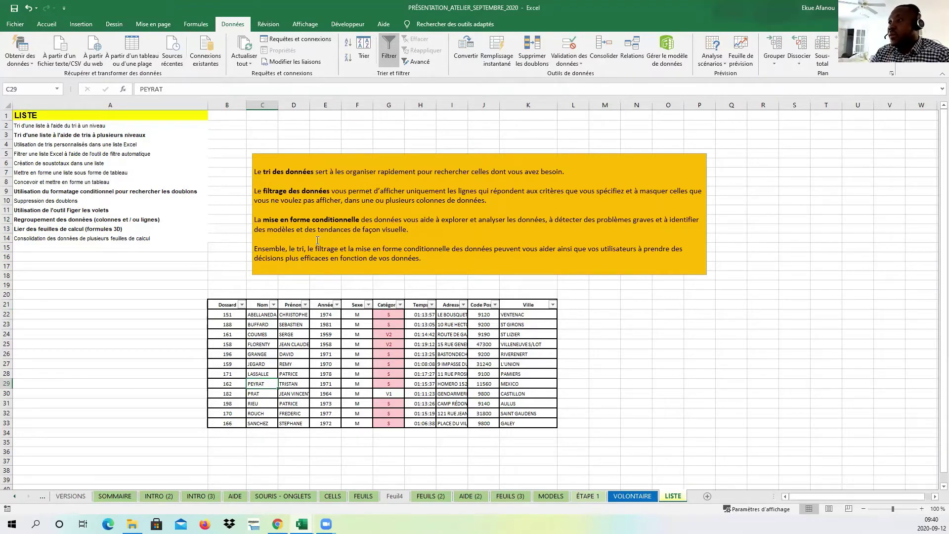
- Highlight the runner records below the LISTE table's headings, from the first Dossard to the last Ville
{"action": "left_click", "coordinate": [326, 223]}
{"action": "left_click", "coordinate": [376, 340]}
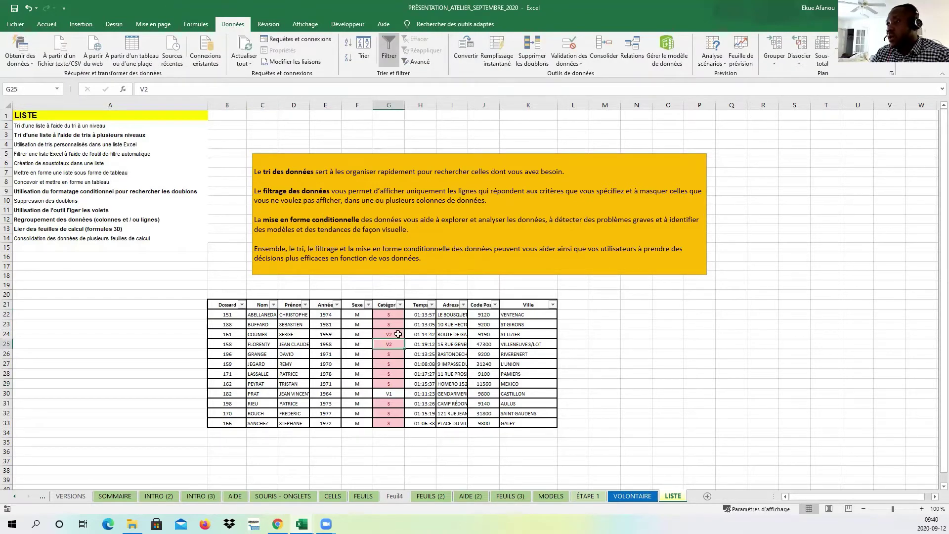
{"action": "left_click_drag", "start_coordinate": [233, 313], "coordinate": [528, 418]}
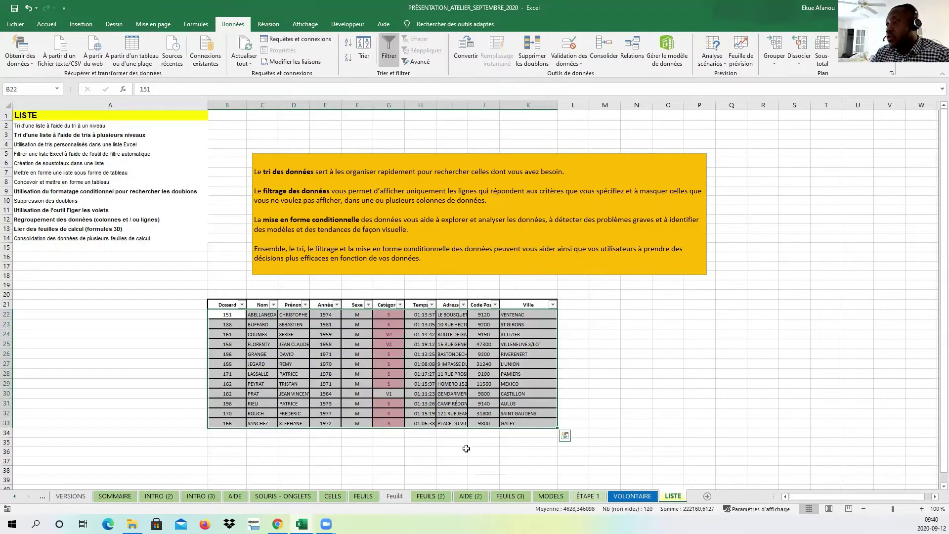
{"action": "left_click", "coordinate": [319, 351]}
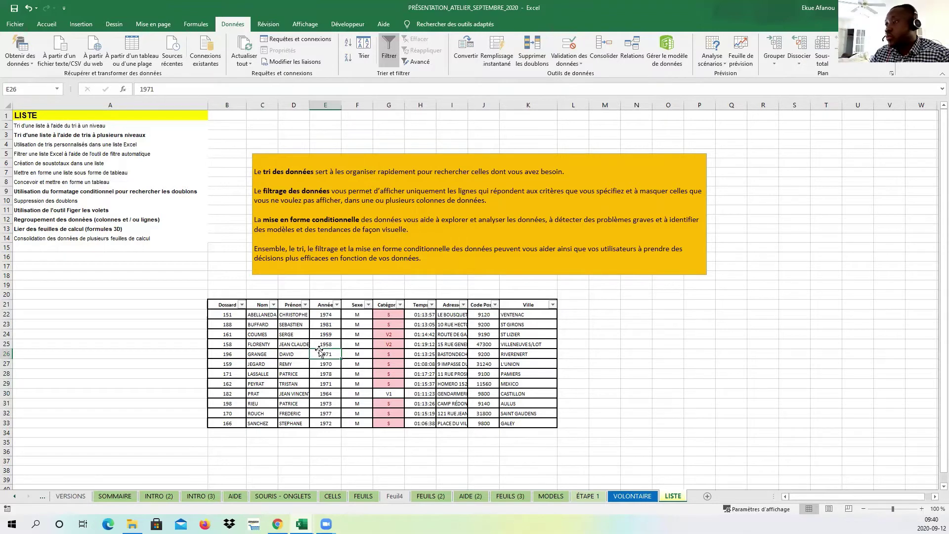
{"action": "left_click", "coordinate": [330, 393]}
- Highlight the full LISTE table including its headings, as well as a block of records from Nom to Code Postal
{"action": "left_click_drag", "start_coordinate": [224, 306], "coordinate": [546, 422]}
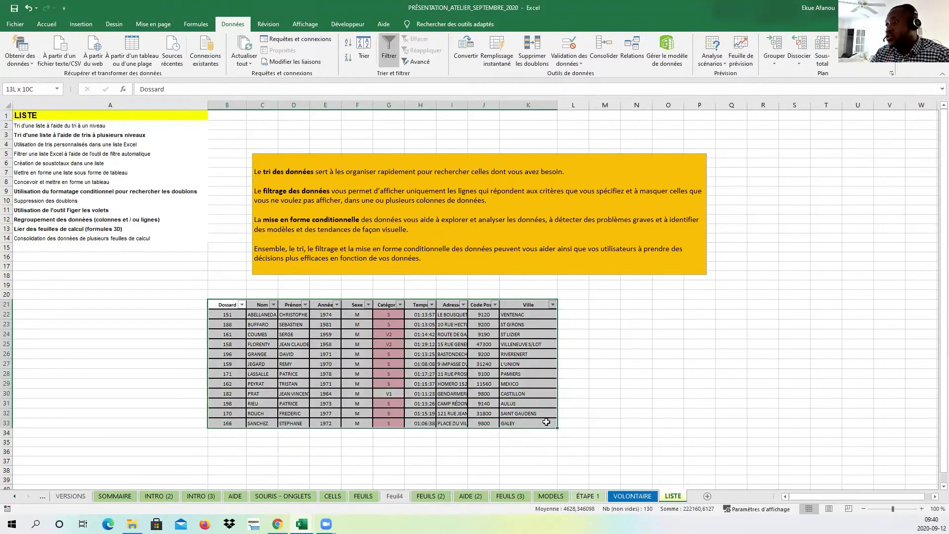
{"action": "left_click", "coordinate": [332, 373]}
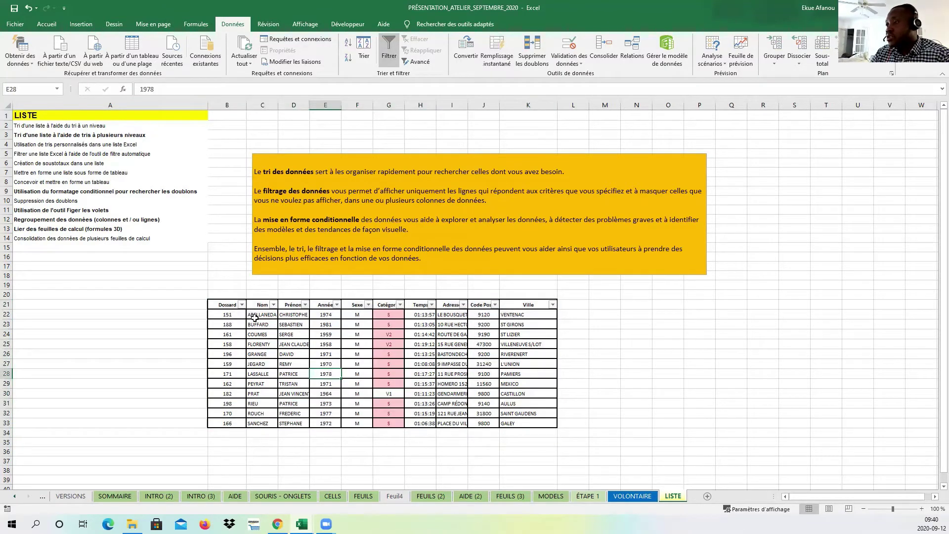
{"action": "left_click_drag", "start_coordinate": [254, 316], "coordinate": [489, 395]}
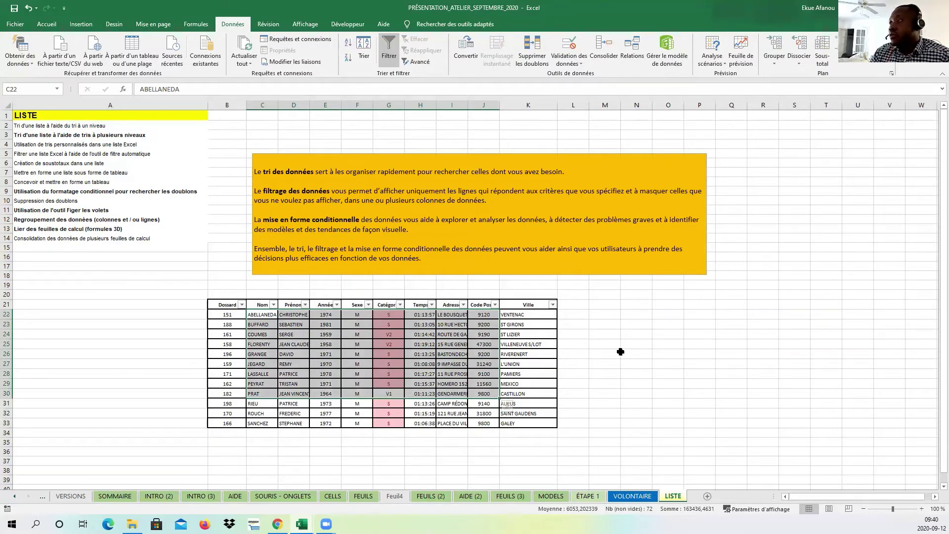
{"action": "left_click_drag", "start_coordinate": [226, 304], "coordinate": [530, 420]}
{"action": "left_click", "coordinate": [623, 394]}
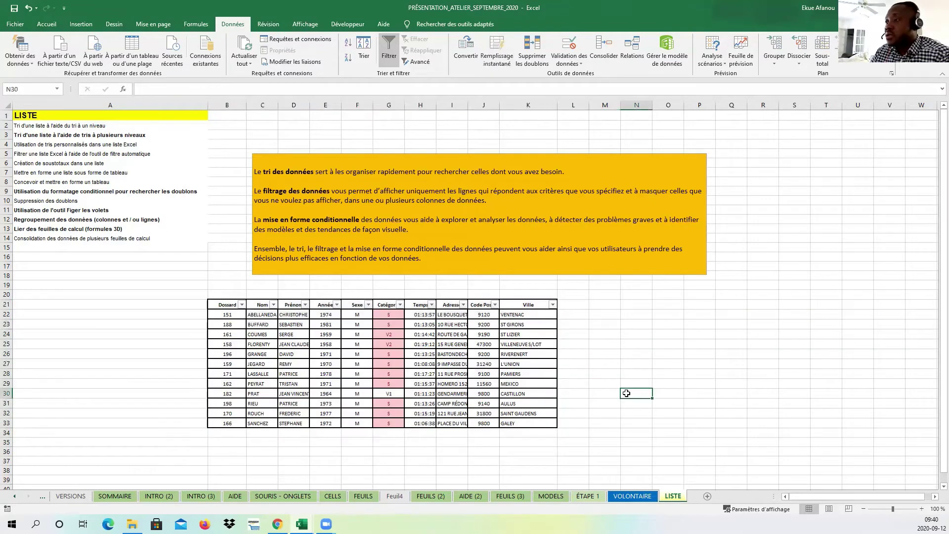
{"action": "left_click", "coordinate": [525, 390]}
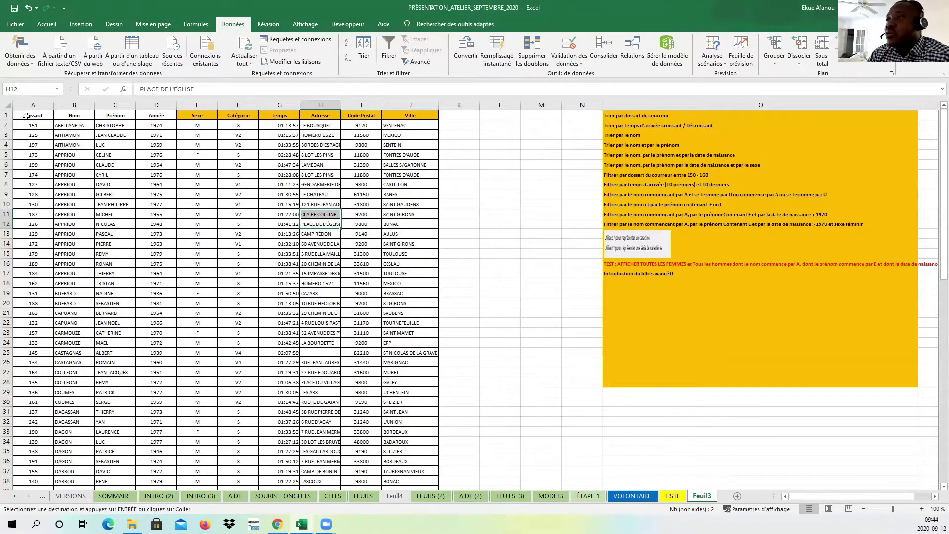
- Turn on filtering for the Feuil3 heading row, from Dossard to Ville
{"action": "left_click_drag", "start_coordinate": [25, 115], "coordinate": [410, 116]}
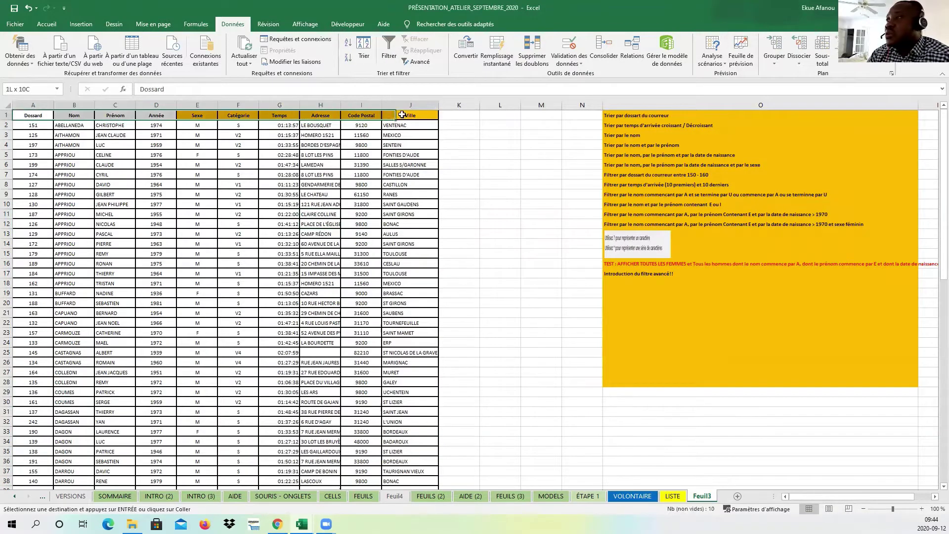
{"action": "left_click", "coordinate": [382, 53]}
{"action": "left_click", "coordinate": [503, 176]}
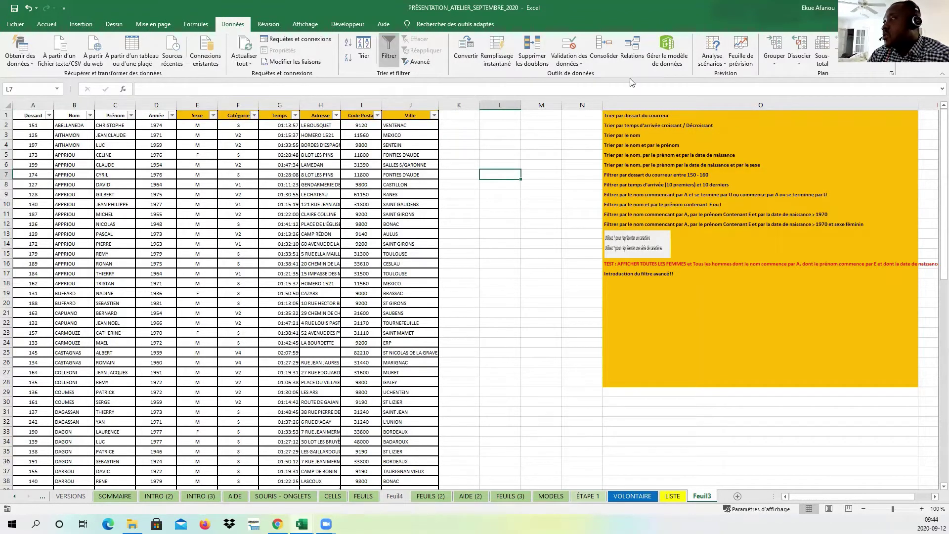
{"action": "left_click", "coordinate": [172, 193]}
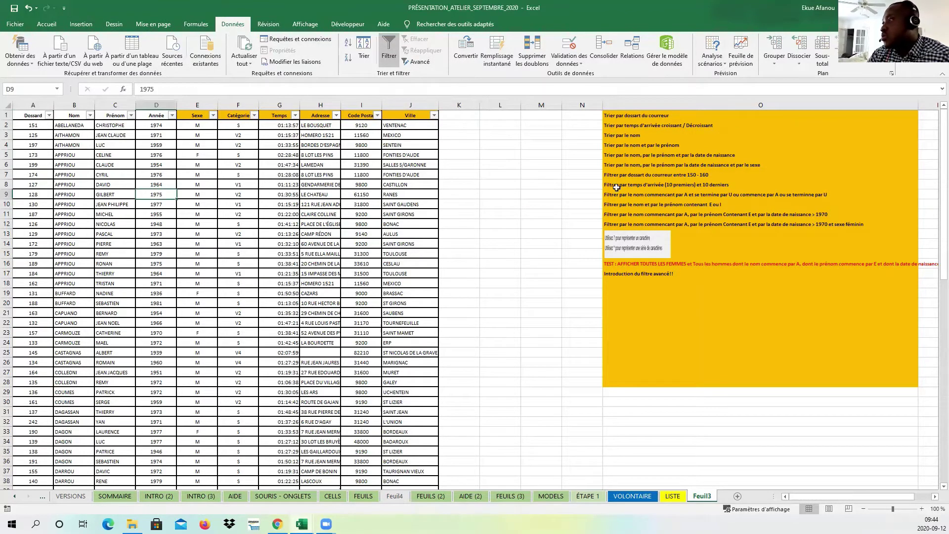
- Highlight the filtering exercises in column O, from the Dossard 150 - 160 filter to the one ending with sexe féminin
{"action": "left_click", "coordinate": [635, 173]}
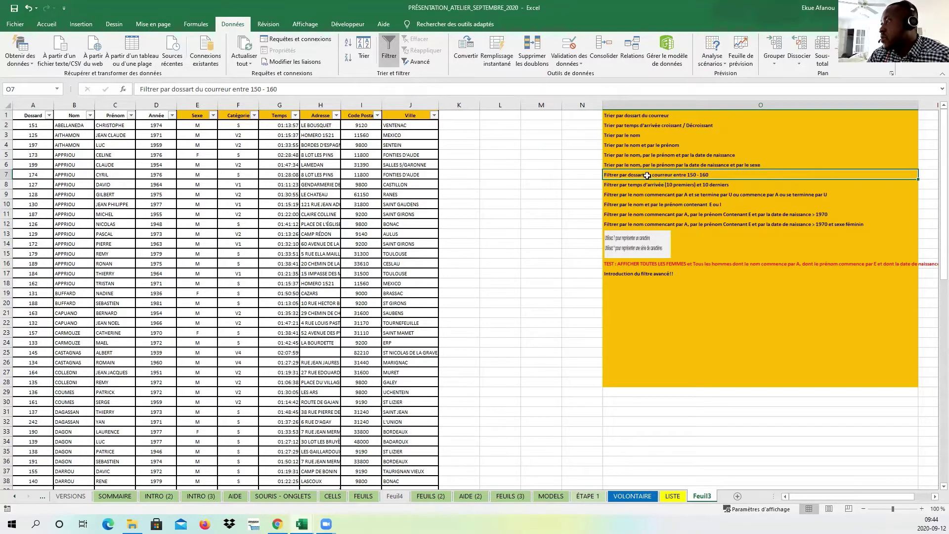
{"action": "left_click_drag", "start_coordinate": [647, 186], "coordinate": [647, 224]}
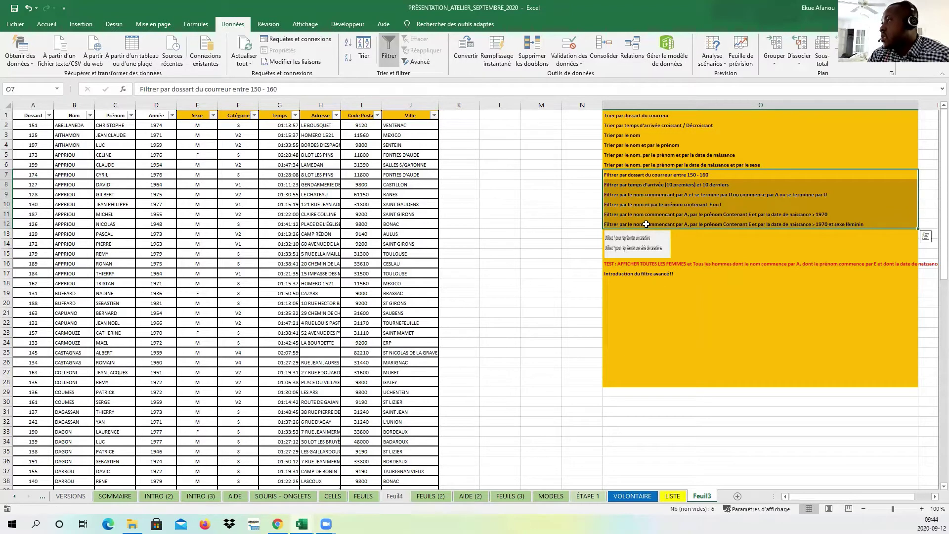
{"action": "left_click", "coordinate": [502, 254]}
{"action": "left_click", "coordinate": [594, 135]}
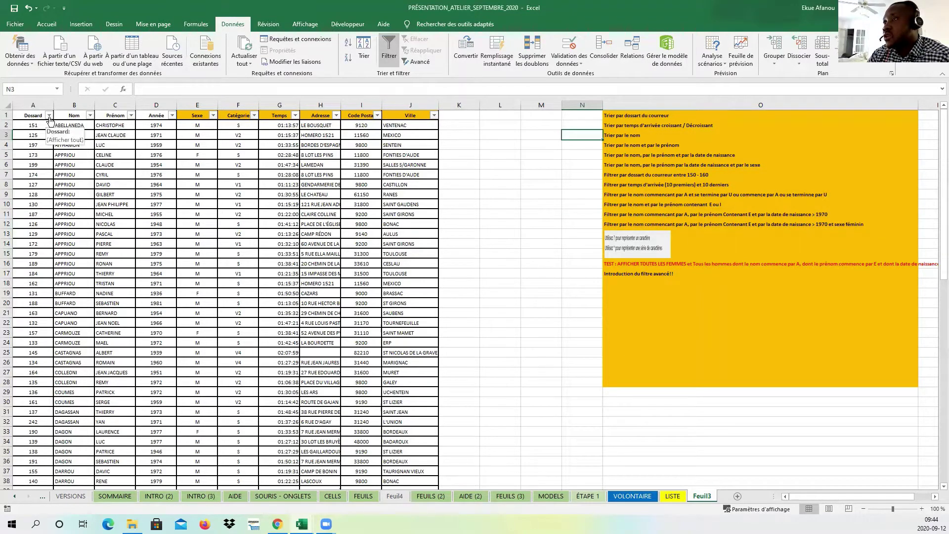
{"action": "left_click", "coordinate": [523, 243]}
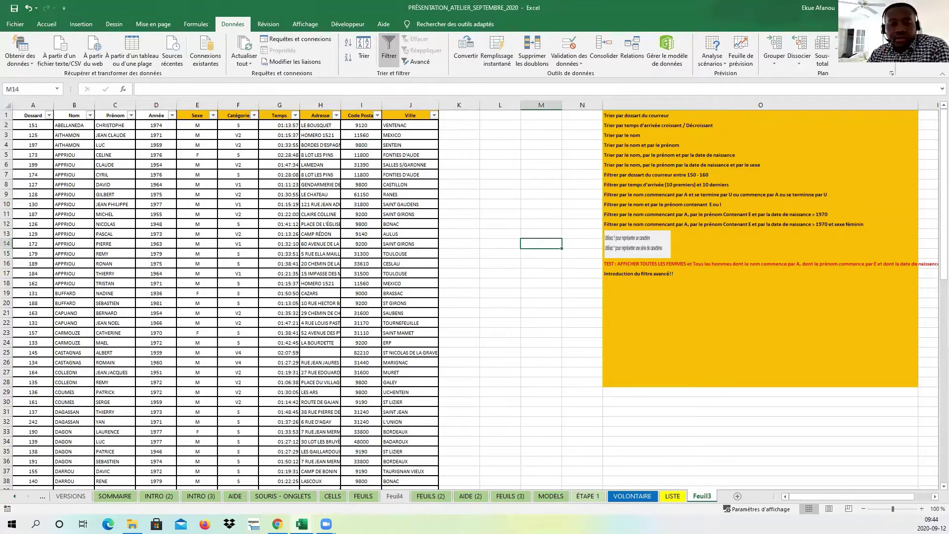
{"action": "left_click", "coordinate": [500, 343]}
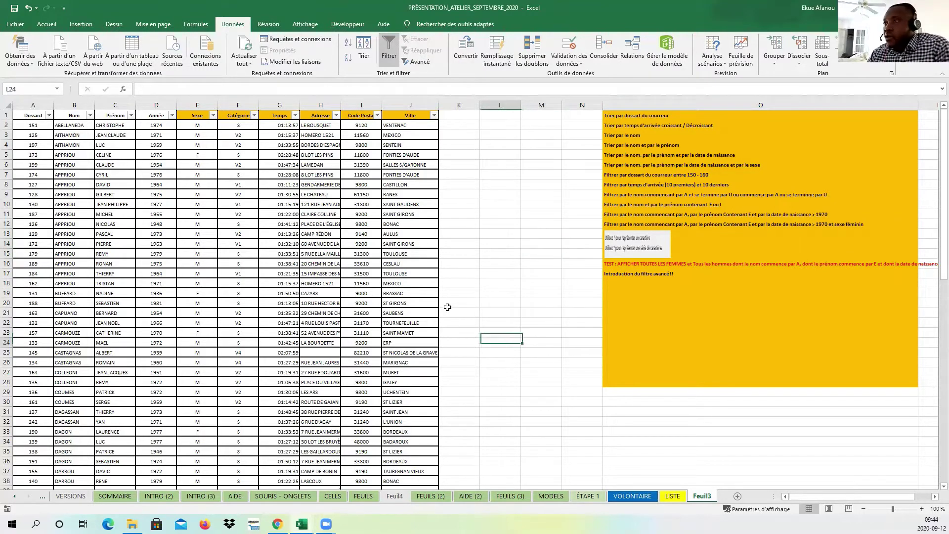
- Examine the sort and filter options of the Dossard column, including sorting by colour, and highlight its first bib numbers
{"action": "left_click", "coordinate": [49, 115]}
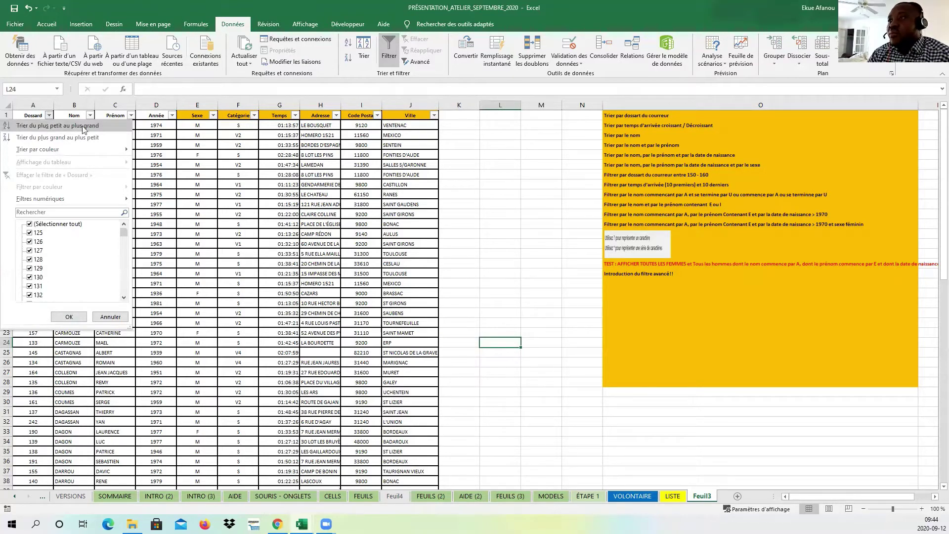
{"action": "mouse_move", "coordinate": [73, 150]}
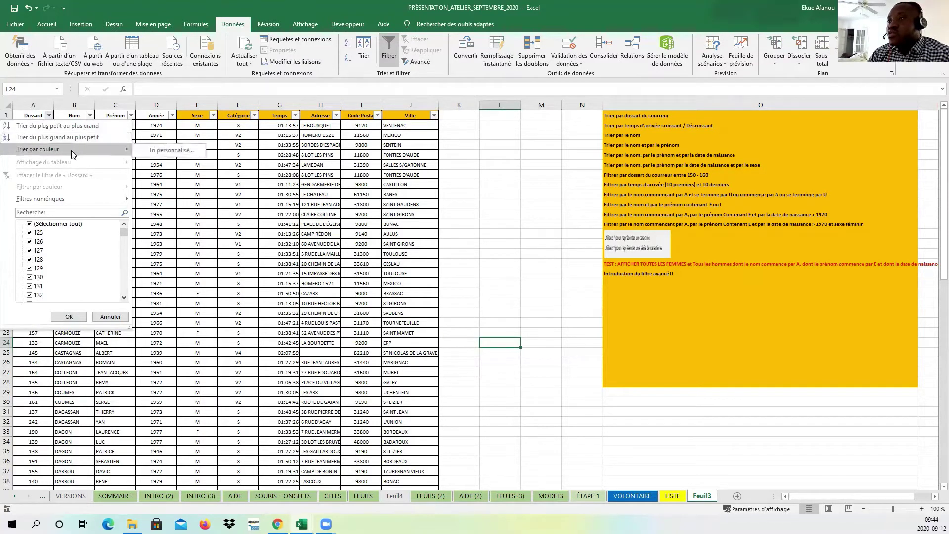
{"action": "left_click", "coordinate": [167, 255]}
{"action": "left_click_drag", "start_coordinate": [27, 131], "coordinate": [27, 243]}
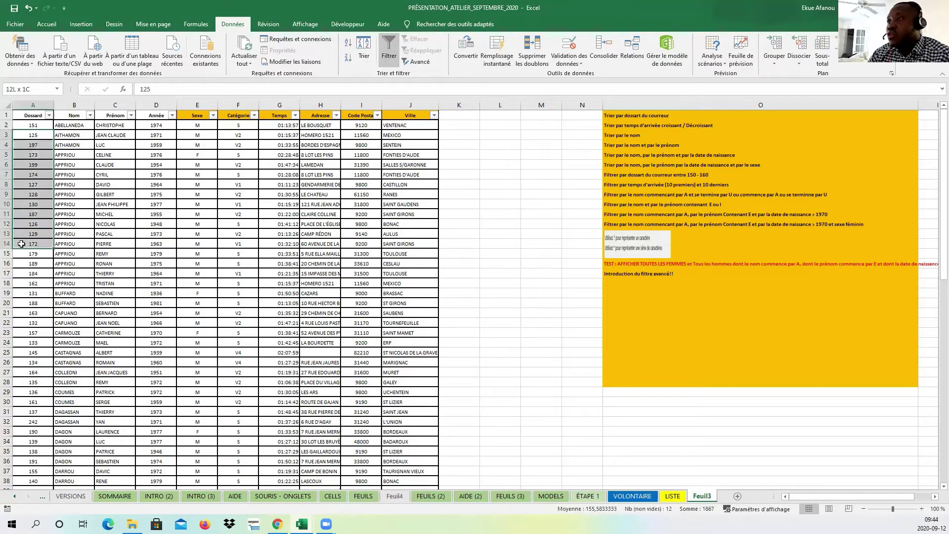
{"action": "left_click", "coordinate": [49, 116]}
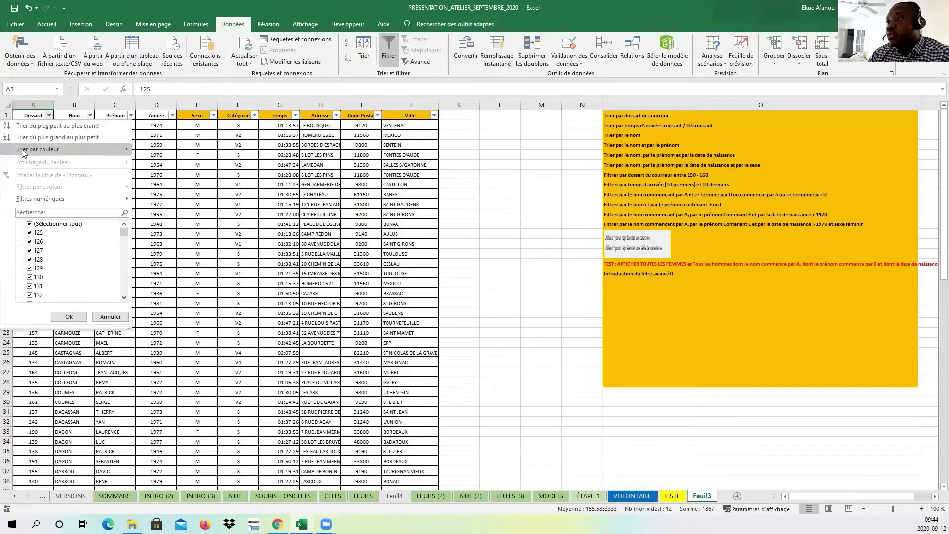
{"action": "left_click", "coordinate": [188, 214]}
{"action": "left_click", "coordinate": [196, 221]}
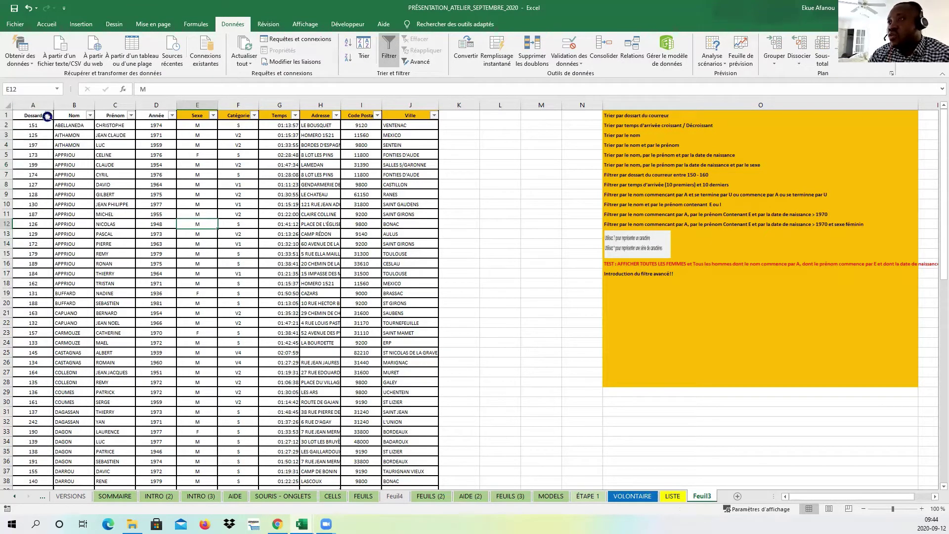
- View the number filters of the Dossard column and the custom filter dialog for values greater than a number
{"action": "left_click", "coordinate": [49, 115]}
{"action": "mouse_move", "coordinate": [45, 199]}
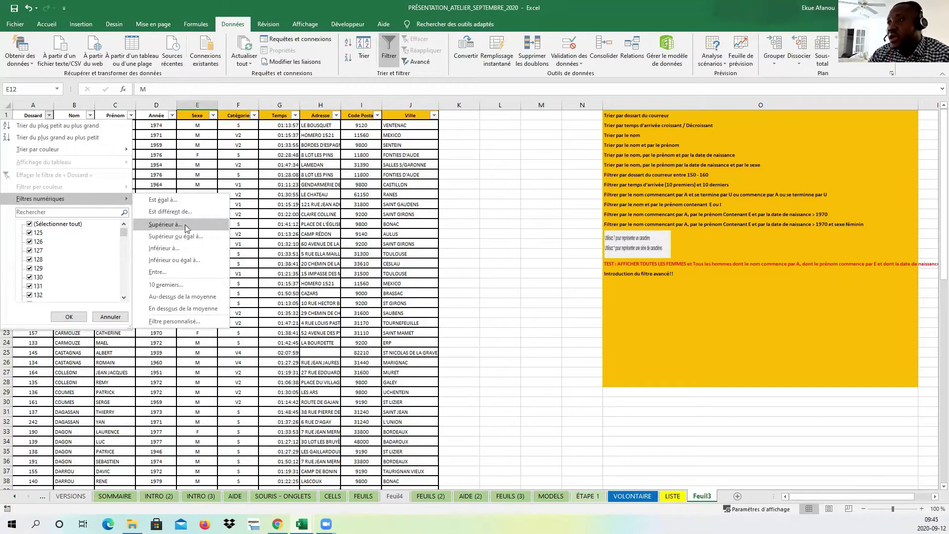
{"action": "left_click", "coordinate": [171, 225]}
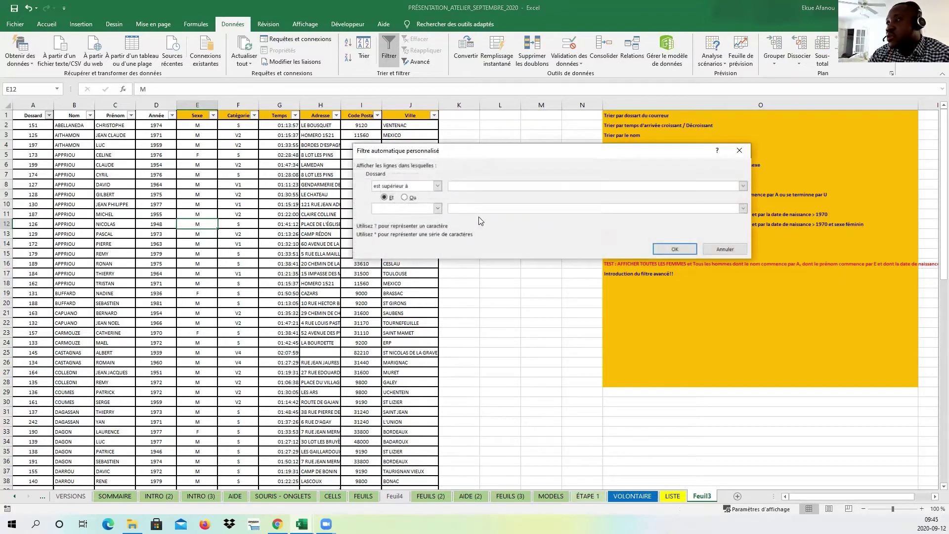
{"action": "left_click", "coordinate": [739, 150]}
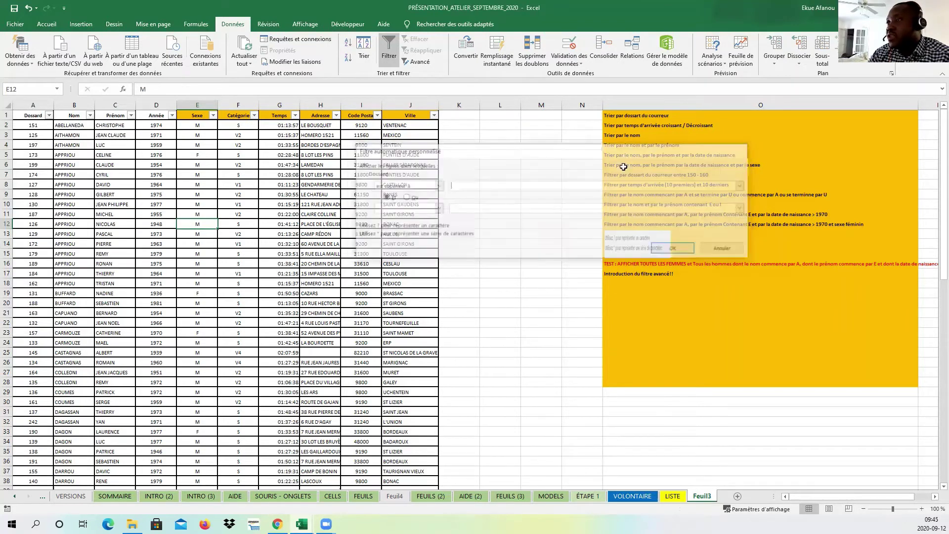
- Filter the Dossard column to show only bib number 125
{"action": "left_click", "coordinate": [48, 114]}
{"action": "left_click", "coordinate": [60, 225]}
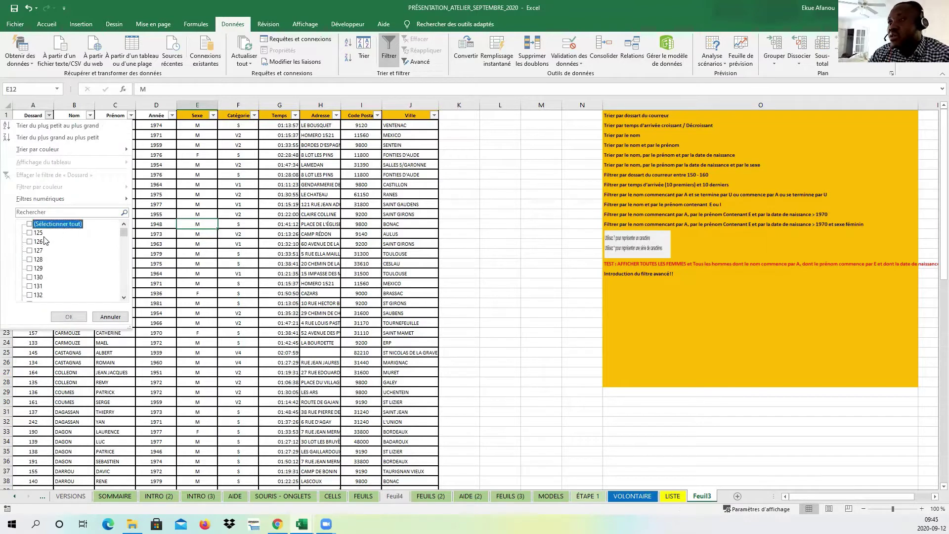
{"action": "left_click", "coordinate": [35, 233]}
{"action": "left_click", "coordinate": [69, 316]}
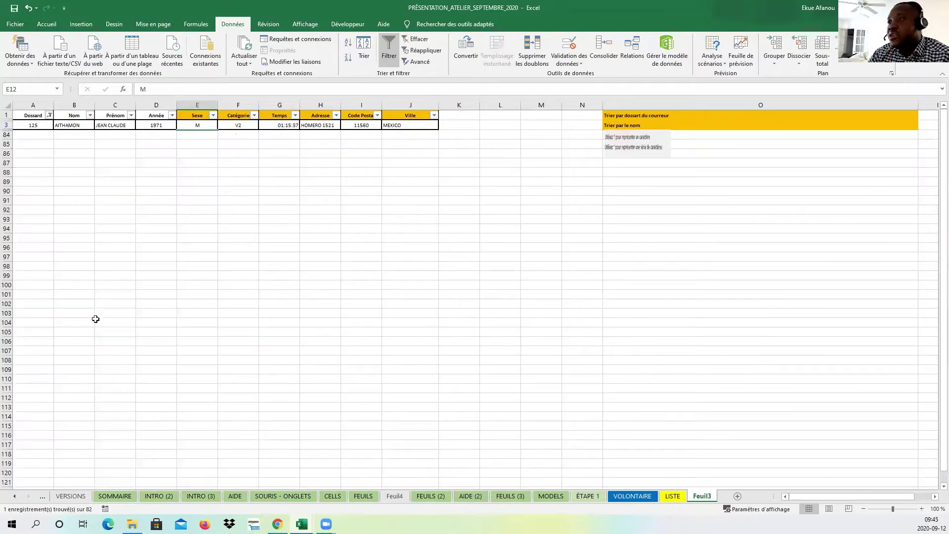
- Add bib number 127 to the values shown by the Dossard filter
{"action": "left_click", "coordinate": [50, 115]}
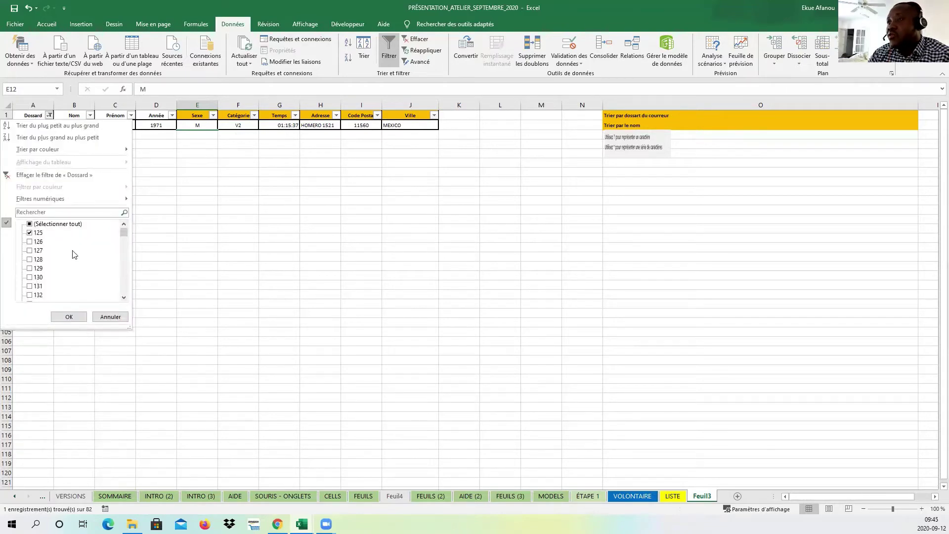
{"action": "left_click", "coordinate": [30, 251]}
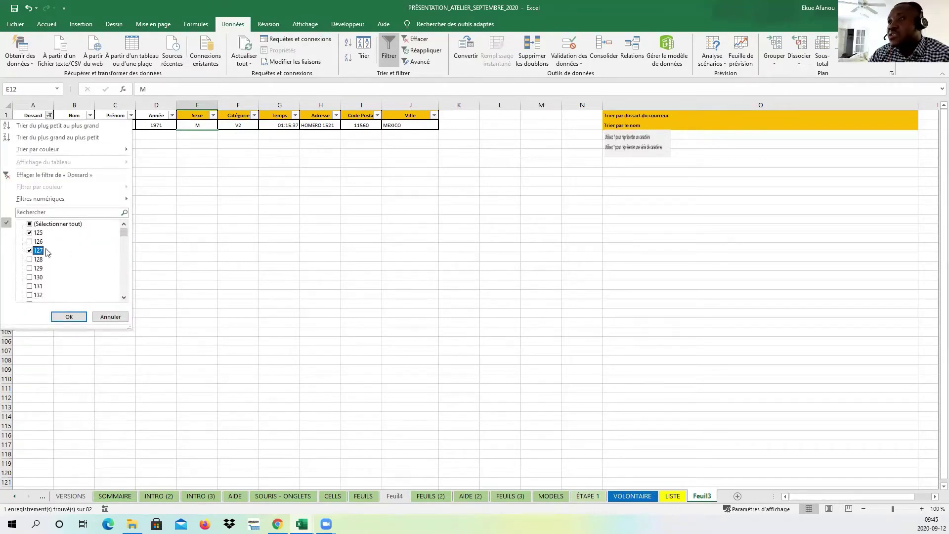
{"action": "left_click", "coordinate": [70, 316]}
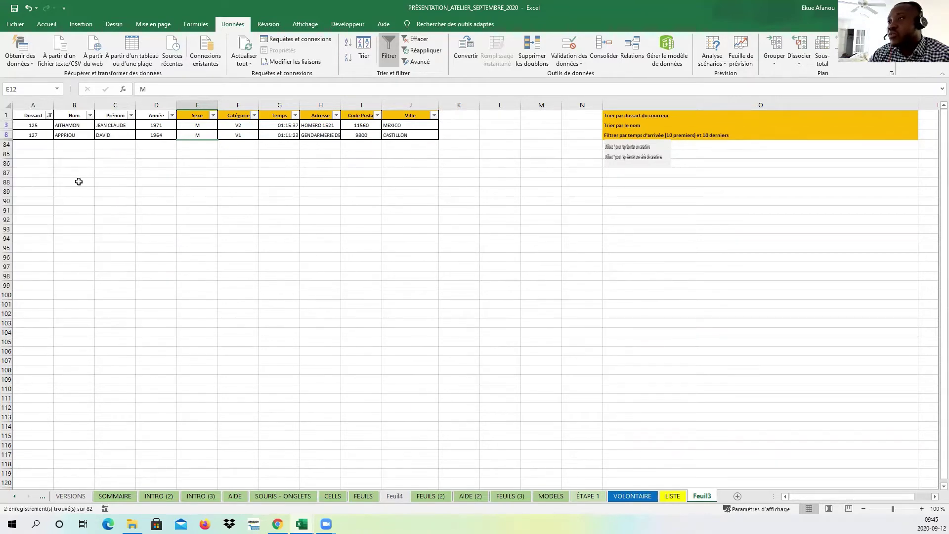
- Reselect all values in the Dossard filter to display the full race results list
{"action": "left_click", "coordinate": [50, 116]}
{"action": "left_click", "coordinate": [30, 223]}
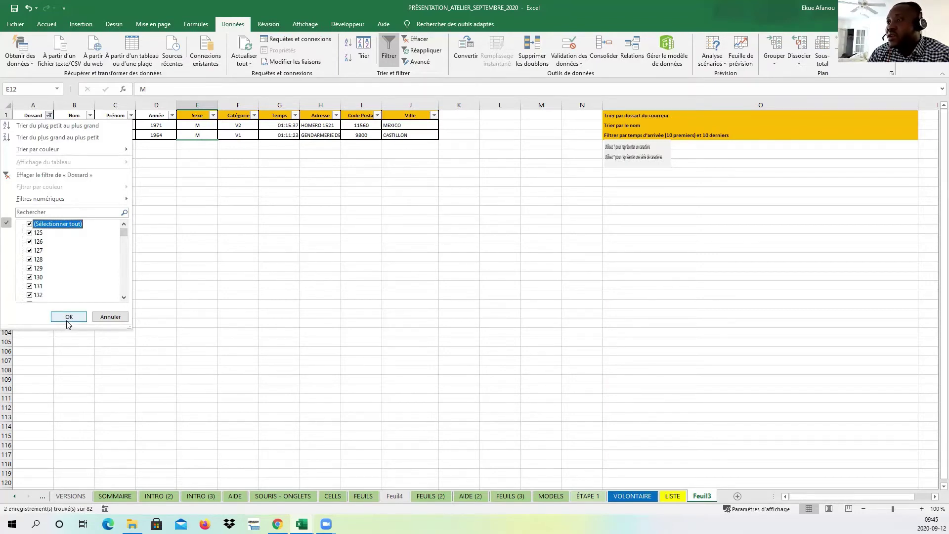
{"action": "left_click", "coordinate": [68, 316]}
{"action": "left_click", "coordinate": [532, 262]}
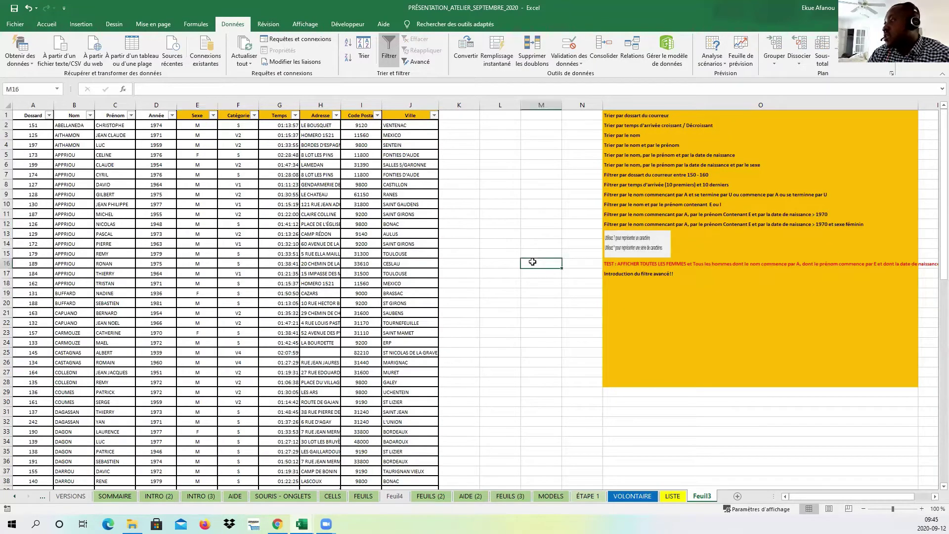
{"action": "left_click", "coordinate": [482, 195]}
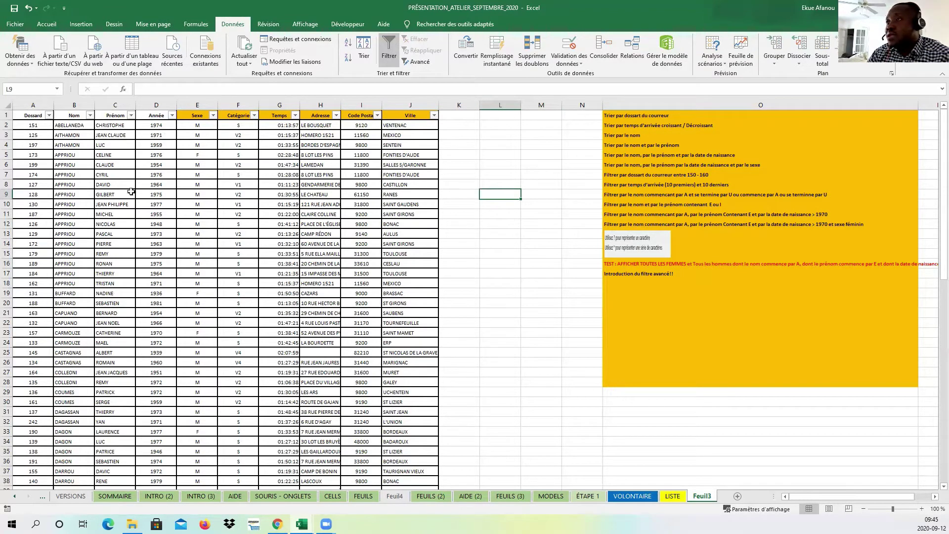
{"action": "left_click", "coordinate": [179, 224]}
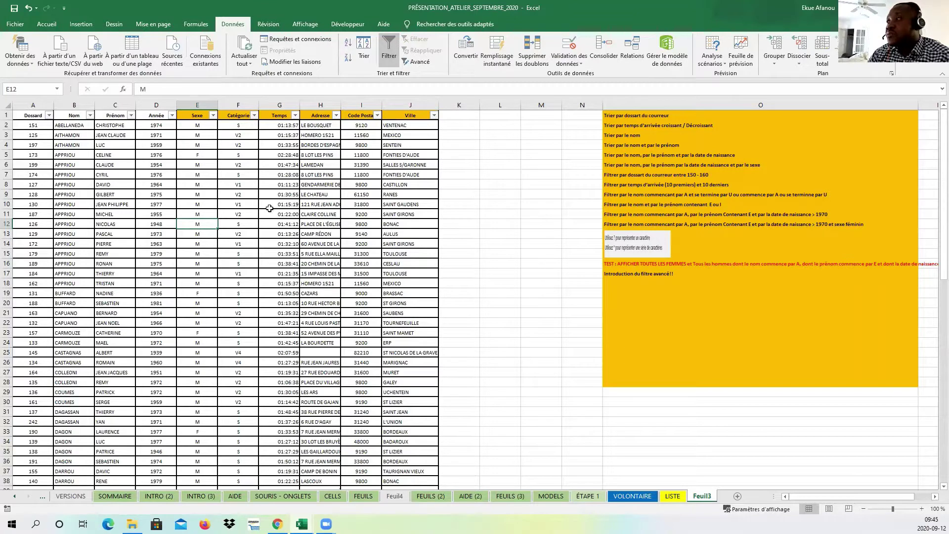
{"action": "left_click", "coordinate": [205, 171]}
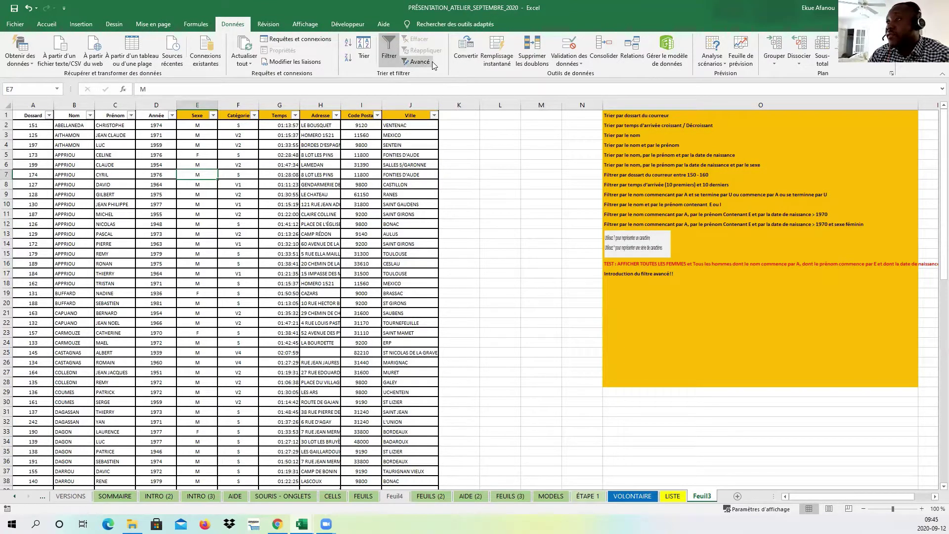
{"action": "left_click", "coordinate": [263, 203]}
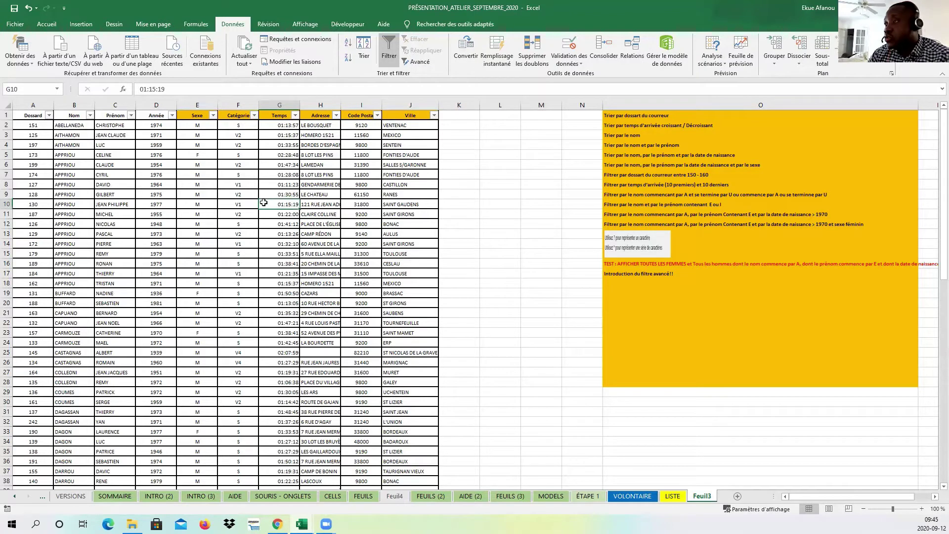
{"action": "left_click", "coordinate": [173, 234]}
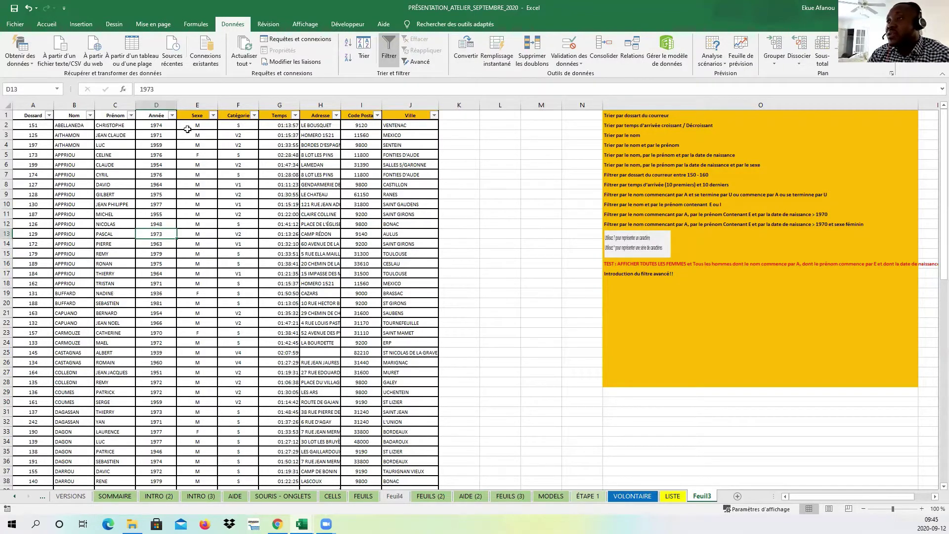
- Highlight the exercises in O11 and O12 on filtering by nom, prénom and date de naissance > 1970, without and with sexe féminin
{"action": "left_click", "coordinate": [659, 216]}
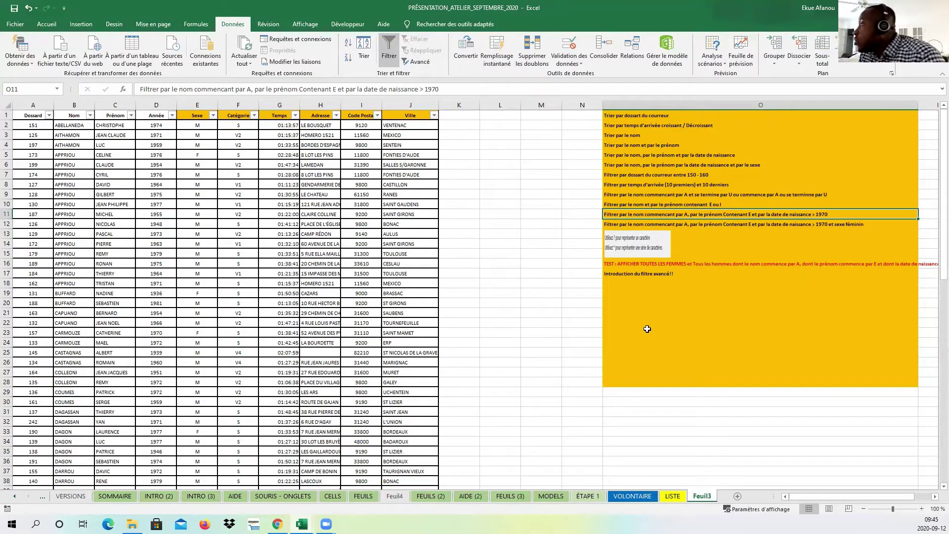
{"action": "left_click", "coordinate": [729, 226]}
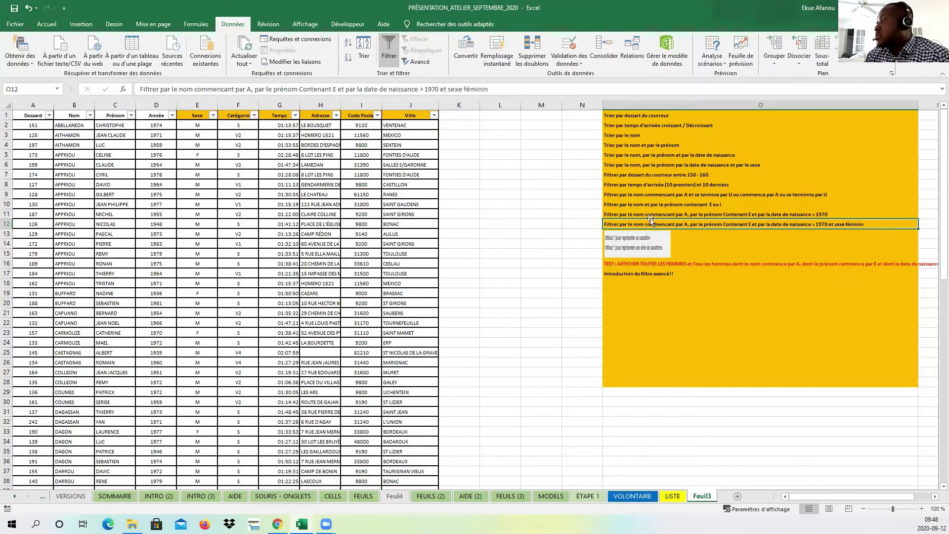
{"action": "left_click", "coordinate": [190, 233]}
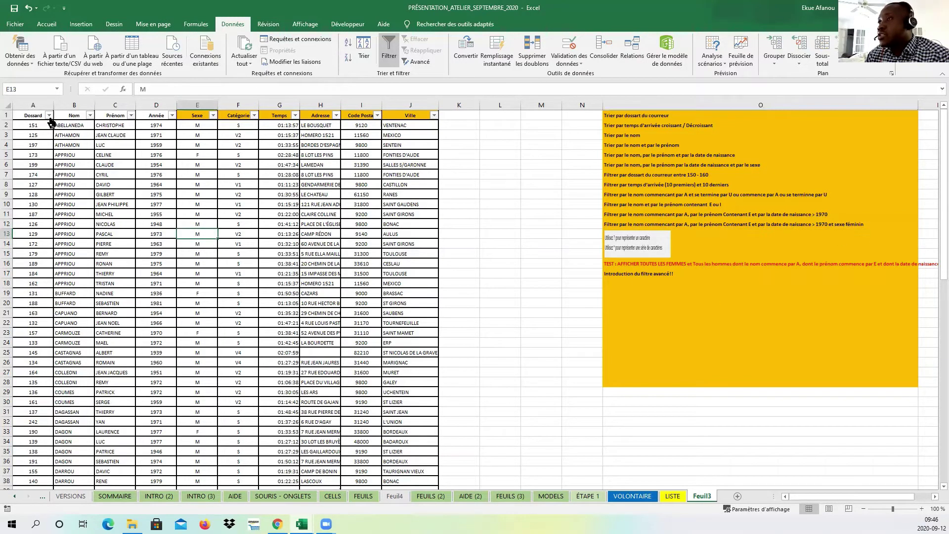
- Examine the filter list of Dossard, the text filters of Nom and the number filters of Année
{"action": "left_click", "coordinate": [49, 116]}
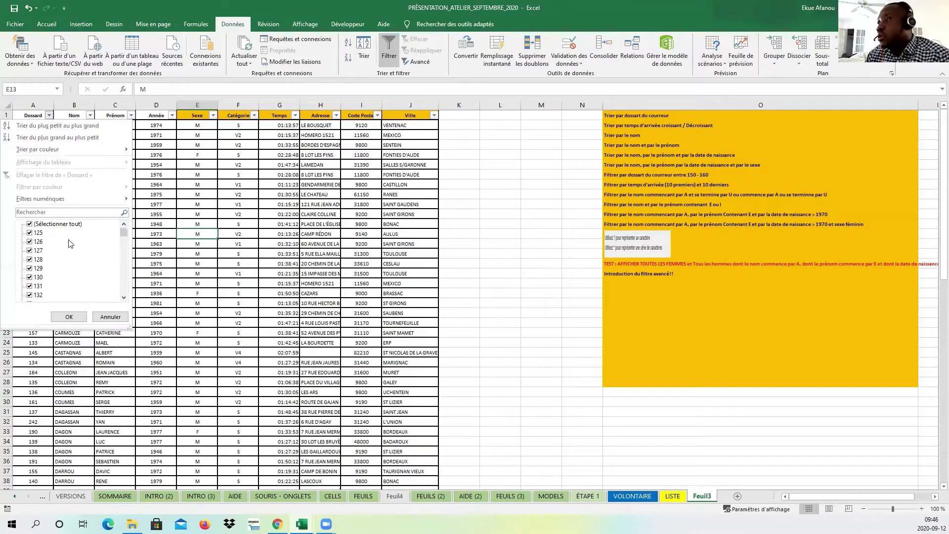
{"action": "left_click", "coordinate": [661, 231]}
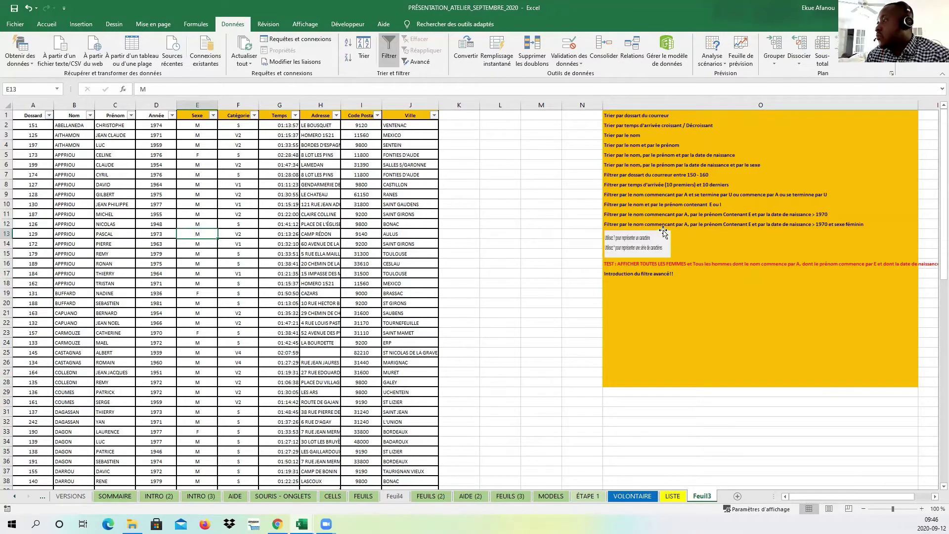
{"action": "left_click", "coordinate": [89, 116]}
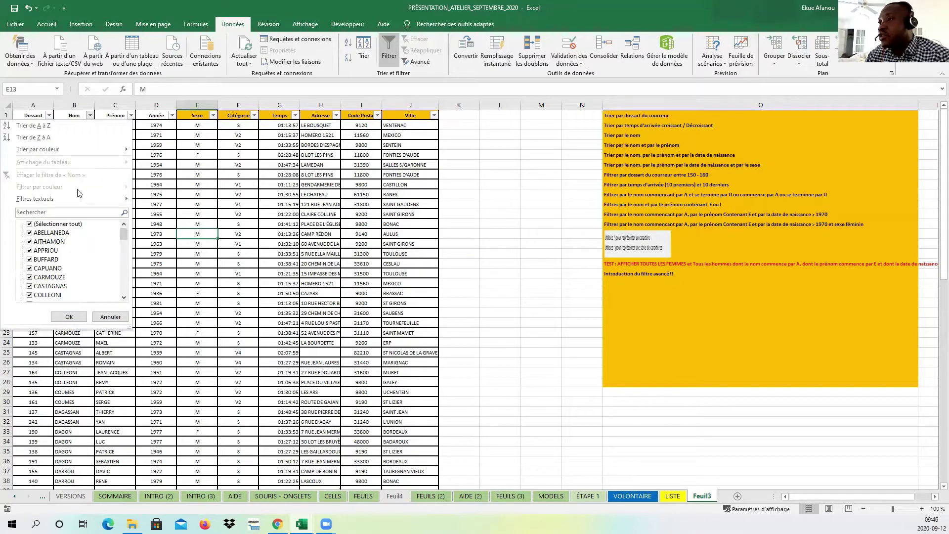
{"action": "mouse_move", "coordinate": [78, 194]}
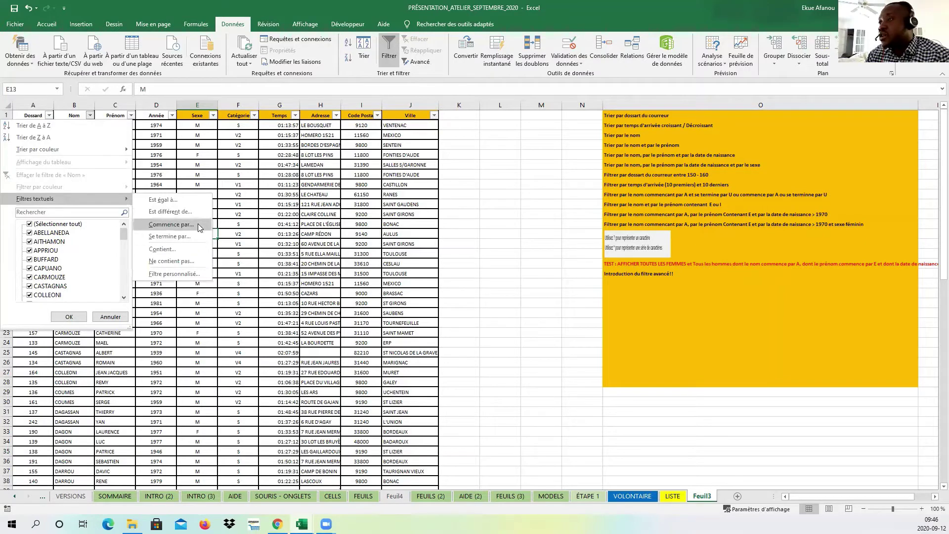
{"action": "left_click", "coordinate": [727, 237]}
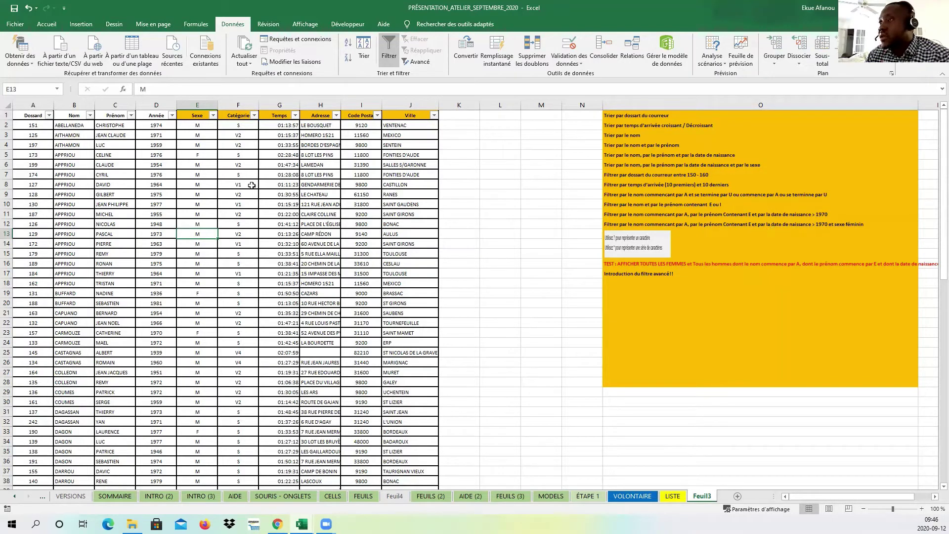
{"action": "left_click", "coordinate": [252, 185]}
{"action": "left_click", "coordinate": [171, 115]}
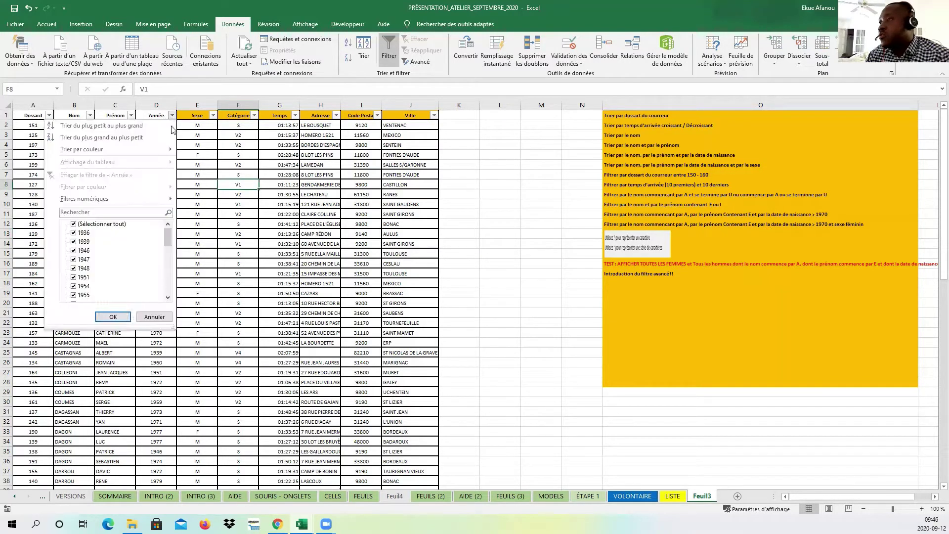
{"action": "mouse_move", "coordinate": [155, 200]}
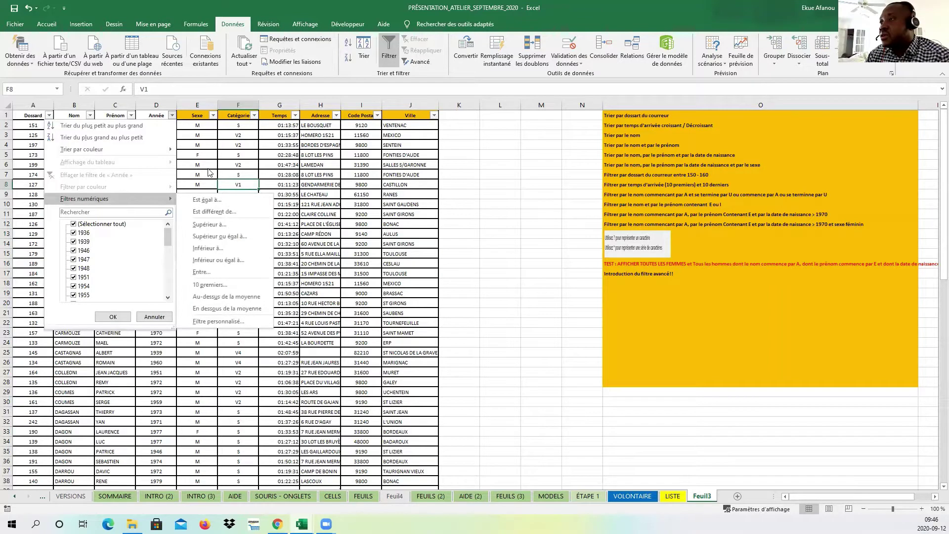
{"action": "left_click", "coordinate": [191, 151]}
- Filter the Nom column to show only last names that begin with A
{"action": "left_click", "coordinate": [90, 116]}
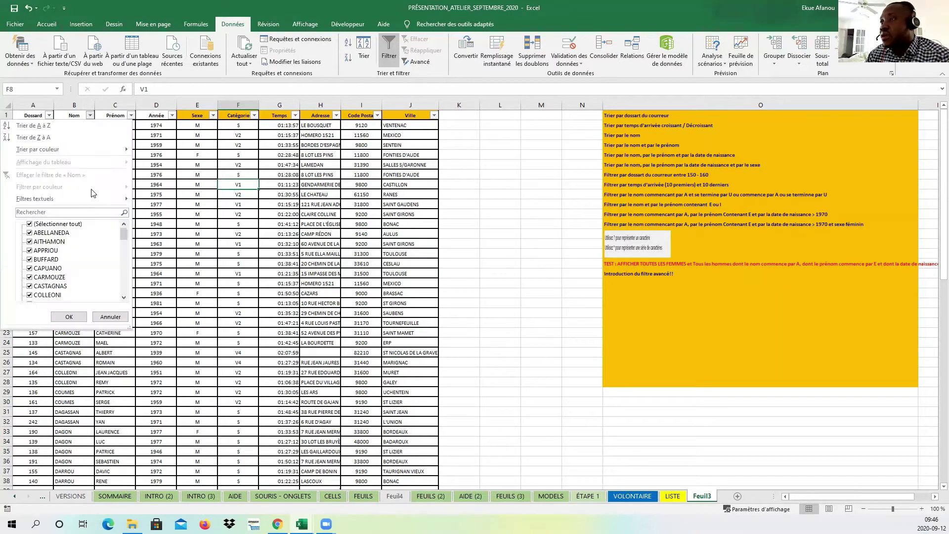
{"action": "mouse_move", "coordinate": [94, 201]}
{"action": "left_click", "coordinate": [201, 226]}
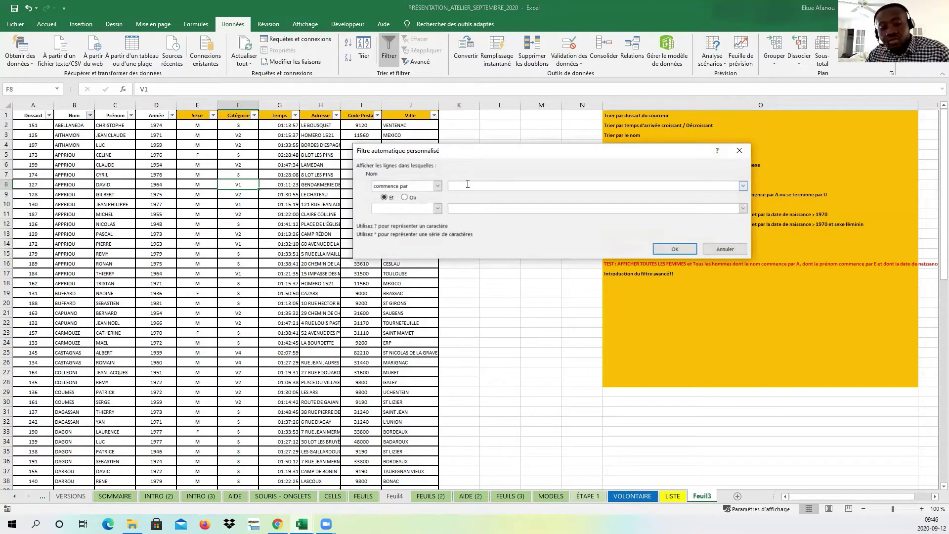
{"action": "left_click", "coordinate": [672, 249]}
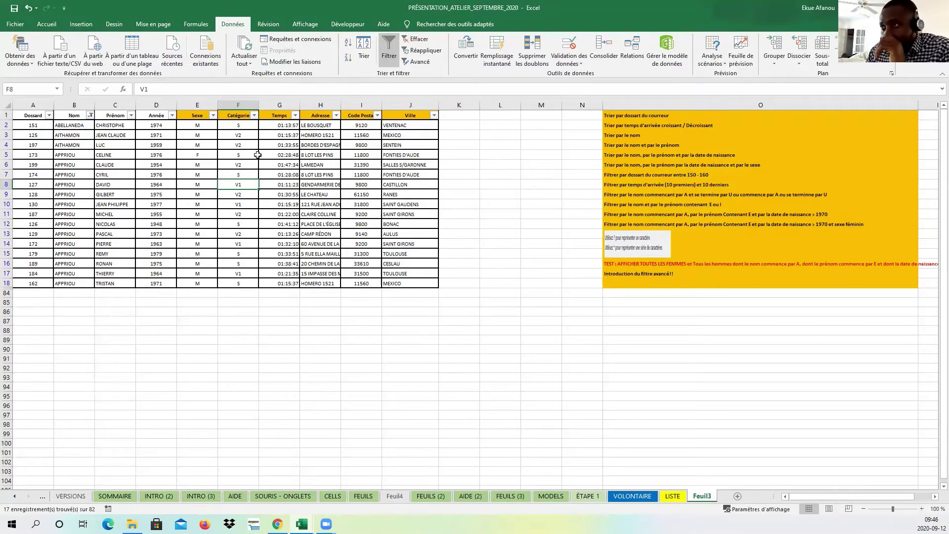
- Remove the initial C from the first name in cell C5 so that it starts with E
{"action": "left_click", "coordinate": [119, 262]}
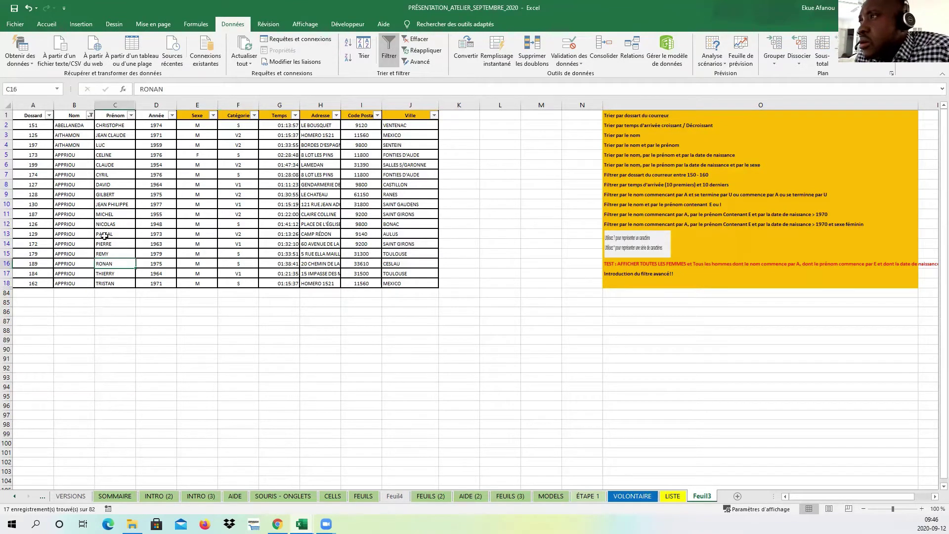
{"action": "double_click", "coordinate": [98, 156]}
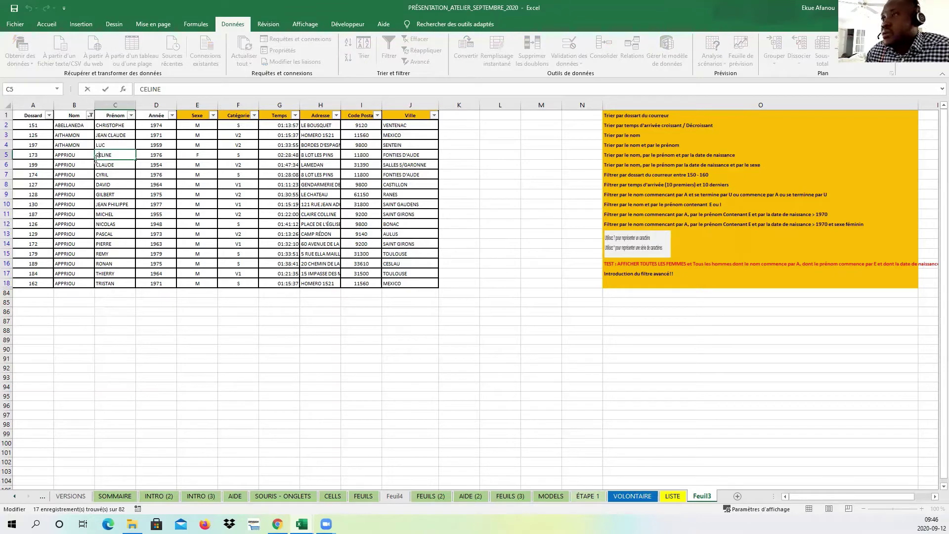
{"action": "key", "text": "BackSpace"}
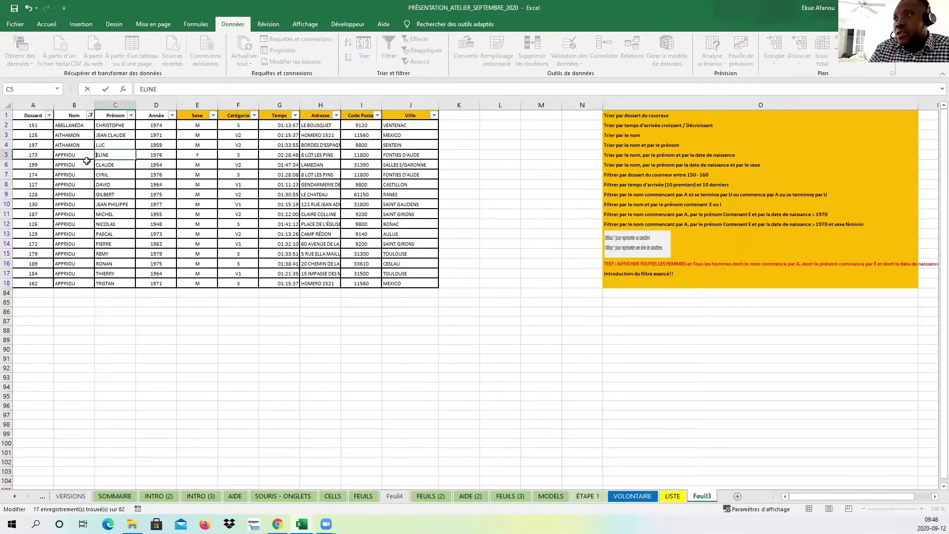
{"action": "left_click", "coordinate": [242, 209]}
- Filter the Prénom column to first names beginning with E, and select the matching runner's birth year
{"action": "left_click", "coordinate": [131, 116]}
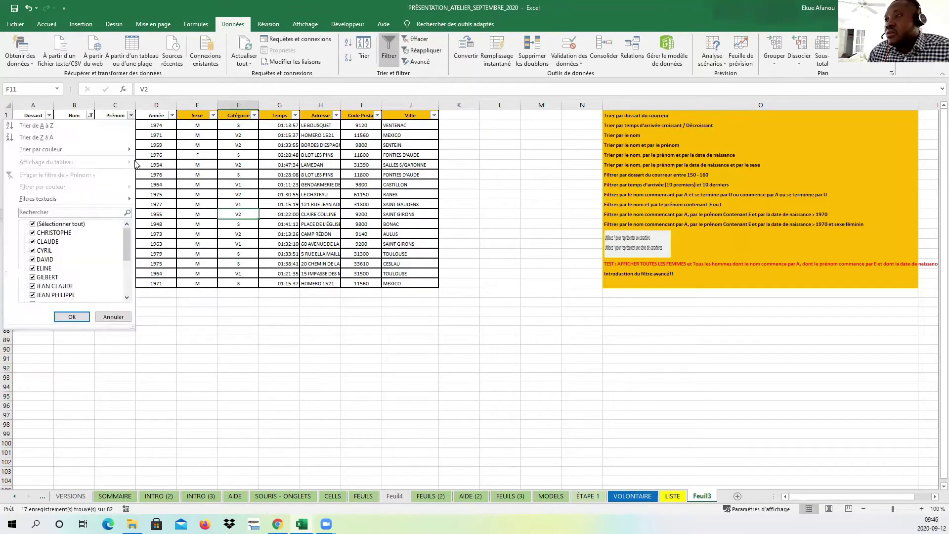
{"action": "mouse_move", "coordinate": [92, 200]}
{"action": "left_click", "coordinate": [146, 224]}
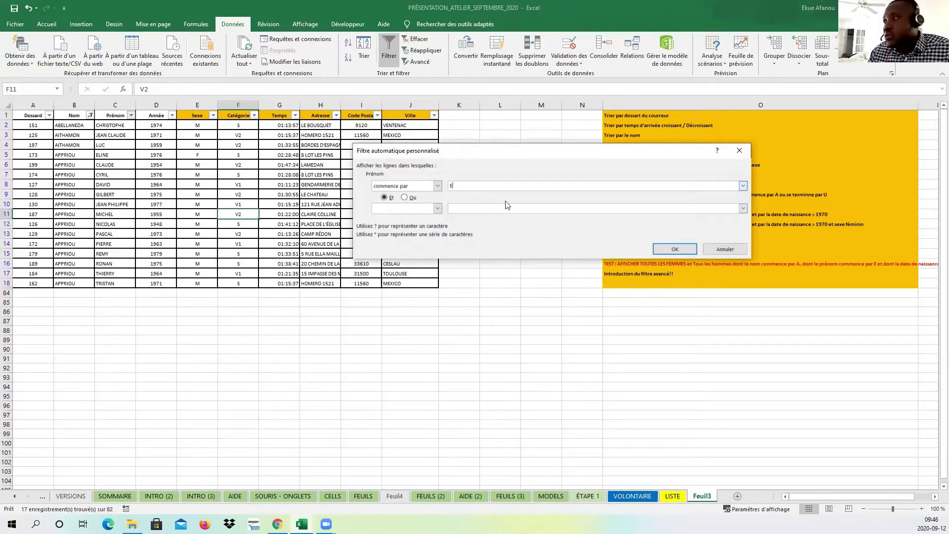
{"action": "left_click", "coordinate": [687, 248]}
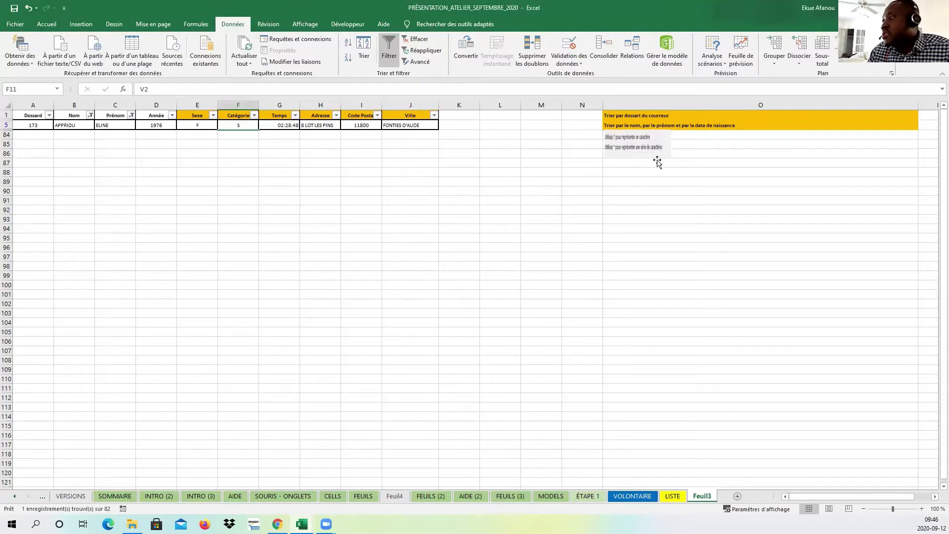
{"action": "left_click", "coordinate": [153, 124]}
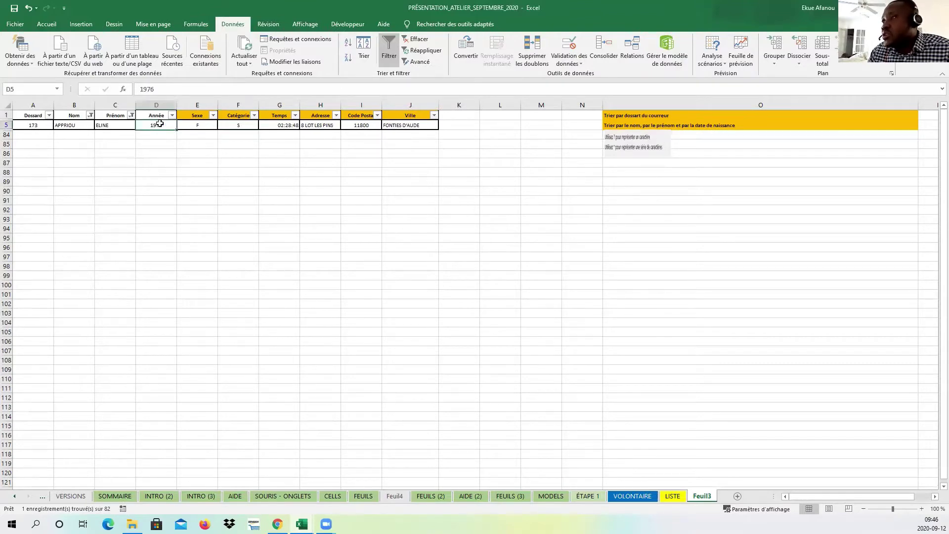
- Clear all filters from the results table and insert five blank columns between the table and the notes column
{"action": "left_click", "coordinate": [417, 39]}
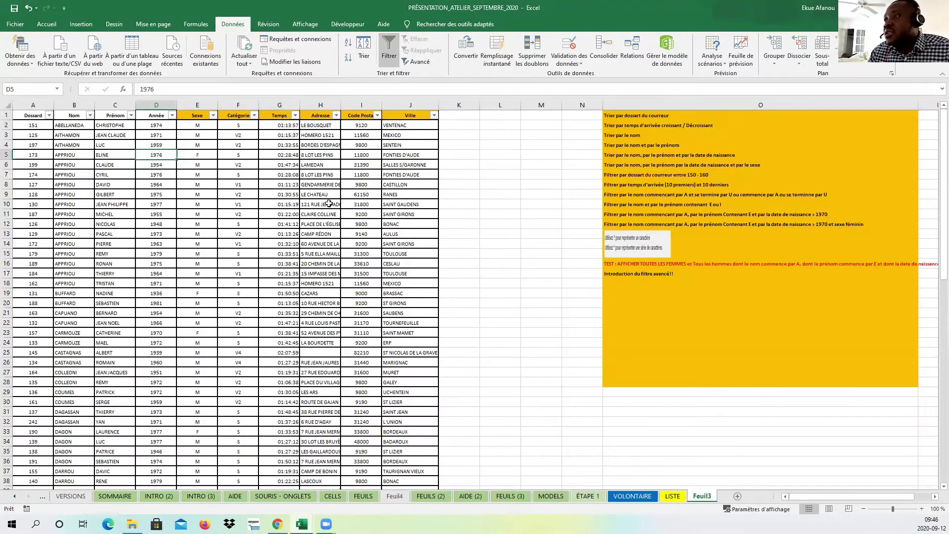
{"action": "left_click", "coordinate": [608, 132]}
{"action": "right_click", "coordinate": [594, 105]}
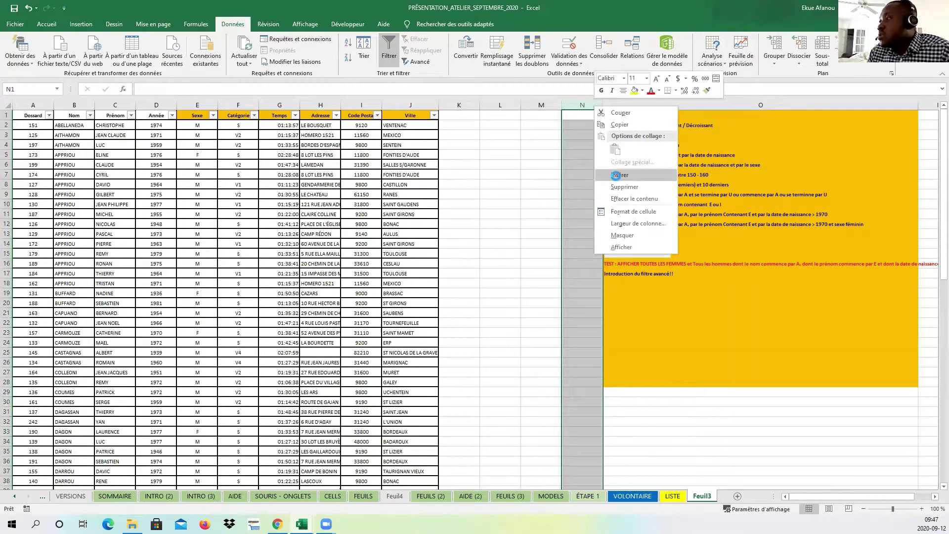
{"action": "left_click", "coordinate": [616, 176]}
{"action": "left_click", "coordinate": [624, 106]}
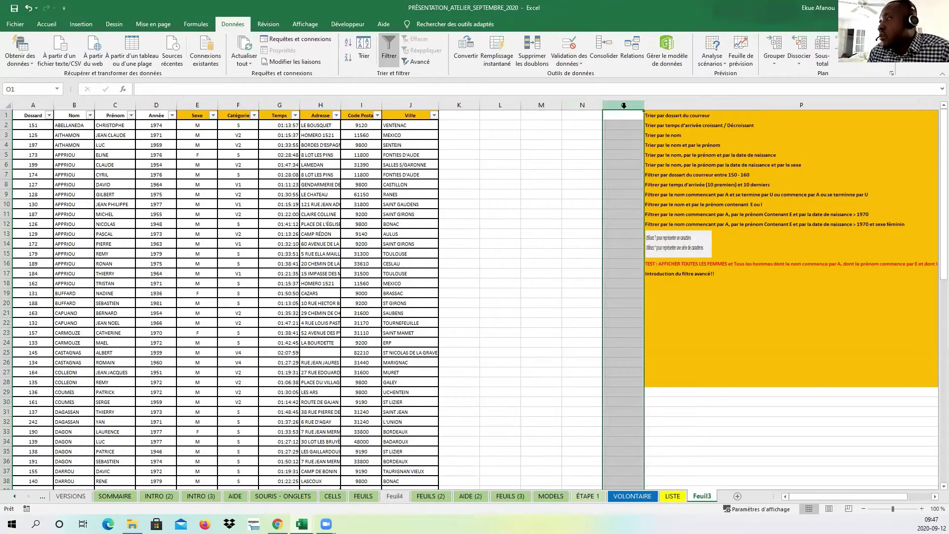
{"action": "left_click_drag", "start_coordinate": [622, 105], "coordinate": [497, 104]}
{"action": "right_click", "coordinate": [497, 104]}
{"action": "left_click", "coordinate": [529, 173]}
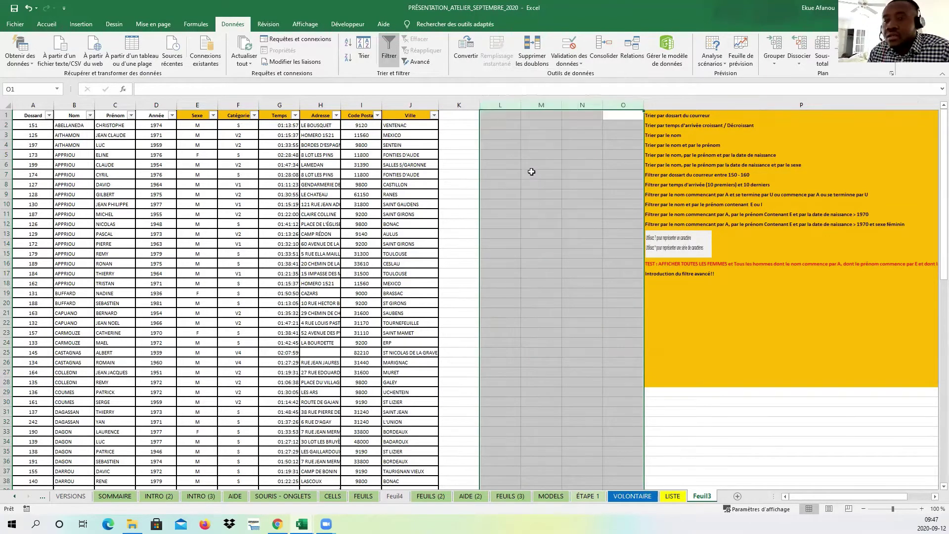
{"action": "left_click", "coordinate": [705, 233]}
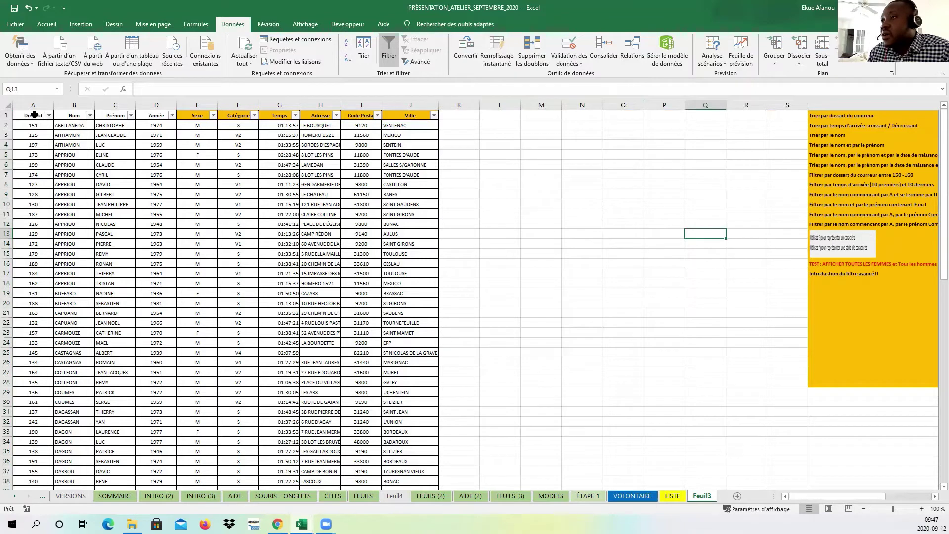
{"action": "left_click_drag", "start_coordinate": [35, 114], "coordinate": [413, 125]}
{"action": "left_click_drag", "start_coordinate": [347, 121], "coordinate": [347, 121]}
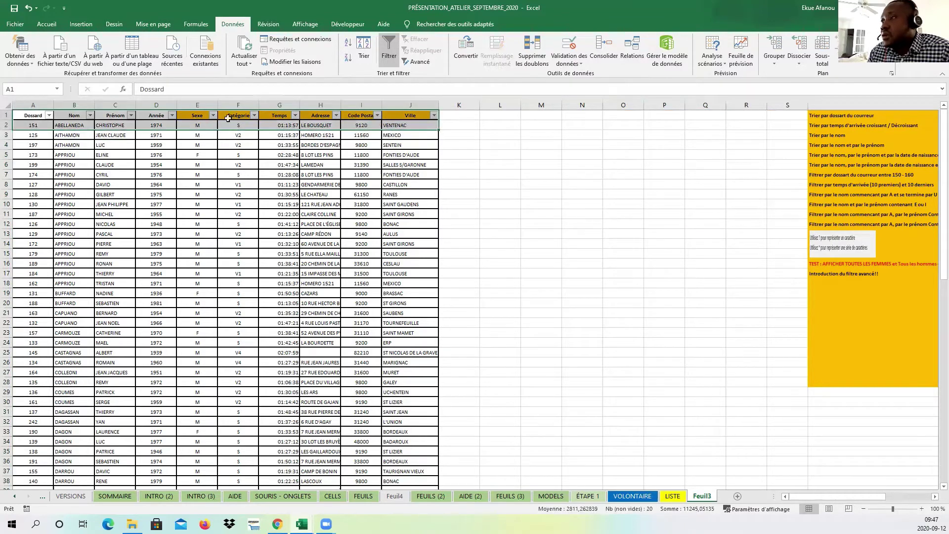
{"action": "right_click", "coordinate": [229, 121]}
{"action": "left_click", "coordinate": [253, 138]}
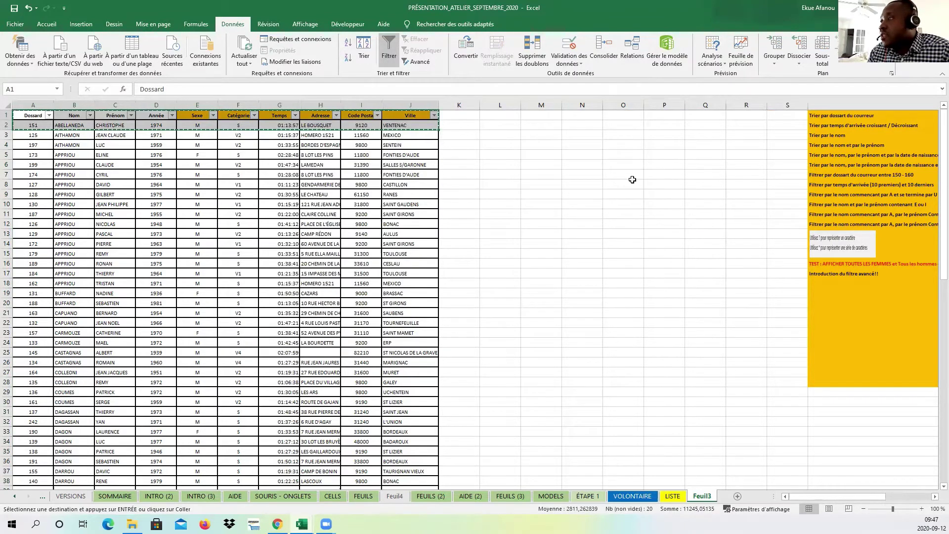
{"action": "key", "text": "Escape"}
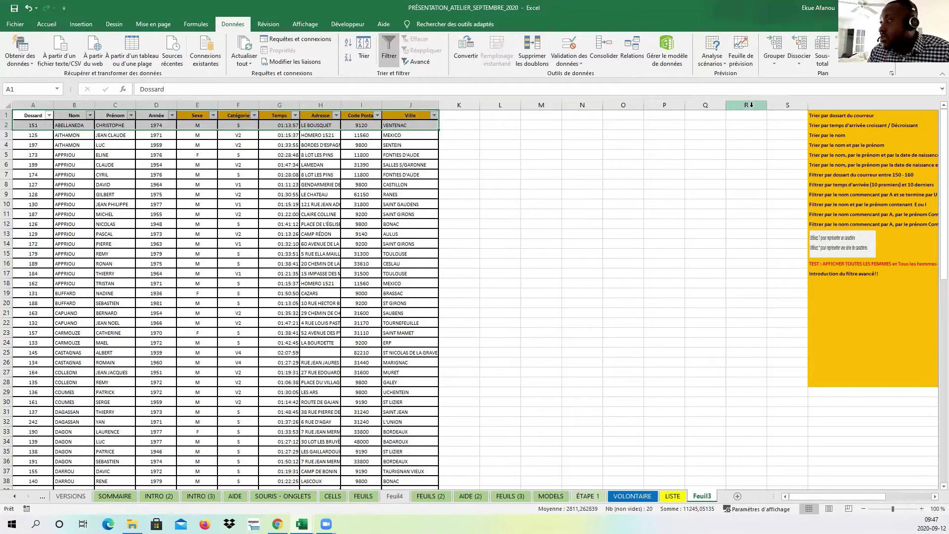
- Insert six more blank columns at columns M to R, ahead of the notes column
{"action": "left_click_drag", "start_coordinate": [751, 105], "coordinate": [538, 105]}
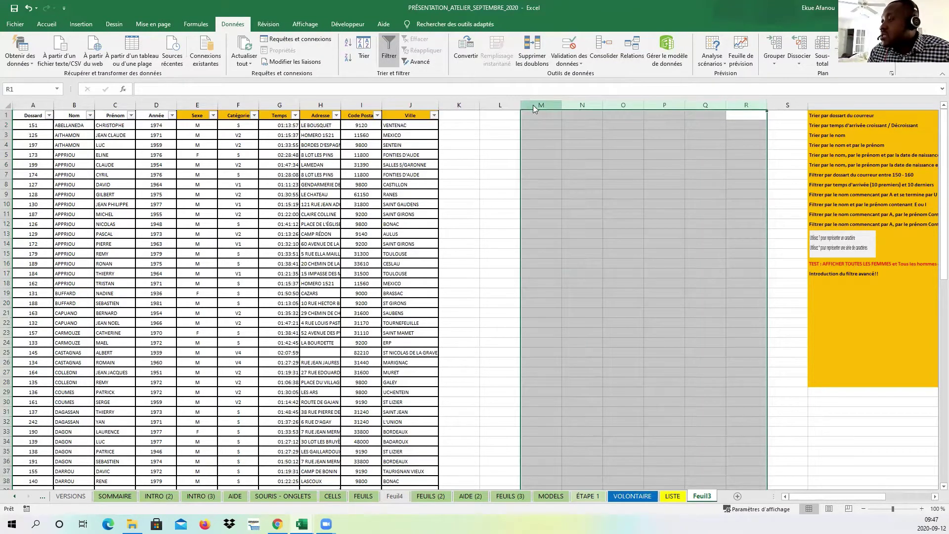
{"action": "right_click", "coordinate": [536, 105]}
{"action": "left_click", "coordinate": [581, 174]}
{"action": "left_click", "coordinate": [483, 184]}
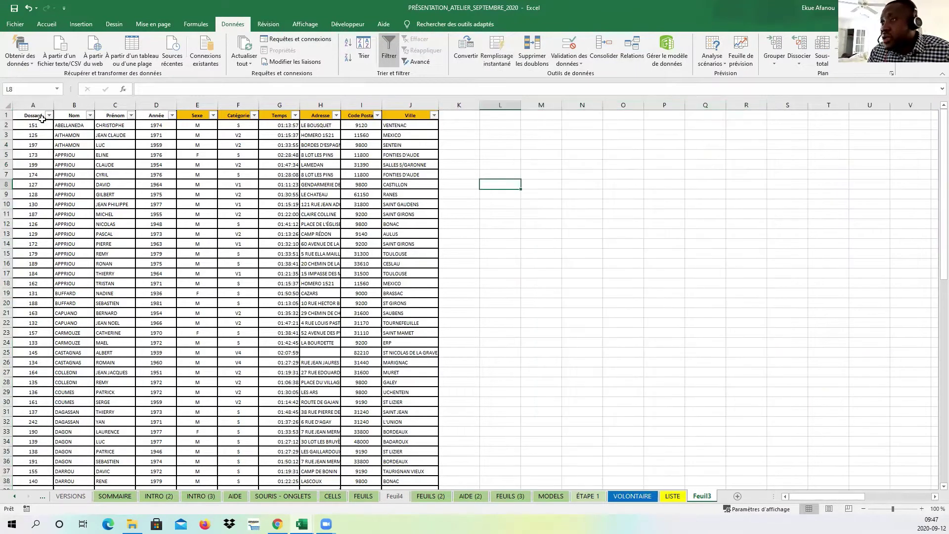
- Copy the table's header row and first data row, A1 to J2, to the area starting at cell M1
{"action": "left_click_drag", "start_coordinate": [36, 115], "coordinate": [420, 119]}
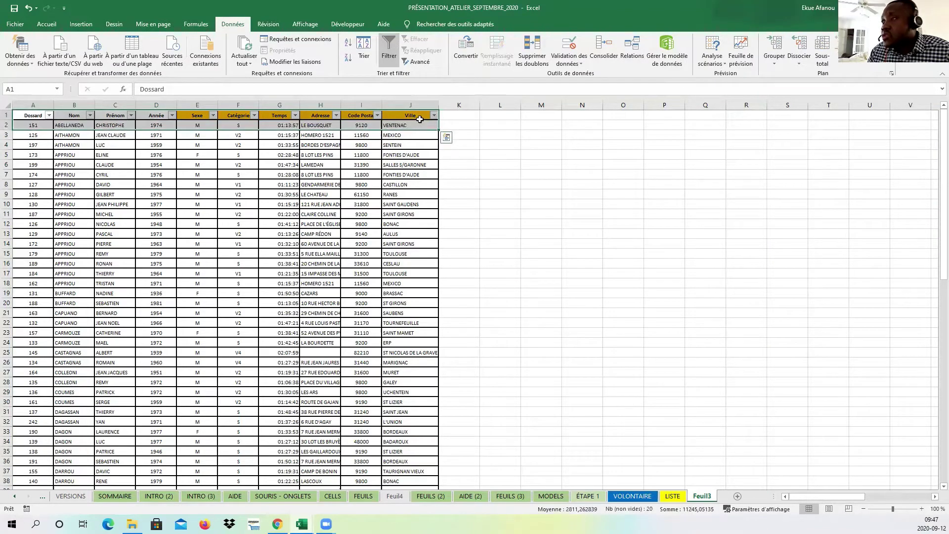
{"action": "right_click", "coordinate": [418, 114]}
{"action": "left_click", "coordinate": [446, 133]}
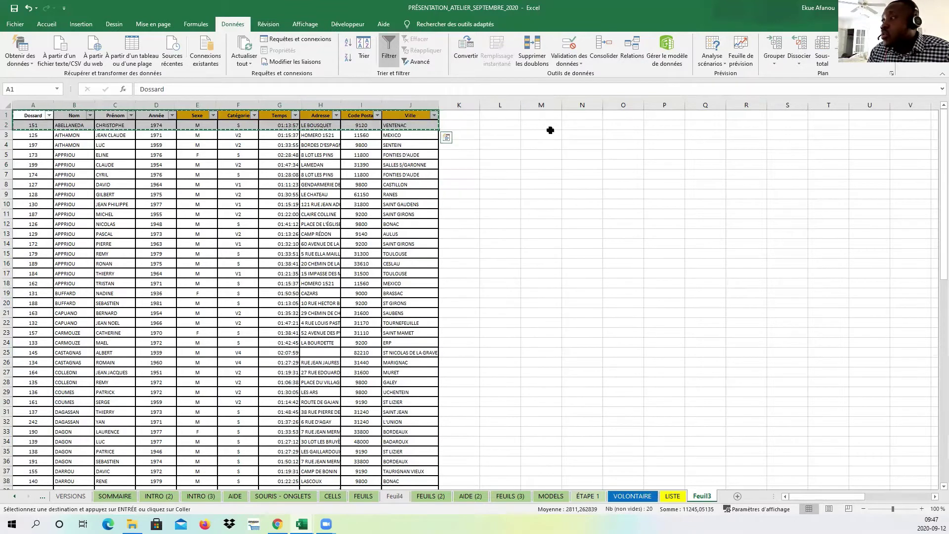
{"action": "left_click", "coordinate": [534, 116]}
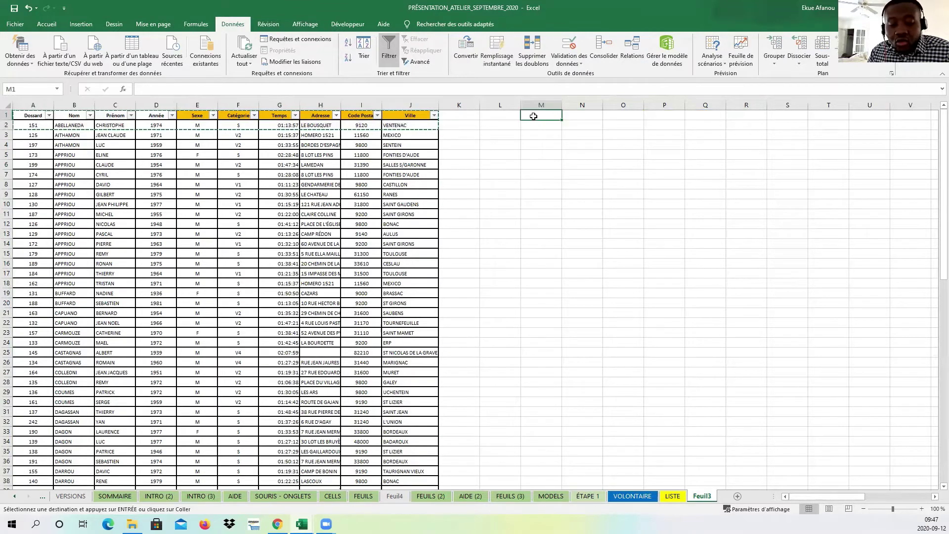
{"action": "key", "text": "ctrl+v"}
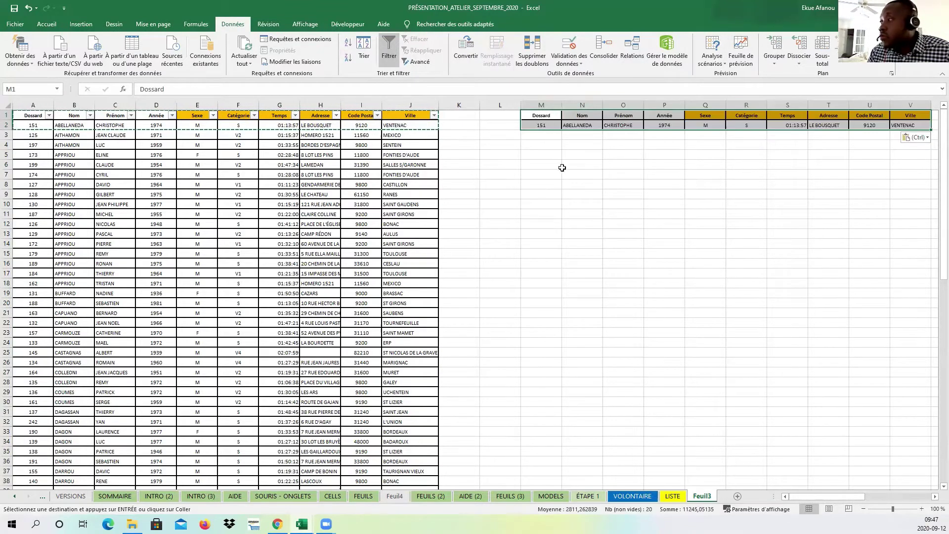
- Clear the contents of the copied data row M2 to V2, keeping the headers and borders
{"action": "left_click_drag", "start_coordinate": [543, 125], "coordinate": [921, 124]}
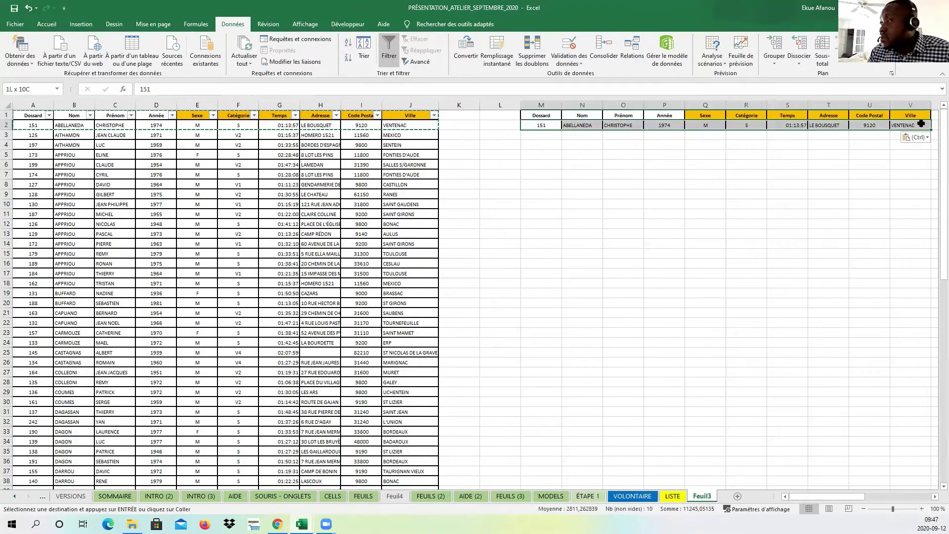
{"action": "key", "text": "Delete"}
{"action": "left_click", "coordinate": [711, 193]}
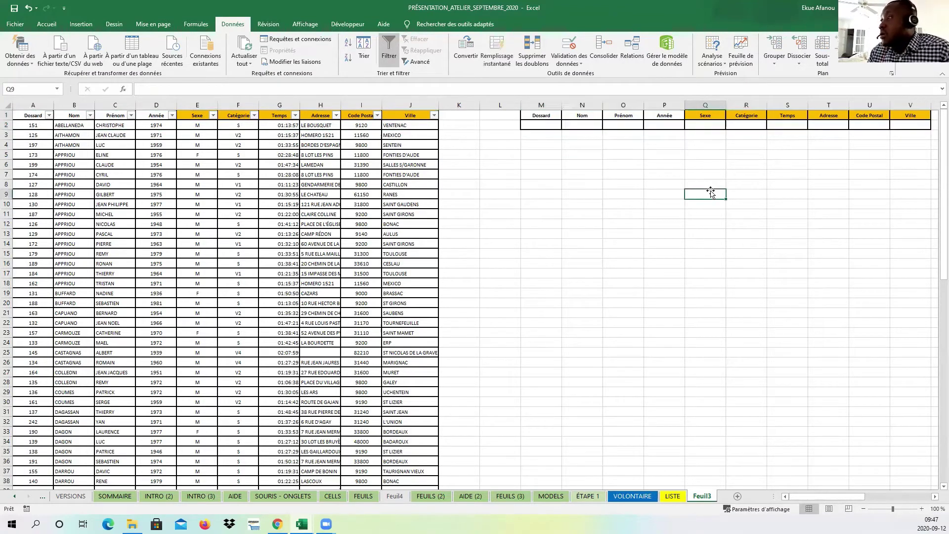
{"action": "left_click", "coordinate": [586, 156]}
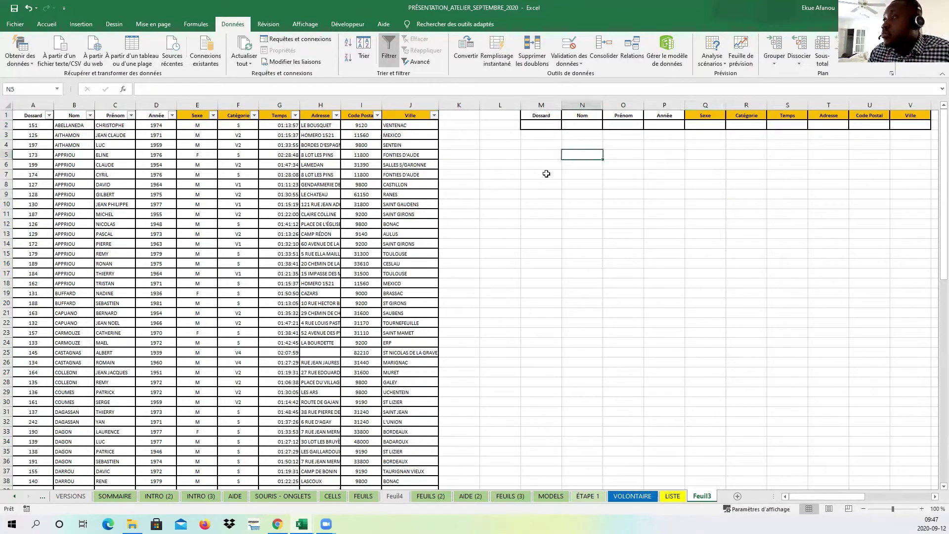
{"action": "left_click", "coordinate": [187, 125]}
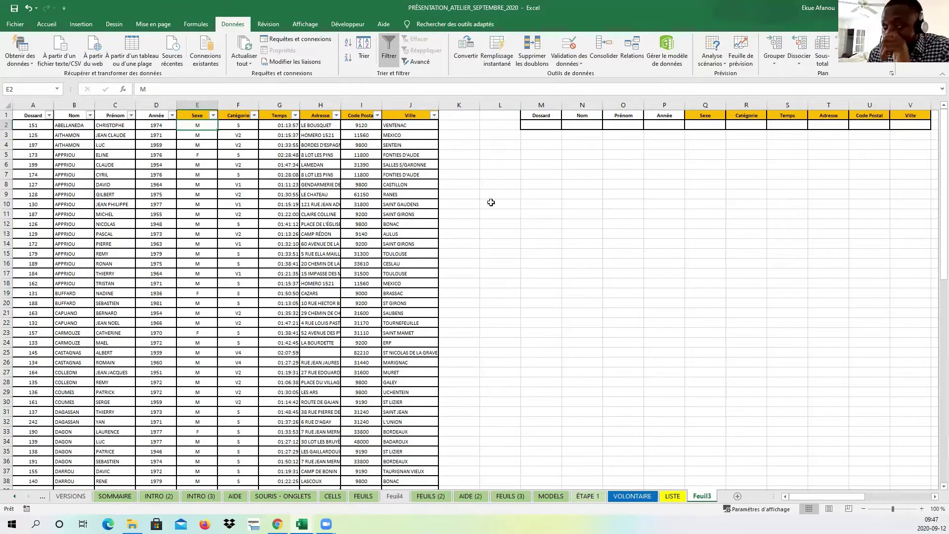
{"action": "left_click", "coordinate": [541, 203]}
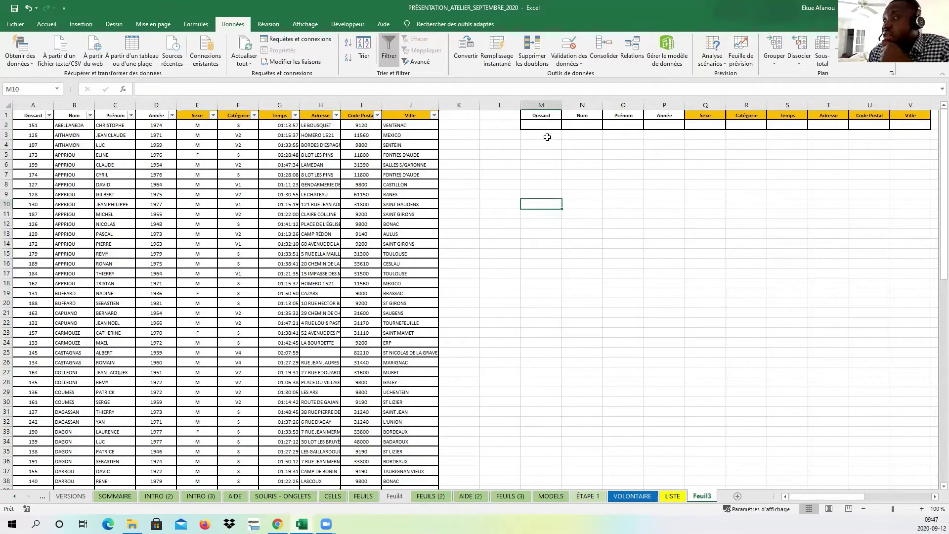
- Filter the Nom column to show only the first last name in its value list
{"action": "left_click", "coordinate": [90, 116]}
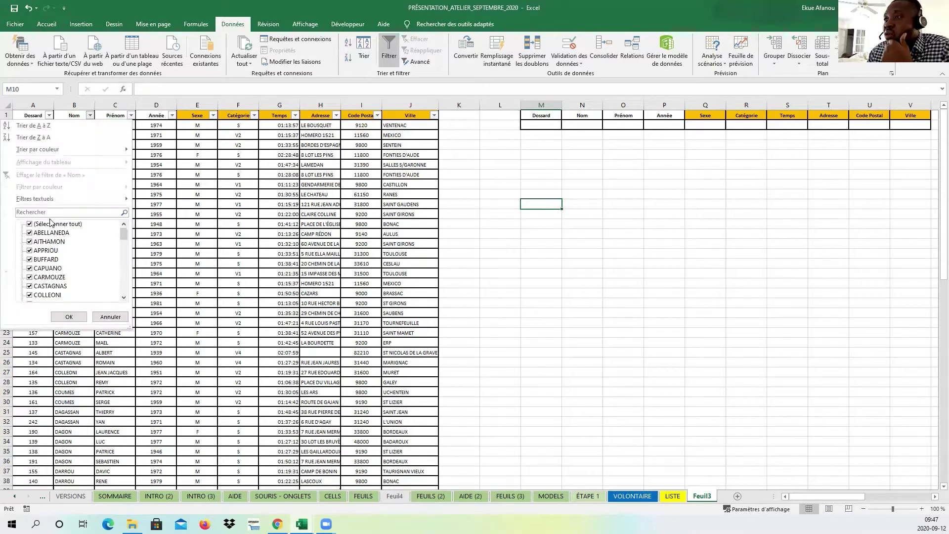
{"action": "left_click", "coordinate": [35, 224]}
{"action": "left_click", "coordinate": [39, 233]}
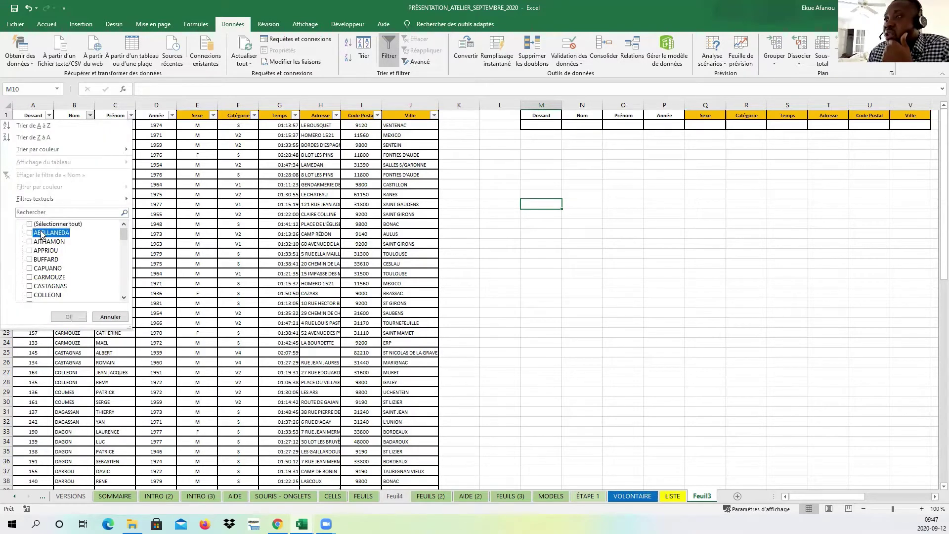
{"action": "left_click", "coordinate": [68, 316]}
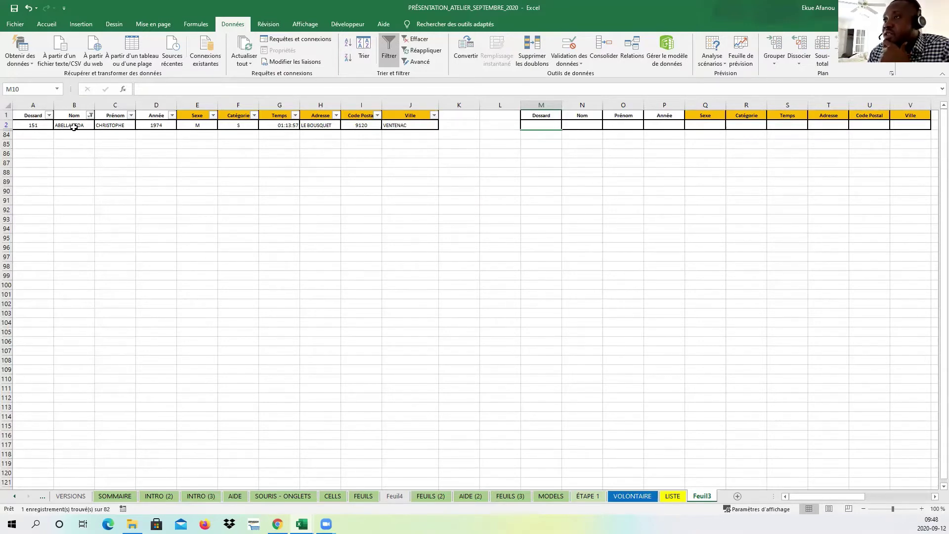
- Examine the values offered in the Sexe filter list and the details of the one filtered runner
{"action": "left_click", "coordinate": [213, 116]}
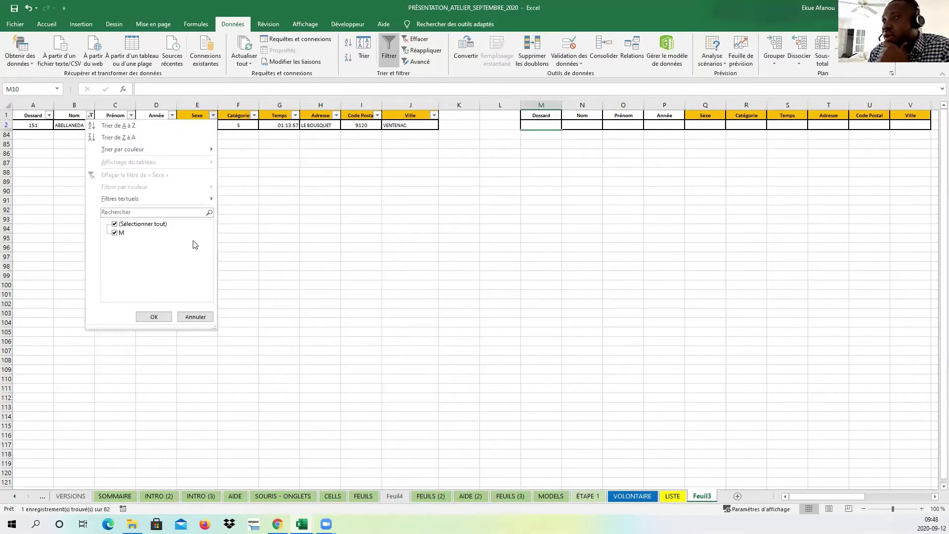
{"action": "key", "text": "Return"}
{"action": "left_click", "coordinate": [192, 122]}
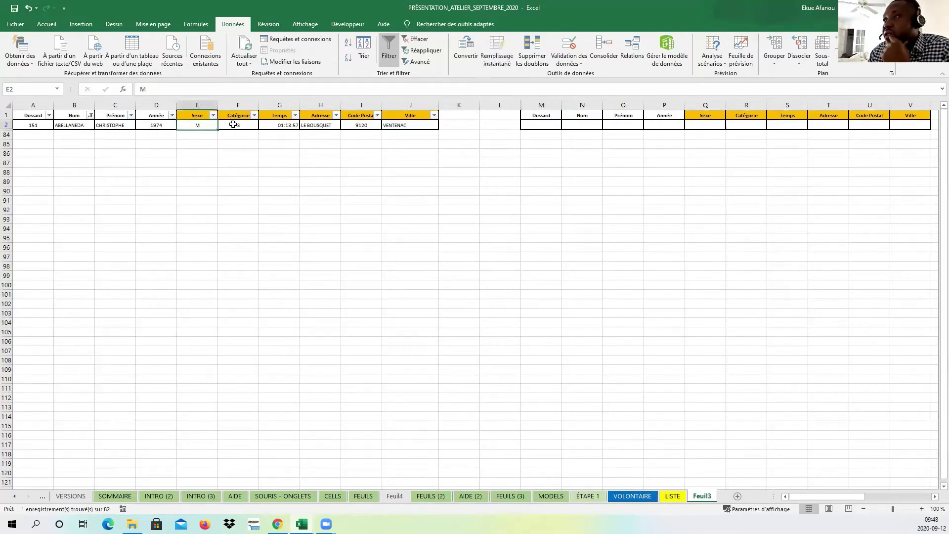
{"action": "left_click", "coordinate": [239, 124]}
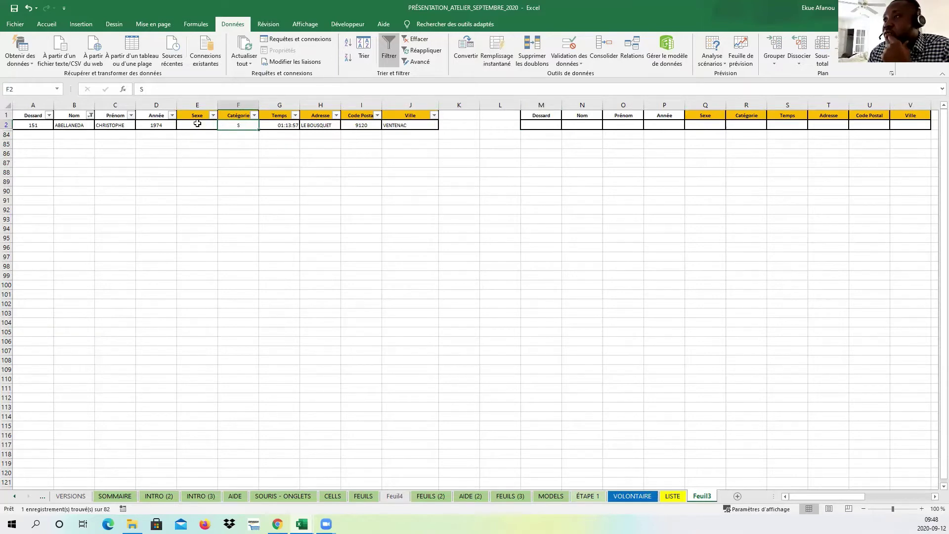
{"action": "left_click", "coordinate": [213, 115]}
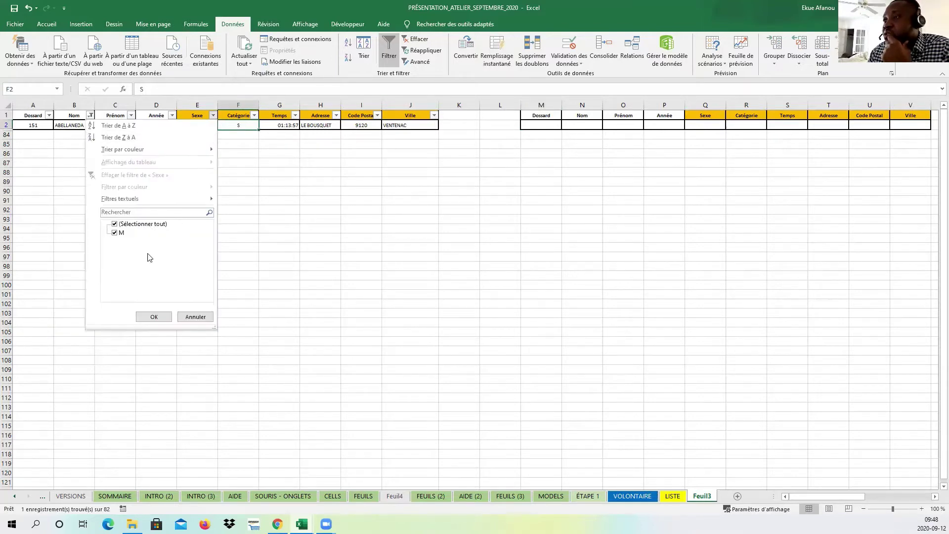
{"action": "left_click", "coordinate": [247, 224]}
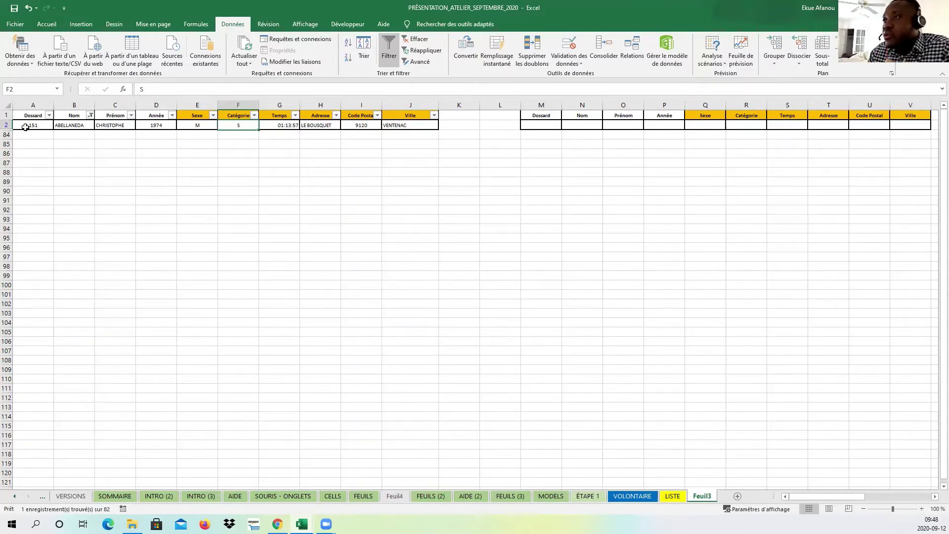
{"action": "left_click_drag", "start_coordinate": [28, 126], "coordinate": [408, 123]}
{"action": "left_click", "coordinate": [197, 172]}
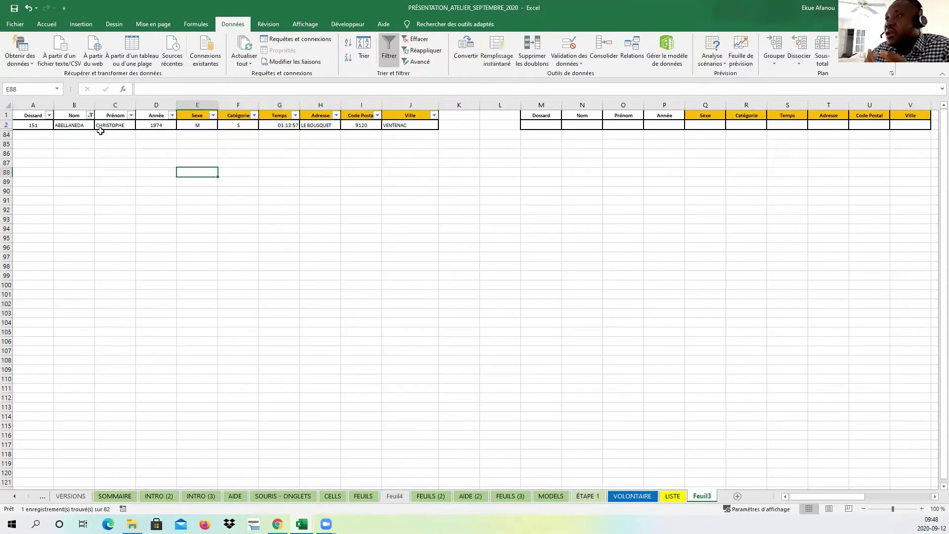
- Clear the filter on Nom and filter the Sexe column to show only the value F
{"action": "left_click", "coordinate": [90, 115]}
{"action": "left_click", "coordinate": [49, 178]}
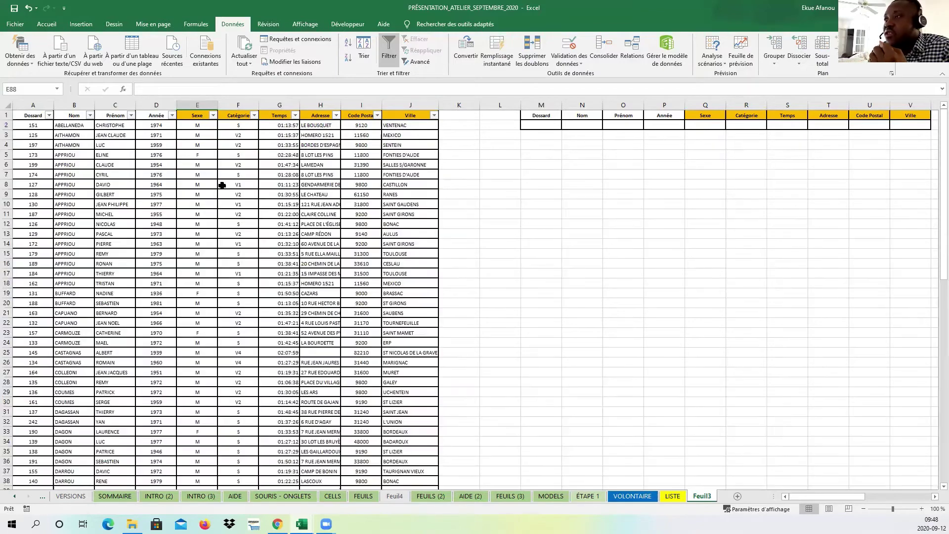
{"action": "left_click", "coordinate": [213, 115]}
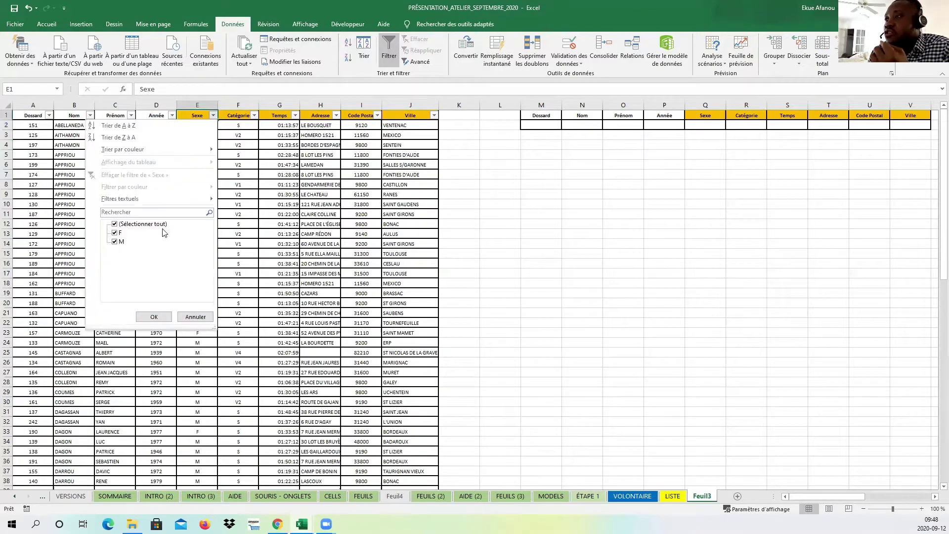
{"action": "left_click", "coordinate": [159, 226]}
{"action": "left_click", "coordinate": [114, 232]}
{"action": "left_click", "coordinate": [154, 316]}
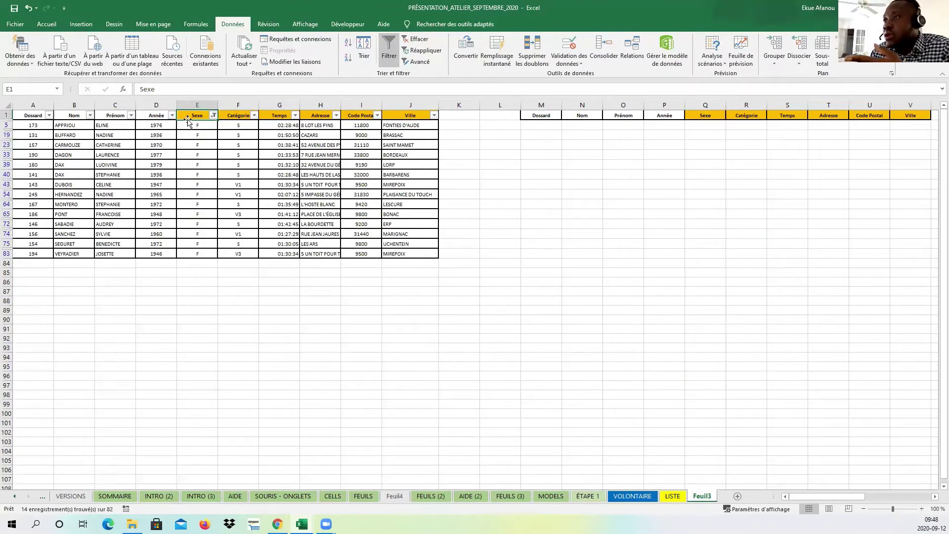
{"action": "left_click_drag", "start_coordinate": [189, 125], "coordinate": [198, 253]}
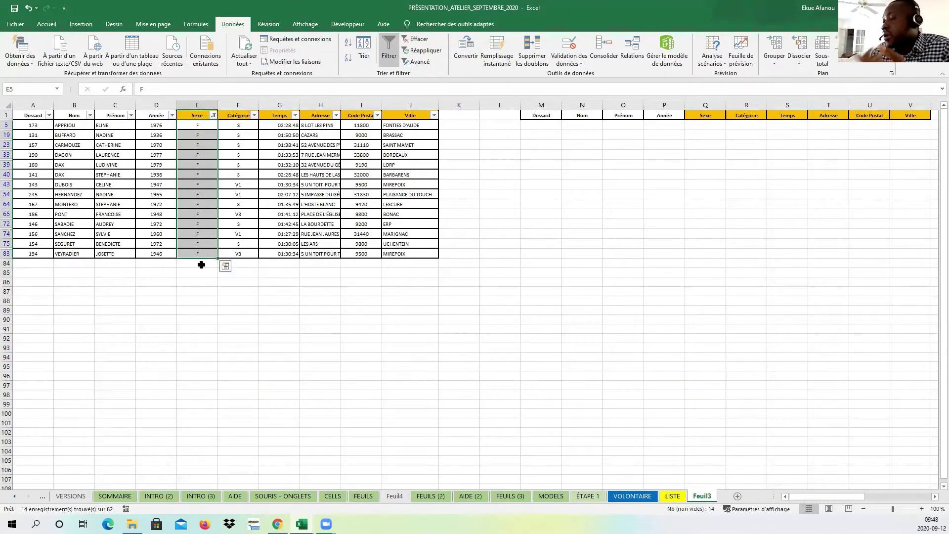
{"action": "left_click", "coordinate": [250, 265]}
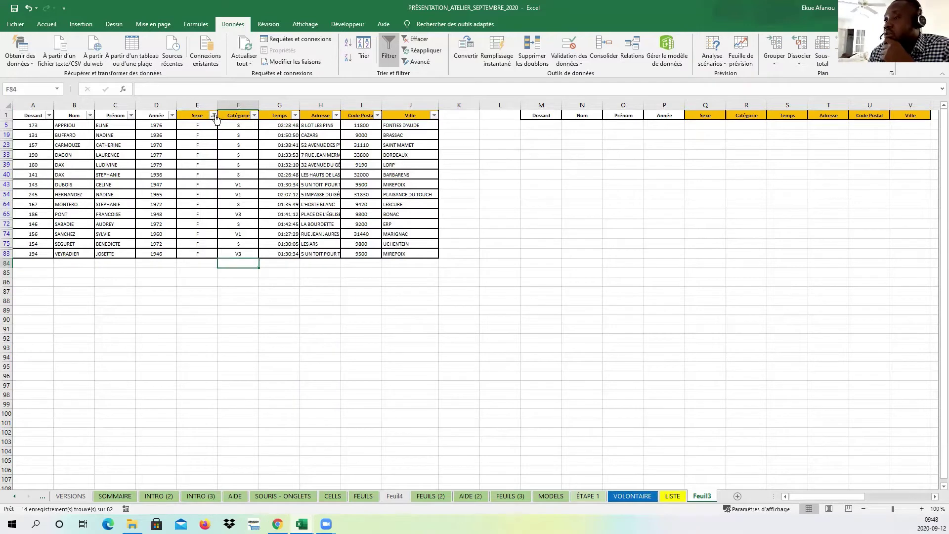
- Reselect all values in the Sexe filter so that both F and M runners are shown
{"action": "left_click", "coordinate": [214, 115]}
{"action": "left_click", "coordinate": [138, 224]}
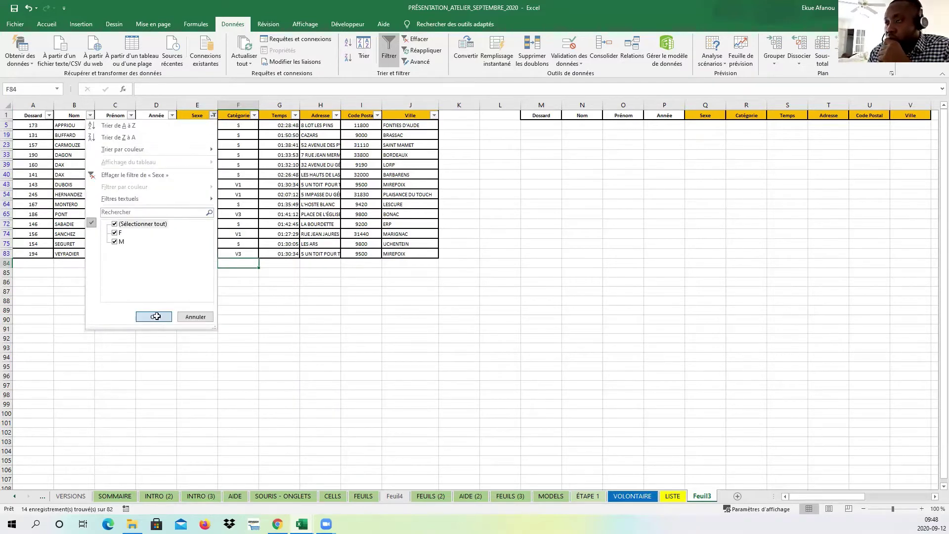
{"action": "left_click", "coordinate": [155, 317]}
{"action": "left_click", "coordinate": [538, 285]}
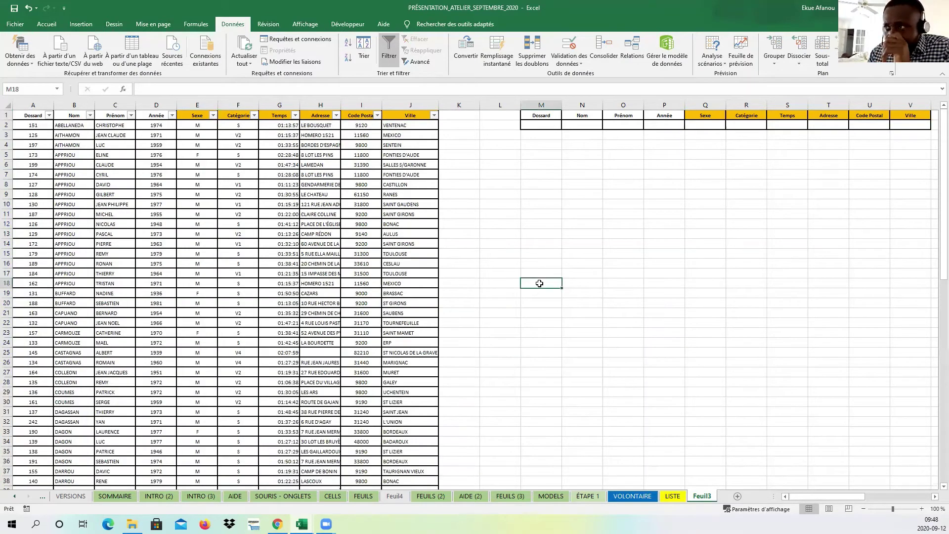
{"action": "left_click", "coordinate": [510, 188]}
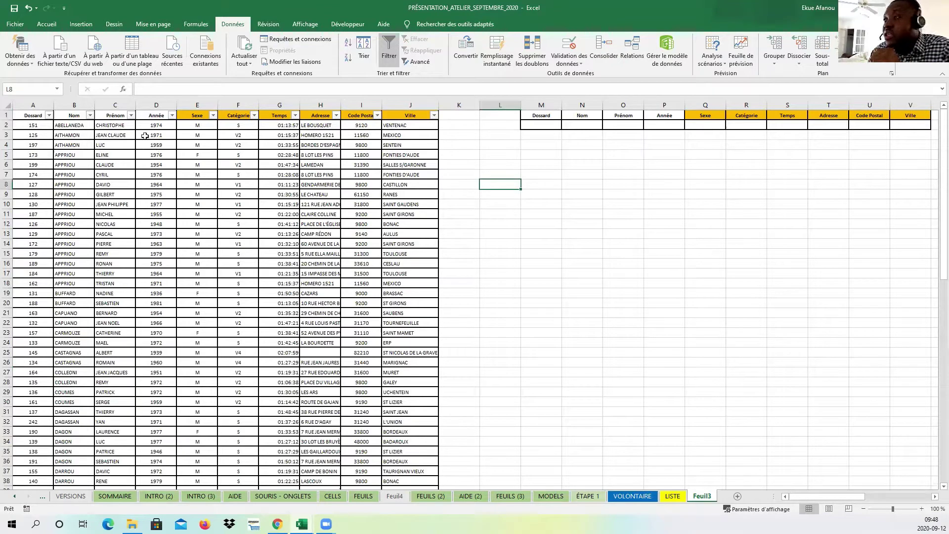
{"action": "left_click", "coordinate": [580, 223]}
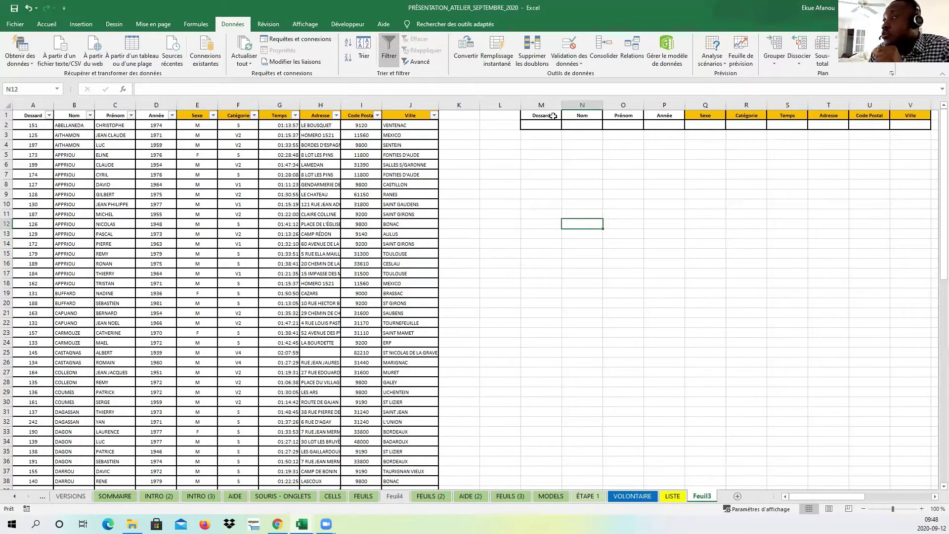
{"action": "left_click_drag", "start_coordinate": [553, 116], "coordinate": [914, 124]}
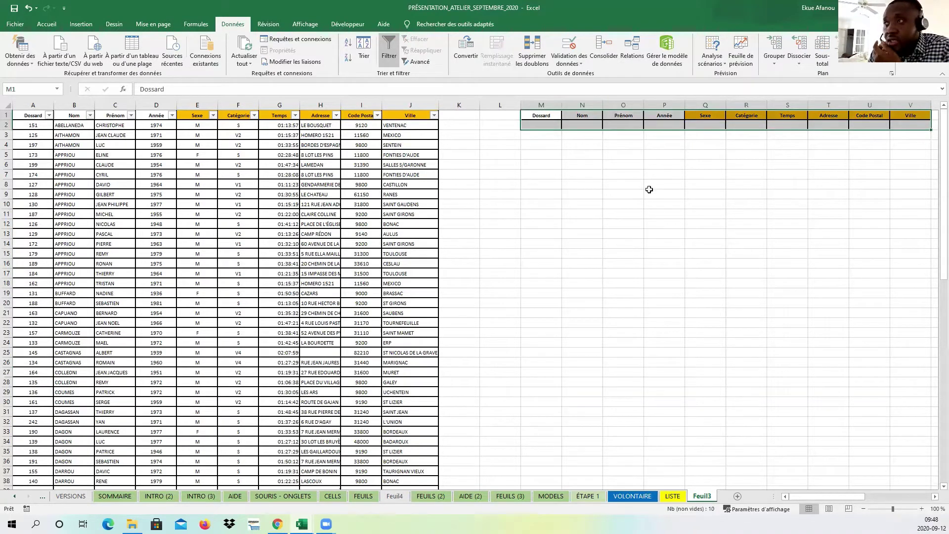
{"action": "left_click", "coordinate": [231, 166]}
- Copy the first runner's last name from B2 into the Nom criteria cell N2
{"action": "right_click", "coordinate": [79, 125]}
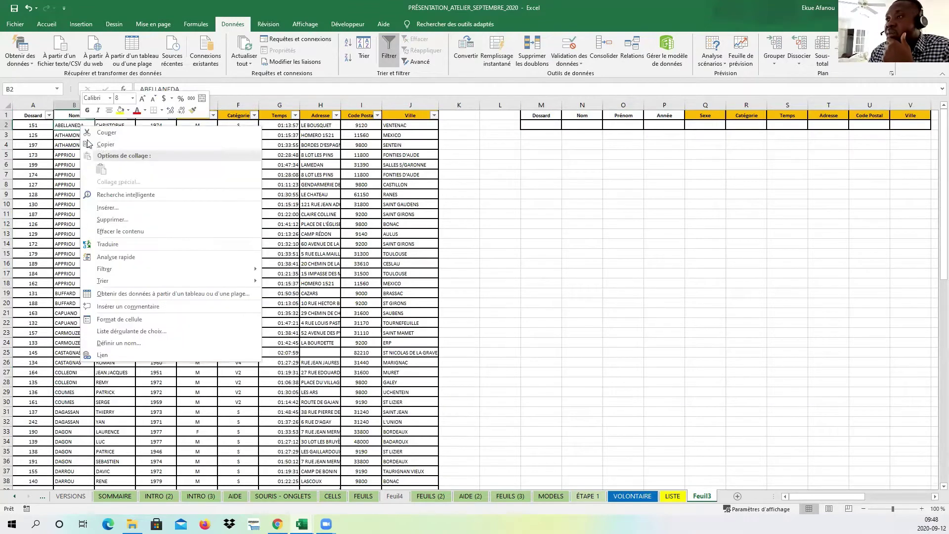
{"action": "left_click", "coordinate": [98, 144]}
{"action": "left_click", "coordinate": [592, 125]}
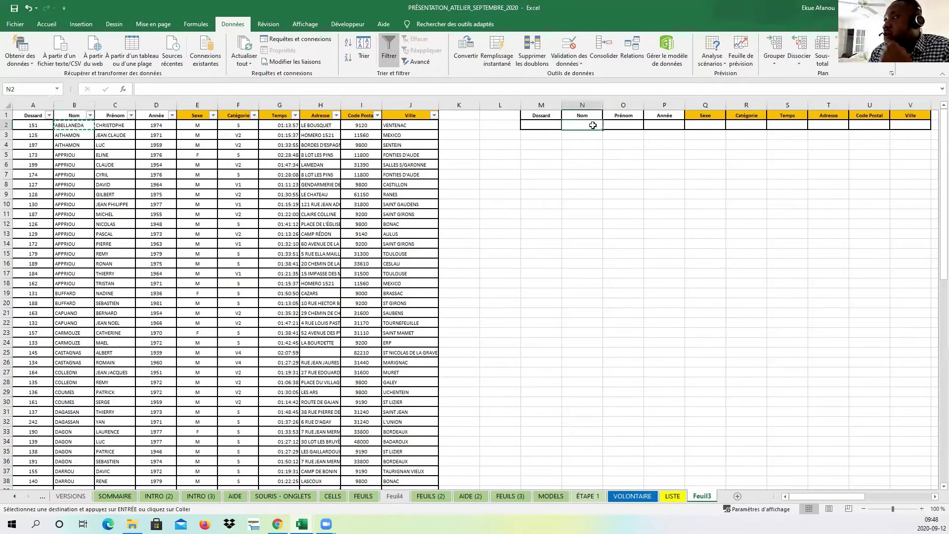
{"action": "right_click", "coordinate": [593, 128]}
{"action": "left_click", "coordinate": [610, 170]}
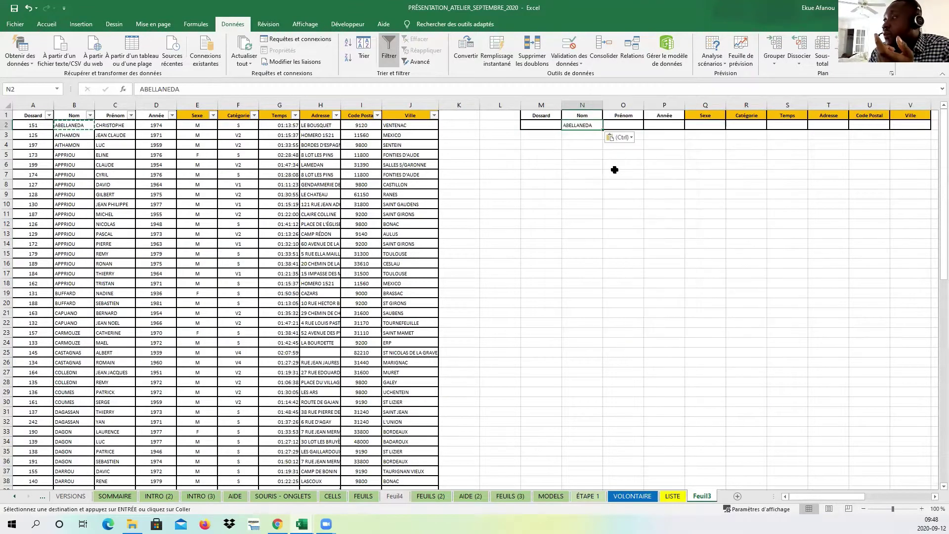
{"action": "left_click", "coordinate": [583, 177]}
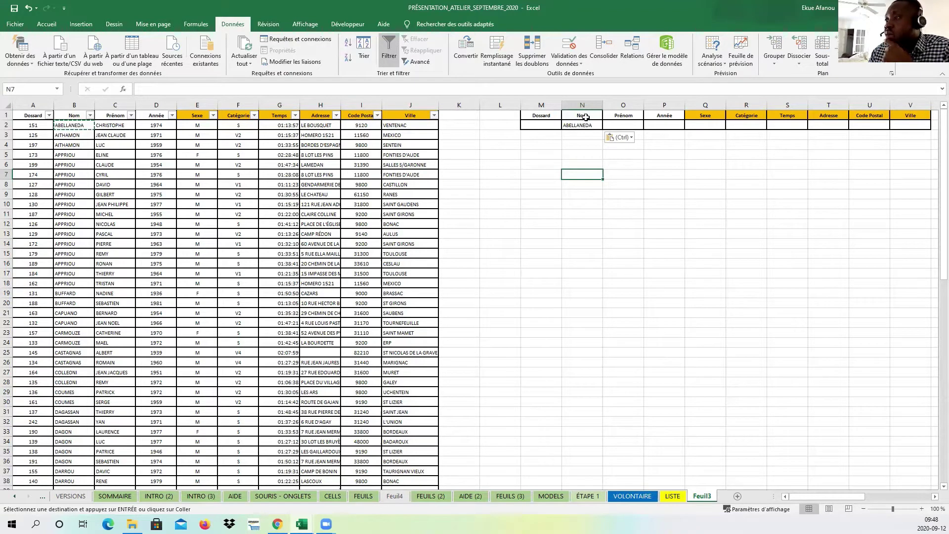
- Remove the column filters from the results table and start an advanced filter on columns A to J
{"action": "left_click", "coordinate": [484, 183]}
{"action": "key", "text": "Escape"}
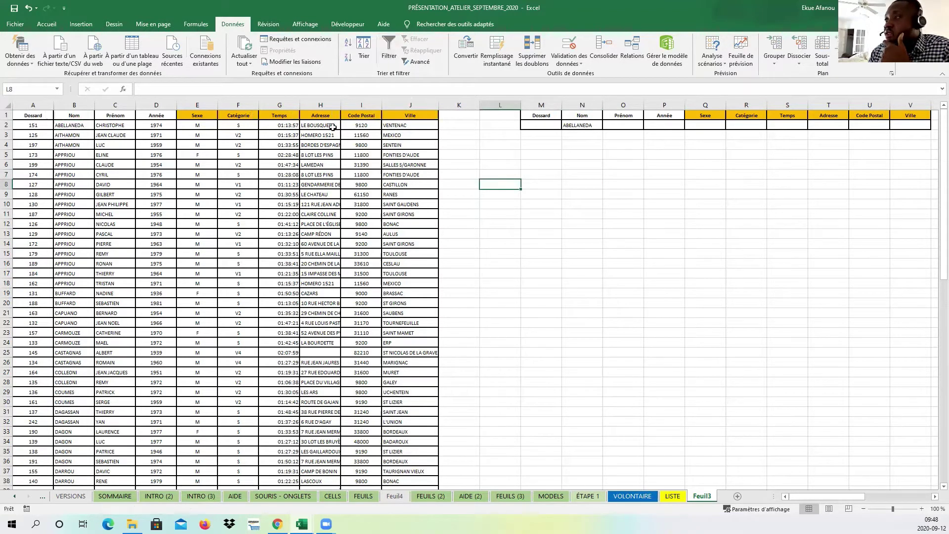
{"action": "left_click_drag", "start_coordinate": [32, 105], "coordinate": [402, 105]}
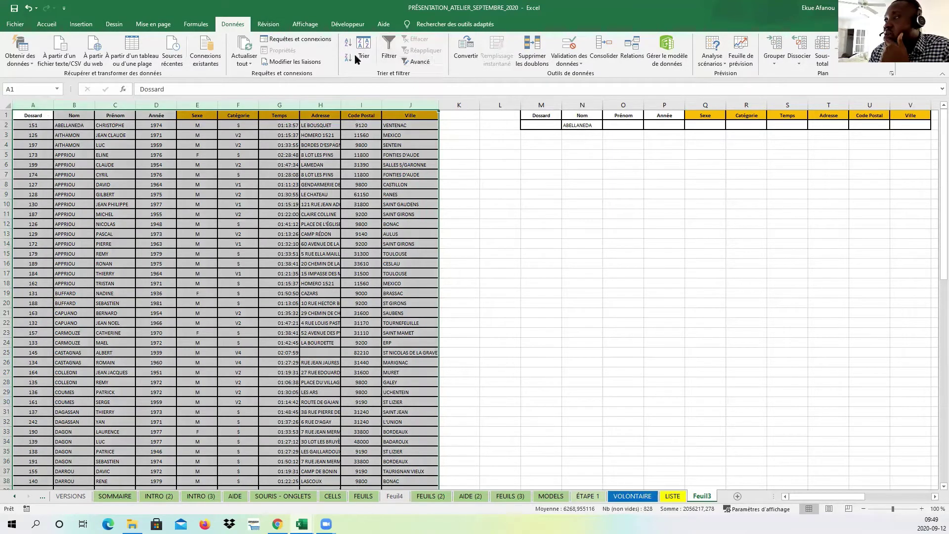
{"action": "left_click", "coordinate": [410, 63]}
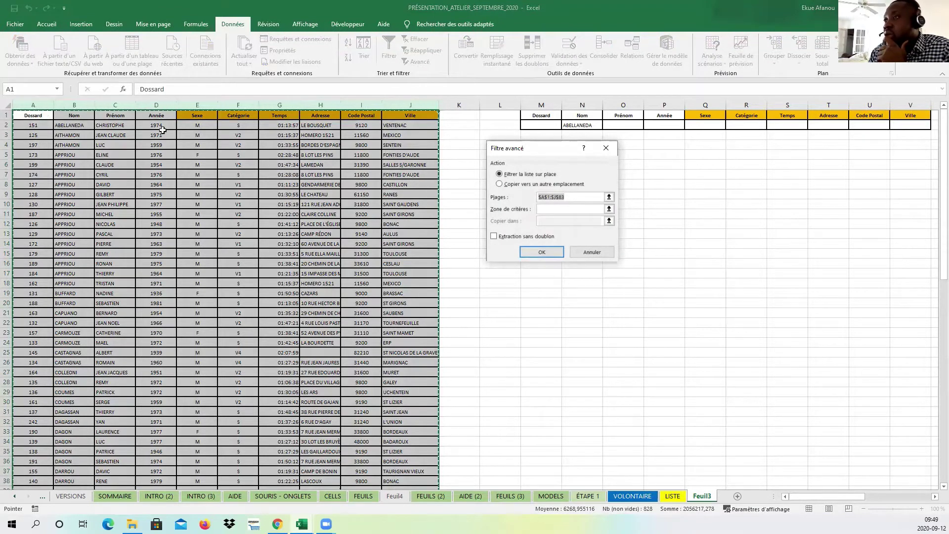
{"action": "left_click", "coordinate": [609, 208]}
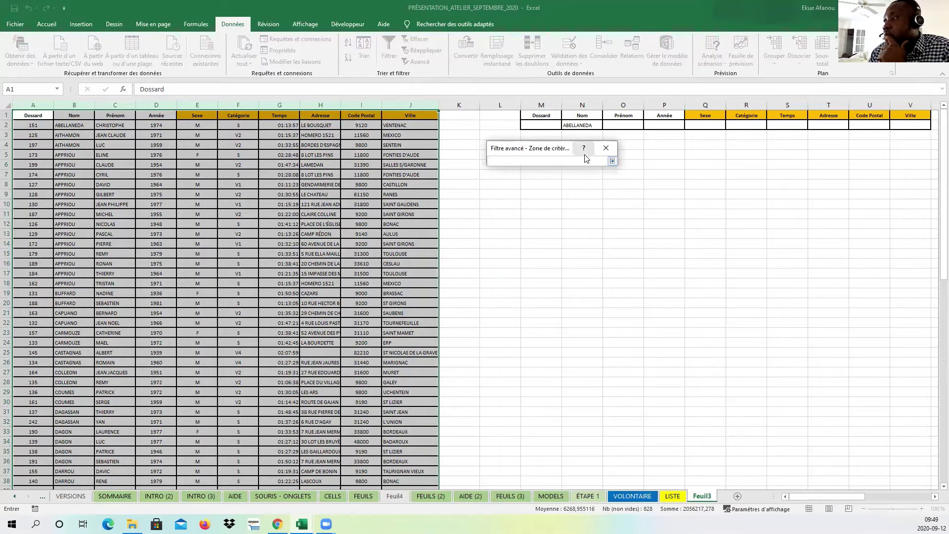
{"action": "left_click", "coordinate": [612, 161]}
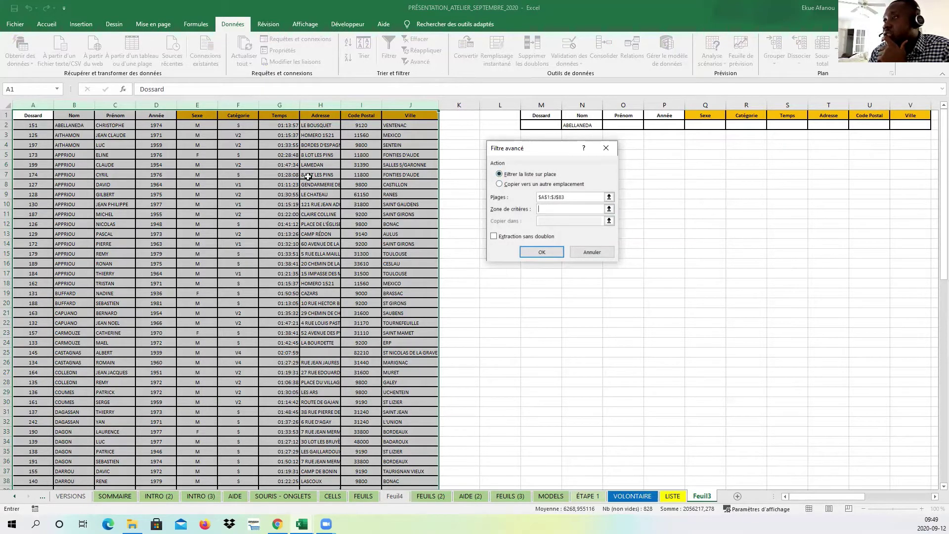
{"action": "left_click", "coordinate": [526, 188]}
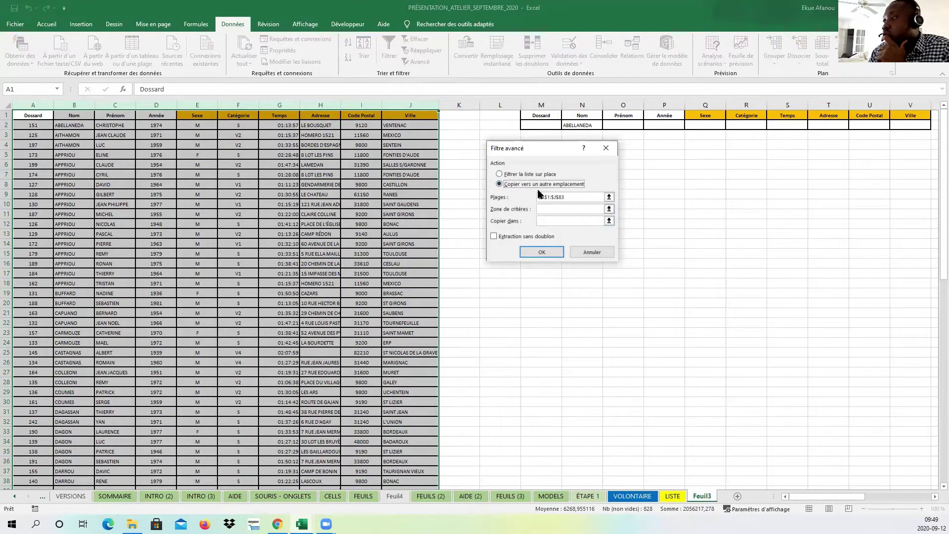
{"action": "left_click", "coordinate": [518, 173]}
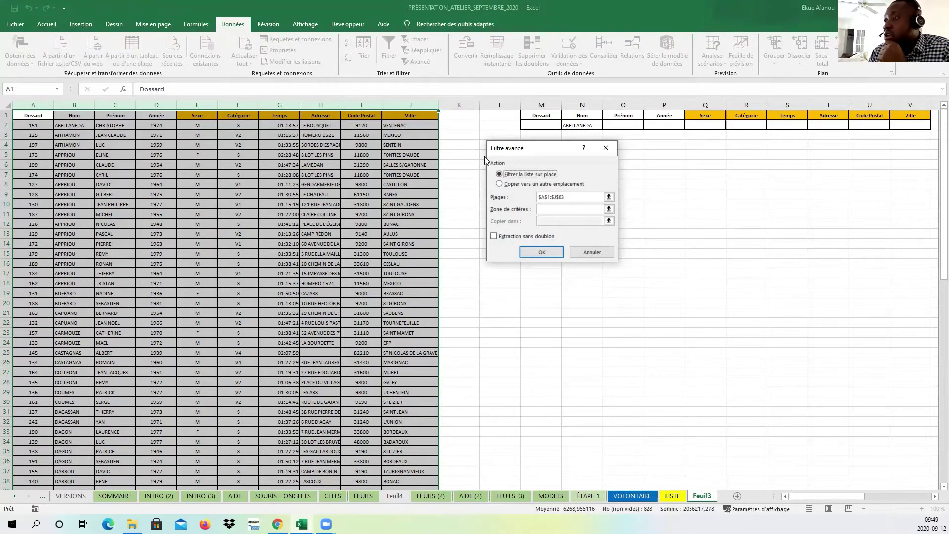
{"action": "left_click", "coordinate": [494, 236]}
{"action": "left_click", "coordinate": [495, 236]}
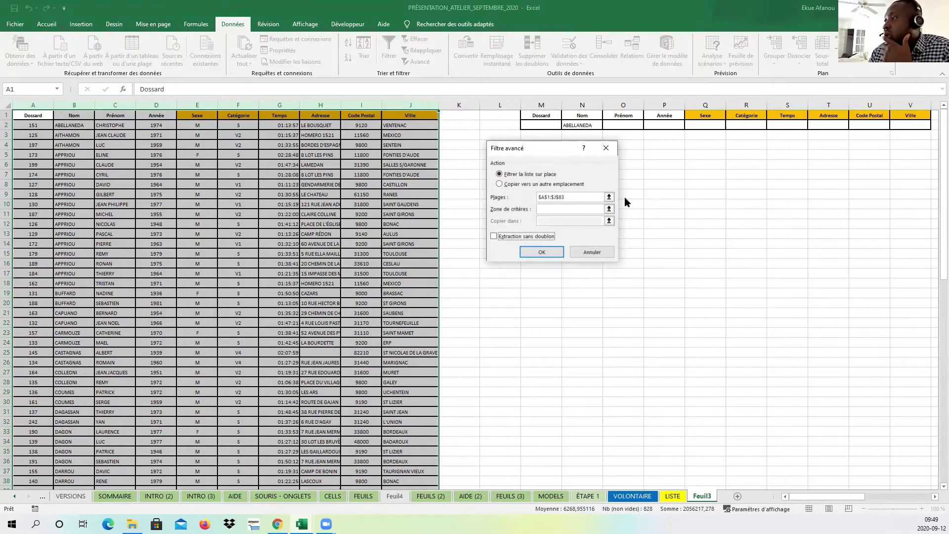
- Set the criteria range to M1:V2 on Feuil3 and apply the advanced filter in place
{"action": "left_click", "coordinate": [610, 209]}
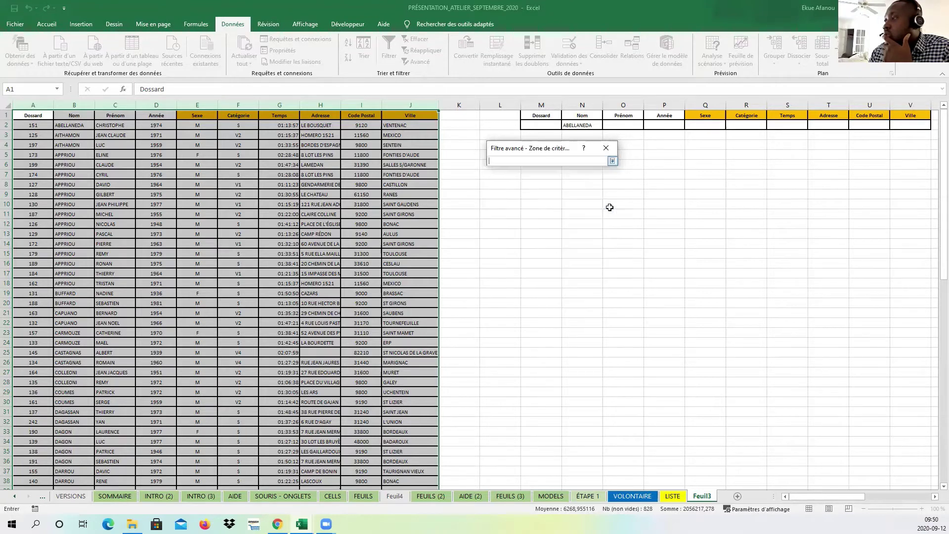
{"action": "left_click_drag", "start_coordinate": [542, 116], "coordinate": [905, 128]}
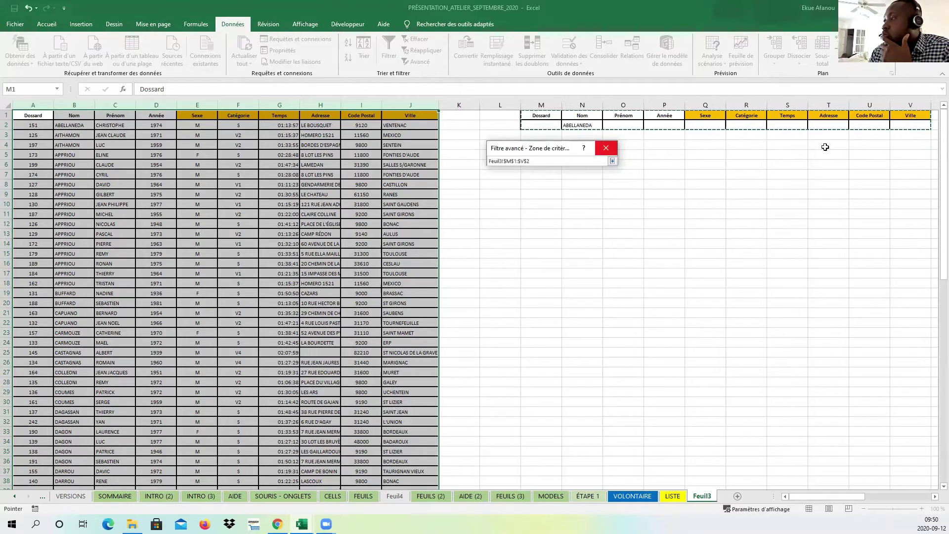
{"action": "left_click", "coordinate": [612, 161]}
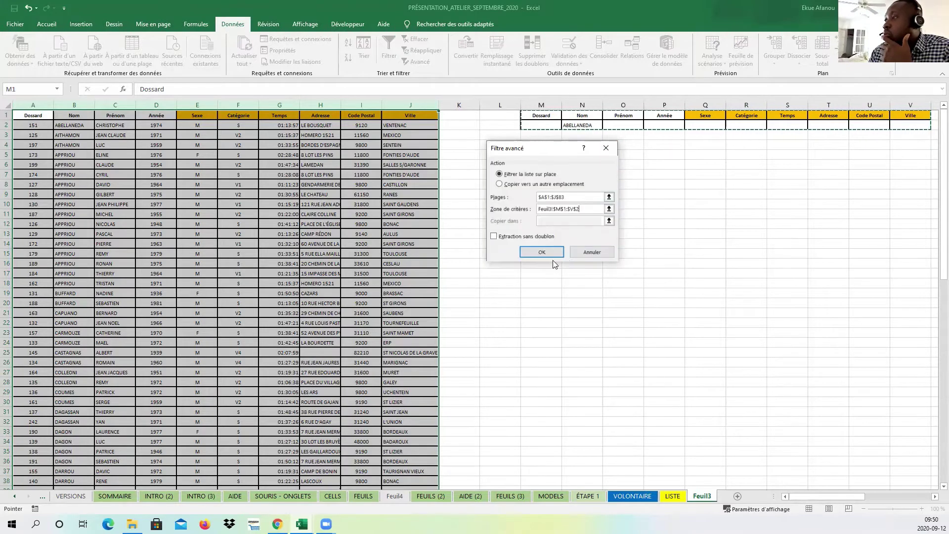
{"action": "left_click", "coordinate": [531, 252]}
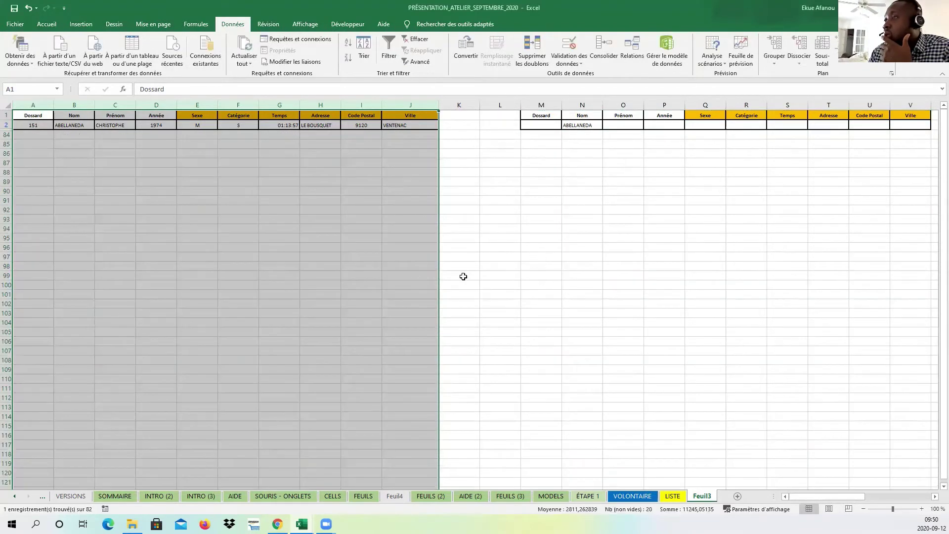
{"action": "left_click", "coordinate": [355, 241]}
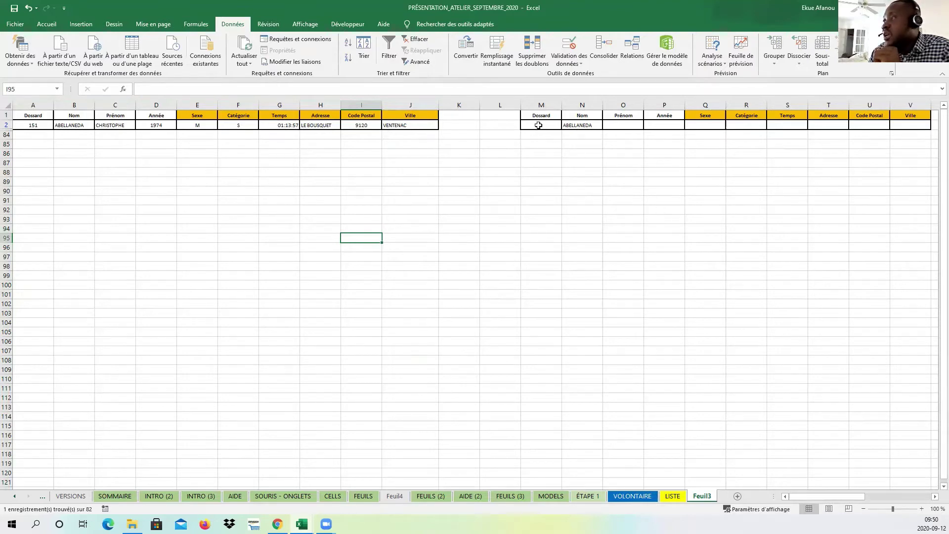
- Label the first criteria row "ET" in cell L2, beside the Dossard criteria cell
{"action": "left_click_drag", "start_coordinate": [538, 125], "coordinate": [911, 125]}
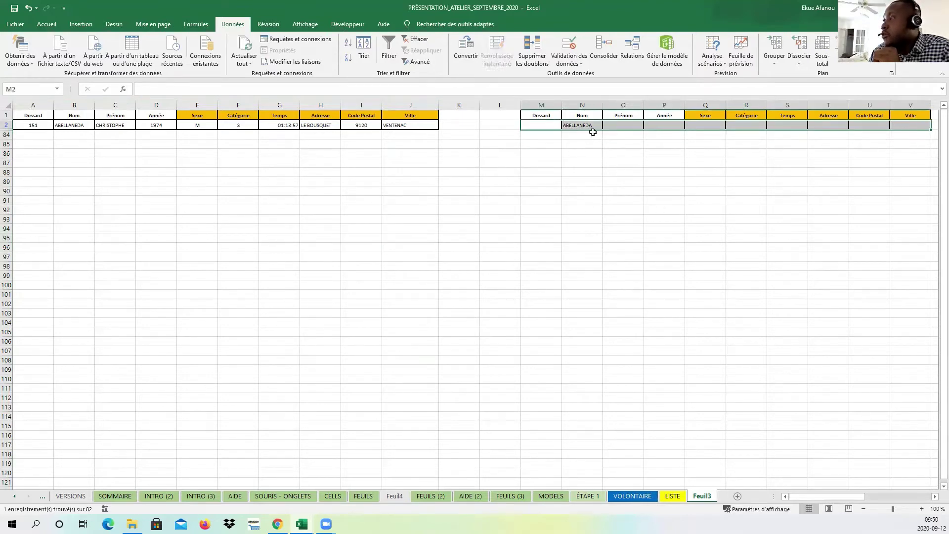
{"action": "left_click", "coordinate": [498, 126]}
{"action": "type", "text": "ET"}
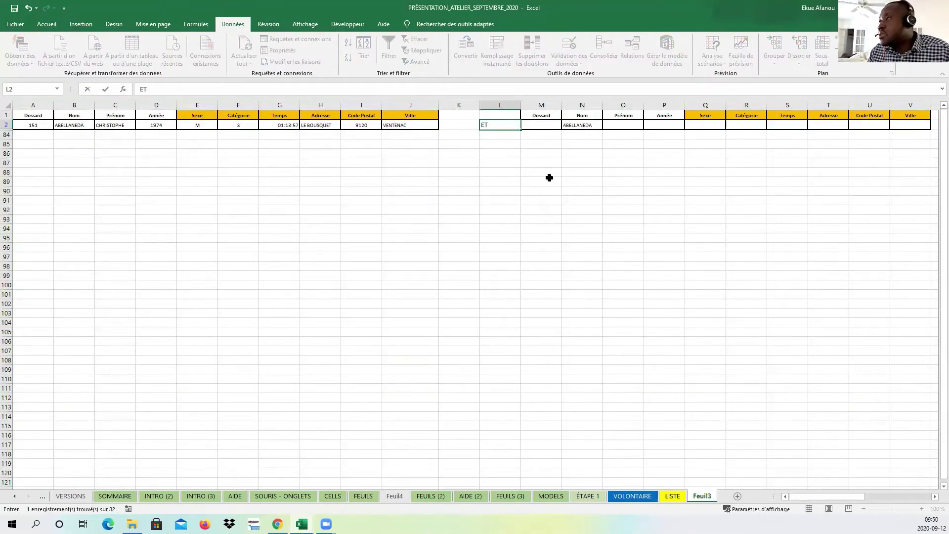
{"action": "left_click", "coordinate": [549, 178]}
{"action": "left_click", "coordinate": [576, 126]}
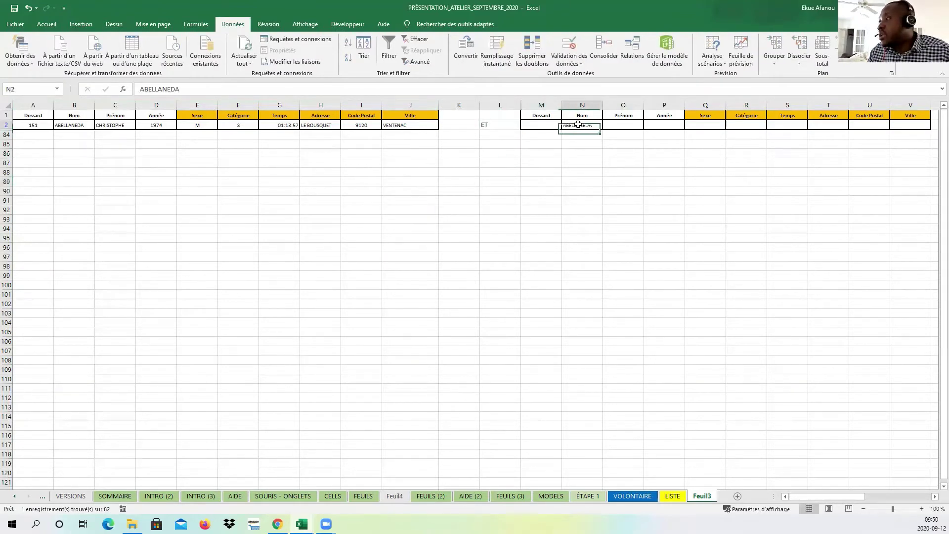
{"action": "left_click", "coordinate": [711, 123]}
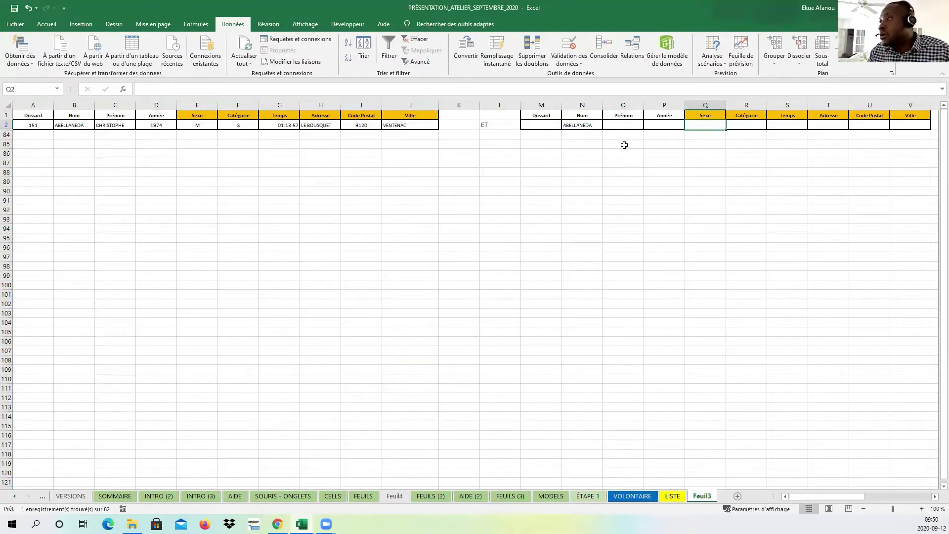
{"action": "left_click", "coordinate": [585, 125]}
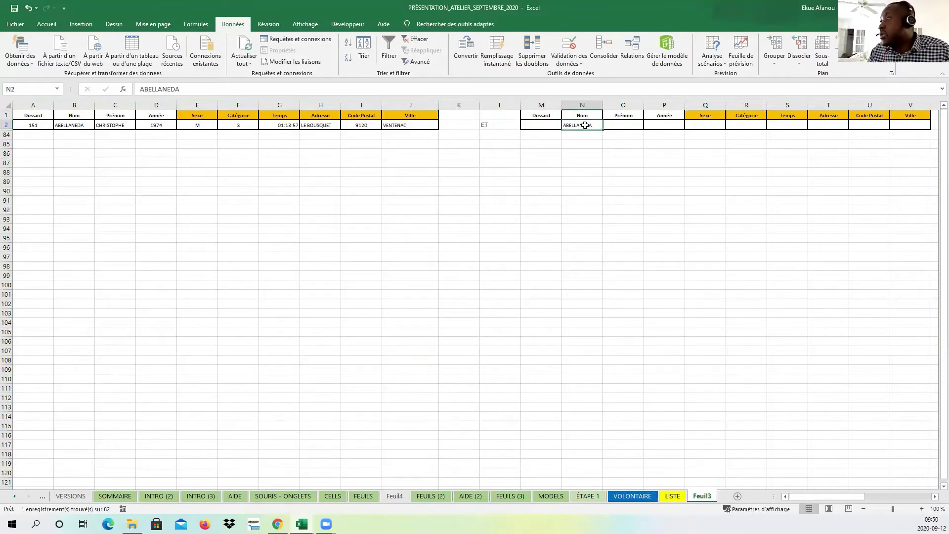
{"action": "left_click", "coordinate": [703, 125]}
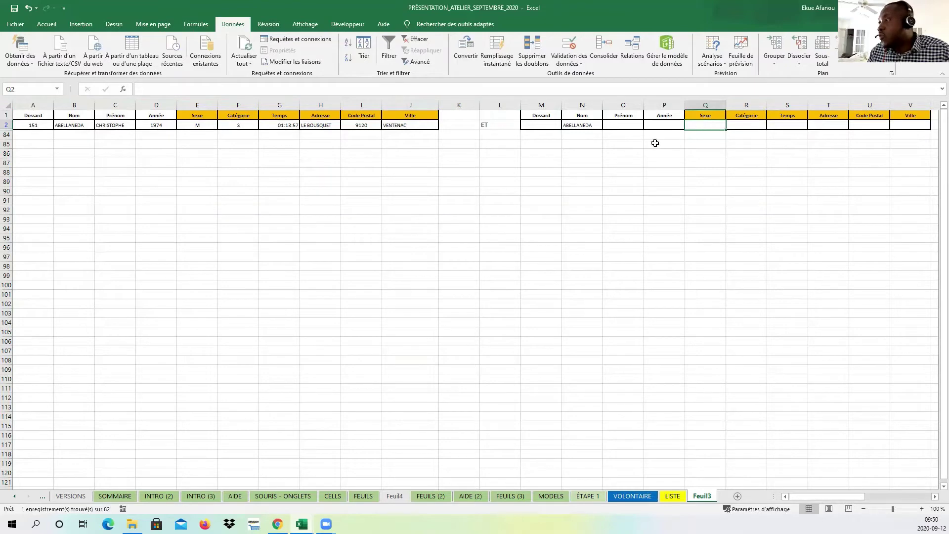
- Label the row visible under the ET row "OU" in L84 and enter F as its Sexe criterion in Q84
{"action": "left_click", "coordinate": [498, 136]}
{"action": "type", "text": "OU"}
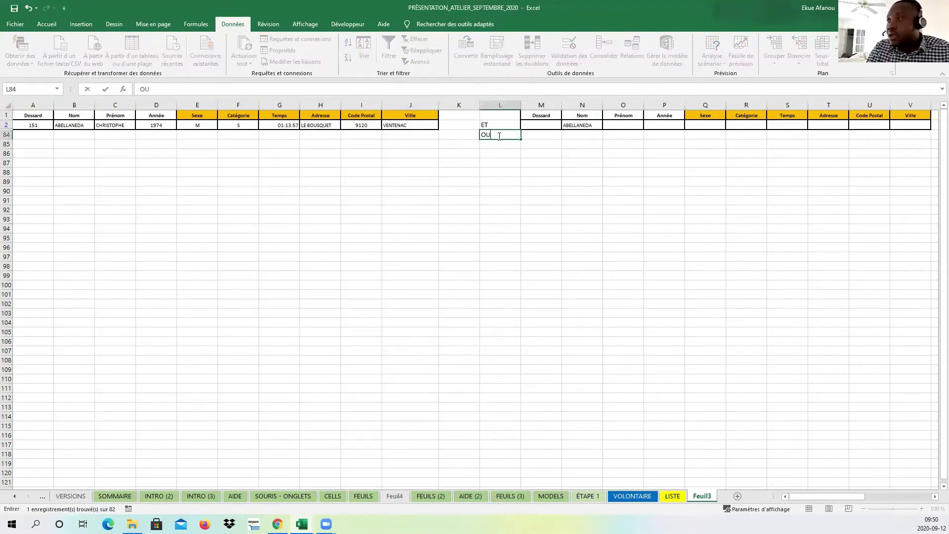
{"action": "left_click", "coordinate": [637, 161]}
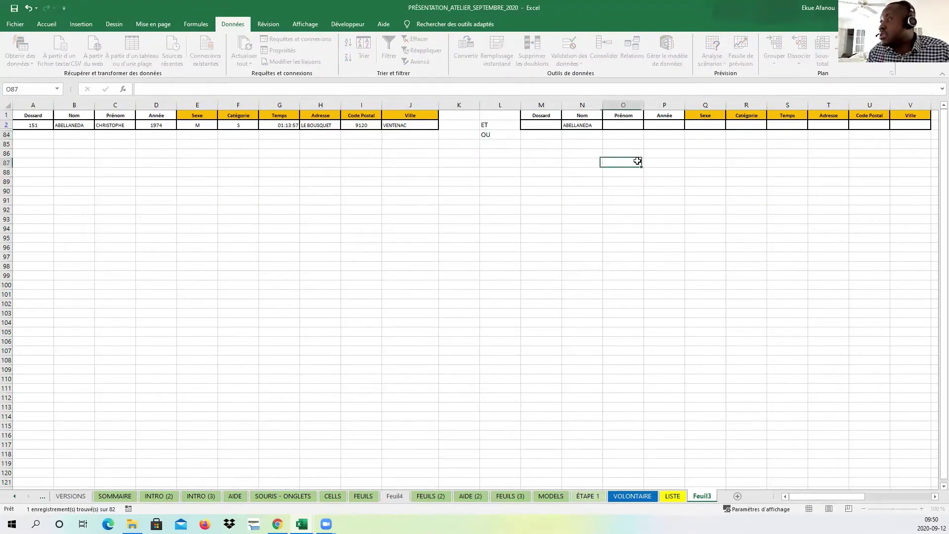
{"action": "left_click", "coordinate": [706, 133]}
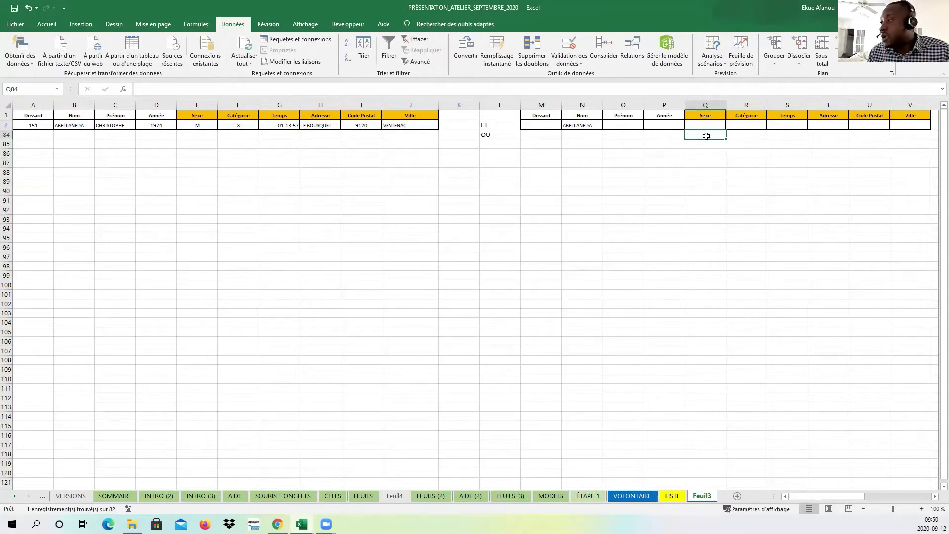
{"action": "type", "text": "F"}
{"action": "left_click", "coordinate": [703, 170]}
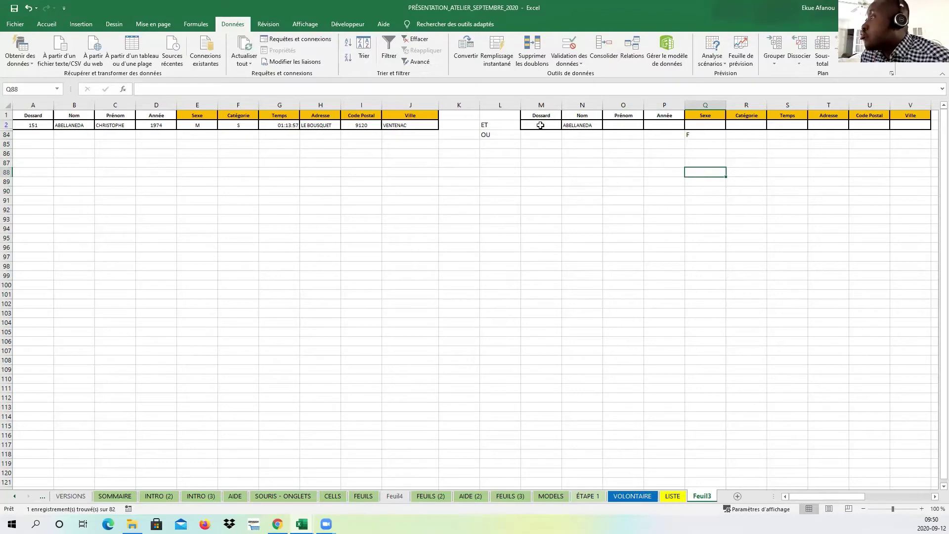
- Clear the advanced filter so that all runners in the results table are shown
{"action": "left_click_drag", "start_coordinate": [540, 125], "coordinate": [905, 127]}
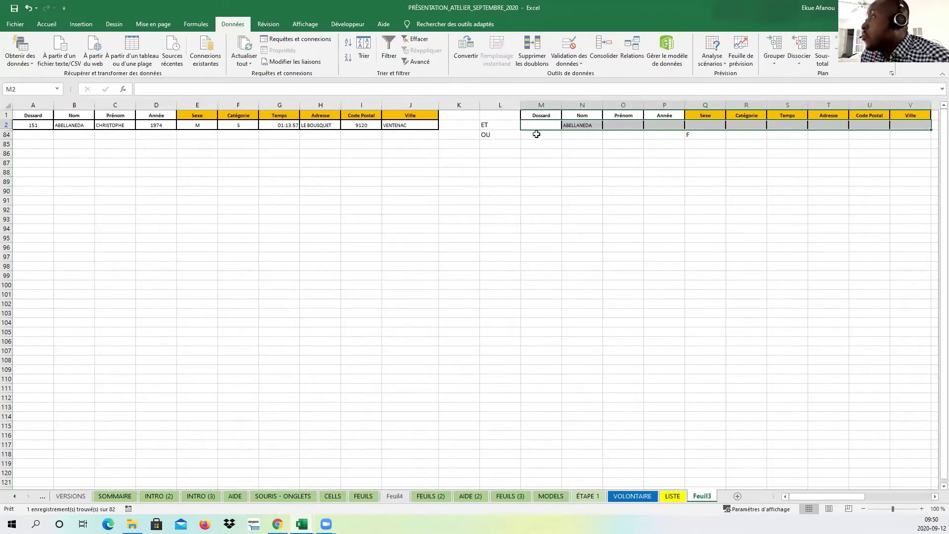
{"action": "left_click_drag", "start_coordinate": [536, 134], "coordinate": [918, 140]}
{"action": "key", "text": "ctrl+c"}
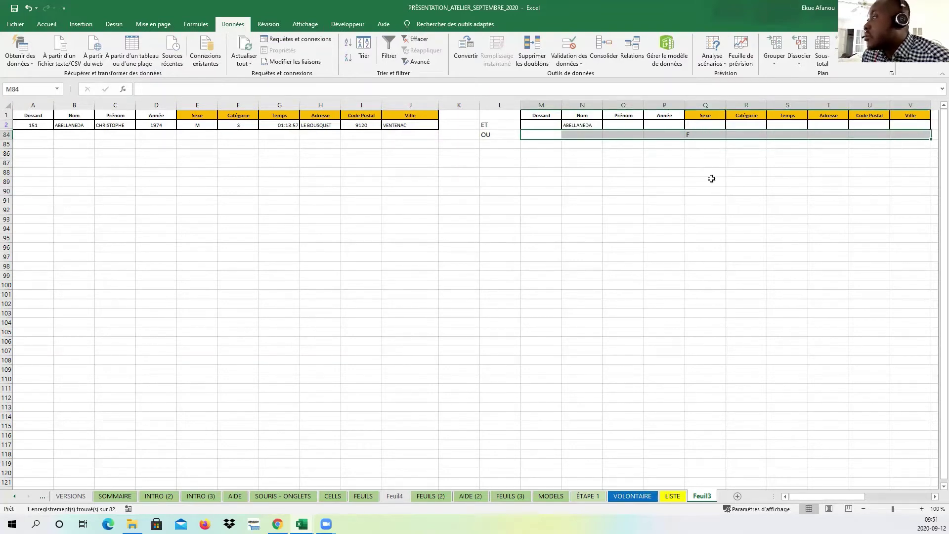
{"action": "left_click", "coordinate": [418, 39]}
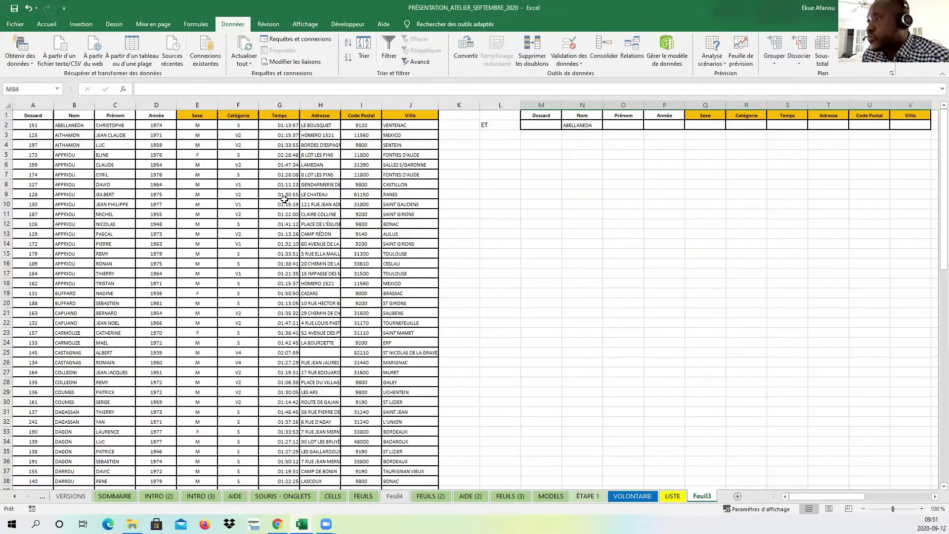
- Copy the F value from the results table's Sexe column into Q3 as the Sexe criterion on the second criteria row
{"action": "left_click", "coordinate": [201, 155]}
{"action": "right_click", "coordinate": [203, 154]}
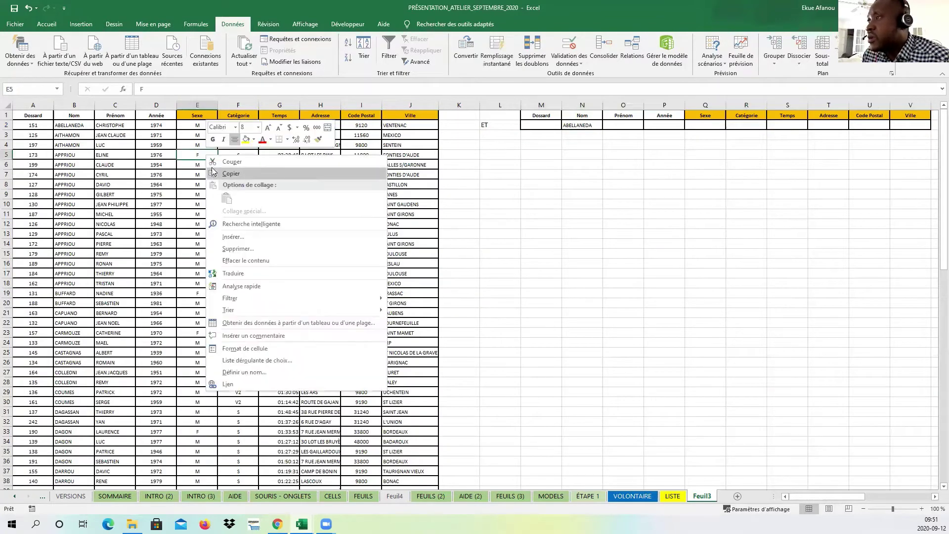
{"action": "left_click", "coordinate": [222, 170]}
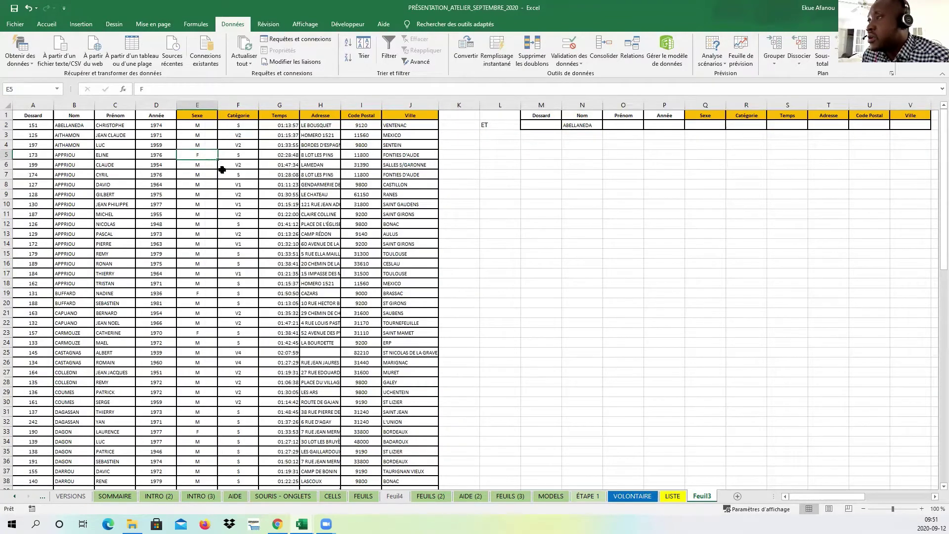
{"action": "left_click", "coordinate": [652, 164]}
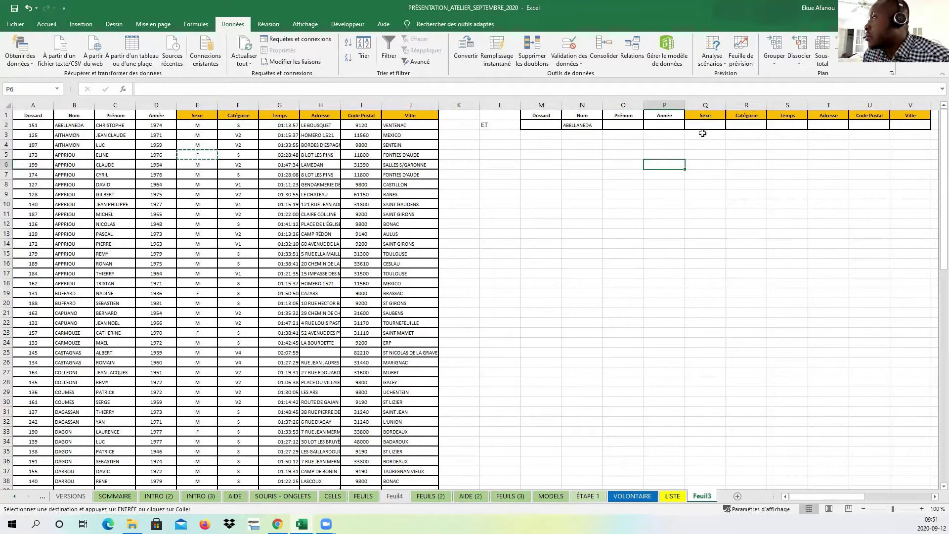
{"action": "left_click", "coordinate": [703, 133]}
{"action": "right_click", "coordinate": [703, 133]}
{"action": "left_click", "coordinate": [729, 178]}
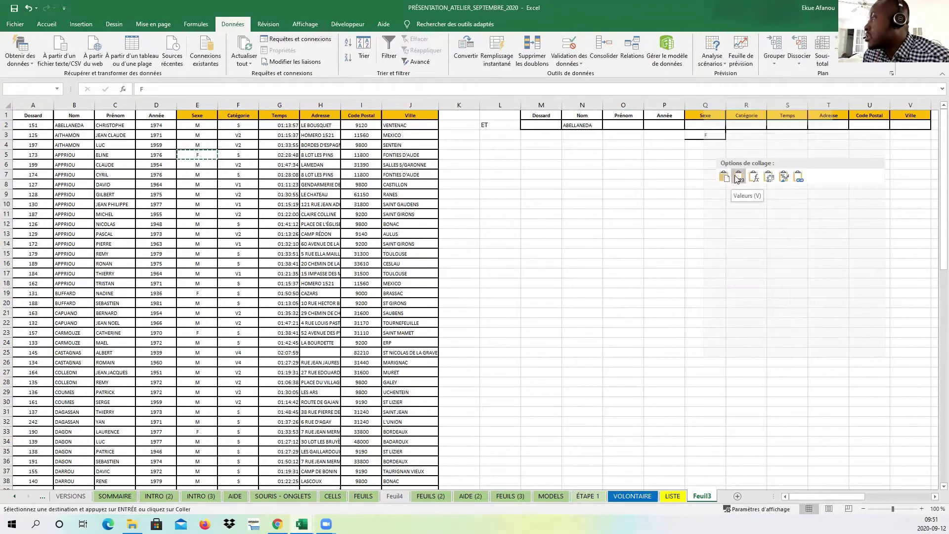
{"action": "left_click", "coordinate": [725, 177]}
{"action": "left_click", "coordinate": [678, 194]}
{"action": "left_click", "coordinate": [584, 224]}
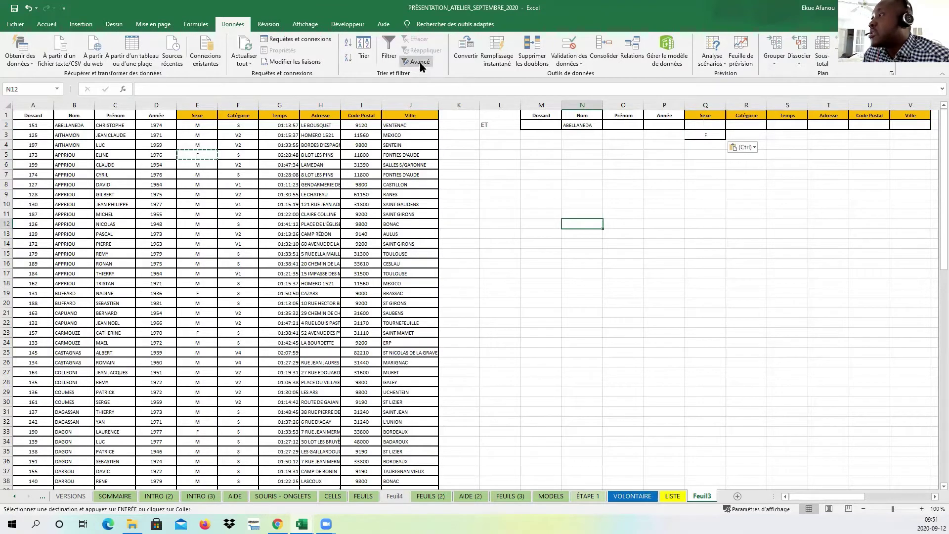
- Apply an advanced filter in place to columns A to J, extending the criteria range to M1:V3 on Feuil3
{"action": "left_click", "coordinate": [40, 115]}
{"action": "key", "text": "ctrl+a"}
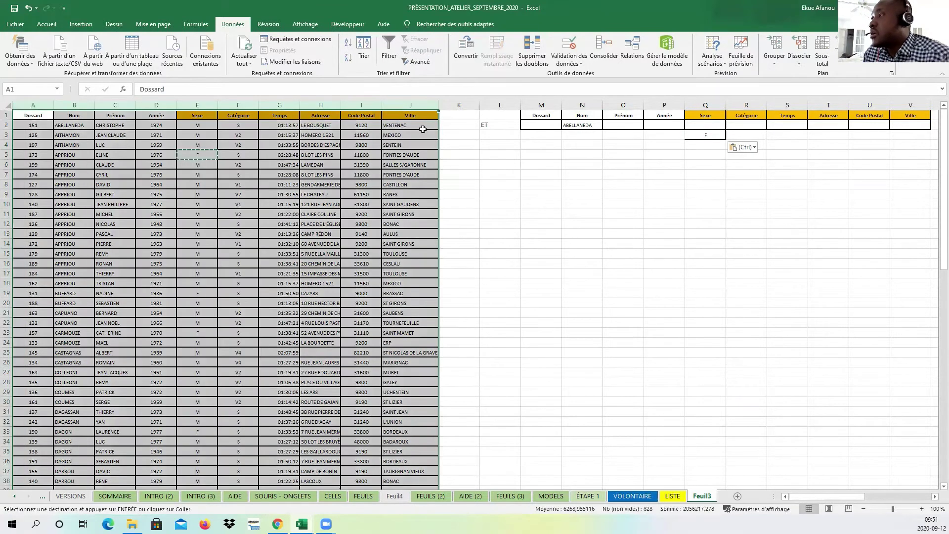
{"action": "left_click_drag", "start_coordinate": [478, 166], "coordinate": [482, 166]}
{"action": "key", "text": "Escape"}
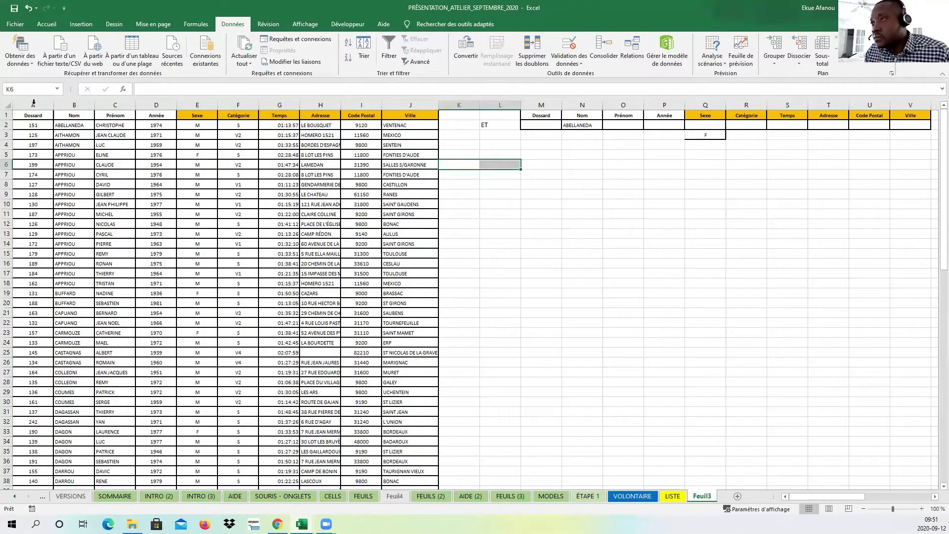
{"action": "left_click_drag", "start_coordinate": [33, 102], "coordinate": [410, 84]}
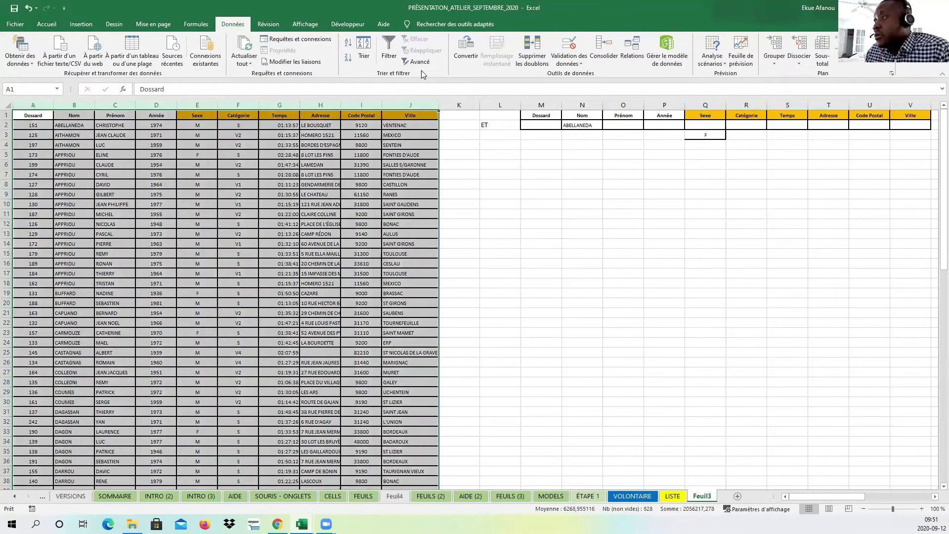
{"action": "left_click", "coordinate": [420, 62]}
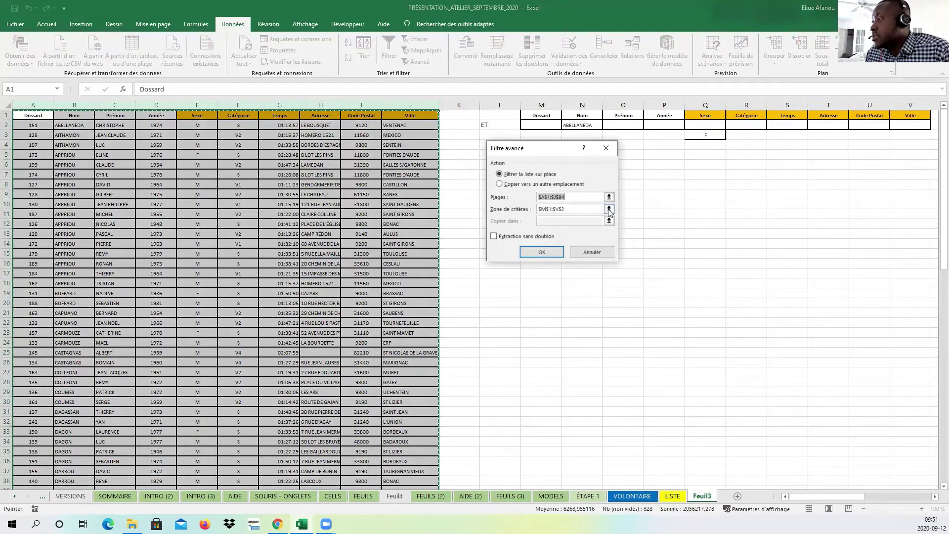
{"action": "left_click", "coordinate": [609, 209]}
{"action": "left_click_drag", "start_coordinate": [542, 115], "coordinate": [912, 138]}
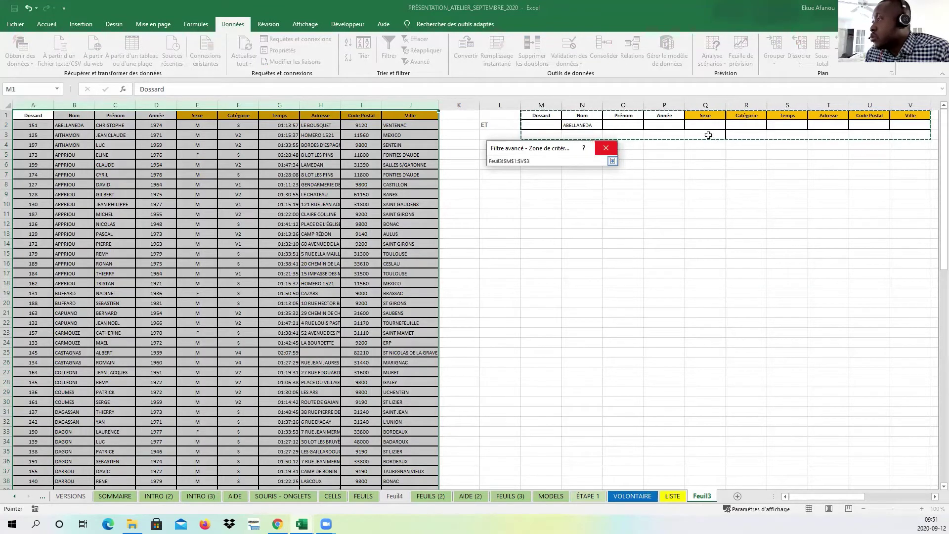
{"action": "left_click", "coordinate": [612, 162]}
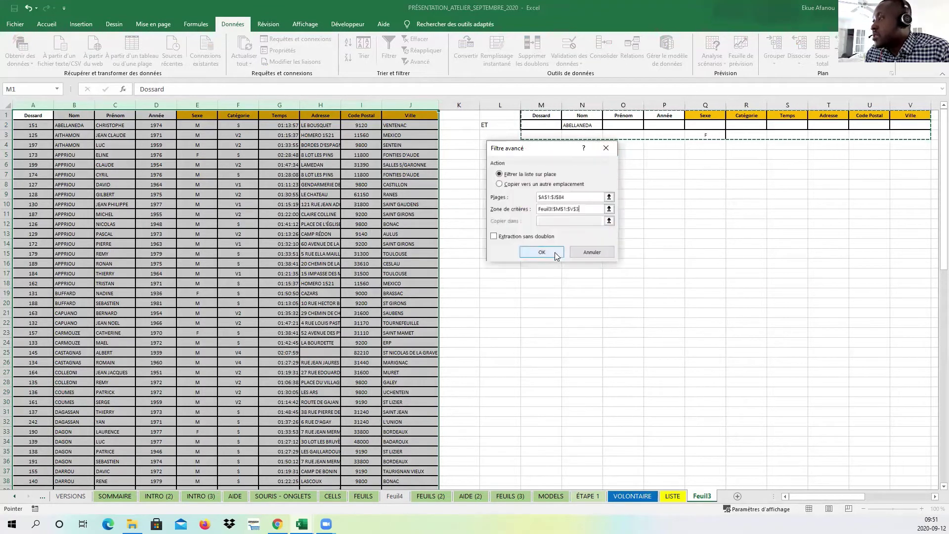
{"action": "left_click_drag", "start_coordinate": [559, 151], "coordinate": [583, 249]}
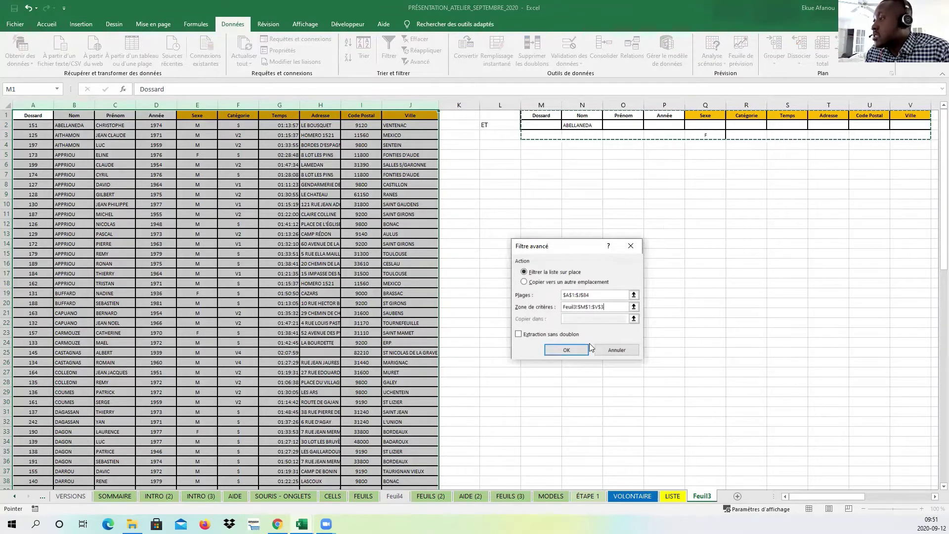
{"action": "left_click", "coordinate": [566, 350]}
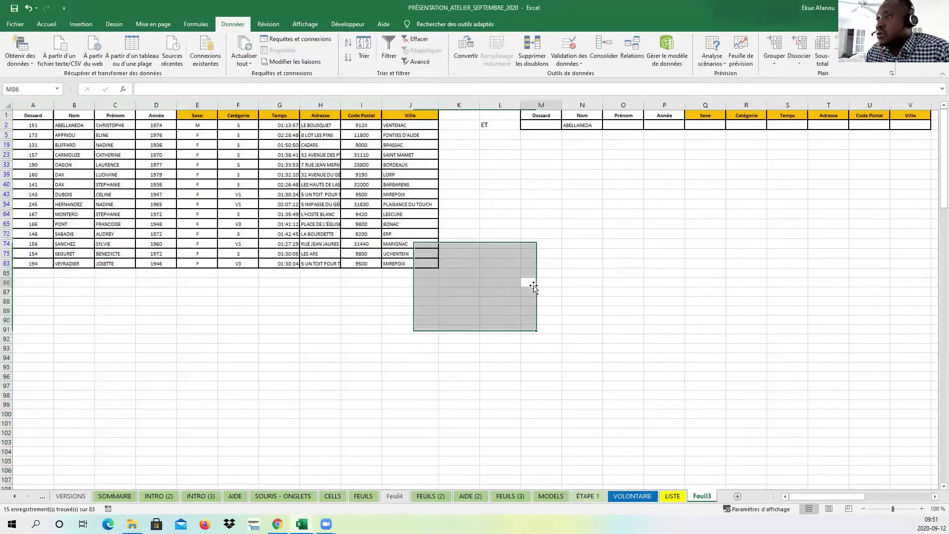
- Examine the Sexe values of the filtered runners, comparing the first row with the rows below it
{"action": "left_click", "coordinate": [530, 282]}
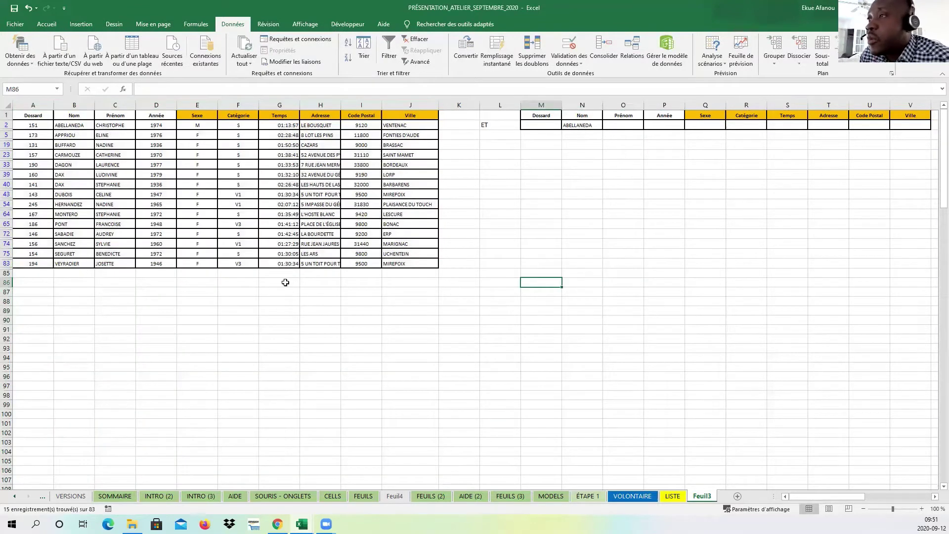
{"action": "left_click", "coordinate": [200, 124]}
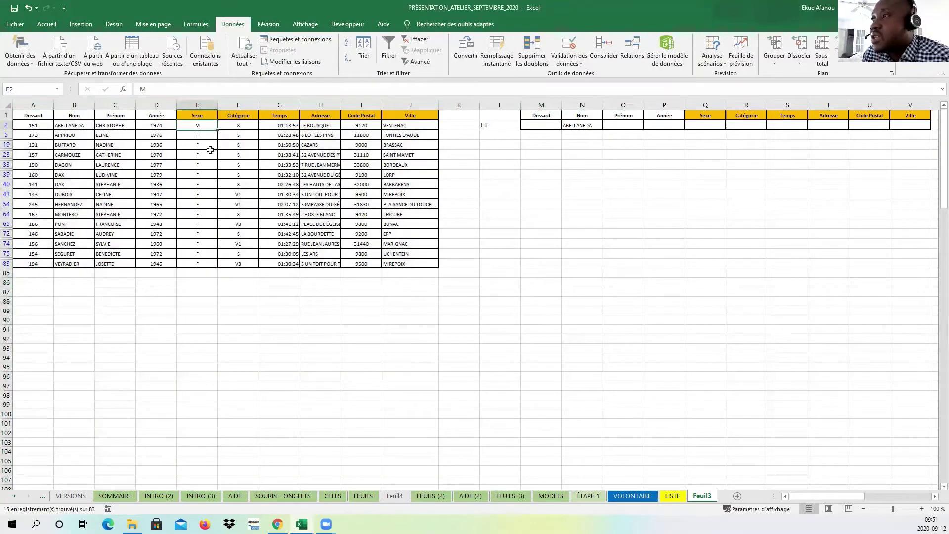
{"action": "left_click_drag", "start_coordinate": [203, 132], "coordinate": [204, 263]}
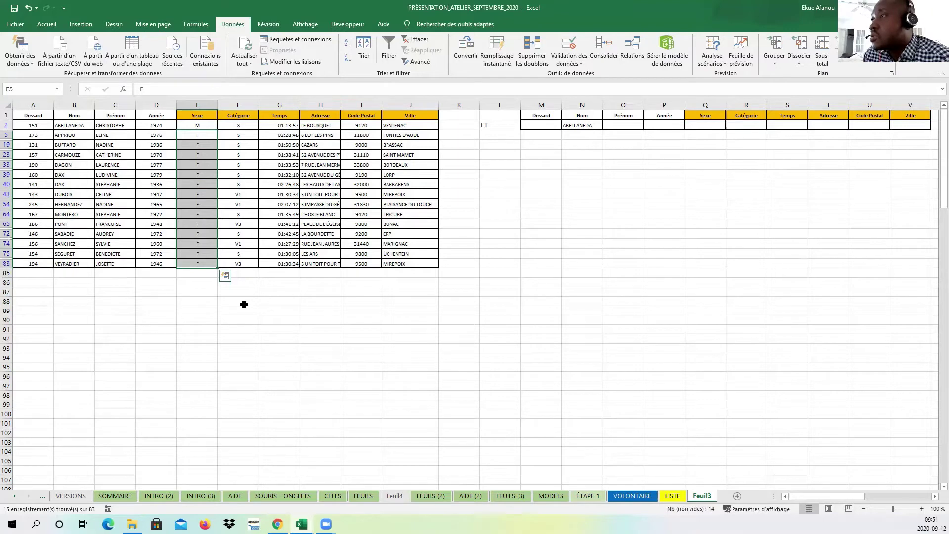
{"action": "left_click", "coordinate": [222, 329]}
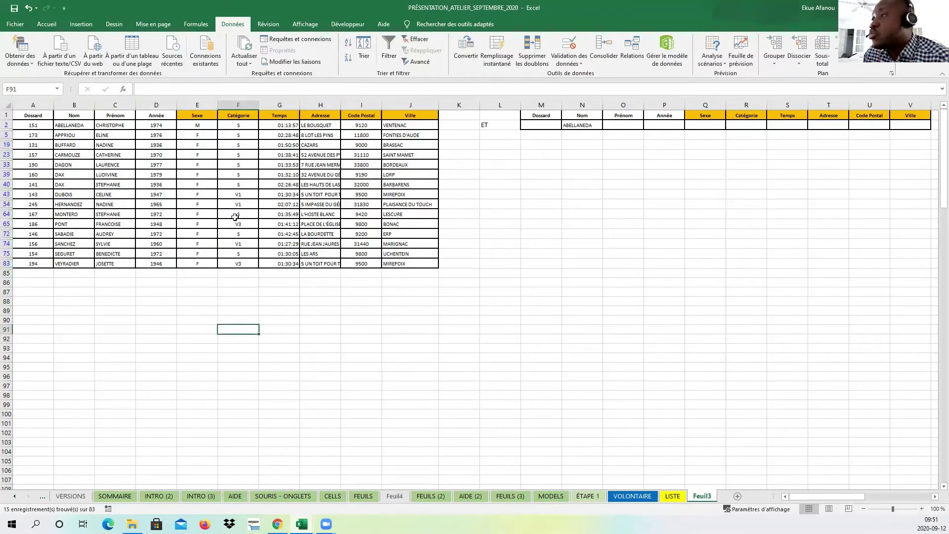
- Copy a V1 category value from the filtered results and clear the advanced filter to show all runners
{"action": "left_click", "coordinate": [235, 194]}
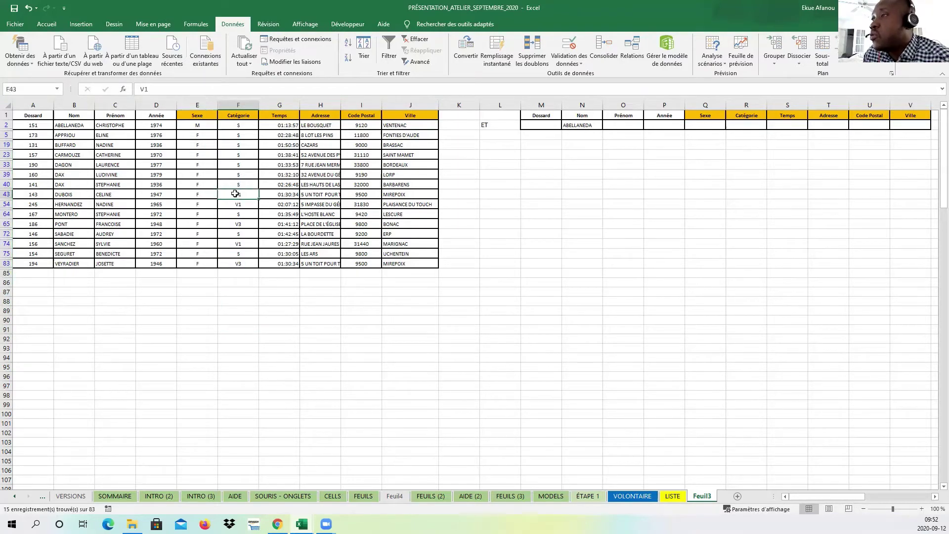
{"action": "right_click", "coordinate": [236, 195]}
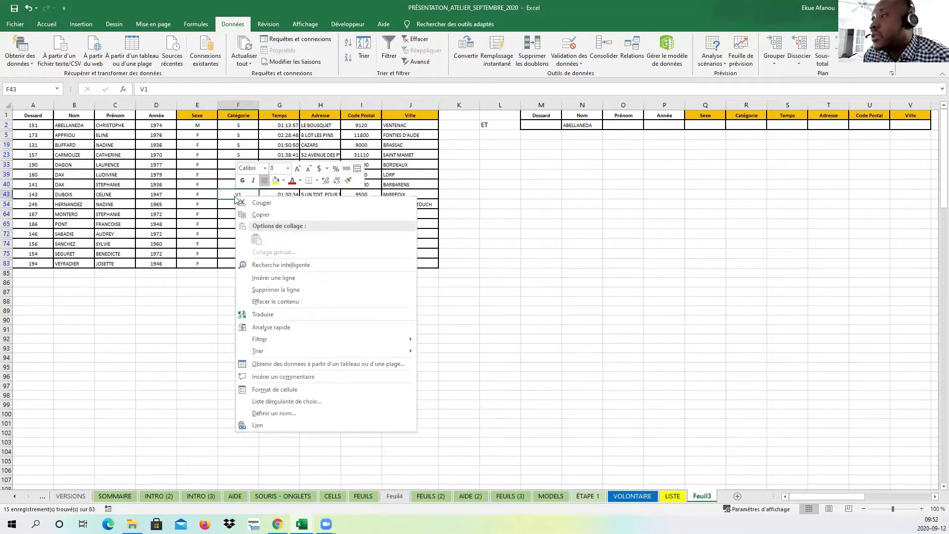
{"action": "left_click", "coordinate": [252, 216]}
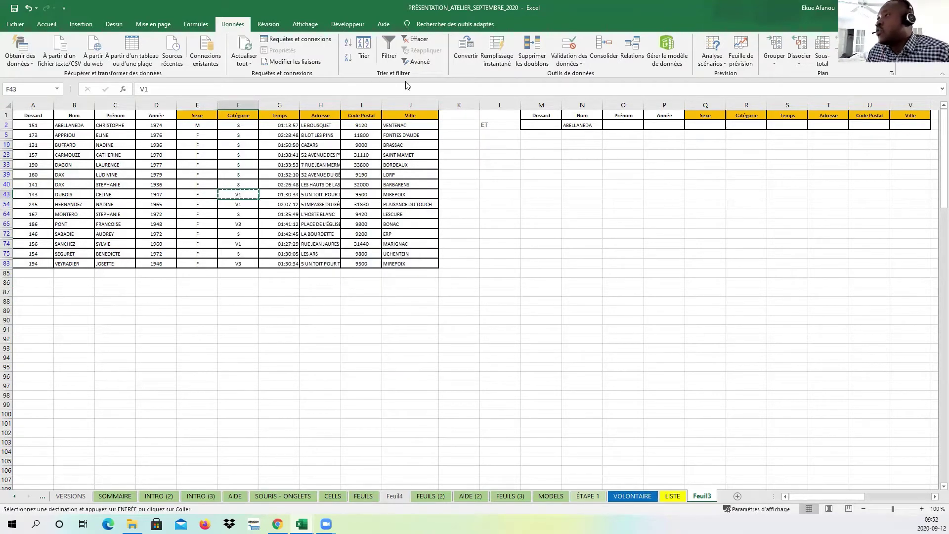
{"action": "left_click", "coordinate": [417, 39]}
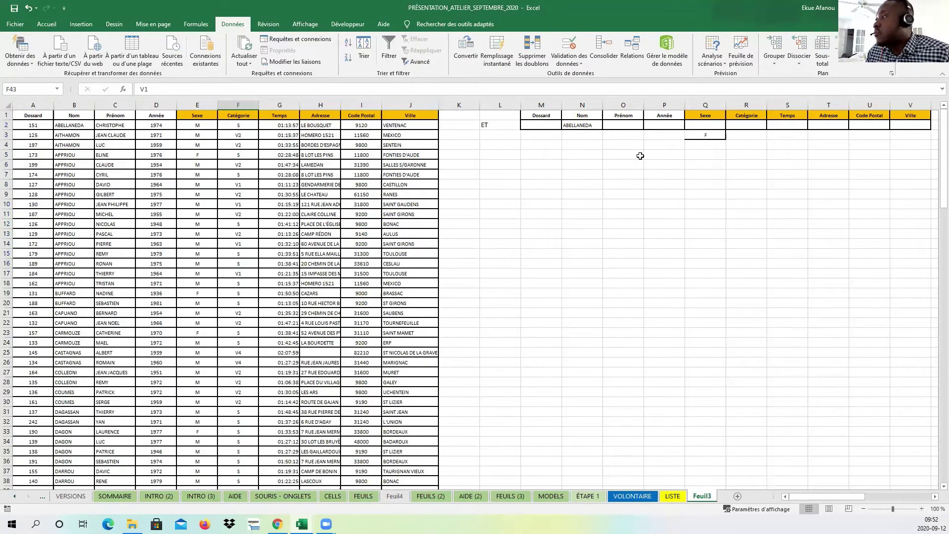
- Copy V1 from the results table's Catégorie column into R3 as the Catégorie criterion beside the F criterion
{"action": "left_click", "coordinate": [744, 136]}
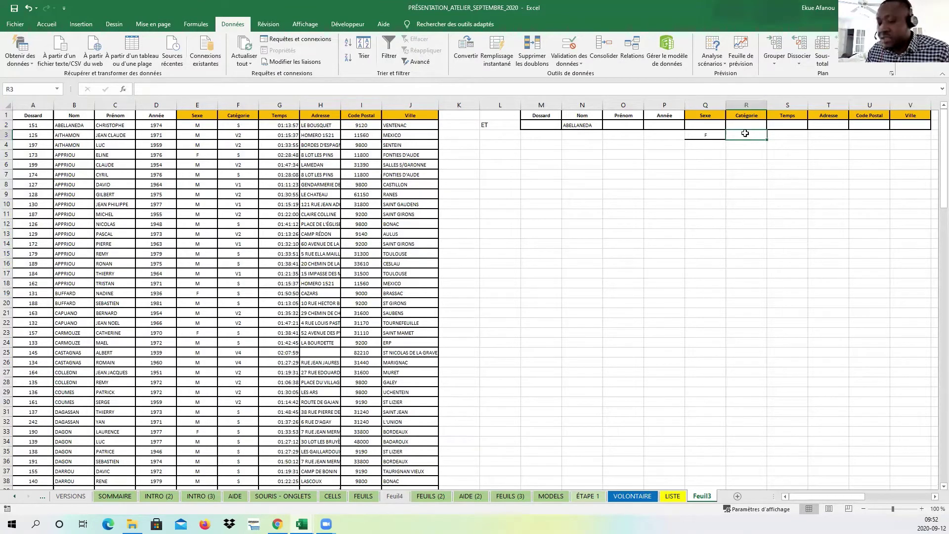
{"action": "key", "text": "Down"}
{"action": "key", "text": "Down"}
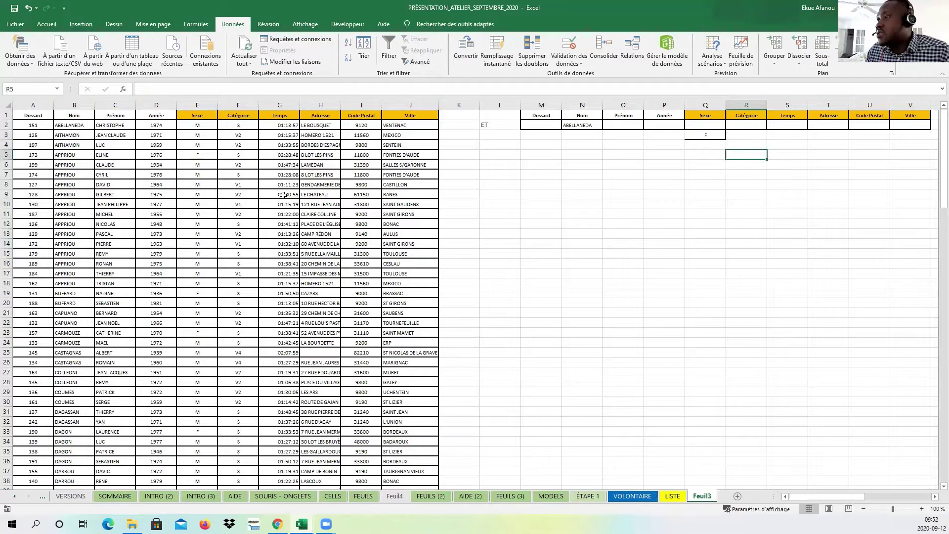
{"action": "left_click", "coordinate": [234, 186]}
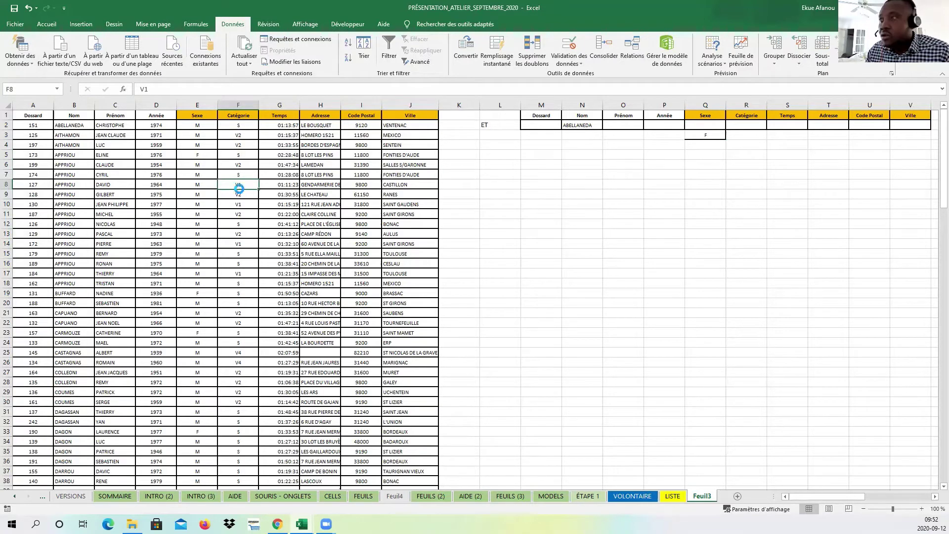
{"action": "key", "text": "ctrl+c"}
{"action": "left_click", "coordinate": [735, 134]}
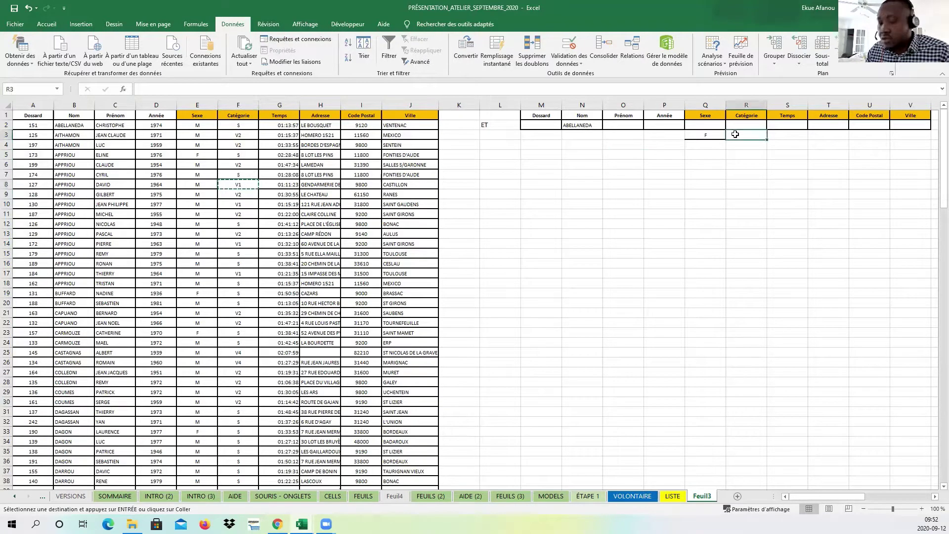
{"action": "key", "text": "ctrl+v"}
{"action": "left_click", "coordinate": [731, 174]}
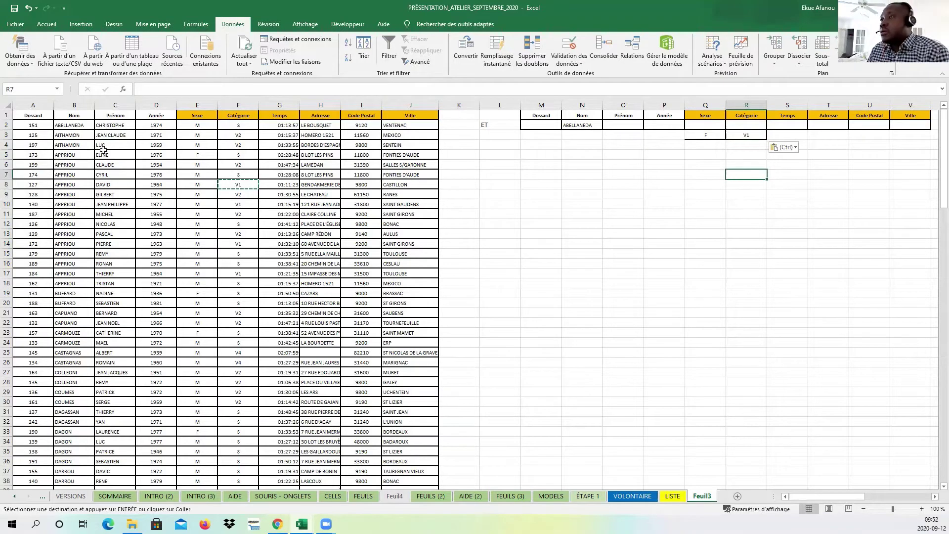
- Review the Nom criterion in N2 and the combined Sexe and Catégorie criteria in Q3 and R3
{"action": "left_click_drag", "start_coordinate": [20, 103], "coordinate": [417, 99]}
{"action": "left_click", "coordinate": [548, 181]}
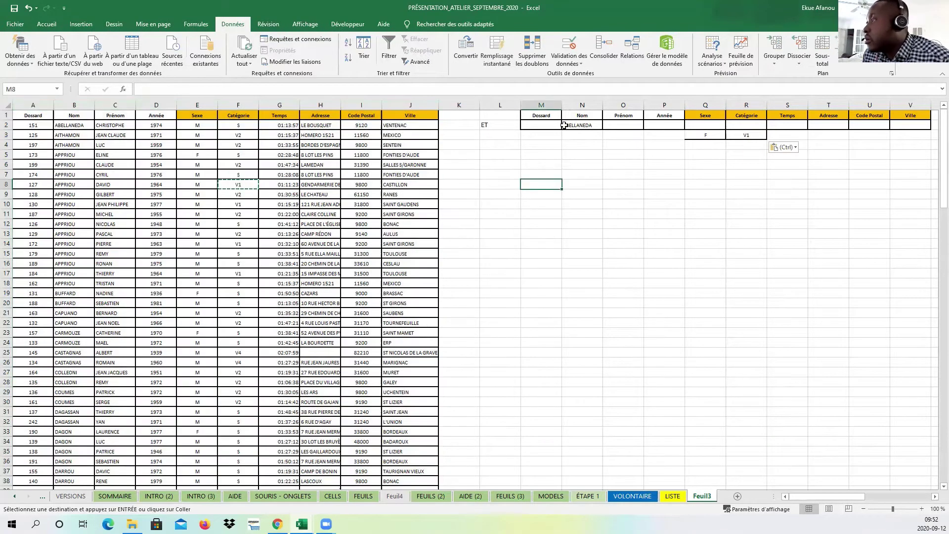
{"action": "left_click", "coordinate": [564, 125]}
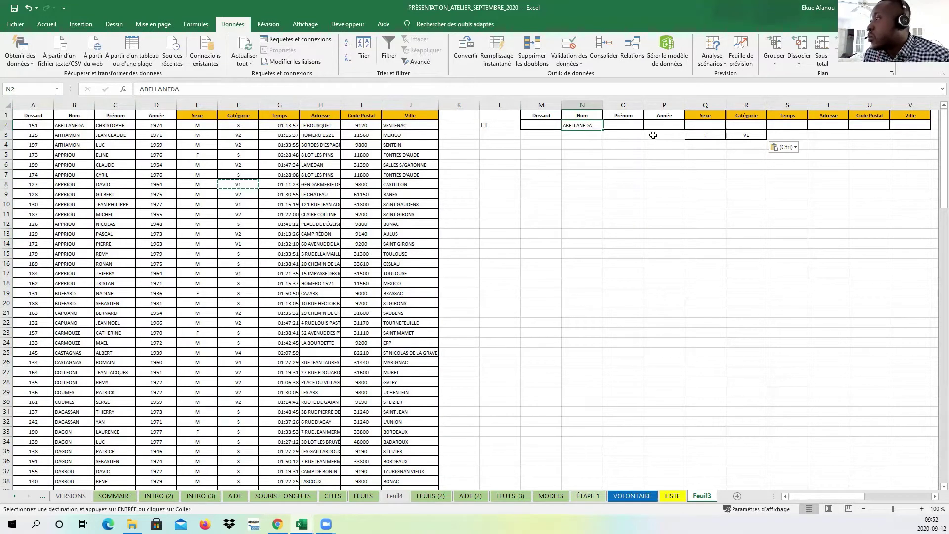
{"action": "left_click_drag", "start_coordinate": [652, 134], "coordinate": [696, 134]}
{"action": "left_click", "coordinate": [696, 135]}
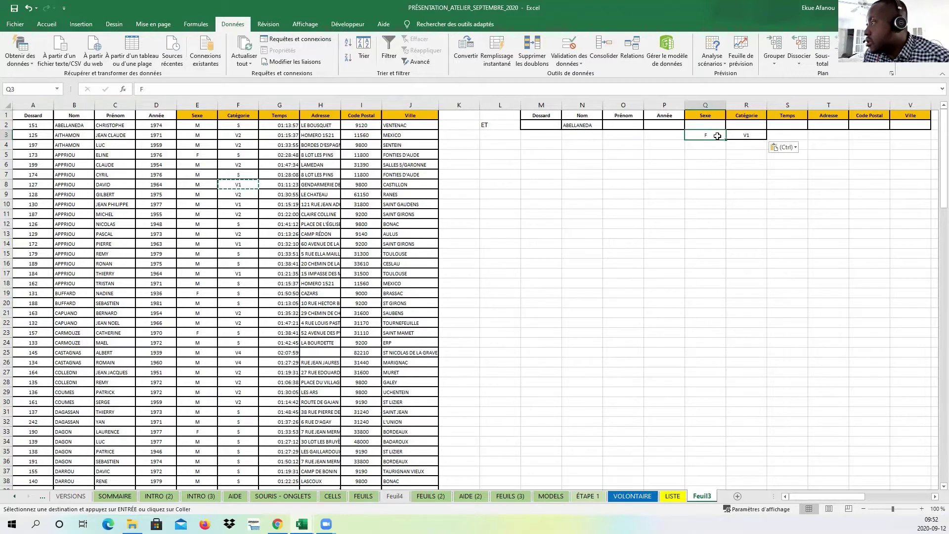
{"action": "left_click", "coordinate": [749, 138]}
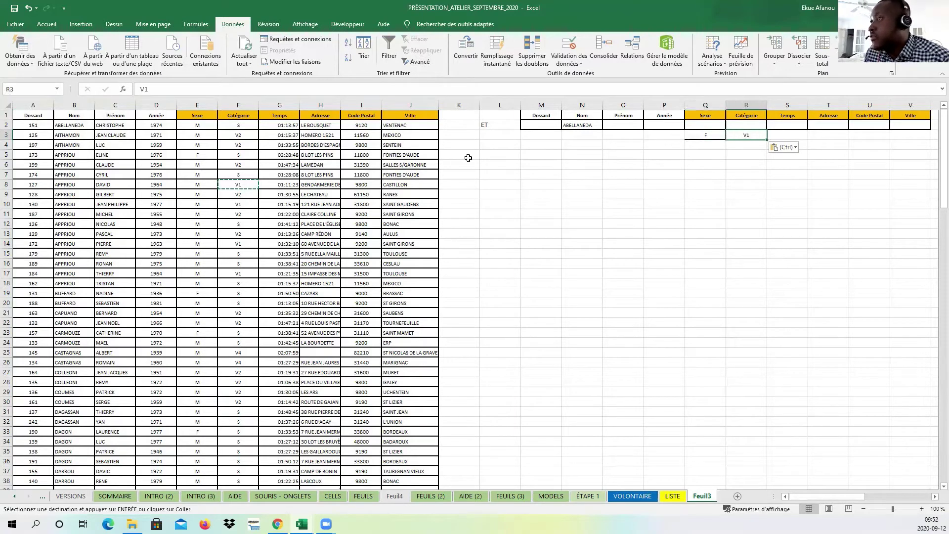
- Filter columns A to J in place with the advanced filter, keeping $M$1:$V$3 as the criteria range with the added Catégorie criterion
{"action": "left_click", "coordinate": [416, 62]}
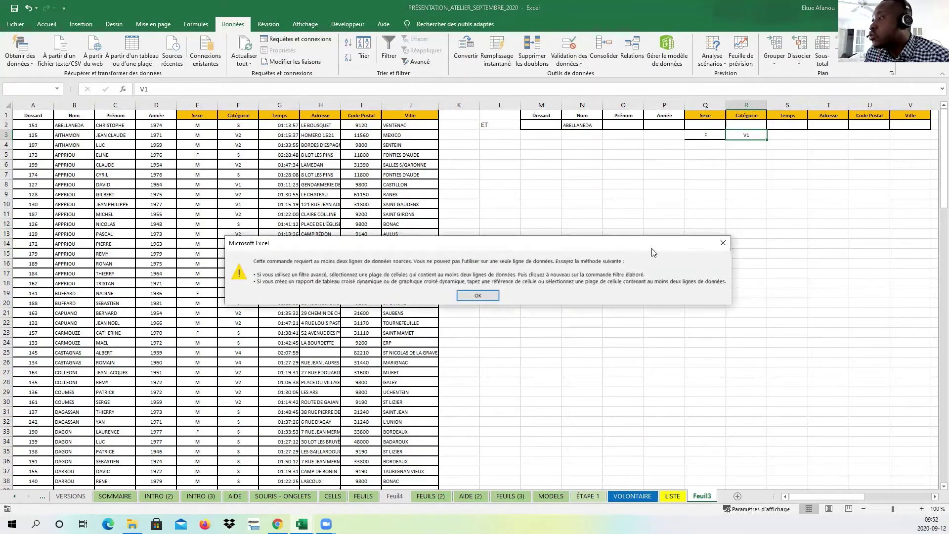
{"action": "left_click", "coordinate": [723, 242]}
{"action": "left_click_drag", "start_coordinate": [47, 105], "coordinate": [425, 104]}
{"action": "left_click", "coordinate": [416, 61]}
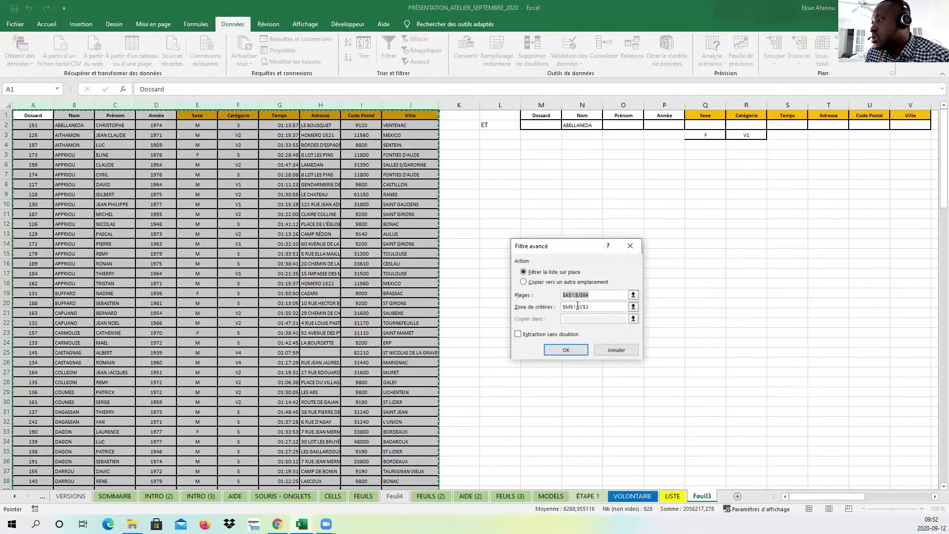
{"action": "left_click", "coordinate": [627, 307]}
{"action": "left_click", "coordinate": [634, 306]}
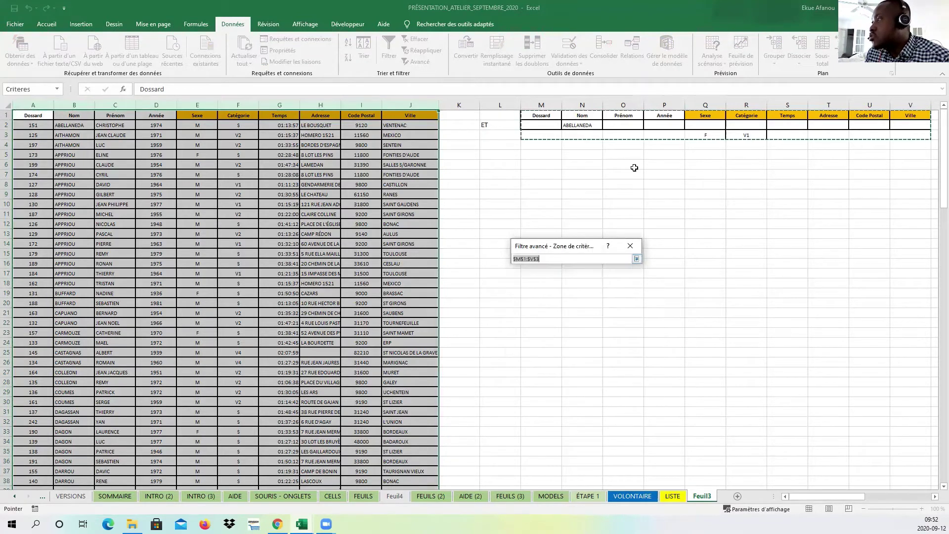
{"action": "left_click", "coordinate": [637, 258]}
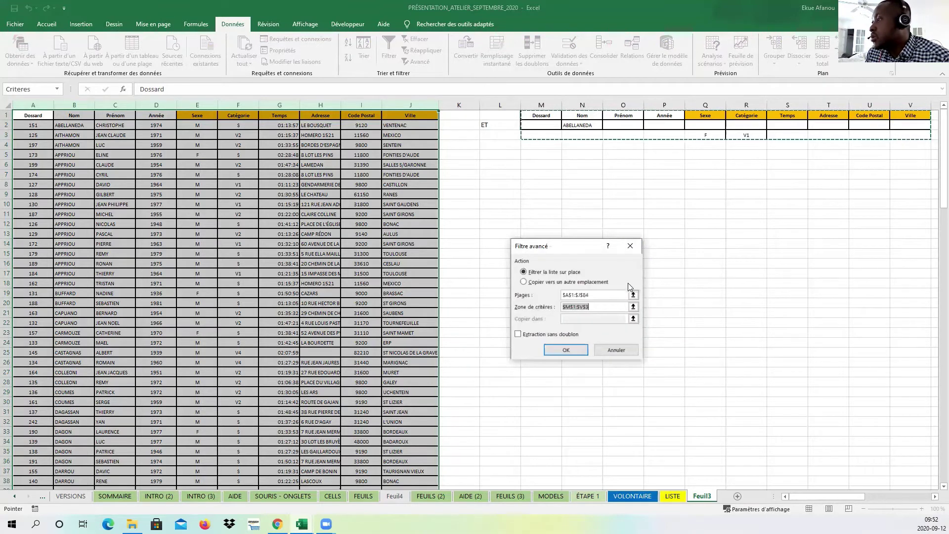
{"action": "left_click", "coordinate": [571, 350]}
{"action": "left_click", "coordinate": [339, 235]}
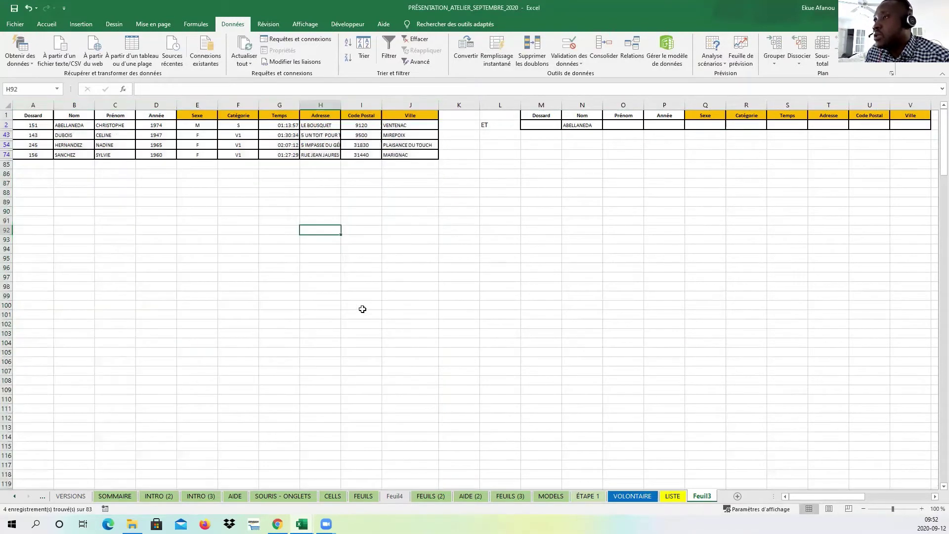
- Check the Nom, Sexe and Catégorie values of the filtered rows and clear the filter to show all runners
{"action": "left_click", "coordinate": [73, 125]}
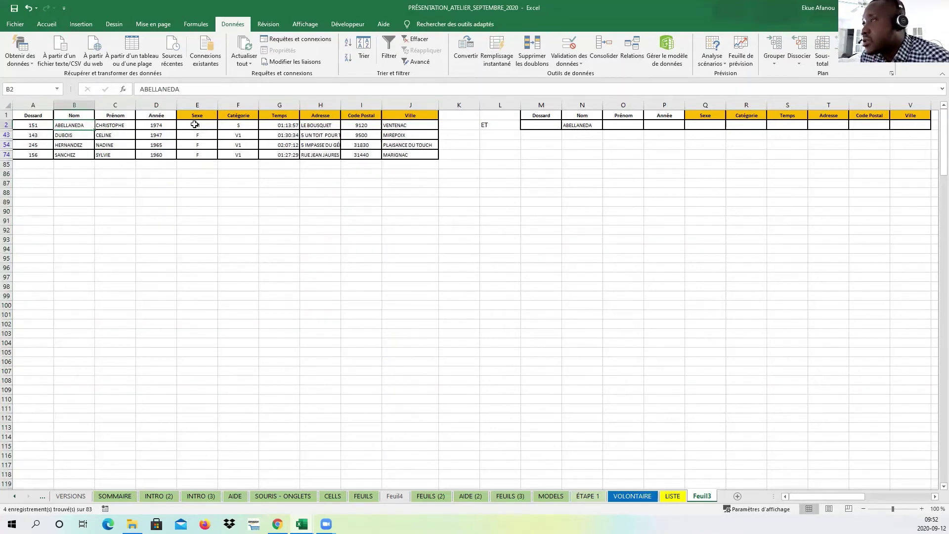
{"action": "left_click", "coordinate": [195, 125]}
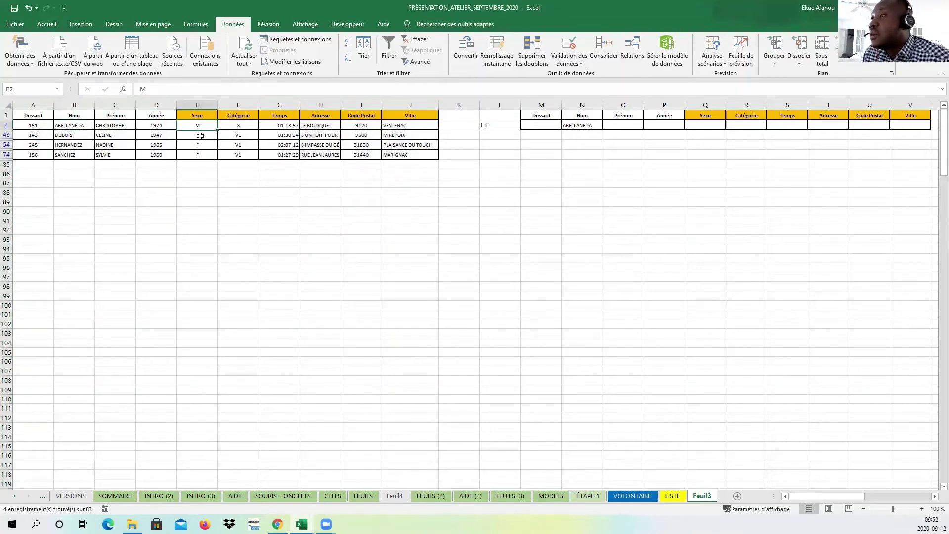
{"action": "left_click_drag", "start_coordinate": [201, 135], "coordinate": [247, 154]}
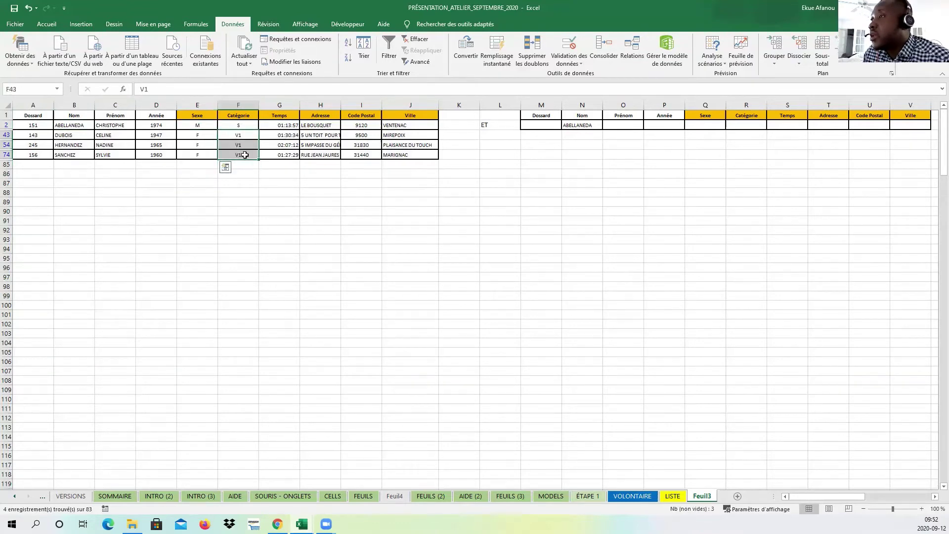
{"action": "left_click", "coordinate": [602, 236]}
{"action": "left_click", "coordinate": [418, 39]}
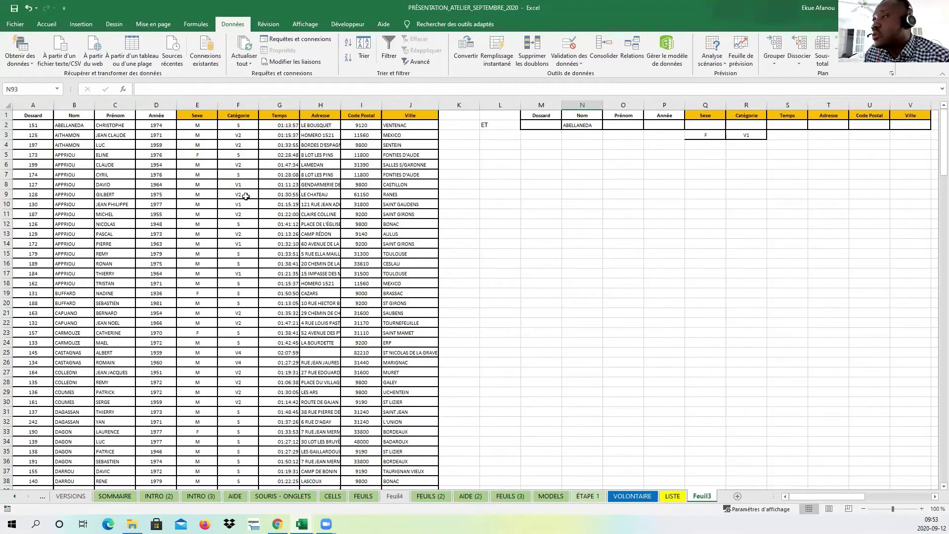
- Copy V3 from F65 in the results table's Catégorie column into R4, below the V1 criterion
{"action": "left_click", "coordinate": [237, 185]}
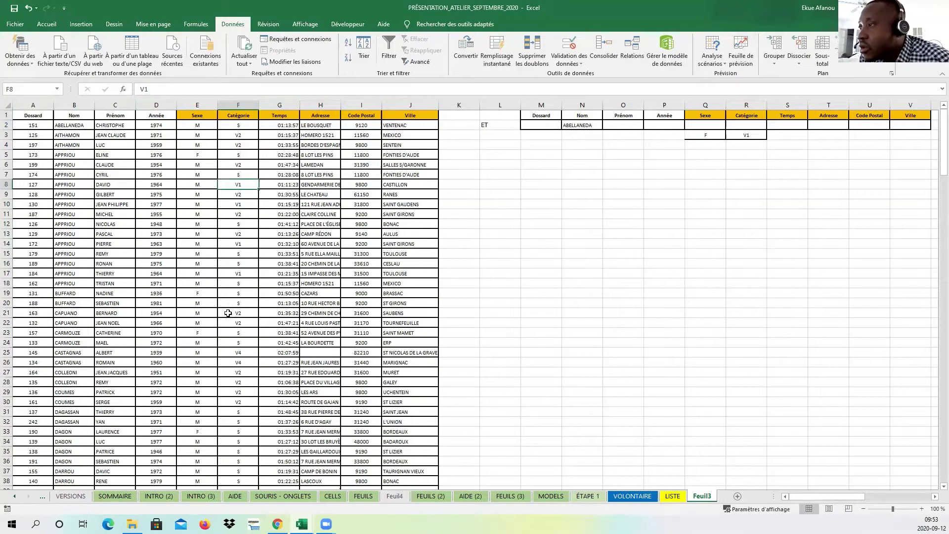
{"action": "scroll", "coordinate": [286, 372], "scroll_direction": "down", "scroll_amount": 6}
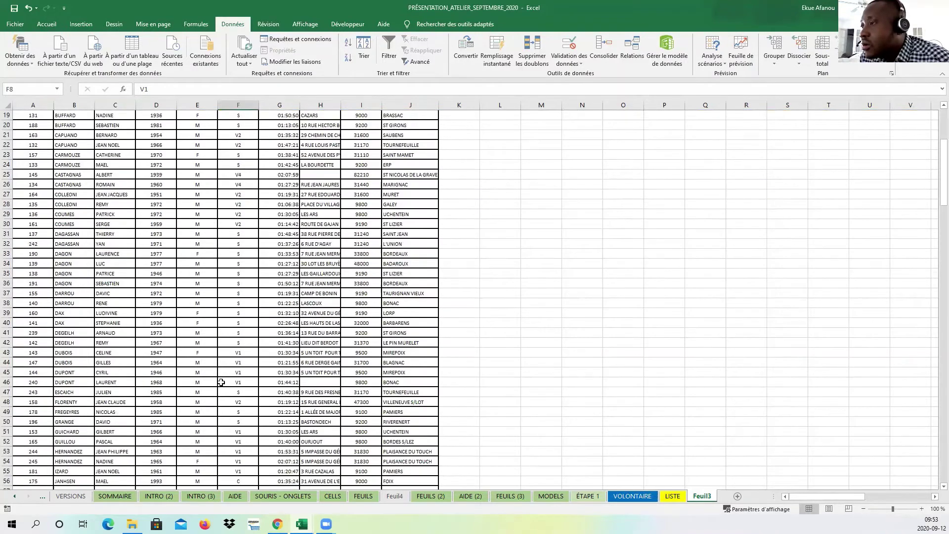
{"action": "left_click", "coordinate": [154, 381]}
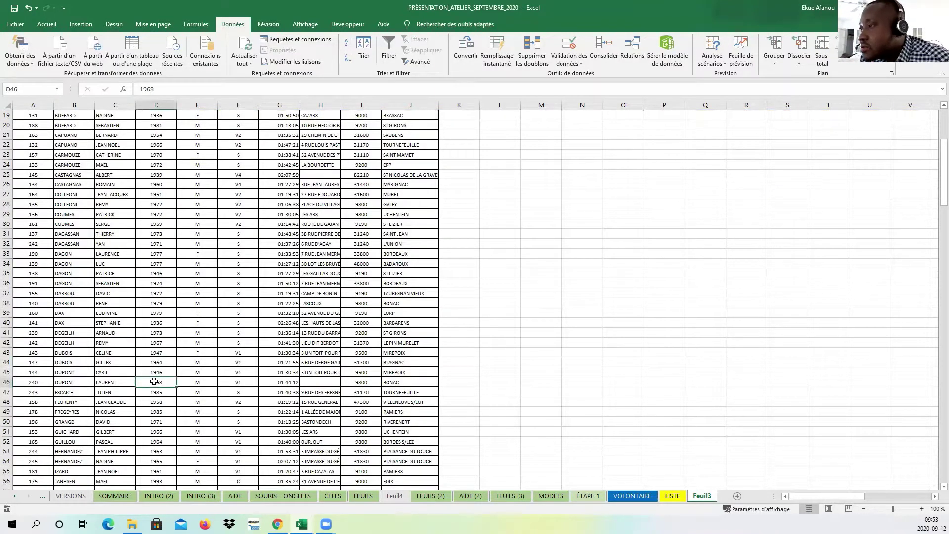
{"action": "scroll", "coordinate": [254, 412], "scroll_direction": "down", "scroll_amount": 4}
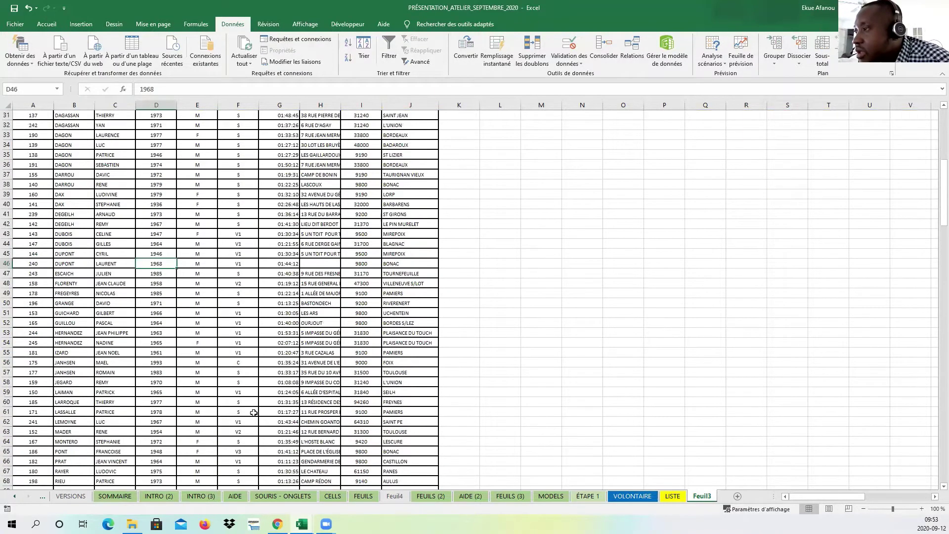
{"action": "scroll", "coordinate": [238, 410], "scroll_direction": "down", "scroll_amount": 3}
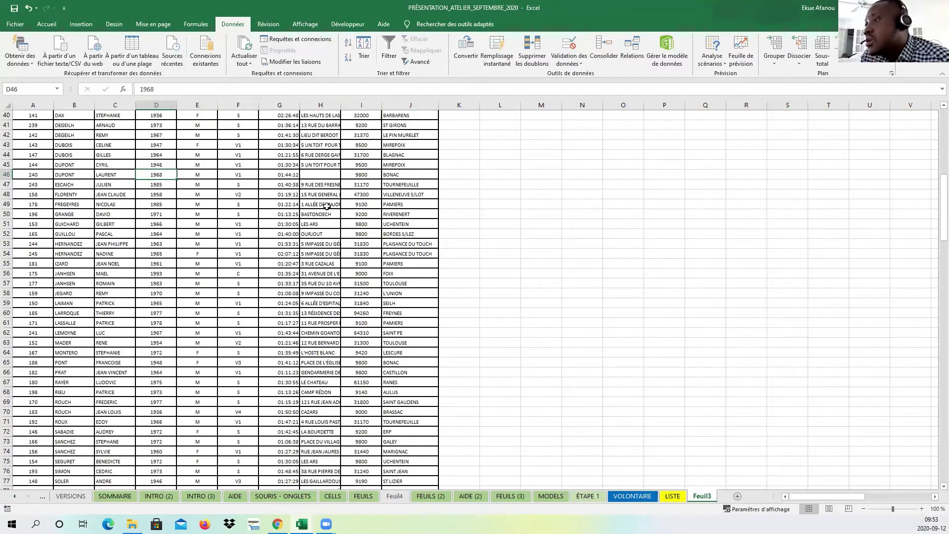
{"action": "scroll", "coordinate": [268, 381], "scroll_direction": "down", "scroll_amount": 1}
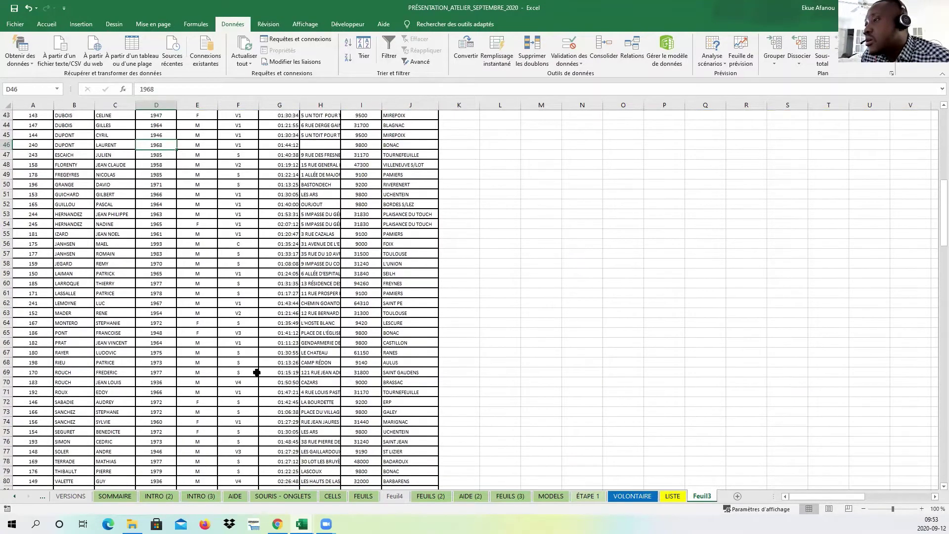
{"action": "left_click", "coordinate": [234, 332]}
{"action": "right_click", "coordinate": [237, 336]}
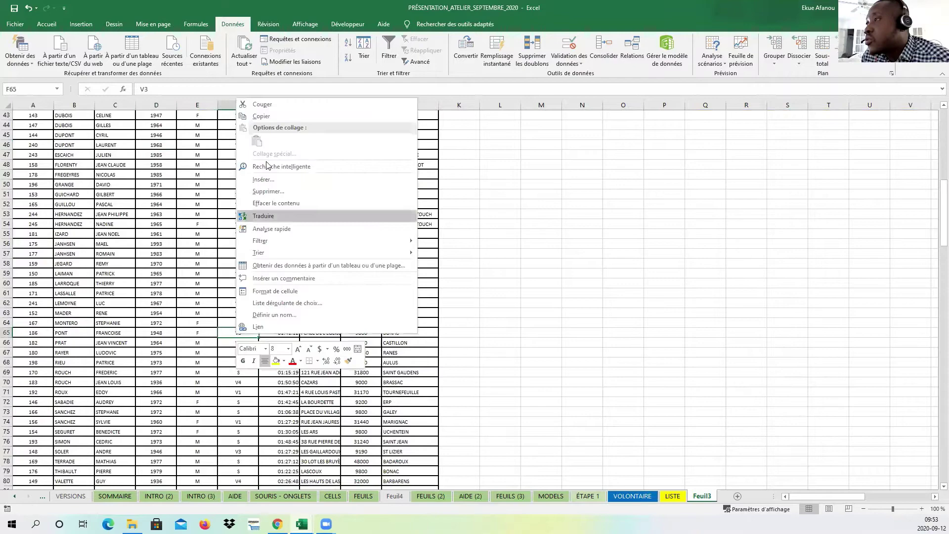
{"action": "left_click", "coordinate": [260, 114]}
{"action": "scroll", "coordinate": [413, 247], "scroll_direction": "up", "scroll_amount": 14}
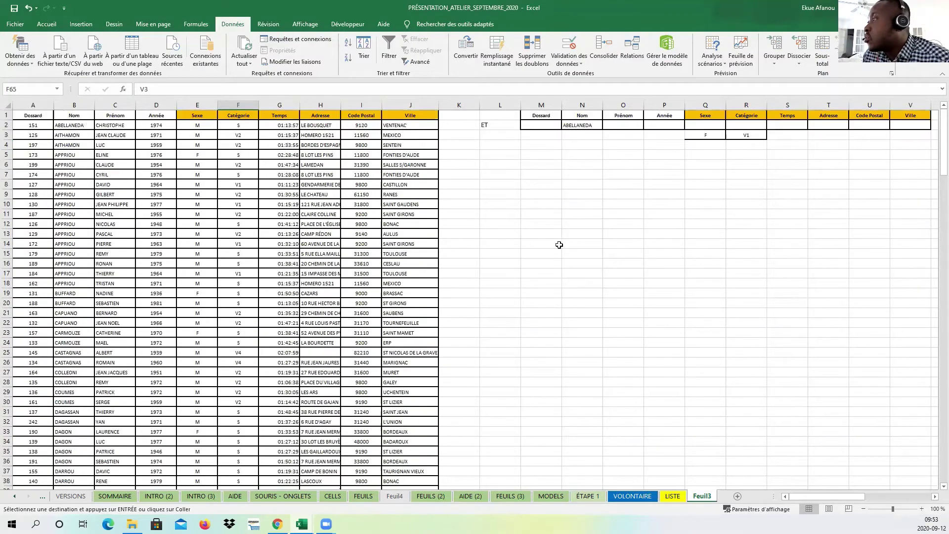
{"action": "left_click", "coordinate": [748, 145]}
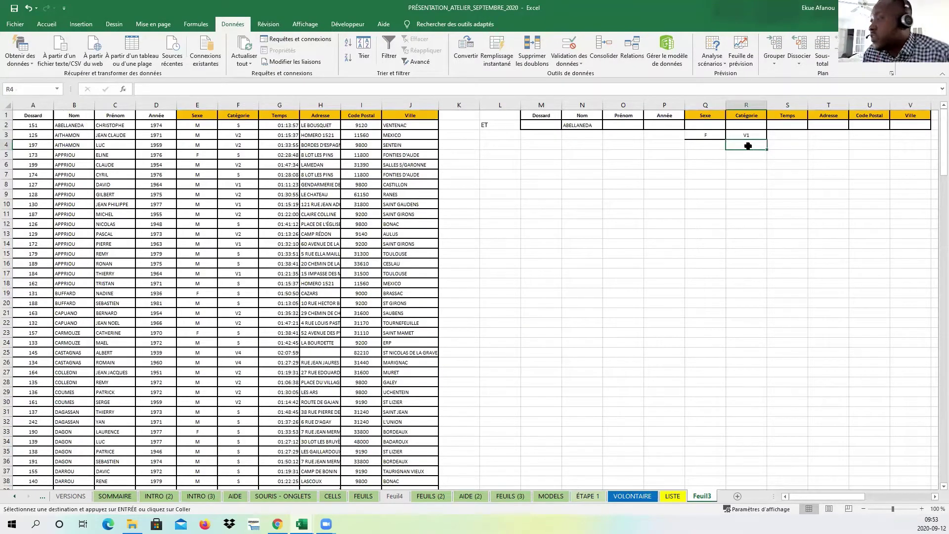
{"action": "key", "text": "ctrl+v"}
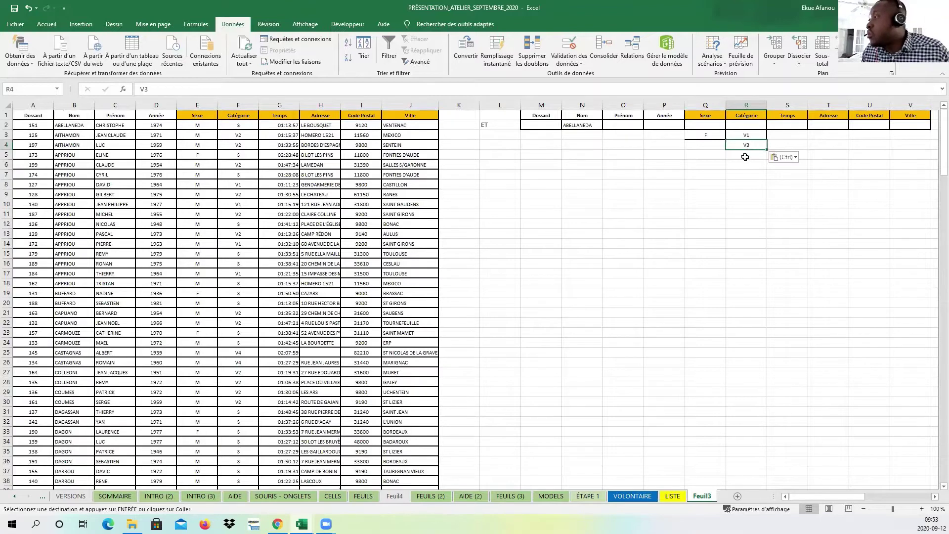
{"action": "left_click", "coordinate": [731, 175]}
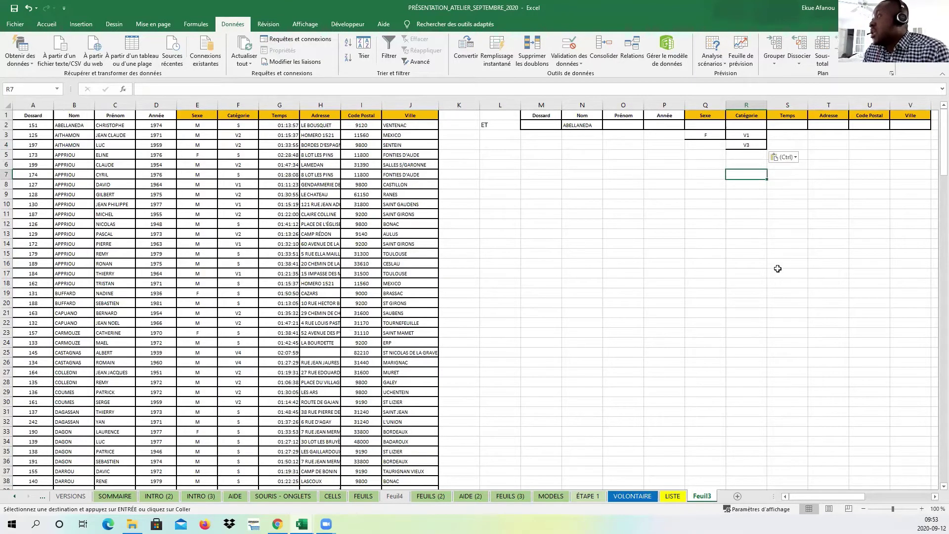
- Filter columns A to J in place with the advanced filter, extending the criteria range to $M$1:$V$4
{"action": "left_click_drag", "start_coordinate": [33, 105], "coordinate": [423, 73]}
{"action": "left_click", "coordinate": [418, 62]}
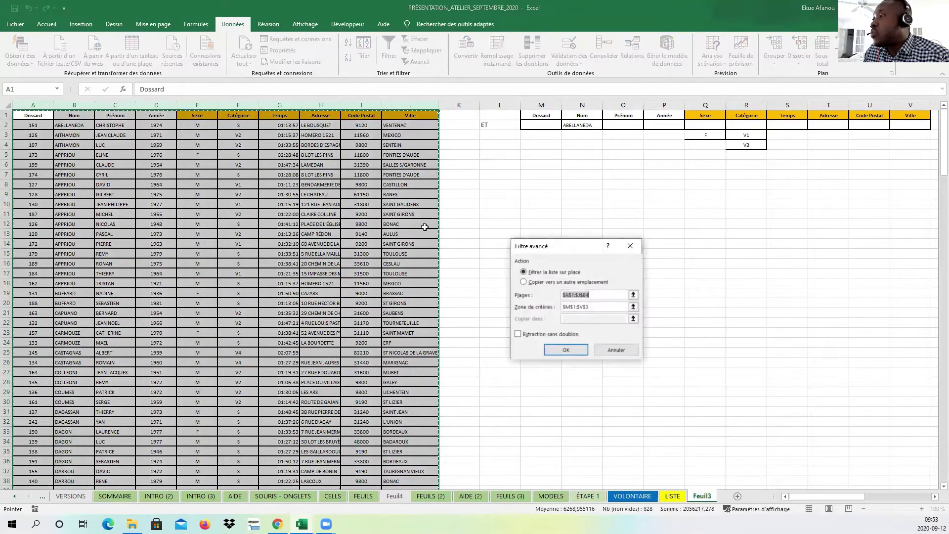
{"action": "left_click", "coordinate": [634, 307]}
{"action": "left_click_drag", "start_coordinate": [550, 117], "coordinate": [911, 144]}
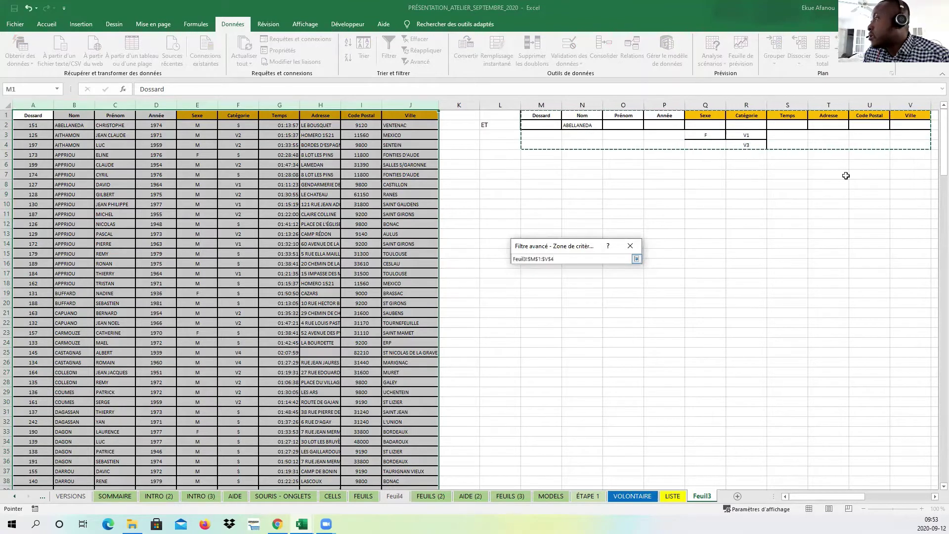
{"action": "left_click", "coordinate": [637, 258]}
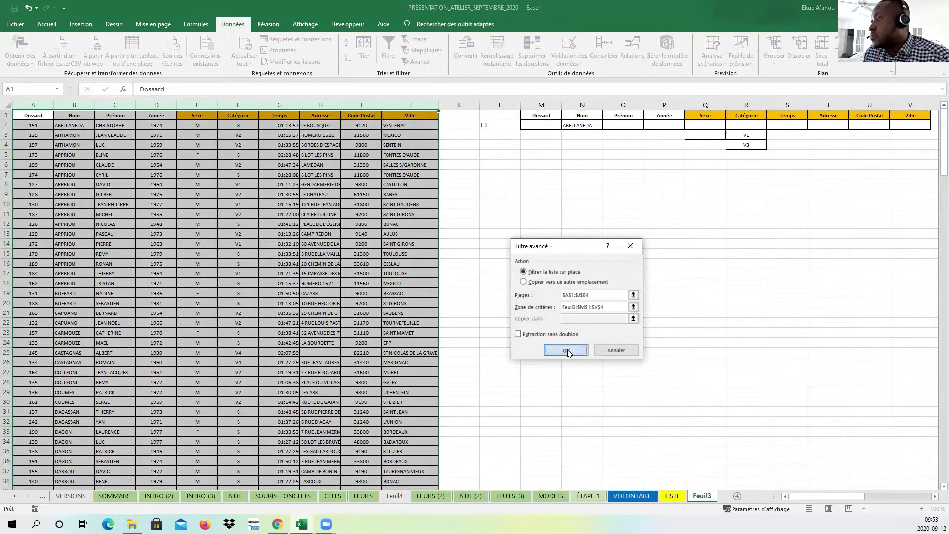
{"action": "left_click", "coordinate": [567, 348]}
{"action": "left_click", "coordinate": [523, 280]}
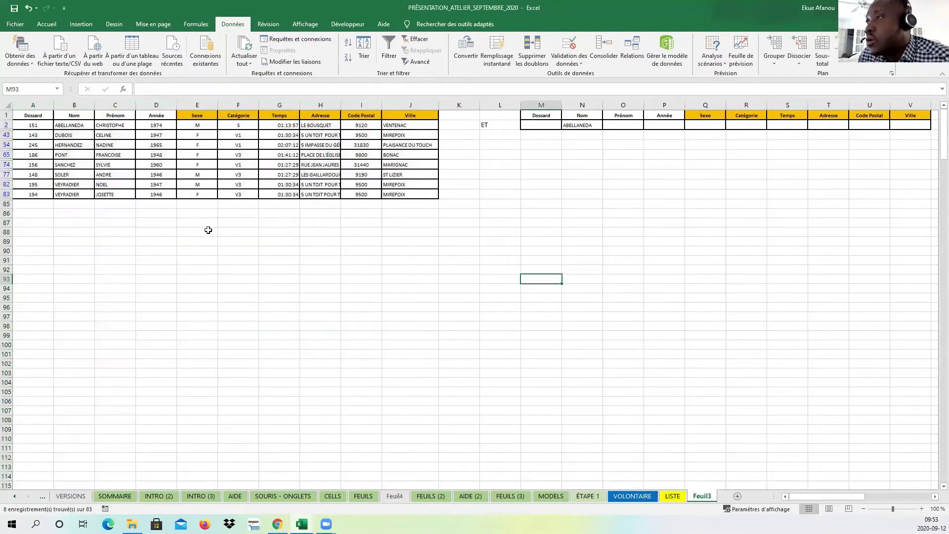
- Examine the Sexe, Catégorie and Nom values of the filtered rows, comparing the V3 and V1 runners
{"action": "left_click_drag", "start_coordinate": [198, 186], "coordinate": [249, 177]}
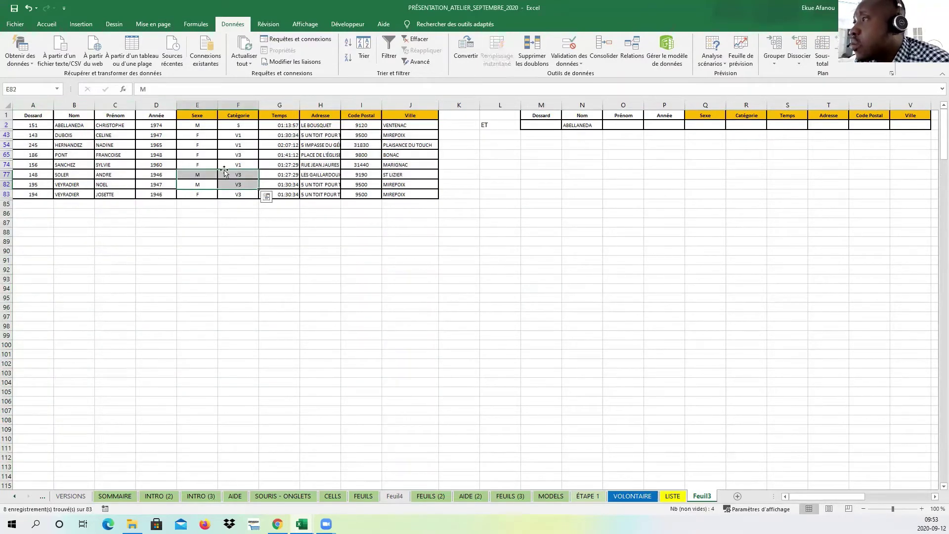
{"action": "left_click_drag", "start_coordinate": [200, 156], "coordinate": [241, 157]}
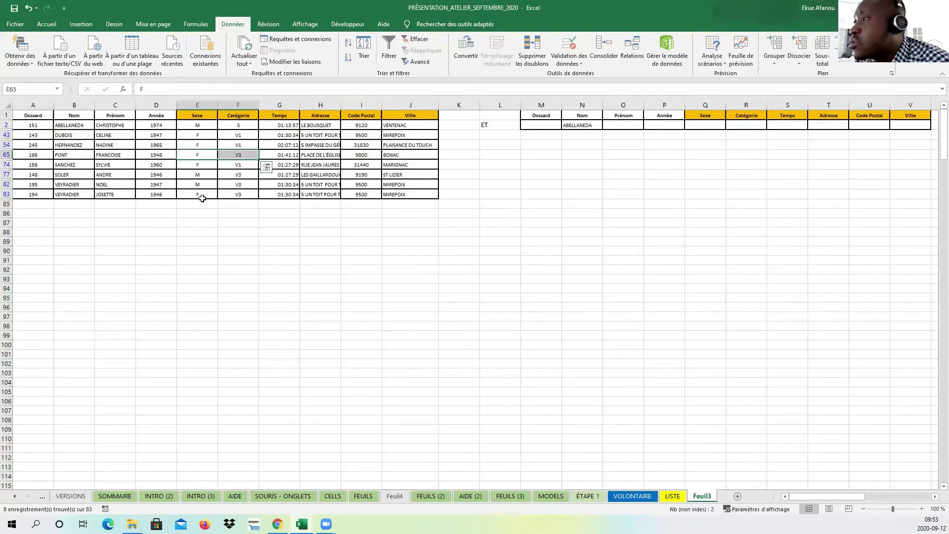
{"action": "left_click_drag", "start_coordinate": [200, 195], "coordinate": [248, 193]}
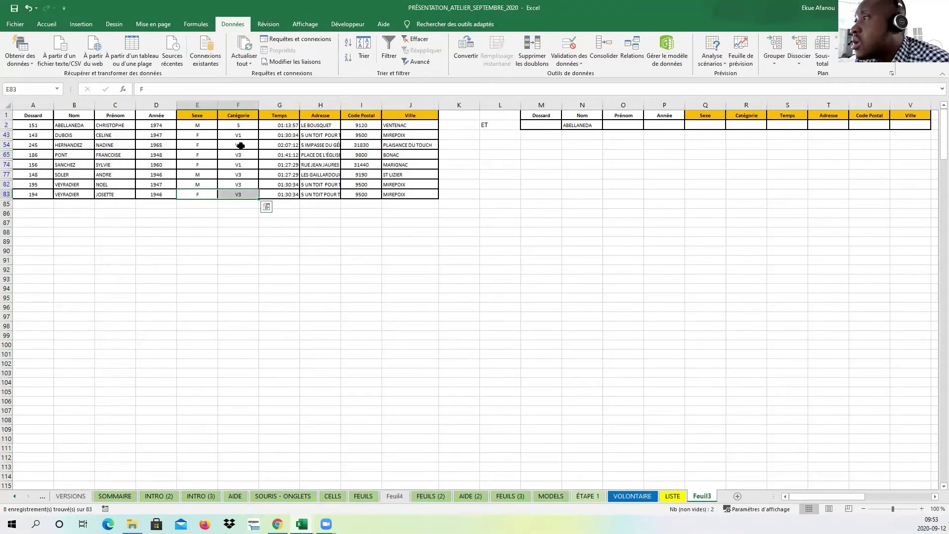
{"action": "left_click_drag", "start_coordinate": [239, 135], "coordinate": [203, 161]}
{"action": "left_click_drag", "start_coordinate": [236, 144], "coordinate": [203, 144]}
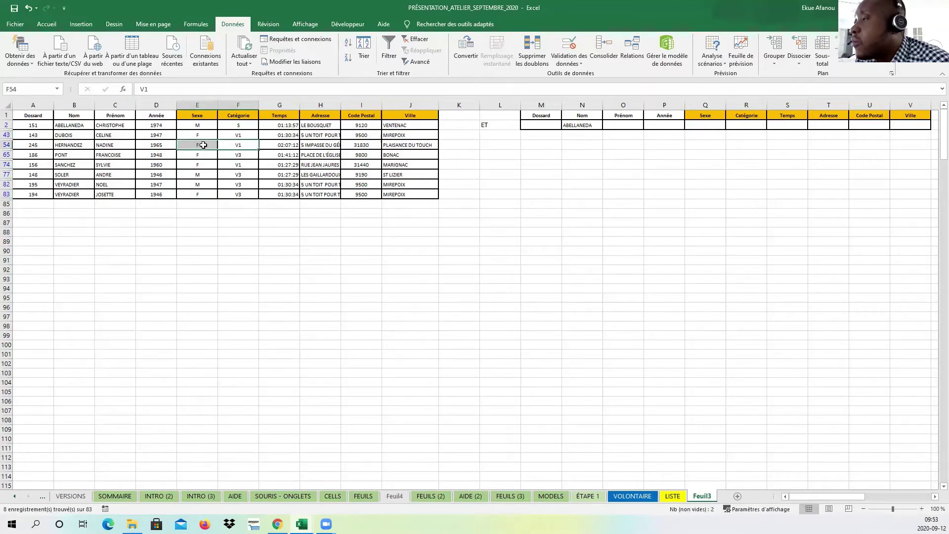
{"action": "left_click", "coordinate": [522, 281]}
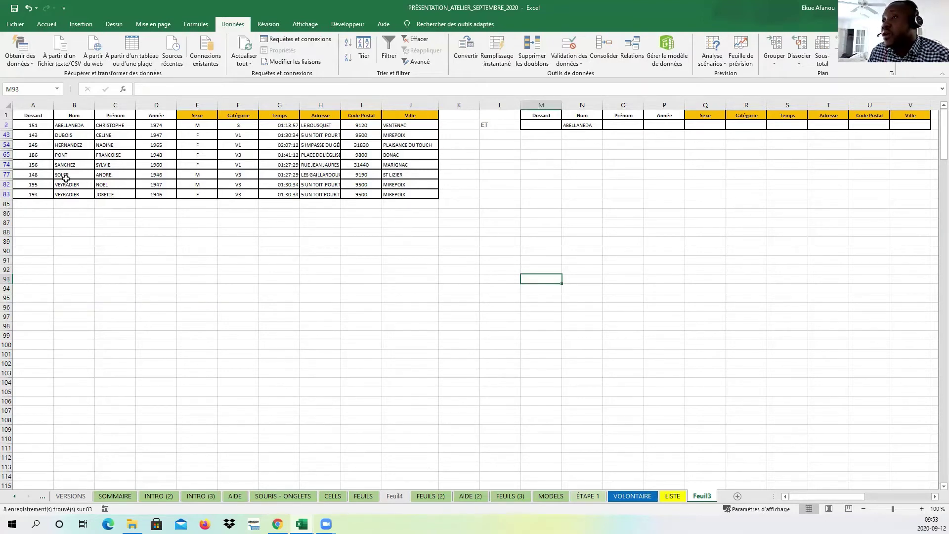
{"action": "left_click_drag", "start_coordinate": [66, 178], "coordinate": [67, 194]}
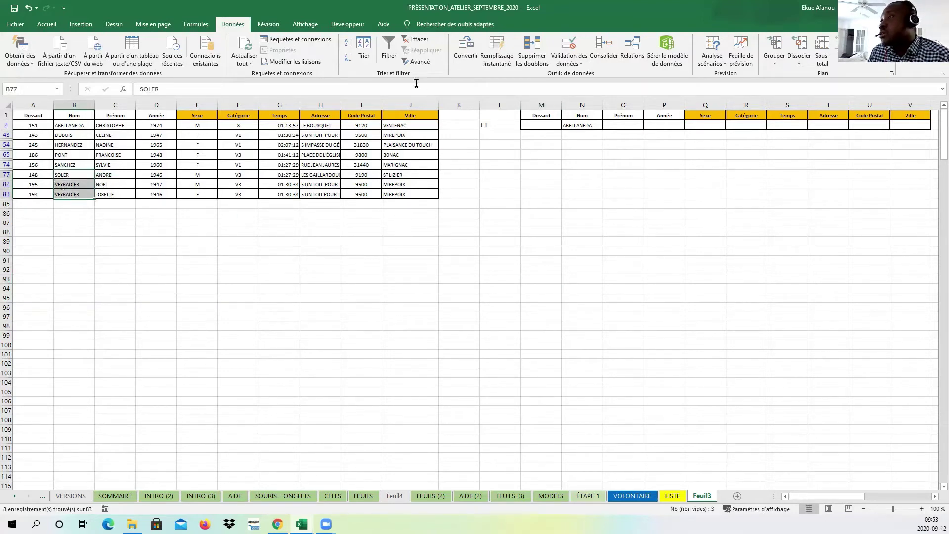
{"action": "left_click_drag", "start_coordinate": [23, 105], "coordinate": [395, 110]}
{"action": "left_click", "coordinate": [416, 61]}
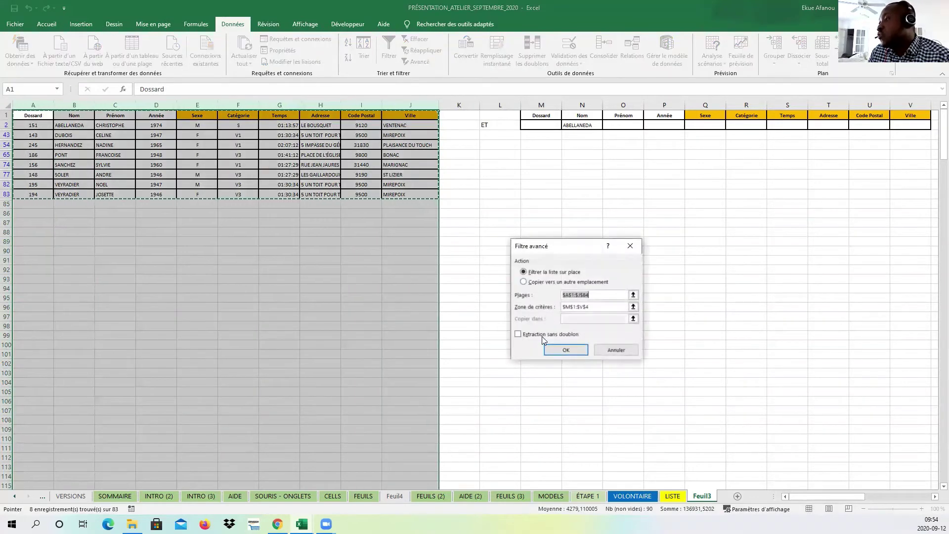
{"action": "left_click", "coordinate": [607, 346]}
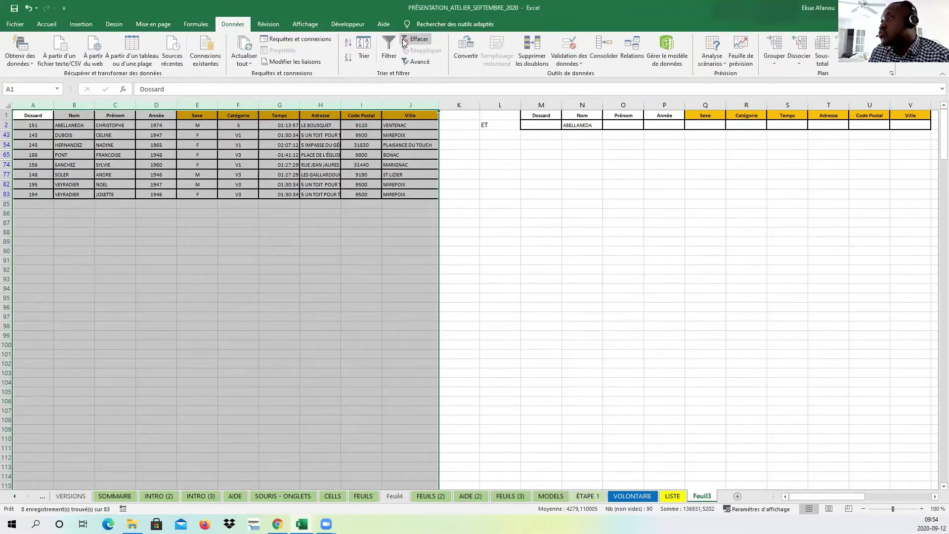
- Clear the advanced filter so the full results table and all criteria rows are shown again
{"action": "left_click", "coordinate": [414, 39]}
{"action": "left_click", "coordinate": [538, 294]}
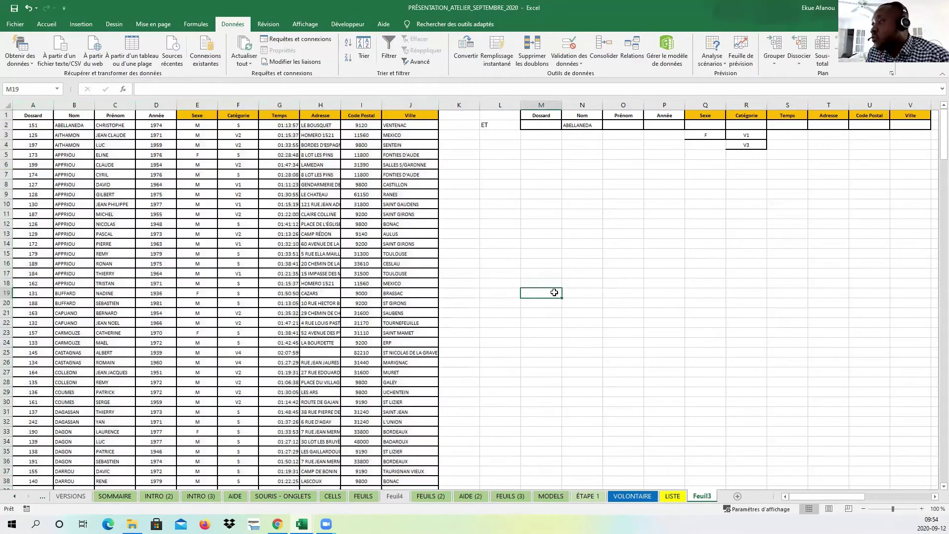
{"action": "left_click", "coordinate": [673, 267]}
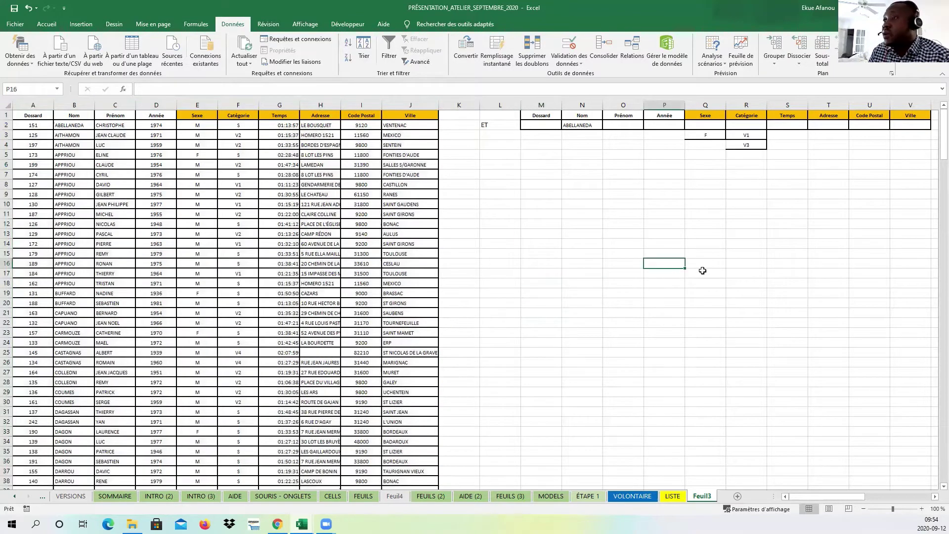
- Enter the wildcard criterion A* in N5, in the criteria area's Nom column
{"action": "left_click", "coordinate": [801, 154]}
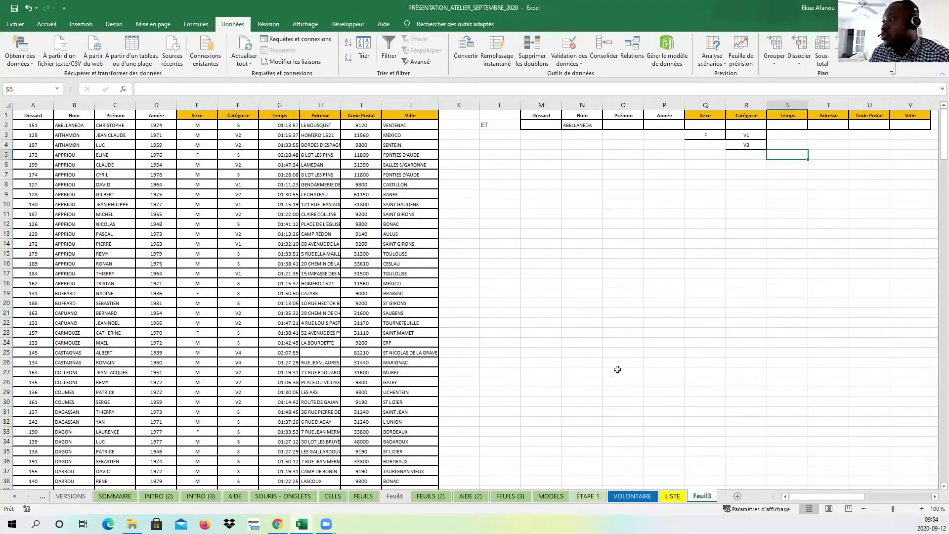
{"action": "left_click", "coordinate": [625, 154]}
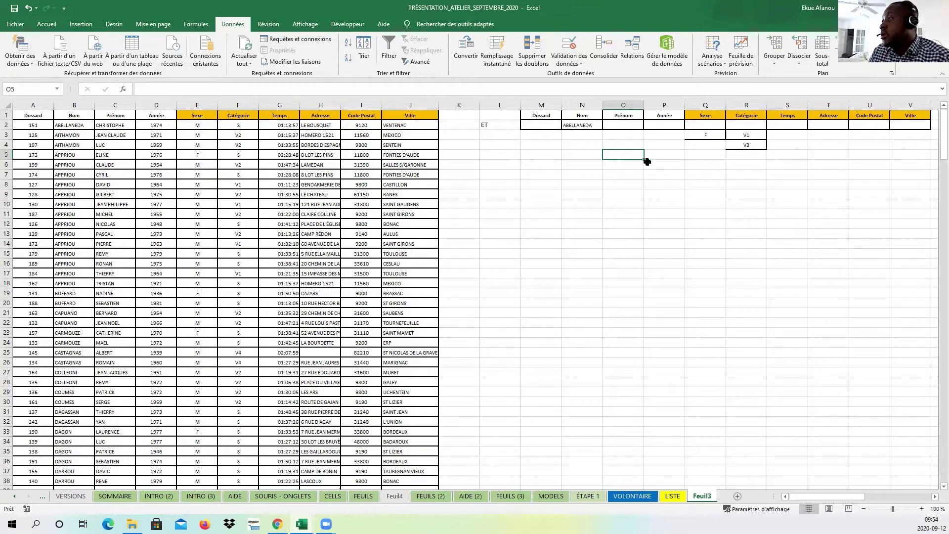
{"action": "left_click", "coordinate": [588, 154]}
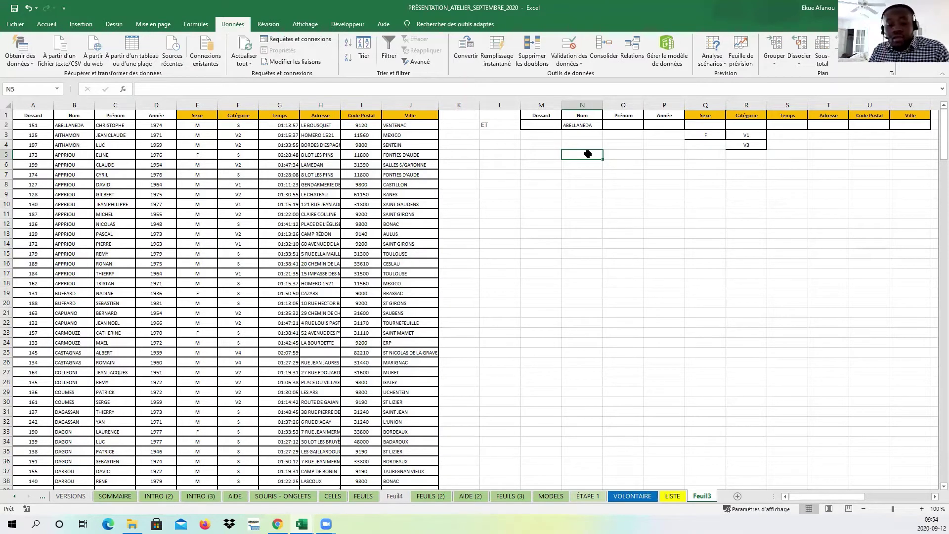
{"action": "type", "text": "A*"}
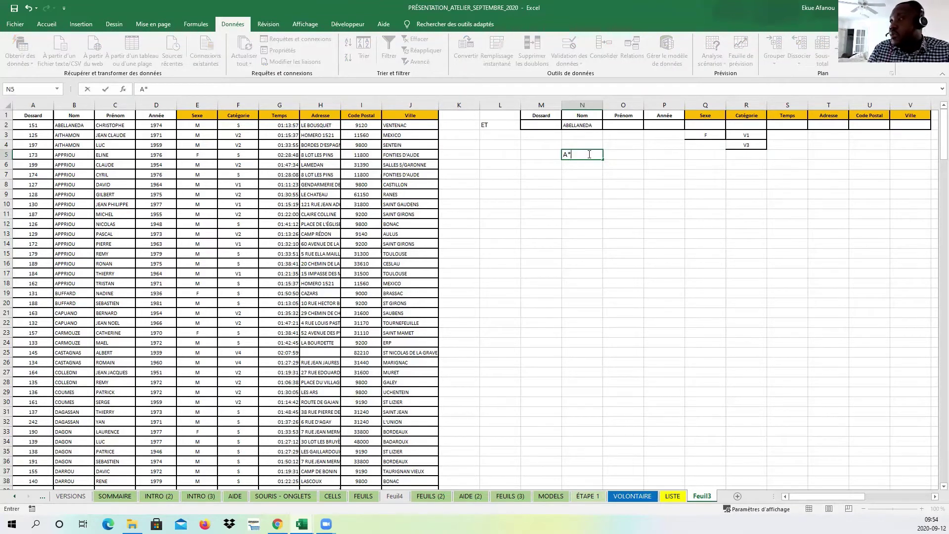
{"action": "left_click", "coordinate": [691, 242]}
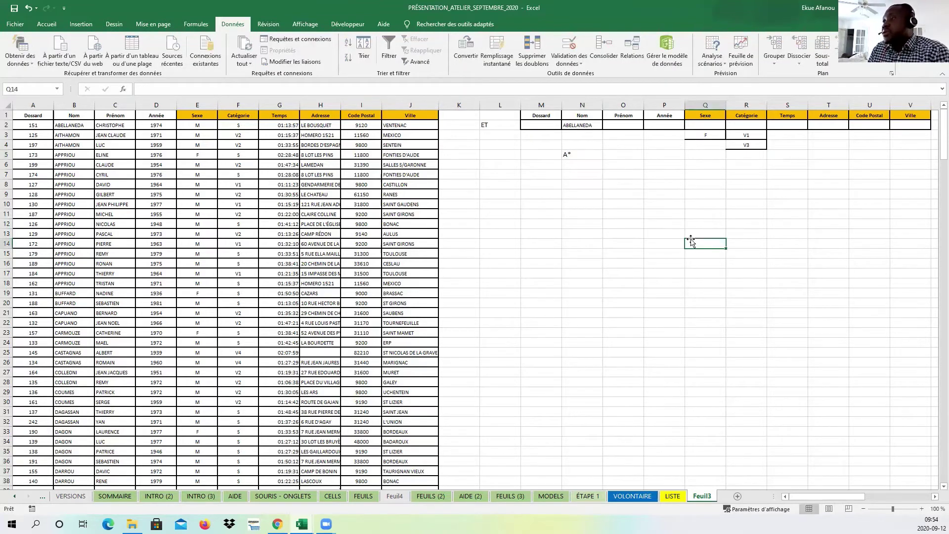
{"action": "left_click", "coordinate": [656, 270]}
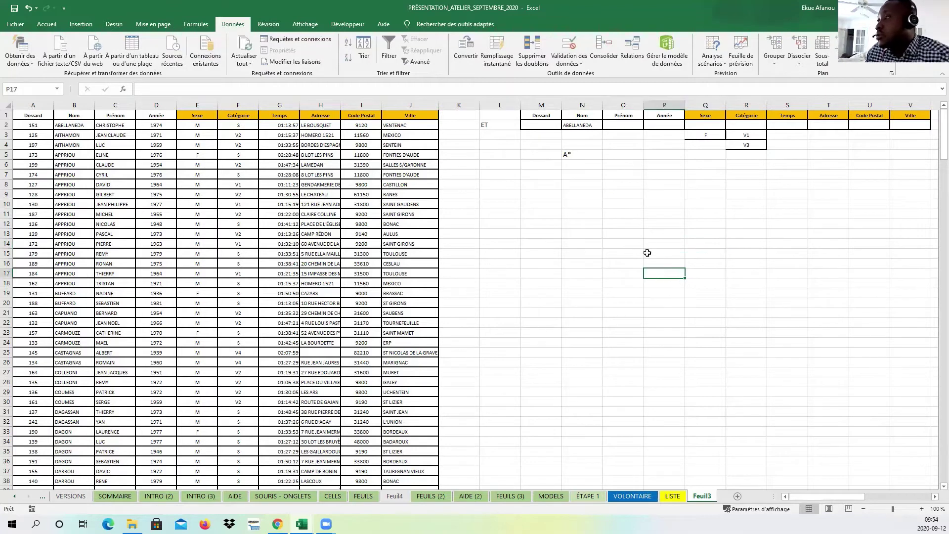
- Delete the Sexe and Catégorie criteria in Q3:R4 of the criteria area
{"action": "left_click", "coordinate": [587, 125]}
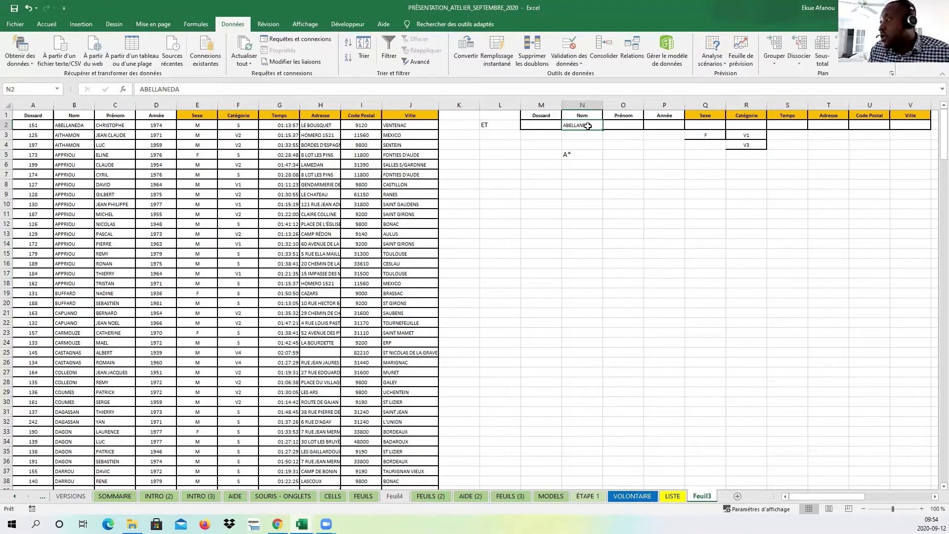
{"action": "left_click", "coordinate": [863, 253]}
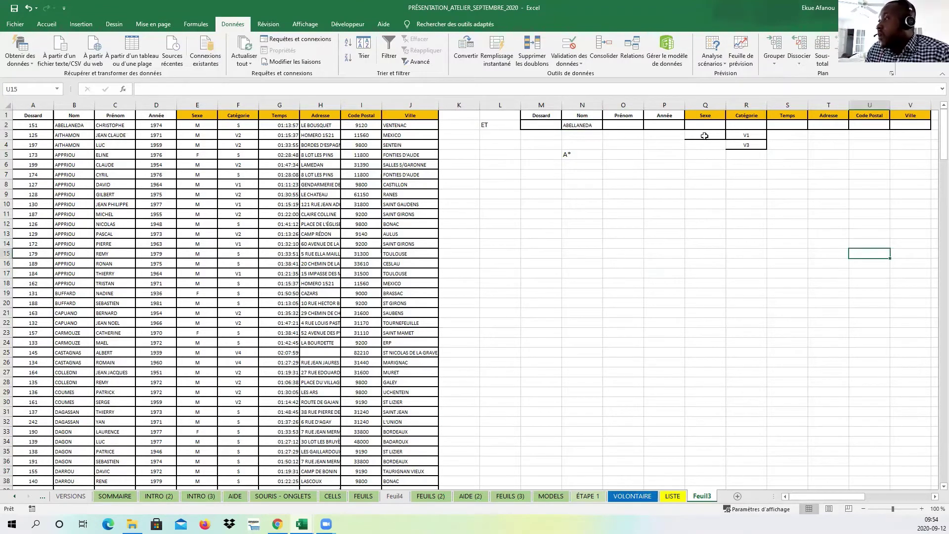
{"action": "left_click_drag", "start_coordinate": [707, 135], "coordinate": [756, 145]}
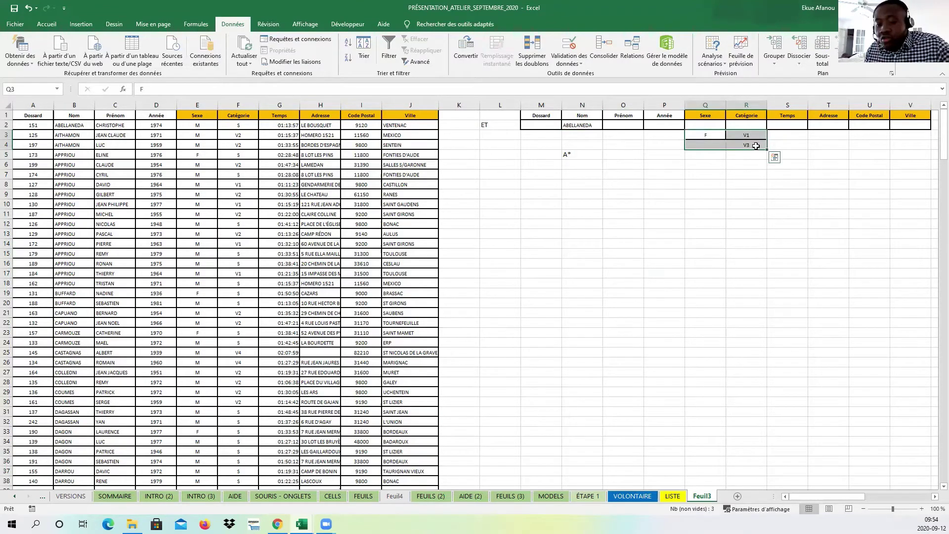
{"action": "key", "text": "Delete"}
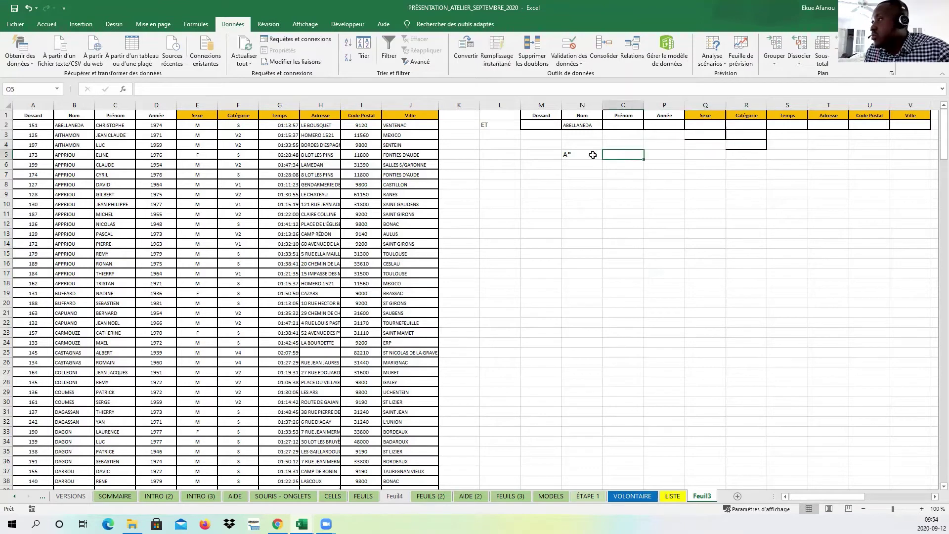
- Remove the wildcard criterion from N5 and enter A* in N3, directly below ABELLANEDA in the criteria area's Nom column
{"action": "left_click", "coordinate": [593, 155]}
{"action": "key", "text": "Delete"}
{"action": "left_click", "coordinate": [587, 136]}
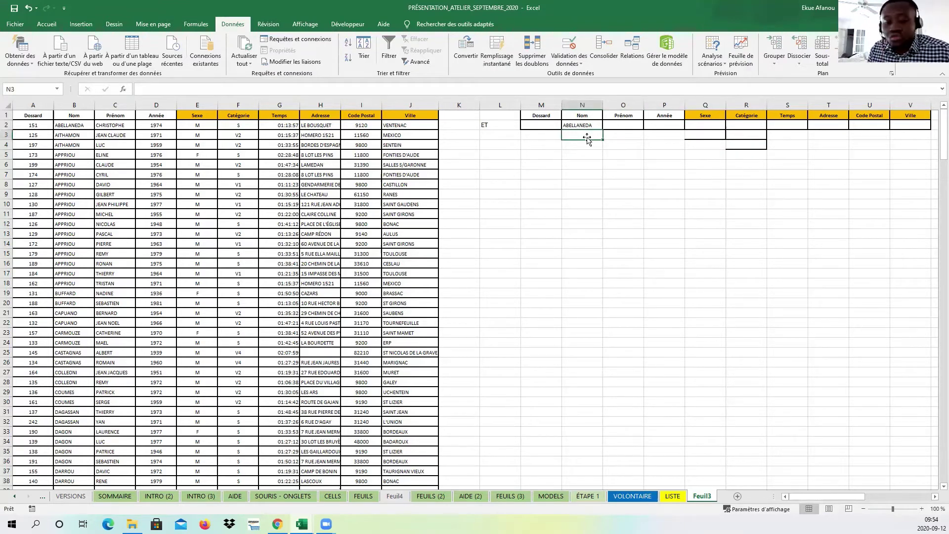
{"action": "type", "text": "A"}
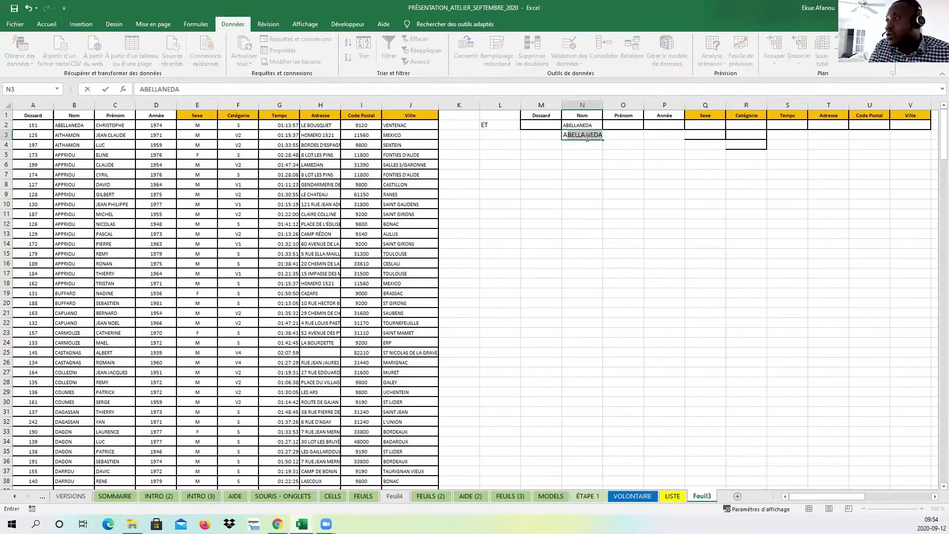
{"action": "type", "text": "*"}
{"action": "left_click", "coordinate": [719, 194]}
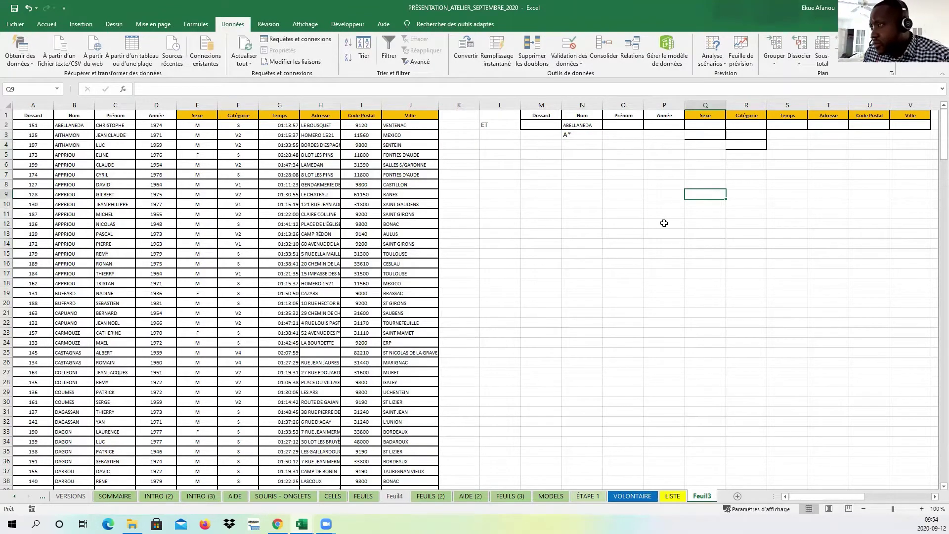
{"action": "left_click", "coordinate": [568, 134]}
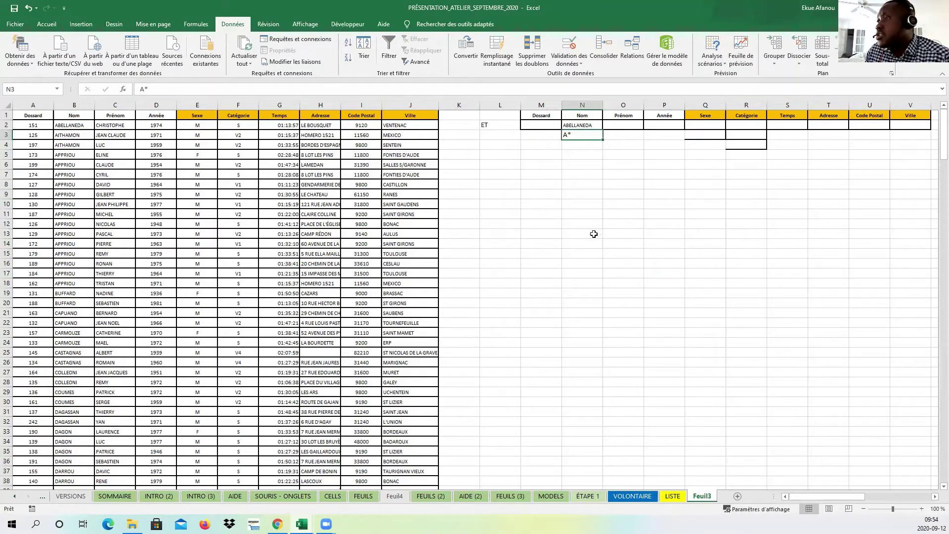
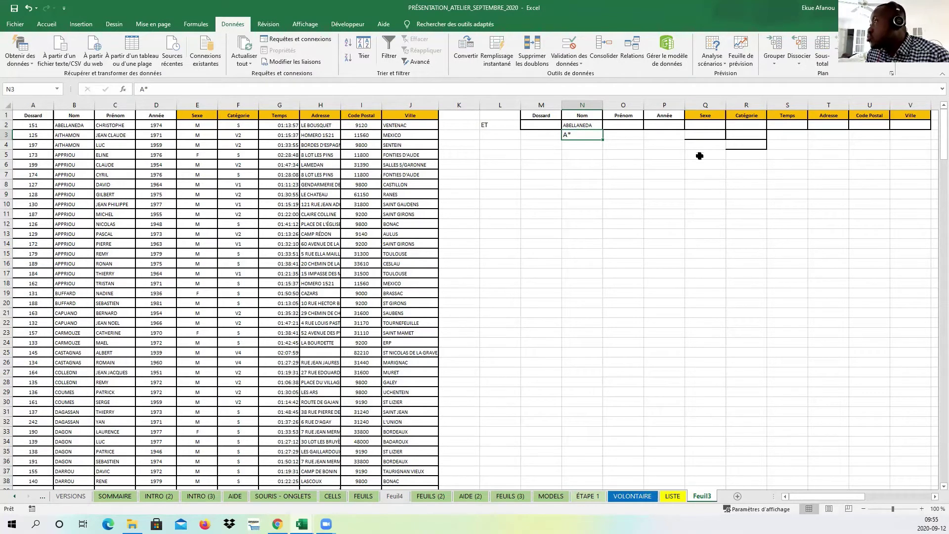
{"action": "left_click", "coordinate": [566, 204]}
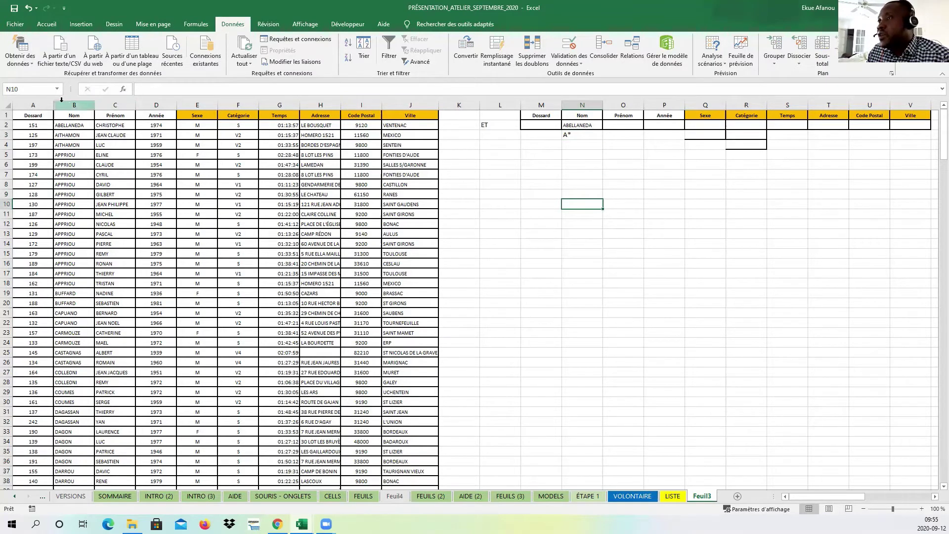
- Filter columns A to J in place with the advanced filter using criteria range $M$1:$V$3, and review the filtered Nom values
{"action": "left_click_drag", "start_coordinate": [33, 105], "coordinate": [403, 105]}
{"action": "left_click", "coordinate": [415, 61]}
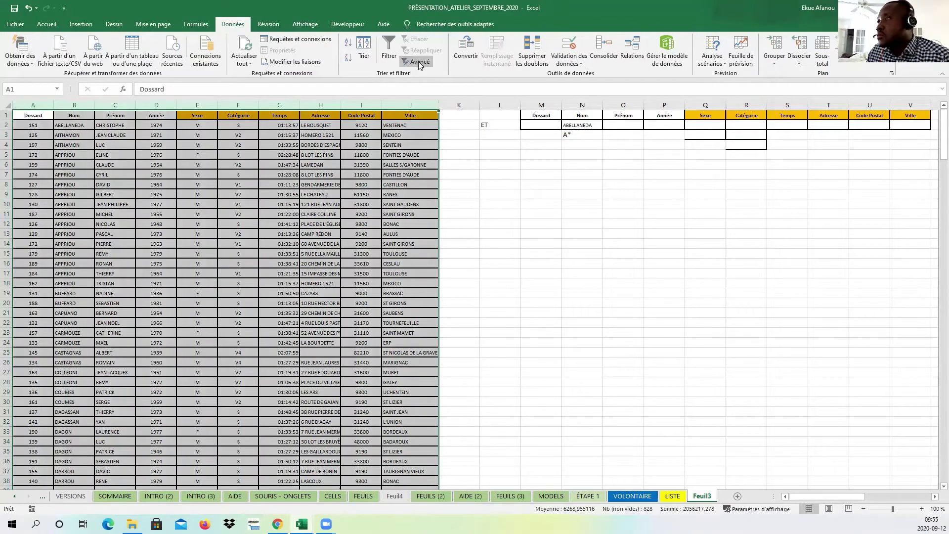
{"action": "left_click", "coordinate": [633, 307]}
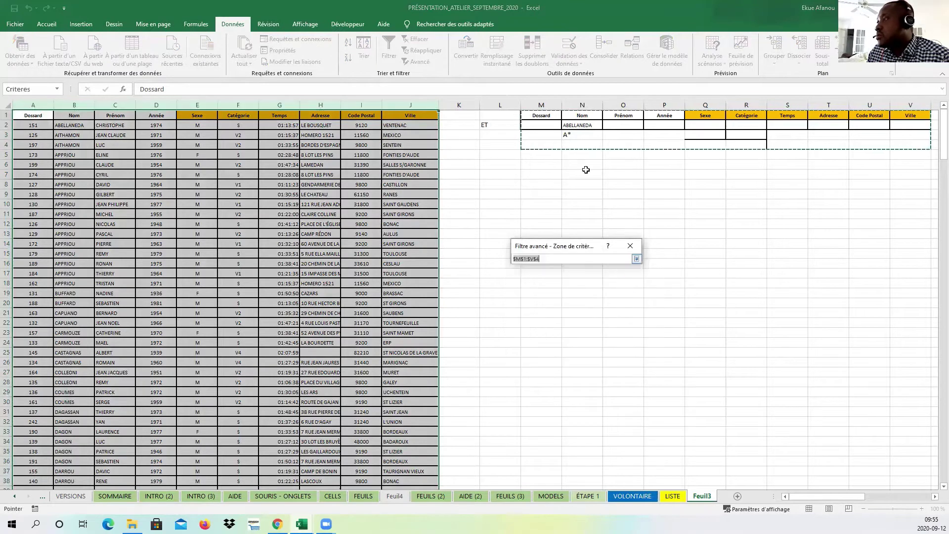
{"action": "left_click_drag", "start_coordinate": [546, 115], "coordinate": [909, 134]}
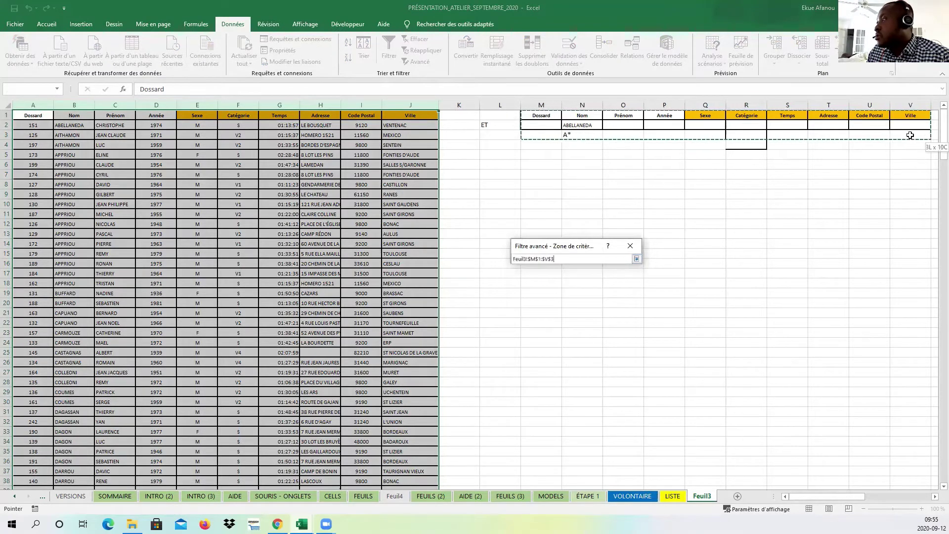
{"action": "left_click", "coordinate": [637, 258]}
{"action": "left_click", "coordinate": [565, 350]}
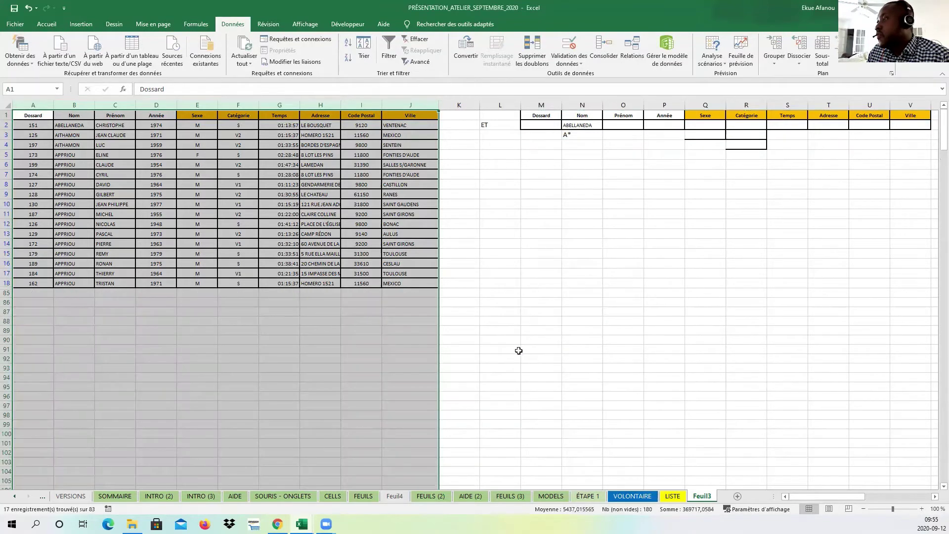
{"action": "left_click", "coordinate": [519, 285]}
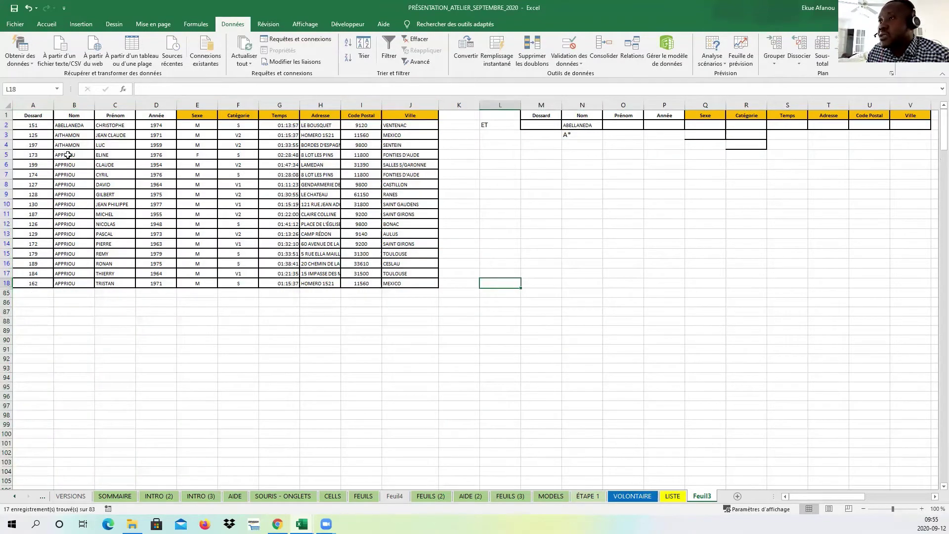
{"action": "left_click_drag", "start_coordinate": [69, 125], "coordinate": [87, 286]}
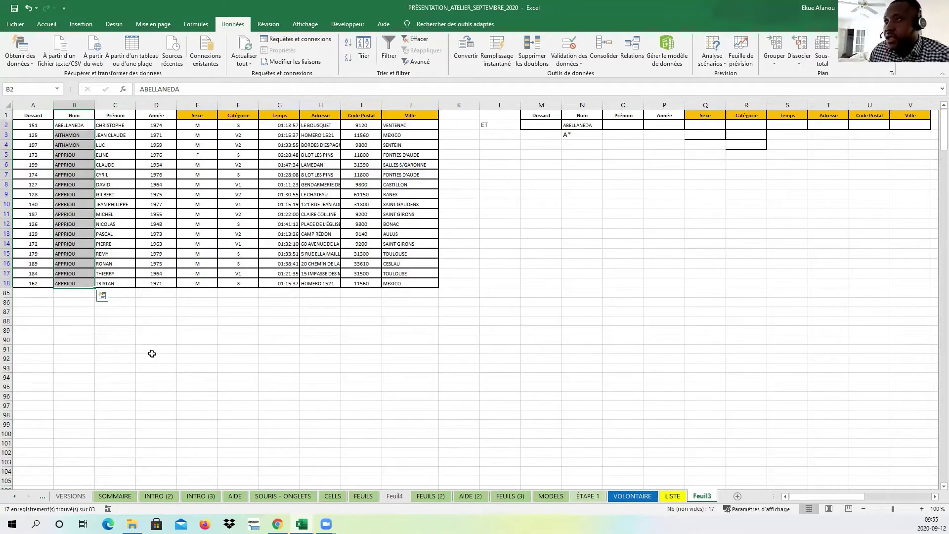
{"action": "left_click", "coordinate": [592, 300]}
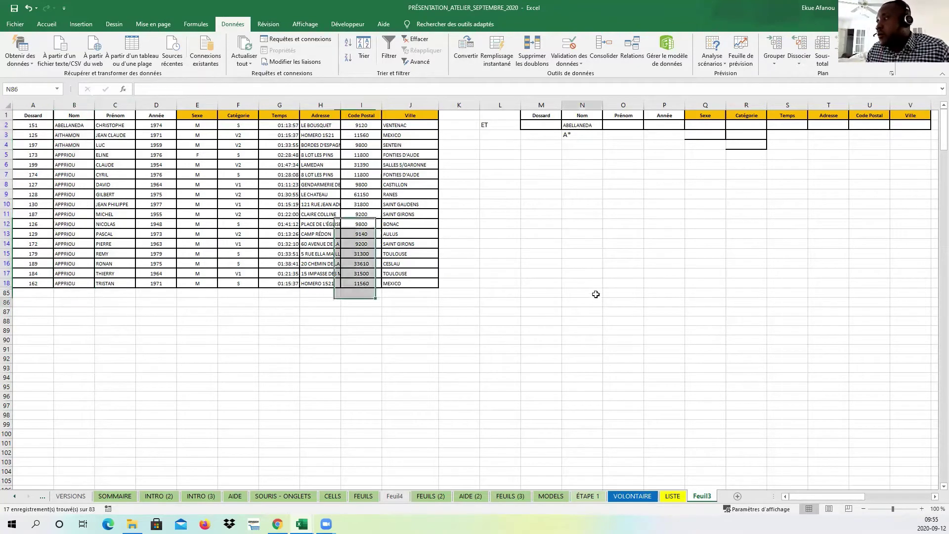
- Enter the wildcard criterion C* in O3, in the criteria area's Prénom column beside A*
{"action": "left_click", "coordinate": [632, 134]}
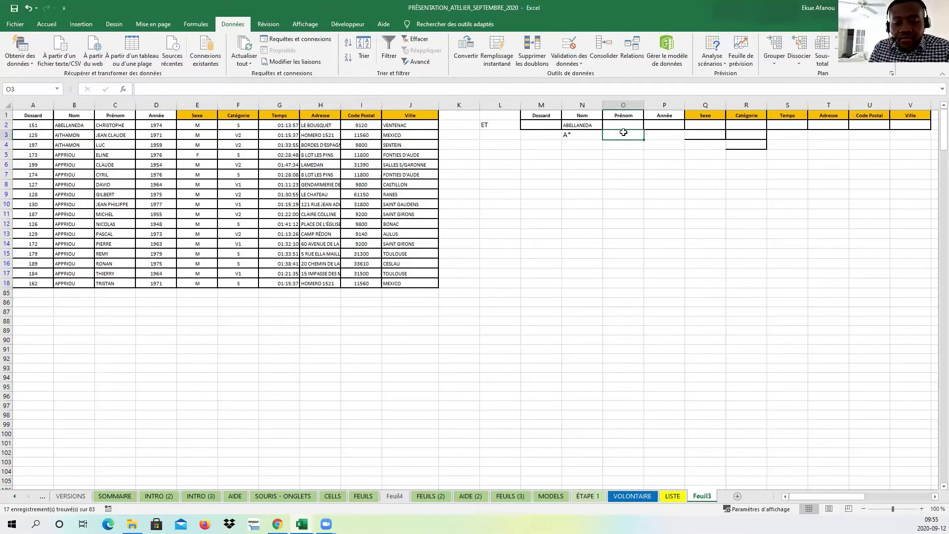
{"action": "type", "text": "C*"}
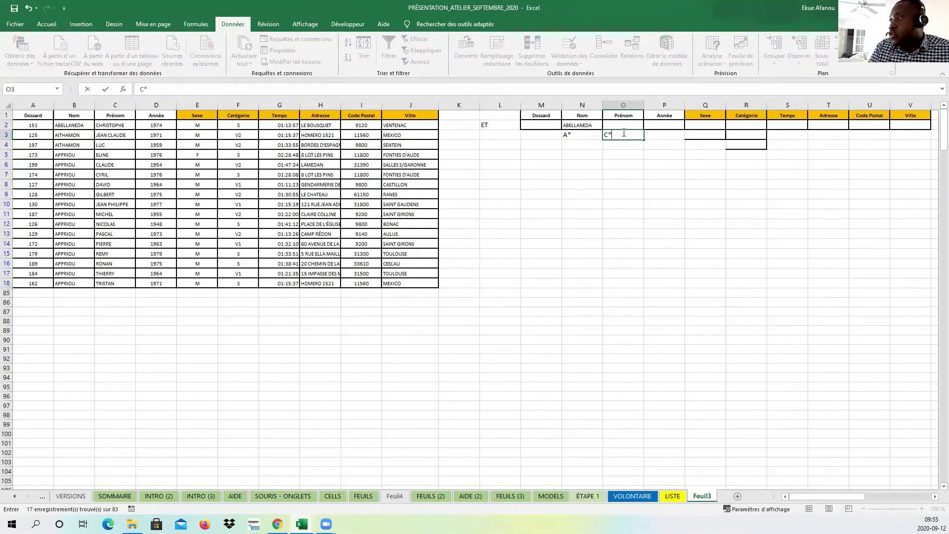
{"action": "left_click", "coordinate": [657, 173]}
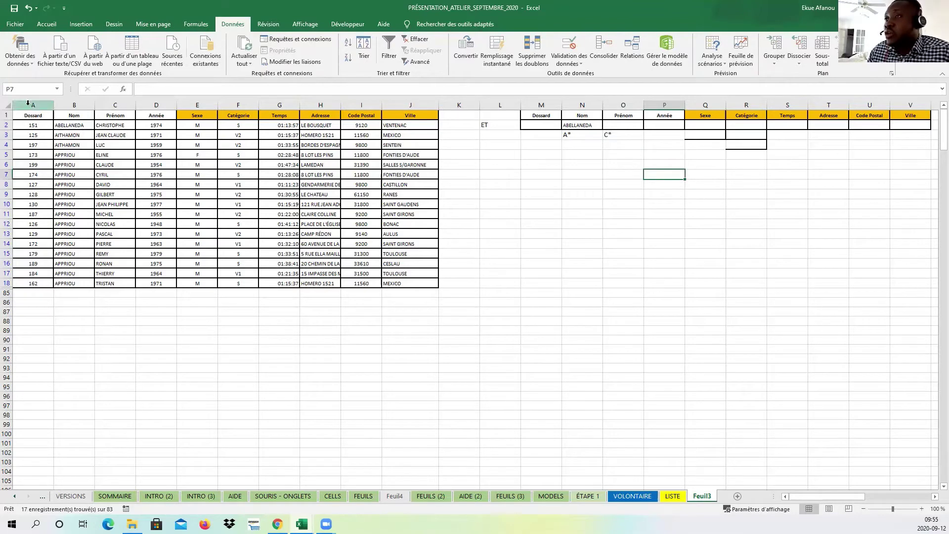
- Run the advanced filter again on columns A to J with criteria range $M$1:$V$3, and check each filtered Prénom
{"action": "left_click_drag", "start_coordinate": [32, 105], "coordinate": [412, 102]}
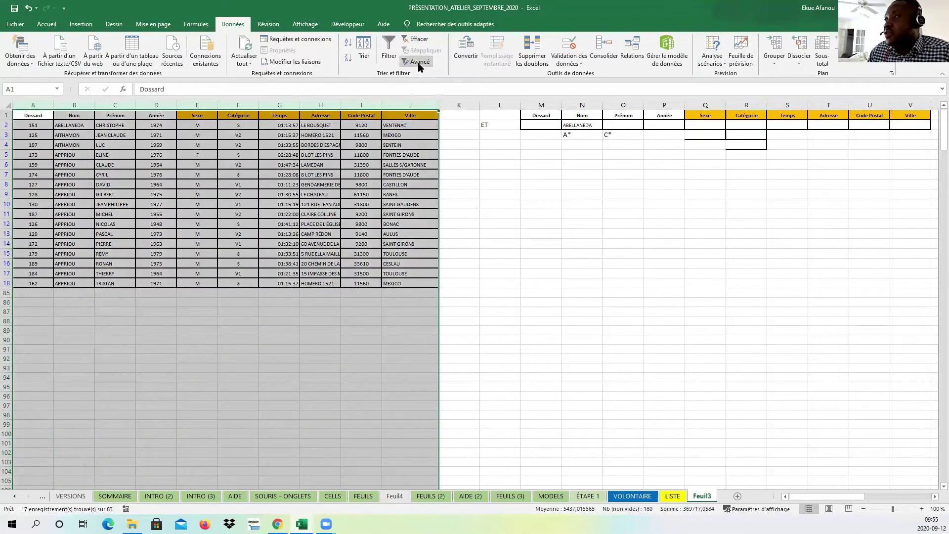
{"action": "left_click", "coordinate": [418, 63]}
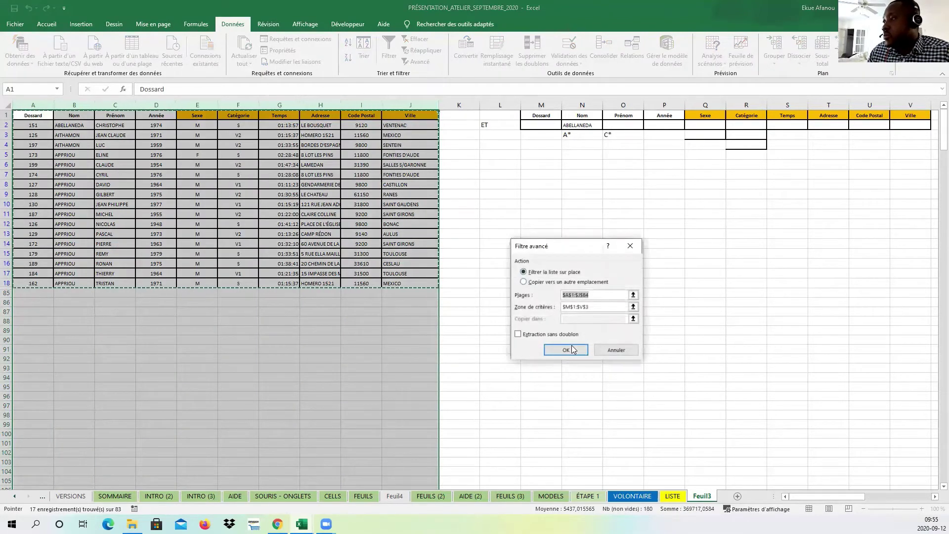
{"action": "left_click", "coordinate": [575, 349]}
{"action": "left_click", "coordinate": [237, 267]}
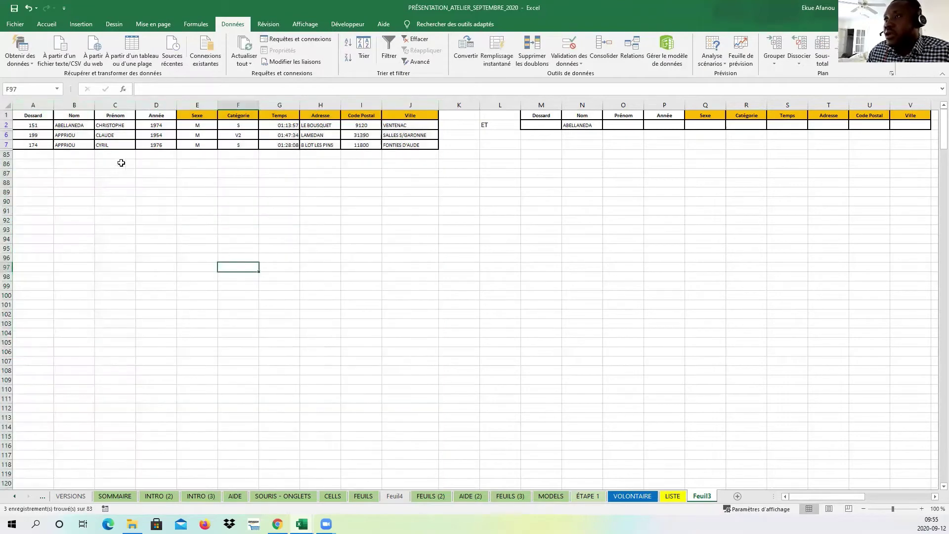
{"action": "left_click", "coordinate": [119, 125]}
{"action": "left_click", "coordinate": [121, 137]}
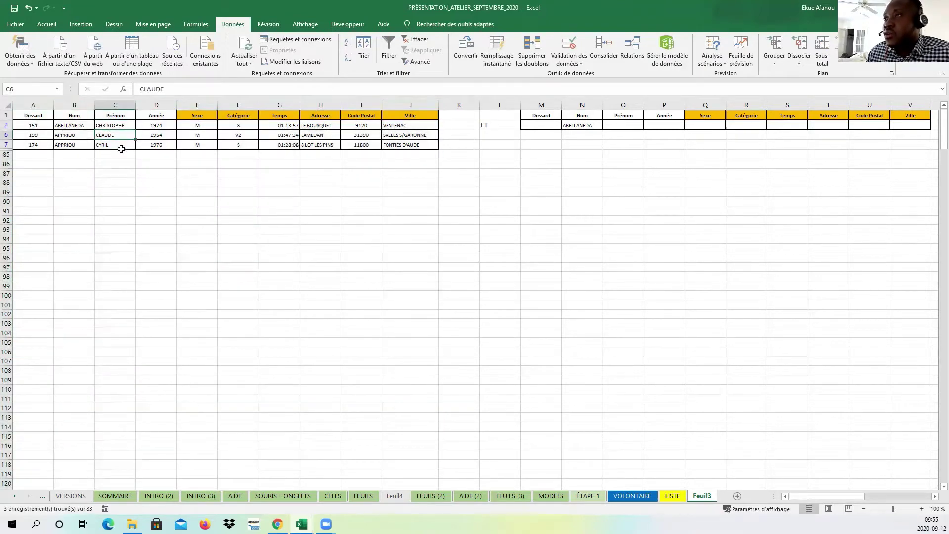
{"action": "left_click", "coordinate": [119, 146]}
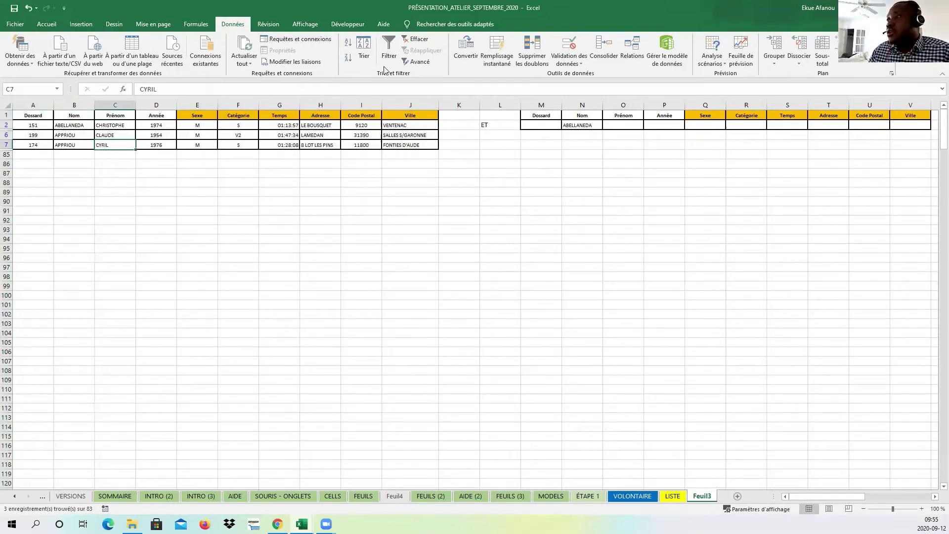
- Clear the advanced filter and look at the Année values in the full results table
{"action": "left_click", "coordinate": [415, 39]}
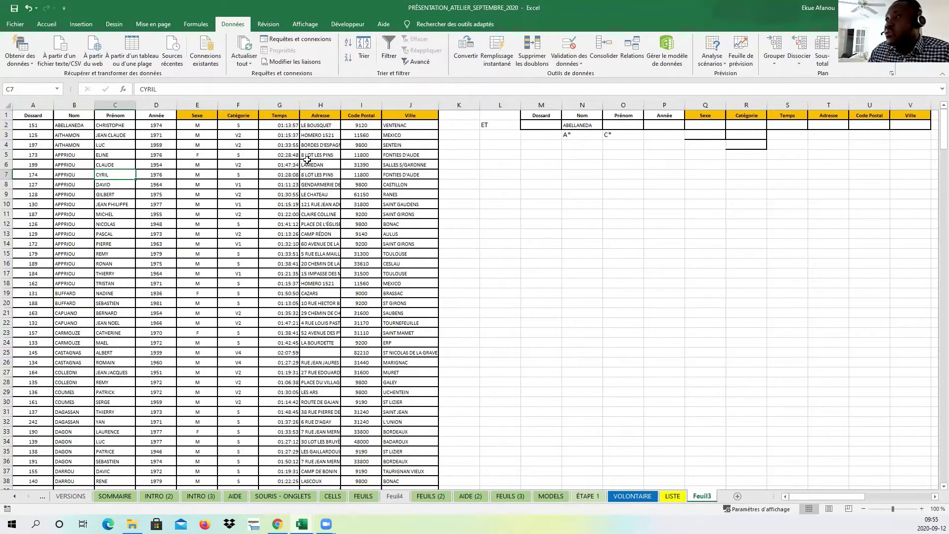
{"action": "left_click", "coordinate": [361, 125]}
{"action": "left_click", "coordinate": [163, 126]}
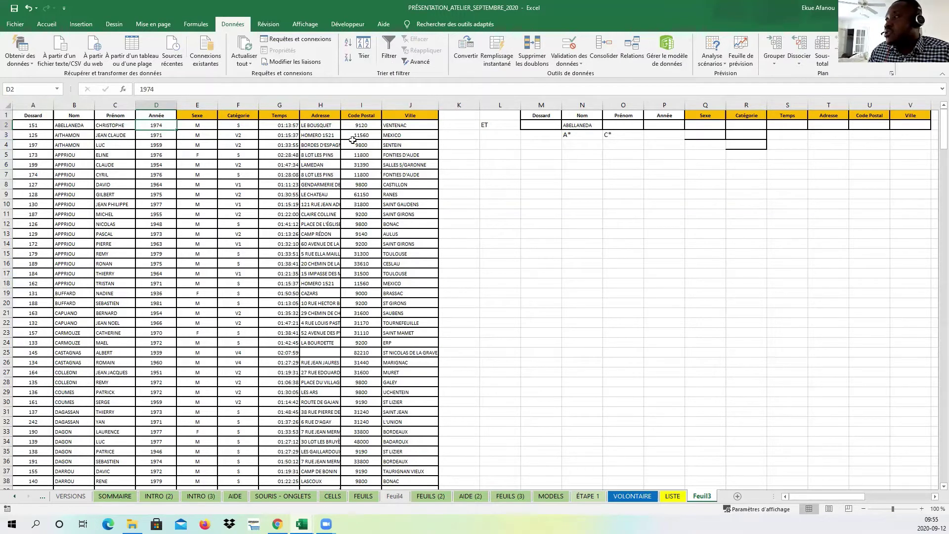
- Enter the comparison criterion <1974 in P4, in the criteria area's Année column, on the row below the wildcard criteria
{"action": "left_click", "coordinate": [661, 144]}
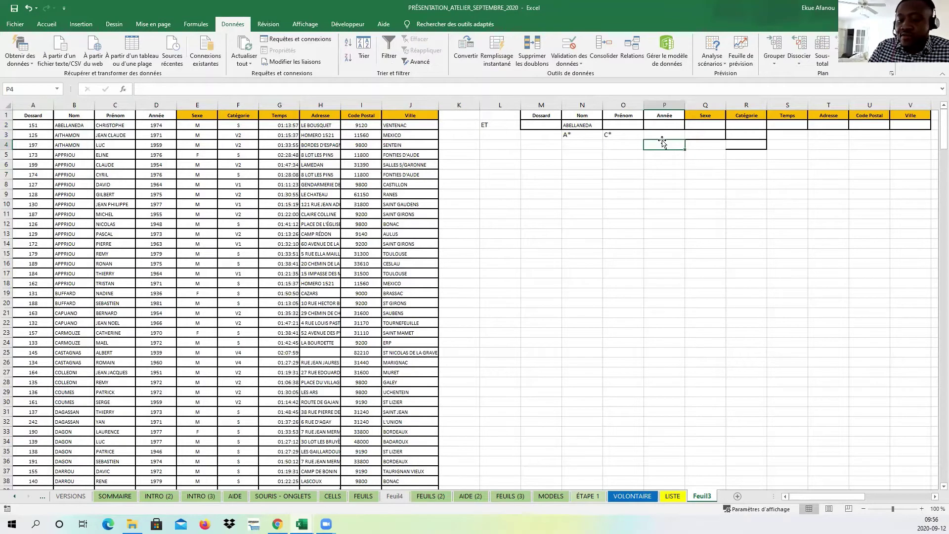
{"action": "type", "text": "1974"}
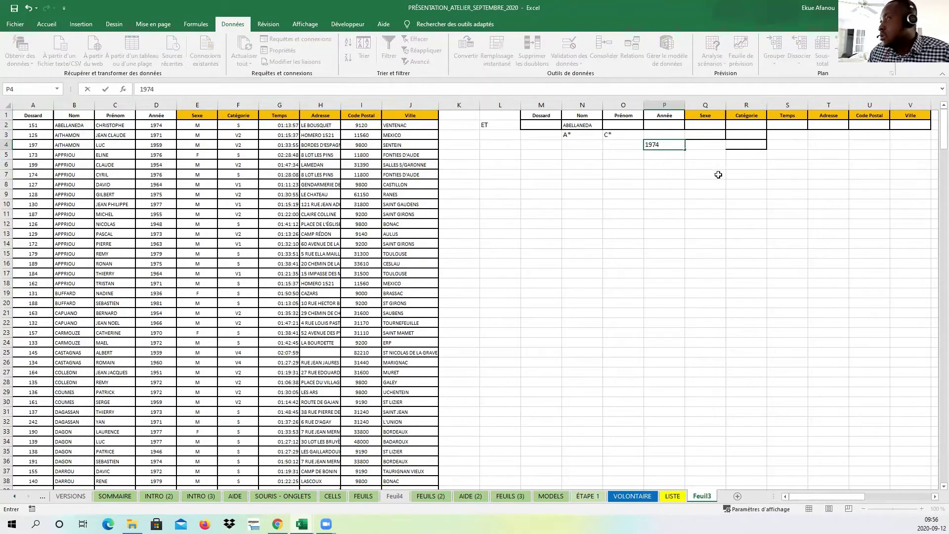
{"action": "left_click", "coordinate": [706, 193]}
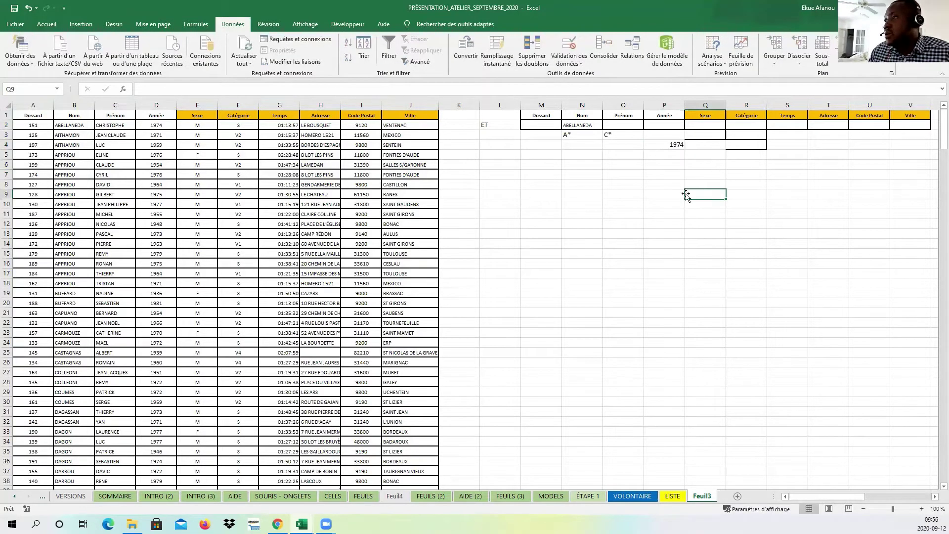
{"action": "left_click_drag", "start_coordinate": [33, 105], "coordinate": [431, 105]}
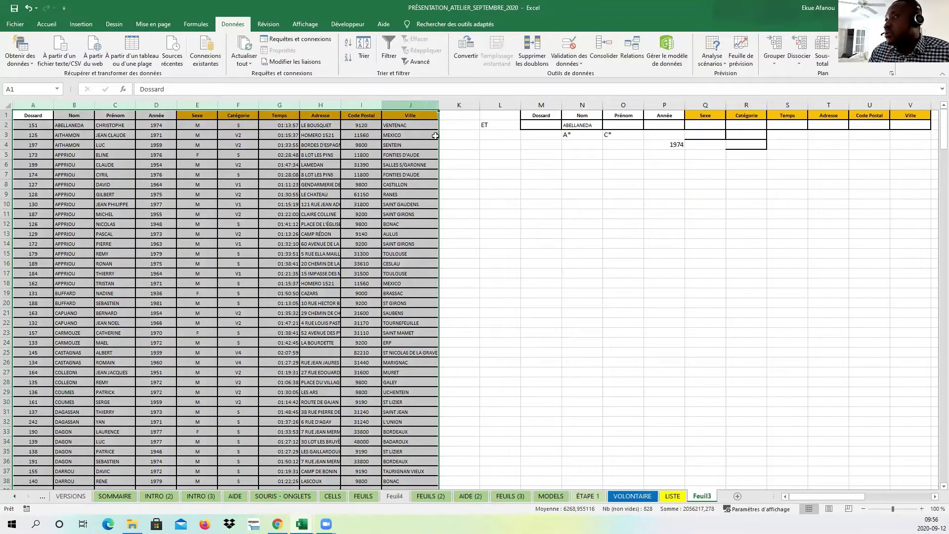
{"action": "double_click", "coordinate": [665, 144]}
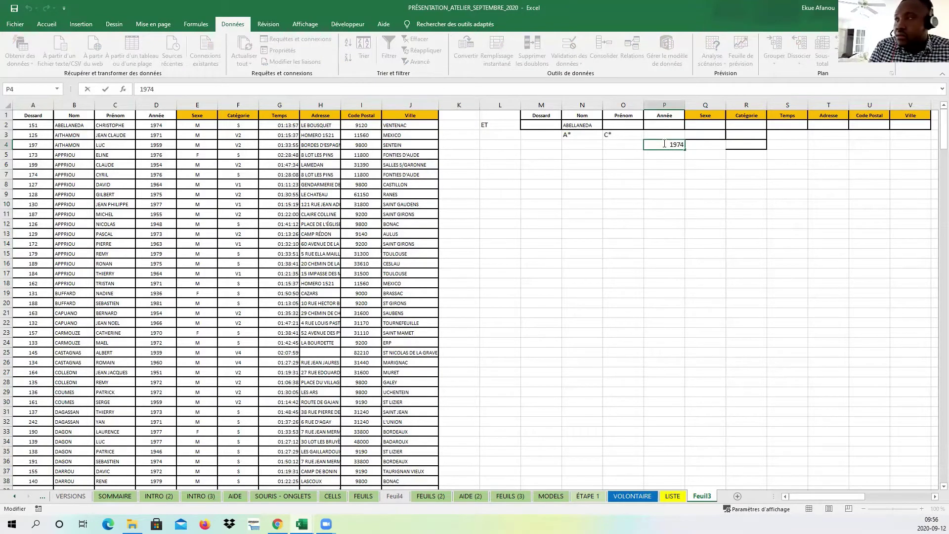
{"action": "type", "text": "'"}
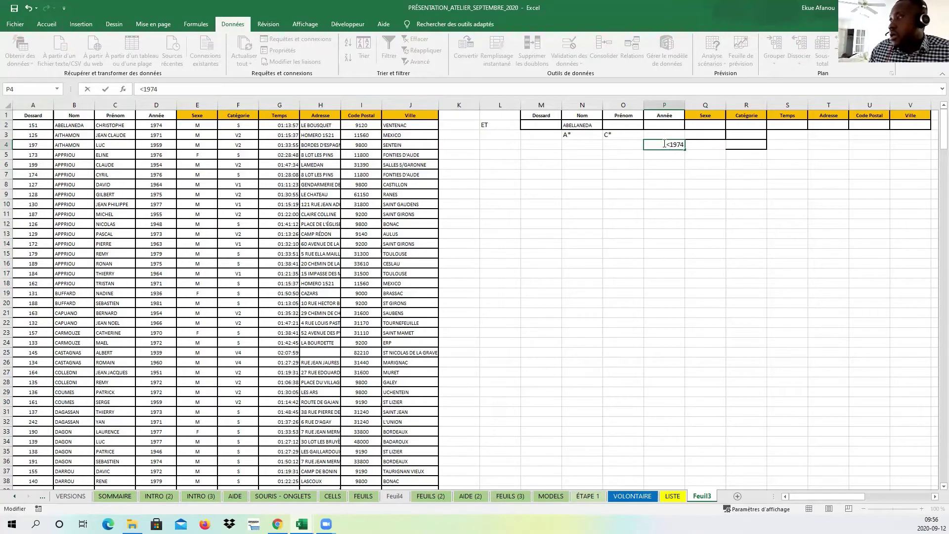
{"action": "left_click", "coordinate": [746, 285]}
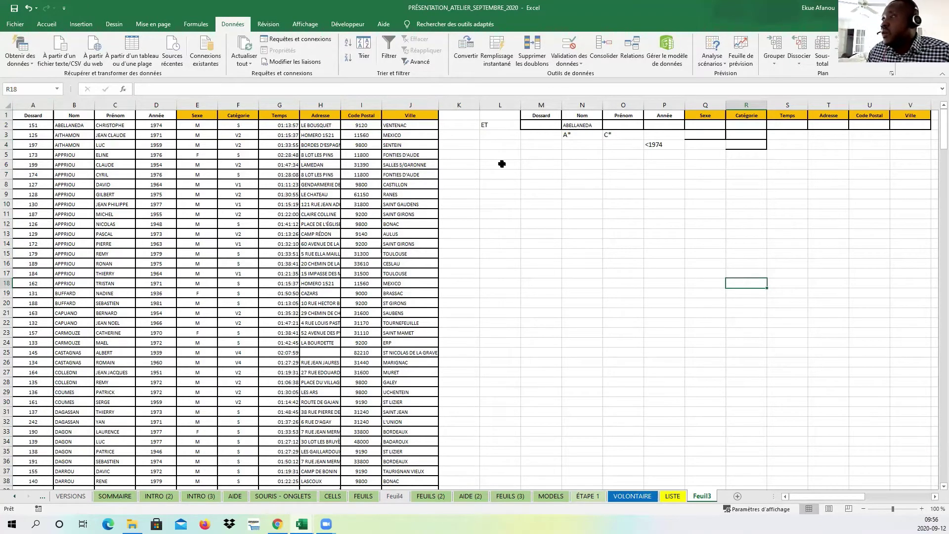
- Run the advanced filter on columns A to J with criteria range $M$1:$V$4, and check the Année values of the filtered rows
{"action": "left_click_drag", "start_coordinate": [34, 105], "coordinate": [404, 109]}
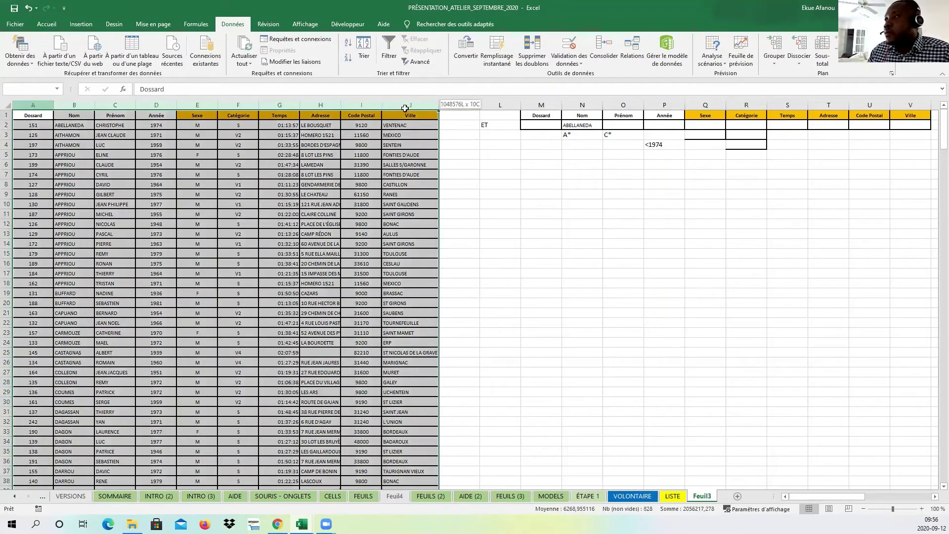
{"action": "left_click", "coordinate": [418, 61]}
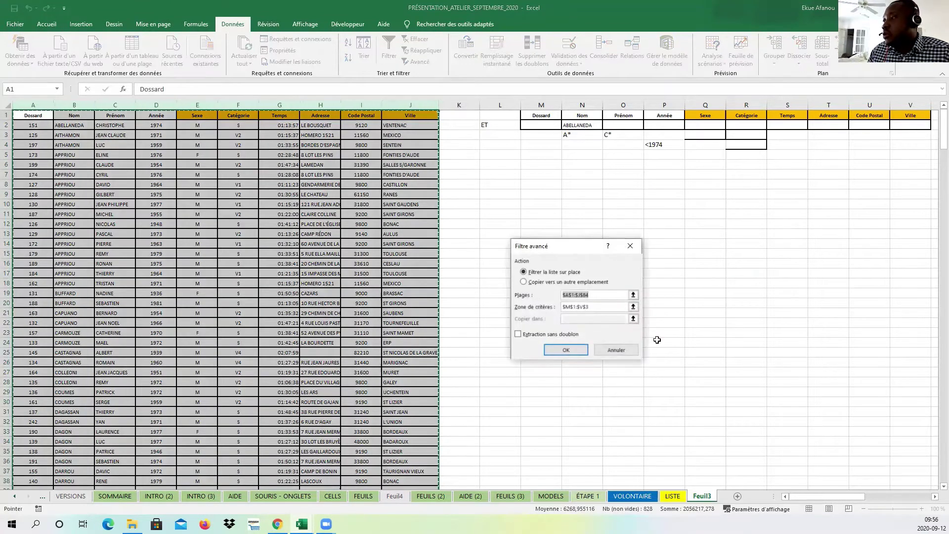
{"action": "left_click", "coordinate": [633, 306]}
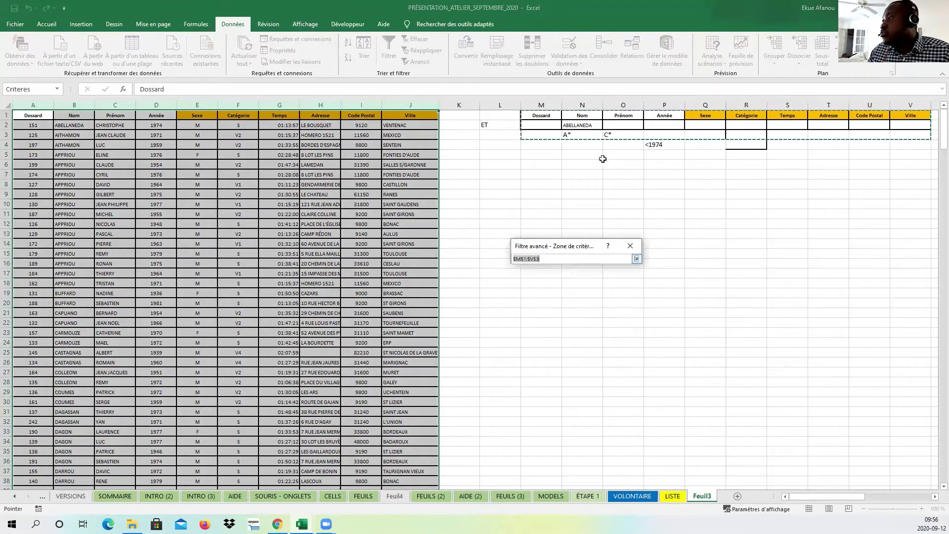
{"action": "left_click_drag", "start_coordinate": [541, 115], "coordinate": [910, 145]}
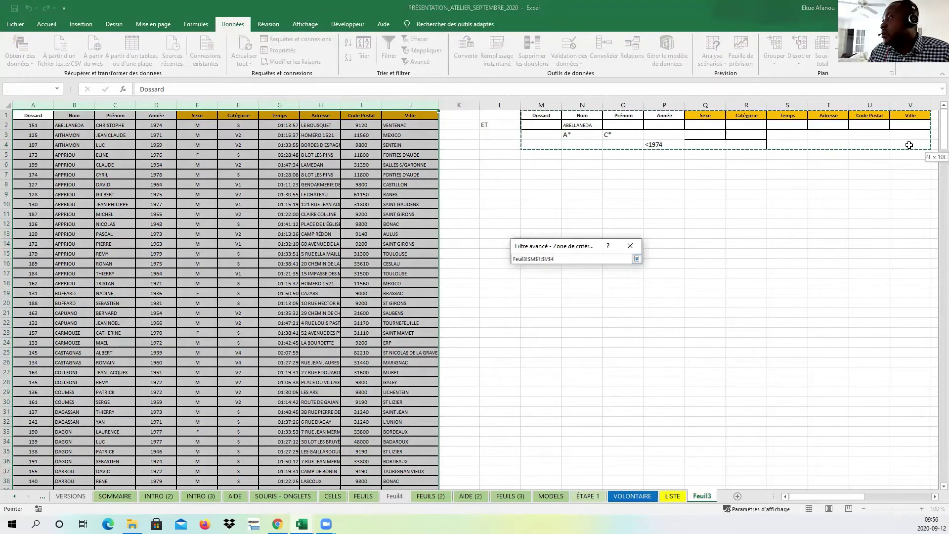
{"action": "left_click", "coordinate": [636, 258]}
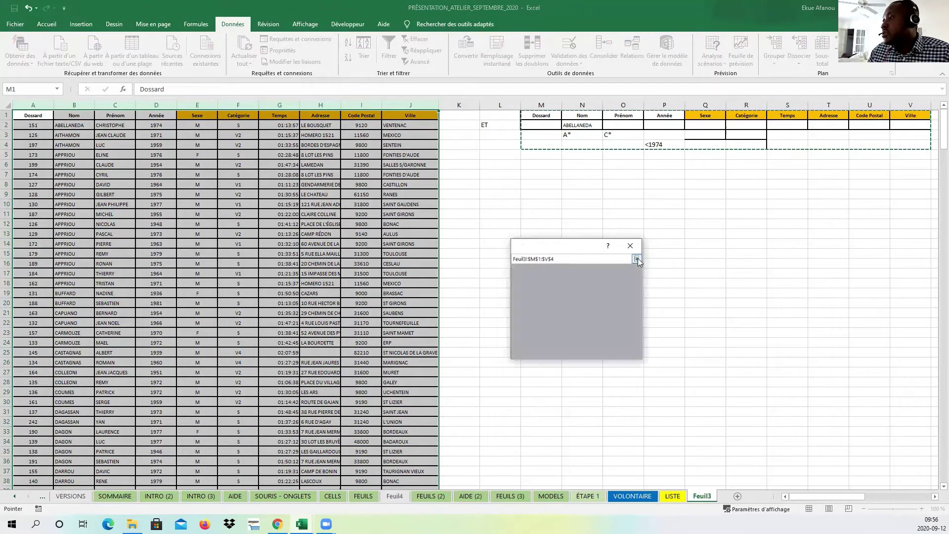
{"action": "left_click", "coordinate": [566, 347]}
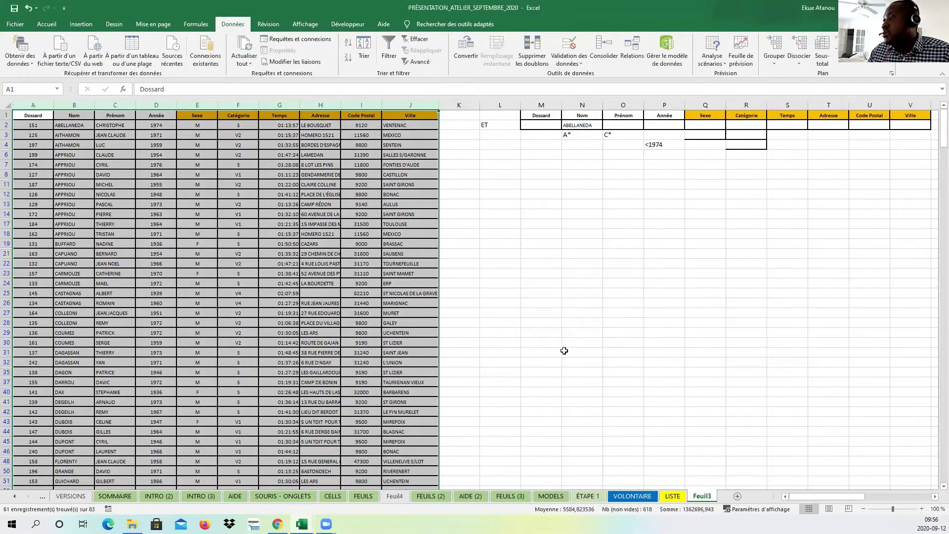
{"action": "left_click", "coordinate": [525, 276]}
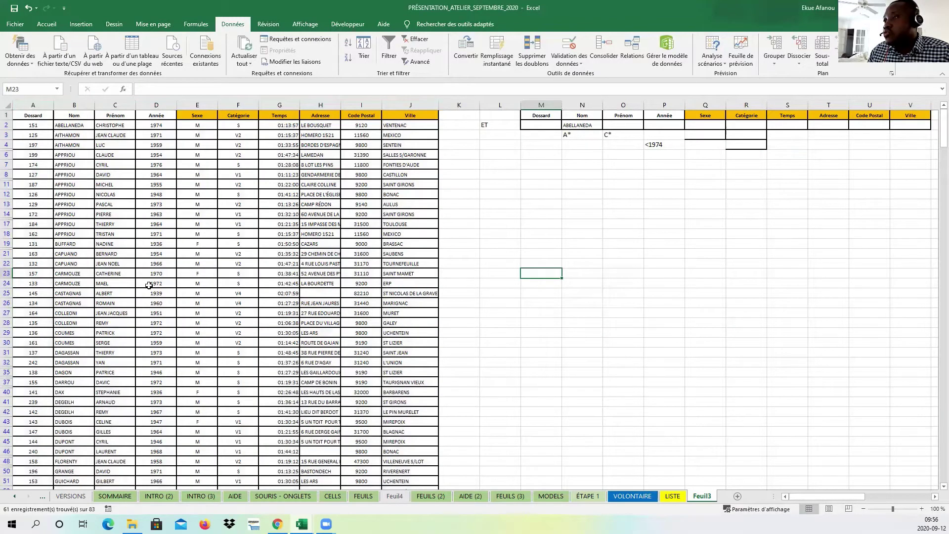
{"action": "scroll", "coordinate": [169, 377], "scroll_direction": "down", "scroll_amount": 3}
{"action": "scroll", "coordinate": [163, 413], "scroll_direction": "down", "scroll_amount": 6}
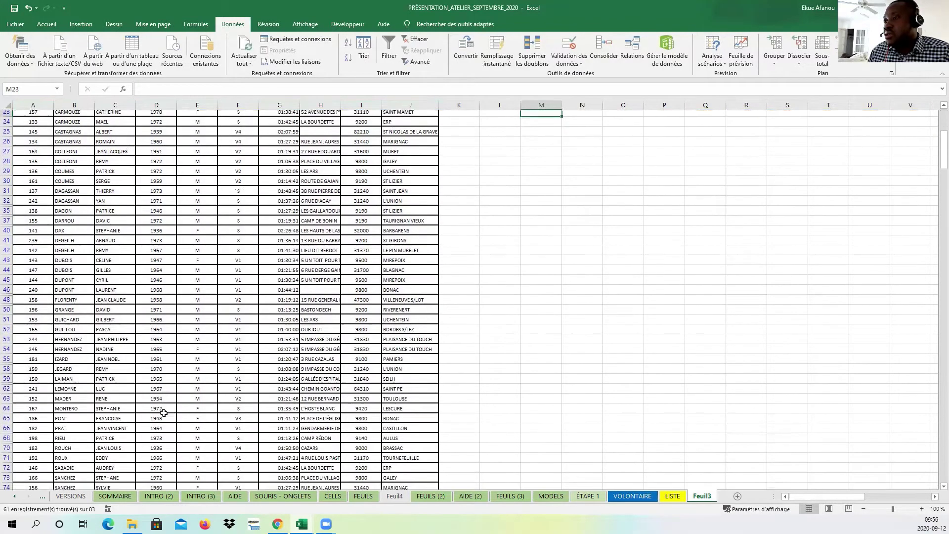
{"action": "scroll", "coordinate": [162, 411], "scroll_direction": "up", "scroll_amount": 9}
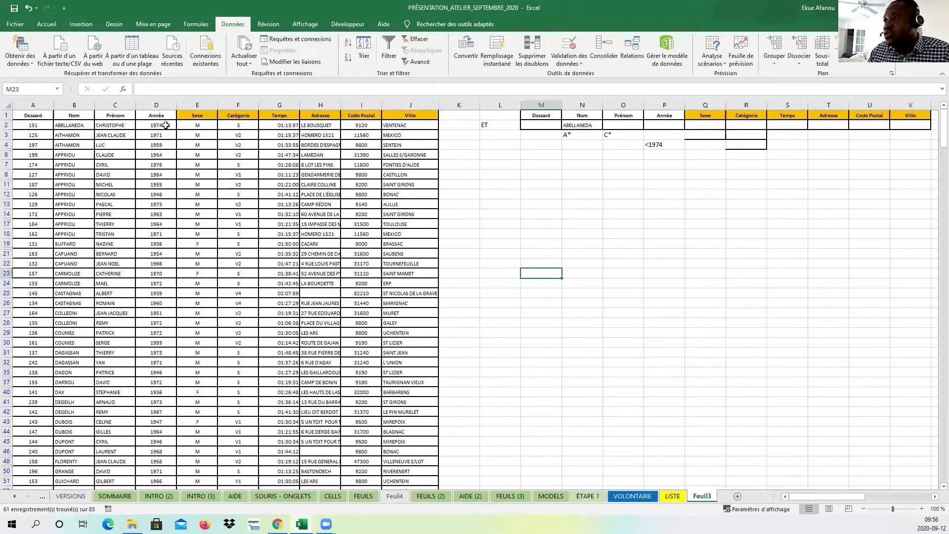
- Change the Année criterion in P4 to exactly 1974 and clear the advanced filter from the results table
{"action": "left_click", "coordinate": [669, 145]}
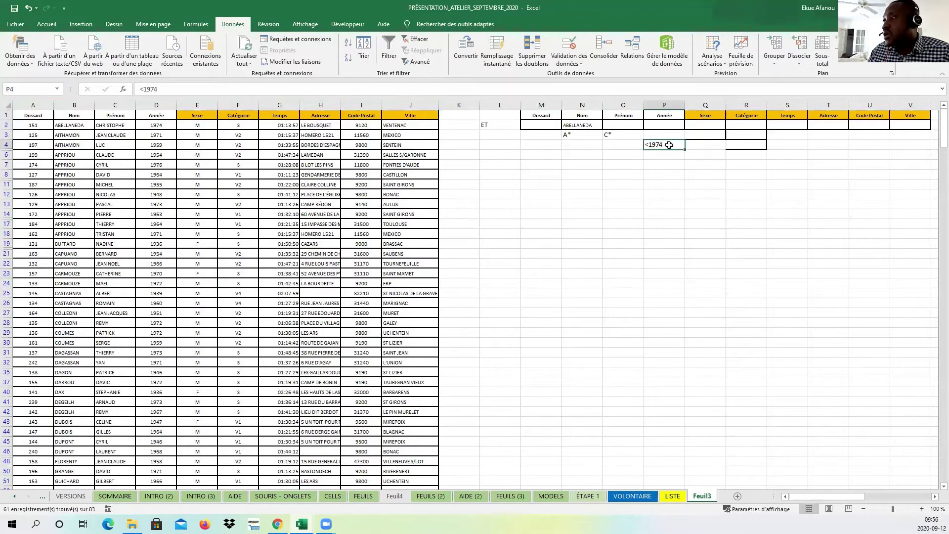
{"action": "double_click", "coordinate": [652, 145]}
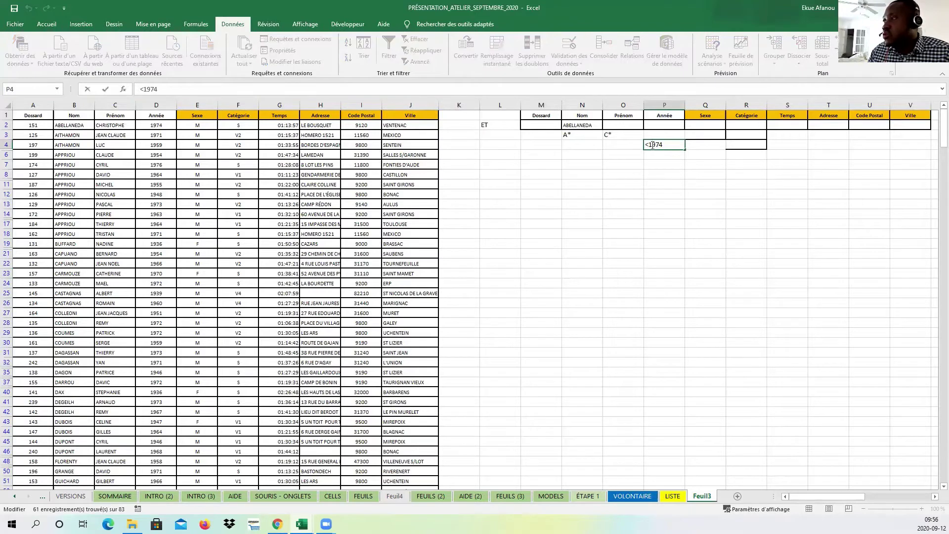
{"action": "key", "text": "BackSpace"}
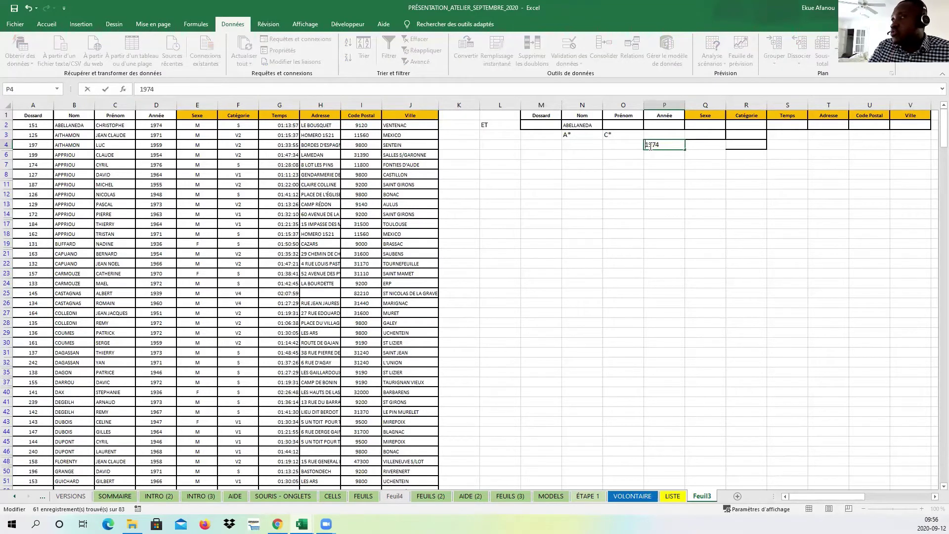
{"action": "key", "text": "Return"}
{"action": "left_click", "coordinate": [629, 185]}
{"action": "left_click", "coordinate": [632, 205]}
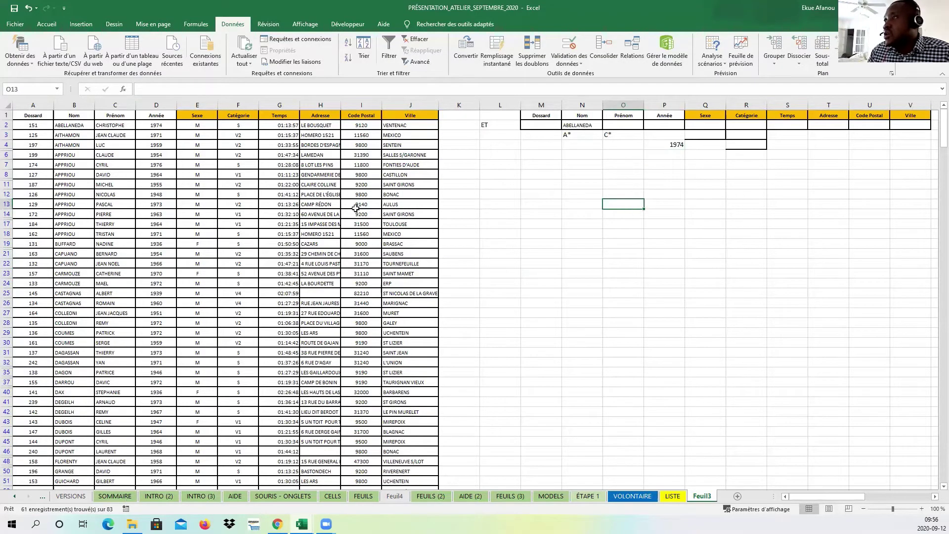
{"action": "left_click", "coordinate": [421, 41]}
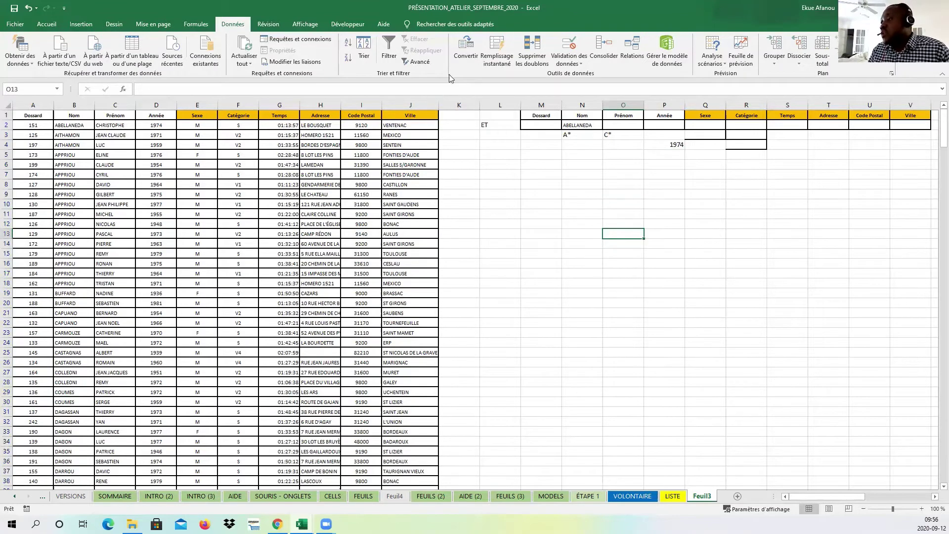
{"action": "left_click", "coordinate": [567, 271]}
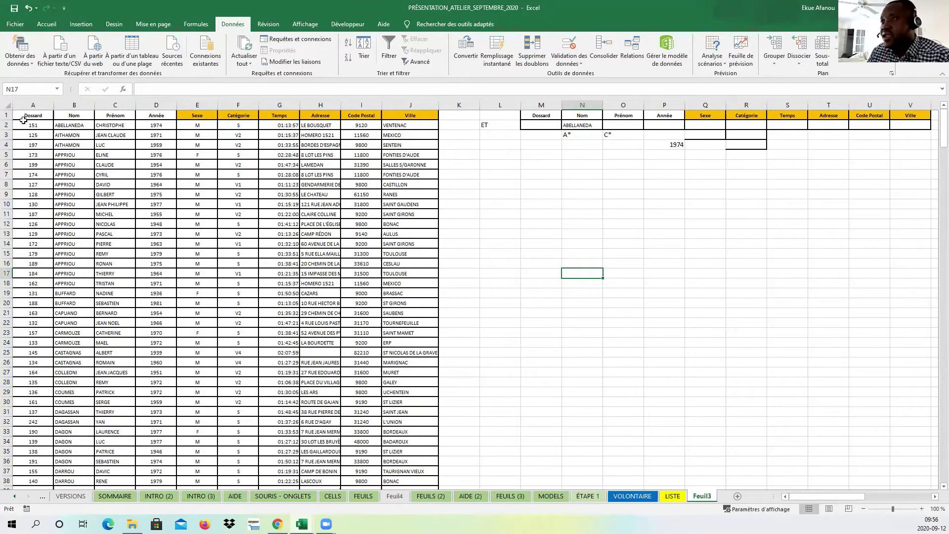
- Turn on filtering for header row 1, examine the Nom column's "commence par" custom filter without applying it, and compare it with criteria area M1:V4
{"action": "left_click", "coordinate": [7, 115]}
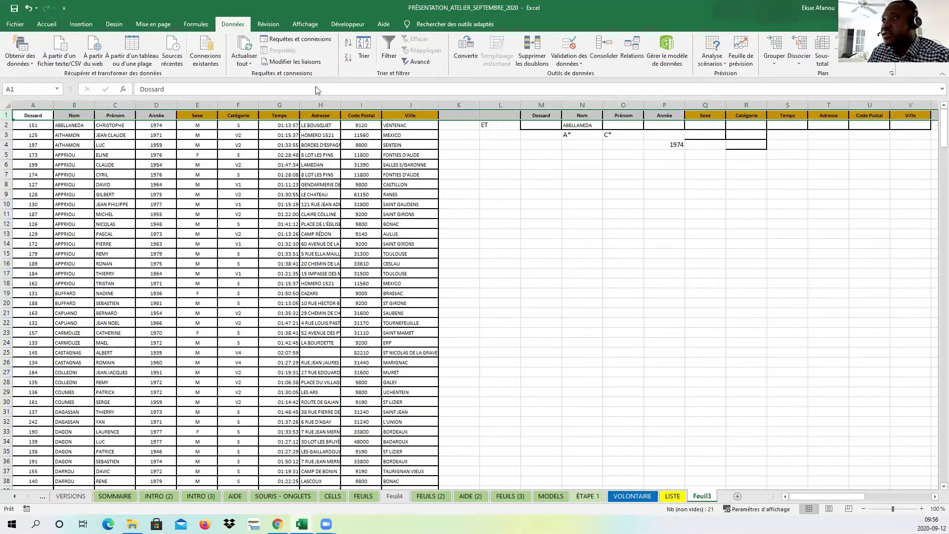
{"action": "left_click", "coordinate": [390, 58]}
{"action": "left_click", "coordinate": [500, 214]}
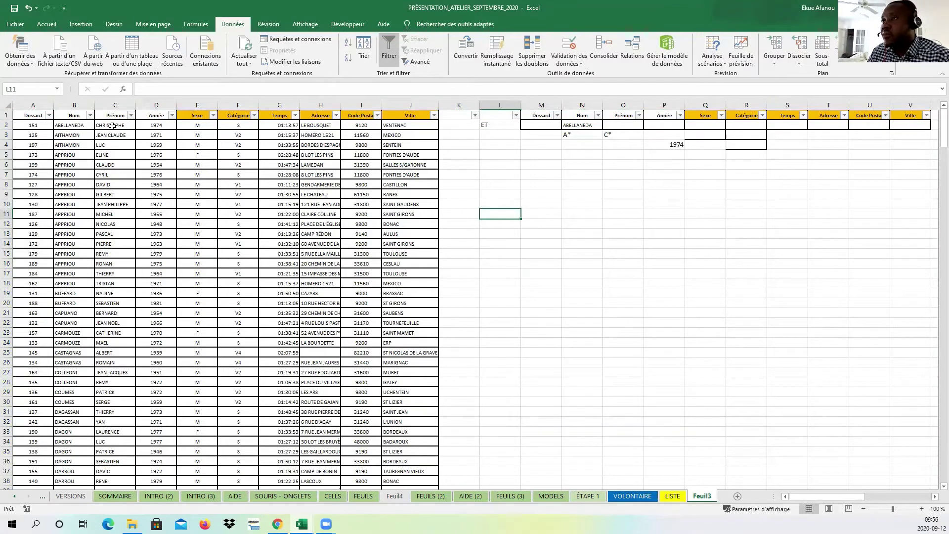
{"action": "left_click", "coordinate": [90, 116]}
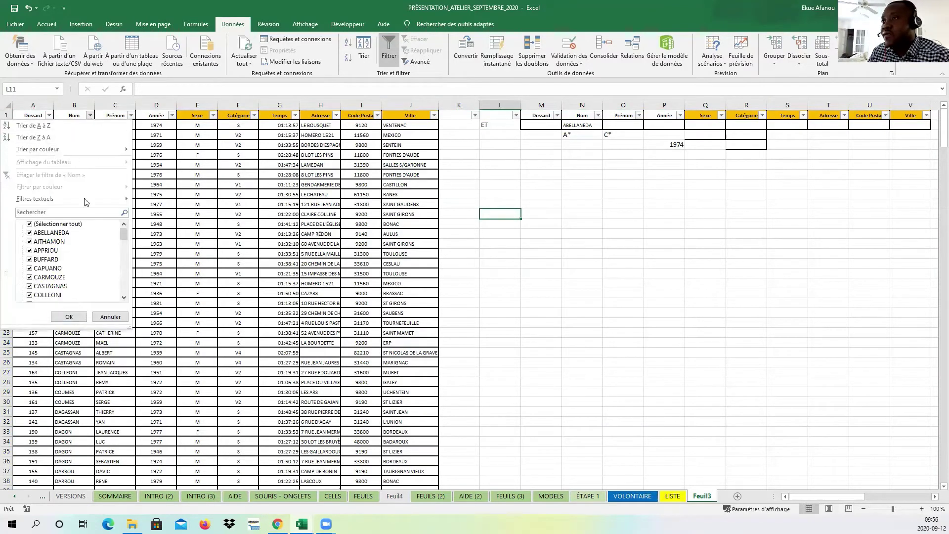
{"action": "mouse_move", "coordinate": [85, 204]}
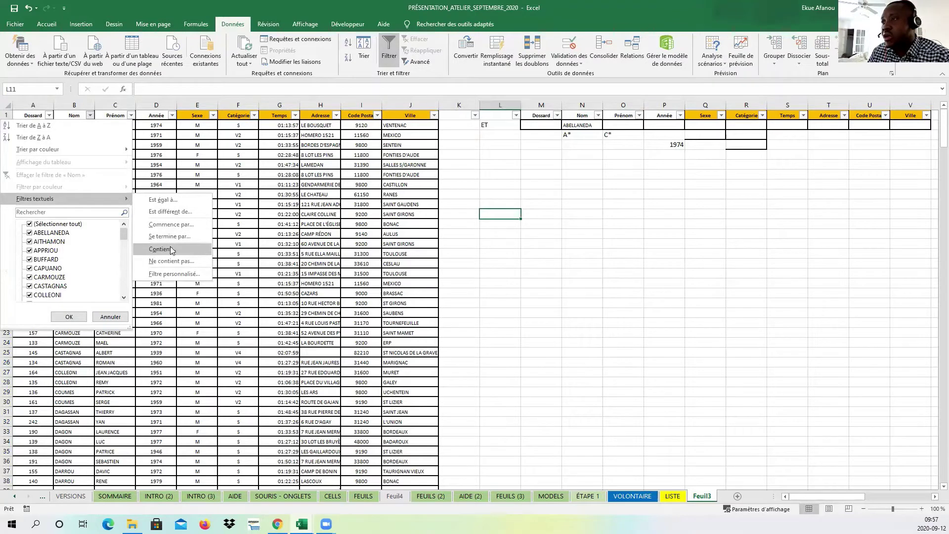
{"action": "left_click", "coordinate": [184, 230]}
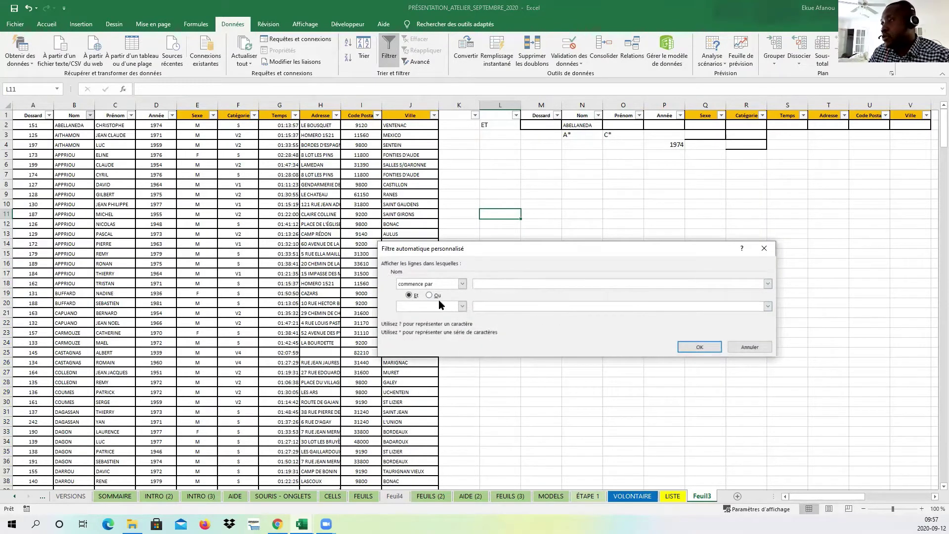
{"action": "left_click", "coordinate": [774, 251]}
{"action": "left_click_drag", "start_coordinate": [540, 114], "coordinate": [906, 143]}
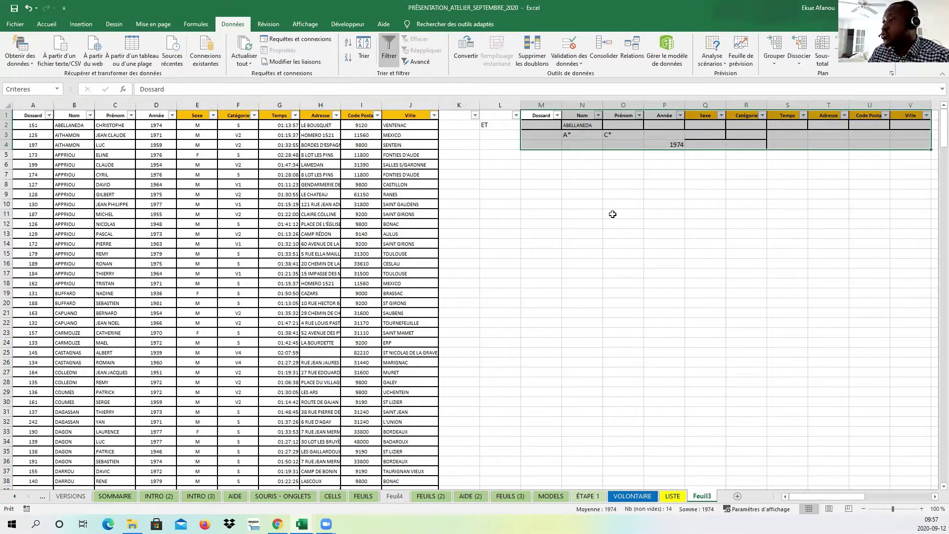
{"action": "left_click", "coordinate": [612, 214]}
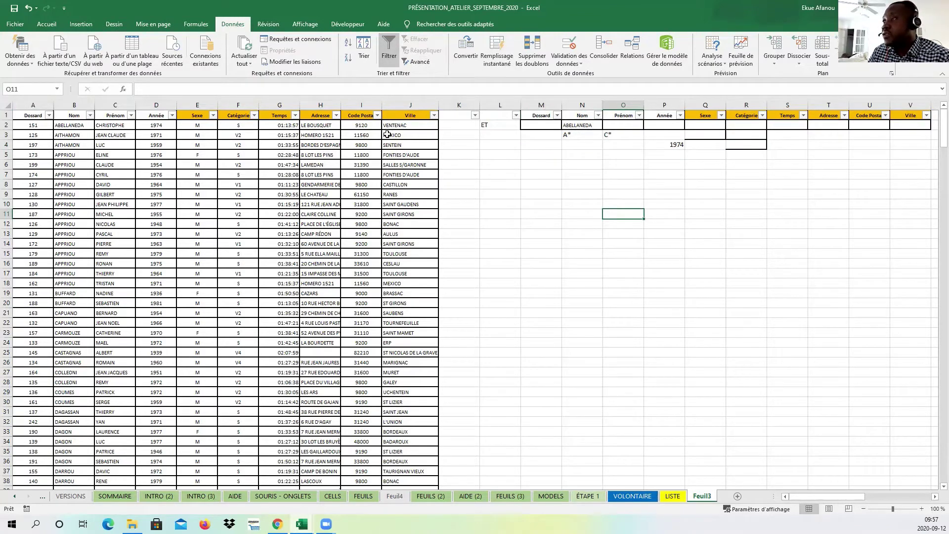
{"action": "left_click", "coordinate": [515, 213]}
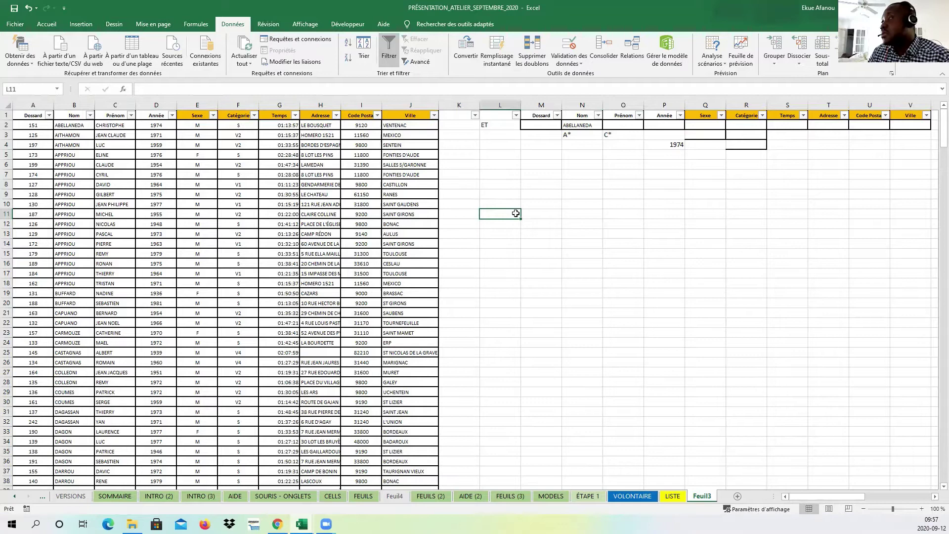
- Try to sort from an empty cell beside the table, and turn off filtering for the header row
{"action": "left_click", "coordinate": [599, 186]}
{"action": "left_click", "coordinate": [365, 60]}
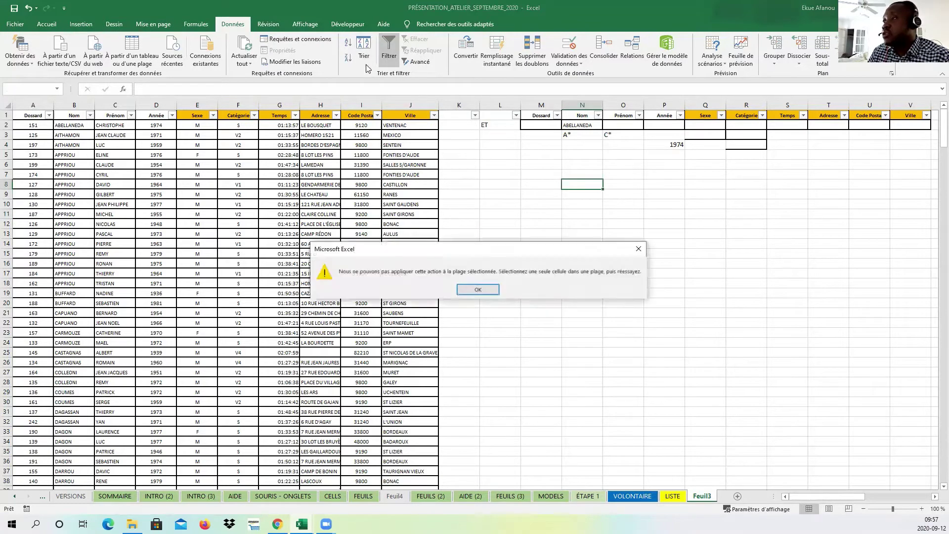
{"action": "left_click", "coordinate": [485, 292]}
{"action": "left_click", "coordinate": [583, 216]}
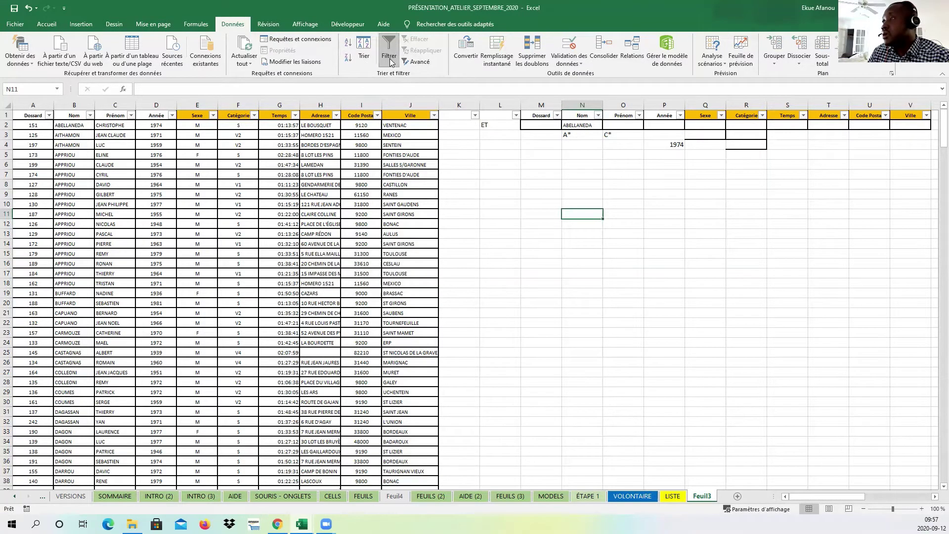
{"action": "left_click", "coordinate": [389, 50]}
{"action": "left_click", "coordinate": [459, 184]}
- Sort columns A to J by the Dossard cell values, from smallest to largest
{"action": "left_click_drag", "start_coordinate": [417, 105], "coordinate": [33, 105]}
{"action": "left_click", "coordinate": [365, 55]}
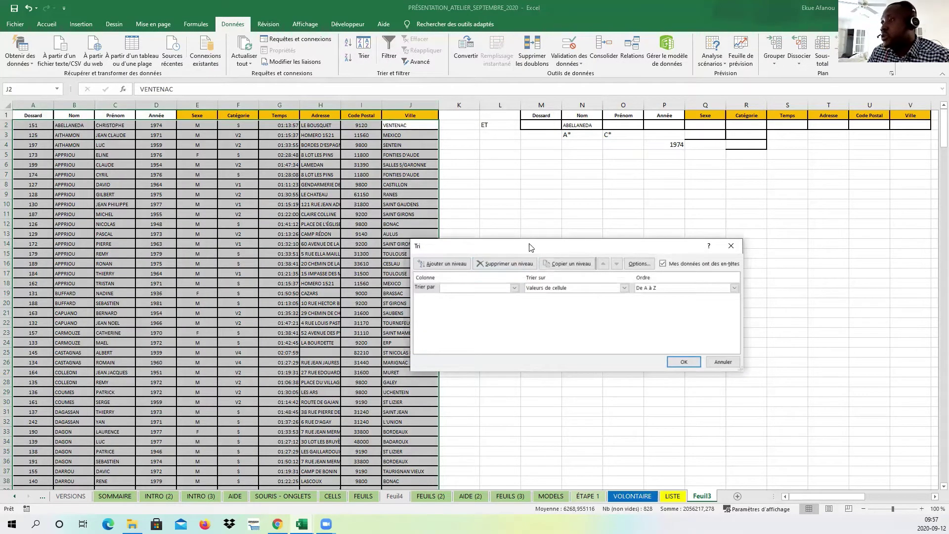
{"action": "left_click_drag", "start_coordinate": [530, 247], "coordinate": [489, 157]}
{"action": "left_click", "coordinate": [473, 198]}
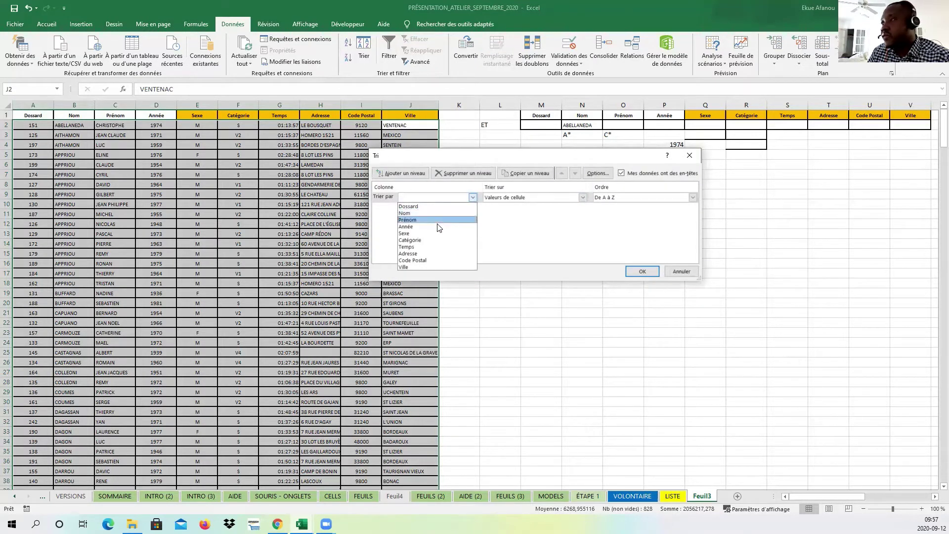
{"action": "left_click", "coordinate": [443, 206]}
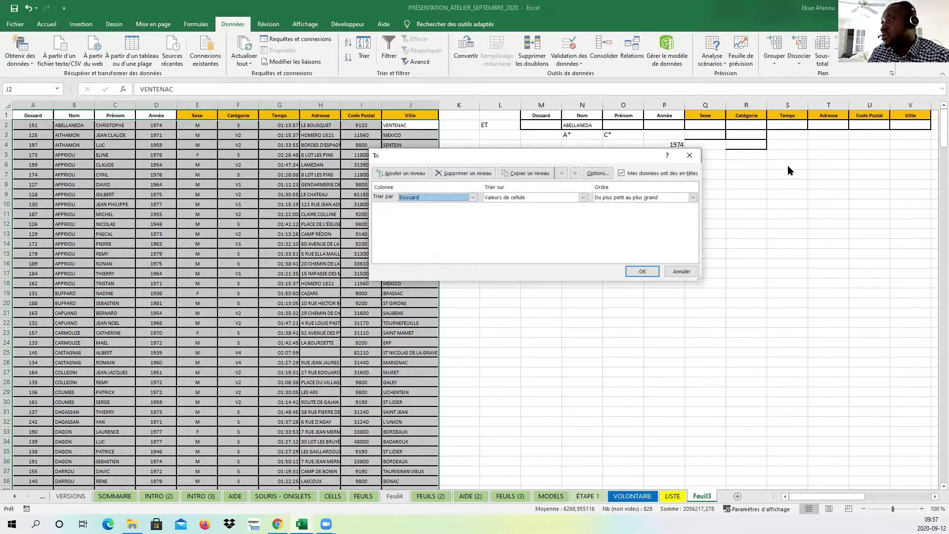
{"action": "left_click", "coordinate": [689, 156]}
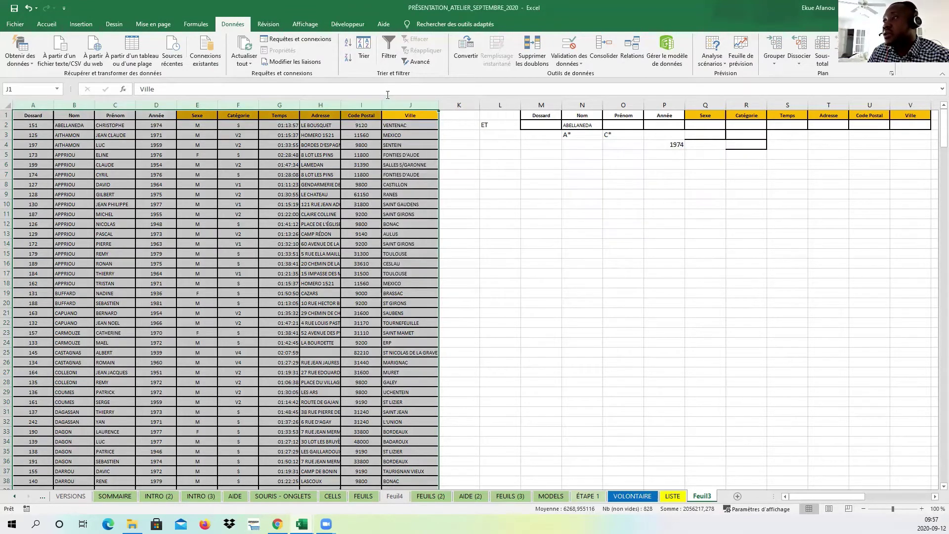
{"action": "left_click", "coordinate": [363, 49]}
{"action": "left_click", "coordinate": [472, 197]}
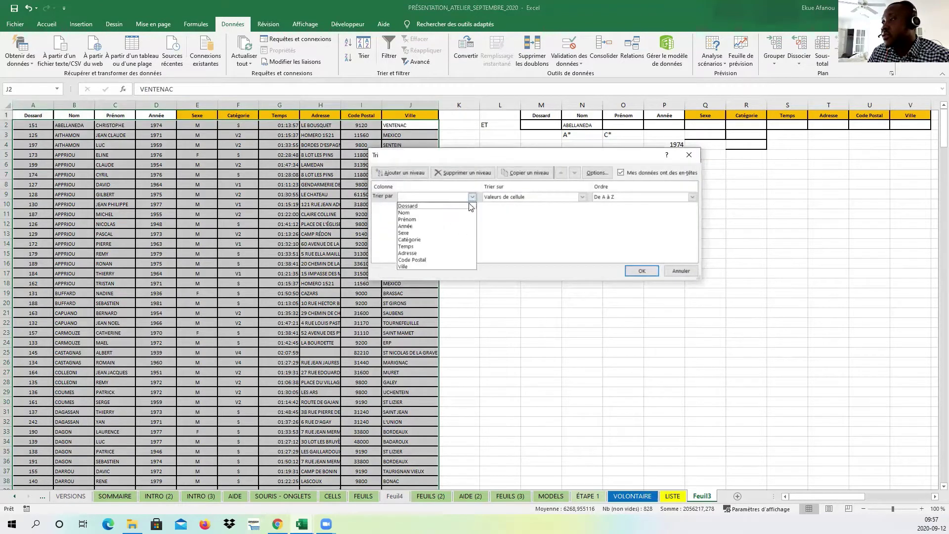
{"action": "left_click", "coordinate": [431, 206]}
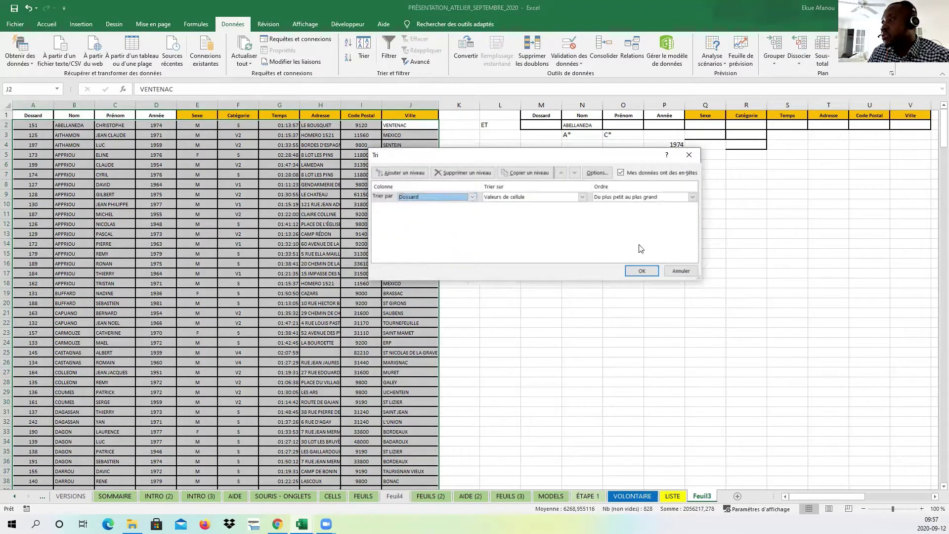
{"action": "left_click", "coordinate": [643, 271]}
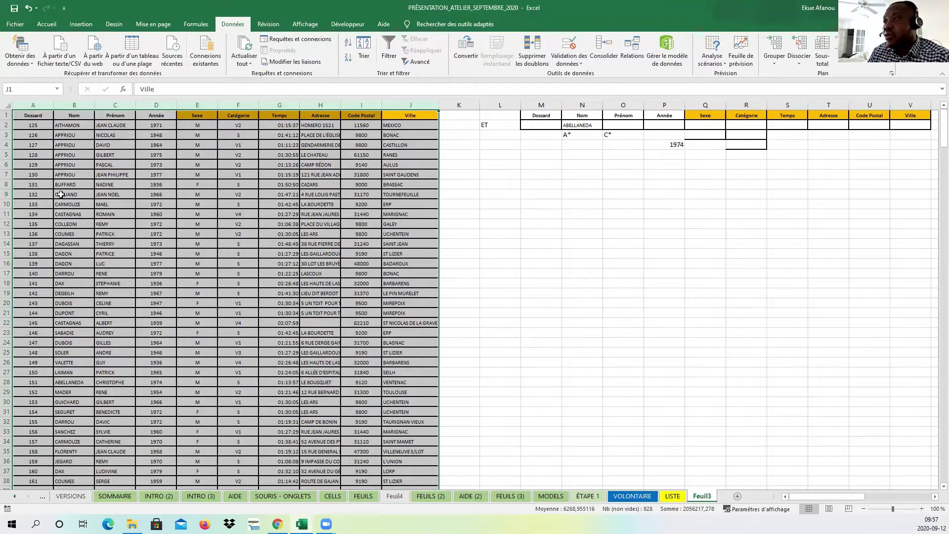
- Sort columns A to J by Dossard from smallest to largest with Nom from A to Z as second level, and check both columns' order
{"action": "left_click", "coordinate": [364, 54]}
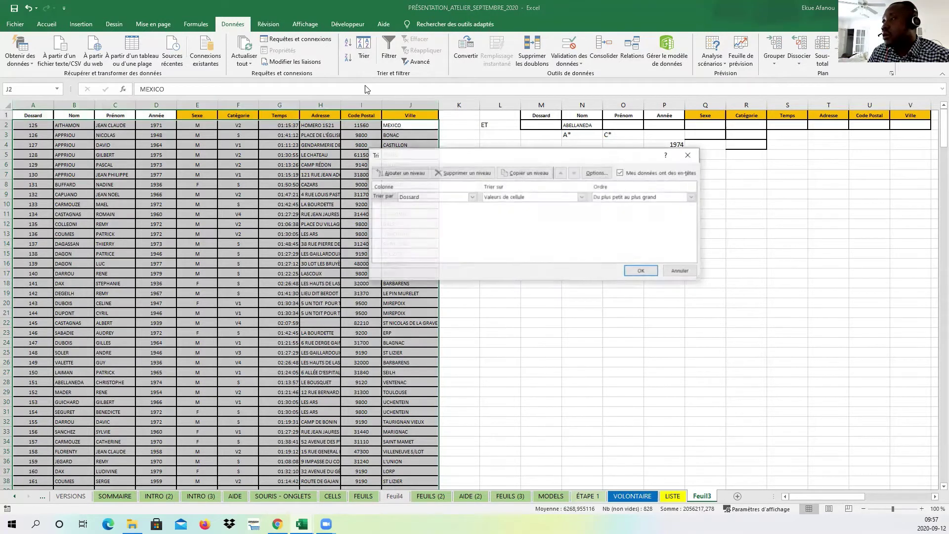
{"action": "left_click", "coordinate": [415, 175]}
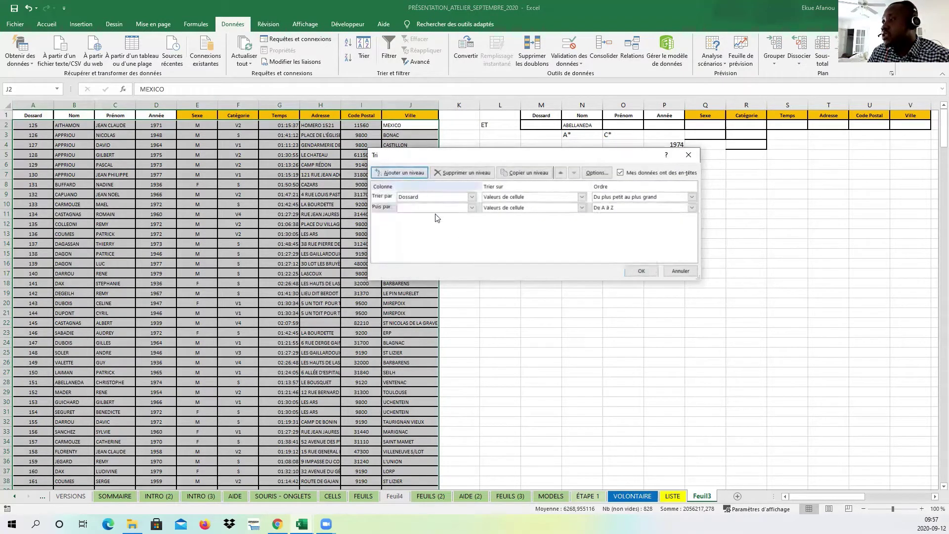
{"action": "left_click", "coordinate": [470, 208]}
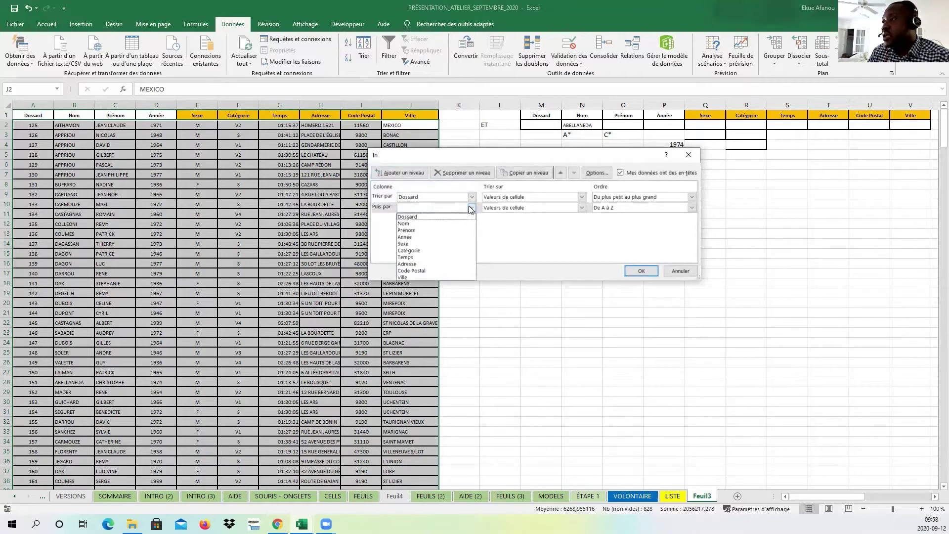
{"action": "left_click", "coordinate": [450, 228]}
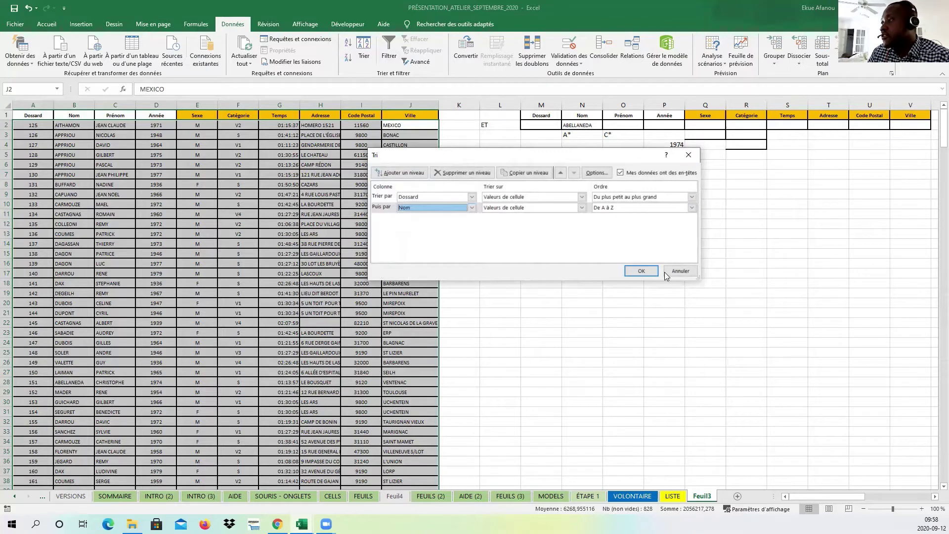
{"action": "left_click", "coordinate": [641, 271]}
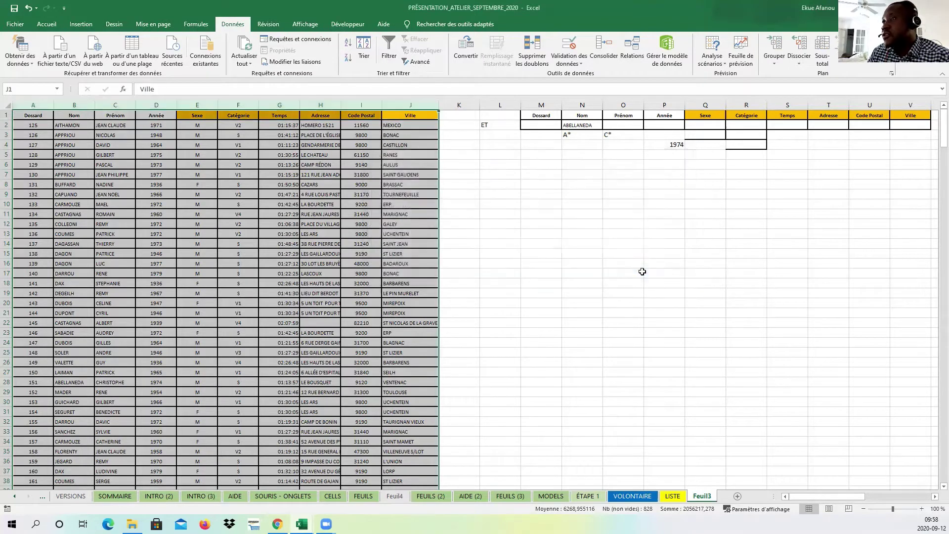
{"action": "left_click", "coordinate": [174, 271]}
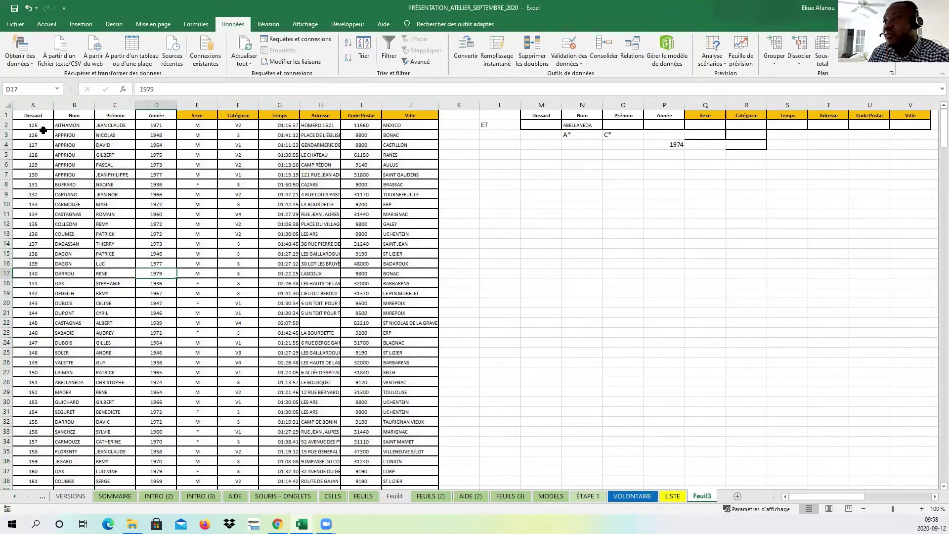
{"action": "left_click_drag", "start_coordinate": [42, 126], "coordinate": [43, 278]}
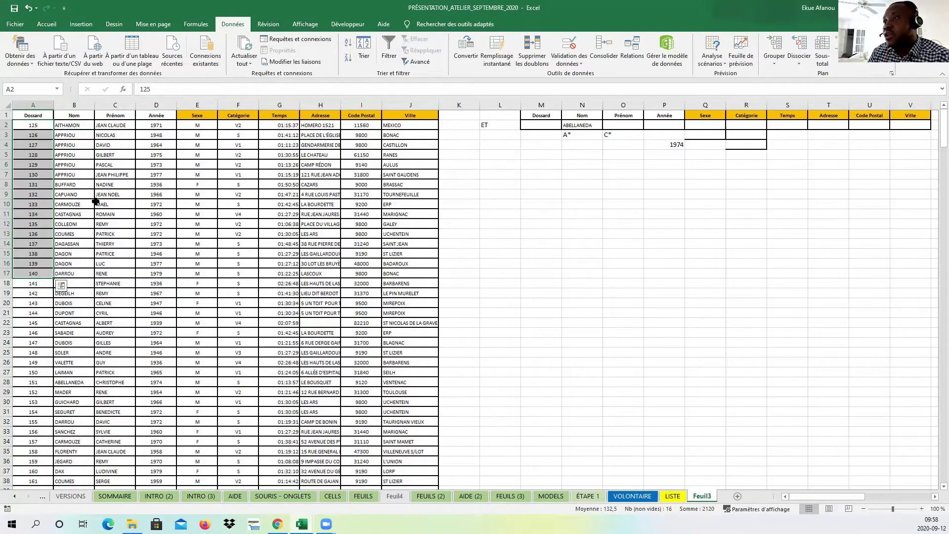
{"action": "left_click_drag", "start_coordinate": [74, 126], "coordinate": [74, 205]}
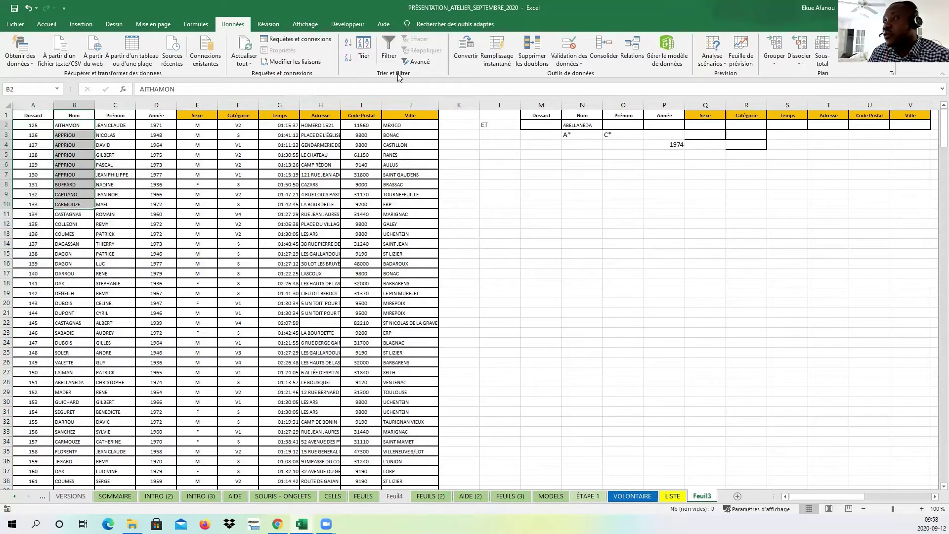
- Move Nom above Dossard in the sort levels and re-sort columns A to J by Nom A to Z, with Dossard smallest to largest second
{"action": "left_click", "coordinate": [361, 63]}
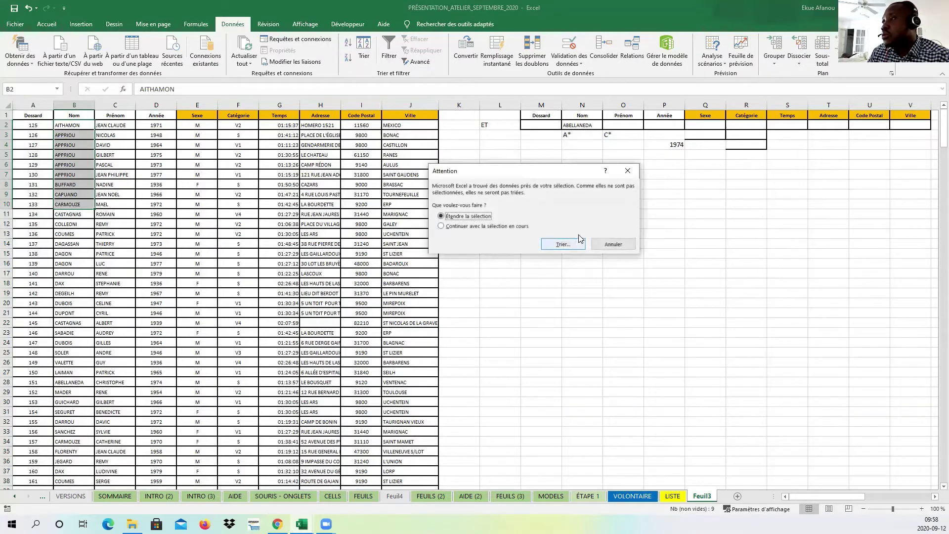
{"action": "left_click", "coordinate": [613, 244]}
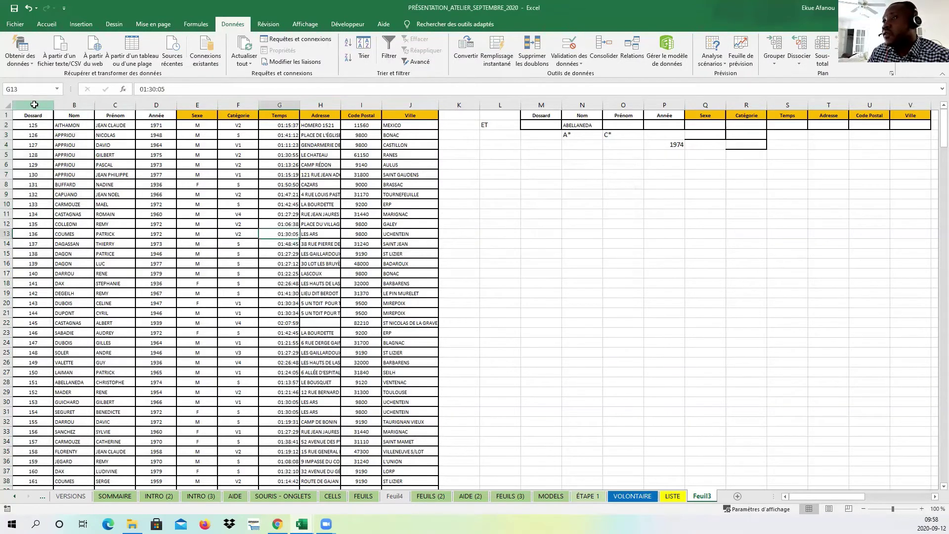
{"action": "left_click_drag", "start_coordinate": [34, 105], "coordinate": [410, 108]}
{"action": "left_click", "coordinate": [366, 57]}
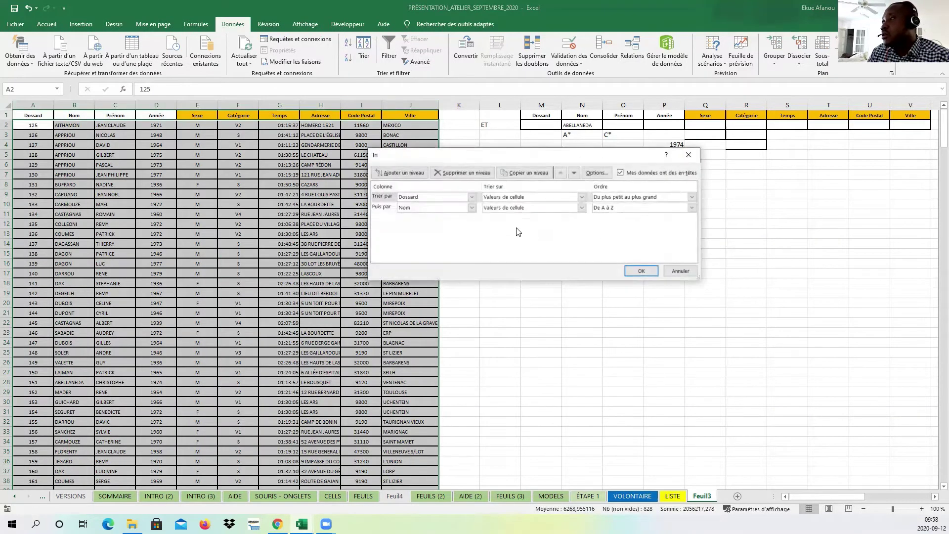
{"action": "left_click", "coordinate": [387, 212]}
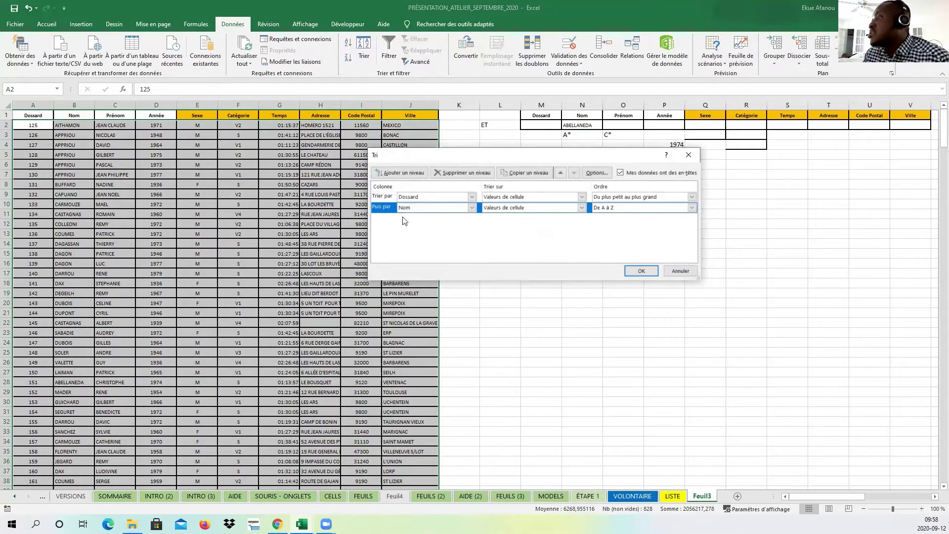
{"action": "left_click", "coordinate": [561, 172]}
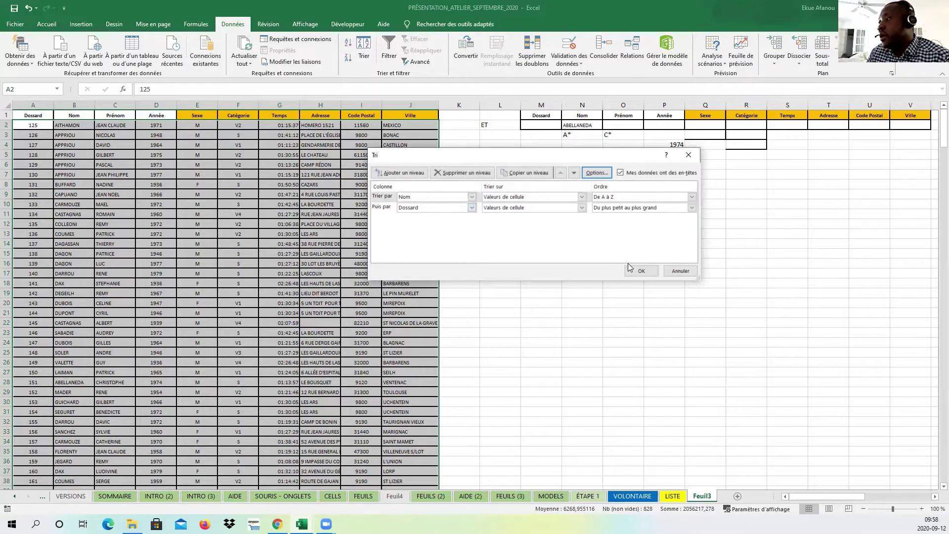
{"action": "left_click", "coordinate": [637, 271]}
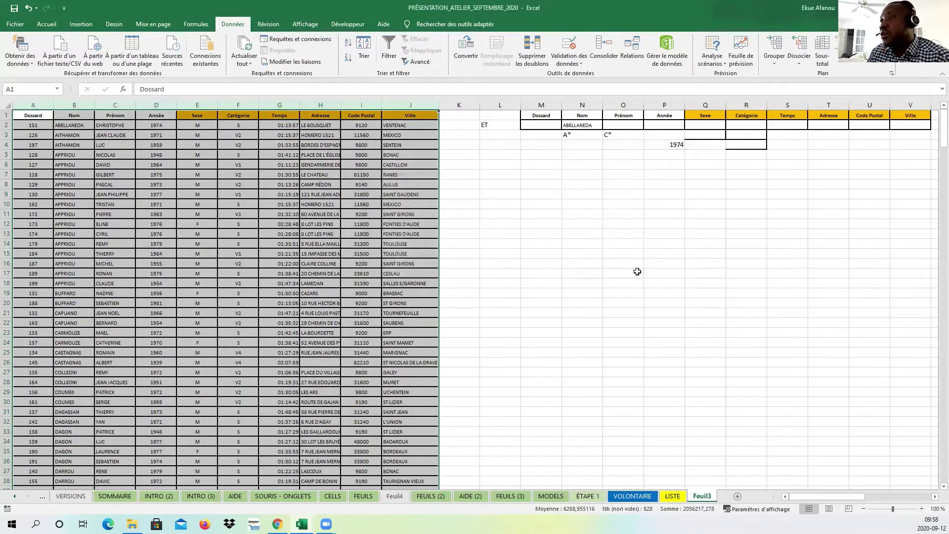
- Examine how rows sharing the same Nom are ordered by Dossard in the sorted results table
{"action": "left_click", "coordinate": [222, 251]}
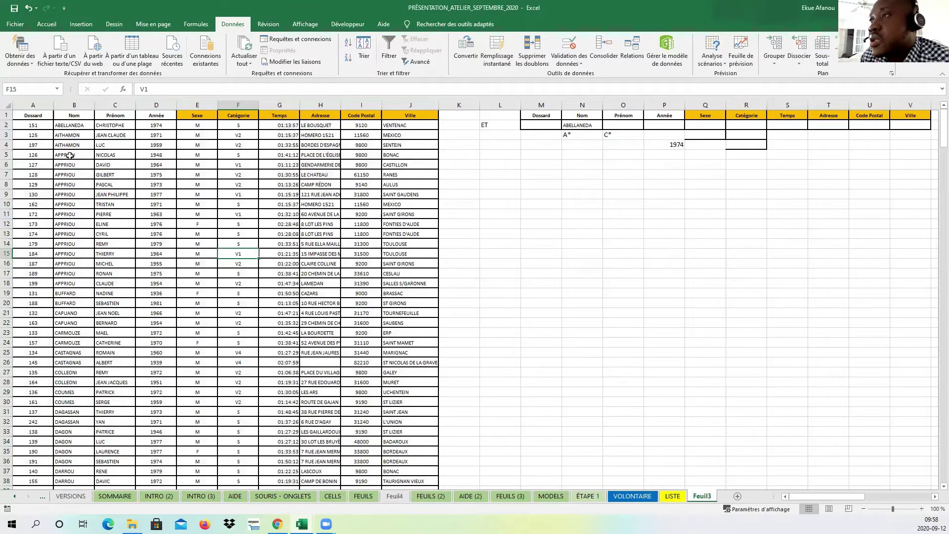
{"action": "left_click_drag", "start_coordinate": [70, 155], "coordinate": [115, 226]}
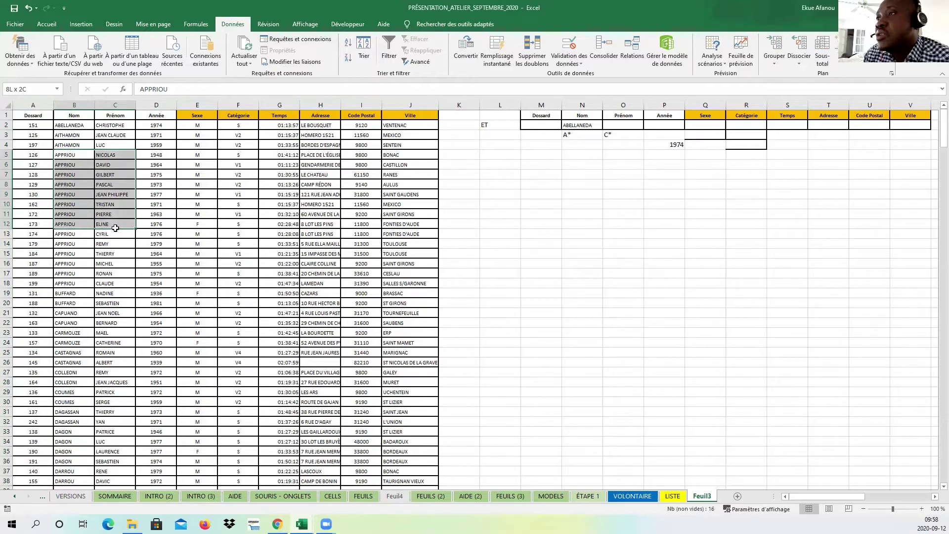
{"action": "left_click_drag", "start_coordinate": [115, 228], "coordinate": [115, 228]}
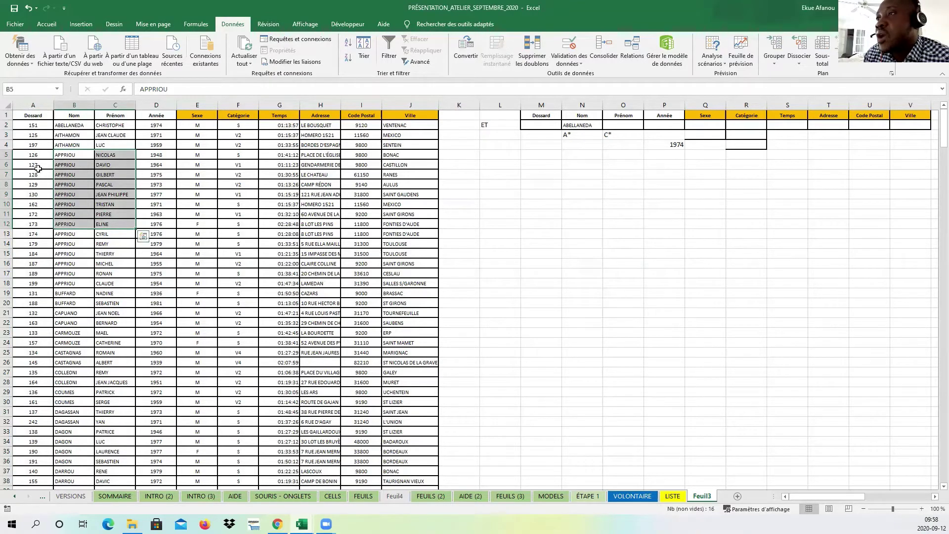
{"action": "left_click_drag", "start_coordinate": [39, 165], "coordinate": [41, 243]}
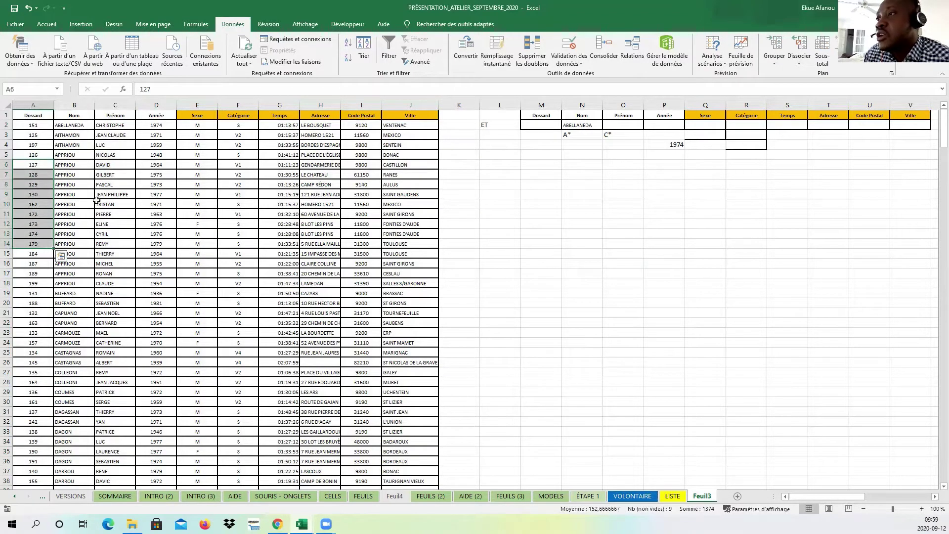
{"action": "left_click_drag", "start_coordinate": [72, 164], "coordinate": [107, 244]}
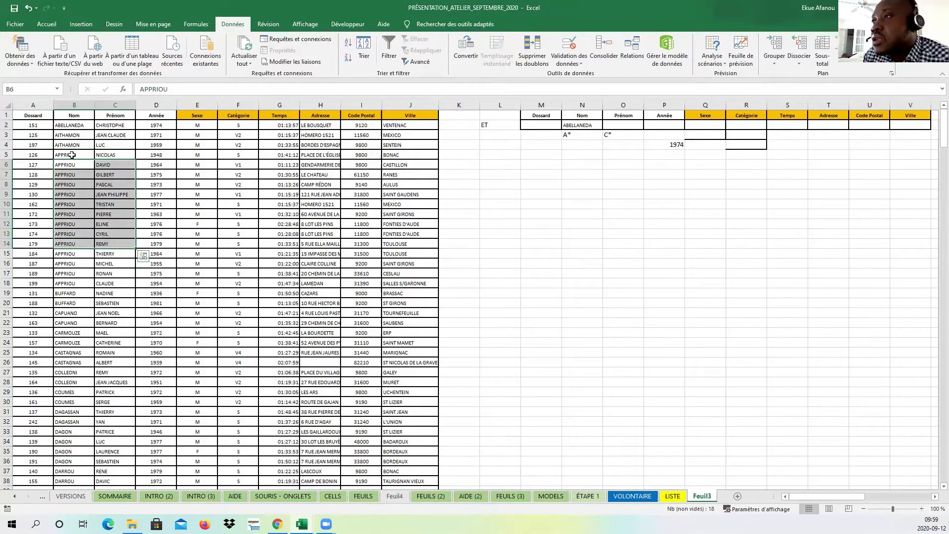
{"action": "left_click_drag", "start_coordinate": [72, 154], "coordinate": [115, 256]}
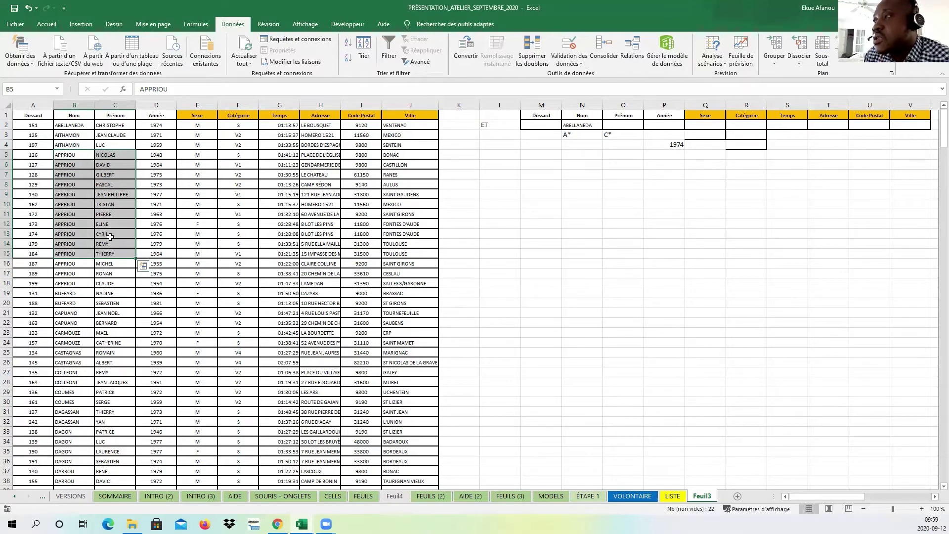
{"action": "left_click", "coordinate": [401, 153]}
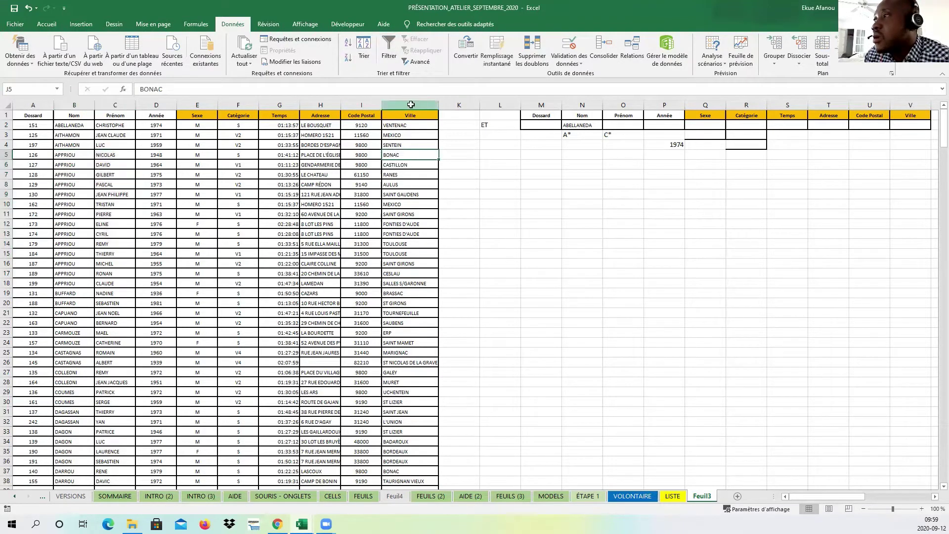
- Review the Nom and Dossard sort levels for columns A to J without applying any change
{"action": "left_click_drag", "start_coordinate": [411, 105], "coordinate": [31, 105]}
{"action": "left_click", "coordinate": [364, 49]}
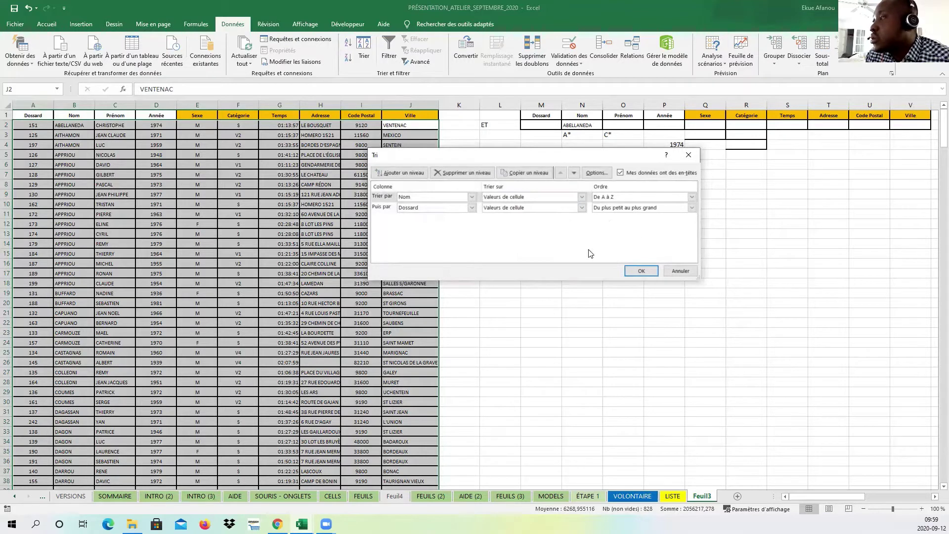
{"action": "left_click", "coordinate": [677, 272]}
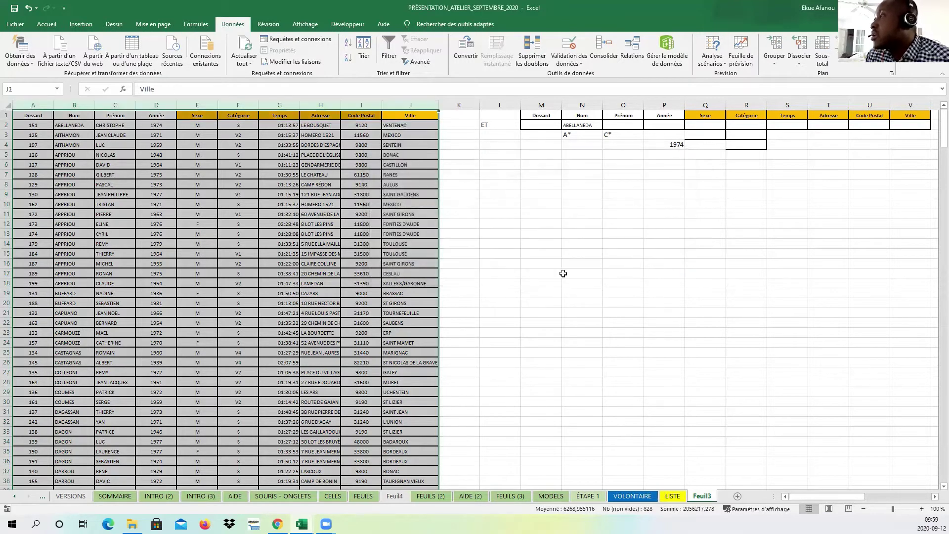
{"action": "left_click", "coordinate": [564, 273]}
{"action": "left_click", "coordinate": [315, 262]}
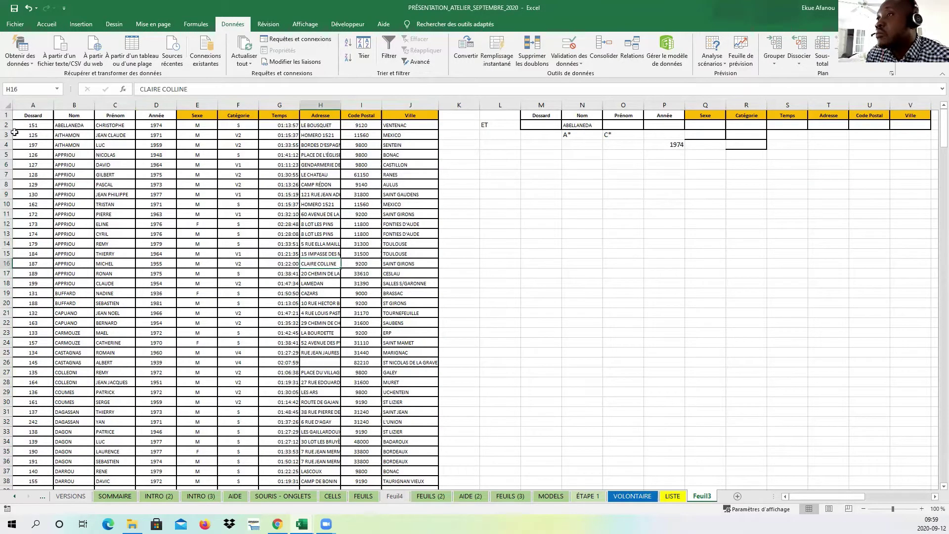
- Turn on filtering for columns A to J and compare the table rows with the criteria area M1:V4
{"action": "left_click_drag", "start_coordinate": [33, 104], "coordinate": [409, 105]}
{"action": "left_click", "coordinate": [390, 52]}
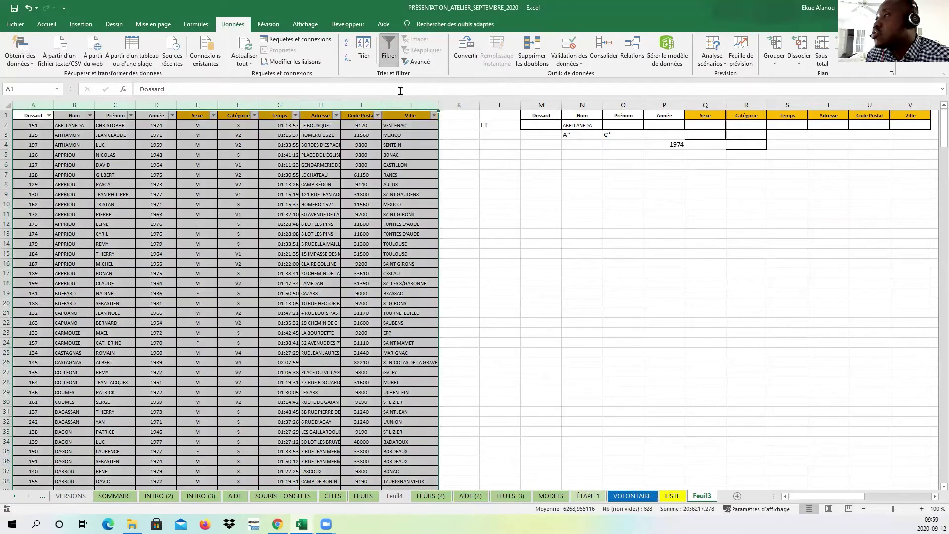
{"action": "left_click", "coordinate": [502, 214]}
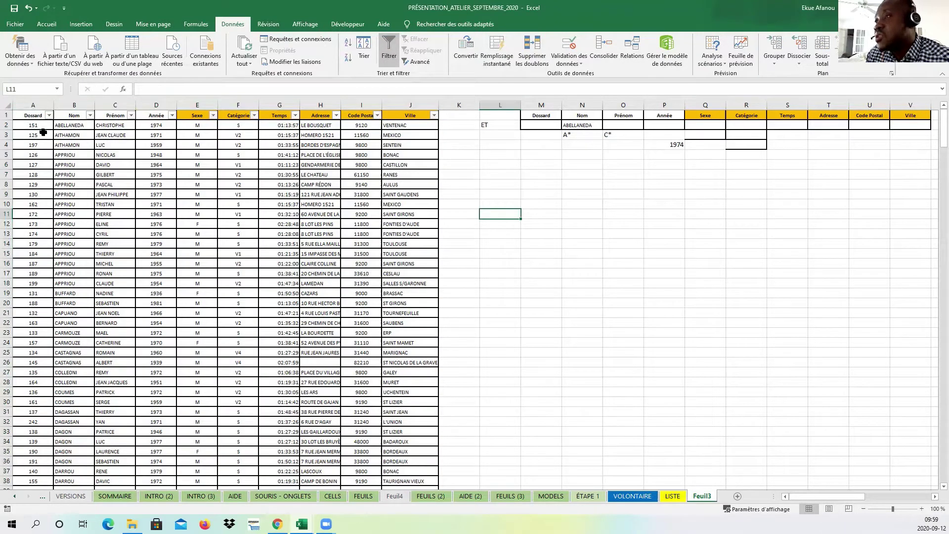
{"action": "left_click_drag", "start_coordinate": [44, 132], "coordinate": [430, 176]}
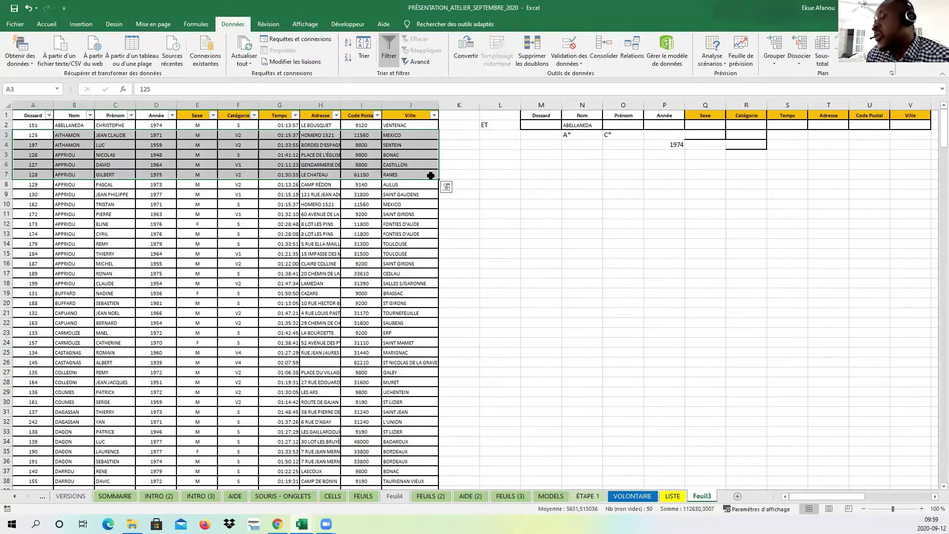
{"action": "left_click_drag", "start_coordinate": [544, 113], "coordinate": [905, 147]}
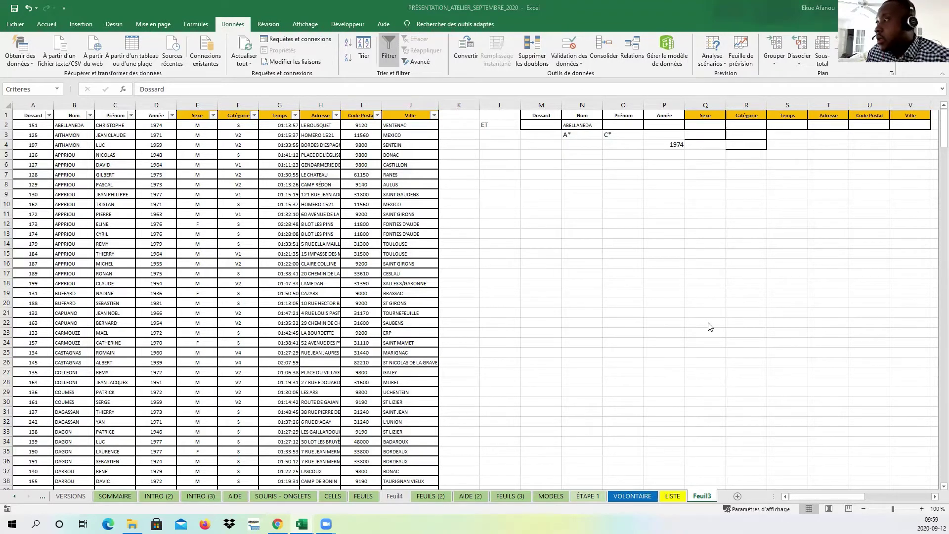
{"action": "left_click", "coordinate": [680, 306]}
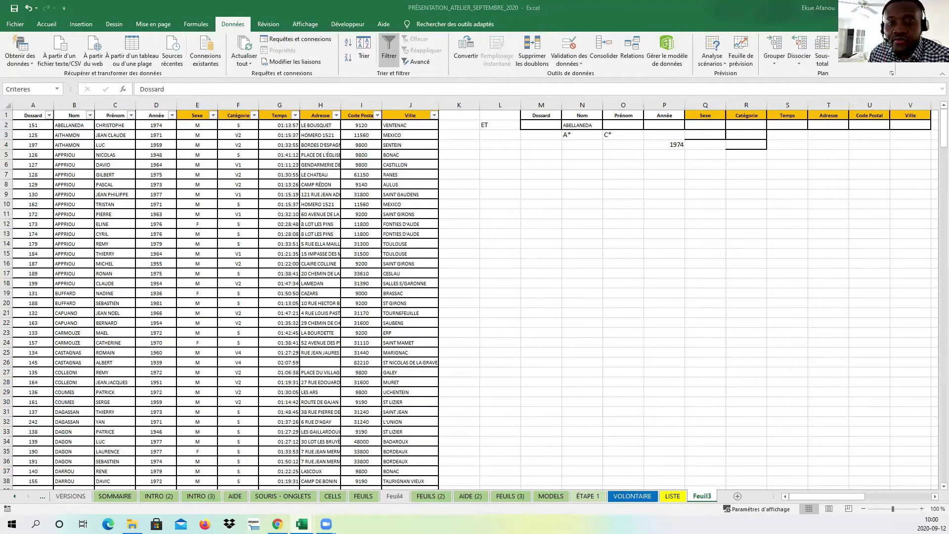
- Go to the Lier_feuil sheet and move the quarterly results picture down to about rows 41 to 47, away from the summary table
{"action": "key", "text": "ctrl+Page_Down"}
{"action": "left_click", "coordinate": [386, 335]}
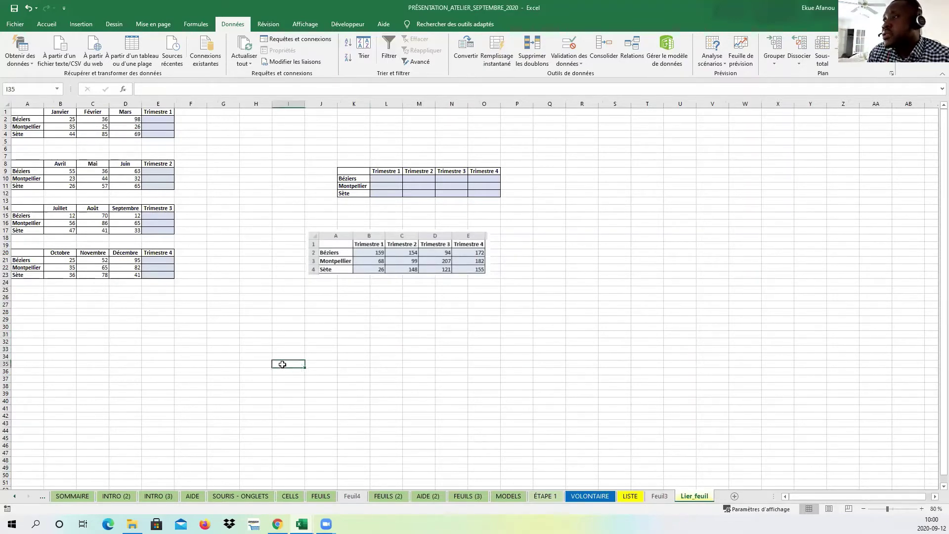
{"action": "left_click", "coordinate": [368, 253]}
{"action": "left_click_drag", "start_coordinate": [368, 254], "coordinate": [341, 432]}
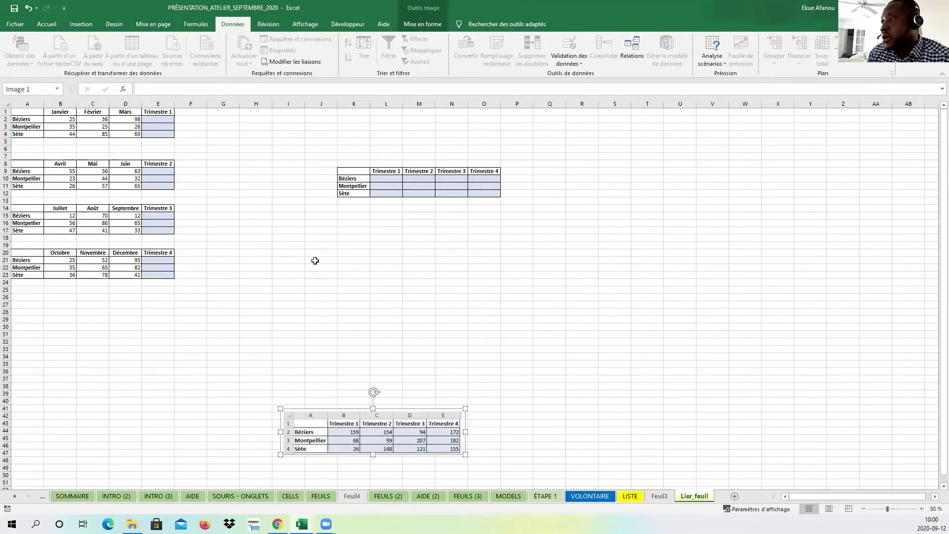
- Link Béziers' Trimestre 1 cell L10 in the summary table to the first quarter table with the formula =E2
{"action": "left_click", "coordinate": [376, 178]}
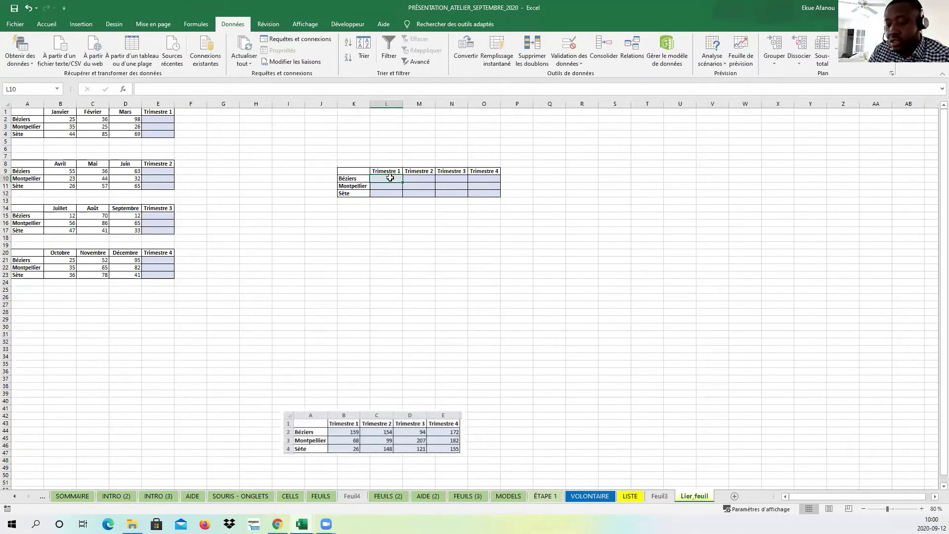
{"action": "type", "text": "="}
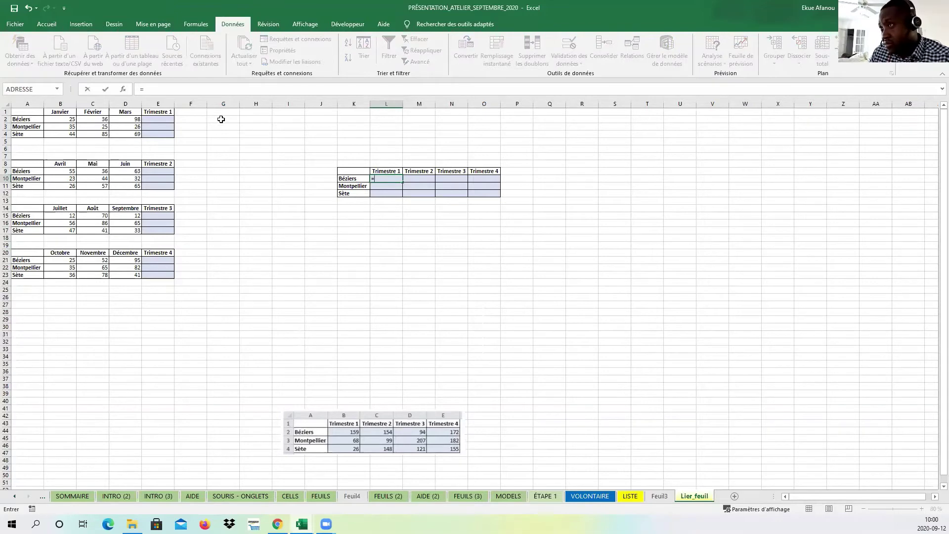
{"action": "left_click", "coordinate": [166, 119]}
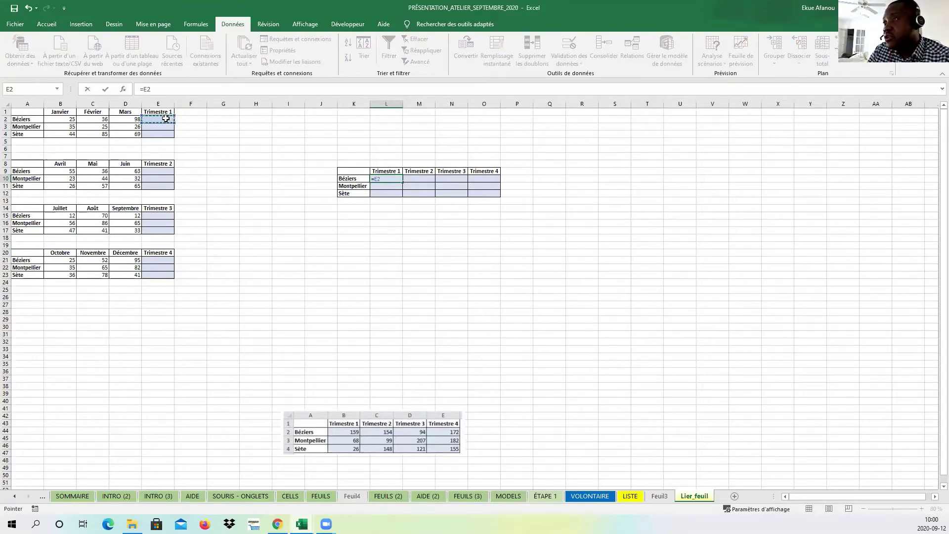
{"action": "key", "text": "Return"}
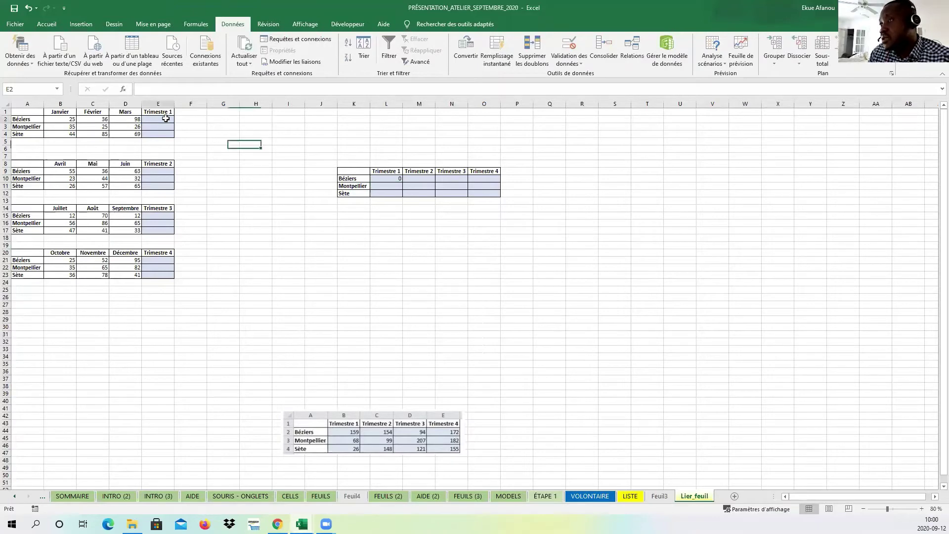
- Total Béziers' January to March values in E2 with AutoSum and check the linked Trimestre 1 cell L10 in the summary table
{"action": "left_click", "coordinate": [166, 118]}
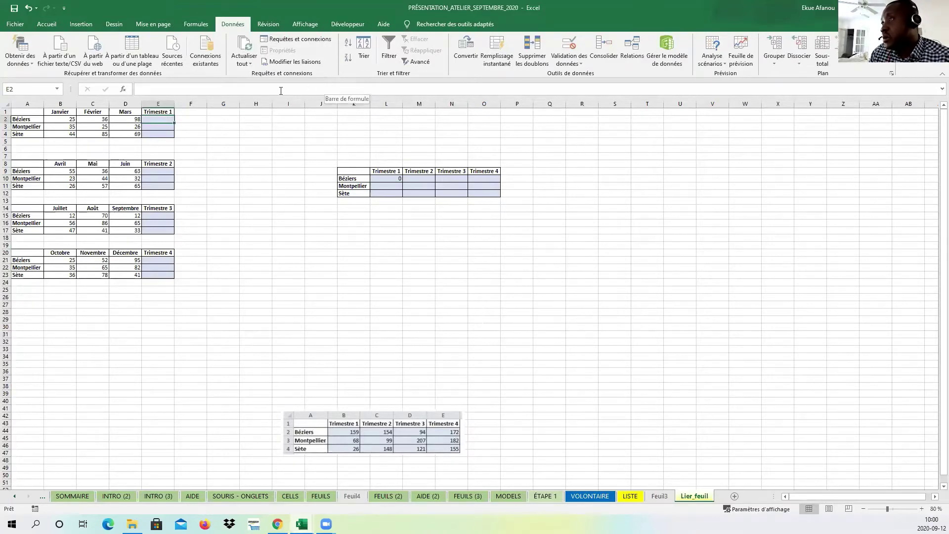
{"action": "left_click", "coordinate": [46, 24]}
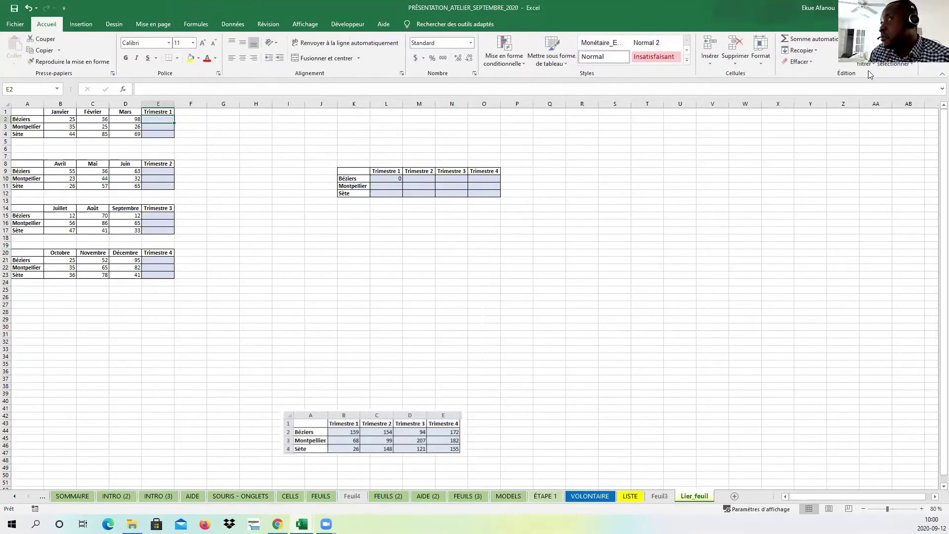
{"action": "left_click", "coordinate": [786, 39]}
{"action": "key", "text": "Return"}
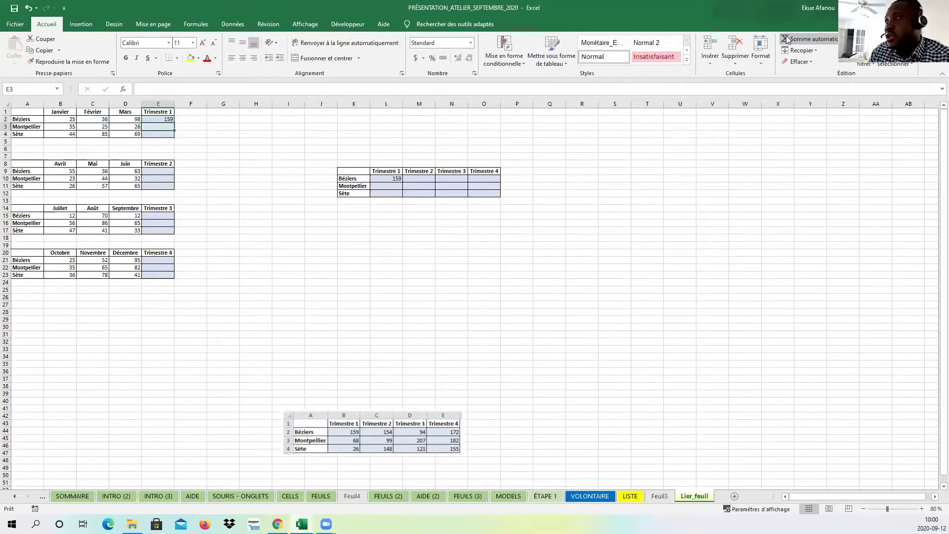
{"action": "left_click", "coordinate": [399, 261]}
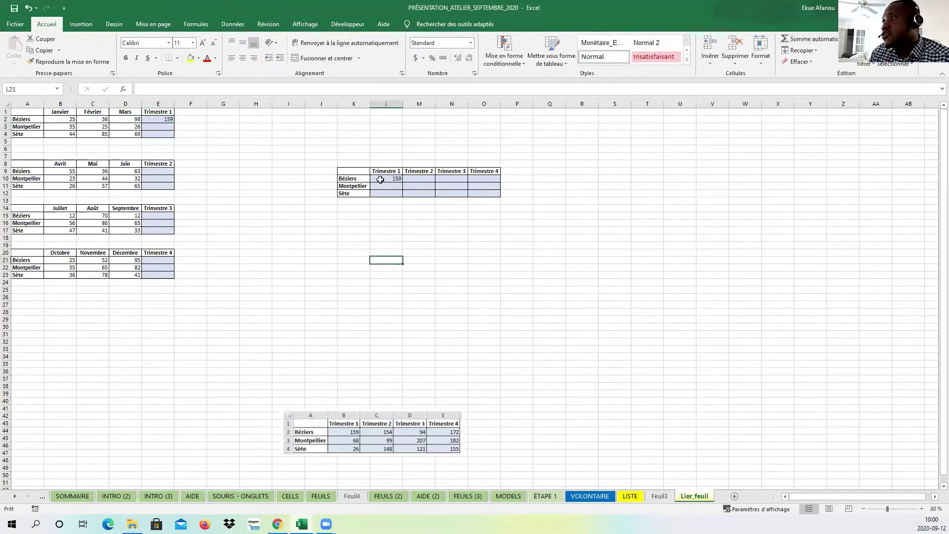
{"action": "left_click", "coordinate": [378, 179]}
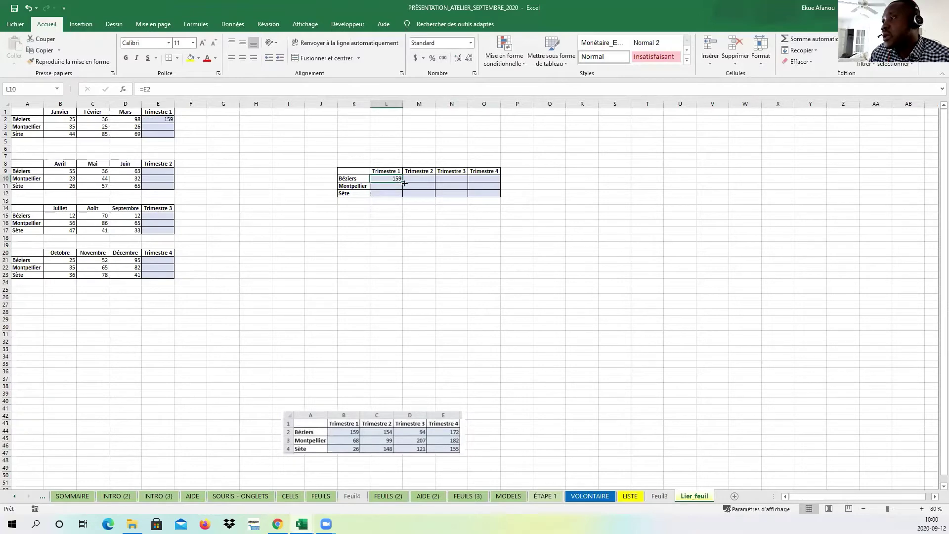
{"action": "left_click", "coordinate": [615, 313]}
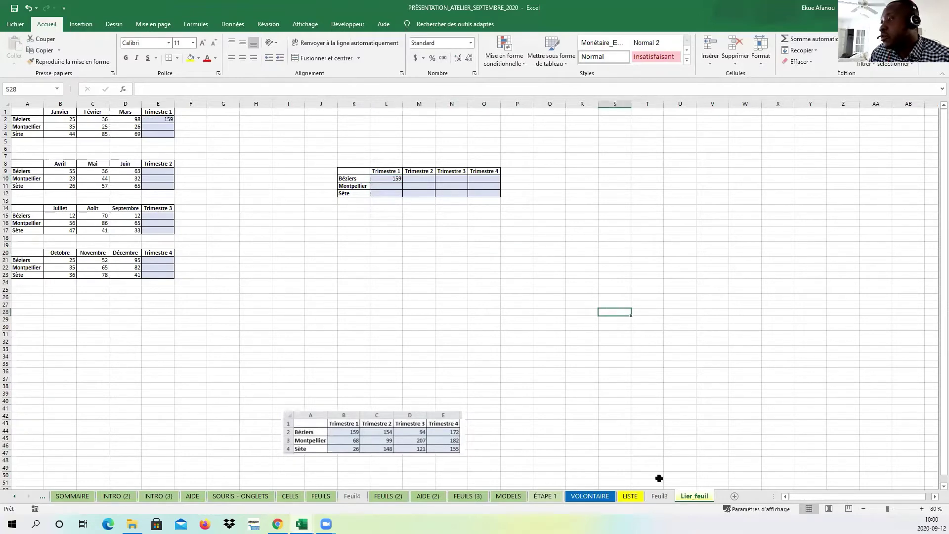
- Copy the summary table K9:O12 and paste it at cell E3 of a new sheet
{"action": "left_click_drag", "start_coordinate": [346, 172], "coordinate": [491, 194]}
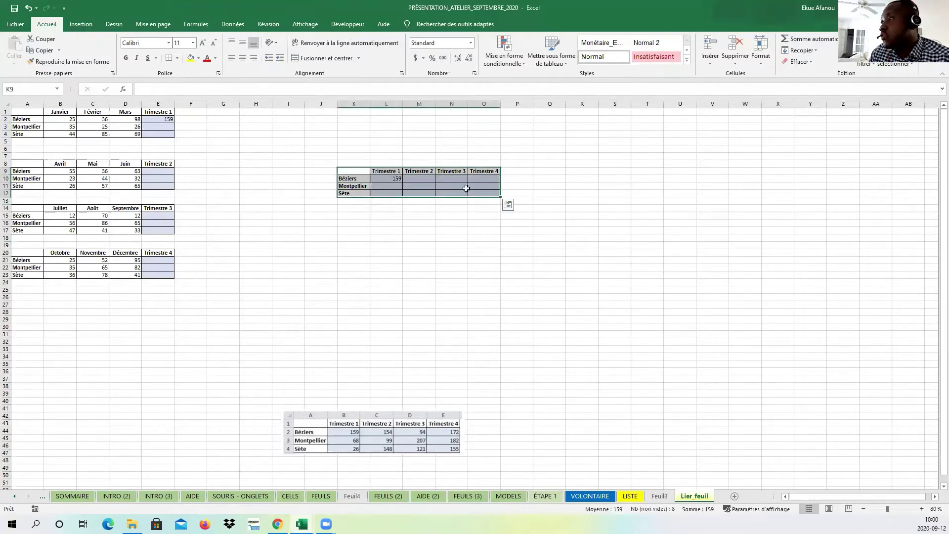
{"action": "right_click", "coordinate": [437, 179]}
{"action": "left_click", "coordinate": [469, 198]}
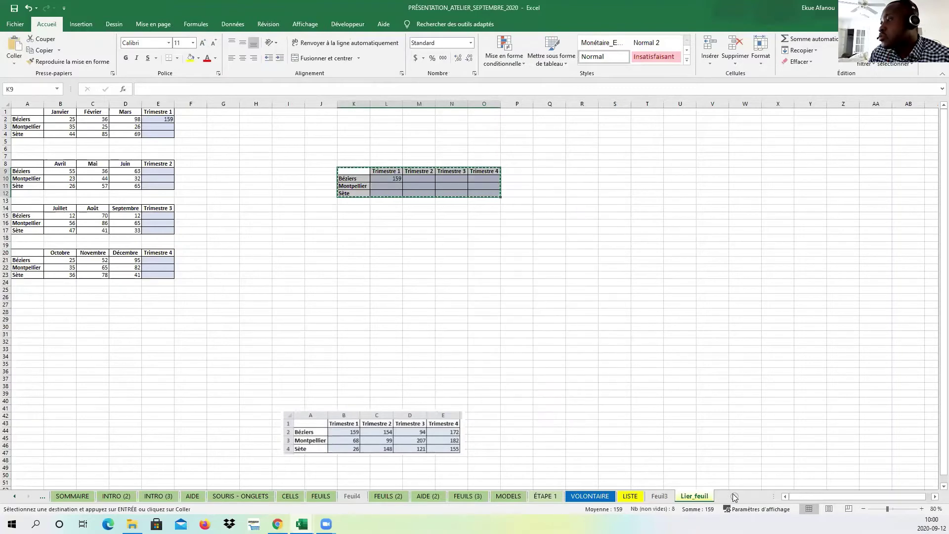
{"action": "left_click", "coordinate": [734, 496]}
{"action": "right_click", "coordinate": [207, 132]}
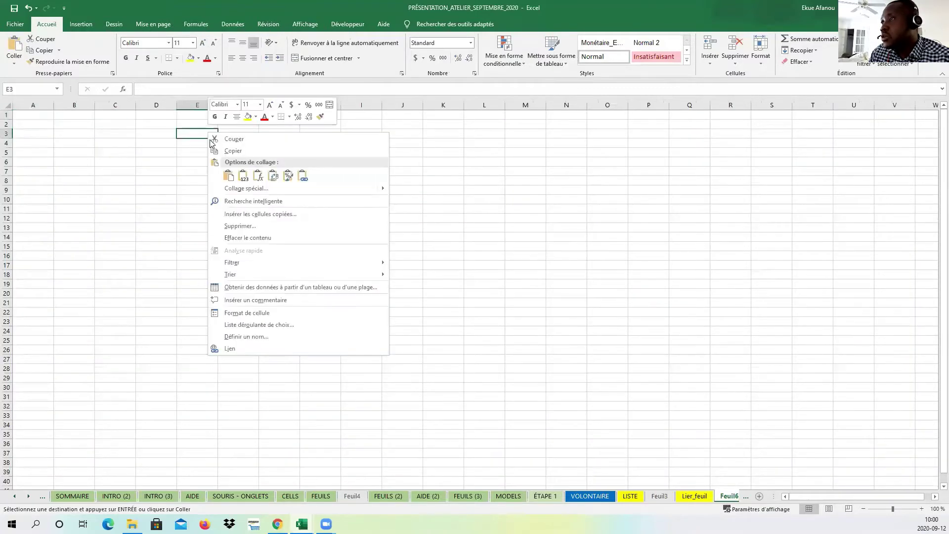
{"action": "left_click", "coordinate": [228, 176]}
{"action": "left_click", "coordinate": [257, 200]}
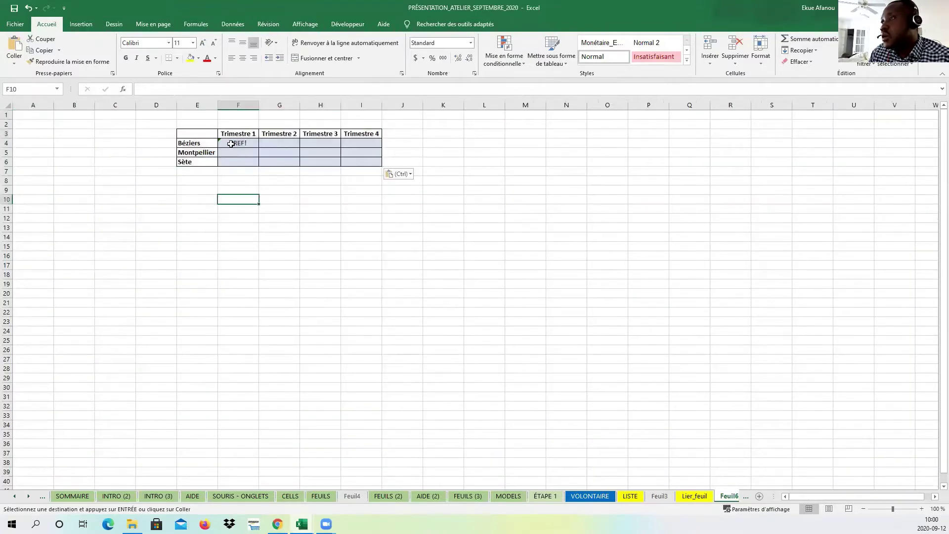
- Link Béziers' Trimestre 1 cell F4 on the new sheet to the first quarter total with the formula =Lier_feuil!E2
{"action": "left_click", "coordinate": [230, 144]}
{"action": "type", "text": "="}
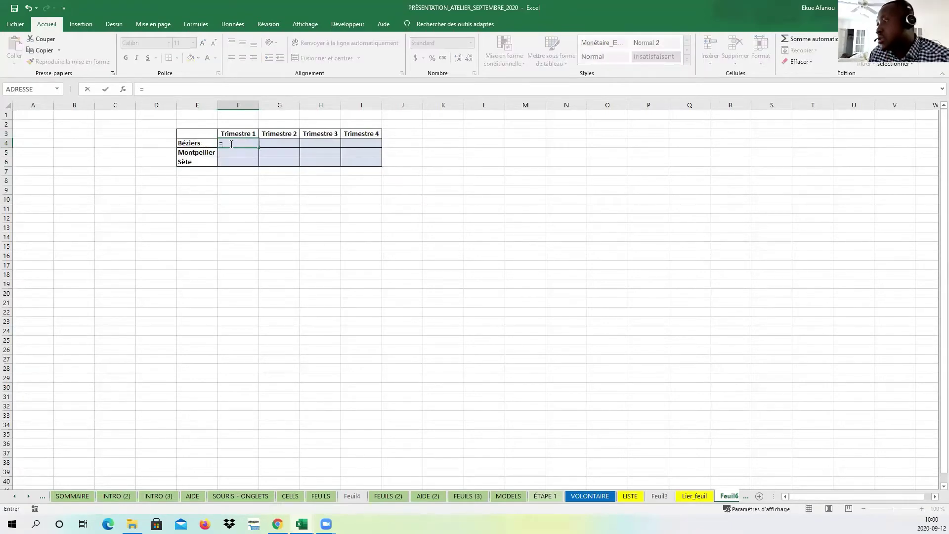
{"action": "left_click", "coordinate": [694, 496]}
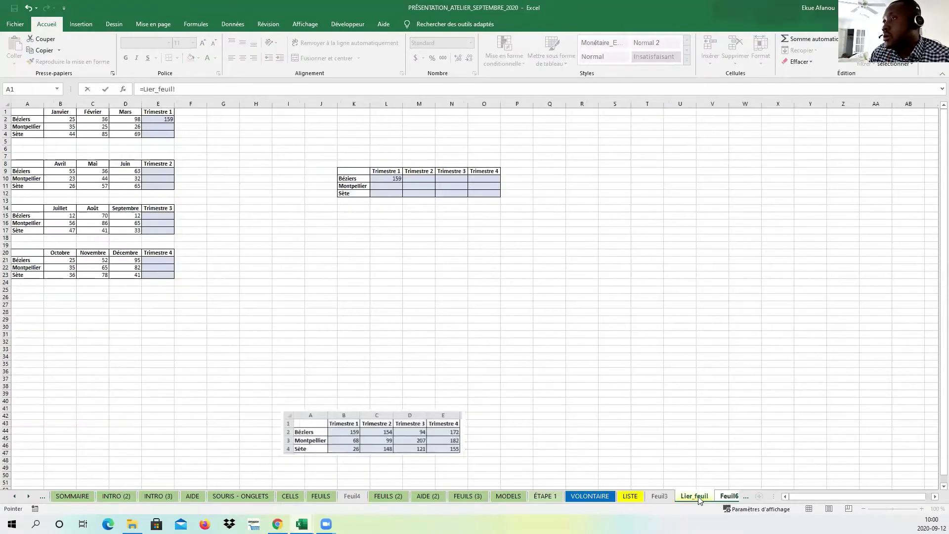
{"action": "left_click", "coordinate": [148, 119]}
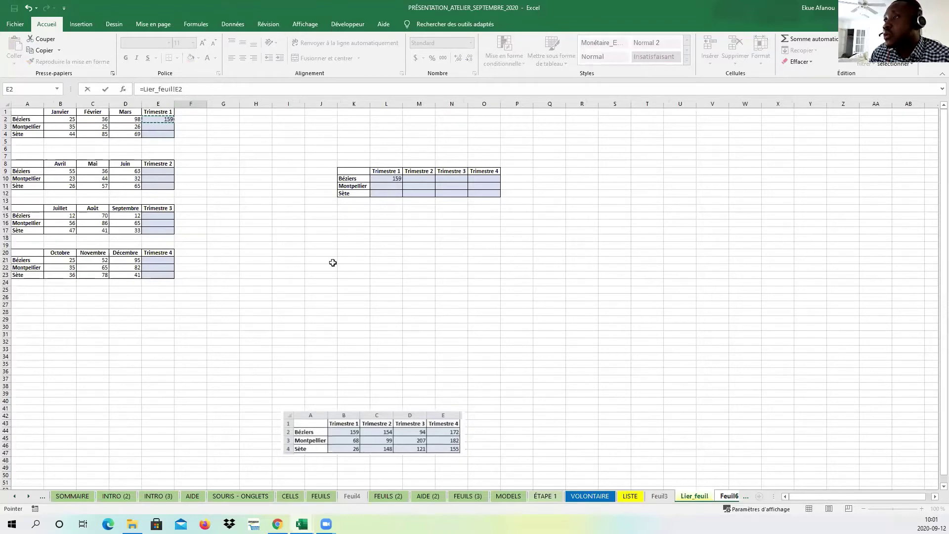
{"action": "key", "text": "Return"}
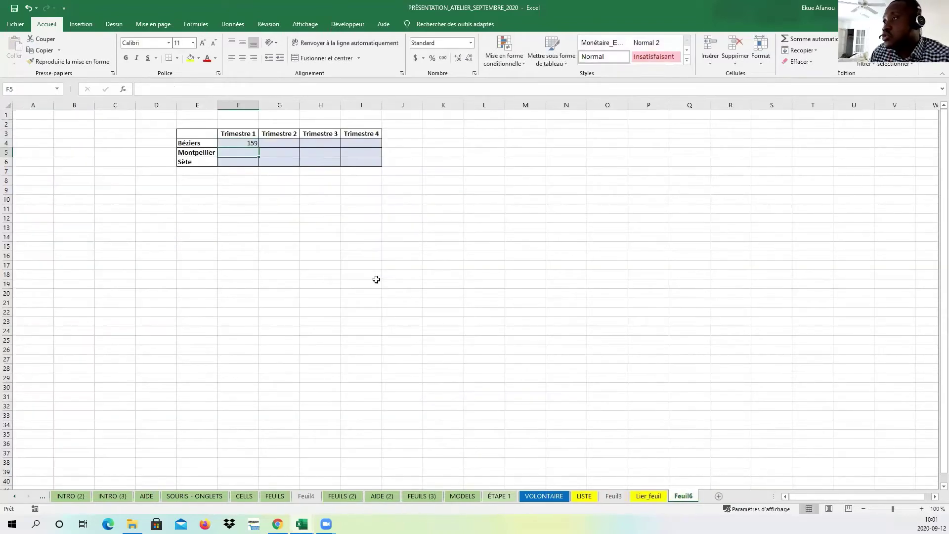
{"action": "left_click", "coordinate": [227, 143]}
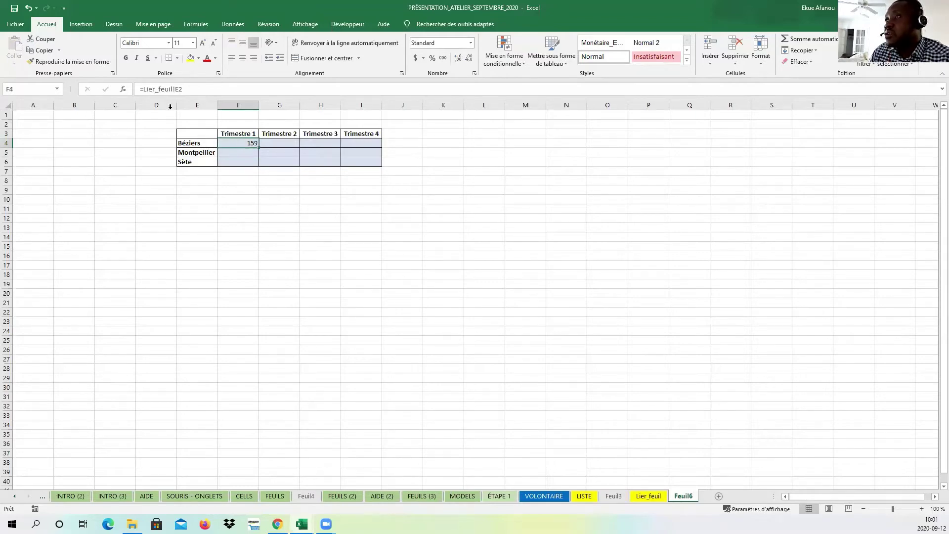
- Link Montpellier's Trimestre 1 cell F5 to the first quarter table with the formula =Lier_feuil!E3
{"action": "left_click", "coordinate": [240, 152]}
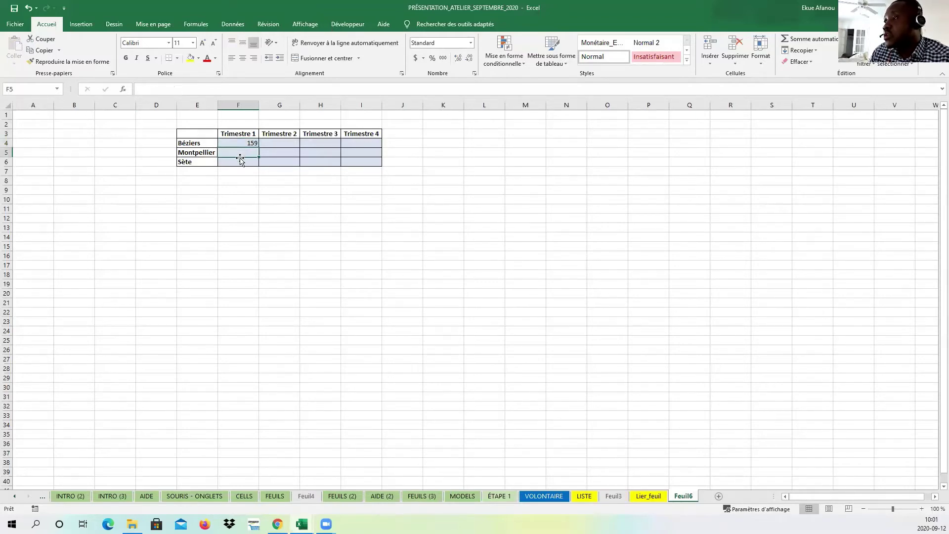
{"action": "type", "text": "="}
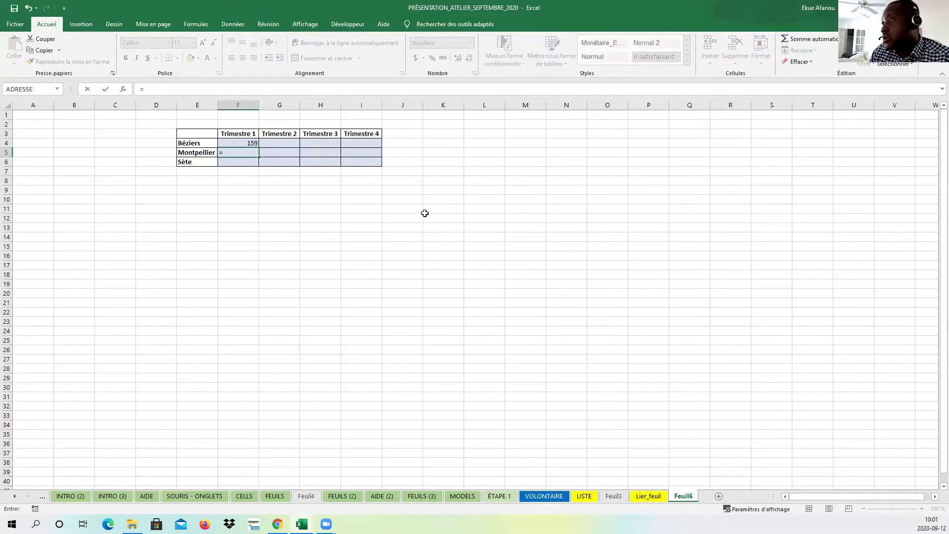
{"action": "left_click", "coordinate": [645, 497]}
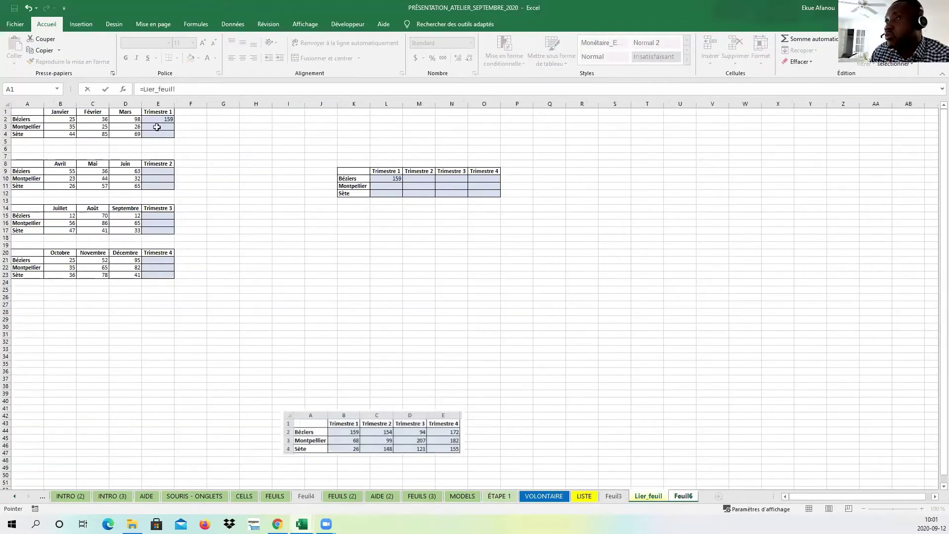
{"action": "left_click", "coordinate": [157, 126]}
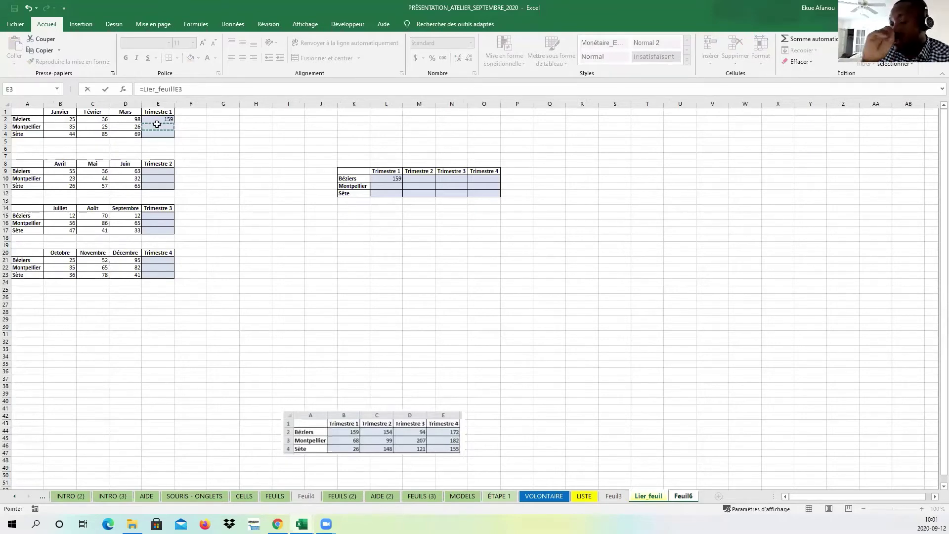
{"action": "key", "text": "Return"}
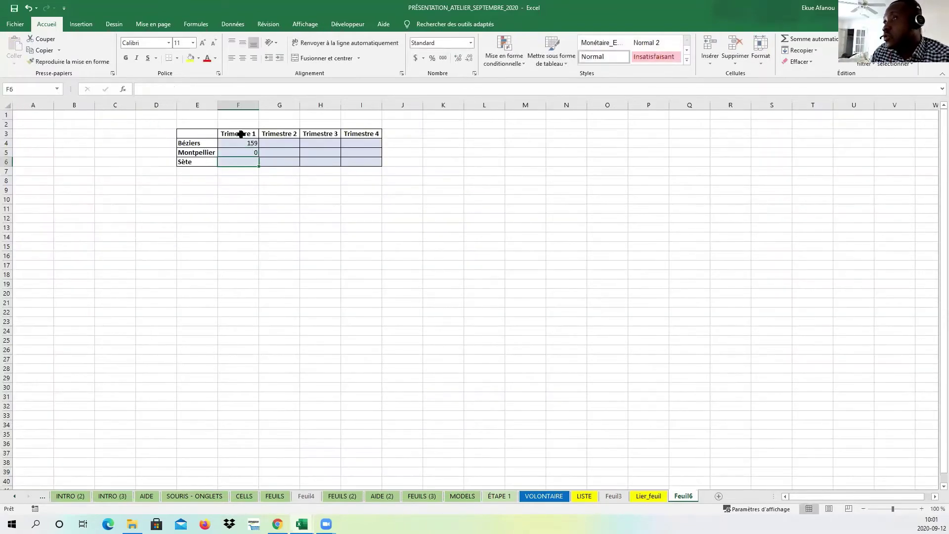
{"action": "left_click", "coordinate": [302, 218]}
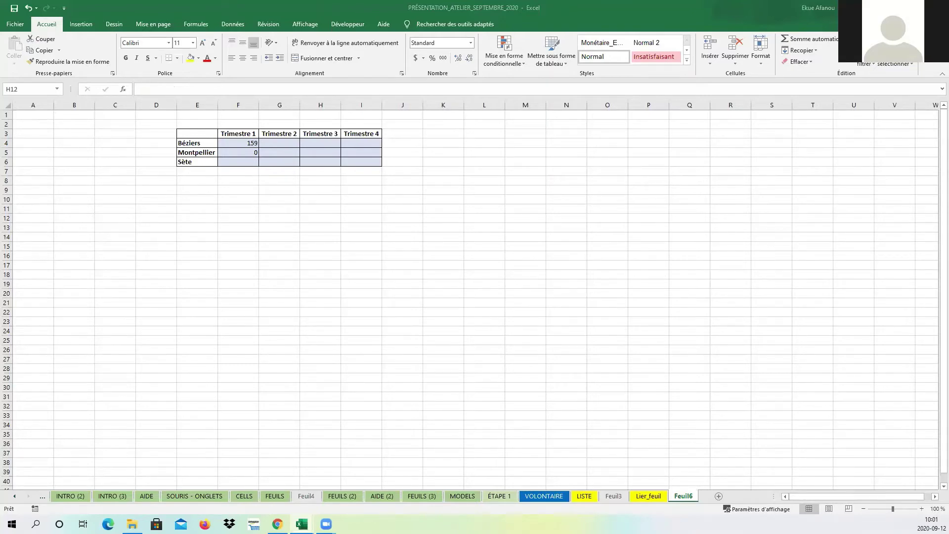
{"action": "left_click", "coordinate": [358, 280]}
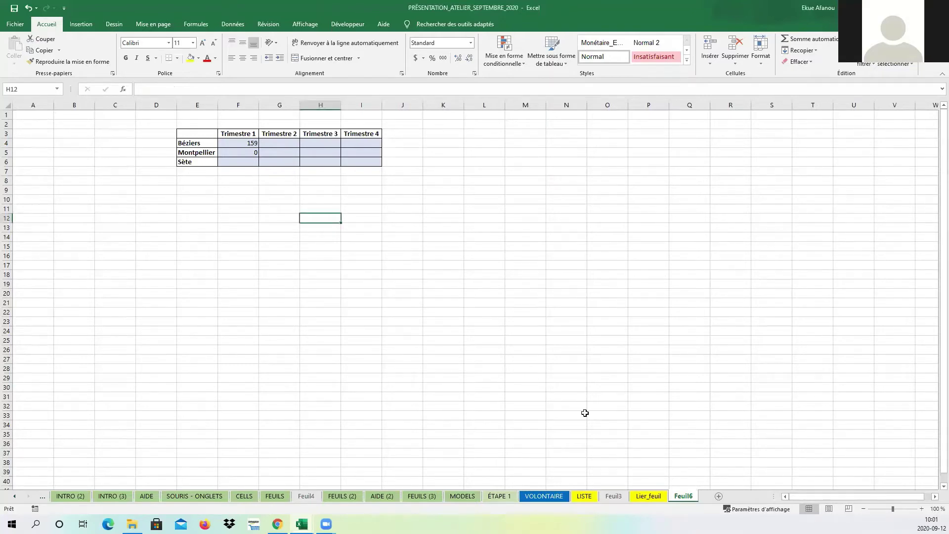
- Return to the Lier_feuil sheet and review the formula in summary cell L10 against the first quarter table A1:E4
{"action": "left_click", "coordinate": [645, 498]}
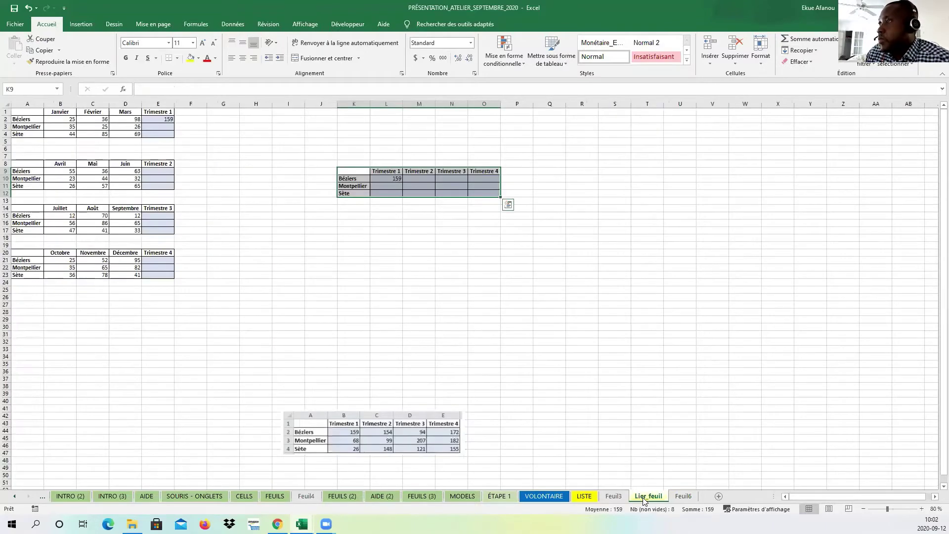
{"action": "left_click", "coordinate": [475, 285]}
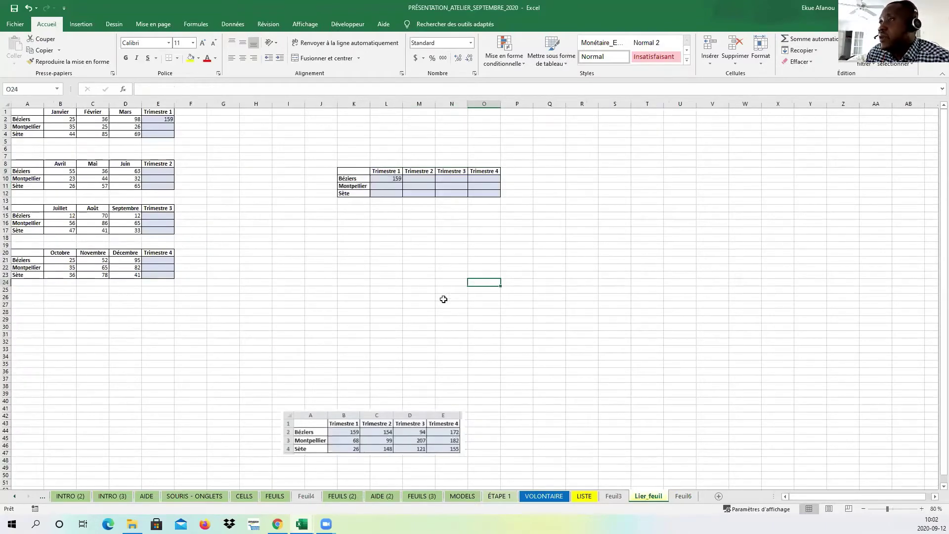
{"action": "left_click", "coordinate": [395, 284]}
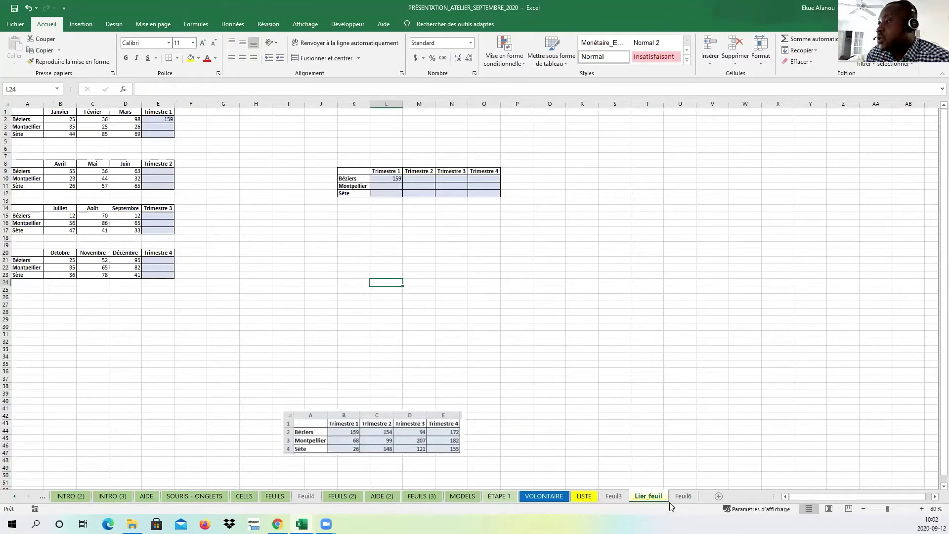
{"action": "left_click", "coordinate": [390, 186]}
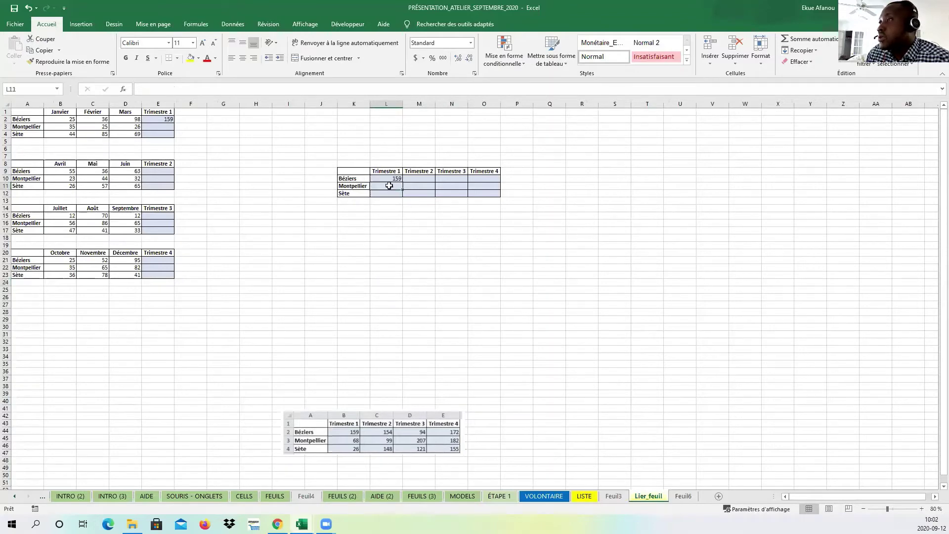
{"action": "left_click", "coordinate": [387, 177]}
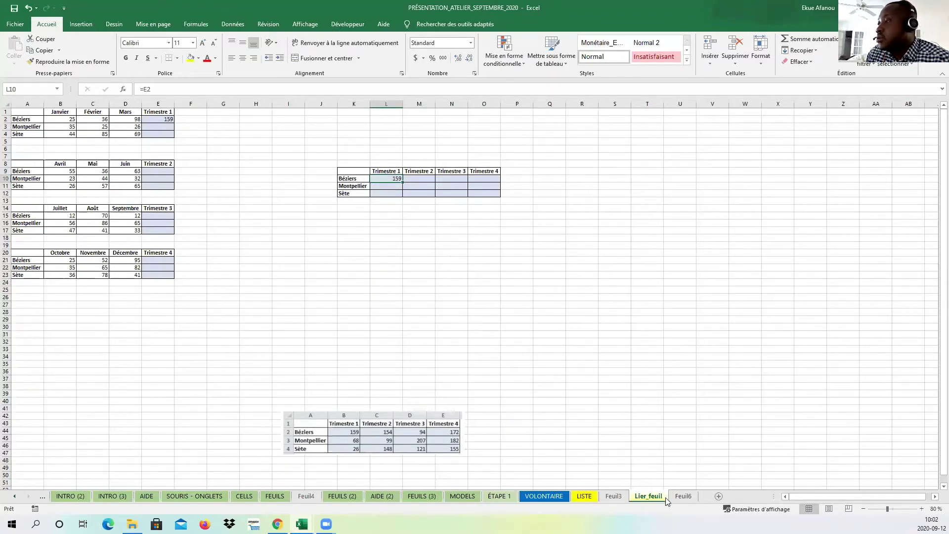
{"action": "left_click_drag", "start_coordinate": [18, 112], "coordinate": [155, 135]}
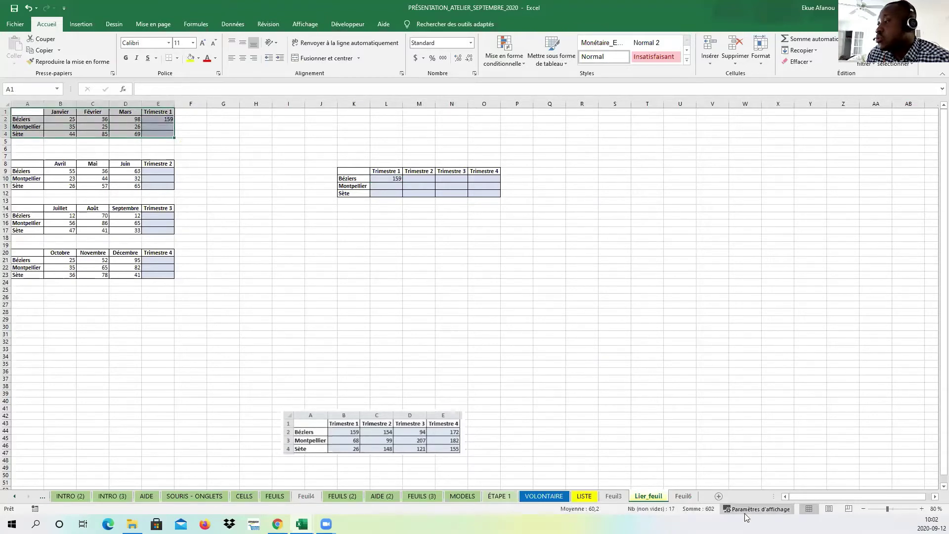
- Hide columns K to O, which contain the summary table on the Lier_feuil sheet
{"action": "left_click_drag", "start_coordinate": [353, 104], "coordinate": [483, 103]}
{"action": "right_click", "coordinate": [483, 105]}
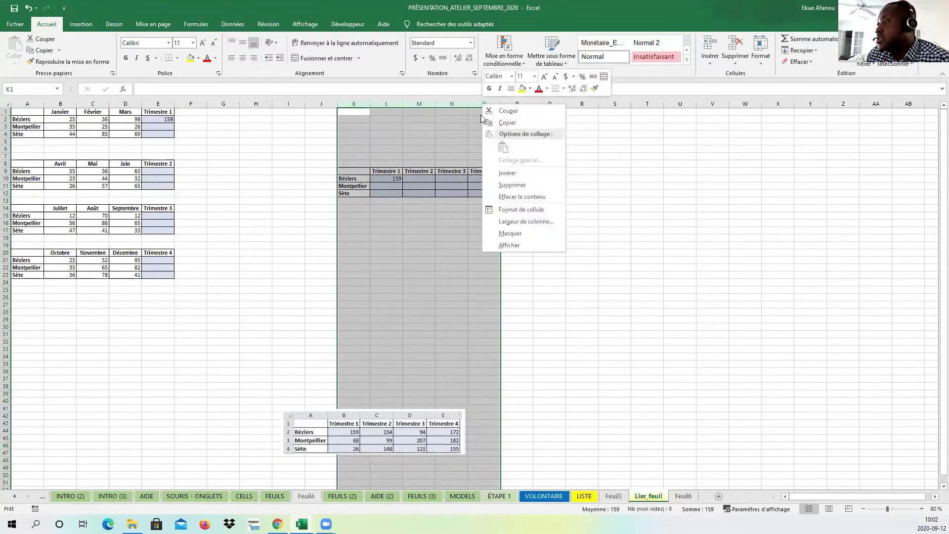
{"action": "left_click", "coordinate": [510, 233]}
{"action": "left_click", "coordinate": [250, 238]}
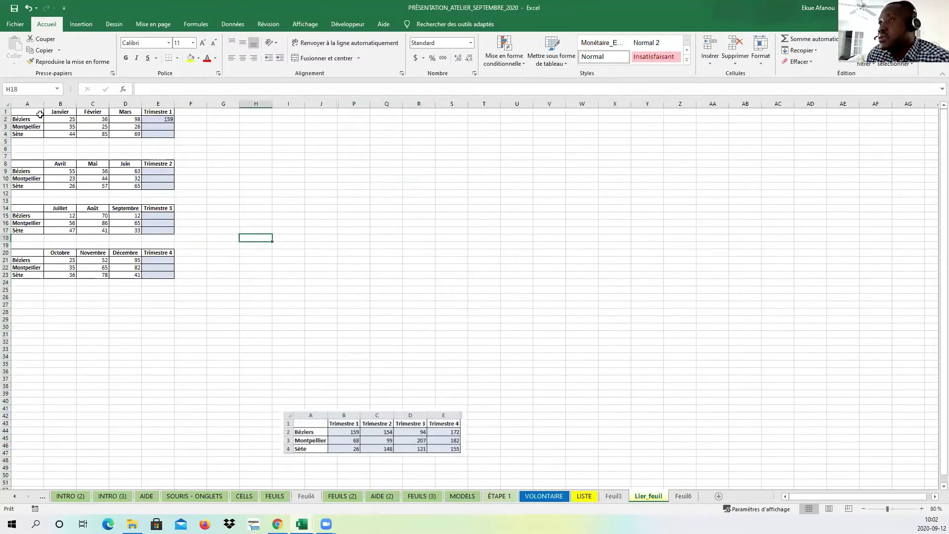
{"action": "left_click_drag", "start_coordinate": [29, 112], "coordinate": [165, 134]}
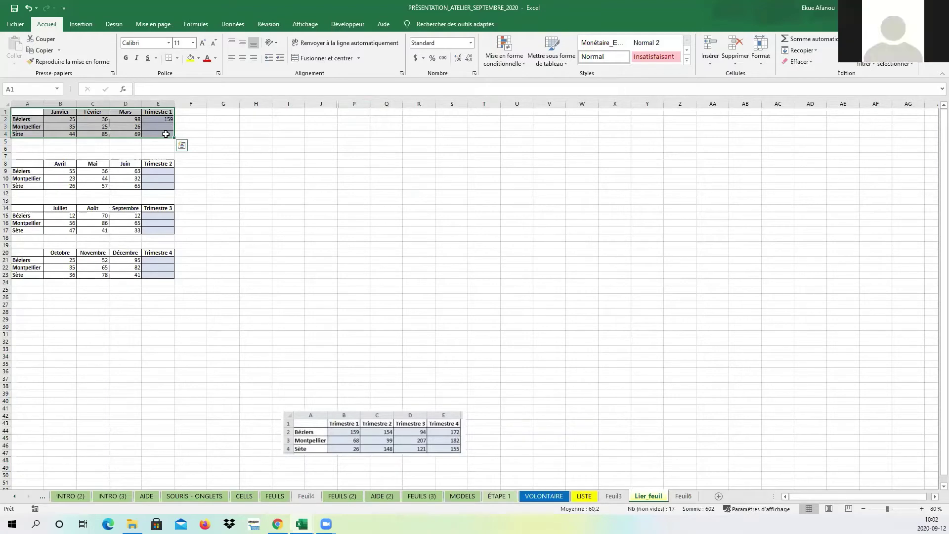
{"action": "left_click", "coordinate": [221, 148]}
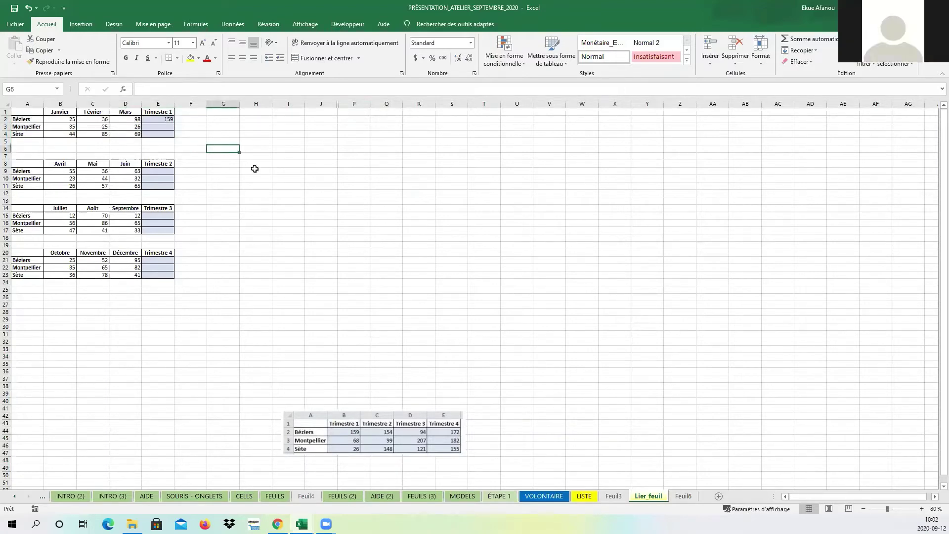
{"action": "left_click", "coordinate": [255, 170]}
{"action": "left_click", "coordinate": [267, 194]}
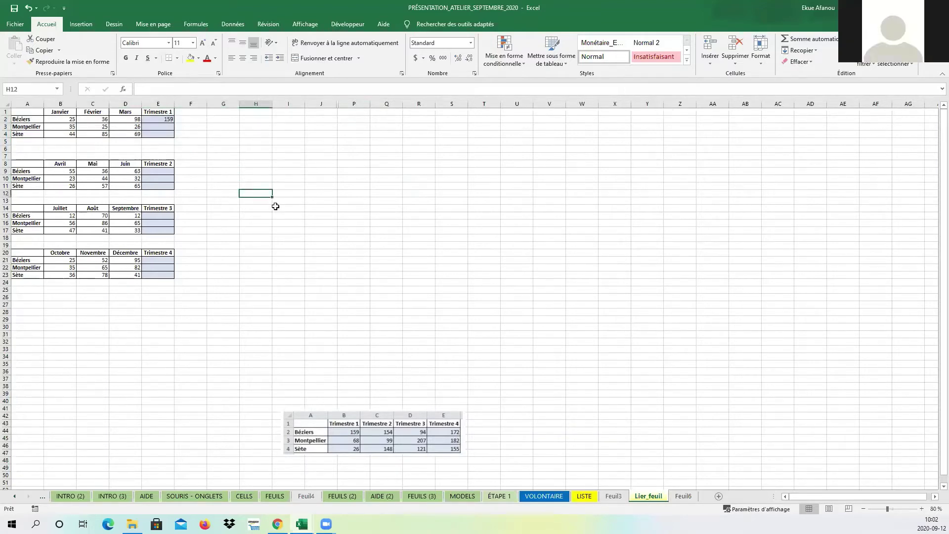
- Move the quarterly results picture to about rows 38 to 44, below the Trimestre 4 table
{"action": "left_click_drag", "start_coordinate": [394, 431], "coordinate": [722, 228]}
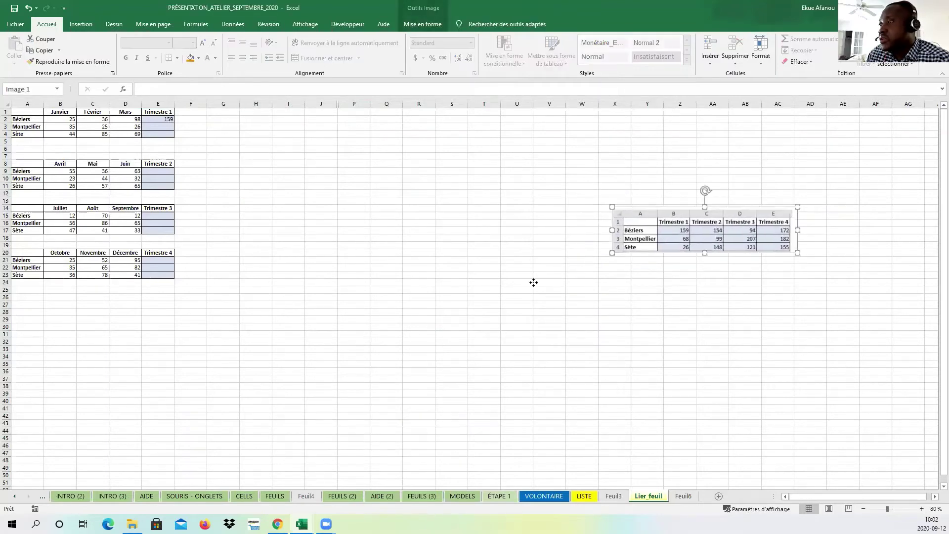
{"action": "left_click_drag", "start_coordinate": [533, 282], "coordinate": [200, 403]}
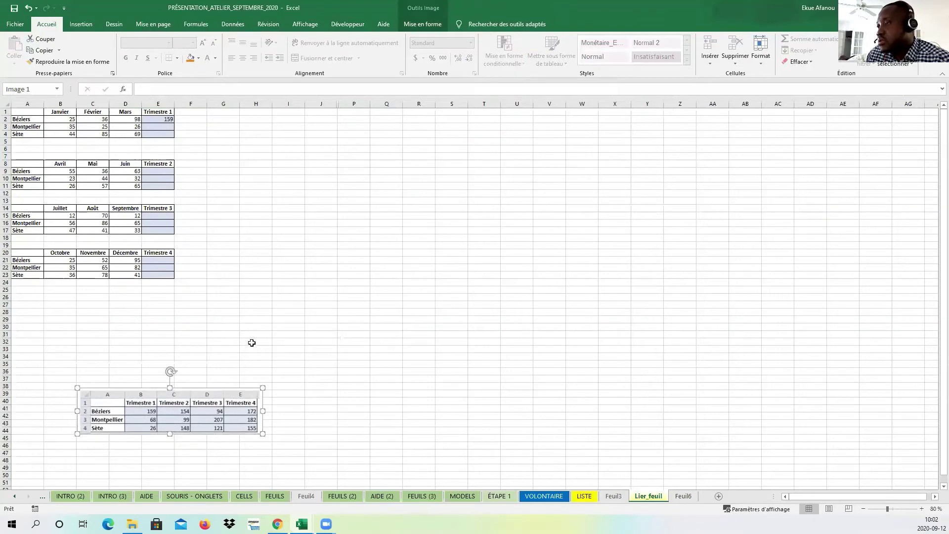
{"action": "left_click", "coordinate": [252, 343]}
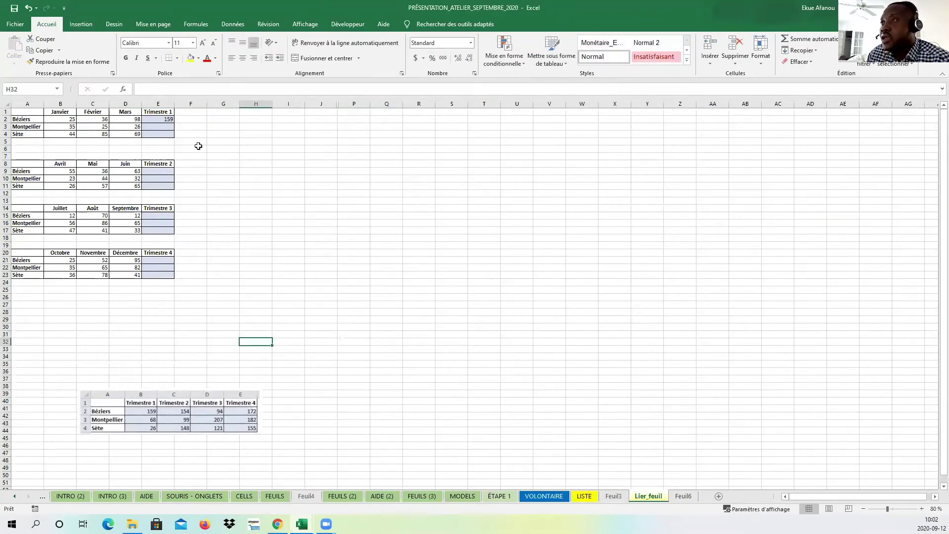
{"action": "left_click", "coordinate": [209, 156]}
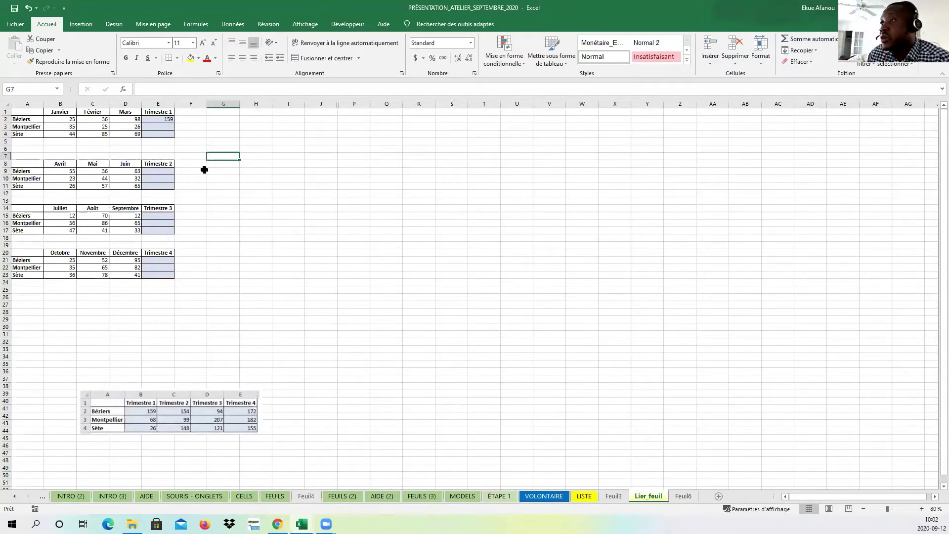
{"action": "left_click", "coordinate": [204, 170]}
{"action": "left_click", "coordinate": [317, 191]}
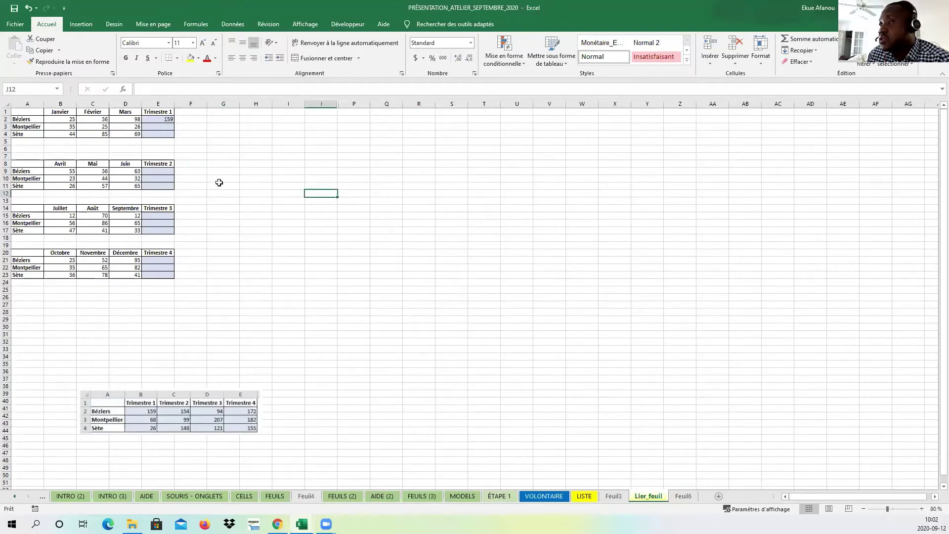
- Compare the quarterly tables on Lier_feuil with the Feuil6 sheet, and select the summary table E3:I6 on Feuil6
{"action": "left_click", "coordinate": [684, 495]}
{"action": "left_click", "coordinate": [648, 496]}
{"action": "left_click", "coordinate": [445, 327]}
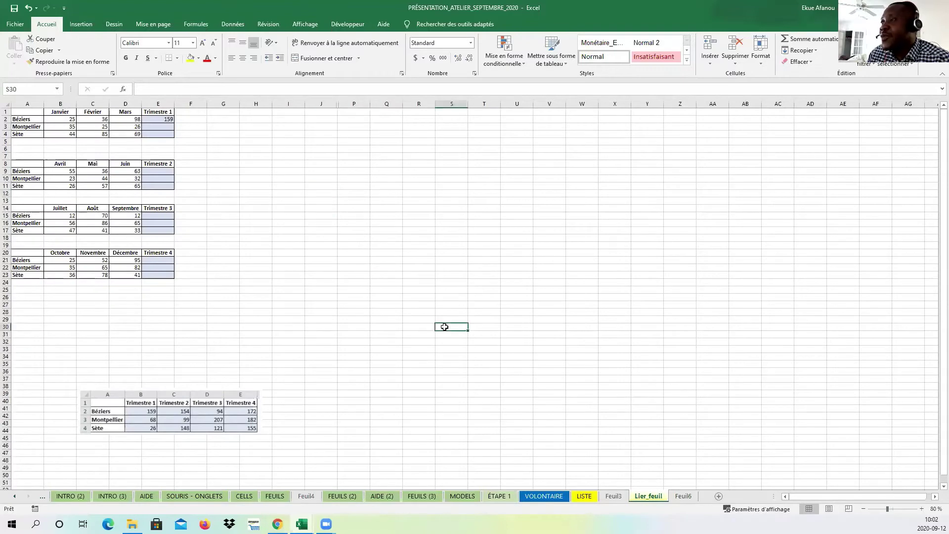
{"action": "left_click", "coordinate": [683, 496]}
{"action": "left_click", "coordinate": [648, 496]}
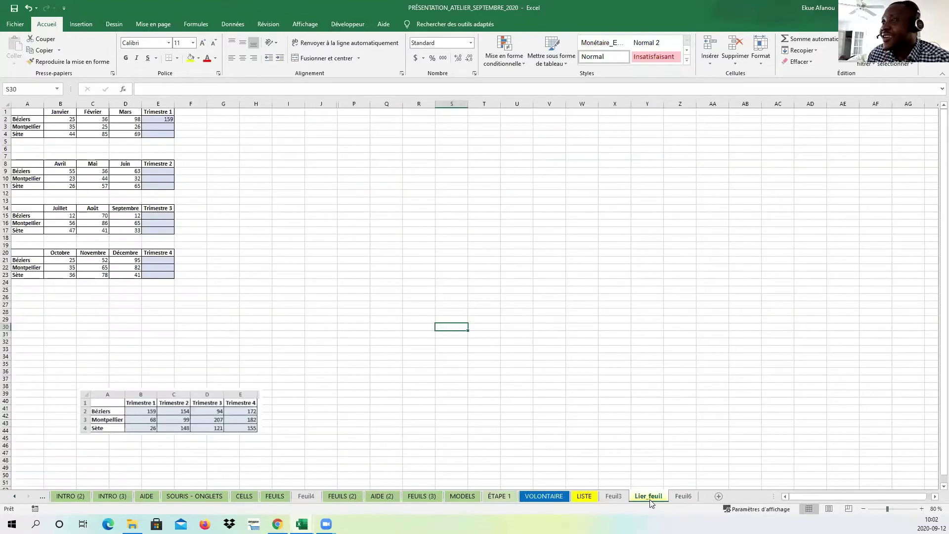
{"action": "left_click", "coordinate": [684, 496]}
{"action": "left_click_drag", "start_coordinate": [196, 133], "coordinate": [362, 159]}
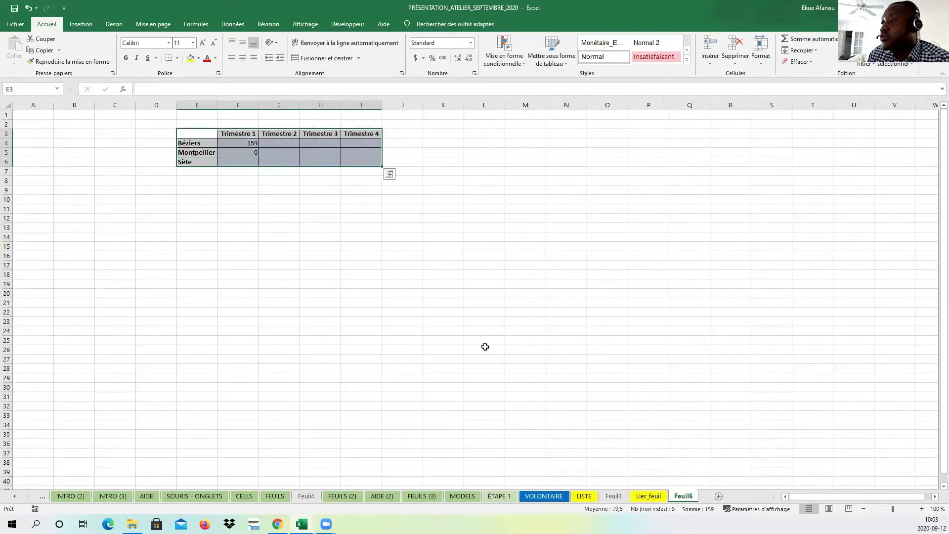
- Rename the Feuil6 sheet as ANNEE and select its summary table E3:I6
{"action": "right_click", "coordinate": [690, 500]}
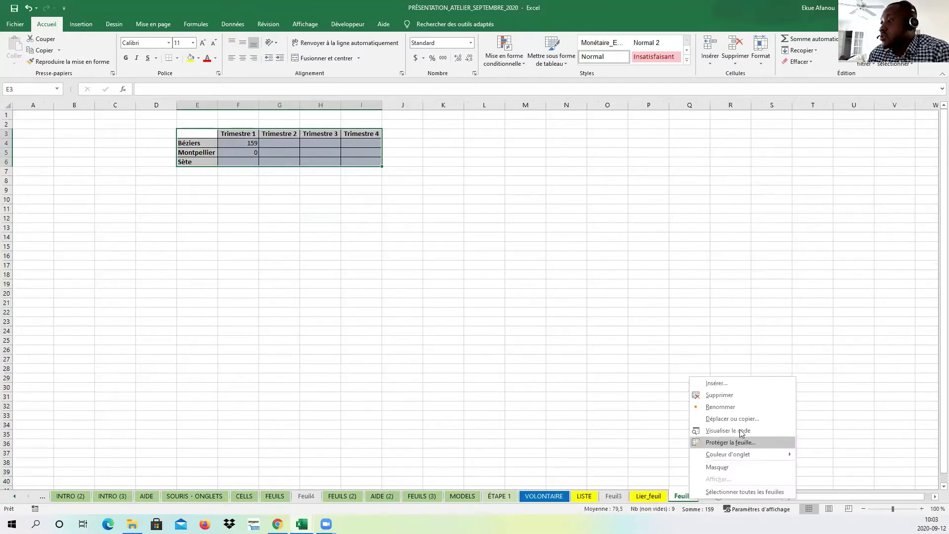
{"action": "left_click", "coordinate": [745, 408]}
{"action": "type", "text": "TOTA"}
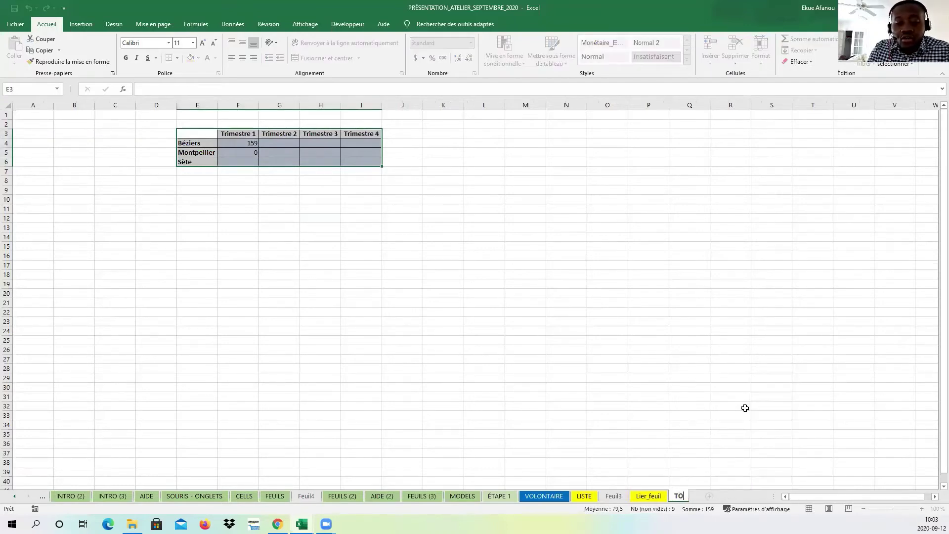
{"action": "key", "text": "BackSpace"}
{"action": "key", "text": "BackSpace"}
{"action": "key", "text": "BackSpace"}
{"action": "key", "text": "BackSpace"}
{"action": "type", "text": "ANN"}
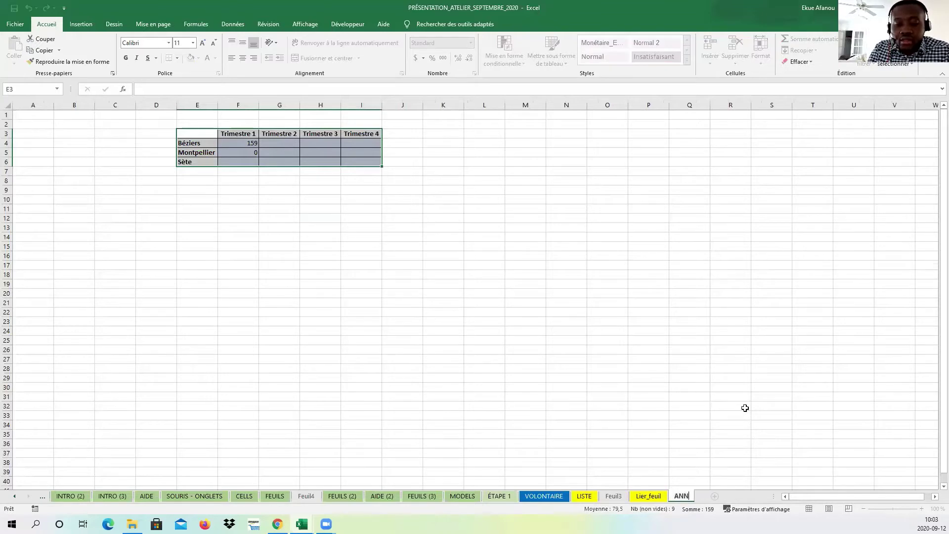
{"action": "type", "text": "EE"}
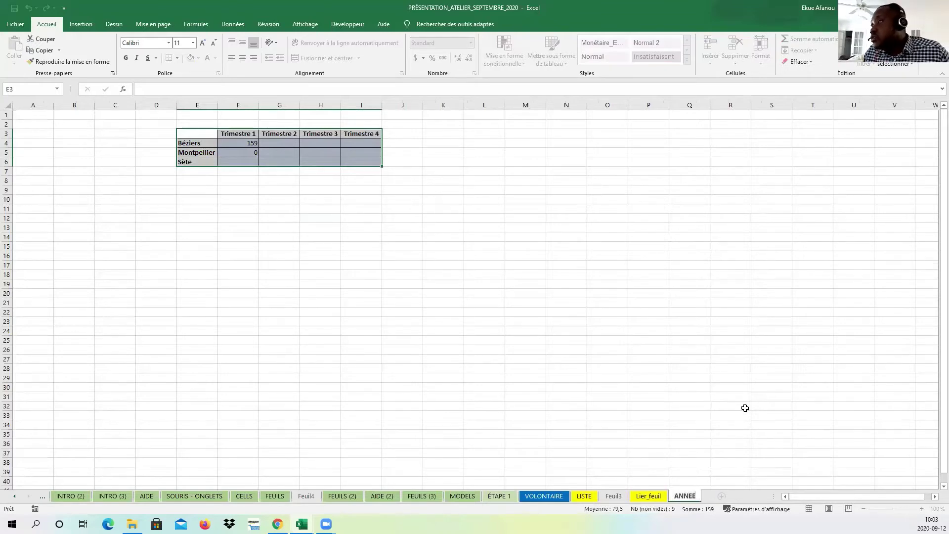
{"action": "left_click", "coordinate": [744, 408]}
{"action": "left_click", "coordinate": [328, 285]}
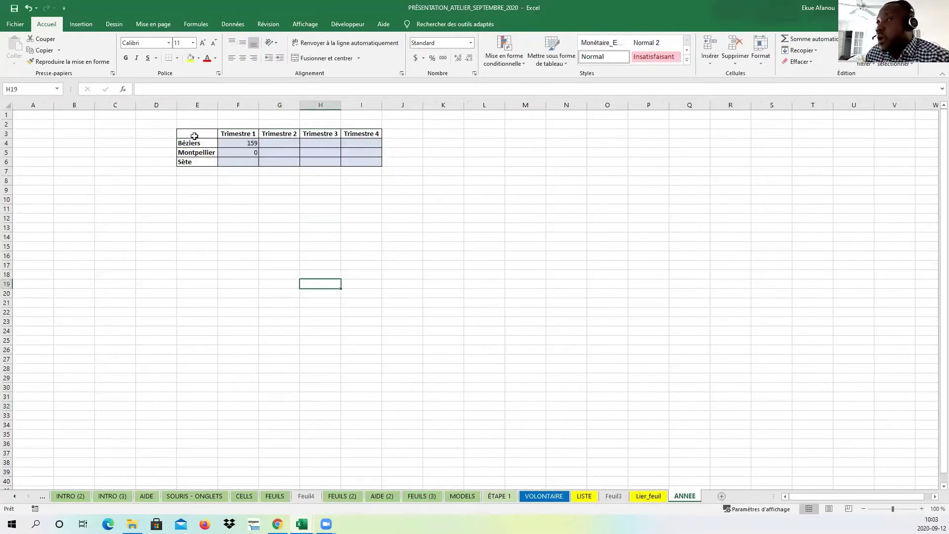
{"action": "left_click_drag", "start_coordinate": [195, 136], "coordinate": [354, 163]}
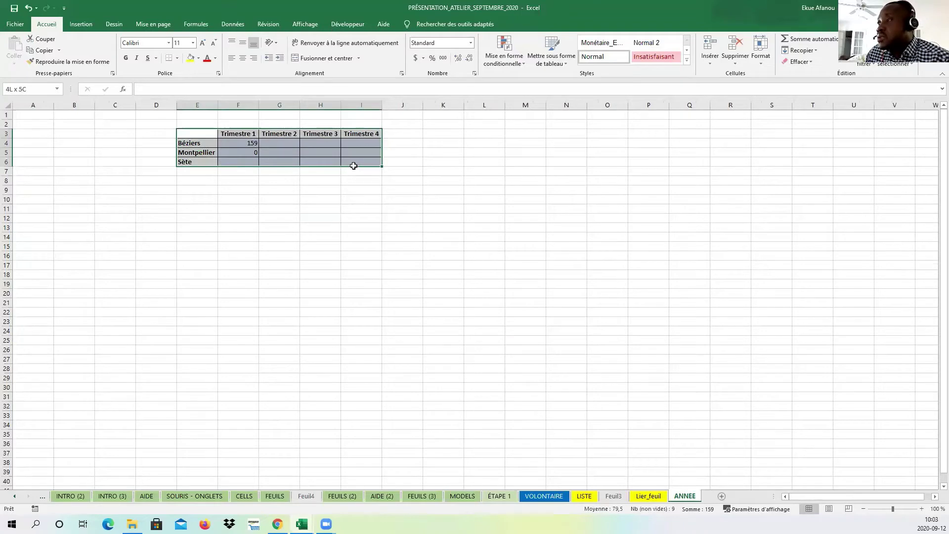
- Start moving or copying the Lier_feuil sheet within the workbook, bringing up the last sheets as possible destinations
{"action": "left_click", "coordinate": [648, 496]}
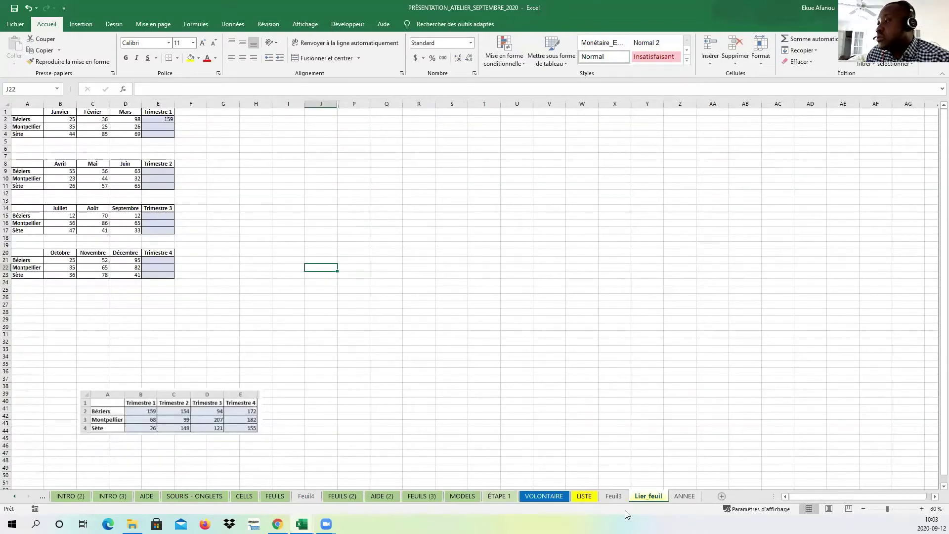
{"action": "right_click", "coordinate": [650, 496]}
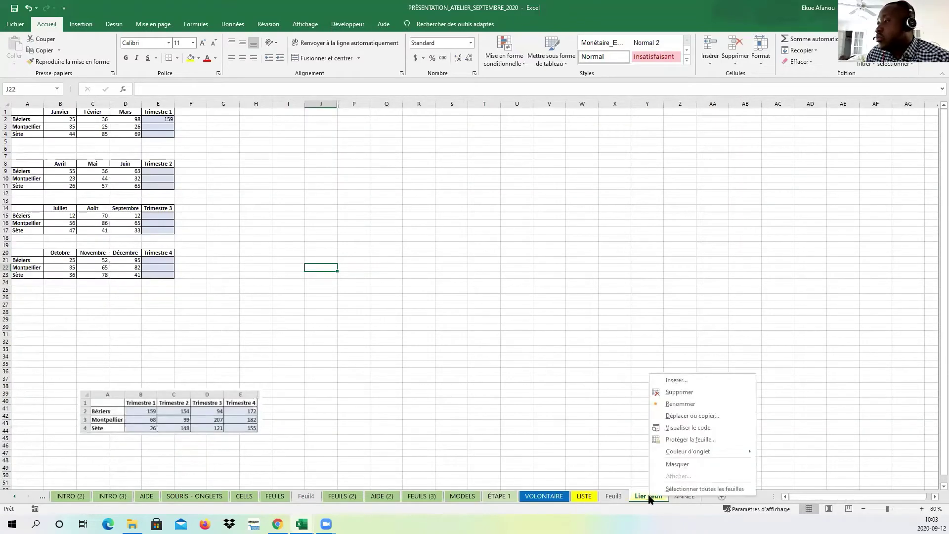
{"action": "left_click", "coordinate": [676, 416]}
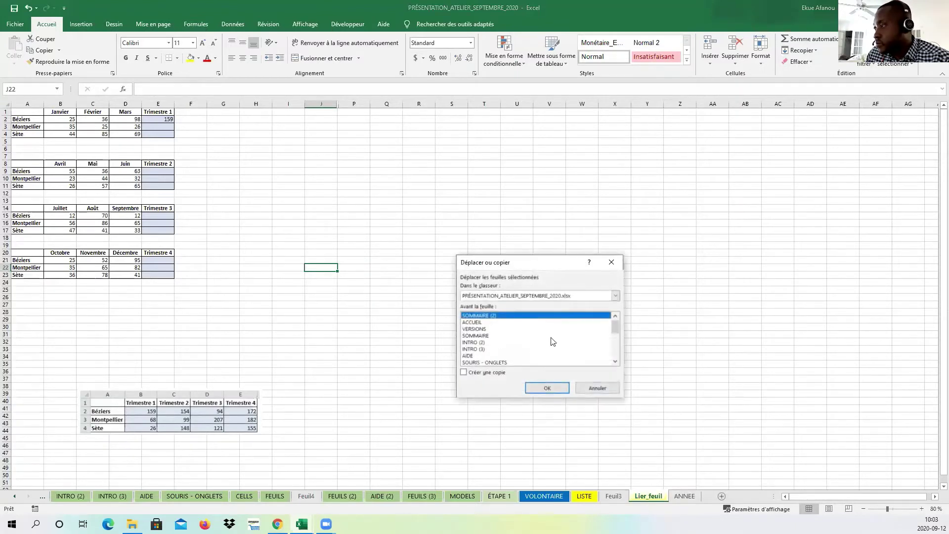
{"action": "left_click_drag", "start_coordinate": [615, 319], "coordinate": [616, 353]}
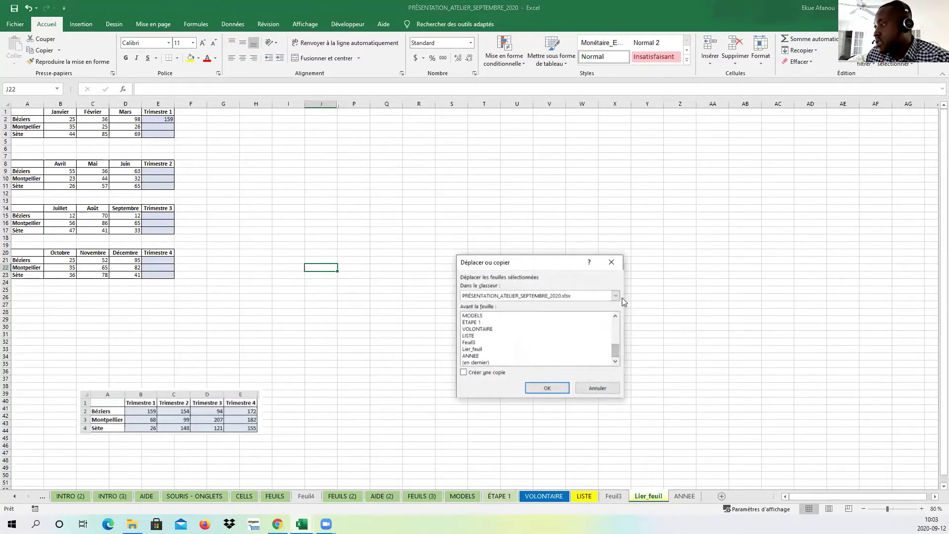
- Create a copy of the Lier_feuil sheet and place it before the ANNEE sheet
{"action": "left_click", "coordinate": [479, 356]}
{"action": "left_click", "coordinate": [480, 372]}
{"action": "left_click", "coordinate": [548, 388]}
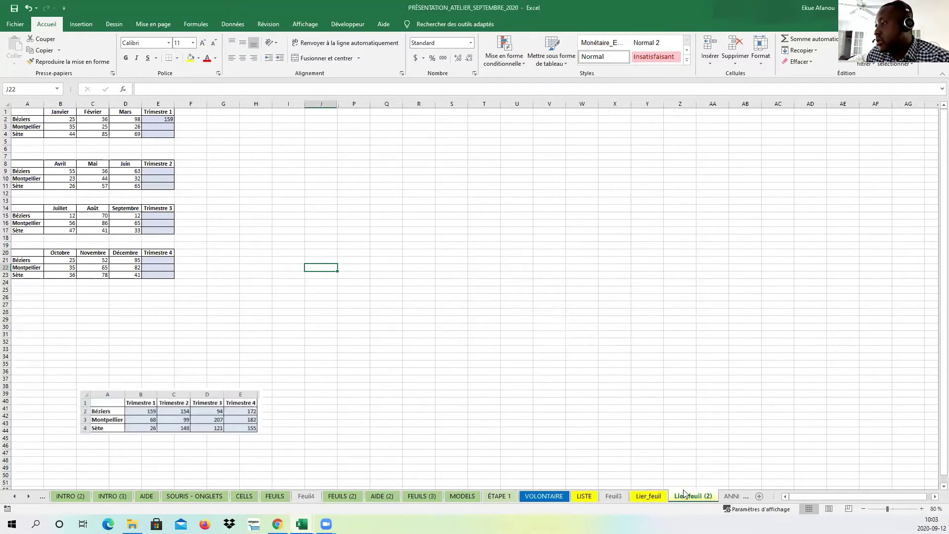
{"action": "left_click", "coordinate": [731, 496]}
{"action": "left_click", "coordinate": [436, 311]}
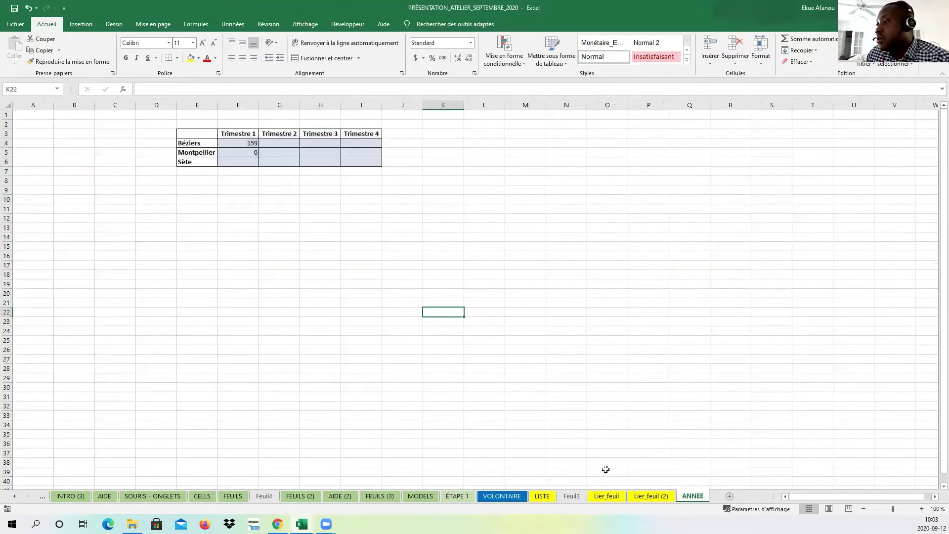
{"action": "left_click", "coordinate": [606, 495]}
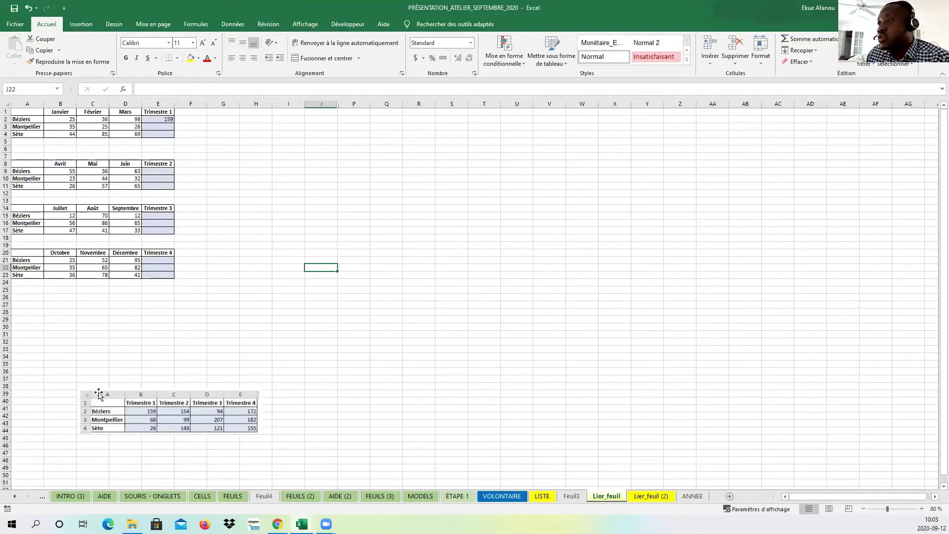
{"action": "left_click", "coordinate": [114, 119]}
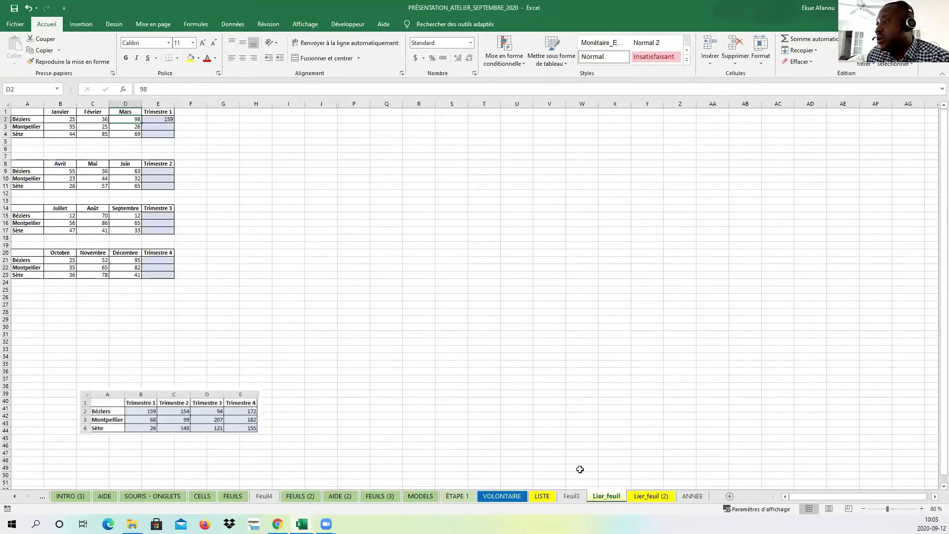
{"action": "left_click", "coordinate": [570, 497]}
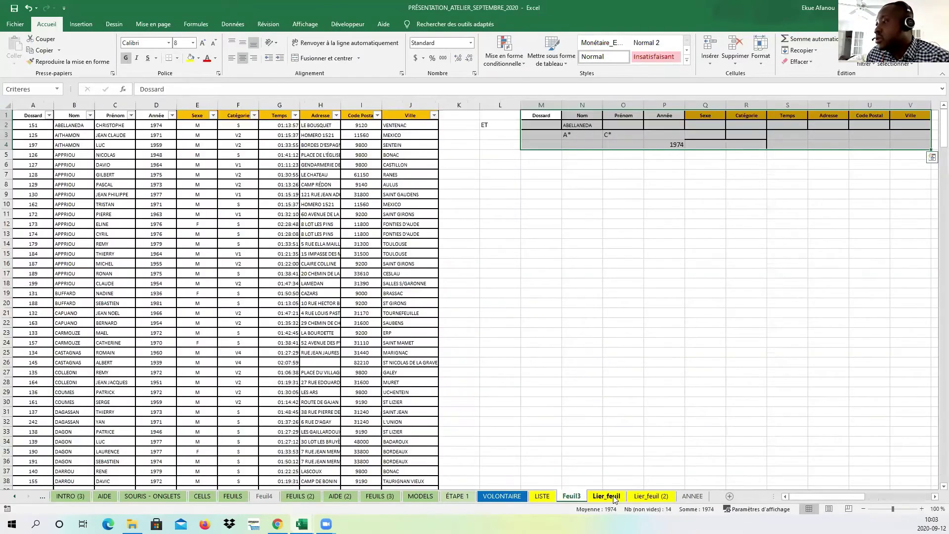
- On the Lier_feuil (2) sheet, fill the Béziers Trimestre 1 sum formula from E2 down to the Montpellier and Sète rows
{"action": "left_click", "coordinate": [645, 497]}
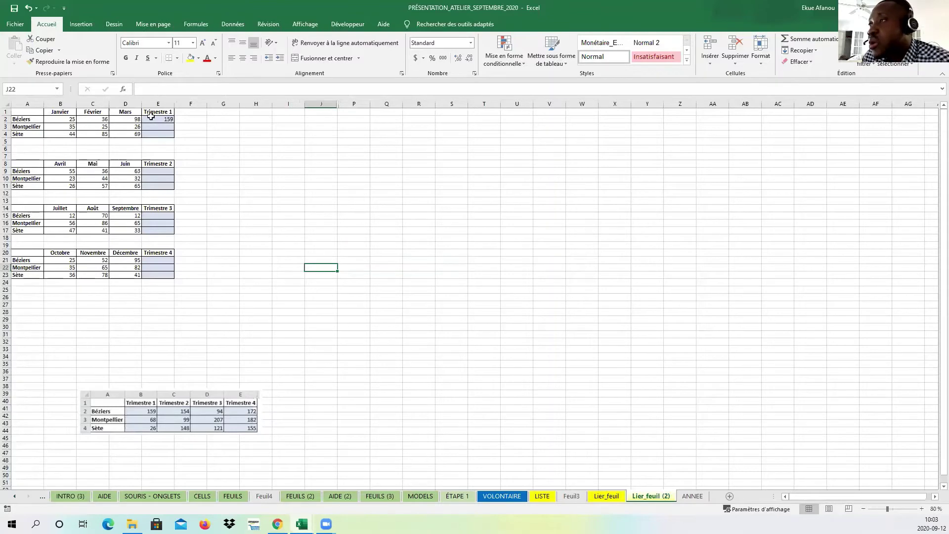
{"action": "left_click_drag", "start_coordinate": [154, 120], "coordinate": [153, 134]}
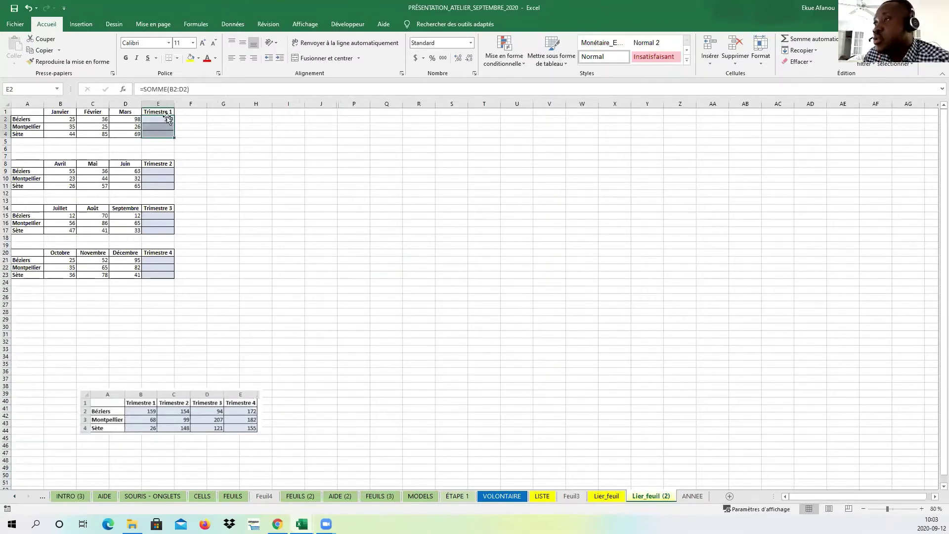
{"action": "left_click_drag", "start_coordinate": [157, 171], "coordinate": [159, 275]}
{"action": "left_click", "coordinate": [164, 261]}
{"action": "left_click", "coordinate": [158, 120]}
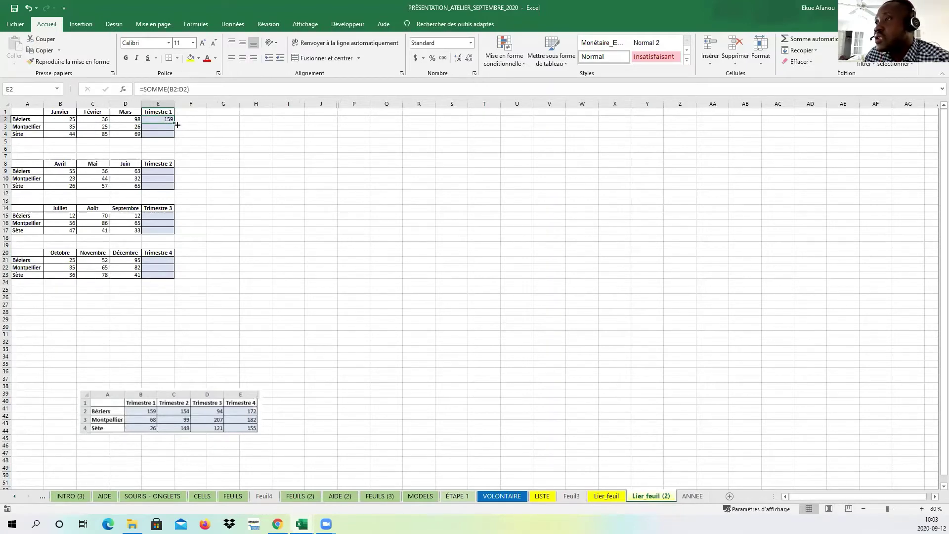
{"action": "double_click", "coordinate": [175, 120]}
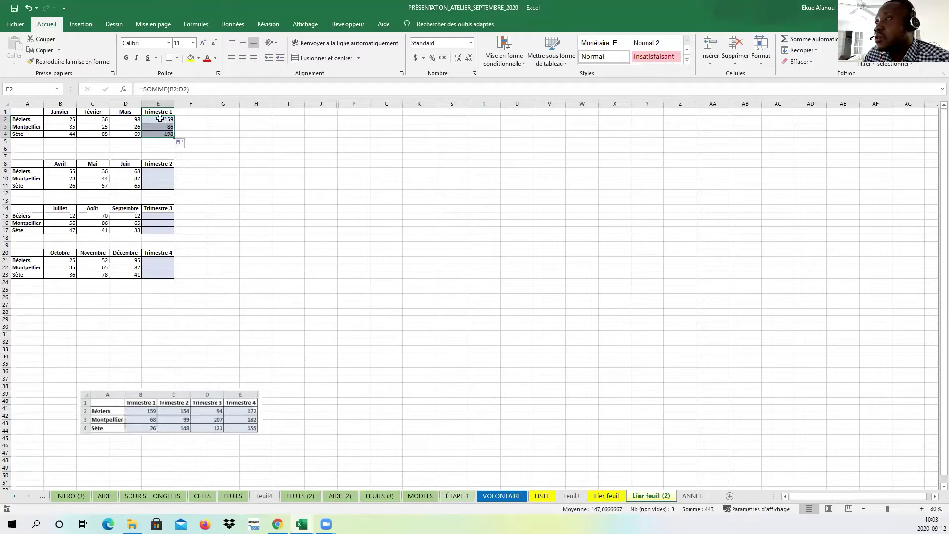
- Copy the three Trimestre 1 sums in E2:E4 and paste only their formulas into the Trimestre 2 column from E9
{"action": "right_click", "coordinate": [160, 119]}
{"action": "left_click", "coordinate": [185, 137]}
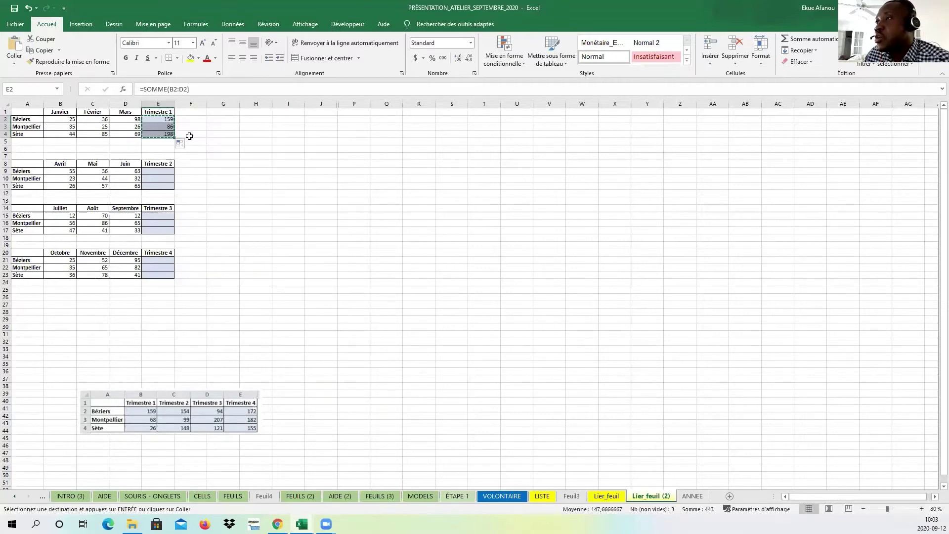
{"action": "right_click", "coordinate": [159, 173]}
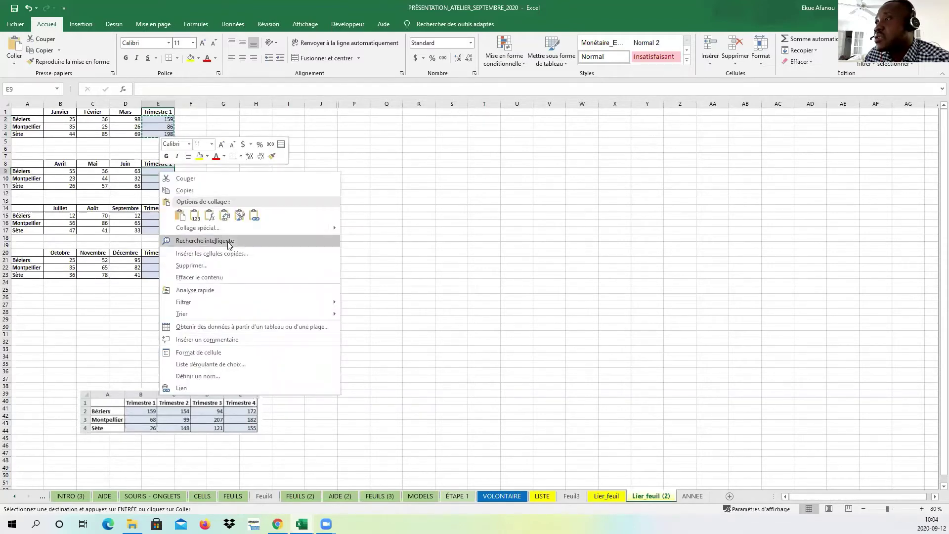
{"action": "left_click", "coordinate": [210, 216]}
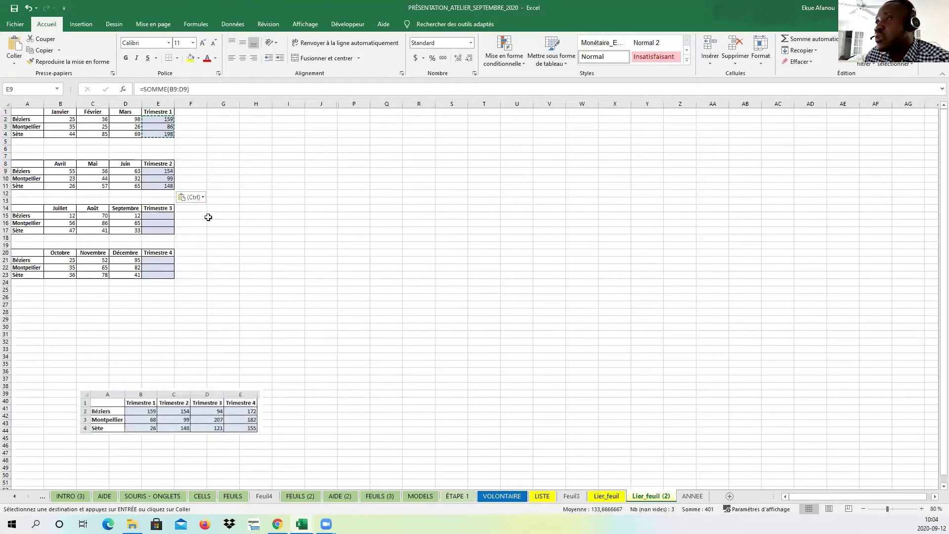
- Paste the copied sum formulas into the Trimestre 3 column from E15 and the Trimestre 4 column from E21
{"action": "left_click_drag", "start_coordinate": [157, 216], "coordinate": [158, 230]}
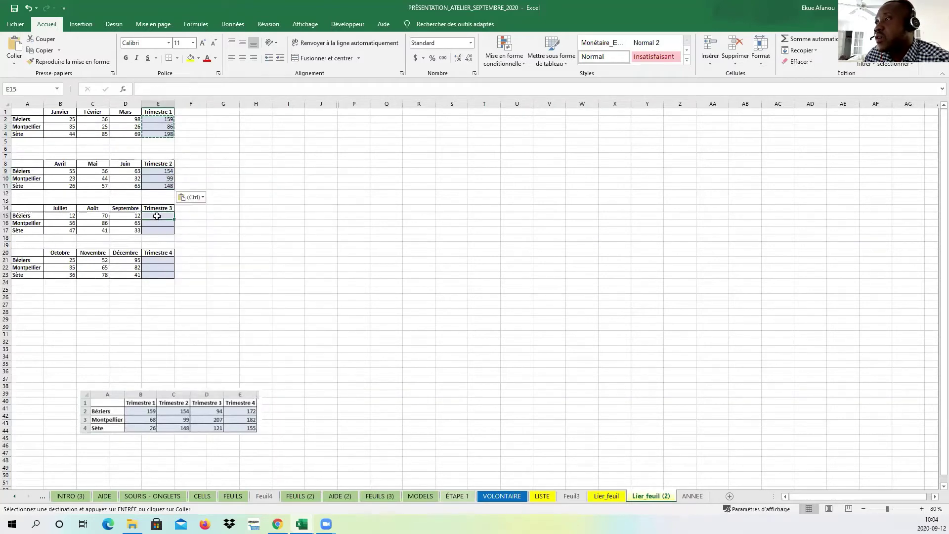
{"action": "right_click", "coordinate": [158, 217]}
{"action": "left_click", "coordinate": [183, 259]}
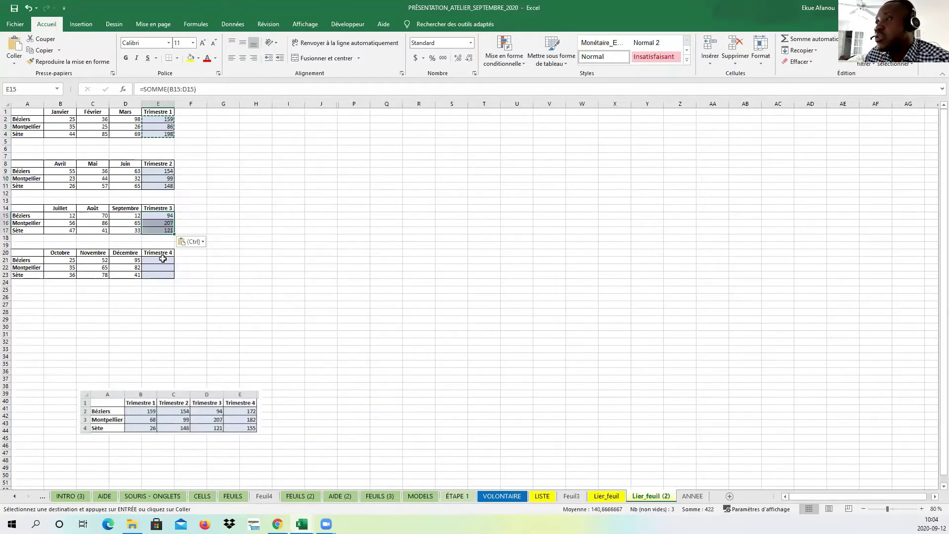
{"action": "left_click", "coordinate": [161, 260]}
{"action": "right_click", "coordinate": [164, 259]}
{"action": "left_click", "coordinate": [212, 303]}
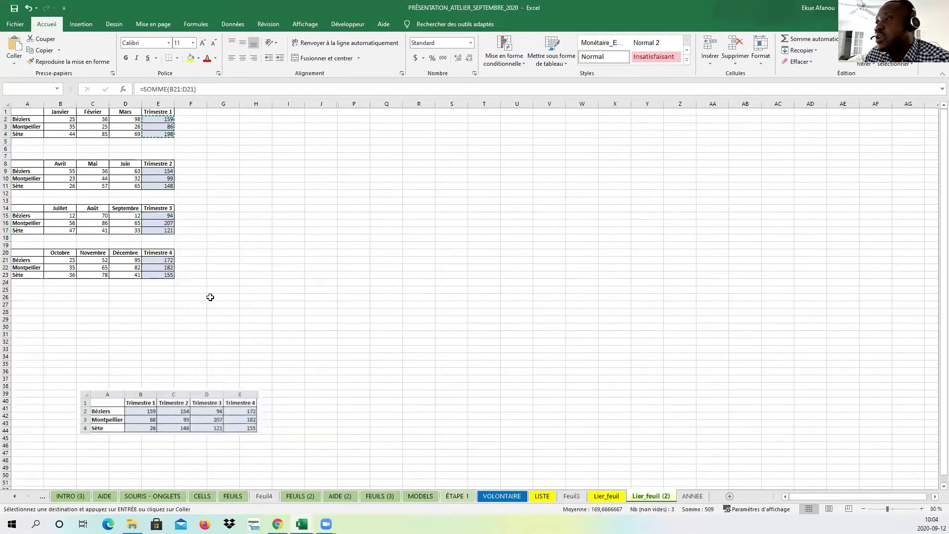
{"action": "left_click", "coordinate": [271, 230]}
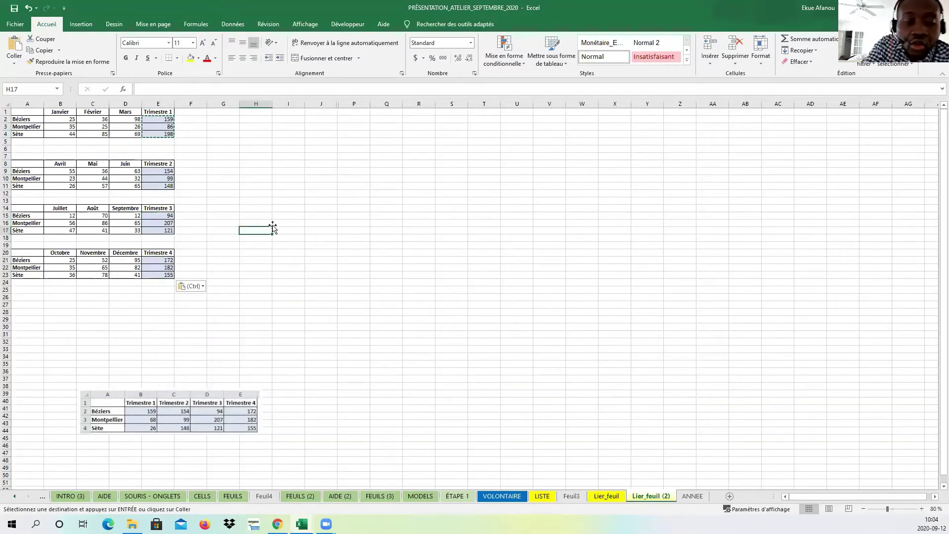
{"action": "key", "text": "Escape"}
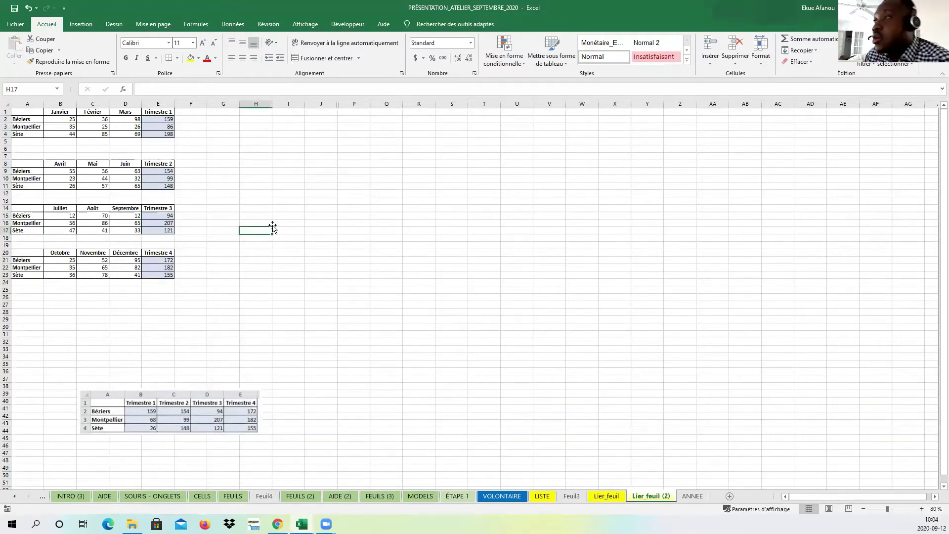
- Check the Béziers sum formulas for Trimestre 1, 2 and 3 and the cell ranges they refer to
{"action": "left_click", "coordinate": [162, 120]}
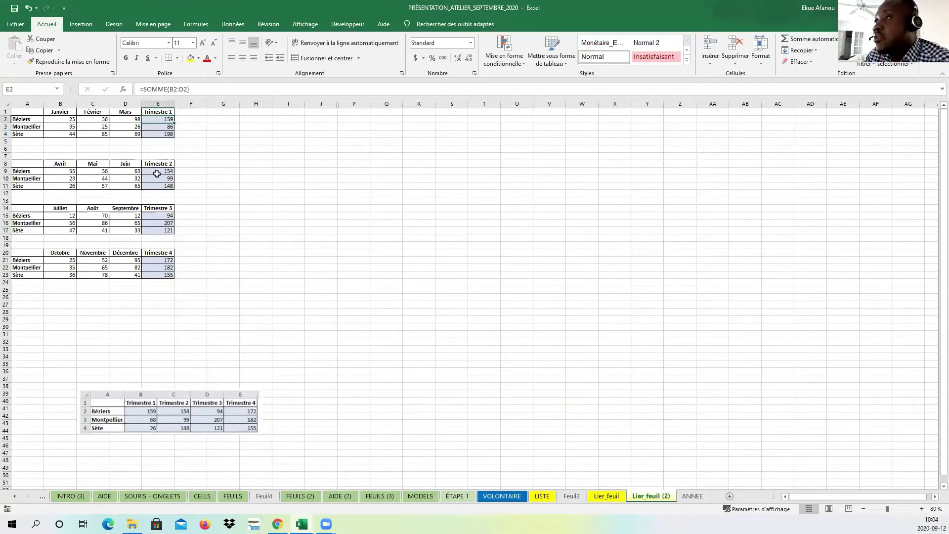
{"action": "left_click_drag", "start_coordinate": [158, 171], "coordinate": [158, 186]}
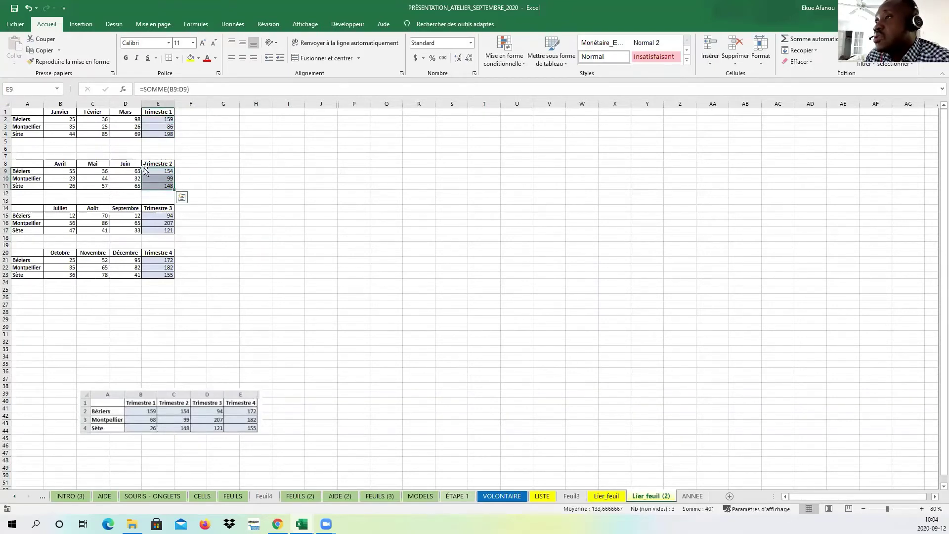
{"action": "double_click", "coordinate": [145, 171]}
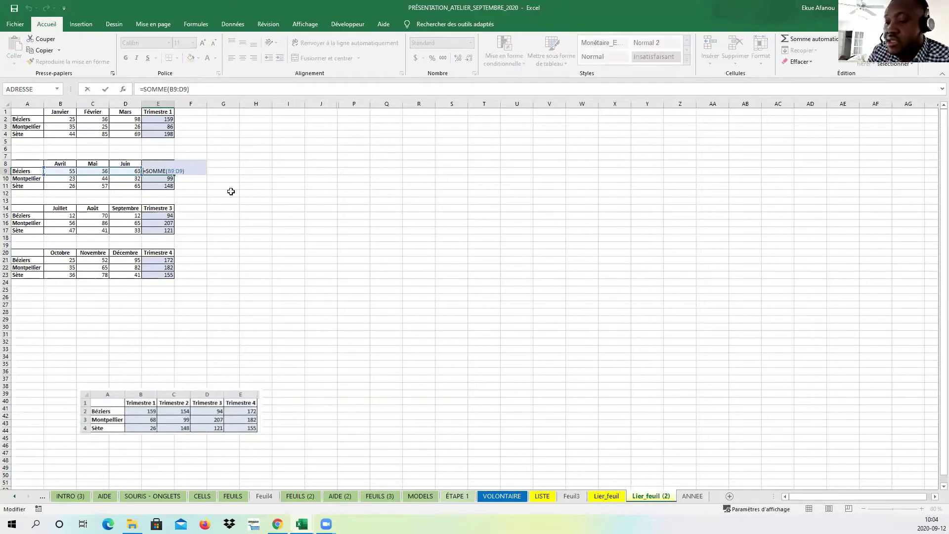
{"action": "key", "text": "Escape"}
{"action": "left_click", "coordinate": [159, 216]}
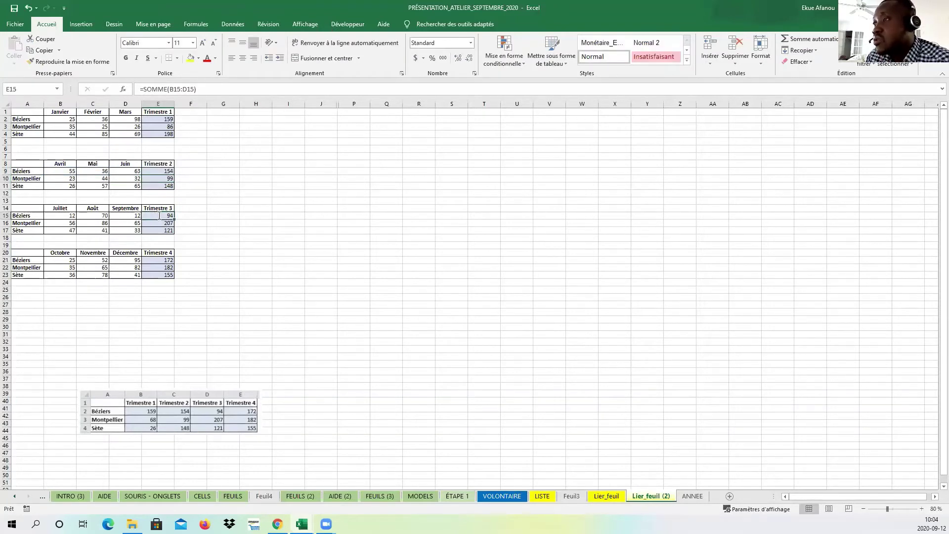
{"action": "double_click", "coordinate": [159, 215]}
{"action": "key", "text": "Return"}
{"action": "left_click", "coordinate": [227, 201]}
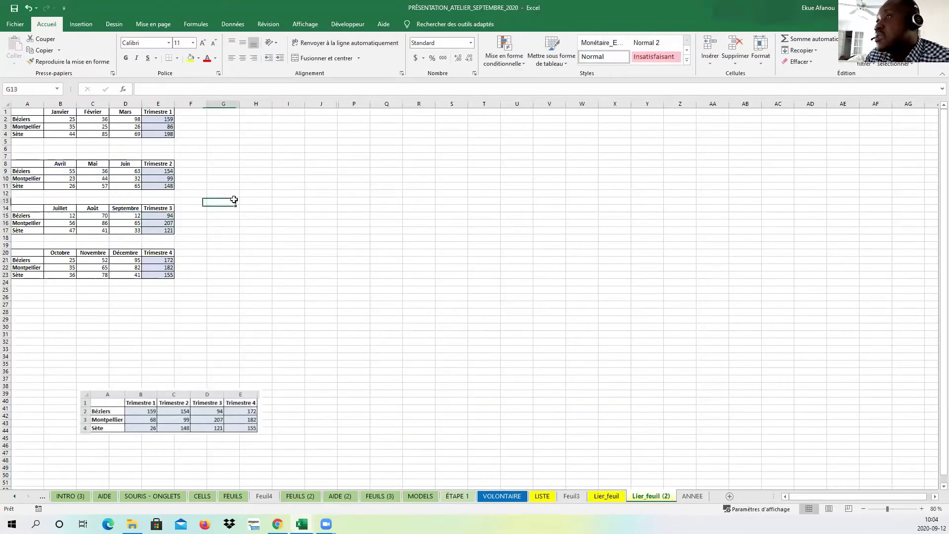
- Compare the city rows and cell F4 of the ANNEE table with the Trimestre 1 sums on Lier_feuil (2), and return to ANNEE
{"action": "left_click", "coordinate": [692, 496]}
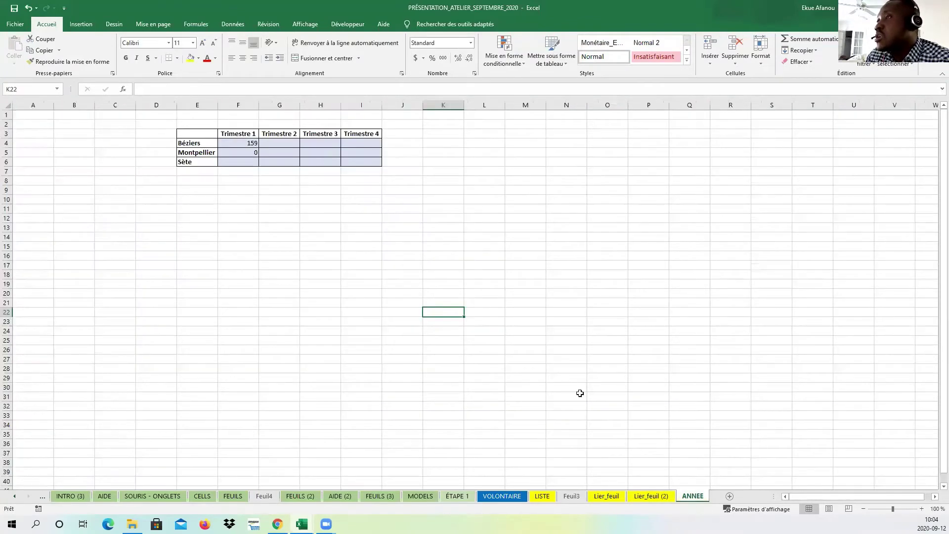
{"action": "left_click", "coordinate": [246, 150]}
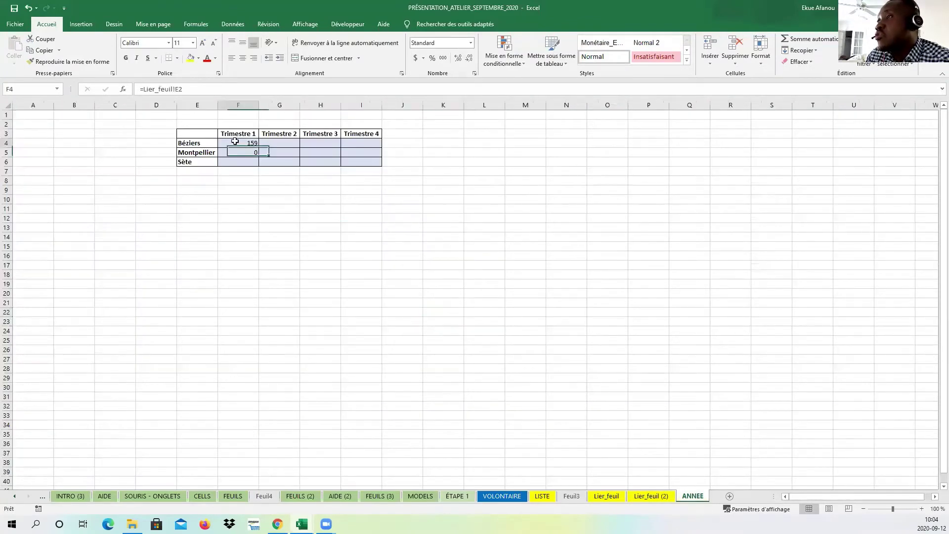
{"action": "left_click", "coordinate": [204, 143]}
{"action": "left_click_drag", "start_coordinate": [204, 142], "coordinate": [197, 159]}
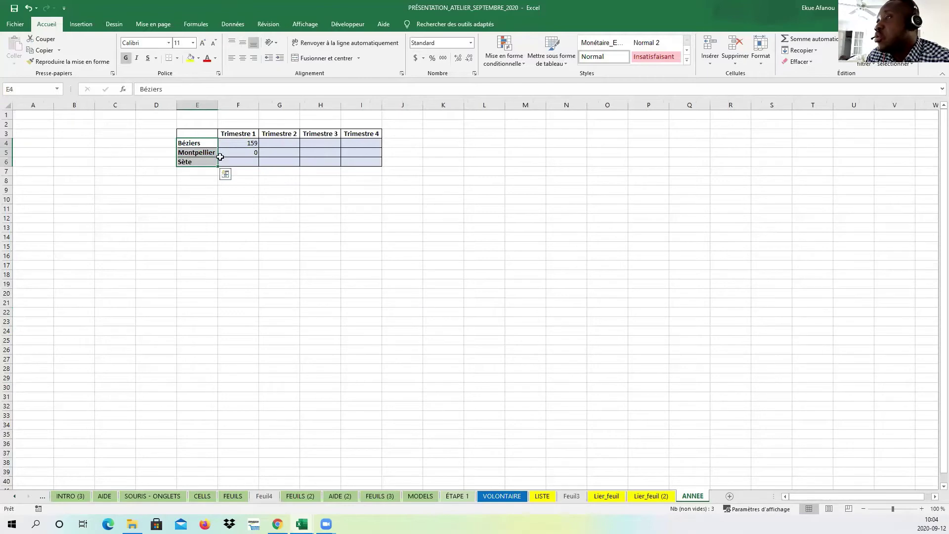
{"action": "left_click", "coordinate": [243, 142]}
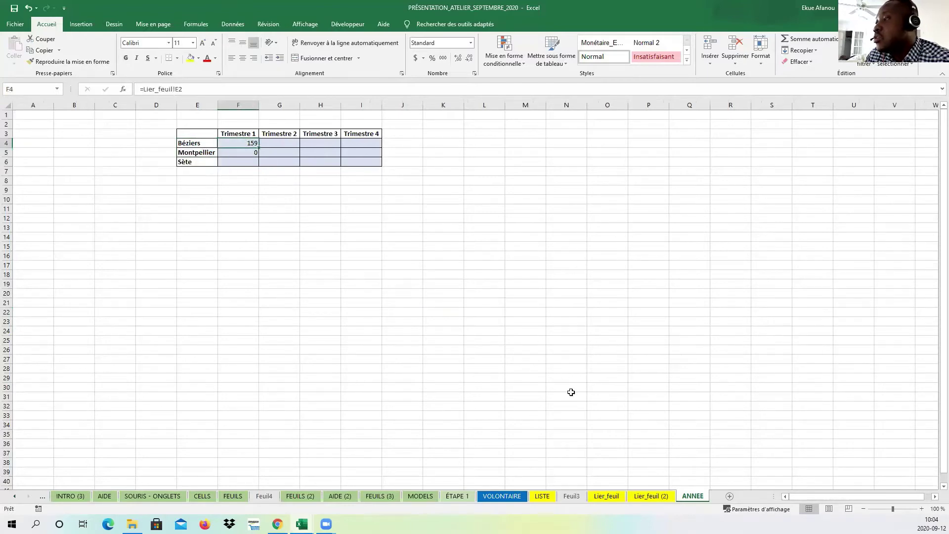
{"action": "left_click", "coordinate": [660, 498]}
{"action": "left_click_drag", "start_coordinate": [154, 119], "coordinate": [183, 134]}
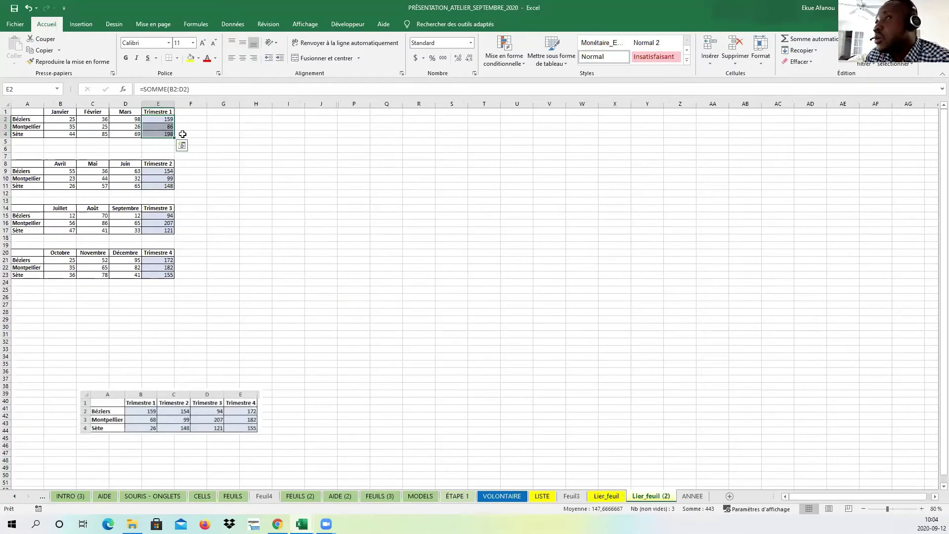
{"action": "left_click", "coordinate": [216, 142]}
{"action": "left_click", "coordinate": [652, 253]}
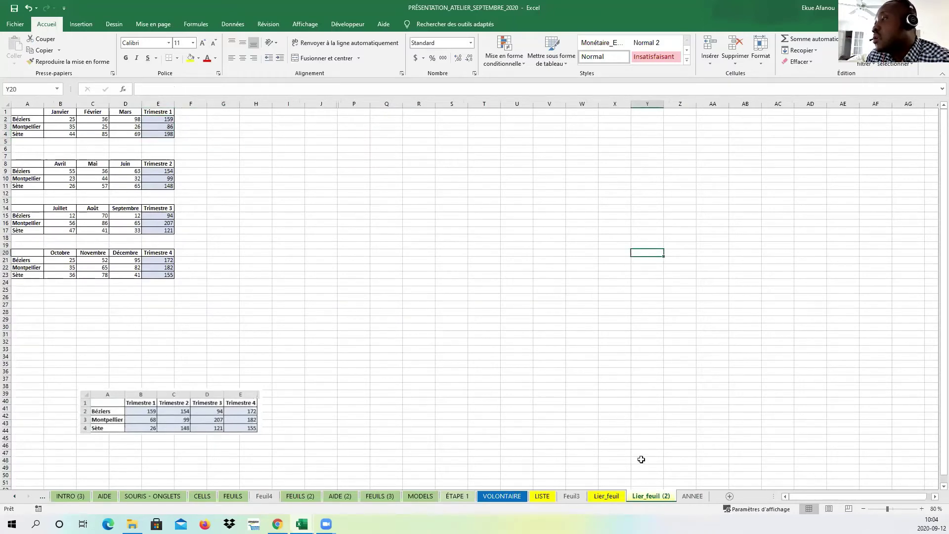
{"action": "left_click", "coordinate": [693, 496]}
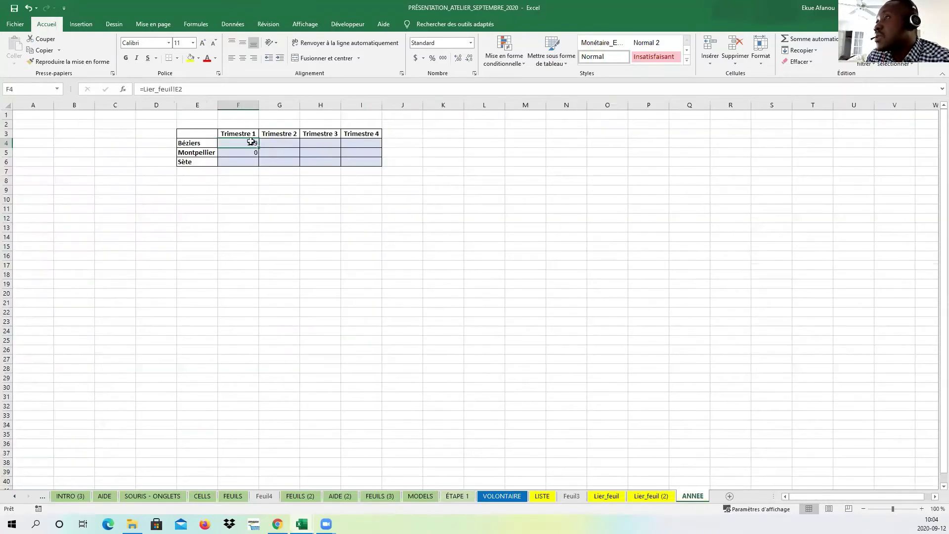
{"action": "type", "text": "="}
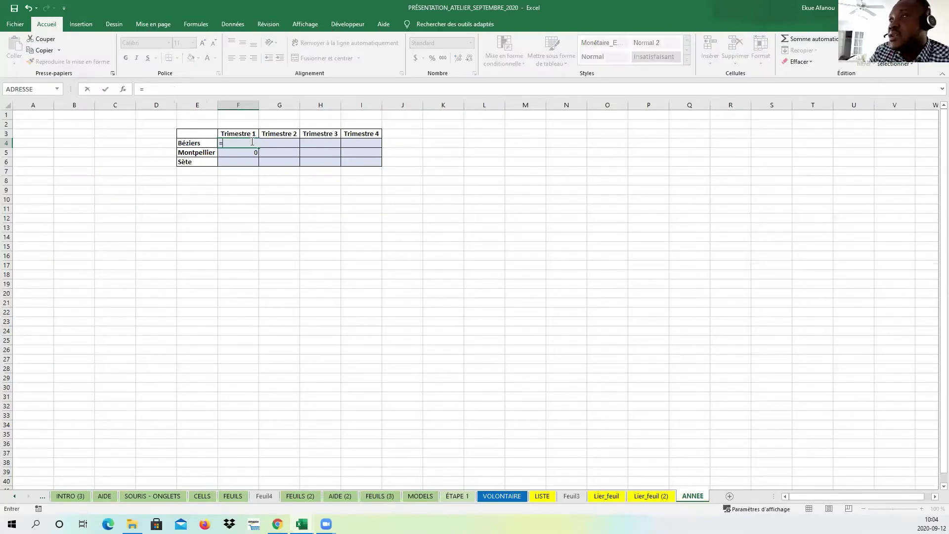
{"action": "left_click", "coordinate": [651, 497]}
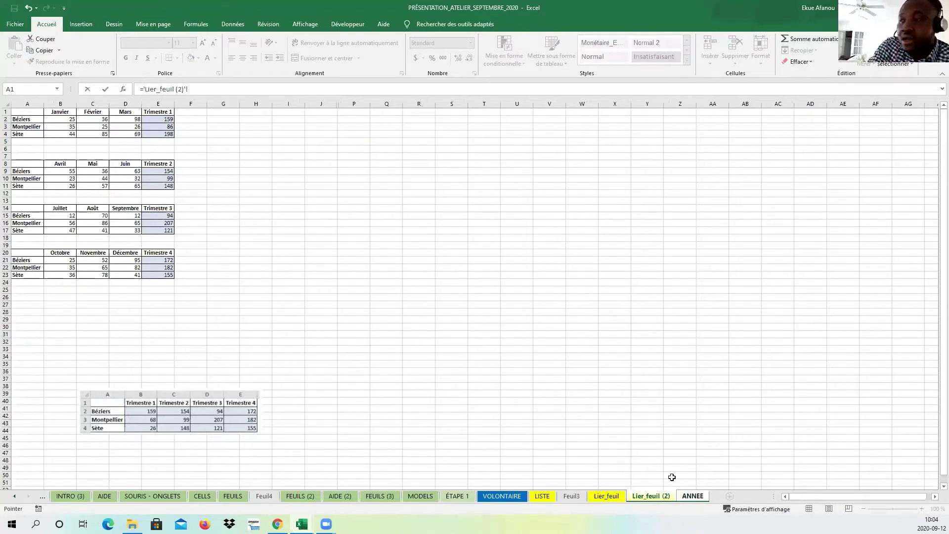
{"action": "key", "text": "Escape"}
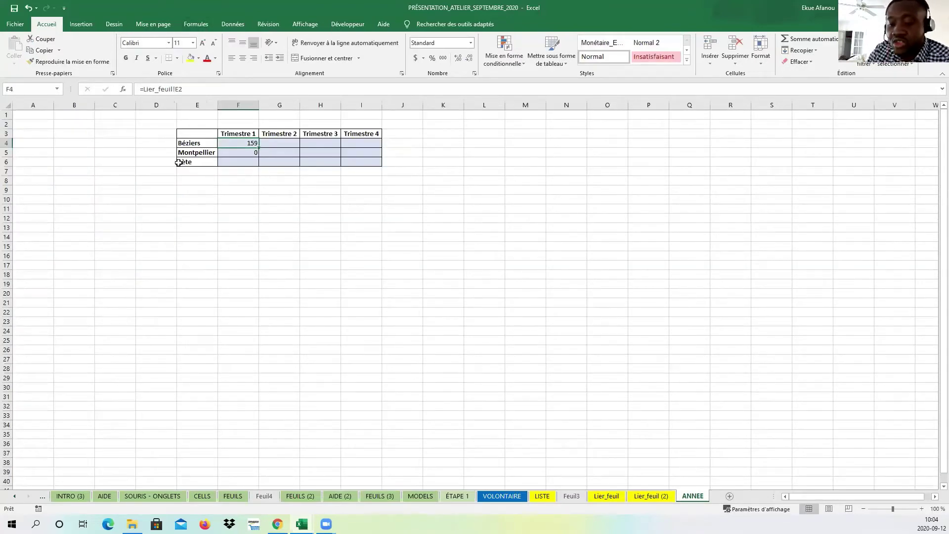
- Link F4 of the ANNEE table to E2 on Lier_feuil (2) and fill the formula down to F6
{"action": "type", "text": "="}
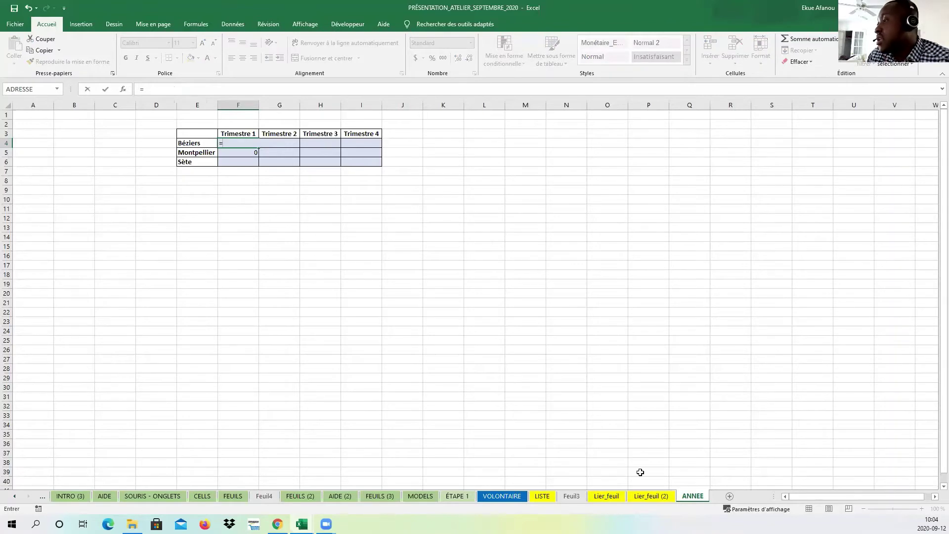
{"action": "left_click", "coordinate": [651, 496]}
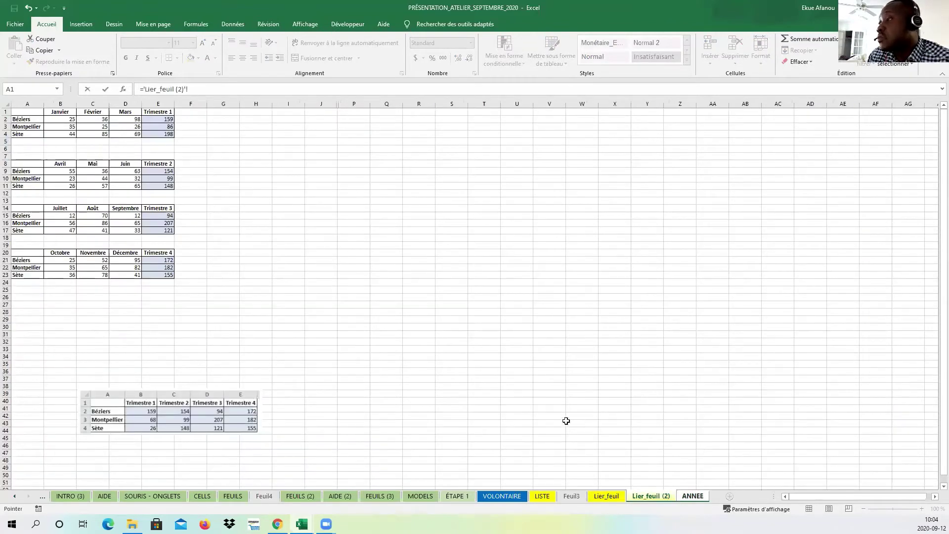
{"action": "left_click", "coordinate": [164, 120]}
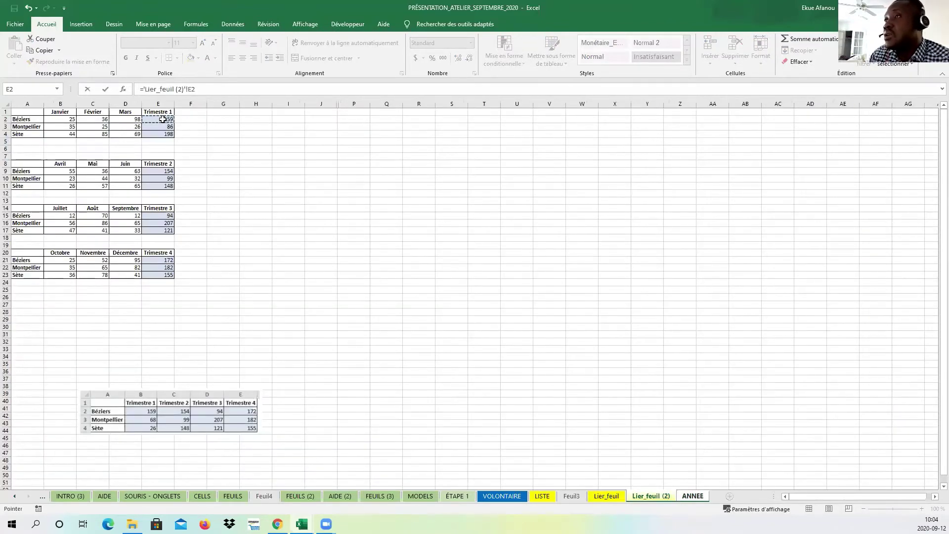
{"action": "key", "text": "Return"}
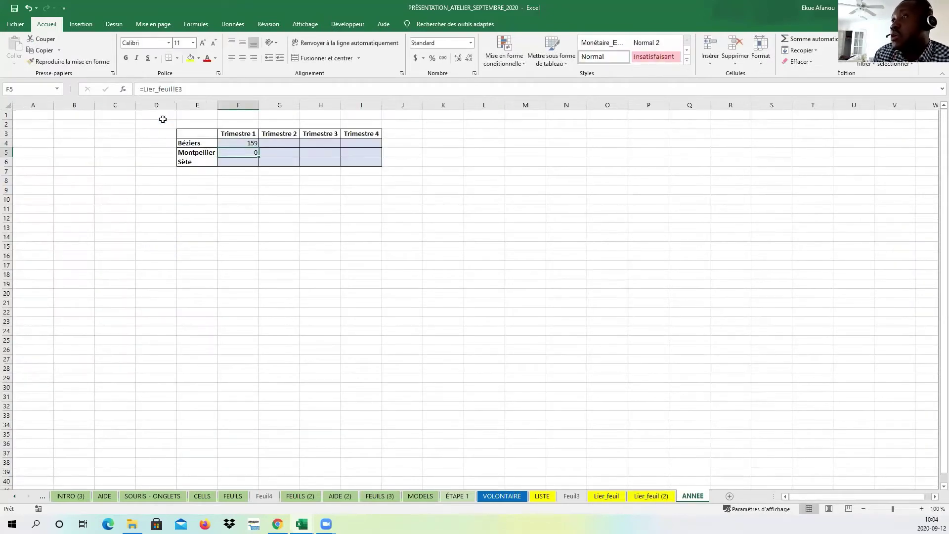
{"action": "left_click", "coordinate": [250, 143]}
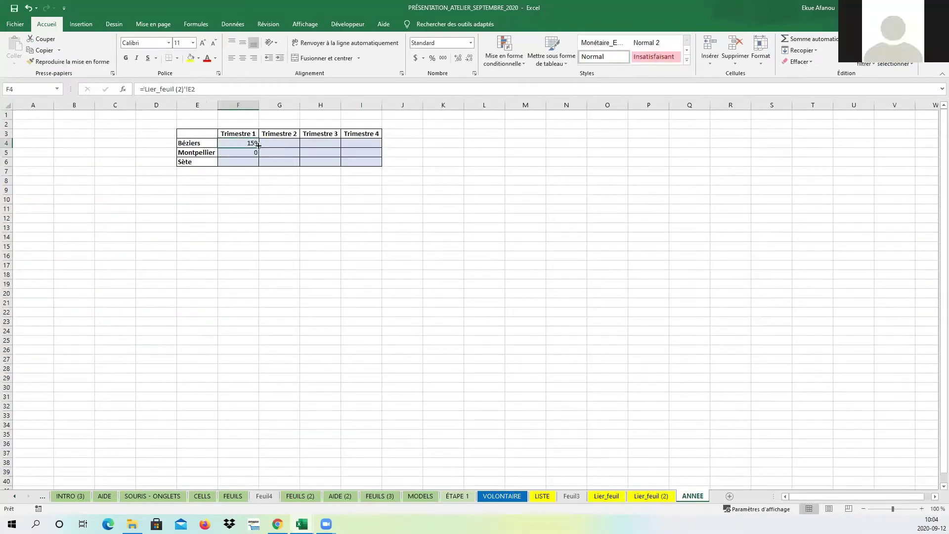
{"action": "left_click_drag", "start_coordinate": [258, 146], "coordinate": [257, 164]}
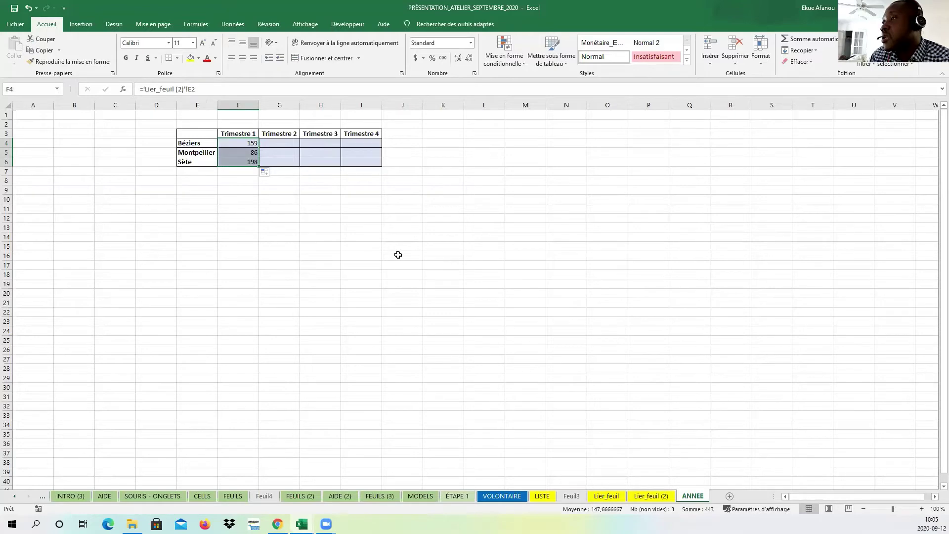
- Link the Béziers Trimestre 2 cell G4 to E9 on Lier_feuil (2)
{"action": "left_click", "coordinate": [286, 143]}
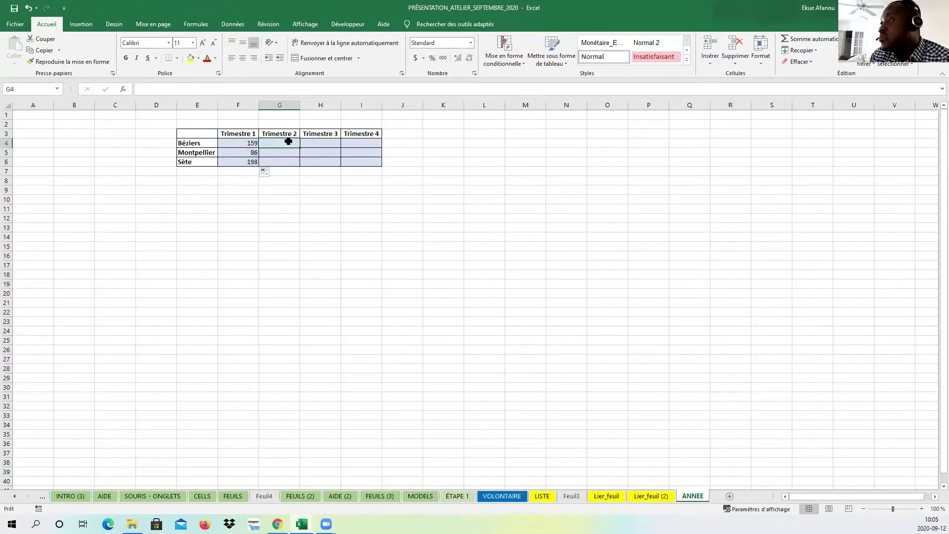
{"action": "type", "text": "="}
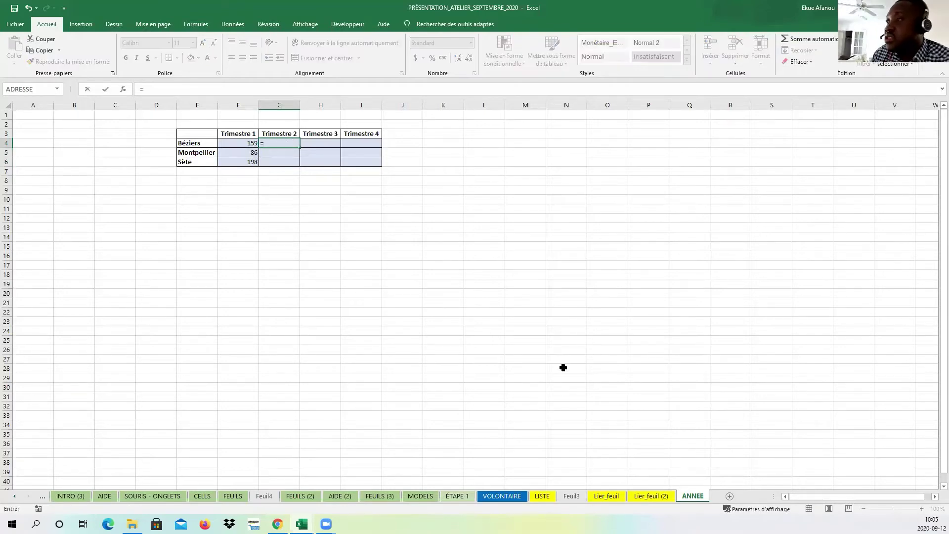
{"action": "left_click", "coordinate": [649, 496]}
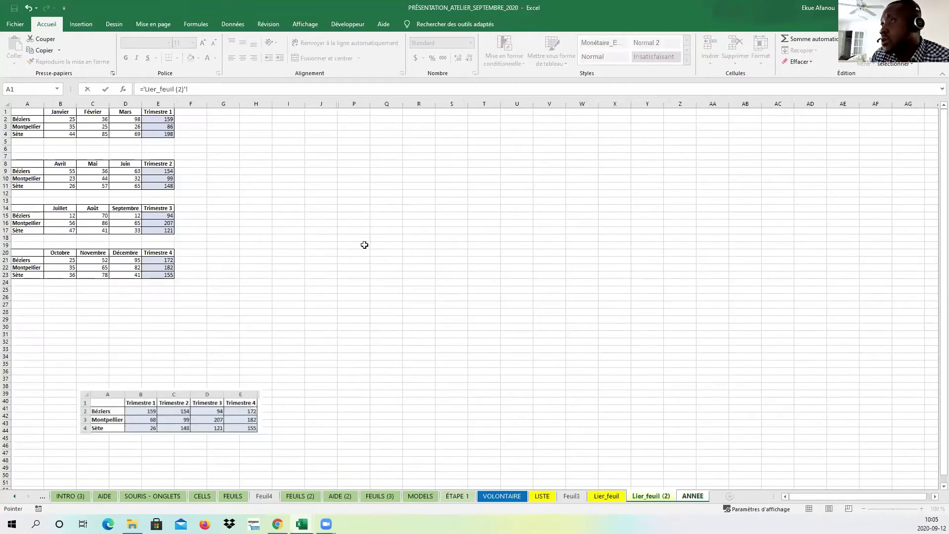
{"action": "left_click", "coordinate": [150, 170]}
{"action": "key", "text": "Return"}
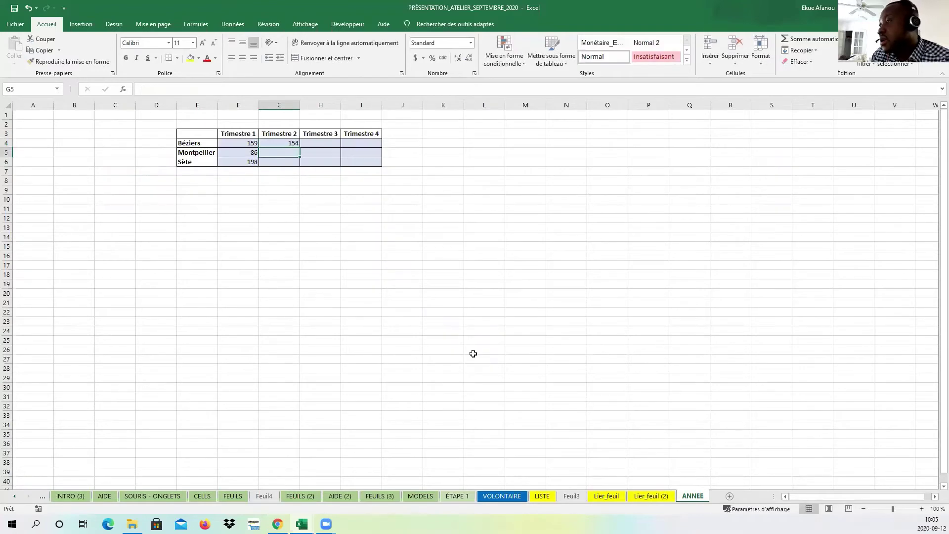
- Link the Béziers Trimestre 3 cell H4 to E15 on Lier_feuil (2)
{"action": "left_click", "coordinate": [319, 144]}
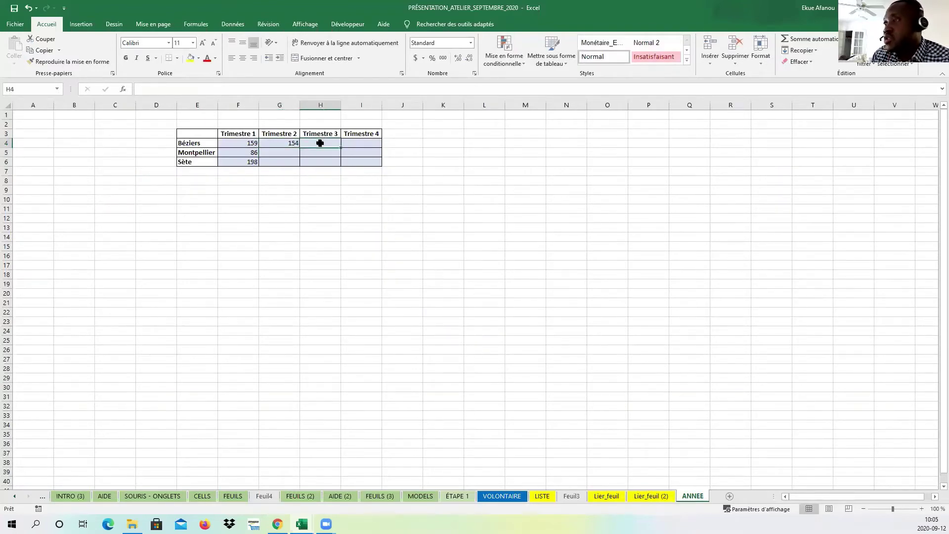
{"action": "type", "text": "="}
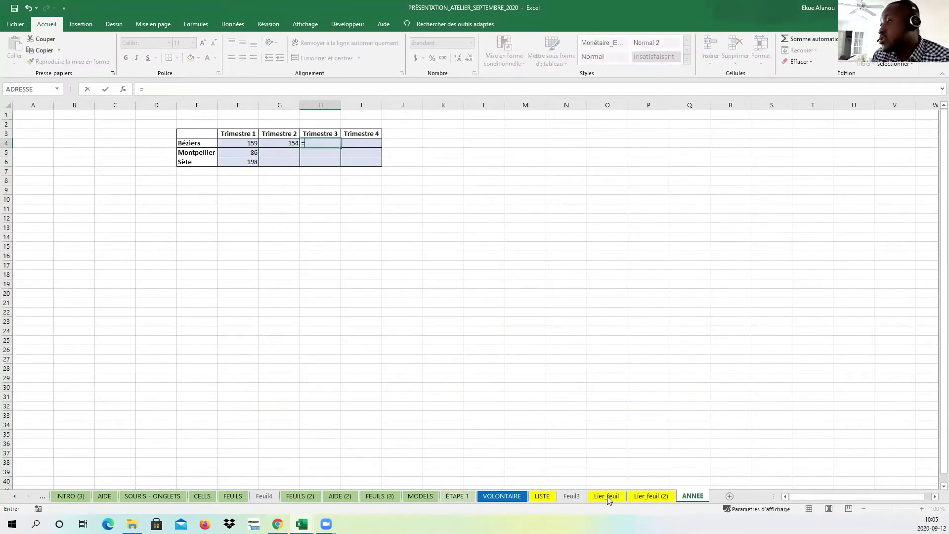
{"action": "left_click", "coordinate": [650, 497]}
{"action": "left_click", "coordinate": [166, 216]}
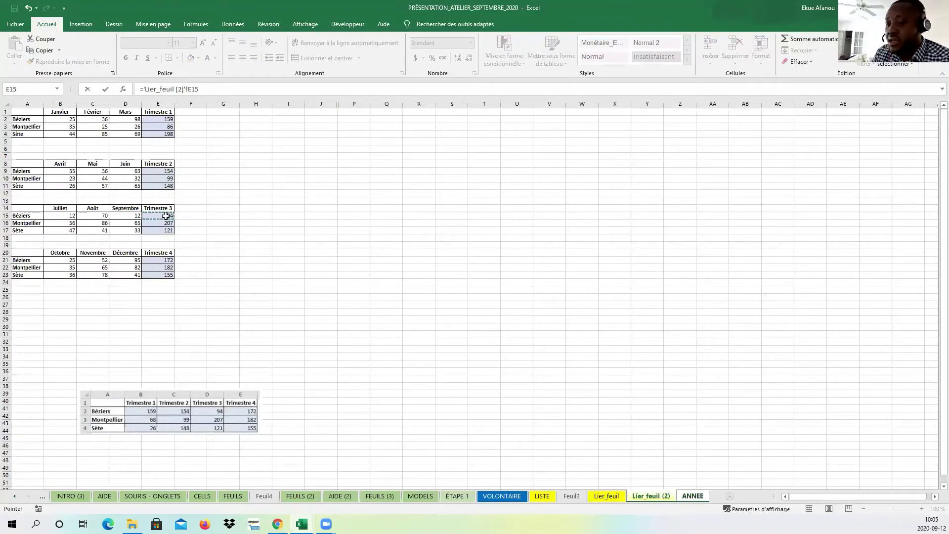
{"action": "key", "text": "Return"}
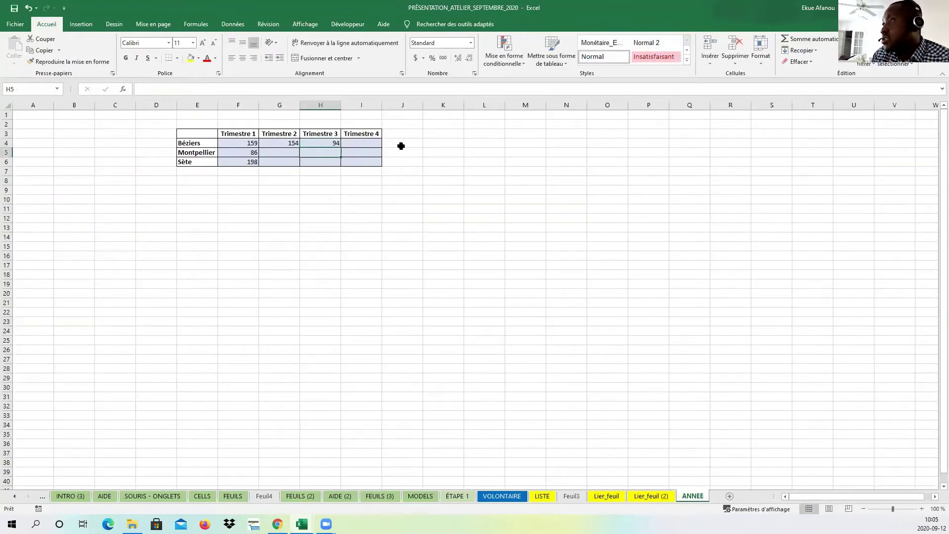
- Link the Béziers Trimestre 4 cell I4 to E21 on Lier_feuil (2) and fill G4:I4 down to row 6
{"action": "left_click", "coordinate": [368, 142]}
{"action": "type", "text": "="}
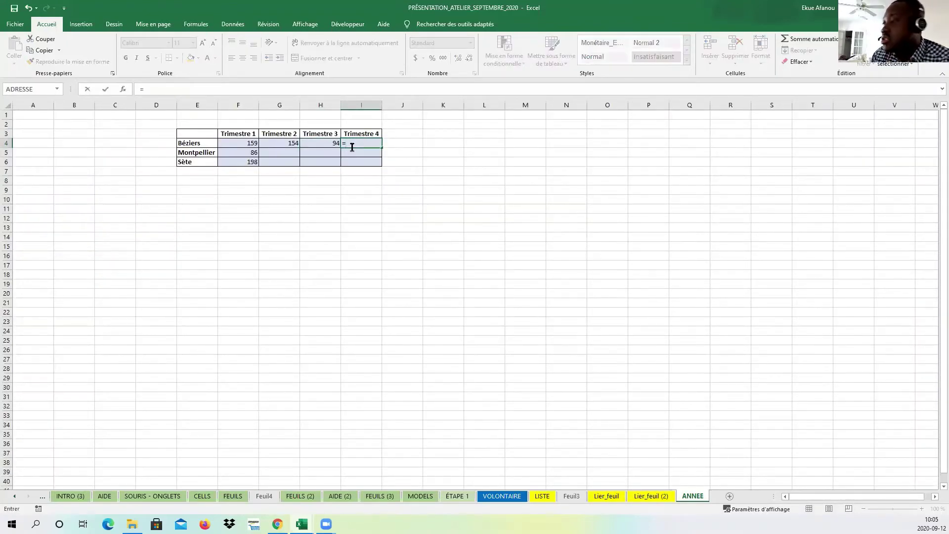
{"action": "left_click", "coordinate": [651, 496]}
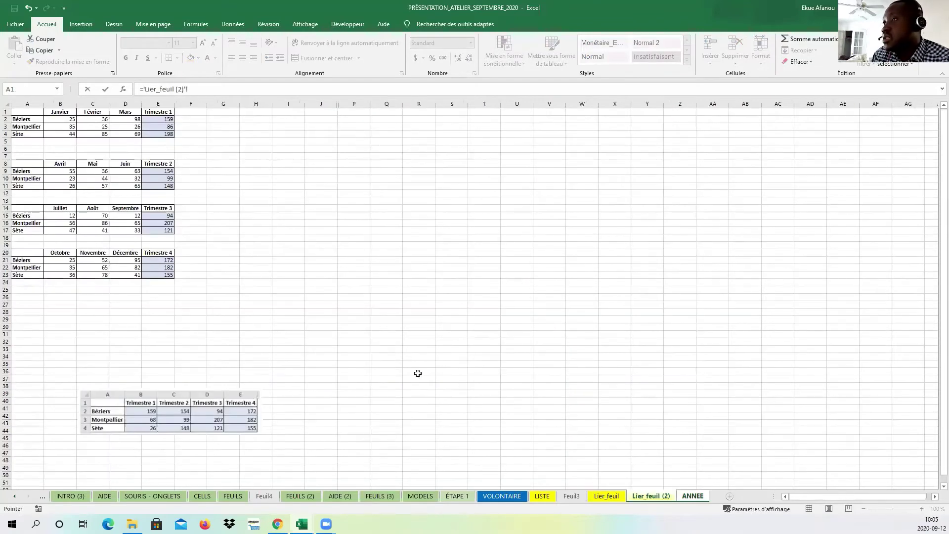
{"action": "left_click", "coordinate": [153, 260]}
{"action": "key", "text": "Return"}
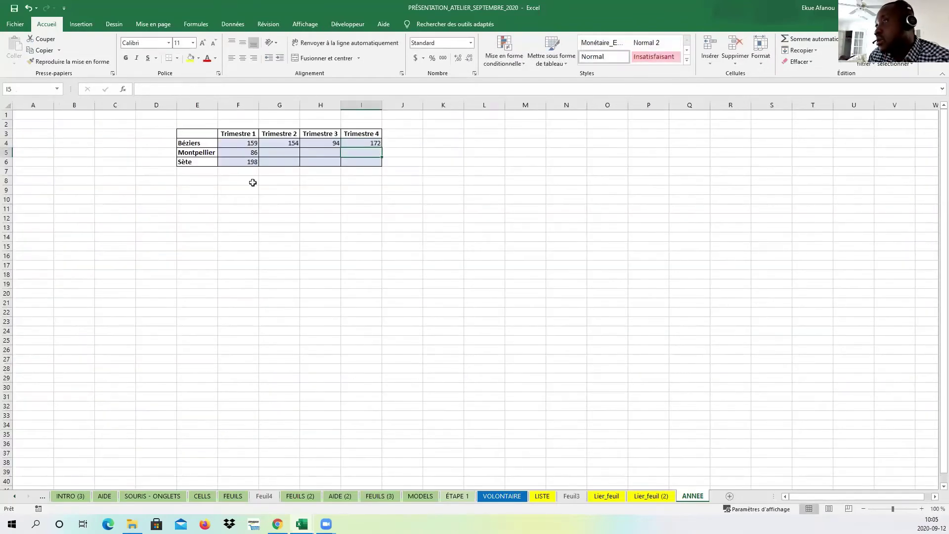
{"action": "left_click_drag", "start_coordinate": [283, 143], "coordinate": [356, 166]}
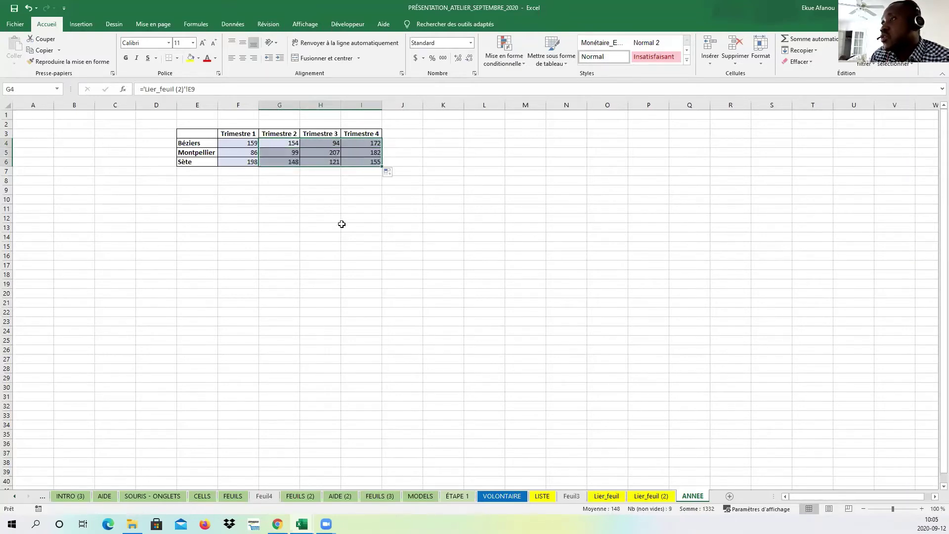
- Check the linked formulas in the Montpellier and Sète rows, compare I6 with E23 on Lier_feuil (2), and return to ANNEE
{"action": "left_click", "coordinate": [326, 152]}
{"action": "left_click", "coordinate": [359, 153]}
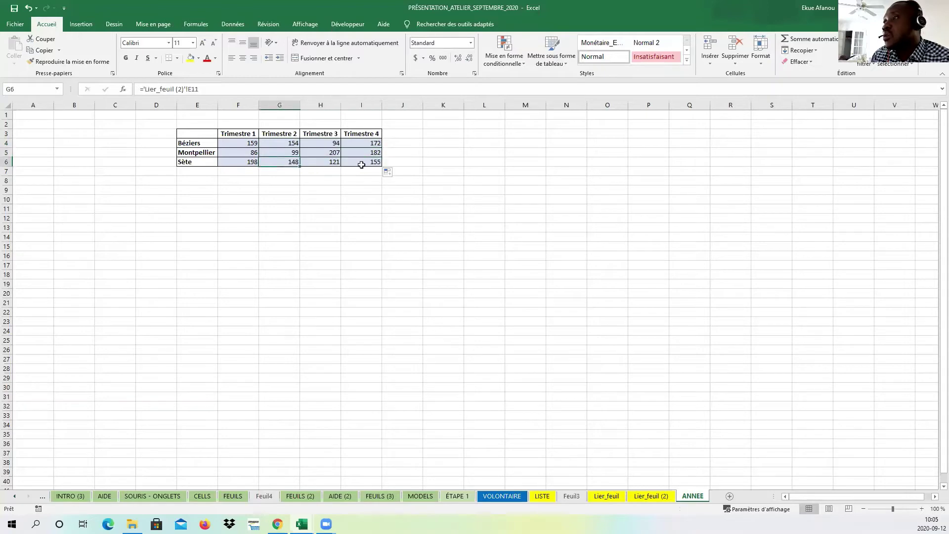
{"action": "left_click", "coordinate": [361, 163]}
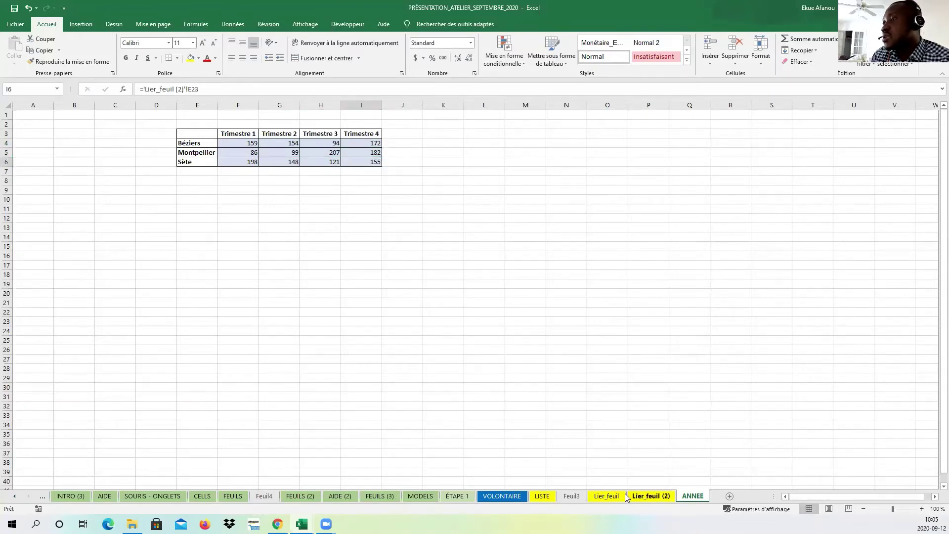
{"action": "left_click", "coordinate": [648, 496]}
{"action": "left_click", "coordinate": [168, 275]}
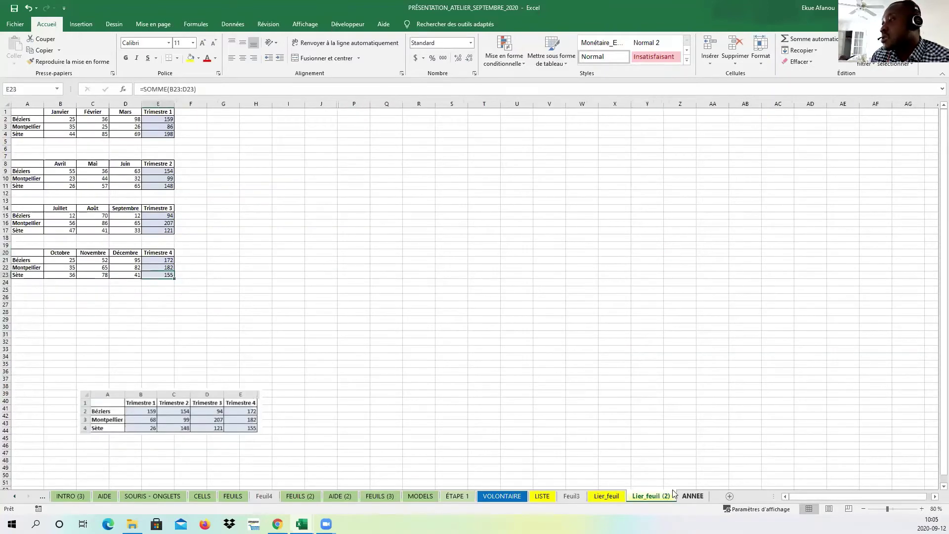
{"action": "left_click", "coordinate": [691, 496]}
{"action": "left_click", "coordinate": [374, 255]}
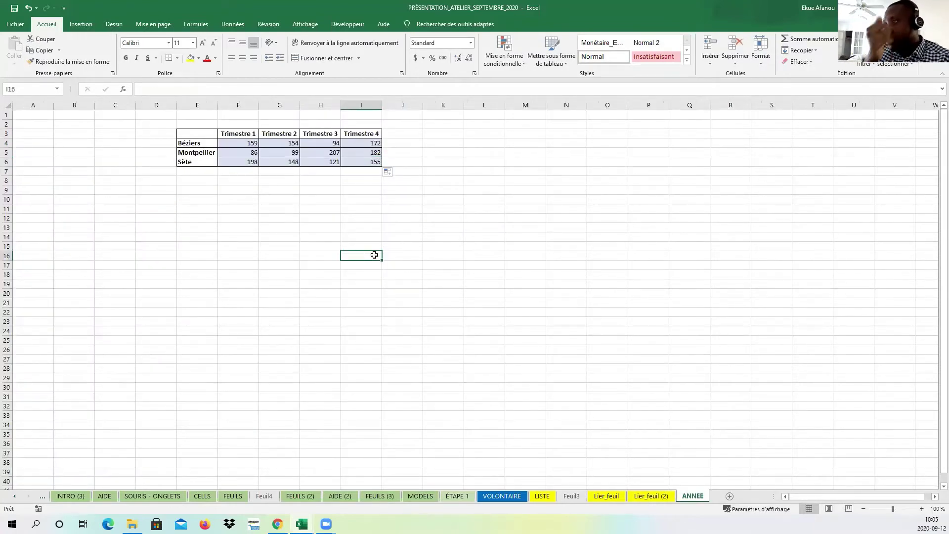
{"action": "left_click", "coordinate": [450, 235]}
{"action": "left_click", "coordinate": [387, 306]}
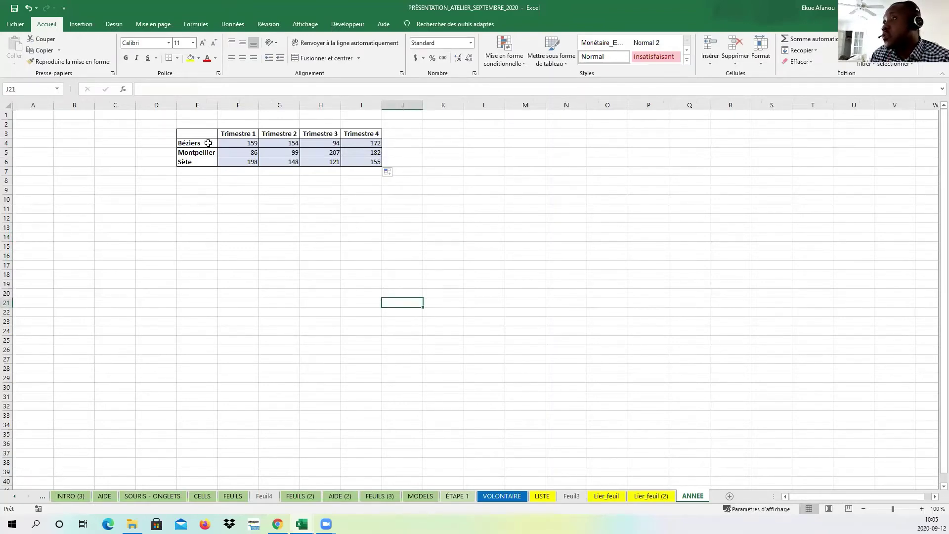
- Copy the summary table E3:I6 on ANNEE and paste only its values starting at H13
{"action": "left_click_drag", "start_coordinate": [197, 136], "coordinate": [363, 162]}
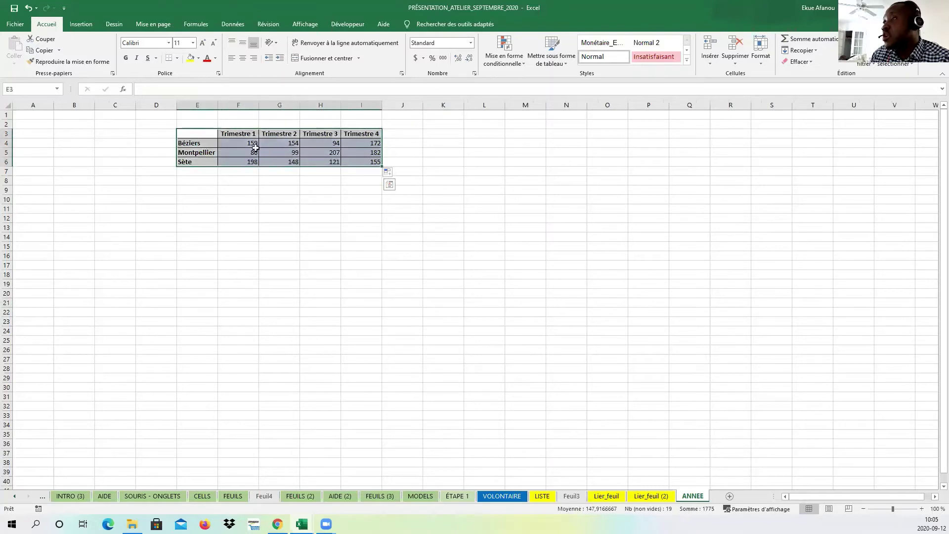
{"action": "right_click", "coordinate": [227, 135]}
{"action": "left_click", "coordinate": [248, 153]}
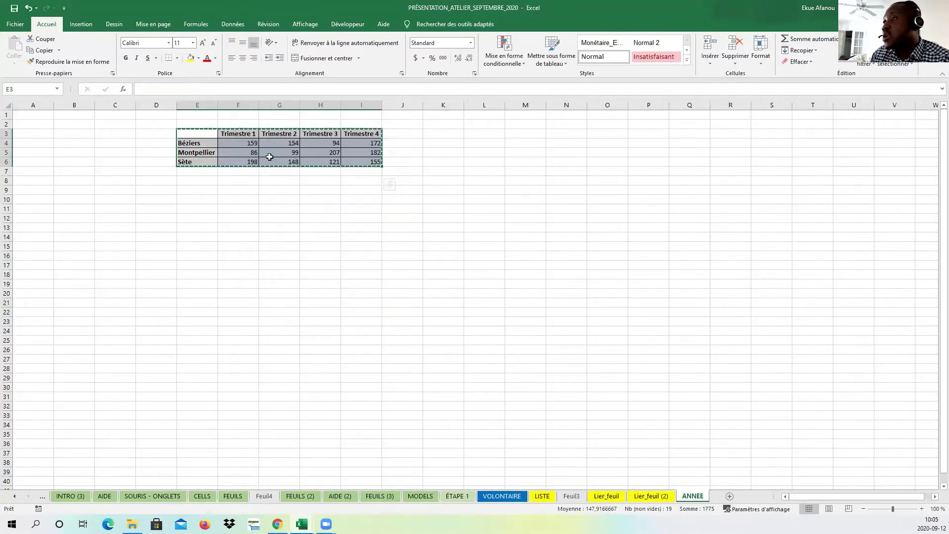
{"action": "left_click", "coordinate": [316, 225]}
{"action": "right_click", "coordinate": [316, 226]}
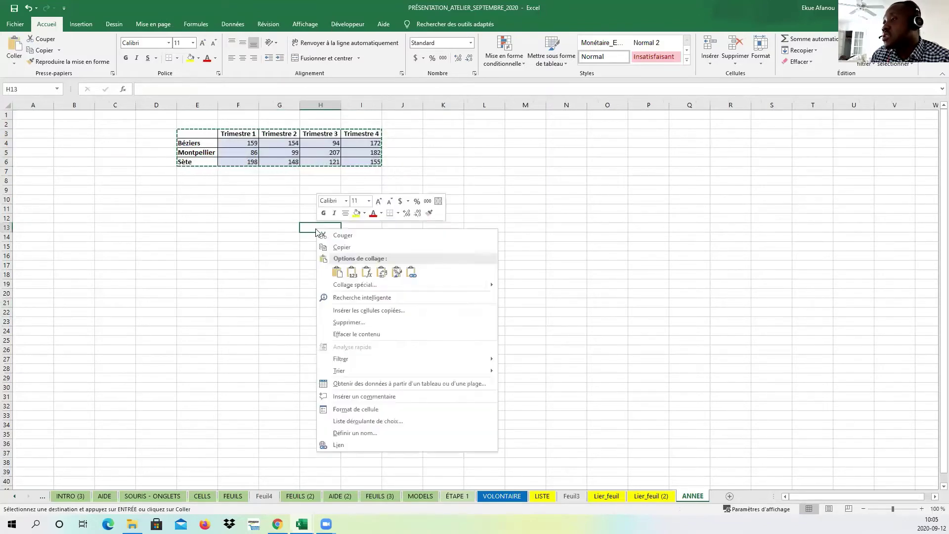
{"action": "left_click", "coordinate": [352, 274]}
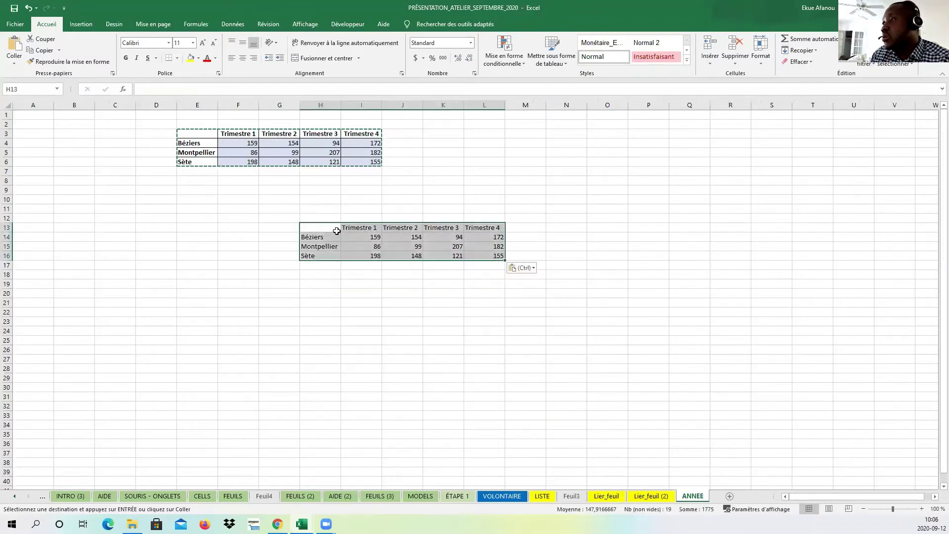
- Paste the copied table's formatting onto the values-only table at H13
{"action": "right_click", "coordinate": [340, 249]}
{"action": "left_click", "coordinate": [416, 274]}
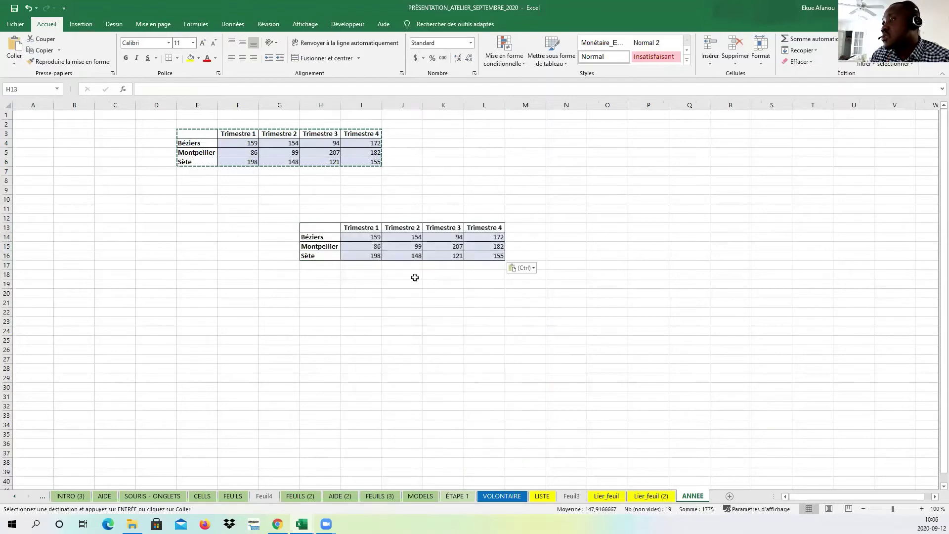
{"action": "left_click", "coordinate": [392, 310]}
- Create a copy of the ANNEE sheet in a new workbook
{"action": "right_click", "coordinate": [694, 497]}
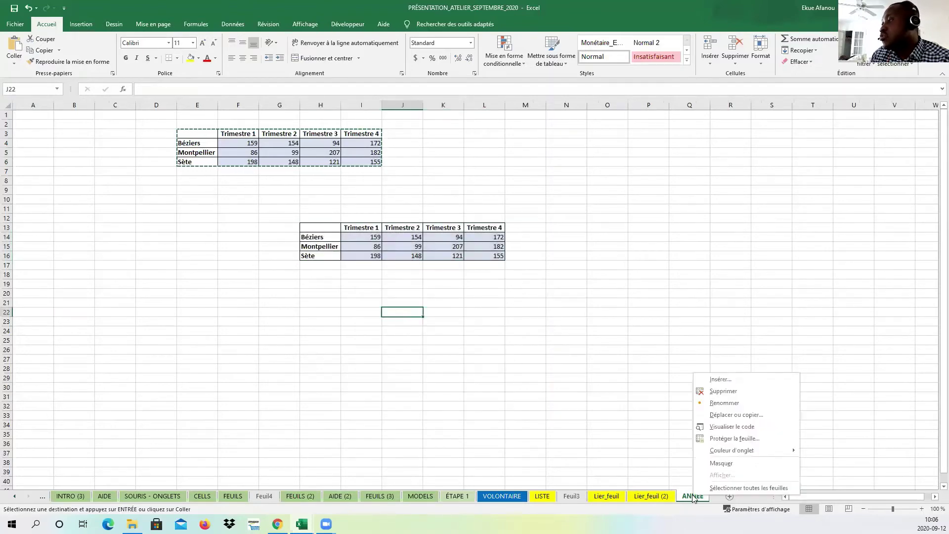
{"action": "left_click", "coordinate": [730, 415]}
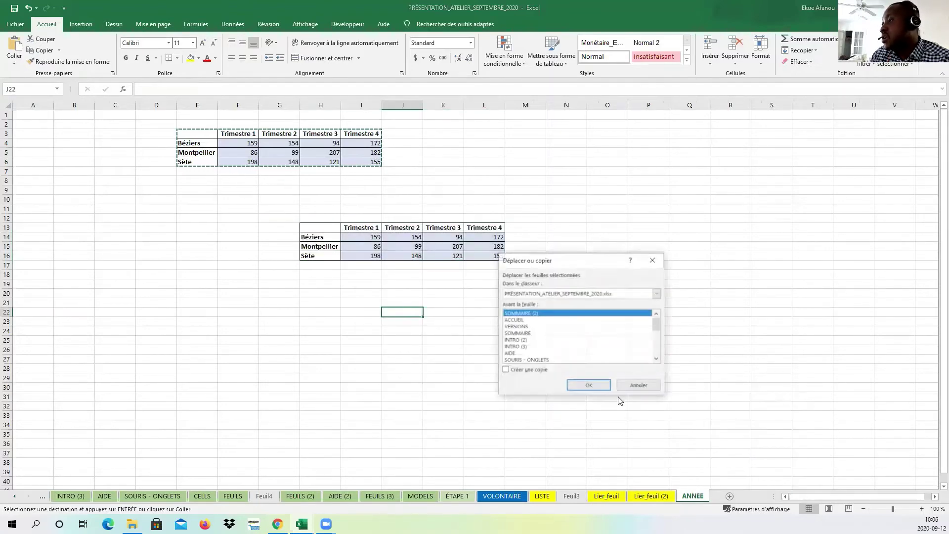
{"action": "left_click", "coordinate": [657, 294]}
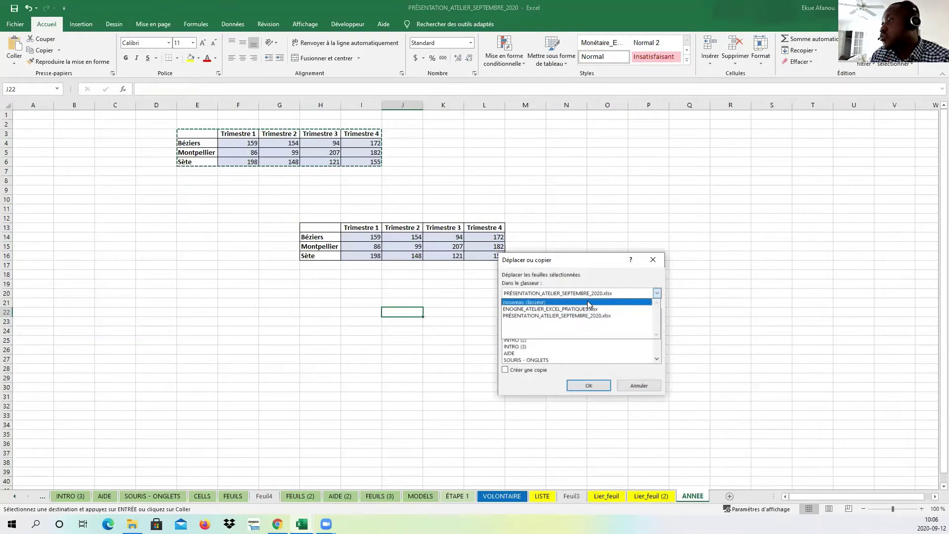
{"action": "left_click", "coordinate": [587, 302]}
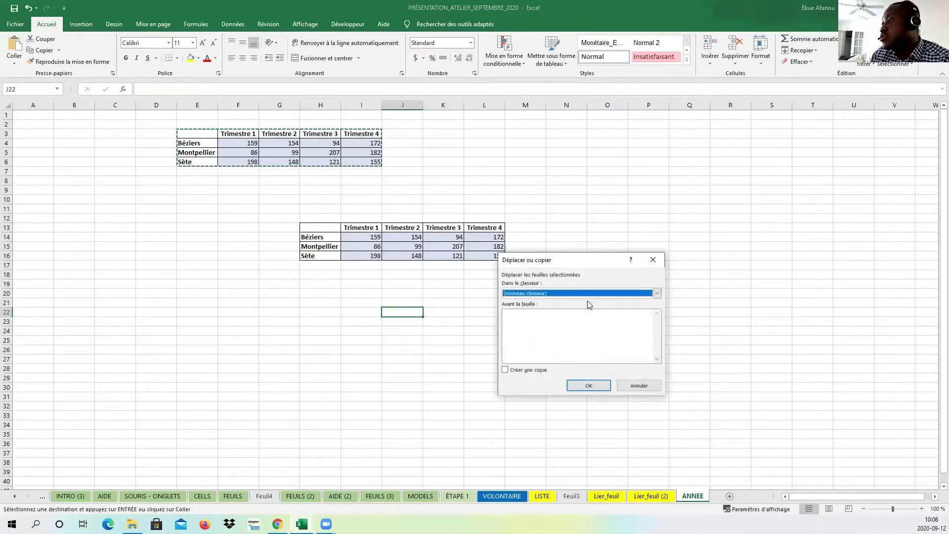
{"action": "left_click", "coordinate": [532, 371]}
{"action": "left_click", "coordinate": [582, 385]}
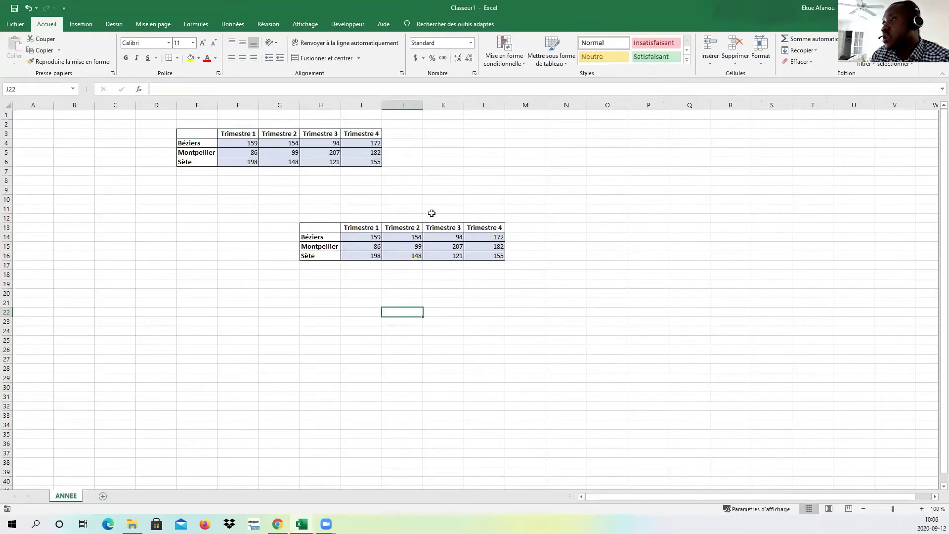
- Compare the contents of F4 in the linked table and I14 in the values-only table of the new workbook
{"action": "left_click", "coordinate": [246, 143]}
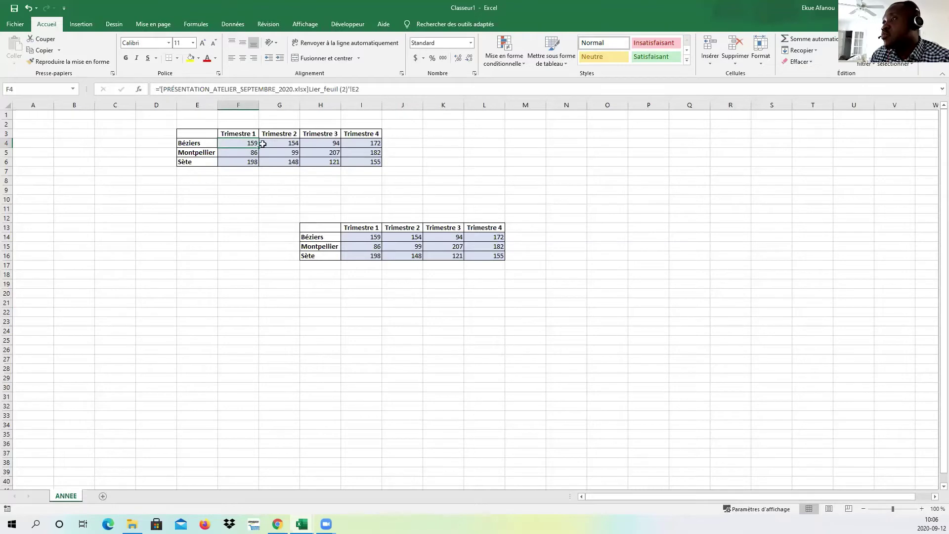
{"action": "left_click", "coordinate": [372, 237]}
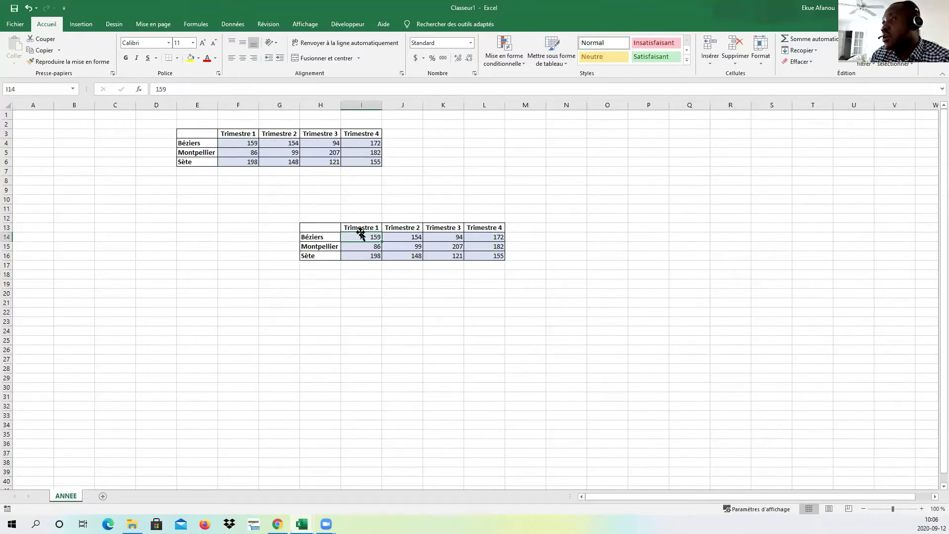
- Inspect the linked formula in F4 and shrink the new workbook's window in front of the source workbook
{"action": "left_click", "coordinate": [247, 145]}
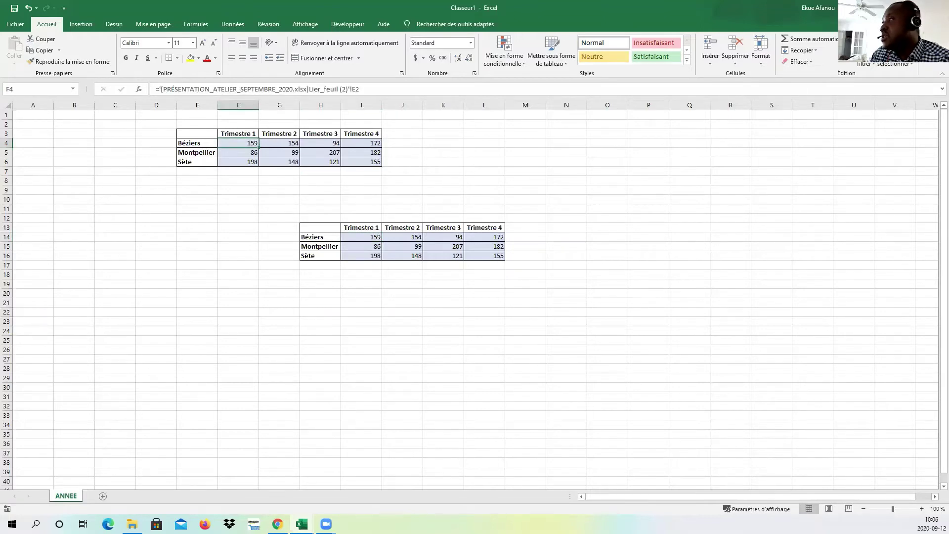
{"action": "left_click", "coordinate": [915, 8]}
{"action": "left_click_drag", "start_coordinate": [616, 134], "coordinate": [532, 140]}
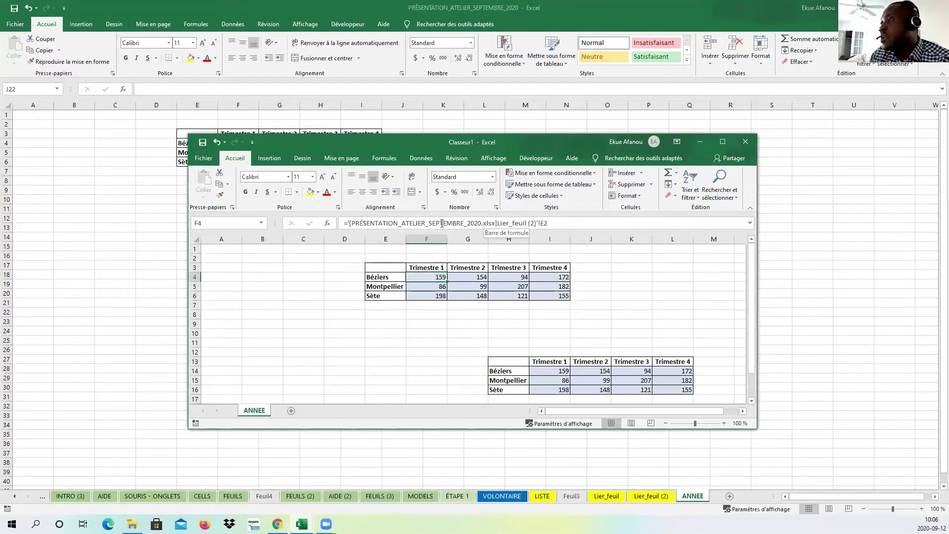
- Check cells across all four quarters of the values-only table to see whether they hold values or formulas
{"action": "left_click", "coordinate": [547, 371]}
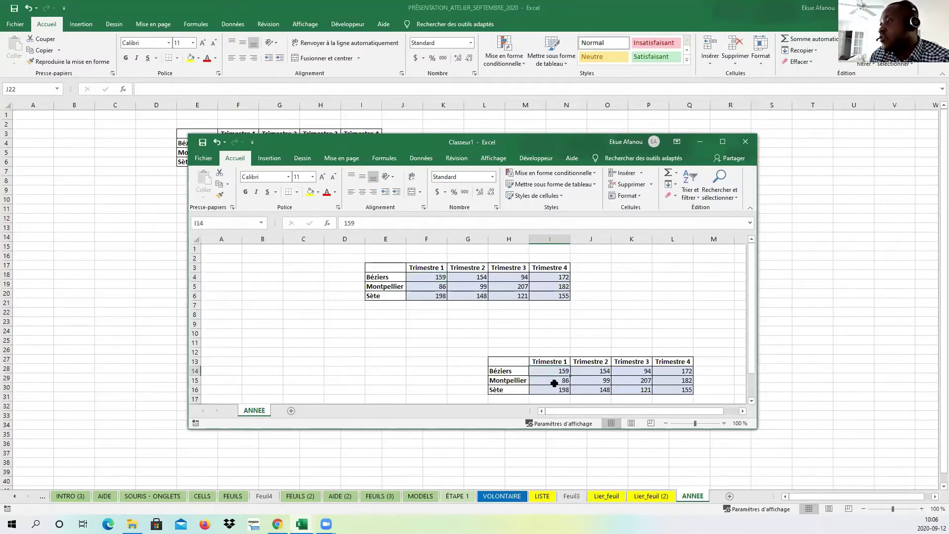
{"action": "key", "text": "Down"}
{"action": "left_click", "coordinate": [559, 391]}
{"action": "left_click", "coordinate": [585, 390]}
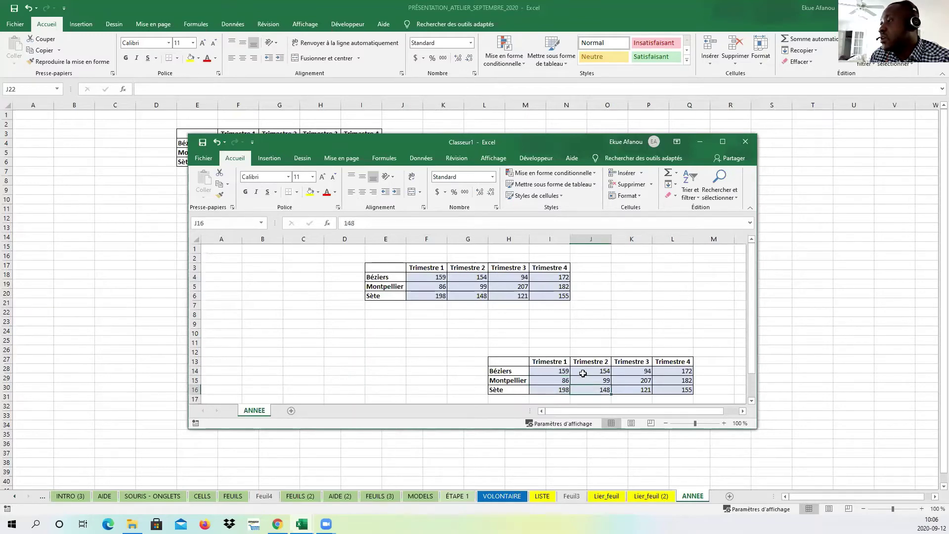
{"action": "left_click", "coordinate": [583, 374]}
{"action": "left_click", "coordinate": [550, 371]}
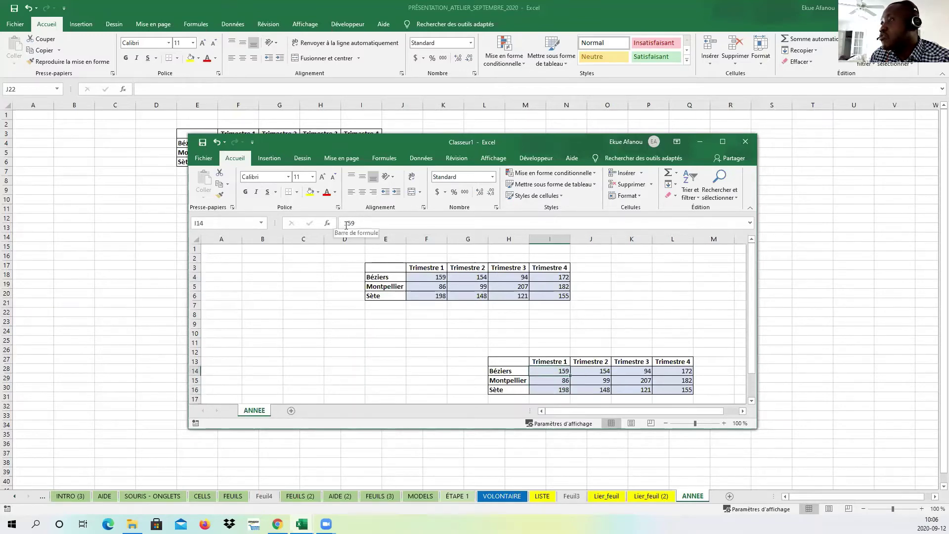
{"action": "left_click", "coordinate": [626, 370]}
{"action": "left_click", "coordinate": [629, 389]}
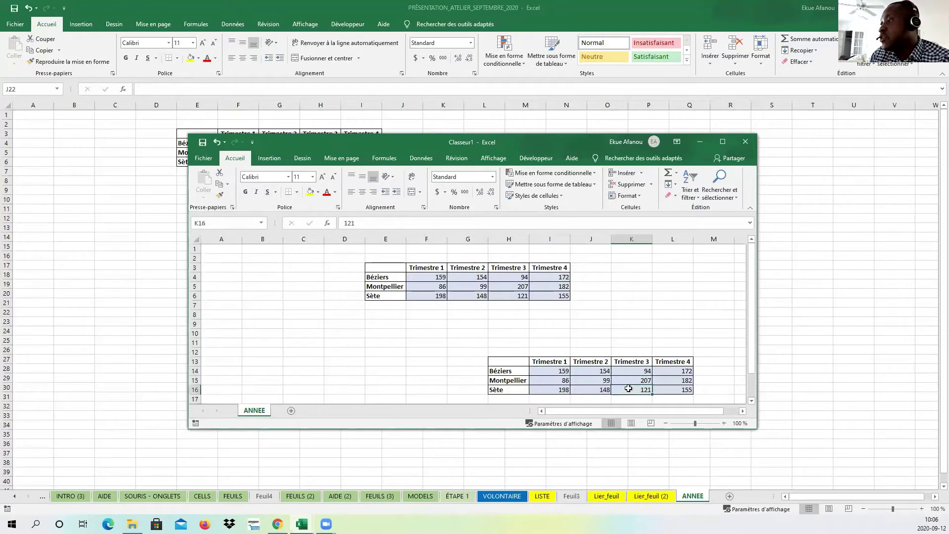
{"action": "left_click", "coordinate": [682, 371]}
{"action": "left_click", "coordinate": [683, 390]}
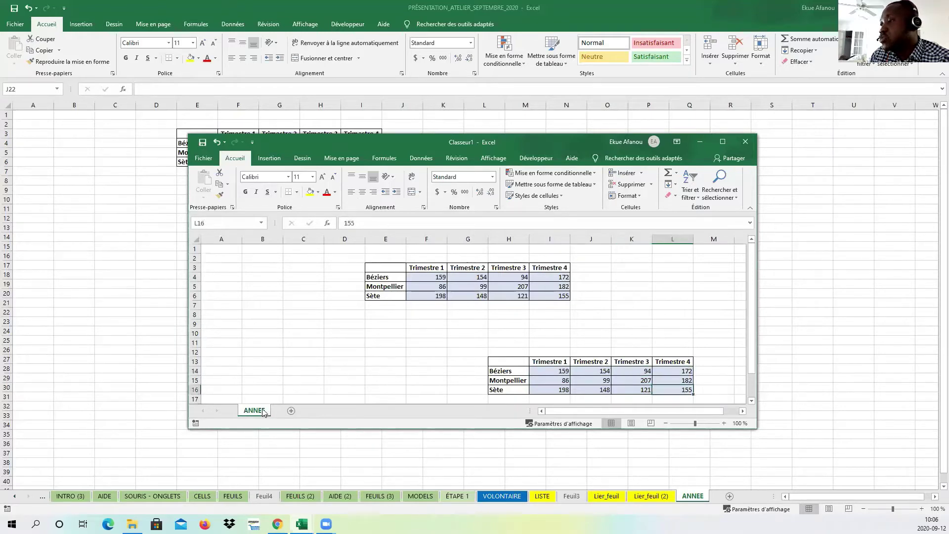
- Delete rows 1 to 11 of the new workbook's ANNEE sheet to remove the linked table
{"action": "left_click", "coordinate": [493, 334]}
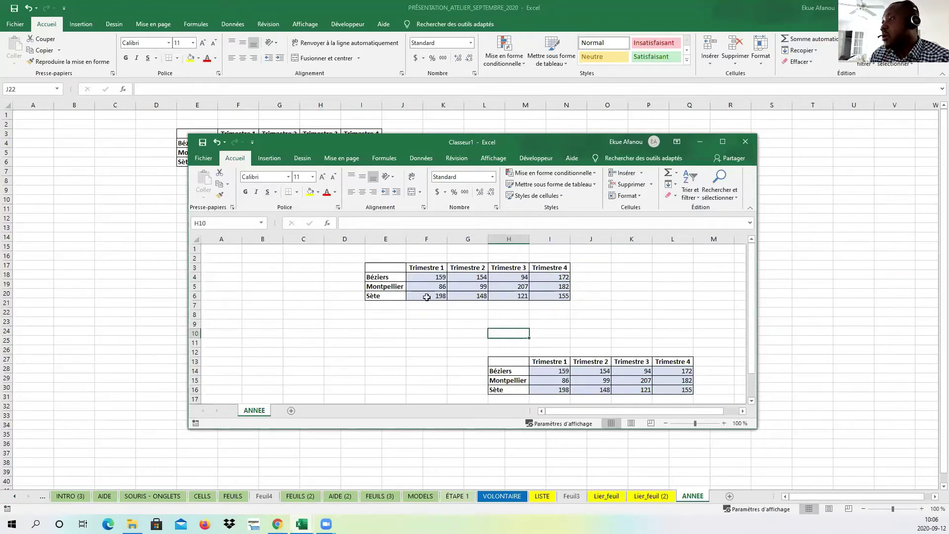
{"action": "left_click_drag", "start_coordinate": [195, 249], "coordinate": [183, 346]}
{"action": "right_click", "coordinate": [194, 289]}
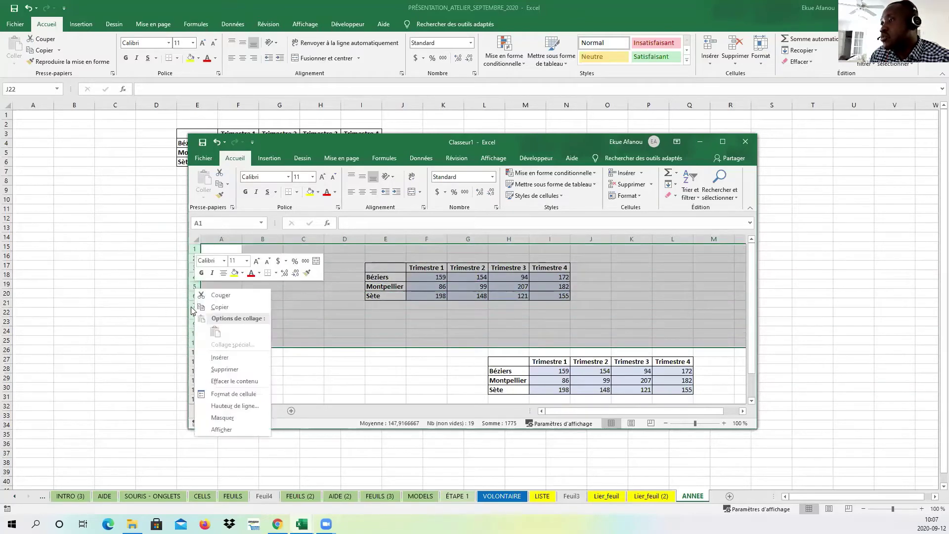
{"action": "left_click", "coordinate": [226, 369]}
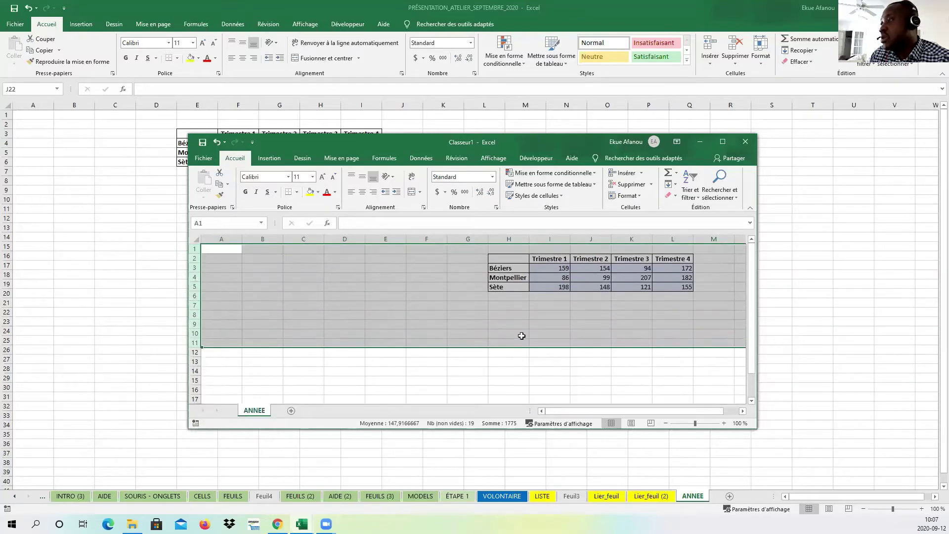
{"action": "left_click", "coordinate": [621, 303]}
- Highlight the remaining table H2:L5, and close the new workbook Classeur1 without saving it
{"action": "left_click_drag", "start_coordinate": [514, 268], "coordinate": [663, 296]}
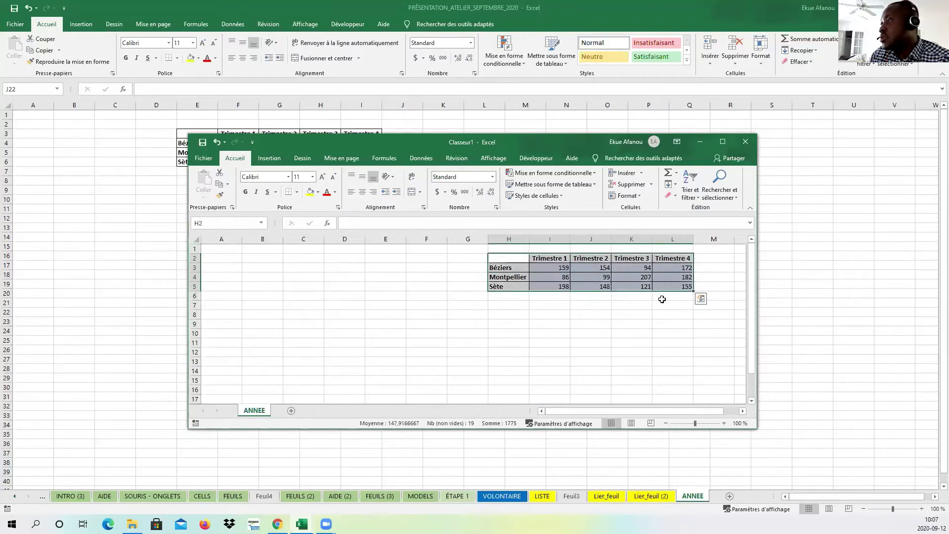
{"action": "left_click", "coordinate": [631, 315]}
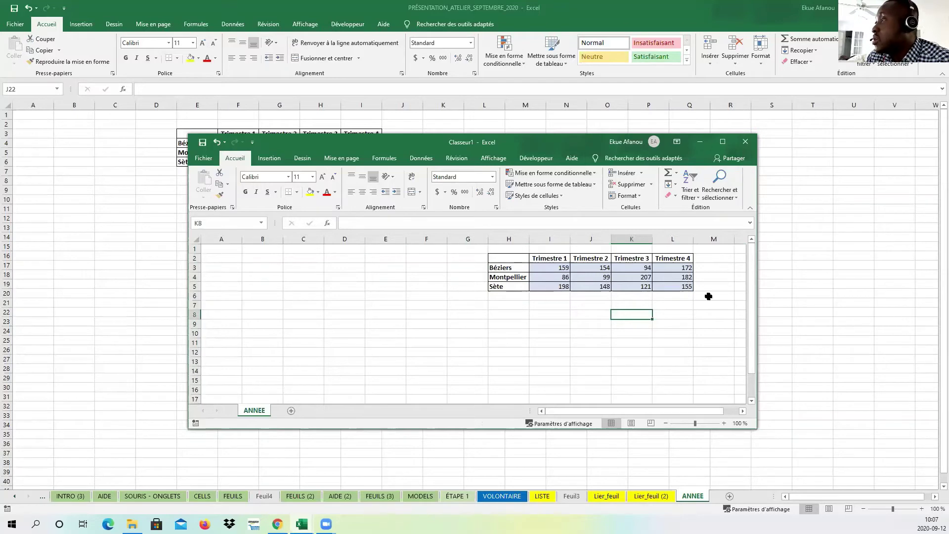
{"action": "left_click", "coordinate": [745, 142]}
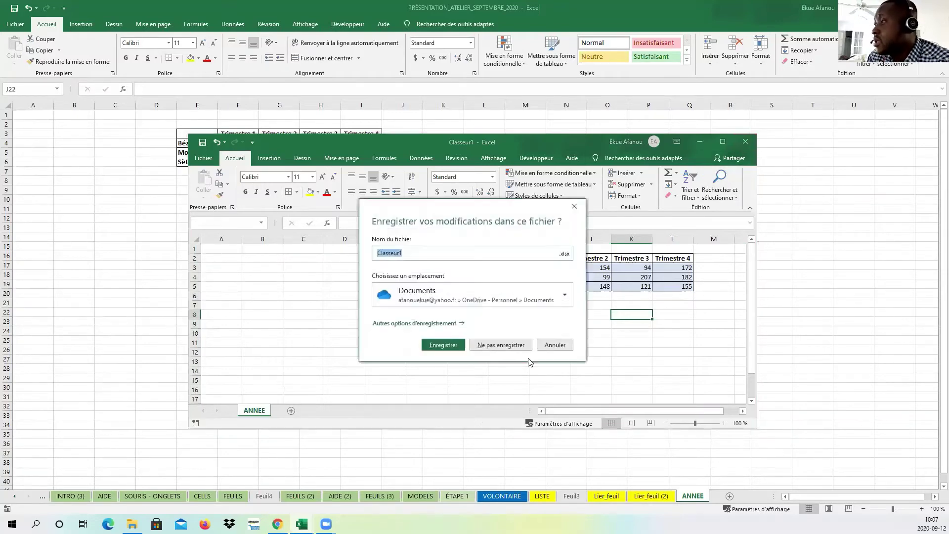
{"action": "left_click", "coordinate": [493, 347]}
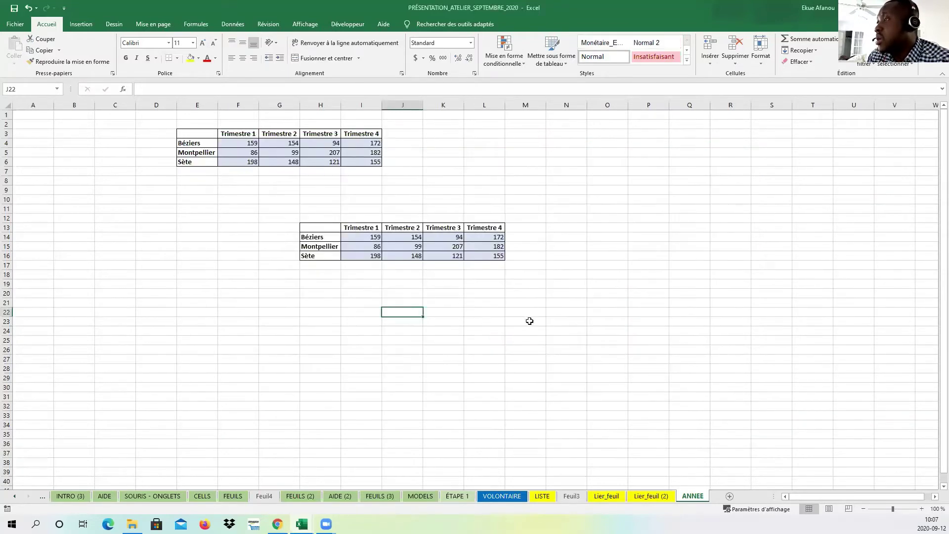
- Highlight the values-only table H13:L16 on the ANNEE sheet for review
{"action": "left_click", "coordinate": [551, 322]}
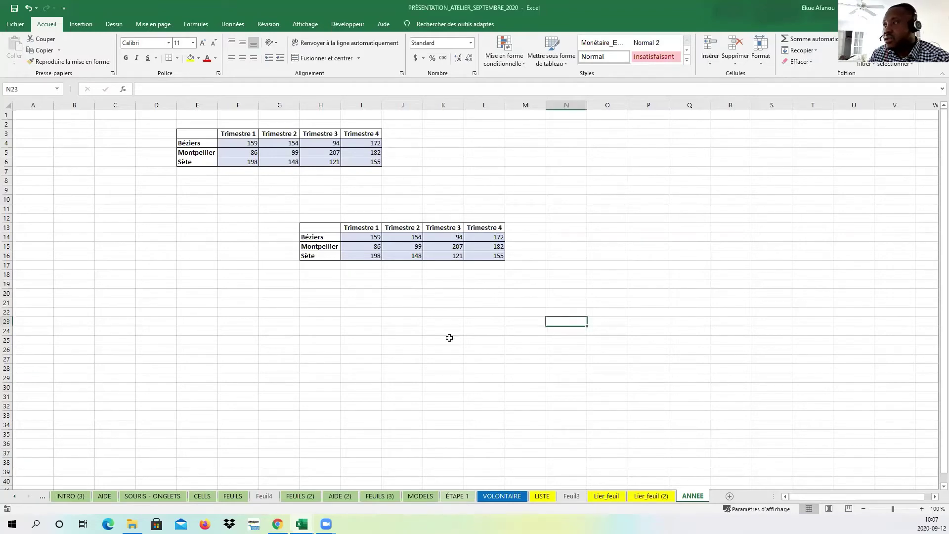
{"action": "left_click", "coordinate": [330, 229]}
{"action": "left_click_drag", "start_coordinate": [410, 240], "coordinate": [489, 255]}
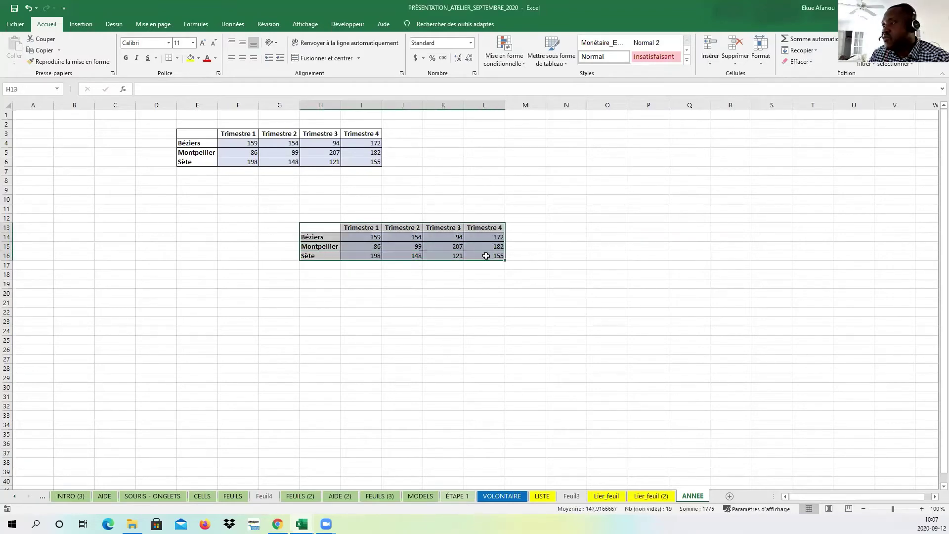
{"action": "left_click", "coordinate": [478, 332]}
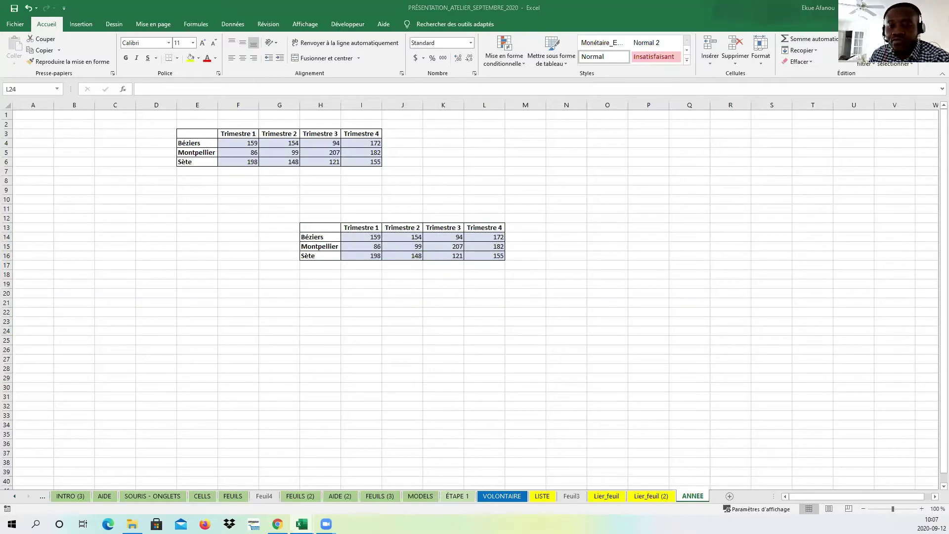
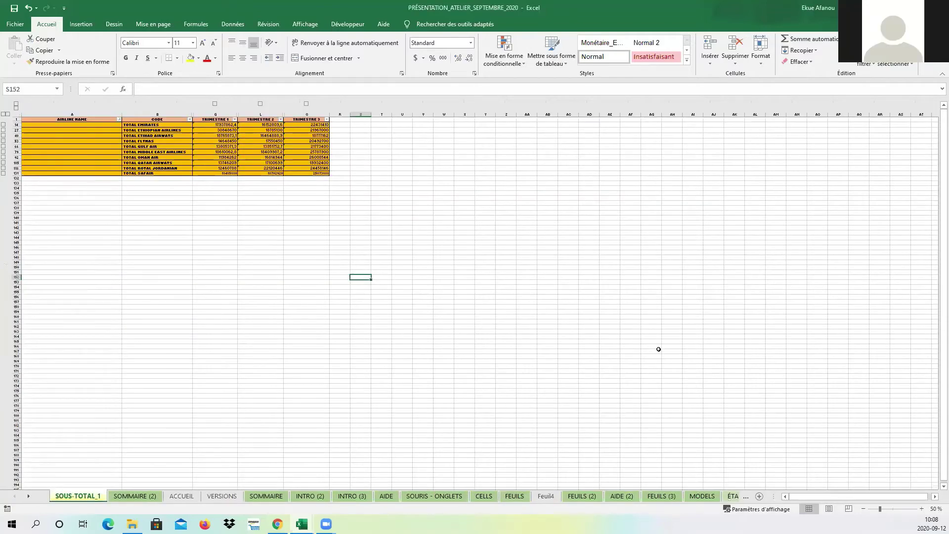
- Zoom the SOUS-TOTAL_1 sheet to 90% and bring the airline subtotal table into view
{"action": "left_click", "coordinate": [652, 341]}
{"action": "left_click", "coordinate": [670, 341]}
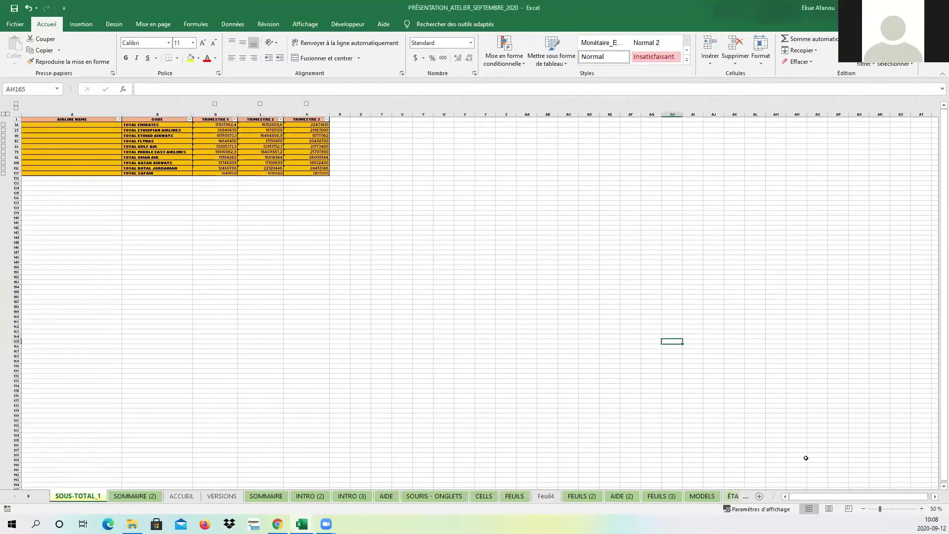
{"action": "left_click", "coordinate": [921, 508]}
{"action": "left_click", "coordinate": [922, 508]}
{"action": "left_click", "coordinate": [921, 508]}
{"action": "left_click", "coordinate": [921, 509]}
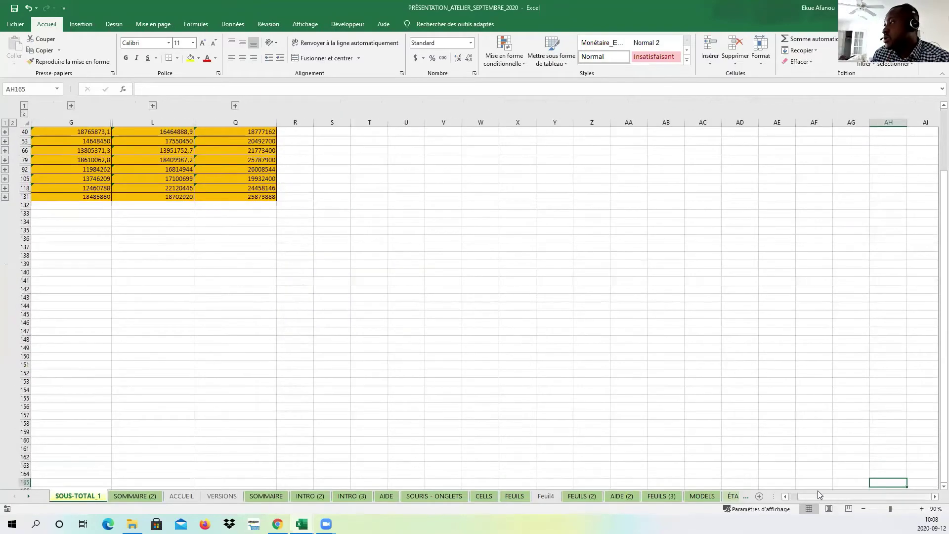
{"action": "left_click_drag", "start_coordinate": [819, 495], "coordinate": [790, 494]}
{"action": "scroll", "coordinate": [786, 326], "scroll_direction": "up", "scroll_amount": 2}
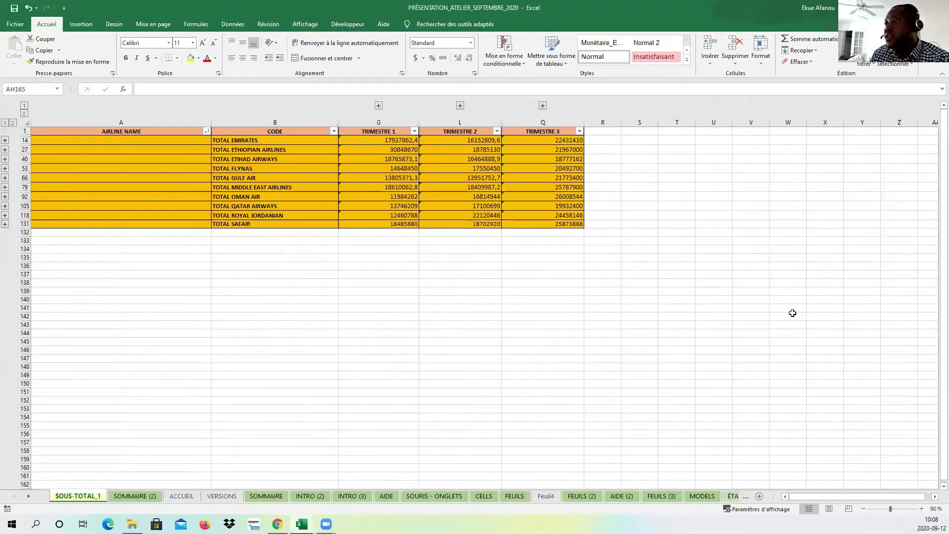
- Narrow the AIRLINE NAME column on SOUS-TOTAL_1 to about two thirds of its width
{"action": "left_click", "coordinate": [625, 341]}
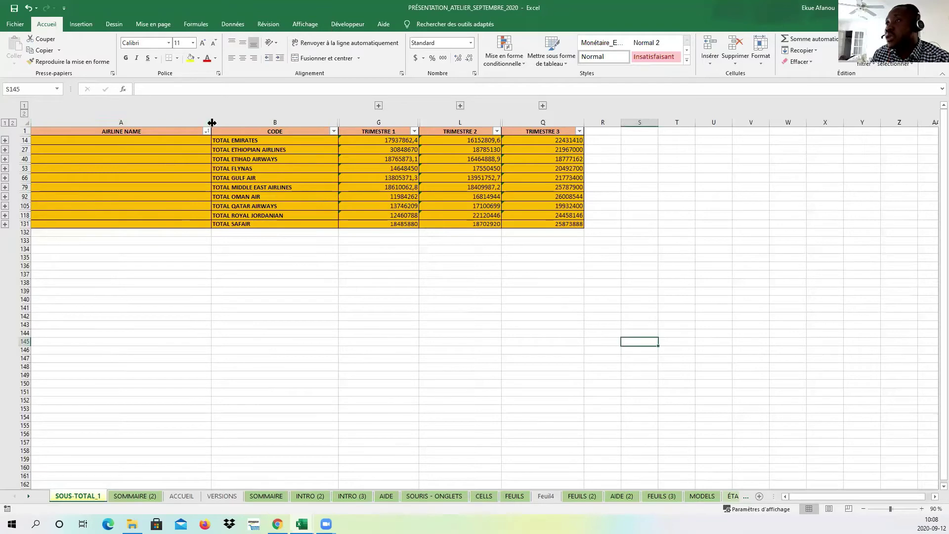
{"action": "left_click_drag", "start_coordinate": [211, 122], "coordinate": [151, 123]}
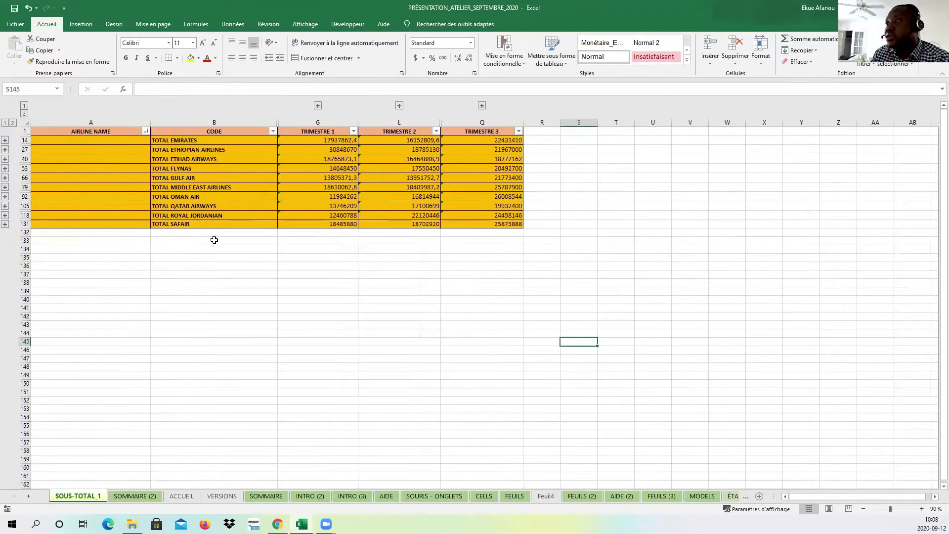
{"action": "left_click", "coordinate": [302, 290]}
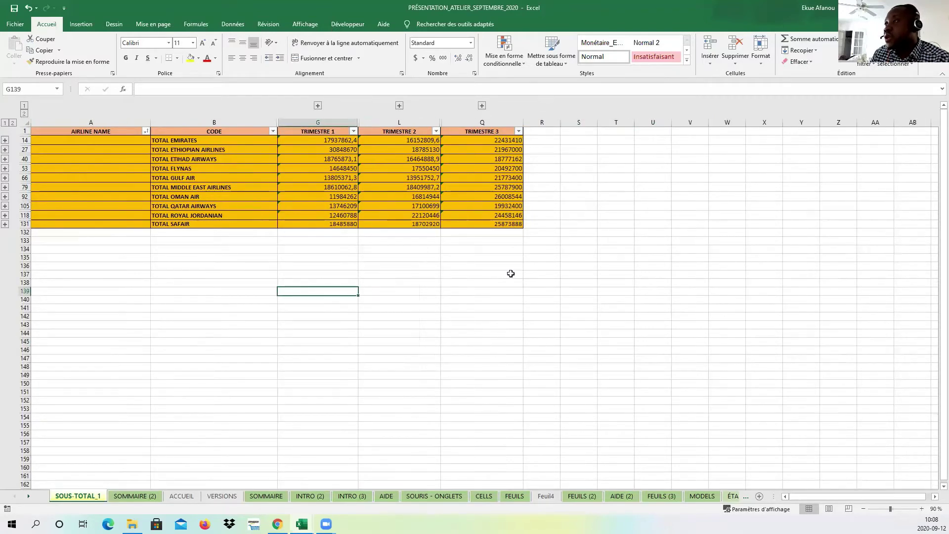
- Show the detail of all grouped rows and columns across the whole SOUS-TOTAL_1 sheet
{"action": "left_click", "coordinate": [27, 122]}
{"action": "left_click", "coordinate": [232, 24]}
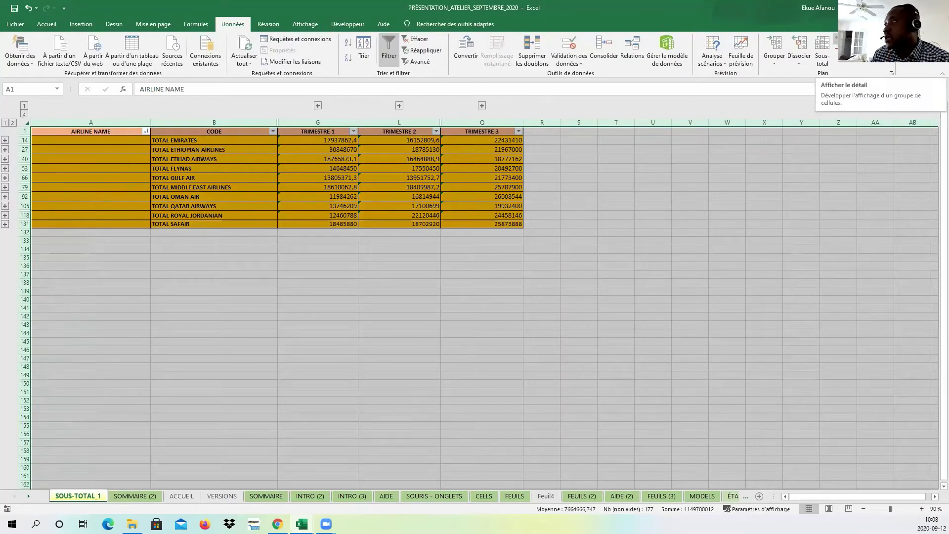
{"action": "left_click", "coordinate": [836, 49]}
{"action": "left_click", "coordinate": [509, 226]}
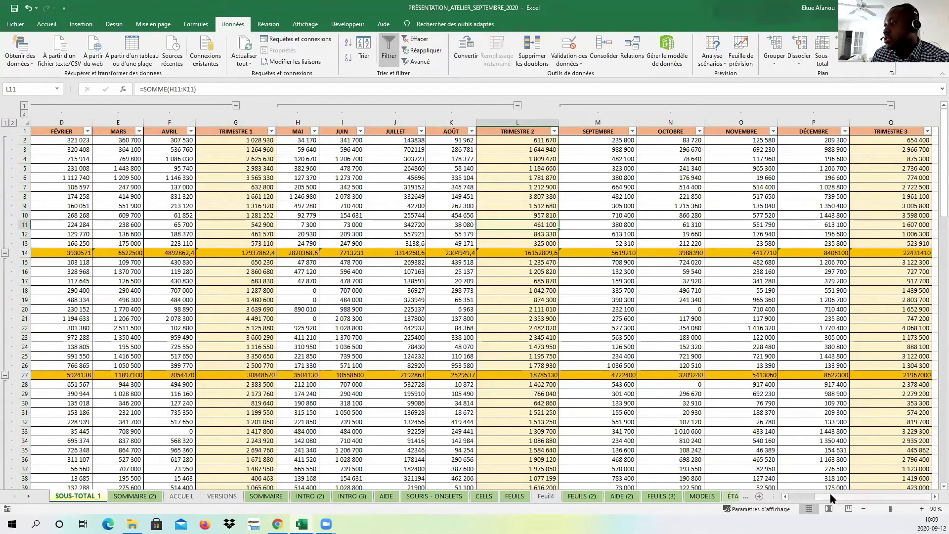
{"action": "left_click_drag", "start_coordinate": [831, 498], "coordinate": [804, 498]}
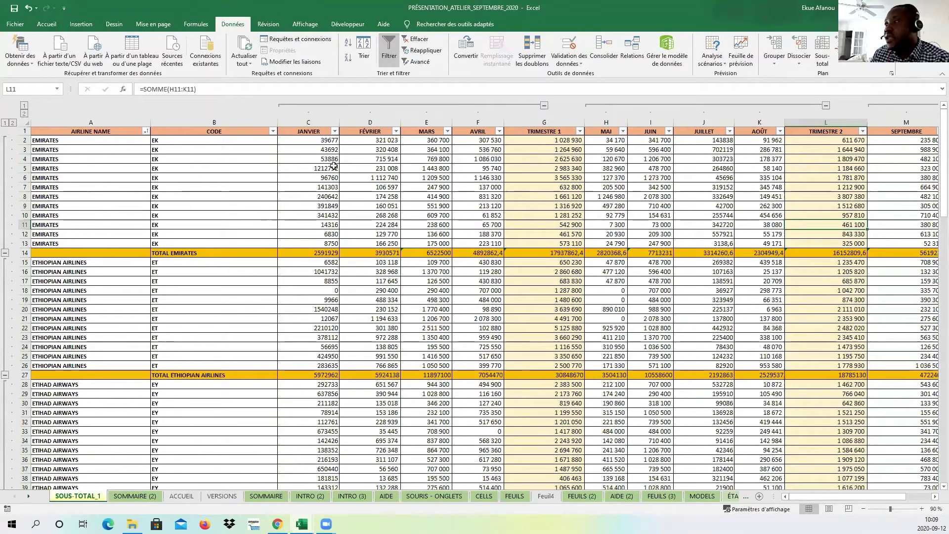
- Examine the JANVIER to AVRIL month headers and the TRIMESTRE 2 header in row 1
{"action": "left_click", "coordinate": [310, 134]}
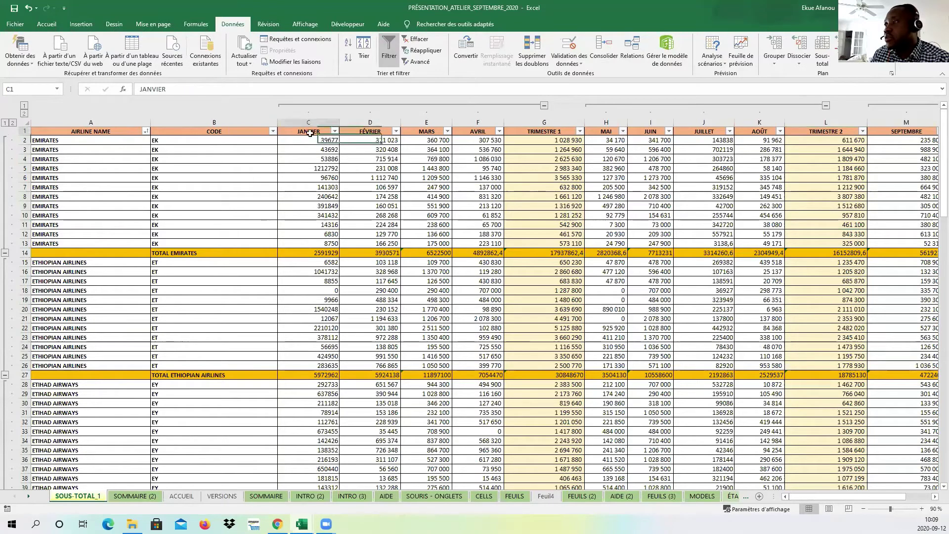
{"action": "left_click_drag", "start_coordinate": [310, 134], "coordinate": [480, 132]}
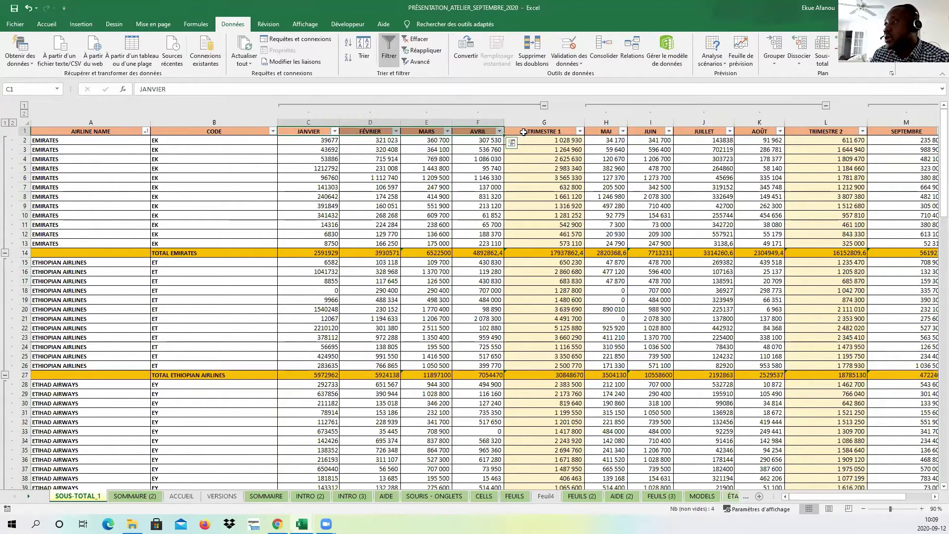
{"action": "left_click", "coordinate": [818, 131]}
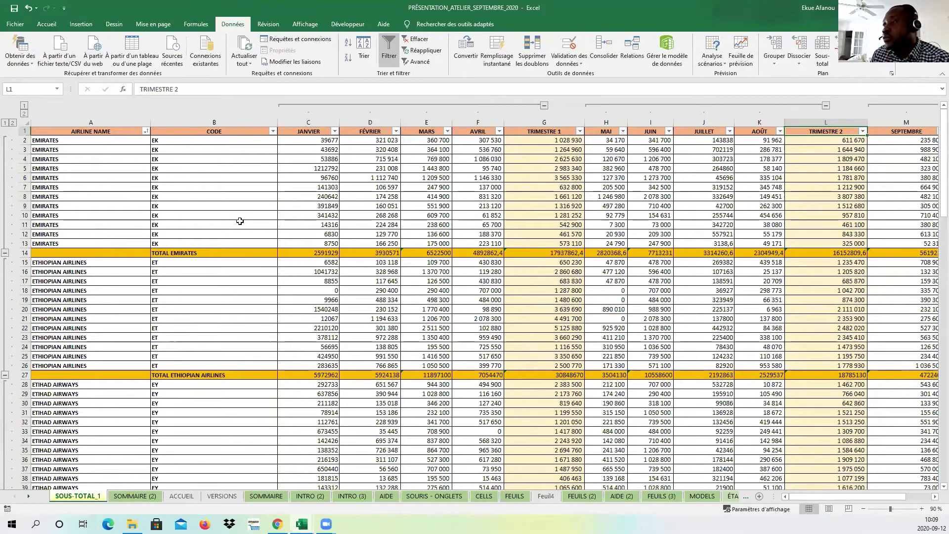
- Hide the detail of all grouped rows and columns on SOUS-TOTAL_1, leaving only the airline totals per quarter
{"action": "left_click", "coordinate": [27, 123]}
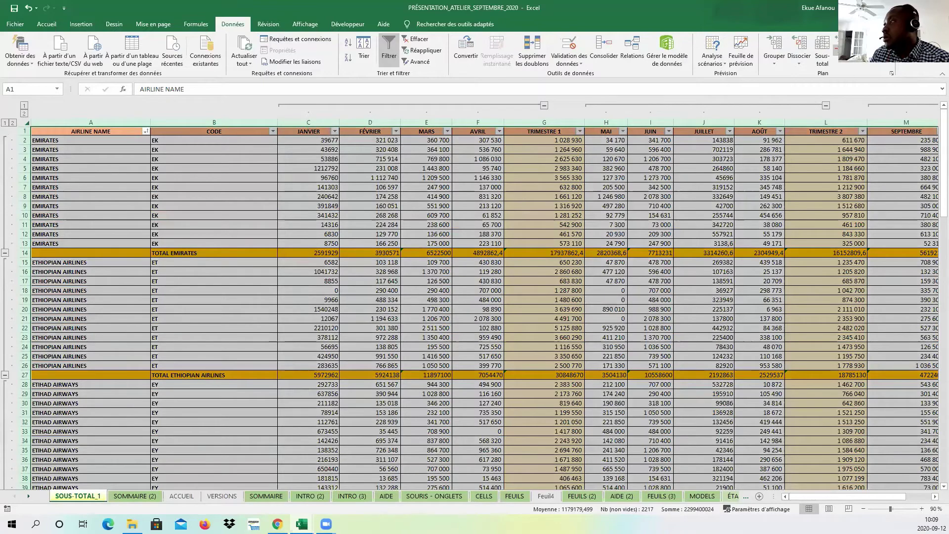
{"action": "left_click", "coordinate": [849, 50]}
{"action": "left_click", "coordinate": [306, 310]}
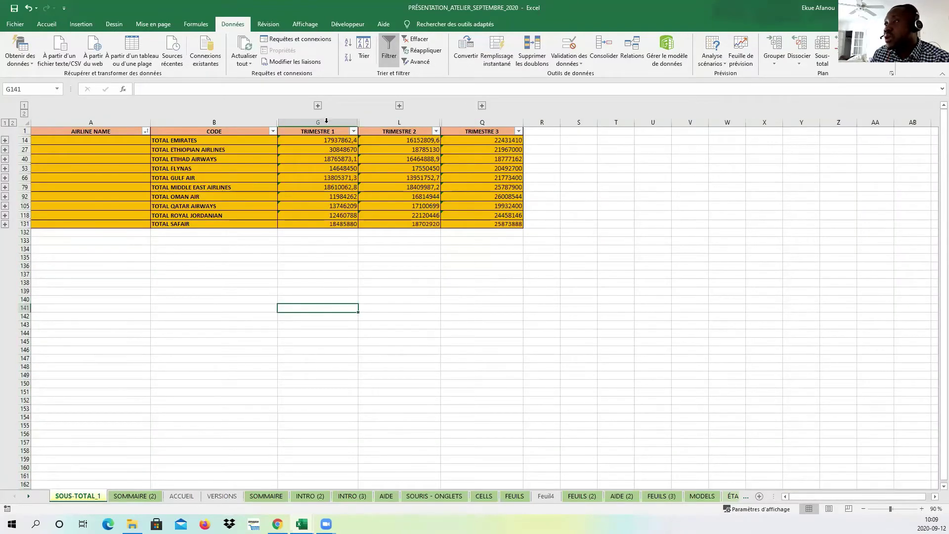
- Expand the TRIMESTRE 1 column group to examine the monthly Emirates totals C14:F14, and collapse it again
{"action": "left_click", "coordinate": [318, 106]}
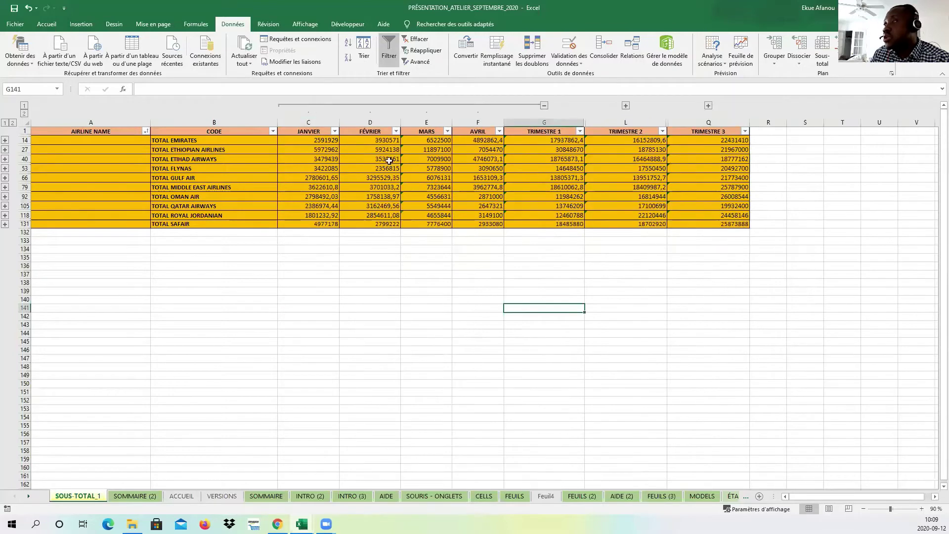
{"action": "left_click_drag", "start_coordinate": [321, 140], "coordinate": [477, 143]}
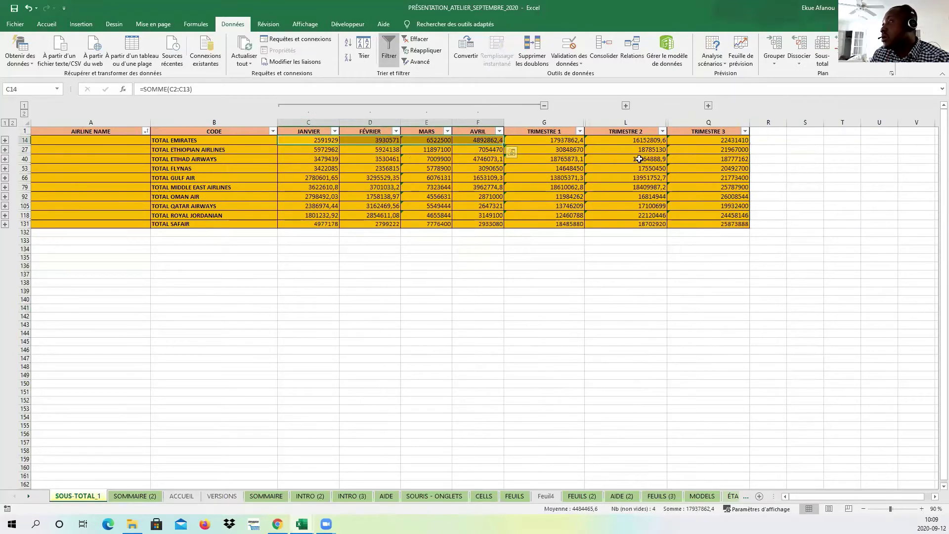
{"action": "left_click", "coordinate": [544, 106]}
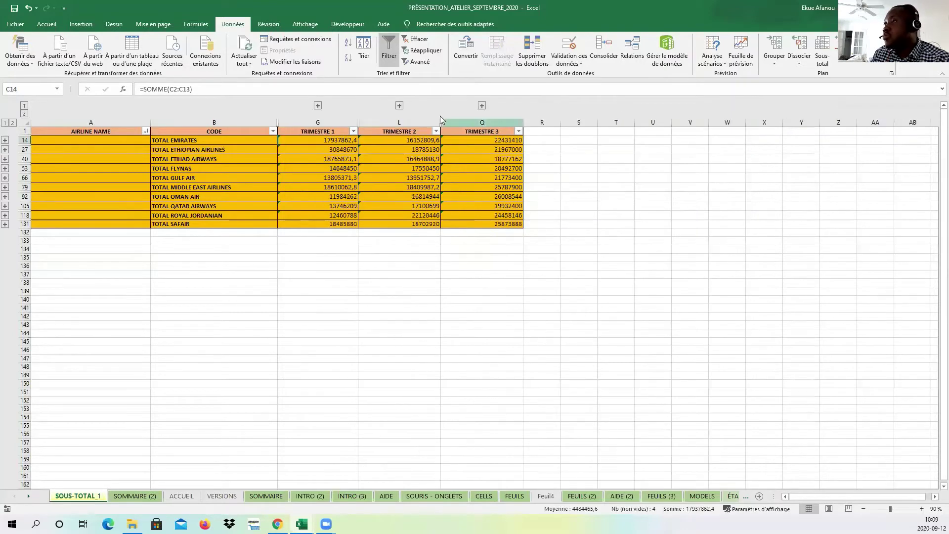
- Expand the TRIMESTRE 2 and TRIMESTRE 3 column groups one after the other to view their months, collapsing each again
{"action": "left_click", "coordinate": [399, 106]}
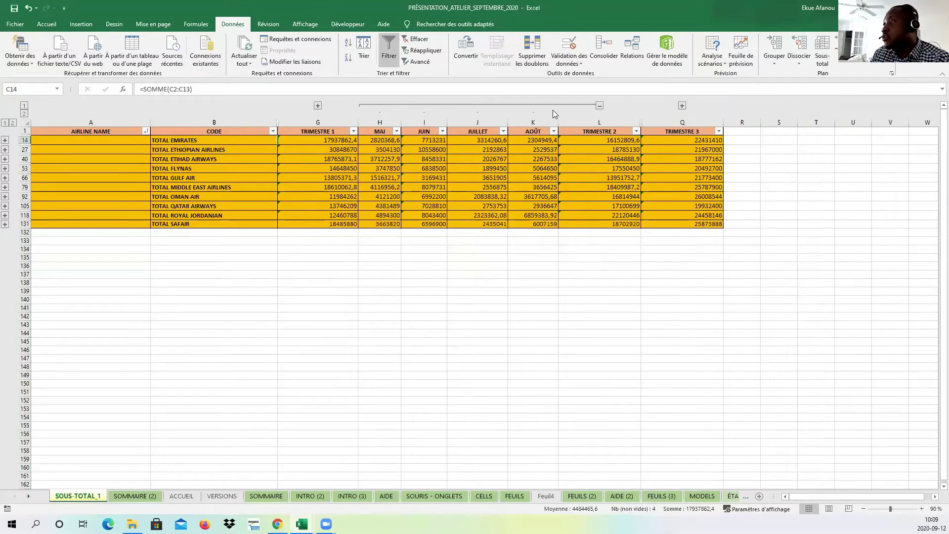
{"action": "left_click", "coordinate": [599, 105]}
{"action": "left_click", "coordinate": [482, 105]}
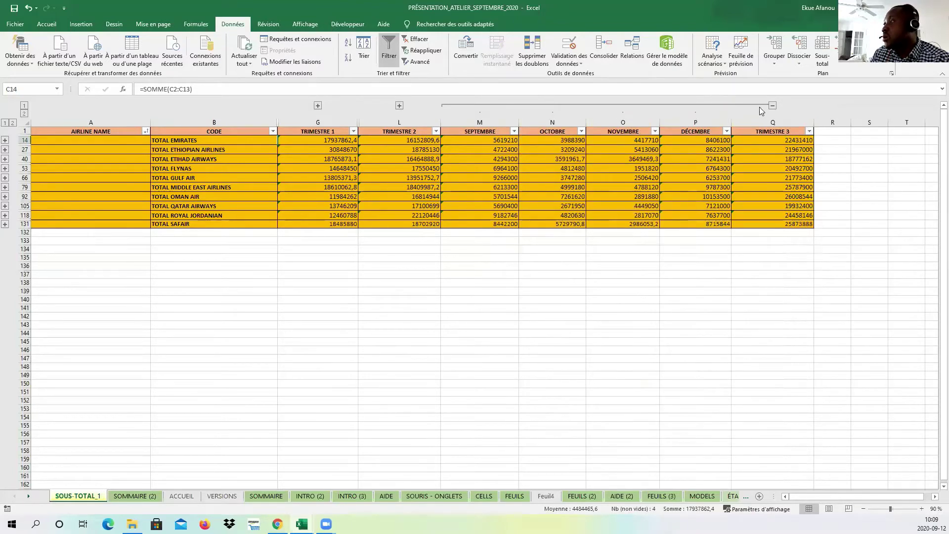
{"action": "left_click", "coordinate": [772, 105]}
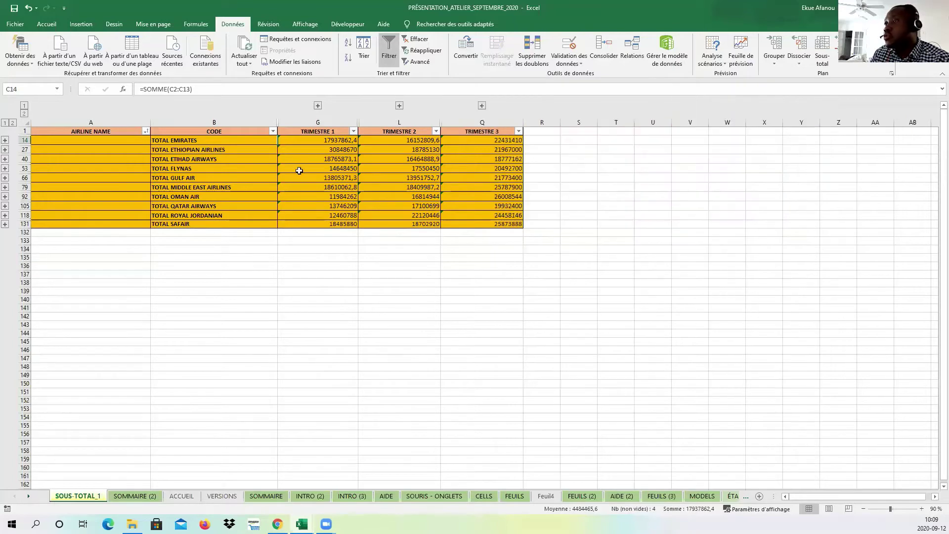
- Expand the Emirates rows and TRIMESTRE 1 months to examine C2, F2 and the quarterly sum in G2, and collapse both groups again
{"action": "left_click", "coordinate": [5, 141]}
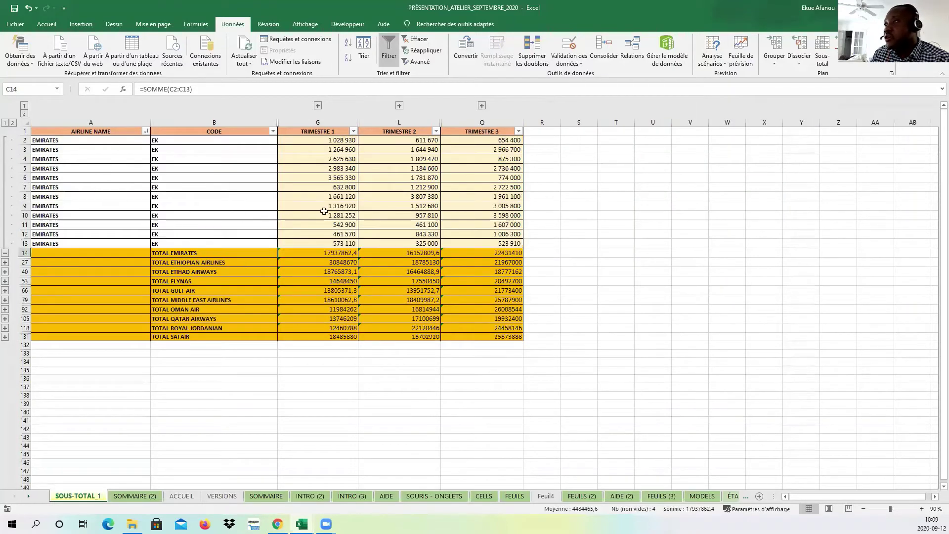
{"action": "left_click", "coordinate": [318, 106]}
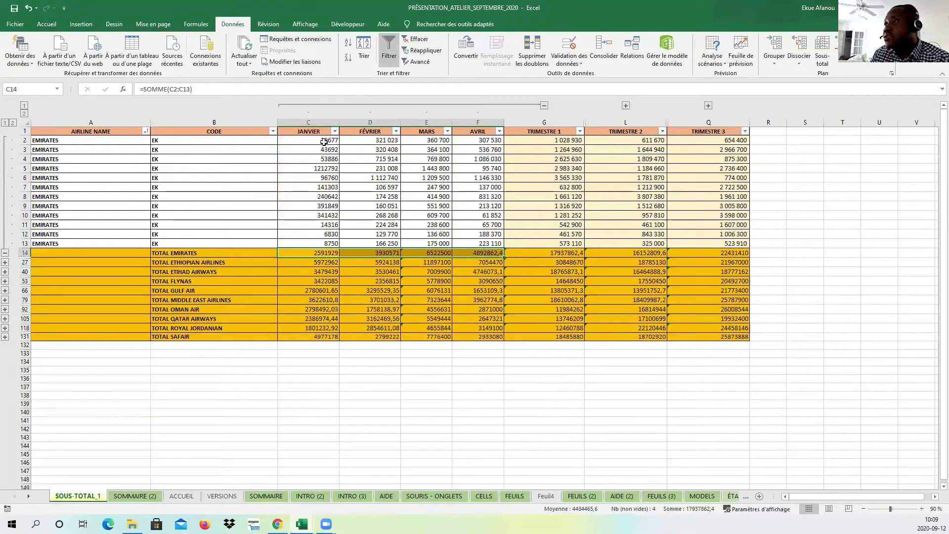
{"action": "left_click", "coordinate": [318, 138]}
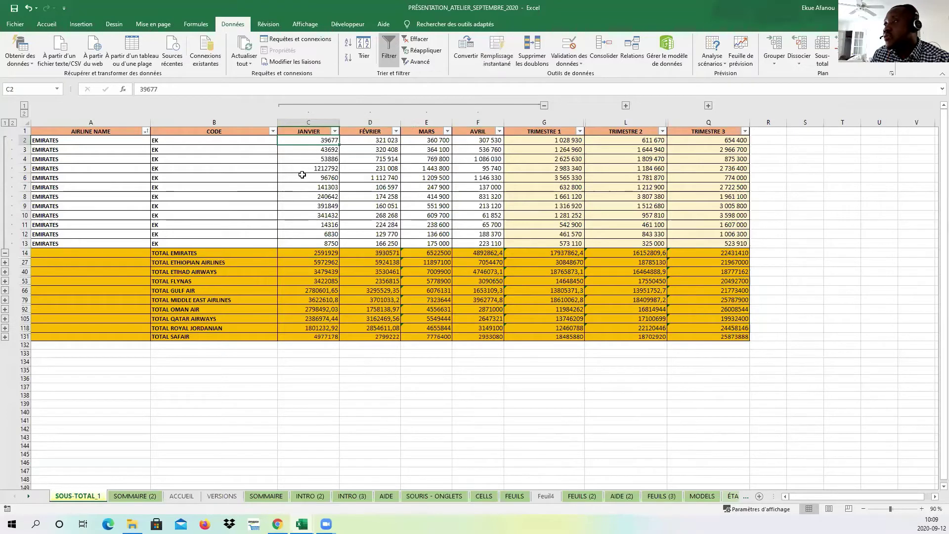
{"action": "left_click", "coordinate": [468, 142]}
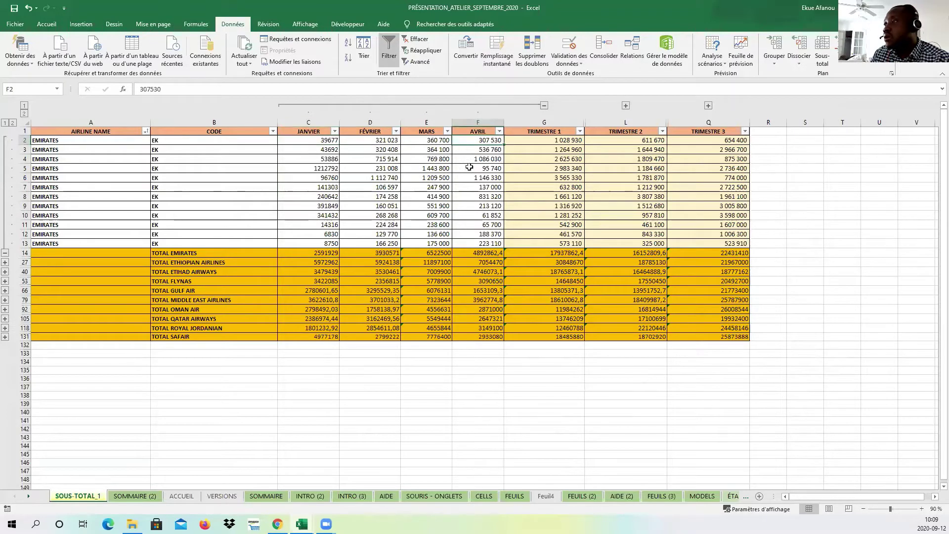
{"action": "left_click", "coordinate": [534, 141]}
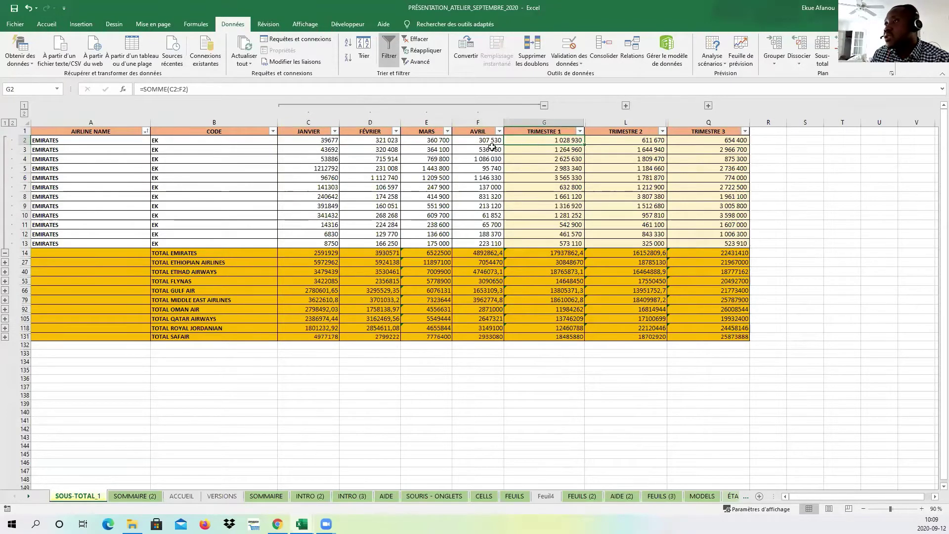
{"action": "left_click", "coordinate": [543, 105]}
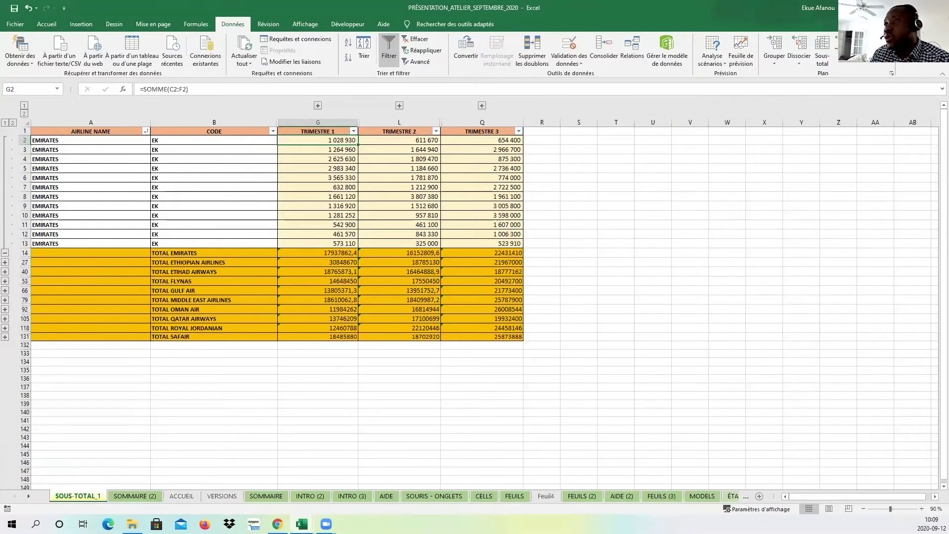
{"action": "left_click", "coordinate": [7, 252]}
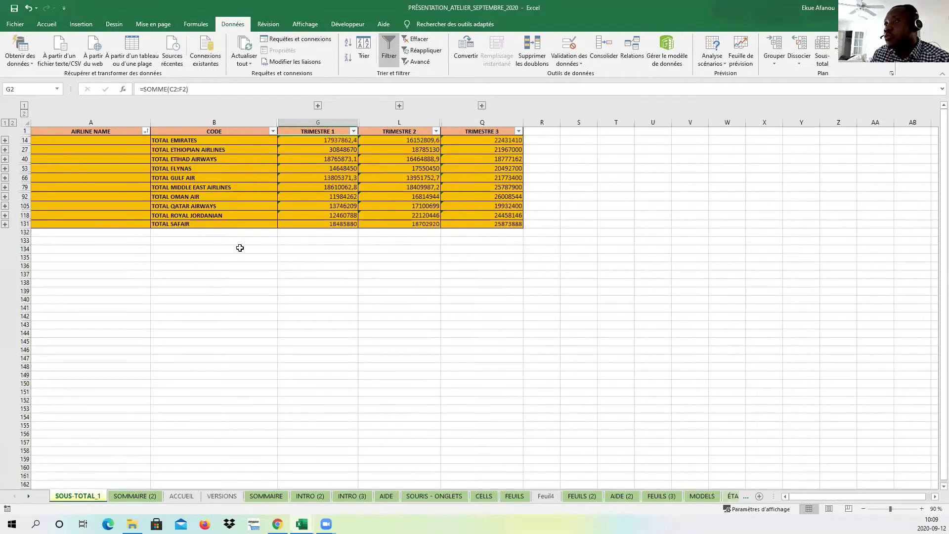
- Go to the ANNEE sheet at the end of the workbook and select its second table, H13:L16
{"action": "left_click", "coordinate": [438, 301]}
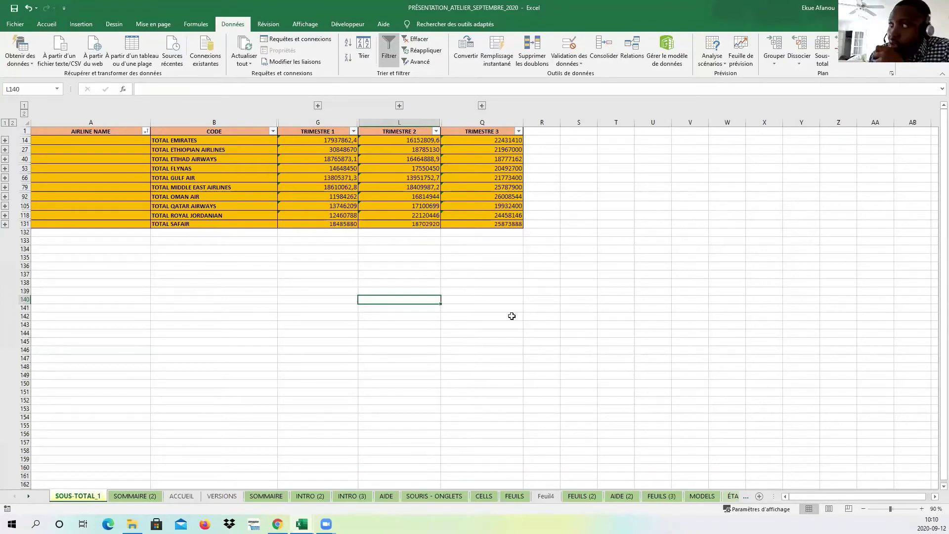
{"action": "left_click", "coordinate": [611, 327]}
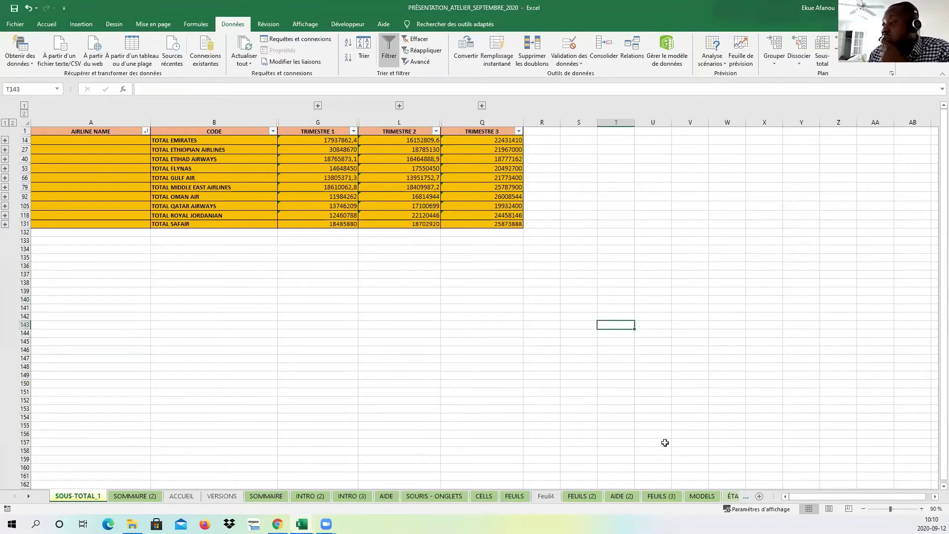
{"action": "left_click", "coordinate": [746, 496]}
{"action": "left_click", "coordinate": [746, 497]}
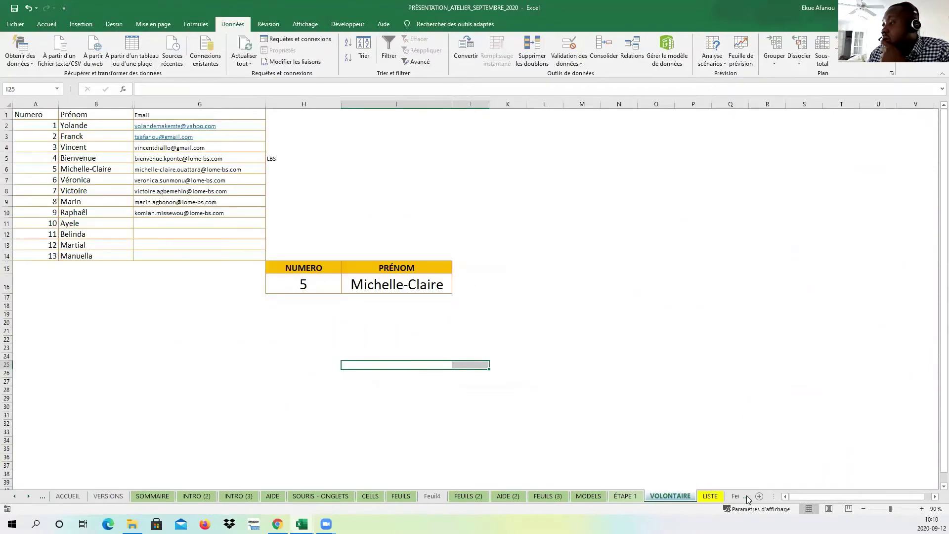
{"action": "left_click", "coordinate": [746, 496]}
{"action": "left_click", "coordinate": [746, 496]}
{"action": "left_click", "coordinate": [746, 497]}
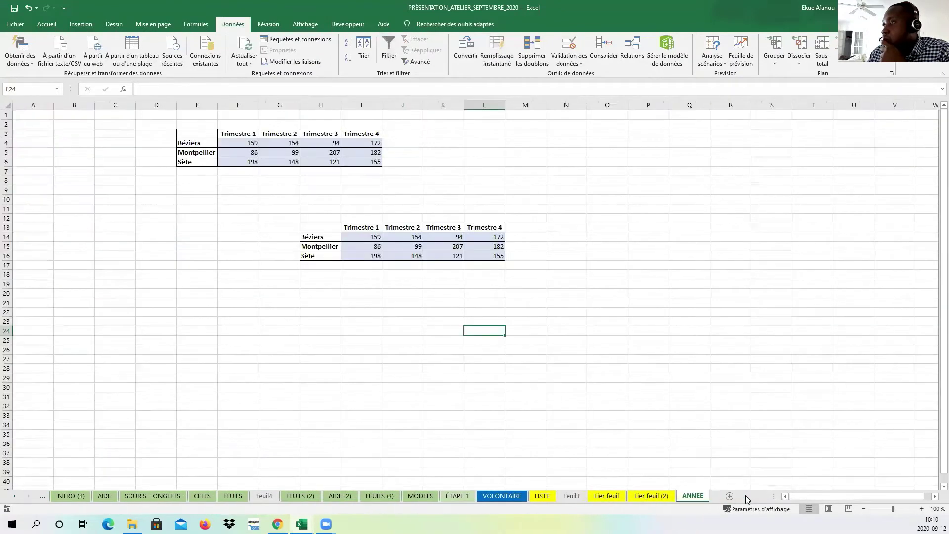
{"action": "left_click", "coordinate": [528, 291]}
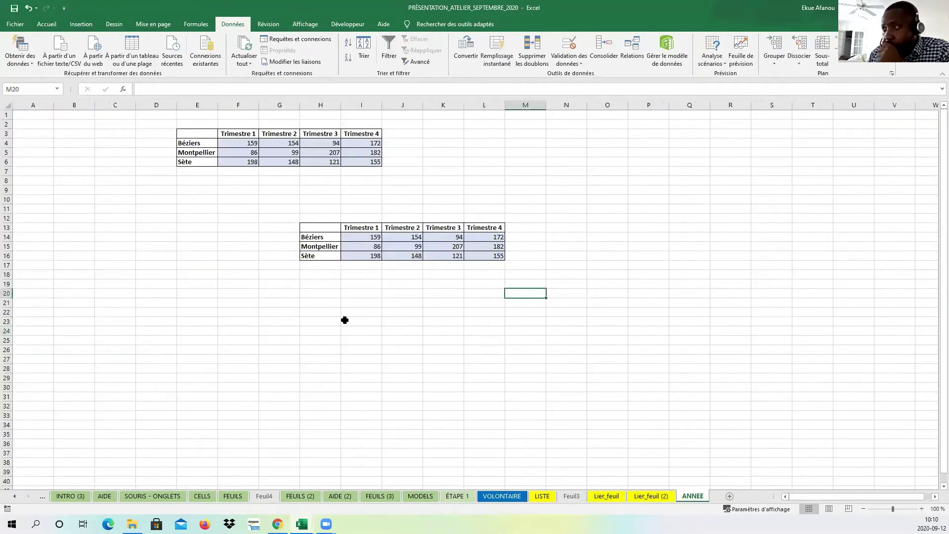
{"action": "left_click", "coordinate": [387, 310]}
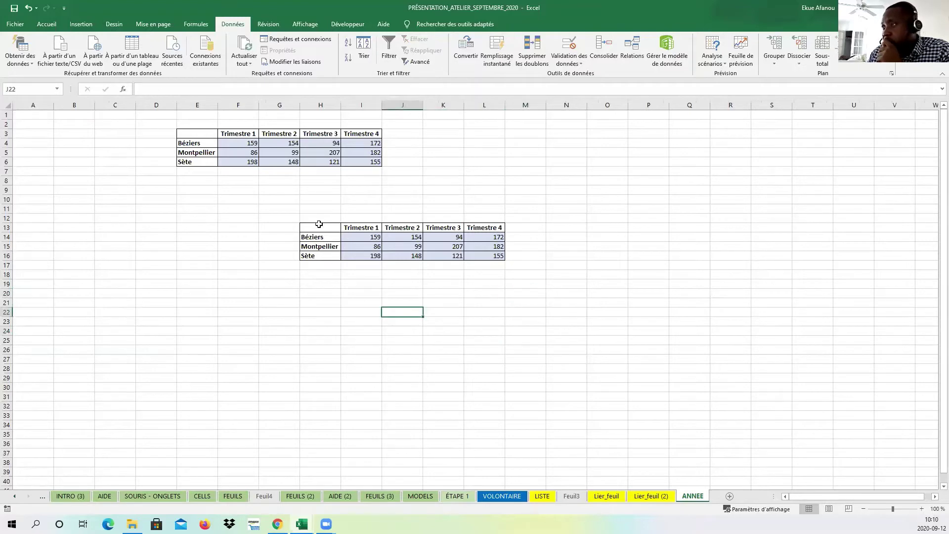
{"action": "left_click_drag", "start_coordinate": [318, 223], "coordinate": [512, 267]}
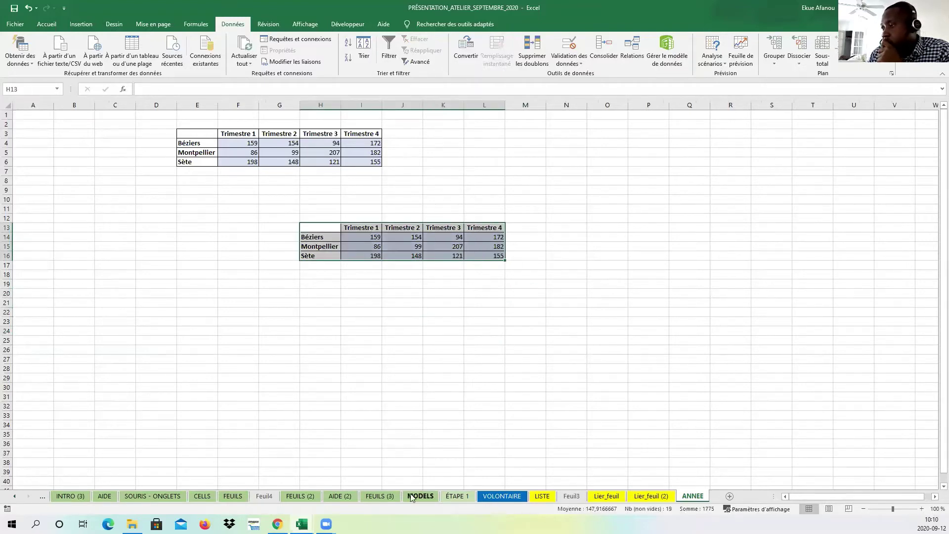
- Look through the Feuil4, Lier_feuil (2), Lier_feuil and Feuil3 sheets and return to ANNEE
{"action": "left_click", "coordinate": [264, 496]}
{"action": "left_click", "coordinate": [571, 496]}
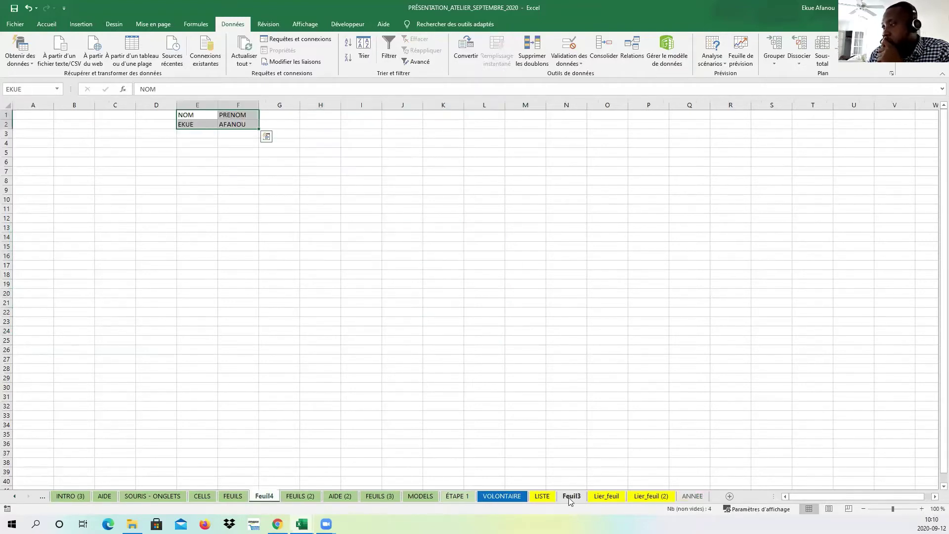
{"action": "left_click", "coordinate": [691, 496]}
{"action": "left_click", "coordinate": [651, 496]}
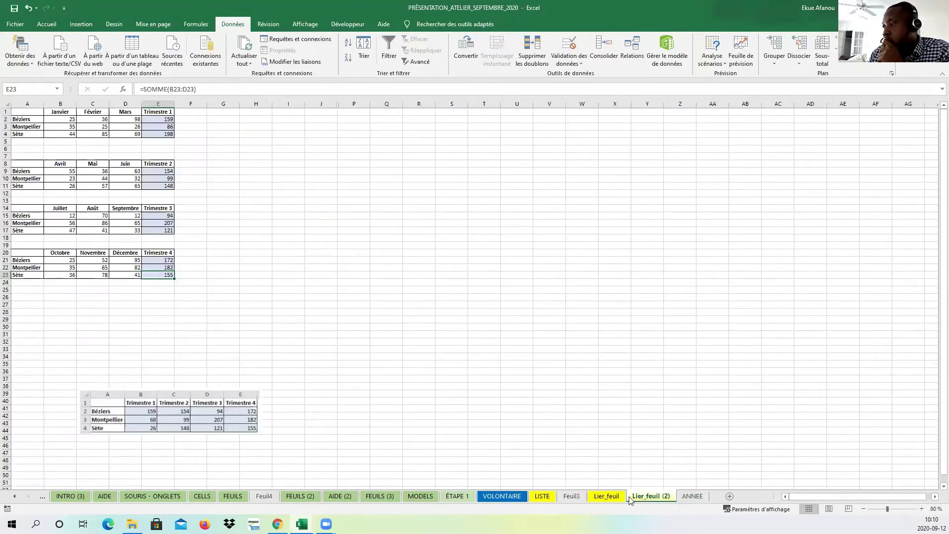
{"action": "left_click", "coordinate": [606, 496]}
{"action": "left_click", "coordinate": [572, 496]}
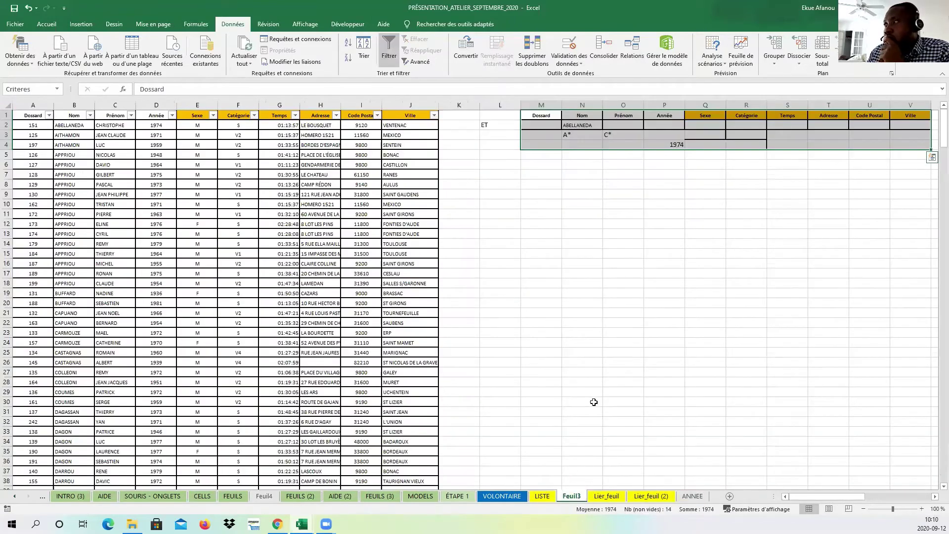
{"action": "left_click", "coordinate": [692, 496]}
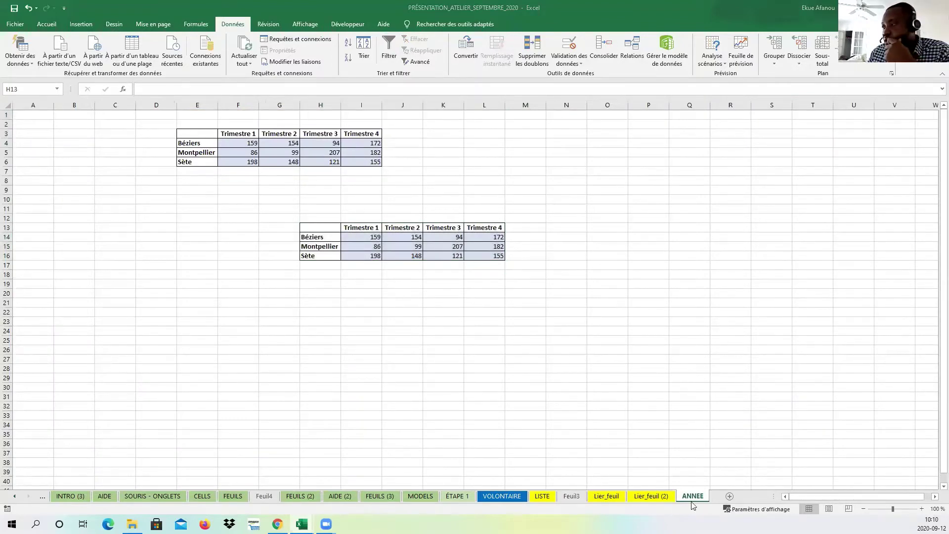
- Add a new blank worksheet after the ANNEE sheet
{"action": "left_click", "coordinate": [731, 497]}
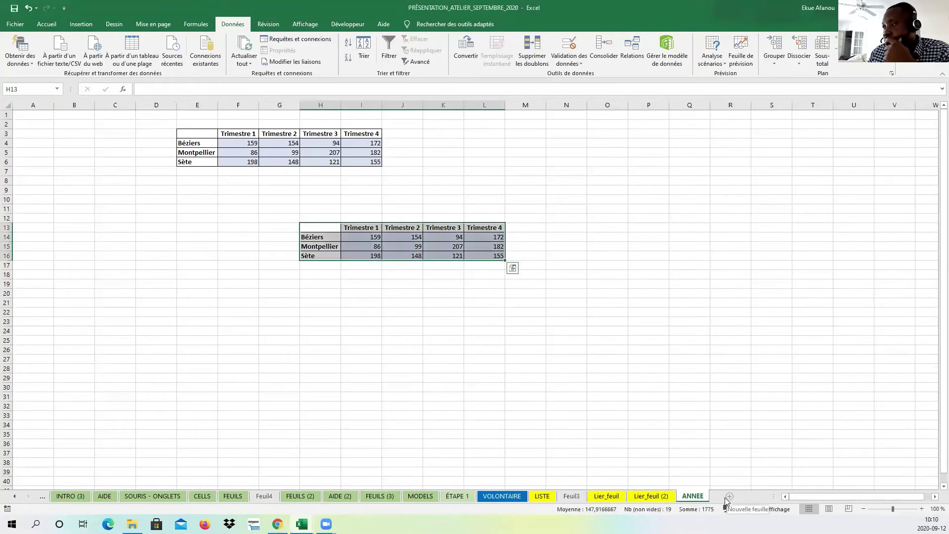
{"action": "left_click", "coordinate": [730, 496]}
{"action": "left_click_drag", "start_coordinate": [492, 303], "coordinate": [475, 294]}
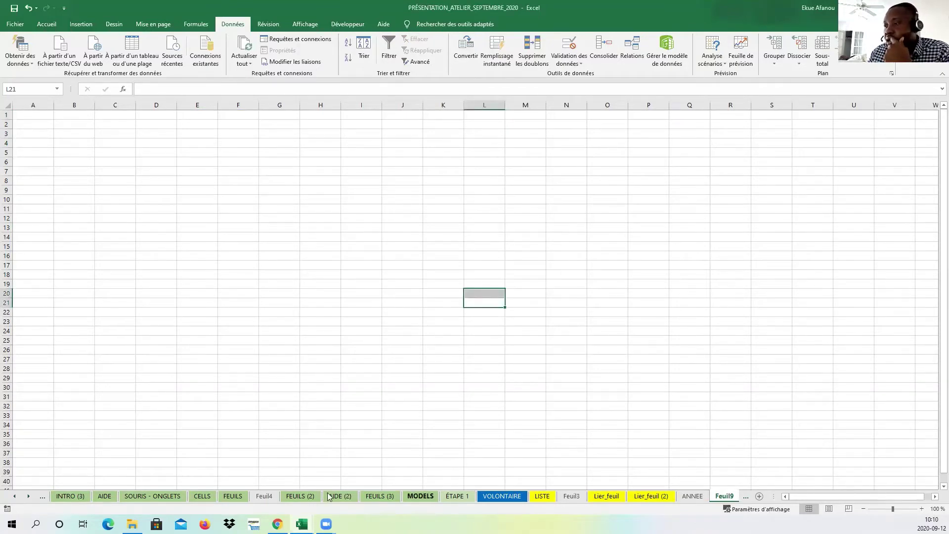
- View the FEUILS (2) sheet and return to the new blank worksheet
{"action": "left_click", "coordinate": [300, 496]}
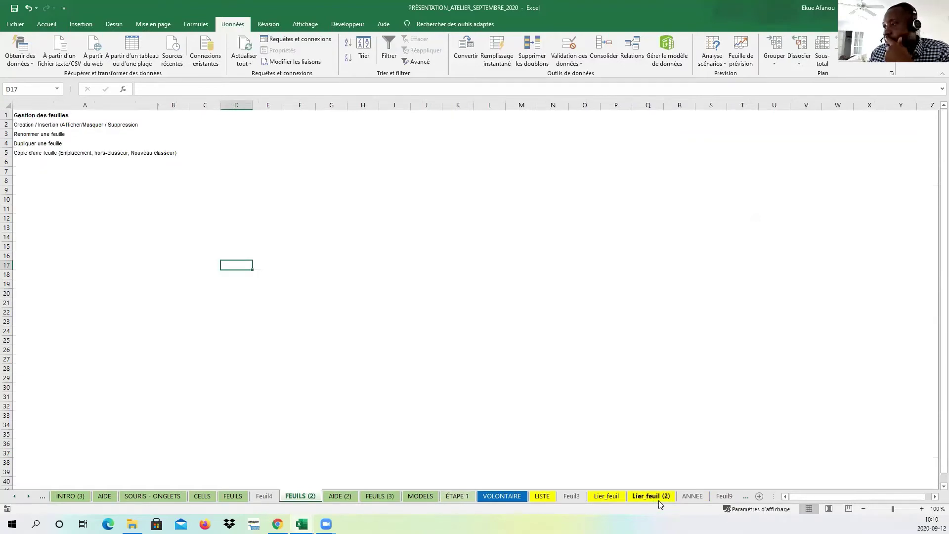
{"action": "left_click", "coordinate": [29, 496]}
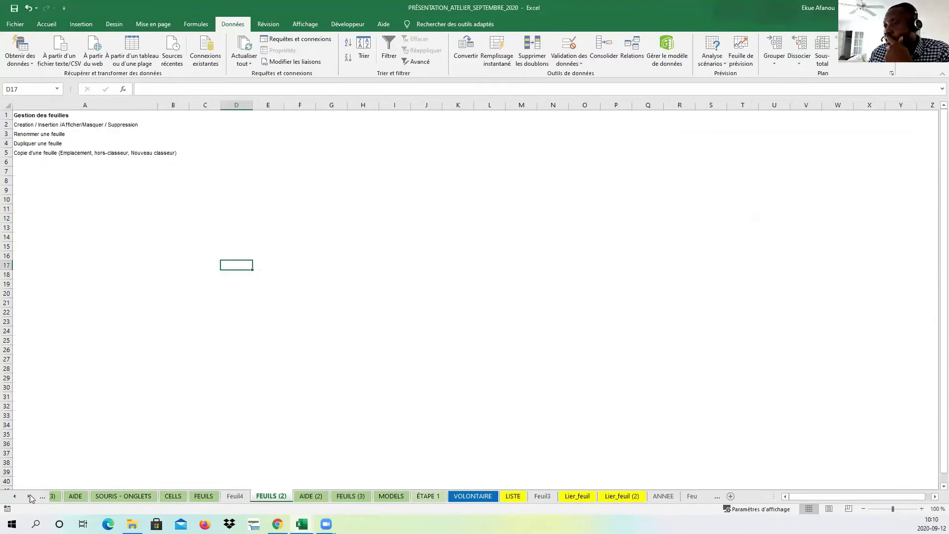
{"action": "left_click", "coordinate": [682, 496]}
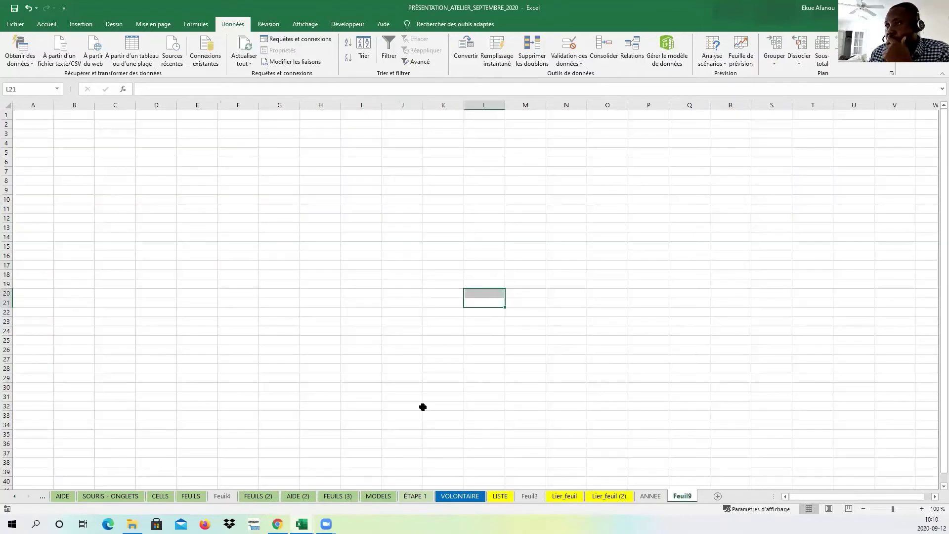
{"action": "left_click", "coordinate": [287, 339]}
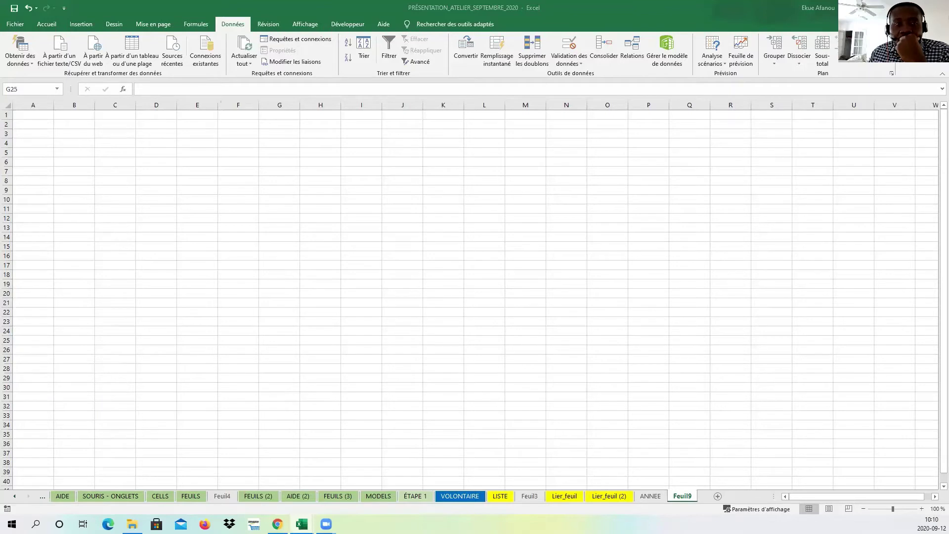
- Paste the copied airline table with its months, quarters and total rows into the new worksheet, starting at A1
{"action": "key", "text": "ctrl+c"}
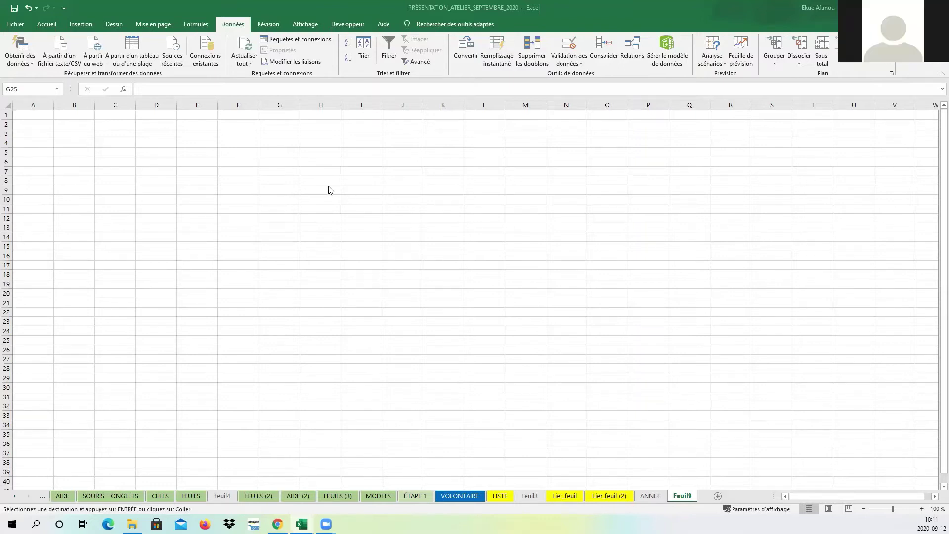
{"action": "left_click", "coordinate": [43, 115]}
{"action": "right_click", "coordinate": [42, 116]}
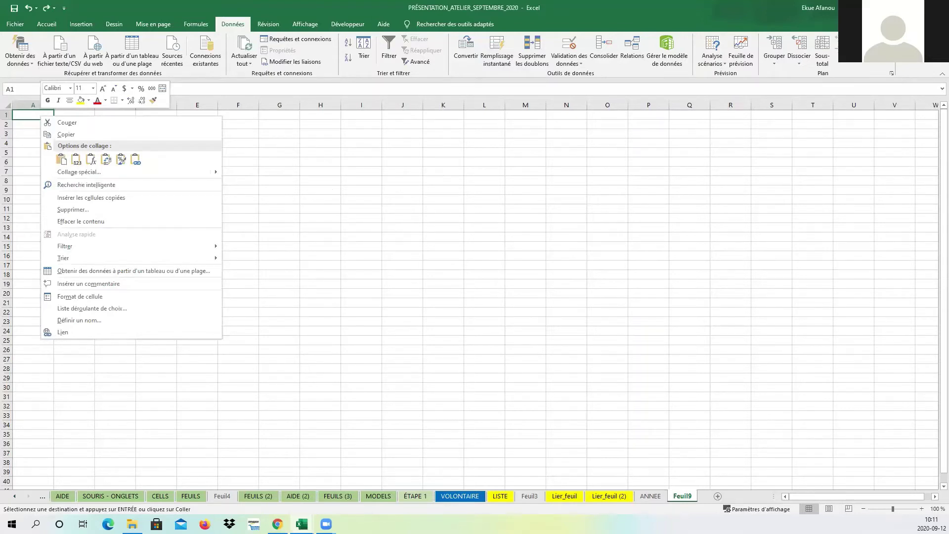
{"action": "key", "text": "Escape"}
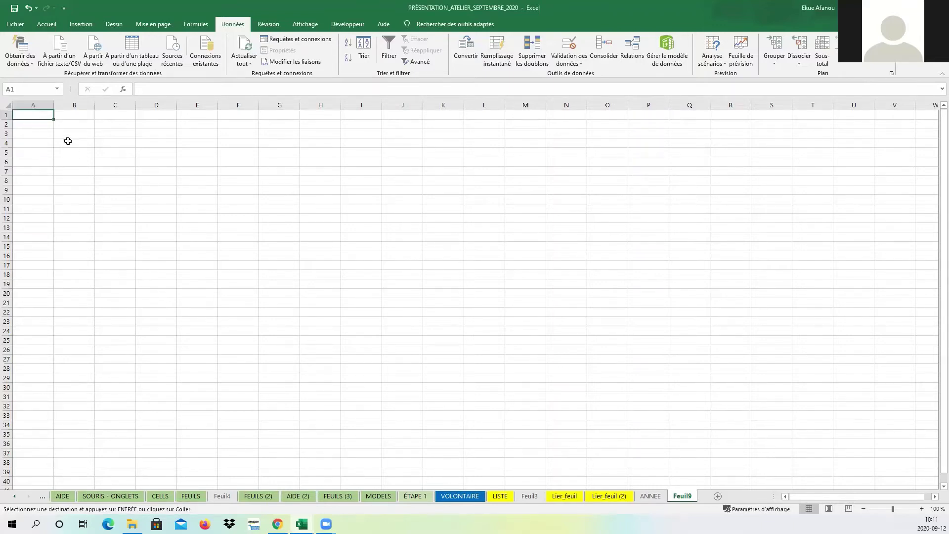
{"action": "right_click", "coordinate": [40, 116]}
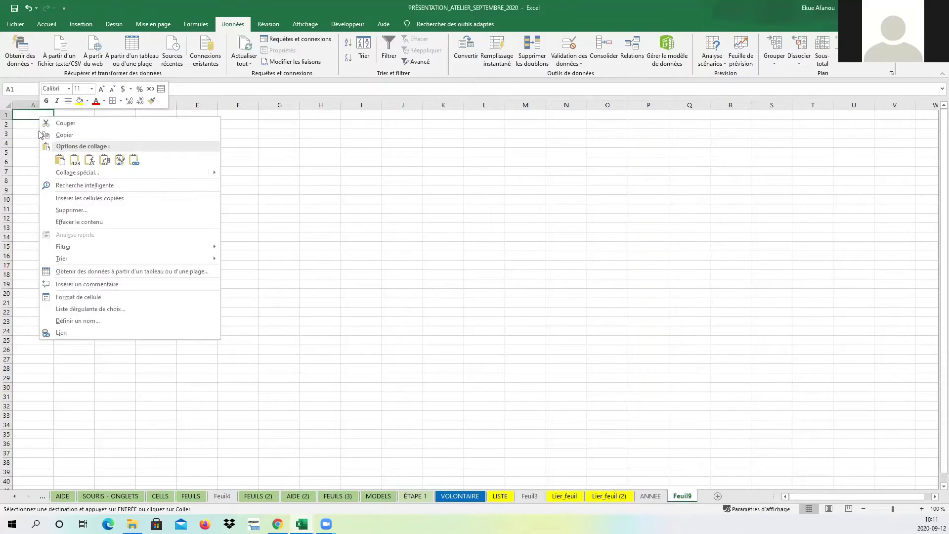
{"action": "left_click", "coordinate": [60, 159]}
- Turn on filters for the pasted table's header row and deselect all values in the CODE column's filter
{"action": "left_click", "coordinate": [8, 114]}
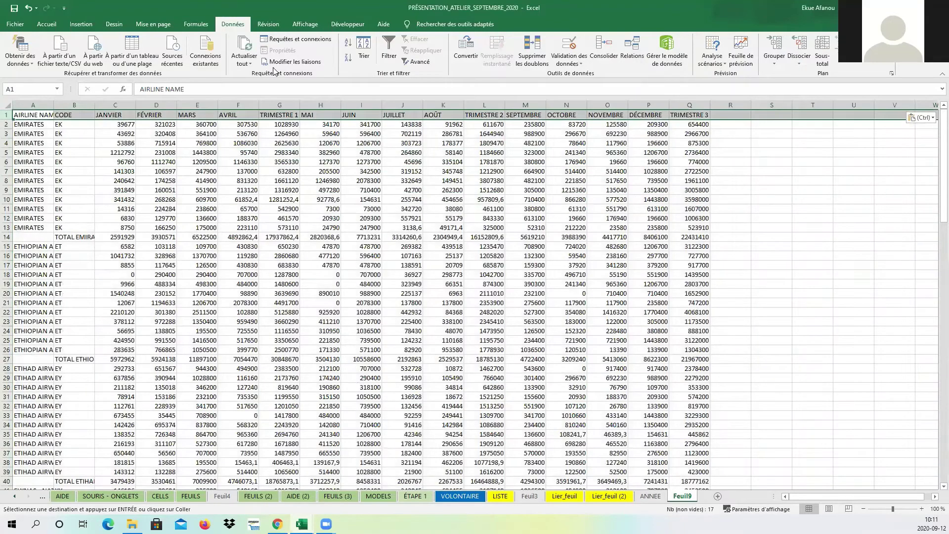
{"action": "left_click", "coordinate": [389, 50]}
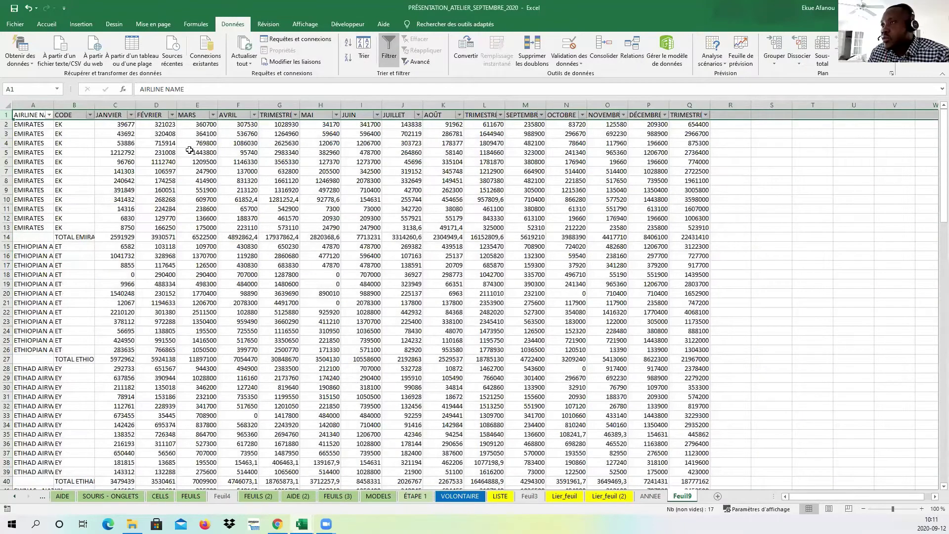
{"action": "left_click", "coordinate": [90, 114]}
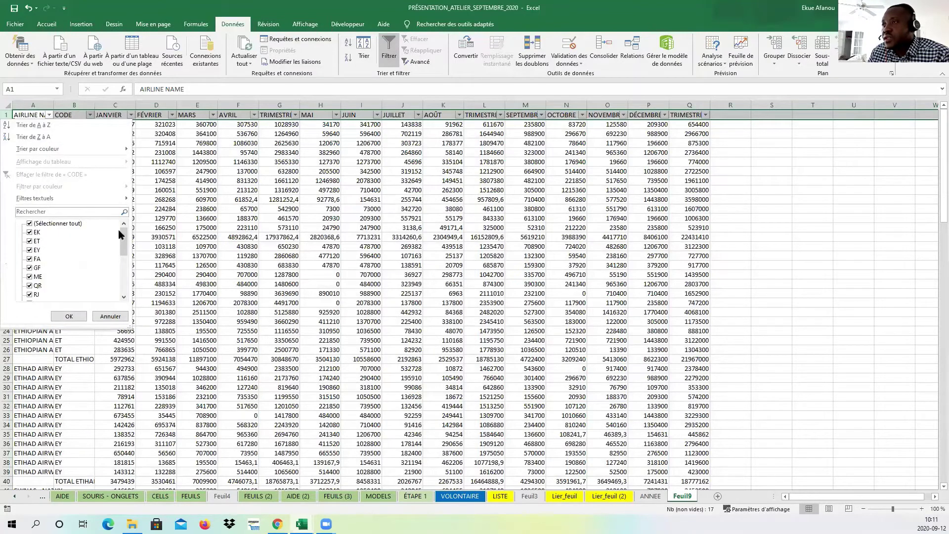
{"action": "mouse_move", "coordinate": [122, 234]}
{"action": "left_mouse_down"}
{"action": "mouse_move", "coordinate": [124, 278]}
{"action": "mouse_move", "coordinate": [135, 224]}
{"action": "mouse_move", "coordinate": [134, 253]}
{"action": "mouse_move", "coordinate": [125, 233]}
{"action": "mouse_move", "coordinate": [125, 273]}
{"action": "mouse_move", "coordinate": [125, 251]}
{"action": "left_mouse_up"}
{"action": "left_click", "coordinate": [29, 223]}
{"action": "double_click", "coordinate": [58, 259]}
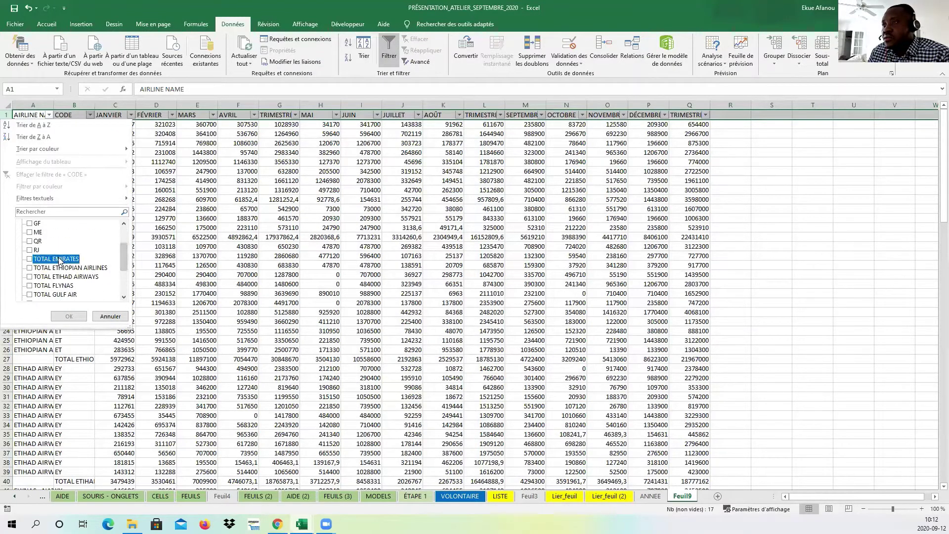
- Filter the CODE column to show only the airline total rows, from TOTAL EMIRATES through TOTAL SAFAIR
{"action": "left_click", "coordinate": [30, 258]}
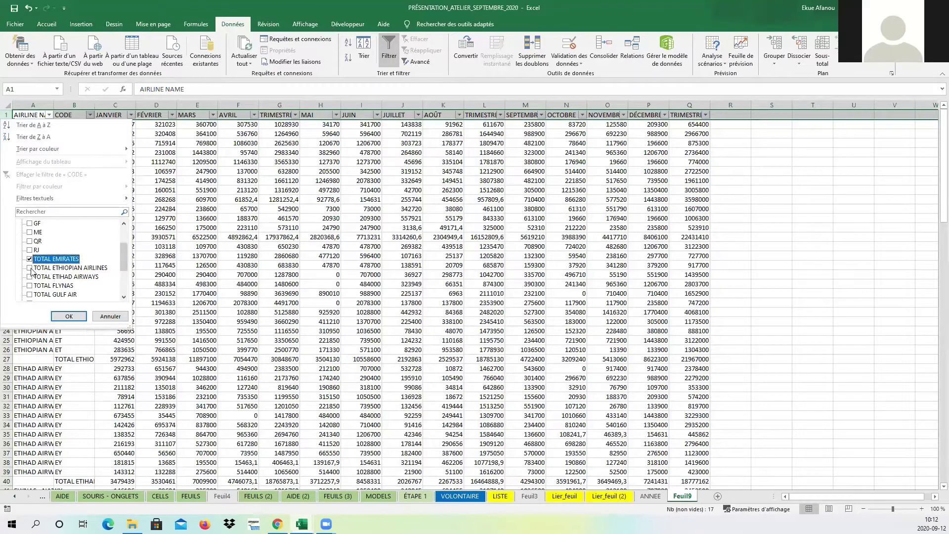
{"action": "left_click", "coordinate": [33, 268]}
{"action": "left_click", "coordinate": [34, 276]}
{"action": "left_click", "coordinate": [37, 286]}
{"action": "left_click", "coordinate": [38, 294]}
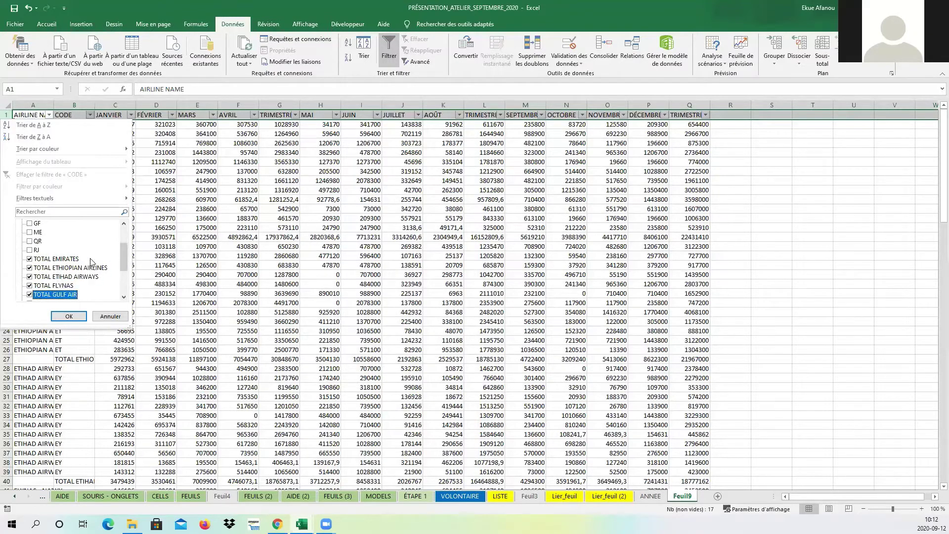
{"action": "scroll", "coordinate": [93, 263], "scroll_direction": "down", "scroll_amount": 2}
{"action": "left_click", "coordinate": [57, 250]}
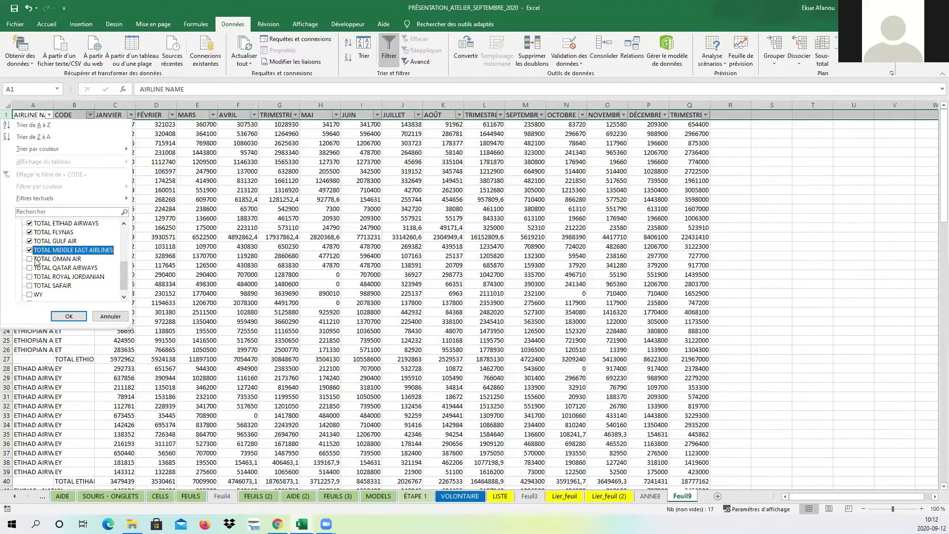
{"action": "left_click", "coordinate": [38, 259]}
{"action": "left_click", "coordinate": [39, 268]}
{"action": "left_click", "coordinate": [40, 278]}
{"action": "left_click", "coordinate": [40, 286]}
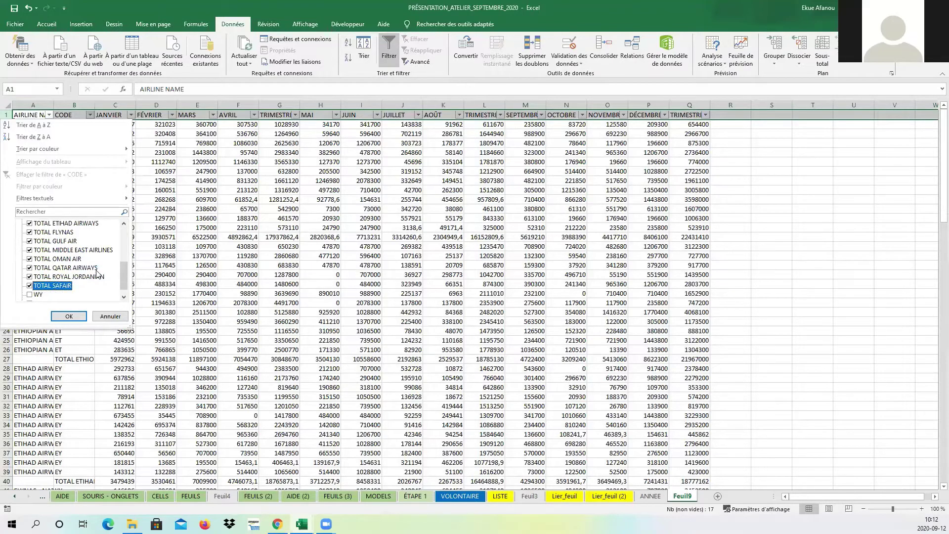
{"action": "left_click", "coordinate": [69, 316]}
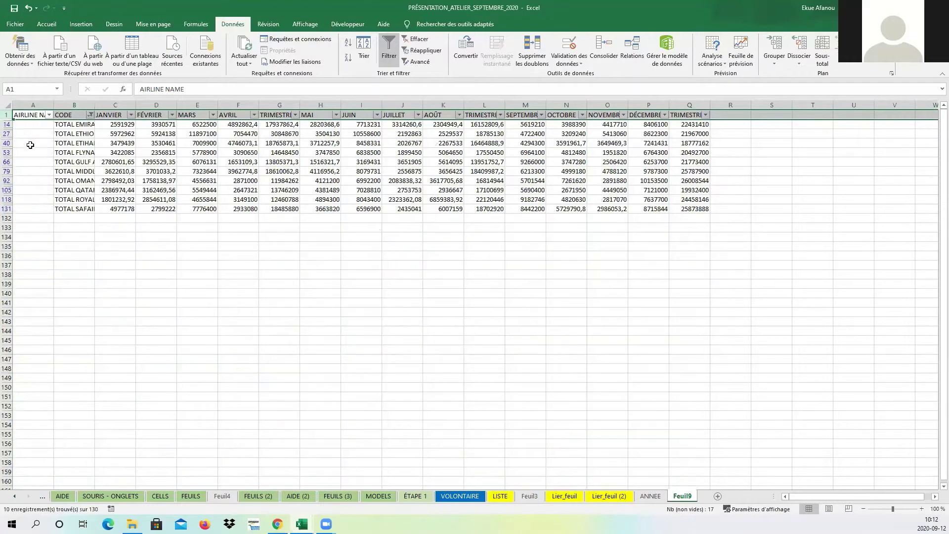
- Delete the filtered airline total rows and remove the filter from the table
{"action": "left_click_drag", "start_coordinate": [5, 124], "coordinate": [4, 209]}
{"action": "right_click", "coordinate": [13, 132]}
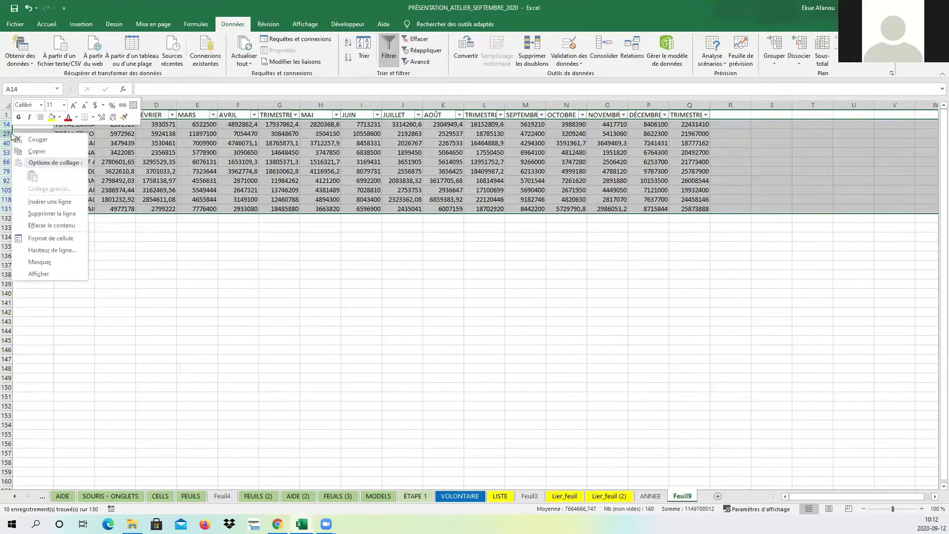
{"action": "left_click", "coordinate": [44, 213]}
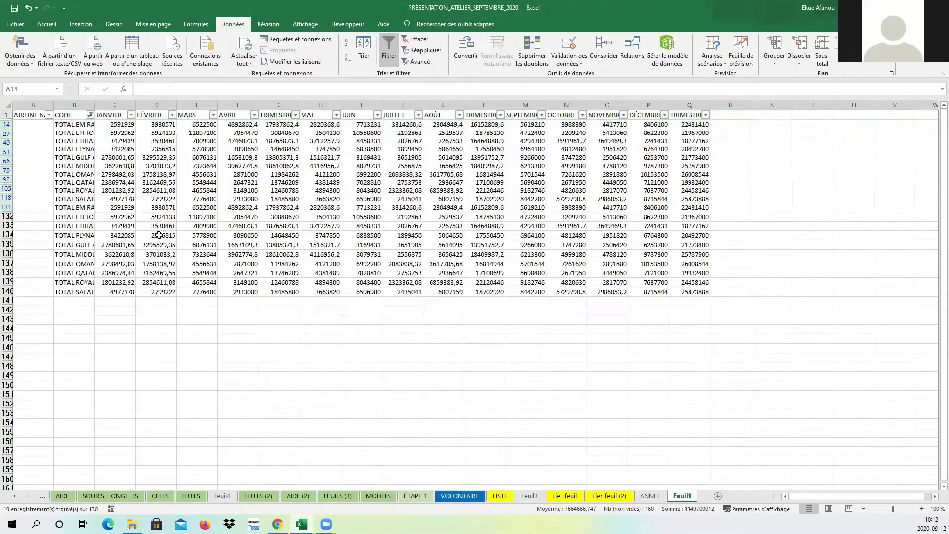
{"action": "left_click", "coordinate": [390, 49]}
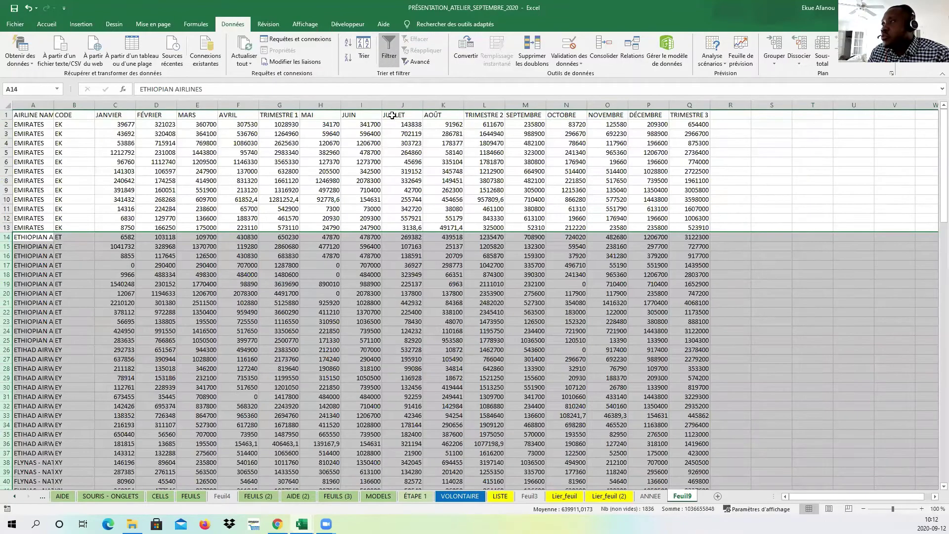
{"action": "left_click", "coordinate": [816, 193]}
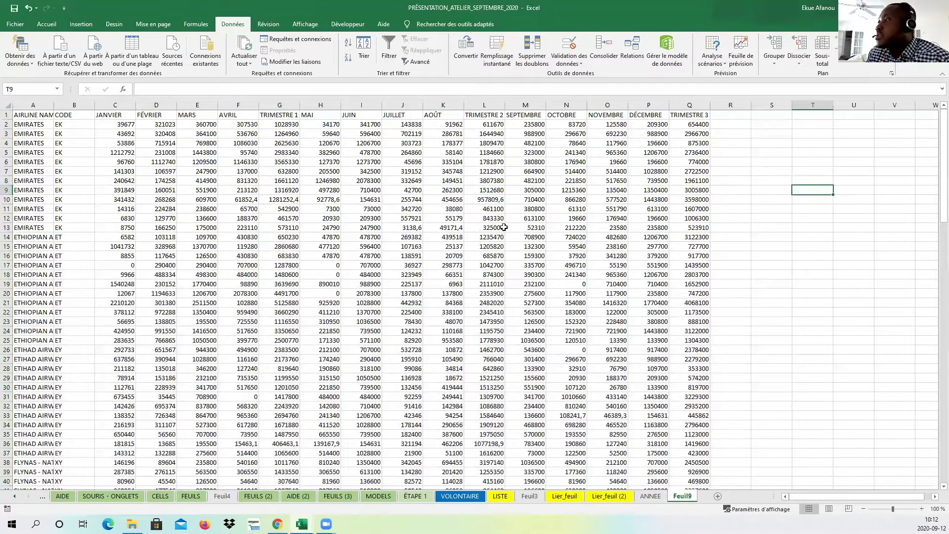
{"action": "left_click", "coordinate": [528, 277]}
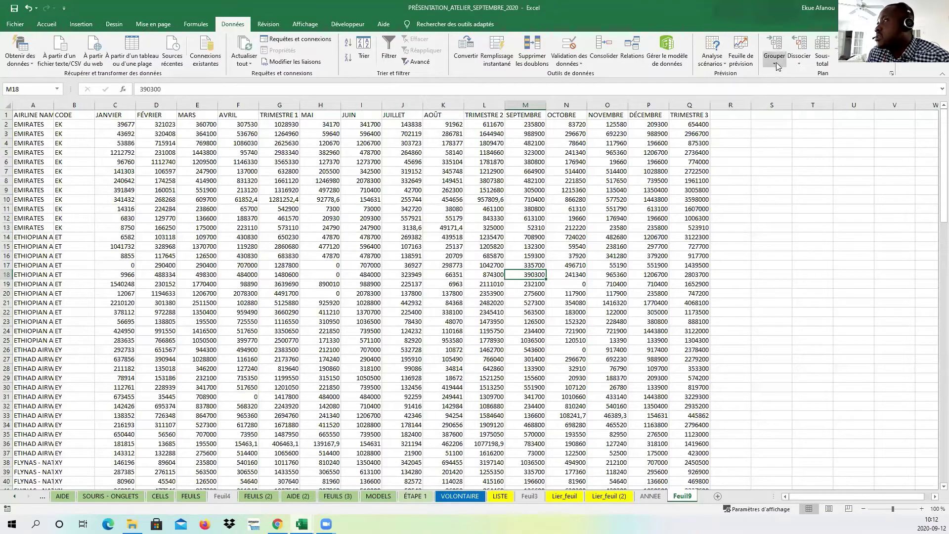
- Group the JANVIER to AVRIL columns, then collapse and expand the group
{"action": "left_click", "coordinate": [267, 190]}
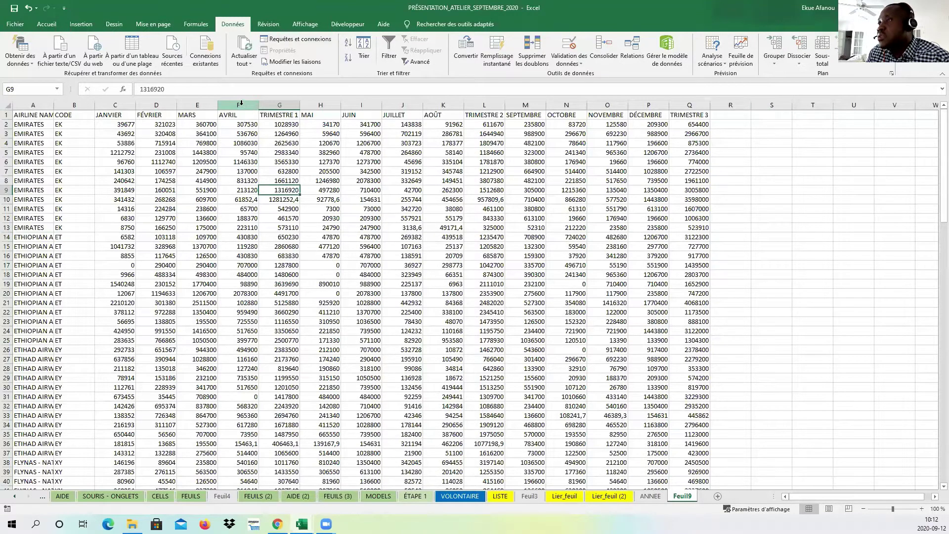
{"action": "left_click", "coordinate": [242, 104]}
{"action": "left_click_drag", "start_coordinate": [241, 105], "coordinate": [118, 104]}
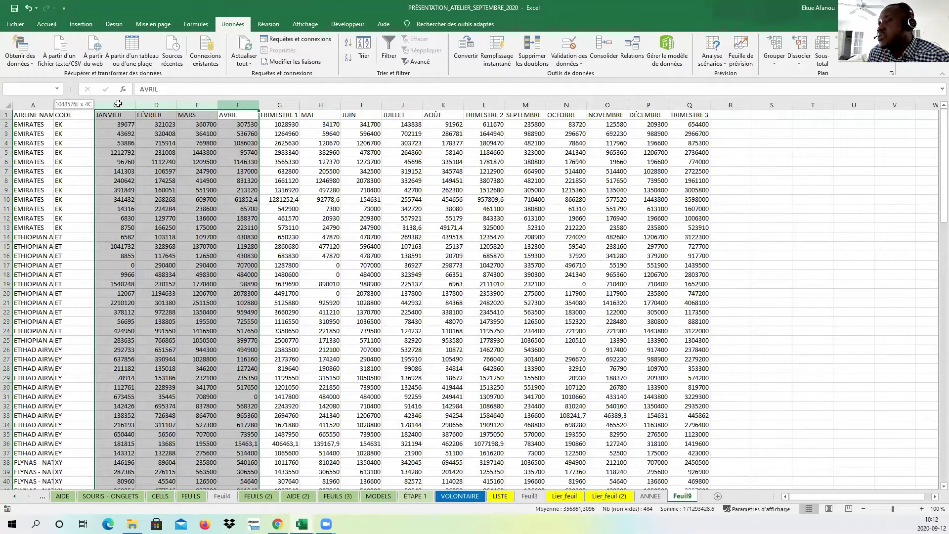
{"action": "left_click_drag", "start_coordinate": [118, 104], "coordinate": [118, 104]}
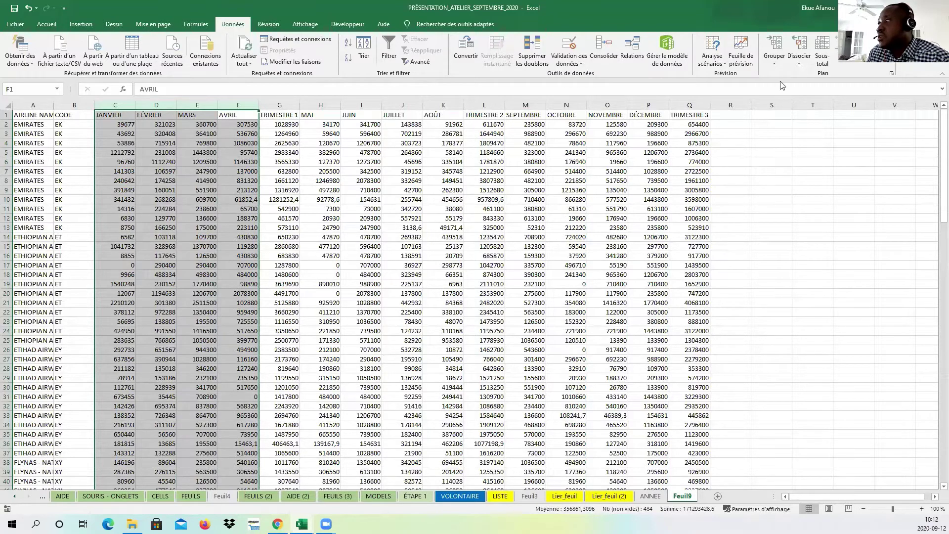
{"action": "left_click", "coordinate": [780, 63]}
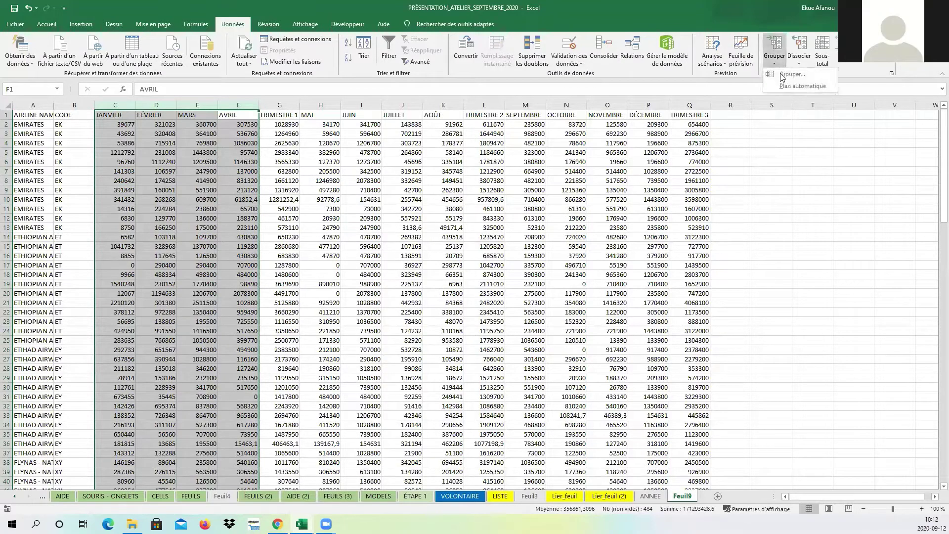
{"action": "left_click", "coordinate": [791, 74]}
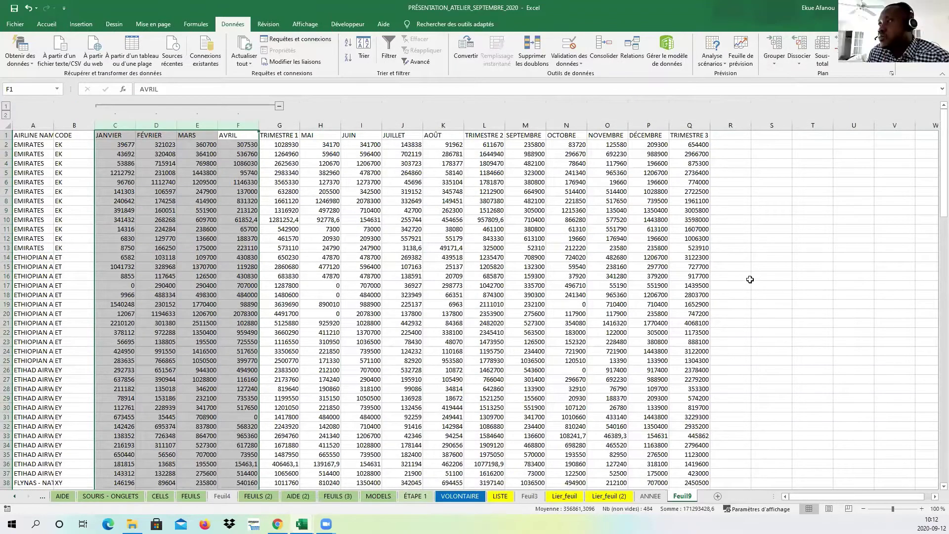
{"action": "left_click", "coordinate": [748, 278]}
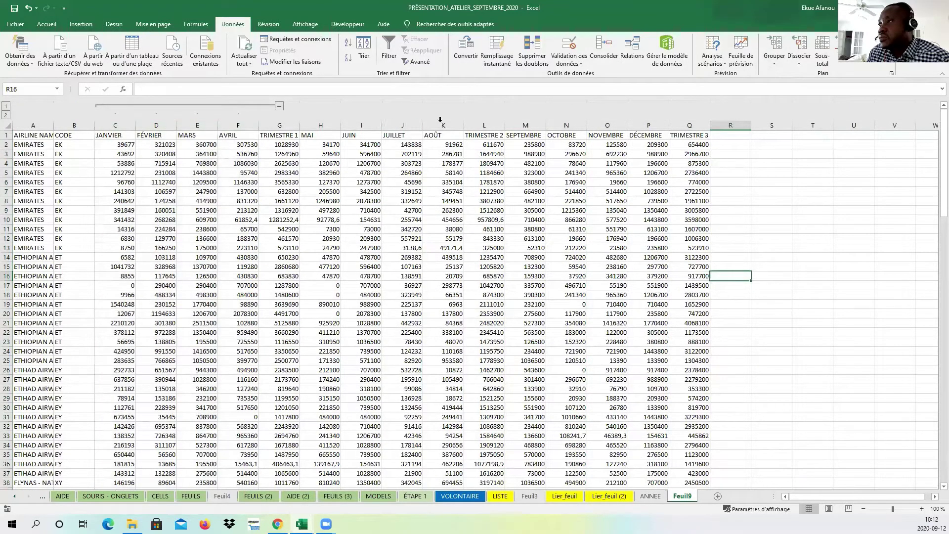
{"action": "left_click", "coordinate": [278, 107]}
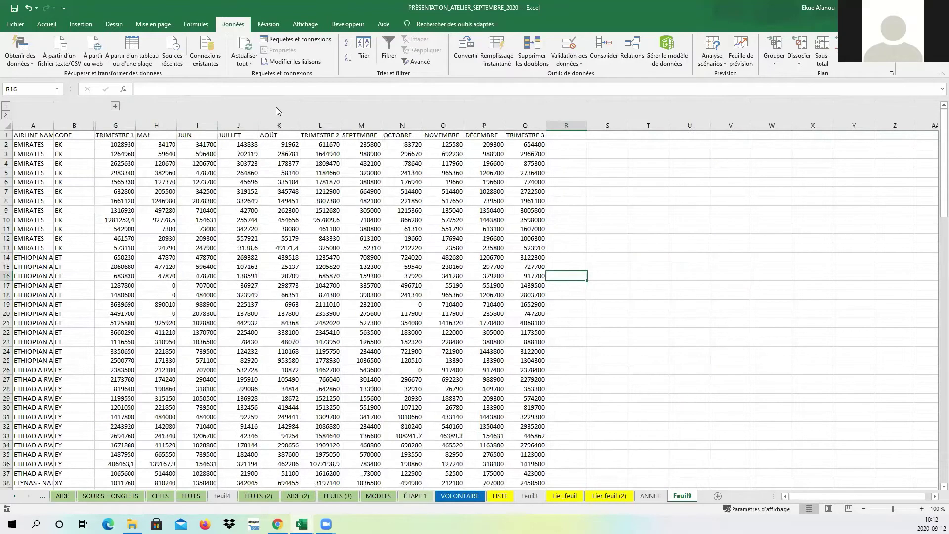
{"action": "left_click", "coordinate": [115, 107]}
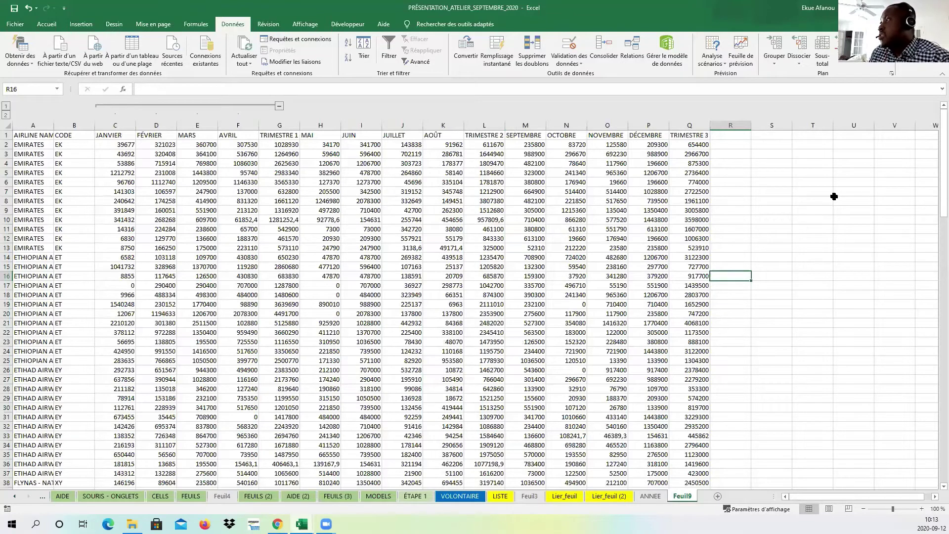
- Clear the outline to remove the grouping of the JANVIER to AVRIL columns
{"action": "left_click", "coordinate": [799, 66]}
{"action": "left_click", "coordinate": [816, 75]}
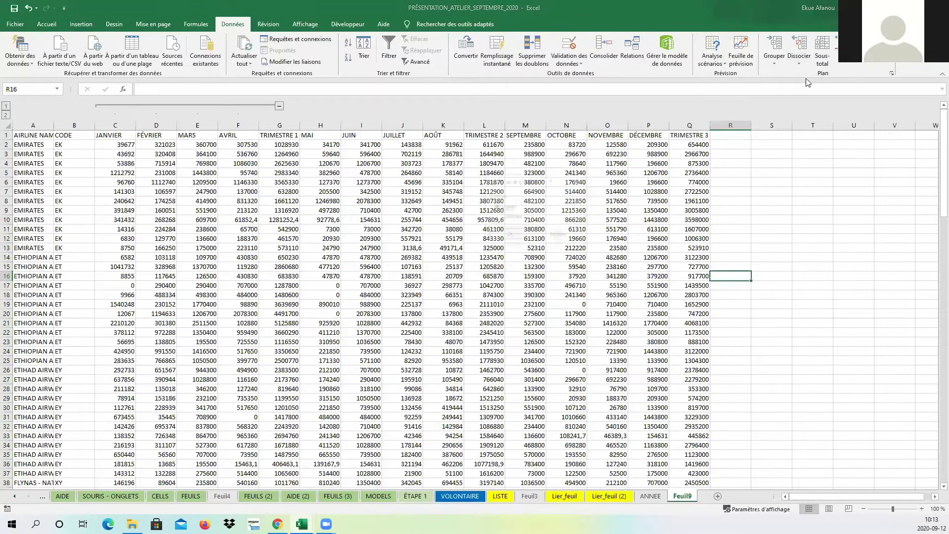
{"action": "left_click", "coordinate": [509, 234]}
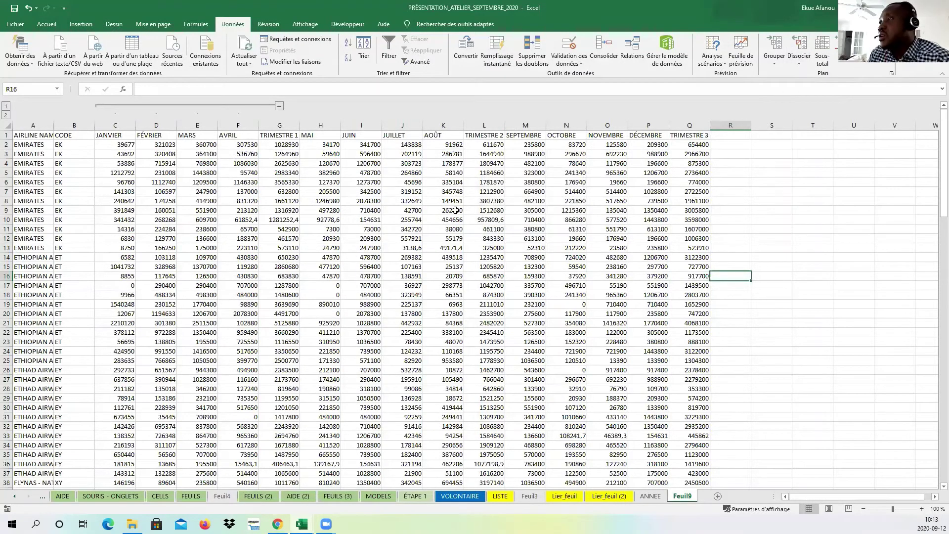
{"action": "left_click", "coordinate": [799, 64]}
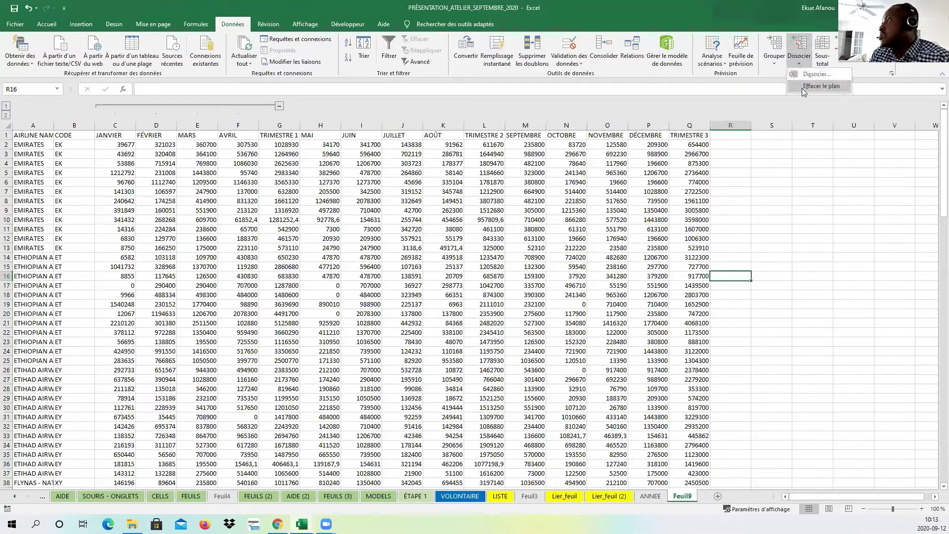
{"action": "left_click", "coordinate": [802, 88]}
{"action": "left_click", "coordinate": [503, 191]}
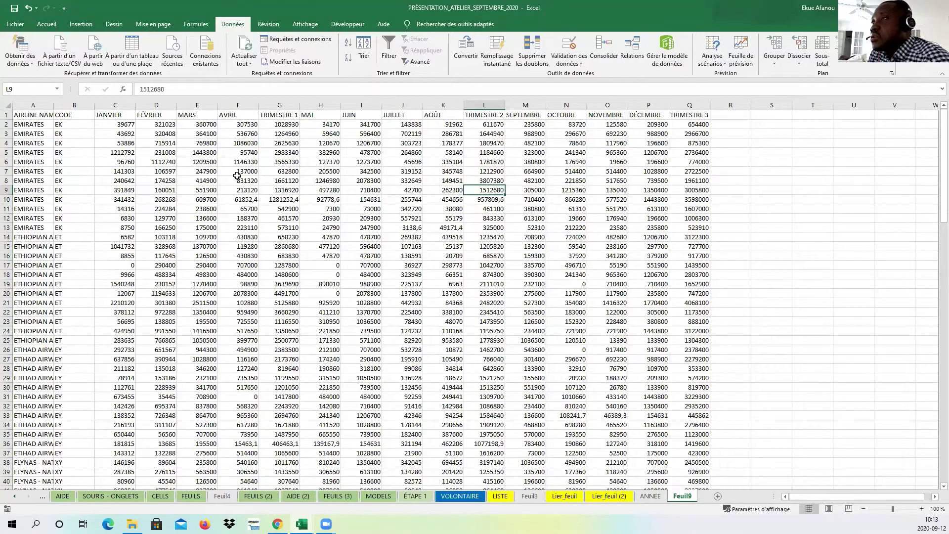
- Fill the TRIMESTRE 1, TRIMESTRE 2 and TRIMESTRE 3 header cells with yellow
{"action": "left_click", "coordinate": [267, 186]}
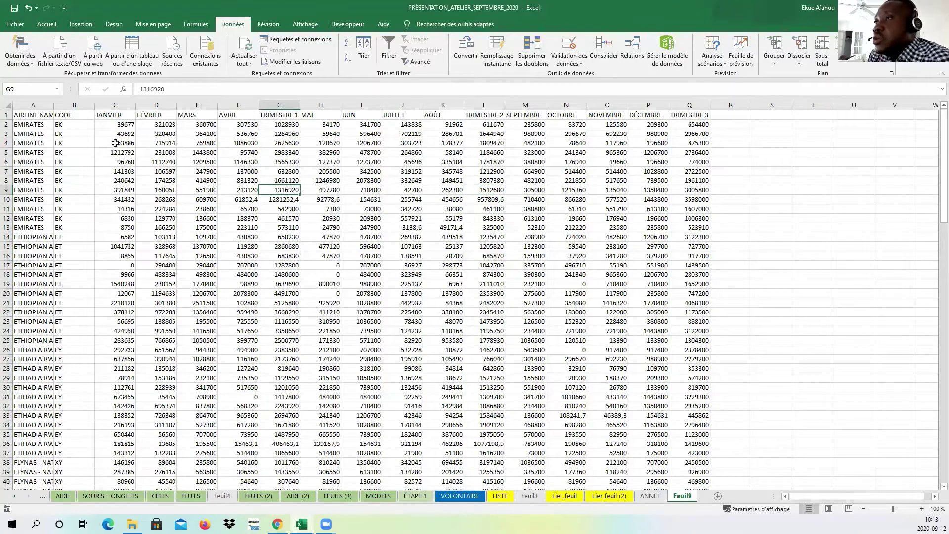
{"action": "left_click_drag", "start_coordinate": [34, 114], "coordinate": [699, 437]}
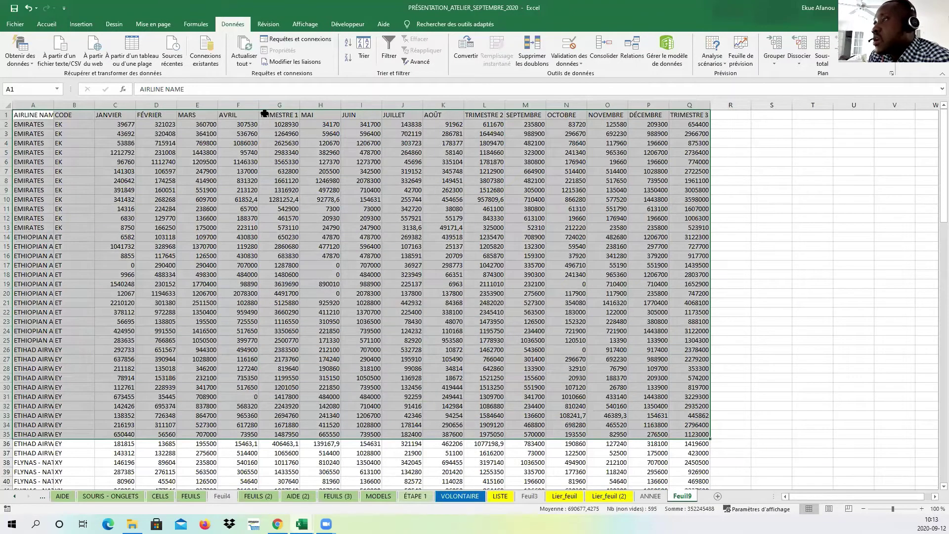
{"action": "left_click", "coordinate": [264, 114]}
{"action": "left_click", "coordinate": [46, 24]}
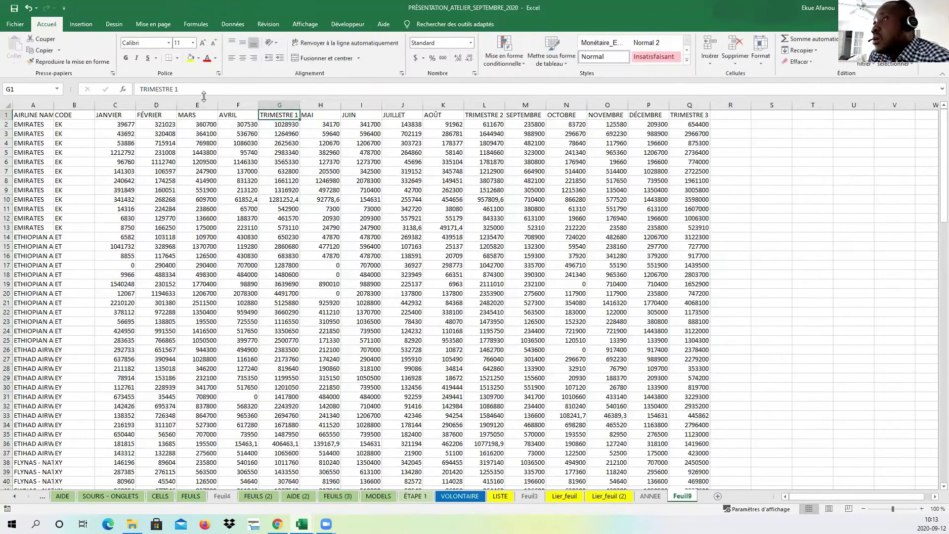
{"action": "left_click", "coordinate": [189, 58]}
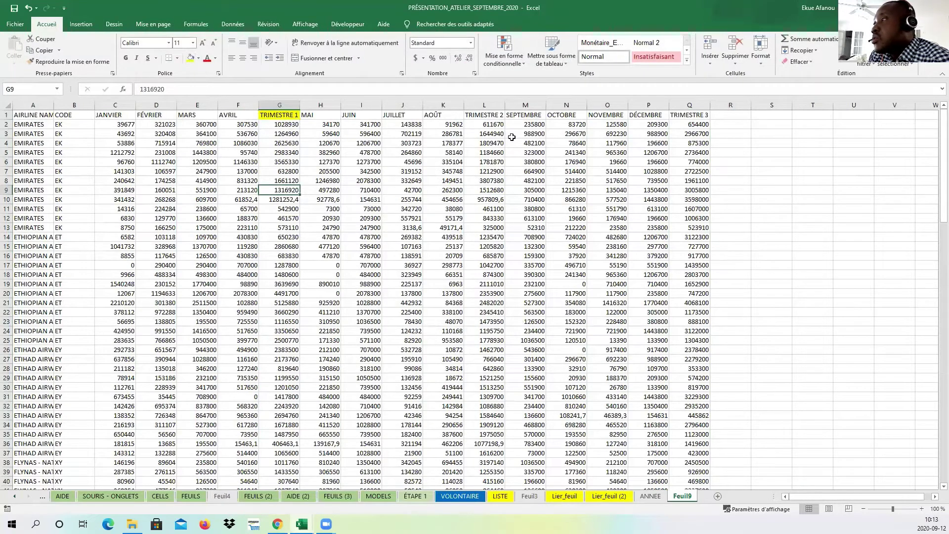
{"action": "left_click", "coordinate": [494, 115]}
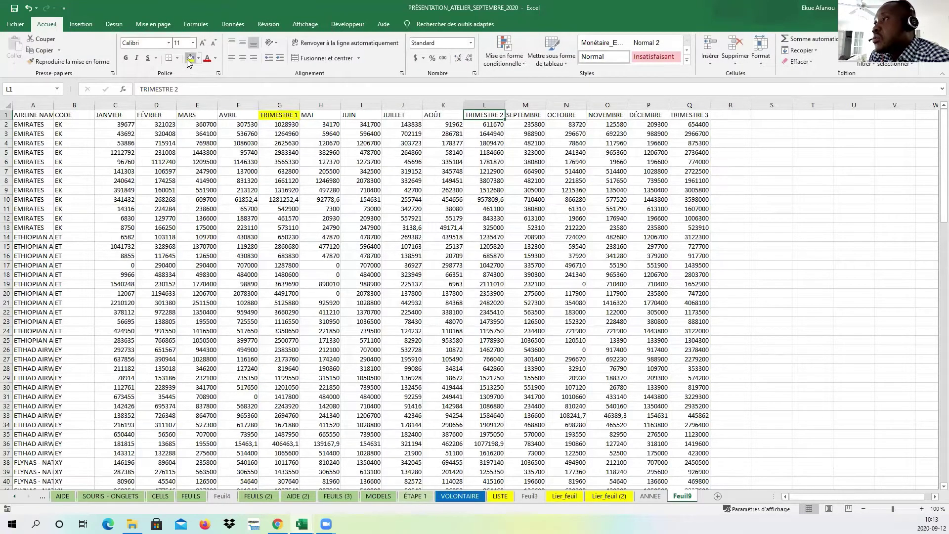
{"action": "left_click", "coordinate": [189, 58]}
{"action": "left_click", "coordinate": [689, 115]}
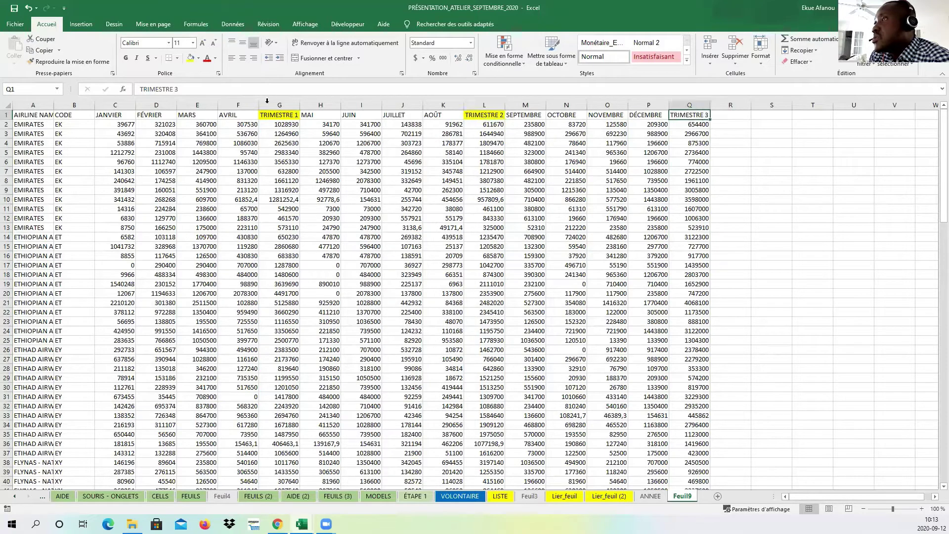
{"action": "left_click", "coordinate": [190, 58]}
{"action": "left_click", "coordinate": [814, 250]}
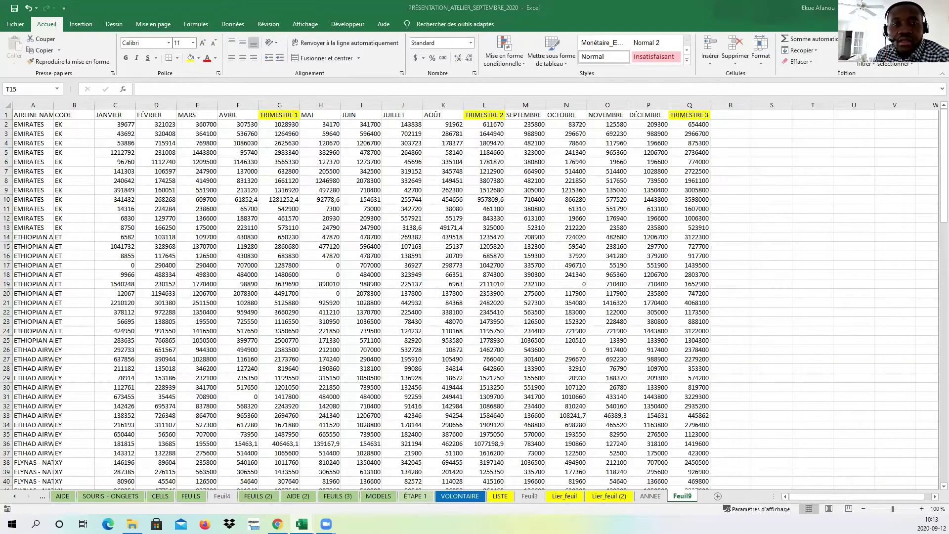
{"action": "left_click", "coordinate": [537, 342]}
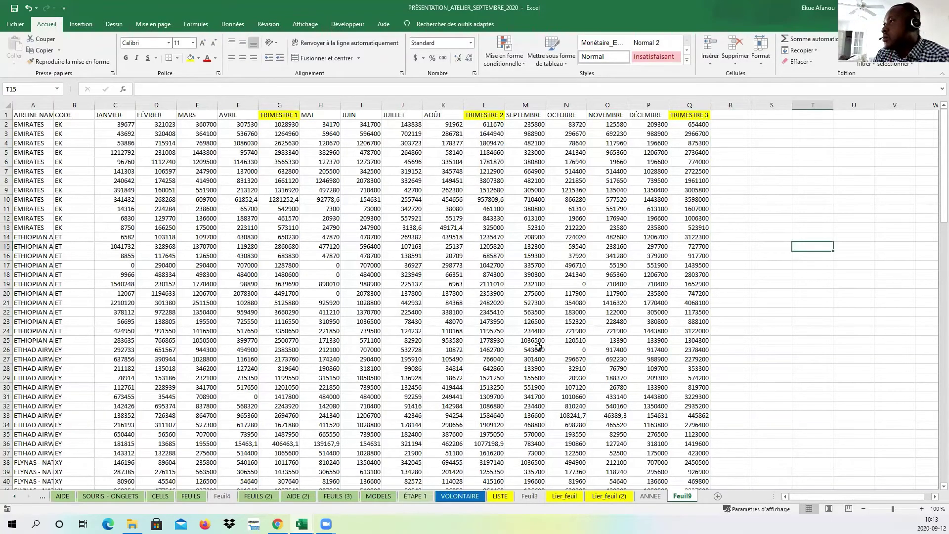
{"action": "left_click", "coordinate": [688, 125]}
{"action": "left_click", "coordinate": [496, 163]}
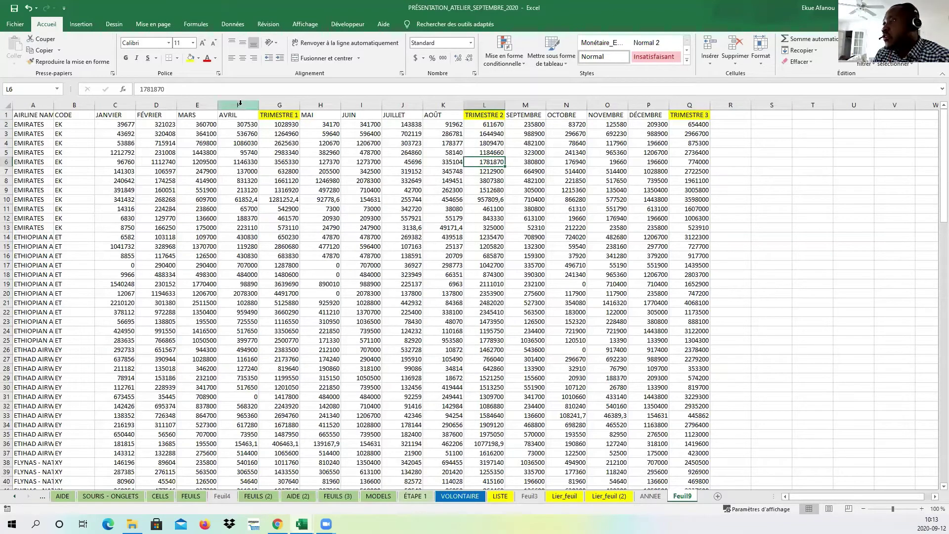
- Group the JANVIER to AVRIL columns
{"action": "left_click_drag", "start_coordinate": [238, 105], "coordinate": [115, 104]}
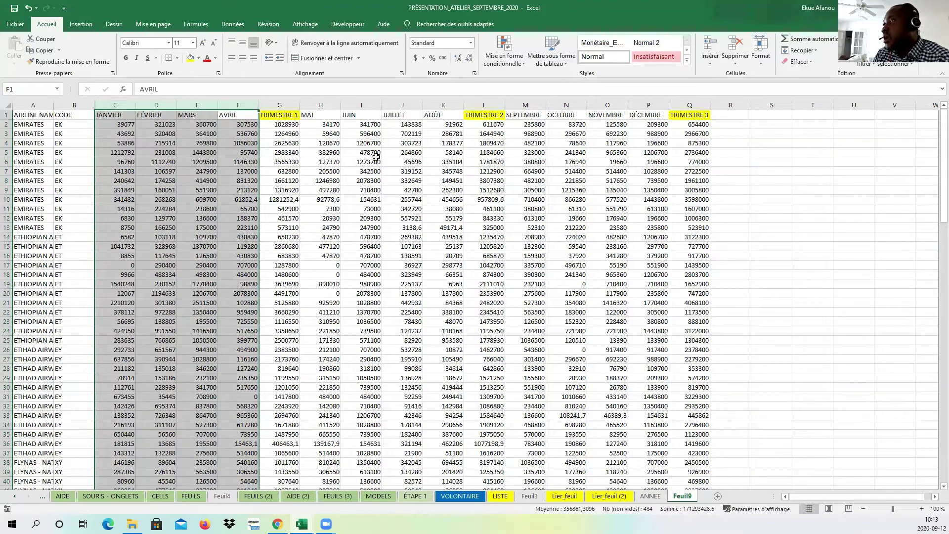
{"action": "left_click", "coordinate": [232, 24]}
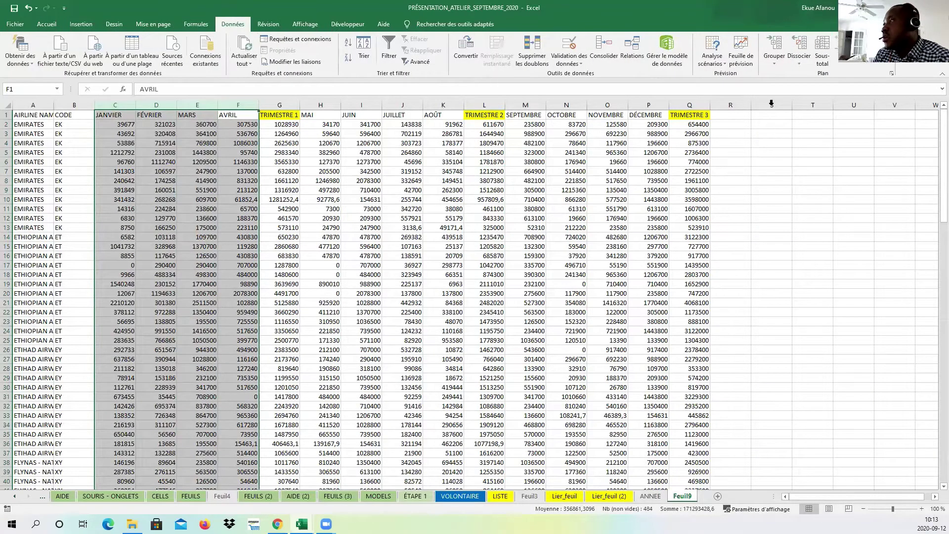
{"action": "left_click", "coordinate": [778, 65]}
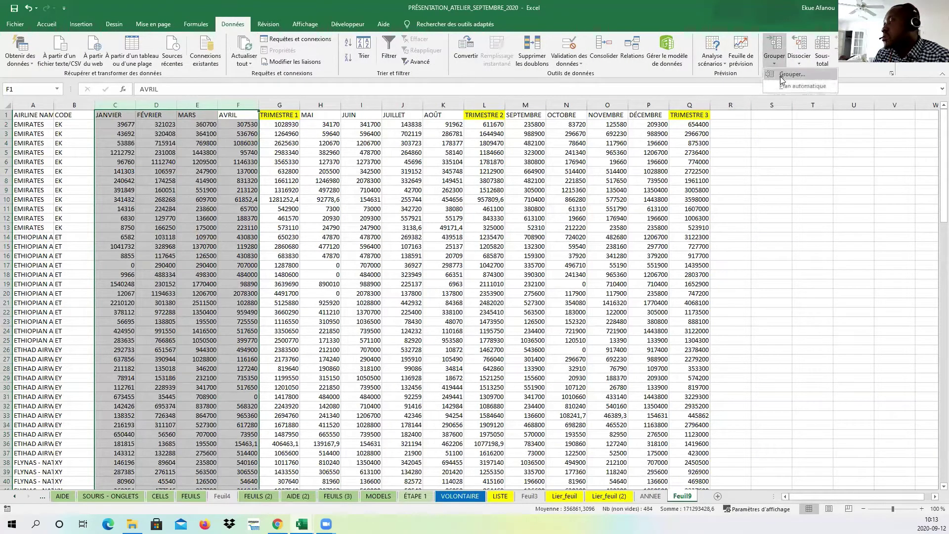
{"action": "left_click", "coordinate": [791, 74]}
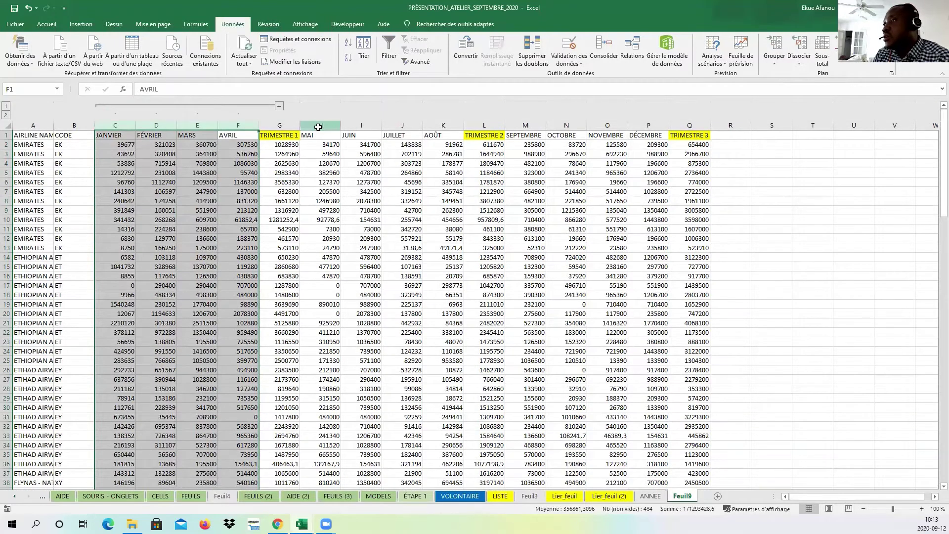
- Group the MAI to AOÛT columns
{"action": "left_click_drag", "start_coordinate": [320, 126], "coordinate": [456, 126]}
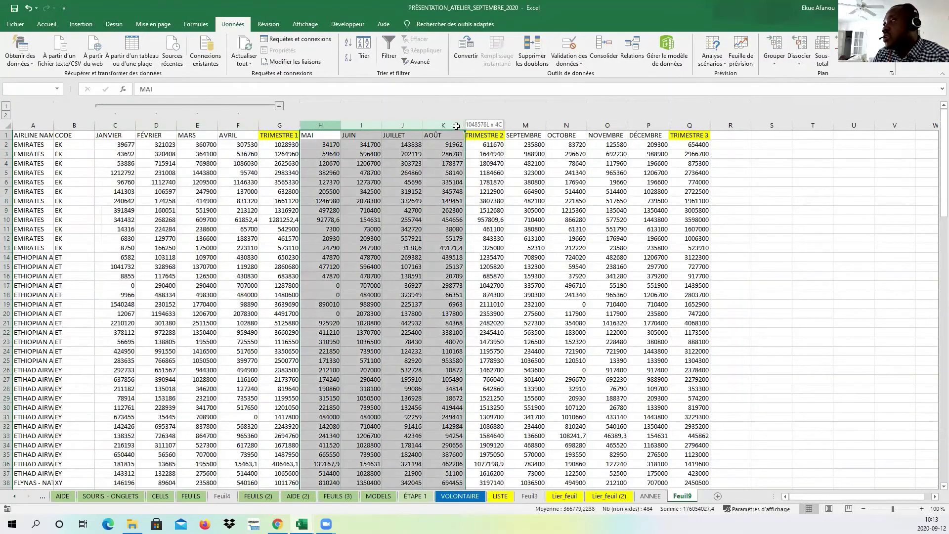
{"action": "left_click", "coordinate": [776, 63]}
{"action": "left_click", "coordinate": [791, 74]}
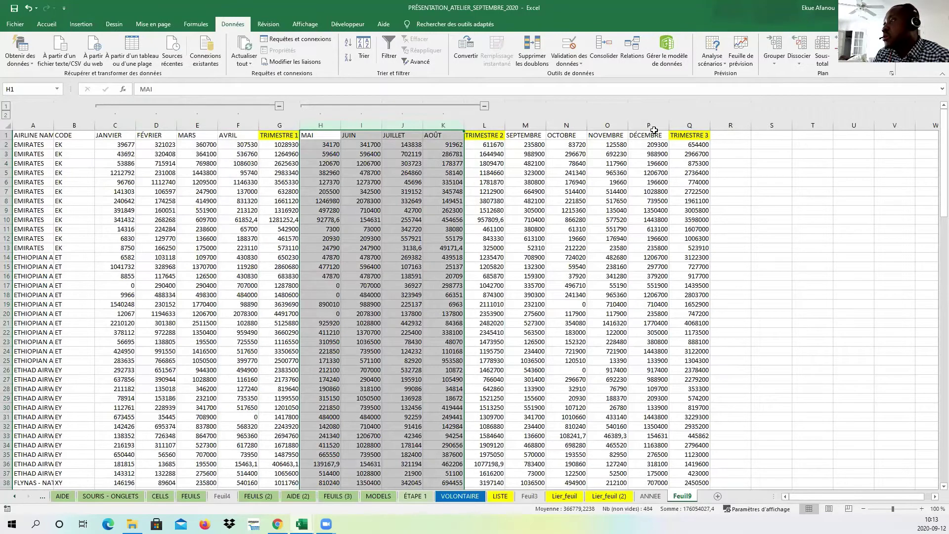
- Group the SEPTEMBRE to DÉCEMBRE columns
{"action": "left_click_drag", "start_coordinate": [652, 126], "coordinate": [526, 126]}
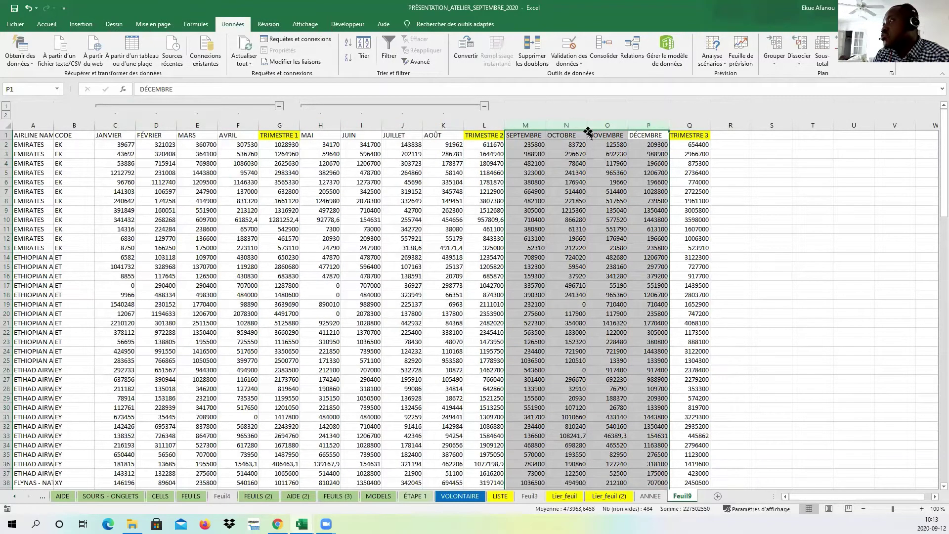
{"action": "left_click", "coordinate": [681, 147]}
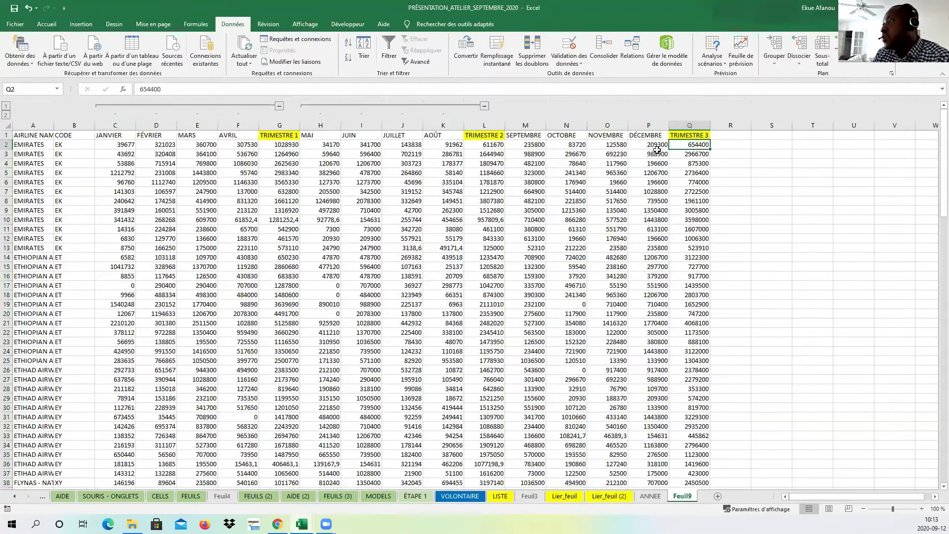
{"action": "left_click_drag", "start_coordinate": [526, 126], "coordinate": [661, 126]}
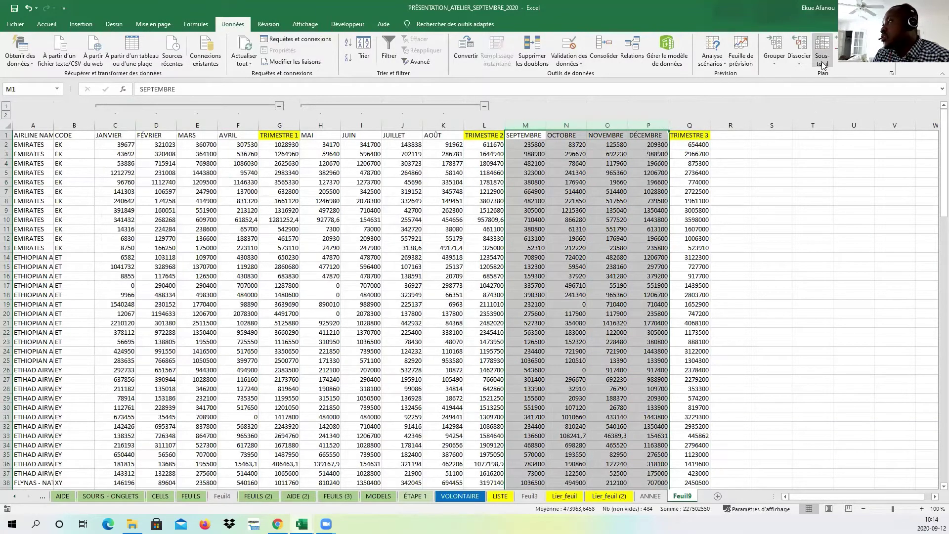
{"action": "left_click", "coordinate": [774, 65]}
{"action": "left_click", "coordinate": [785, 74]}
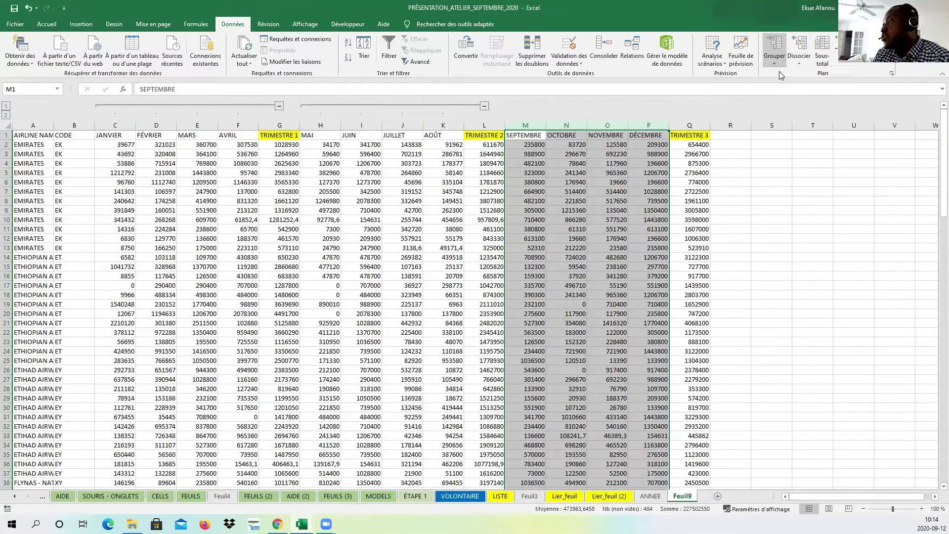
{"action": "left_click", "coordinate": [730, 219]}
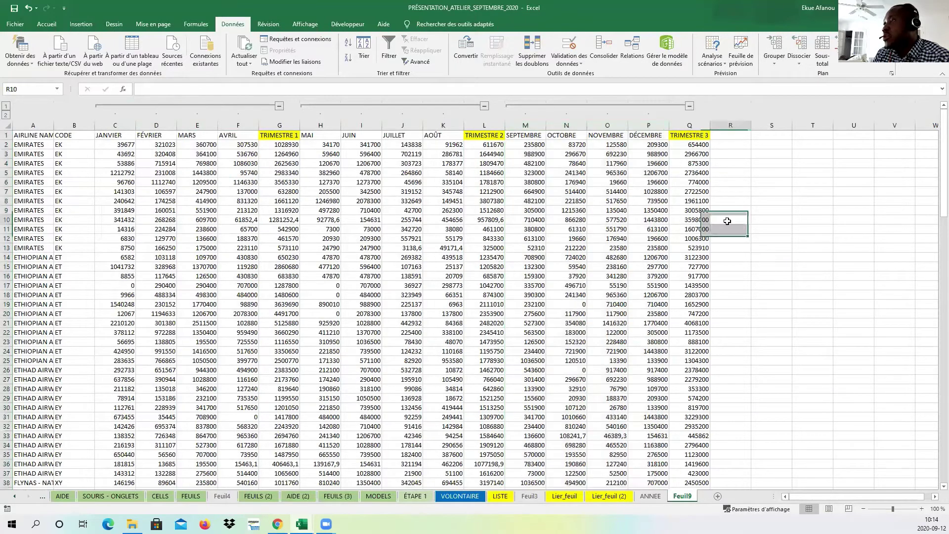
- Collapse all month column groups to outline level 1 and expand them to level 2, twice
{"action": "left_click", "coordinate": [7, 107]}
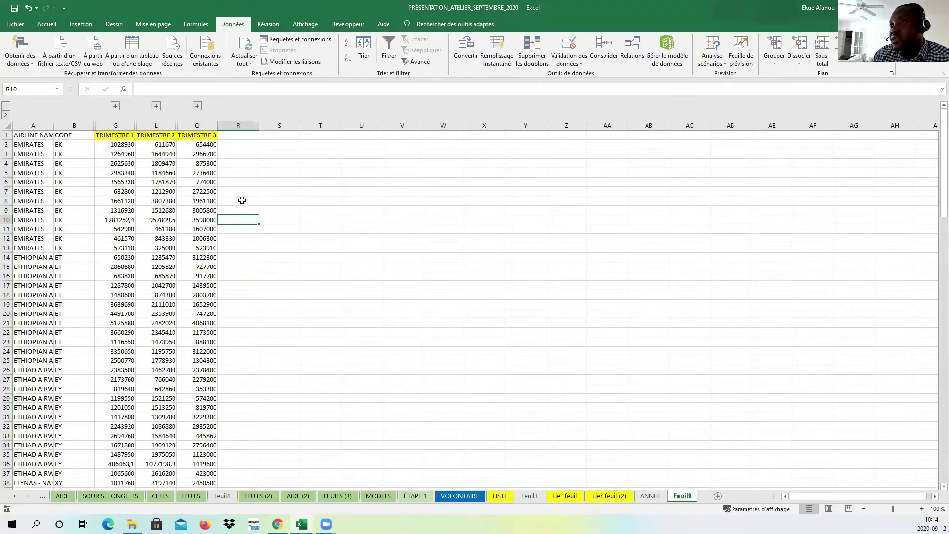
{"action": "left_click", "coordinate": [6, 115]}
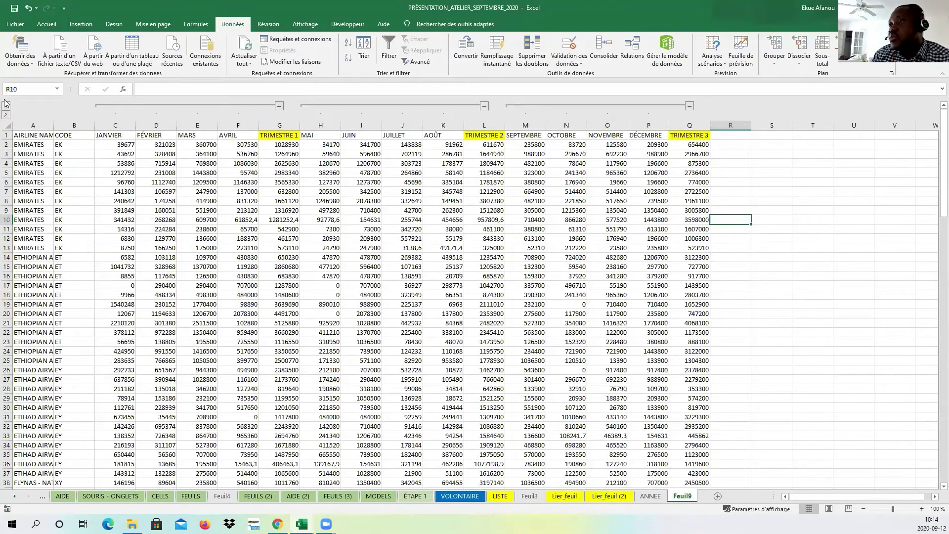
{"action": "left_click", "coordinate": [6, 107]}
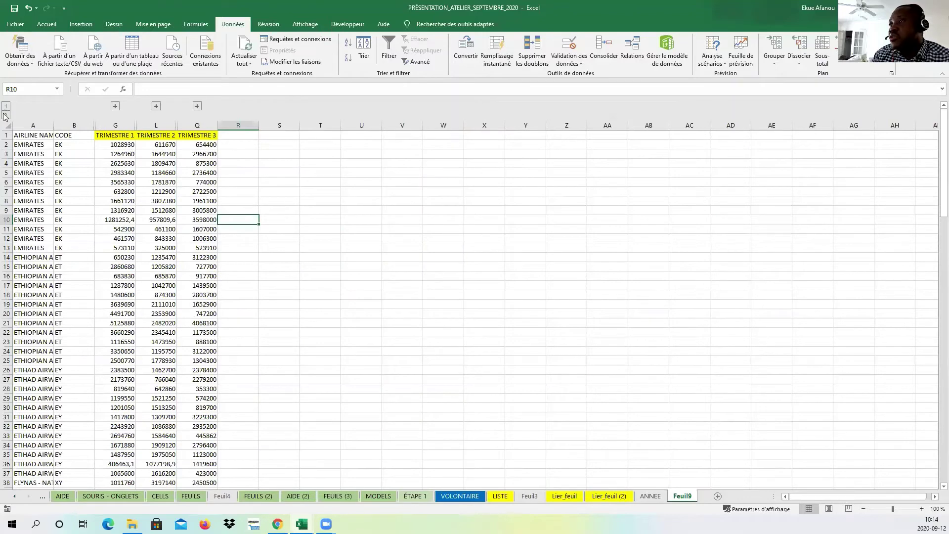
{"action": "left_click", "coordinate": [6, 116]}
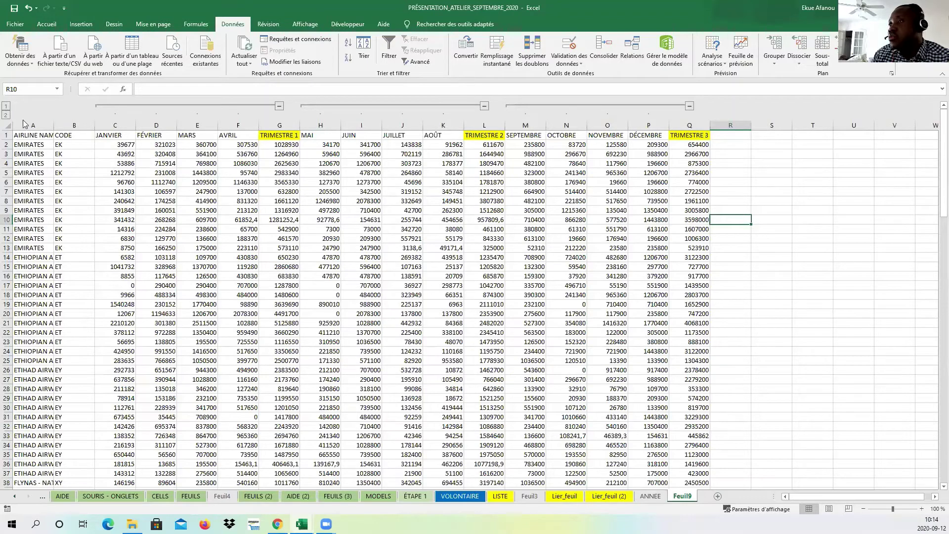
{"action": "left_click", "coordinate": [757, 264]}
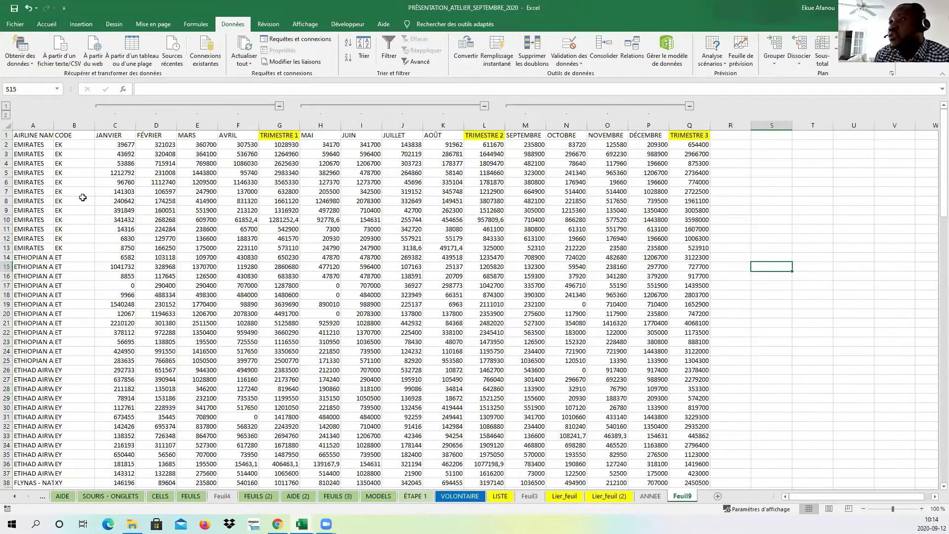
- Try grouping the EMIRATES rows 2 to 13, then undo the row grouping
{"action": "left_click", "coordinate": [6, 144]}
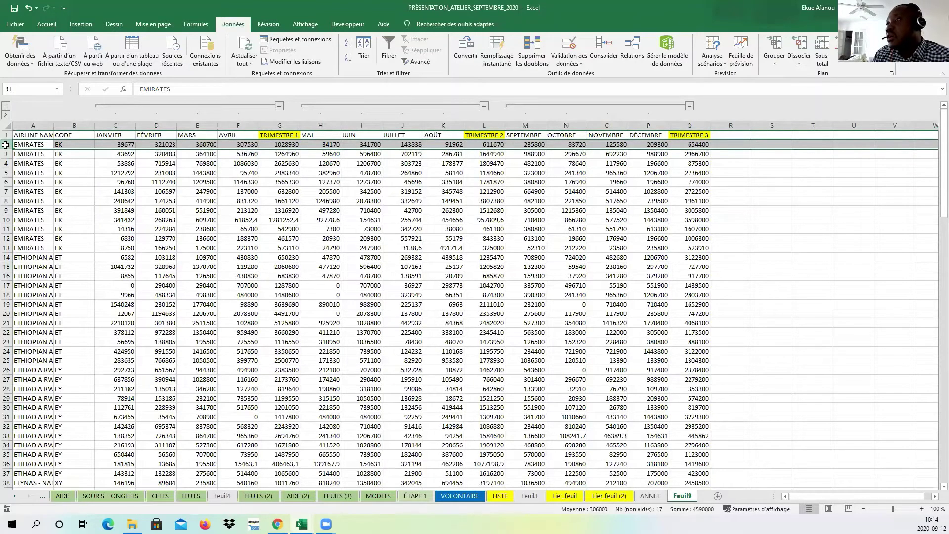
{"action": "left_click_drag", "start_coordinate": [6, 144], "coordinate": [6, 247]}
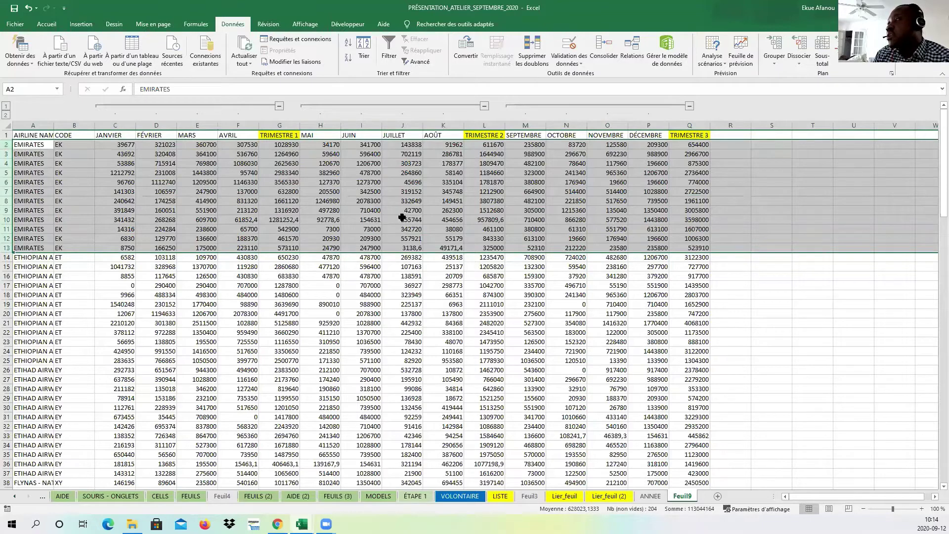
{"action": "left_click", "coordinate": [773, 62]}
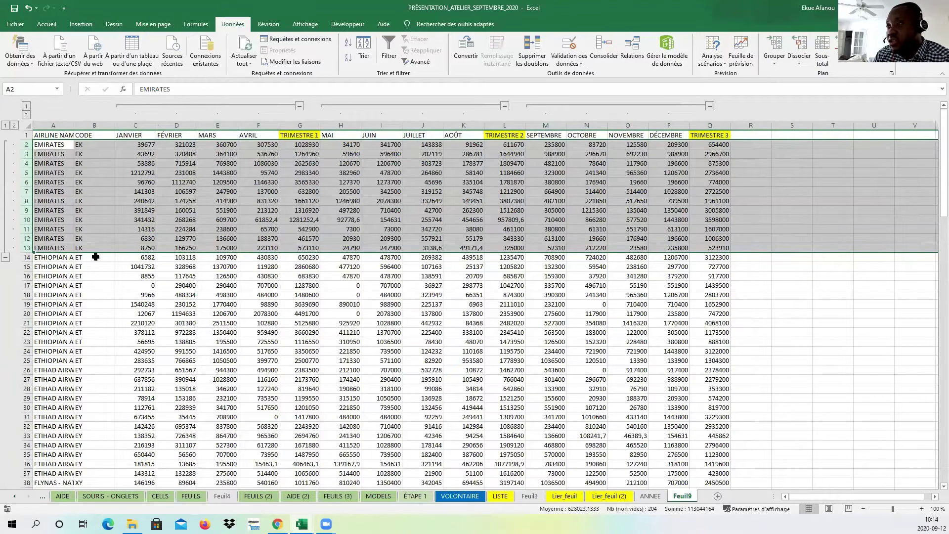
{"action": "left_click", "coordinate": [70, 258]}
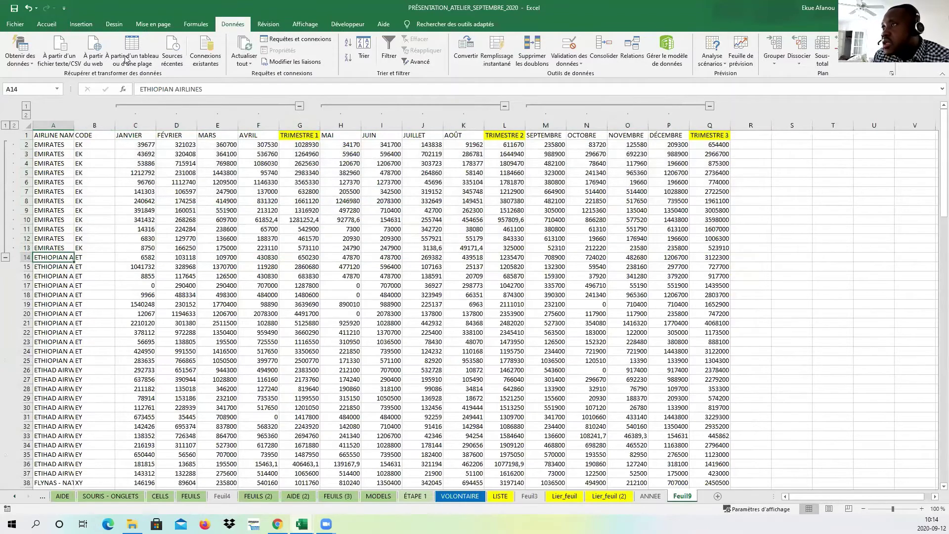
{"action": "left_click", "coordinate": [29, 7]}
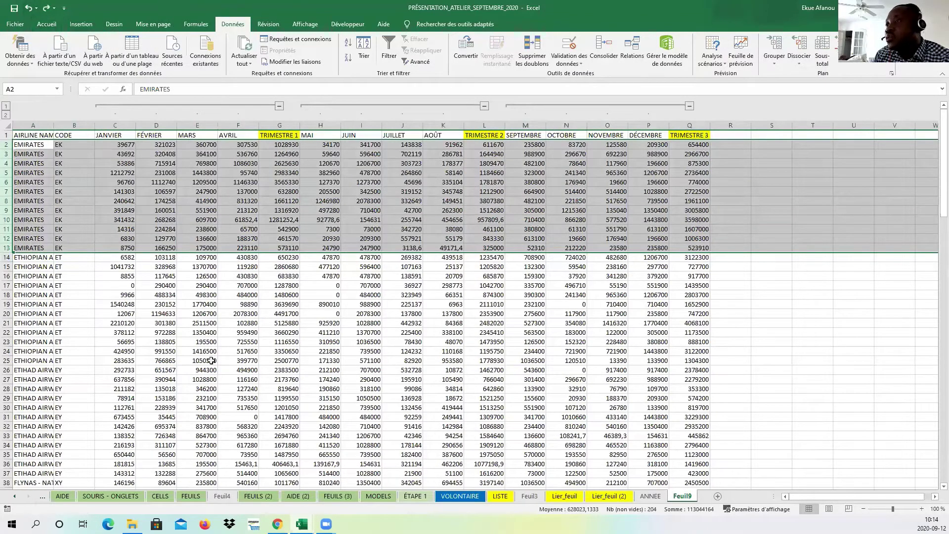
{"action": "left_click_drag", "start_coordinate": [222, 361], "coordinate": [223, 352]}
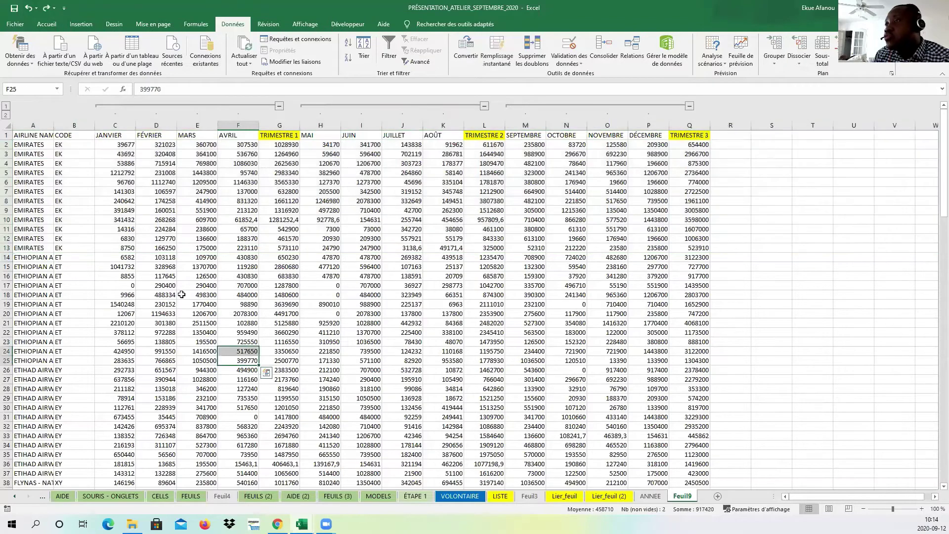
{"action": "left_click", "coordinate": [761, 199]}
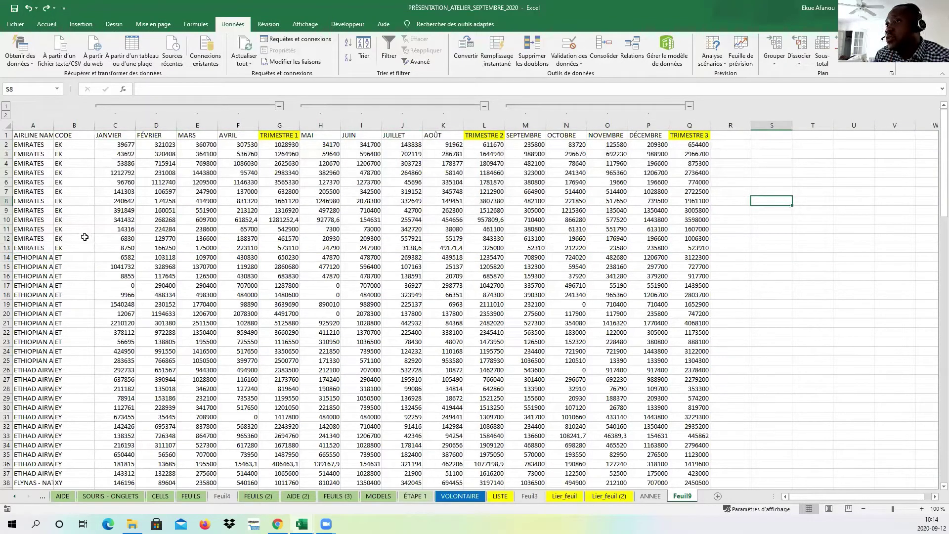
{"action": "left_click", "coordinate": [8, 126]}
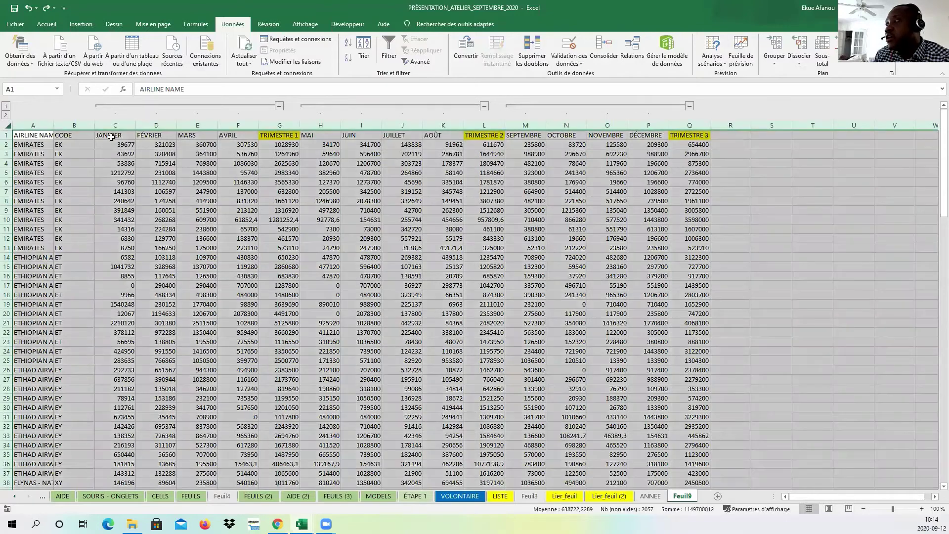
{"action": "left_click", "coordinate": [823, 60]}
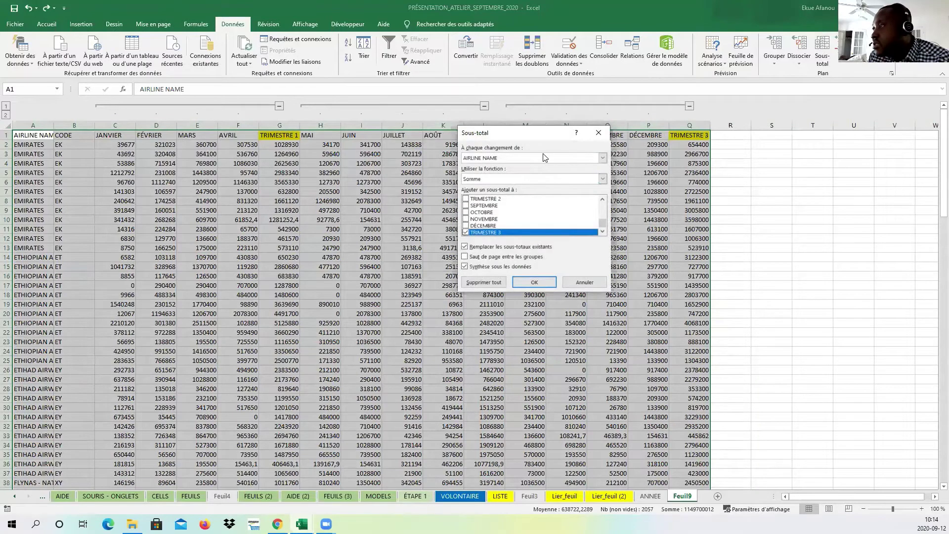
{"action": "left_click_drag", "start_coordinate": [603, 224], "coordinate": [612, 199]}
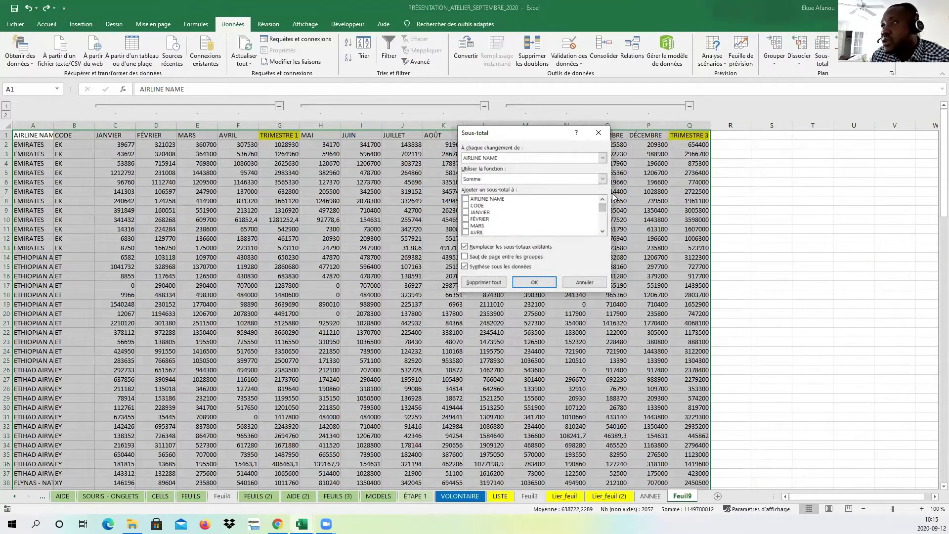
{"action": "left_click", "coordinate": [466, 212]}
{"action": "left_click", "coordinate": [466, 219]}
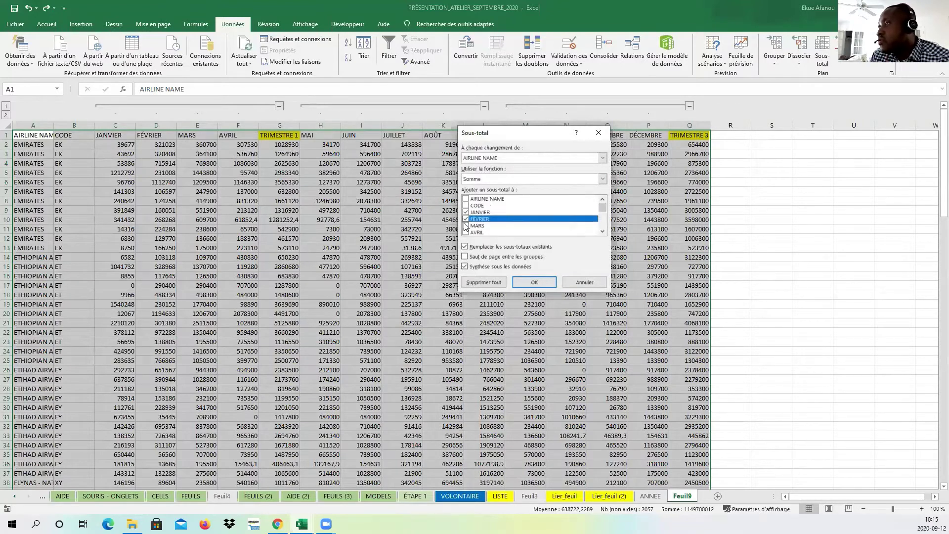
{"action": "left_click", "coordinate": [466, 226]}
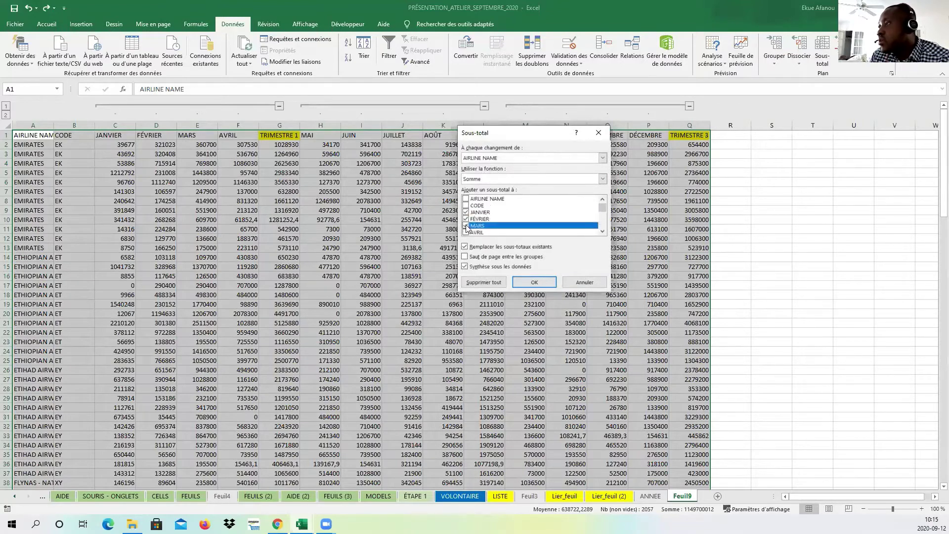
{"action": "left_click", "coordinate": [584, 282]}
{"action": "left_click", "coordinate": [808, 241]}
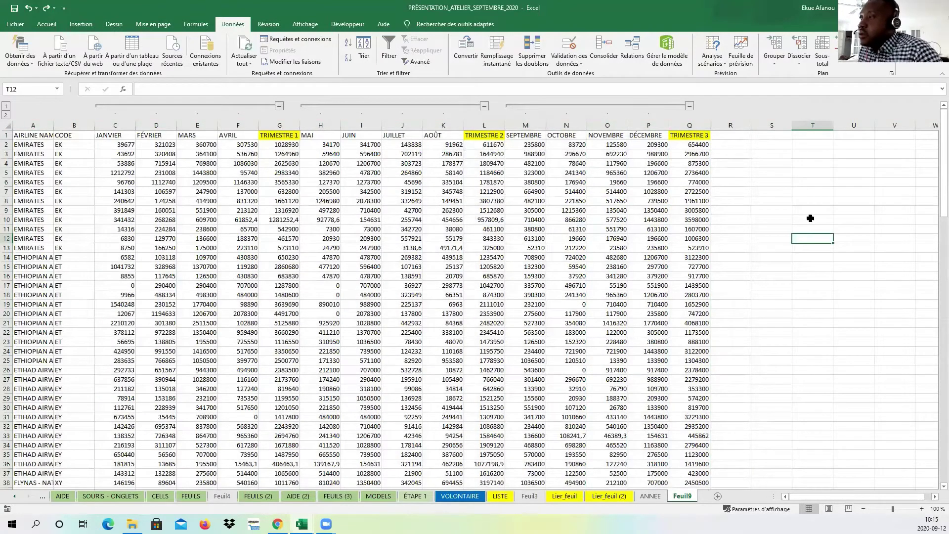
{"action": "left_click", "coordinate": [804, 200]}
- Clear the outline to remove the three month column groups
{"action": "left_click", "coordinate": [477, 267]}
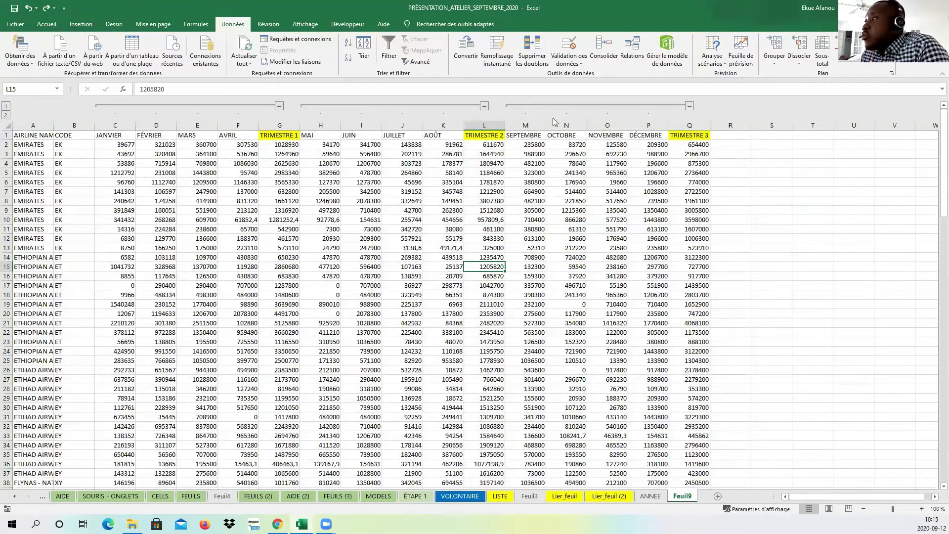
{"action": "left_click", "coordinate": [801, 69]}
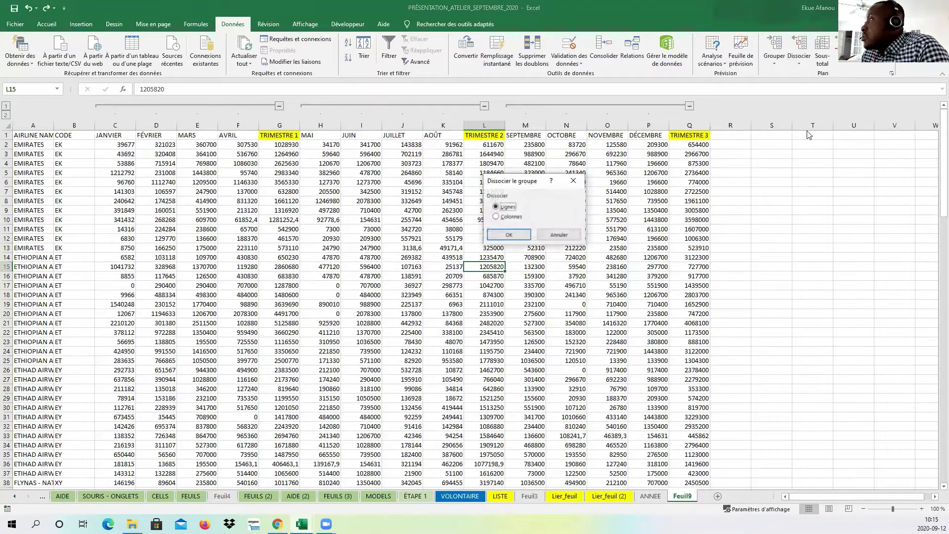
{"action": "left_click", "coordinate": [527, 234]}
{"action": "left_click", "coordinate": [799, 63]}
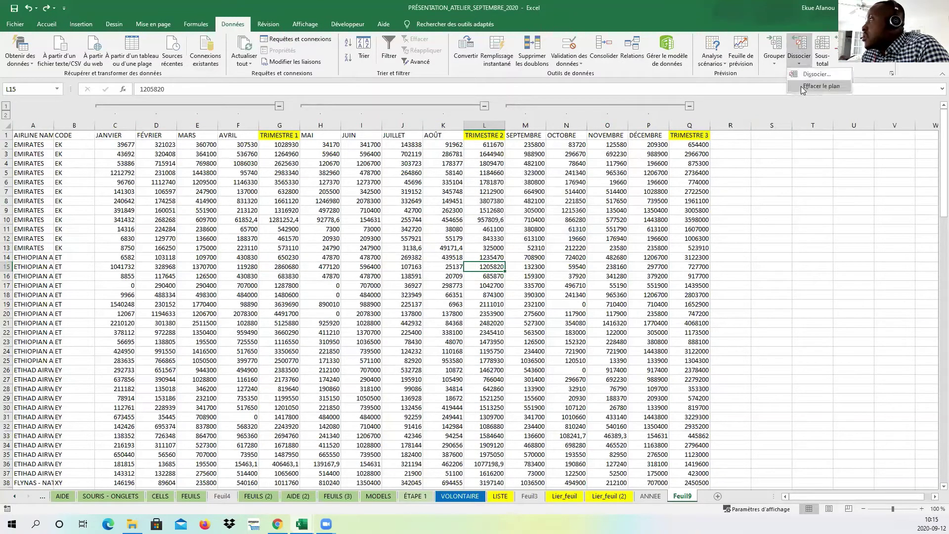
{"action": "left_click", "coordinate": [801, 86]}
{"action": "left_click", "coordinate": [750, 200]}
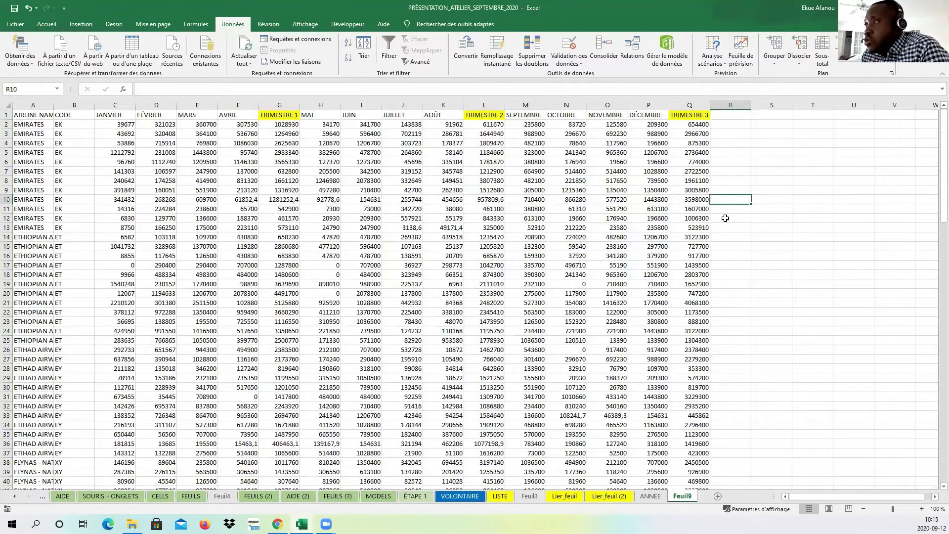
- Group the JANVIER to AVRIL columns in front of TRIMESTRE 1
{"action": "left_click", "coordinate": [344, 190]}
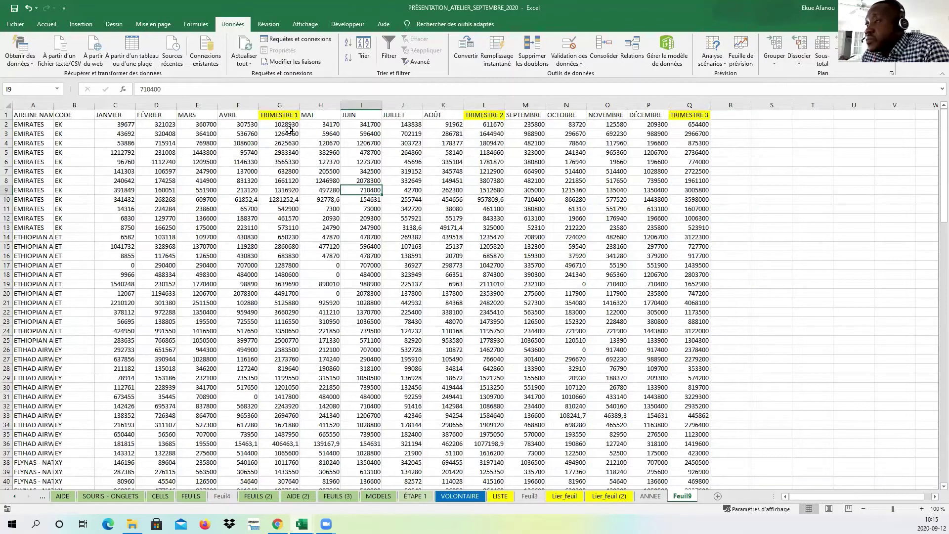
{"action": "left_click", "coordinate": [279, 106]}
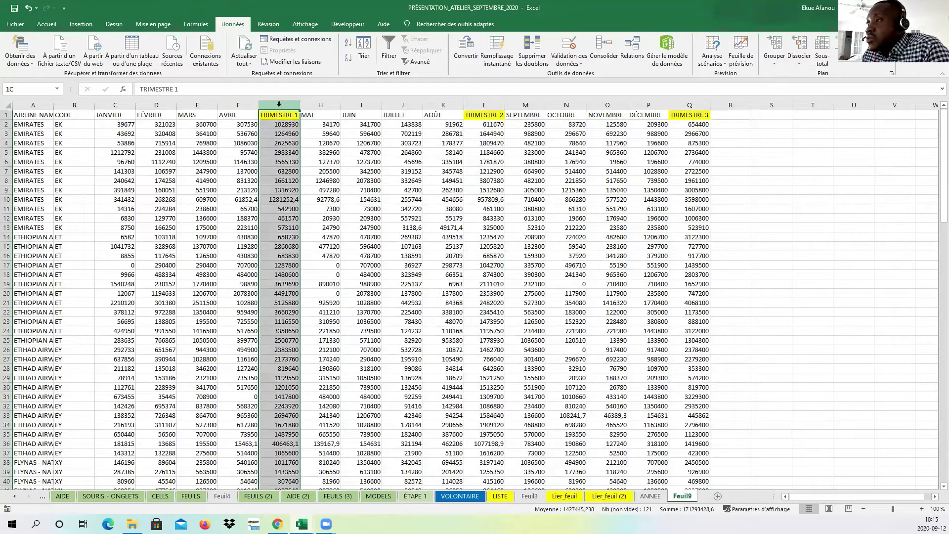
{"action": "left_click", "coordinate": [242, 107]}
{"action": "left_click_drag", "start_coordinate": [242, 106], "coordinate": [116, 106]}
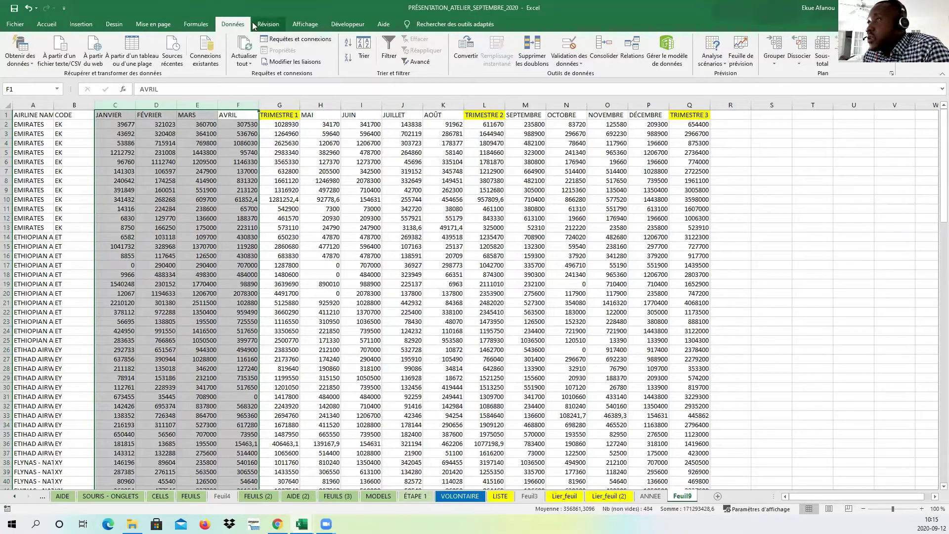
{"action": "left_click", "coordinate": [775, 66]}
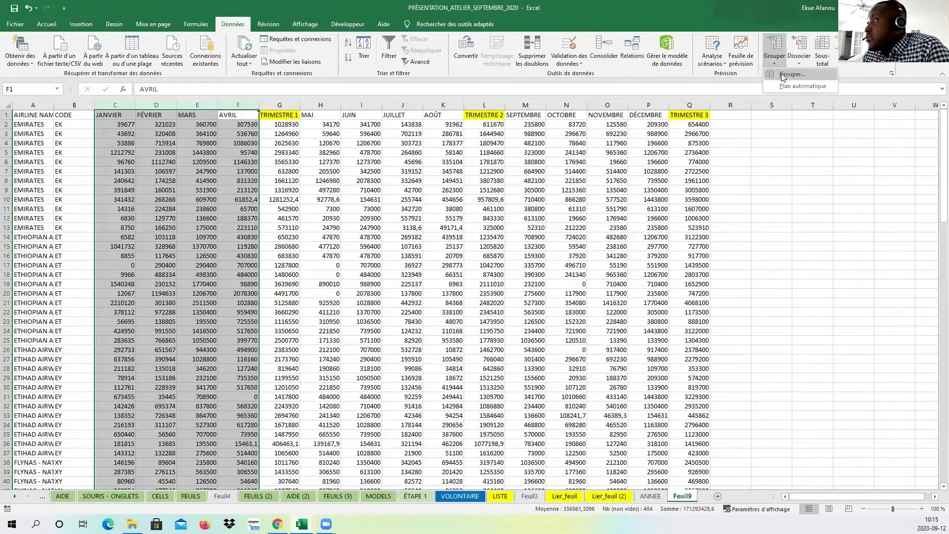
{"action": "left_click", "coordinate": [786, 69]}
{"action": "left_click", "coordinate": [788, 174]}
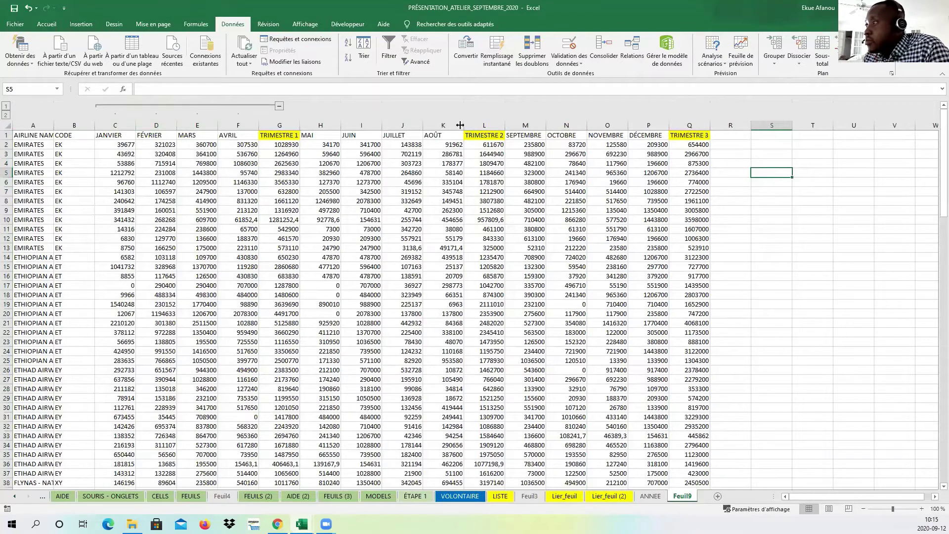
- Group the MAI to AOÛT columns in front of TRIMESTRE 2
{"action": "left_click_drag", "start_coordinate": [444, 125], "coordinate": [320, 124]}
{"action": "left_click", "coordinate": [775, 63]}
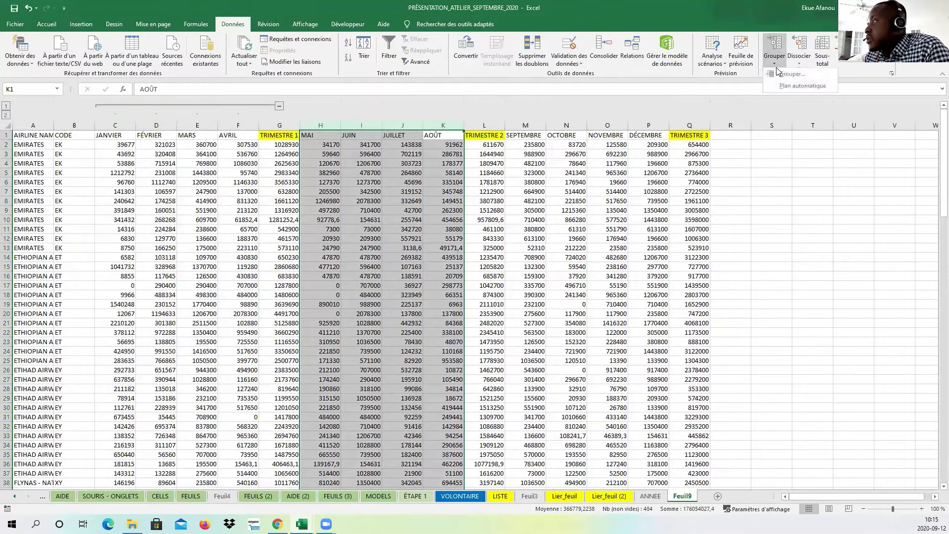
{"action": "left_click", "coordinate": [780, 79]}
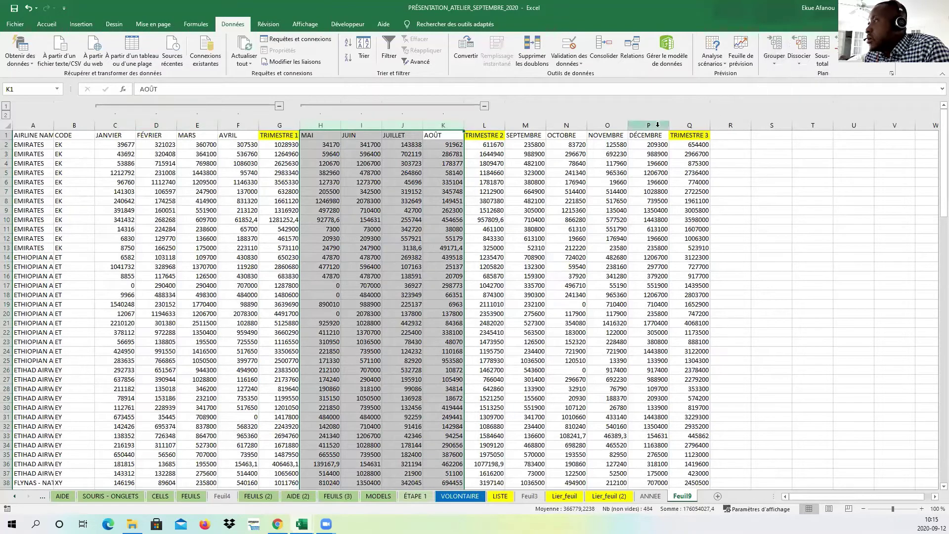
- Group the SEPTEMBRE to DÉCEMBRE columns in front of TRIMESTRE 3
{"action": "left_click_drag", "start_coordinate": [648, 125], "coordinate": [526, 125]}
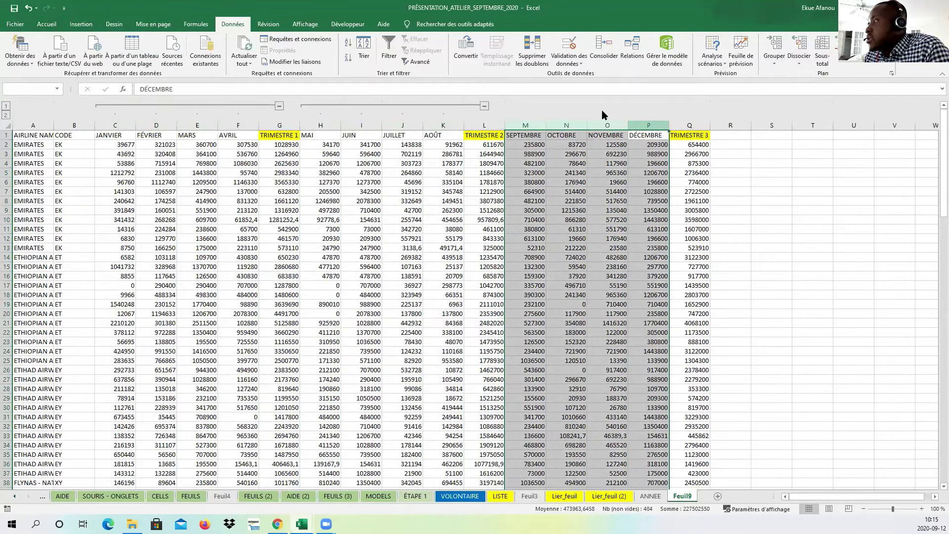
{"action": "left_click", "coordinate": [774, 63]}
{"action": "left_click", "coordinate": [780, 79]}
{"action": "left_click", "coordinate": [776, 182]}
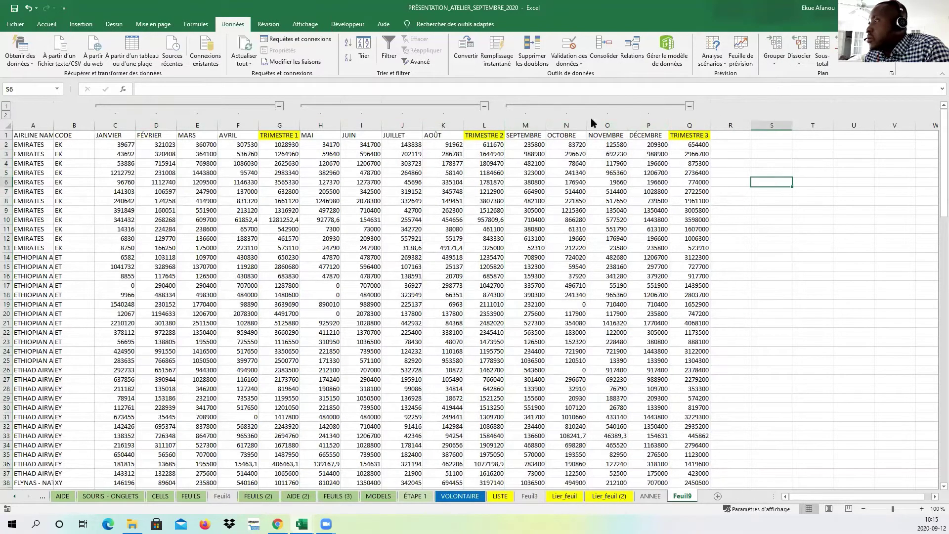
- Collapse all column groups to outline level 1 to view only the quarter totals, and expand them back to level 2
{"action": "left_click", "coordinate": [7, 106]}
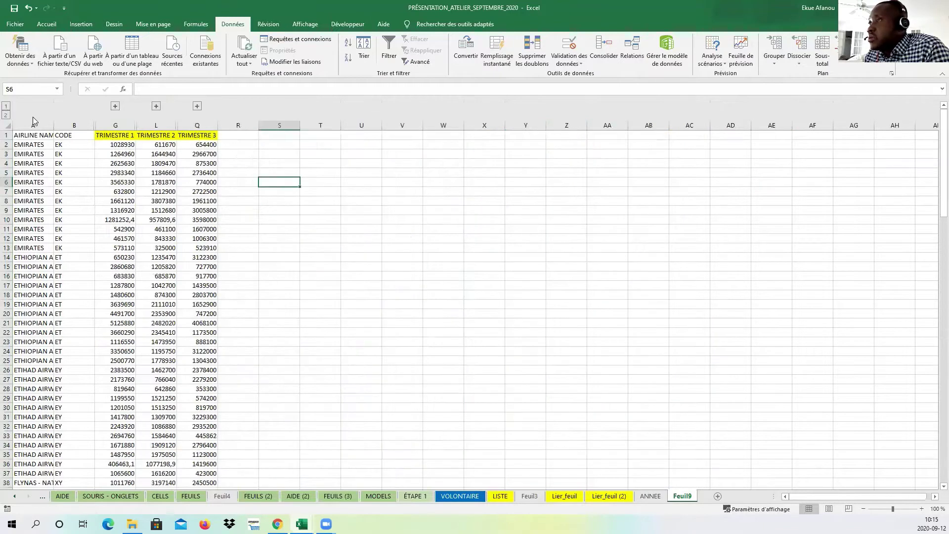
{"action": "left_click", "coordinate": [426, 208]}
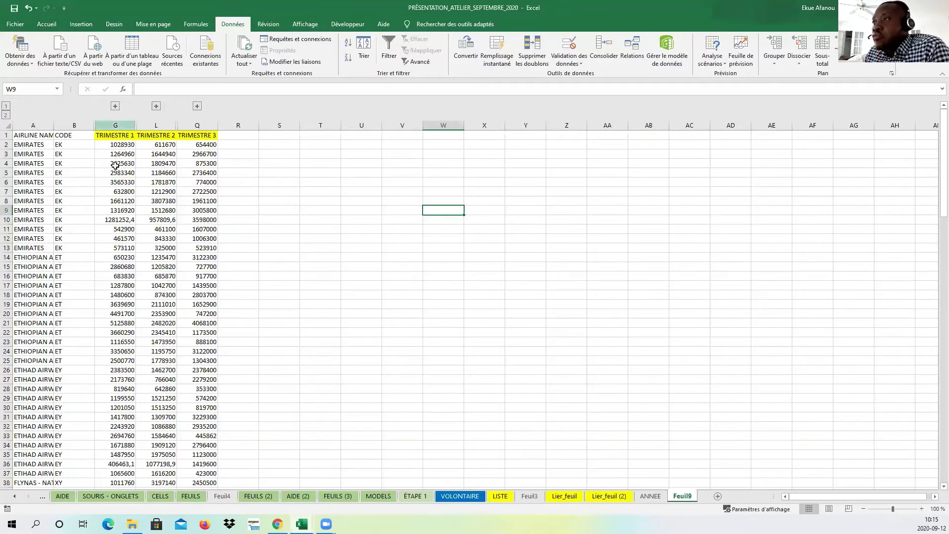
{"action": "left_click", "coordinate": [6, 117]}
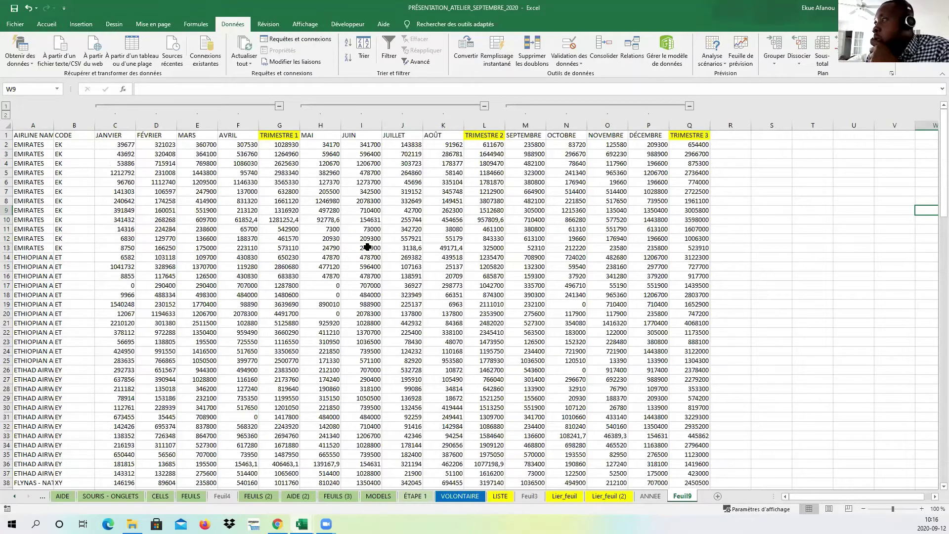
- Widen the AIRLINE NAME column so that names such as ETHIOPIAN AIRLINES can be read in full
{"action": "left_click", "coordinate": [343, 203]}
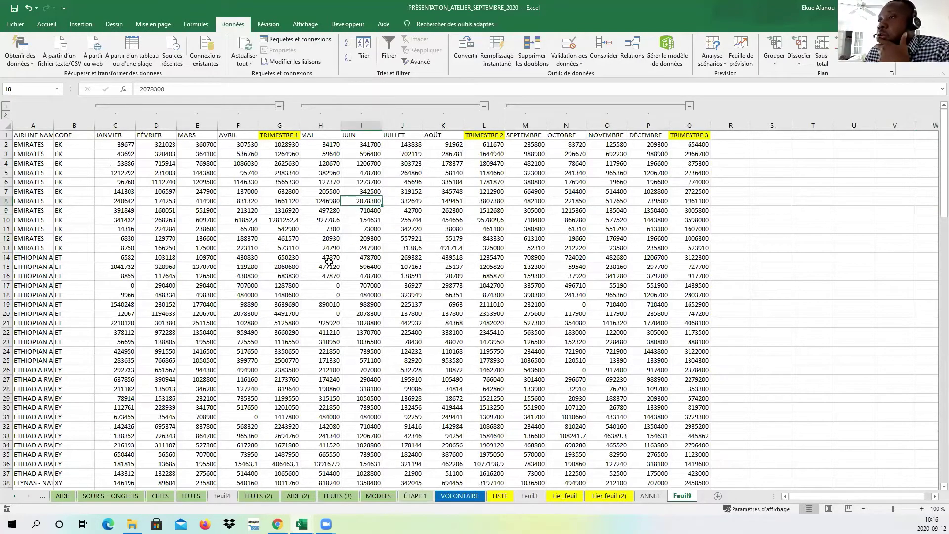
{"action": "left_click", "coordinate": [107, 239]}
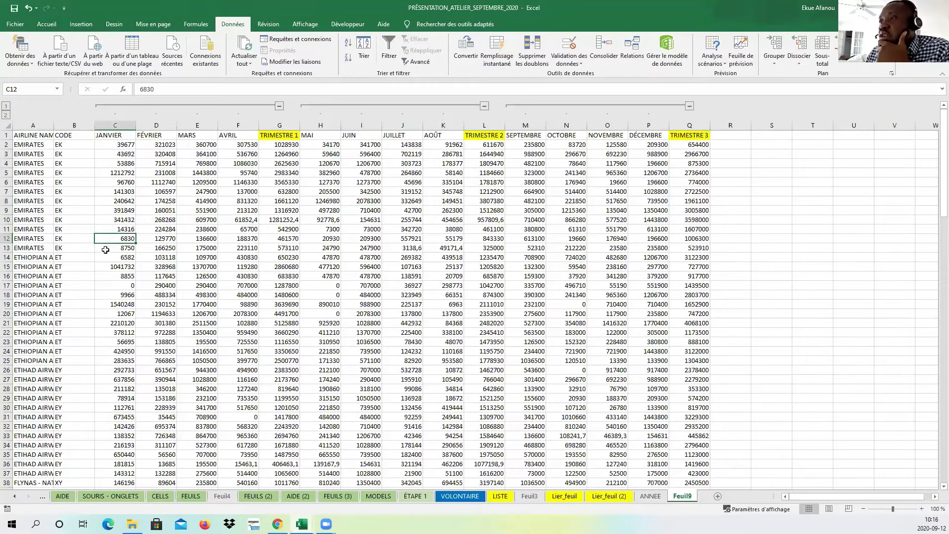
{"action": "left_click", "coordinate": [106, 250]}
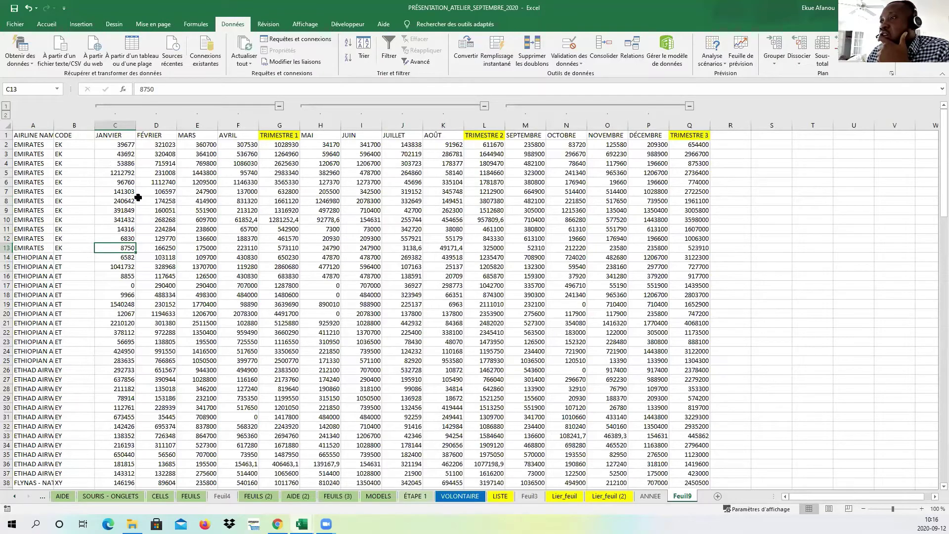
{"action": "scroll", "coordinate": [167, 223], "scroll_direction": "down", "scroll_amount": 5}
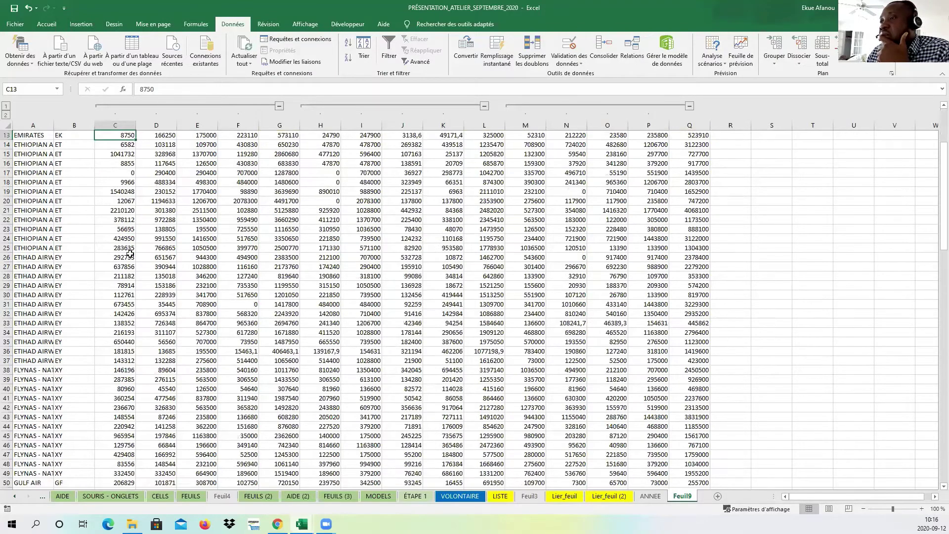
{"action": "scroll", "coordinate": [125, 264], "scroll_direction": "up", "scroll_amount": 5}
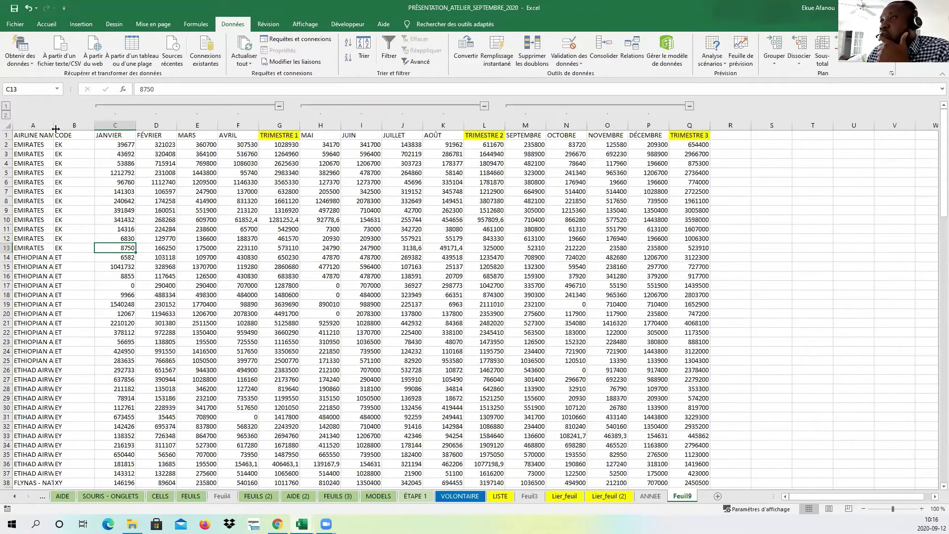
{"action": "left_click_drag", "start_coordinate": [56, 129], "coordinate": [87, 129]}
- Select the entire sheet and open the Subtotal settings for the airline table
{"action": "scroll", "coordinate": [95, 238], "scroll_direction": "down", "scroll_amount": 3}
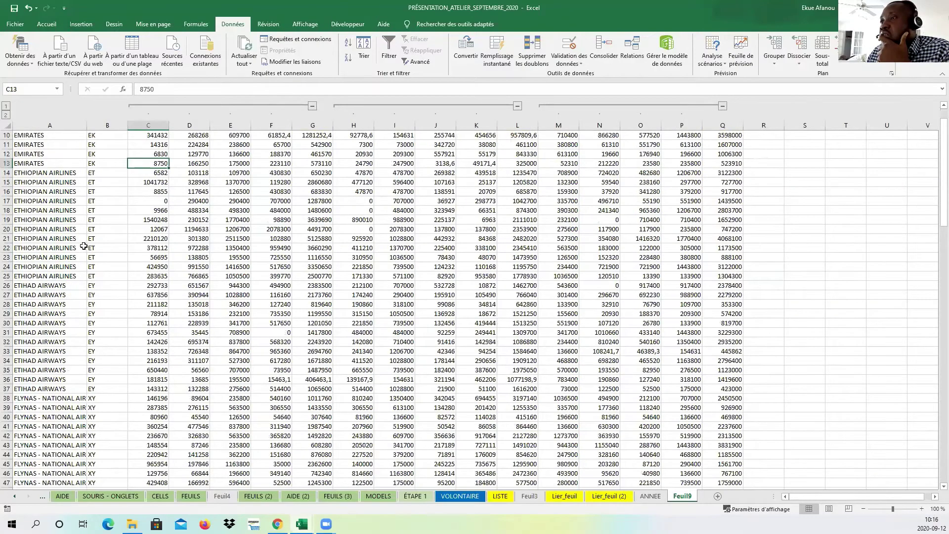
{"action": "scroll", "coordinate": [84, 246], "scroll_direction": "down", "scroll_amount": 20}
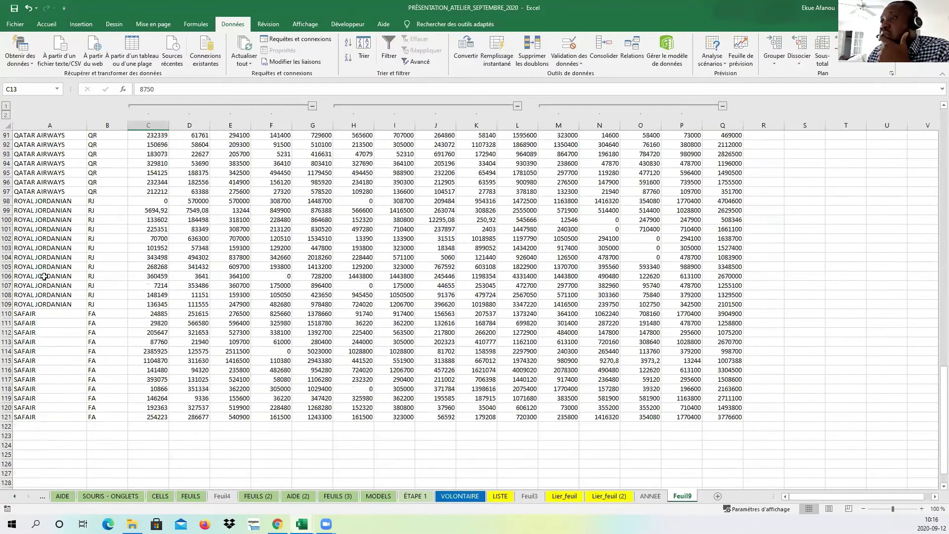
{"action": "scroll", "coordinate": [45, 276], "scroll_direction": "up", "scroll_amount": 20}
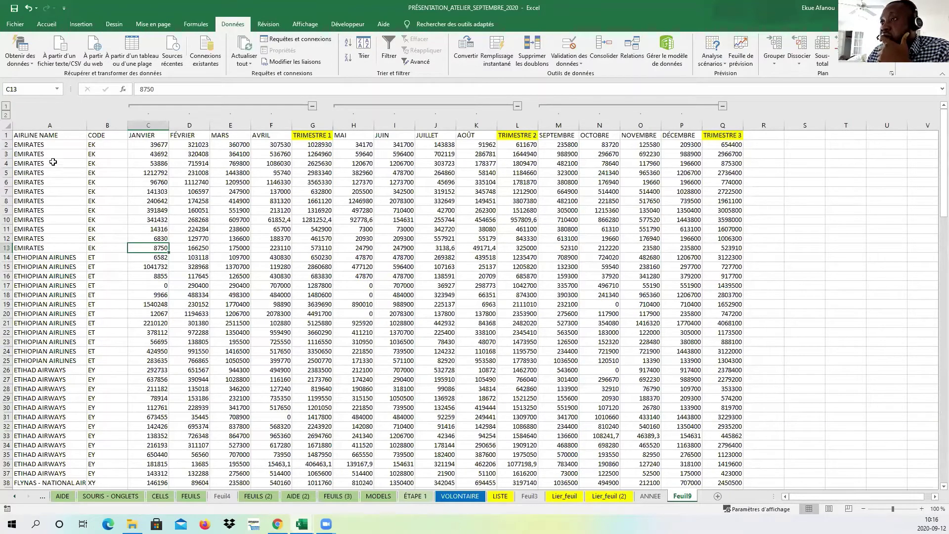
{"action": "scroll", "coordinate": [50, 309], "scroll_direction": "down", "scroll_amount": 16}
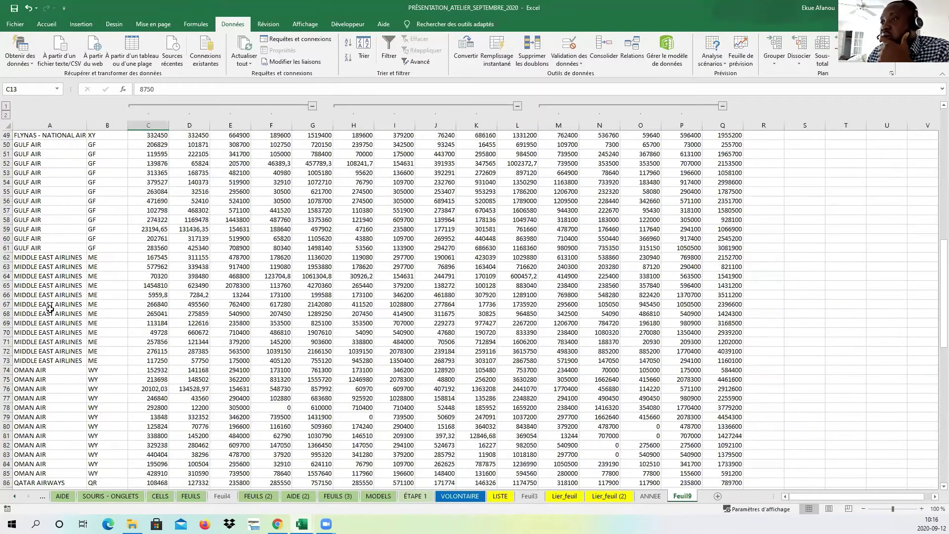
{"action": "scroll", "coordinate": [46, 317], "scroll_direction": "down", "scroll_amount": 4}
{"action": "scroll", "coordinate": [46, 315], "scroll_direction": "up", "scroll_amount": 20}
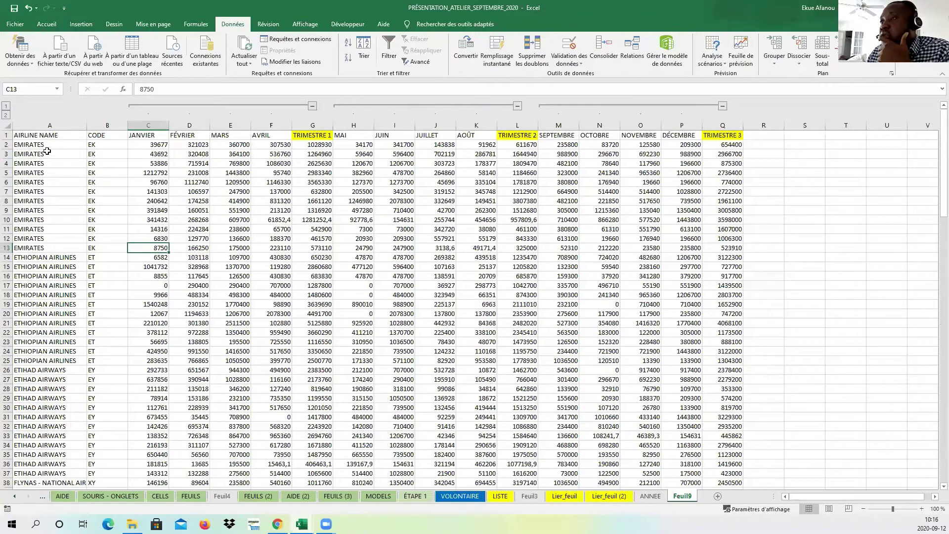
{"action": "left_click", "coordinate": [8, 126]}
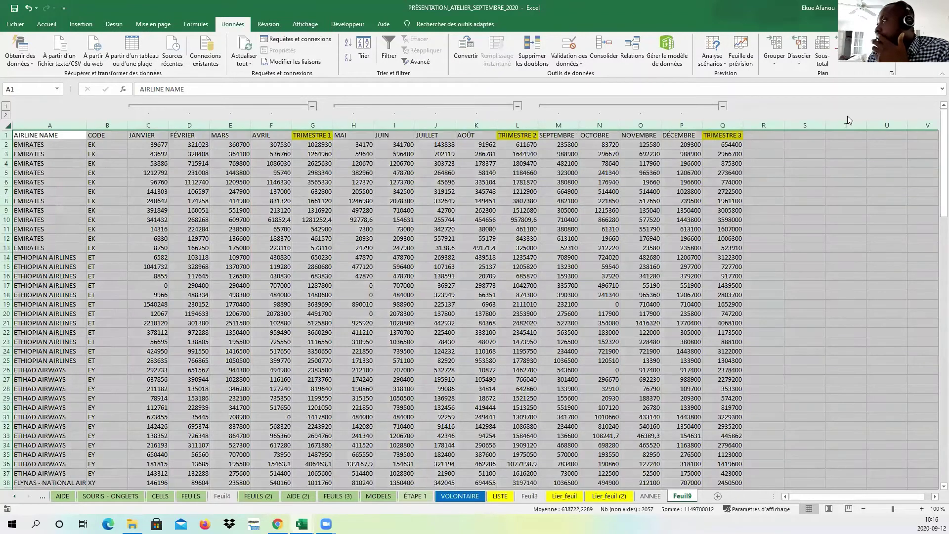
{"action": "left_click", "coordinate": [823, 59]}
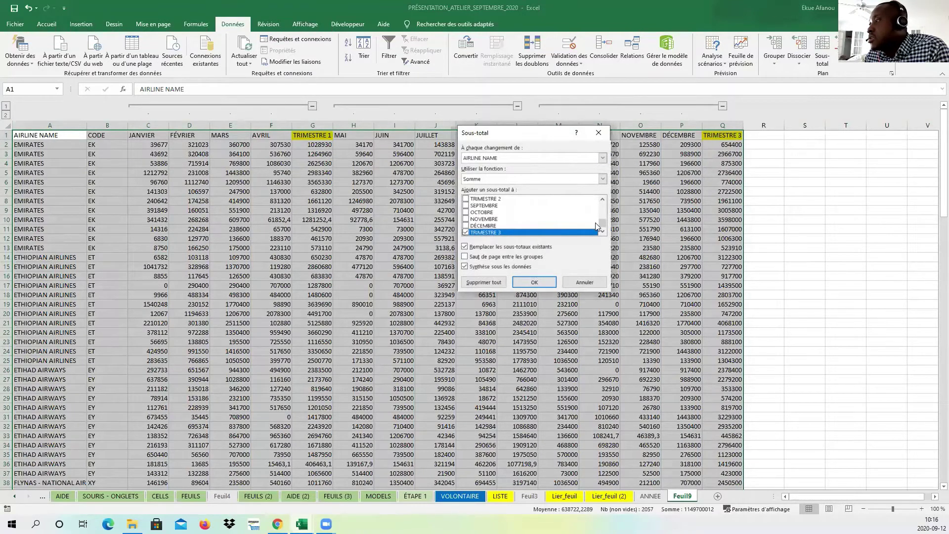
- Include JANVIER, FÉVRIER, AVRIL, TRIMESTRE 1 and JUIN among the columns that receive a subtotal
{"action": "left_click_drag", "start_coordinate": [602, 223], "coordinate": [610, 204]}
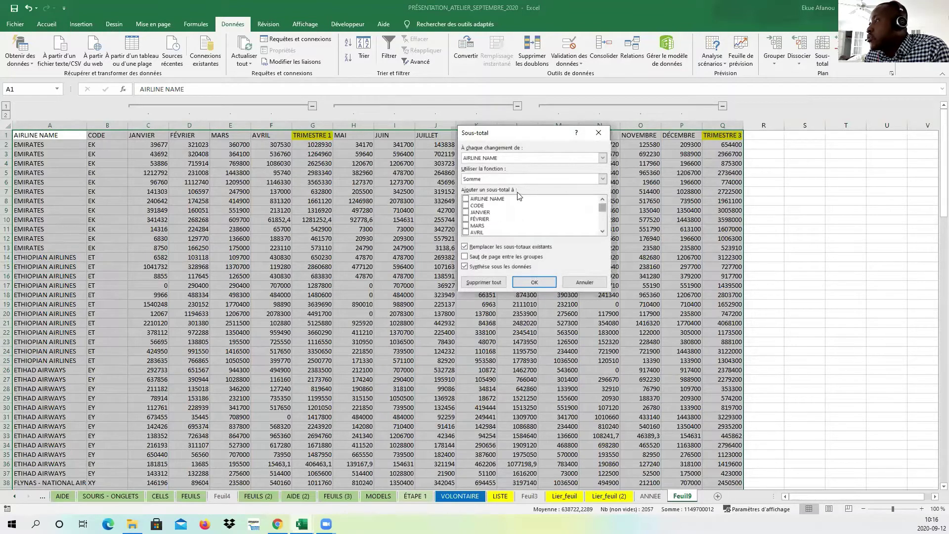
{"action": "left_click", "coordinate": [466, 212]}
{"action": "left_click", "coordinate": [466, 219]}
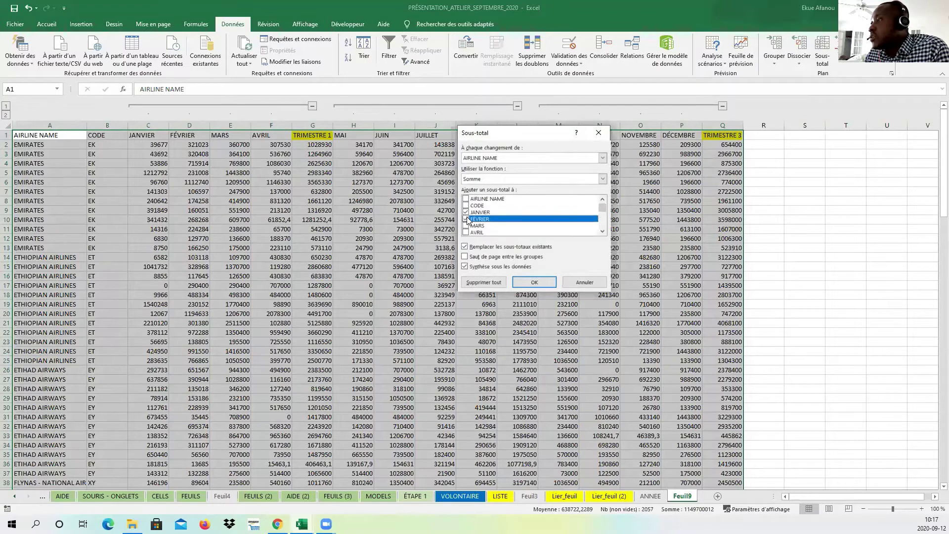
{"action": "left_click", "coordinate": [467, 225]}
{"action": "scroll", "coordinate": [528, 214], "scroll_direction": "down", "scroll_amount": 1}
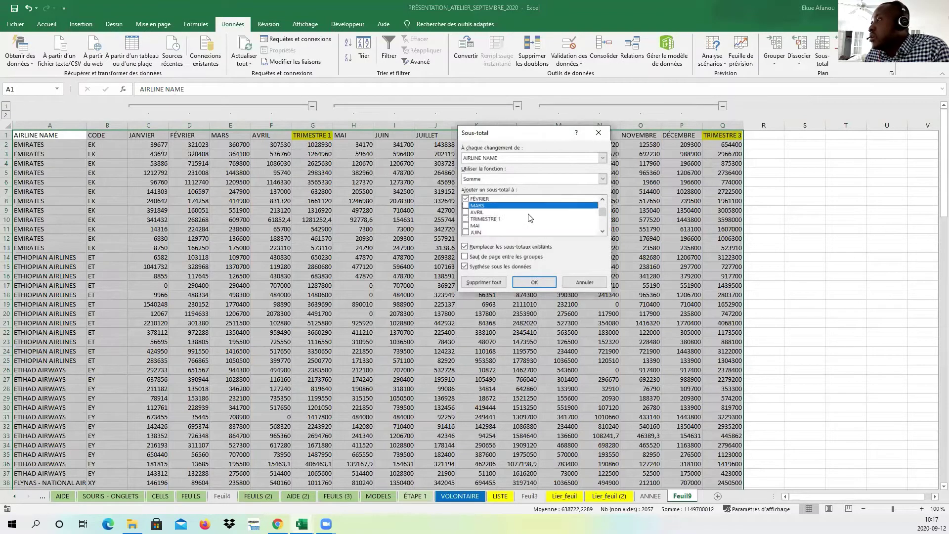
{"action": "left_click", "coordinate": [467, 214]}
{"action": "left_click", "coordinate": [466, 219]}
{"action": "left_click", "coordinate": [470, 226]}
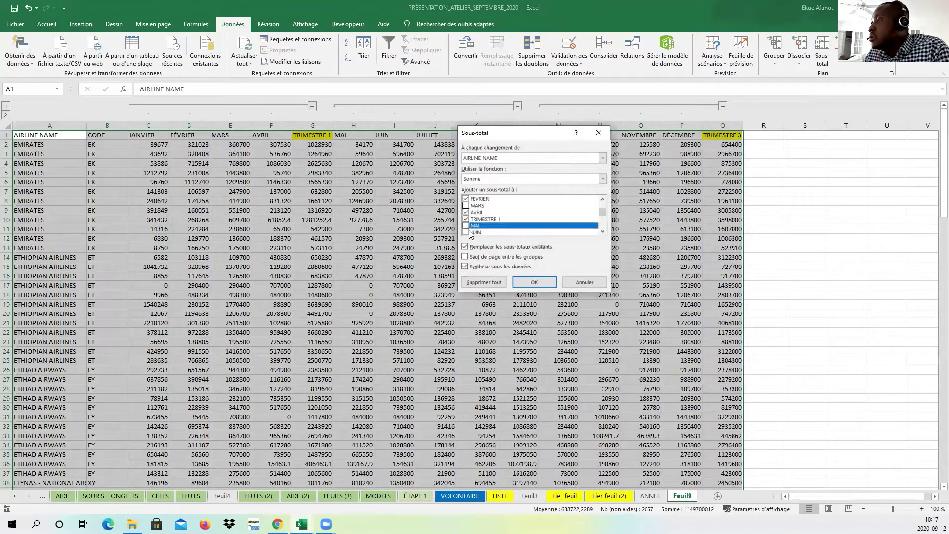
{"action": "left_click", "coordinate": [467, 232]}
- Add JUILLET, AOÛT, TRIMESTRE 2, SEPTEMBRE, OCTOBRE, NOVEMBRE and DÉCEMBRE to the subtotalled columns
{"action": "scroll", "coordinate": [535, 218], "scroll_direction": "down", "scroll_amount": 1}
{"action": "left_click", "coordinate": [466, 219]}
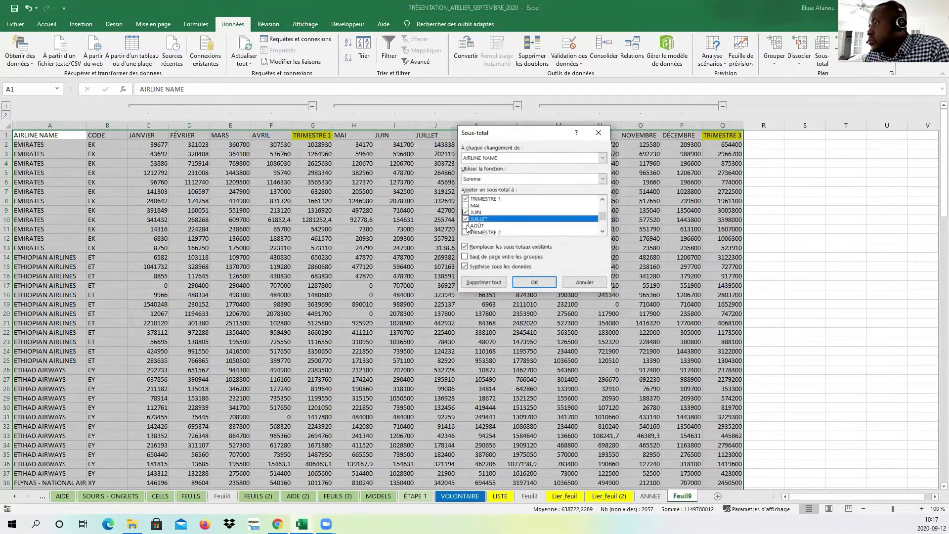
{"action": "left_click", "coordinate": [466, 226]}
{"action": "scroll", "coordinate": [503, 225], "scroll_direction": "down", "scroll_amount": 1}
{"action": "left_click", "coordinate": [467, 212]}
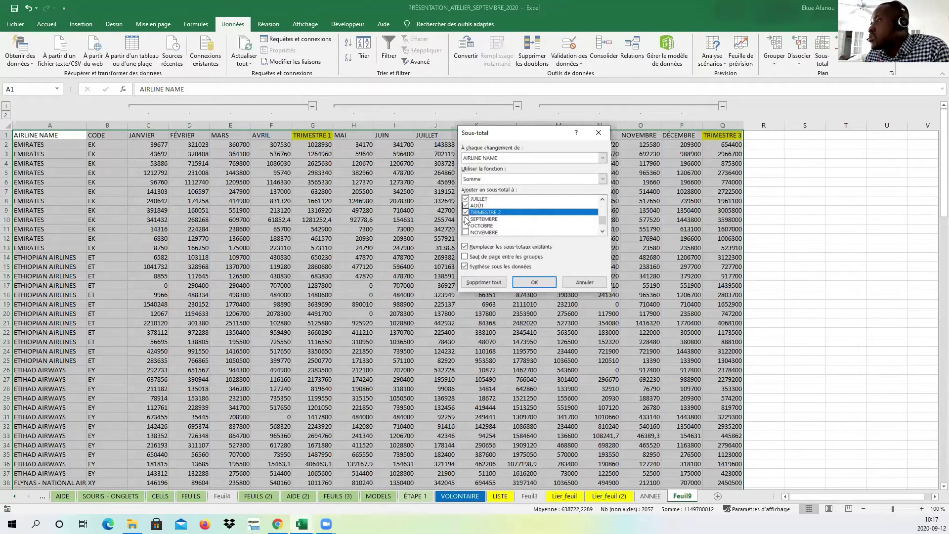
{"action": "left_click", "coordinate": [467, 219]}
{"action": "left_click", "coordinate": [467, 226]}
{"action": "left_click", "coordinate": [467, 233]}
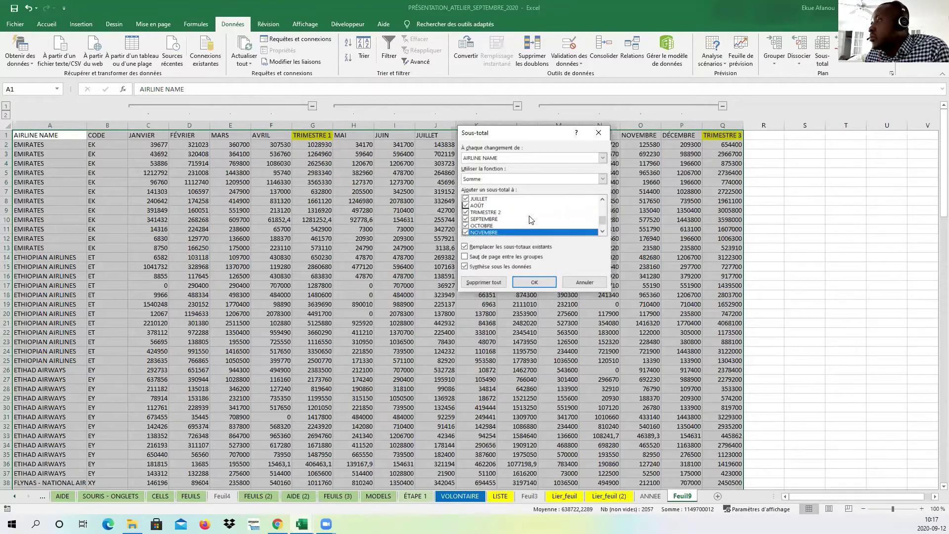
{"action": "scroll", "coordinate": [467, 230], "scroll_direction": "down", "scroll_amount": 1}
{"action": "left_click", "coordinate": [467, 226]}
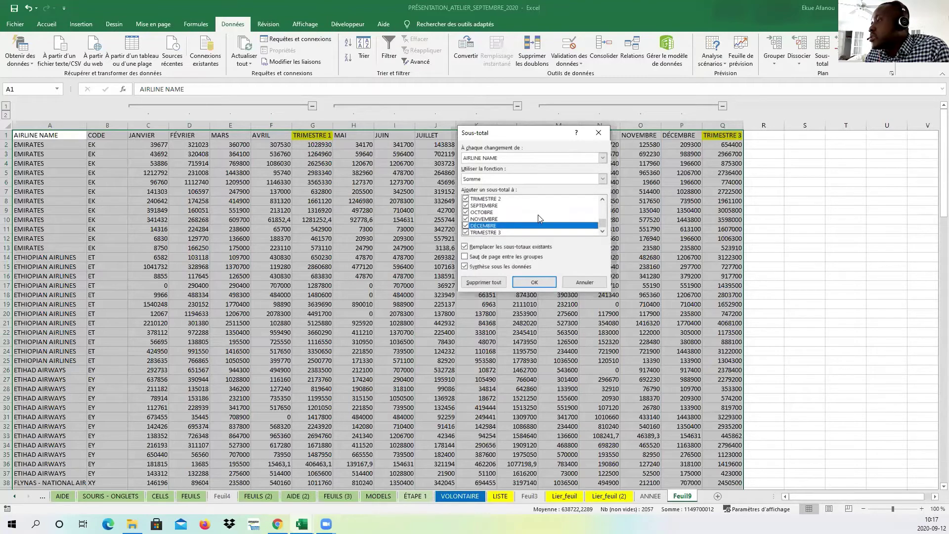
- Place the summary rows above the data, turn off replacing existing subtotals, and apply the subtotals to the airline table
{"action": "scroll", "coordinate": [538, 218], "scroll_direction": "up", "scroll_amount": 4}
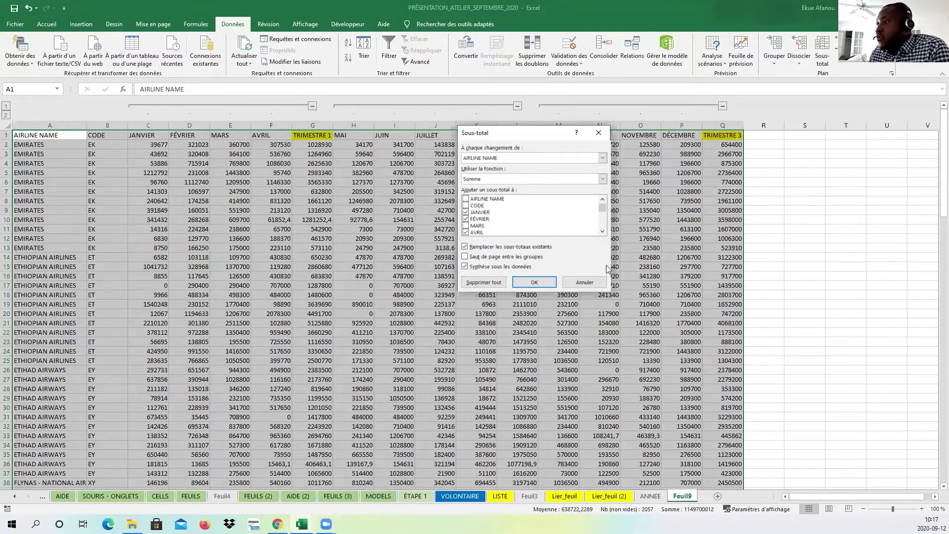
{"action": "left_click", "coordinate": [466, 267]}
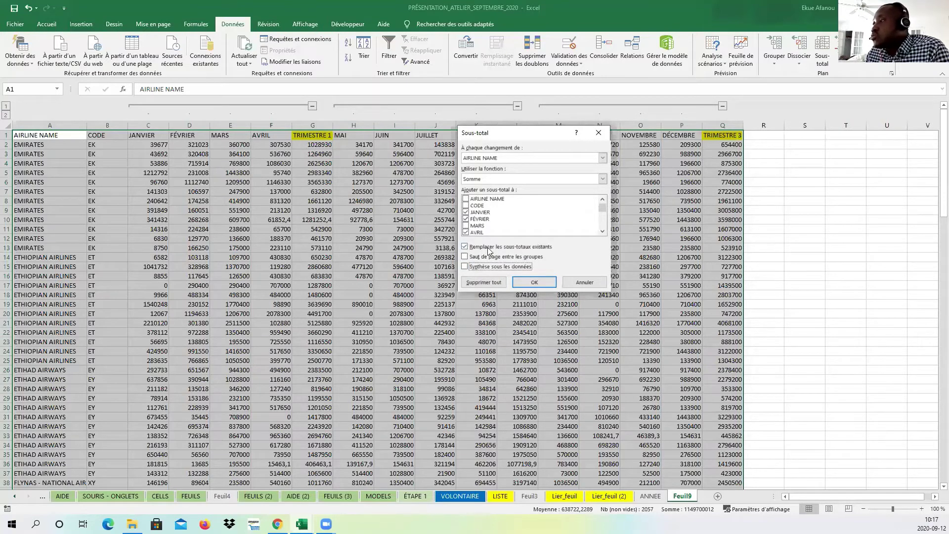
{"action": "left_click", "coordinate": [466, 248]}
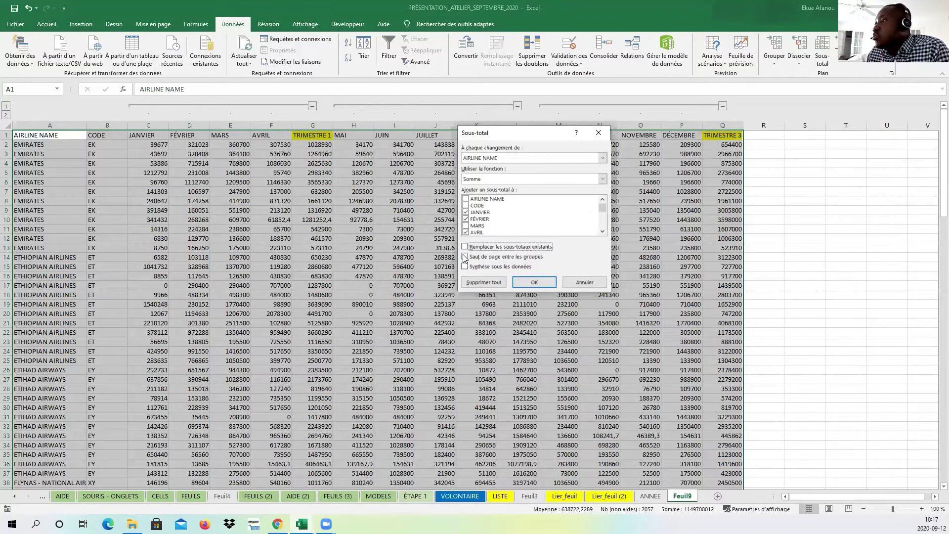
{"action": "left_click", "coordinate": [530, 284]}
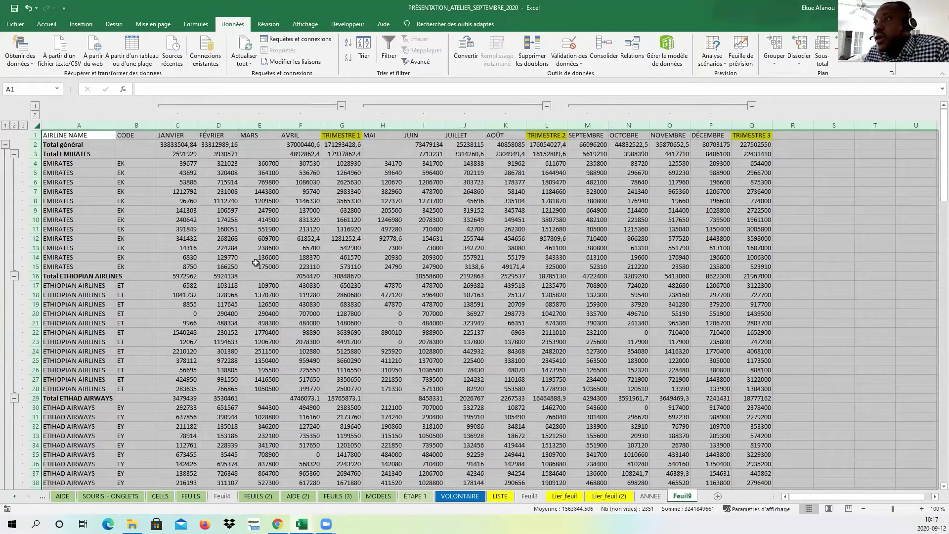
- Review the subtotalled table at outline level 1, level 2 and full detail level 3
{"action": "scroll", "coordinate": [130, 279], "scroll_direction": "down", "scroll_amount": 2}
{"action": "scroll", "coordinate": [130, 279], "scroll_direction": "down", "scroll_amount": 3}
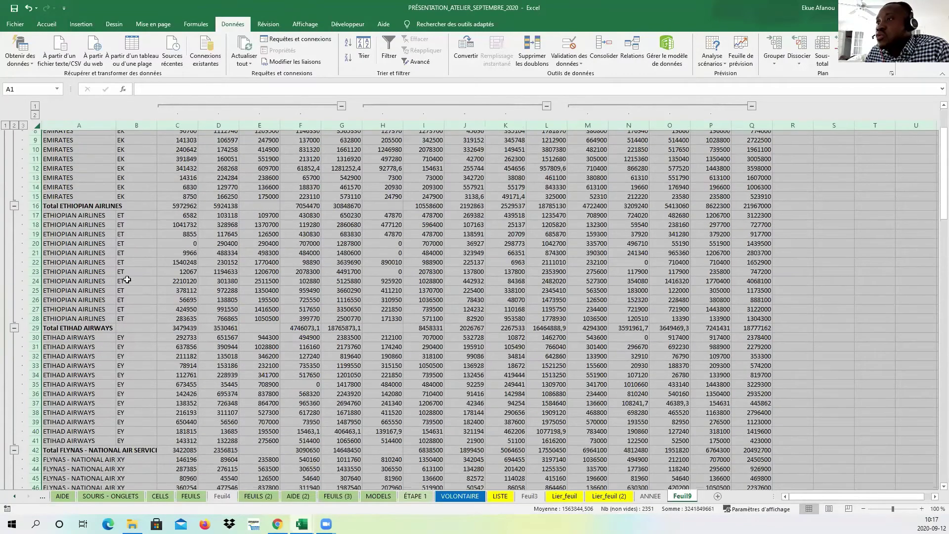
{"action": "scroll", "coordinate": [127, 279], "scroll_direction": "up", "scroll_amount": 5}
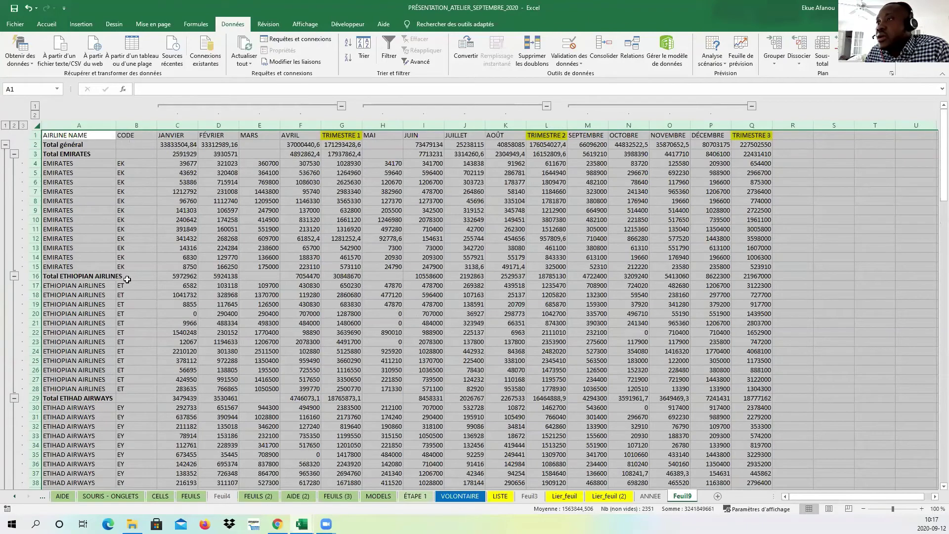
{"action": "left_click", "coordinate": [5, 125]}
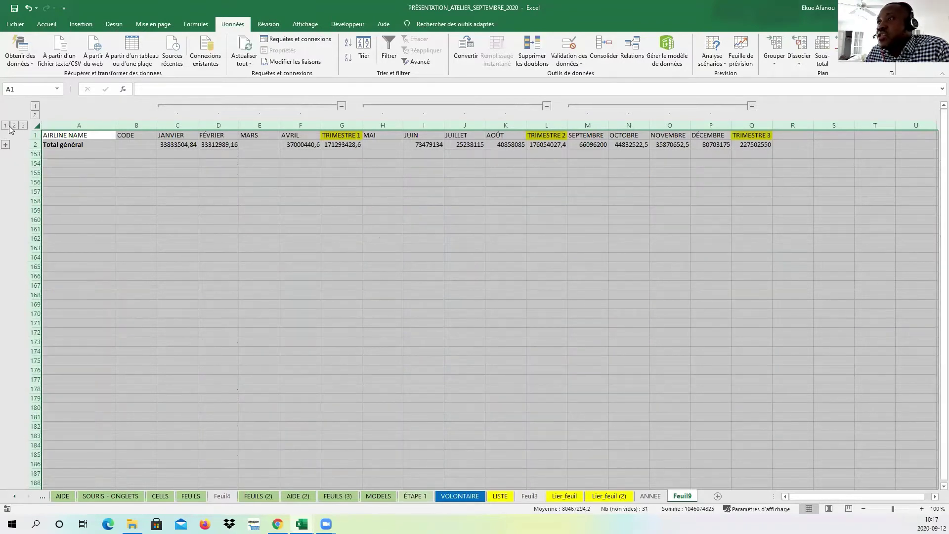
{"action": "left_click", "coordinate": [14, 125]}
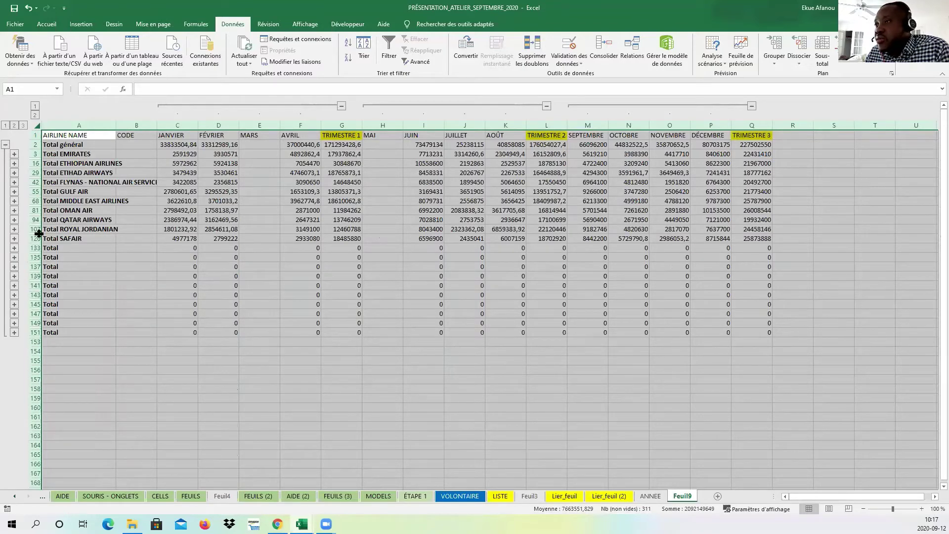
{"action": "left_click", "coordinate": [23, 126]}
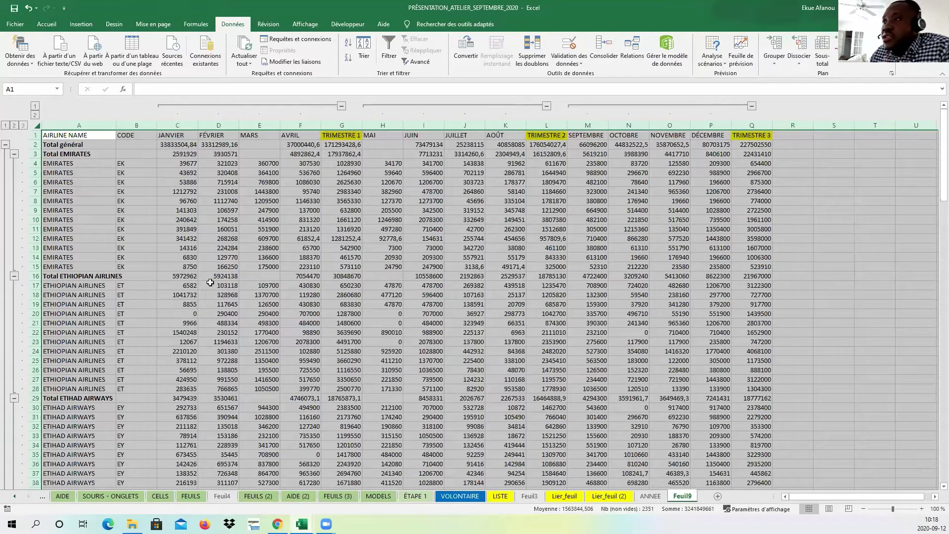
- Widen the AIRLINE NAME column so that the long airline total labels can be read in full
{"action": "scroll", "coordinate": [186, 307], "scroll_direction": "down", "scroll_amount": 2}
{"action": "left_click", "coordinate": [170, 220]}
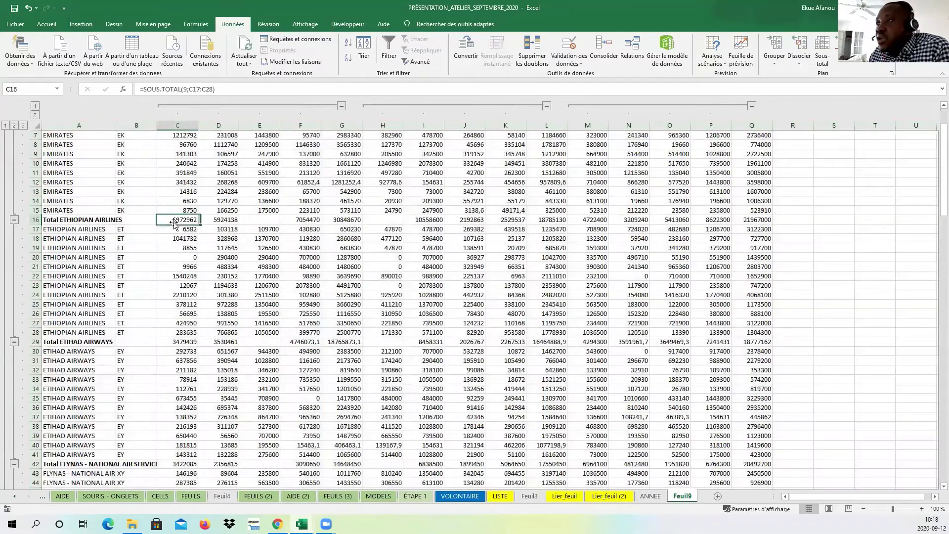
{"action": "left_click_drag", "start_coordinate": [114, 124], "coordinate": [167, 124]}
{"action": "scroll", "coordinate": [258, 273], "scroll_direction": "up", "scroll_amount": 2}
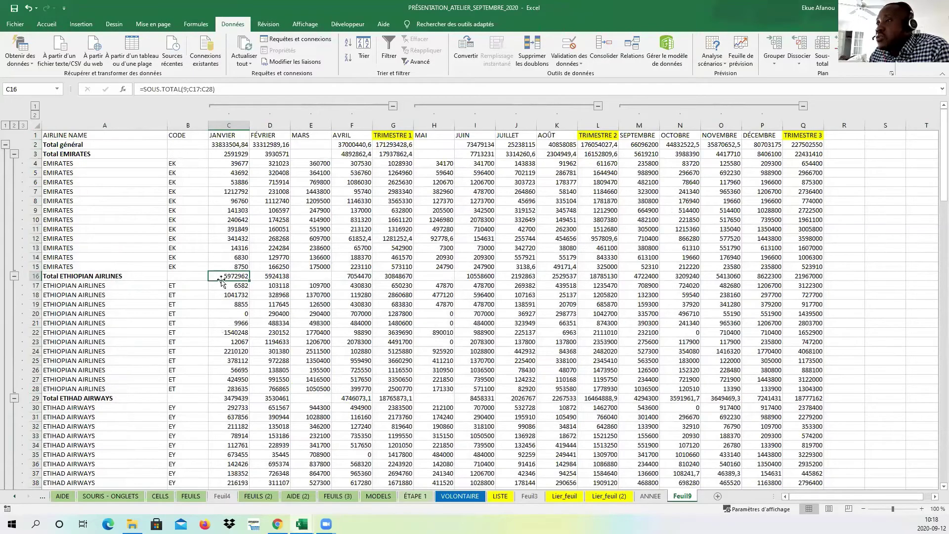
- Inspect the SOUS.TOTAL formula for Total GULF AIR in JANVIER and examine the subtotal rows of the other airlines
{"action": "left_click", "coordinate": [154, 275]}
{"action": "scroll", "coordinate": [195, 324], "scroll_direction": "down", "scroll_amount": 7}
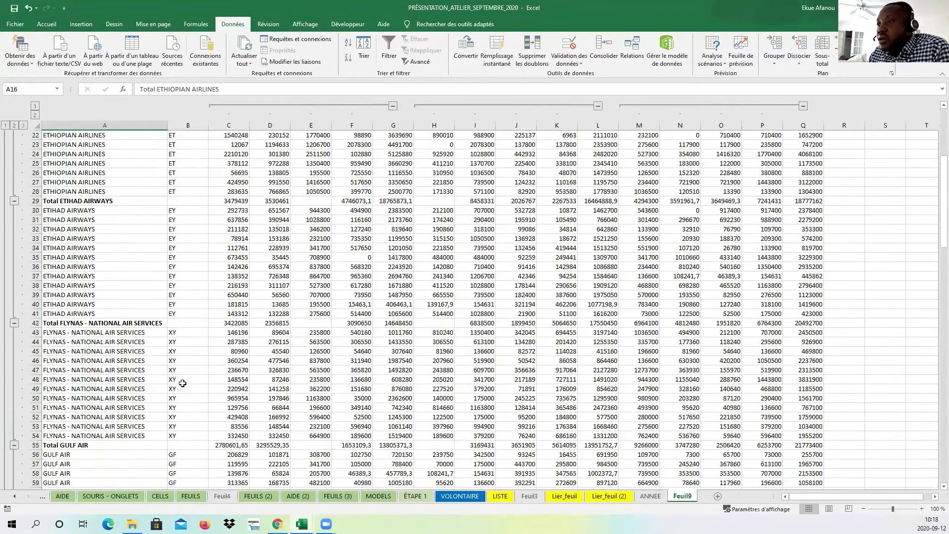
{"action": "scroll", "coordinate": [182, 383], "scroll_direction": "down", "scroll_amount": 3}
{"action": "left_click", "coordinate": [228, 360]}
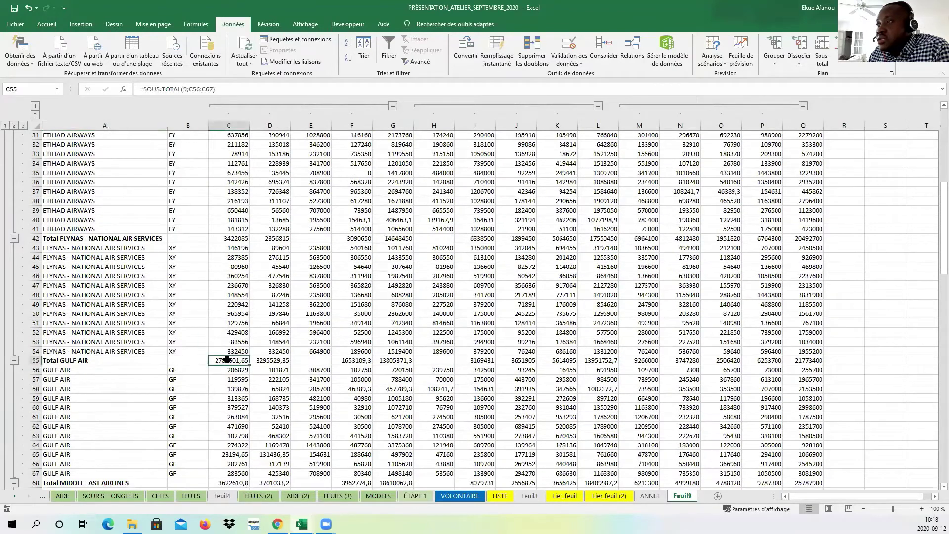
{"action": "double_click", "coordinate": [227, 360]}
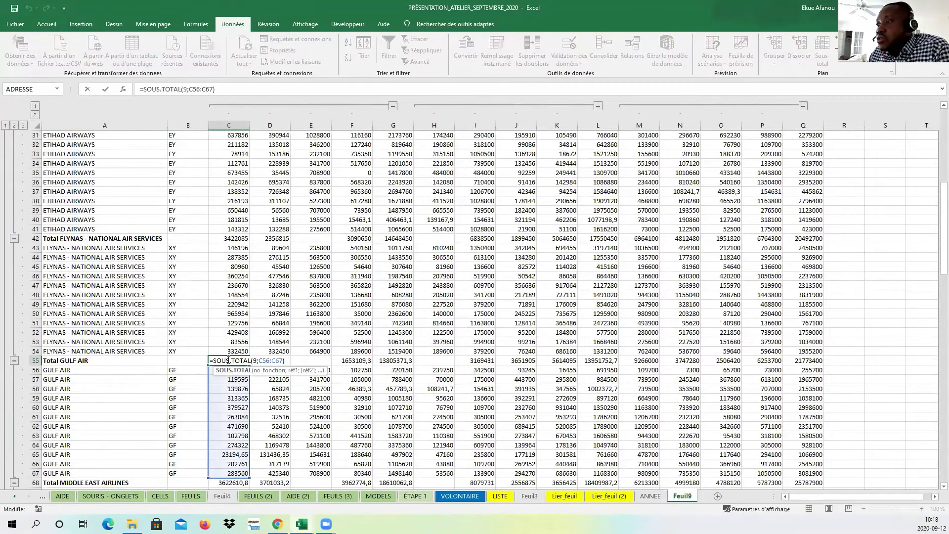
{"action": "scroll", "coordinate": [225, 360], "scroll_direction": "down", "scroll_amount": 4}
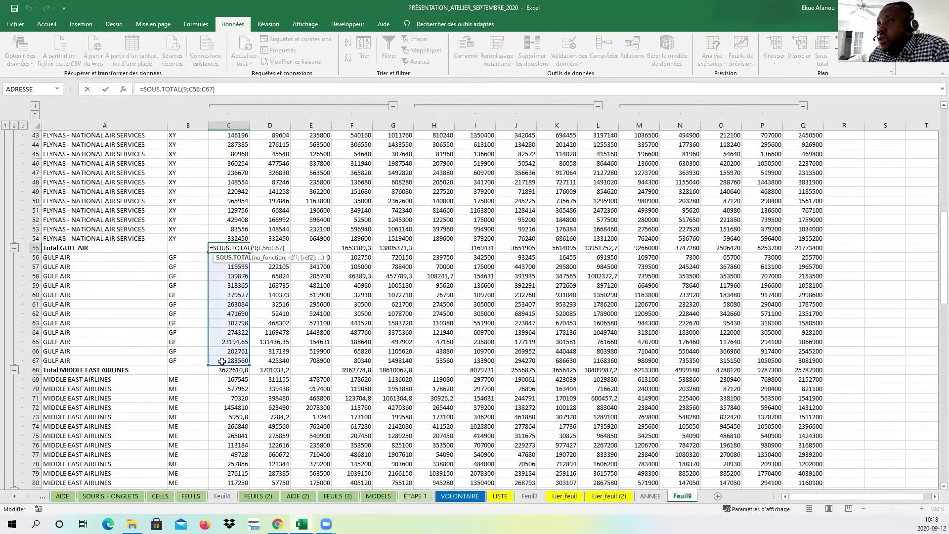
{"action": "scroll", "coordinate": [222, 361], "scroll_direction": "down", "scroll_amount": 5}
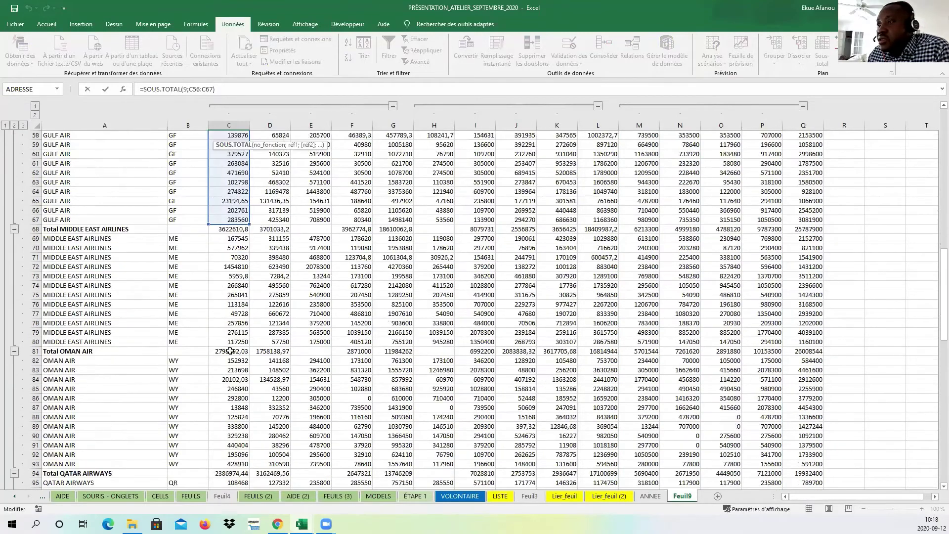
{"action": "scroll", "coordinate": [229, 351], "scroll_direction": "down", "scroll_amount": 11}
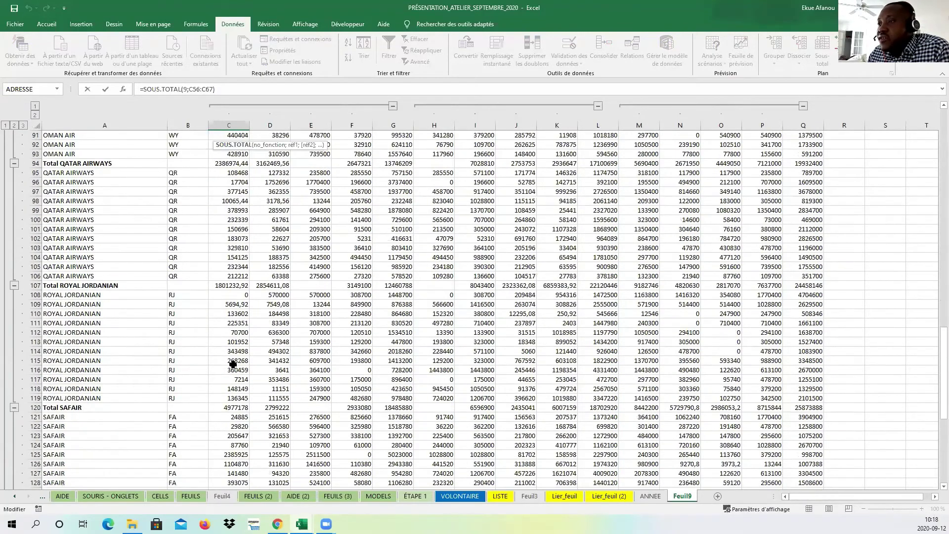
{"action": "scroll", "coordinate": [232, 364], "scroll_direction": "down", "scroll_amount": 4}
{"action": "scroll", "coordinate": [232, 364], "scroll_direction": "up", "scroll_amount": 20}
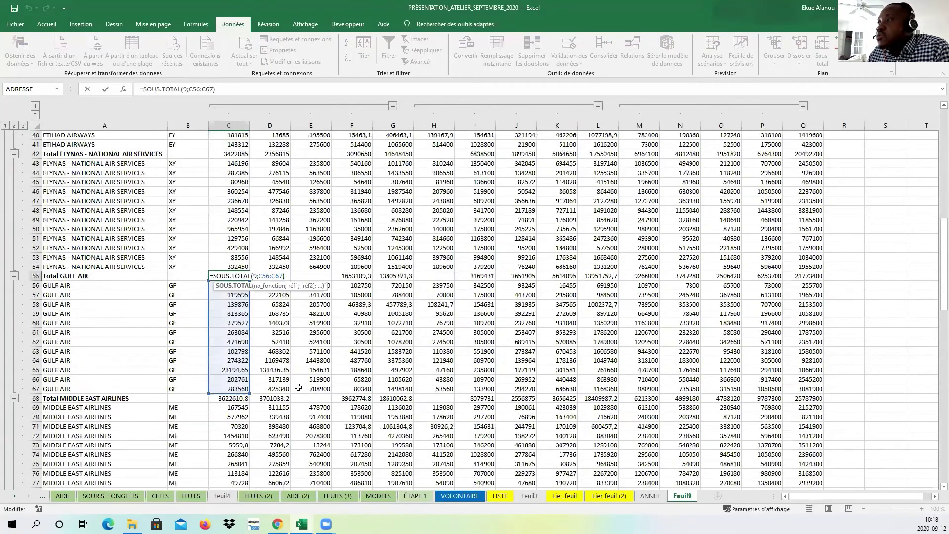
{"action": "left_click", "coordinate": [591, 275]}
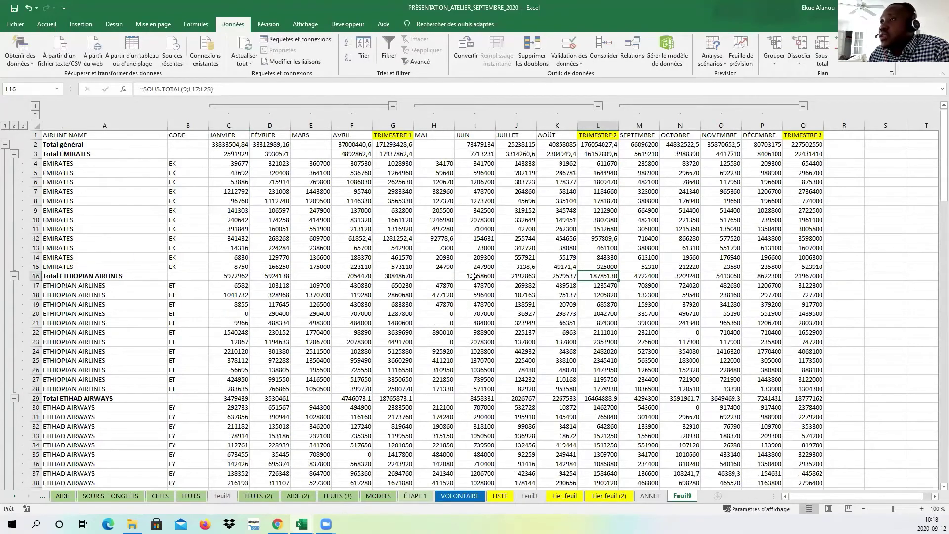
- Collapse the rows to the grand total, expand them again, and show the per-airline totals level
{"action": "left_click", "coordinate": [6, 145]}
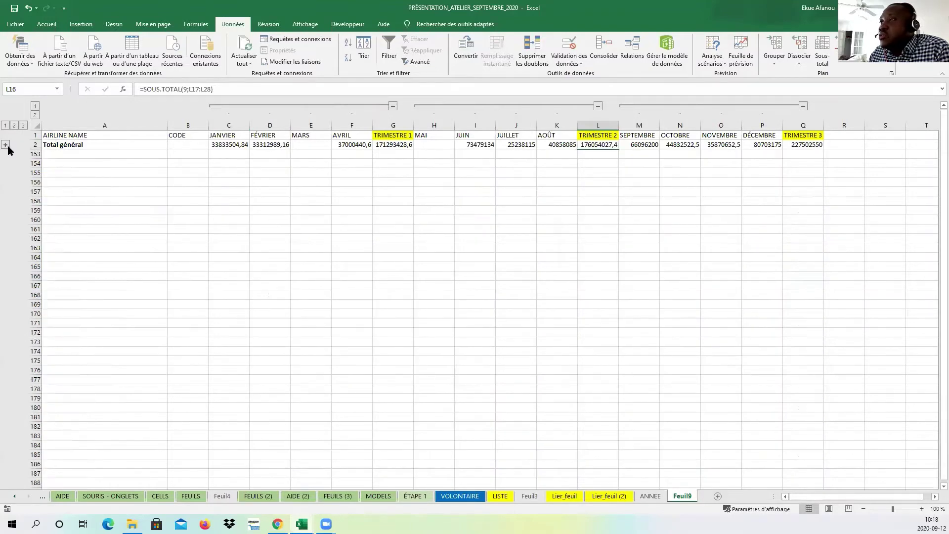
{"action": "left_click", "coordinate": [6, 145]}
{"action": "left_click", "coordinate": [14, 126]}
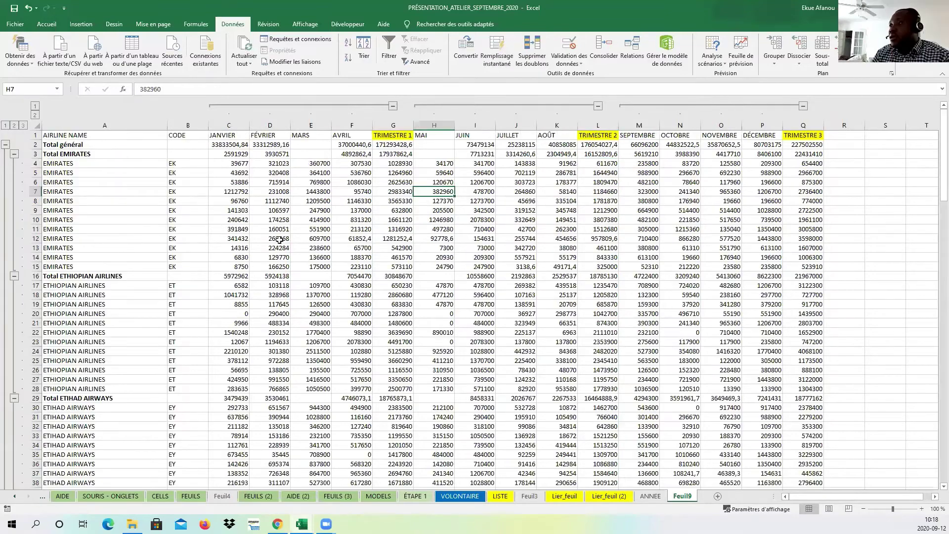
- Undo the last two changes made to the subtotalled airline table
{"action": "left_click", "coordinate": [280, 239]}
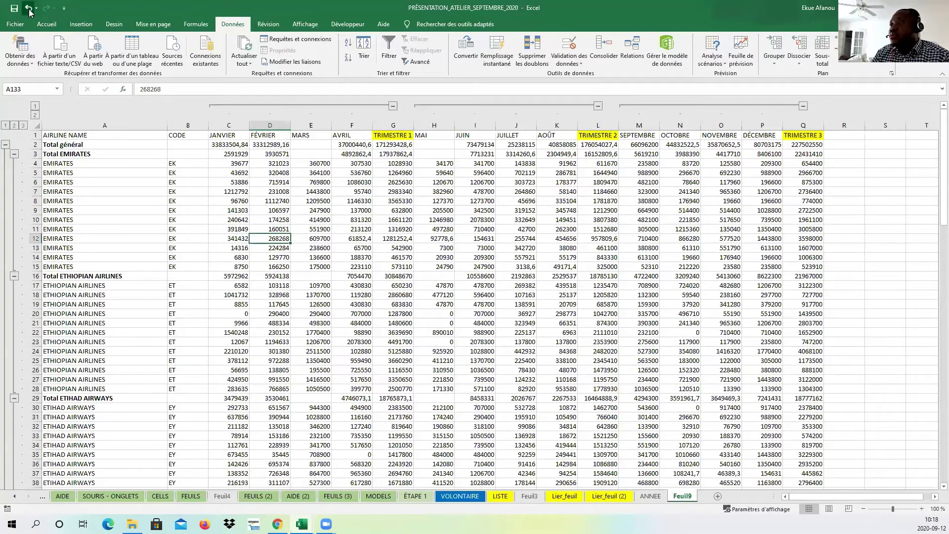
{"action": "left_click", "coordinate": [29, 8]}
{"action": "left_click", "coordinate": [29, 8]}
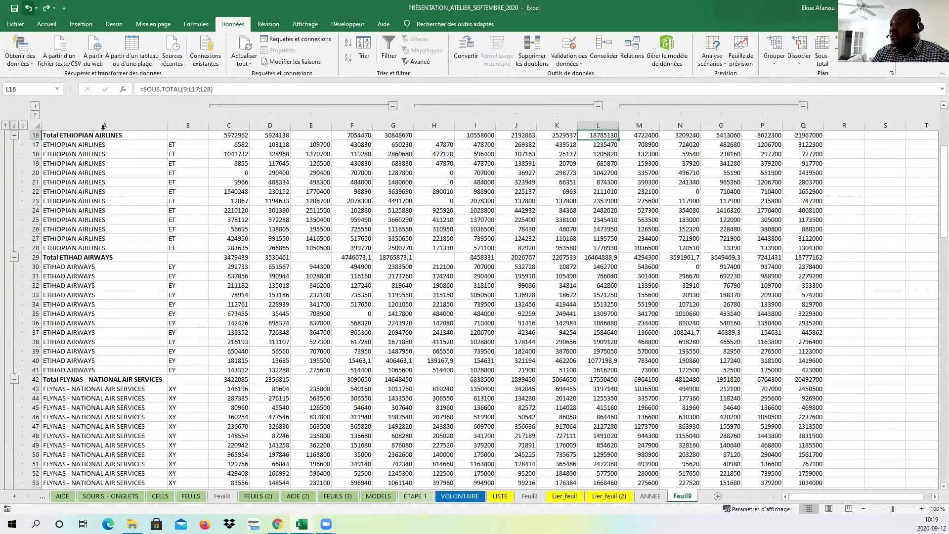
{"action": "scroll", "coordinate": [229, 200], "scroll_direction": "up", "scroll_amount": 5}
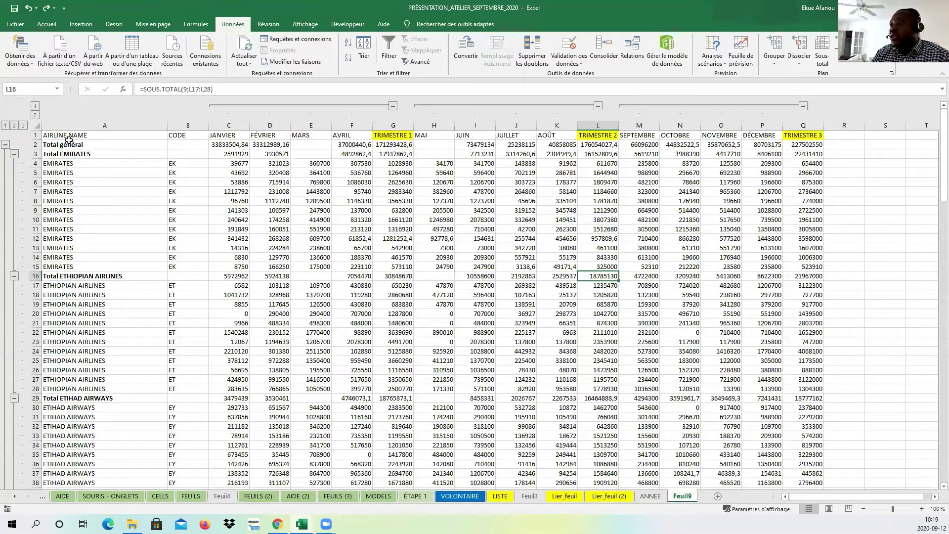
- Copy the subtotalled airline table from AIRLINE NAME through the last SAFAIR row and paste it as values at A1 of a new sheet
{"action": "left_click_drag", "start_coordinate": [60, 137], "coordinate": [817, 465]}
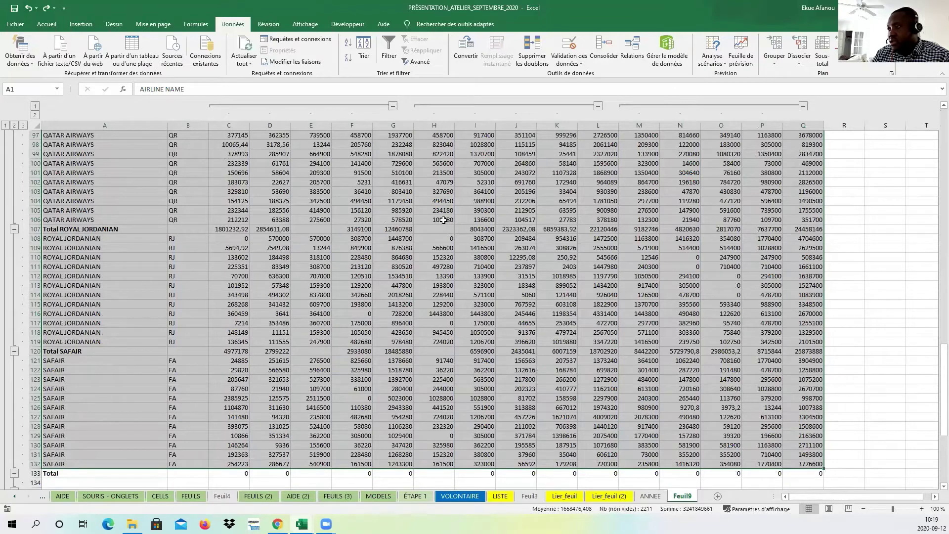
{"action": "right_click", "coordinate": [446, 222]}
{"action": "left_click", "coordinate": [488, 239]}
{"action": "scroll", "coordinate": [488, 239], "scroll_direction": "up", "scroll_amount": 20}
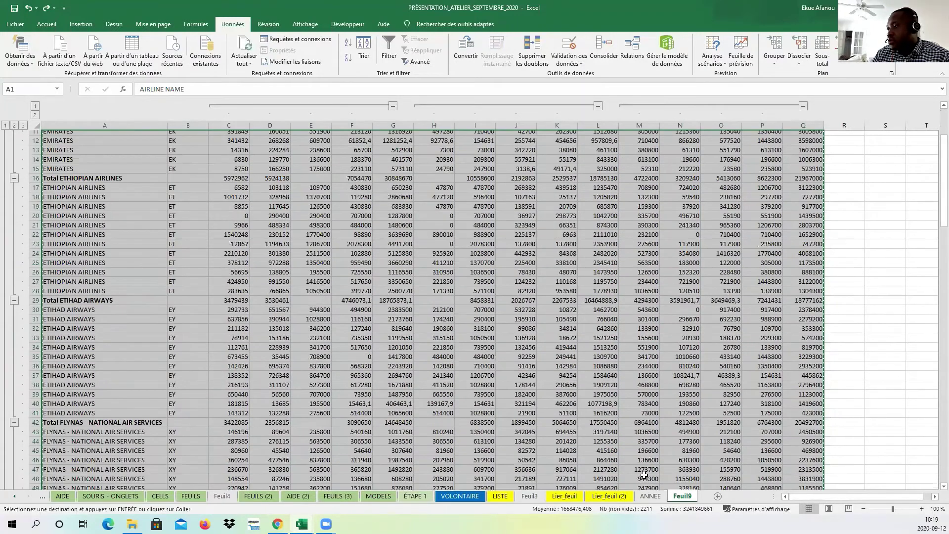
{"action": "left_click", "coordinate": [718, 496]}
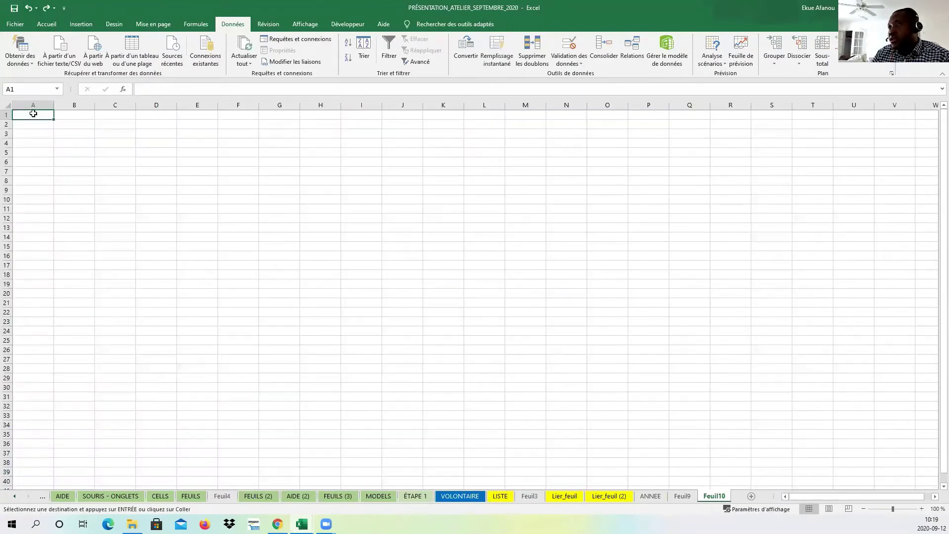
{"action": "right_click", "coordinate": [33, 113]}
{"action": "left_click", "coordinate": [68, 156]}
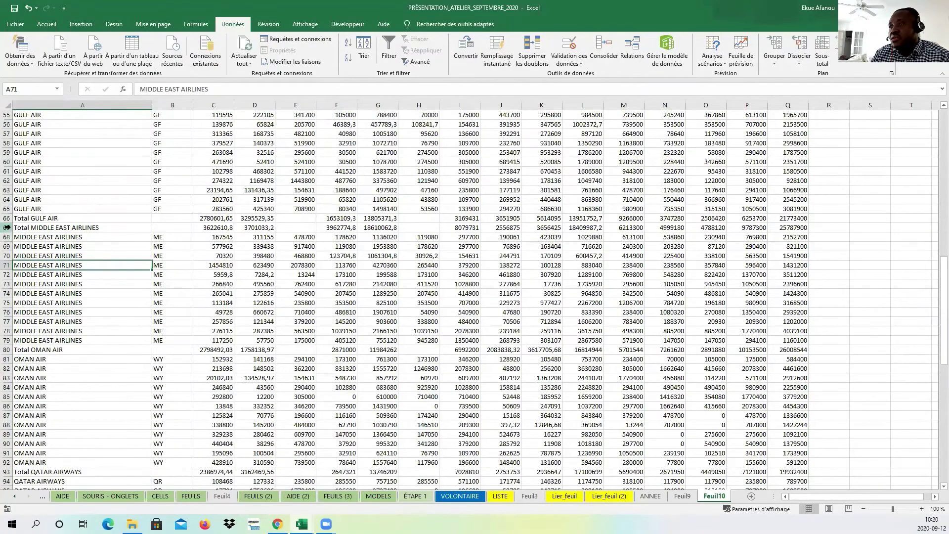
- Delete rows 67 to 131, from Total MIDDLE EAST AIRLINES through the last SAFAIR row, on the Feuil10 sheet
{"action": "left_click", "coordinate": [7, 228]}
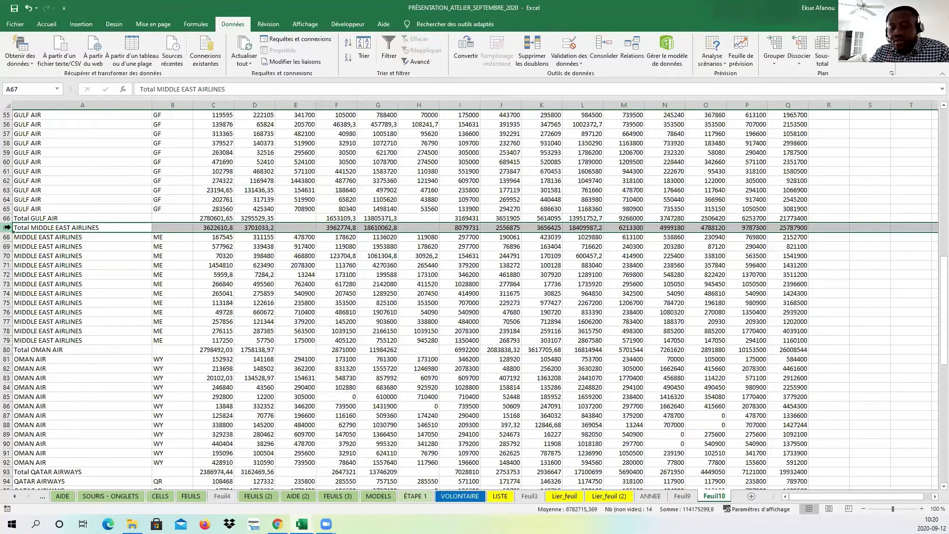
{"action": "left_click_drag", "start_coordinate": [7, 227], "coordinate": [7, 481]}
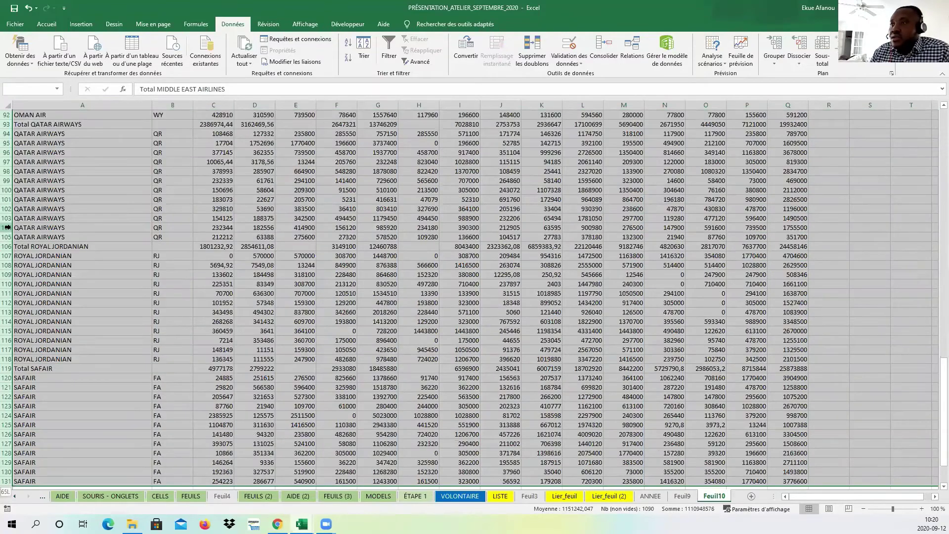
{"action": "right_click", "coordinate": [9, 165]}
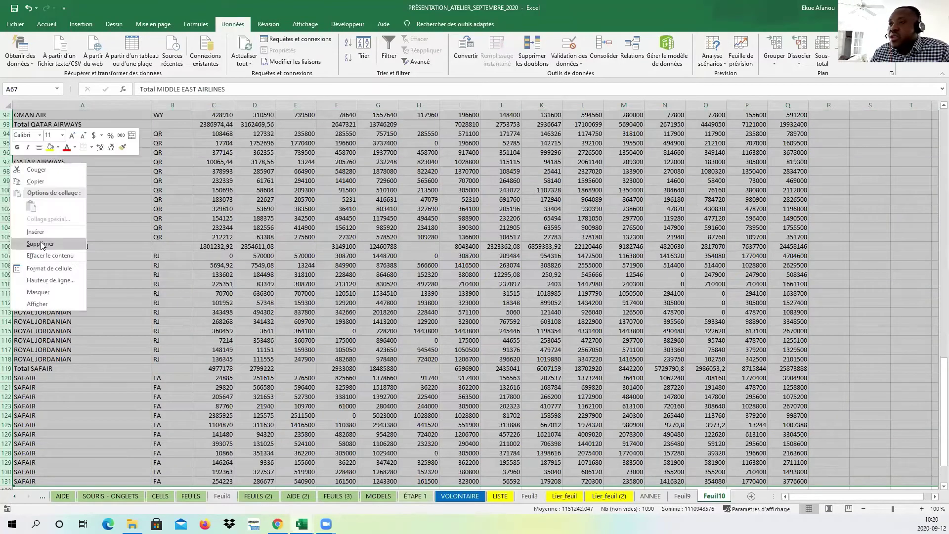
{"action": "left_click", "coordinate": [42, 243]}
{"action": "scroll", "coordinate": [206, 228], "scroll_direction": "up", "scroll_amount": 8}
{"action": "scroll", "coordinate": [206, 228], "scroll_direction": "up", "scroll_amount": 7}
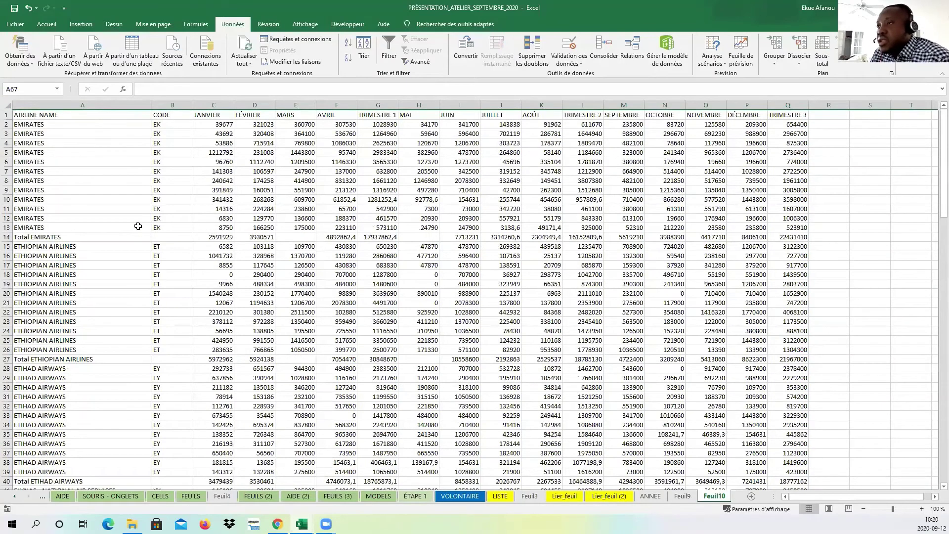
- Group the EMIRATES detail rows 2 to 13 above the Total EMIRATES row
{"action": "left_click_drag", "start_coordinate": [7, 227], "coordinate": [8, 124]}
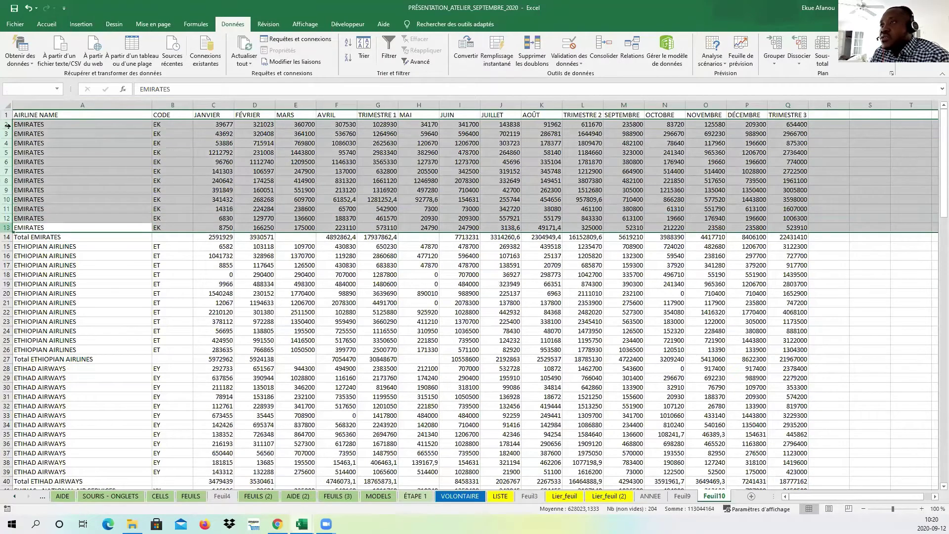
{"action": "left_click", "coordinate": [776, 63]}
{"action": "left_click", "coordinate": [784, 78]}
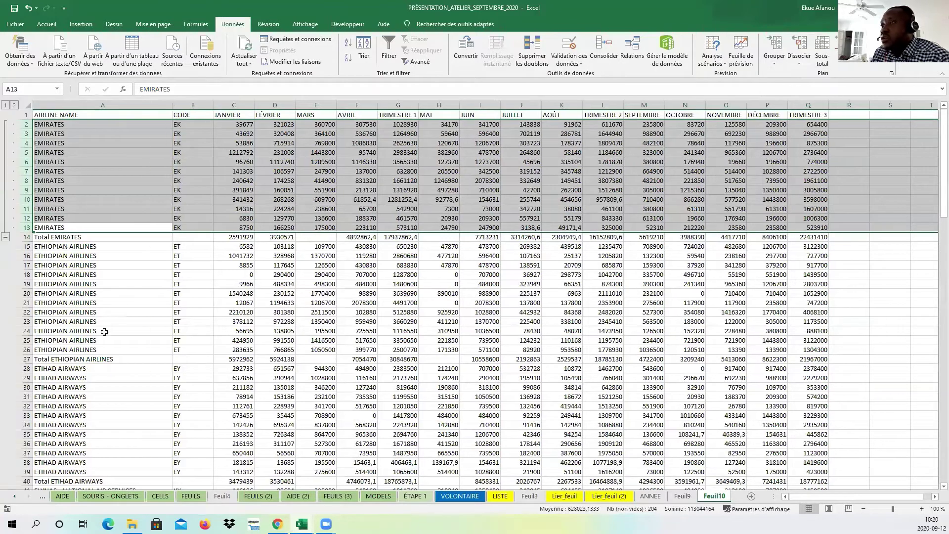
{"action": "left_click", "coordinate": [49, 238]}
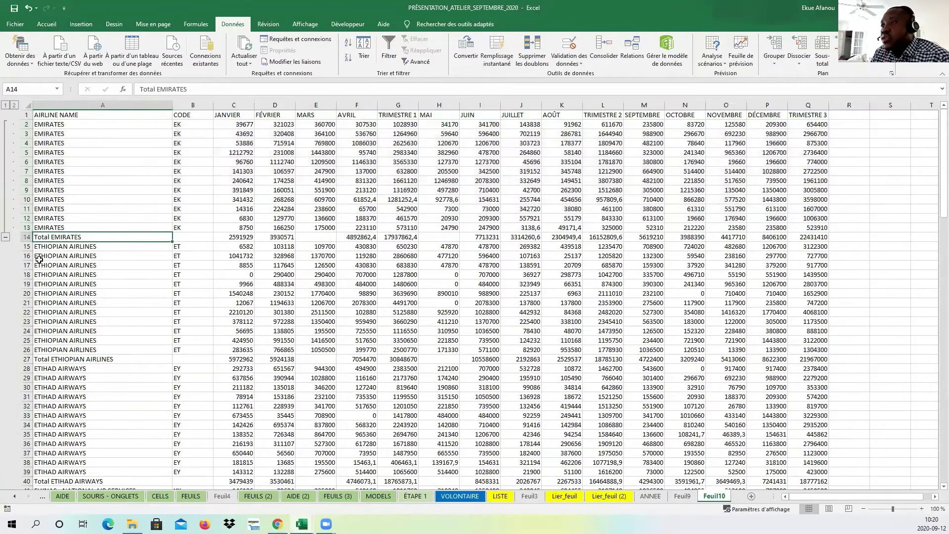
- Group the ETHIOPIAN AIRLINES detail rows 15 to 26 above their total row
{"action": "left_click_drag", "start_coordinate": [25, 246], "coordinate": [25, 350]}
{"action": "left_click", "coordinate": [777, 64]}
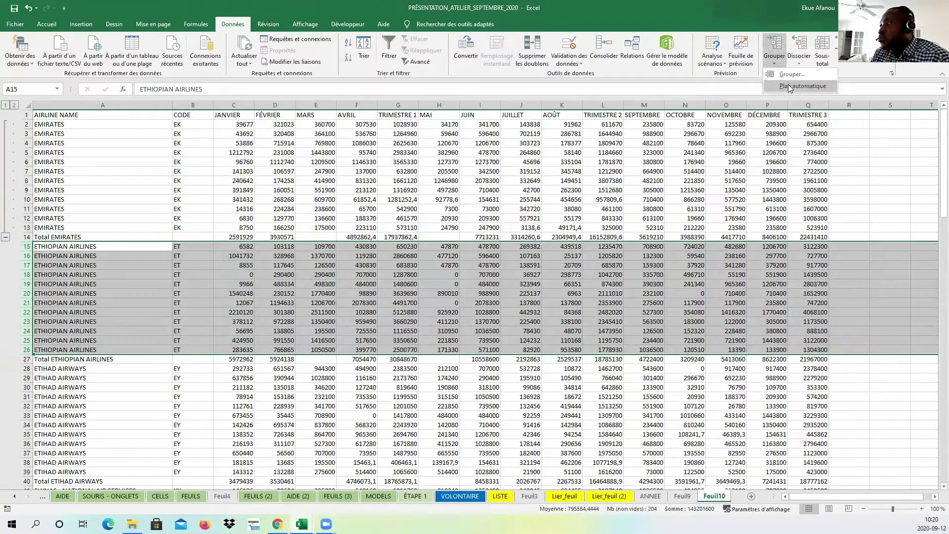
{"action": "left_click", "coordinate": [792, 74]}
- Group the ETIHAD AIRWAYS detail rows 28 to 39 above the Total ETIHAD AIRWAYS row
{"action": "scroll", "coordinate": [181, 323], "scroll_direction": "down", "scroll_amount": 3}
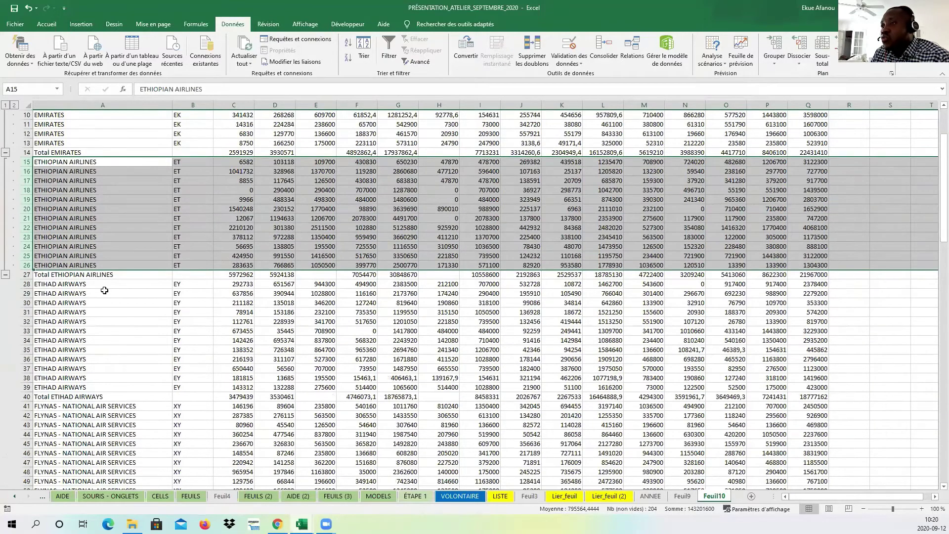
{"action": "left_click", "coordinate": [95, 283]}
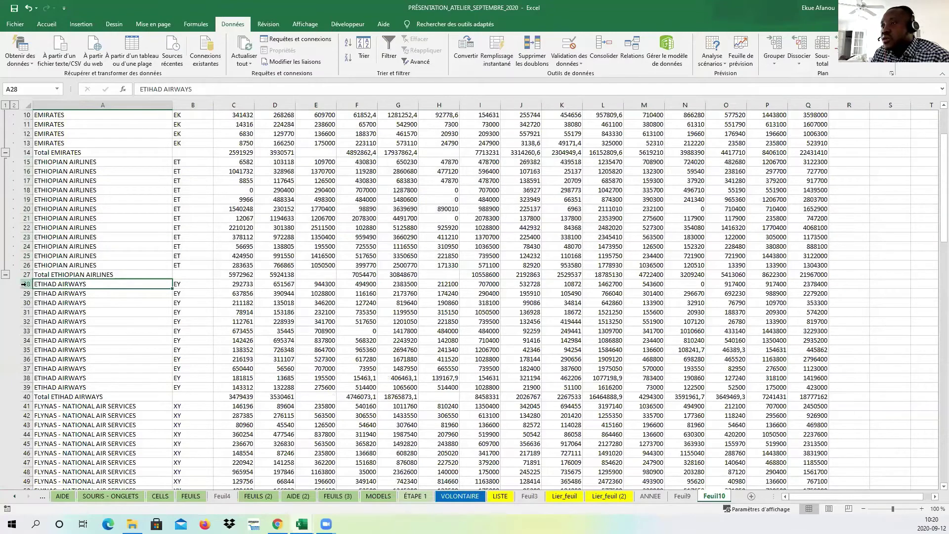
{"action": "left_click_drag", "start_coordinate": [23, 283], "coordinate": [24, 387]}
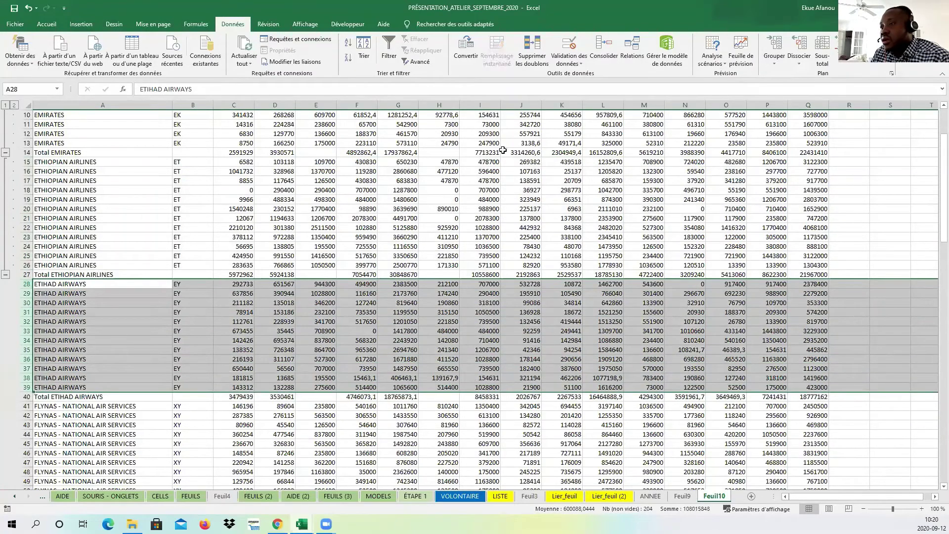
{"action": "left_click", "coordinate": [774, 64]}
{"action": "left_click", "coordinate": [784, 80]}
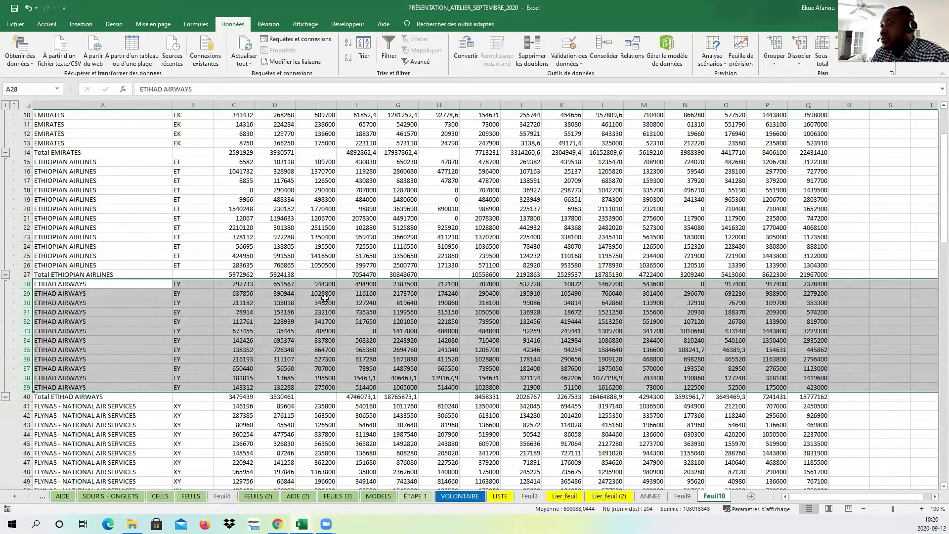
- Group the FLYNAS - NATIONAL AIR SERVICES detail rows 41 to 52 above their total row
{"action": "scroll", "coordinate": [178, 321], "scroll_direction": "down", "scroll_amount": 6}
{"action": "scroll", "coordinate": [134, 307], "scroll_direction": "up", "scroll_amount": 9}
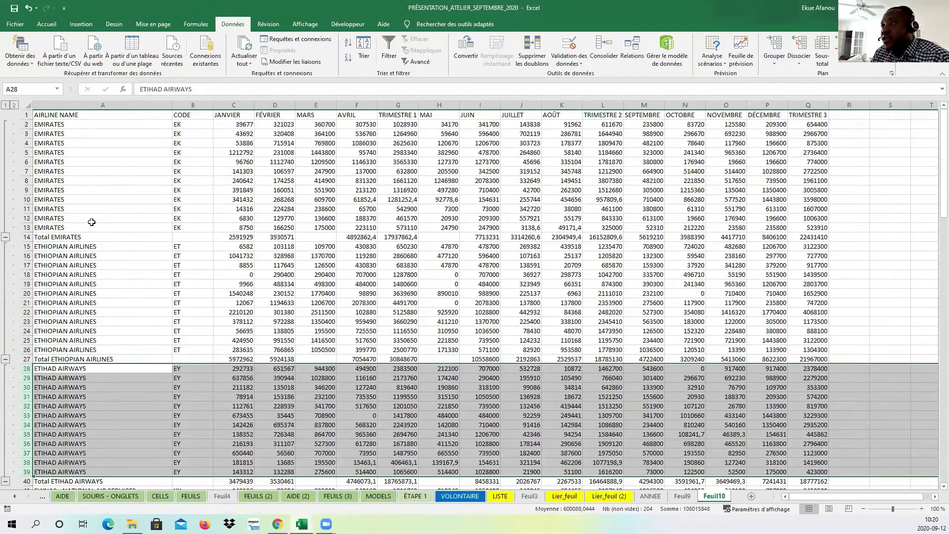
{"action": "scroll", "coordinate": [74, 248], "scroll_direction": "down", "scroll_amount": 10}
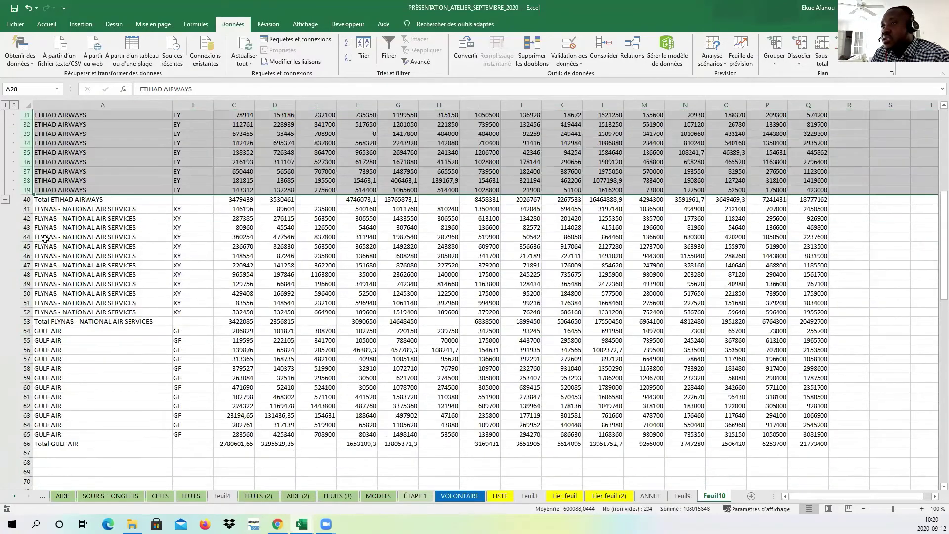
{"action": "left_click_drag", "start_coordinate": [20, 209], "coordinate": [20, 312]}
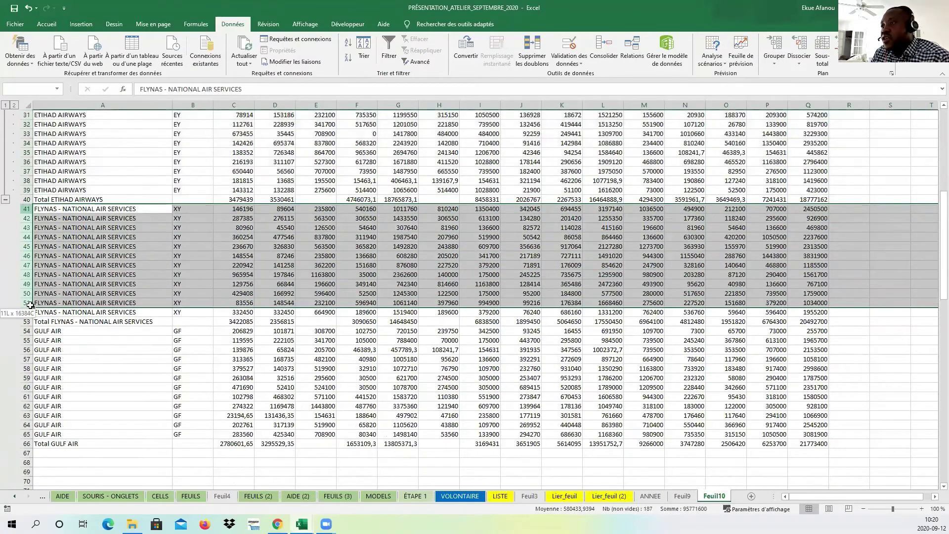
{"action": "left_click", "coordinate": [774, 63]}
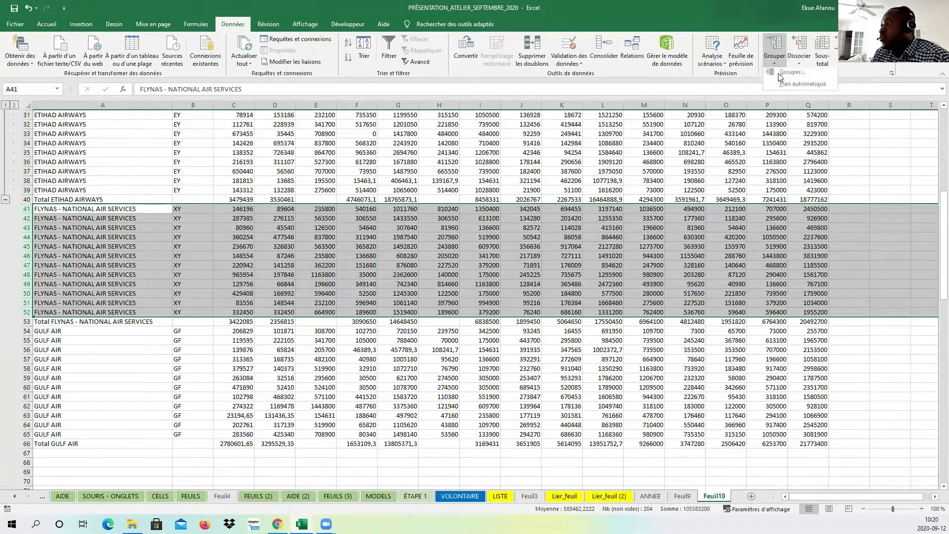
{"action": "left_click", "coordinate": [792, 78]}
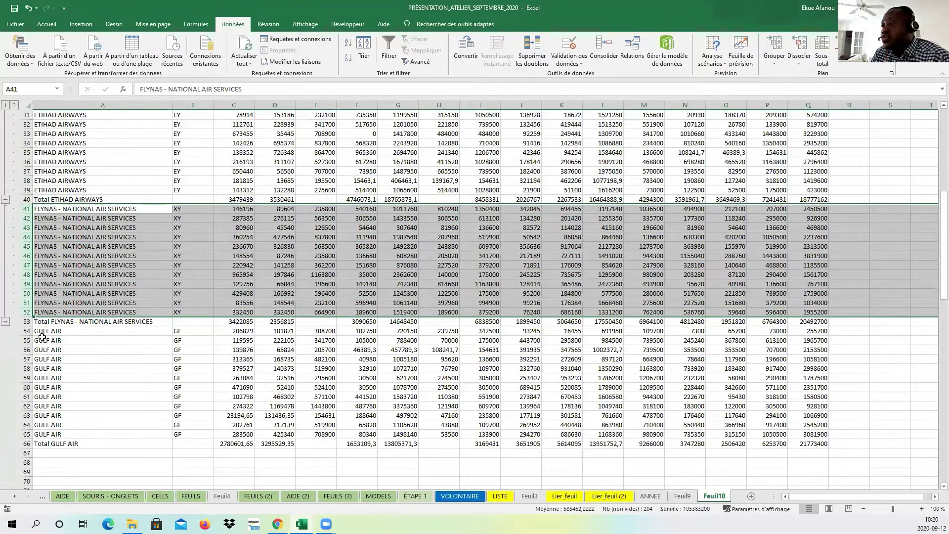
- Group the GULF AIR detail rows 54 to 65 and collapse the row outline to level 1
{"action": "left_click_drag", "start_coordinate": [21, 331], "coordinate": [21, 434]}
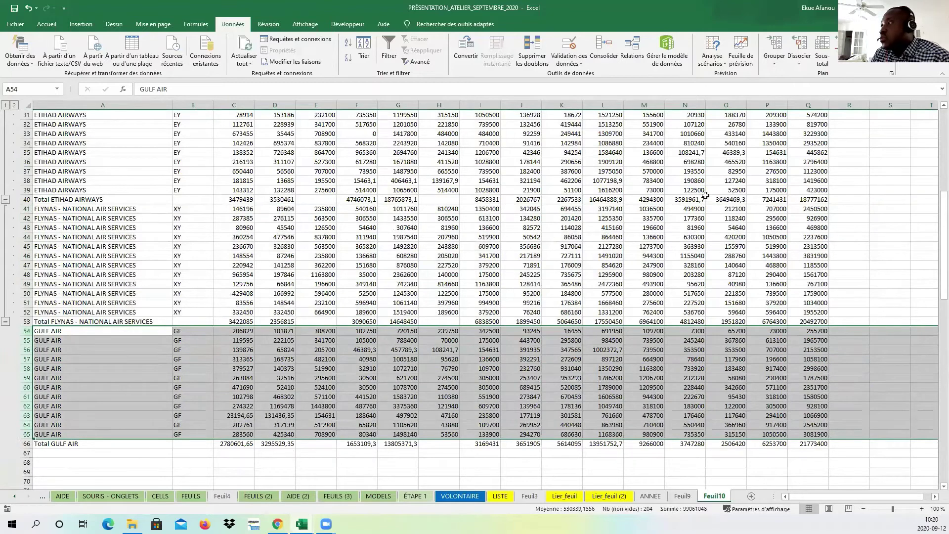
{"action": "left_click", "coordinate": [774, 64]}
{"action": "left_click", "coordinate": [777, 79]}
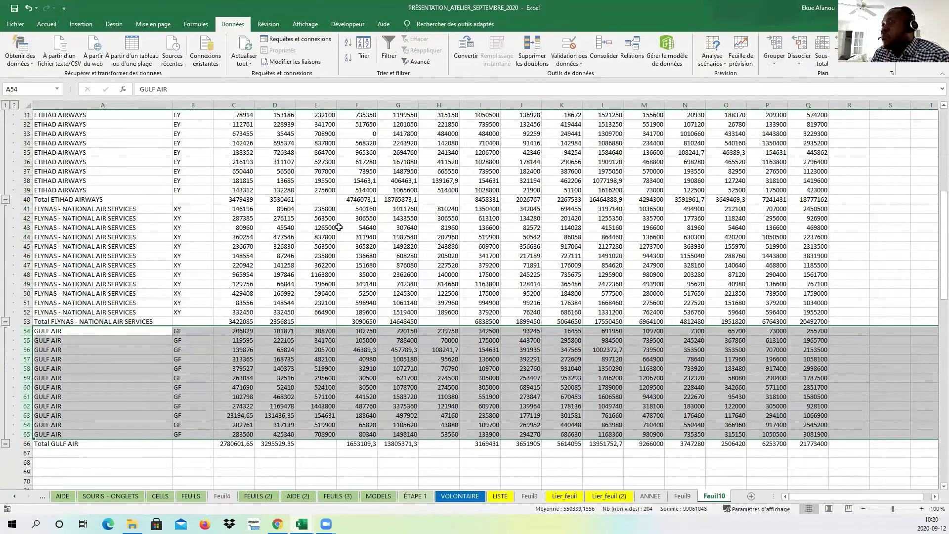
{"action": "scroll", "coordinate": [339, 227], "scroll_direction": "up", "scroll_amount": 10}
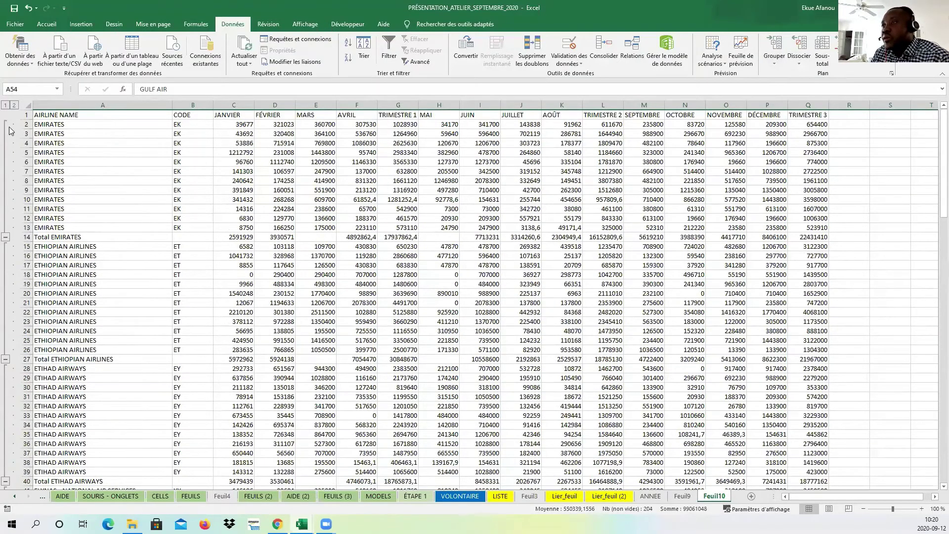
{"action": "left_click", "coordinate": [5, 105]}
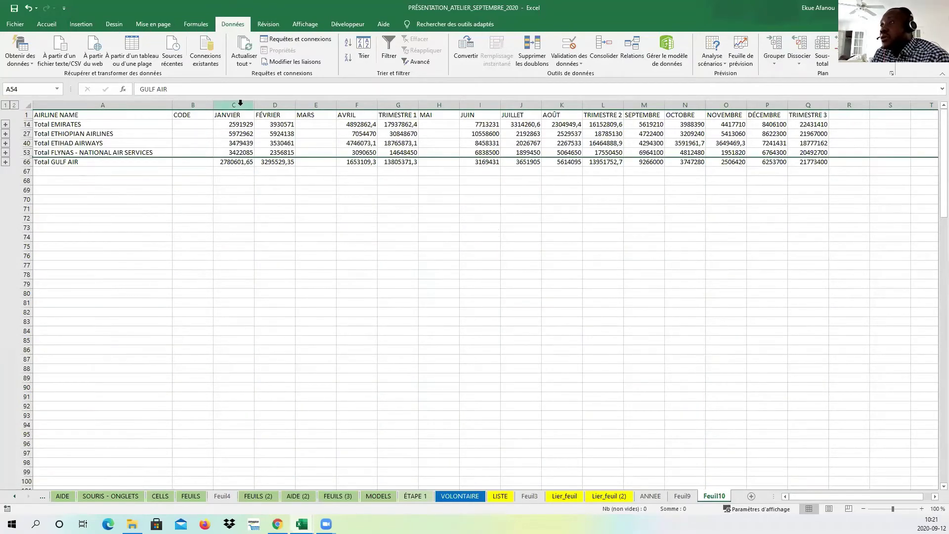
- Group the JANVIER to AVRIL columns C to F and collapse them into TRIMESTRE 1
{"action": "left_click_drag", "start_coordinate": [234, 105], "coordinate": [349, 105]}
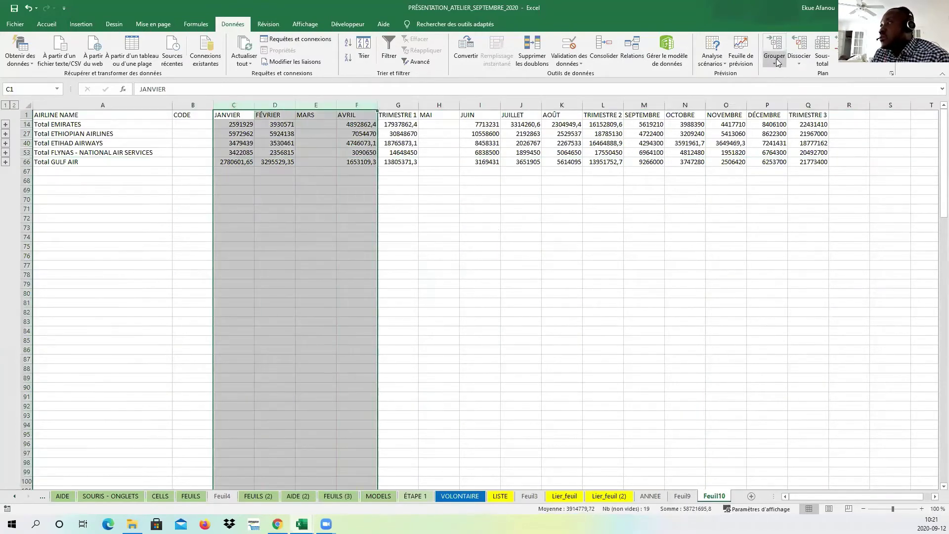
{"action": "left_click", "coordinate": [776, 60]}
{"action": "left_click", "coordinate": [782, 75]}
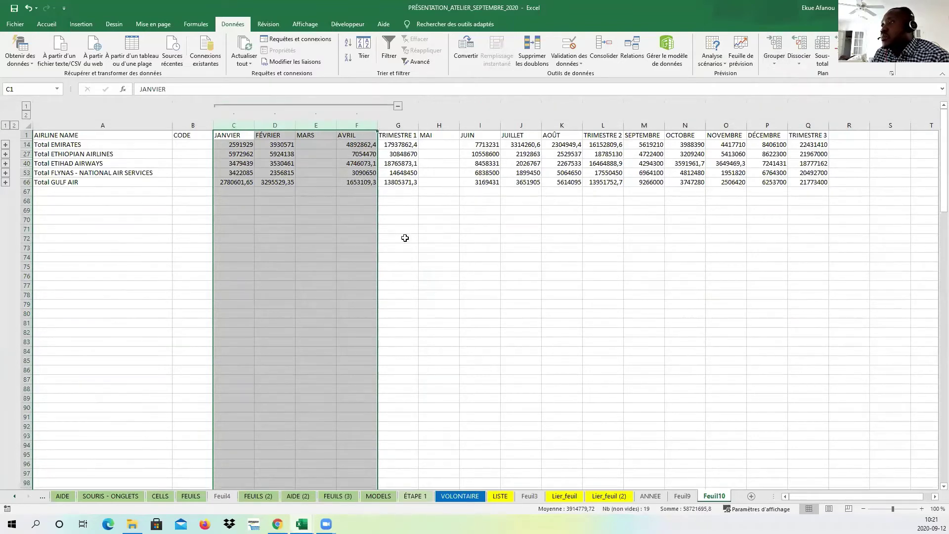
{"action": "left_click", "coordinate": [399, 107]}
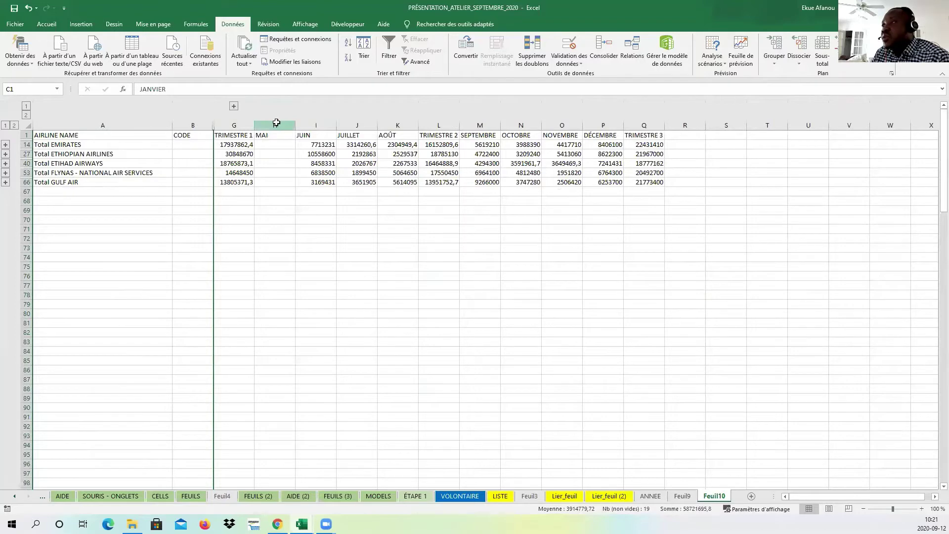
- Group the MAI to AOÛT columns H to K and collapse them into TRIMESTRE 2
{"action": "left_click_drag", "start_coordinate": [277, 122], "coordinate": [398, 125]}
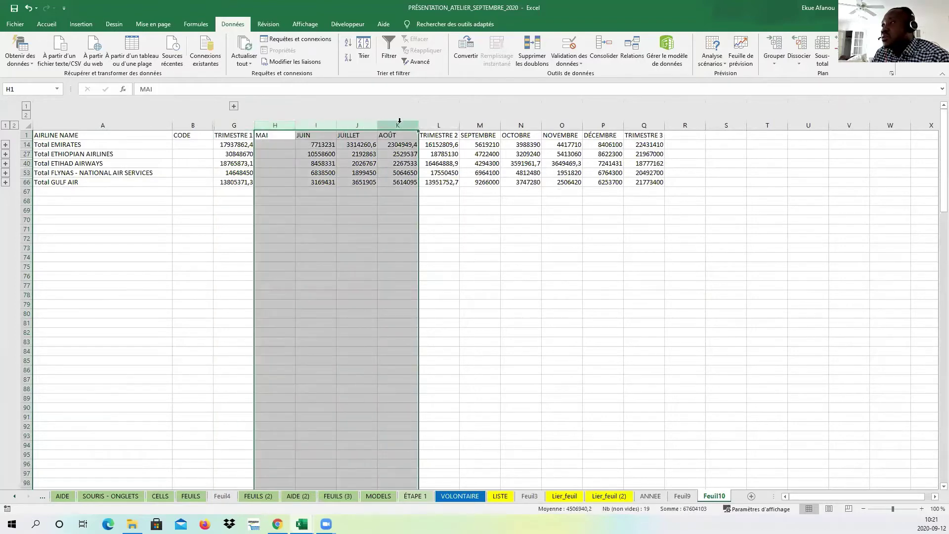
{"action": "left_click", "coordinate": [774, 59]}
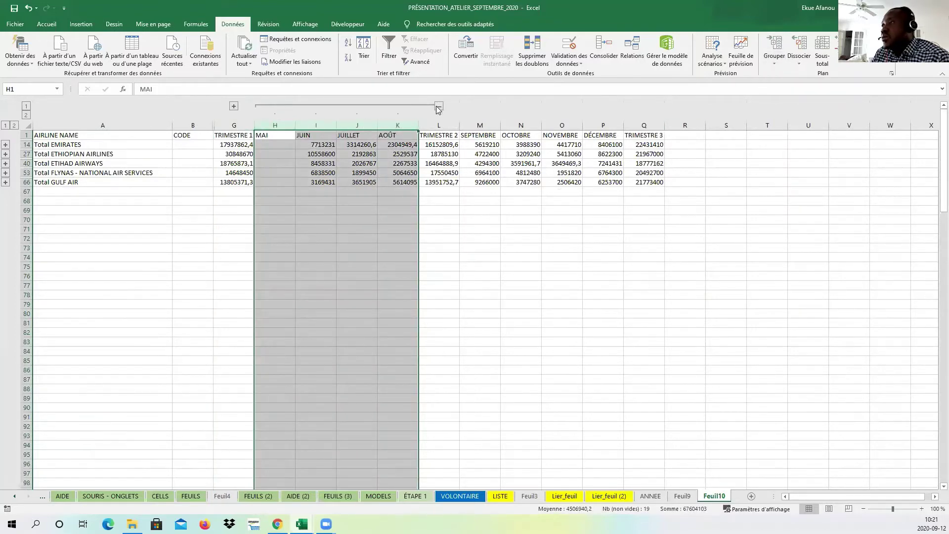
{"action": "left_click", "coordinate": [439, 107]}
- Group the SEPTEMBRE to DÉCEMBRE columns M to P and collapse them into TRIMESTRE 3
{"action": "left_click_drag", "start_coordinate": [316, 125], "coordinate": [442, 121]}
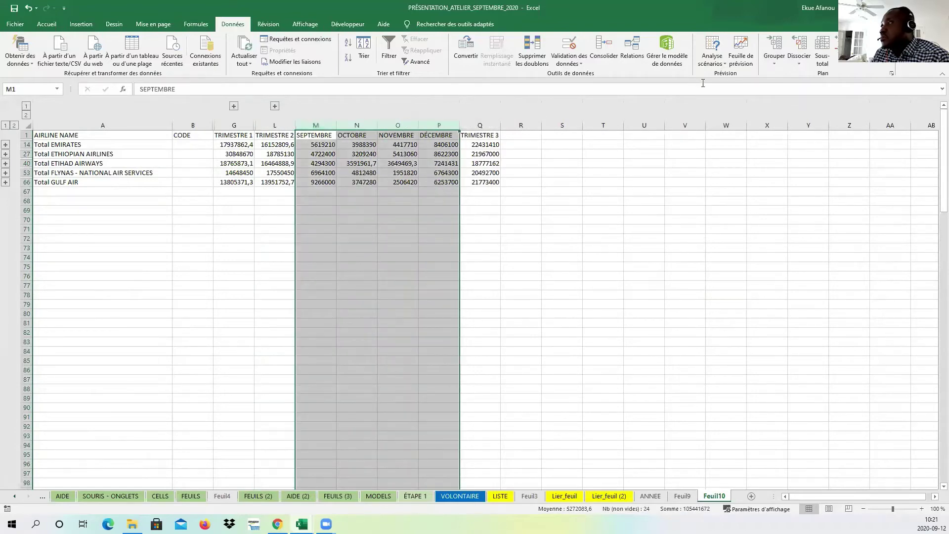
{"action": "left_click", "coordinate": [775, 57]}
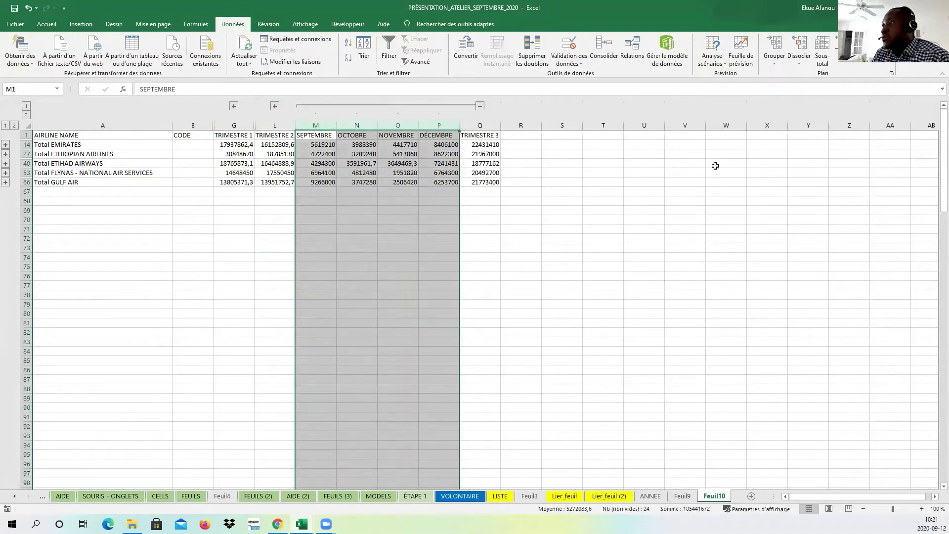
{"action": "left_click", "coordinate": [479, 107]}
{"action": "left_click", "coordinate": [521, 191]}
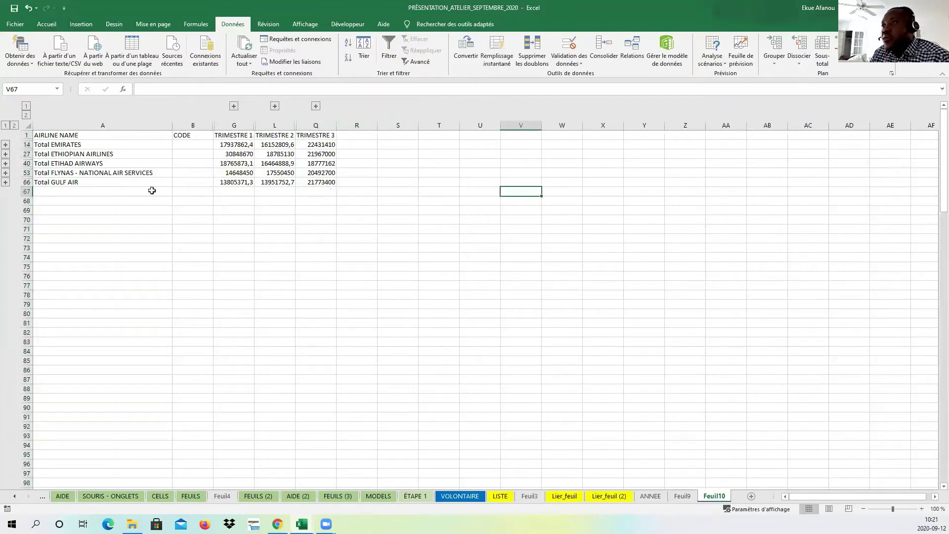
- Show and hide the outline detail of the selected airline totals, and expand the ETHIOPIAN AIRLINES detail rows
{"action": "left_click_drag", "start_coordinate": [79, 146], "coordinate": [310, 182]}
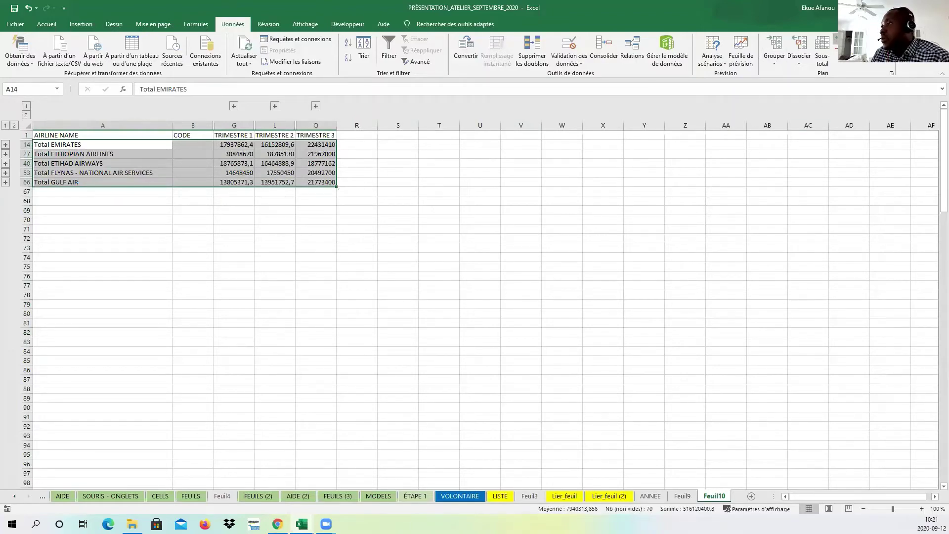
{"action": "left_click", "coordinate": [839, 39]}
{"action": "left_click", "coordinate": [836, 50]}
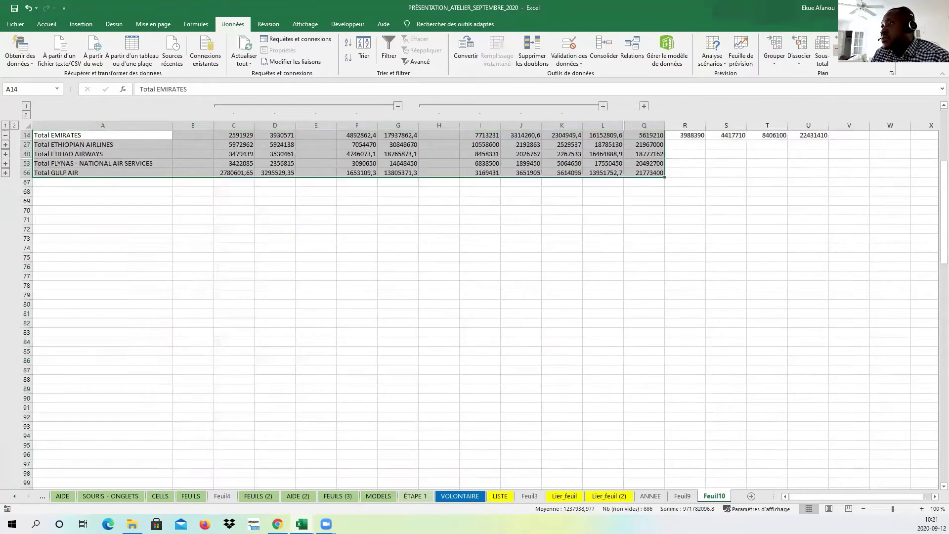
{"action": "left_click", "coordinate": [119, 247]}
{"action": "left_click", "coordinate": [5, 145]}
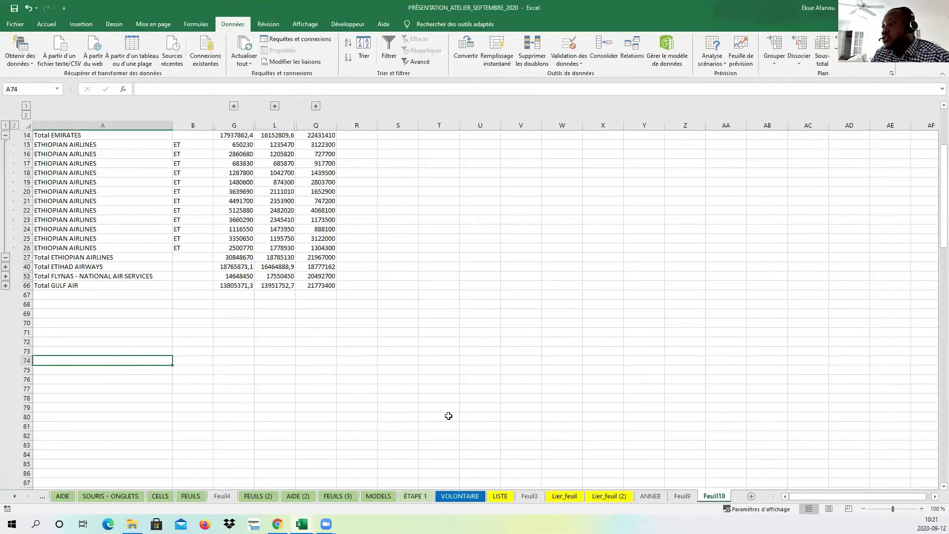
- Look through the ANNEE and Feuil9 sheets and open the SOUS-TOTAL_1 (2) sheet
{"action": "left_click", "coordinate": [657, 497]}
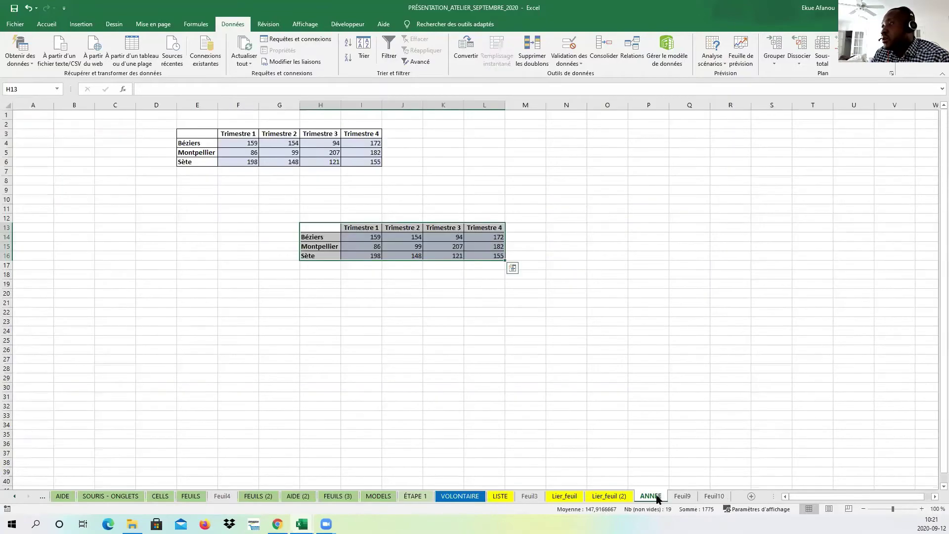
{"action": "left_click", "coordinate": [682, 497]}
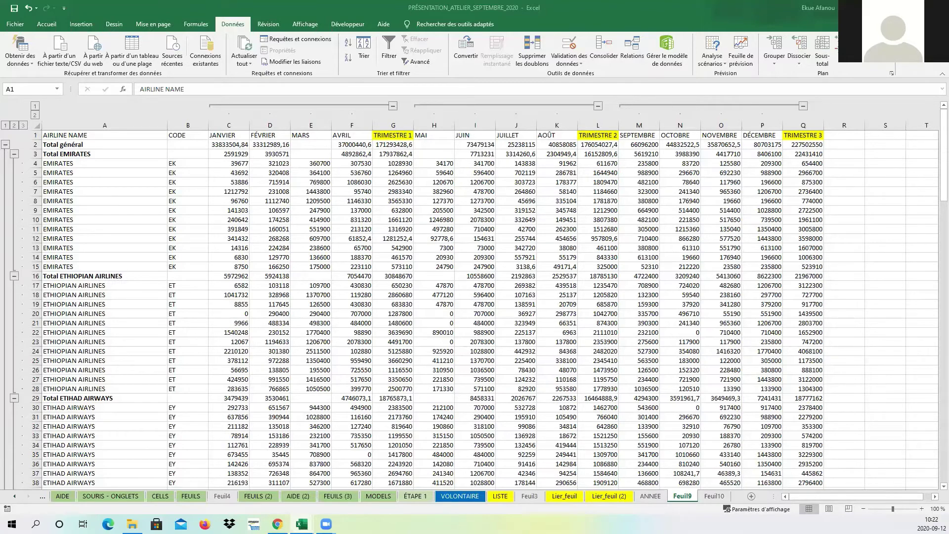
{"action": "key", "text": "ctrl+Page_Down"}
{"action": "key", "text": "ctrl+Page_Down"}
{"action": "left_click", "coordinate": [635, 341]}
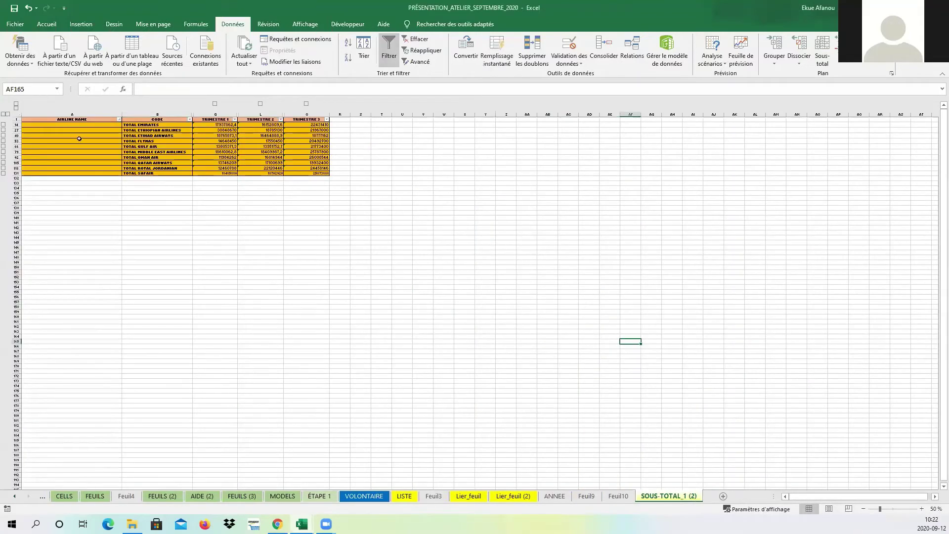
- Select the whole SOUS-TOTAL_1 (2) sheet and show the detail of all its grouped rows and columns
{"action": "left_click", "coordinate": [9, 104]}
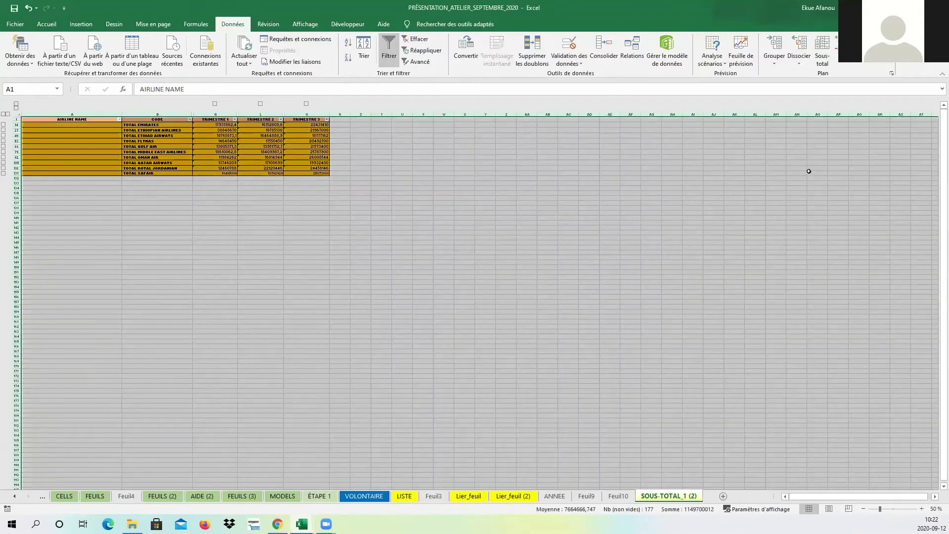
{"action": "left_click", "coordinate": [835, 38]}
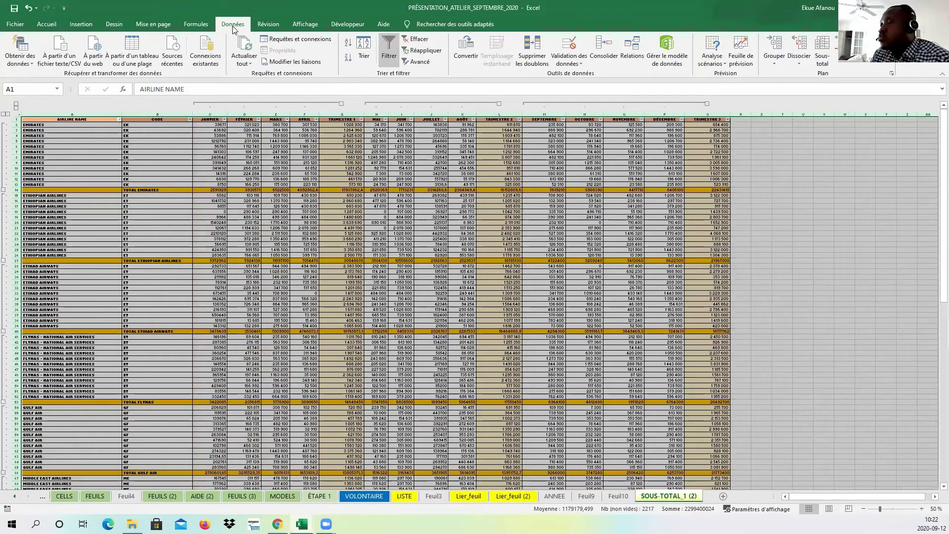
{"action": "left_click", "coordinate": [767, 240]}
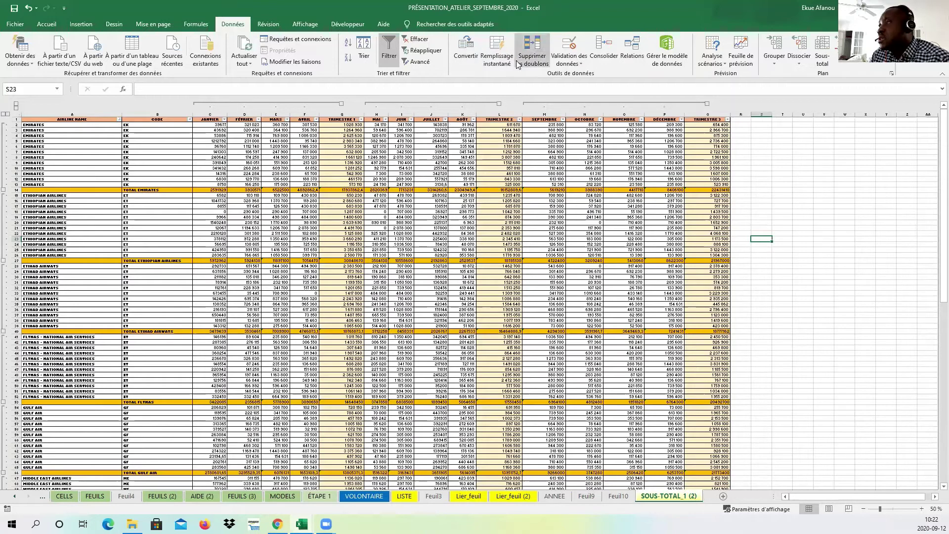
{"action": "left_click", "coordinate": [839, 266]}
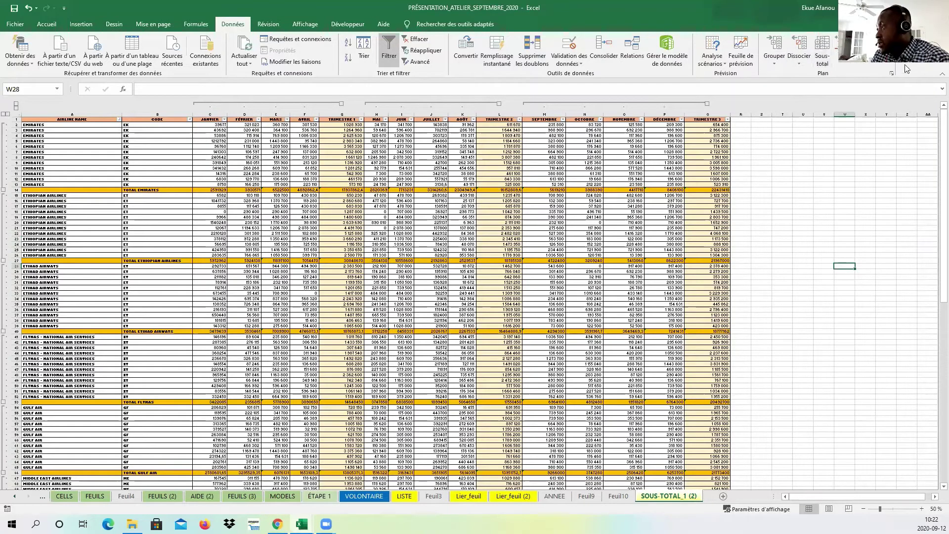
- Select the whole sheet again and hide the detail, leaving only airline totals and TRIMESTRE columns
{"action": "left_click", "coordinate": [5, 113]}
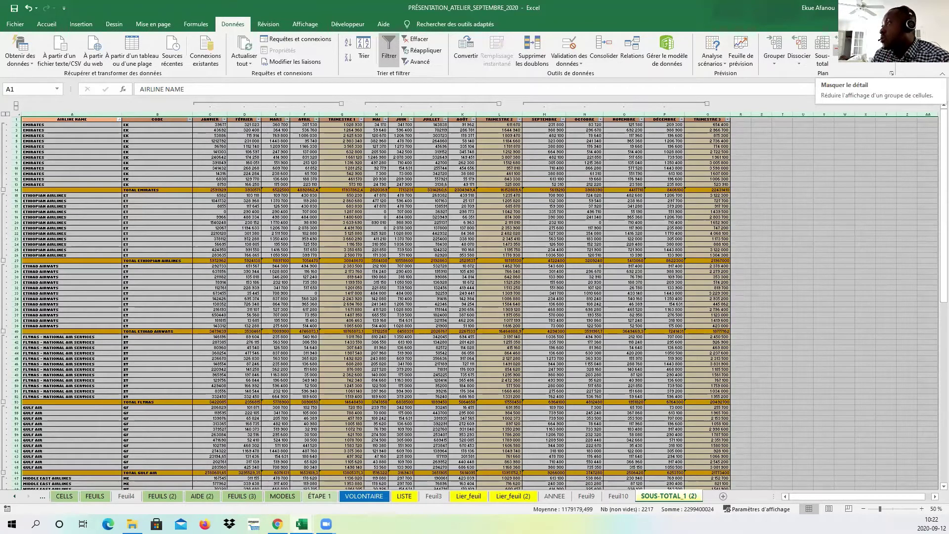
{"action": "left_click", "coordinate": [837, 47]}
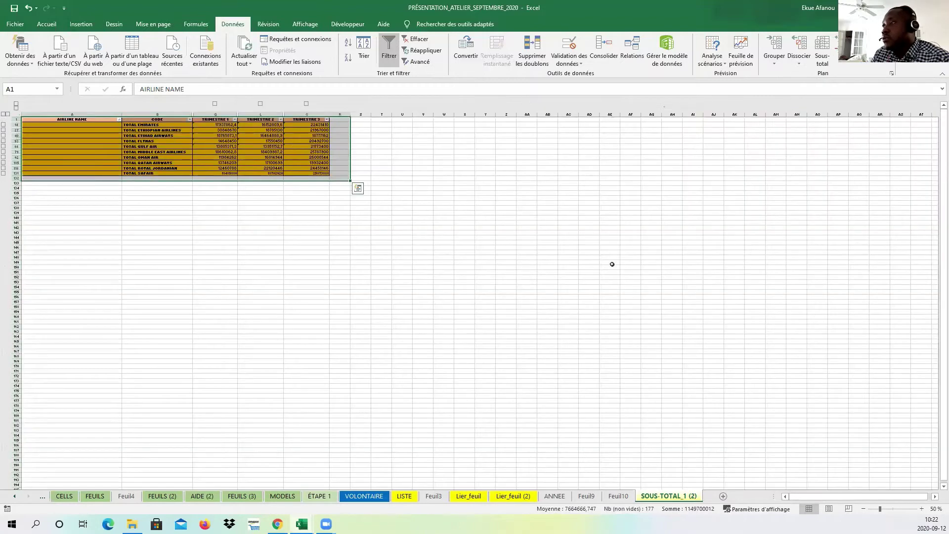
{"action": "left_click", "coordinate": [428, 258]}
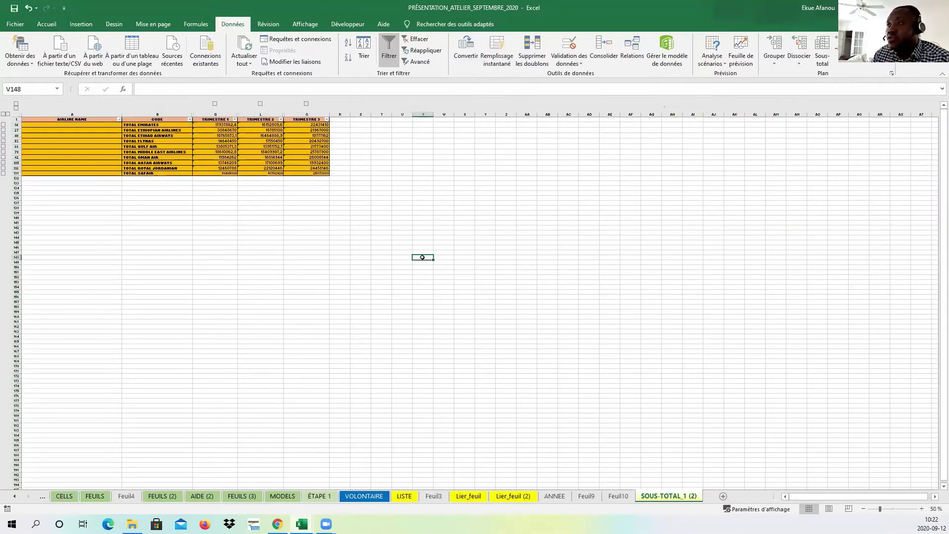
- Show the EMIRATES detail rows above its total, and hide them again
{"action": "left_click", "coordinate": [921, 510]}
{"action": "left_click", "coordinate": [922, 510]}
{"action": "left_click", "coordinate": [921, 509]}
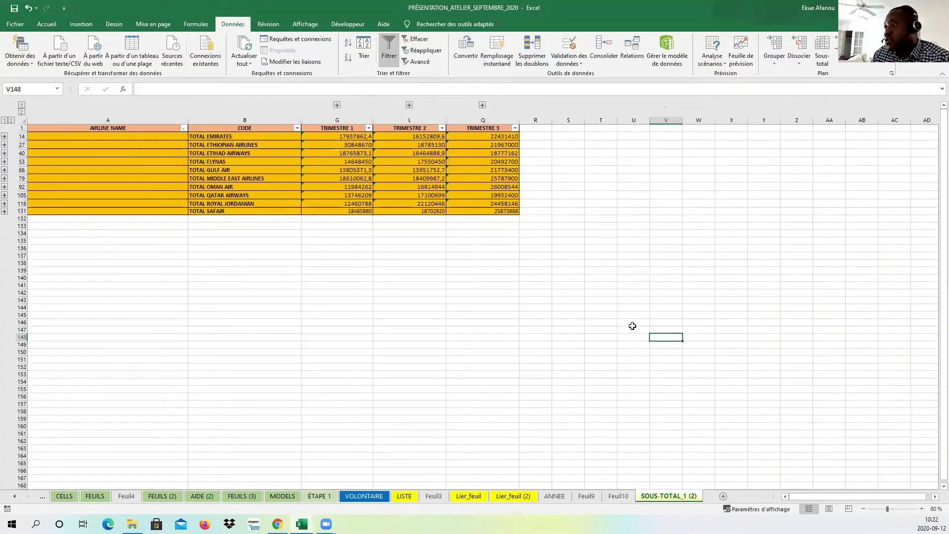
{"action": "left_click", "coordinate": [4, 136]}
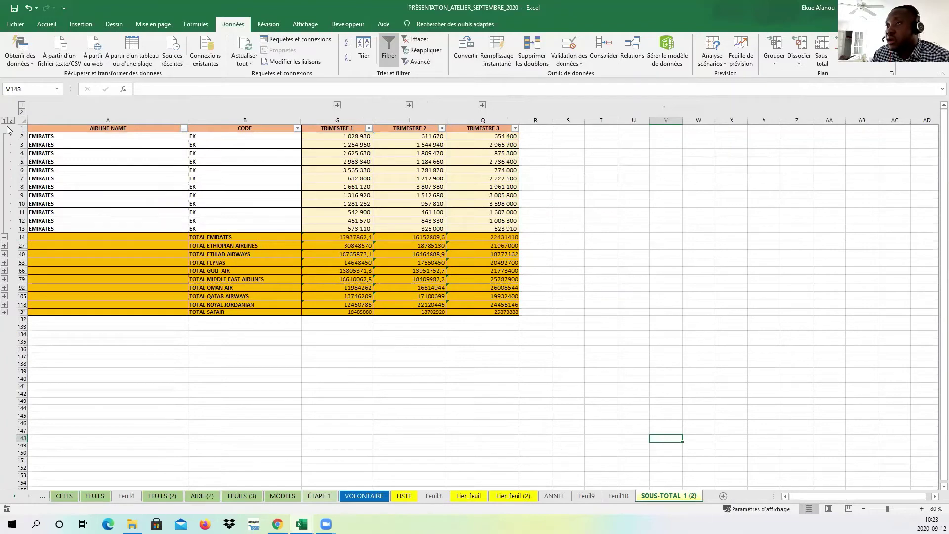
{"action": "left_click", "coordinate": [5, 238]}
{"action": "left_click", "coordinate": [511, 330]}
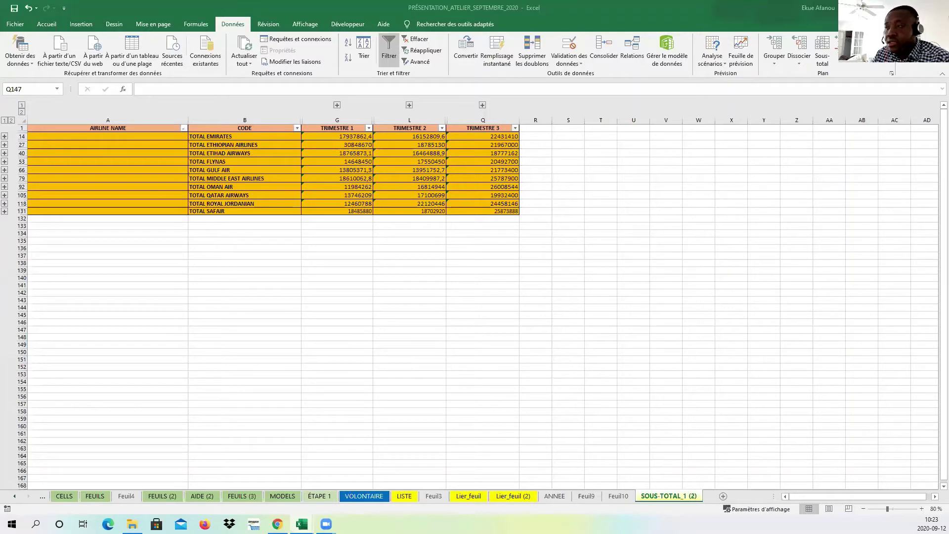
- Open the Format. Cond sheet and enlarge it to 100 %
{"action": "key", "text": "ctrl+Page_Down"}
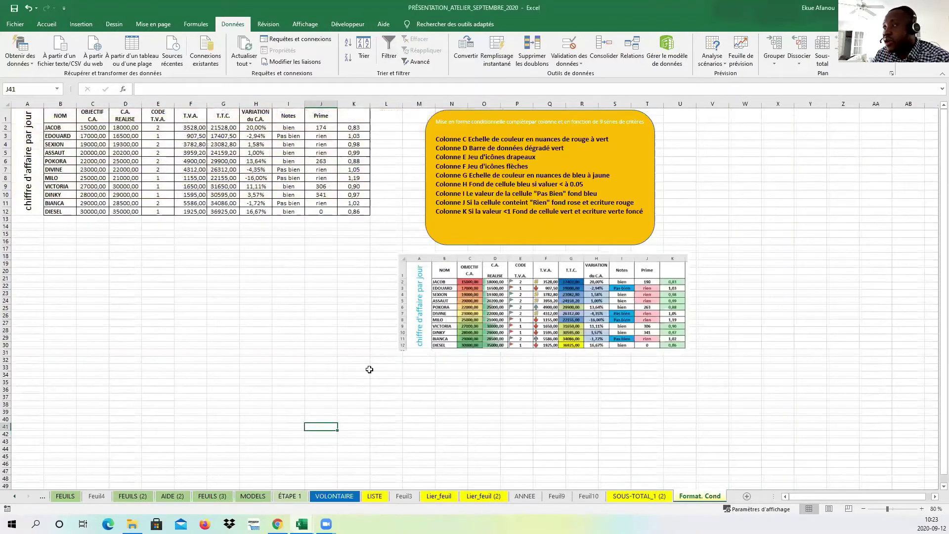
{"action": "left_click", "coordinate": [341, 382]}
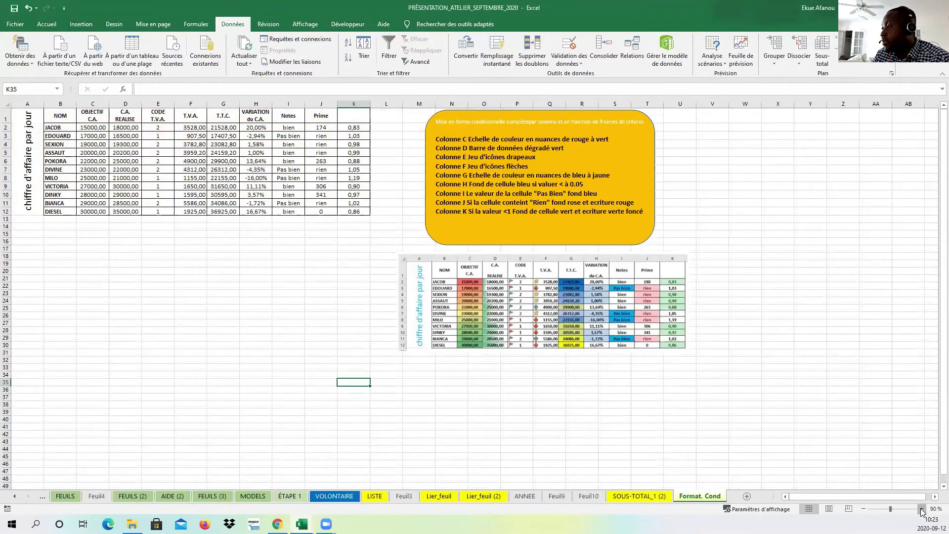
{"action": "left_click", "coordinate": [921, 509]}
{"action": "left_click", "coordinate": [922, 509]}
{"action": "left_click", "coordinate": [324, 370]}
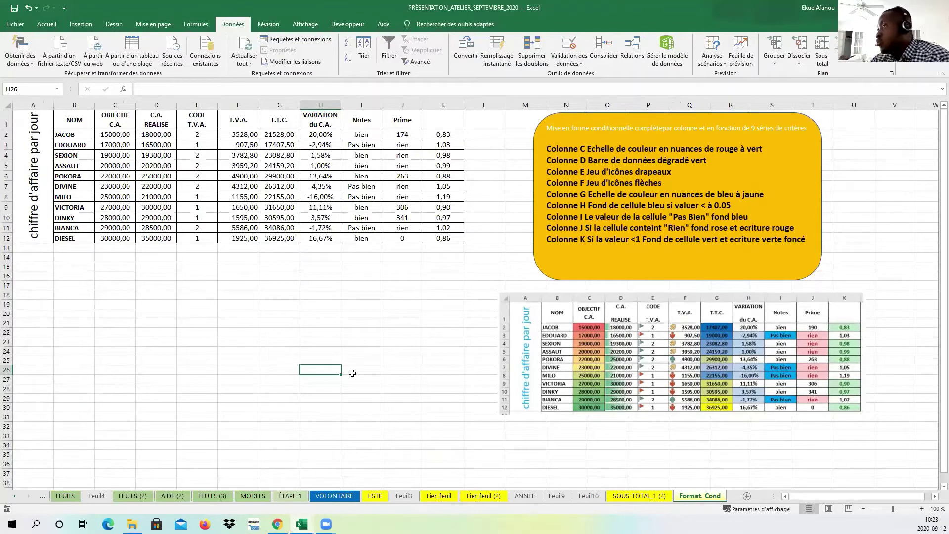
- Examine the model picture of the conditionally formatted table and compare it with the unformatted turnover table
{"action": "left_click", "coordinate": [750, 329]}
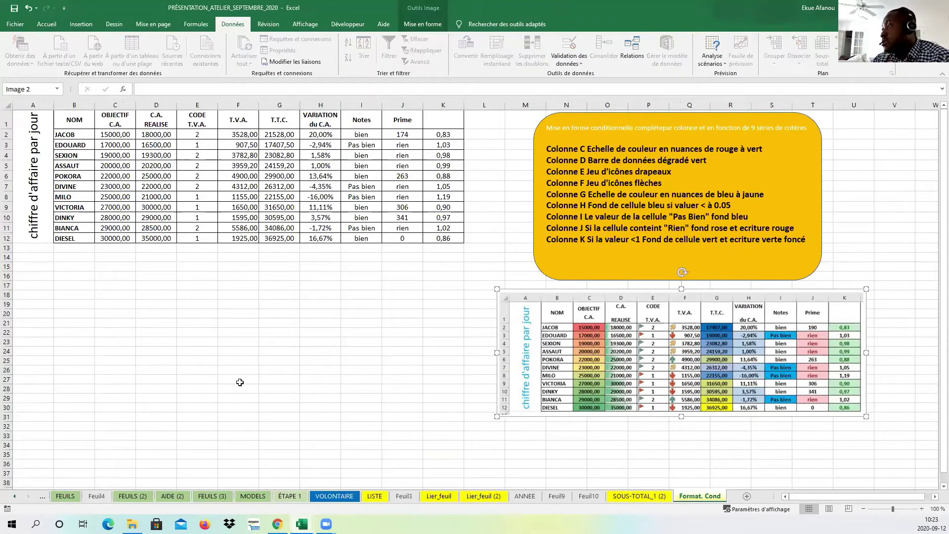
{"action": "left_click", "coordinate": [247, 332]}
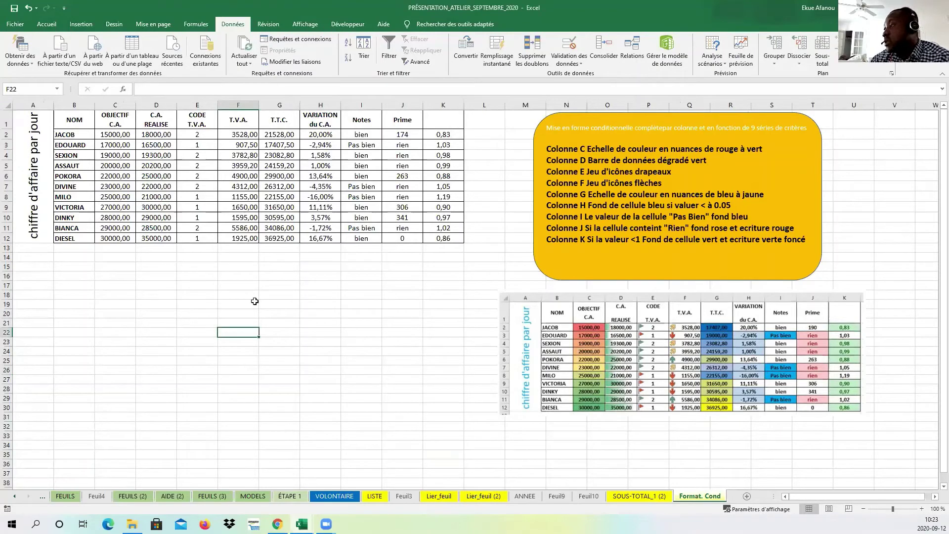
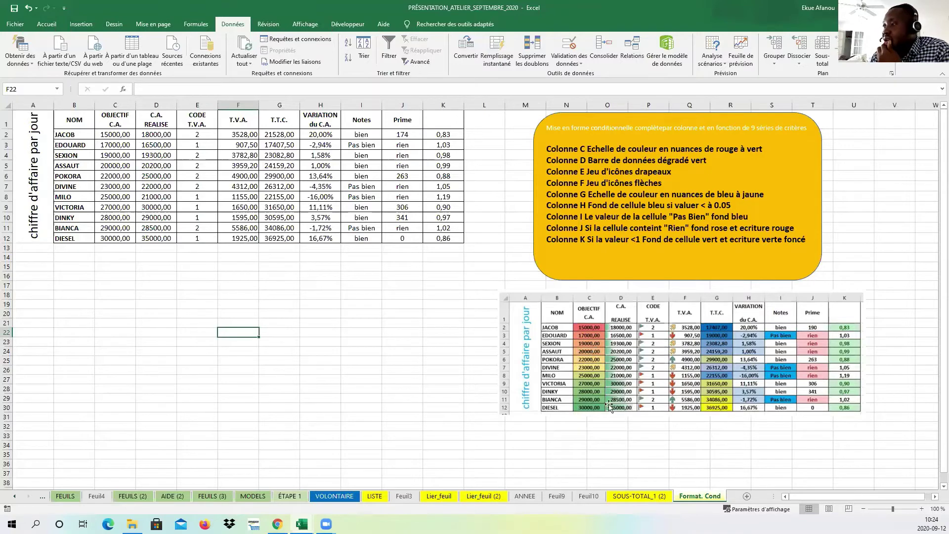
{"action": "left_click", "coordinate": [580, 360]}
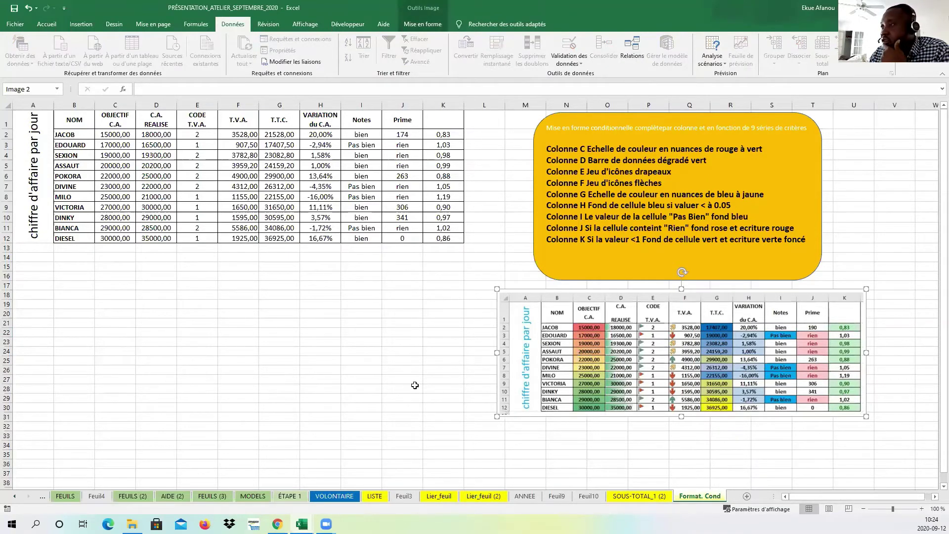
{"action": "left_click", "coordinate": [391, 381]}
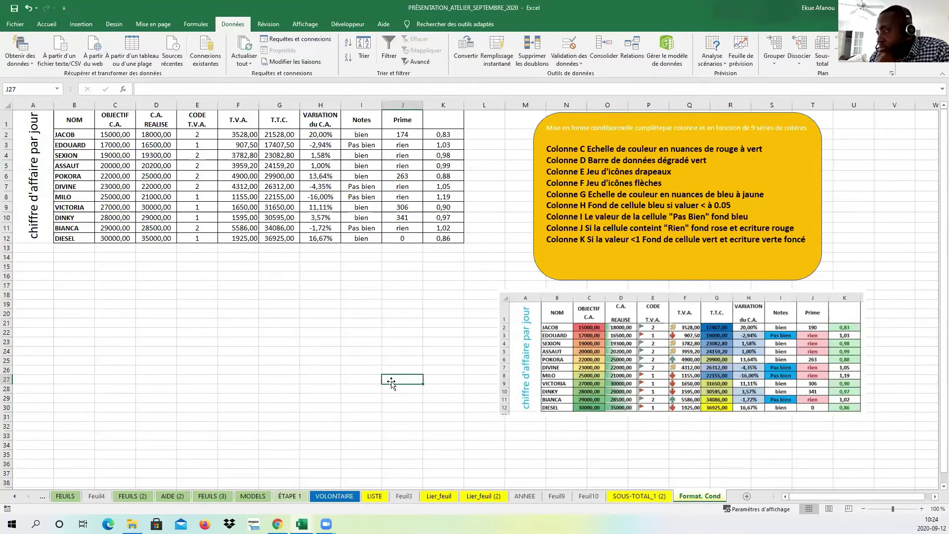
{"action": "left_click", "coordinate": [625, 360]}
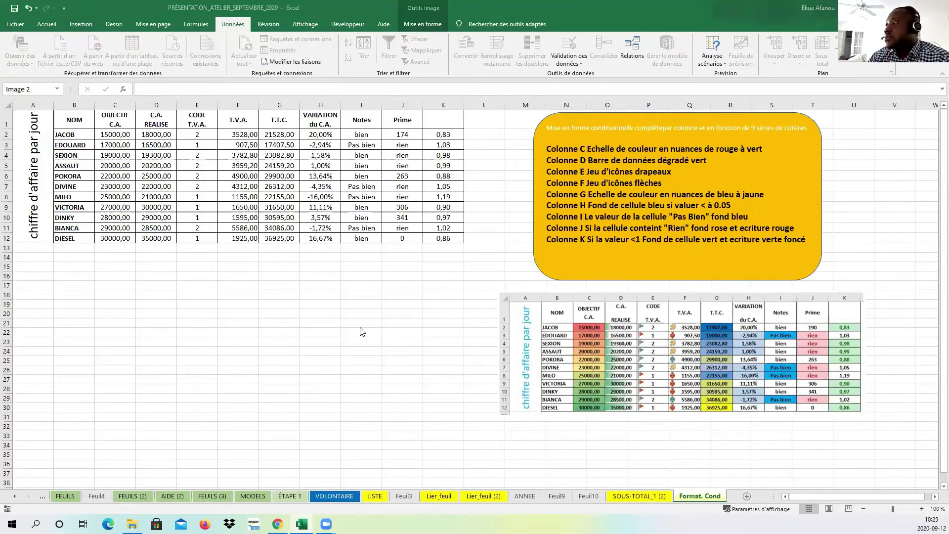
{"action": "left_click", "coordinate": [593, 352]}
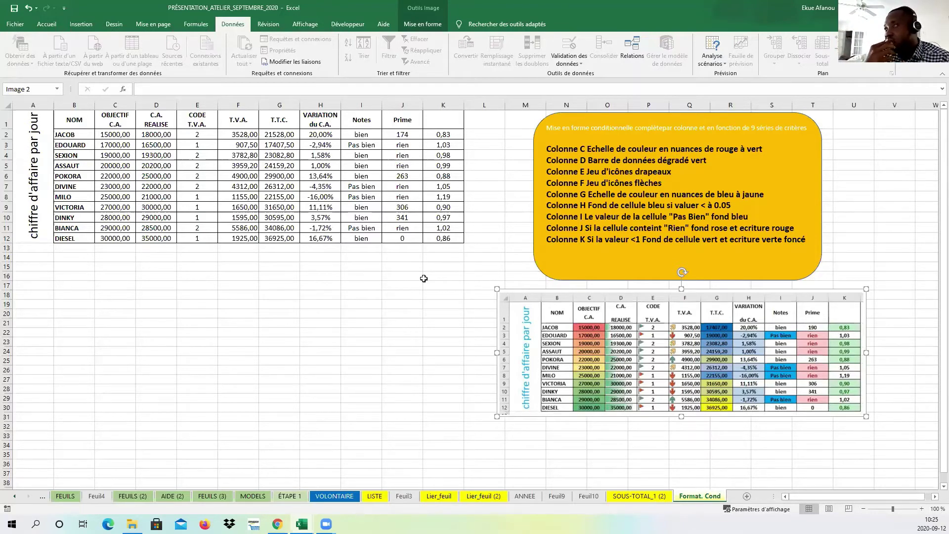
{"action": "left_click", "coordinate": [345, 340]}
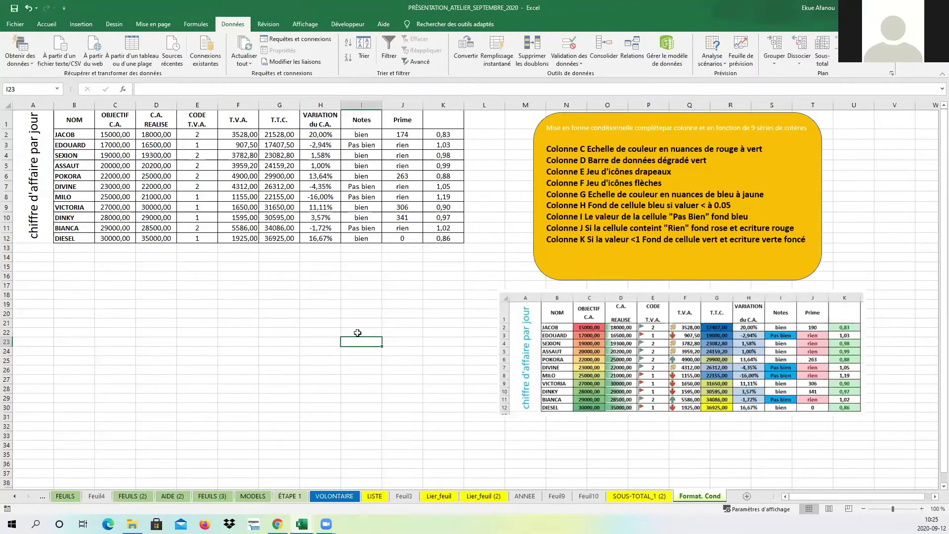
{"action": "left_click", "coordinate": [270, 321]}
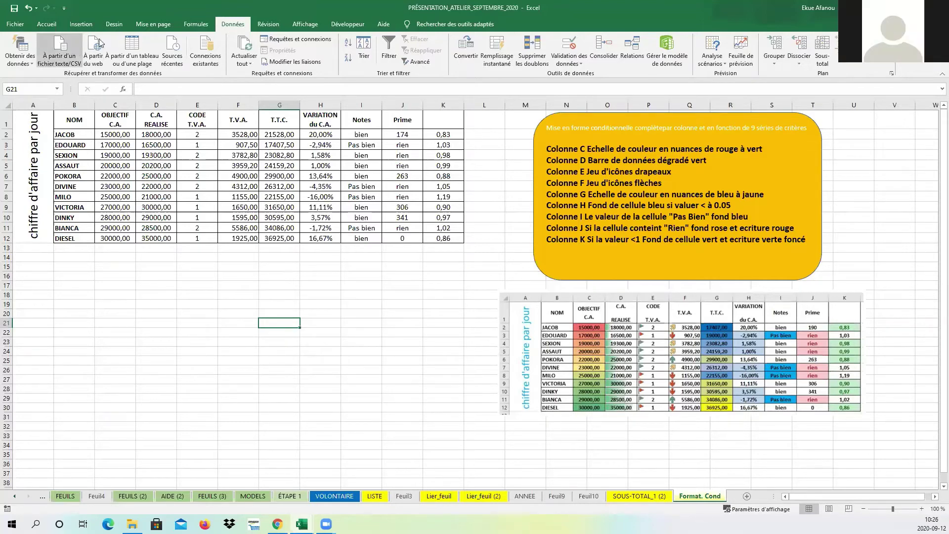
- Review the conditional formatting categories: cell highlighting rules, top/bottom value rules, data bars, colour scales and icon sets
{"action": "left_click", "coordinate": [307, 27]}
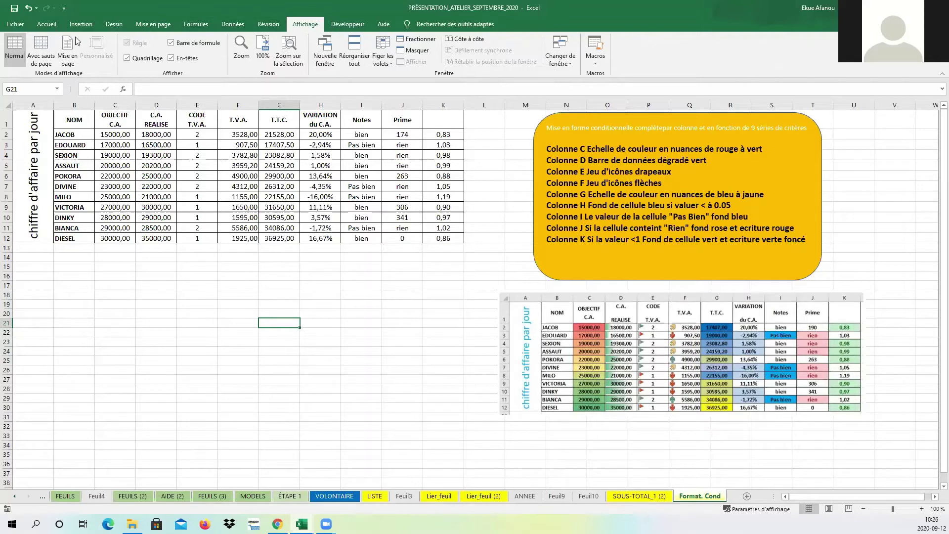
{"action": "left_click", "coordinate": [51, 28]}
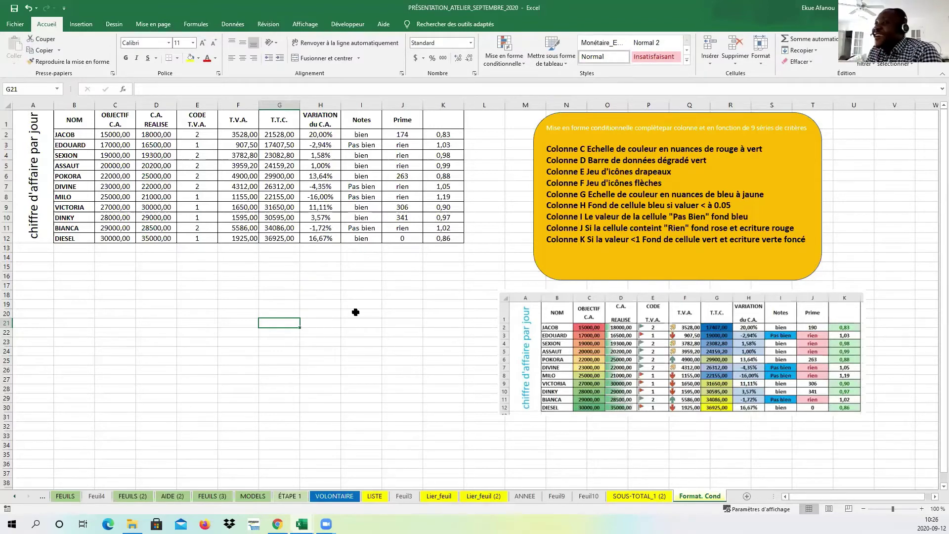
{"action": "left_click", "coordinate": [123, 106]}
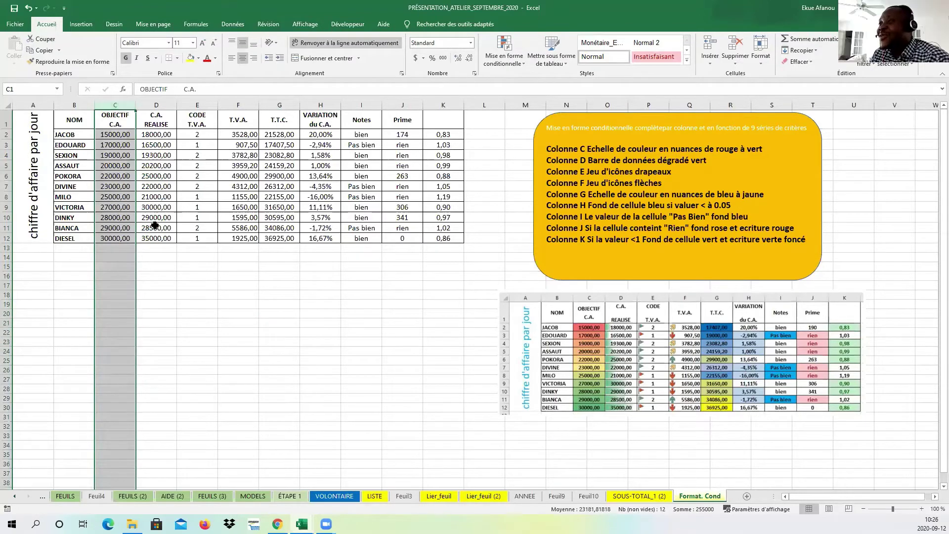
{"action": "left_click", "coordinate": [156, 248]}
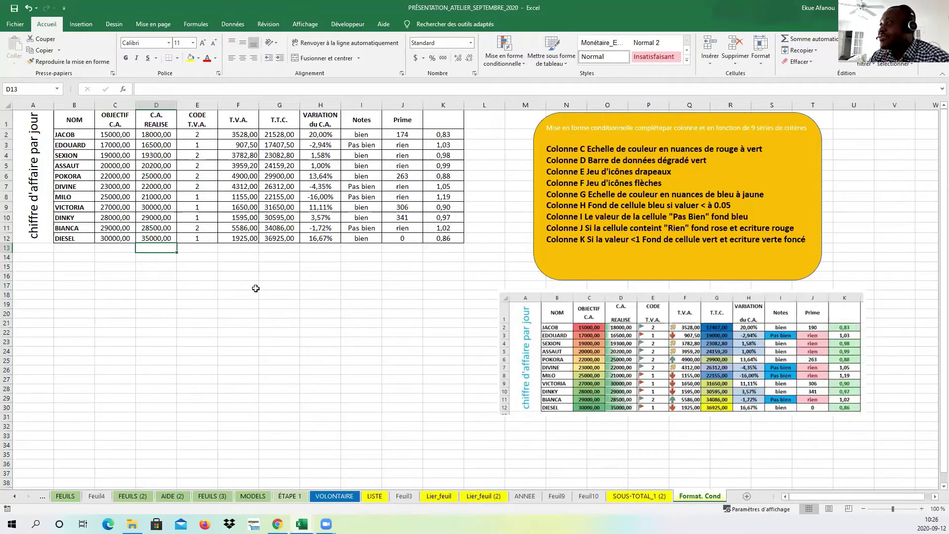
{"action": "left_click", "coordinate": [518, 61]}
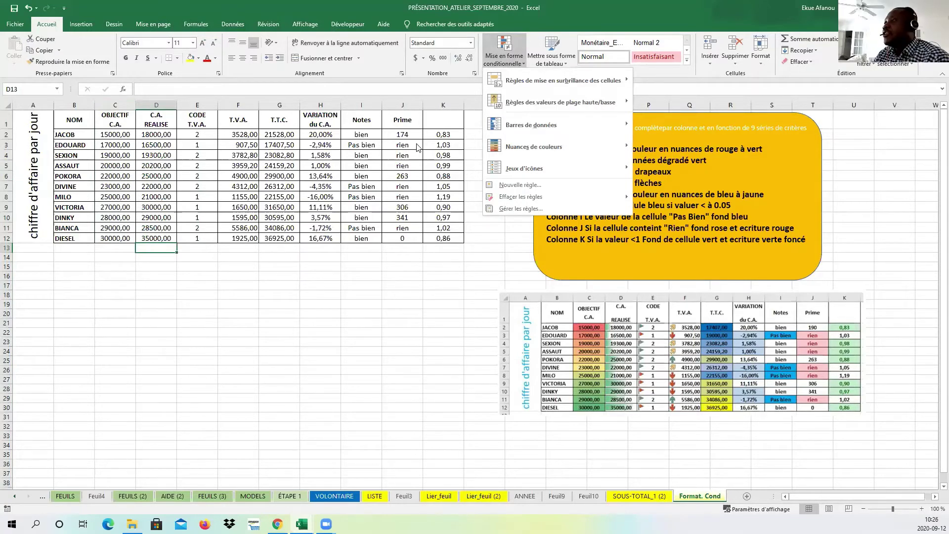
{"action": "left_click", "coordinate": [514, 66]}
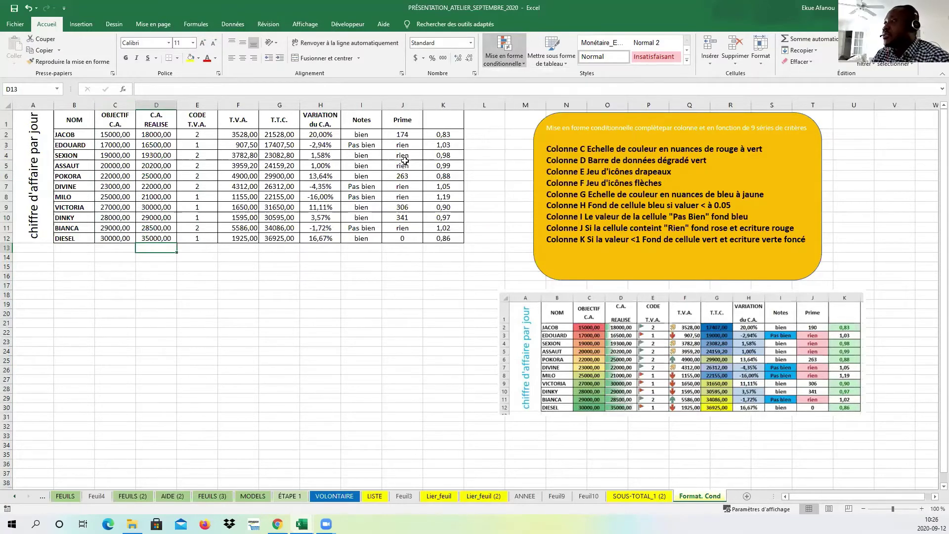
{"action": "left_click", "coordinate": [522, 65]}
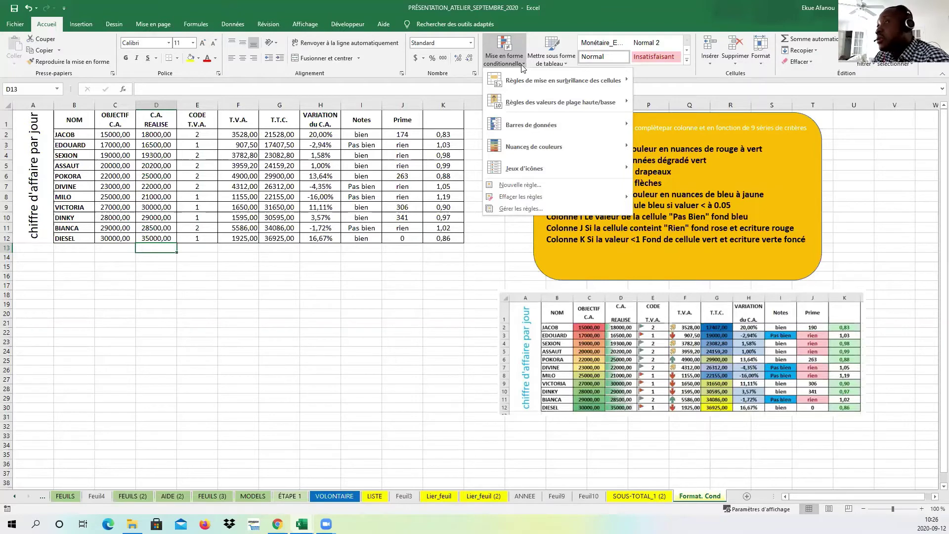
{"action": "mouse_move", "coordinate": [533, 78]}
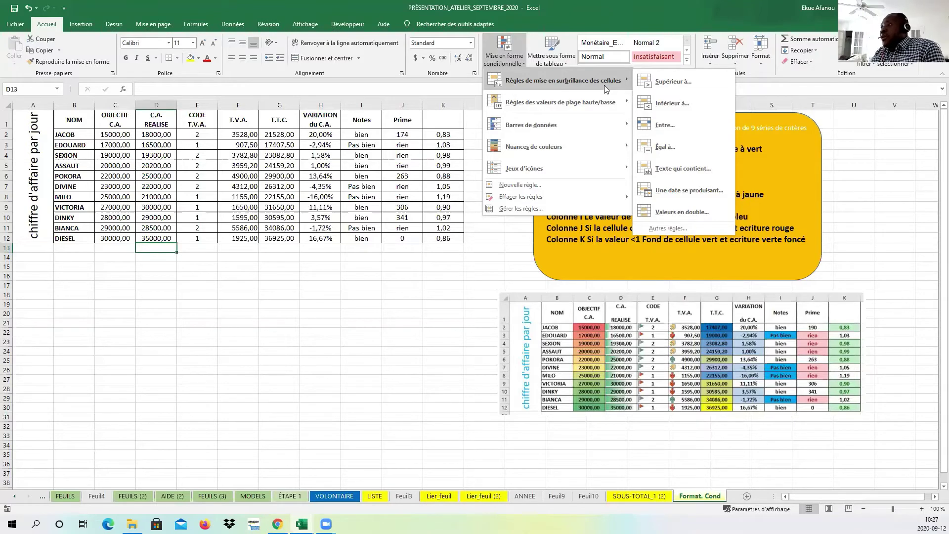
{"action": "mouse_move", "coordinate": [597, 100]}
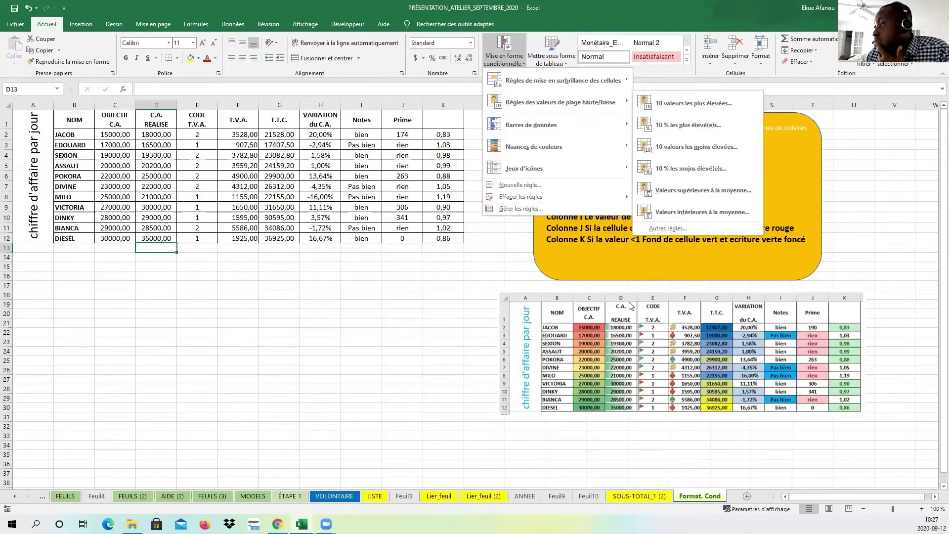
{"action": "mouse_move", "coordinate": [596, 125]}
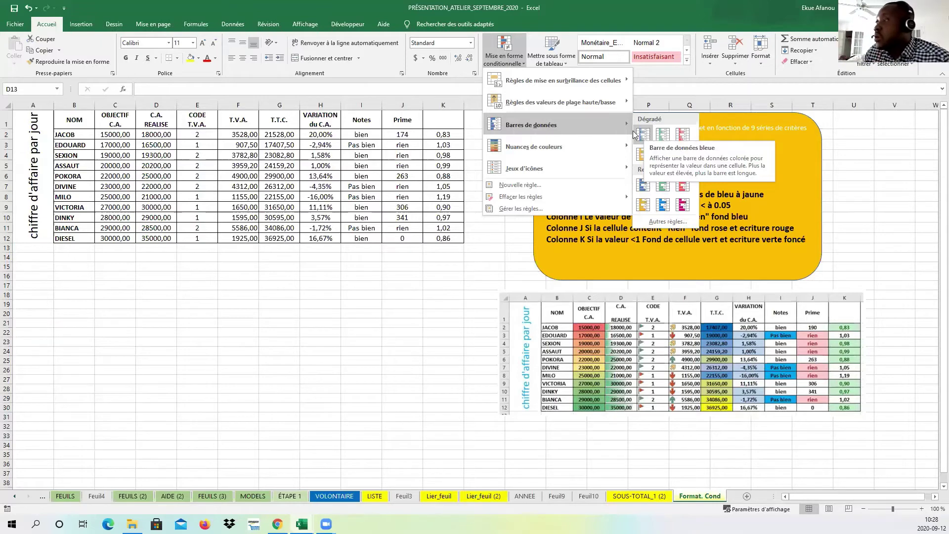
{"action": "mouse_move", "coordinate": [547, 146]}
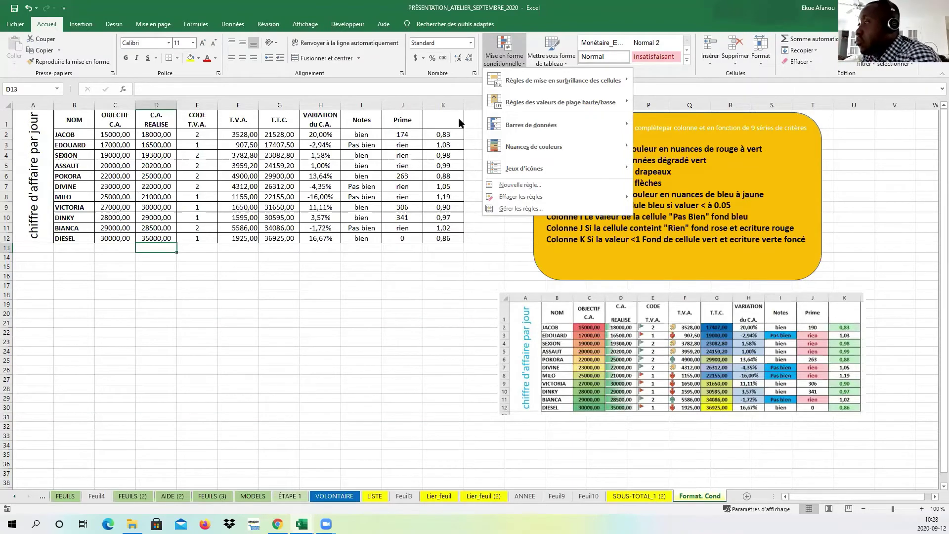
{"action": "mouse_move", "coordinate": [538, 172]}
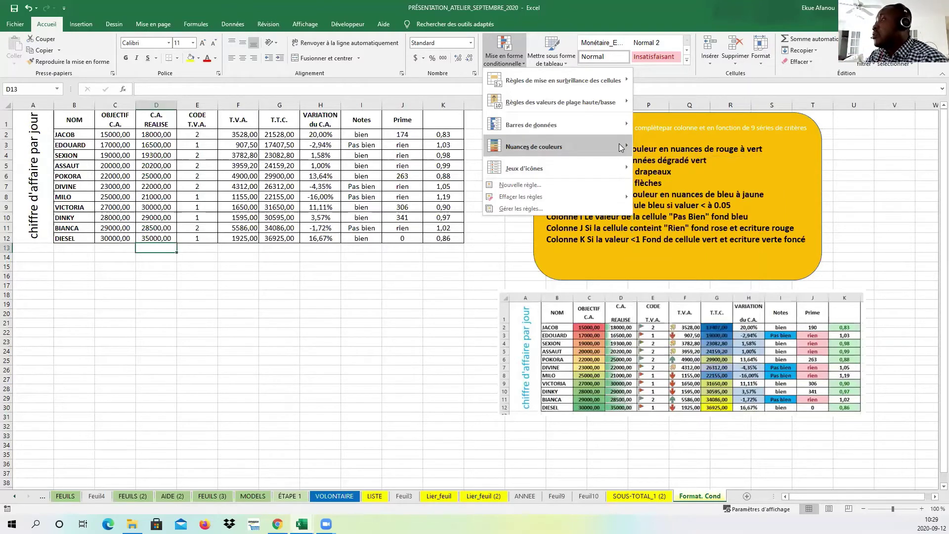
{"action": "mouse_move", "coordinate": [620, 142]}
{"action": "left_click", "coordinate": [263, 343]}
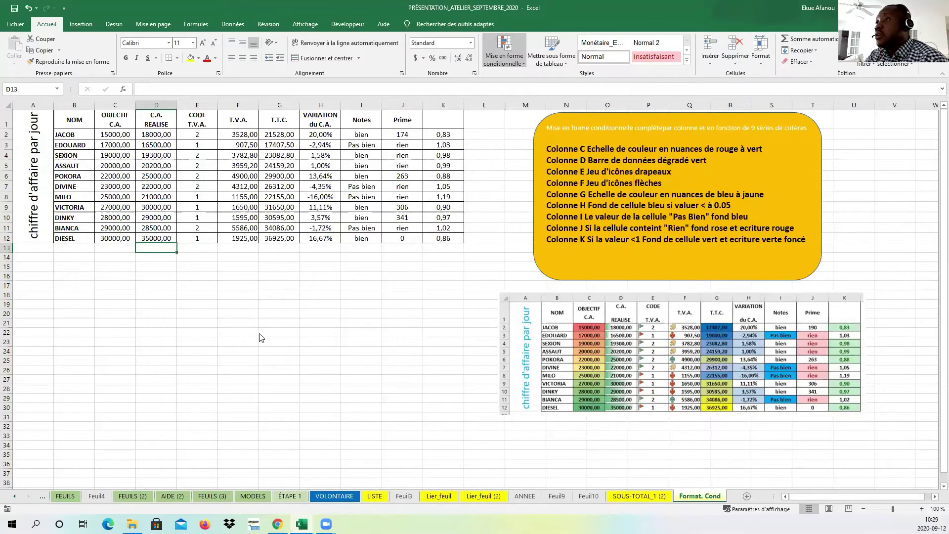
- Apply the green-yellow-red colour scale to the OBJECTIF C.A. cells C1:C12, with red for the lowest values
{"action": "left_click_drag", "start_coordinate": [109, 118], "coordinate": [110, 239]}
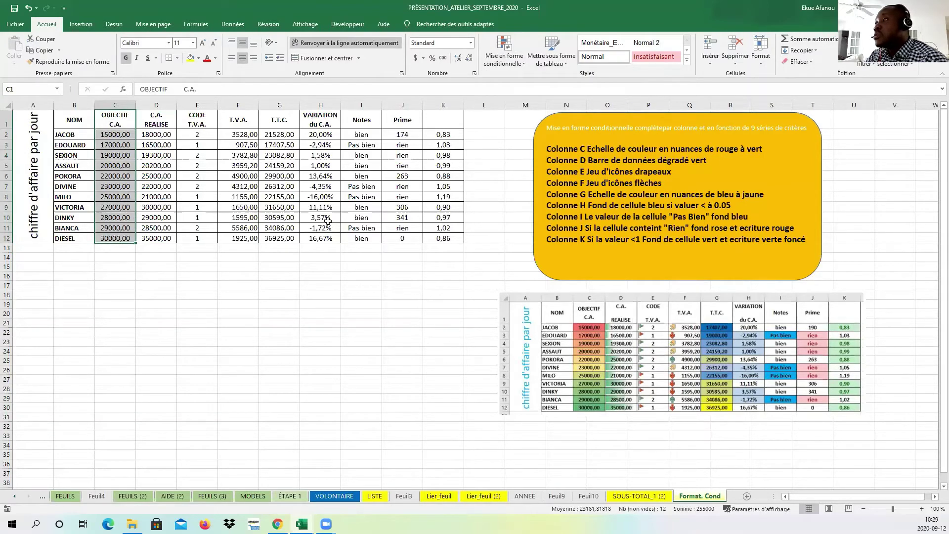
{"action": "left_click", "coordinate": [512, 68]}
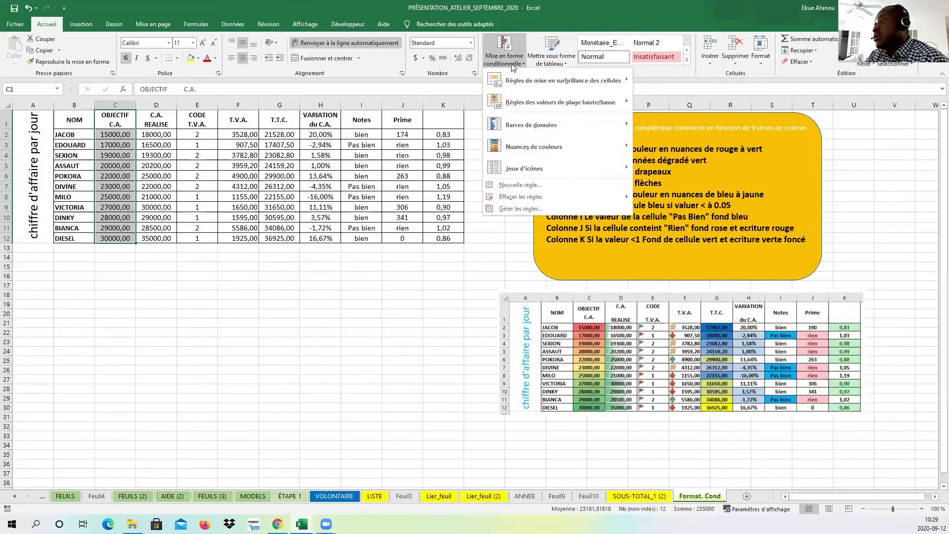
{"action": "mouse_move", "coordinate": [605, 150]}
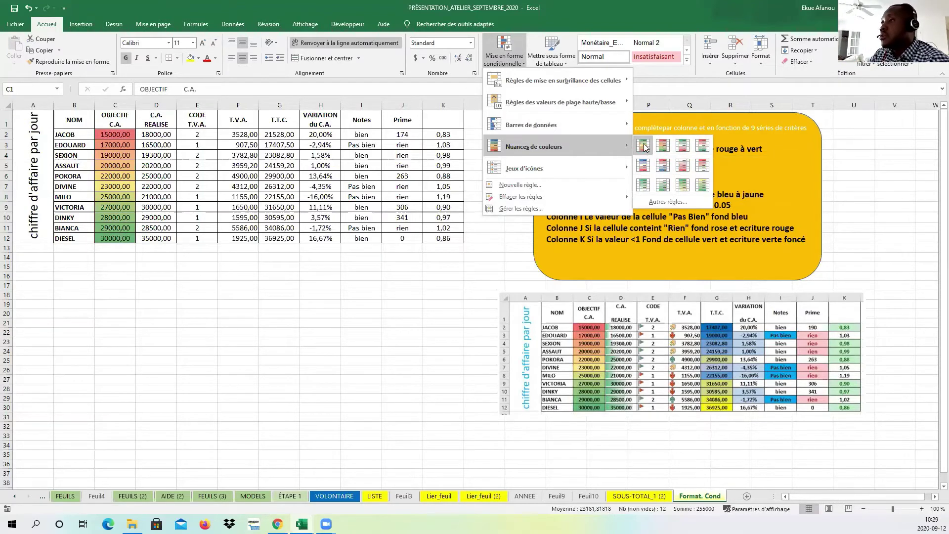
{"action": "left_click", "coordinate": [651, 148]}
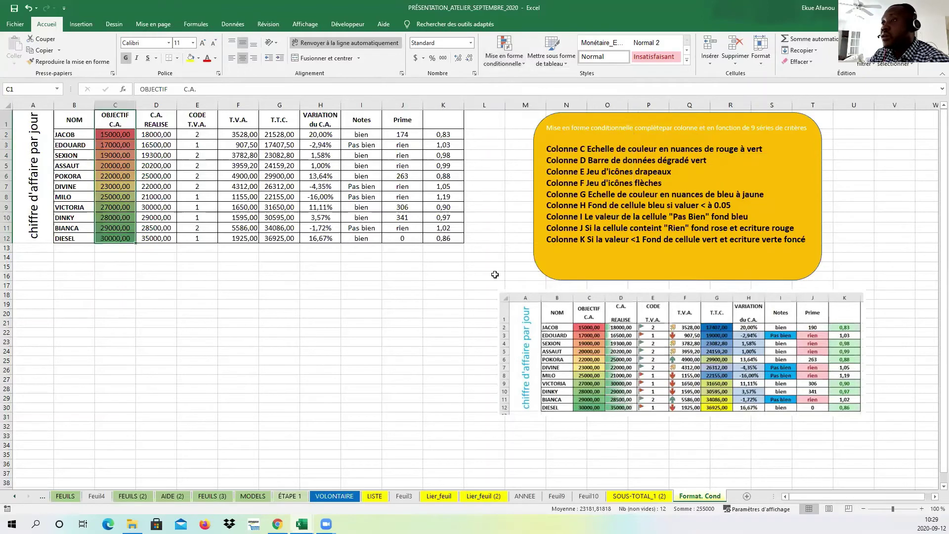
{"action": "left_click", "coordinate": [432, 304]}
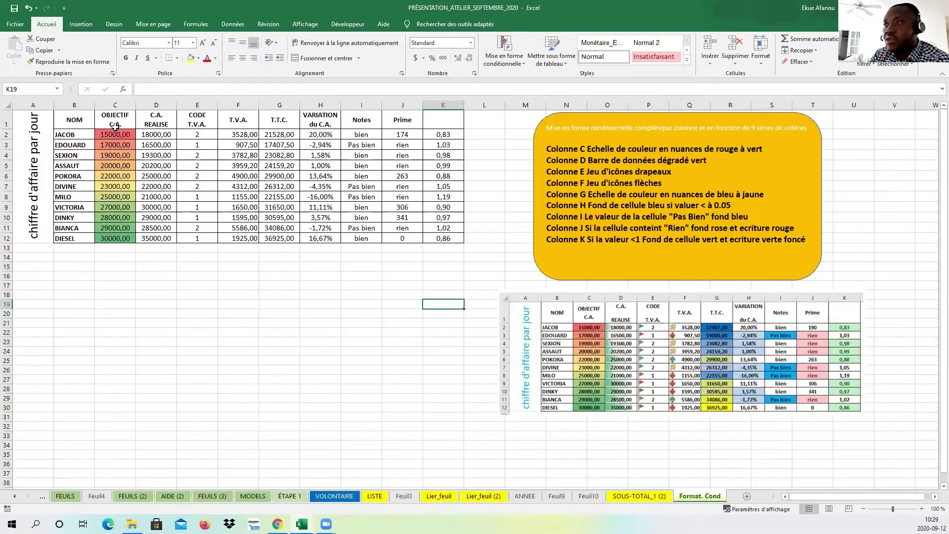
{"action": "left_click", "coordinate": [108, 155]}
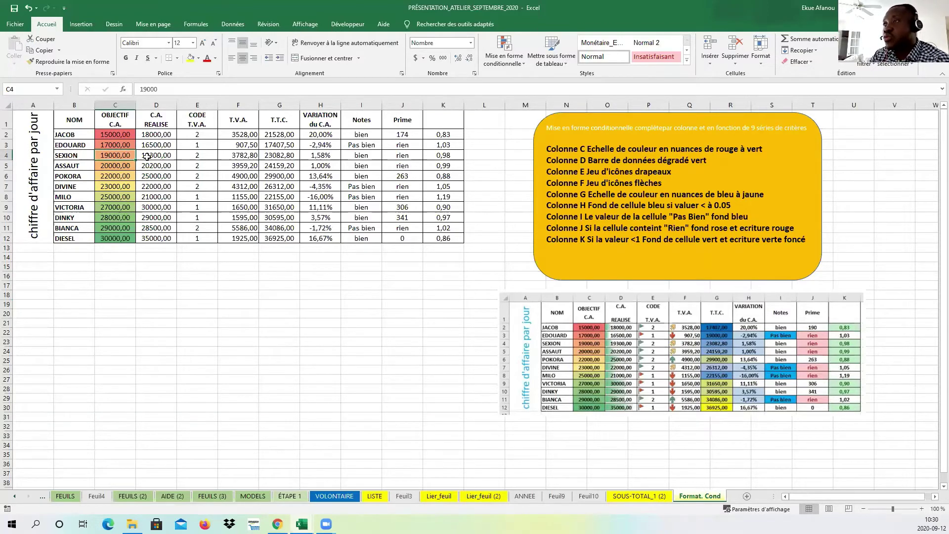
{"action": "left_click", "coordinate": [157, 105]}
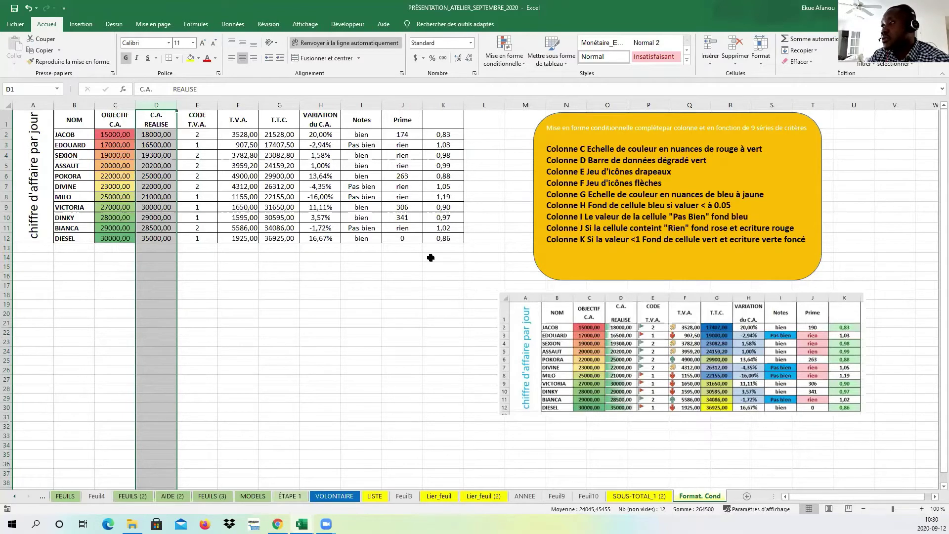
{"action": "left_click", "coordinate": [556, 209]}
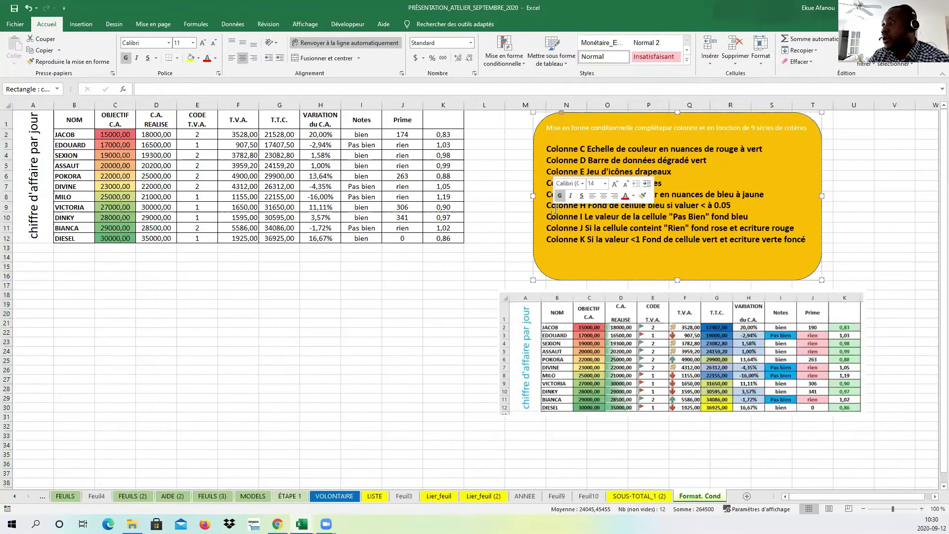
{"action": "left_click", "coordinate": [405, 197]}
{"action": "left_click", "coordinate": [294, 198]}
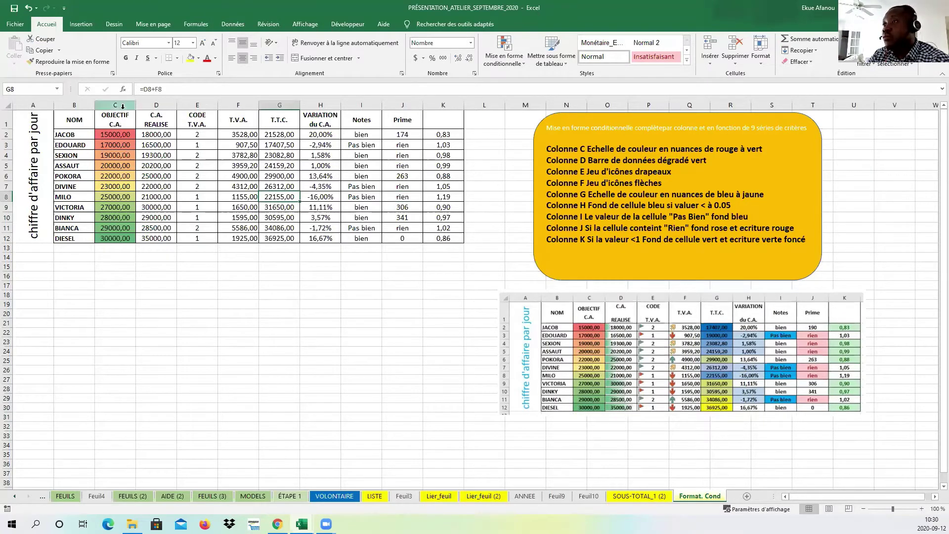
{"action": "left_click", "coordinate": [119, 105]}
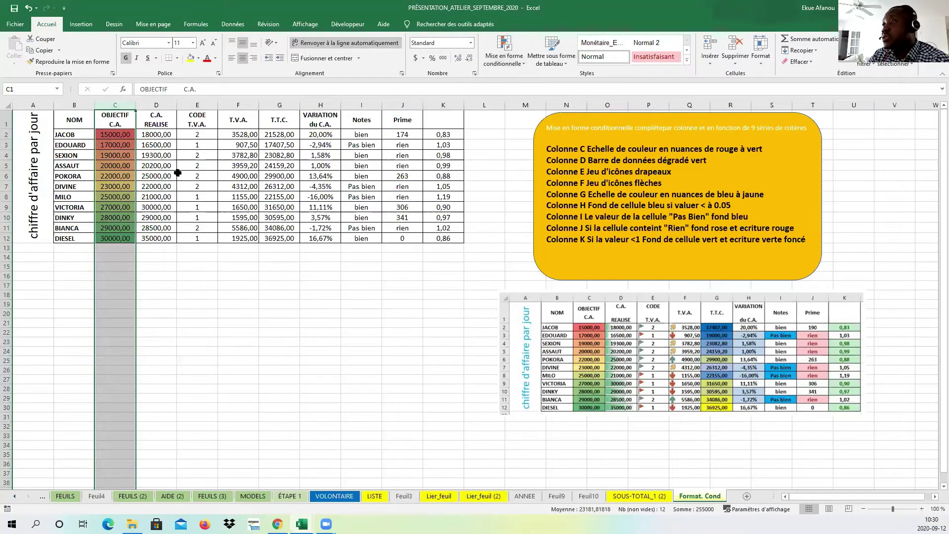
{"action": "left_click", "coordinate": [155, 166]}
- Try a Greater Than highlighting rule with threshold 25000 on the C.A. REALISE column D
{"action": "left_click", "coordinate": [155, 105]}
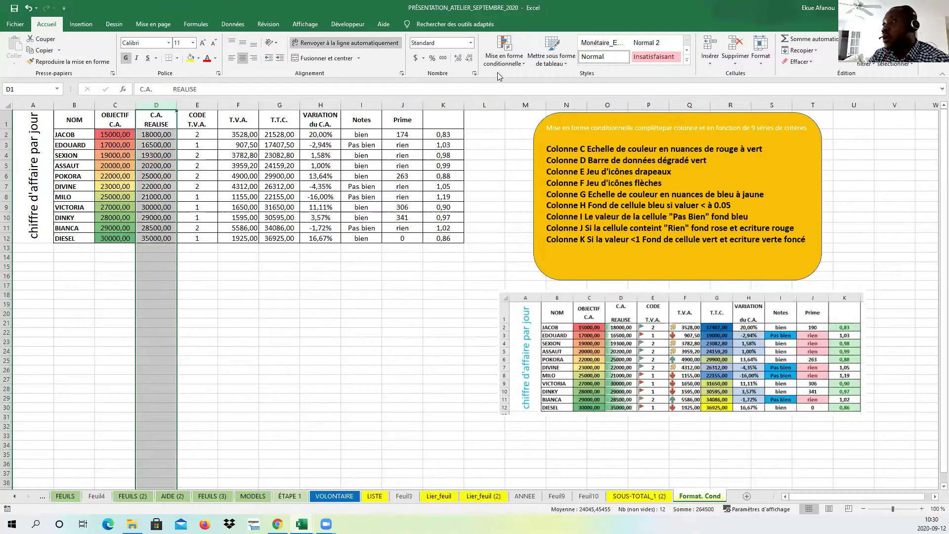
{"action": "left_click", "coordinate": [504, 58]}
{"action": "mouse_move", "coordinate": [518, 82]}
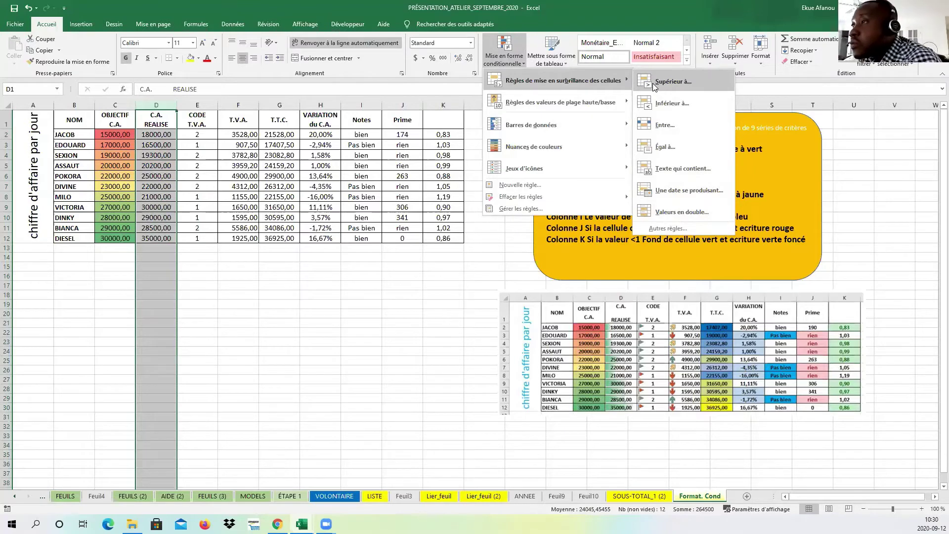
{"action": "left_click", "coordinate": [665, 83]}
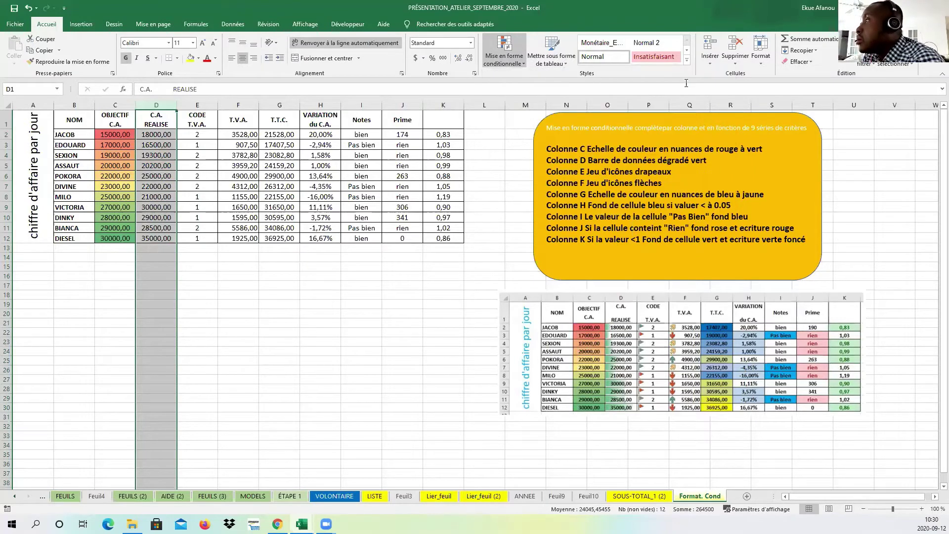
{"action": "left_click", "coordinate": [478, 230]}
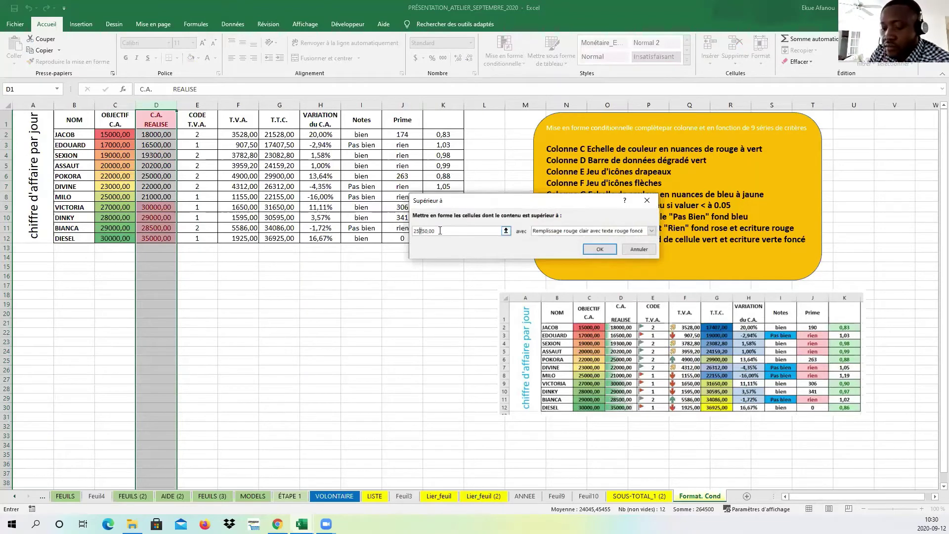
{"action": "key", "text": "Right"}
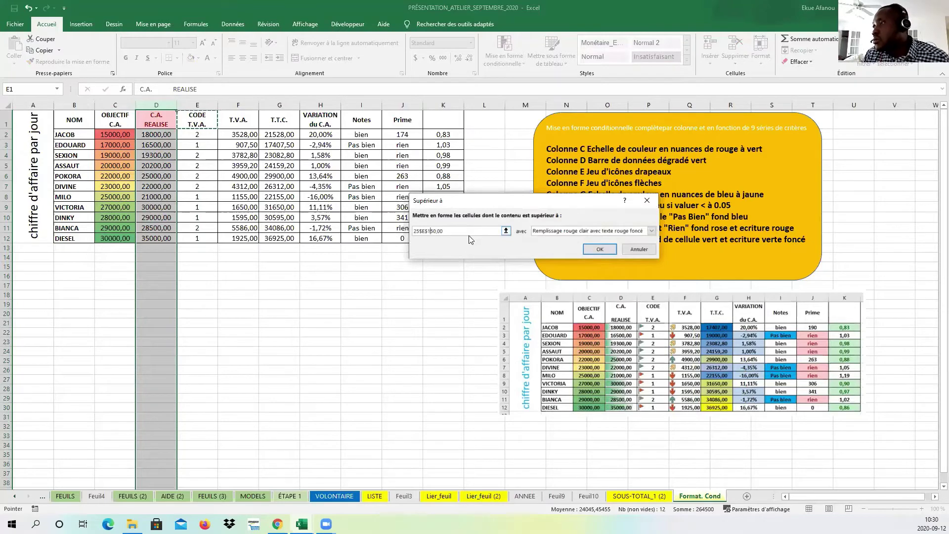
{"action": "left_click_drag", "start_coordinate": [463, 231], "coordinate": [413, 231]}
{"action": "key", "text": "BackSpace"}
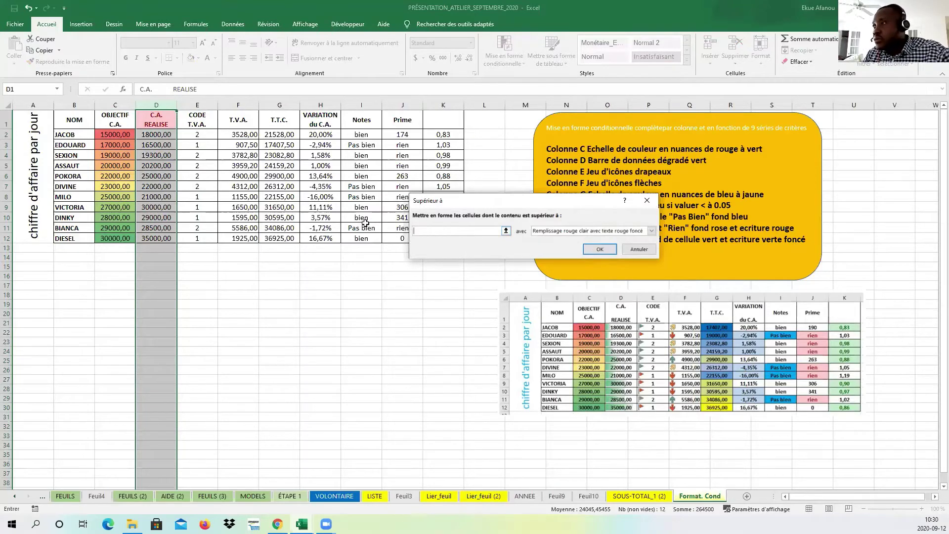
{"action": "type", "text": "25"}
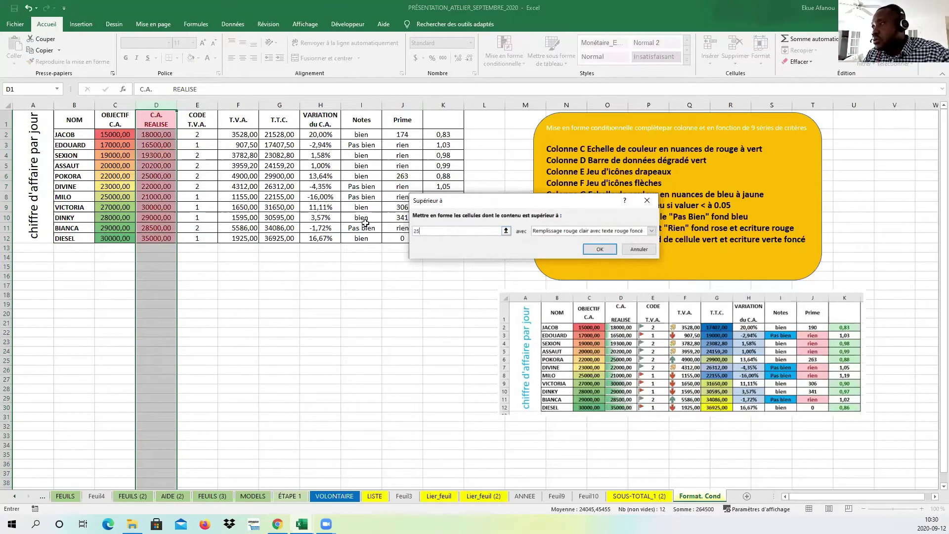
{"action": "type", "text": "000"}
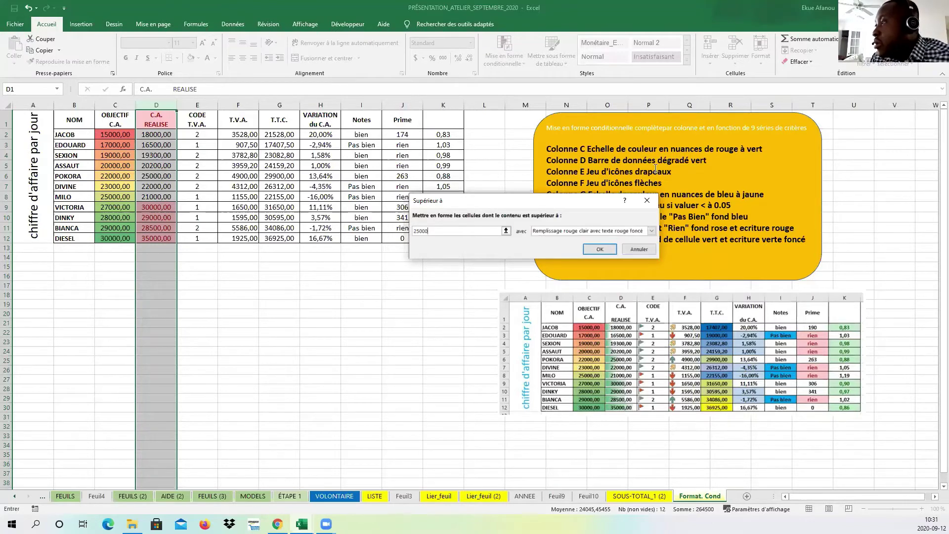
- Preview yellow fill with dark yellow text for the Greater Than rule, review the other formats and cancel the rule
{"action": "left_click", "coordinate": [651, 232]}
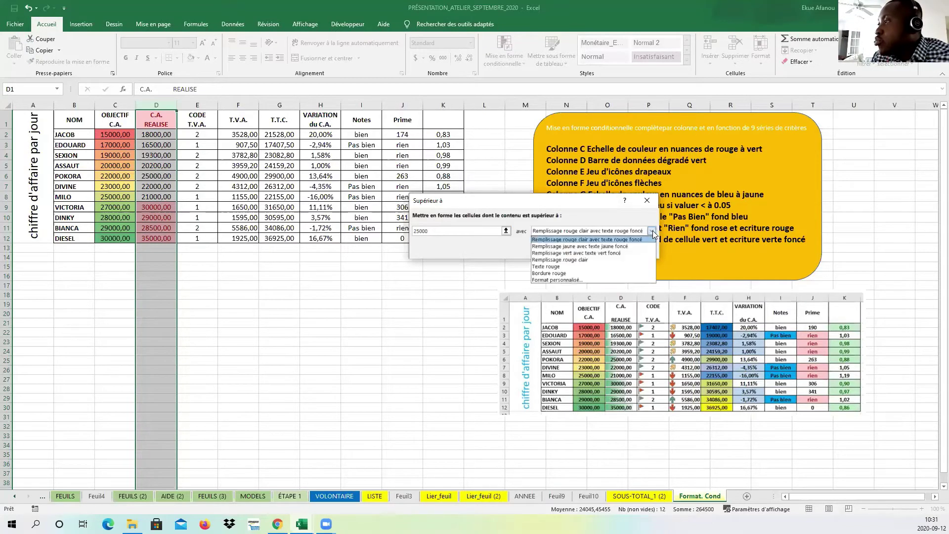
{"action": "left_click", "coordinate": [630, 246]}
{"action": "left_click", "coordinate": [652, 231]}
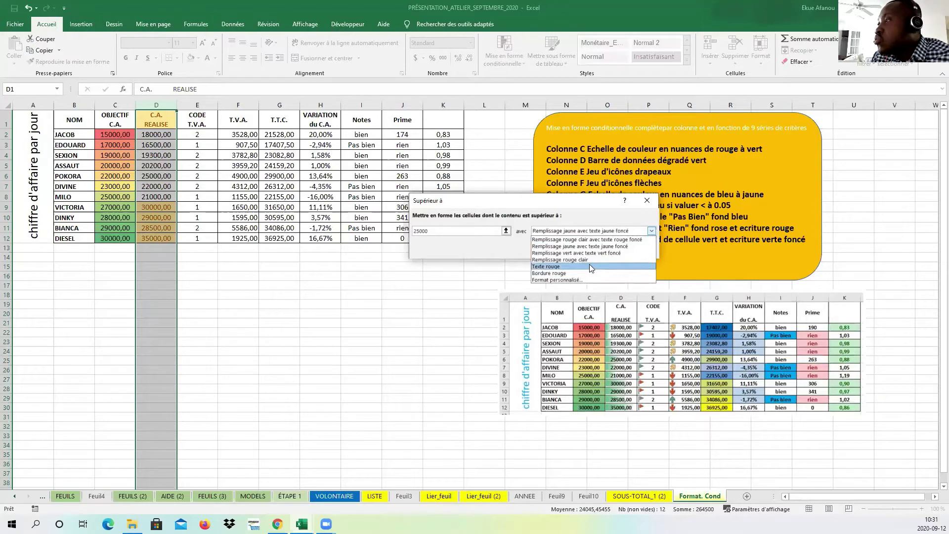
{"action": "left_click", "coordinate": [648, 200]}
{"action": "left_click", "coordinate": [638, 250]}
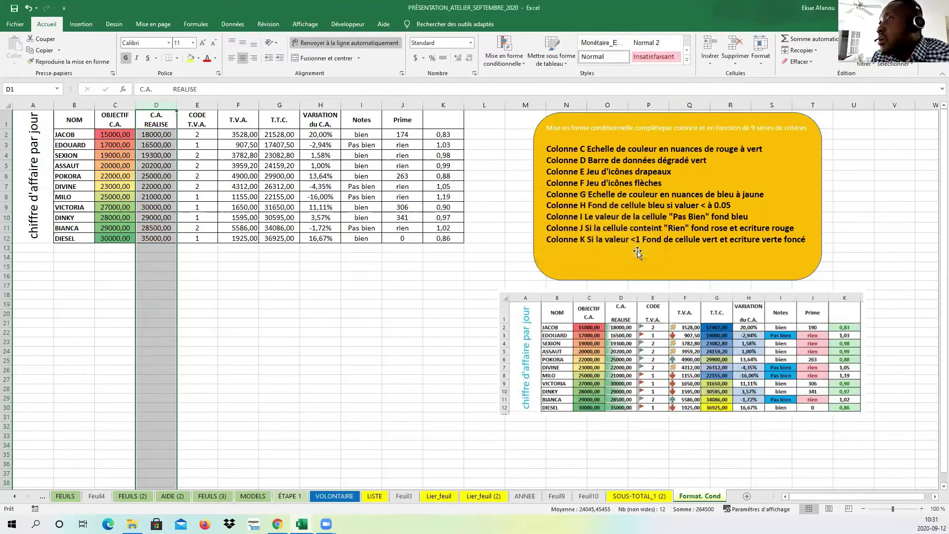
- Examine the Between highlighting rule for column D and dismiss it without applying
{"action": "left_click", "coordinate": [509, 62]}
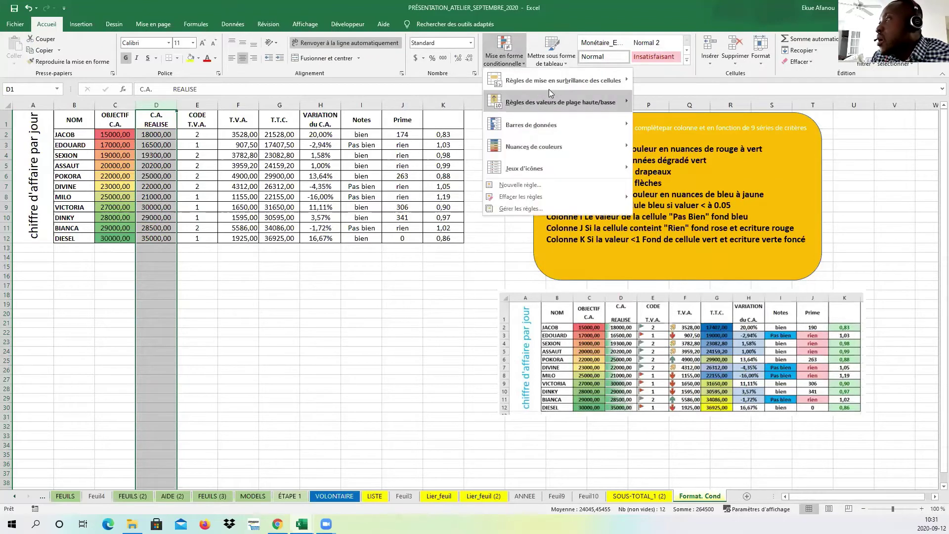
{"action": "mouse_move", "coordinate": [568, 84]}
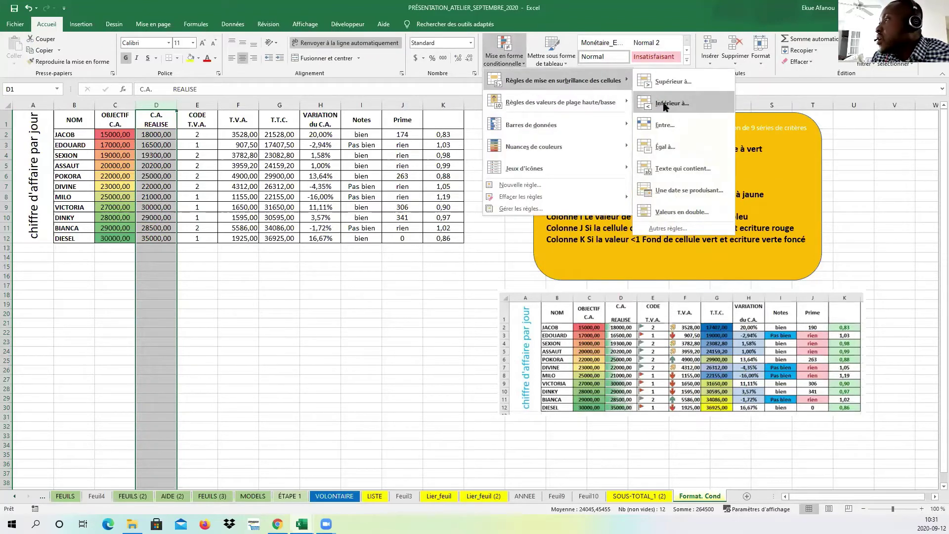
{"action": "left_click", "coordinate": [664, 125]}
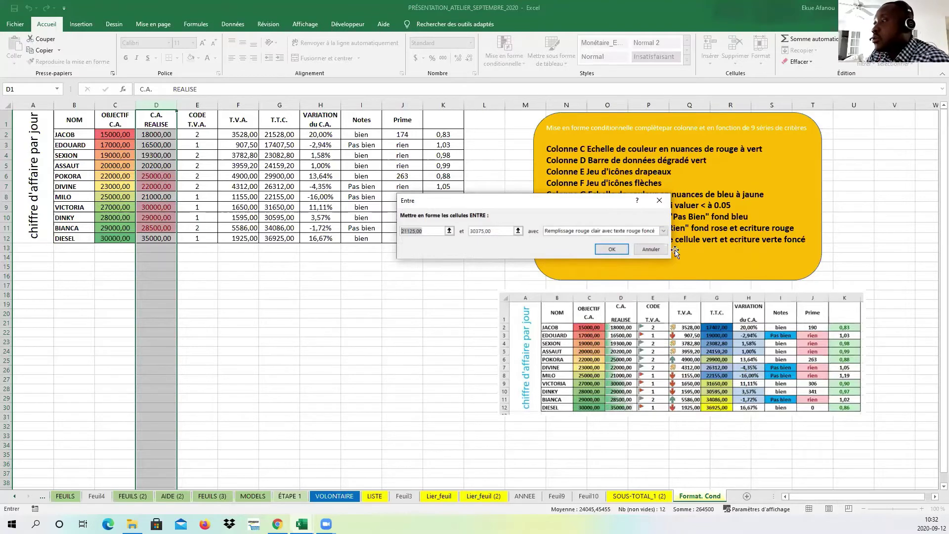
{"action": "left_click", "coordinate": [653, 250]}
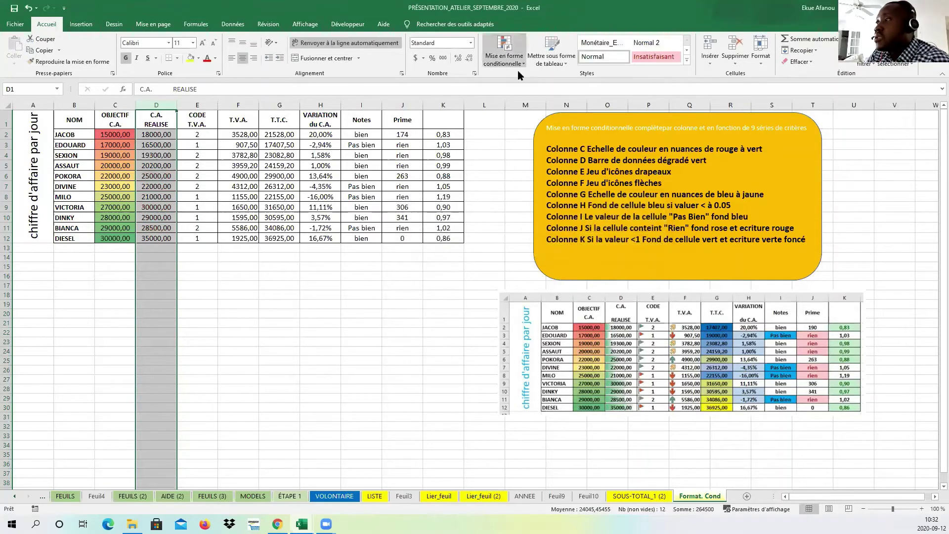
- Preview the data bar styles on column D and review the icon sets and rule management options without applying any
{"action": "left_click", "coordinate": [519, 60]}
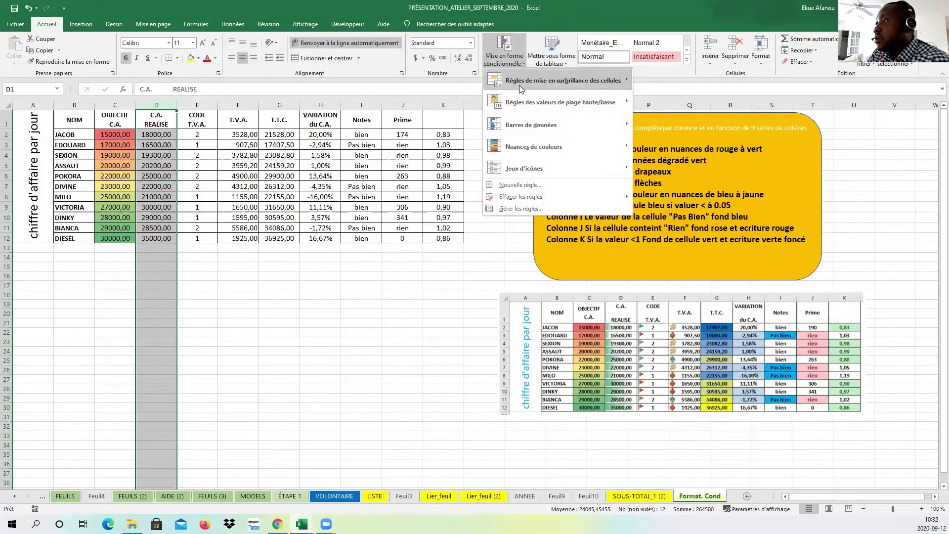
{"action": "mouse_move", "coordinate": [566, 124]}
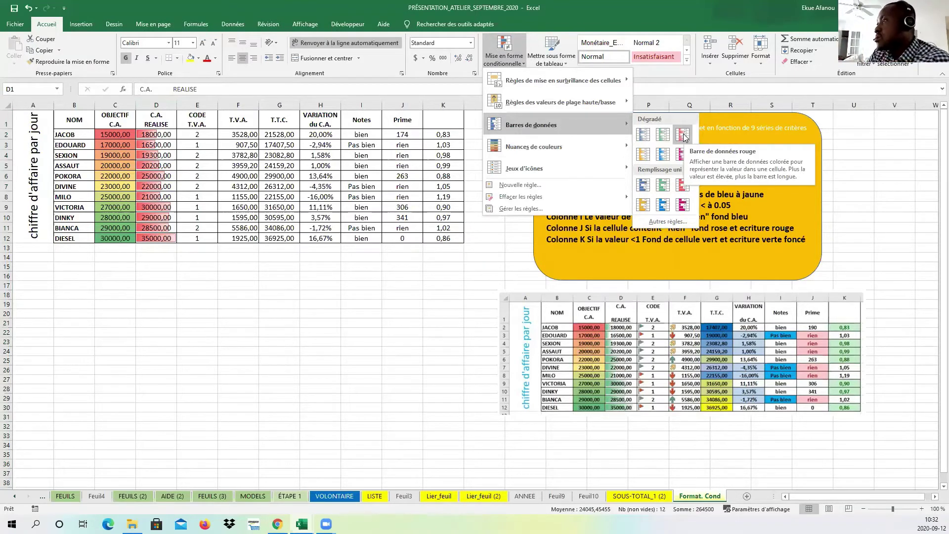
{"action": "mouse_move", "coordinate": [604, 171]}
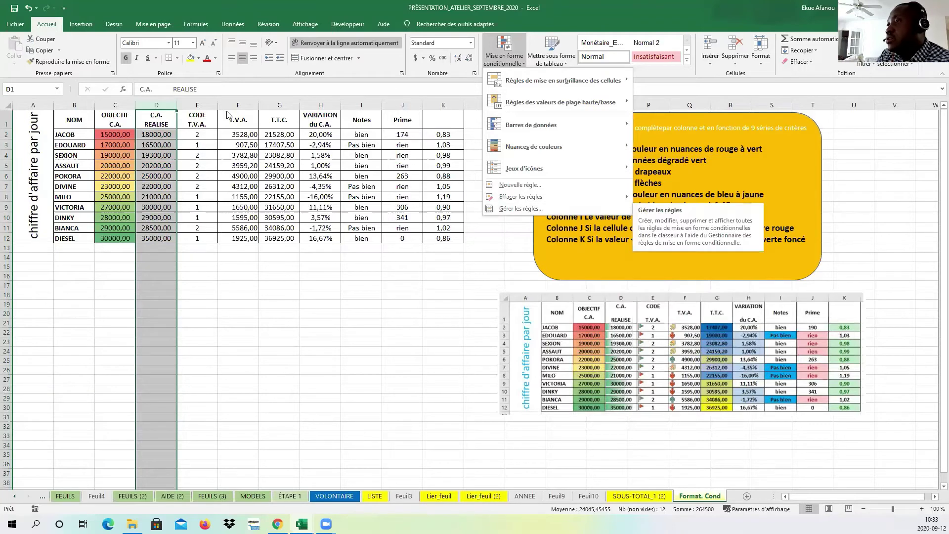
{"action": "left_click", "coordinate": [120, 100]}
- Inspect the three-colour scale rule of column C in the rules manager, including its maximum colour, and close without changes
{"action": "left_click", "coordinate": [121, 99]}
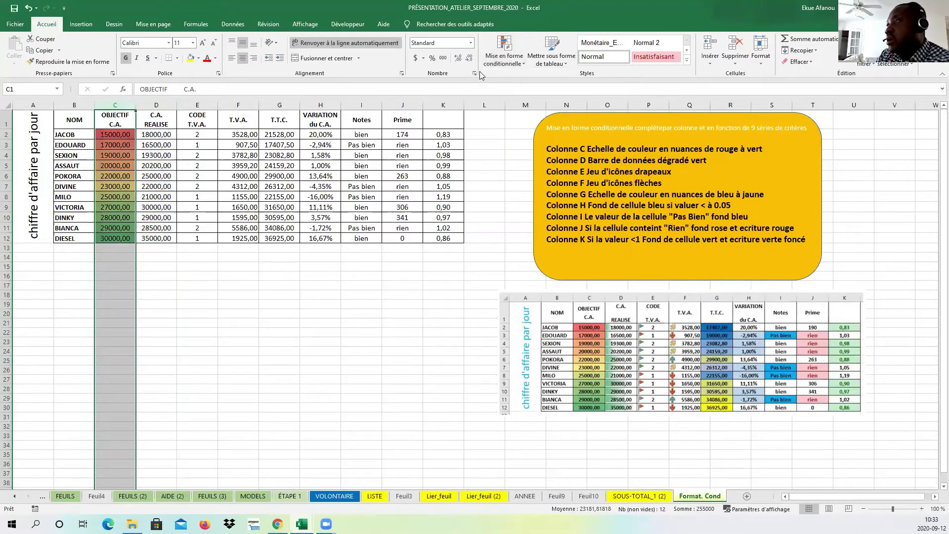
{"action": "left_click", "coordinate": [527, 61]}
{"action": "left_click", "coordinate": [506, 68]}
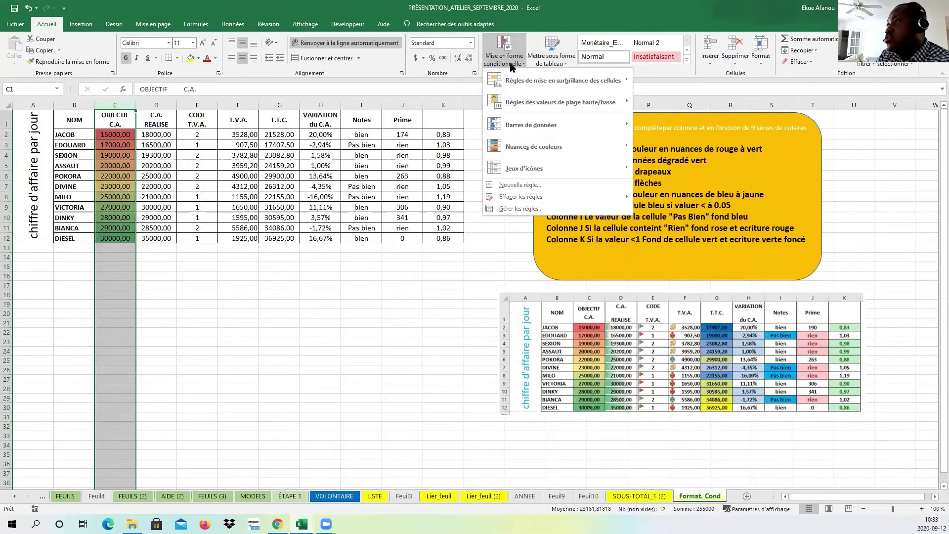
{"action": "left_click", "coordinate": [512, 208]}
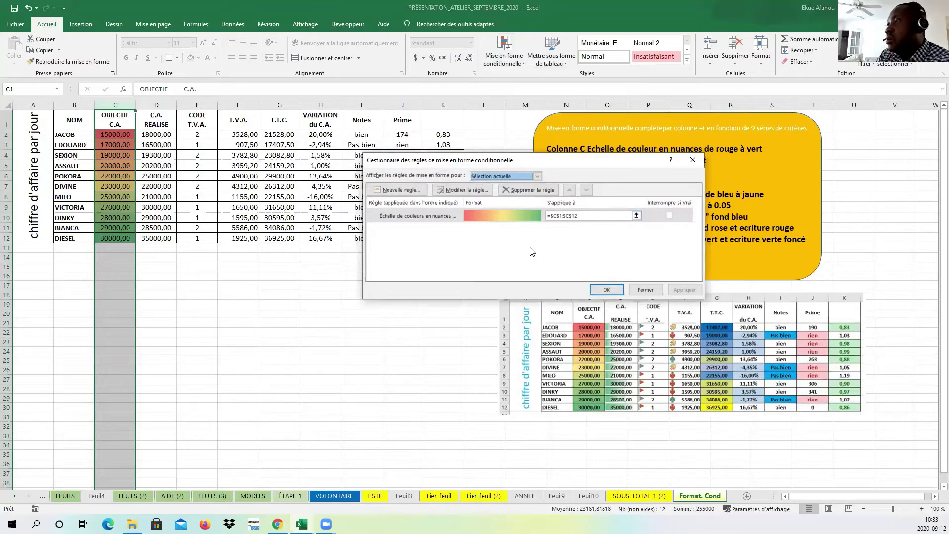
{"action": "left_click", "coordinate": [479, 192]}
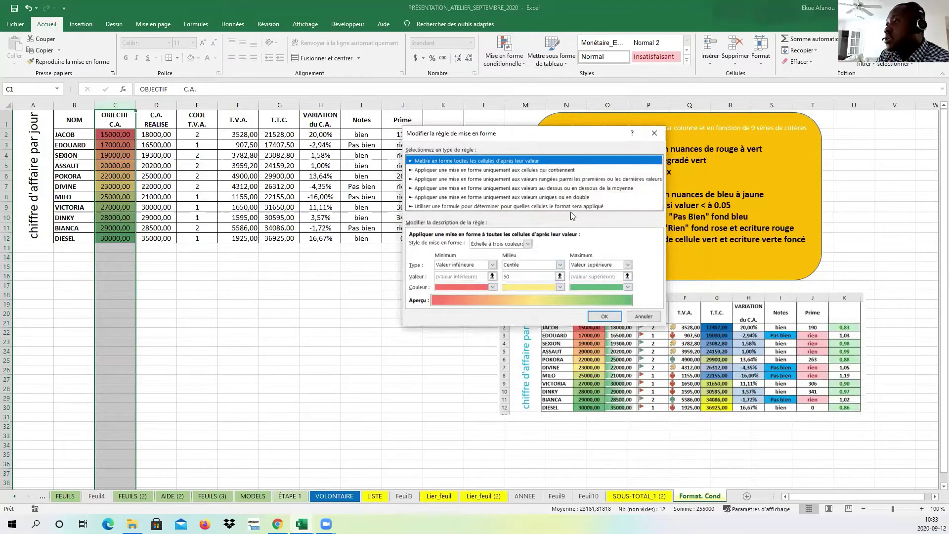
{"action": "left_click", "coordinate": [626, 285]}
{"action": "left_click", "coordinate": [647, 251]}
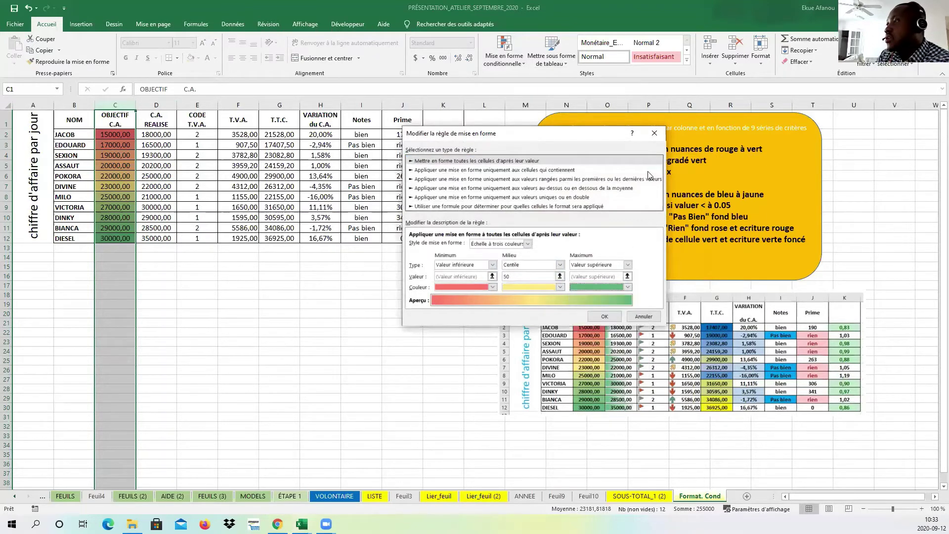
{"action": "left_click", "coordinate": [654, 134]}
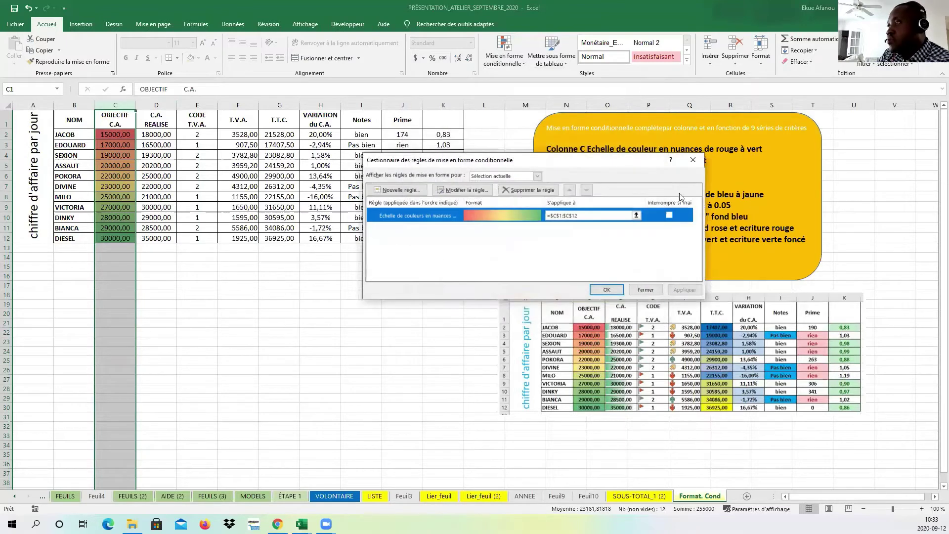
{"action": "left_click", "coordinate": [693, 159]}
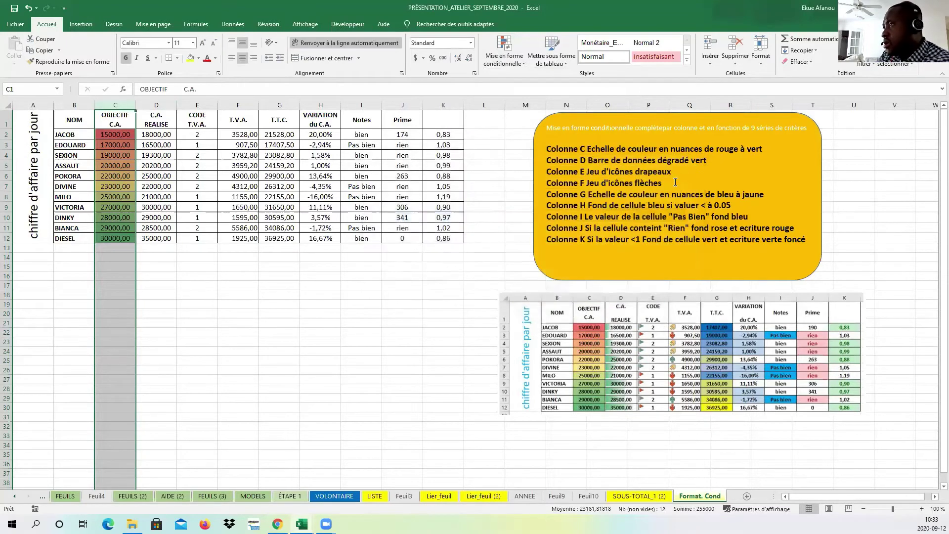
{"action": "left_click", "coordinate": [405, 360]}
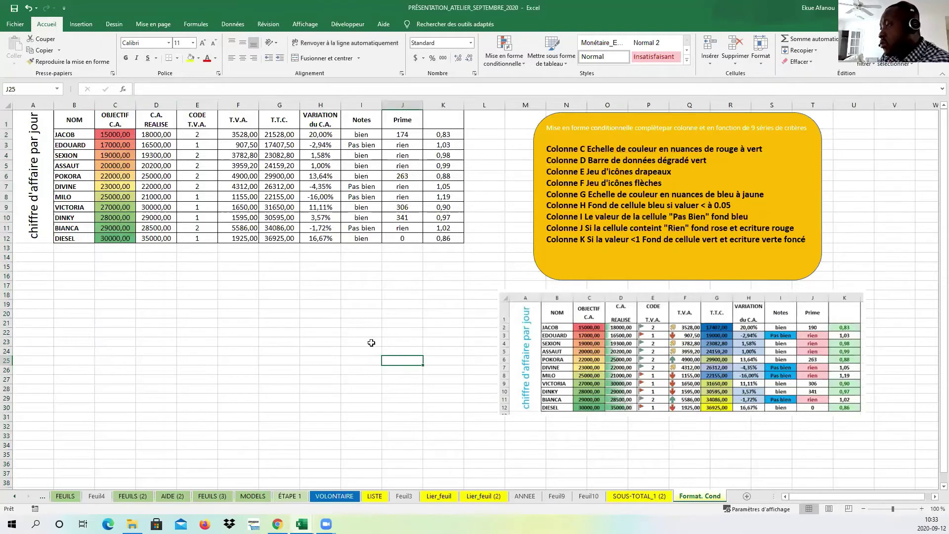
- Open the Doublon_D sheet and look through its list of names
{"action": "left_click", "coordinate": [364, 360]}
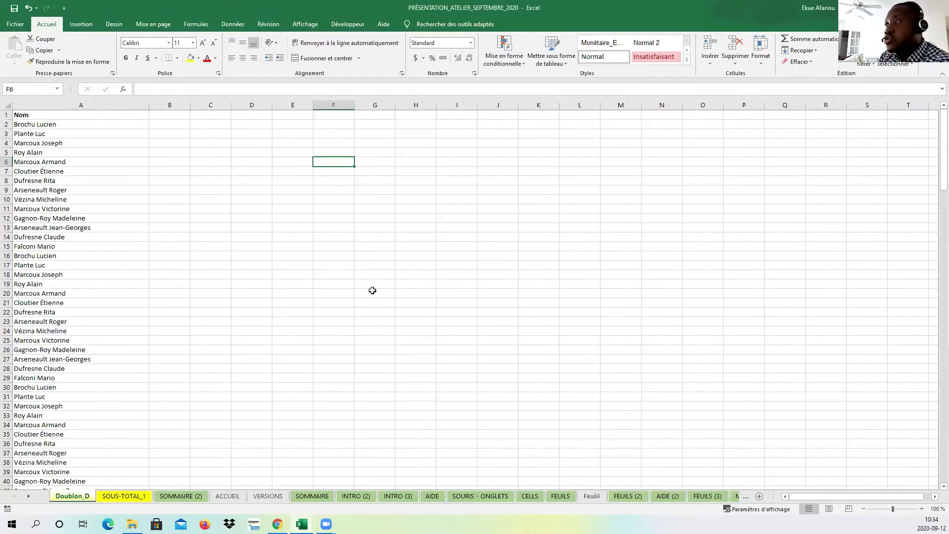
{"action": "left_click", "coordinate": [372, 292]}
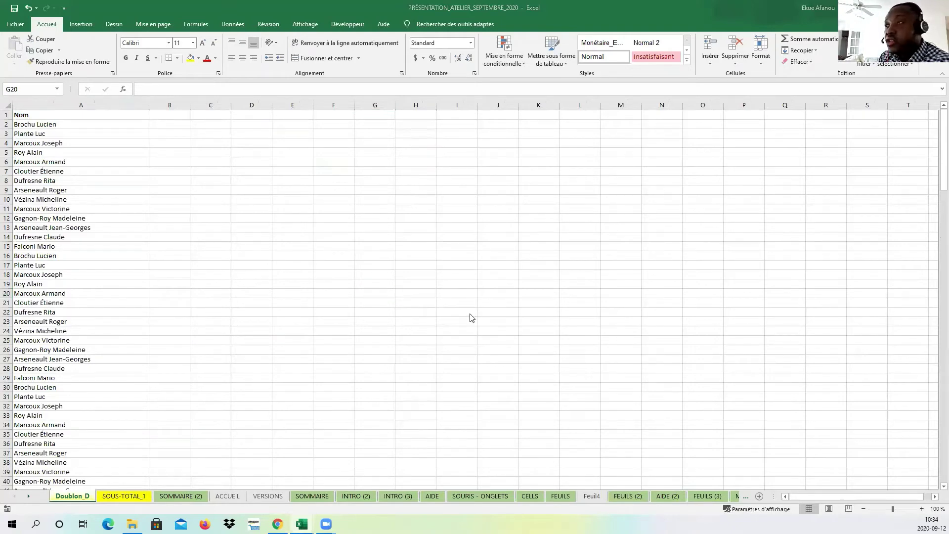
{"action": "scroll", "coordinate": [129, 347], "scroll_direction": "down", "scroll_amount": 6}
{"action": "scroll", "coordinate": [126, 319], "scroll_direction": "up", "scroll_amount": 6}
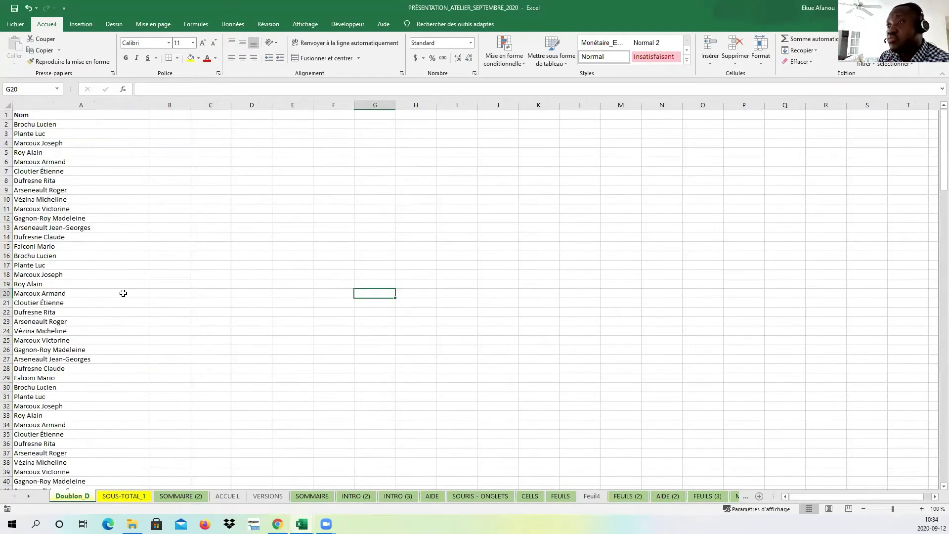
- Look through the workbook's sheets for a sample table containing repeated names, ending on Feuil3
{"action": "left_click", "coordinate": [707, 496]}
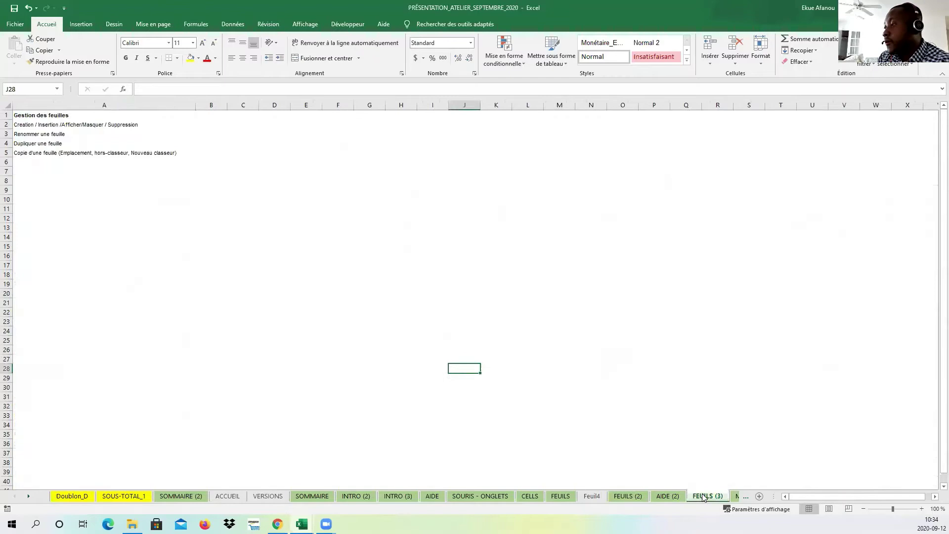
{"action": "left_click", "coordinate": [736, 495]}
{"action": "left_click", "coordinate": [746, 495]}
{"action": "left_click", "coordinate": [747, 495]}
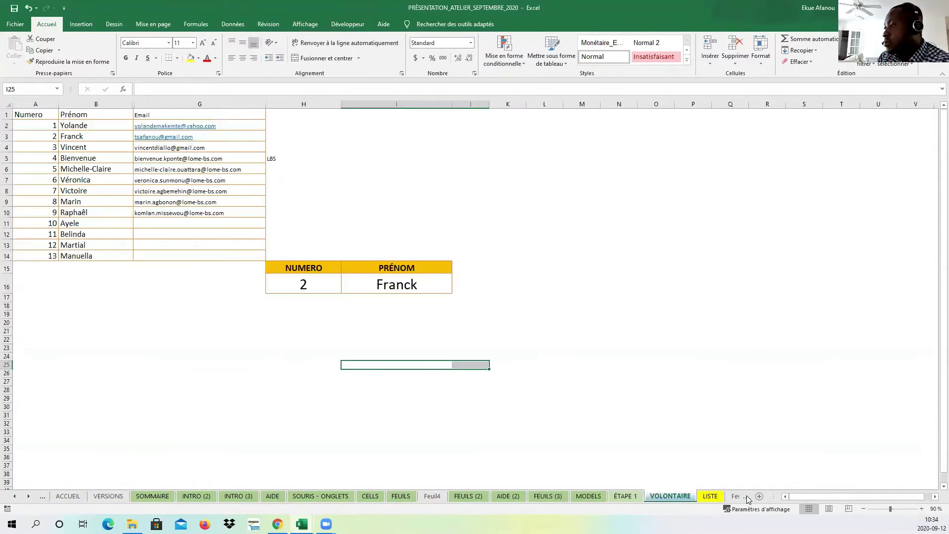
{"action": "left_click", "coordinate": [746, 496]}
{"action": "left_click", "coordinate": [746, 495]}
{"action": "left_click", "coordinate": [747, 495]}
{"action": "left_click", "coordinate": [746, 496]}
{"action": "left_click", "coordinate": [747, 495]}
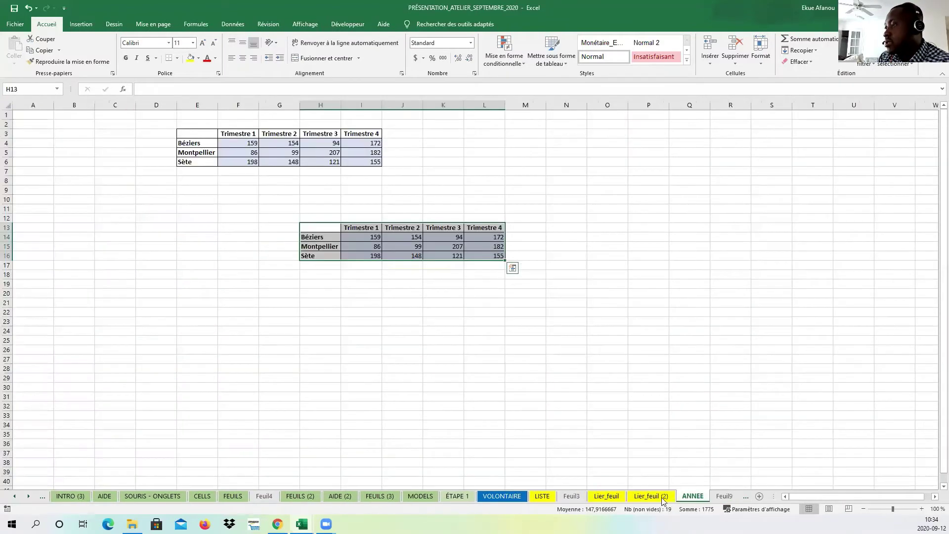
{"action": "left_click", "coordinate": [542, 495]}
{"action": "left_click", "coordinate": [574, 496]}
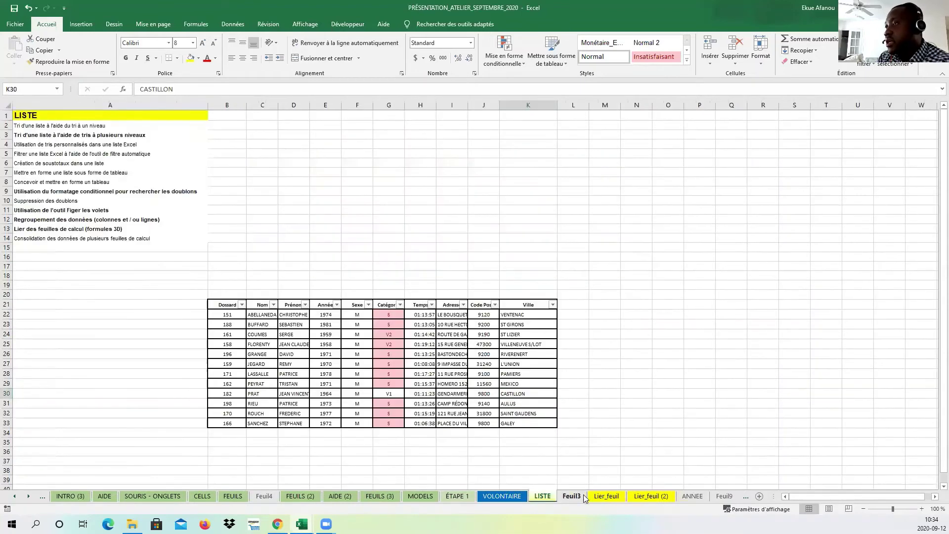
- Copy the runners' table in A1:J38 of the Feuil3 sheet, from the Dossard column through Ville
{"action": "left_click", "coordinate": [113, 187]}
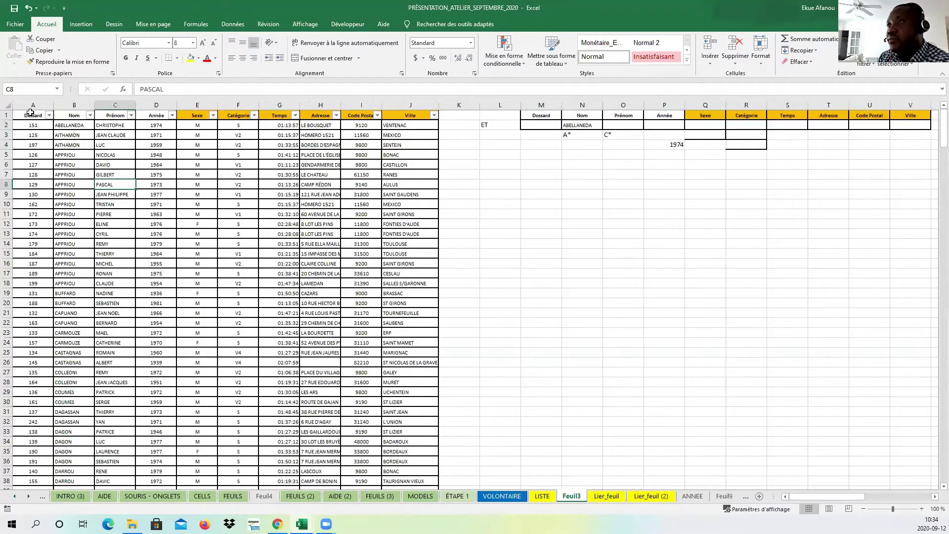
{"action": "left_click_drag", "start_coordinate": [33, 115], "coordinate": [420, 480]}
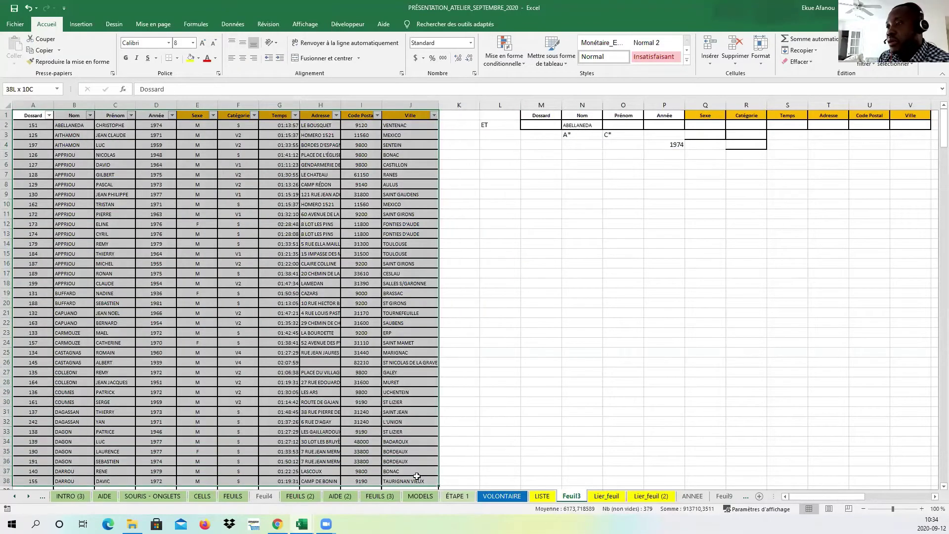
{"action": "right_click", "coordinate": [228, 333]}
{"action": "left_click", "coordinate": [227, 290]}
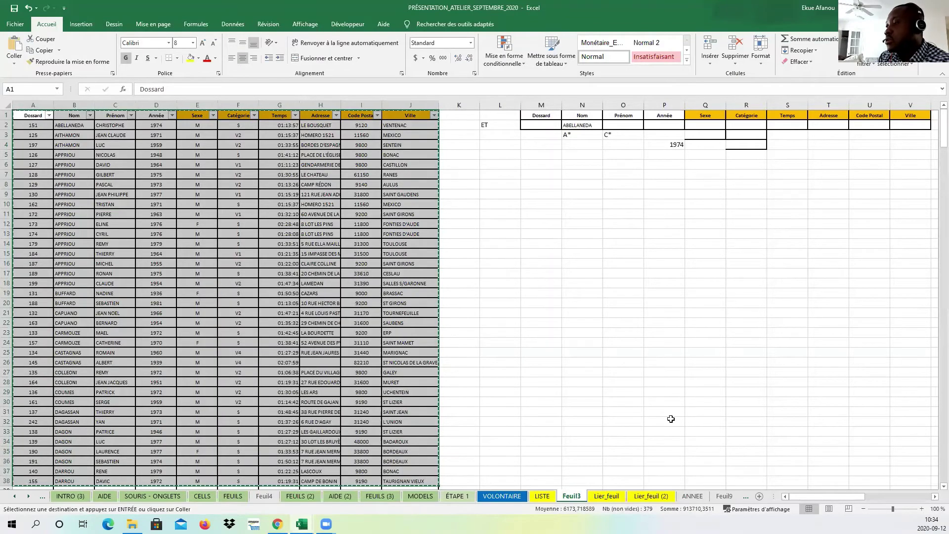
- Add a new sheet after Format. Cond and paste the copied table at cell A1
{"action": "left_click", "coordinate": [733, 497]}
{"action": "left_click", "coordinate": [746, 496]}
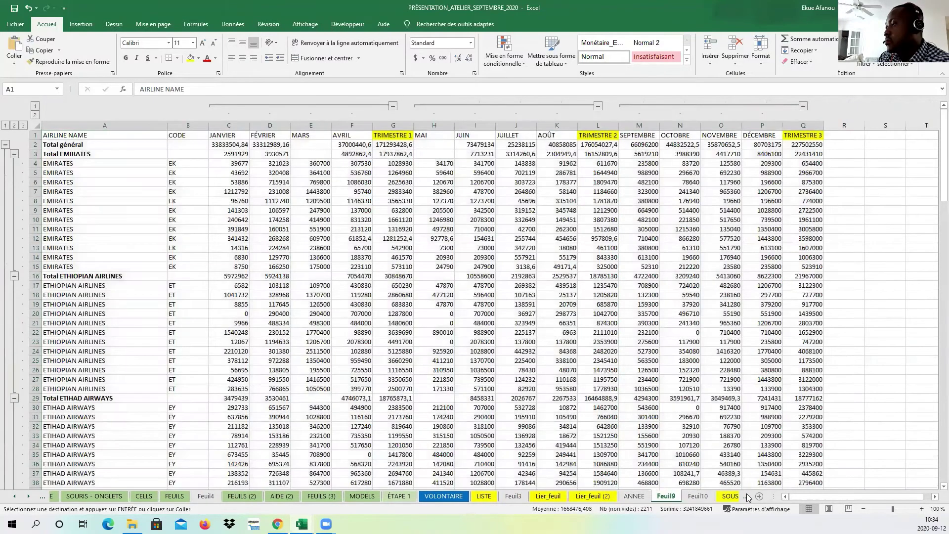
{"action": "left_click", "coordinate": [746, 496]}
{"action": "left_click", "coordinate": [748, 497]}
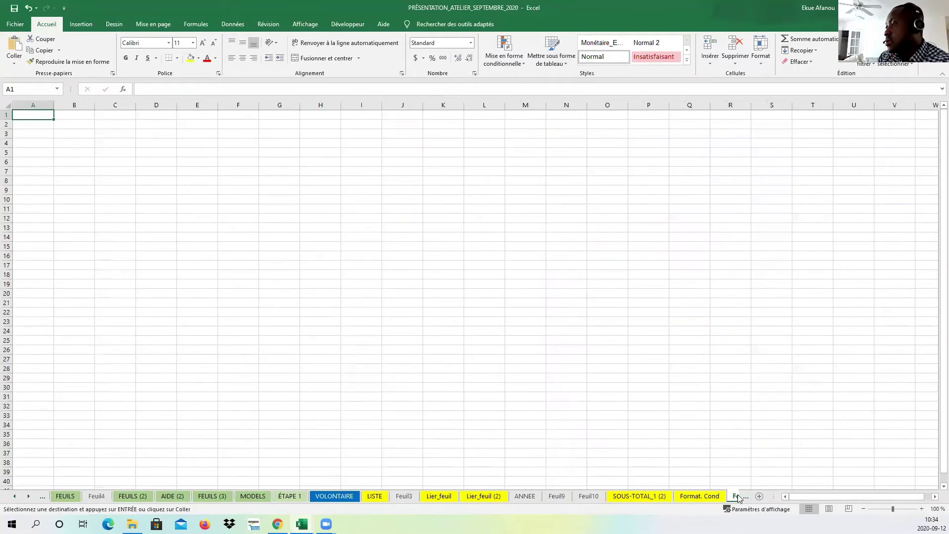
{"action": "right_click", "coordinate": [43, 114]}
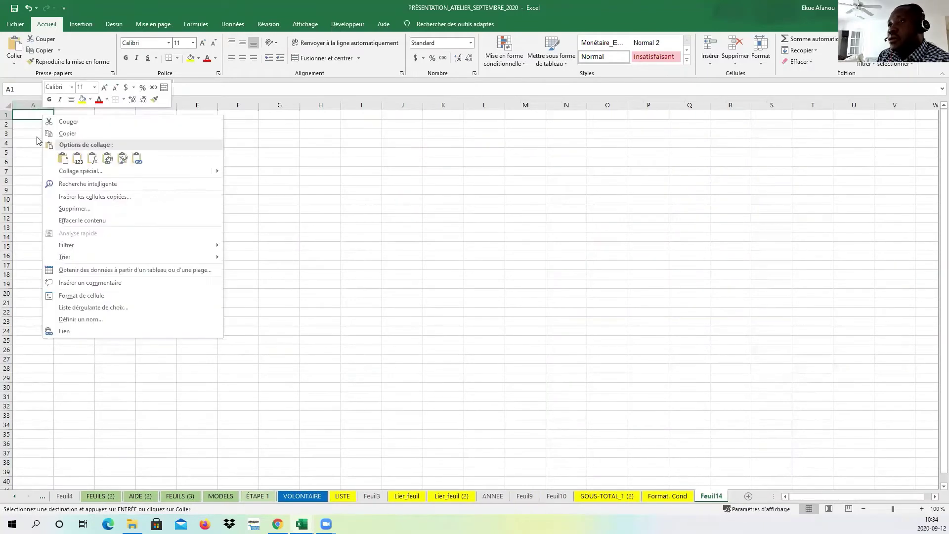
{"action": "left_click", "coordinate": [62, 159]}
- Autofit the widths of columns A to J to the pasted table's contents
{"action": "left_click", "coordinate": [491, 252]}
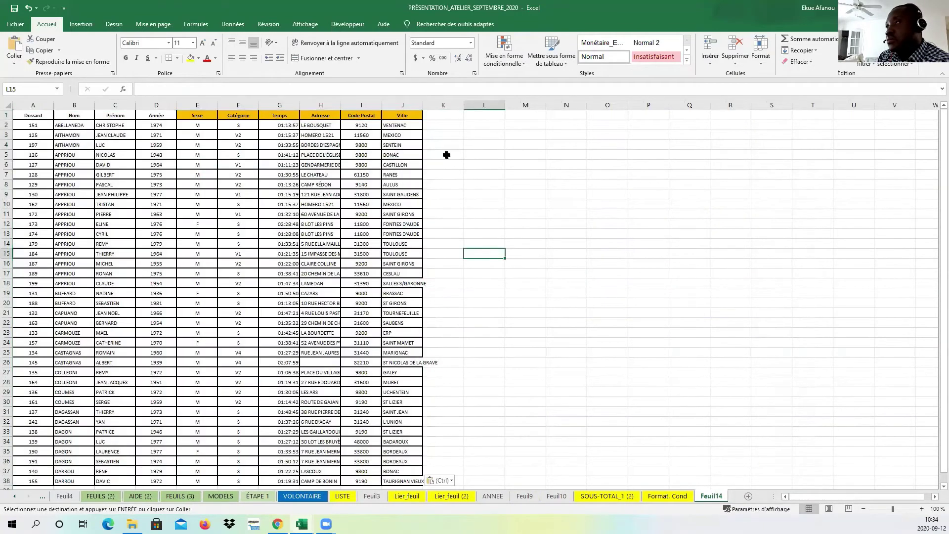
{"action": "left_click_drag", "start_coordinate": [415, 102], "coordinate": [44, 119]}
{"action": "double_click", "coordinate": [95, 105]}
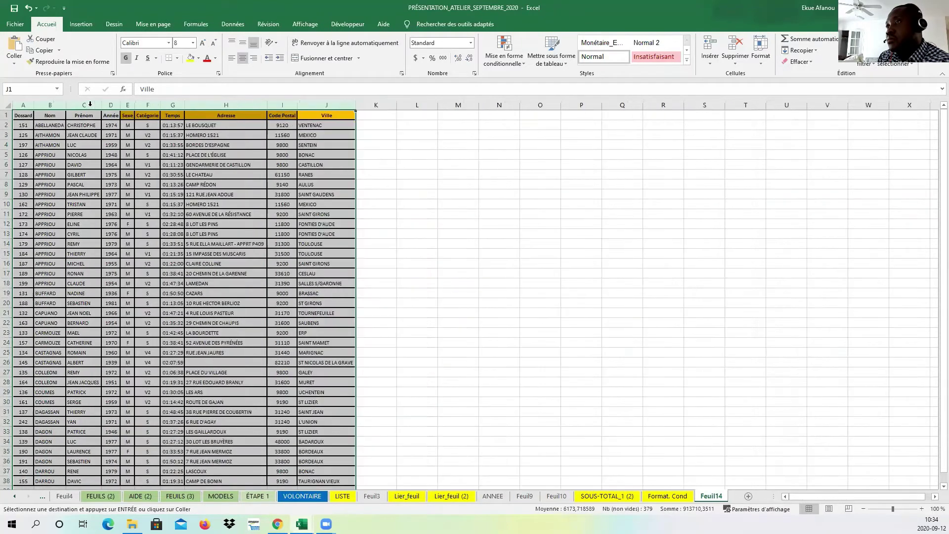
{"action": "left_click", "coordinate": [425, 244]}
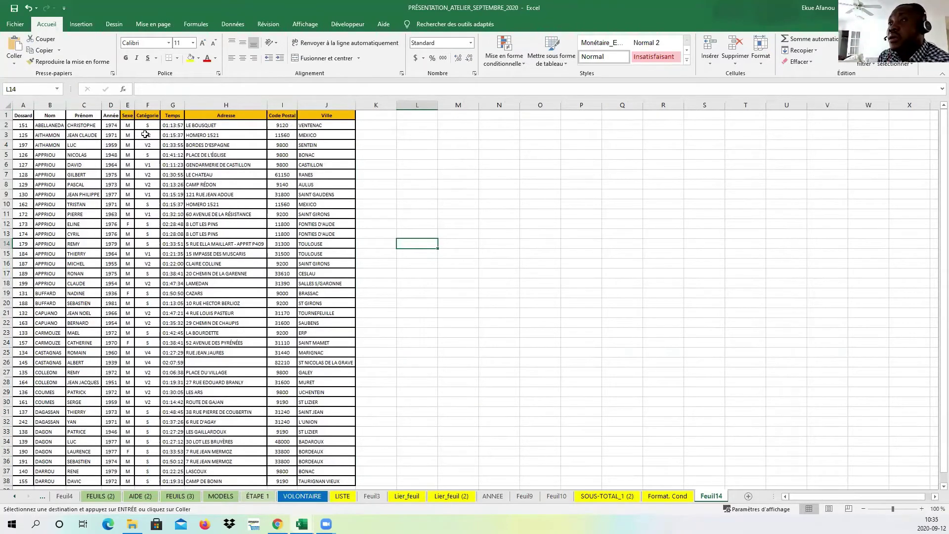
- Copy the Nom header's formatting onto the header cells from Sexe to Ville, E1:J1
{"action": "left_click", "coordinate": [43, 115]}
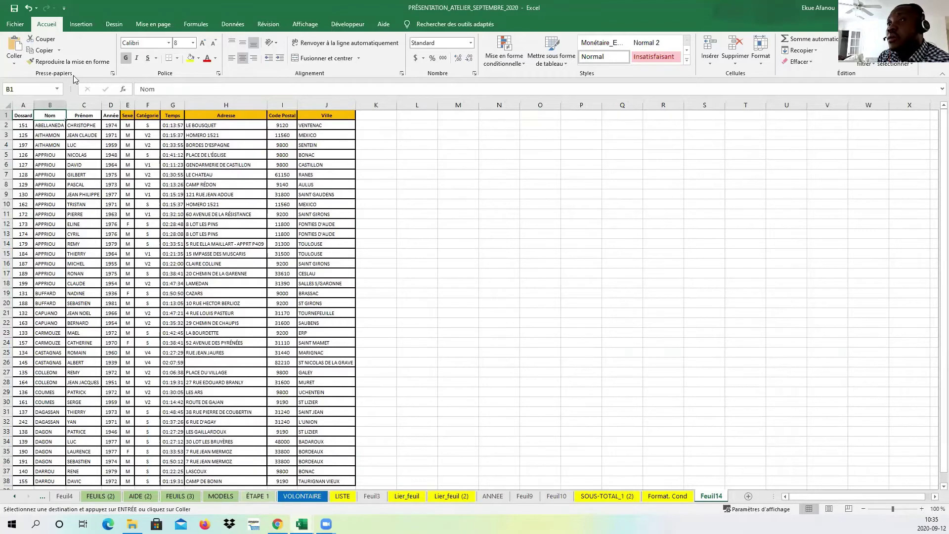
{"action": "left_click", "coordinate": [67, 62]}
{"action": "left_click_drag", "start_coordinate": [127, 116], "coordinate": [328, 114]}
{"action": "left_click", "coordinate": [383, 213]}
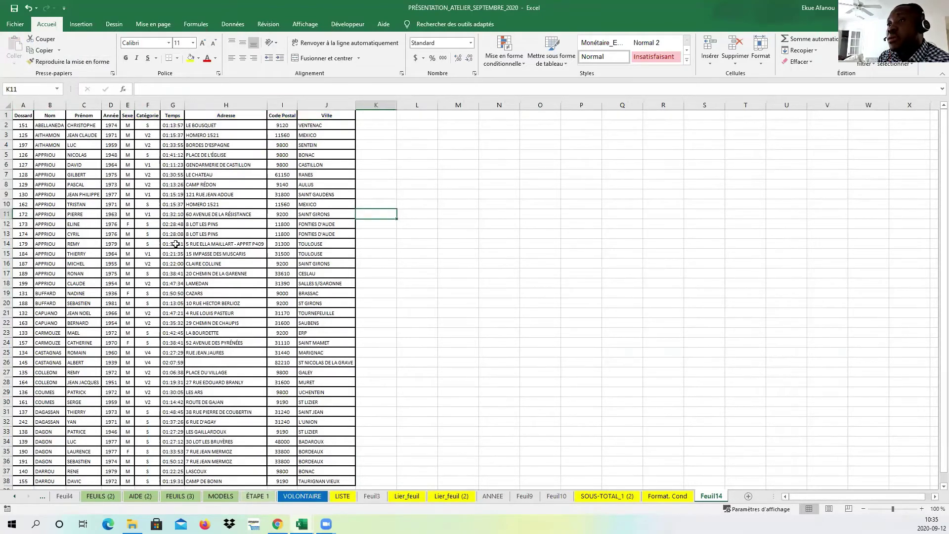
- Widen the Nom column slightly beyond its fitted width
{"action": "left_click", "coordinate": [500, 260]}
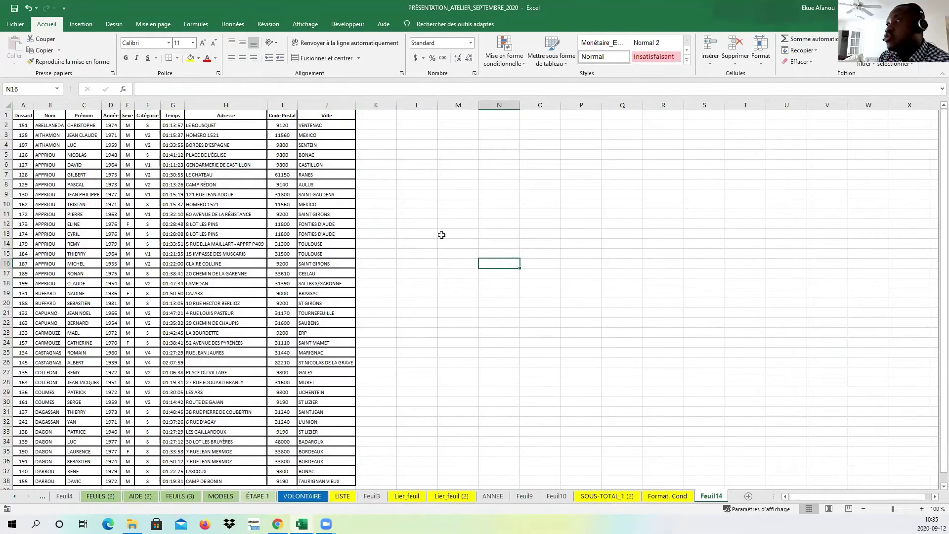
{"action": "left_click_drag", "start_coordinate": [66, 105], "coordinate": [80, 105]}
{"action": "left_click", "coordinate": [70, 127]}
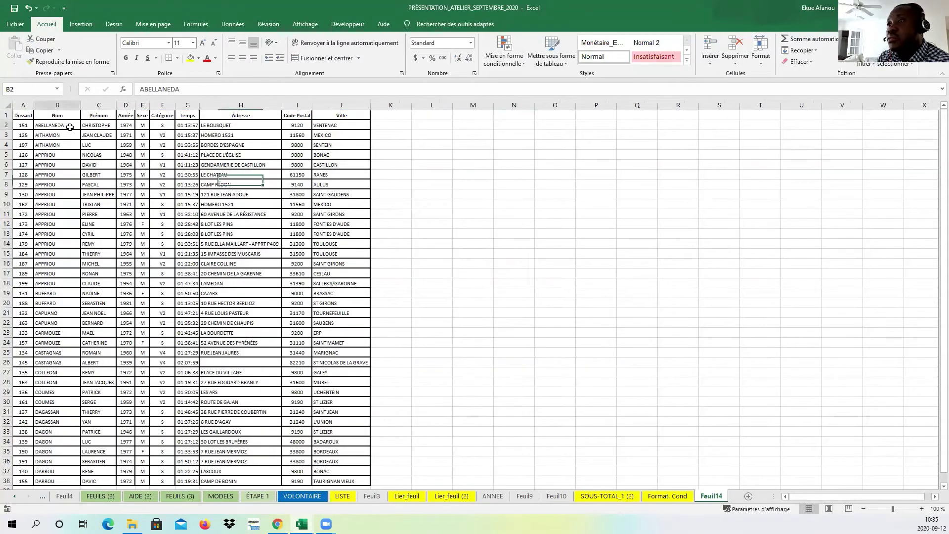
- Check the repeated names in the Nom column and copy the entire Dossard and Nom columns
{"action": "scroll", "coordinate": [90, 410], "scroll_direction": "down", "scroll_amount": 4}
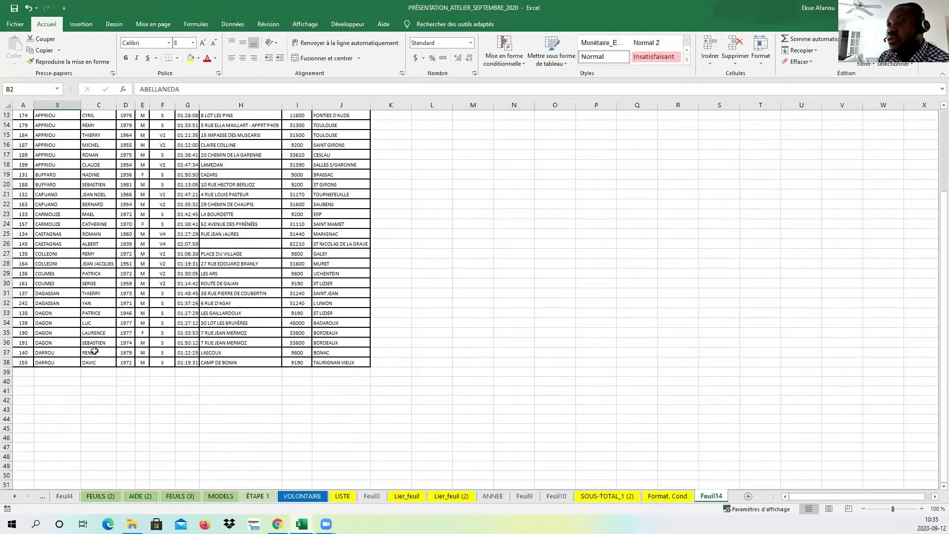
{"action": "scroll", "coordinate": [94, 351], "scroll_direction": "up", "scroll_amount": 4}
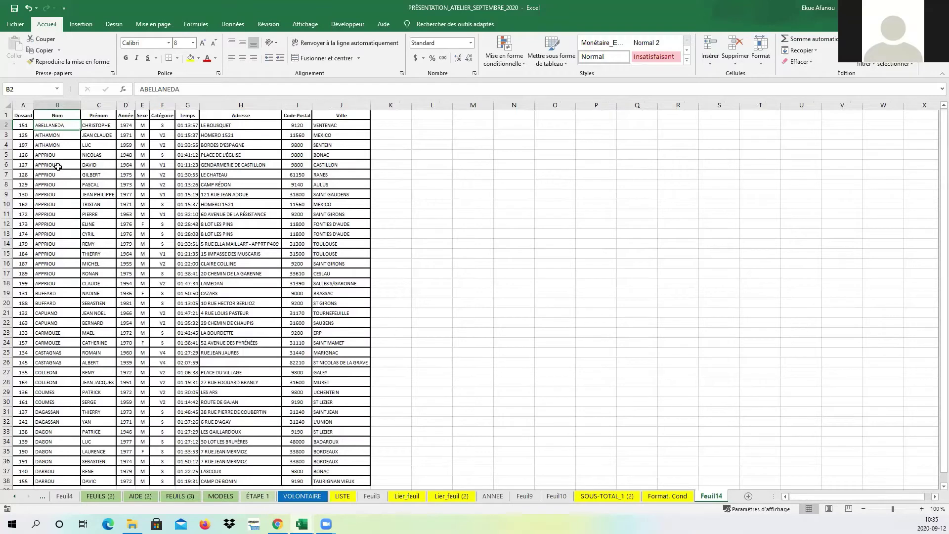
{"action": "left_click_drag", "start_coordinate": [61, 157], "coordinate": [59, 349]}
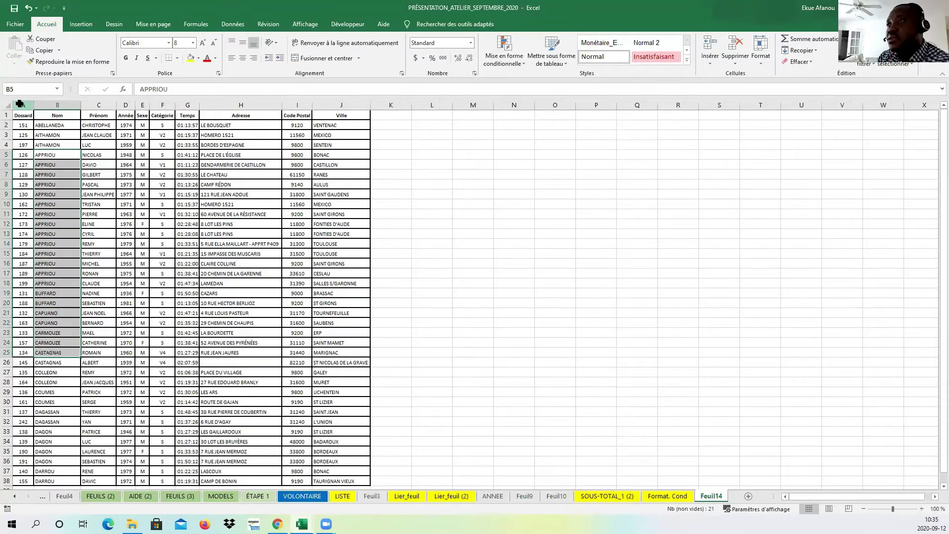
{"action": "left_click_drag", "start_coordinate": [20, 104], "coordinate": [64, 105]}
{"action": "right_click", "coordinate": [69, 106]}
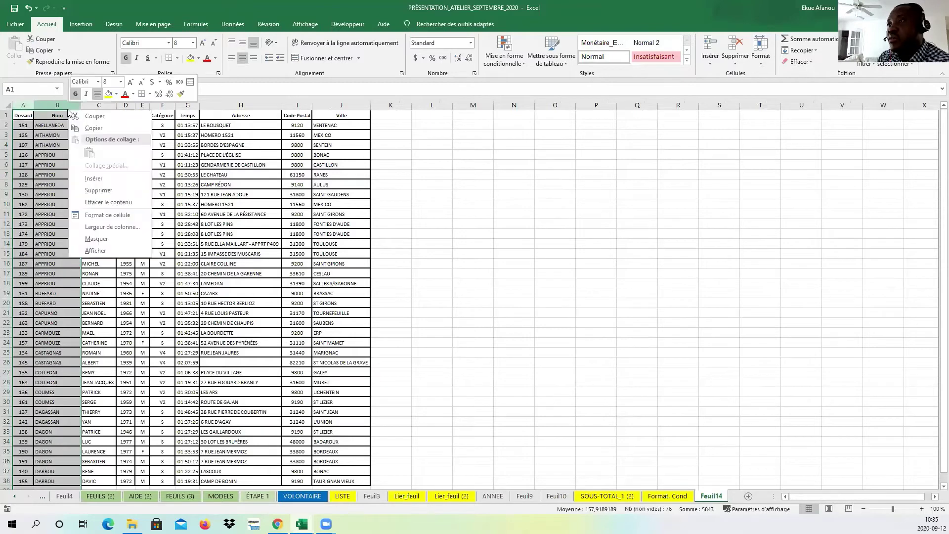
{"action": "left_click", "coordinate": [93, 129]}
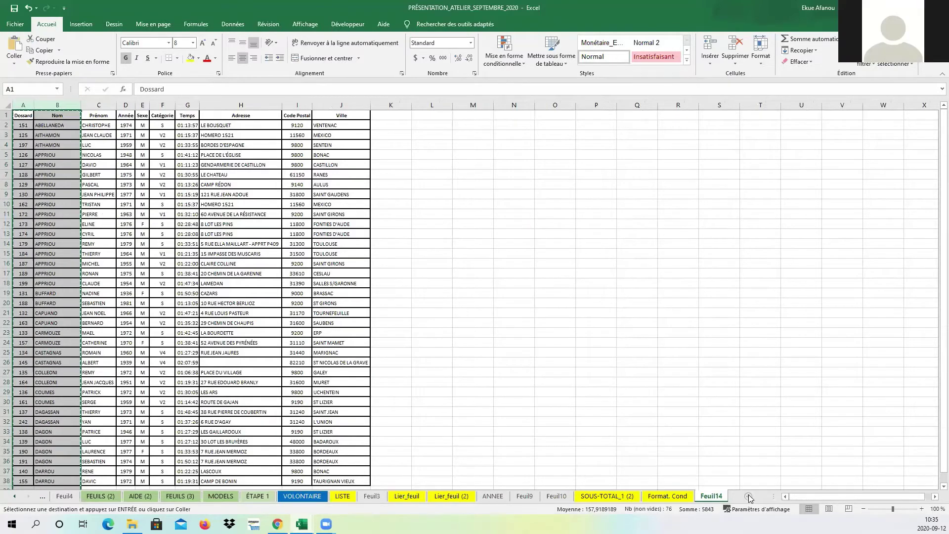
- Paste the two copied columns at A1 of a new sheet and widen its Dossard column
{"action": "left_click", "coordinate": [749, 497]}
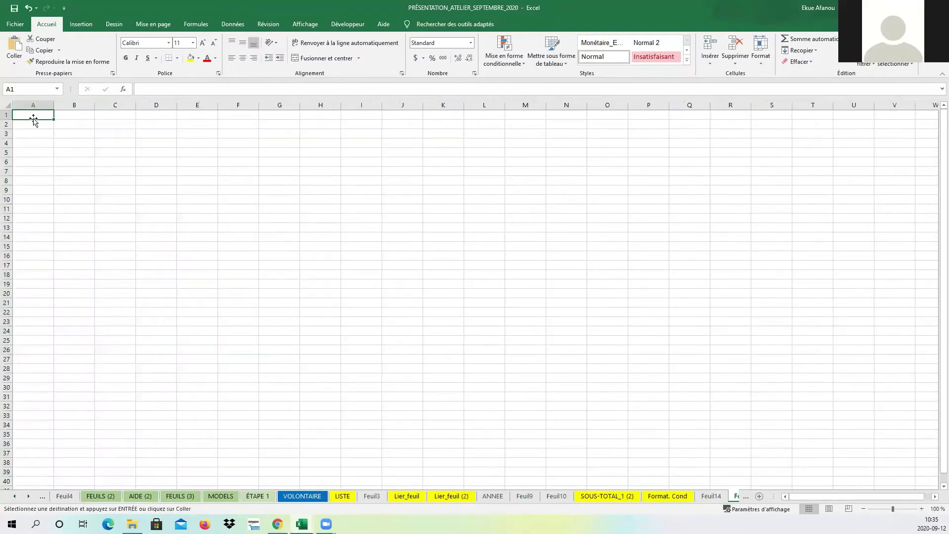
{"action": "right_click", "coordinate": [30, 117]}
{"action": "left_click", "coordinate": [51, 157]}
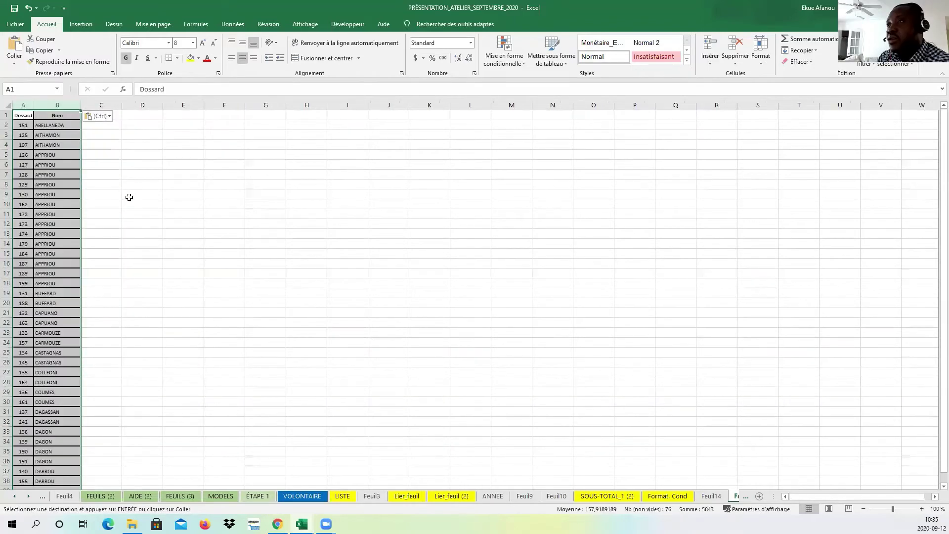
{"action": "left_click", "coordinate": [127, 197]}
{"action": "left_click_drag", "start_coordinate": [35, 104], "coordinate": [53, 104]}
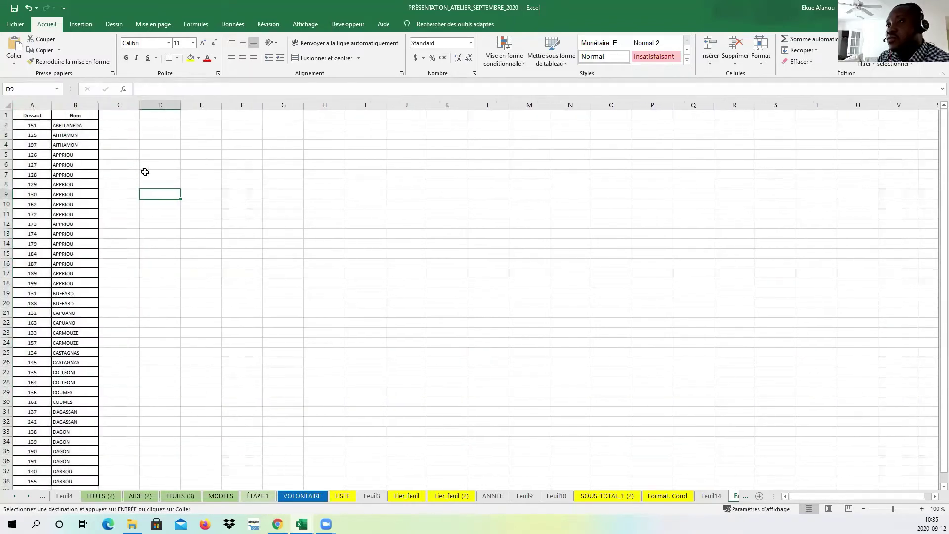
{"action": "left_click", "coordinate": [159, 145]}
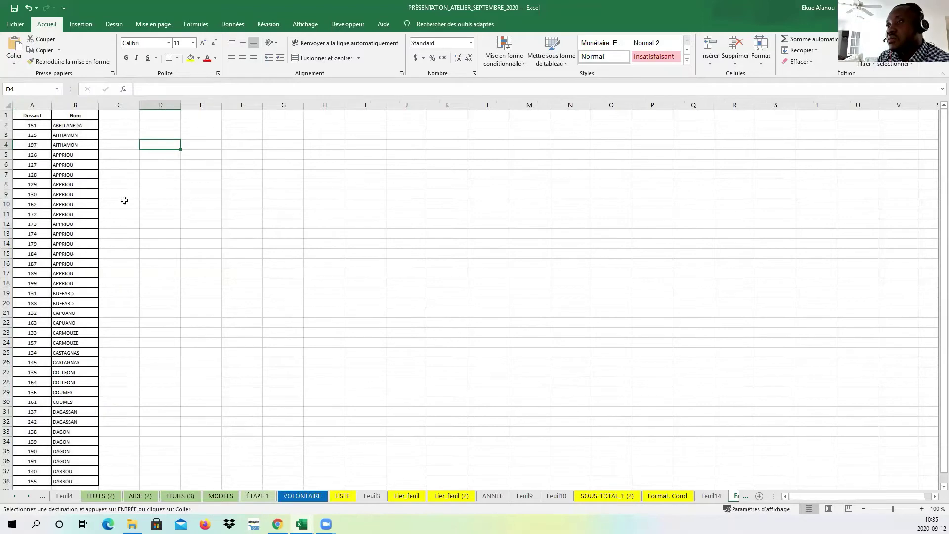
{"action": "left_click", "coordinate": [80, 186]}
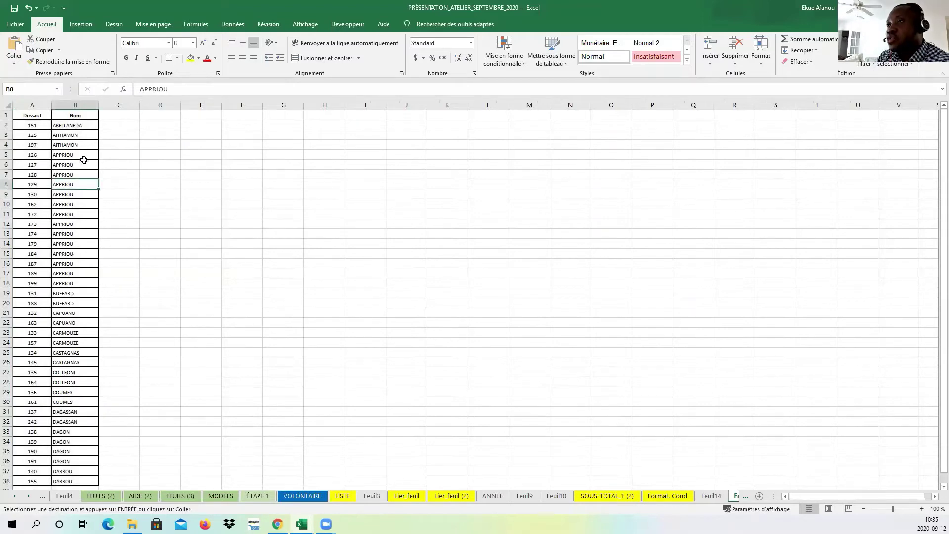
{"action": "left_click", "coordinate": [81, 105]}
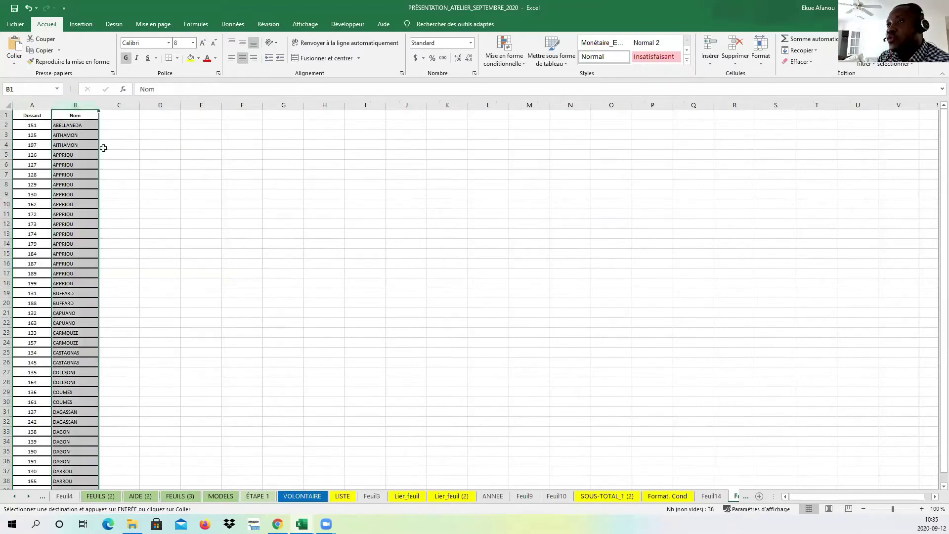
{"action": "left_click", "coordinate": [183, 266]}
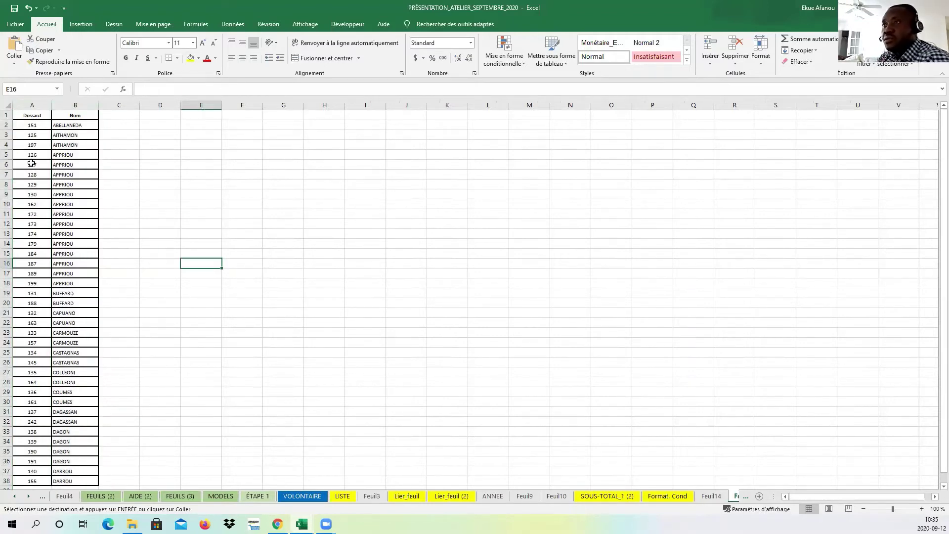
- Delete the Dossard column and widen the remaining Nom column
{"action": "left_click", "coordinate": [25, 107]}
{"action": "right_click", "coordinate": [24, 106]}
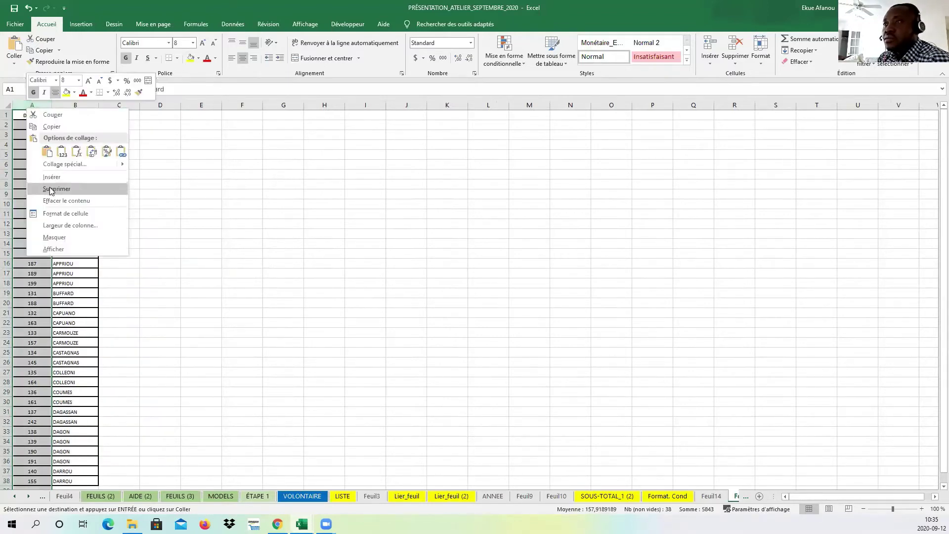
{"action": "left_click", "coordinate": [119, 186]}
{"action": "left_click", "coordinate": [119, 178]}
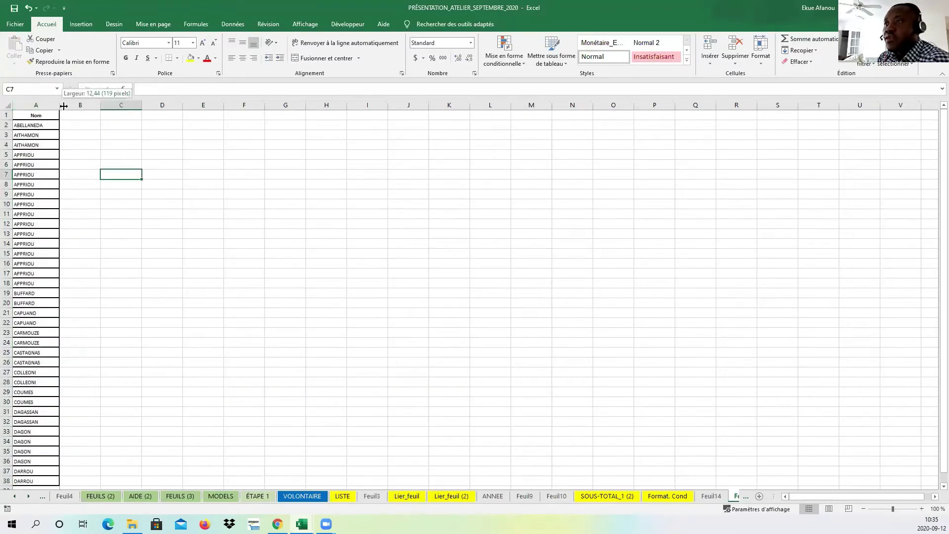
{"action": "left_click_drag", "start_coordinate": [61, 105], "coordinate": [85, 106]}
{"action": "left_click", "coordinate": [109, 246]}
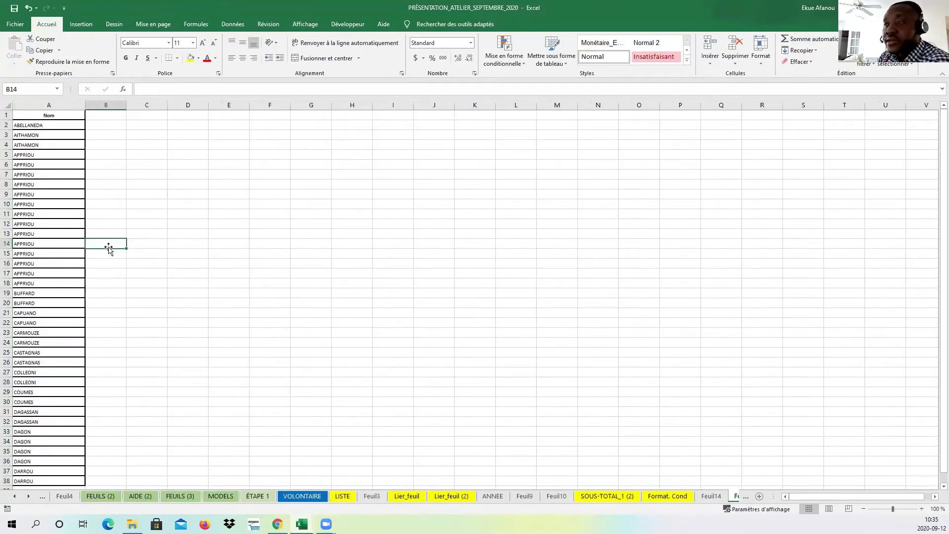
{"action": "left_click", "coordinate": [137, 194]}
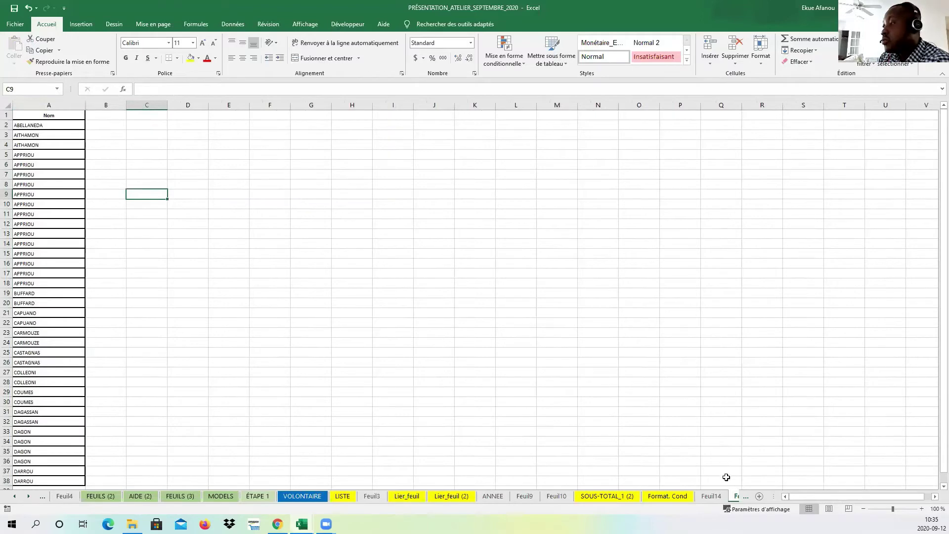
{"action": "left_click", "coordinate": [746, 497]}
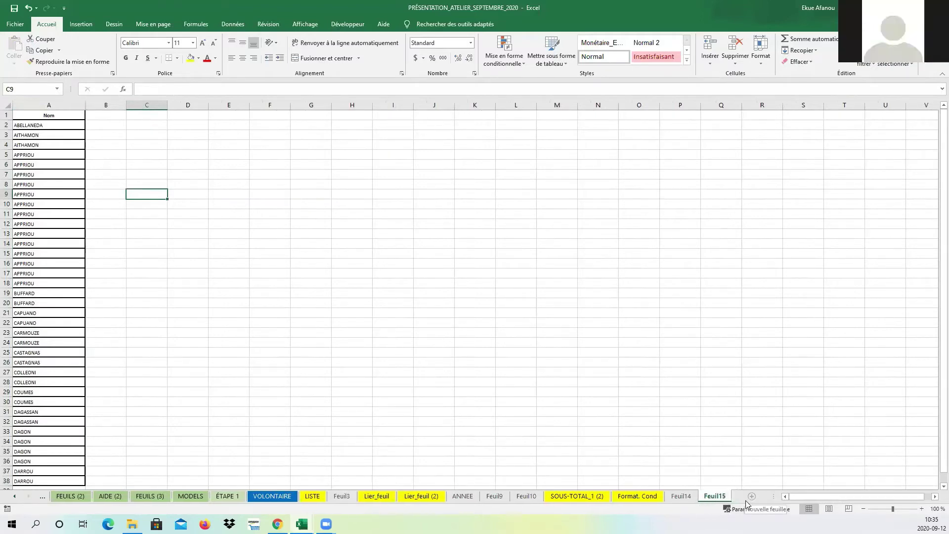
{"action": "left_click", "coordinate": [254, 244]}
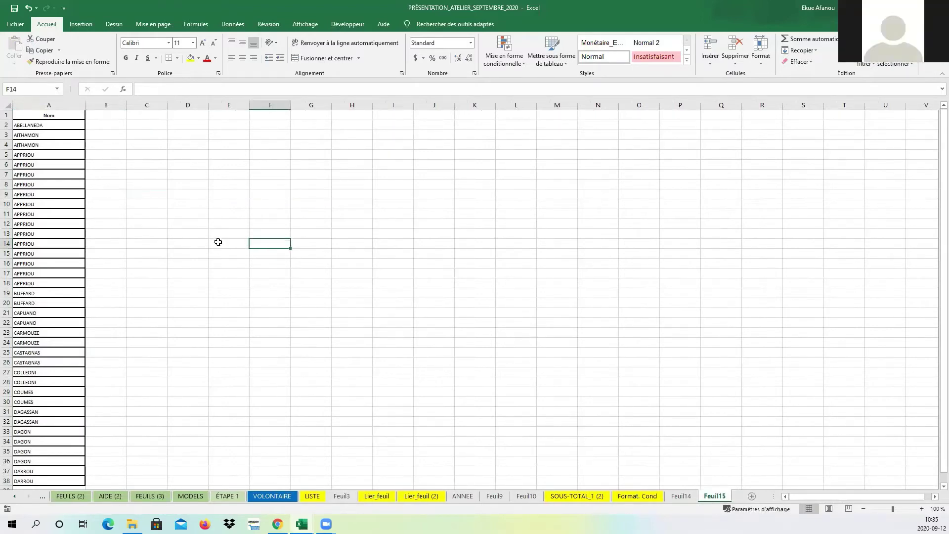
{"action": "left_click", "coordinate": [56, 107]}
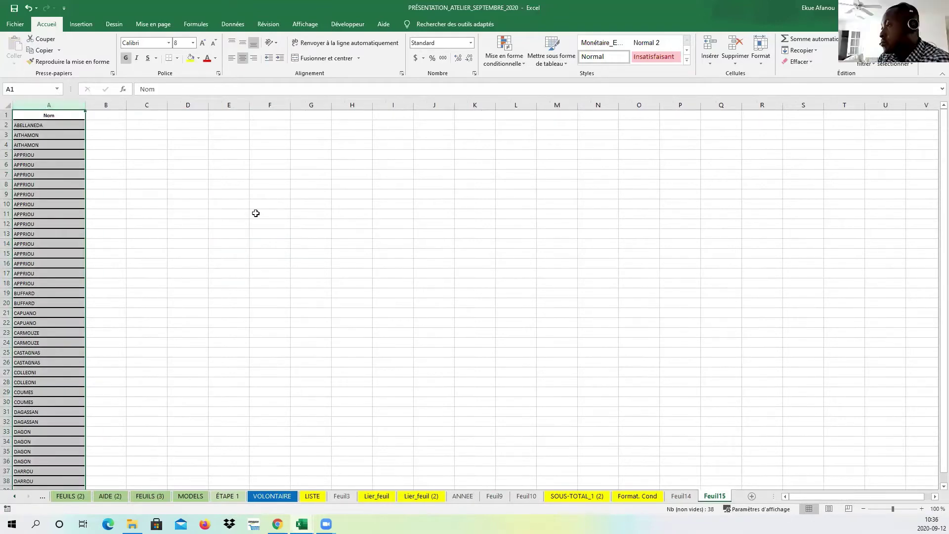
{"action": "left_click", "coordinate": [204, 215]}
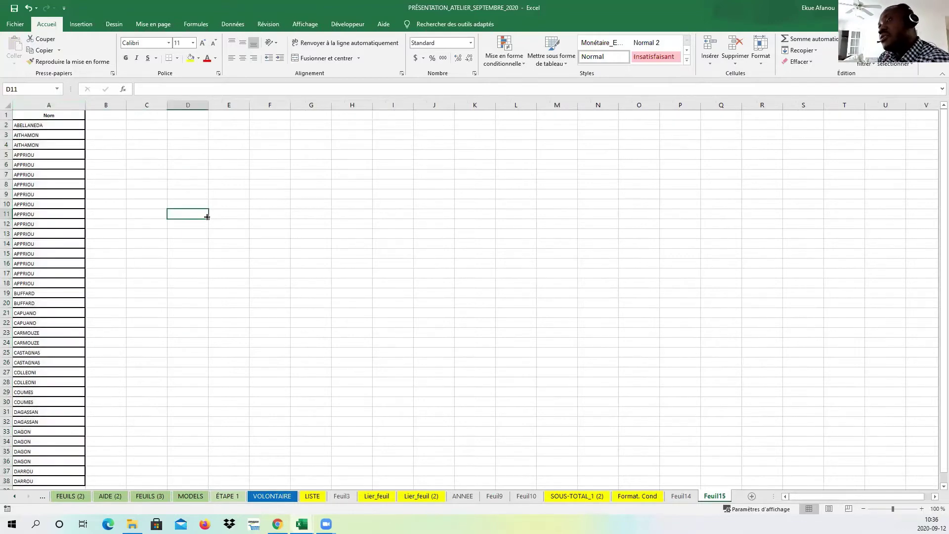
{"action": "left_click", "coordinate": [292, 221]}
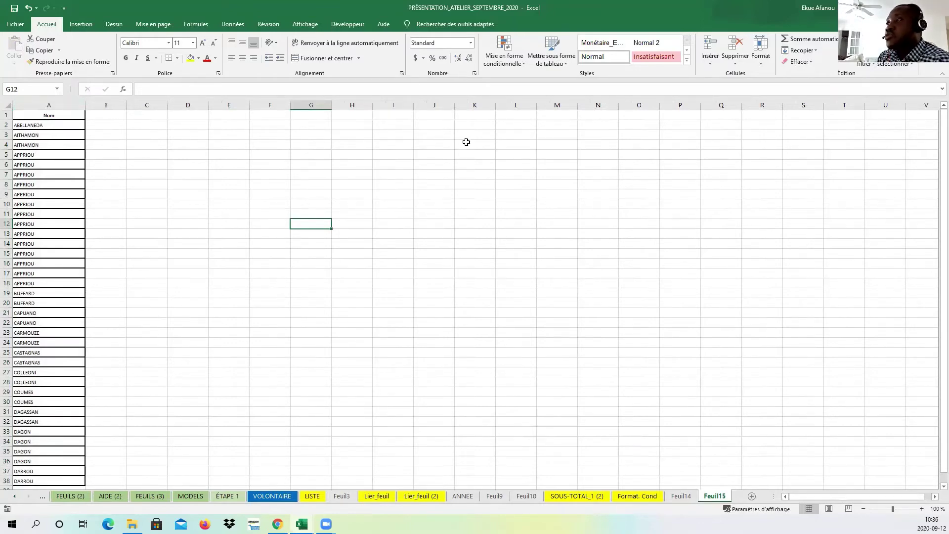
- Highlight the duplicate values in the Nom column with conditional formatting, using the light red fill with dark red text
{"action": "left_click", "coordinate": [49, 105]}
{"action": "left_click", "coordinate": [507, 66]}
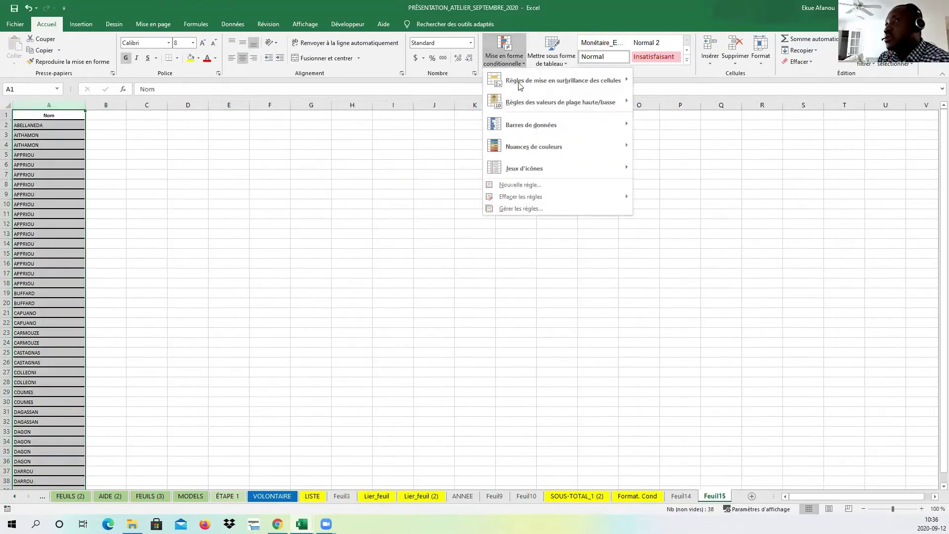
{"action": "mouse_move", "coordinate": [529, 83]}
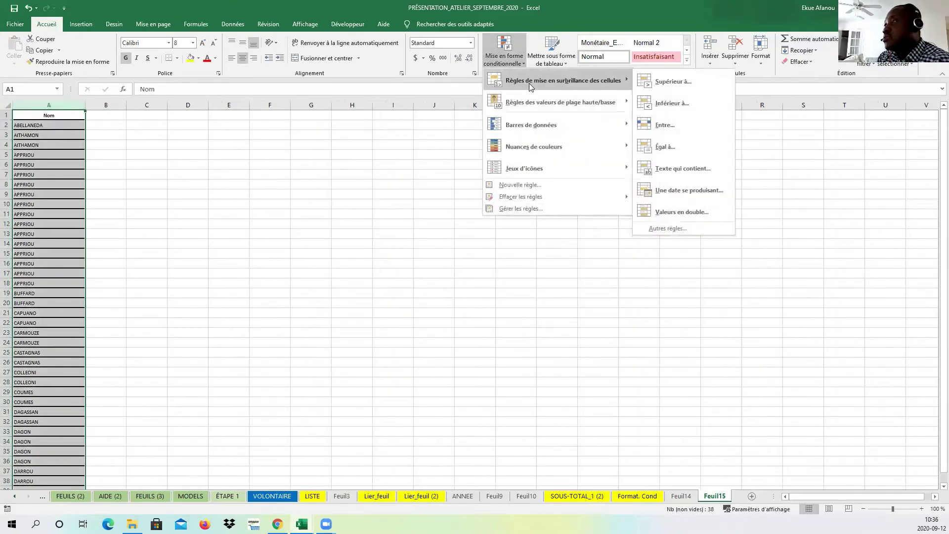
{"action": "left_click", "coordinate": [677, 212]}
{"action": "left_click", "coordinate": [568, 238]}
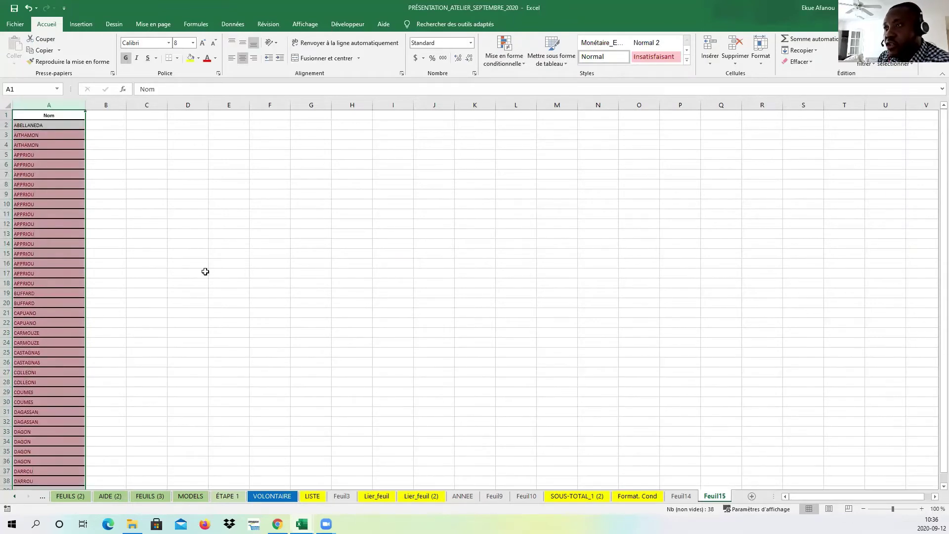
{"action": "left_click", "coordinate": [322, 216]}
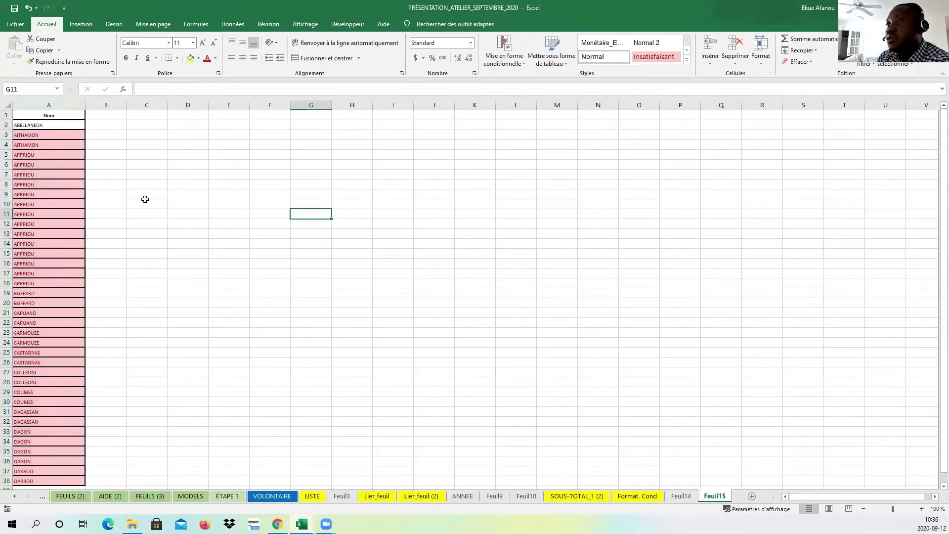
{"action": "left_click", "coordinate": [52, 126]}
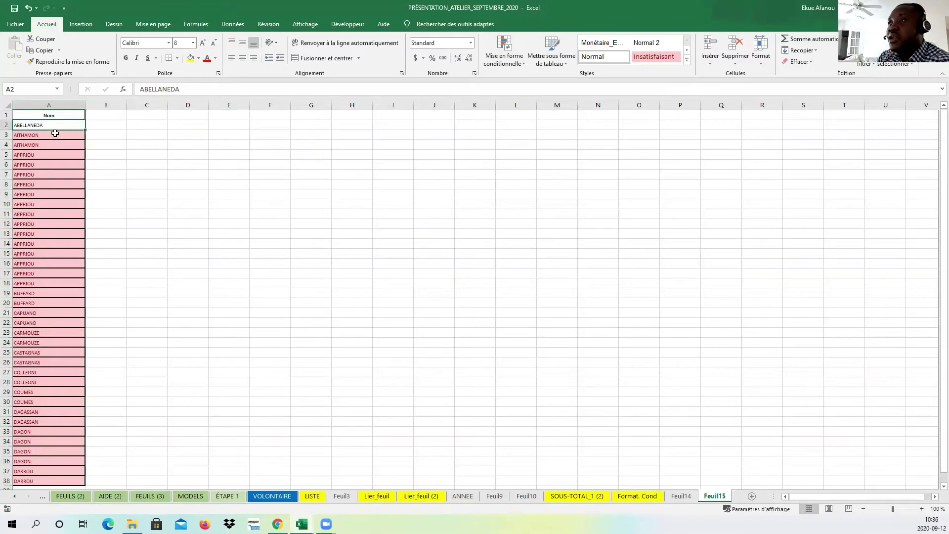
- Clear the conditional formatting rules from the cells of column A
{"action": "left_click", "coordinate": [56, 105]}
{"action": "left_click", "coordinate": [524, 63]}
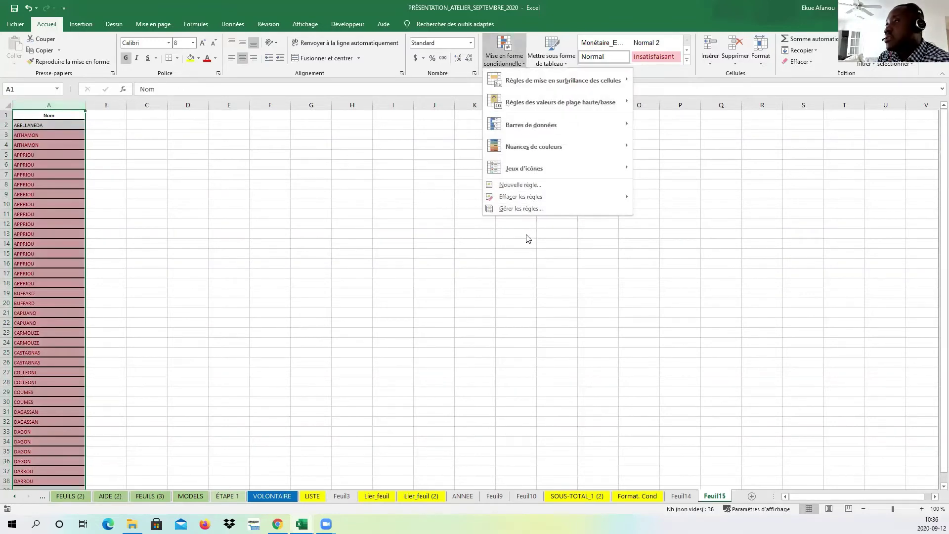
{"action": "mouse_move", "coordinate": [526, 197]}
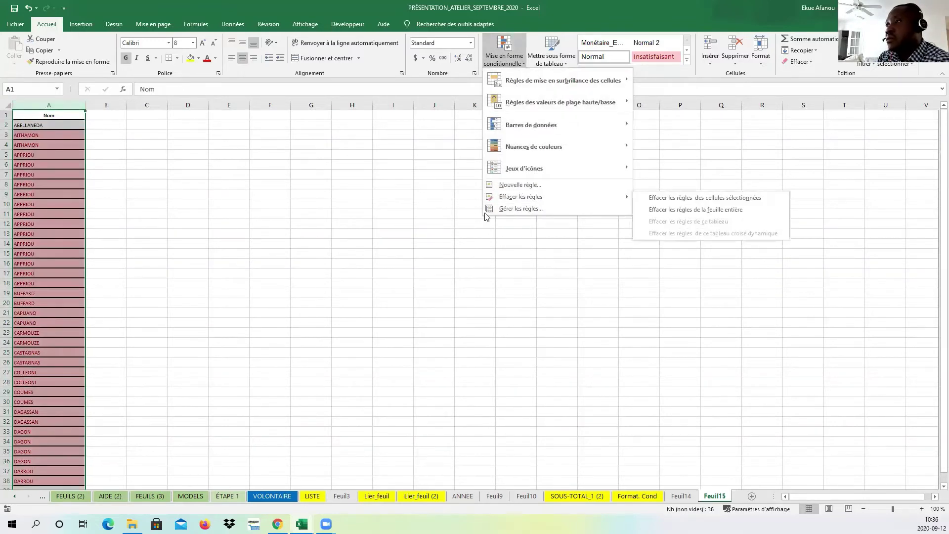
{"action": "left_click", "coordinate": [670, 199]}
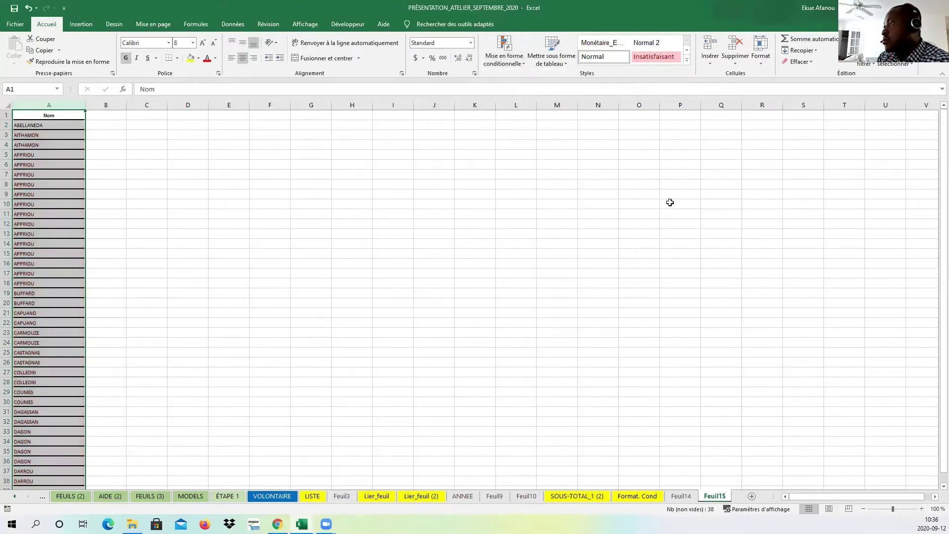
{"action": "left_click", "coordinate": [245, 207]}
{"action": "left_click", "coordinate": [136, 214]}
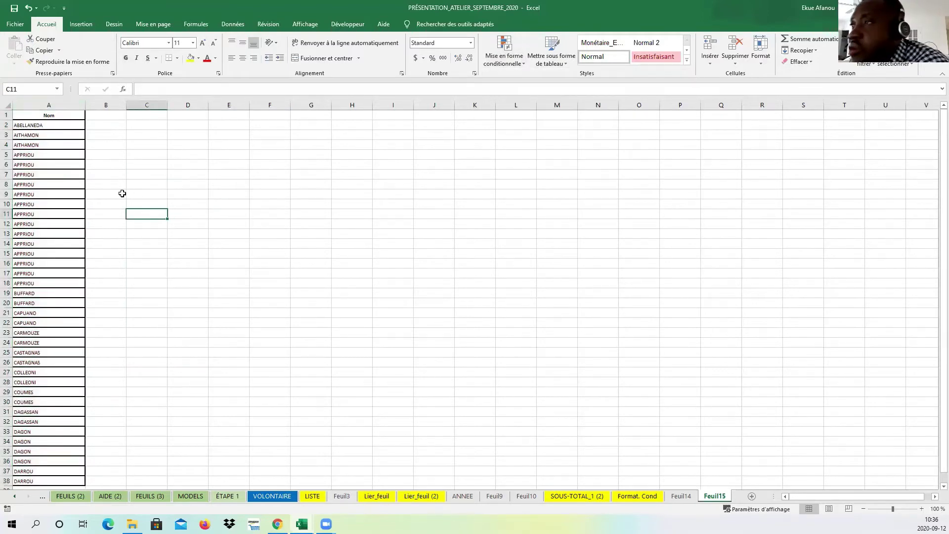
- Delete row 26 and row 27, one at a time, to remove repeated names from the list
{"action": "scroll", "coordinate": [83, 319], "scroll_direction": "down", "scroll_amount": 2}
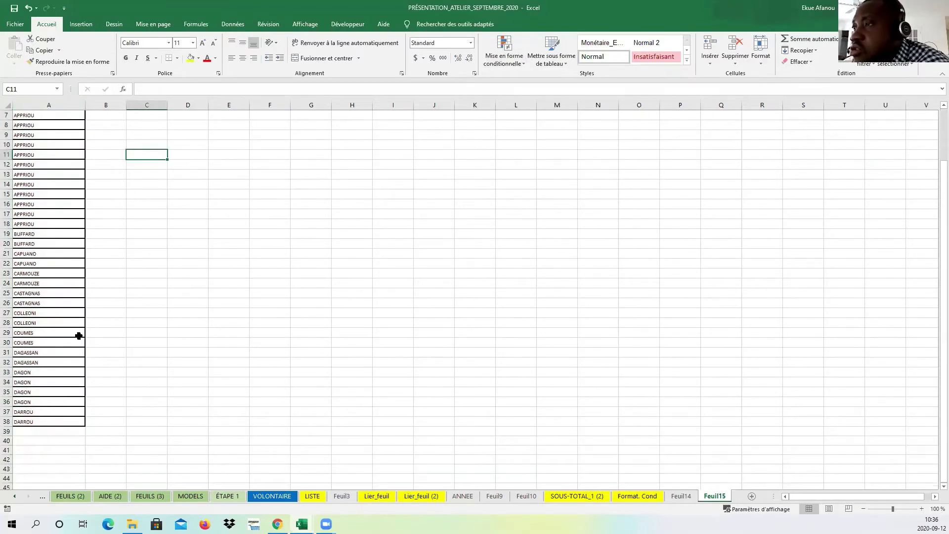
{"action": "left_click", "coordinate": [7, 302]}
{"action": "right_click", "coordinate": [8, 302]}
{"action": "left_click", "coordinate": [49, 382]}
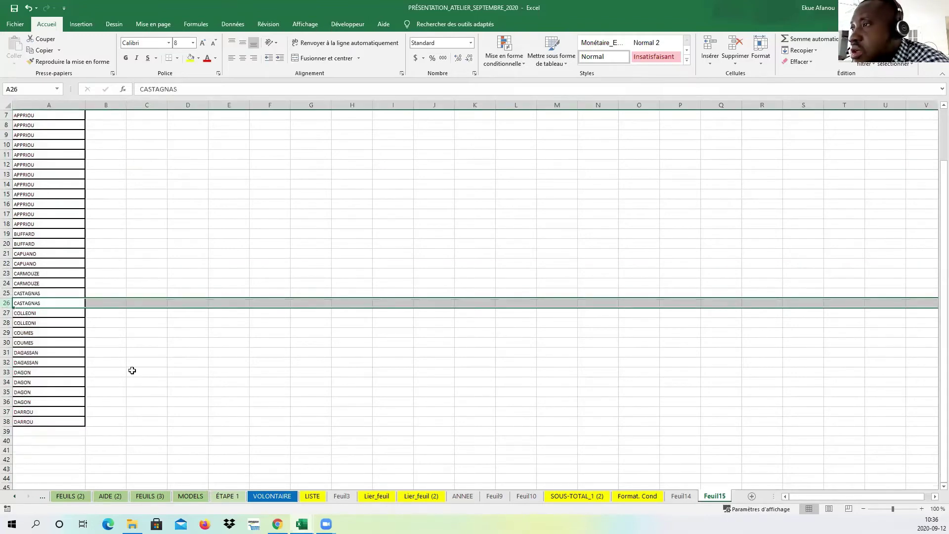
{"action": "left_click", "coordinate": [132, 372]}
{"action": "left_click", "coordinate": [8, 313]}
{"action": "right_click", "coordinate": [8, 312]}
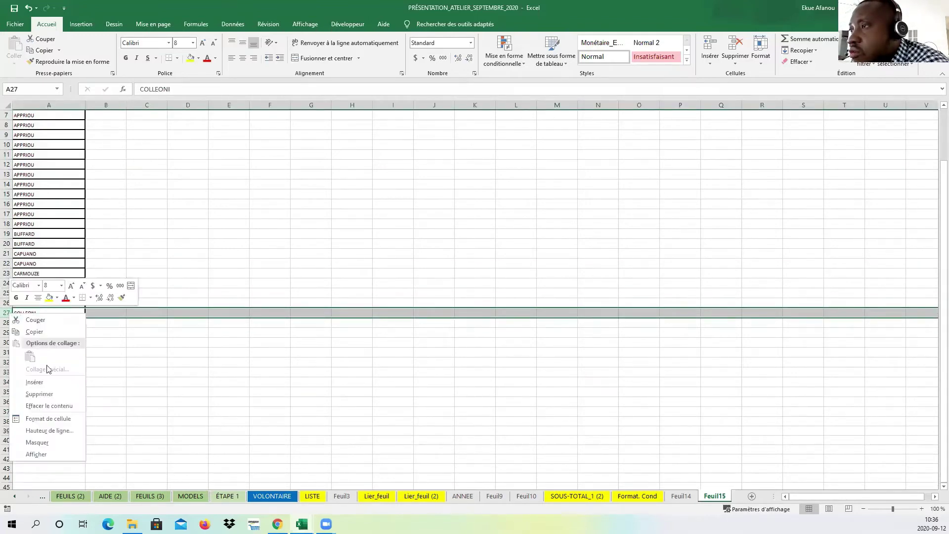
{"action": "left_click", "coordinate": [55, 392]}
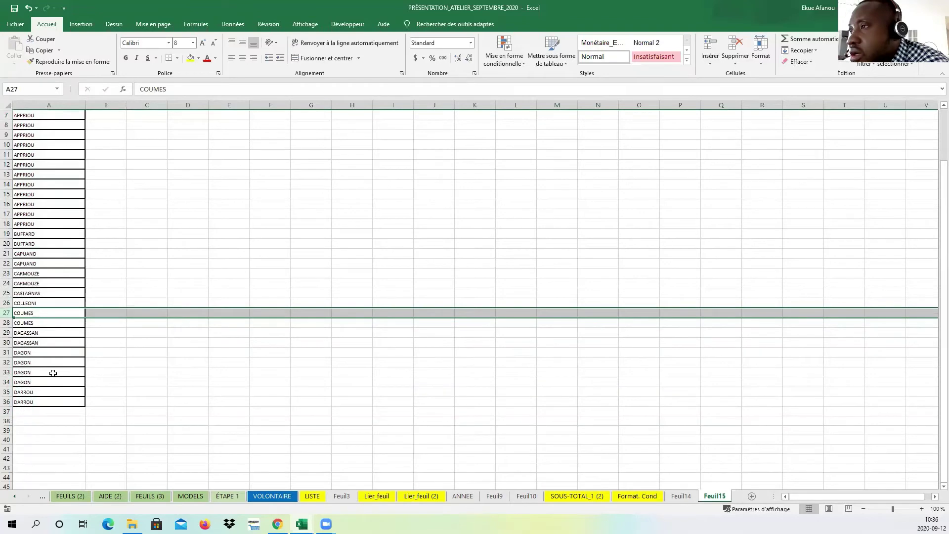
- Delete rows 28–29 and rows 31–33 to remove more repeated names from the end of the list
{"action": "left_click_drag", "start_coordinate": [8, 323], "coordinate": [8, 331]}
{"action": "right_click", "coordinate": [8, 330]}
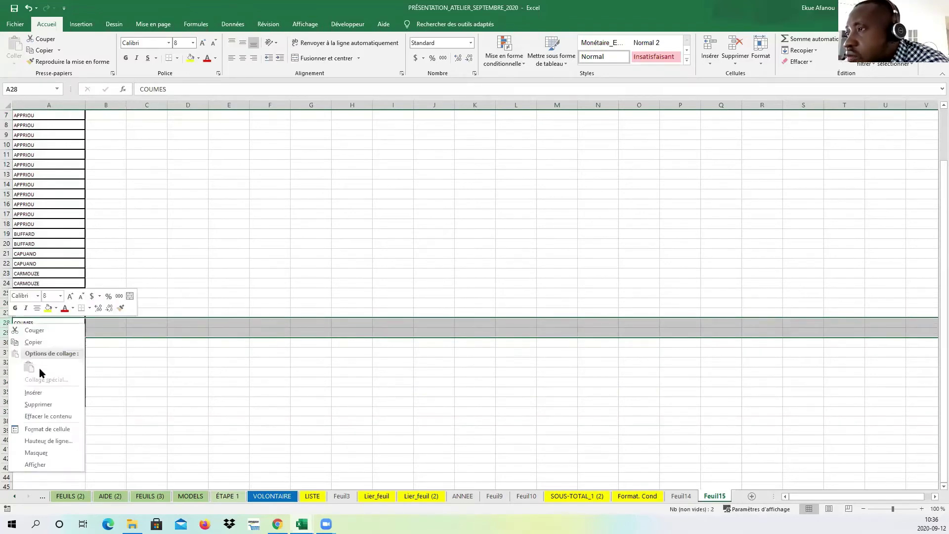
{"action": "left_click", "coordinate": [62, 410]}
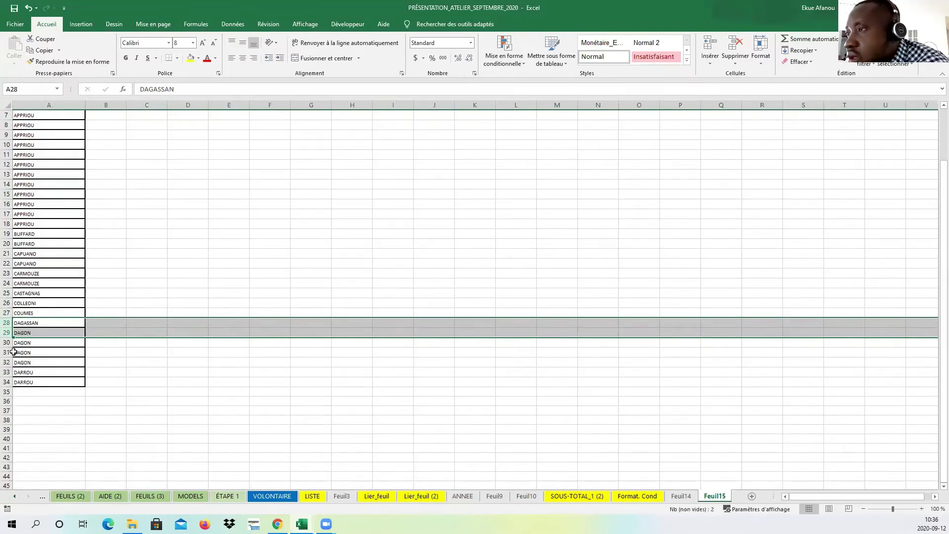
{"action": "left_click_drag", "start_coordinate": [5, 352], "coordinate": [4, 373]}
{"action": "right_click", "coordinate": [7, 355]}
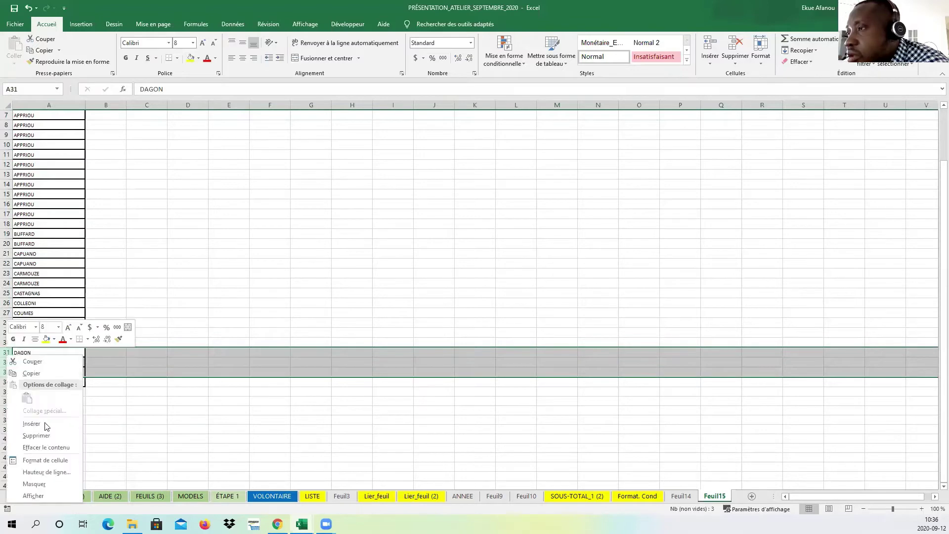
{"action": "left_click", "coordinate": [39, 435]}
{"action": "scroll", "coordinate": [119, 296], "scroll_direction": "up", "scroll_amount": 2}
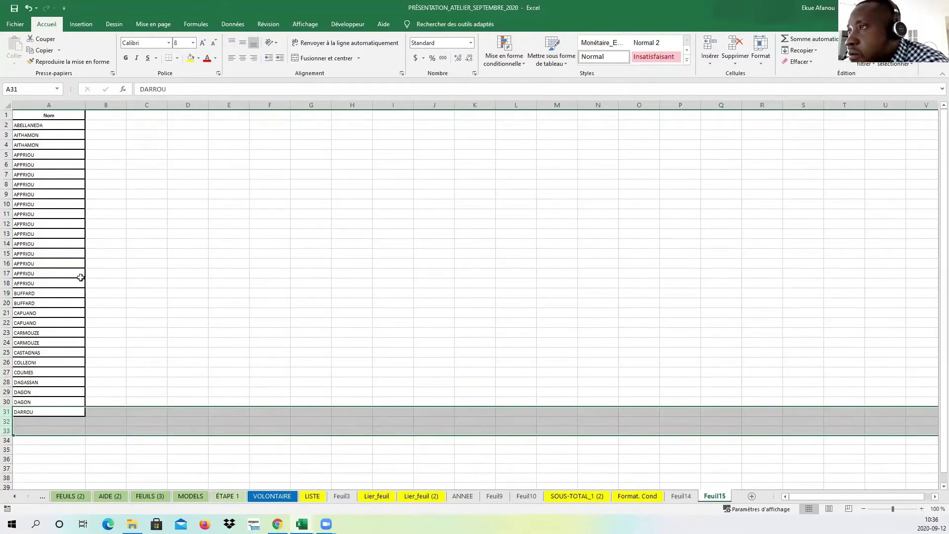
- Delete row 4 to remove the repeated name near the start of the list
{"action": "left_click", "coordinate": [28, 231]}
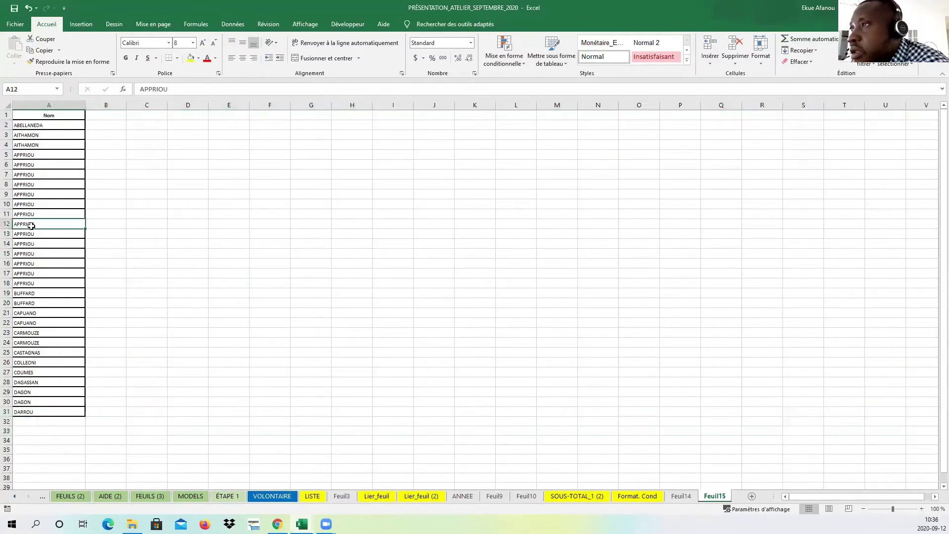
{"action": "left_click", "coordinate": [7, 145]}
{"action": "right_click", "coordinate": [8, 145]}
{"action": "left_click", "coordinate": [35, 227]}
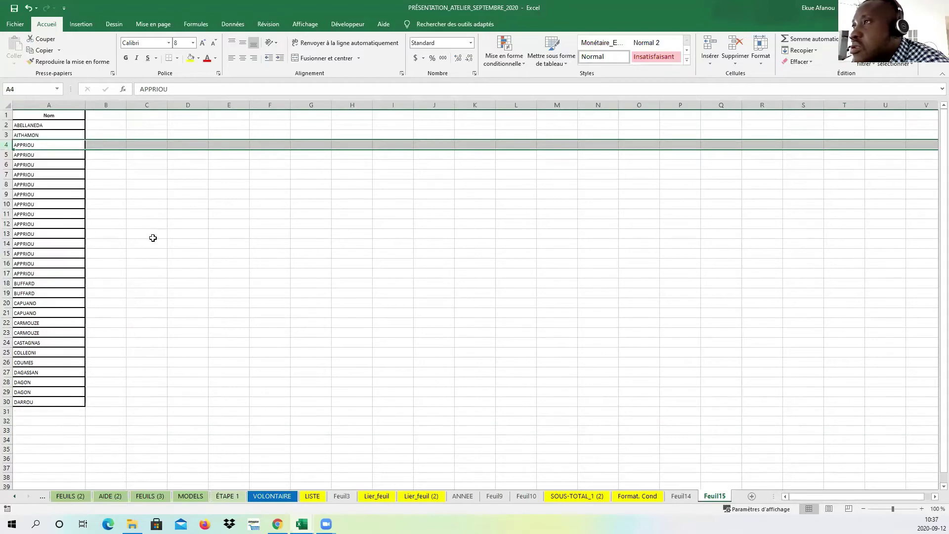
{"action": "left_click", "coordinate": [150, 236]}
- Highlight the duplicate values in column A with light red fill and dark red text using conditional formatting
{"action": "left_click", "coordinate": [61, 105]}
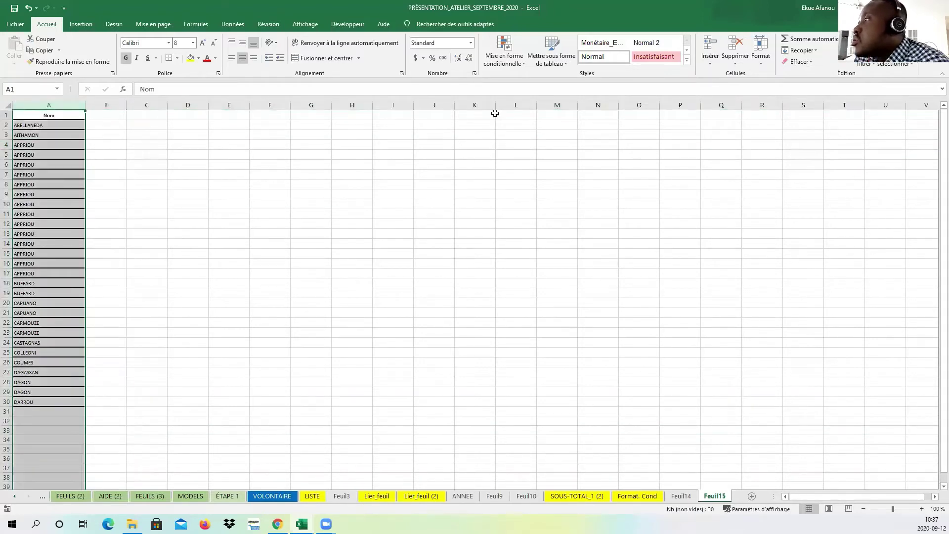
{"action": "left_click", "coordinate": [512, 64]}
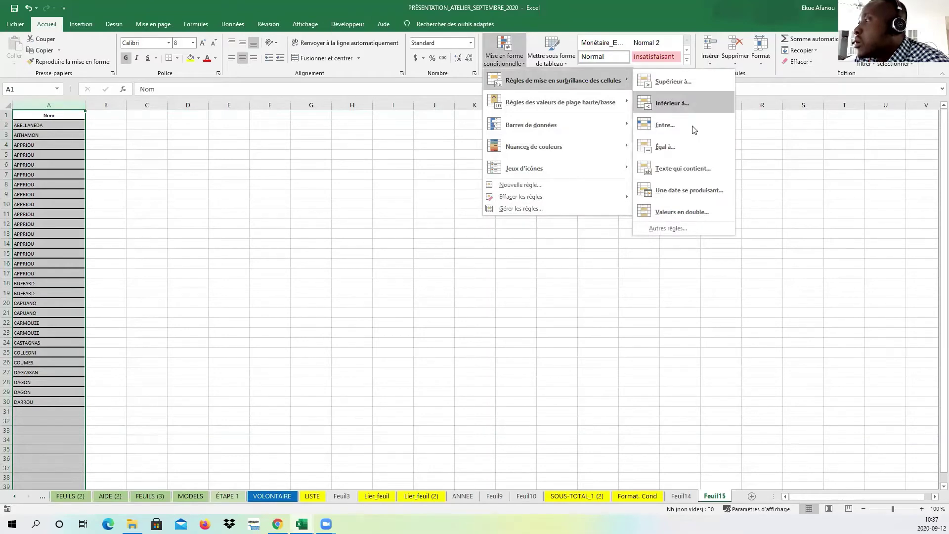
{"action": "left_click", "coordinate": [706, 214]}
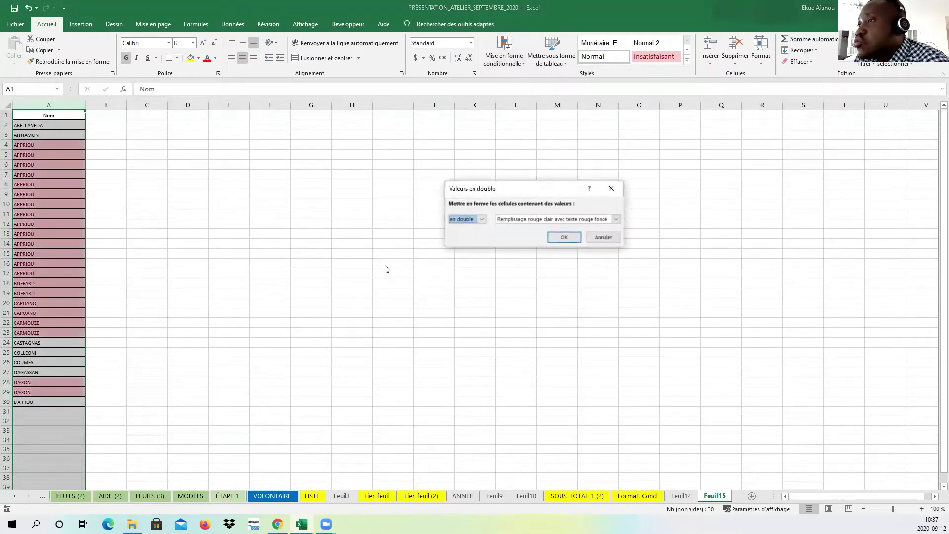
{"action": "left_click", "coordinate": [564, 238]}
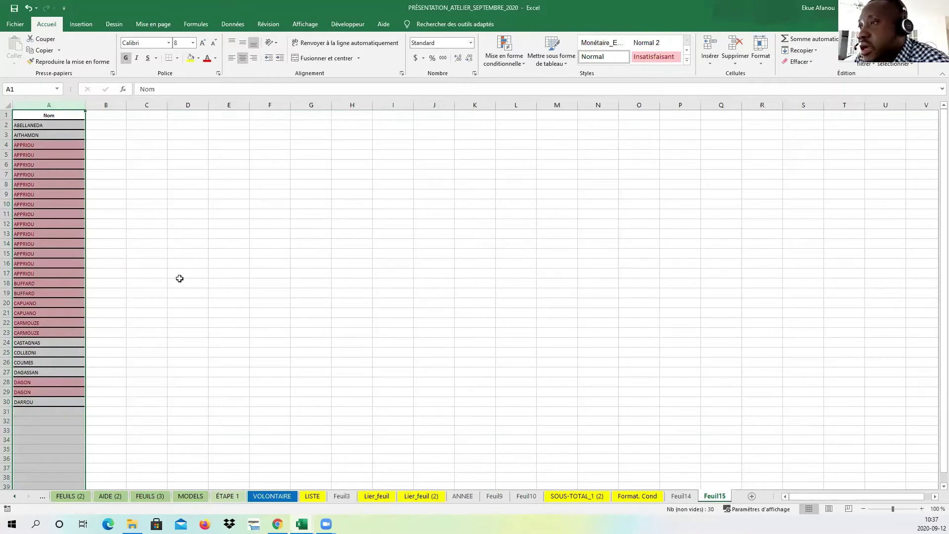
{"action": "left_click", "coordinate": [180, 278]}
- Delete row 23 and then row 19 to remove two of the highlighted repeated names
{"action": "left_click", "coordinate": [7, 333]}
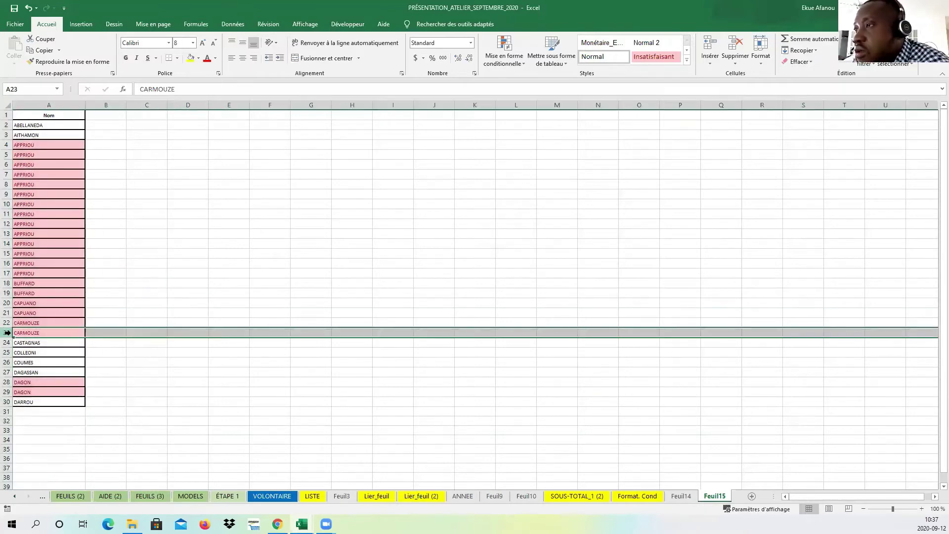
{"action": "right_click", "coordinate": [7, 333]}
{"action": "left_click", "coordinate": [25, 414]}
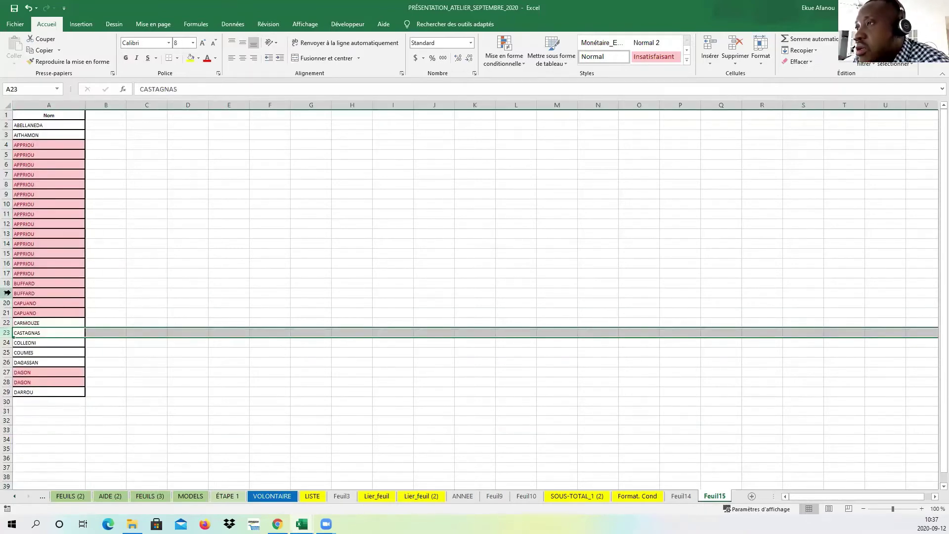
{"action": "left_click", "coordinate": [7, 293]}
{"action": "right_click", "coordinate": [7, 293]}
{"action": "left_click", "coordinate": [46, 375]}
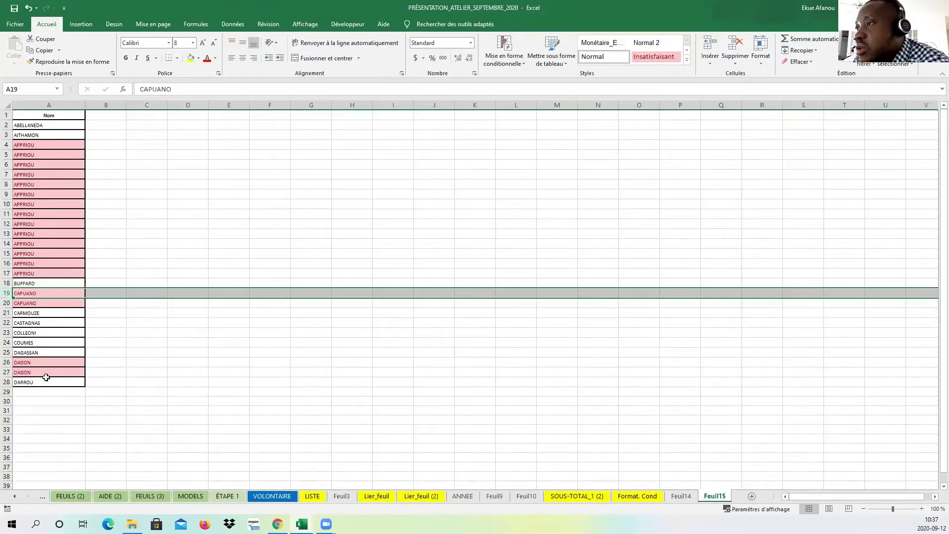
- Delete row 27 and then row 20 to remove two more highlighted repeated names
{"action": "left_click", "coordinate": [7, 371]}
{"action": "right_click", "coordinate": [6, 372]}
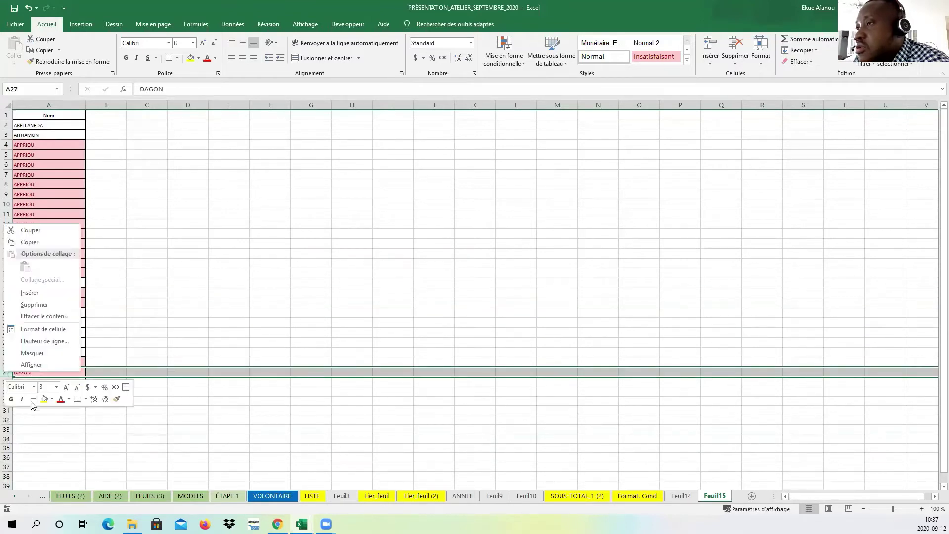
{"action": "left_click", "coordinate": [41, 304]}
{"action": "left_click", "coordinate": [188, 321]}
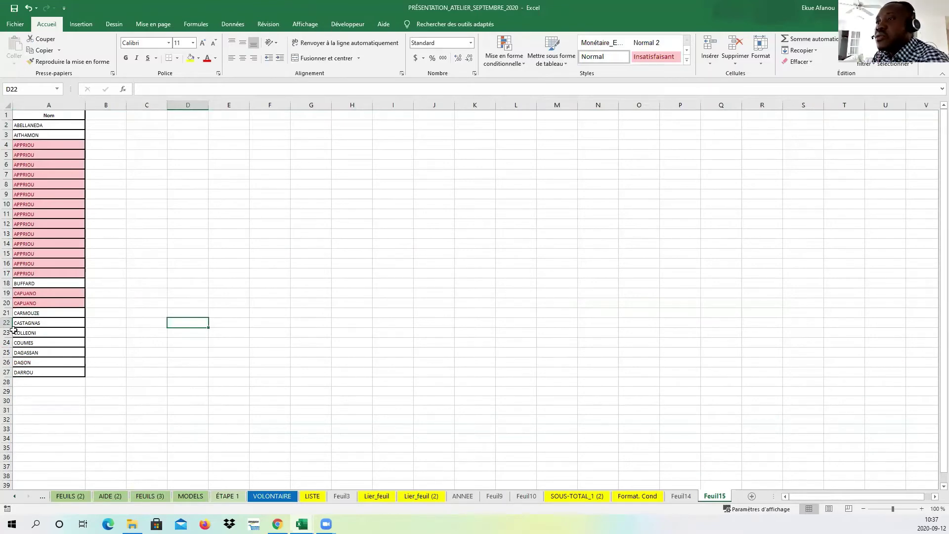
{"action": "left_click", "coordinate": [6, 302]}
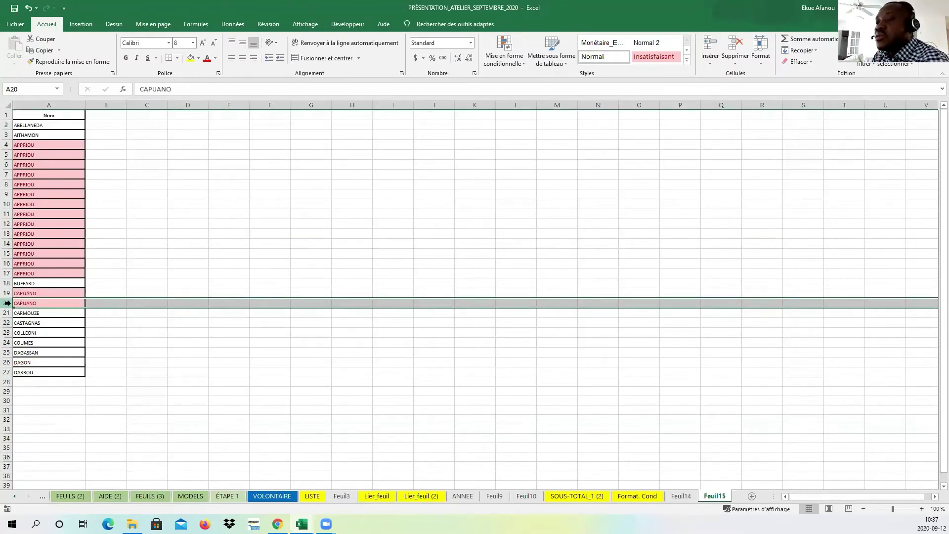
{"action": "right_click", "coordinate": [7, 303]}
{"action": "left_click", "coordinate": [30, 384]}
{"action": "left_click", "coordinate": [155, 345]}
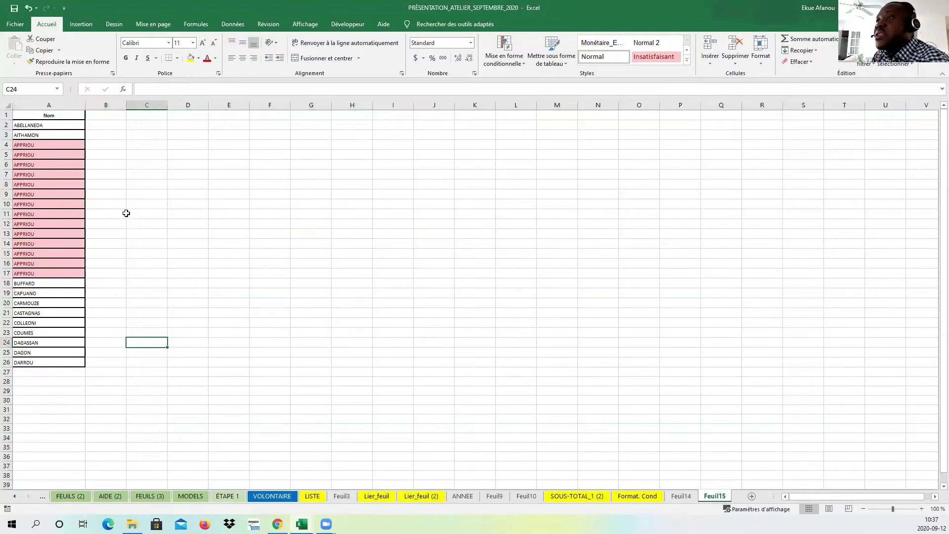
- Add the header ANNÉE in B1 and enter the year 1980 in B2
{"action": "left_click", "coordinate": [152, 114]}
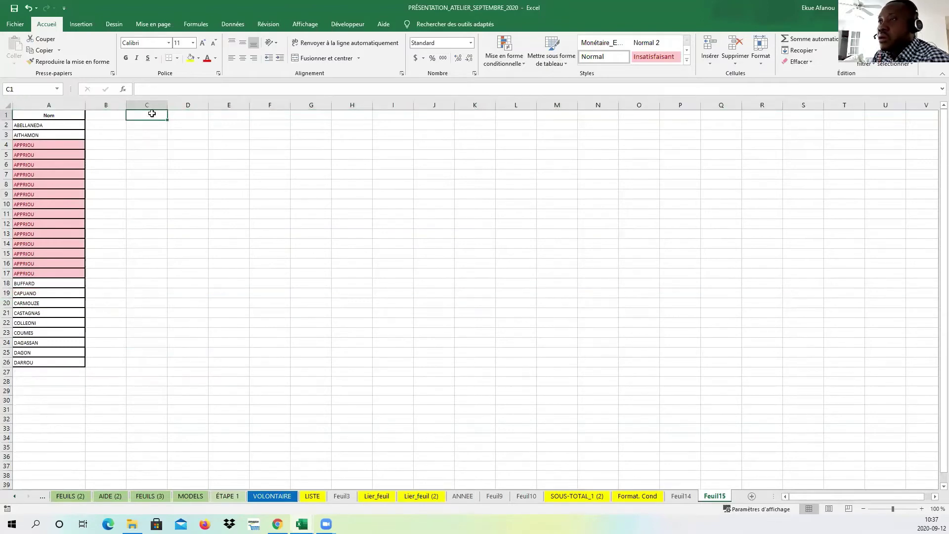
{"action": "left_click", "coordinate": [120, 117]}
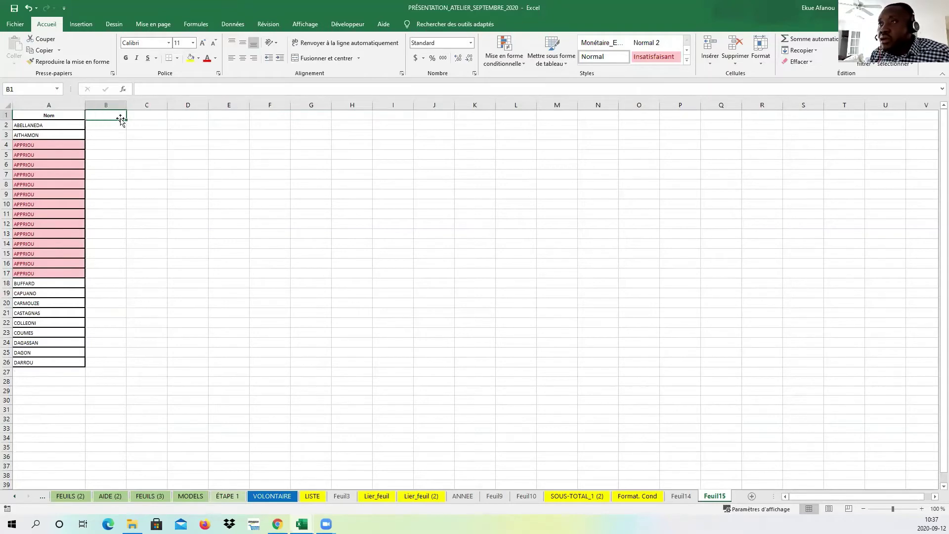
{"action": "type", "text": "ANNÉE"}
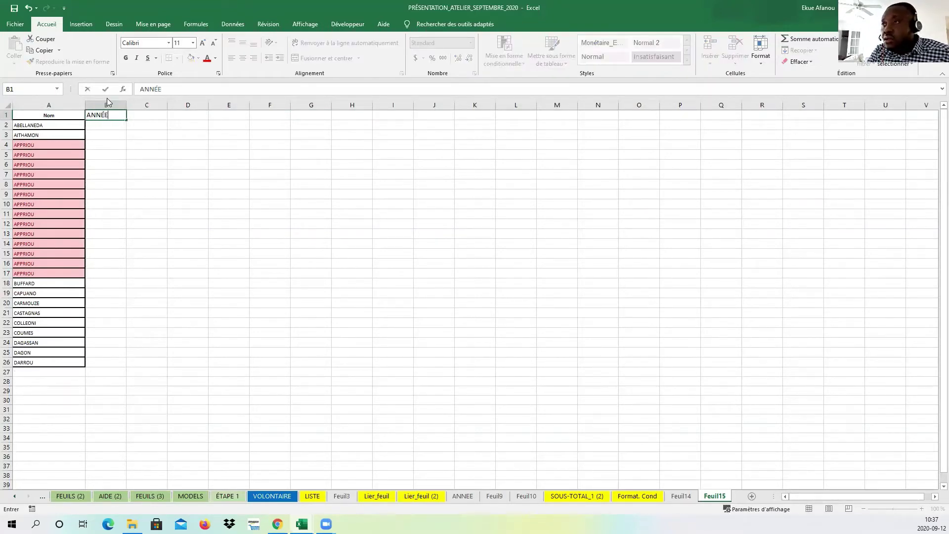
{"action": "key", "text": "Return"}
{"action": "type", "text": "12"}
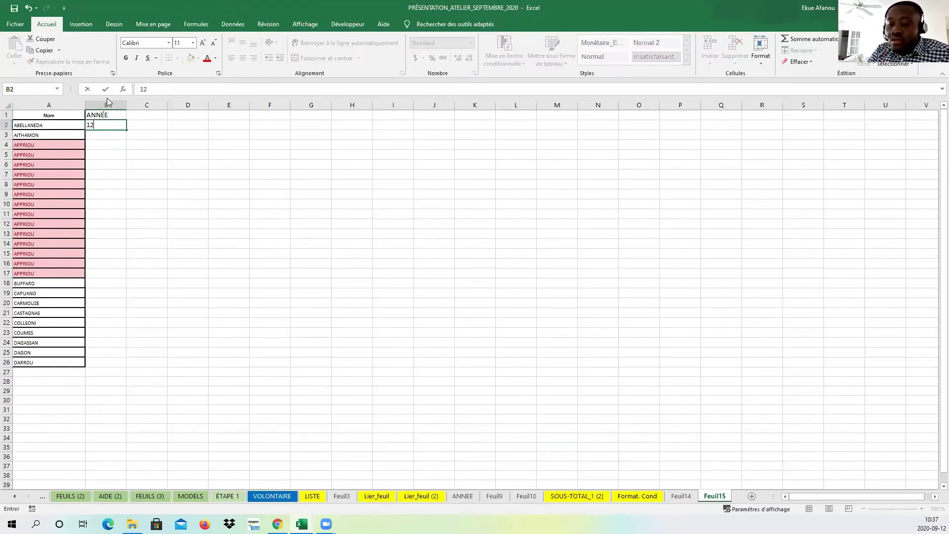
{"action": "type", "text": "90"}
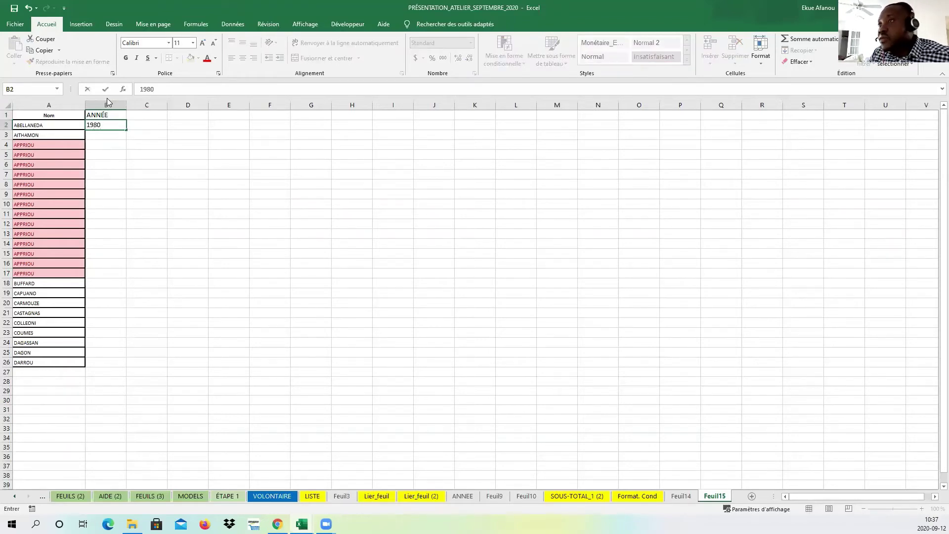
{"action": "left_click", "coordinate": [101, 156]}
- Copy the year 1980 from B2 into cells B7 to B10
{"action": "left_click", "coordinate": [117, 125]}
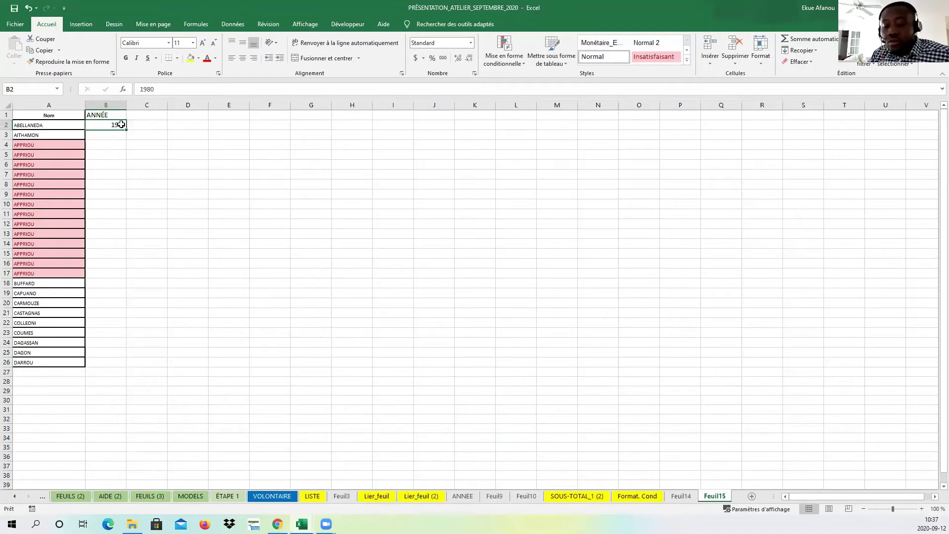
{"action": "key", "text": "ctrl+c"}
{"action": "left_click_drag", "start_coordinate": [111, 173], "coordinate": [114, 211]}
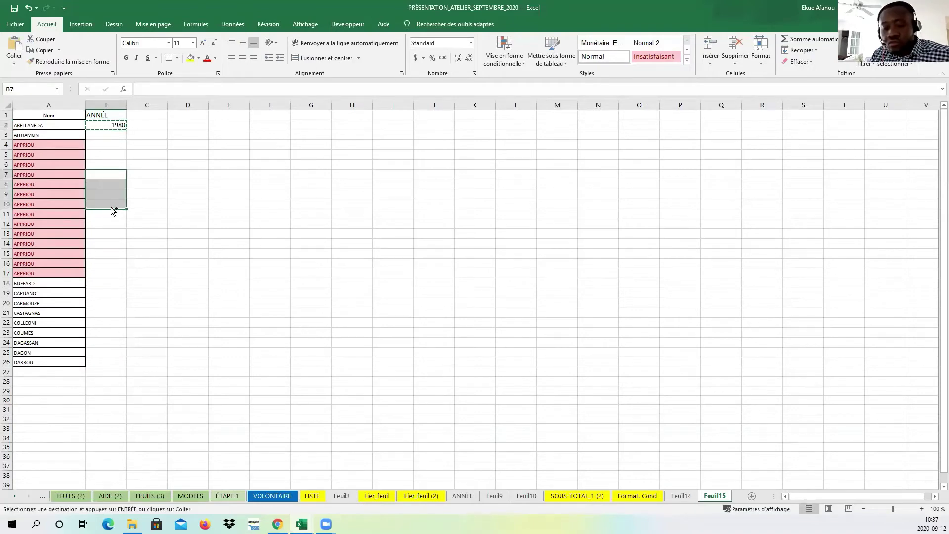
{"action": "key", "text": "ctrl+v"}
- Enter 1987 in B3 and 1988 in B4, and extend the series down to B6
{"action": "left_click", "coordinate": [110, 132]}
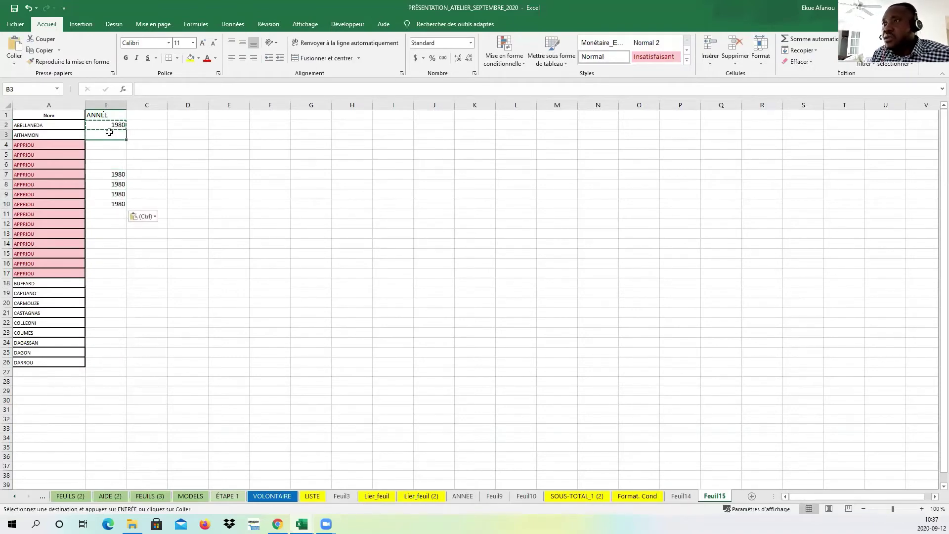
{"action": "type", "text": "19"}
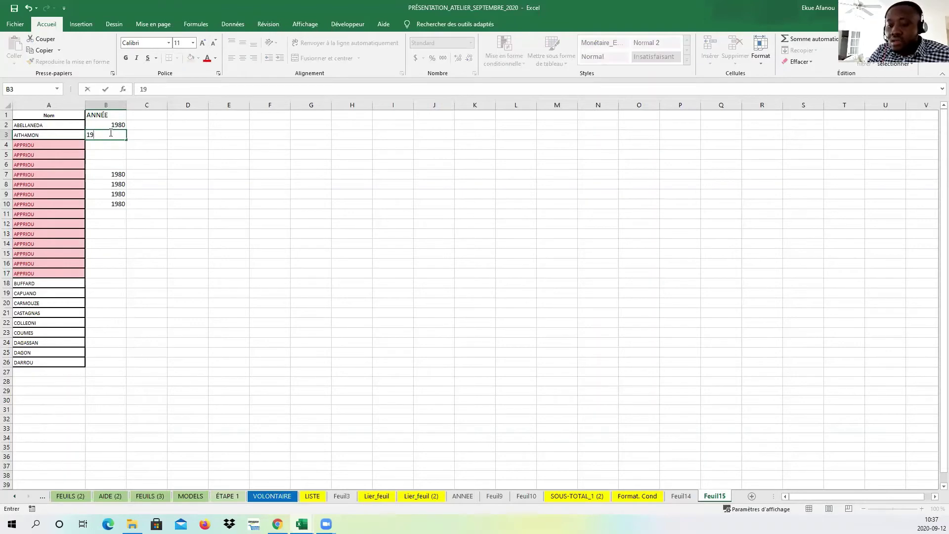
{"action": "type", "text": "87"}
{"action": "key", "text": "Return"}
{"action": "type", "text": "19"}
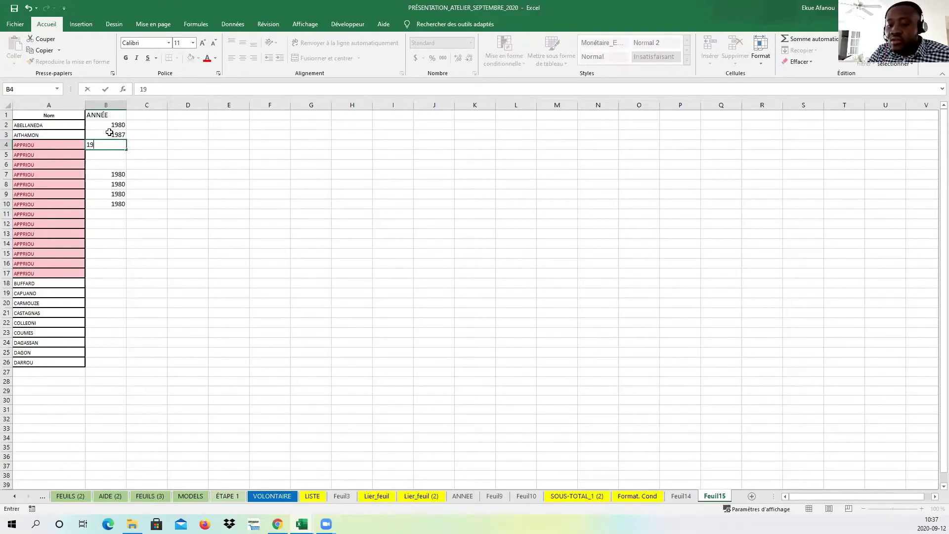
{"action": "type", "text": "888"}
{"action": "key", "text": "BackSpace"}
{"action": "key", "text": "Return"}
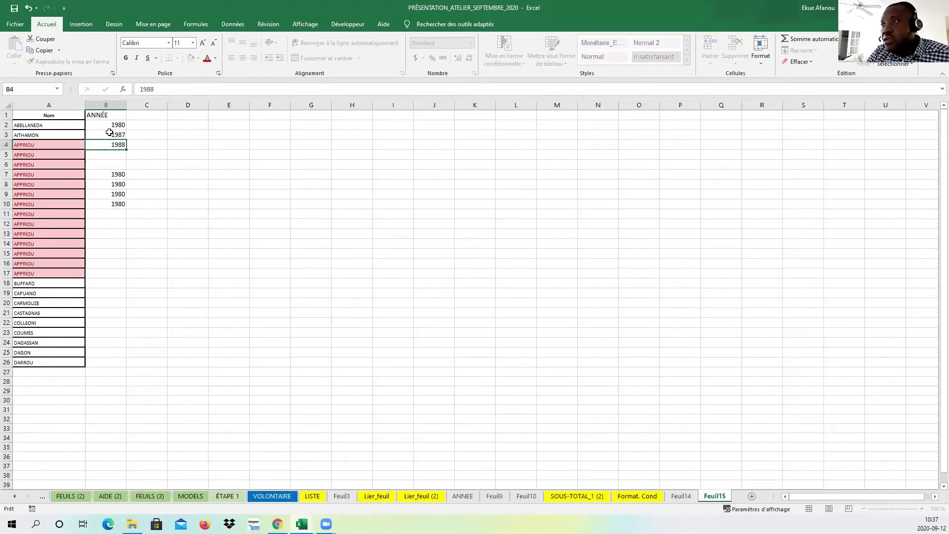
{"action": "left_click_drag", "start_coordinate": [103, 133], "coordinate": [125, 168]}
{"action": "left_click", "coordinate": [140, 218]}
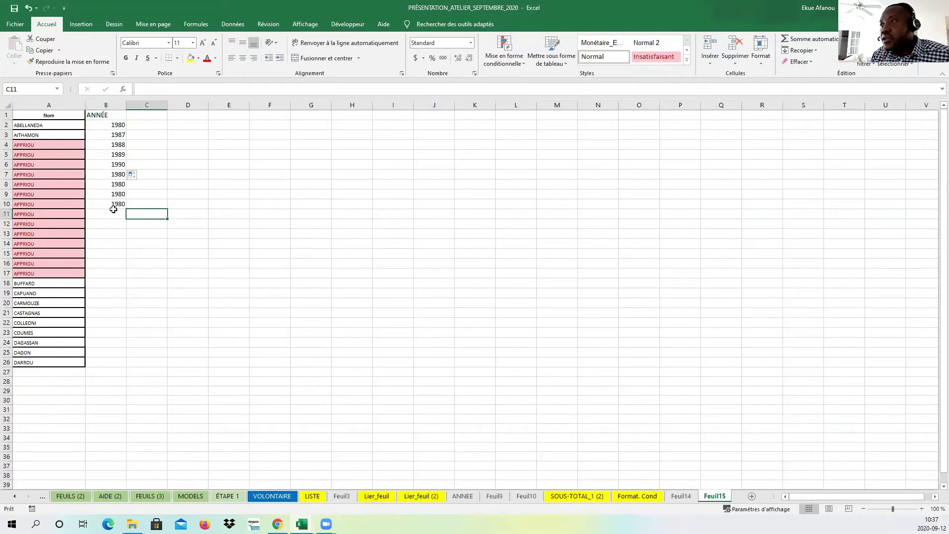
- Fill column B from B10 down to B26 as a series of years increasing by one
{"action": "left_click", "coordinate": [119, 213]}
{"action": "left_click", "coordinate": [117, 203]}
{"action": "left_click_drag", "start_coordinate": [126, 208], "coordinate": [117, 361]}
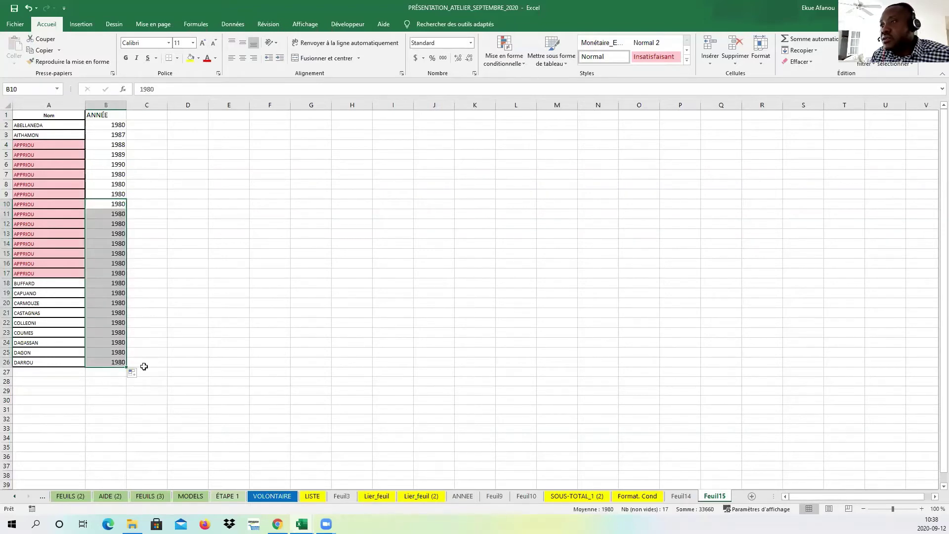
{"action": "left_click", "coordinate": [132, 372]}
{"action": "left_click", "coordinate": [158, 401]}
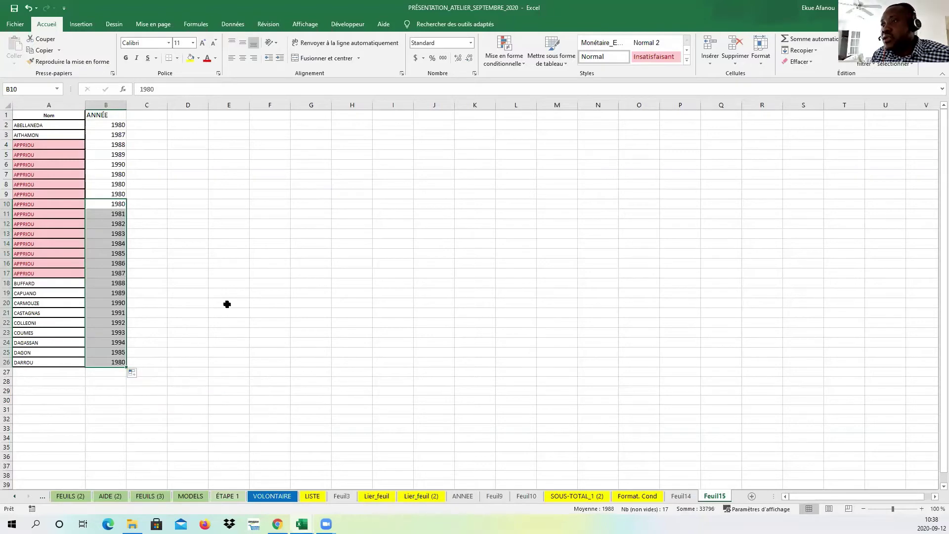
{"action": "left_click", "coordinate": [227, 295]}
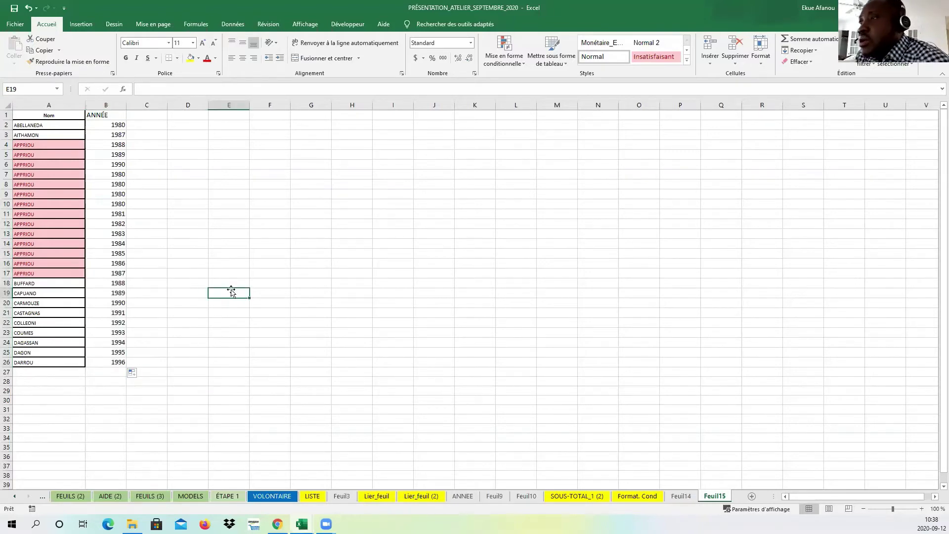
- Set the year in B2 to 1997
{"action": "left_click", "coordinate": [122, 134]}
{"action": "left_click", "coordinate": [119, 125]}
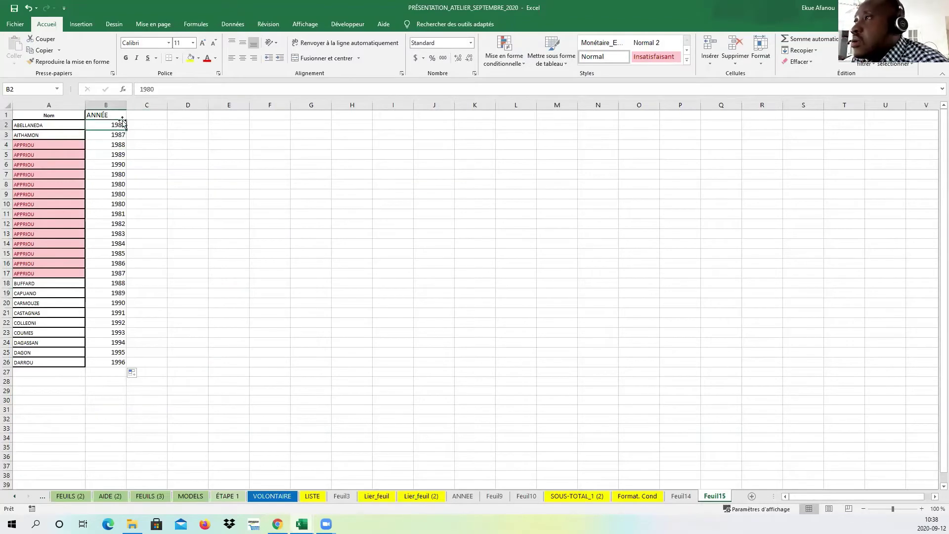
{"action": "left_click", "coordinate": [151, 90]}
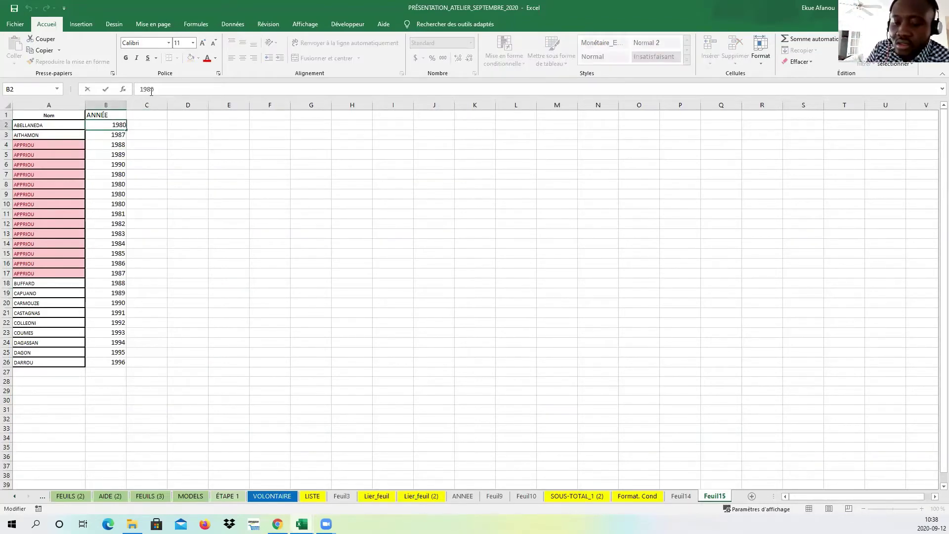
{"action": "key", "text": "BackSpace"}
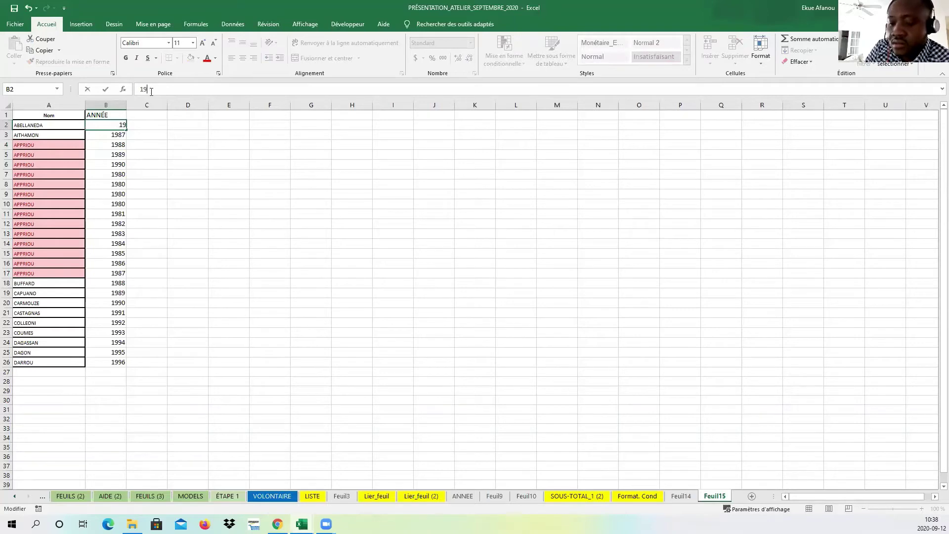
{"action": "key", "text": "Return"}
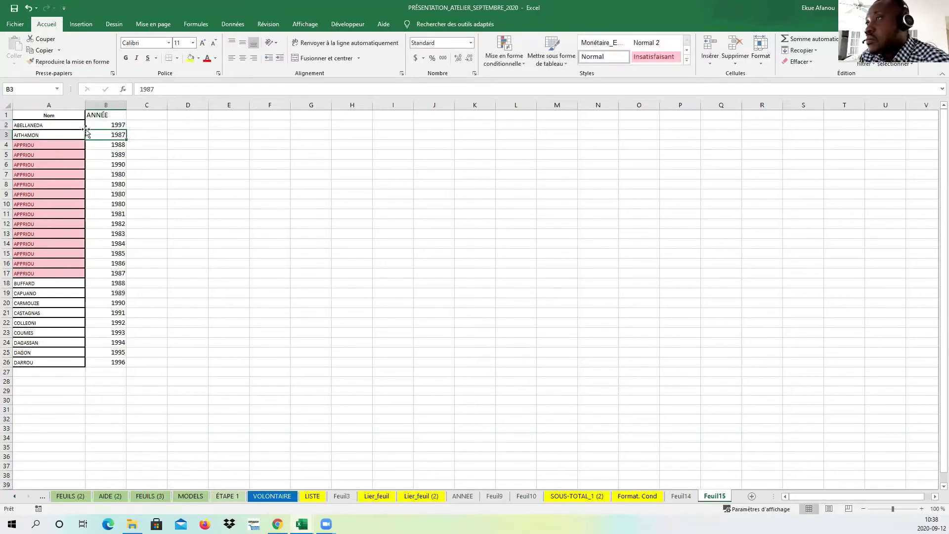
- Fill from B2 down to B6 as an incremented series of years, from 1997 to 2001
{"action": "left_click", "coordinate": [106, 125]}
{"action": "left_click_drag", "start_coordinate": [128, 126], "coordinate": [124, 167]}
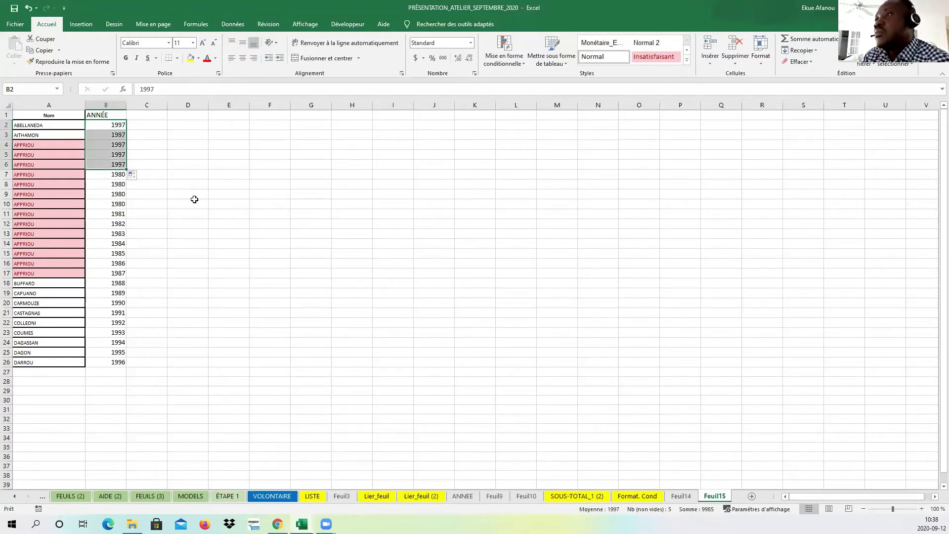
{"action": "left_click", "coordinate": [133, 175]}
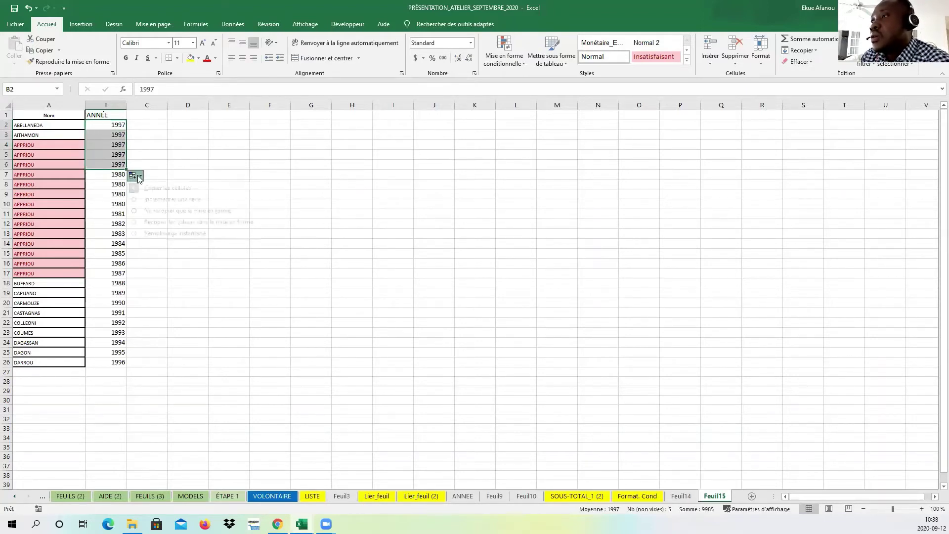
{"action": "left_click", "coordinate": [146, 199]}
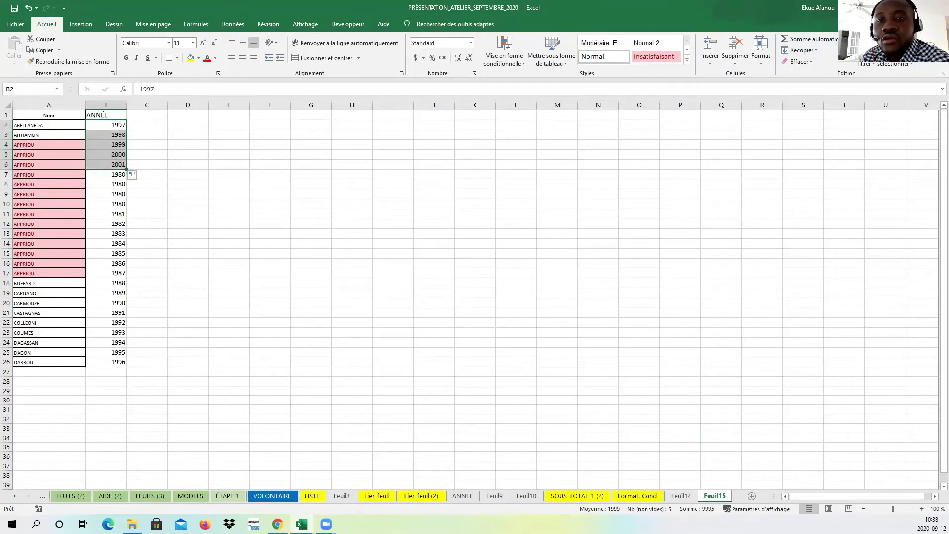
- Highlight duplicate values in the ANNÉE column with the "Remplissage rouge clair avec texte rouge foncé" conditional format
{"action": "left_click", "coordinate": [106, 116]}
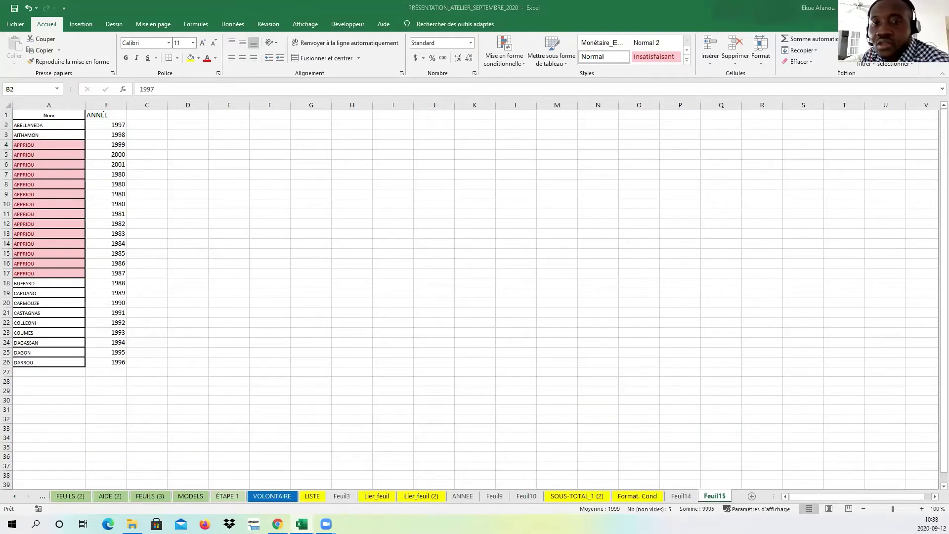
{"action": "left_click", "coordinate": [117, 106]}
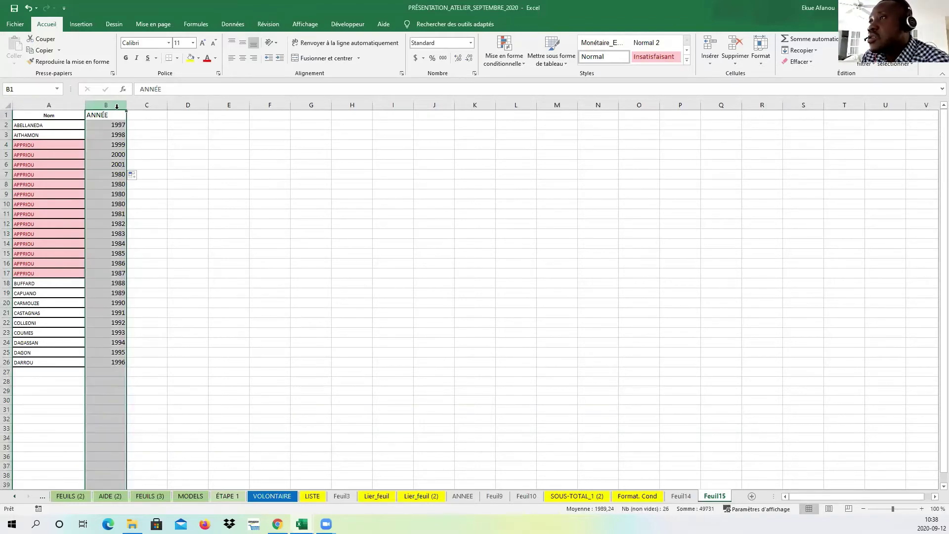
{"action": "left_click", "coordinate": [506, 60]}
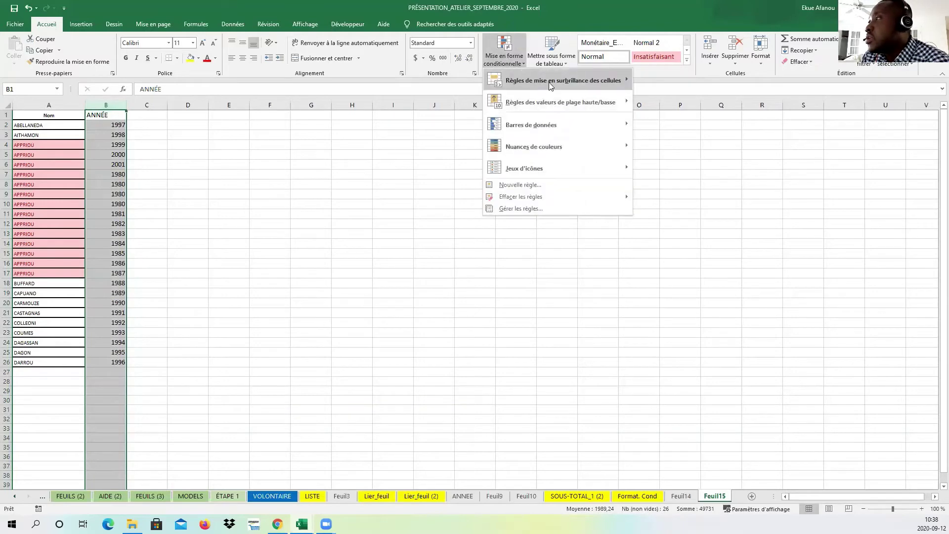
{"action": "mouse_move", "coordinate": [550, 86]}
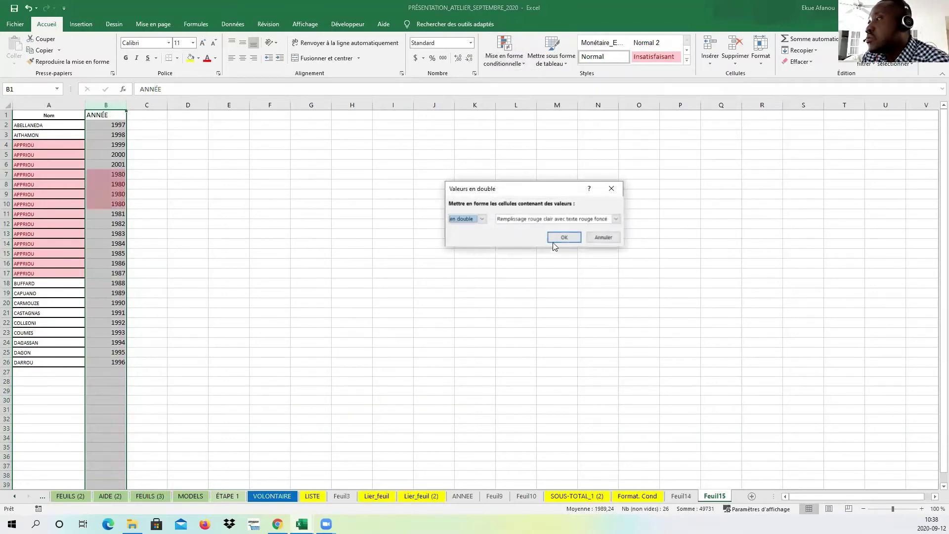
{"action": "left_click", "coordinate": [557, 237]}
{"action": "left_click", "coordinate": [186, 193]}
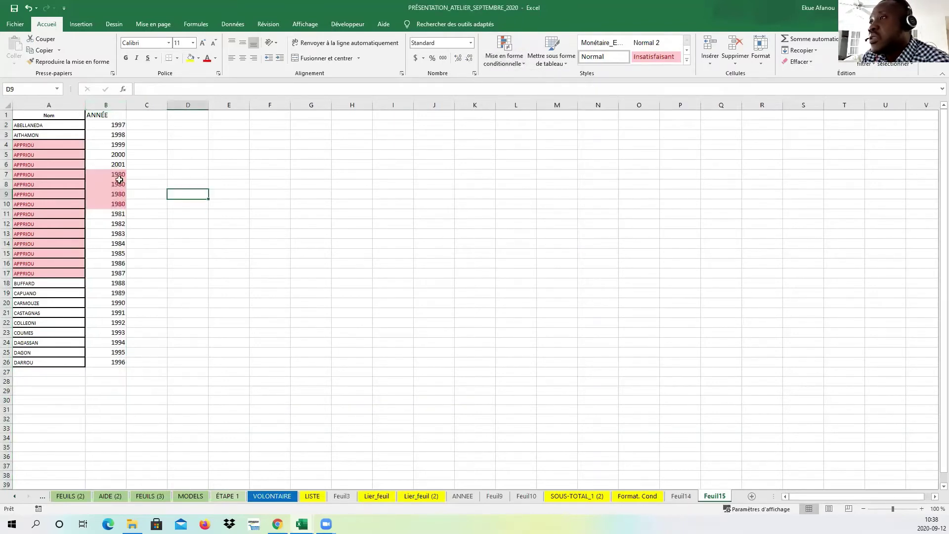
{"action": "left_click_drag", "start_coordinate": [119, 177], "coordinate": [119, 204]}
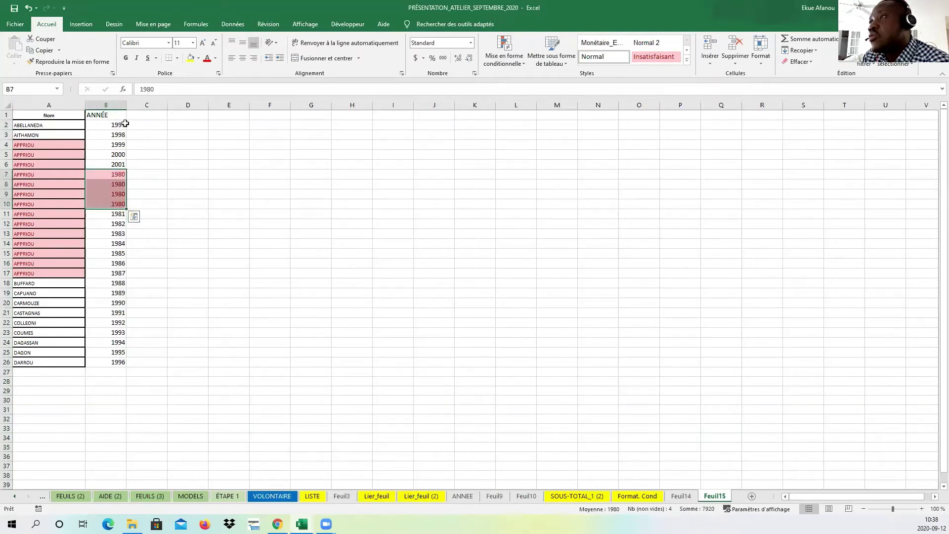
{"action": "left_click", "coordinate": [118, 104]}
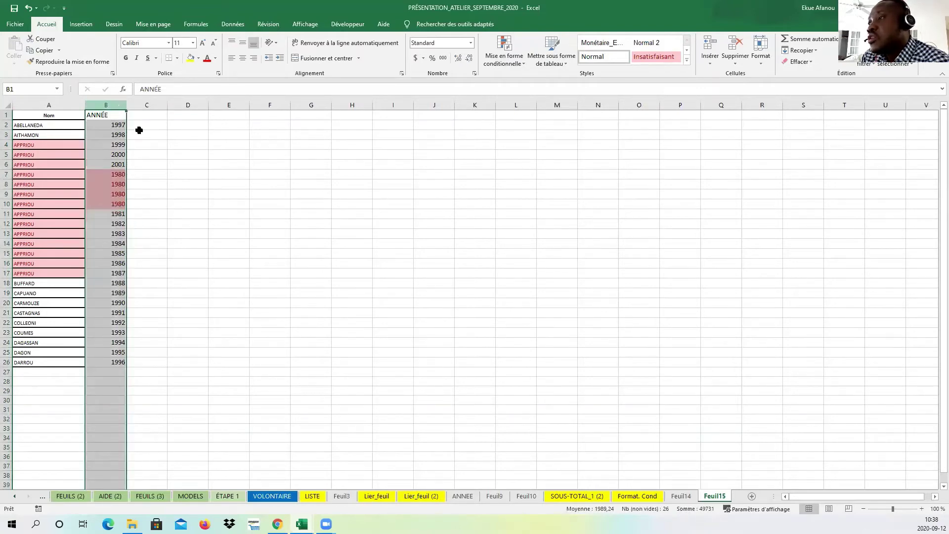
{"action": "left_click", "coordinate": [219, 183]}
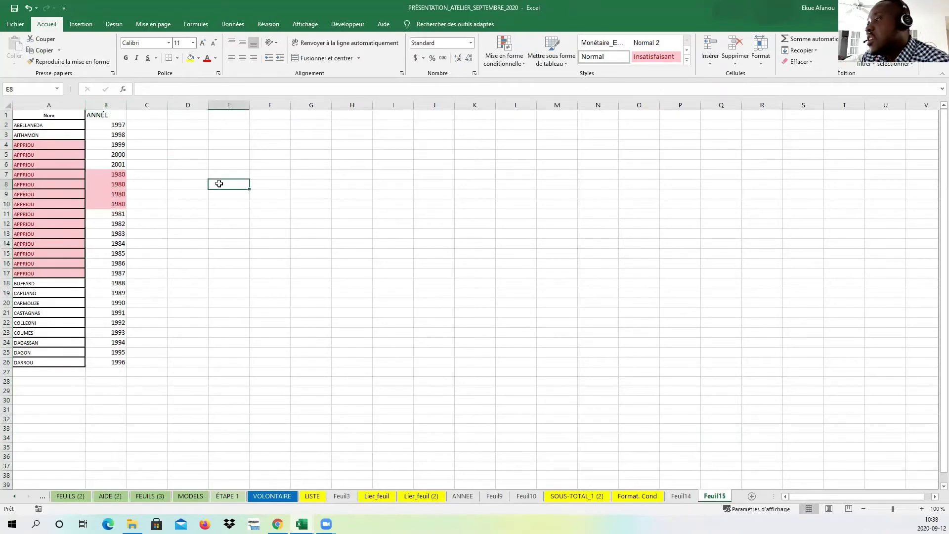
{"action": "right_click", "coordinate": [718, 497]}
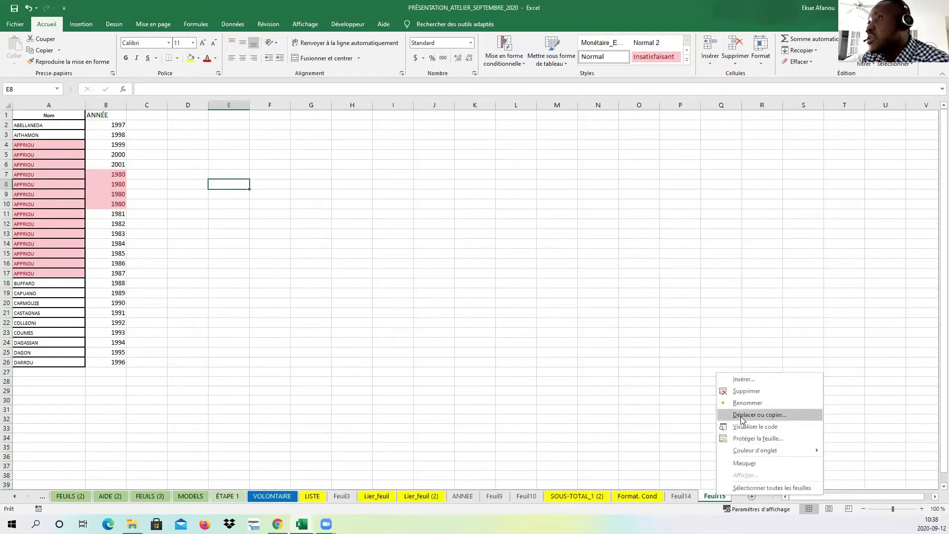
{"action": "left_click", "coordinate": [320, 329]}
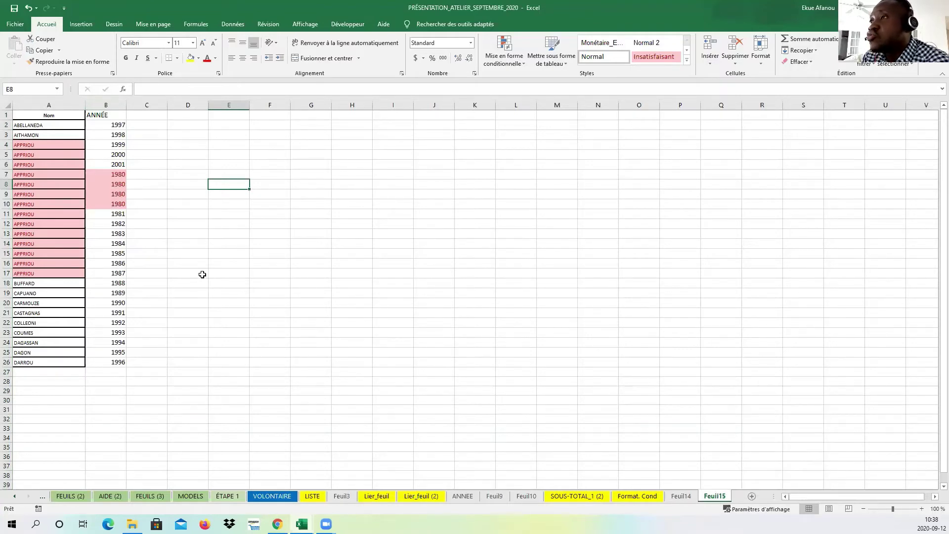
{"action": "left_click", "coordinate": [202, 274]}
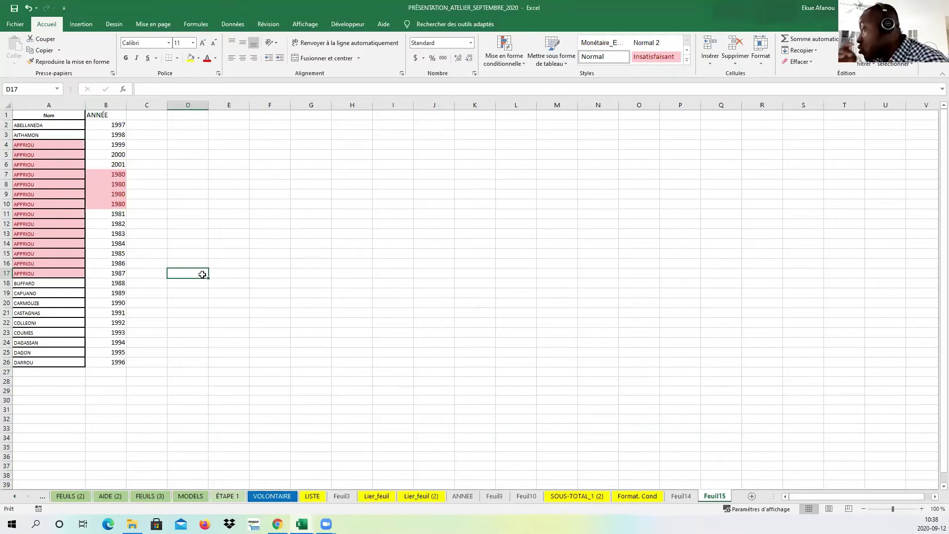
{"action": "left_click", "coordinate": [215, 175]}
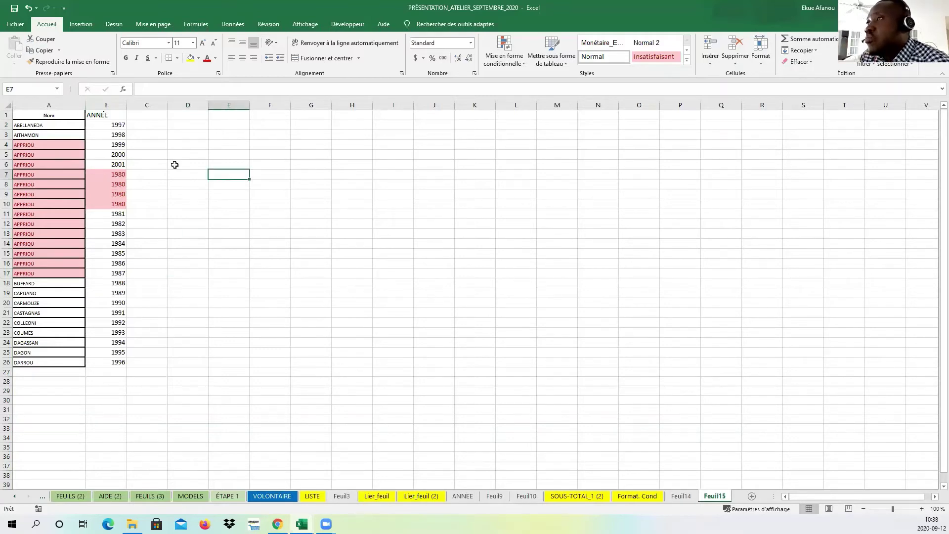
{"action": "left_click", "coordinate": [103, 100]}
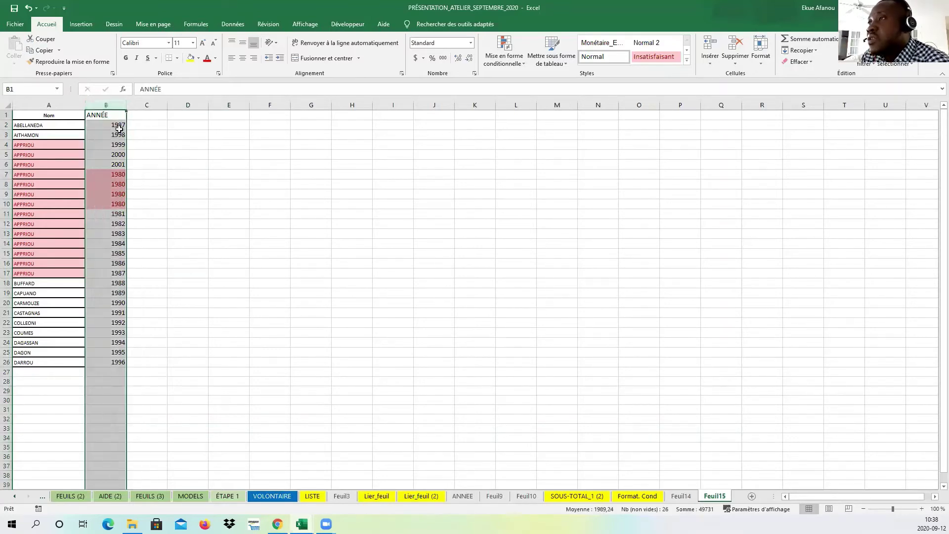
{"action": "left_click", "coordinate": [157, 181]}
{"action": "left_click", "coordinate": [100, 105]}
{"action": "left_click_drag", "start_coordinate": [101, 106], "coordinate": [48, 102]}
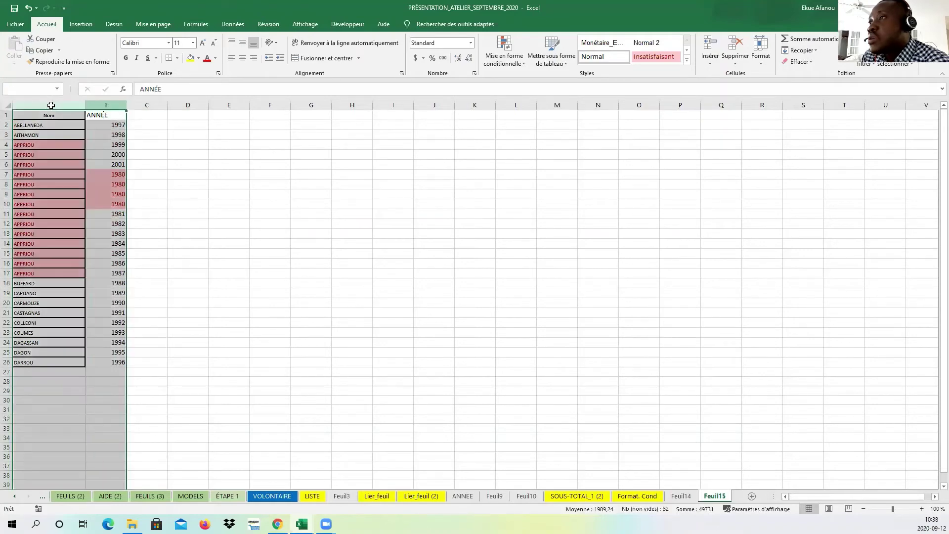
{"action": "left_click", "coordinate": [261, 187]}
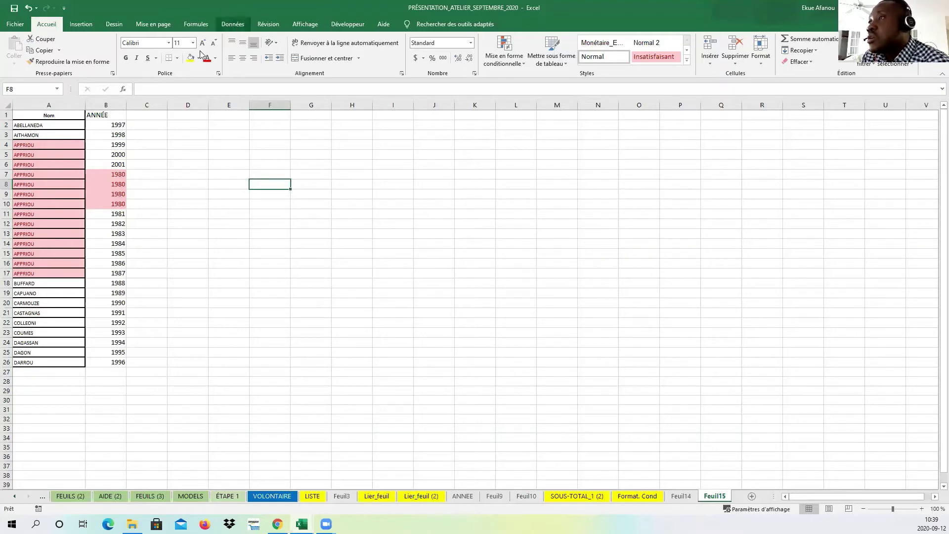
- Delete the entire ANNÉE column from the sheet
{"action": "left_click", "coordinate": [101, 106]}
{"action": "right_click", "coordinate": [99, 104]}
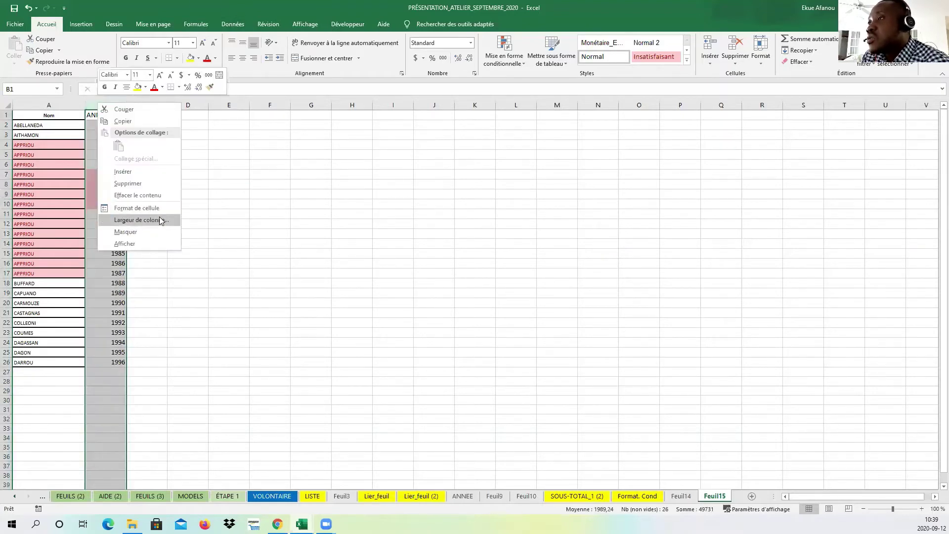
{"action": "left_click", "coordinate": [155, 183]}
{"action": "left_click", "coordinate": [177, 204]}
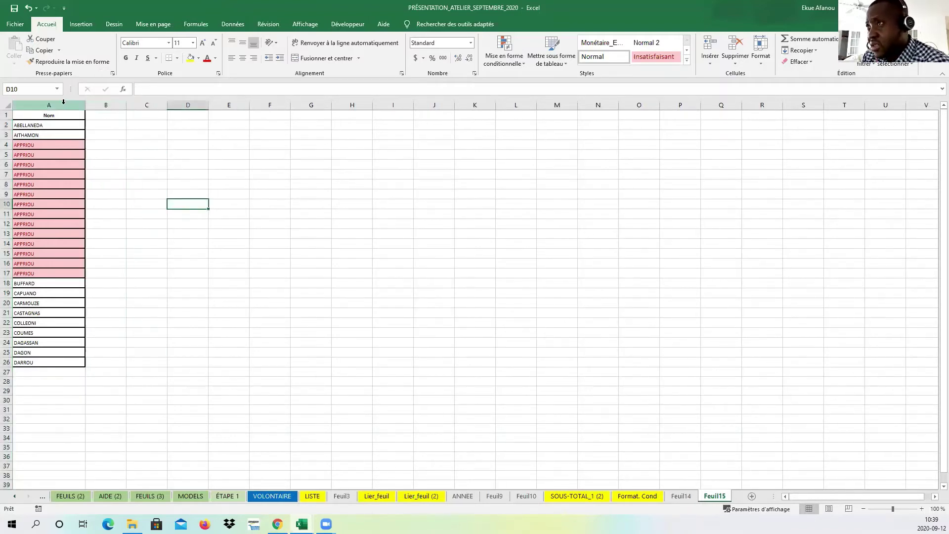
- Remove duplicate values from column A based on the Nom column, treating the first row as a header
{"action": "left_click", "coordinate": [64, 102]}
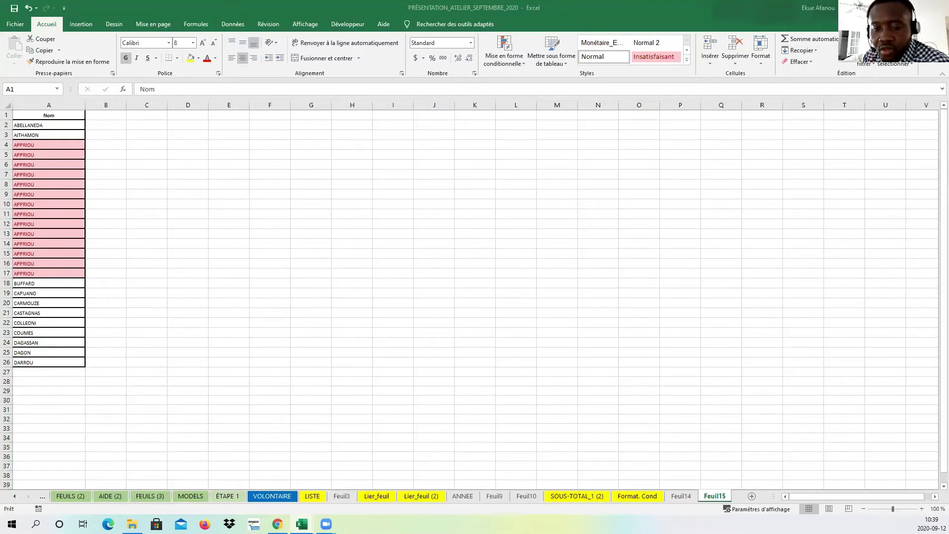
{"action": "left_click", "coordinate": [62, 101]}
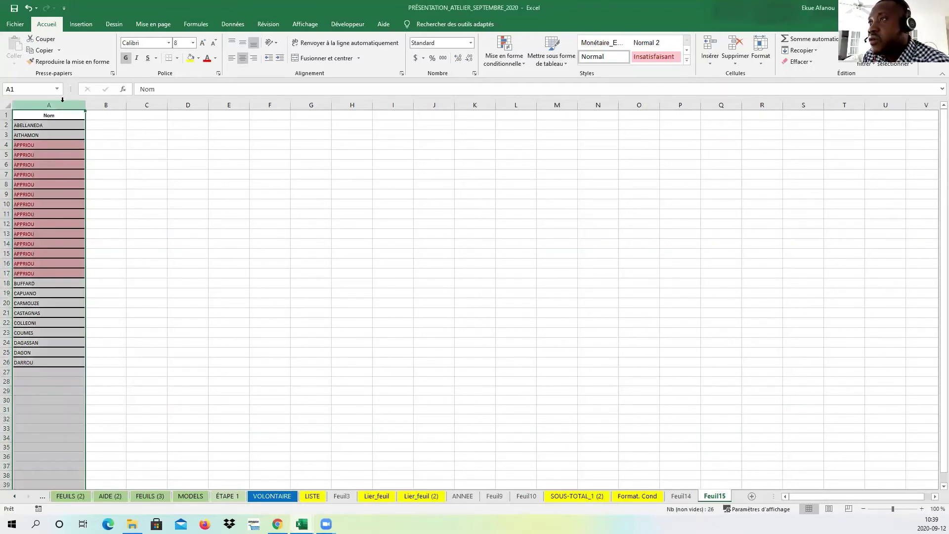
{"action": "left_click", "coordinate": [232, 23]}
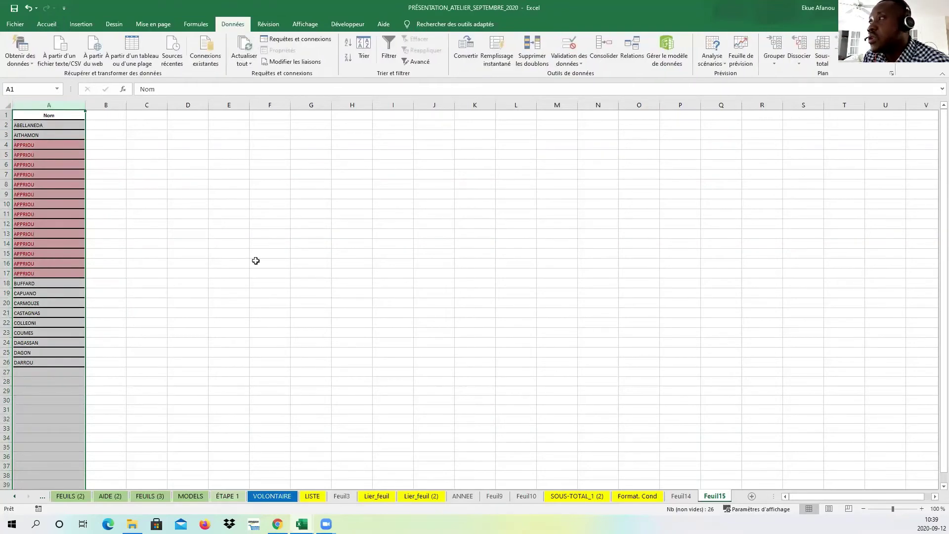
{"action": "left_click", "coordinate": [532, 54]}
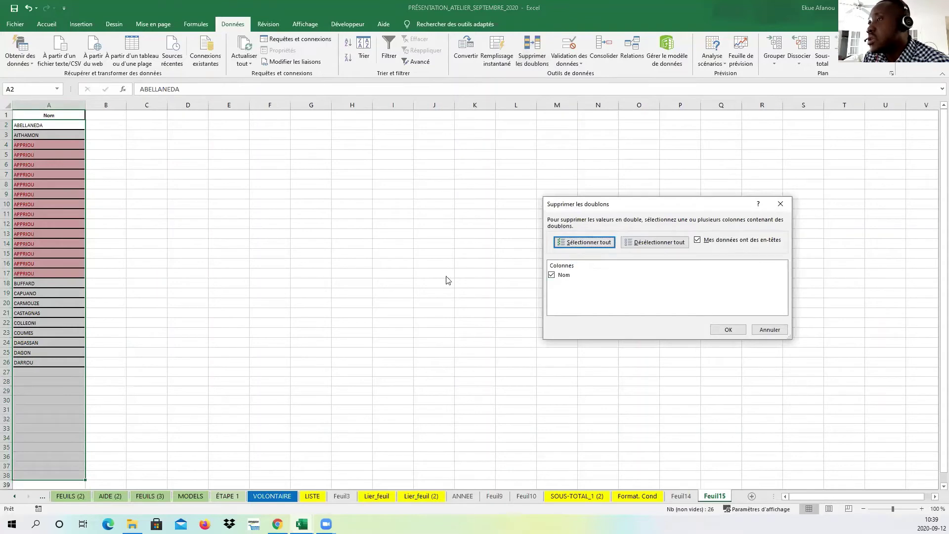
{"action": "left_click", "coordinate": [726, 332]}
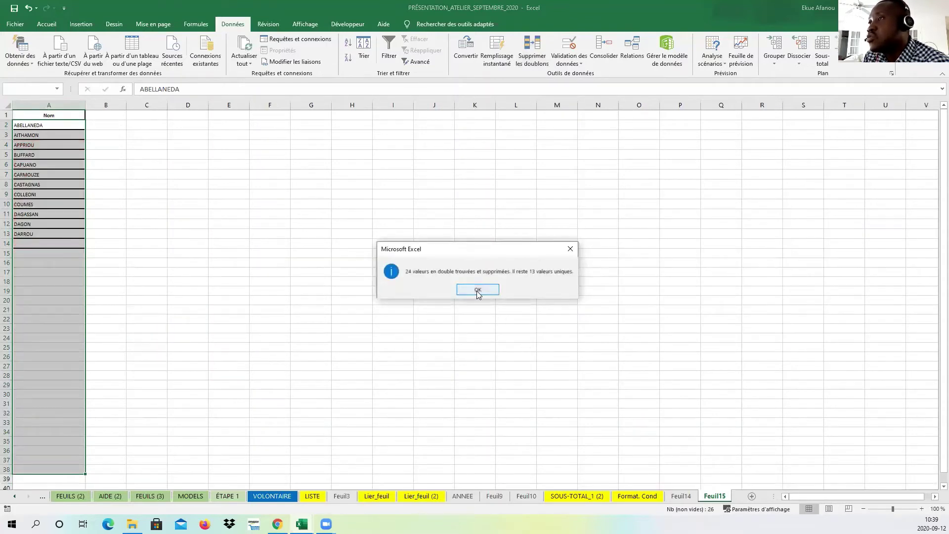
{"action": "left_click", "coordinate": [478, 290]}
{"action": "left_click", "coordinate": [184, 236]}
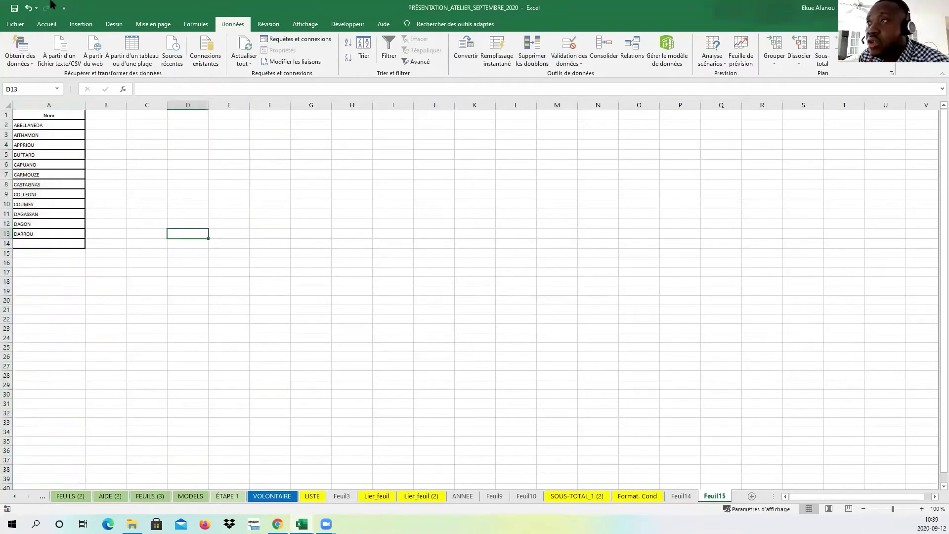
- Undo the duplicate removal in the Nom column and the deletion of the ANNÉE column
{"action": "left_click", "coordinate": [28, 8]}
{"action": "left_click", "coordinate": [287, 305]}
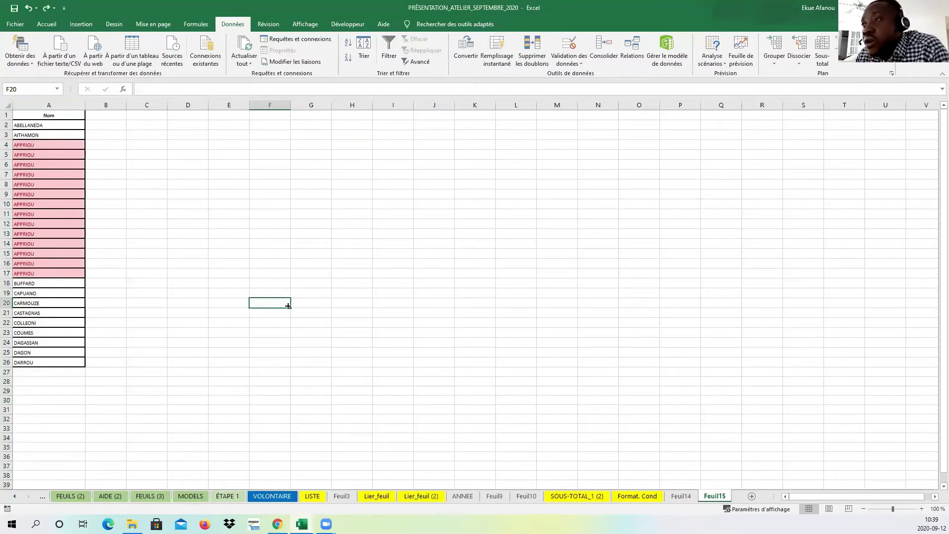
{"action": "left_click", "coordinate": [303, 147]}
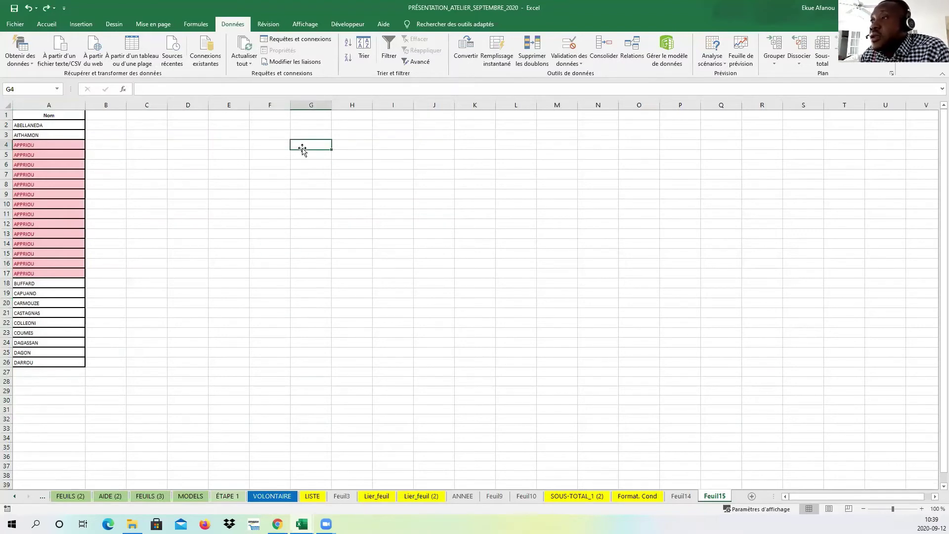
{"action": "left_click", "coordinate": [687, 498]}
{"action": "left_click", "coordinate": [708, 496]}
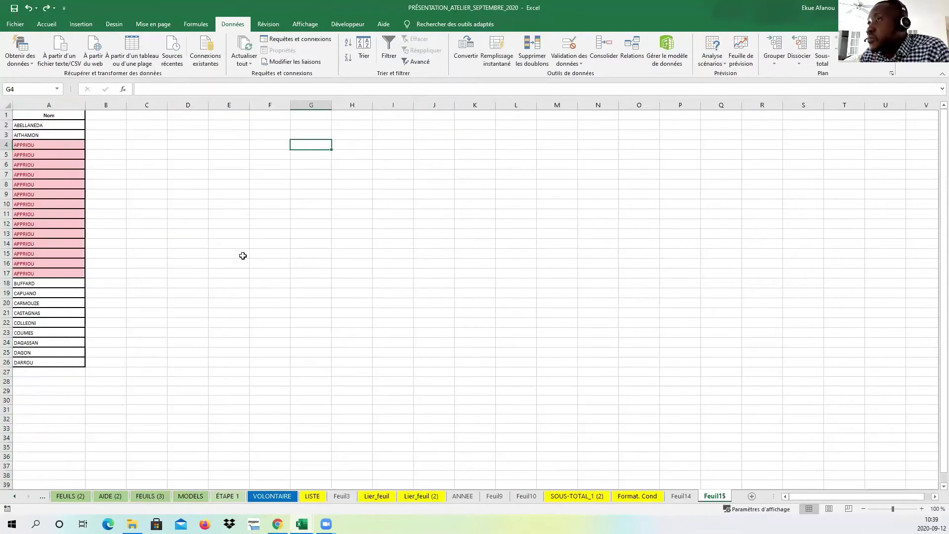
{"action": "left_click", "coordinate": [28, 7]}
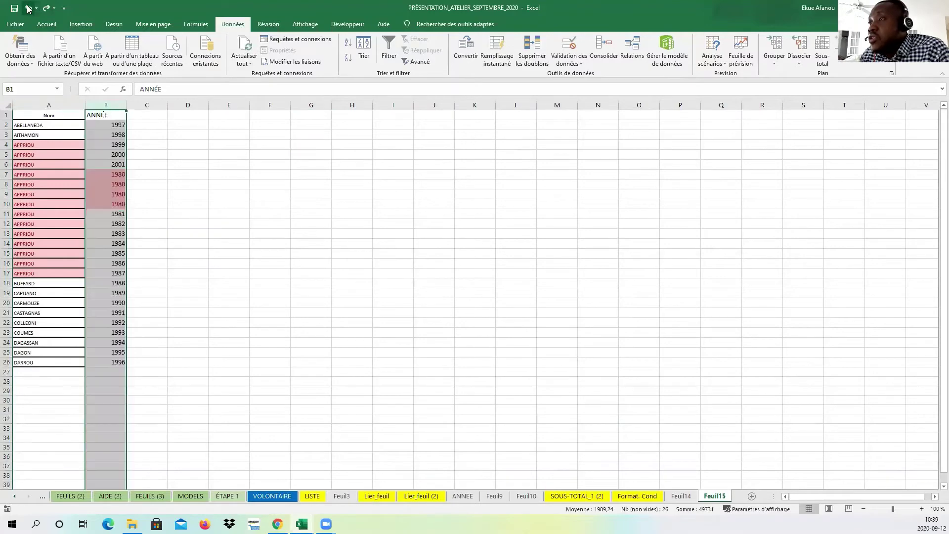
{"action": "left_click", "coordinate": [226, 251]}
- Remove duplicate rows from columns A and B, comparing both Nom and ANNÉE and treating the first row as headers
{"action": "left_click", "coordinate": [112, 106]}
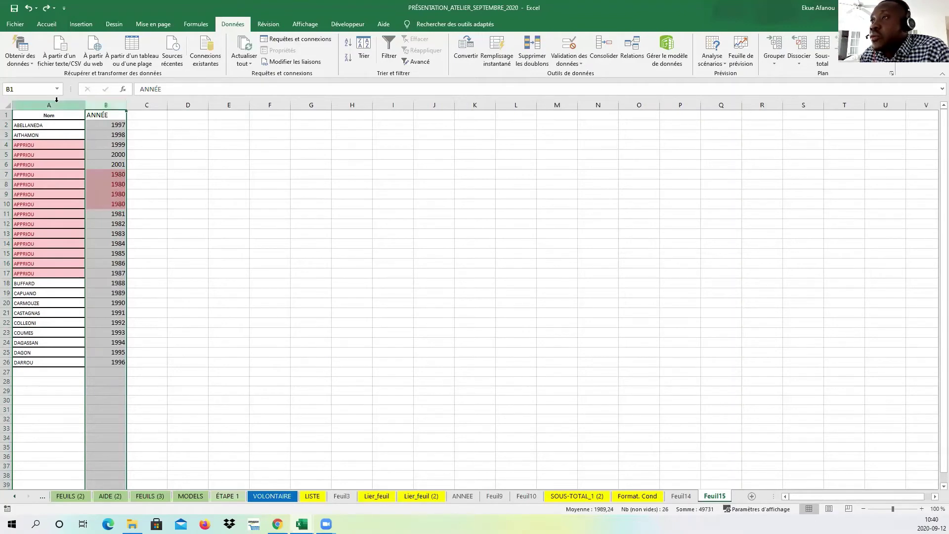
{"action": "left_click_drag", "start_coordinate": [57, 104], "coordinate": [99, 105]}
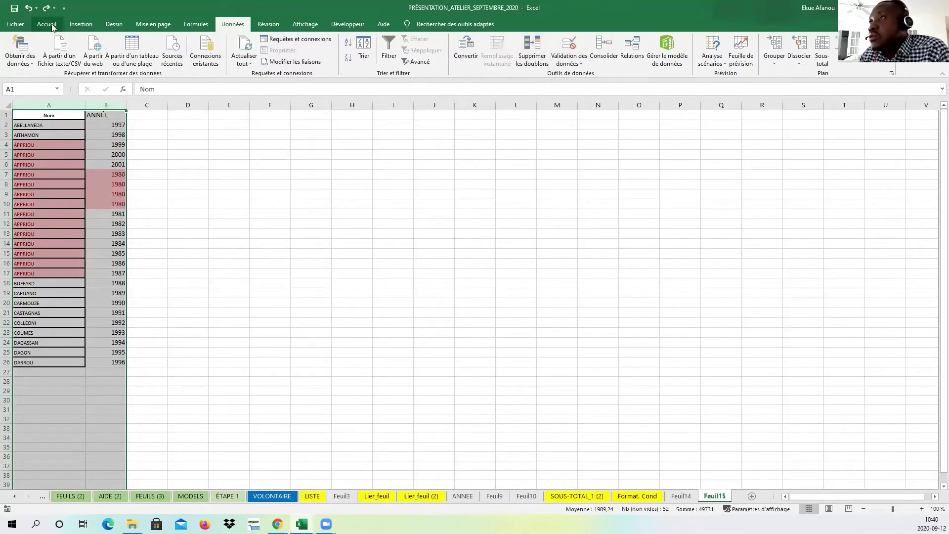
{"action": "left_click", "coordinate": [526, 61]}
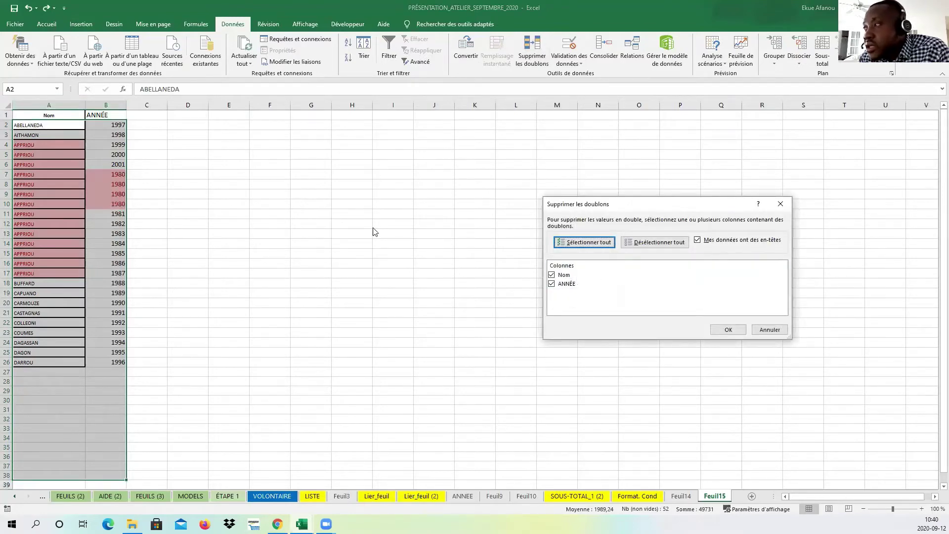
{"action": "left_click", "coordinate": [723, 328]}
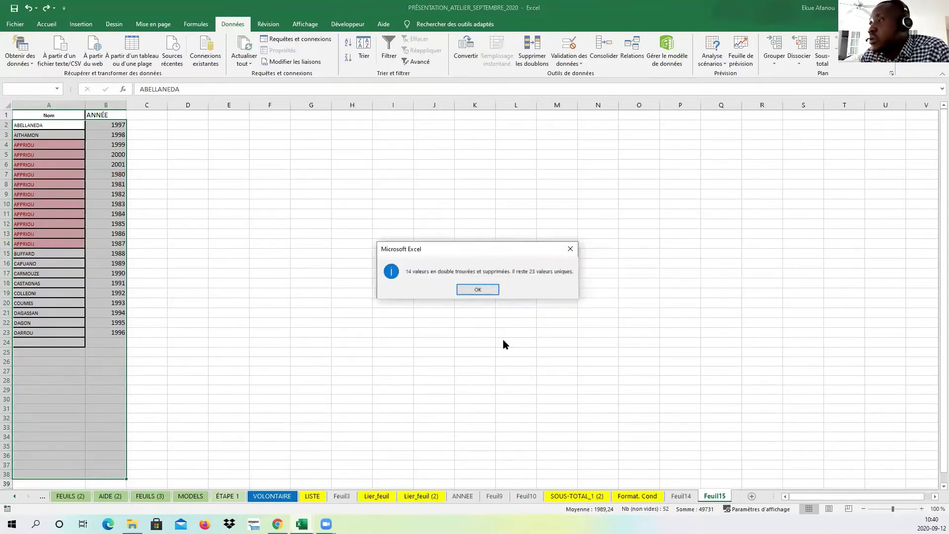
{"action": "left_click", "coordinate": [486, 289]}
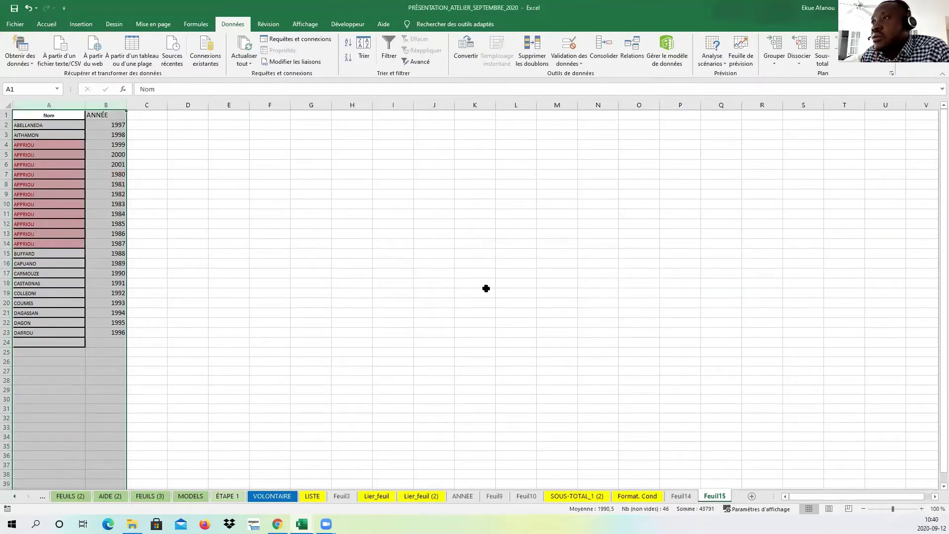
{"action": "left_click", "coordinate": [171, 234]}
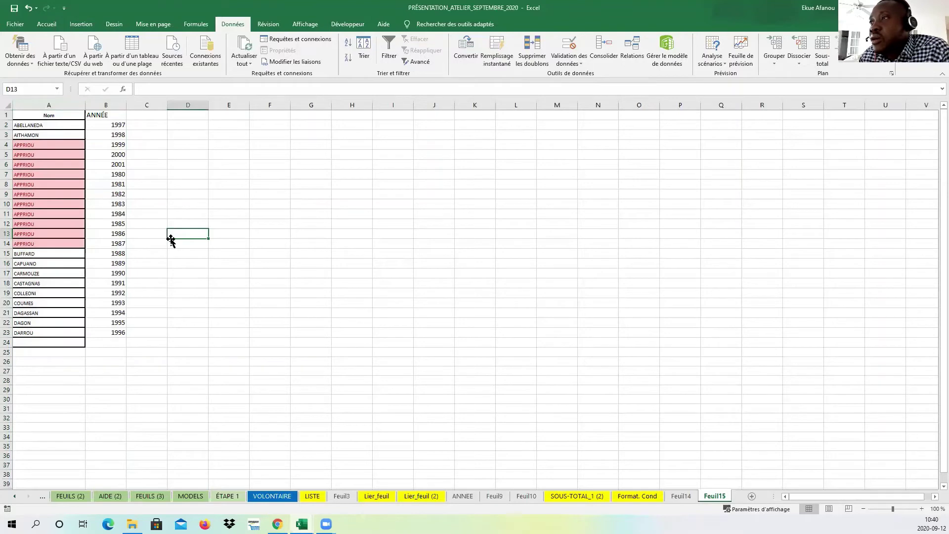
{"action": "left_click_drag", "start_coordinate": [116, 177], "coordinate": [32, 172]}
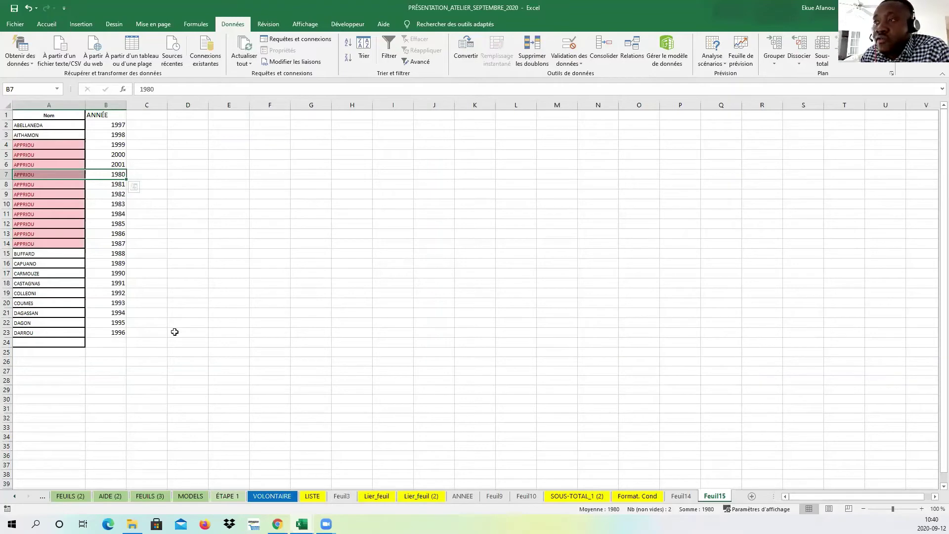
{"action": "left_click_drag", "start_coordinate": [62, 145], "coordinate": [115, 158]}
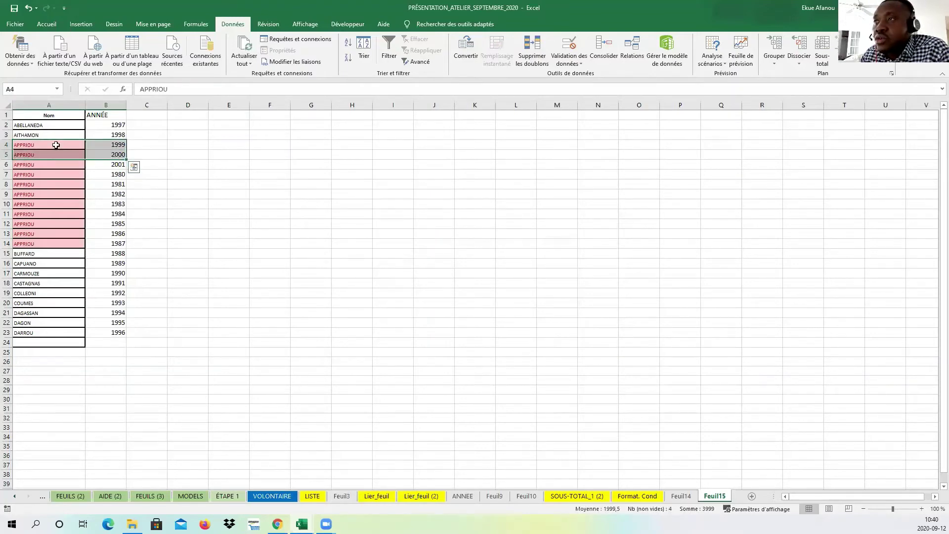
- Undo the duplicate removal based on the Nom and ANNÉE columns
{"action": "left_click", "coordinate": [57, 144]}
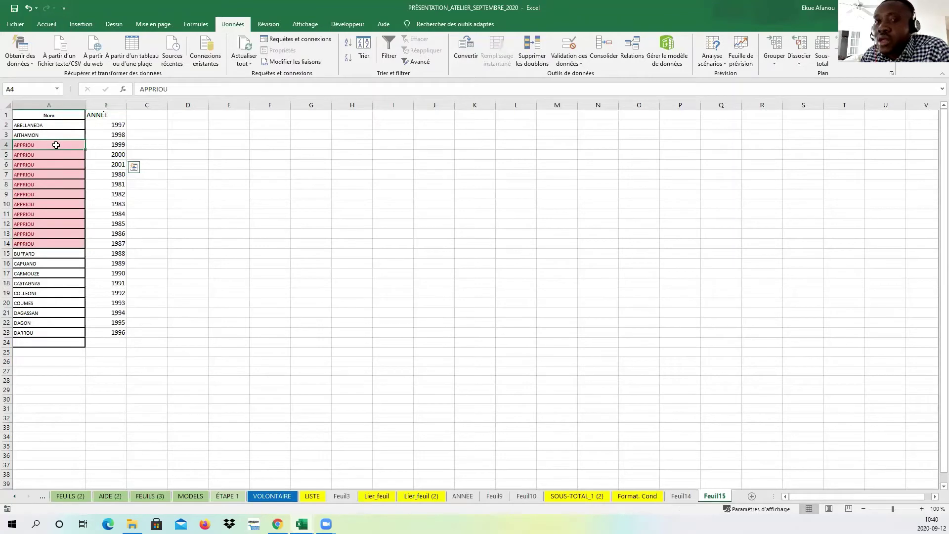
{"action": "left_click", "coordinate": [119, 147]}
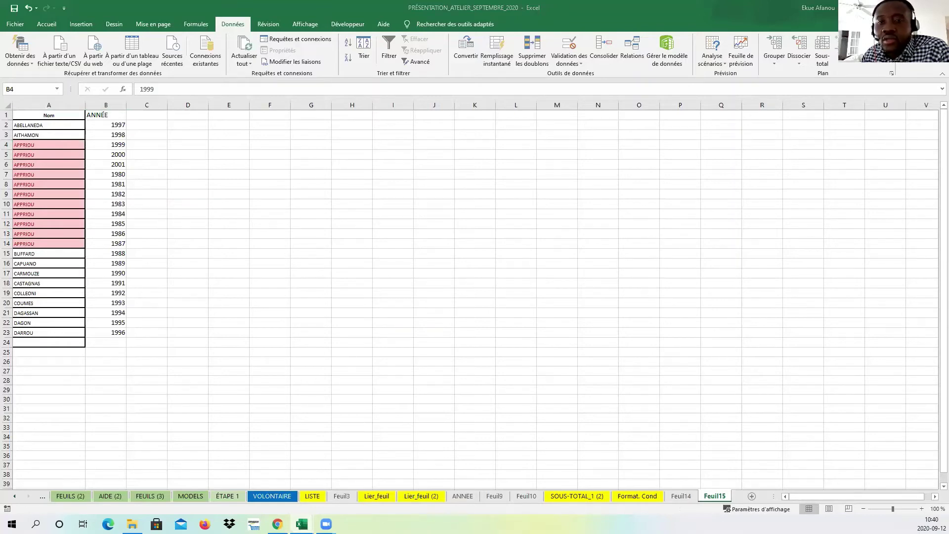
{"action": "left_click", "coordinate": [88, 147]}
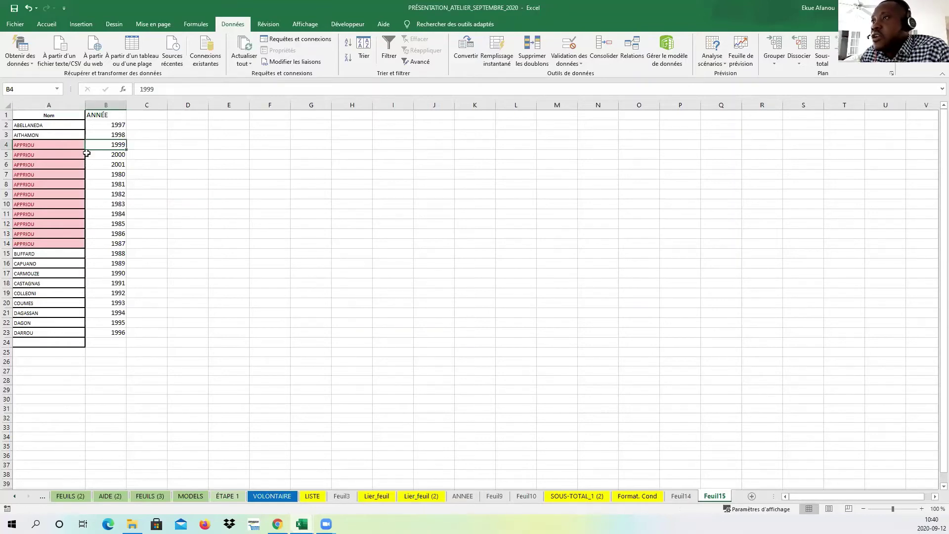
{"action": "left_click", "coordinate": [30, 9]}
{"action": "left_click", "coordinate": [214, 214]}
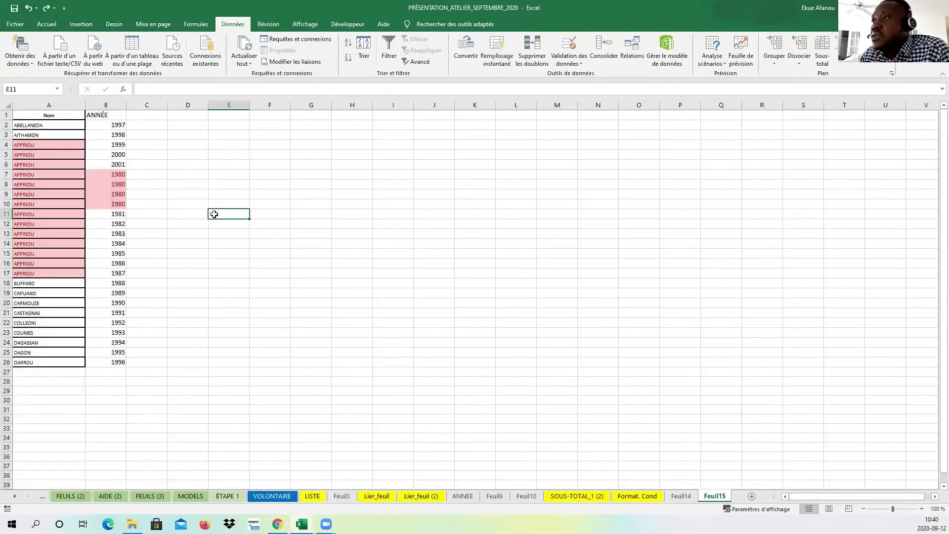
- Remove duplicate rows from columns A and B again, comparing both Nom and ANNÉE and keeping the first row as headers
{"action": "left_click_drag", "start_coordinate": [56, 173], "coordinate": [110, 202]}
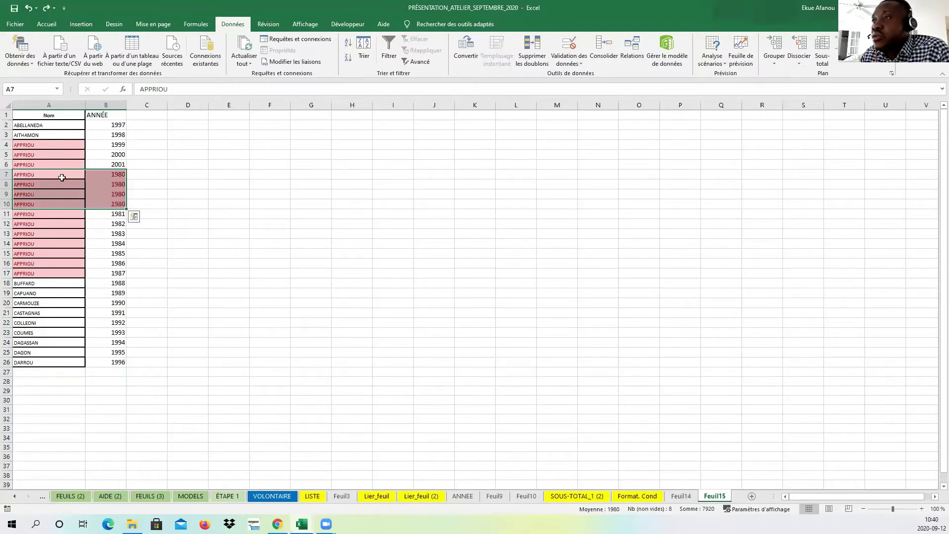
{"action": "left_click_drag", "start_coordinate": [59, 175], "coordinate": [116, 202]}
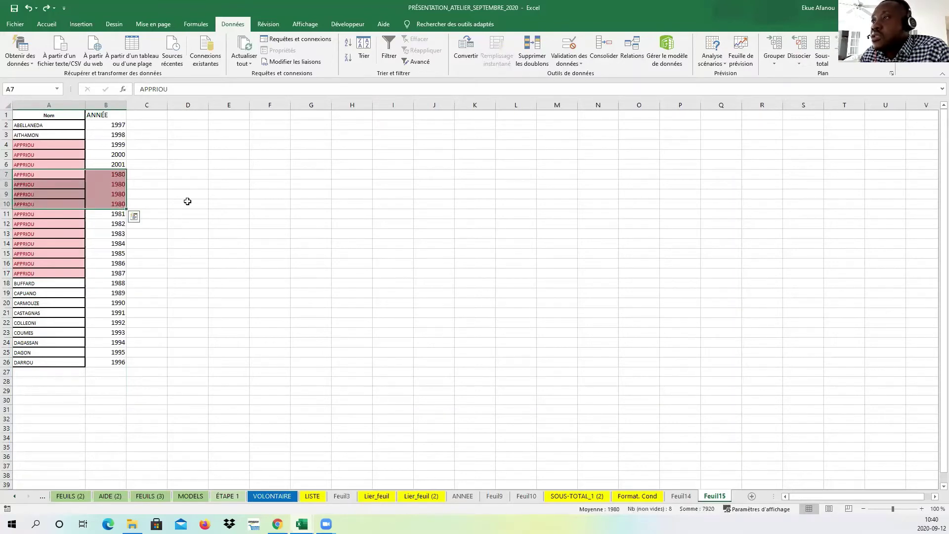
{"action": "left_click", "coordinate": [55, 174]}
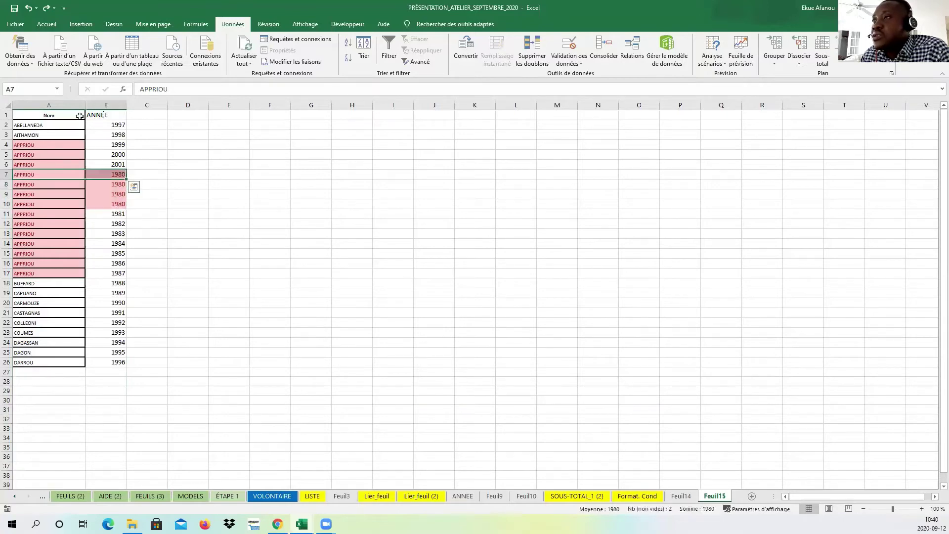
{"action": "left_click_drag", "start_coordinate": [80, 105], "coordinate": [126, 112]}
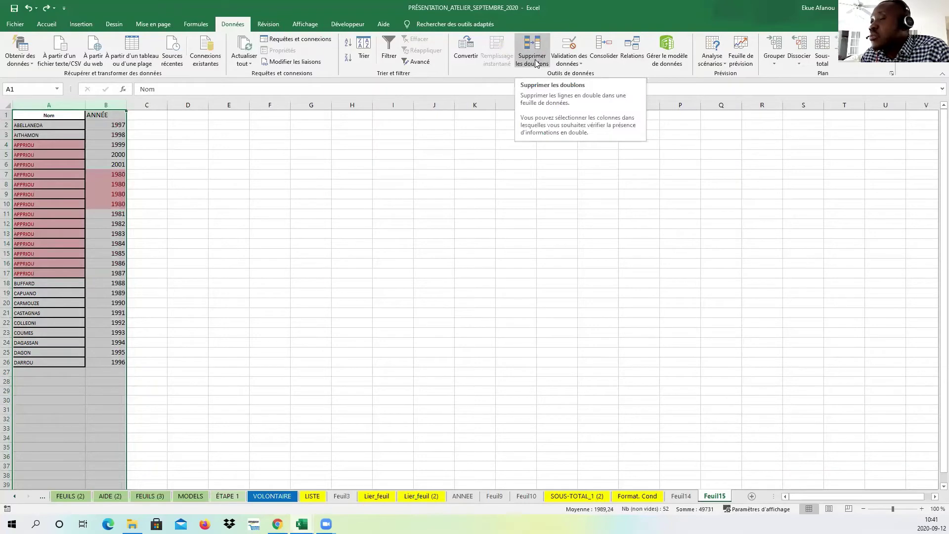
{"action": "left_click", "coordinate": [536, 63]}
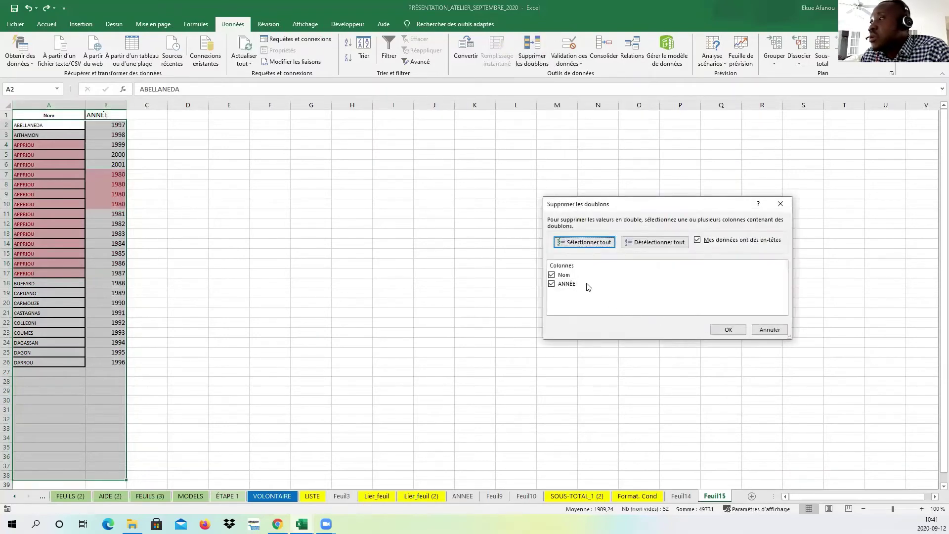
{"action": "left_click", "coordinate": [728, 331]}
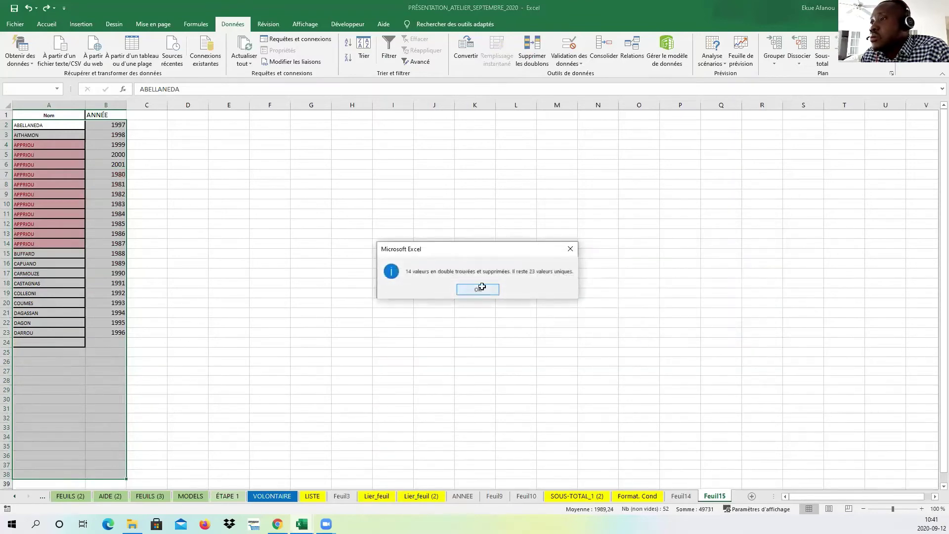
{"action": "left_click", "coordinate": [482, 287]}
{"action": "left_click", "coordinate": [269, 243]}
- Examine the remaining rows of the repeated name in column A and compare each with its year in the ANNÉE column
{"action": "left_click", "coordinate": [90, 176]}
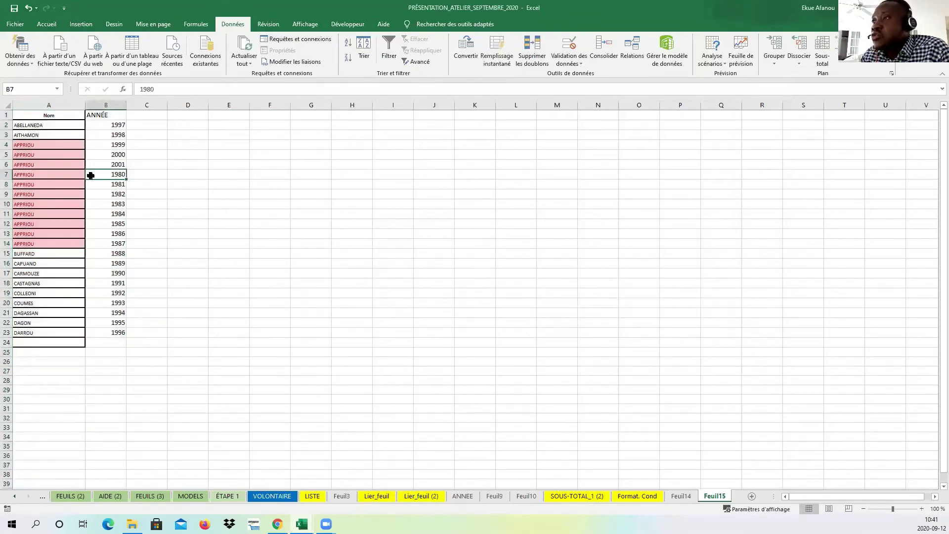
{"action": "left_click_drag", "start_coordinate": [90, 175], "coordinate": [53, 175]}
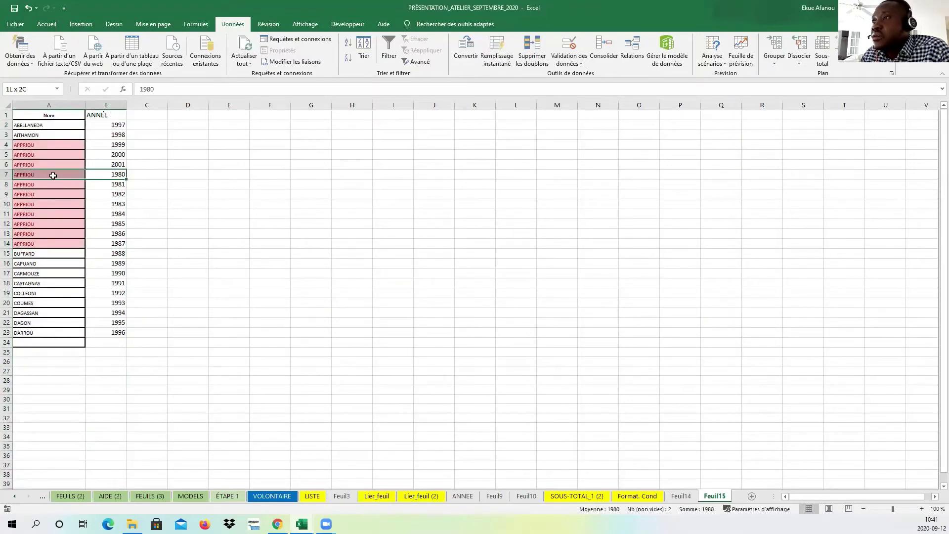
{"action": "left_click", "coordinate": [69, 143]}
{"action": "left_click_drag", "start_coordinate": [104, 151], "coordinate": [108, 244]}
{"action": "left_click", "coordinate": [69, 146]}
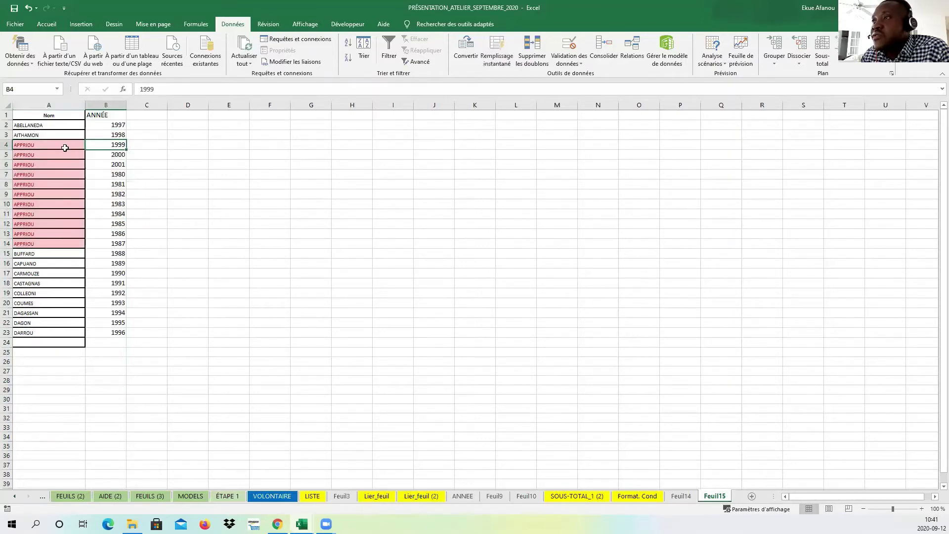
{"action": "left_click", "coordinate": [104, 148]}
{"action": "left_click", "coordinate": [66, 145]}
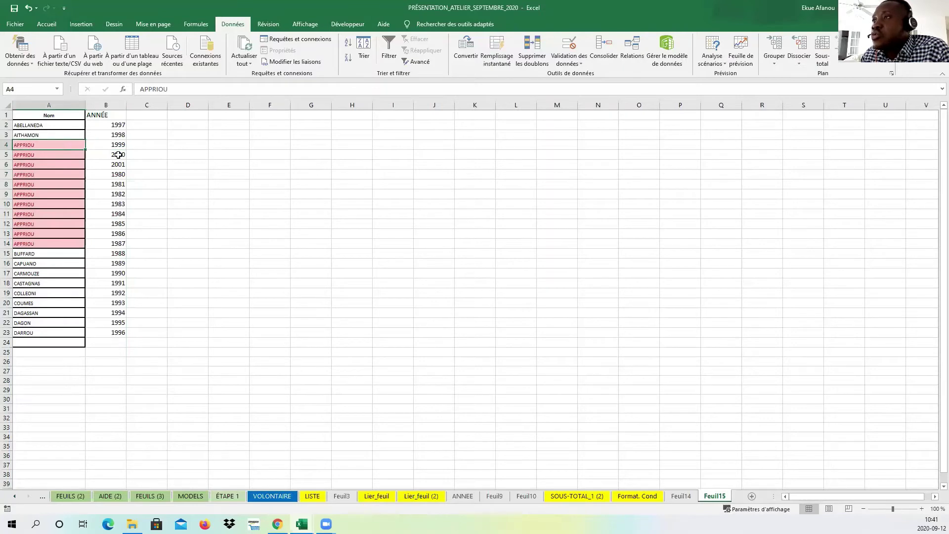
{"action": "left_click", "coordinate": [118, 153]}
{"action": "left_click", "coordinate": [57, 147]}
{"action": "left_click", "coordinate": [96, 145]}
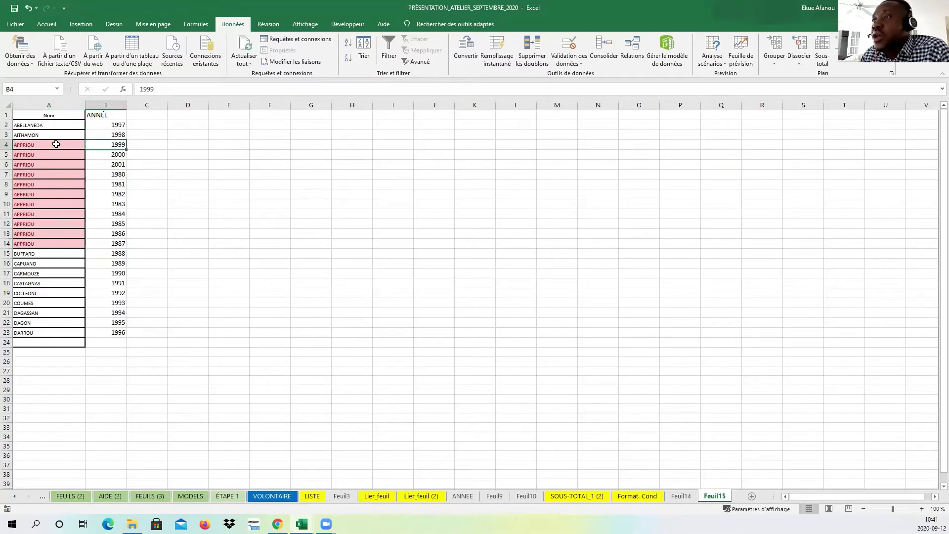
{"action": "left_click", "coordinate": [56, 145]}
{"action": "left_click_drag", "start_coordinate": [55, 144], "coordinate": [111, 148]}
{"action": "left_click", "coordinate": [51, 143]}
{"action": "left_click", "coordinate": [107, 167]}
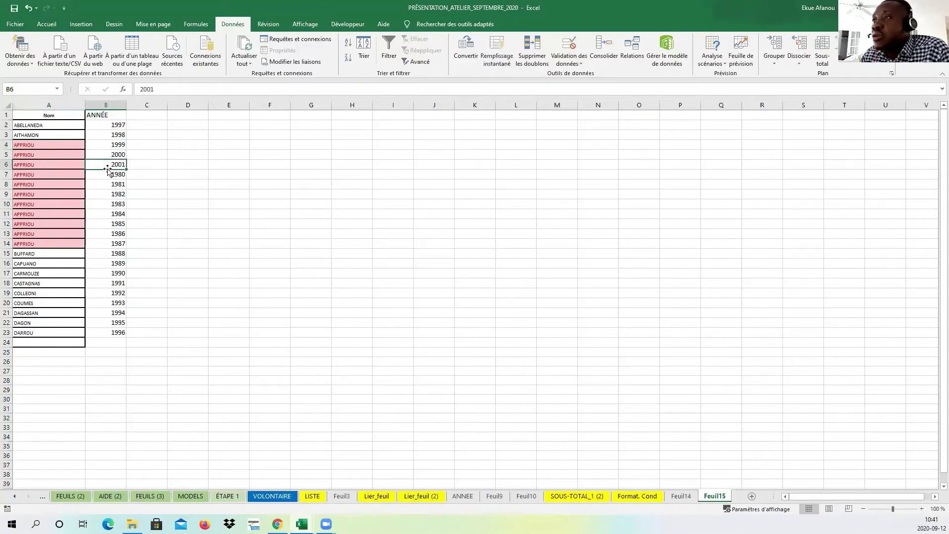
{"action": "left_click", "coordinate": [120, 242]}
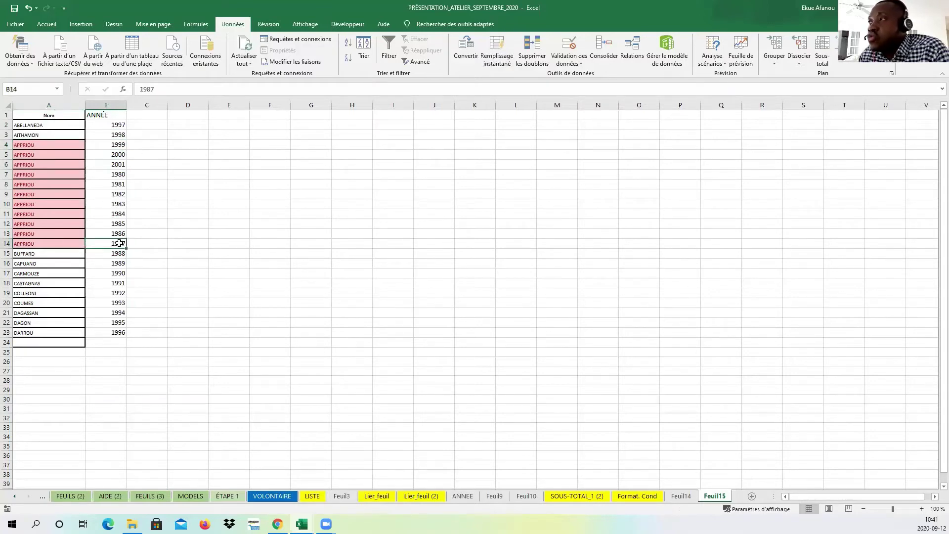
{"action": "left_click", "coordinate": [188, 243]}
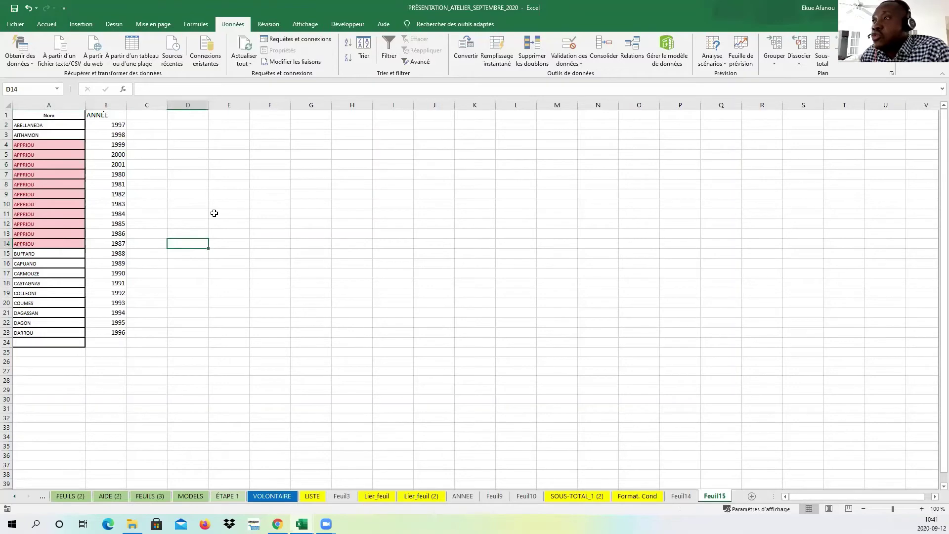
- Undo the repeated two-column duplicate removal in columns A and B
{"action": "left_click", "coordinate": [28, 8]}
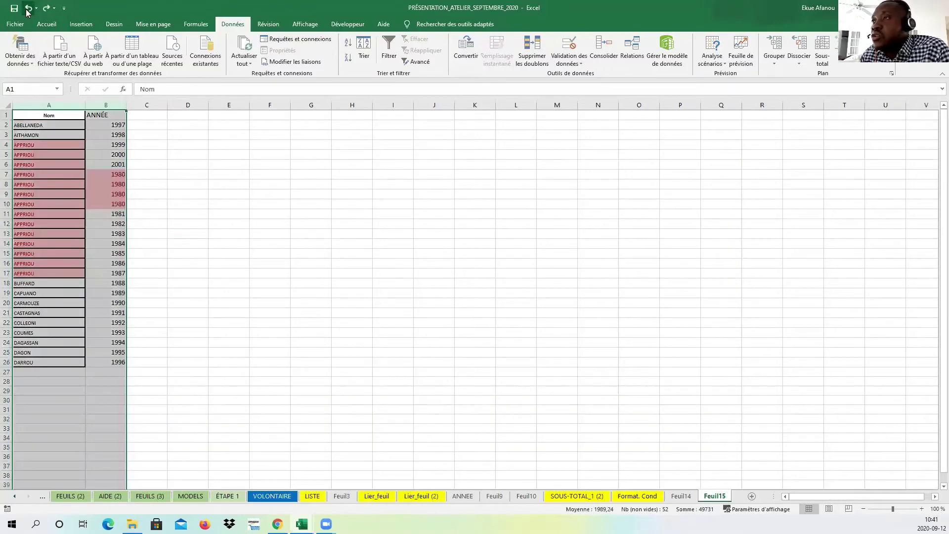
{"action": "left_click", "coordinate": [270, 282]}
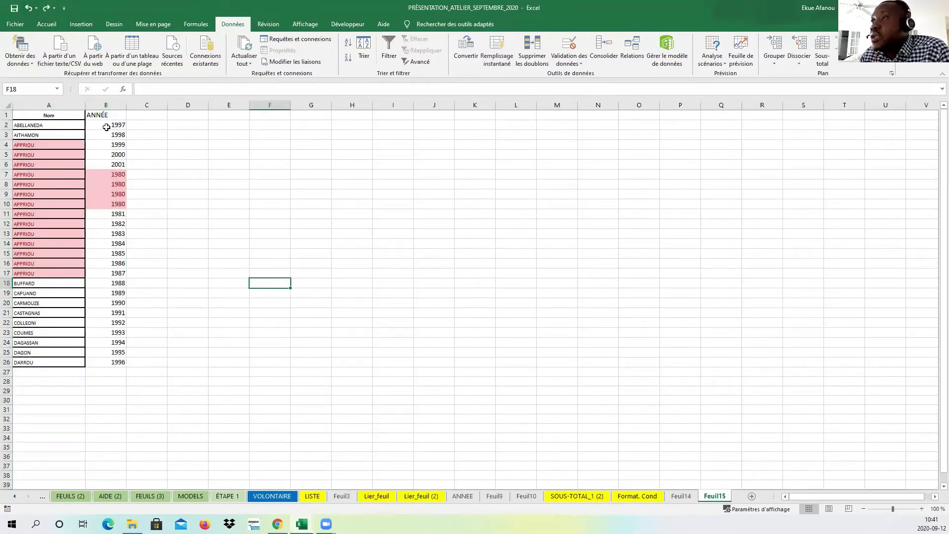
- Locate the Valeurs en double rule among the conditional formatting cell highlighting rules without applying it
{"action": "left_click", "coordinate": [46, 25]}
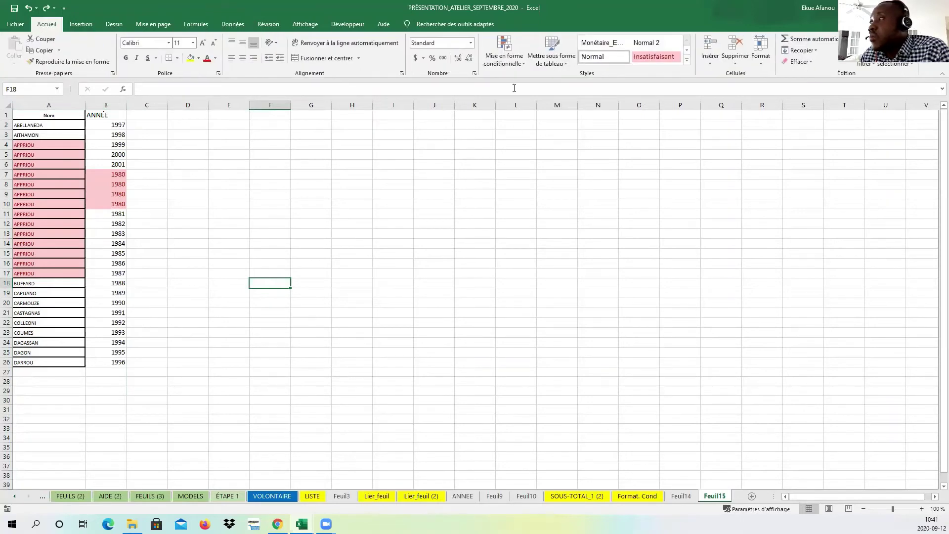
{"action": "left_click", "coordinate": [504, 63]}
{"action": "mouse_move", "coordinate": [608, 80]}
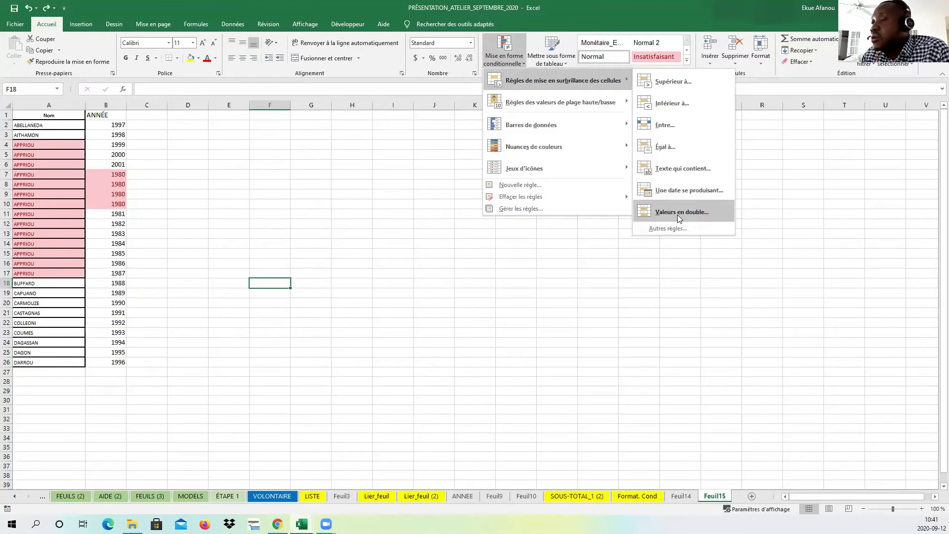
{"action": "left_click", "coordinate": [361, 300]}
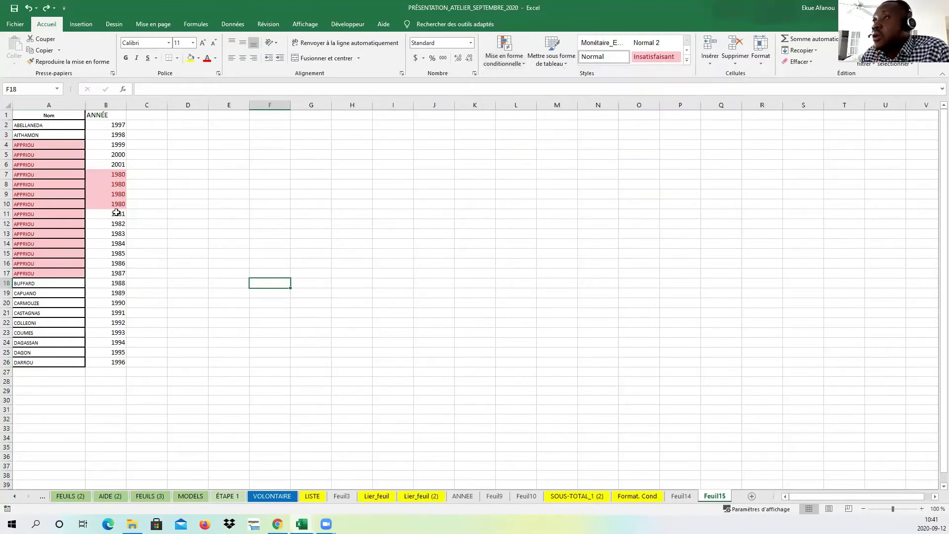
{"action": "left_click", "coordinate": [232, 28]}
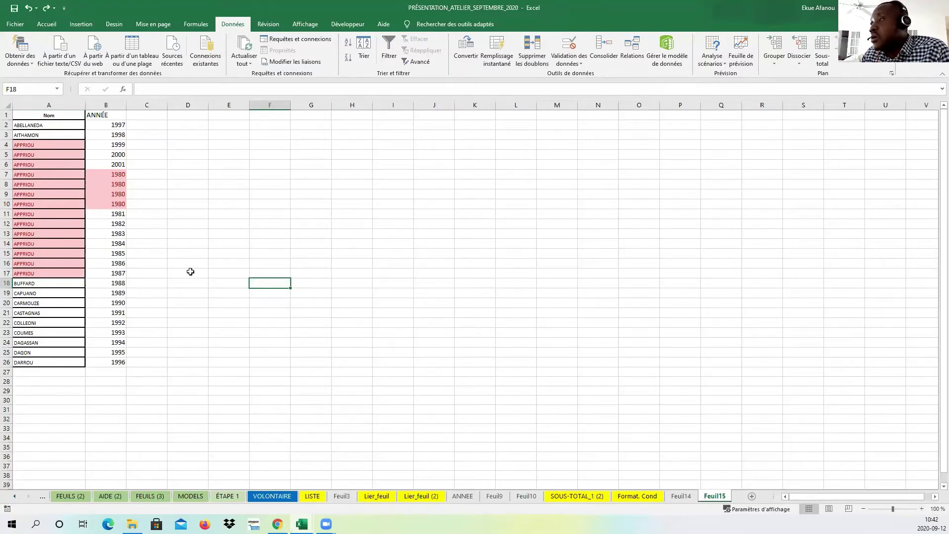
{"action": "left_click", "coordinate": [180, 201]}
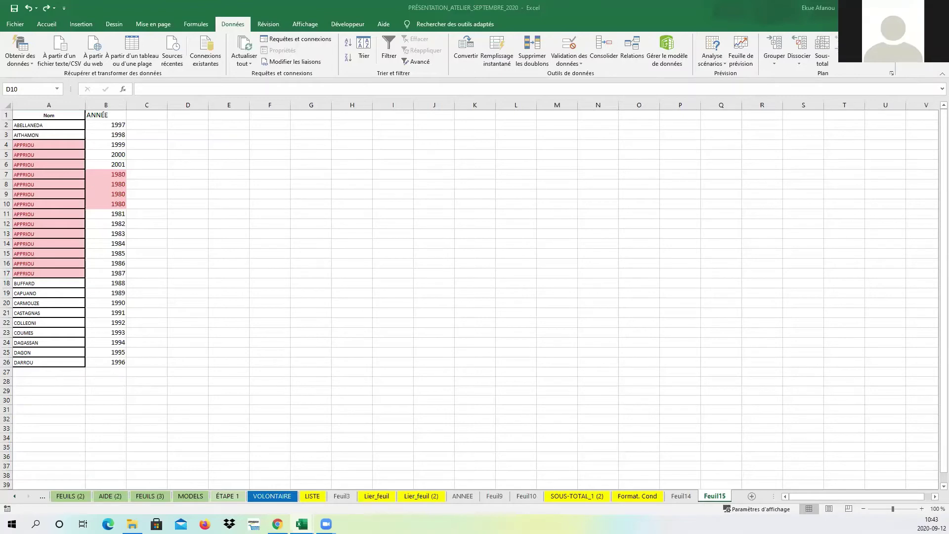
- Review the conditional formatting table on the Format. Cond sheet and the grouped airline totals on the SOUS-TOTAL_1 (2) sheet
{"action": "left_click", "coordinate": [574, 496]}
{"action": "left_click", "coordinate": [636, 496]}
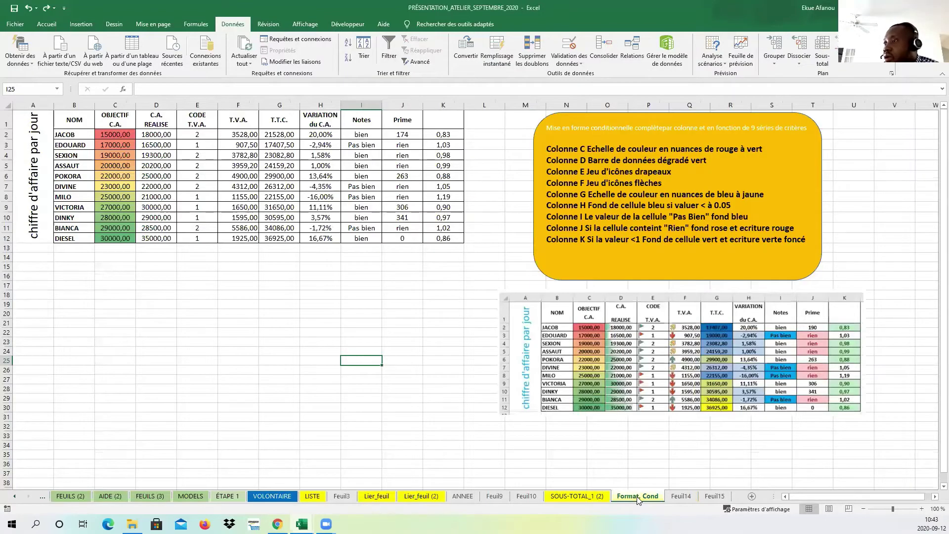
{"action": "left_click", "coordinate": [577, 496]}
{"action": "left_click", "coordinate": [649, 496]}
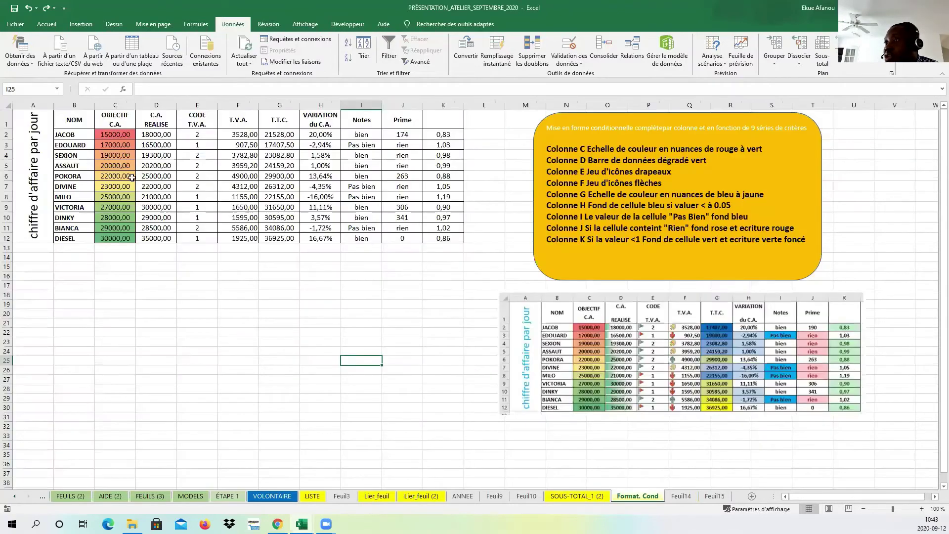
{"action": "left_click_drag", "start_coordinate": [74, 123], "coordinate": [403, 239]}
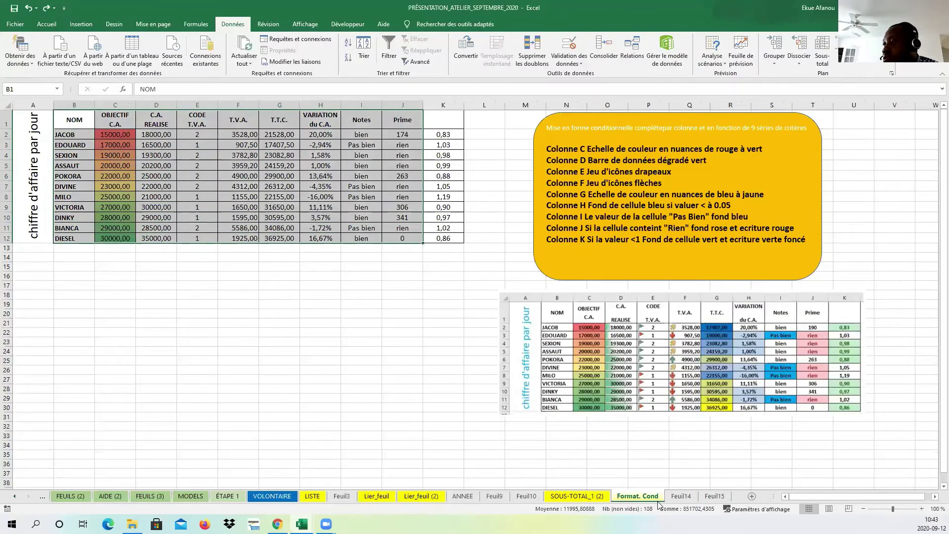
{"action": "left_click", "coordinate": [606, 389]}
{"action": "left_click", "coordinate": [580, 497]}
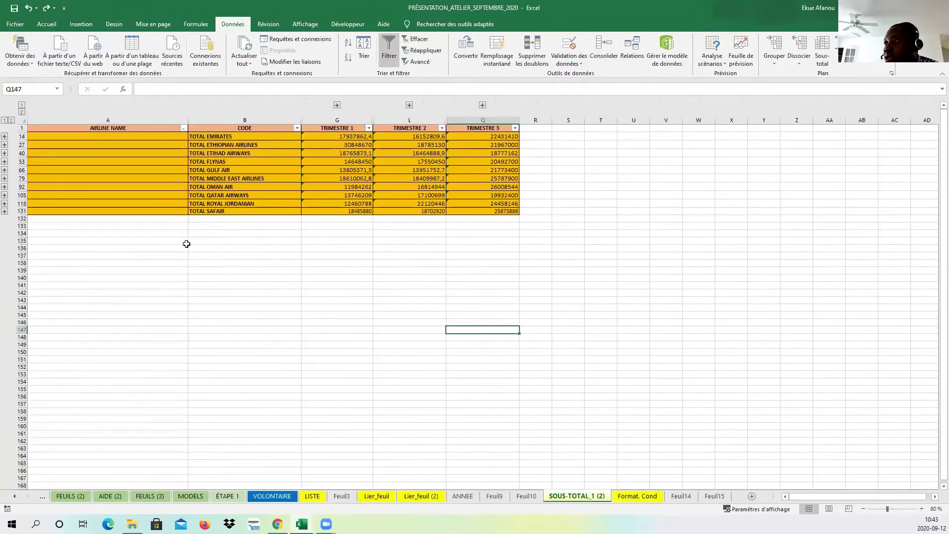
{"action": "left_click", "coordinate": [108, 161]}
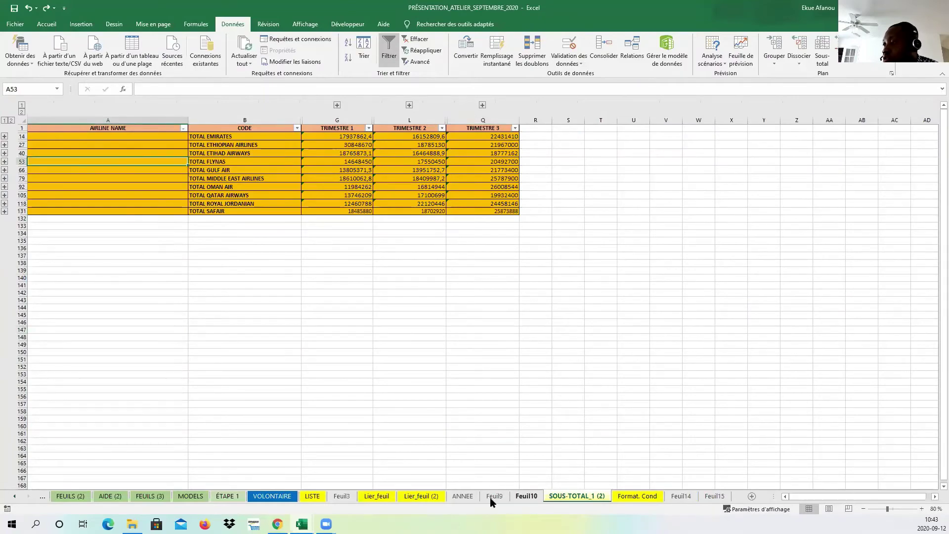
- Examine the two quarterly tables by city on the ANNEE sheet
{"action": "left_click", "coordinate": [493, 495]}
{"action": "left_click", "coordinate": [462, 496]}
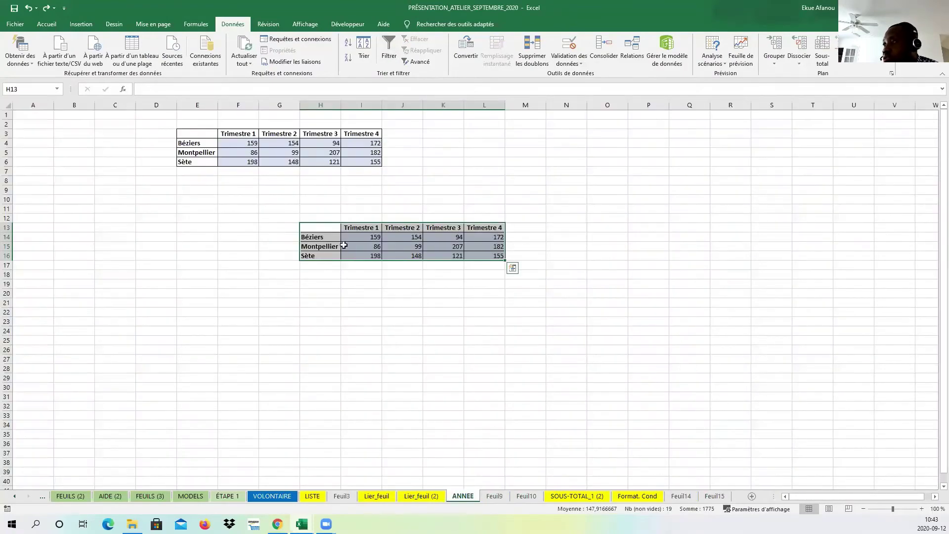
{"action": "left_click", "coordinate": [344, 246]}
{"action": "left_click", "coordinate": [247, 144]}
{"action": "left_click", "coordinate": [374, 287]}
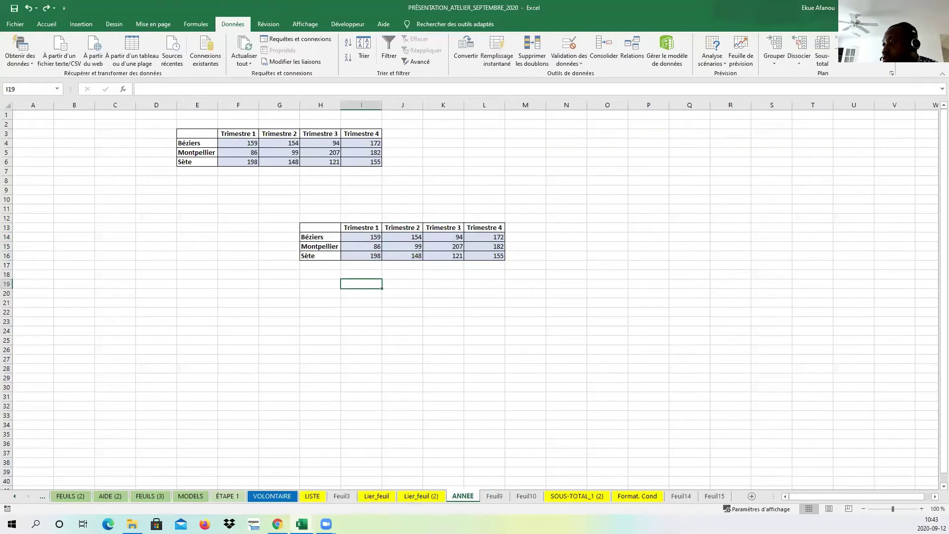
{"action": "left_click", "coordinate": [366, 319]}
{"action": "left_click", "coordinate": [374, 238]}
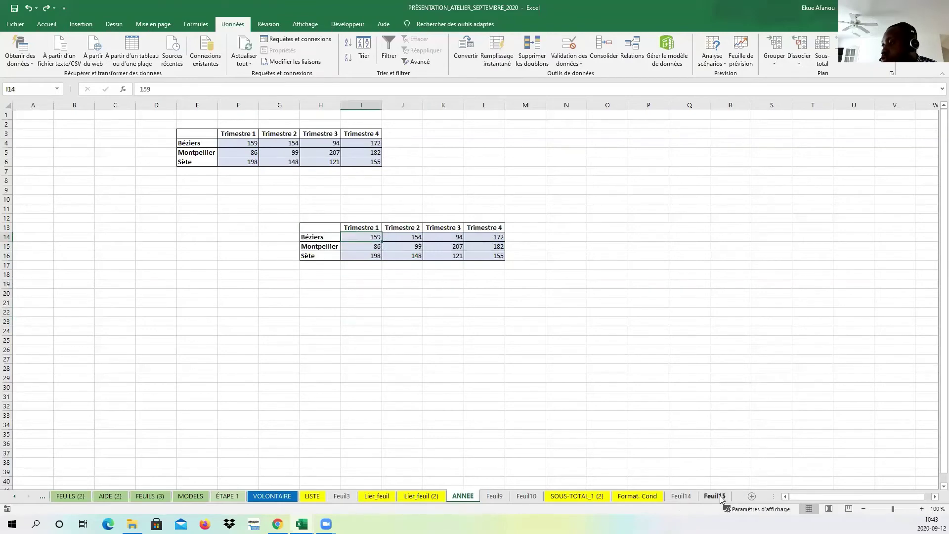
- Return to Feuil15 and display the TAB_Données sheet that follows it
{"action": "left_click", "coordinate": [718, 497]}
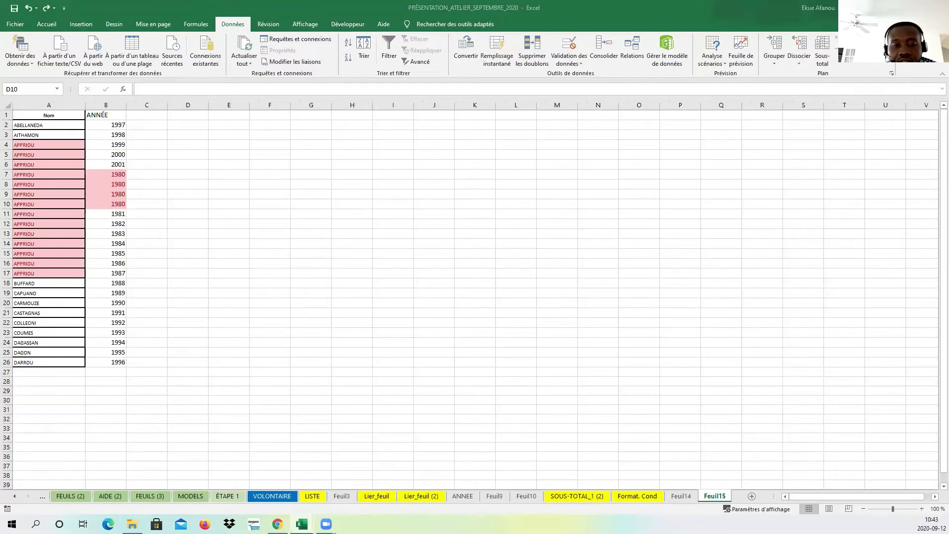
{"action": "key", "text": "ctrl+Page_Down"}
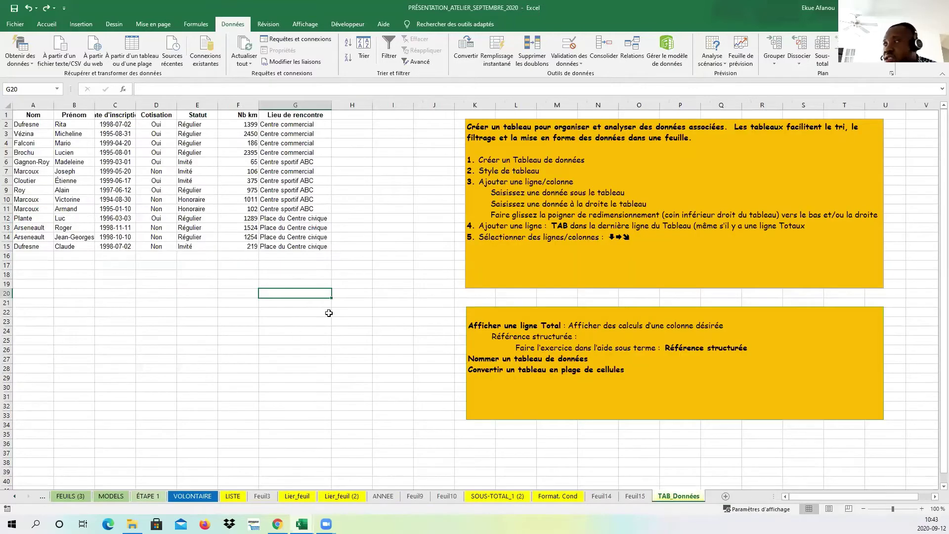
- Select the member list A1:G15 and fit the Date d'inscription column's width to its header
{"action": "left_click", "coordinate": [335, 397]}
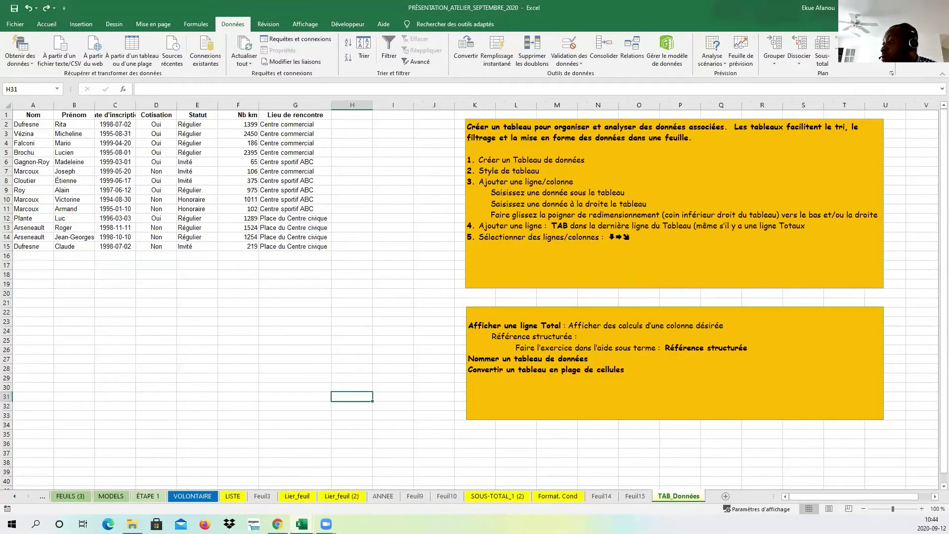
{"action": "left_click", "coordinate": [922, 509]}
{"action": "left_click", "coordinate": [922, 509]}
{"action": "left_click", "coordinate": [922, 509]}
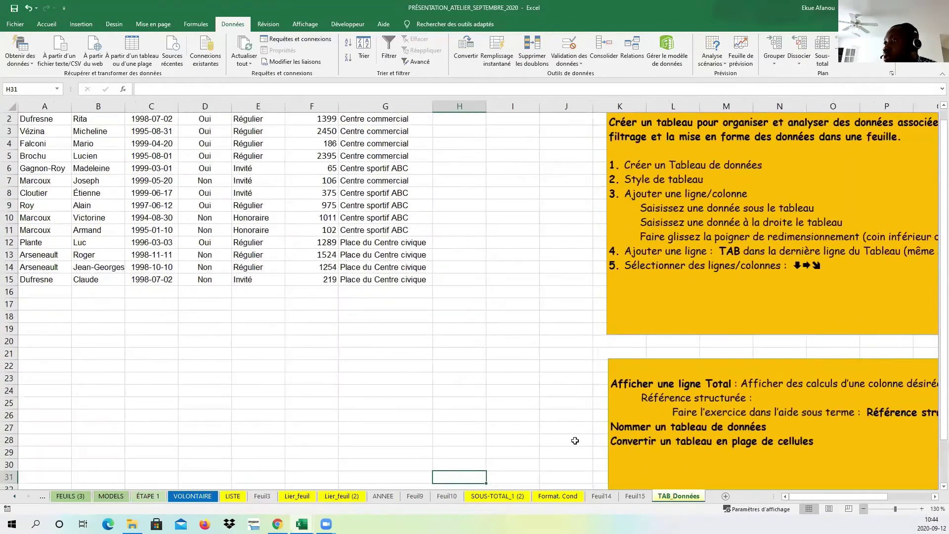
{"action": "left_click", "coordinate": [492, 376]}
{"action": "scroll", "coordinate": [229, 187], "scroll_direction": "up", "scroll_amount": 1}
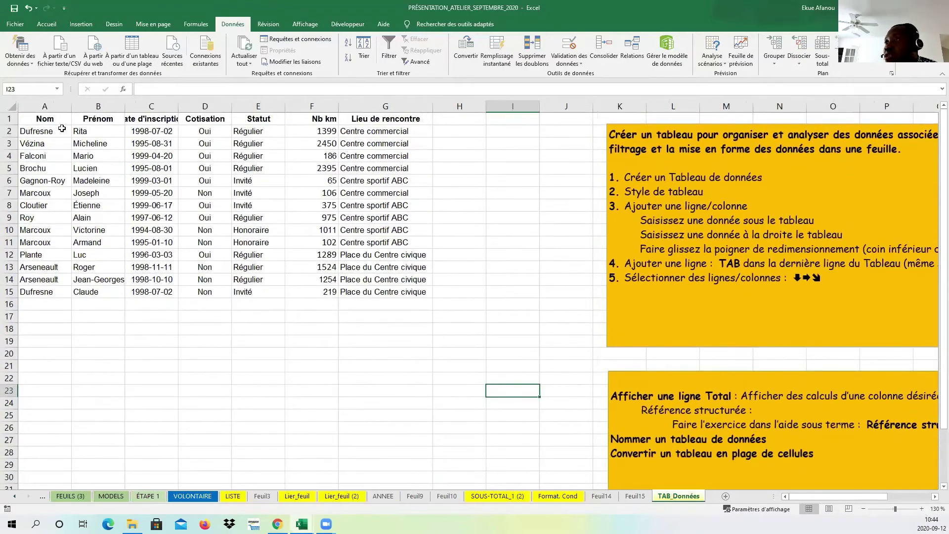
{"action": "left_click_drag", "start_coordinate": [43, 119], "coordinate": [388, 294]}
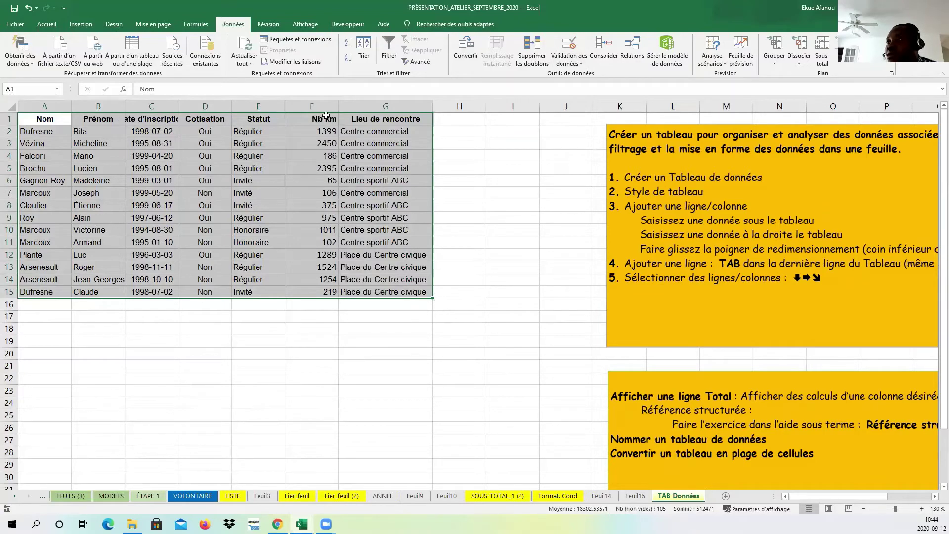
{"action": "double_click", "coordinate": [178, 105]}
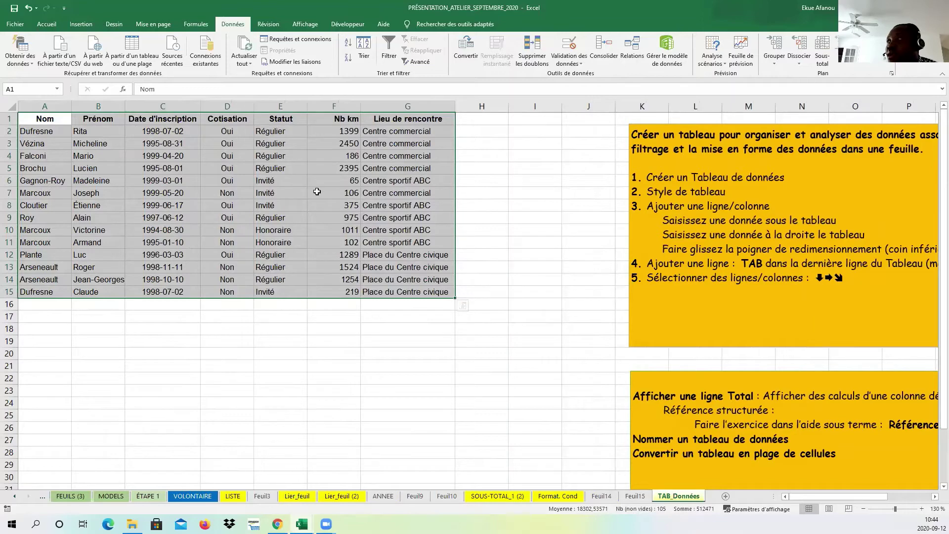
- Format the selected range A1:G15 as a table with headers, using the light blue banded style
{"action": "left_click", "coordinate": [47, 25]}
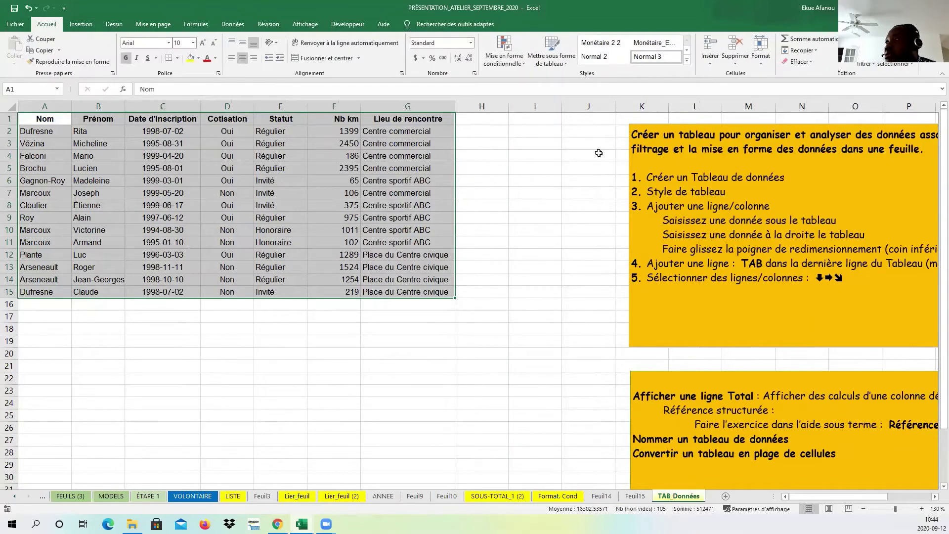
{"action": "left_click", "coordinate": [559, 68]}
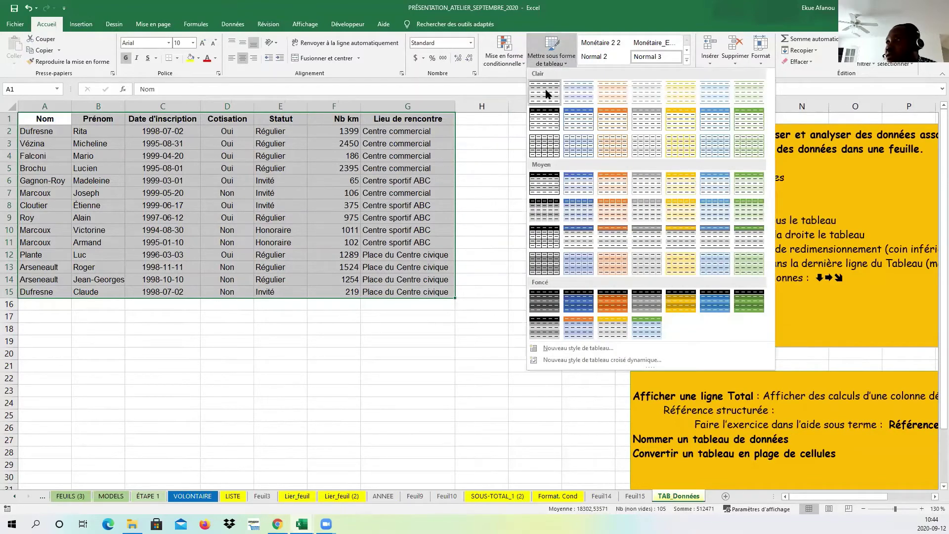
{"action": "left_click", "coordinate": [577, 92]}
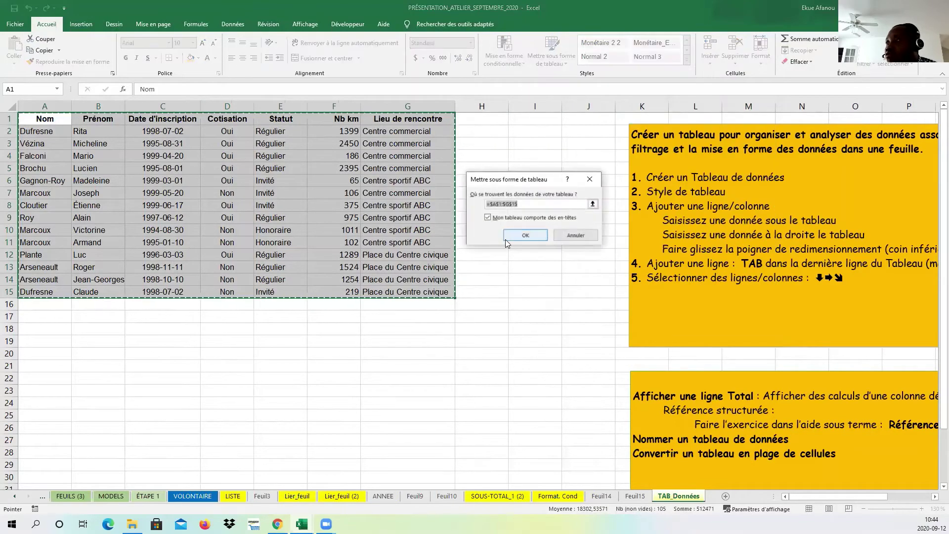
{"action": "left_click", "coordinate": [525, 235]}
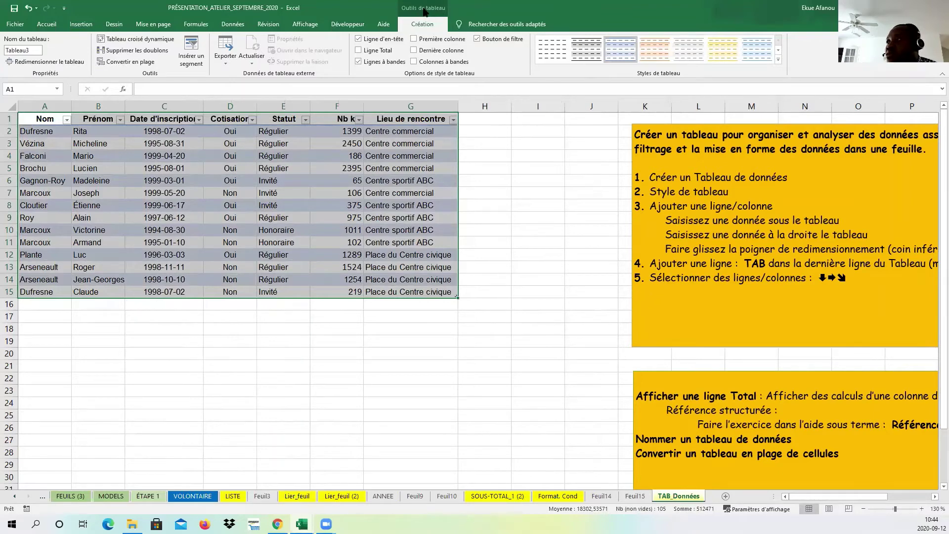
- Look at the filter and sort options of the Nom and Prénom columns without applying any
{"action": "left_click", "coordinate": [306, 197]}
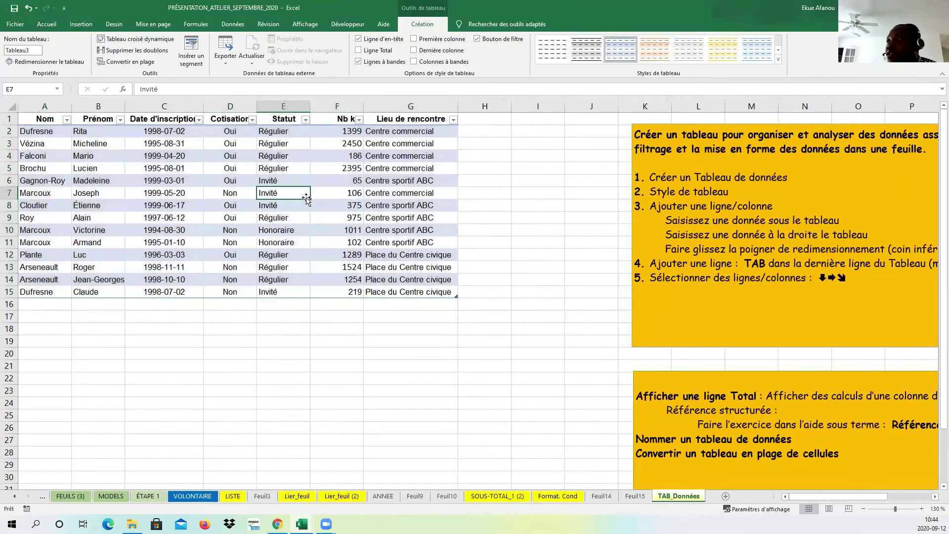
{"action": "left_click", "coordinate": [43, 132]}
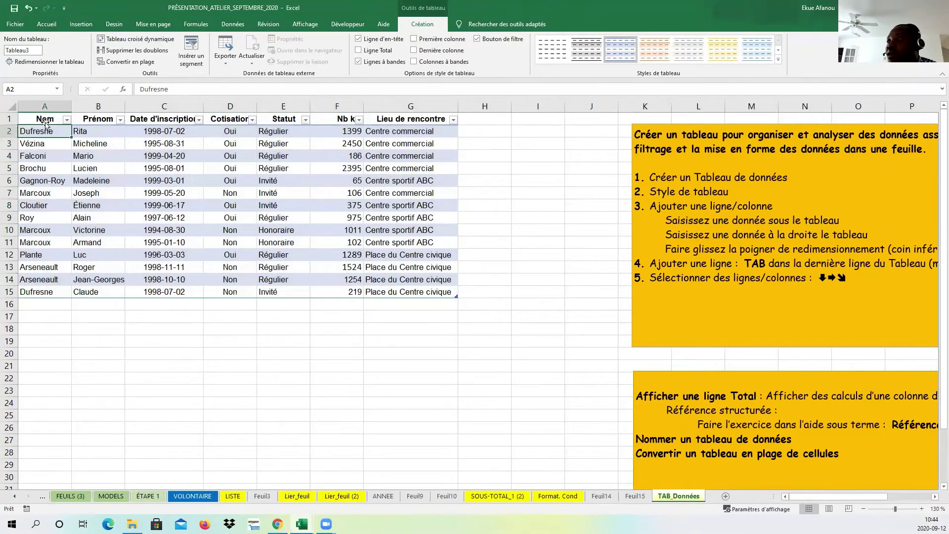
{"action": "left_click", "coordinate": [66, 120]}
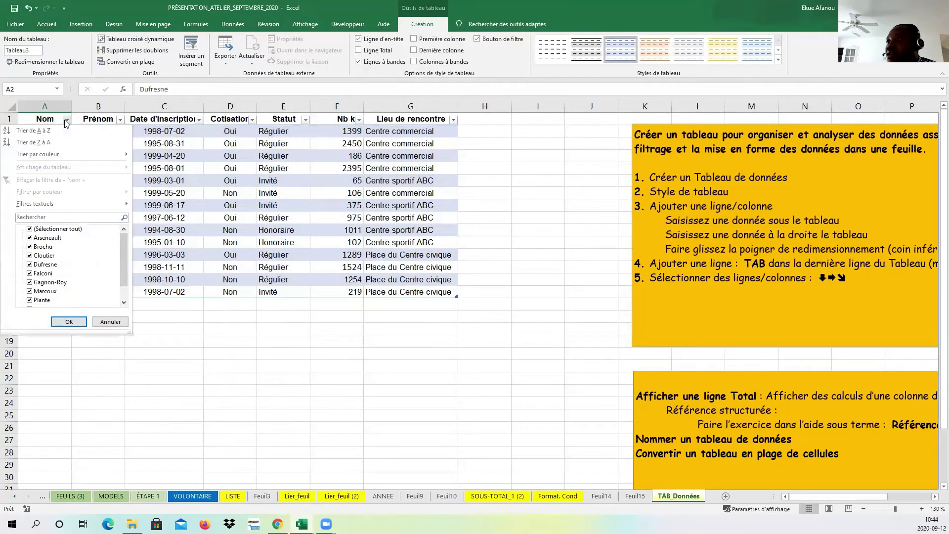
{"action": "left_click", "coordinate": [180, 203]}
{"action": "left_click", "coordinate": [121, 120]}
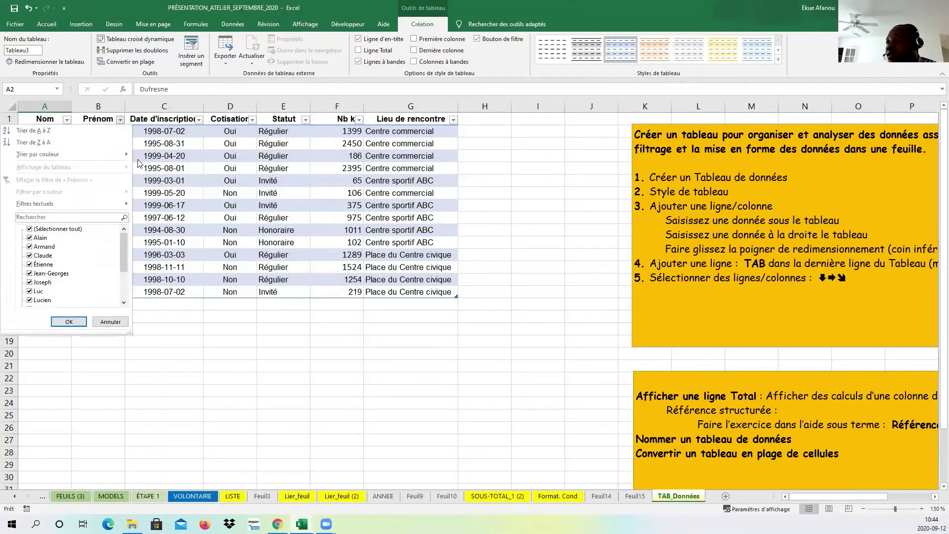
{"action": "left_click", "coordinate": [200, 217]}
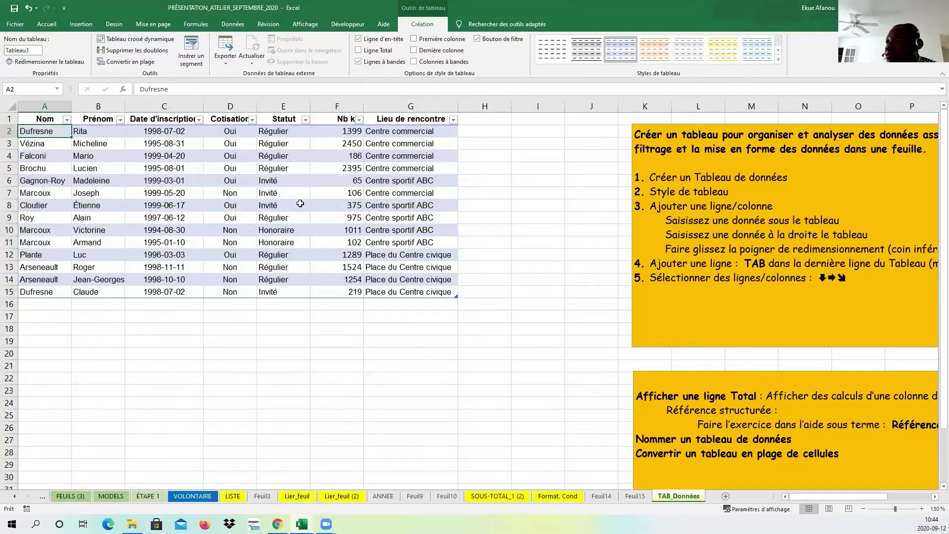
- Add a total row to the table and set the Nb km column's total to Somme
{"action": "left_click_drag", "start_coordinate": [435, 292], "coordinate": [48, 123]}
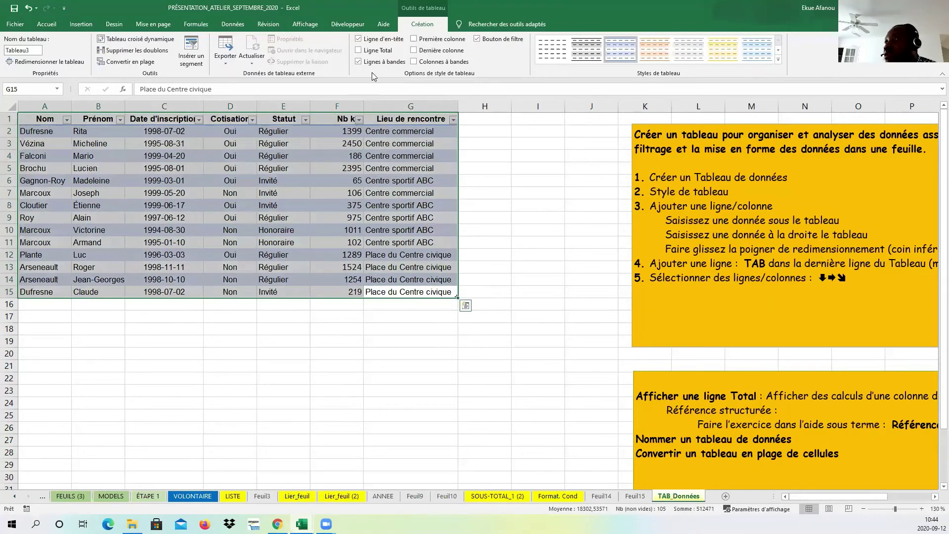
{"action": "left_click", "coordinate": [358, 51]}
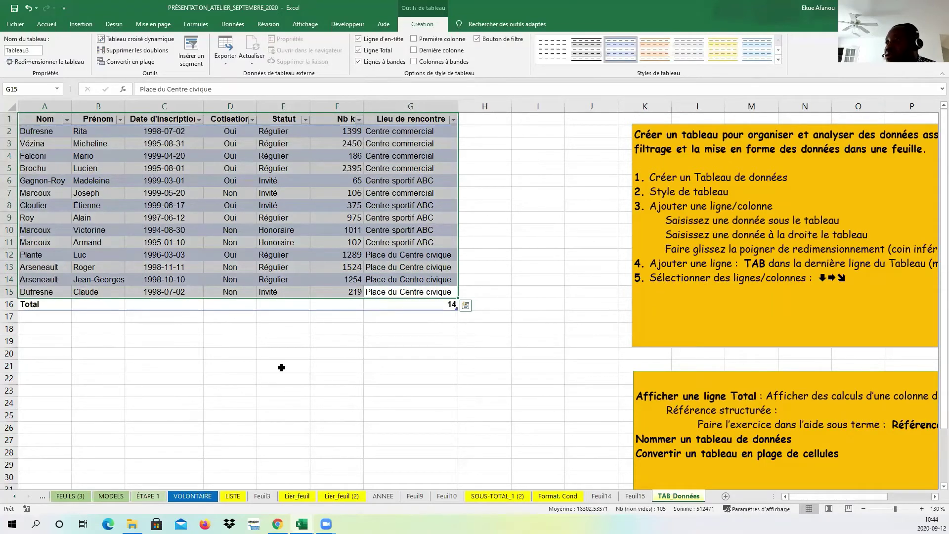
{"action": "left_click", "coordinate": [409, 306]}
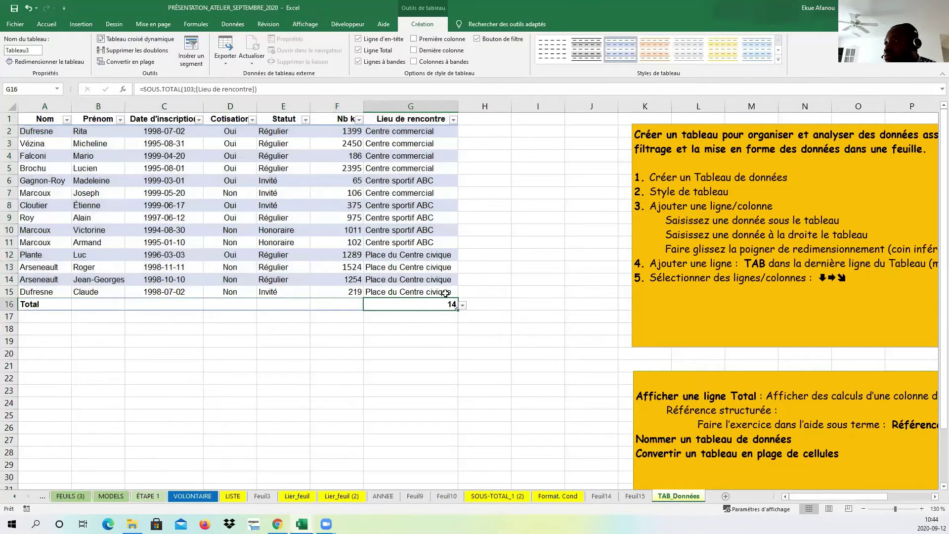
{"action": "left_click", "coordinate": [462, 305]}
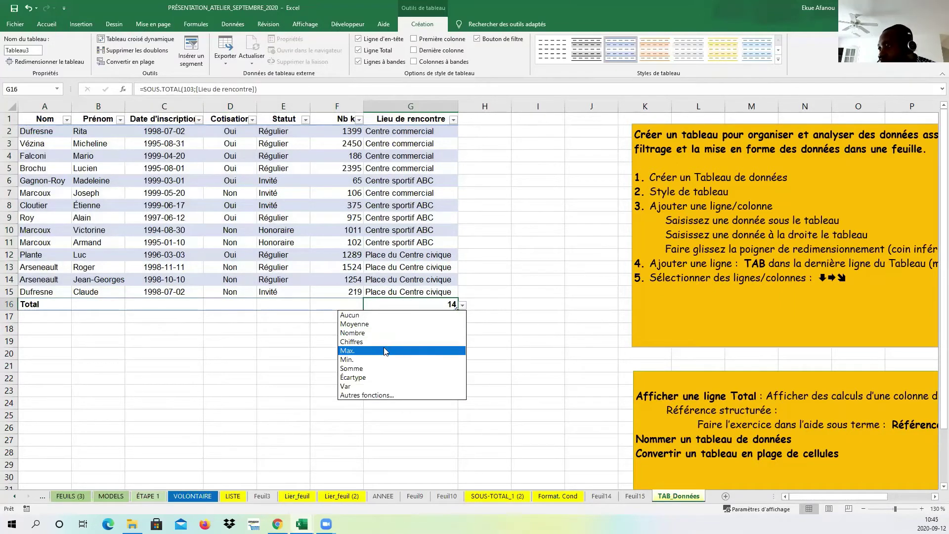
{"action": "left_click", "coordinate": [331, 296]}
{"action": "left_click", "coordinate": [330, 303]}
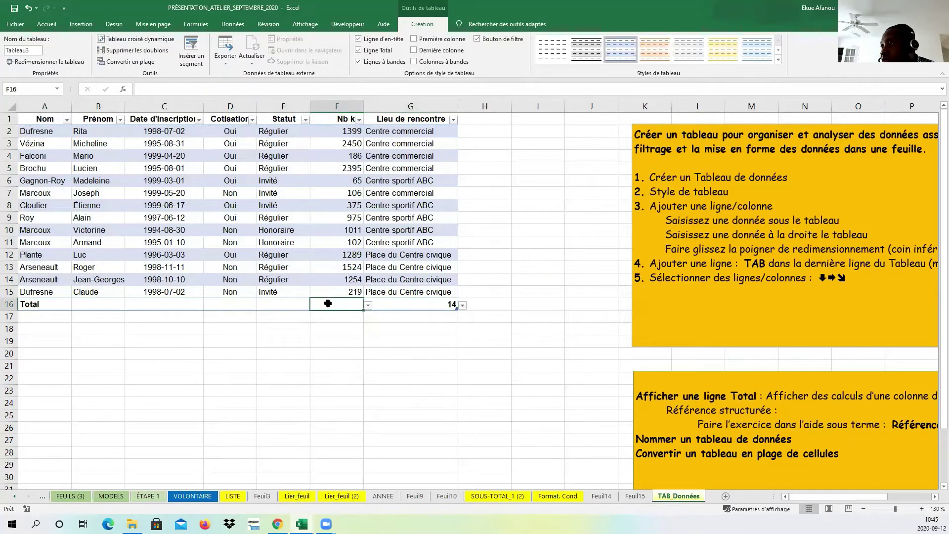
{"action": "left_click", "coordinate": [368, 305]}
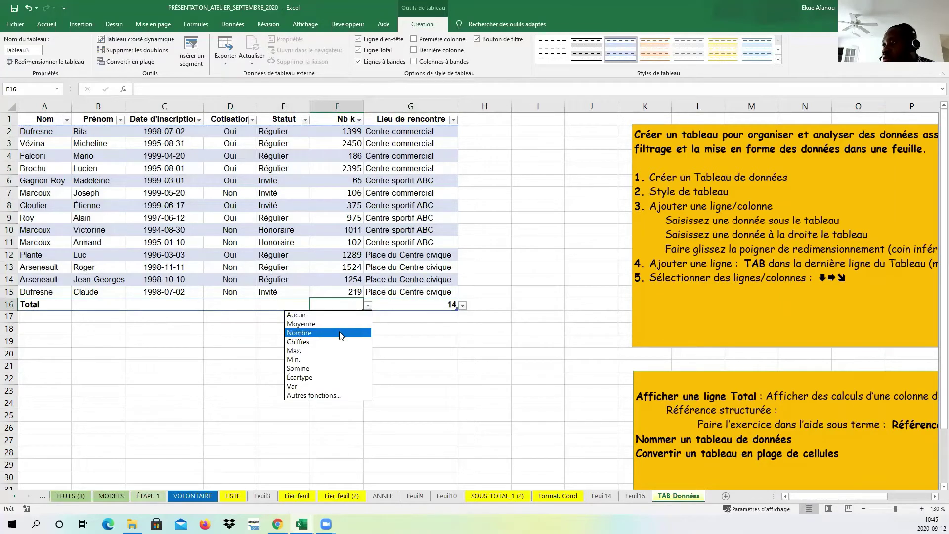
{"action": "left_click", "coordinate": [334, 368]}
- Look at the additional functions offered for the Statut column's total without inserting one
{"action": "left_click", "coordinate": [285, 305]}
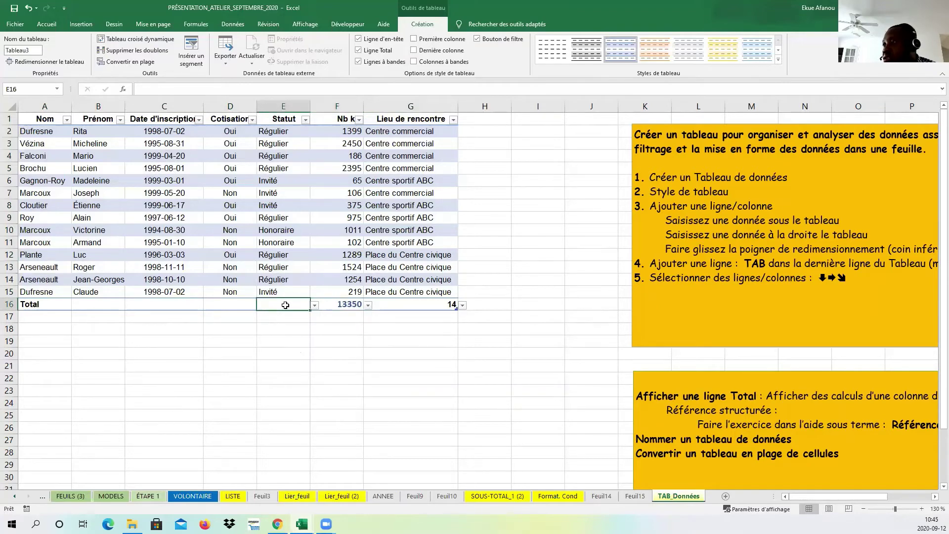
{"action": "left_click", "coordinate": [315, 304]}
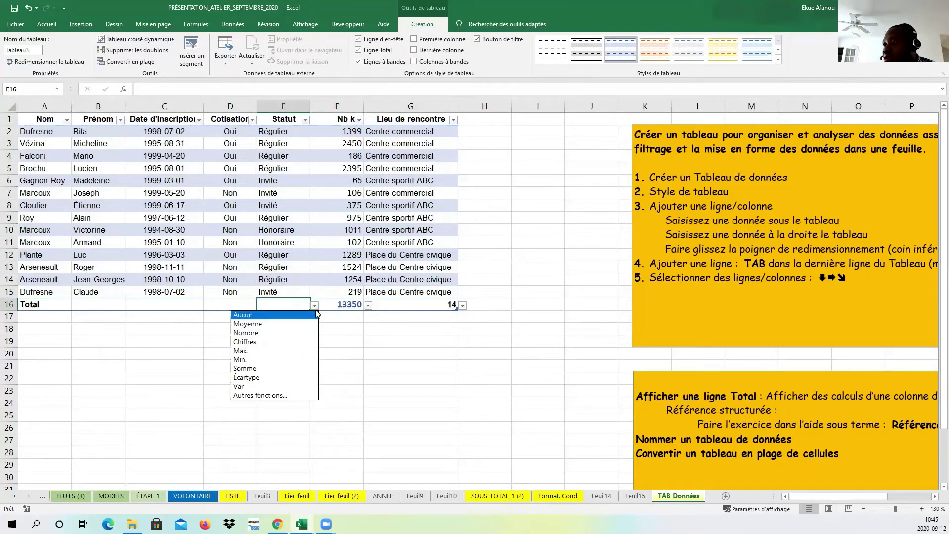
{"action": "left_click", "coordinate": [287, 397]}
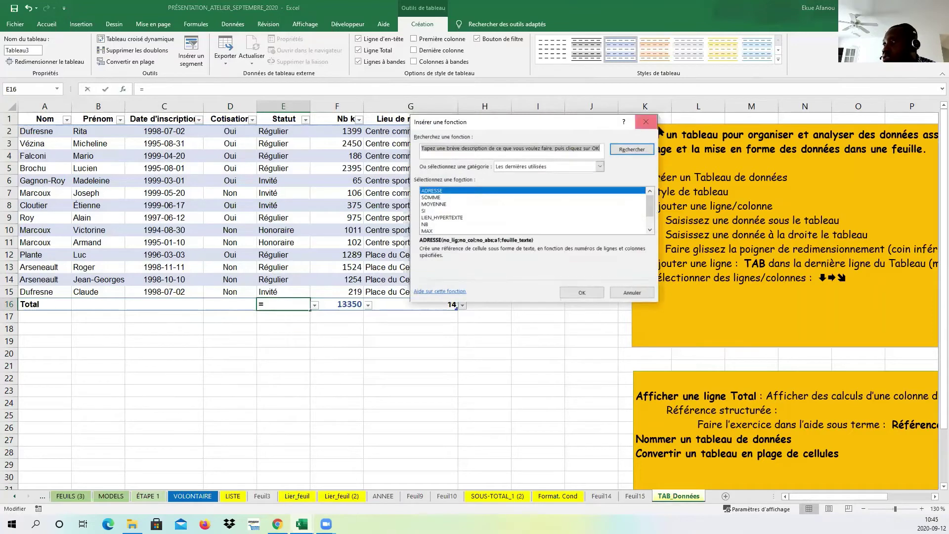
{"action": "left_click", "coordinate": [644, 122]}
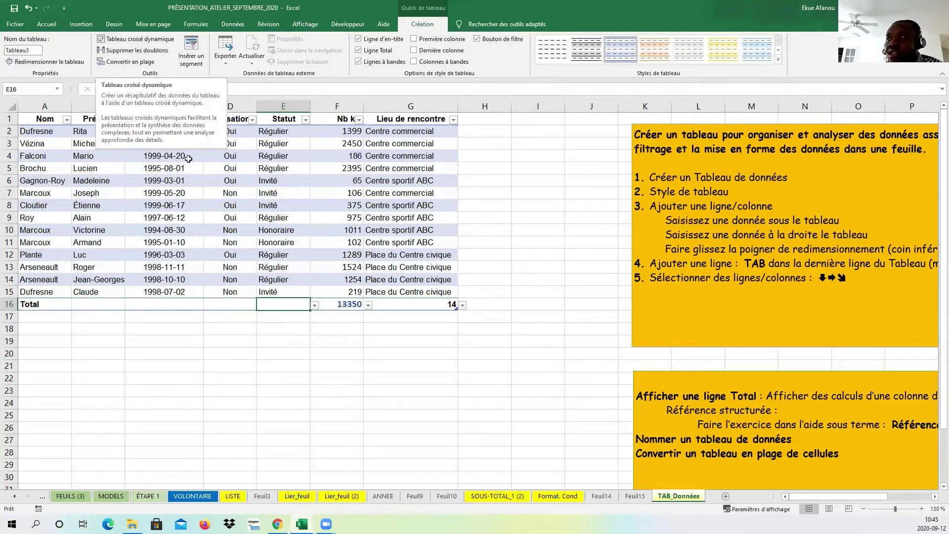
- Convert the table with its total row back to a normal range
{"action": "left_click", "coordinate": [168, 194]}
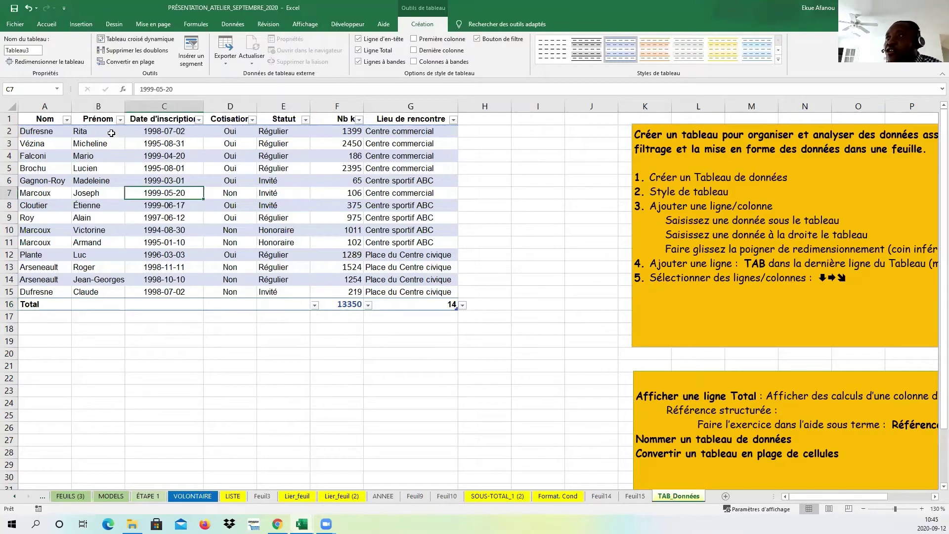
{"action": "left_click", "coordinate": [122, 62]}
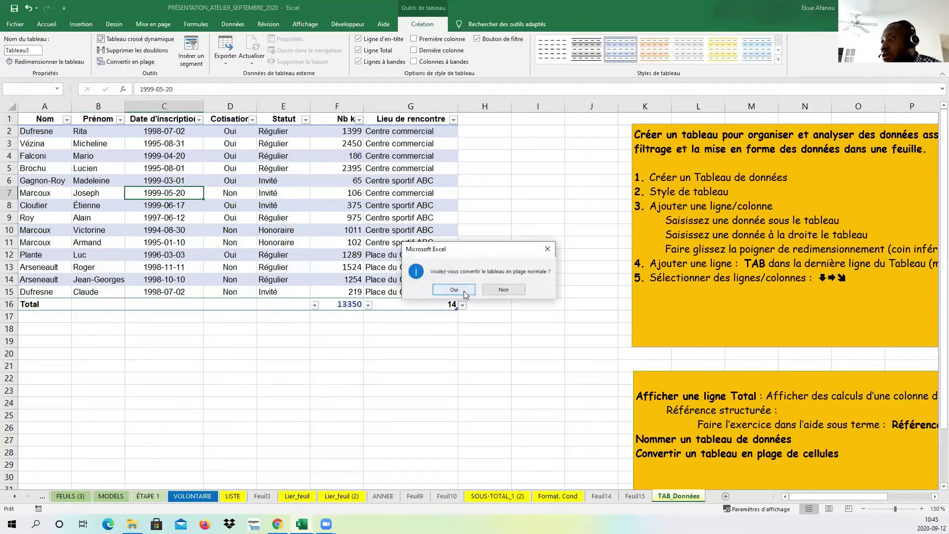
{"action": "left_click", "coordinate": [454, 290]}
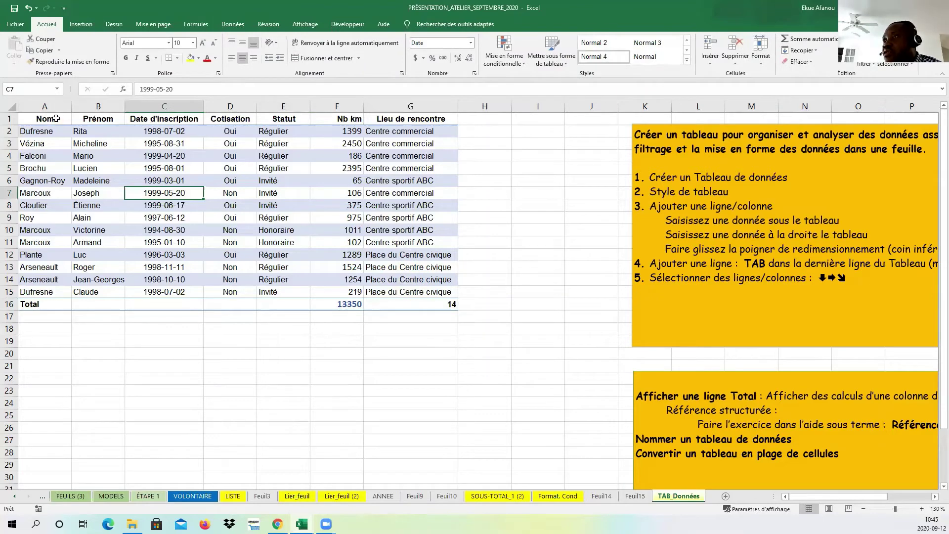
- Delete row 16, which holds the totals beneath the list
{"action": "left_click_drag", "start_coordinate": [45, 118], "coordinate": [432, 283]}
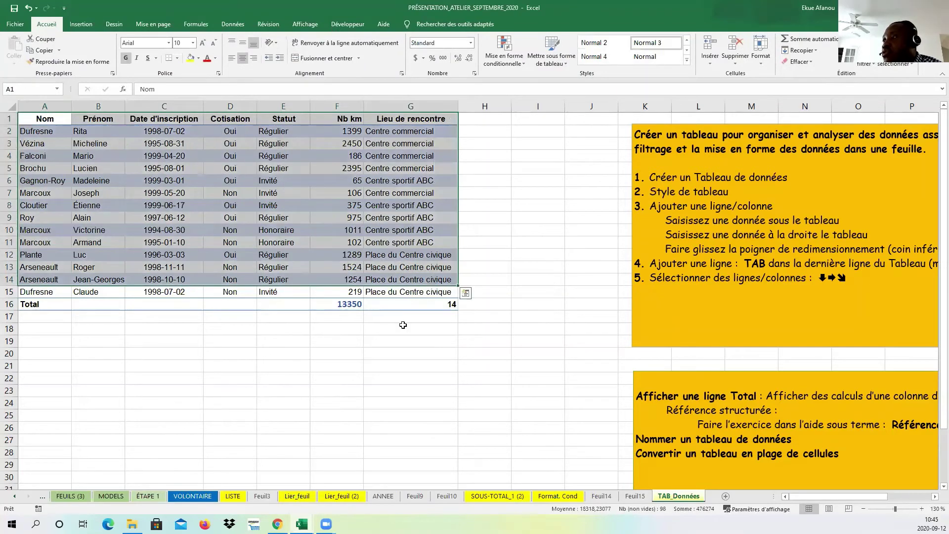
{"action": "left_click", "coordinate": [410, 328]}
{"action": "left_click", "coordinate": [9, 304]}
{"action": "right_click", "coordinate": [9, 304]}
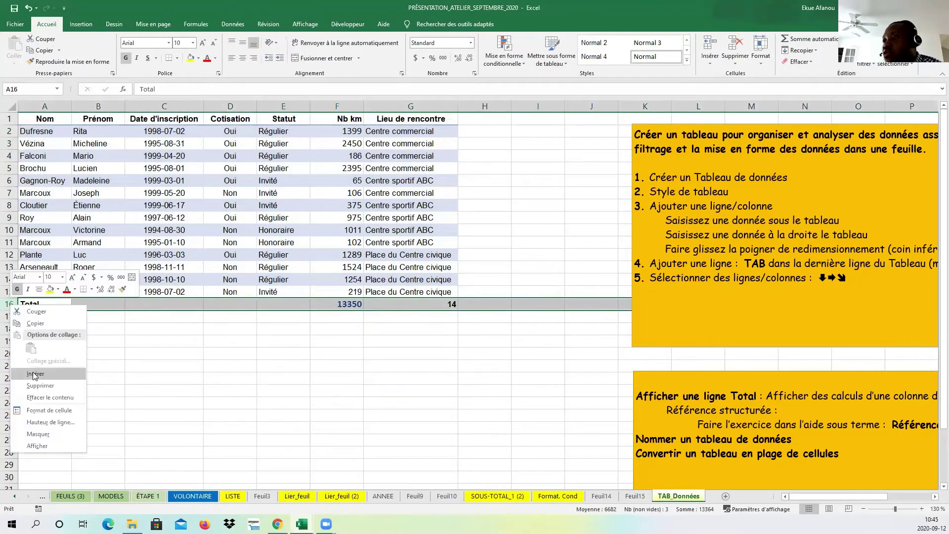
{"action": "left_click", "coordinate": [42, 389]}
{"action": "left_click", "coordinate": [401, 366]}
{"action": "left_click", "coordinate": [356, 202]}
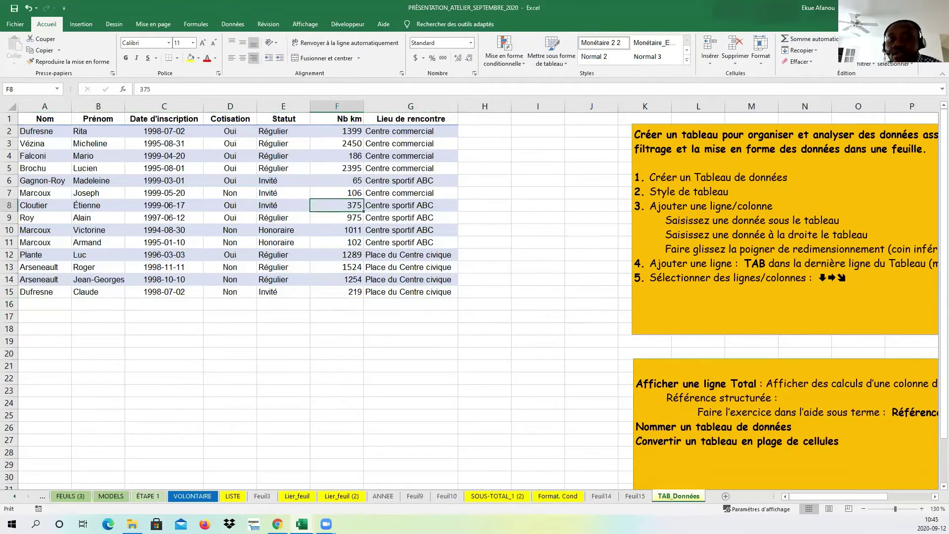
- Format the range A1:G15 as a table again with headers and the light blue banded style
{"action": "left_click_drag", "start_coordinate": [417, 292], "coordinate": [43, 121]}
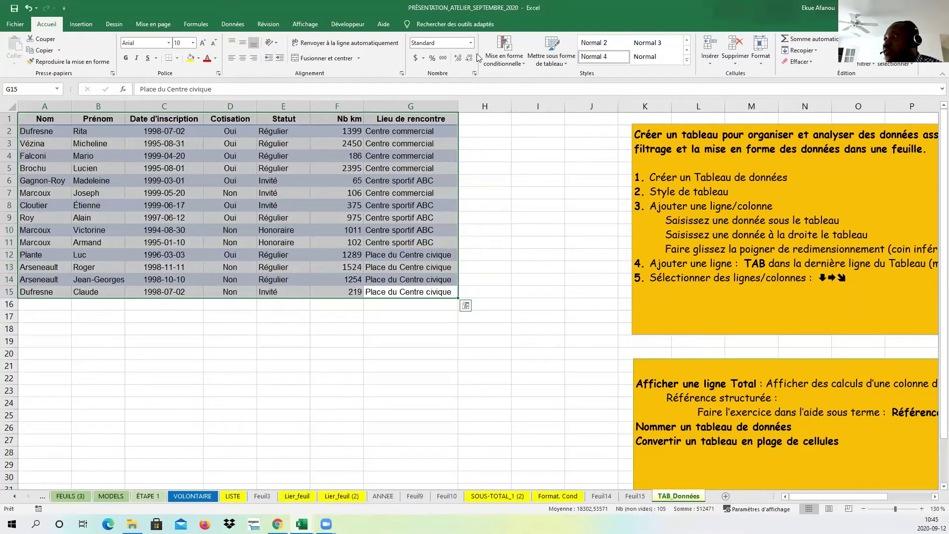
{"action": "left_click", "coordinate": [541, 60]}
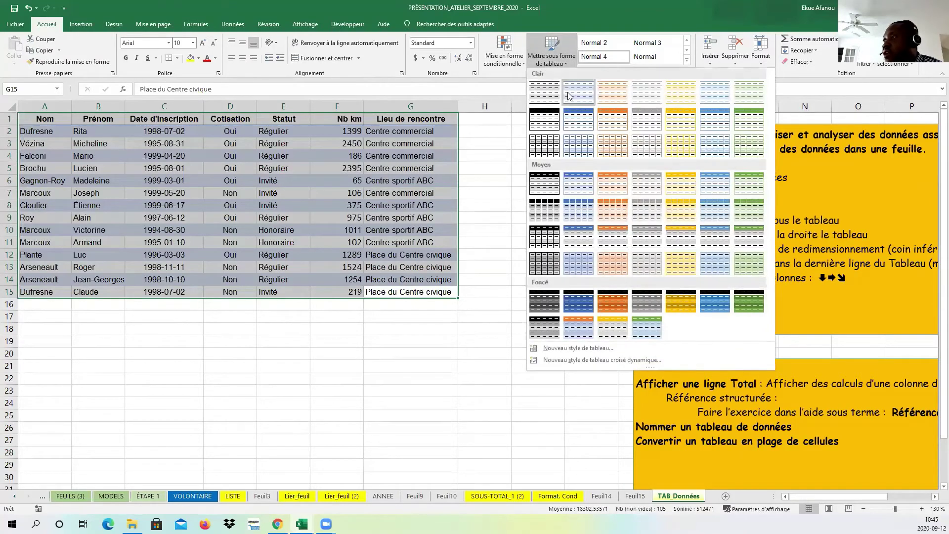
{"action": "left_click", "coordinate": [568, 94]}
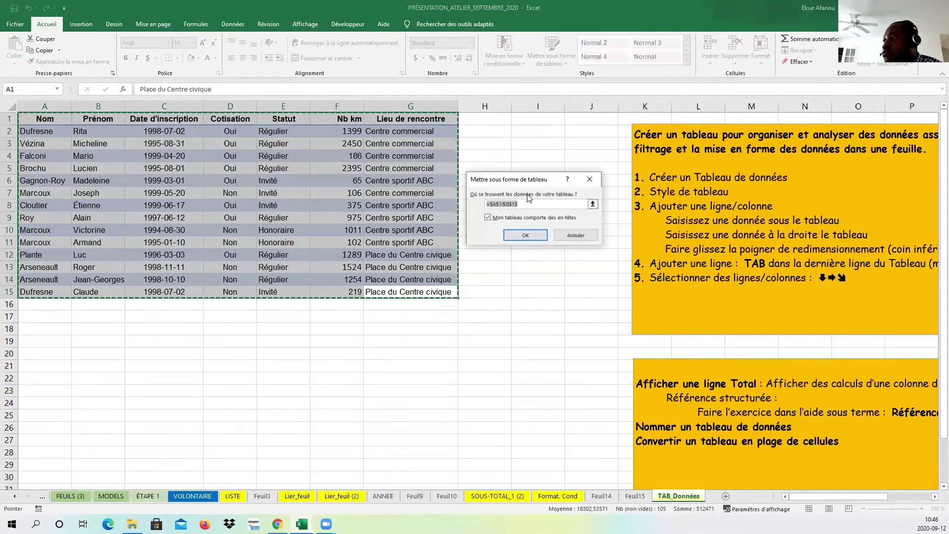
{"action": "left_click", "coordinate": [525, 236]}
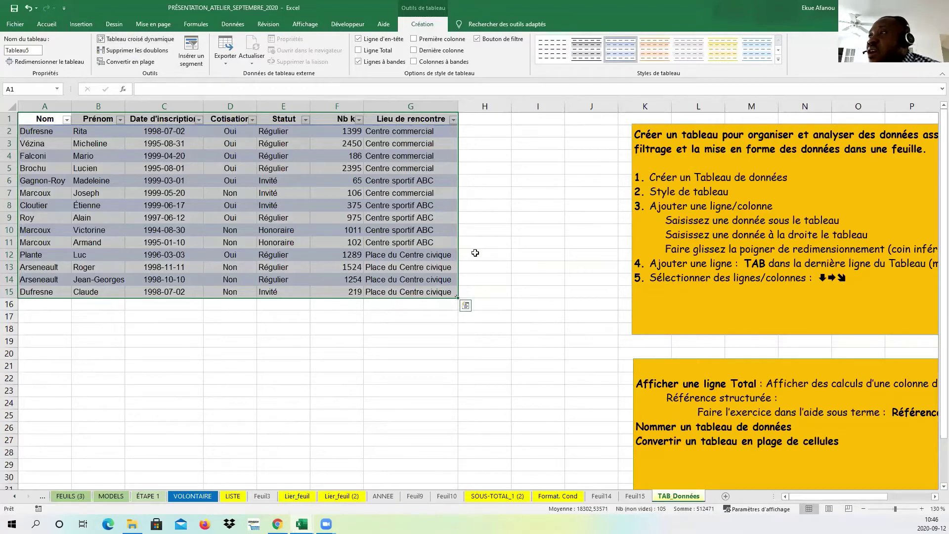
- Convert the A1:G15 table back to a normal range, then select the list to check it
{"action": "left_click", "coordinate": [128, 61]}
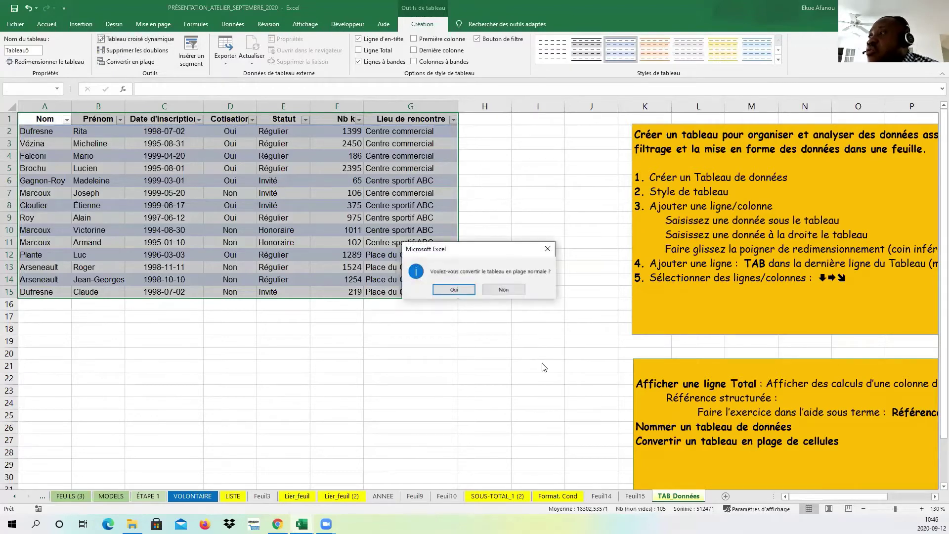
{"action": "left_click", "coordinate": [450, 292]}
{"action": "left_click_drag", "start_coordinate": [342, 328], "coordinate": [332, 317]}
{"action": "left_click", "coordinate": [228, 196]}
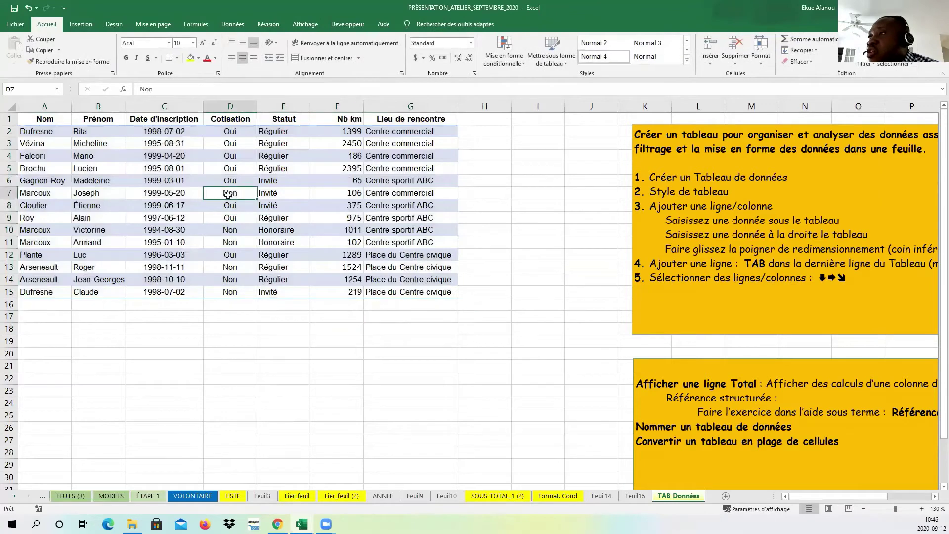
{"action": "left_click", "coordinate": [159, 190]}
{"action": "left_click_drag", "start_coordinate": [46, 119], "coordinate": [396, 286]}
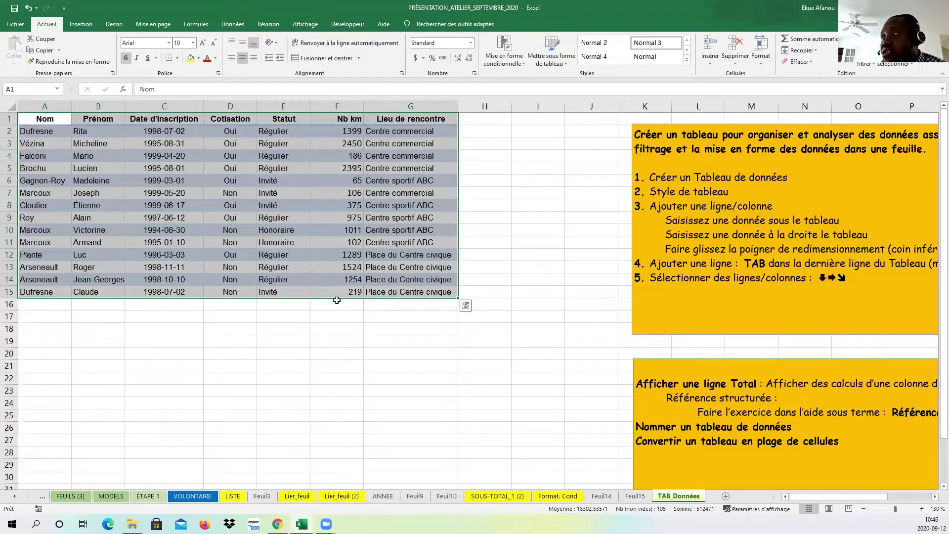
{"action": "left_click", "coordinate": [485, 218]}
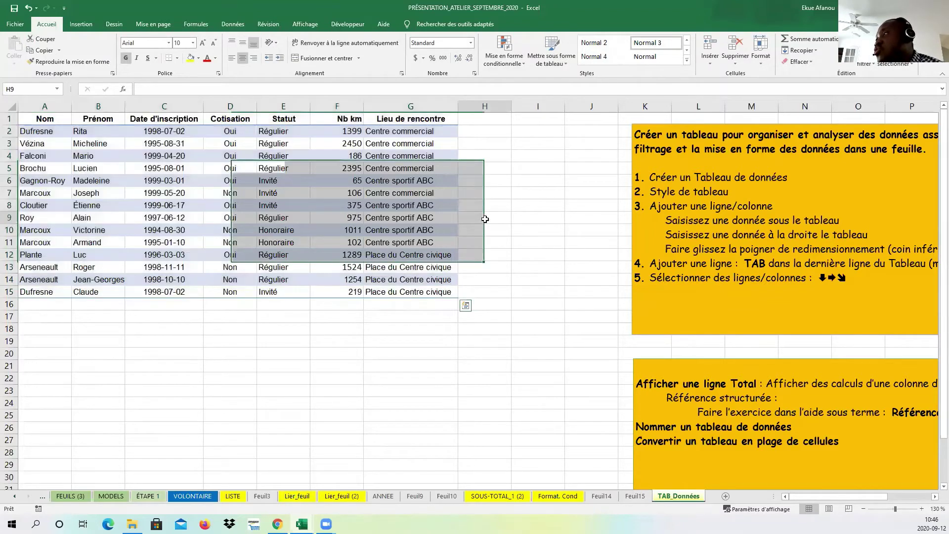
- Review the first three topics in the notes box: creating a table, table style, and adding a row or column
{"action": "left_click", "coordinate": [673, 178]}
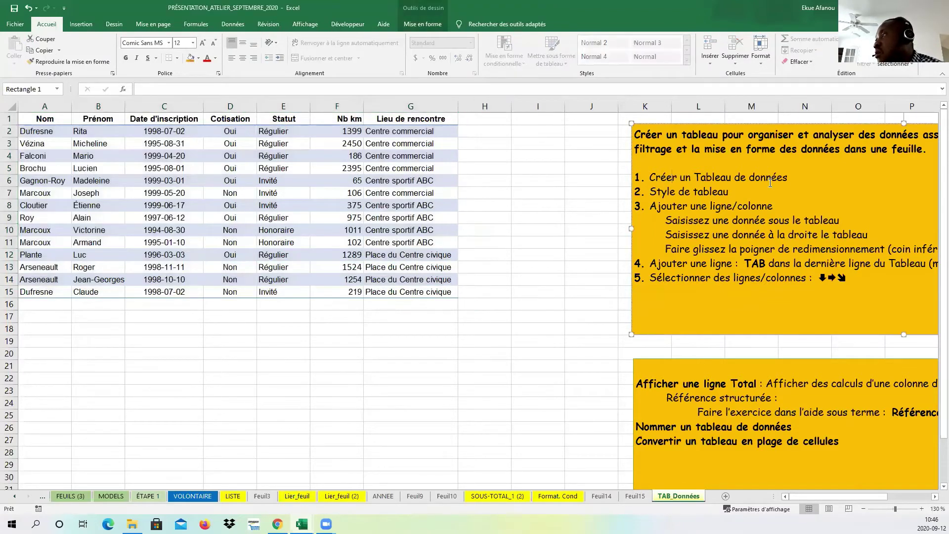
{"action": "left_click_drag", "start_coordinate": [794, 178], "coordinate": [649, 178]}
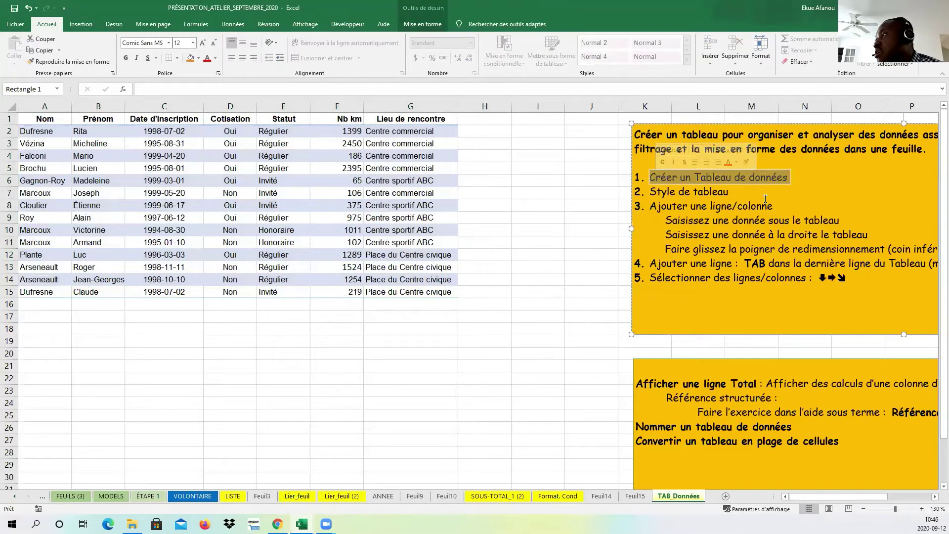
{"action": "left_click_drag", "start_coordinate": [740, 192], "coordinate": [652, 190]}
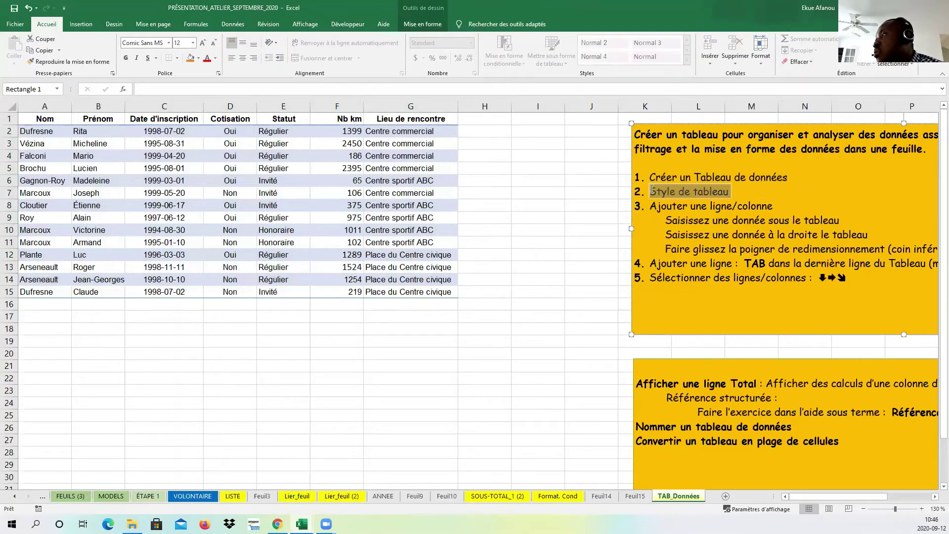
{"action": "left_click", "coordinate": [743, 207]}
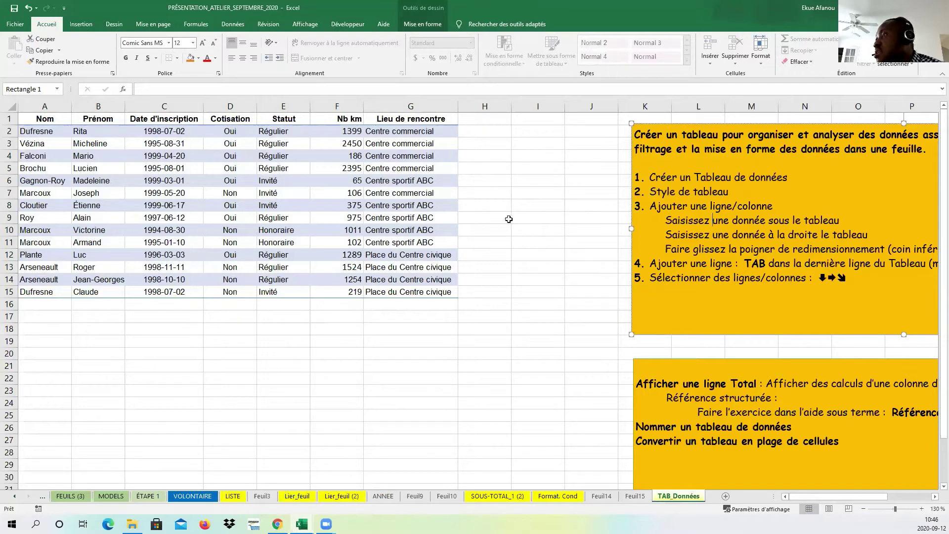
- Format the range A1:G15 as a table with headers, using the light blue banded style
{"action": "left_click", "coordinate": [347, 179]}
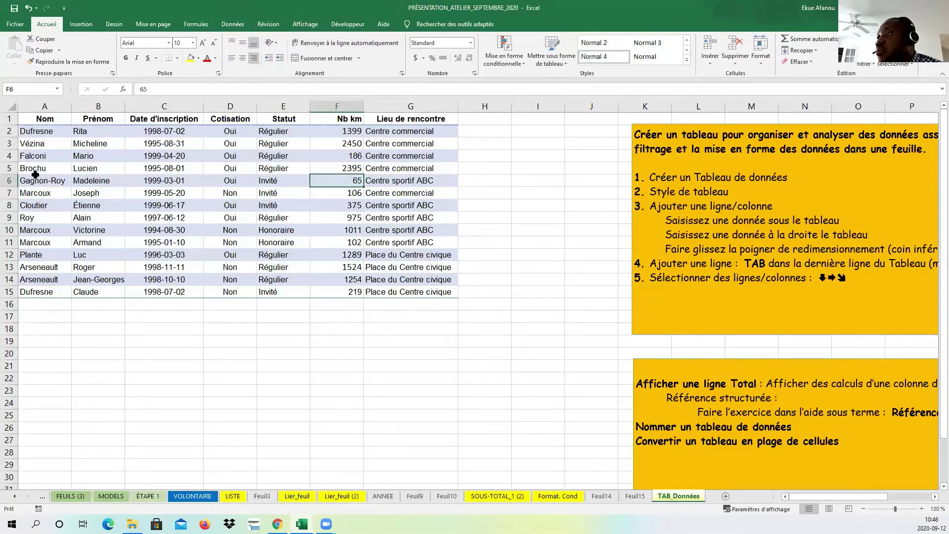
{"action": "left_click_drag", "start_coordinate": [35, 119], "coordinate": [401, 294]}
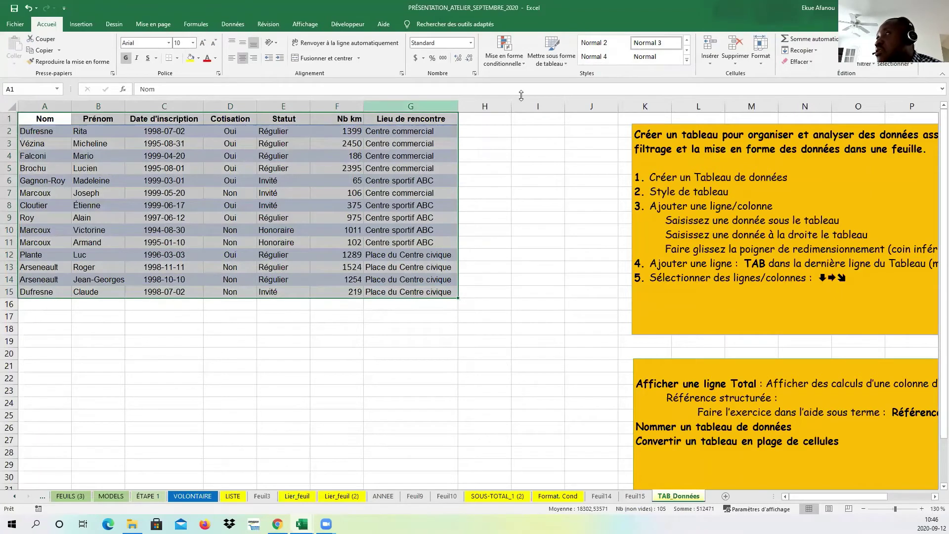
{"action": "left_click", "coordinate": [553, 62]}
{"action": "left_click", "coordinate": [576, 92]}
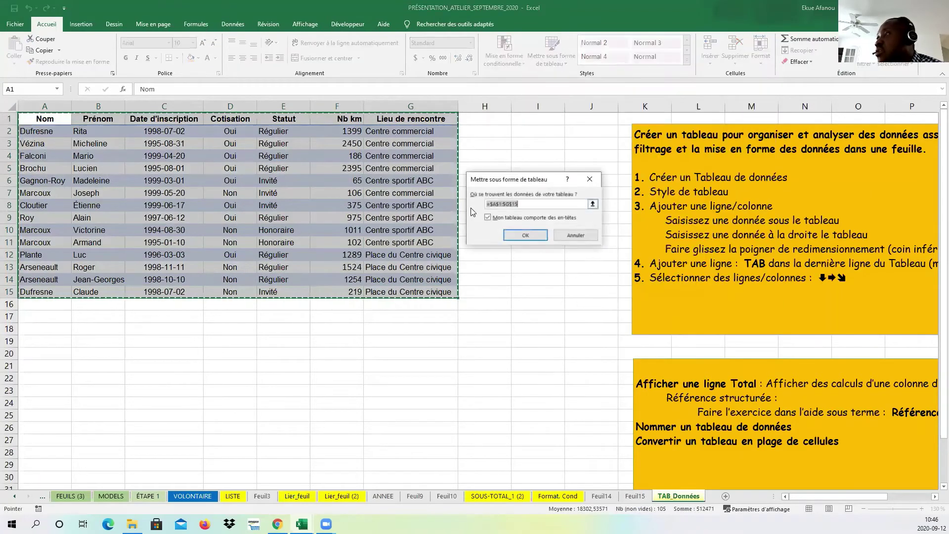
{"action": "left_click", "coordinate": [513, 234]}
- Extend the table with a new column by entering the header Ville in H1
{"action": "left_click", "coordinate": [480, 132]}
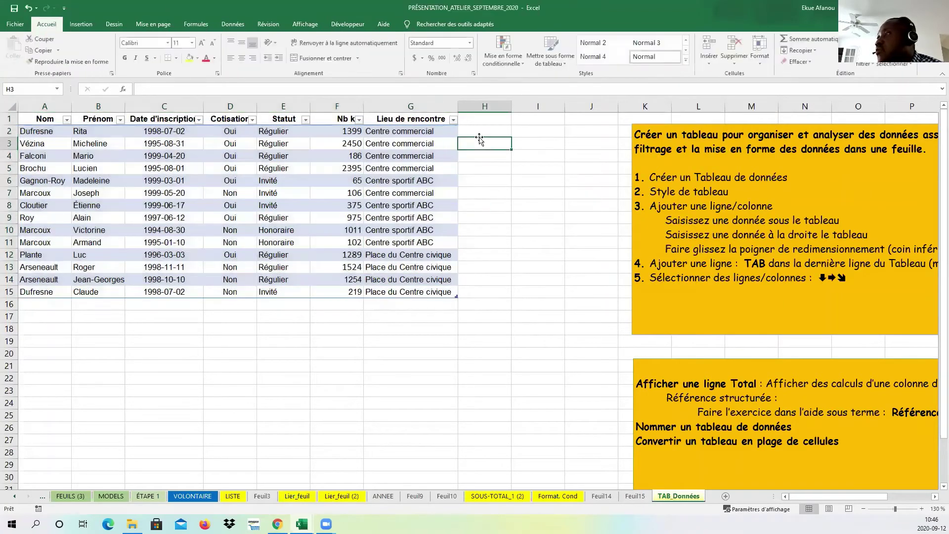
{"action": "left_click", "coordinate": [478, 119]}
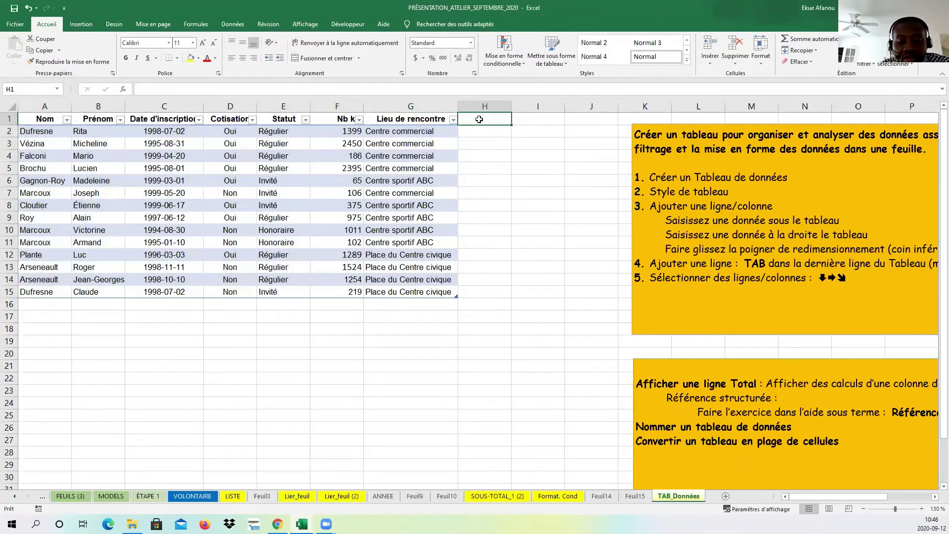
{"action": "type", "text": "Ville"}
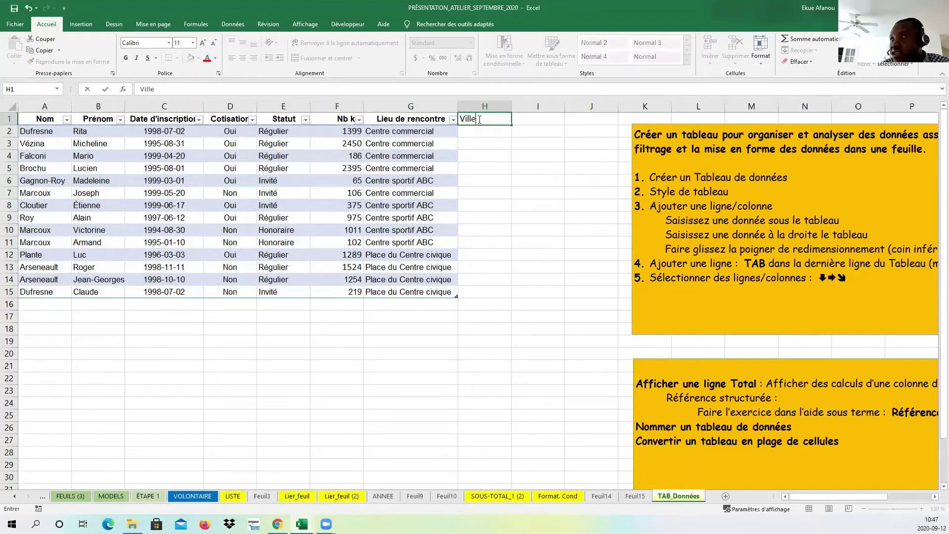
{"action": "key", "text": "Return"}
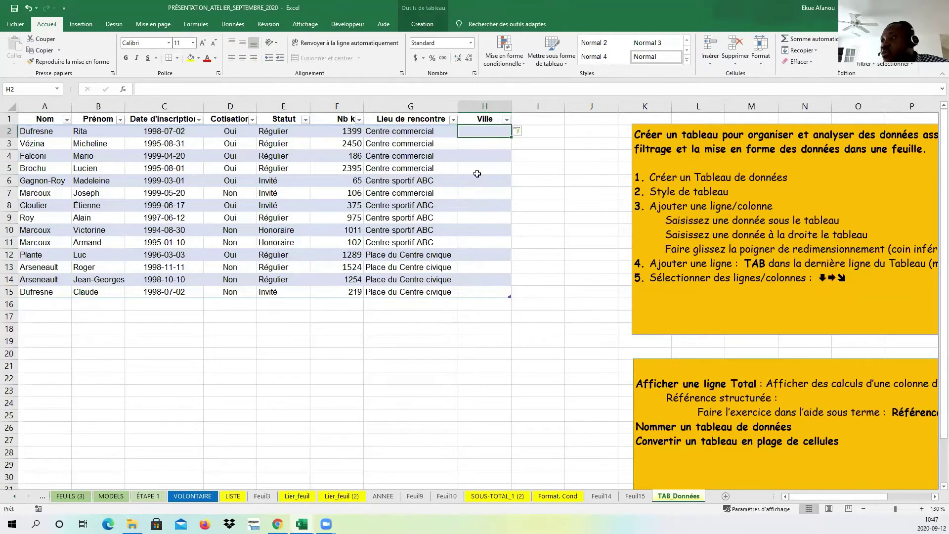
- Examine how the table's formatting and banding extend from the Lieu de rencontre column into the Ville column
{"action": "left_click", "coordinate": [515, 269]}
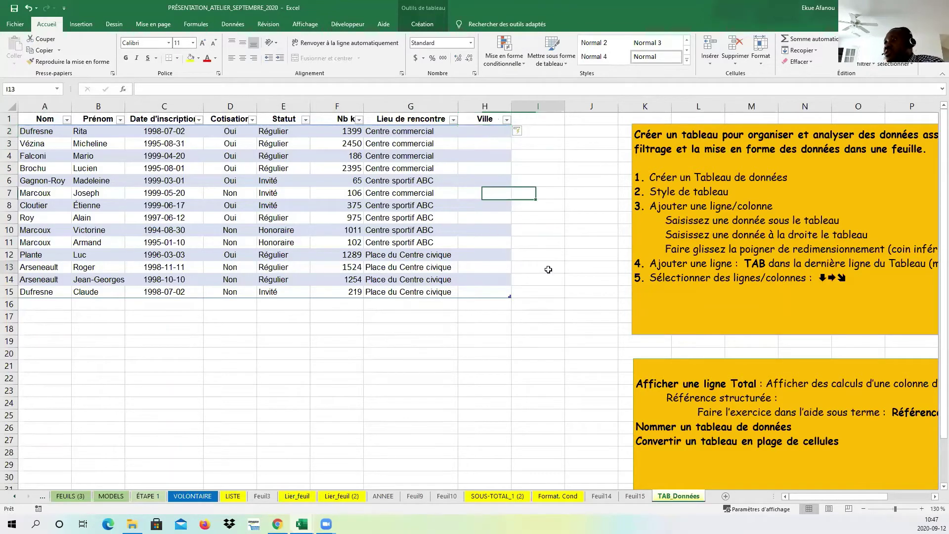
{"action": "left_click", "coordinate": [469, 227]}
{"action": "left_click", "coordinate": [372, 207]}
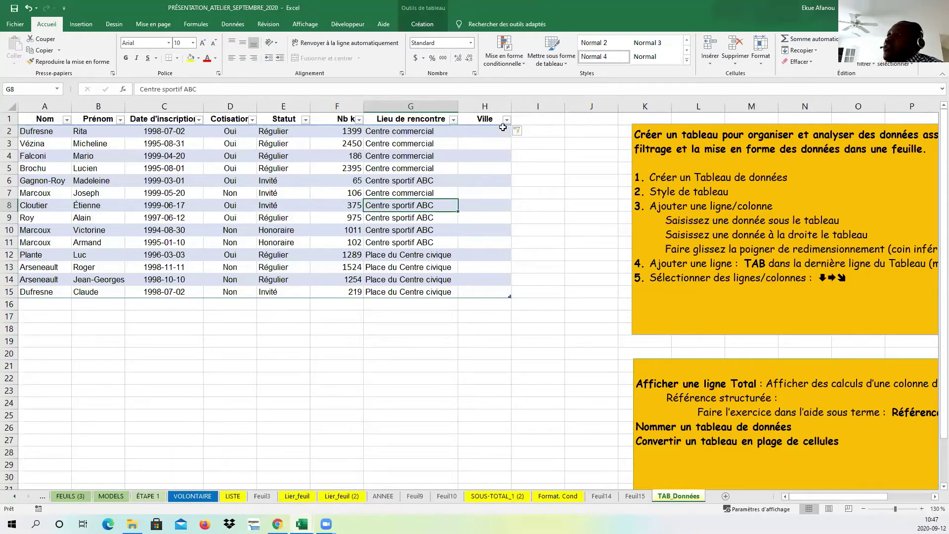
{"action": "left_click", "coordinate": [423, 23]}
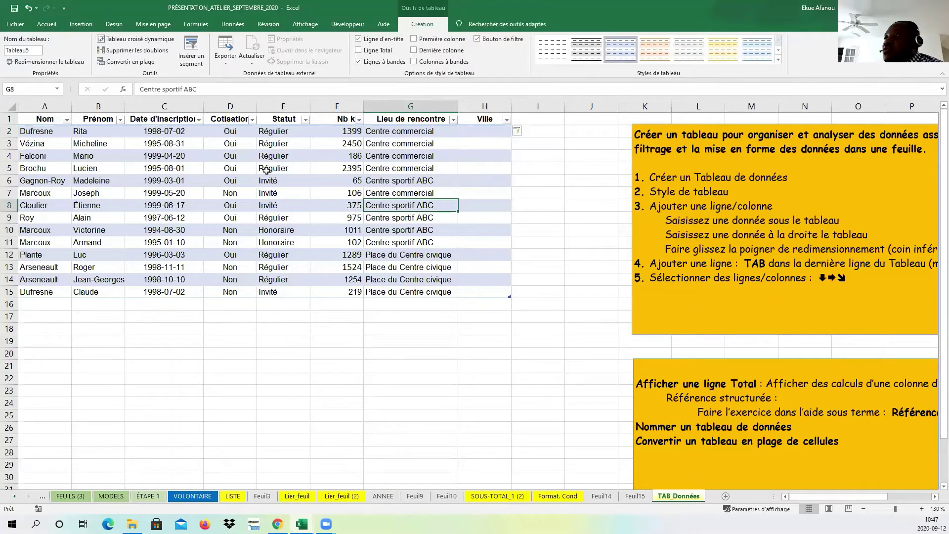
{"action": "right_click", "coordinate": [485, 108]}
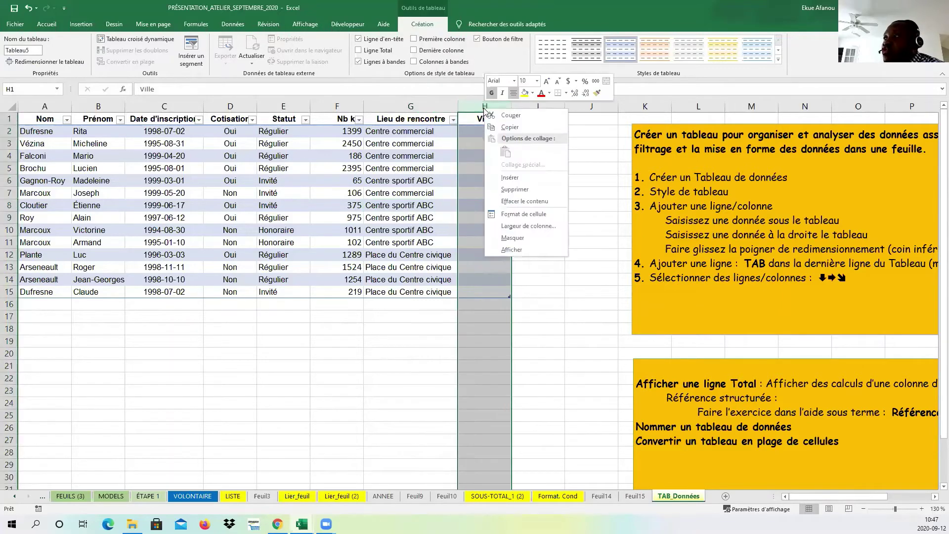
{"action": "left_click", "coordinate": [420, 210]}
{"action": "left_click_drag", "start_coordinate": [435, 132], "coordinate": [496, 130]}
{"action": "left_click_drag", "start_coordinate": [436, 152], "coordinate": [506, 156]}
{"action": "left_click_drag", "start_coordinate": [414, 184], "coordinate": [487, 194]}
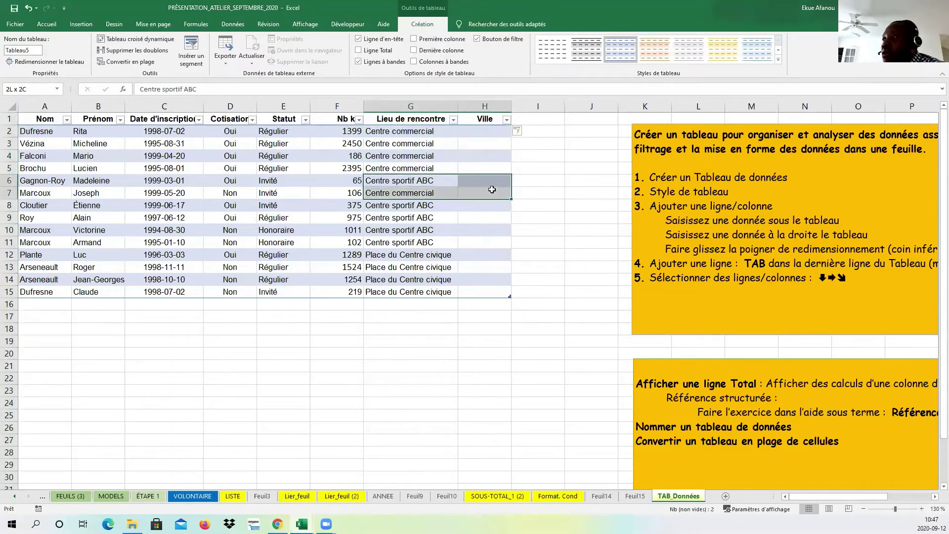
{"action": "left_click_drag", "start_coordinate": [413, 216], "coordinate": [476, 232]}
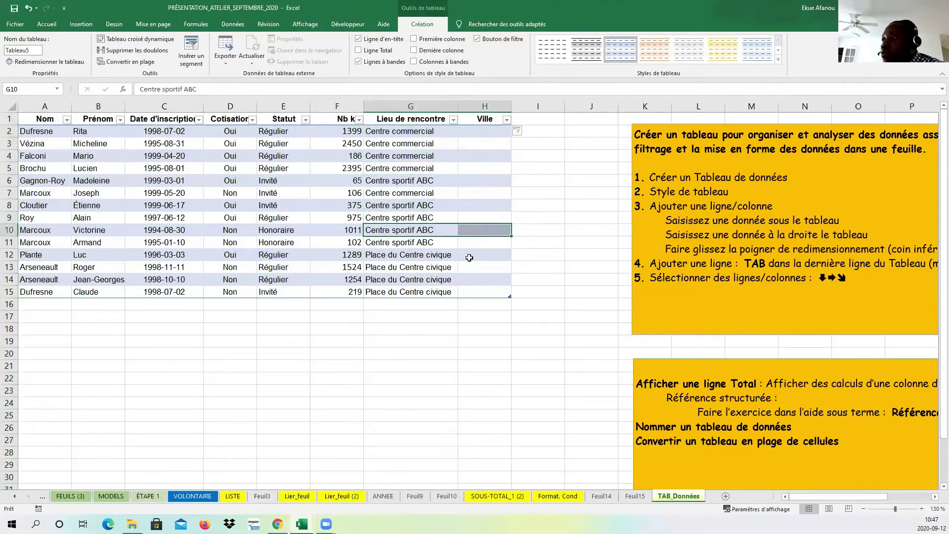
{"action": "left_click", "coordinate": [474, 266]}
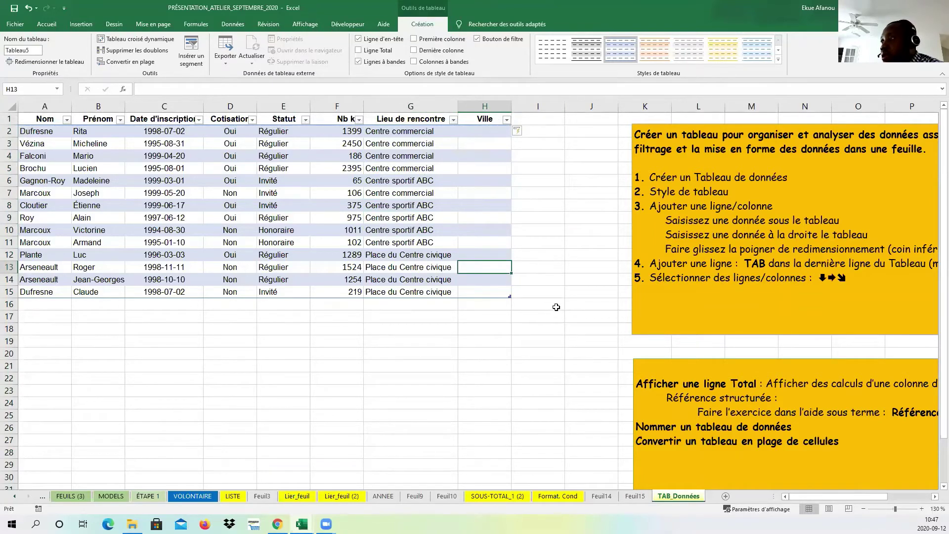
- Move cell by cell through the table rows from H2 to C12 to check that the Ville column belongs to the table
{"action": "left_click", "coordinate": [469, 130]}
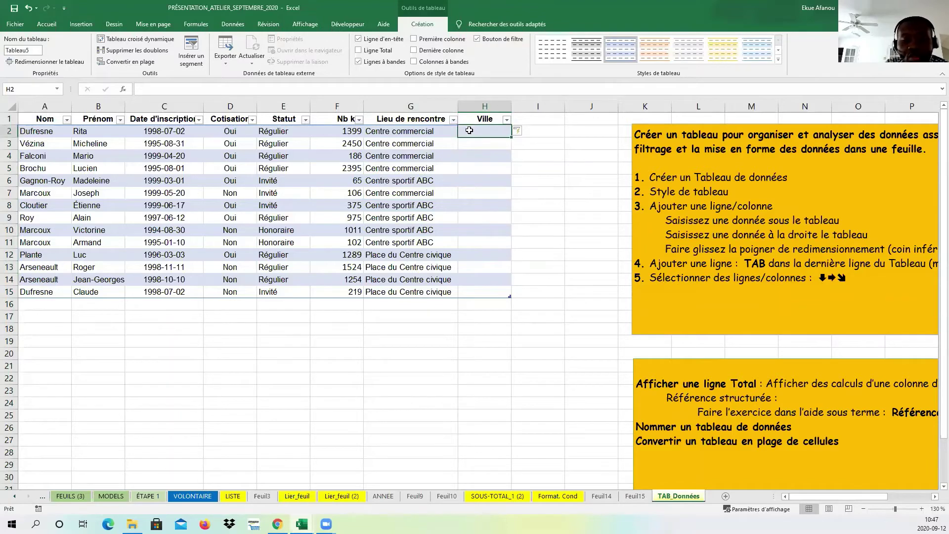
{"action": "key", "text": "Tab"}
{"action": "key", "text": "Tab"}
{"action": "key", "text": "Tab"}
{"action": "key", "text": "Tab"}
{"action": "key", "text": "Tab"}
{"action": "key", "text": "Tab"}
{"action": "key", "text": "Tab"}
{"action": "key", "text": "Tab"}
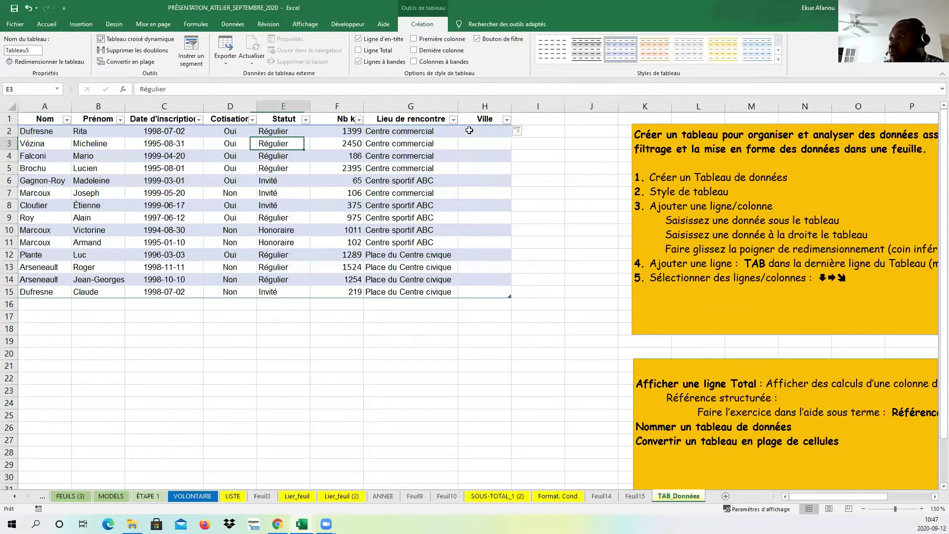
{"action": "key", "text": "Tab"}
{"action": "key", "text": "Tab"}
{"action": "key", "text": "Tab"}
{"action": "key", "text": "Tab"}
{"action": "key", "text": "Tab"}
{"action": "key", "text": "Tab"}
{"action": "key", "text": "Tab"}
{"action": "key", "text": "Tab"}
{"action": "key", "text": "Tab"}
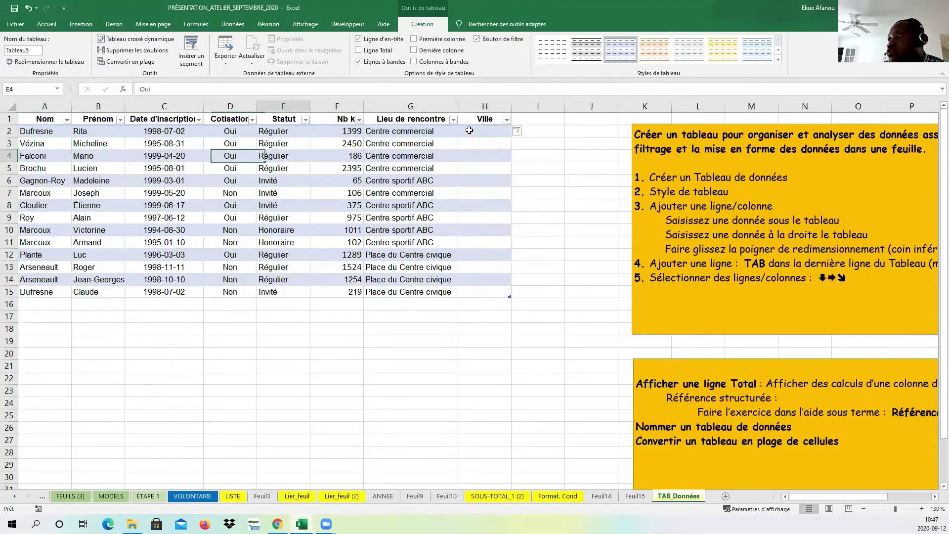
{"action": "key", "text": "Tab"}
{"action": "key", "text": "Tab"}
{"action": "key", "text": "Tab"}
{"action": "key", "text": "Tab"}
{"action": "key", "text": "Tab"}
{"action": "key", "text": "Tab"}
{"action": "key", "text": "Tab"}
{"action": "key", "text": "Tab"}
{"action": "key", "text": "Tab"}
{"action": "key", "text": "Tab"}
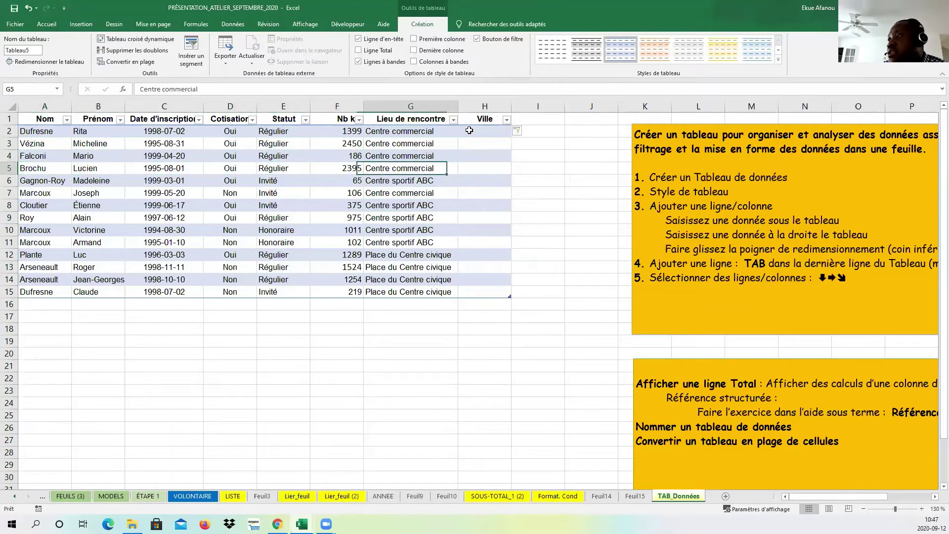
{"action": "key", "text": "Tab"}
{"action": "key", "text": "Tab"}
{"action": "key", "text": "Tab"}
{"action": "key", "text": "Tab"}
{"action": "key", "text": "Tab"}
{"action": "key", "text": "Tab"}
{"action": "key", "text": "Tab"}
{"action": "key", "text": "Tab"}
{"action": "key", "text": "Tab"}
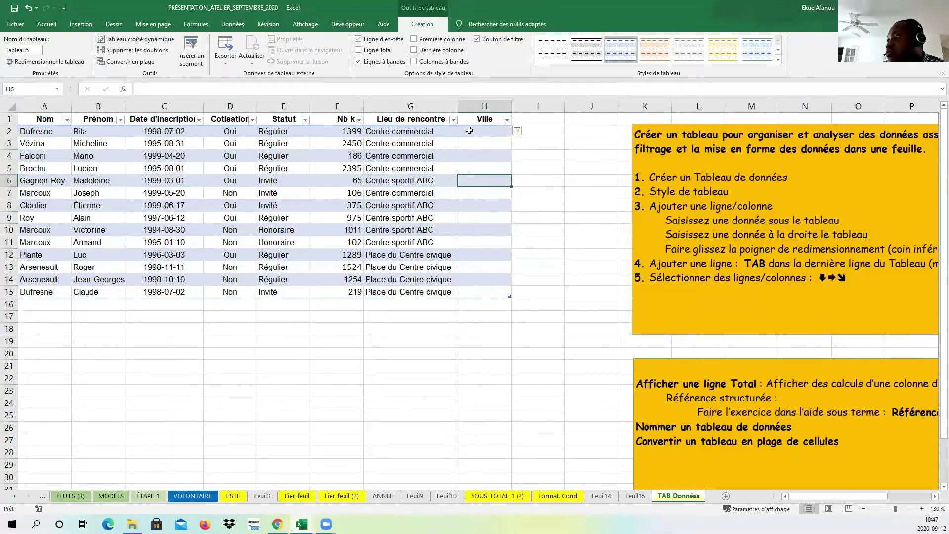
{"action": "key", "text": "Tab"}
{"action": "key", "text": "Tab"}
{"action": "key", "text": "Tab"}
{"action": "key", "text": "Tab"}
{"action": "key", "text": "Tab"}
{"action": "key", "text": "Tab"}
{"action": "key", "text": "Tab"}
{"action": "key", "text": "Tab"}
{"action": "key", "text": "Tab"}
{"action": "key", "text": "Tab"}
{"action": "key", "text": "Tab"}
{"action": "key", "text": "Tab"}
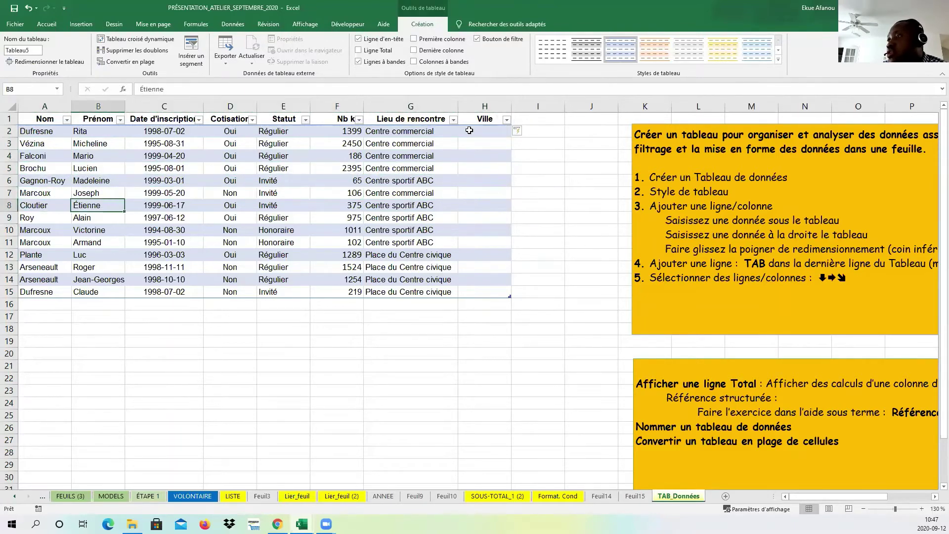
{"action": "key", "text": "Tab"}
{"action": "key", "text": "Tab"}
{"action": "key", "text": "Tab"}
{"action": "key", "text": "Tab"}
{"action": "key", "text": "Tab"}
{"action": "key", "text": "Tab"}
{"action": "key", "text": "Tab"}
{"action": "key", "text": "Tab"}
{"action": "key", "text": "Tab"}
{"action": "key", "text": "Tab"}
{"action": "key", "text": "Tab"}
{"action": "key", "text": "Tab"}
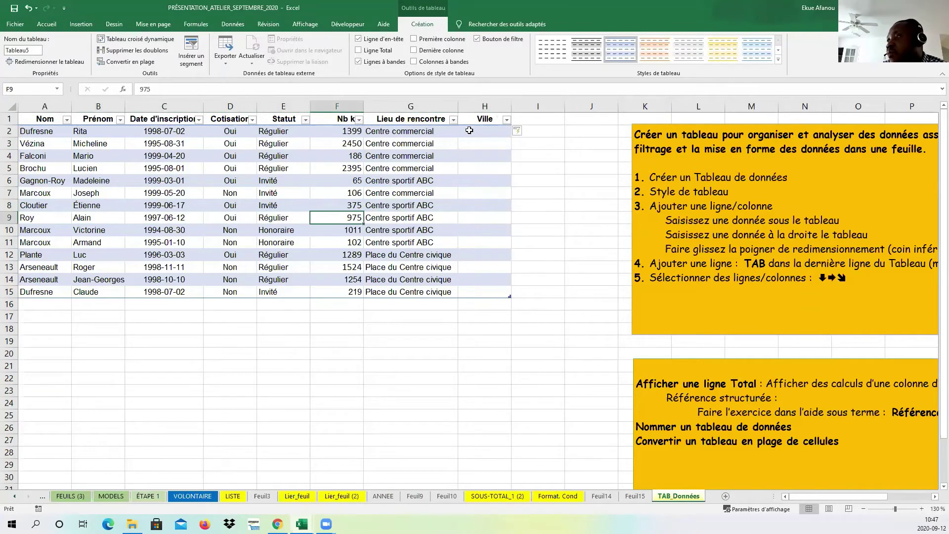
{"action": "key", "text": "Tab"}
{"action": "key", "text": "Tab"}
{"action": "key", "text": "Tab"}
{"action": "key", "text": "Tab"}
{"action": "key", "text": "Tab"}
{"action": "key", "text": "Tab"}
{"action": "key", "text": "Tab"}
{"action": "key", "text": "Tab"}
{"action": "key", "text": "Tab"}
{"action": "key", "text": "Tab"}
{"action": "key", "text": "Tab"}
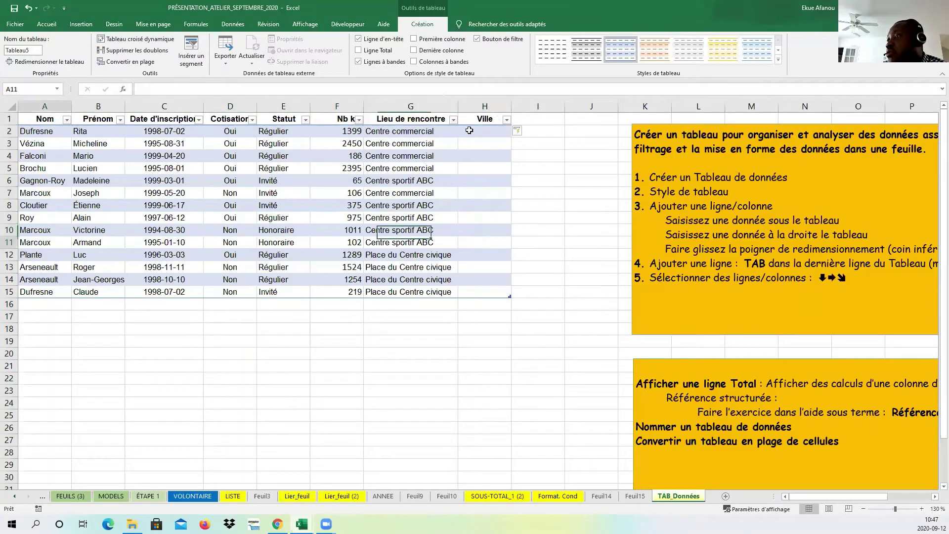
{"action": "key", "text": "Tab"}
{"action": "key", "text": "Tab"}
{"action": "key", "text": "Tab"}
{"action": "key", "text": "Tab"}
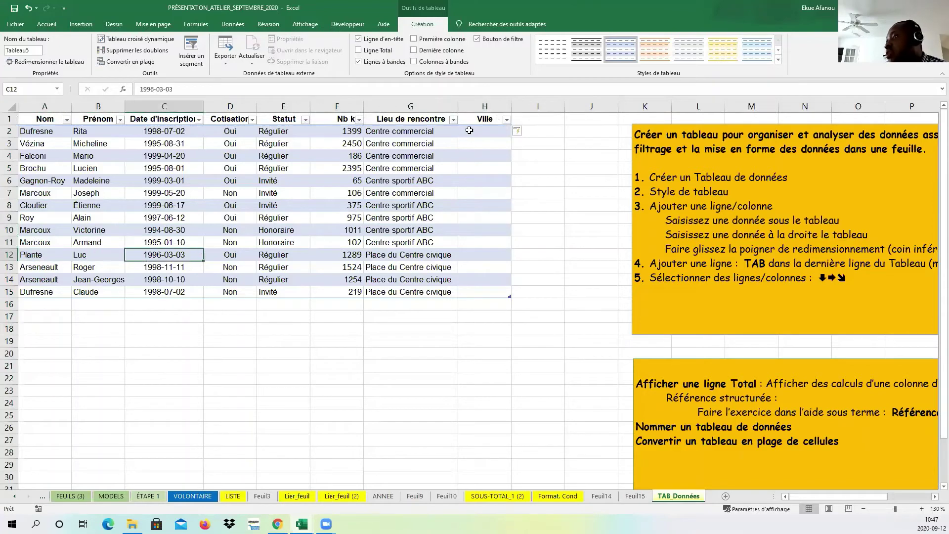
- Convert the table including the Ville column to a normal range
{"action": "left_click", "coordinate": [543, 179]}
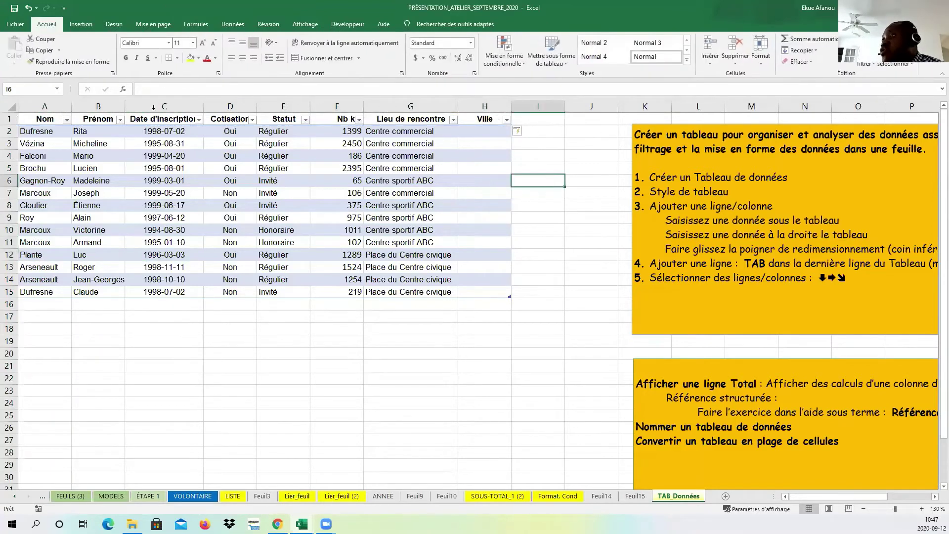
{"action": "left_click", "coordinate": [50, 119]}
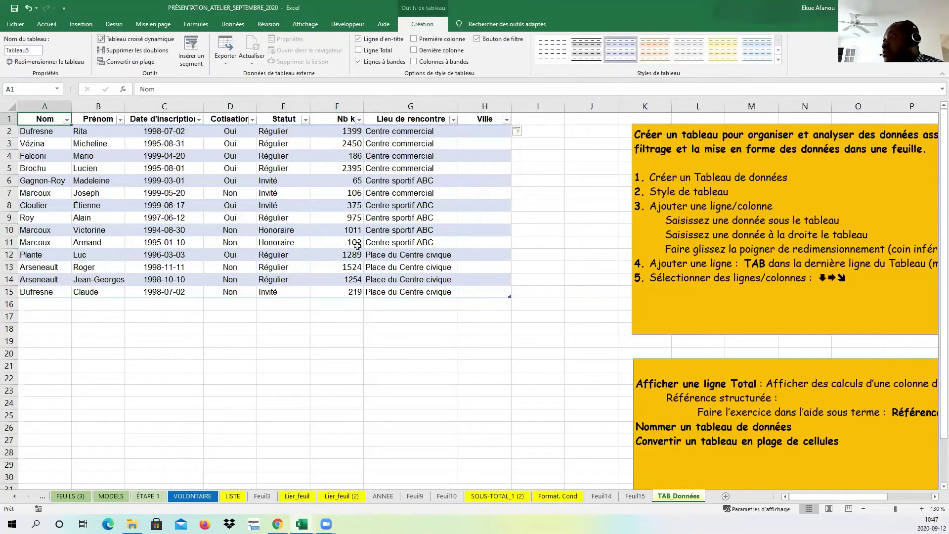
{"action": "left_click", "coordinate": [129, 61]}
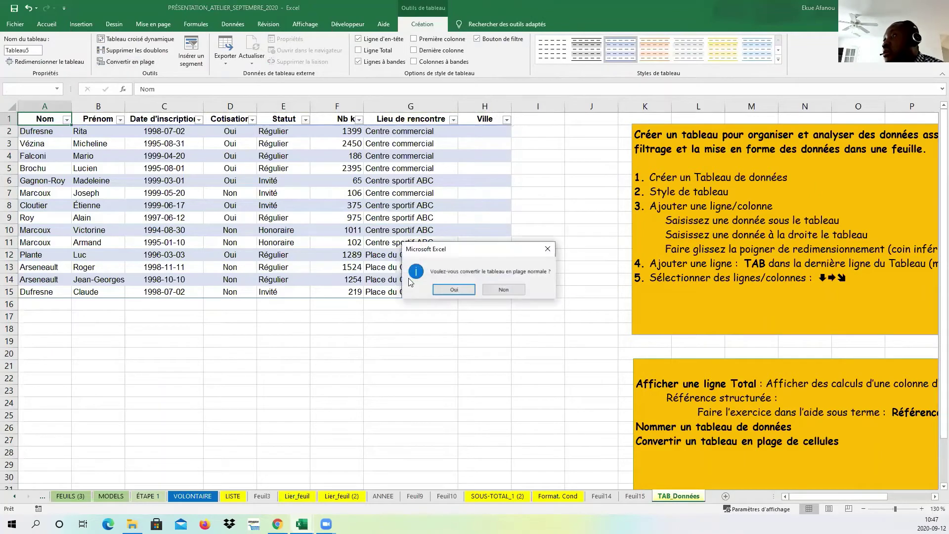
{"action": "left_click", "coordinate": [454, 289]}
{"action": "left_click", "coordinate": [412, 170]}
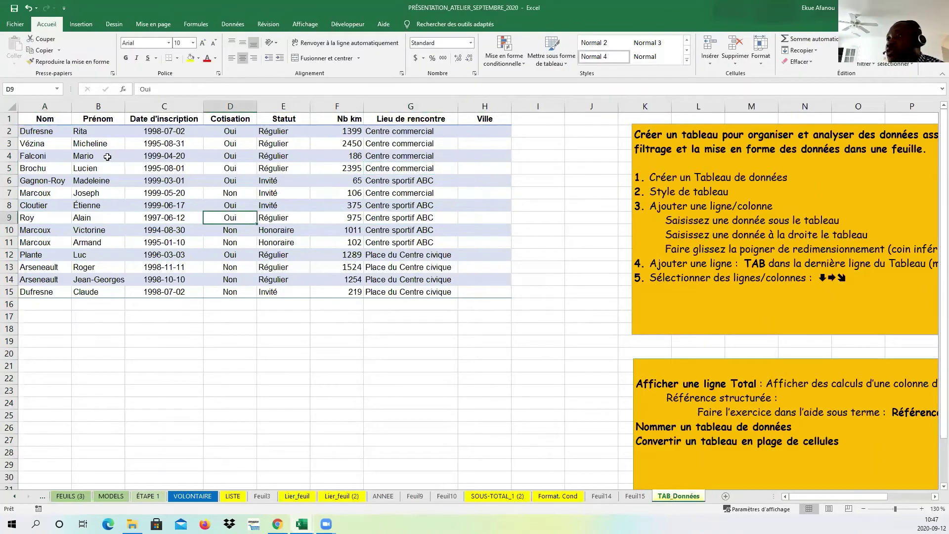
- Compare the converted range A1:H15 with the data range on the Feuil14 sheet and return to the TAB_Données sheet
{"action": "left_click_drag", "start_coordinate": [49, 118], "coordinate": [481, 295]}
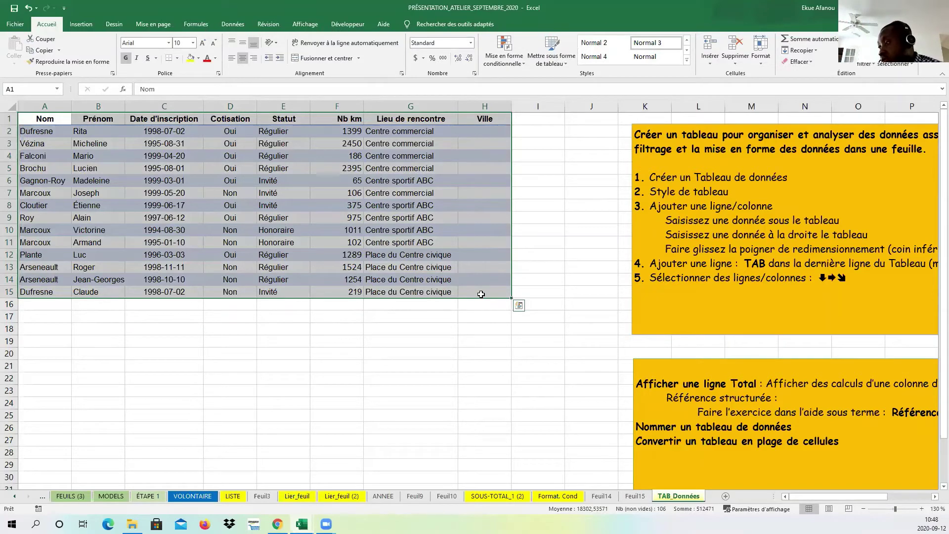
{"action": "left_click", "coordinate": [481, 341]}
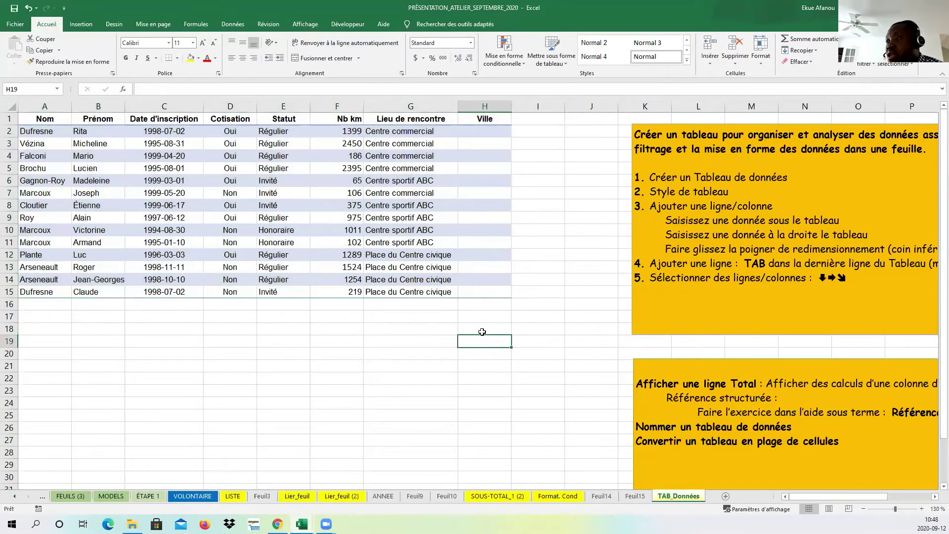
{"action": "left_click", "coordinate": [601, 496]}
{"action": "left_click", "coordinate": [278, 203]}
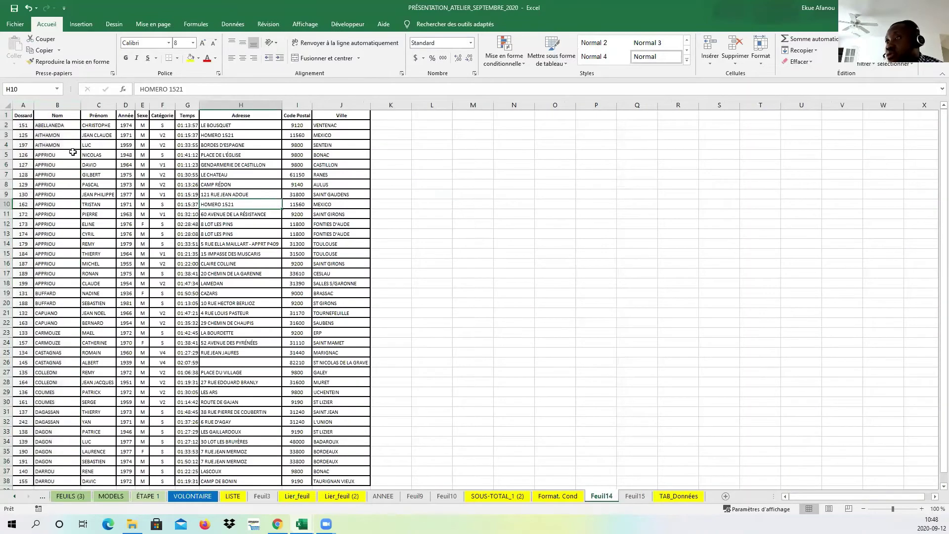
{"action": "left_click_drag", "start_coordinate": [23, 114], "coordinate": [368, 434]}
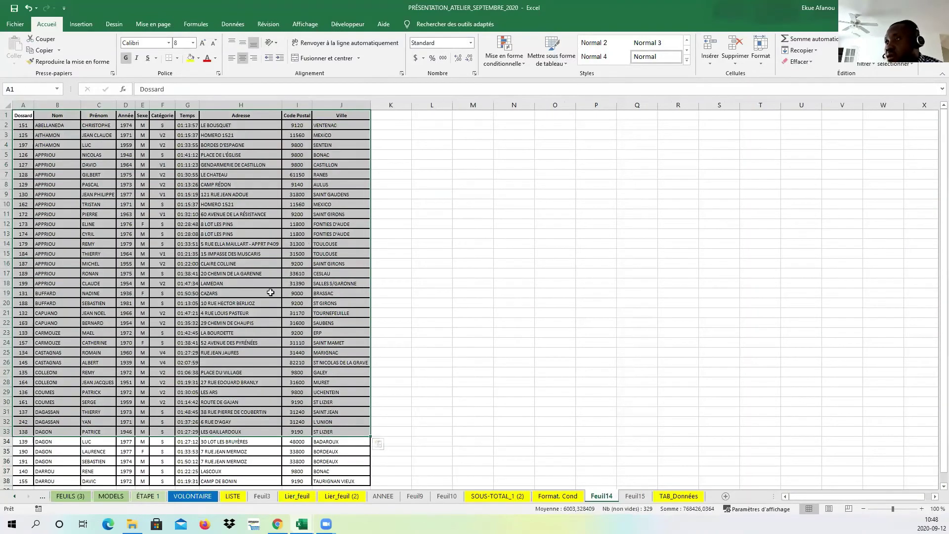
{"action": "left_click", "coordinate": [678, 496]}
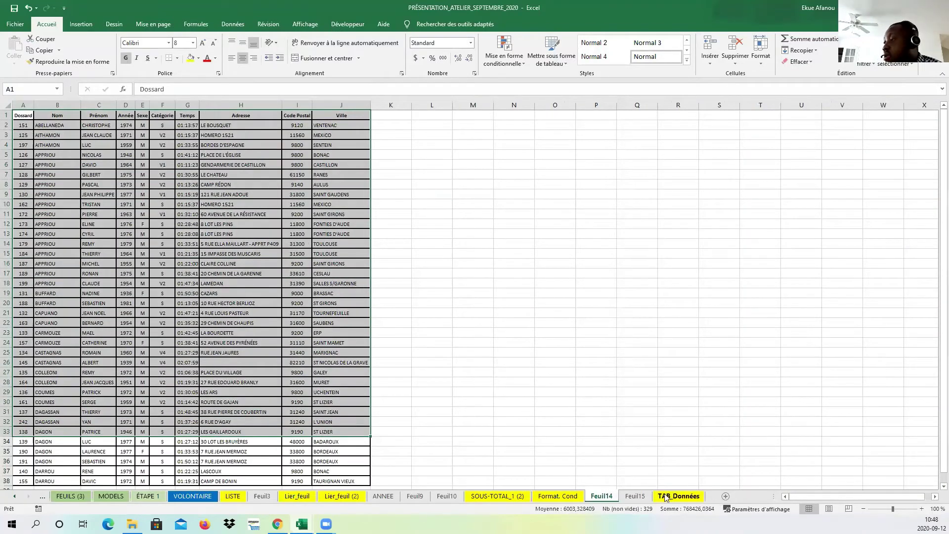
- Select A1:H15 and view the available table styles without applying one
{"action": "left_click_drag", "start_coordinate": [44, 115], "coordinate": [472, 292]}
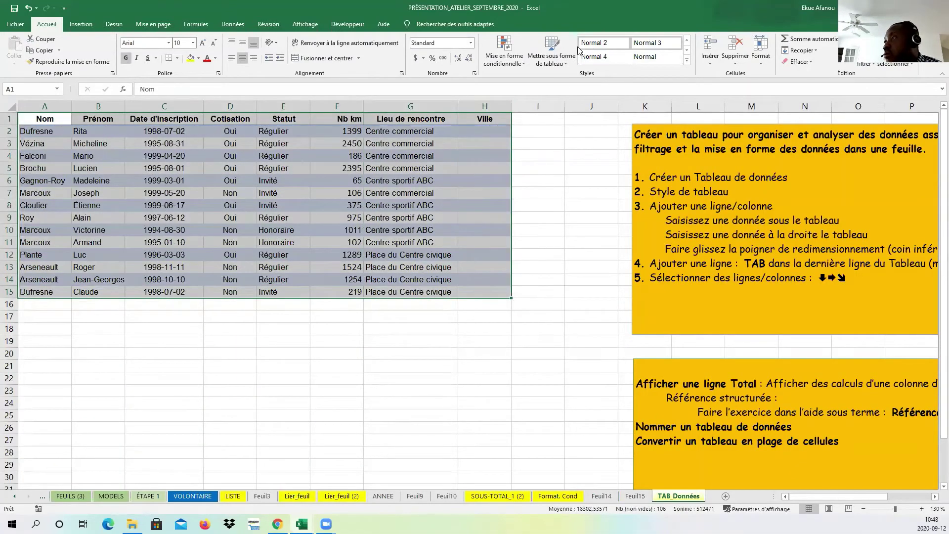
{"action": "left_click", "coordinate": [80, 25]}
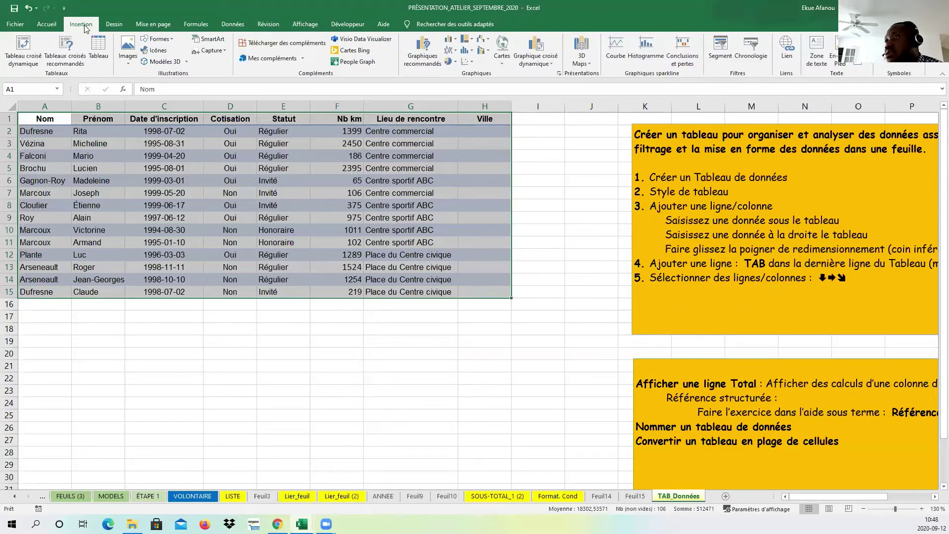
{"action": "left_click", "coordinate": [47, 25]}
{"action": "left_click", "coordinate": [563, 57]}
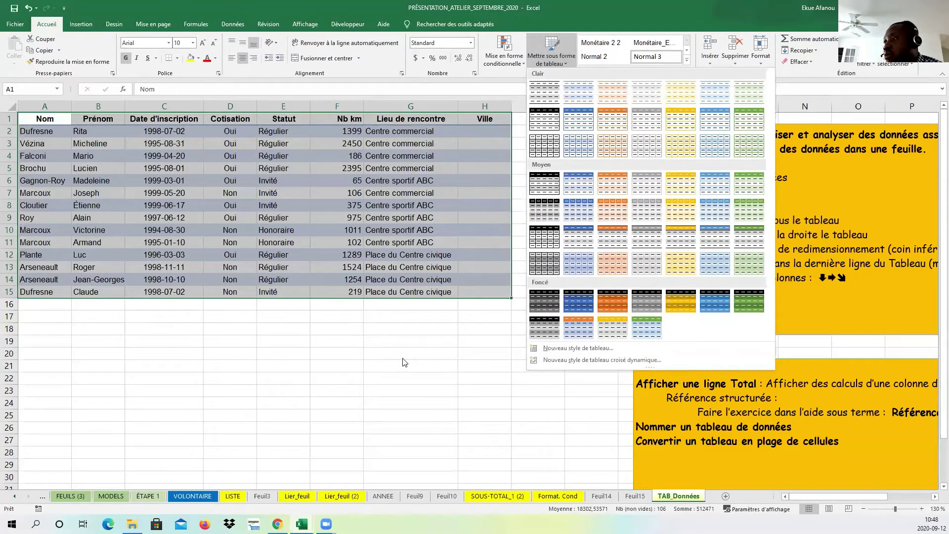
{"action": "left_click", "coordinate": [366, 346]}
{"action": "left_click", "coordinate": [146, 205]}
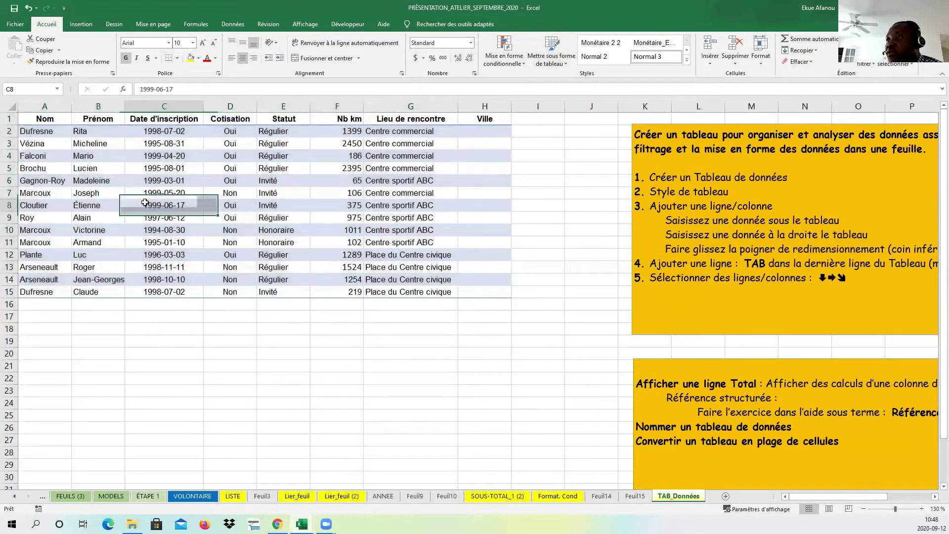
{"action": "left_click", "coordinate": [166, 307]}
{"action": "left_click", "coordinate": [52, 301]}
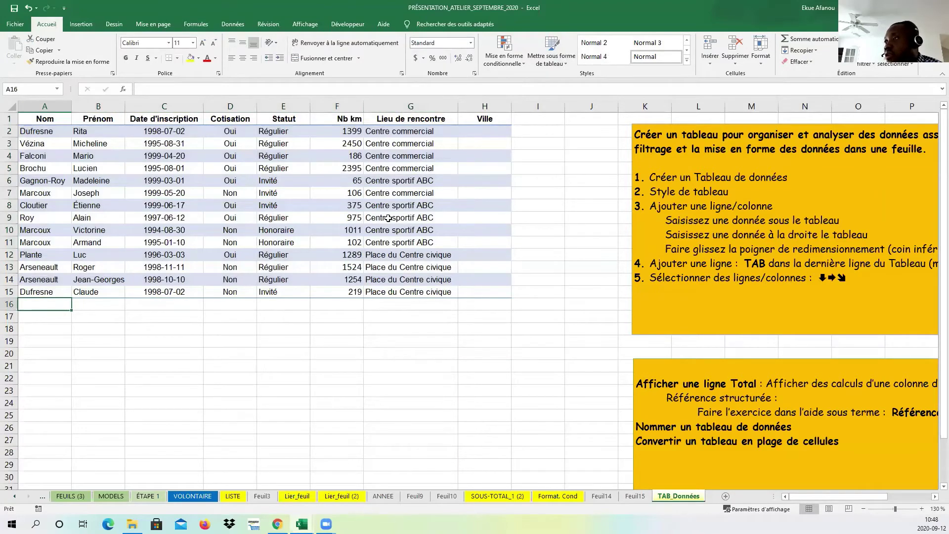
{"action": "left_click", "coordinate": [269, 245]}
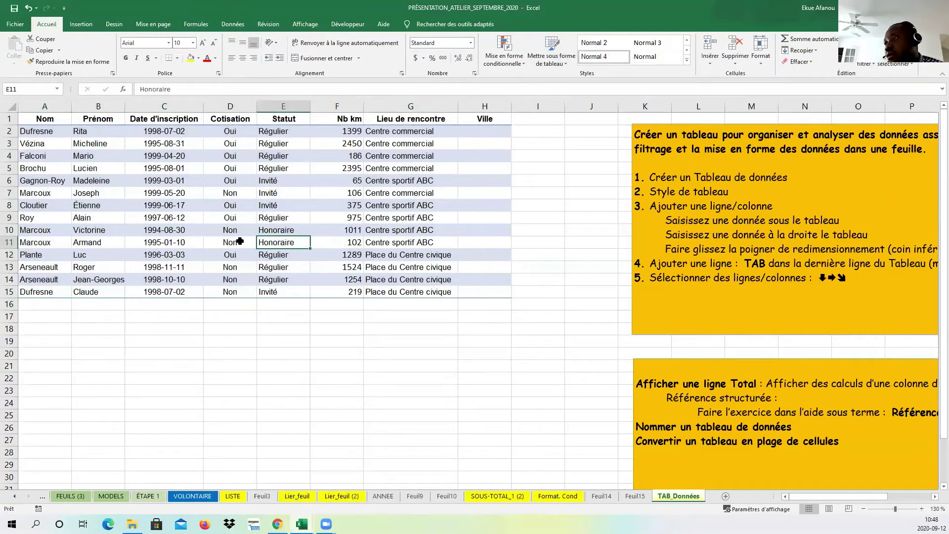
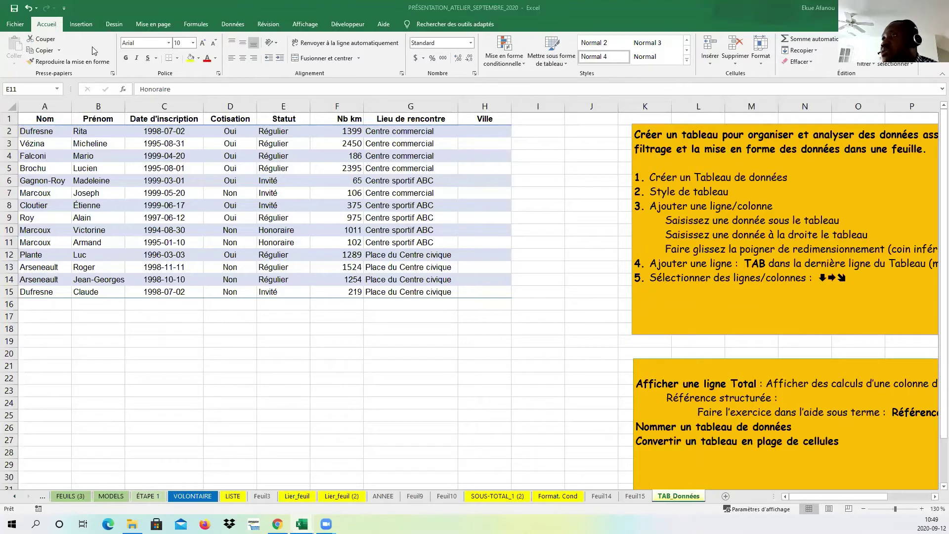
{"action": "left_click", "coordinate": [81, 24]}
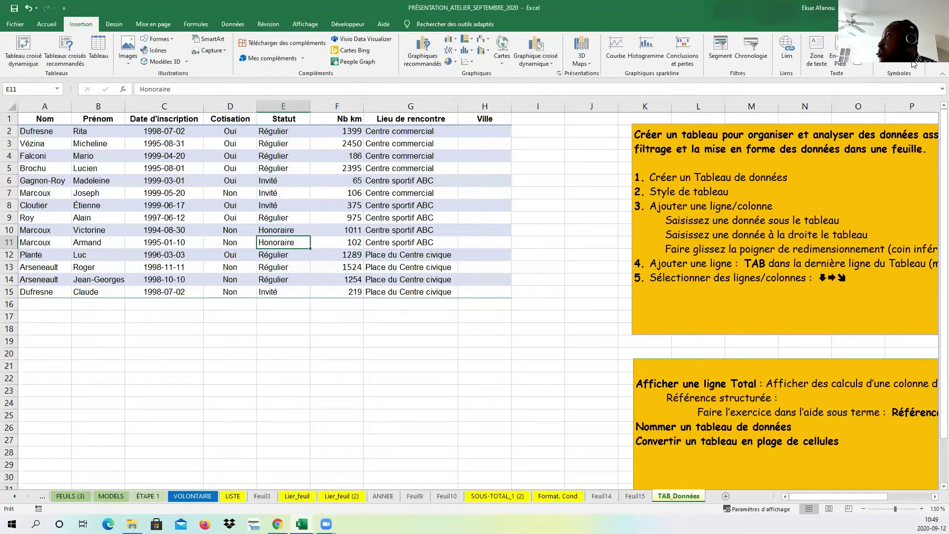
{"action": "left_click", "coordinate": [110, 27]}
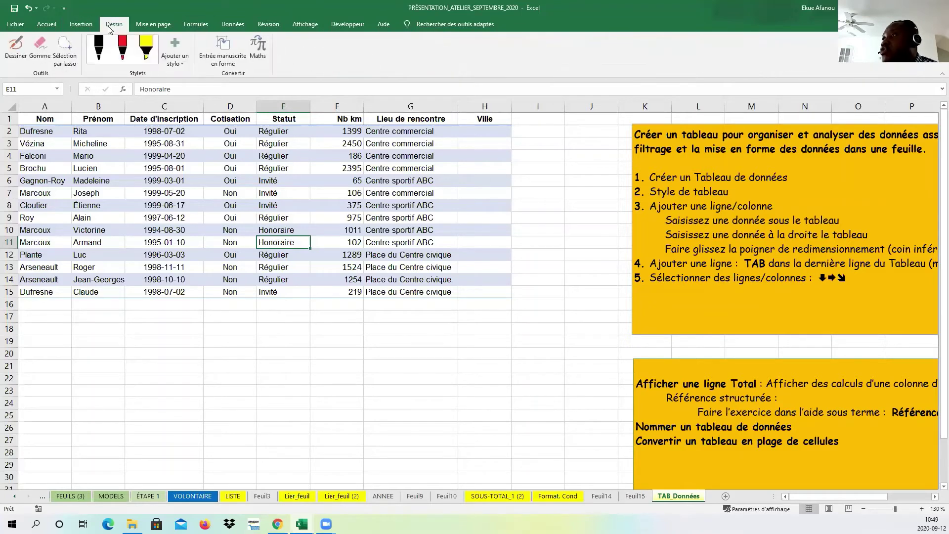
{"action": "left_click", "coordinate": [152, 24]}
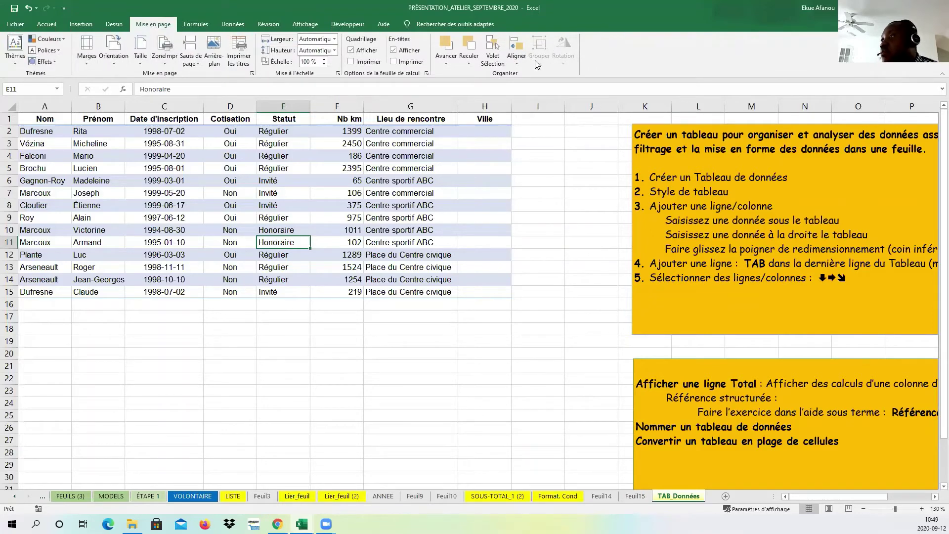
{"action": "left_click", "coordinate": [197, 24]}
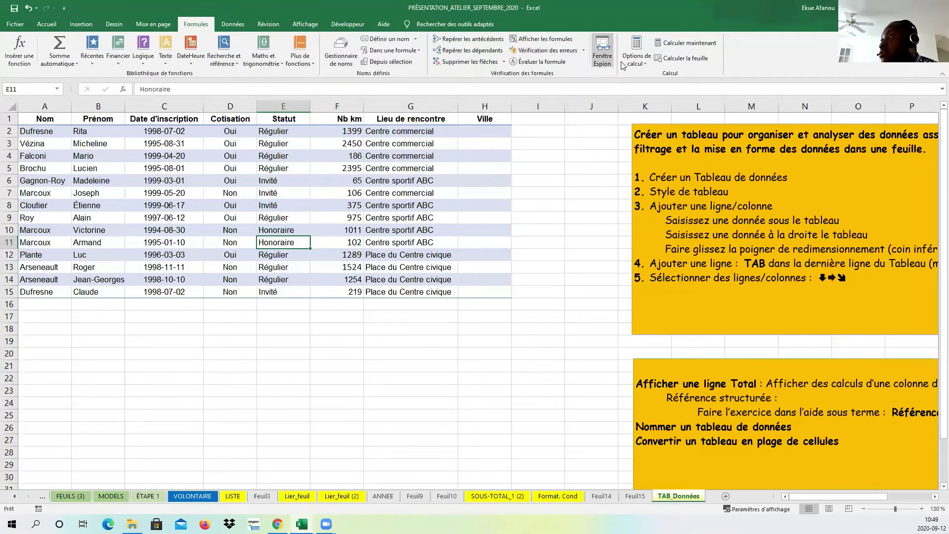
{"action": "left_click", "coordinate": [233, 24]}
{"action": "left_click", "coordinate": [268, 24]}
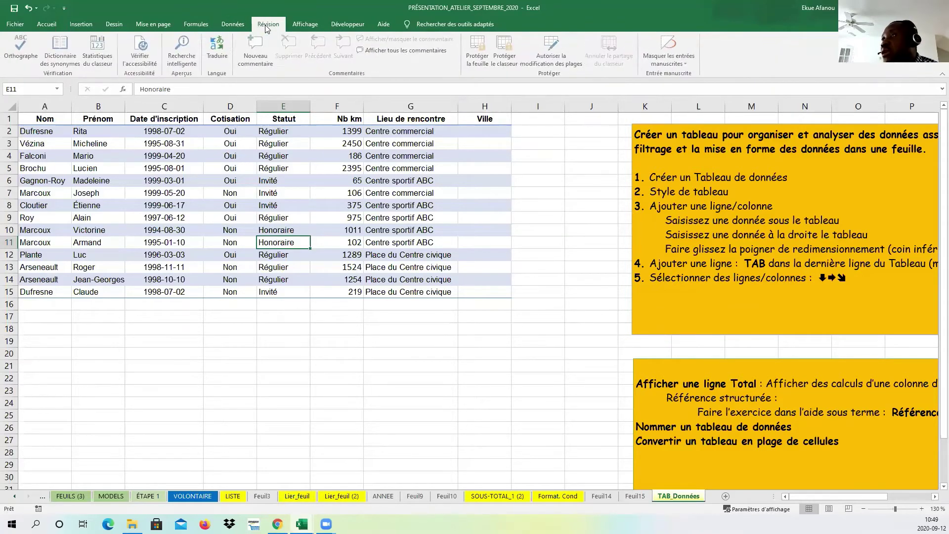
{"action": "left_click", "coordinate": [46, 24]}
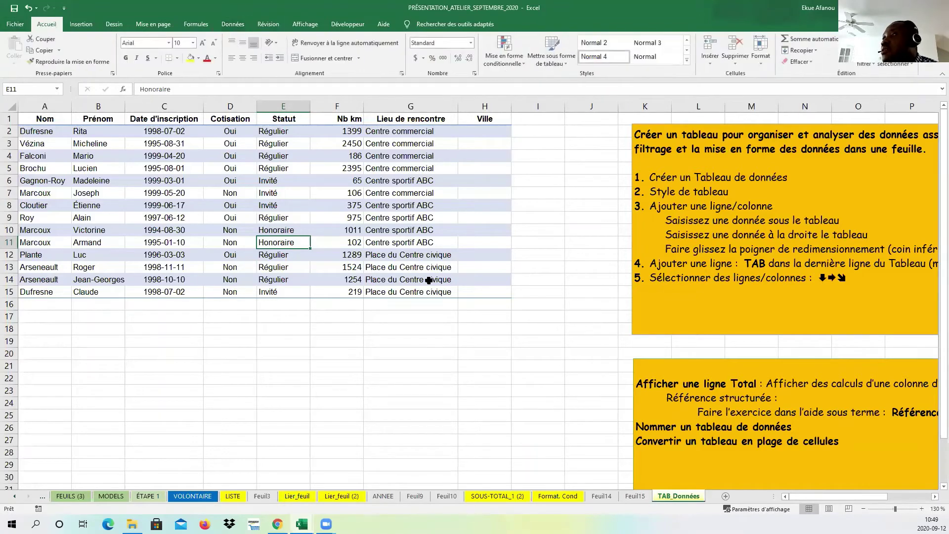
{"action": "left_click", "coordinate": [365, 350]}
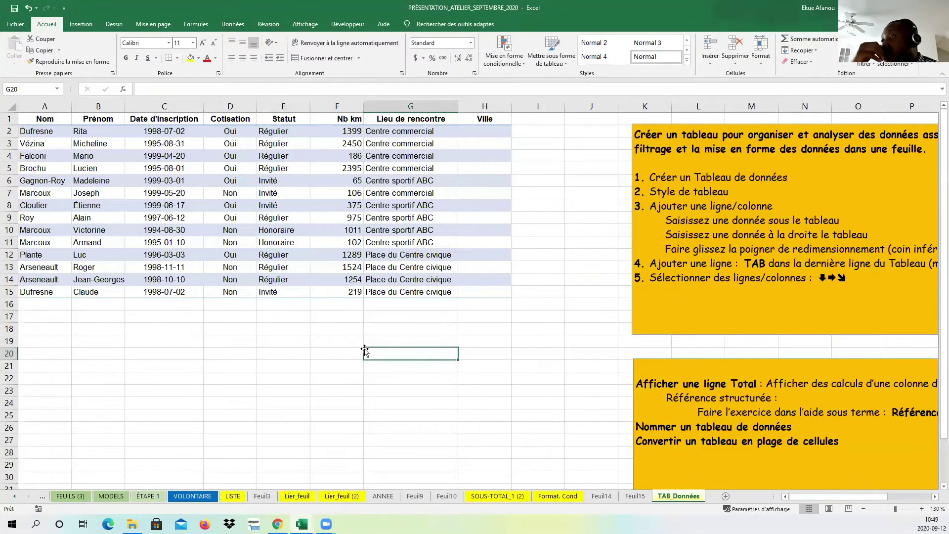
- Search the program's commands for "insérer fon" and read the description of the Insérer une fonction command
{"action": "left_click", "coordinate": [417, 22]}
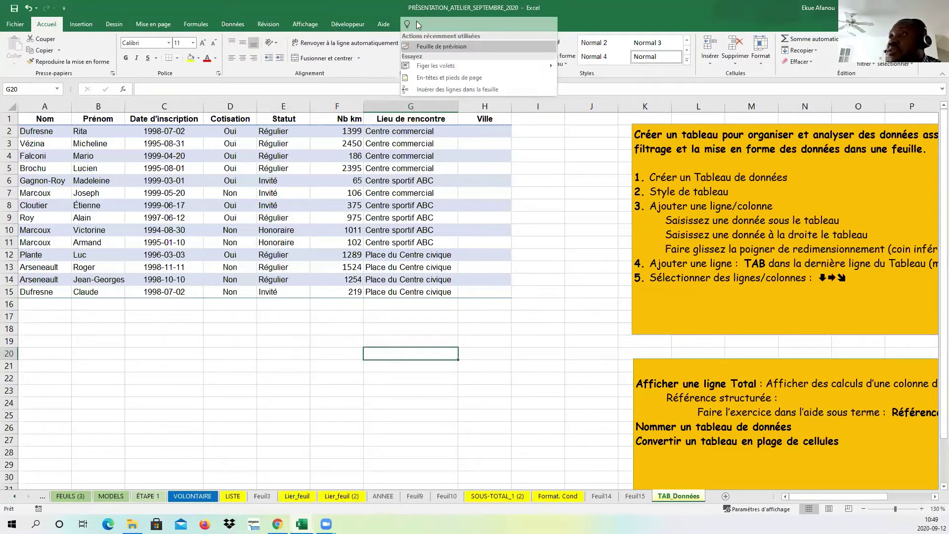
{"action": "left_click", "coordinate": [236, 28]}
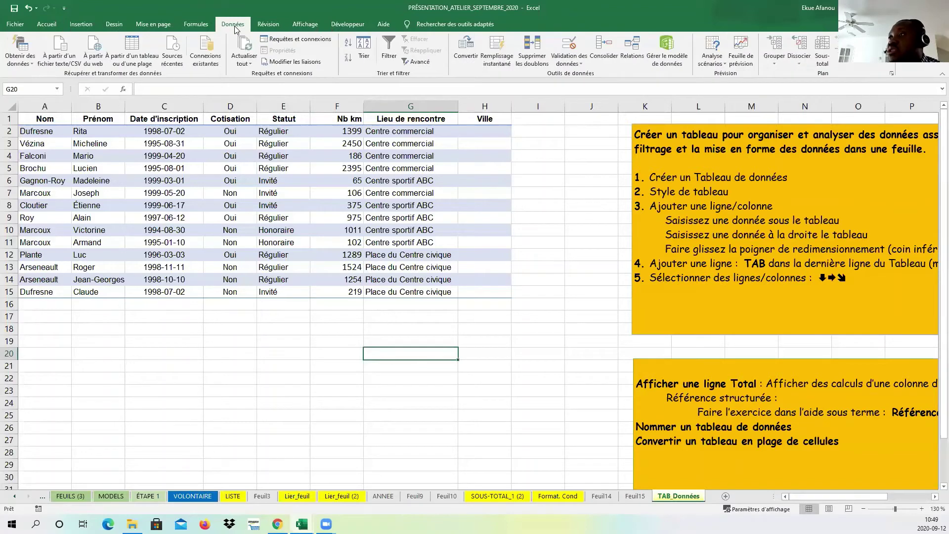
{"action": "scroll", "coordinate": [191, 26], "scroll_direction": "up", "scroll_amount": 2}
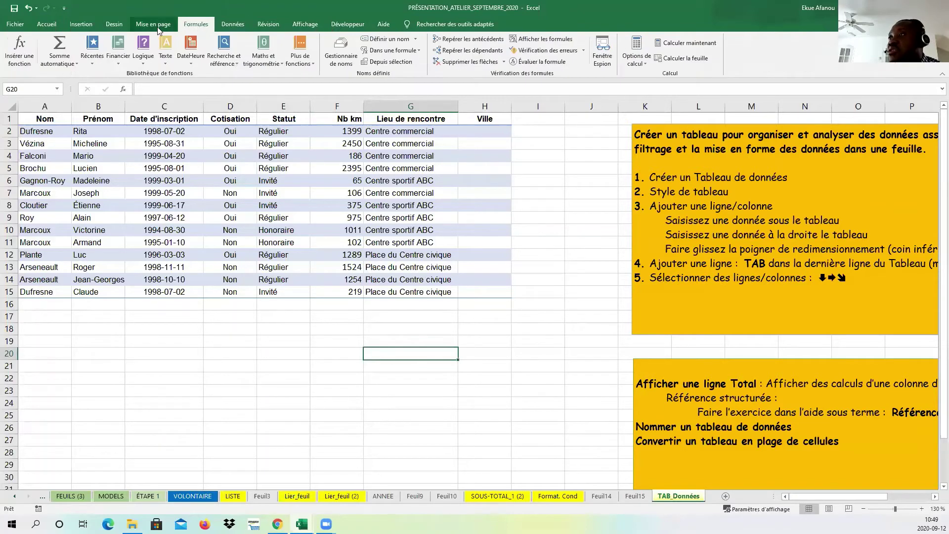
{"action": "left_click", "coordinate": [190, 26]}
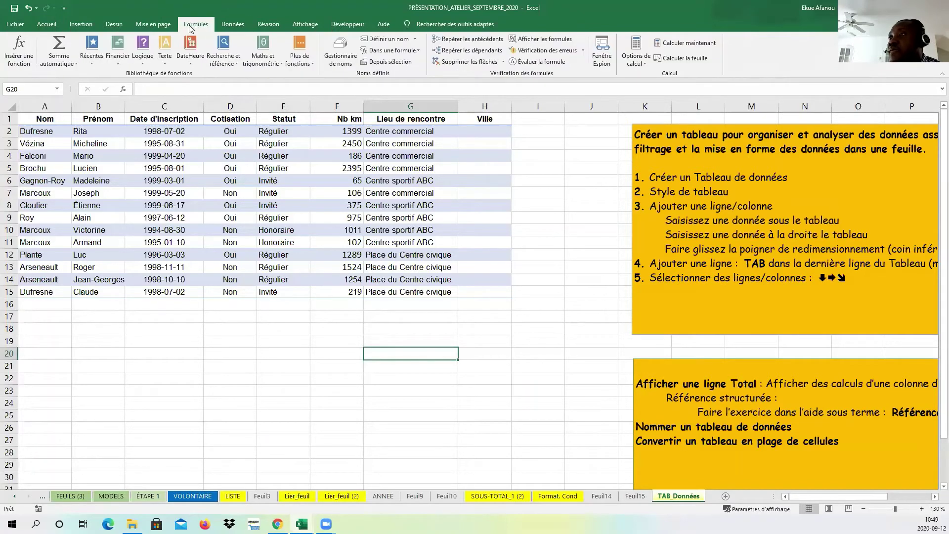
{"action": "left_click", "coordinate": [427, 23]}
{"action": "type", "text": "ins"}
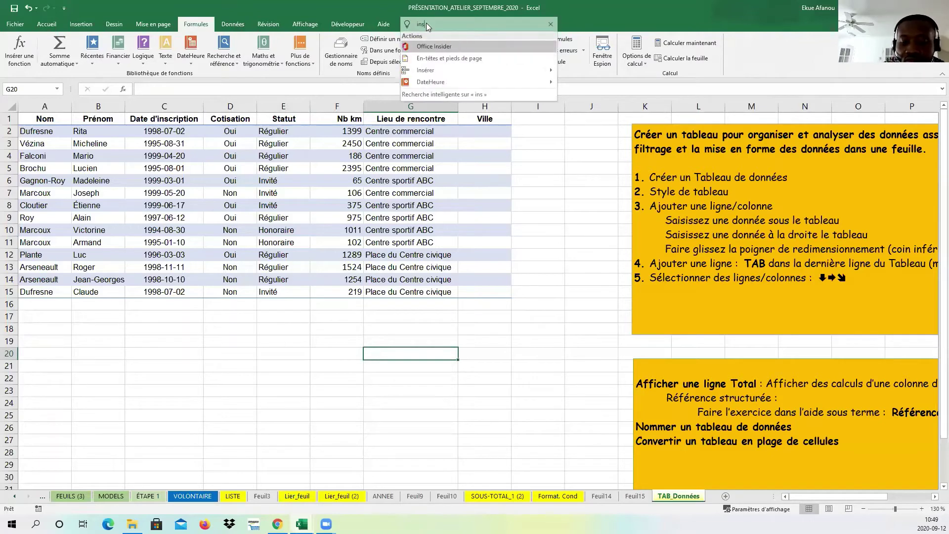
{"action": "type", "text": "érer"}
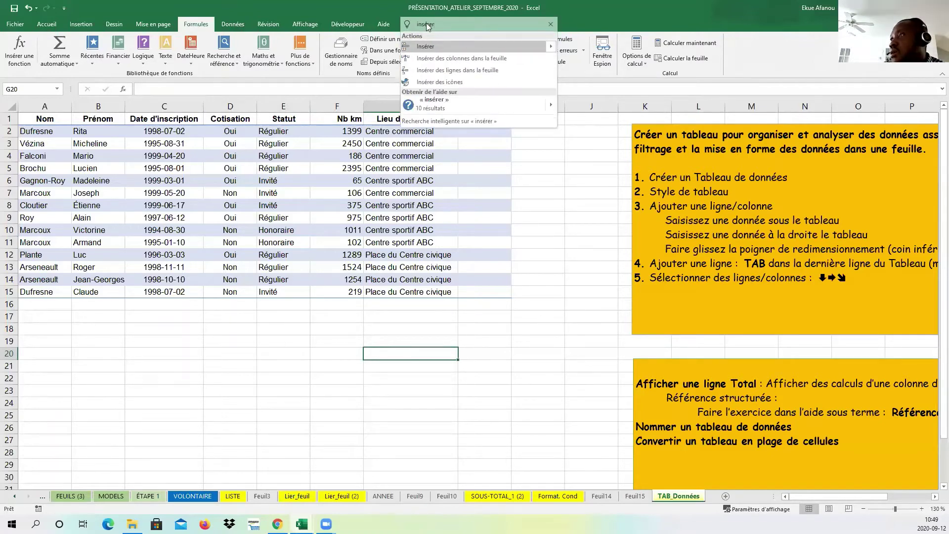
{"action": "type", "text": " fon"}
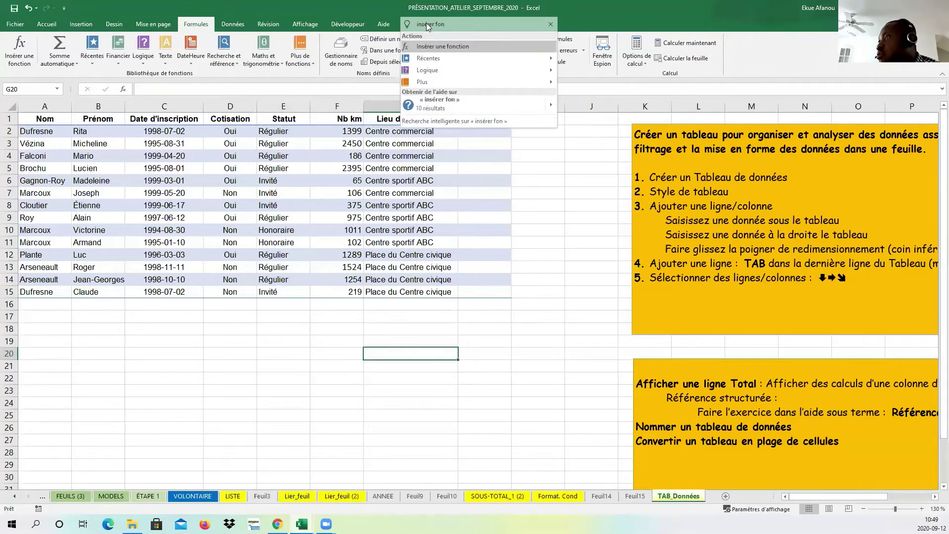
{"action": "mouse_move", "coordinate": [552, 110]}
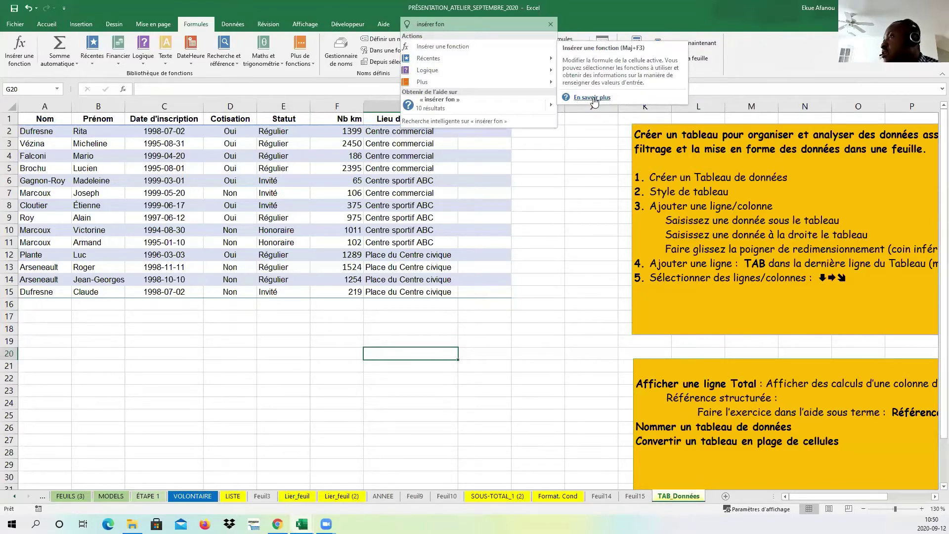
{"action": "left_click", "coordinate": [597, 249]}
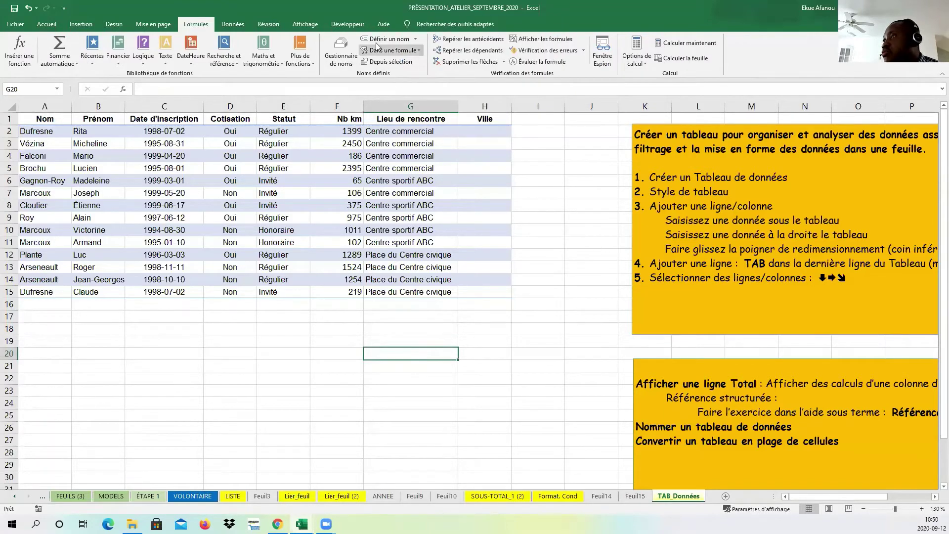
{"action": "left_click", "coordinate": [437, 23]}
{"action": "left_click", "coordinate": [556, 155]}
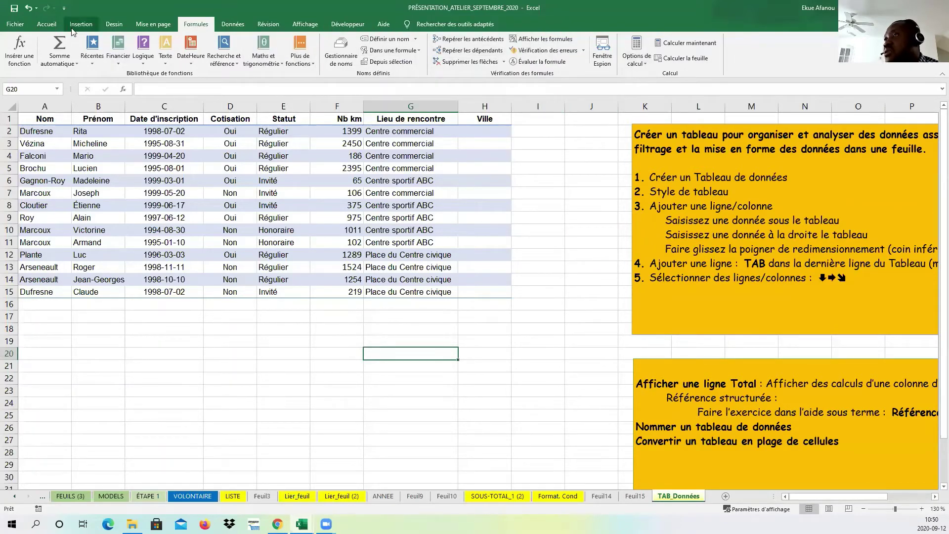
- On the Fonct. sheet, open the Insert Function dialog for cell L2 and move the dialog higher over the data
{"action": "left_click", "coordinate": [47, 23]}
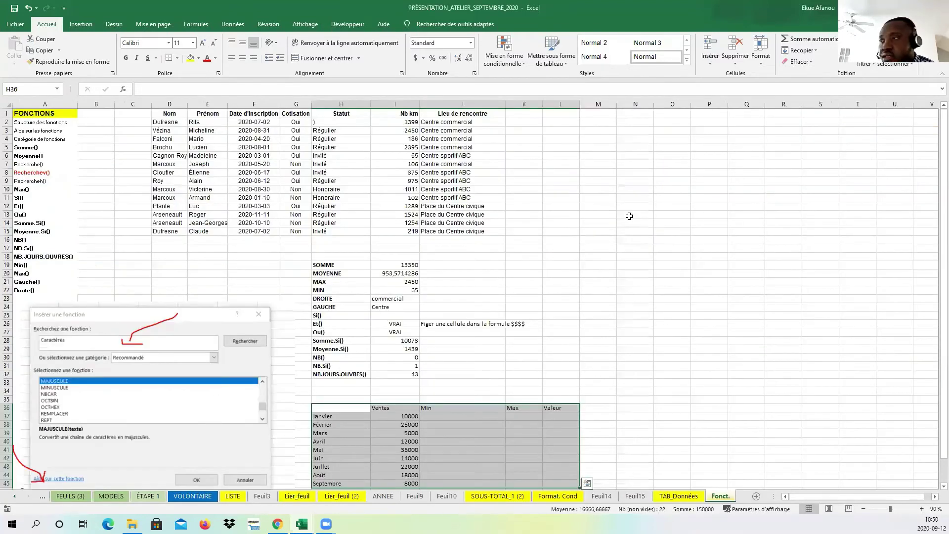
{"action": "left_click", "coordinate": [641, 249]}
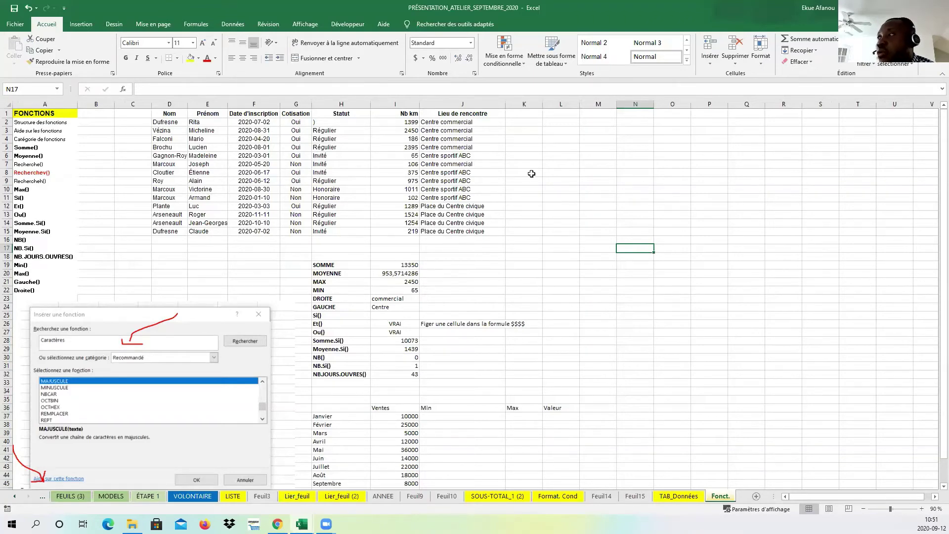
{"action": "left_click", "coordinate": [569, 123]}
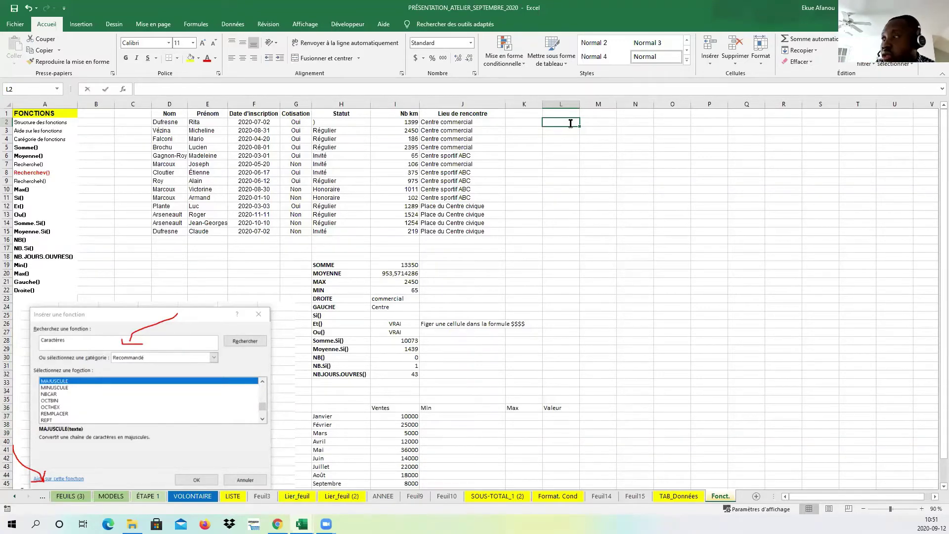
{"action": "type", "text": "="}
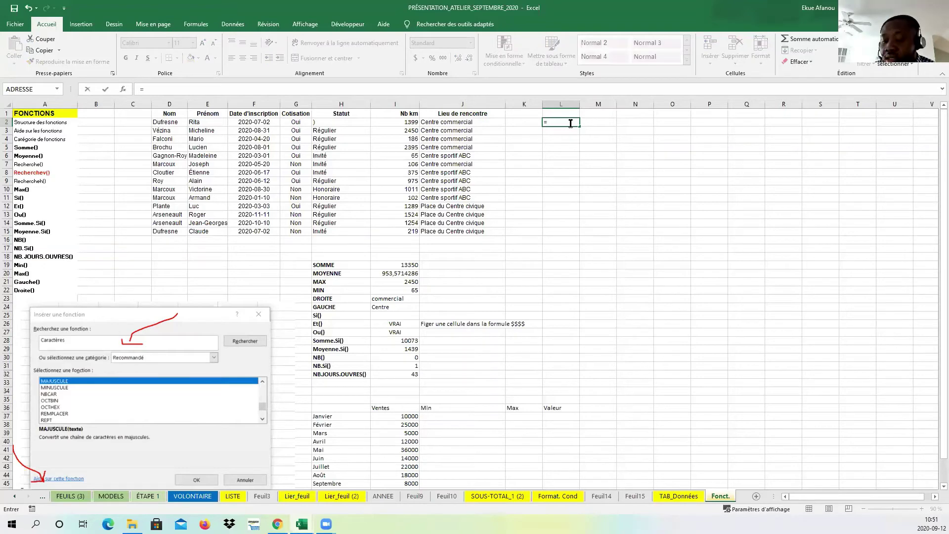
{"action": "key", "text": "BackSpace"}
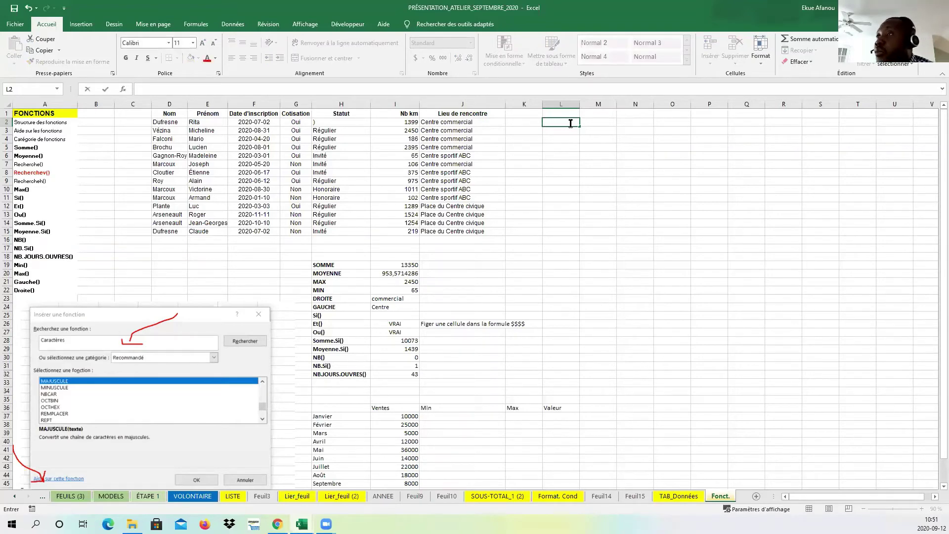
{"action": "left_click", "coordinate": [123, 91]}
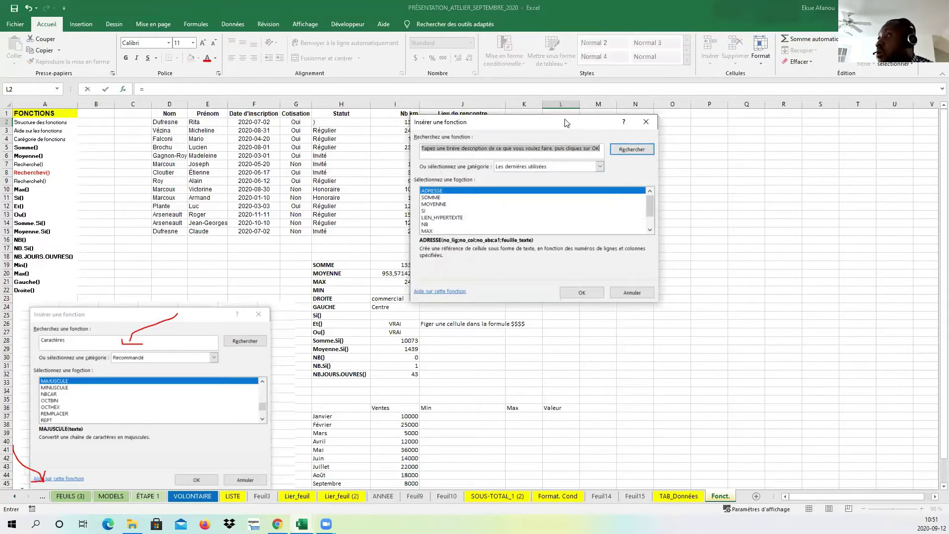
{"action": "left_click_drag", "start_coordinate": [566, 123], "coordinate": [469, 58]}
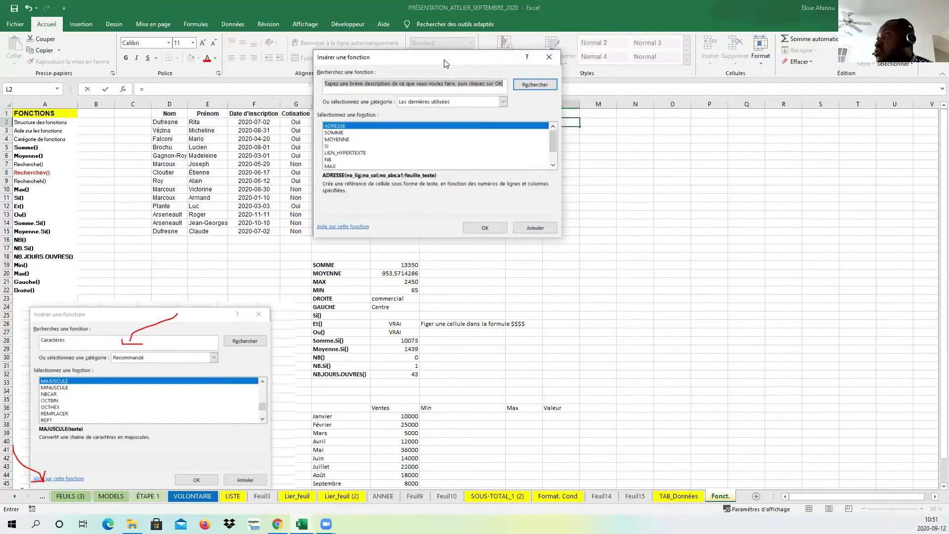
{"action": "left_click_drag", "start_coordinate": [447, 62], "coordinate": [433, 59]}
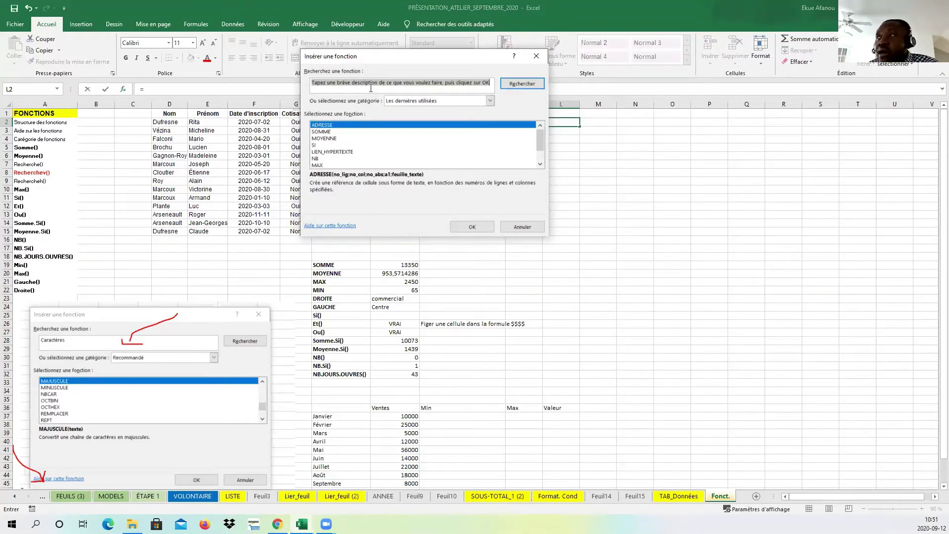
- Search the functions for "somme" and read the descriptions of SOMME.SERIES, SOMME.SI, SOMME.SI.ENS, SOMME.X2MY2 and SOMME
{"action": "type", "text": "somme"}
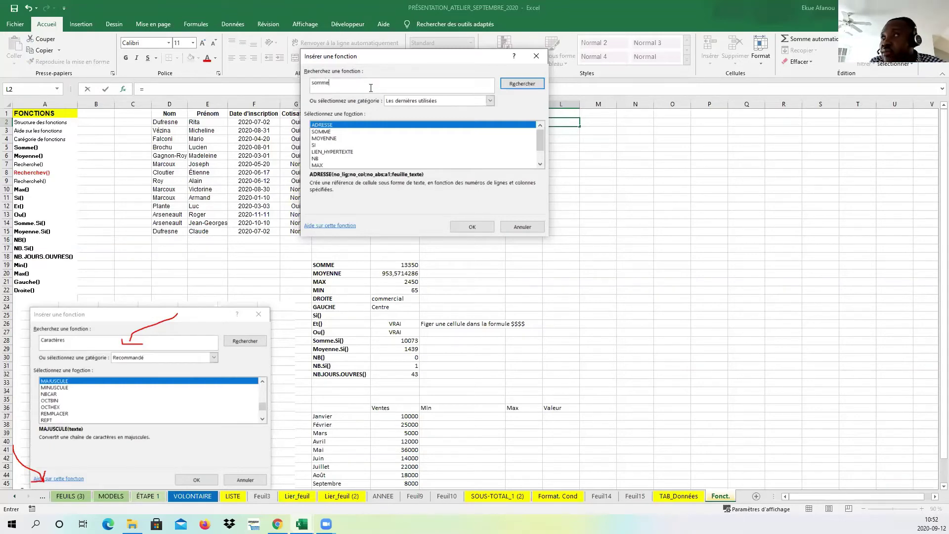
{"action": "left_click", "coordinate": [515, 83]}
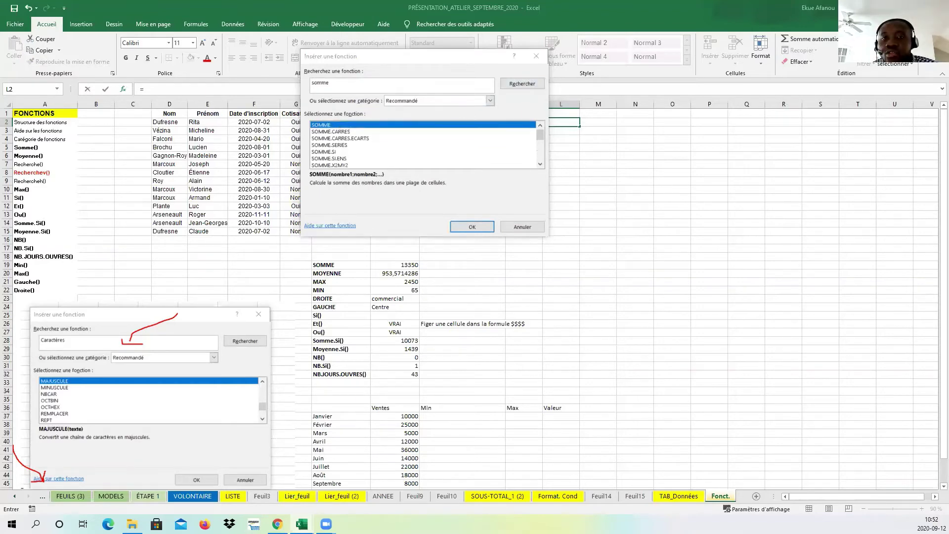
{"action": "left_click", "coordinate": [339, 147]}
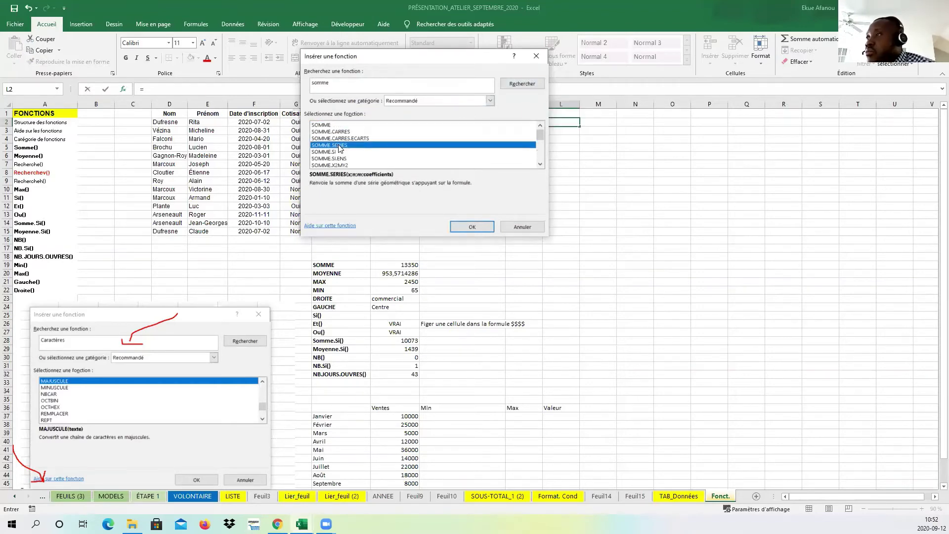
{"action": "left_click", "coordinate": [340, 152]}
{"action": "left_click", "coordinate": [343, 158]}
{"action": "left_click", "coordinate": [344, 165]}
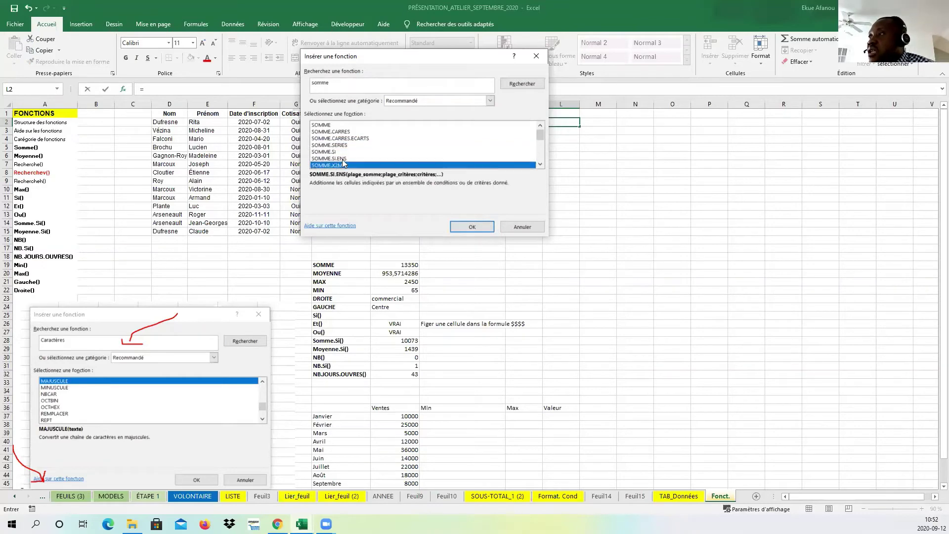
{"action": "left_click", "coordinate": [340, 126]}
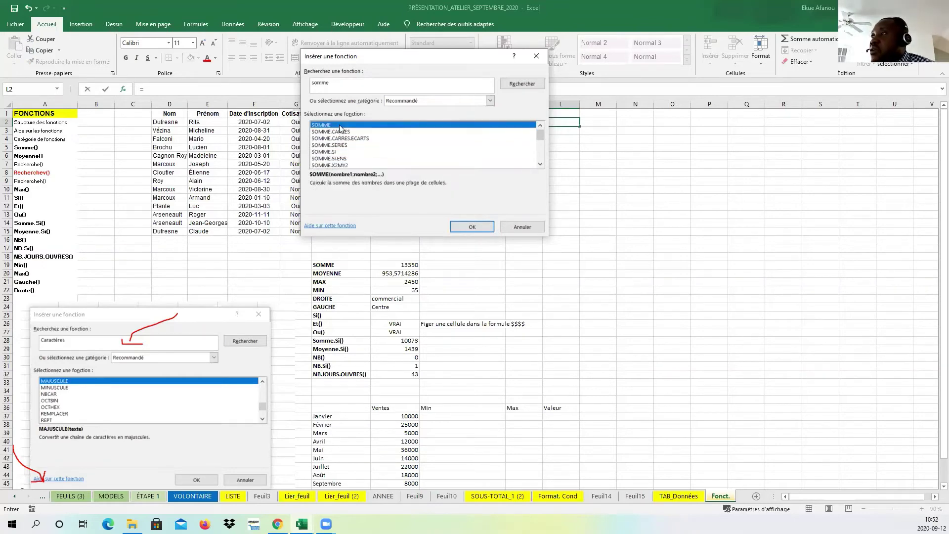
- Search the functions for "absolue" and read the descriptions of IMPAIR, ADRESSE and ABS
{"action": "left_click", "coordinate": [369, 82]}
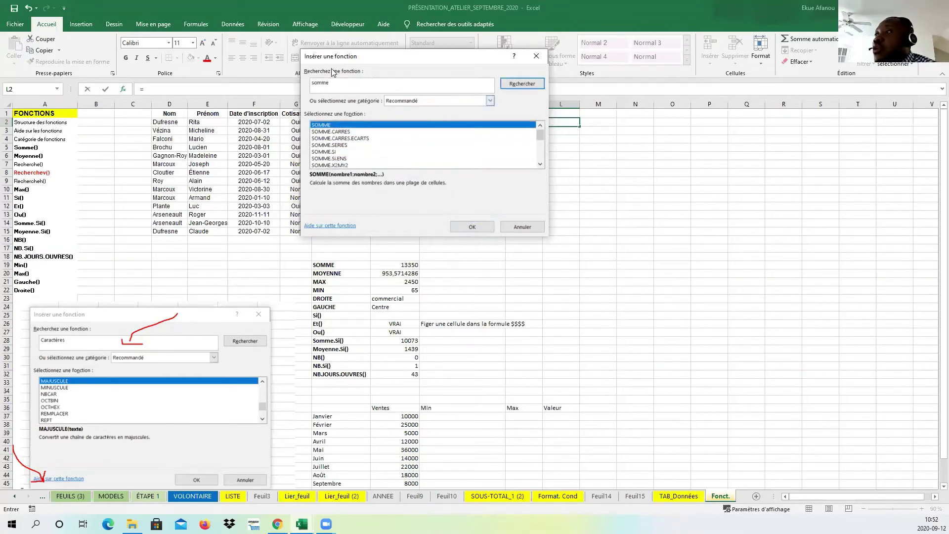
{"action": "double_click", "coordinate": [313, 85]}
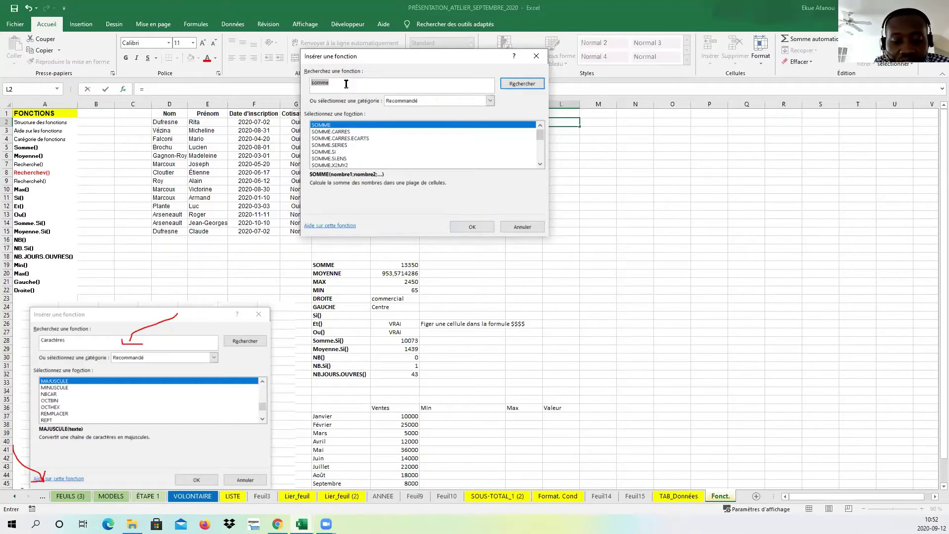
{"action": "type", "text": "ab"}
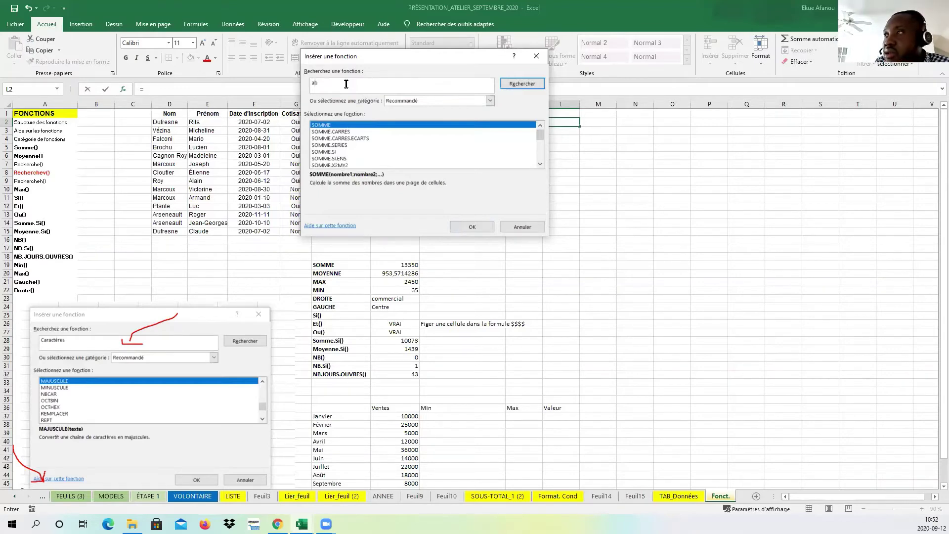
{"action": "type", "text": "solue"}
{"action": "key", "text": "Return"}
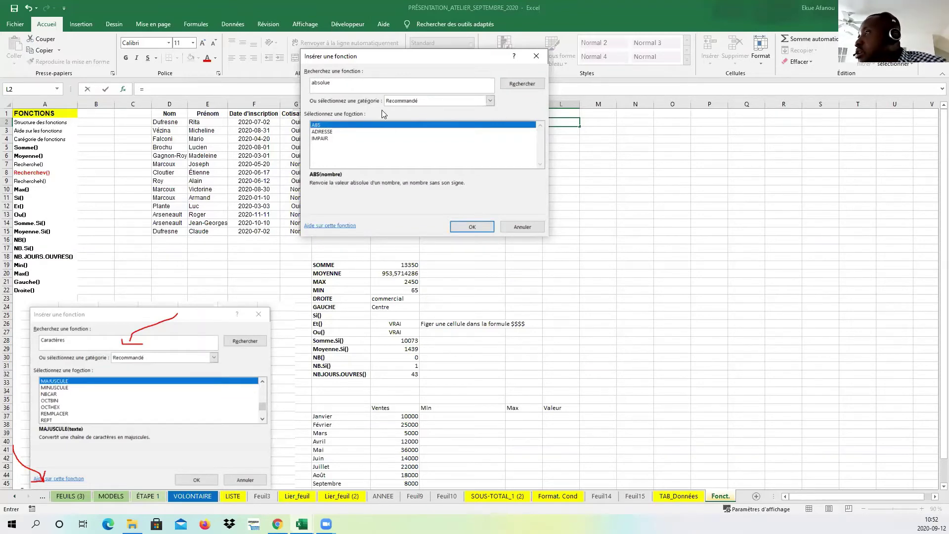
{"action": "left_click", "coordinate": [334, 138]}
{"action": "left_click", "coordinate": [336, 131]}
{"action": "left_click", "coordinate": [336, 125]}
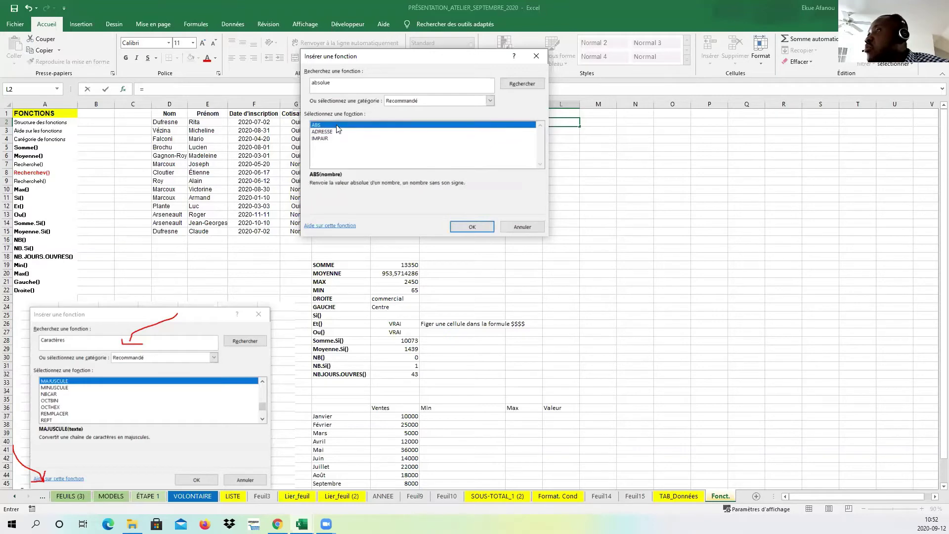
- Replace the function search text with "doublon" and run the search
{"action": "left_click", "coordinate": [341, 86]}
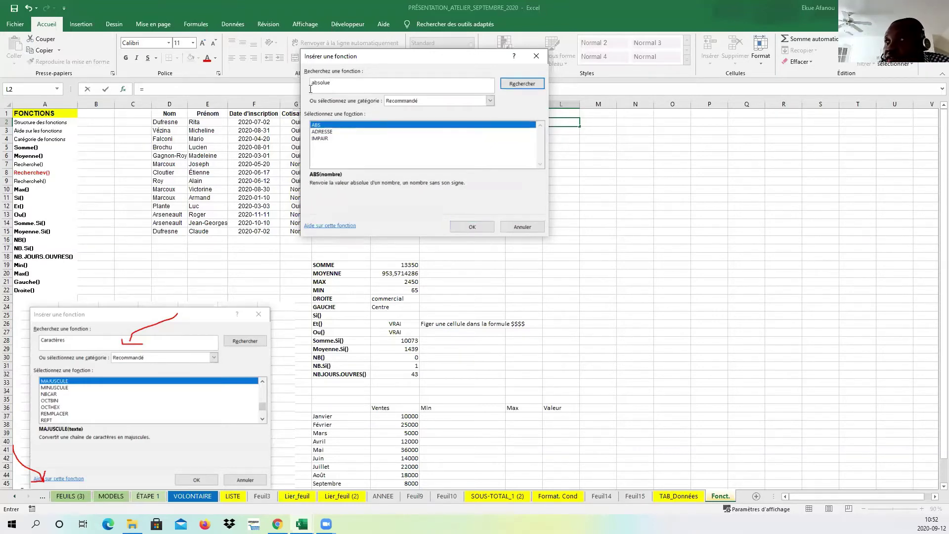
{"action": "left_click_drag", "start_coordinate": [310, 89], "coordinate": [341, 84]}
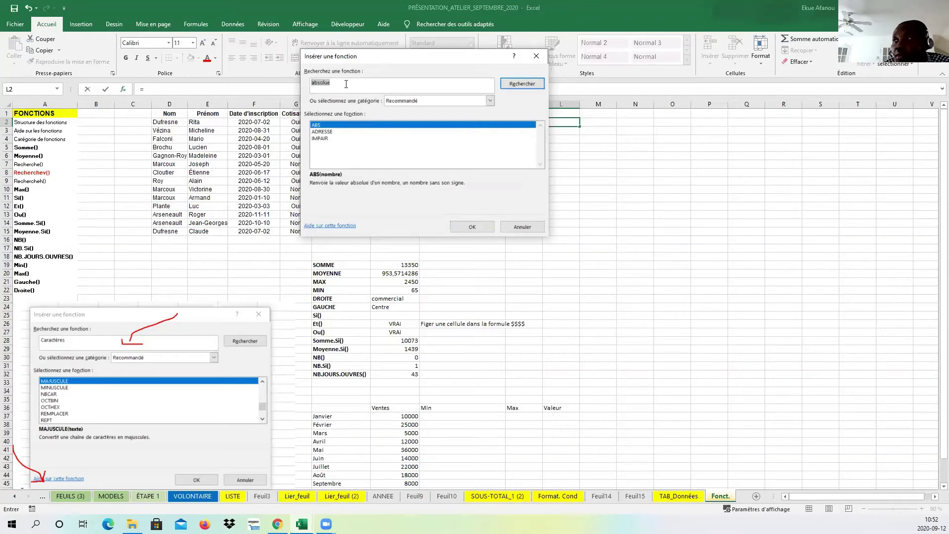
{"action": "type", "text": "du"}
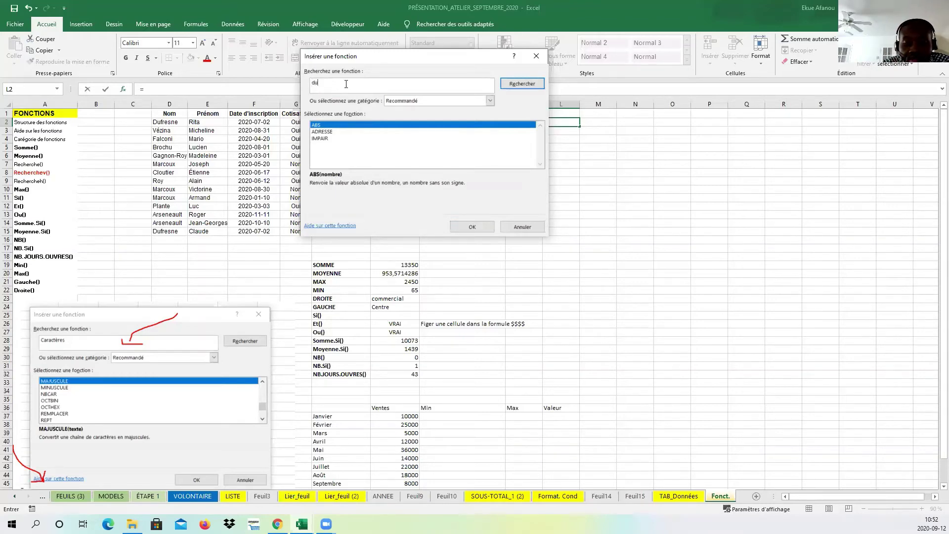
{"action": "type", "text": "ublon"}
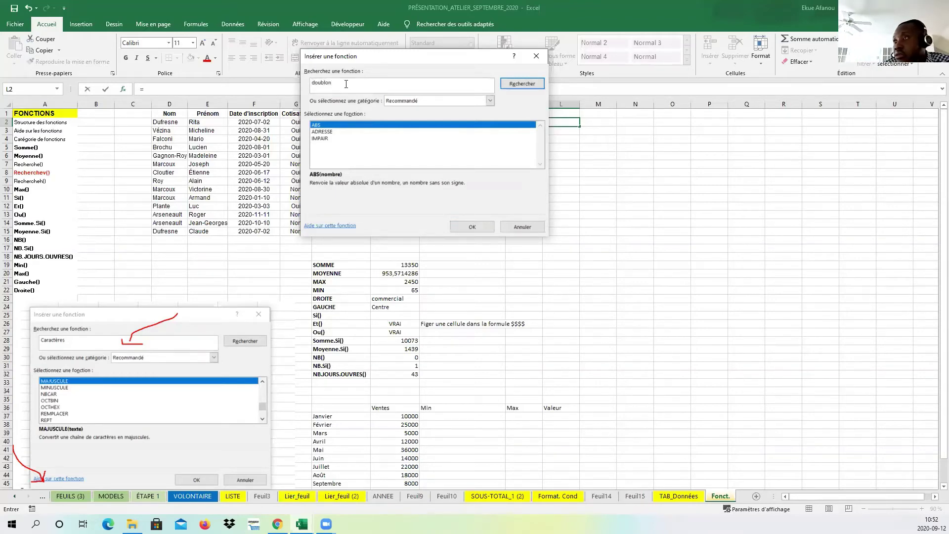
{"action": "left_click", "coordinate": [523, 83]}
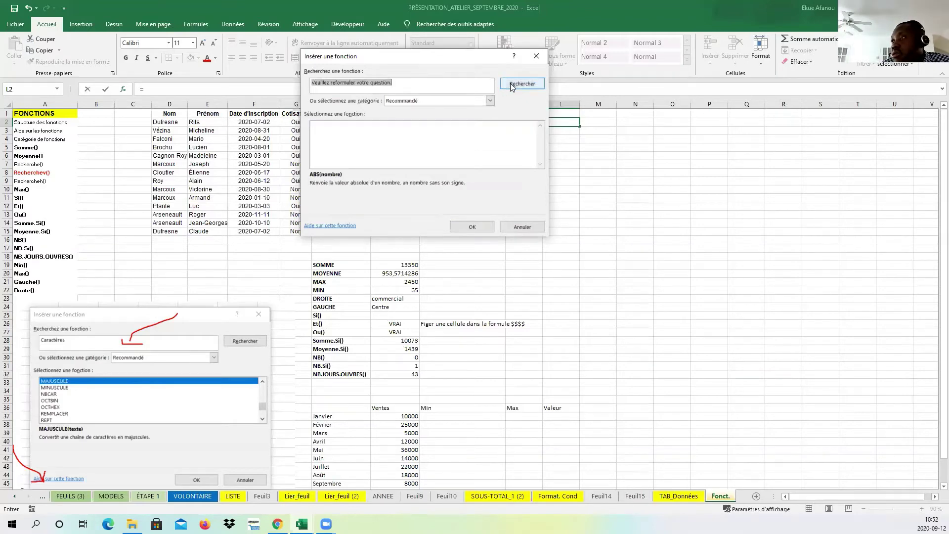
- Clear the function search text and run the search with no keyword
{"action": "left_click", "coordinate": [414, 85]}
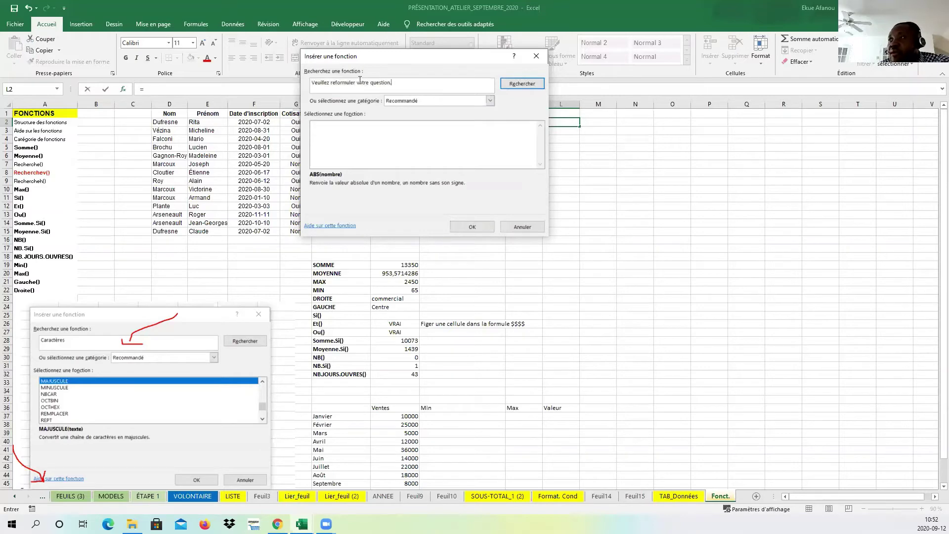
{"action": "left_click_drag", "start_coordinate": [392, 83], "coordinate": [301, 83]}
{"action": "key", "text": "BackSpace"}
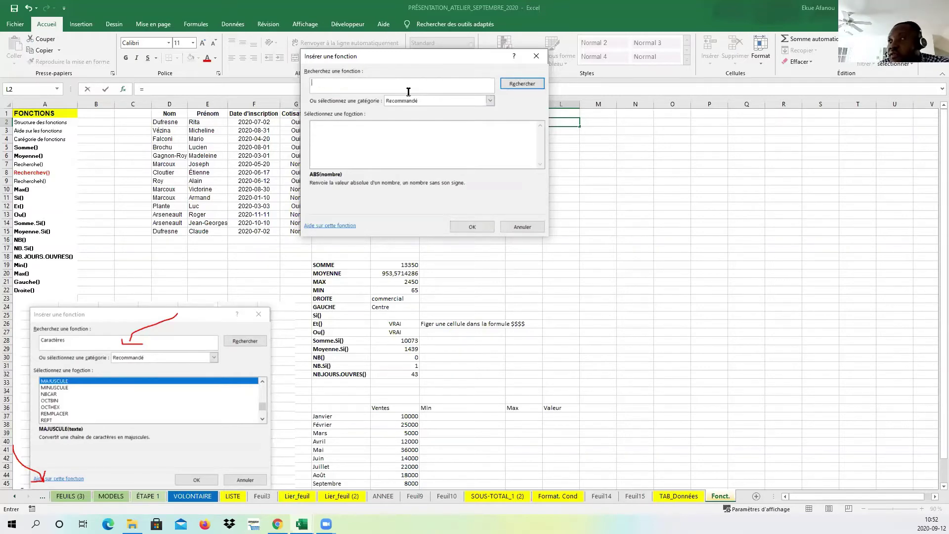
{"action": "left_click", "coordinate": [511, 82]}
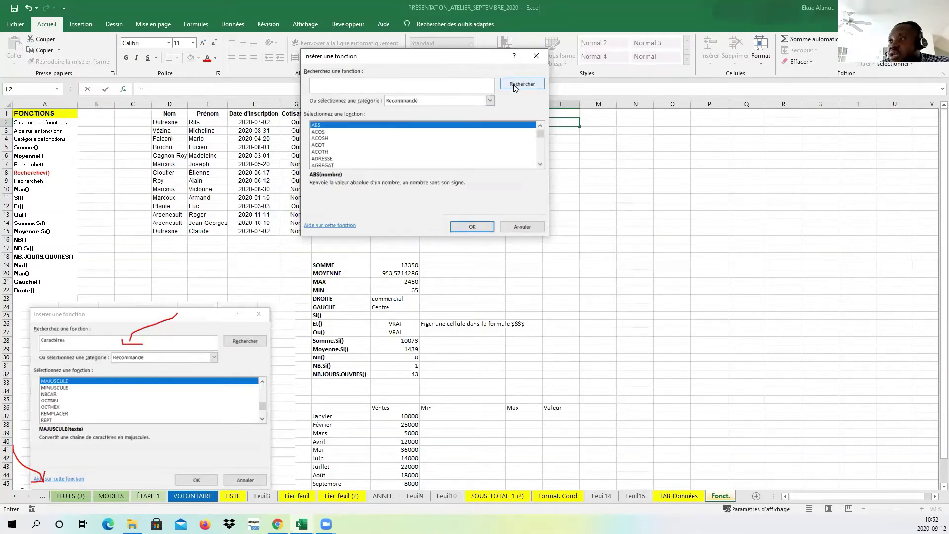
- Show the Date et Heure function category and read the descriptions of AUJOURDHUI, FIN.MOIS and FRACTION.ANNEE
{"action": "left_click", "coordinate": [487, 101]}
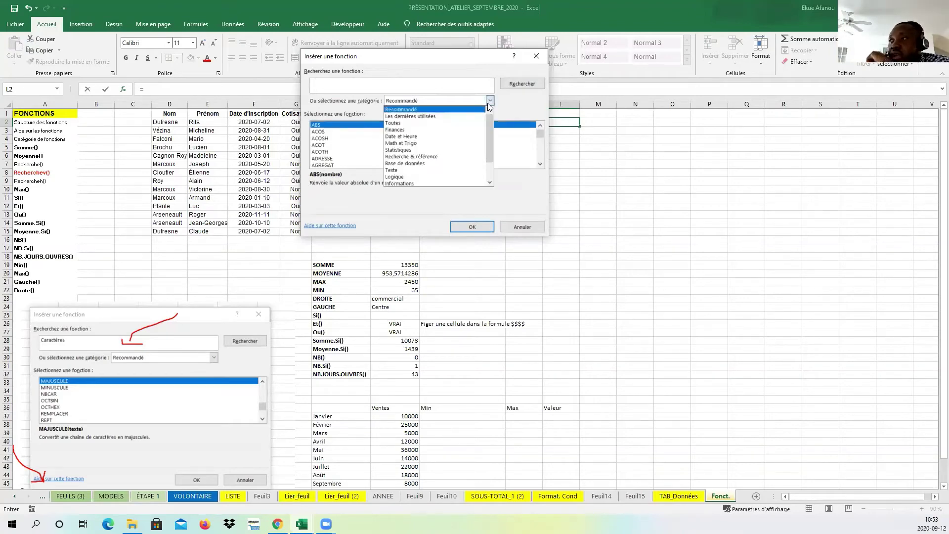
{"action": "left_click", "coordinate": [439, 136]}
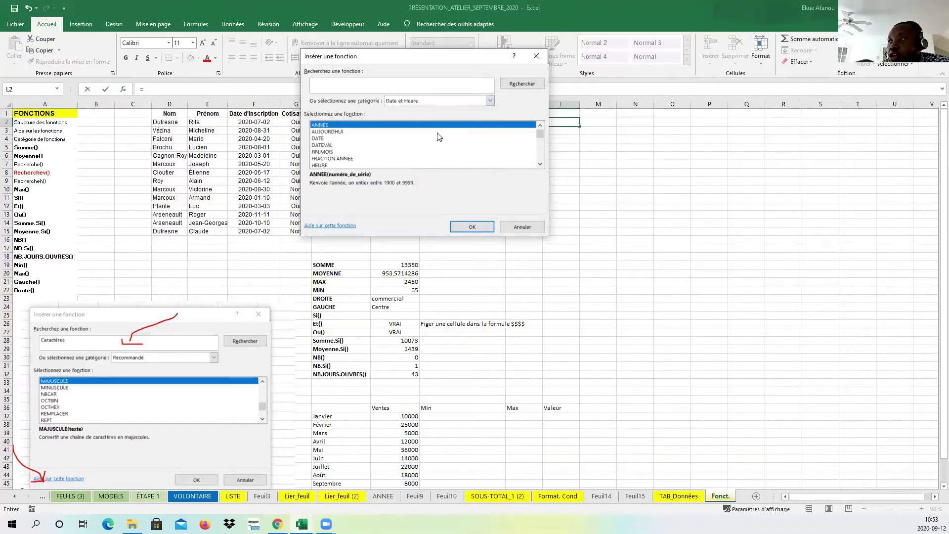
{"action": "left_click", "coordinate": [335, 132]}
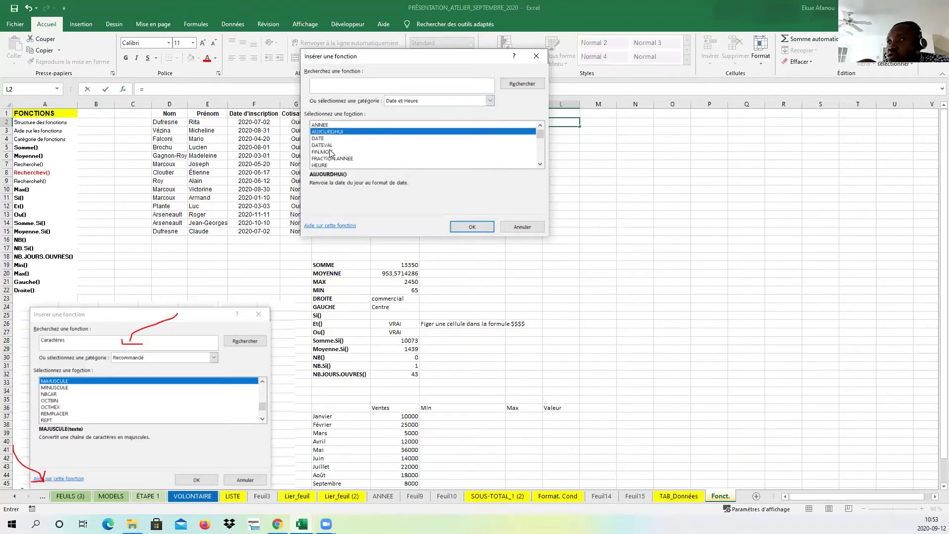
{"action": "left_click", "coordinate": [332, 152]}
{"action": "left_click", "coordinate": [330, 159]}
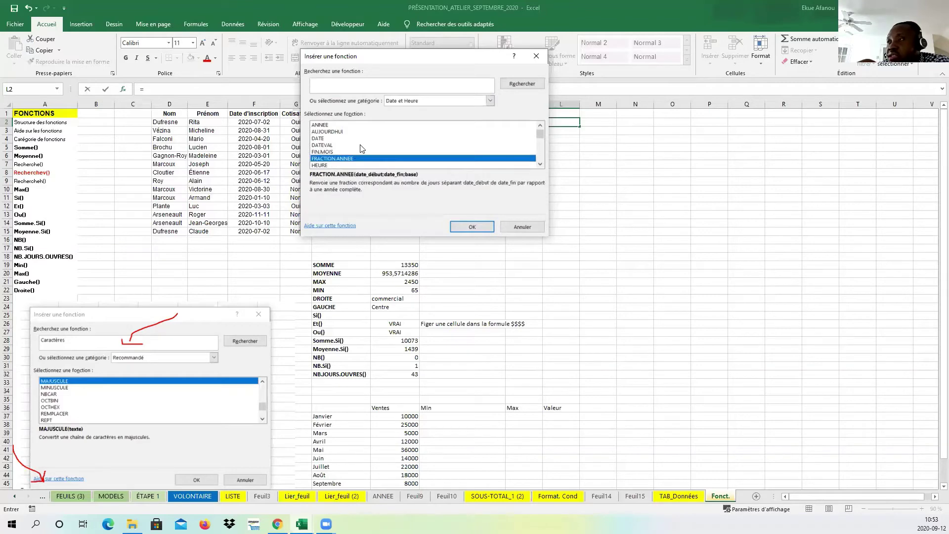
- Show the Statistiques function category, read the description of CENTILE.EXCLURE and browse the functions that follow it
{"action": "left_click", "coordinate": [490, 101]}
{"action": "left_click", "coordinate": [416, 148]}
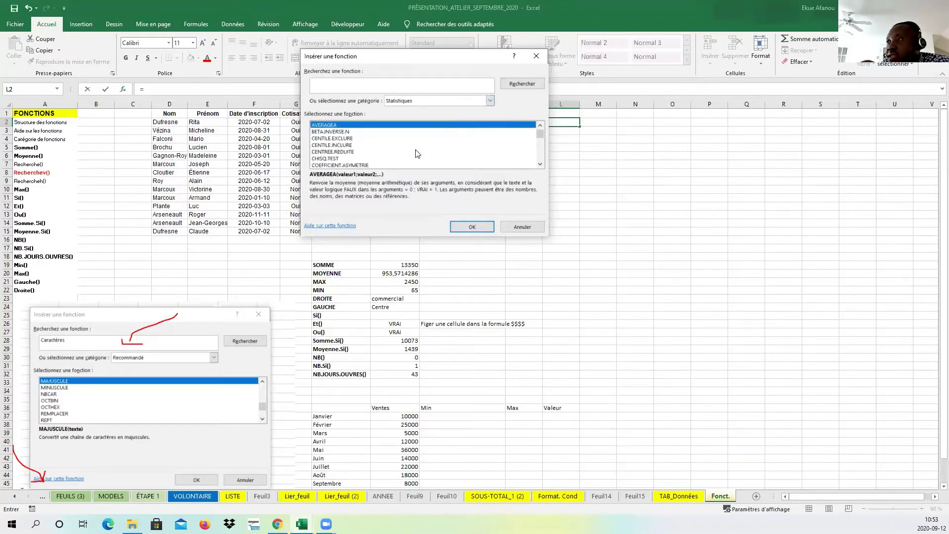
{"action": "left_click", "coordinate": [331, 138]}
{"action": "scroll", "coordinate": [375, 151], "scroll_direction": "down", "scroll_amount": 4}
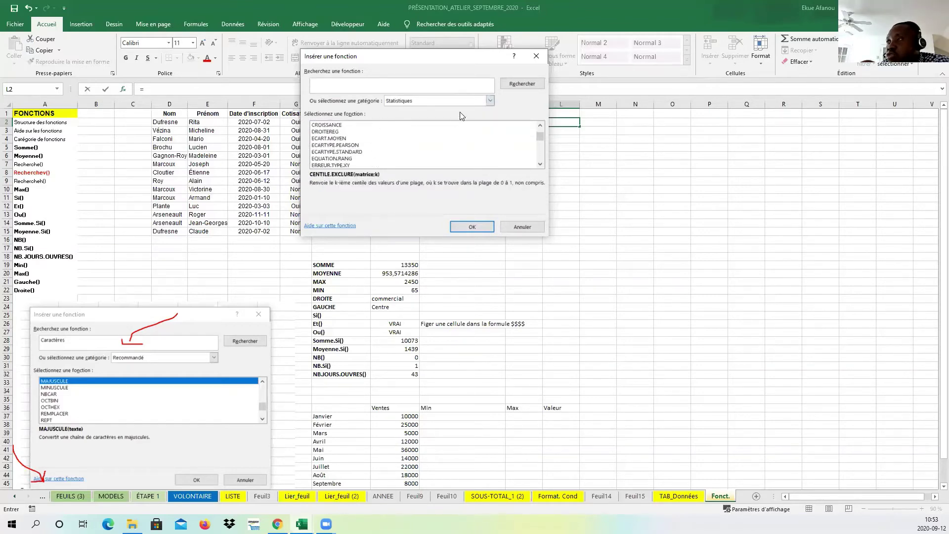
- Show the Finances function category and browse its functions, reading the descriptions of AMORLIN and DUREE.MODIFIEE
{"action": "left_click", "coordinate": [490, 101]}
{"action": "left_click", "coordinate": [429, 130]}
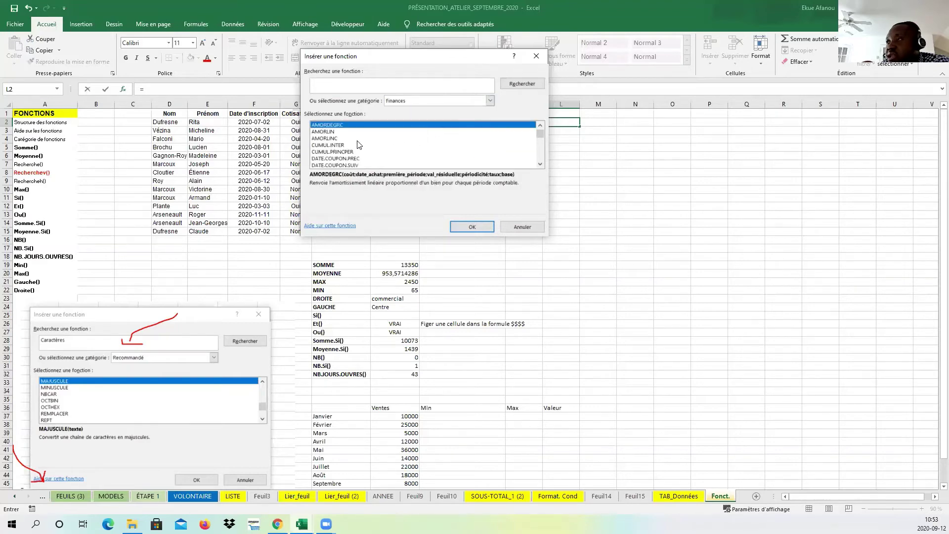
{"action": "left_click", "coordinate": [333, 133]}
{"action": "scroll", "coordinate": [336, 140], "scroll_direction": "down", "scroll_amount": 2}
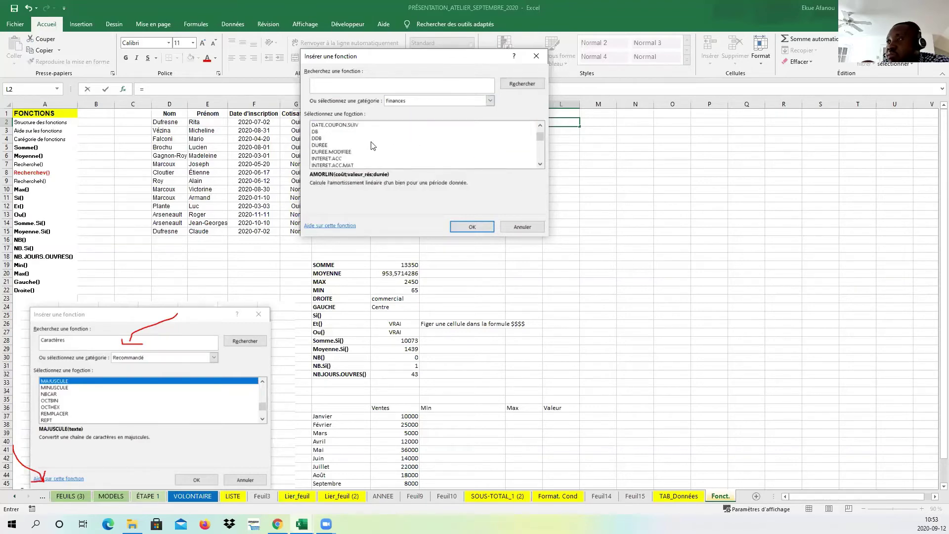
{"action": "left_click", "coordinate": [340, 153]}
{"action": "scroll", "coordinate": [367, 144], "scroll_direction": "down", "scroll_amount": 2}
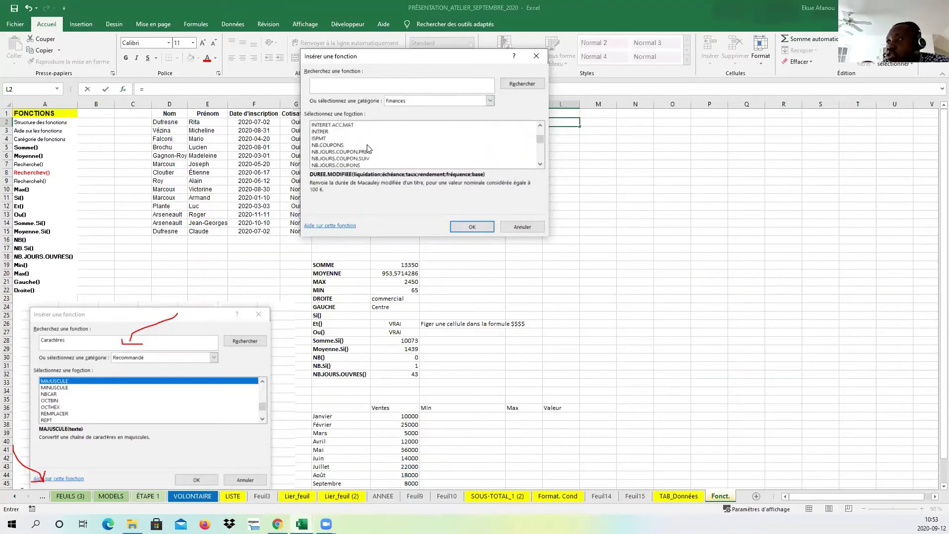
- Read the descriptions of the NB.JOURS.COUPON.PREC and RENDEMENT.SIMPLE functions in the Finances category
{"action": "left_click", "coordinate": [357, 152]}
{"action": "scroll", "coordinate": [356, 151], "scroll_direction": "down", "scroll_amount": 5}
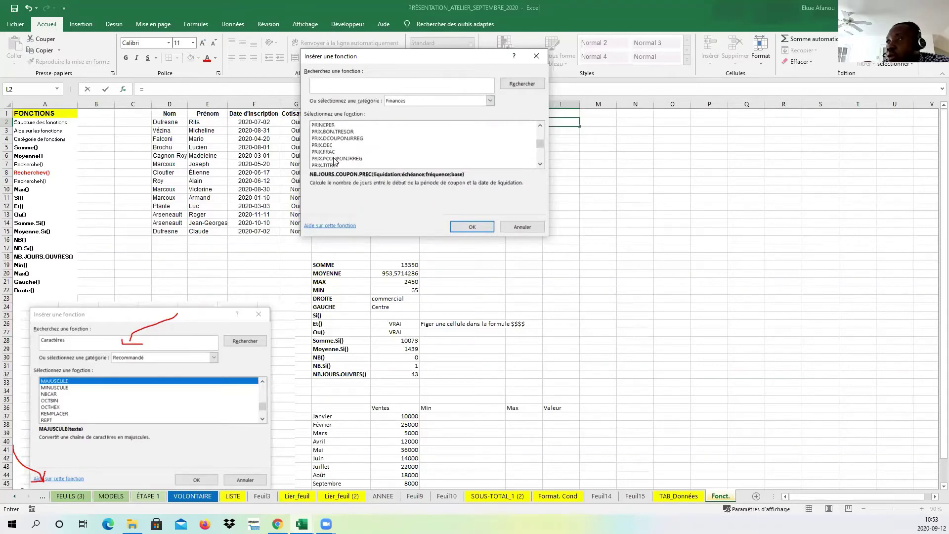
{"action": "left_click", "coordinate": [344, 158]}
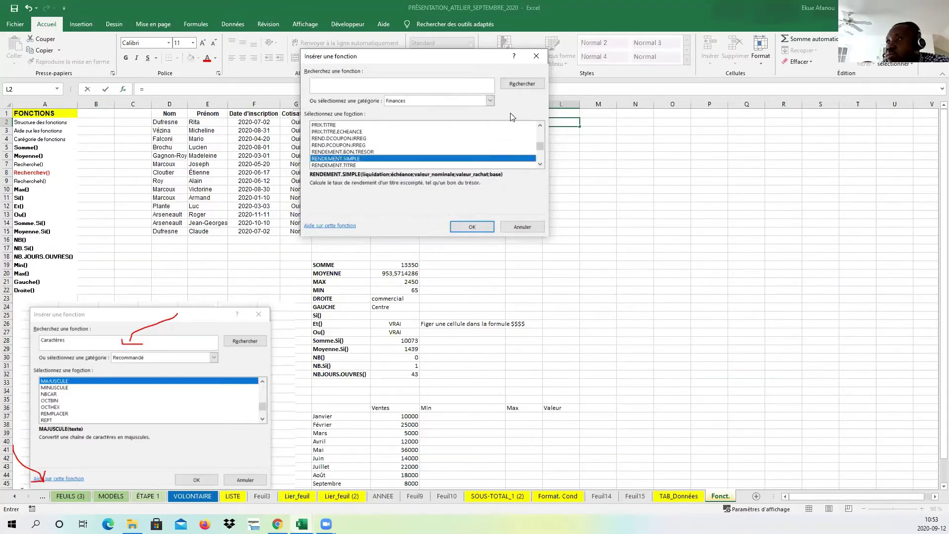
- Show the Texte function category and read the descriptions of CNUM and CONCAT
{"action": "left_click", "coordinate": [489, 101]}
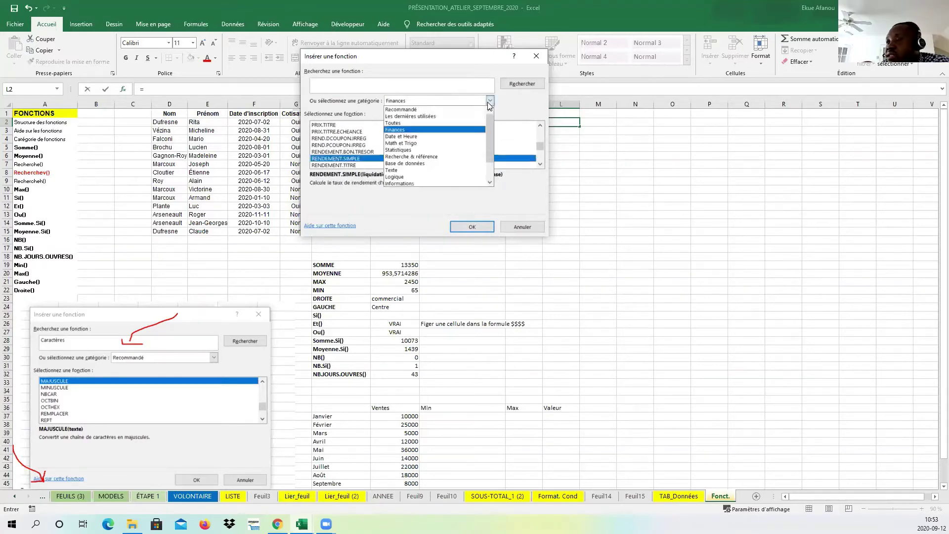
{"action": "left_click", "coordinate": [424, 170]}
{"action": "left_click", "coordinate": [328, 145]}
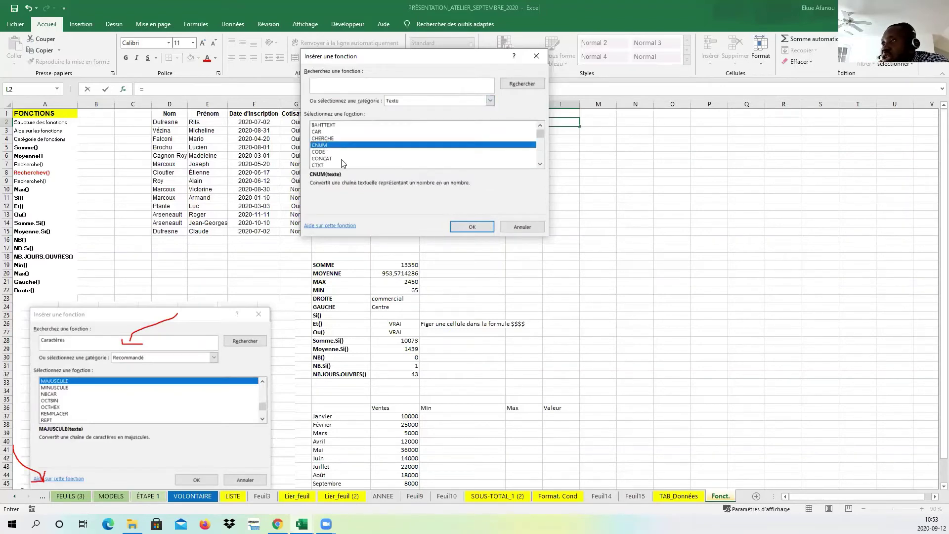
{"action": "left_click", "coordinate": [334, 158]}
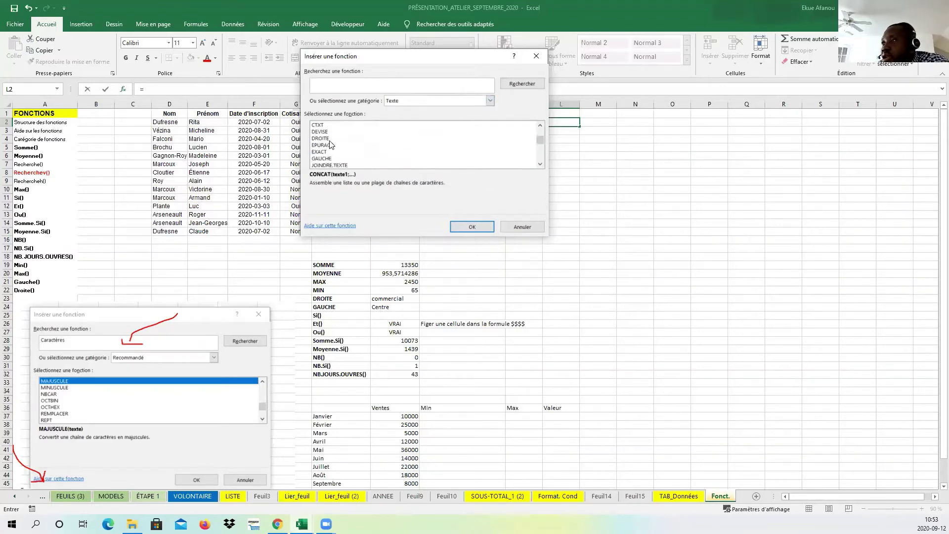
- Show the Recommandé function category, followed by the Les dernières utilisées category
{"action": "left_click", "coordinate": [491, 101]}
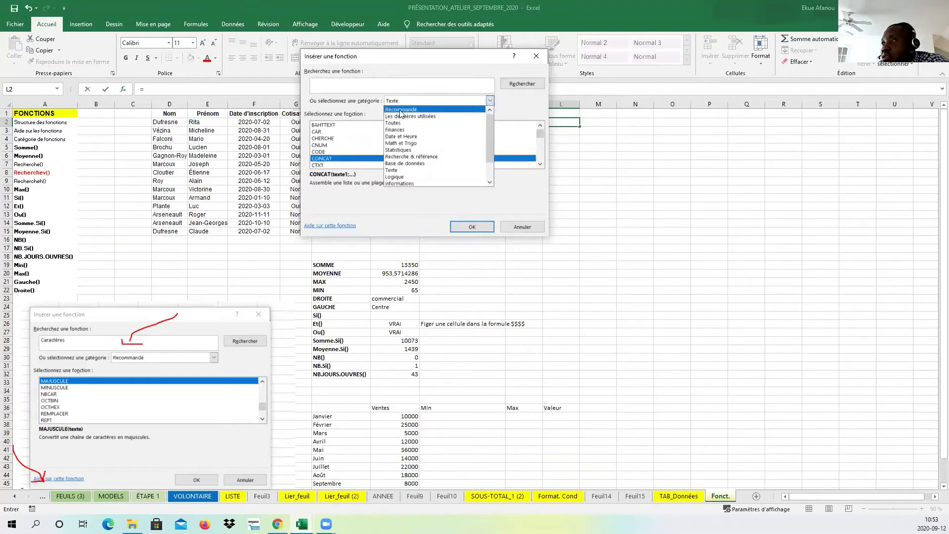
{"action": "left_click", "coordinate": [401, 110]}
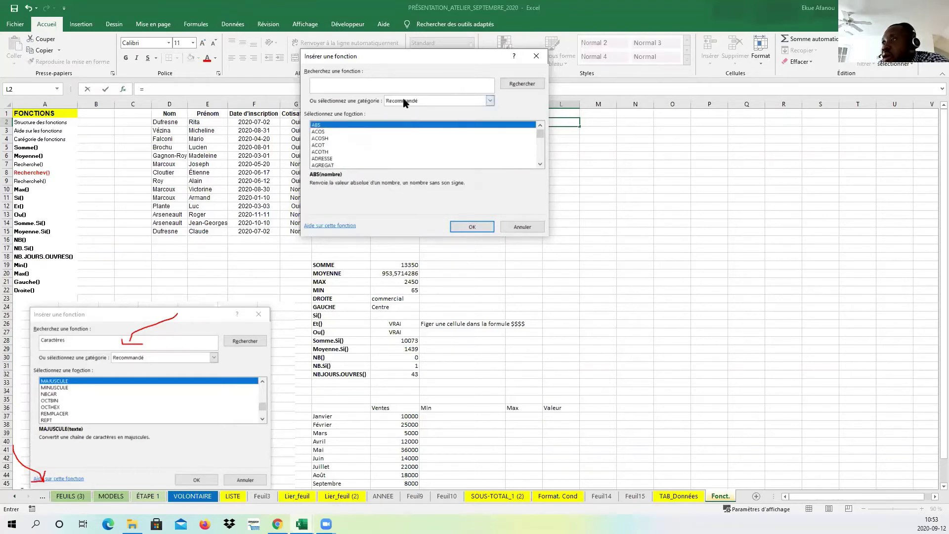
{"action": "left_click", "coordinate": [489, 100]}
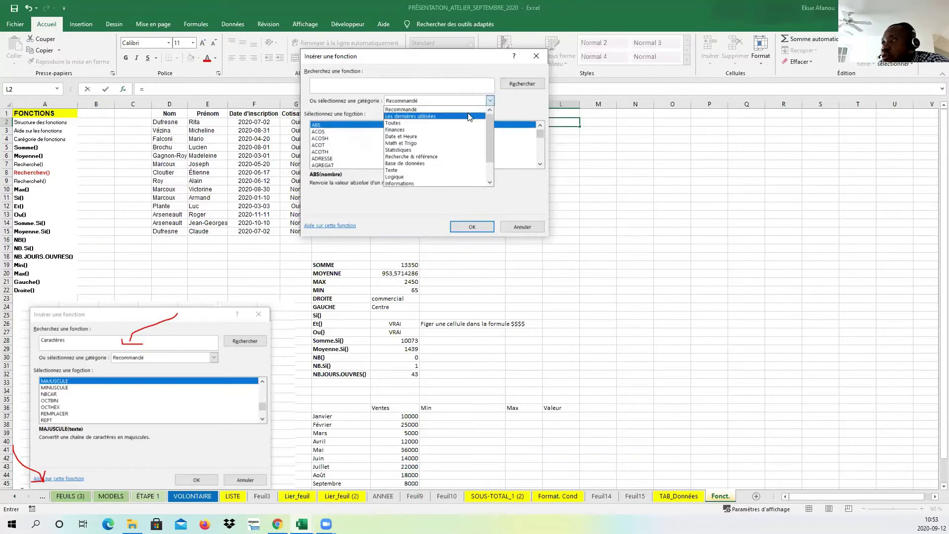
{"action": "left_click", "coordinate": [401, 110]}
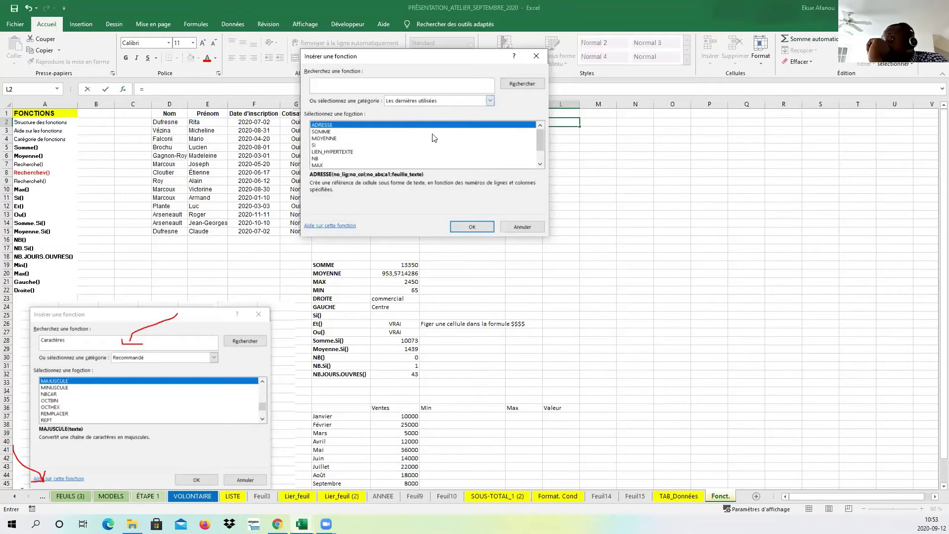
- Open the online help for the SOMME function, read its examples and Syntaxe section, and return to Excel
{"action": "left_click", "coordinate": [345, 132]}
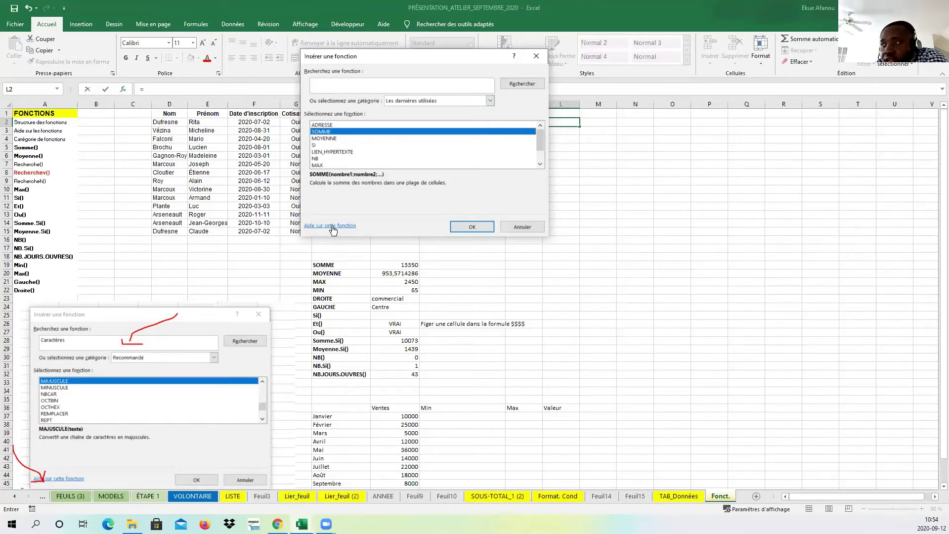
{"action": "left_click", "coordinate": [332, 227]}
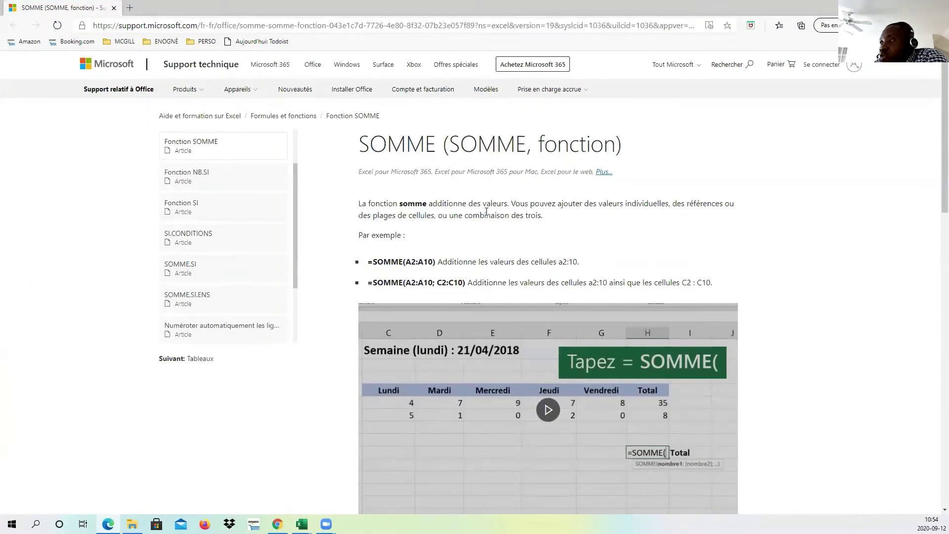
{"action": "scroll", "coordinate": [502, 229], "scroll_direction": "down", "scroll_amount": 2}
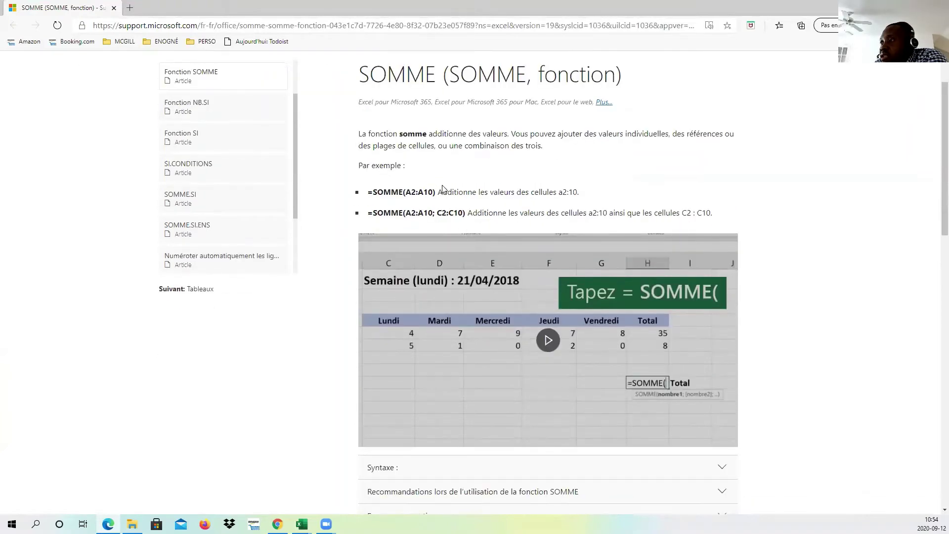
{"action": "scroll", "coordinate": [574, 228], "scroll_direction": "down", "scroll_amount": 3}
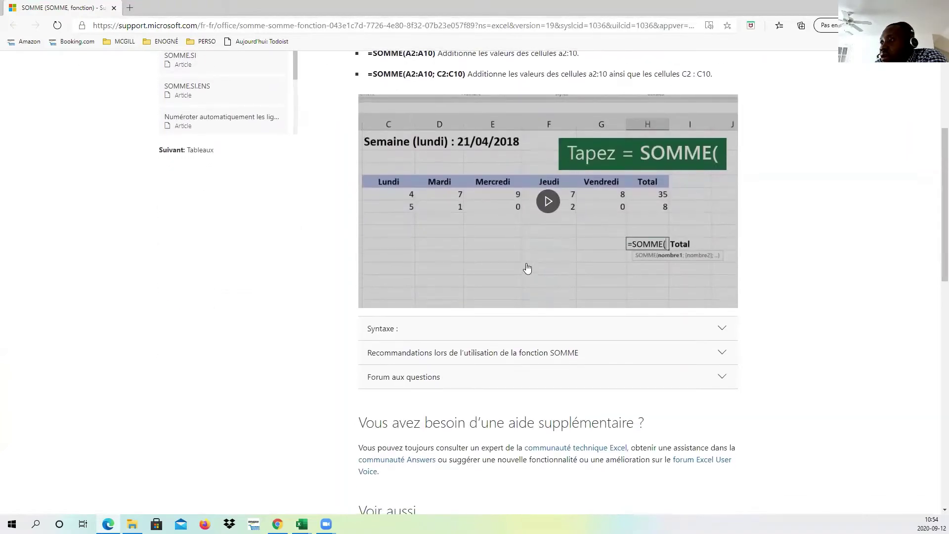
{"action": "left_click", "coordinate": [721, 328]}
{"action": "scroll", "coordinate": [742, 346], "scroll_direction": "down", "scroll_amount": 4}
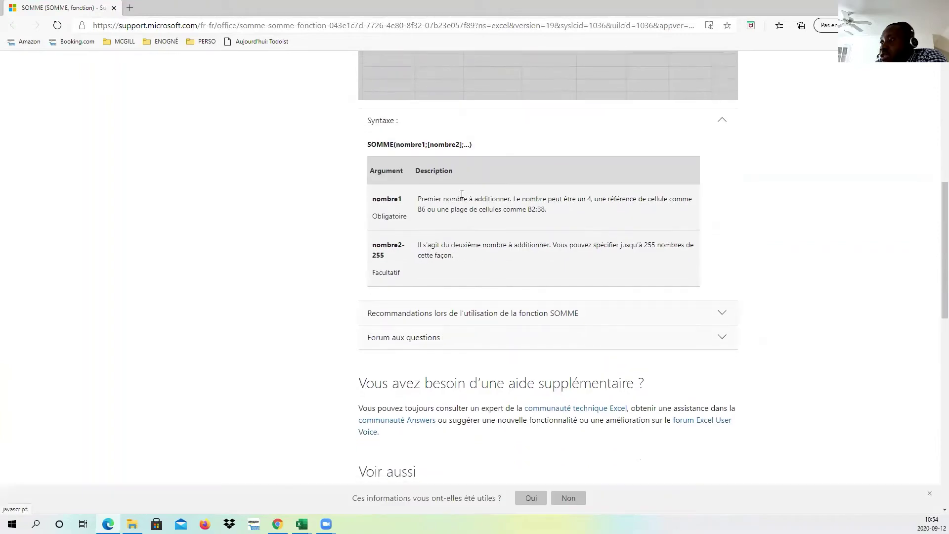
{"action": "scroll", "coordinate": [449, 267], "scroll_direction": "down", "scroll_amount": 2}
{"action": "scroll", "coordinate": [462, 277], "scroll_direction": "up", "scroll_amount": 12}
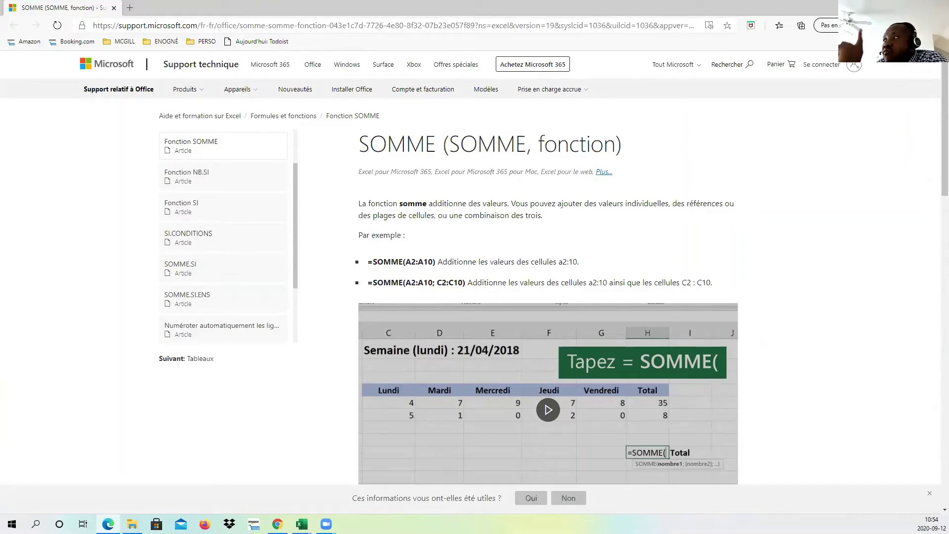
{"action": "key", "text": "alt+Tab"}
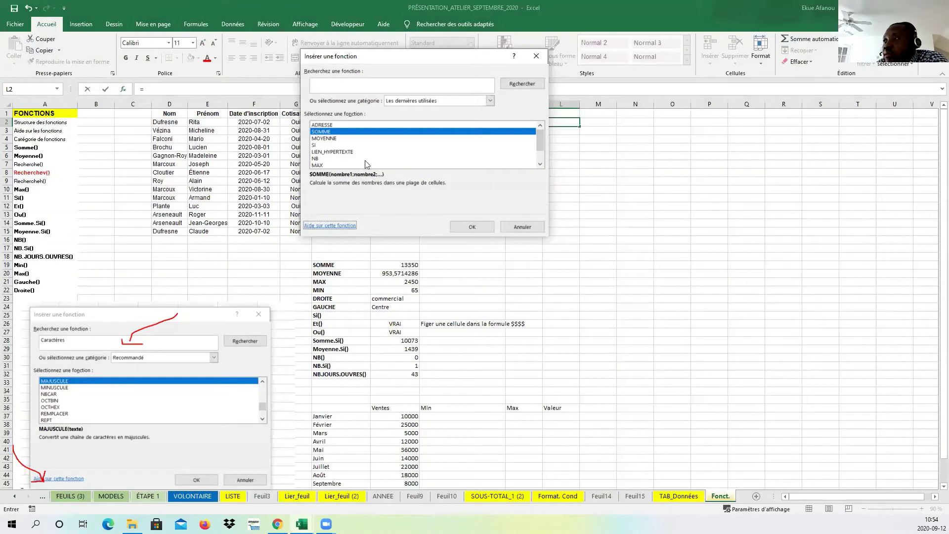
- Read the descriptions of MOYENNE and SI among the recently used functions
{"action": "left_click", "coordinate": [347, 138]}
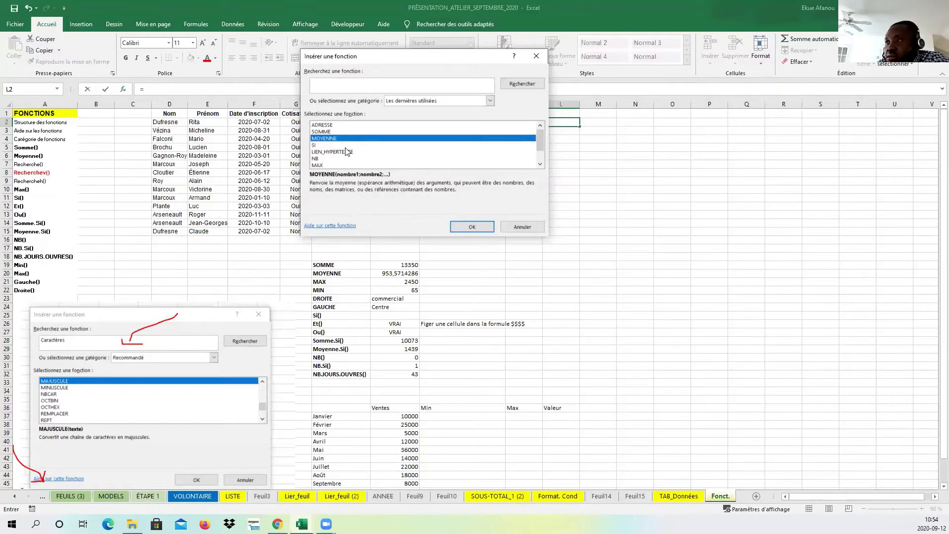
{"action": "left_click", "coordinate": [337, 145]}
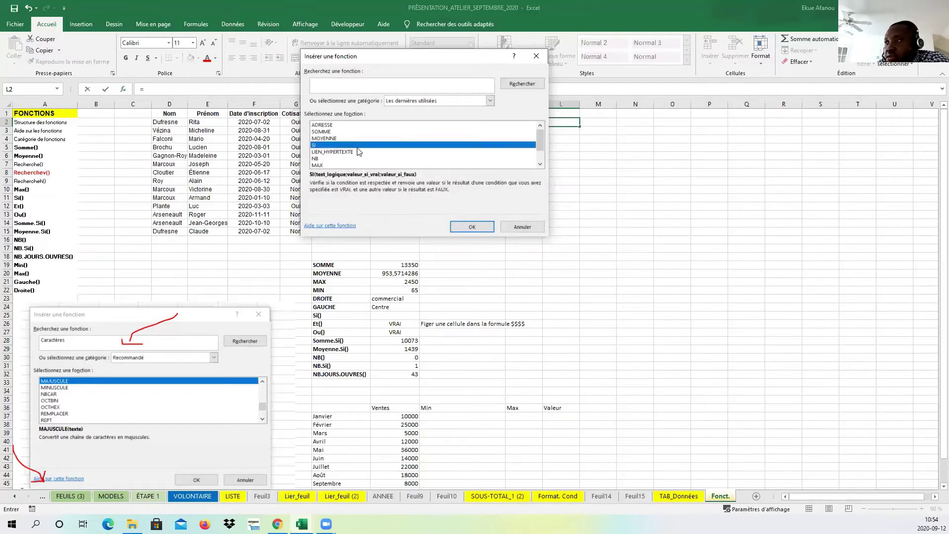
{"action": "scroll", "coordinate": [358, 151], "scroll_direction": "down", "scroll_amount": 1}
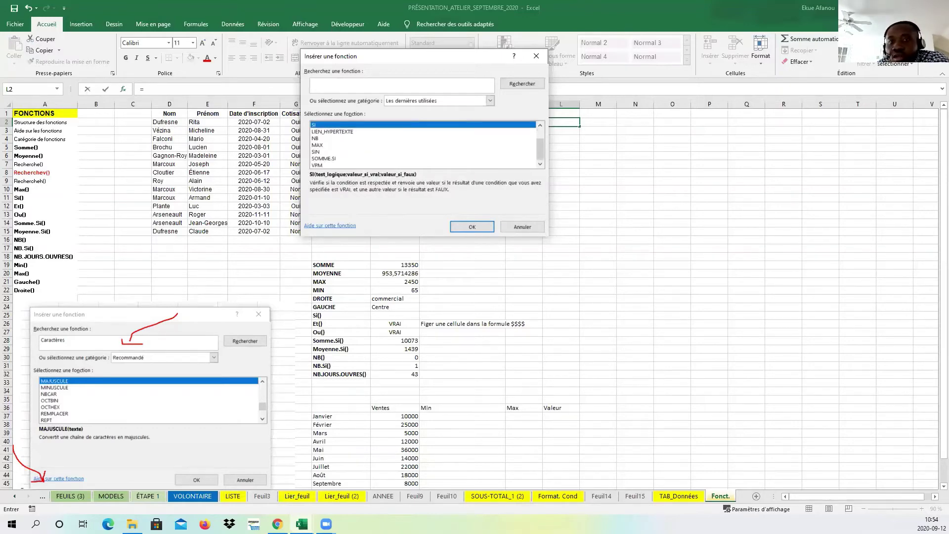
- Open the online help for the LIEN_HYPERTEXTE function, look through its syntax and examples, and return to Excel
{"action": "left_click", "coordinate": [336, 132]}
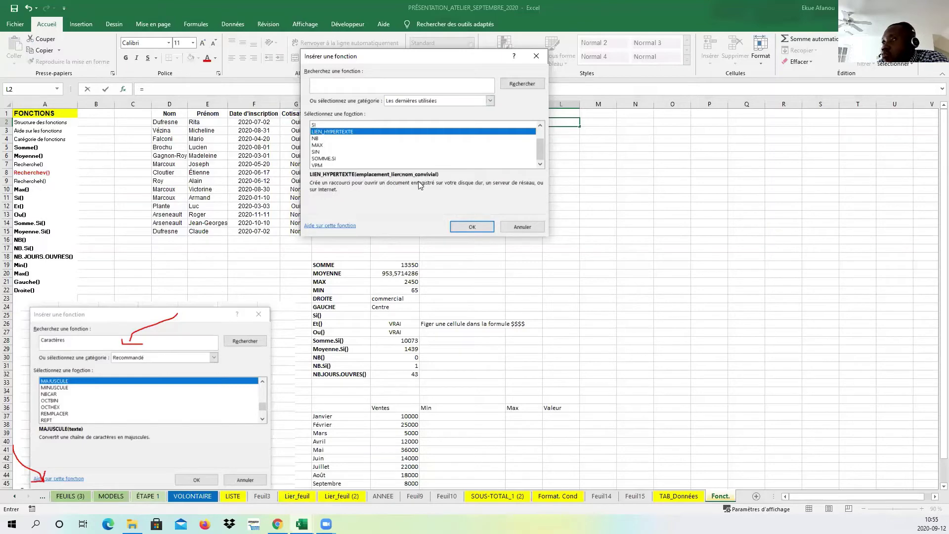
{"action": "left_click", "coordinate": [334, 227]}
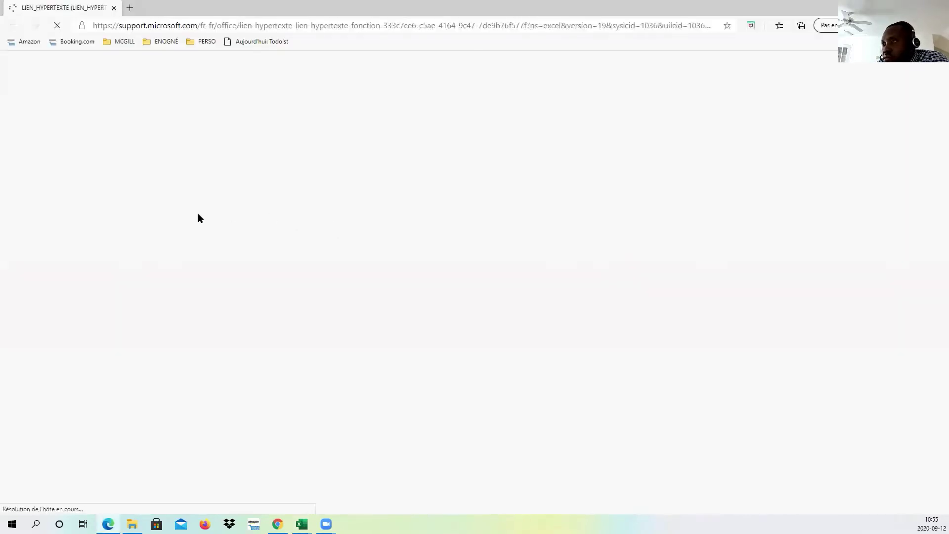
{"action": "scroll", "coordinate": [501, 241], "scroll_direction": "down", "scroll_amount": 10}
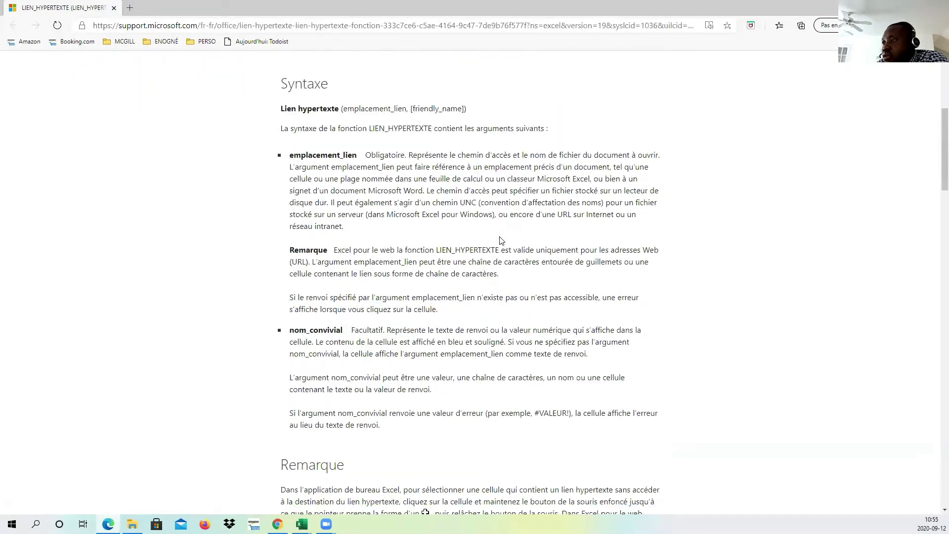
{"action": "scroll", "coordinate": [502, 241], "scroll_direction": "down", "scroll_amount": 3}
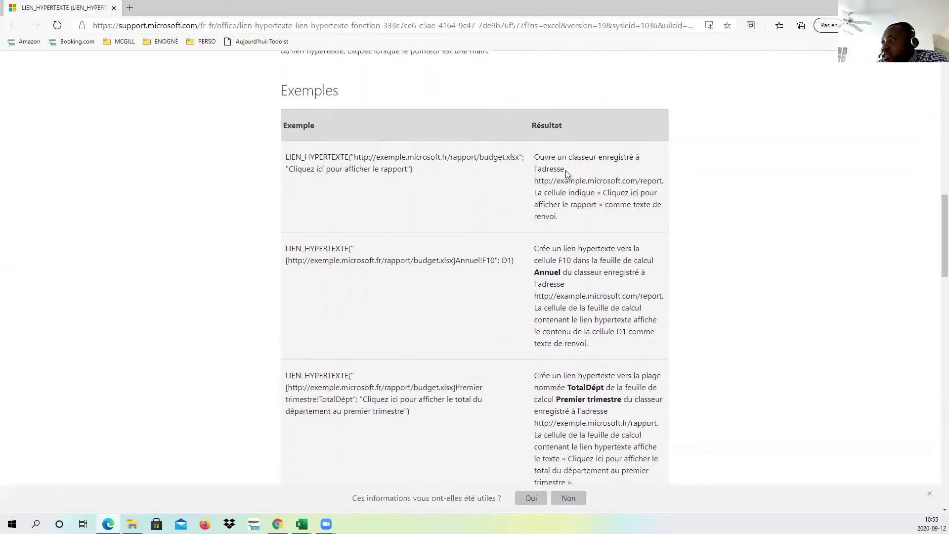
{"action": "scroll", "coordinate": [577, 192], "scroll_direction": "down", "scroll_amount": 4}
{"action": "scroll", "coordinate": [575, 259], "scroll_direction": "down", "scroll_amount": 16}
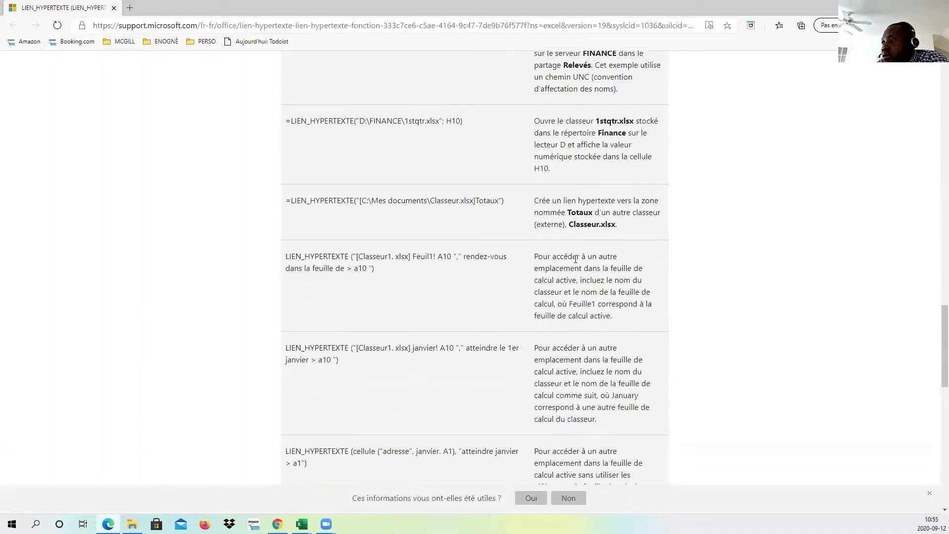
{"action": "scroll", "coordinate": [657, 257], "scroll_direction": "up", "scroll_amount": 17}
{"action": "scroll", "coordinate": [696, 187], "scroll_direction": "up", "scroll_amount": 15}
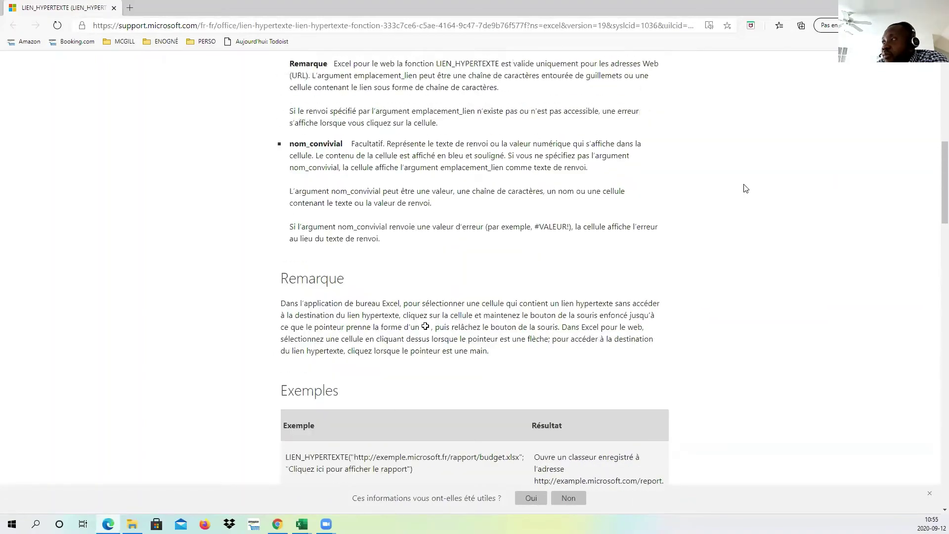
{"action": "key", "text": "alt+Tab"}
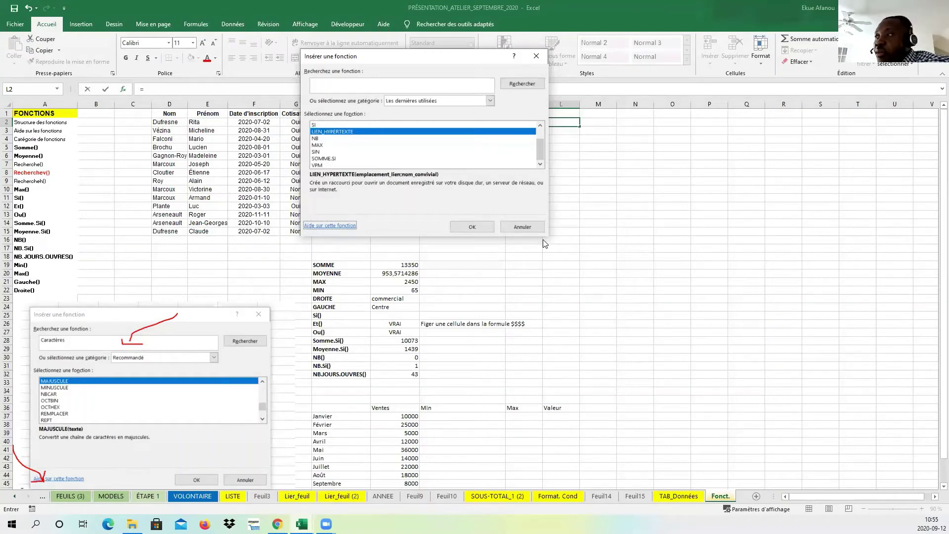
{"action": "scroll", "coordinate": [424, 143], "scroll_direction": "up", "scroll_amount": 1}
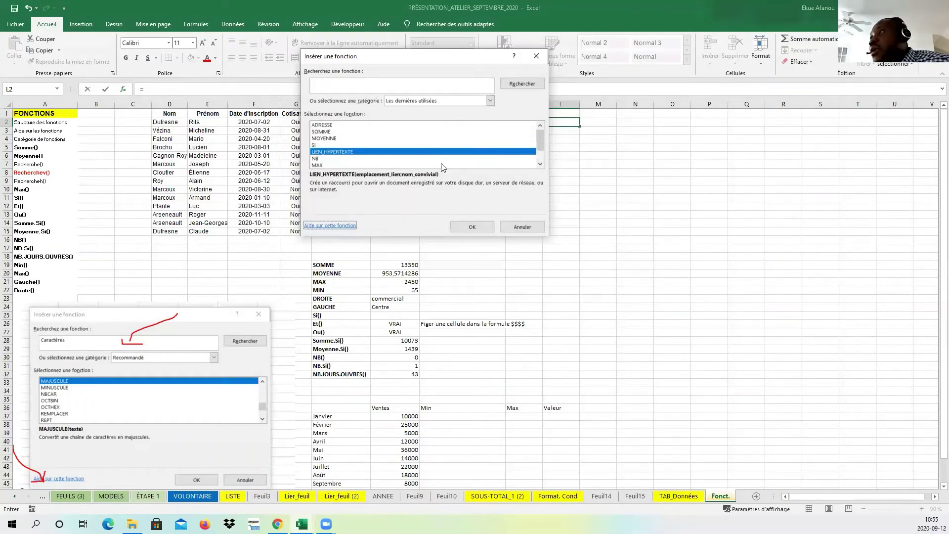
{"action": "scroll", "coordinate": [423, 143], "scroll_direction": "down", "scroll_amount": 1}
{"action": "scroll", "coordinate": [425, 143], "scroll_direction": "up", "scroll_amount": 1}
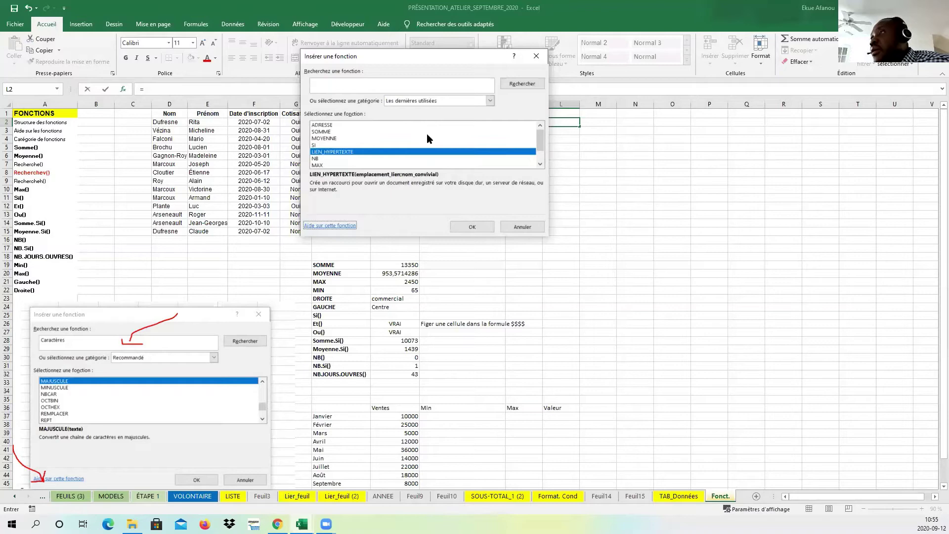
- Insert the RECHERCHEV function from the Recherche & référence category into cell L2
{"action": "left_click", "coordinate": [490, 101]}
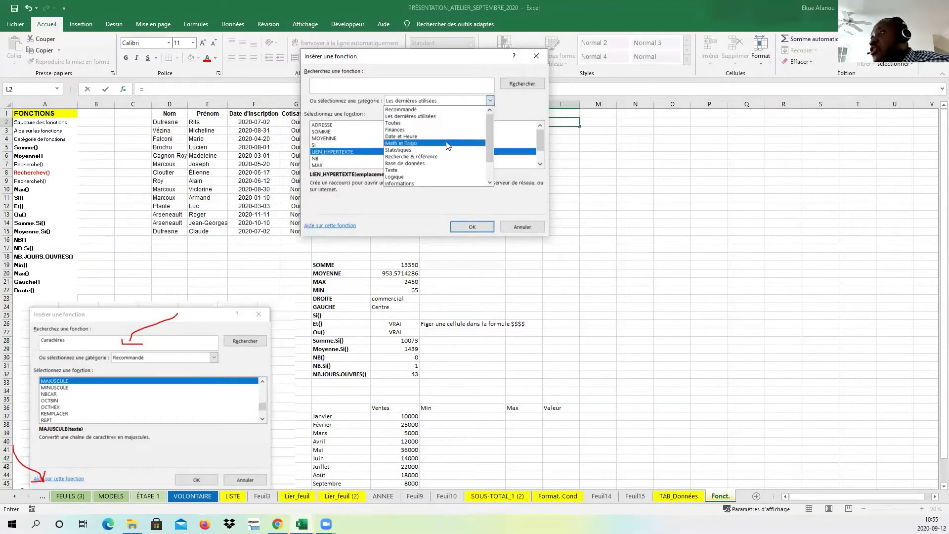
{"action": "left_click", "coordinate": [415, 157]}
{"action": "scroll", "coordinate": [414, 156], "scroll_direction": "down", "scroll_amount": 4}
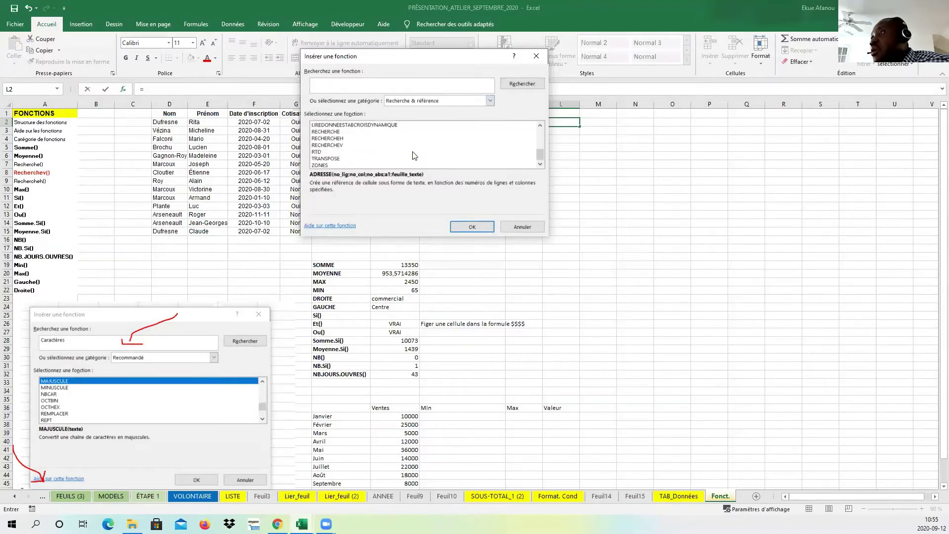
{"action": "left_click", "coordinate": [334, 145]}
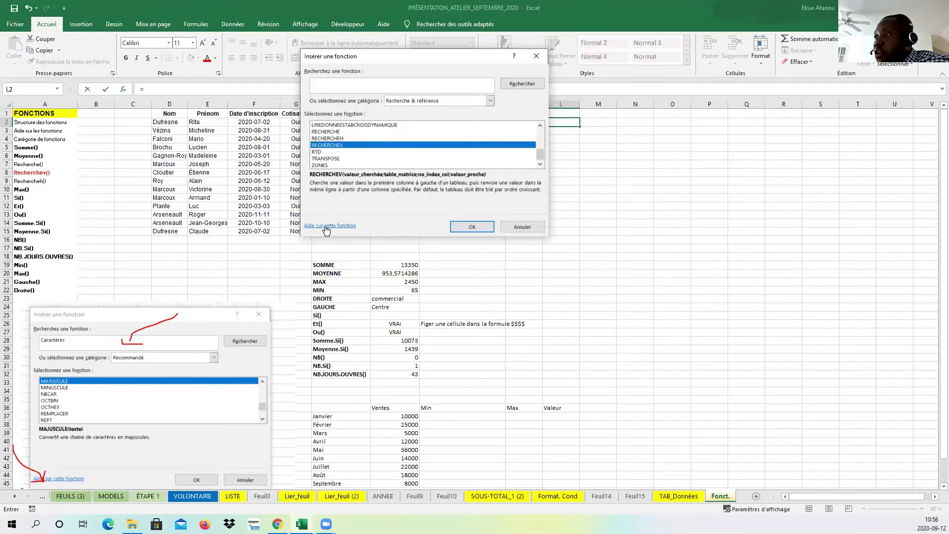
{"action": "left_click", "coordinate": [467, 226]}
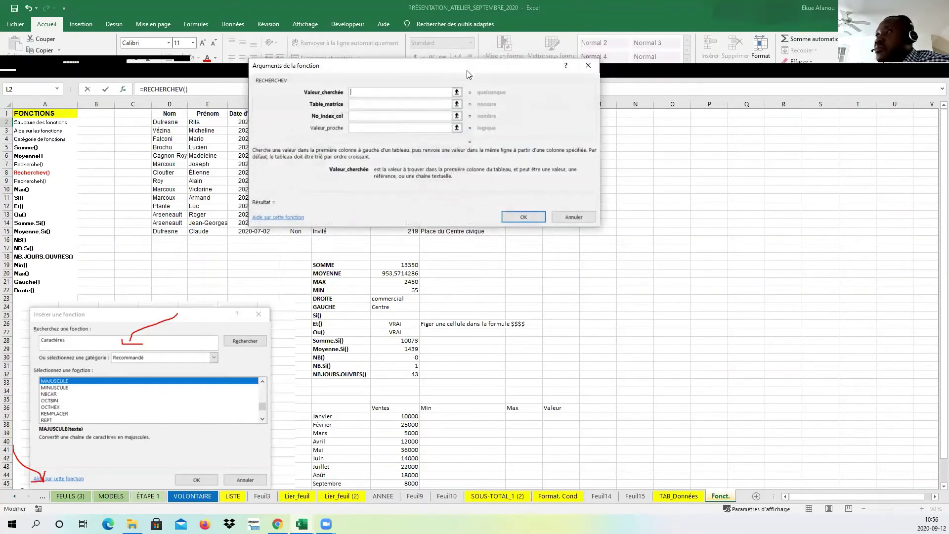
- Read the descriptions of the RECHERCHEV arguments Table_matrice, No_index_col and Valeur_proche, and cancel the function
{"action": "left_click_drag", "start_coordinate": [466, 70], "coordinate": [483, 133]}
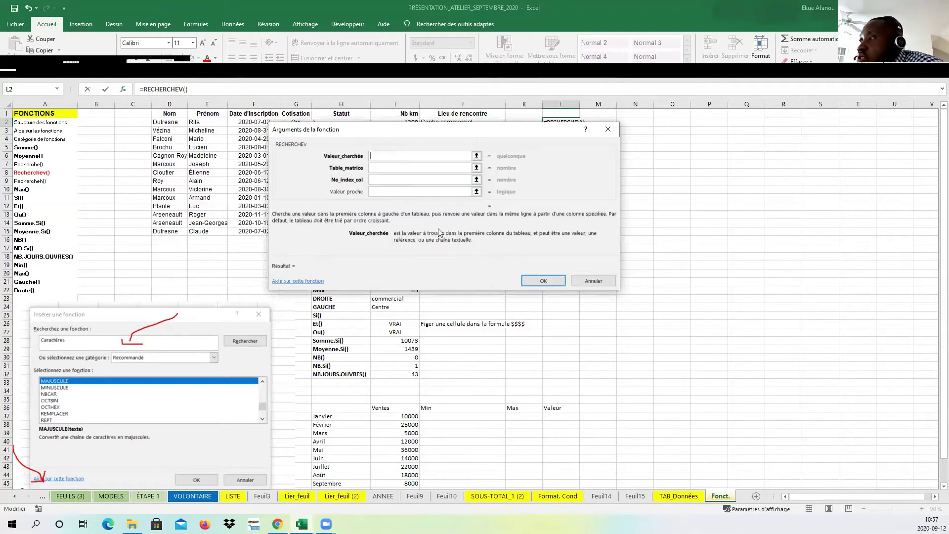
{"action": "left_click", "coordinate": [388, 168]}
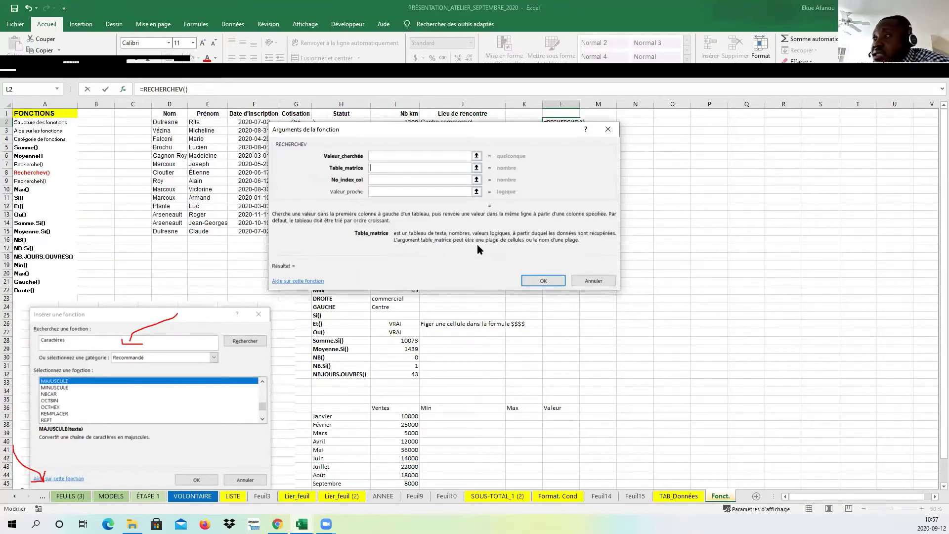
{"action": "left_click", "coordinate": [413, 180]}
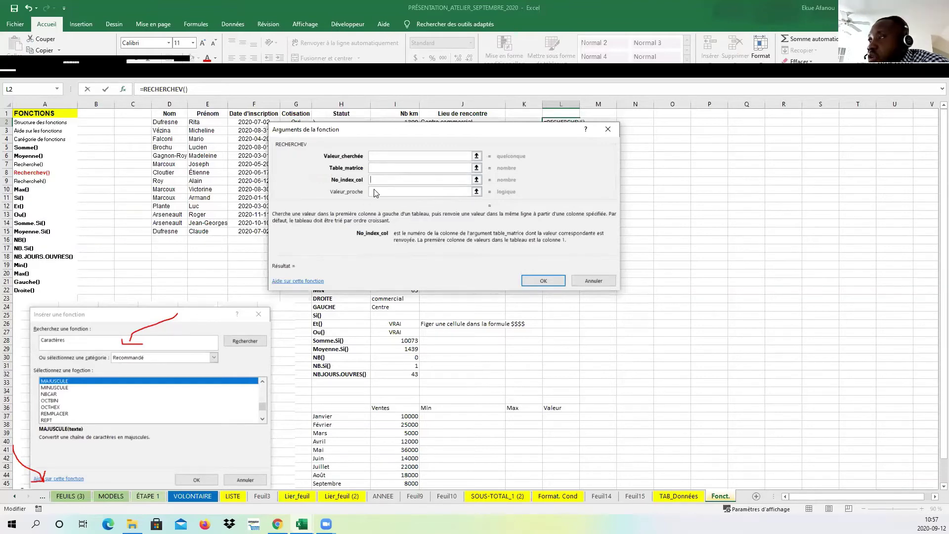
{"action": "left_click", "coordinate": [375, 191]}
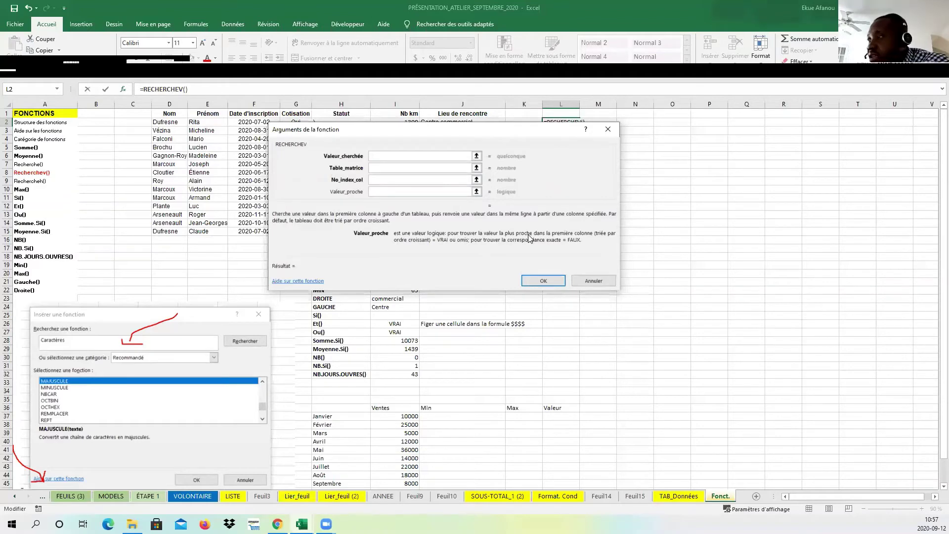
{"action": "left_click", "coordinate": [597, 281]}
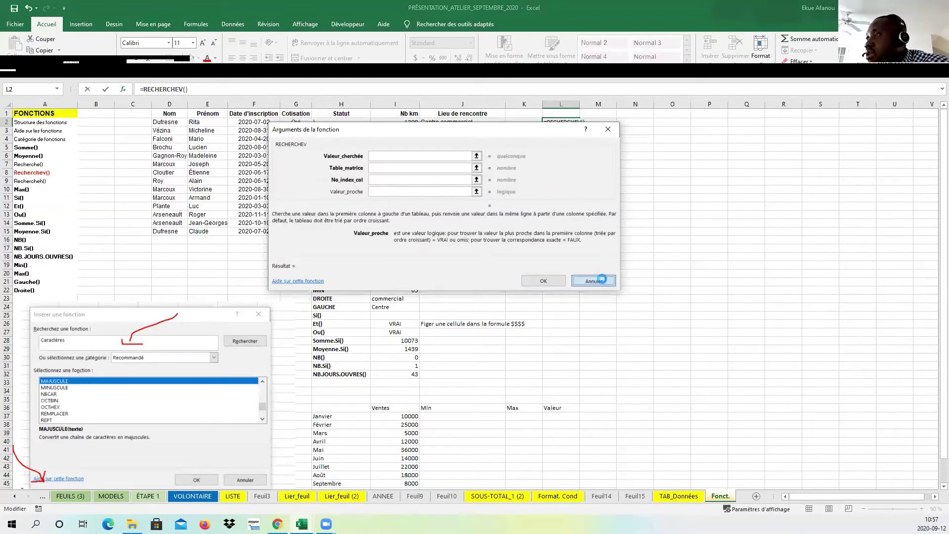
- Insert the AUJOURDHUI function from the Date et Heure category into cell L2
{"action": "left_click", "coordinate": [122, 90]}
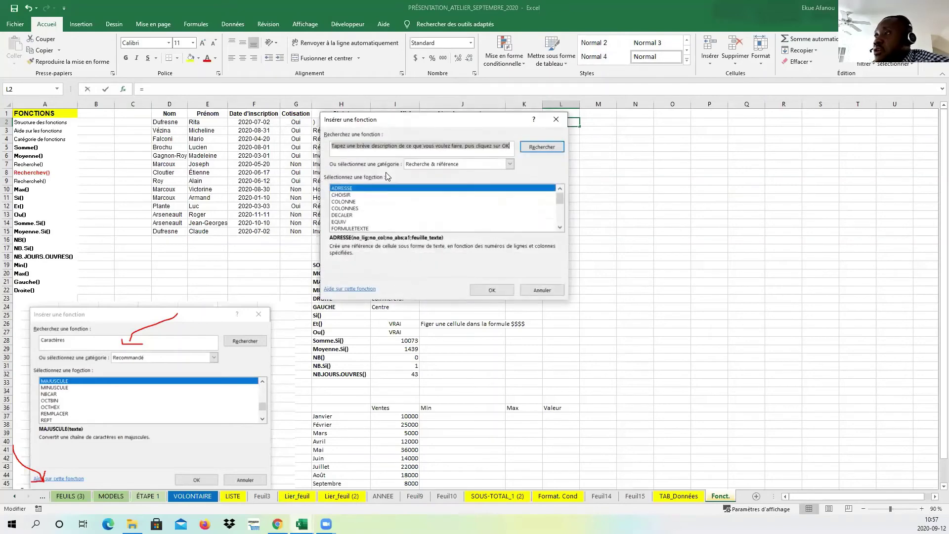
{"action": "left_click", "coordinate": [384, 148]}
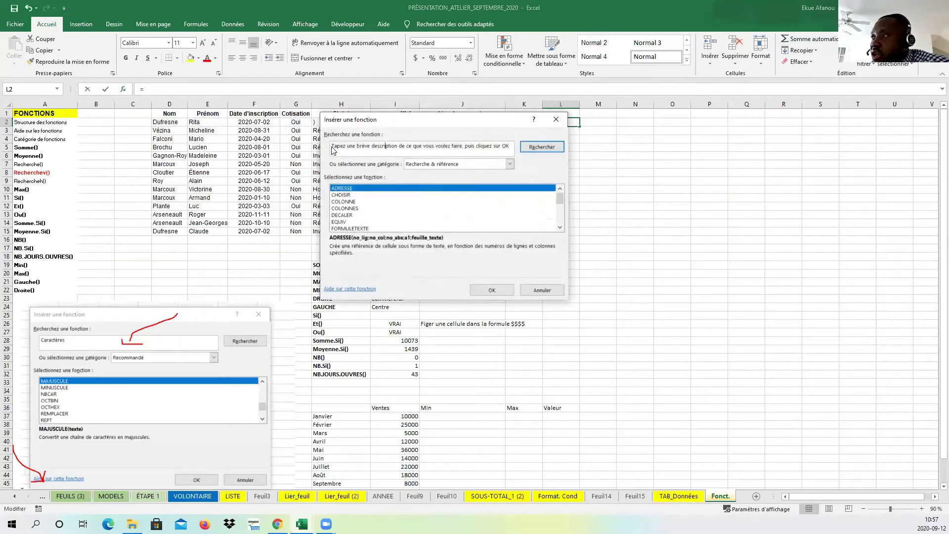
{"action": "left_click_drag", "start_coordinate": [509, 147], "coordinate": [329, 145]}
{"action": "left_click", "coordinate": [509, 164]}
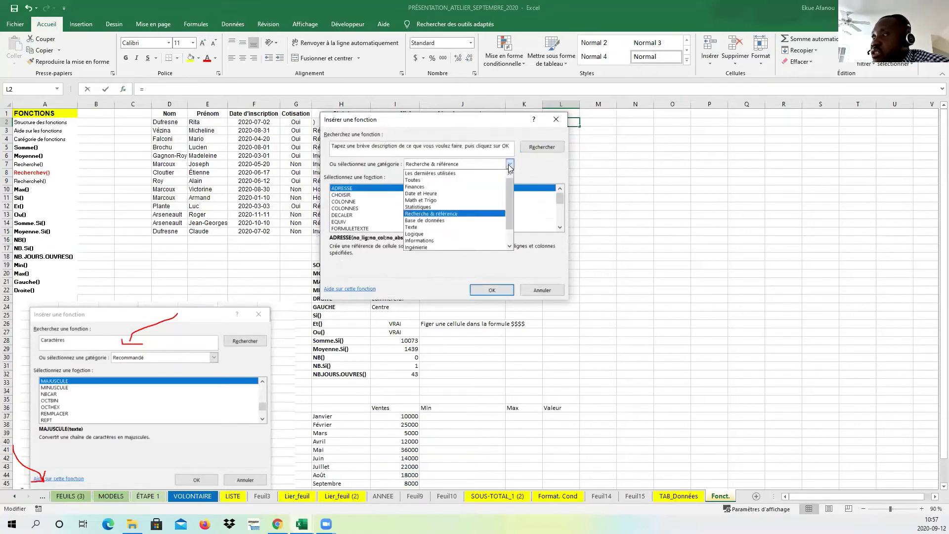
{"action": "left_click", "coordinate": [455, 193]}
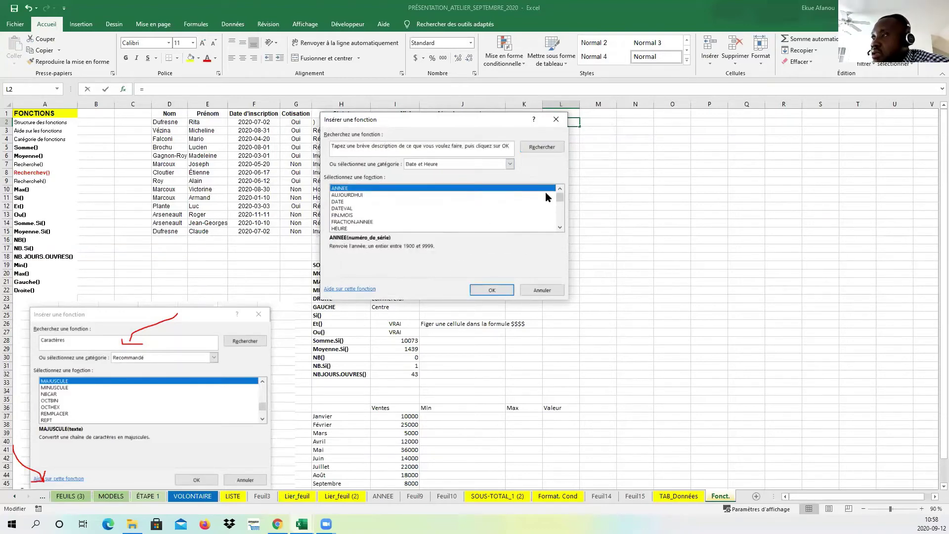
{"action": "left_click", "coordinate": [356, 195]}
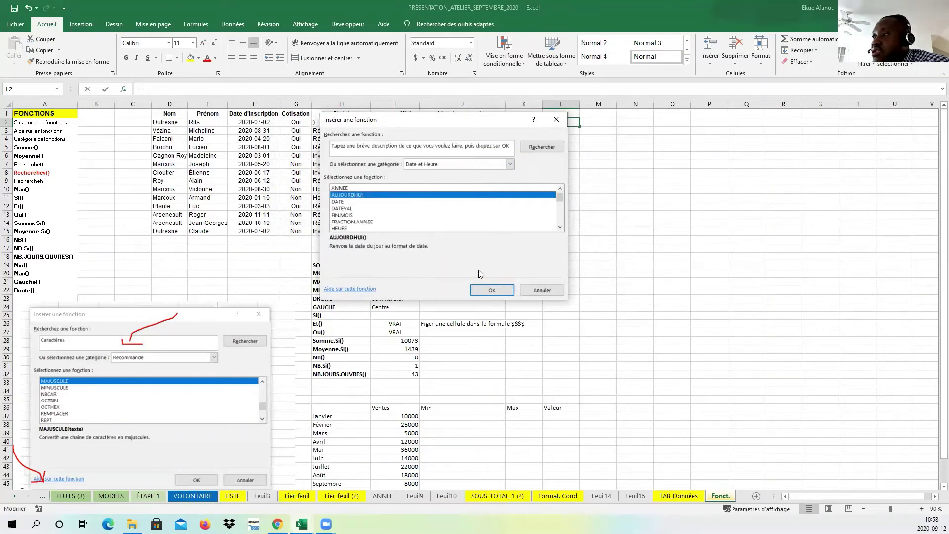
{"action": "left_click", "coordinate": [490, 290]}
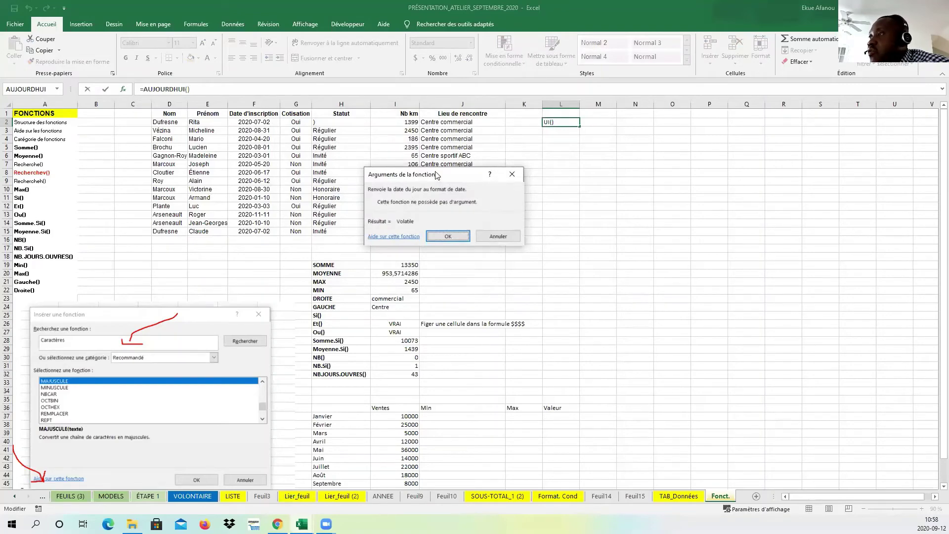
{"action": "left_click_drag", "start_coordinate": [437, 176], "coordinate": [436, 174]}
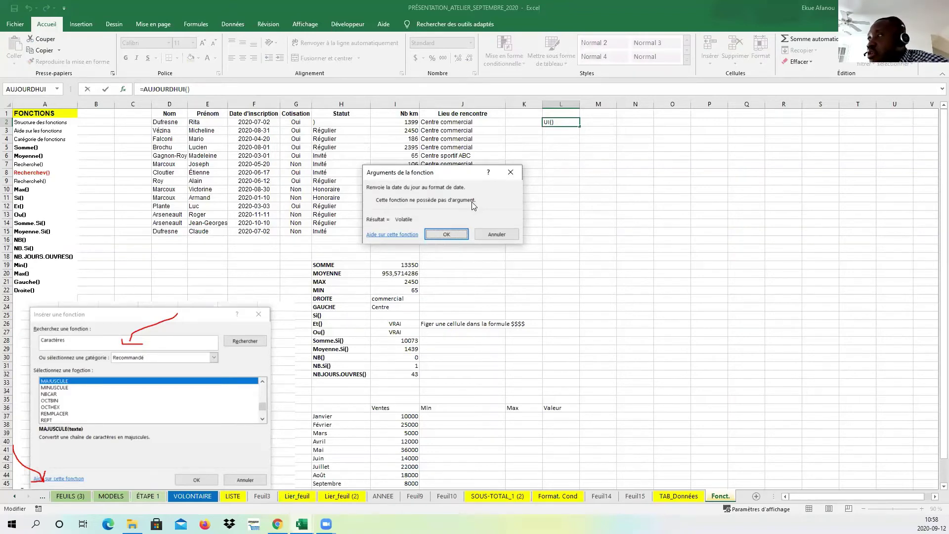
{"action": "left_click", "coordinate": [453, 235]}
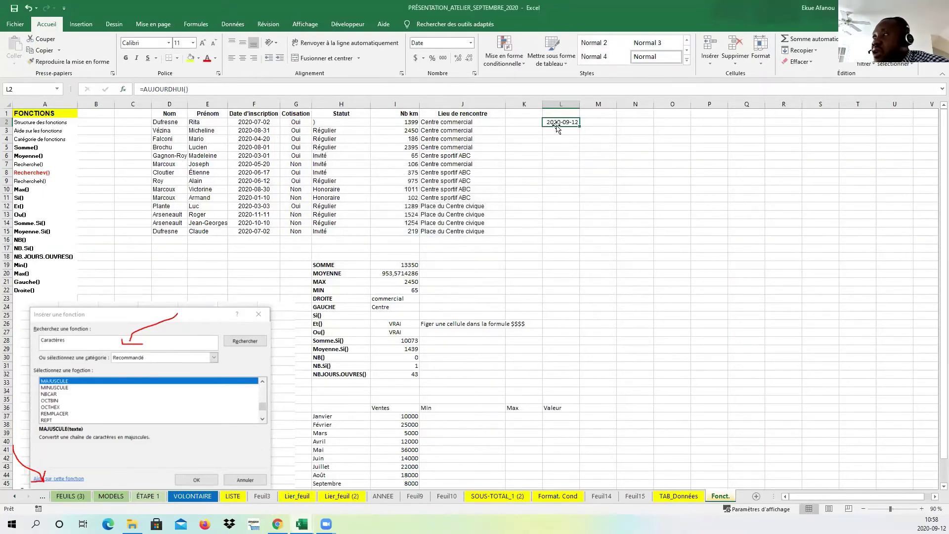
- Open the online help for the AUJOURDHUI function, look through its description and examples, and return to the worksheet
{"action": "left_click", "coordinate": [123, 89]}
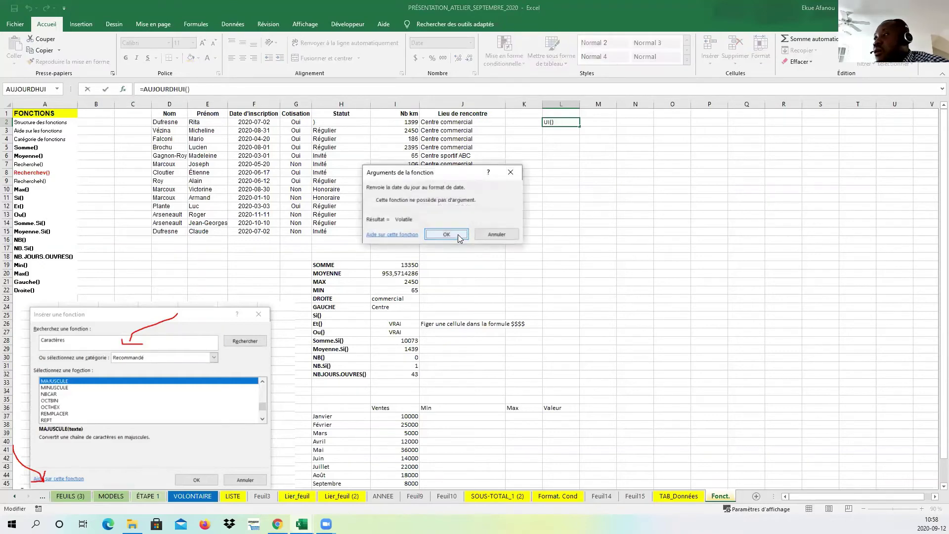
{"action": "left_click", "coordinate": [401, 238]}
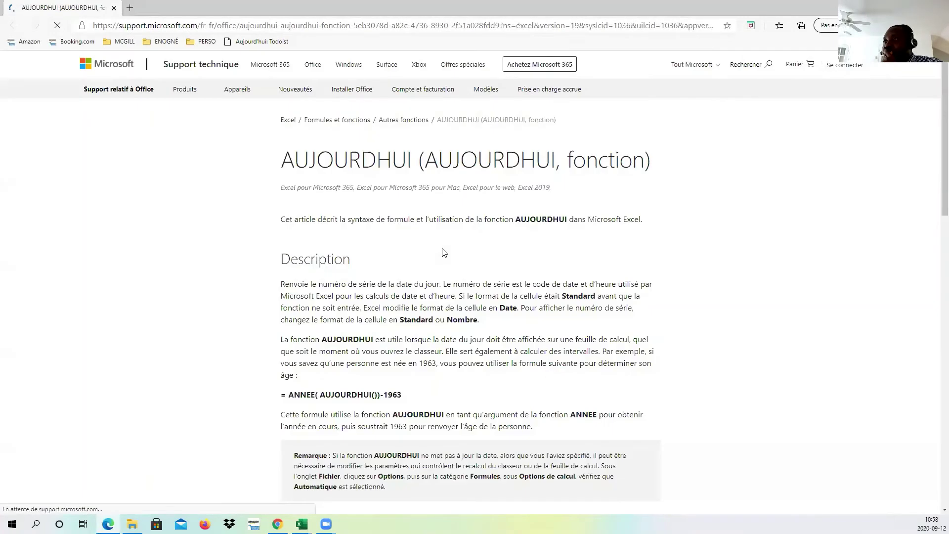
{"action": "scroll", "coordinate": [434, 249], "scroll_direction": "down", "scroll_amount": 5}
{"action": "scroll", "coordinate": [435, 250], "scroll_direction": "down", "scroll_amount": 10}
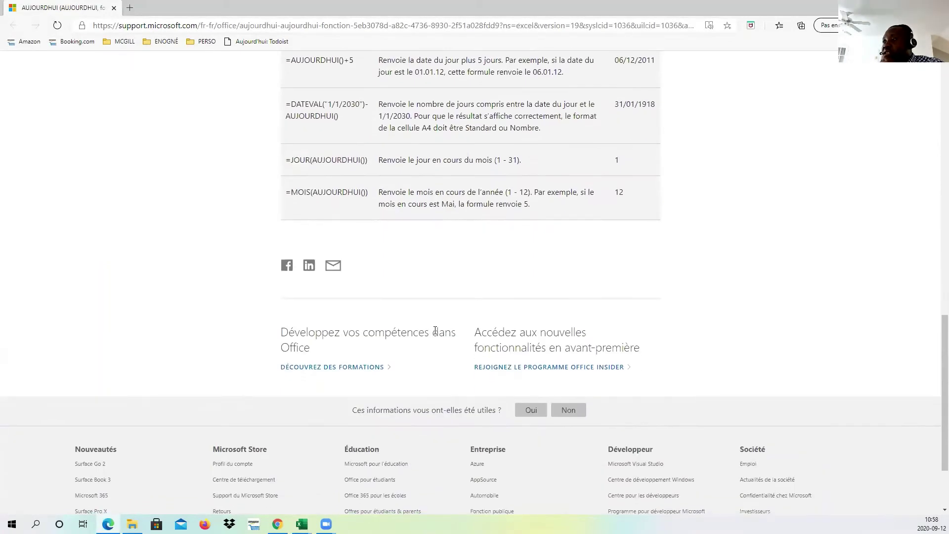
{"action": "scroll", "coordinate": [430, 326], "scroll_direction": "up", "scroll_amount": 20}
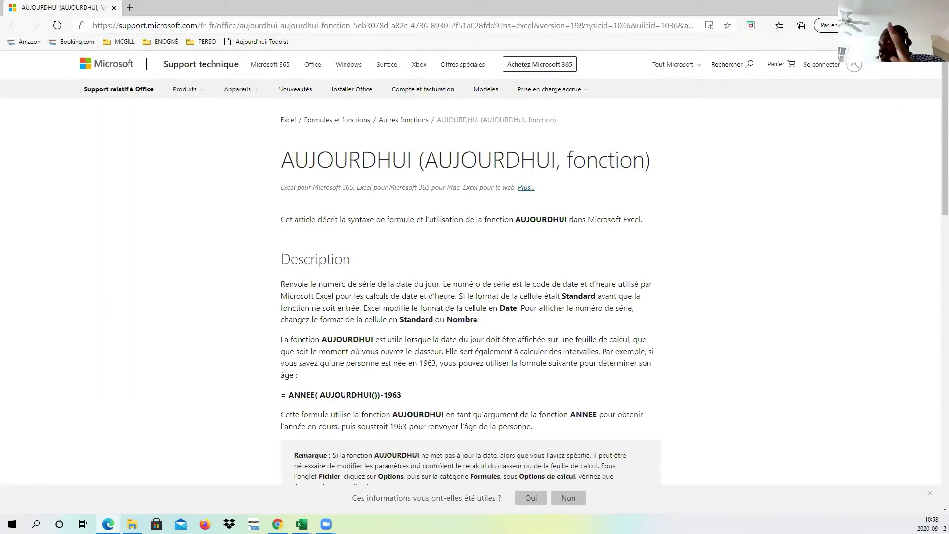
{"action": "left_click", "coordinate": [937, 7]}
{"action": "left_click", "coordinate": [446, 234]}
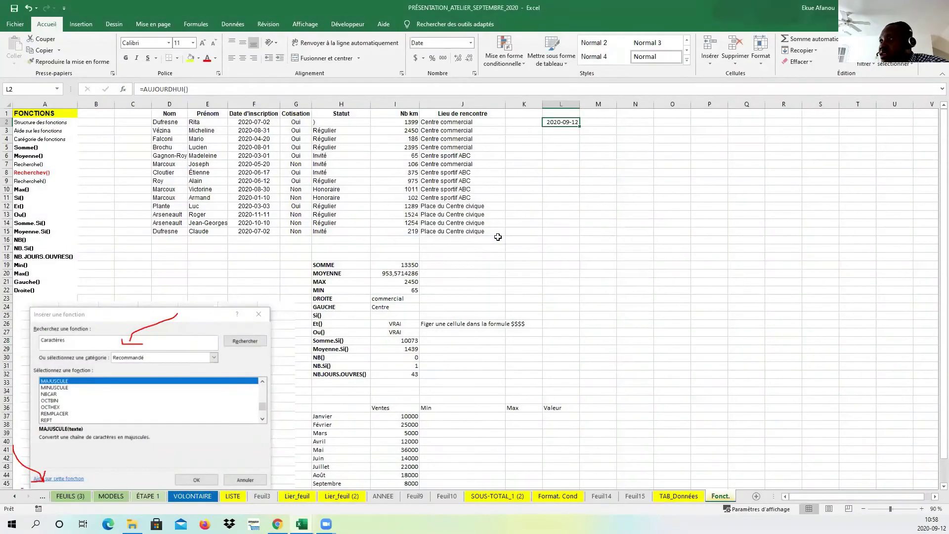
- Review the example function results below the table on the Fonct. sheet, from MAX and DROITE down to Somme.Si()
{"action": "left_click_drag", "start_coordinate": [407, 314], "coordinate": [426, 386]}
{"action": "left_click", "coordinate": [353, 282]}
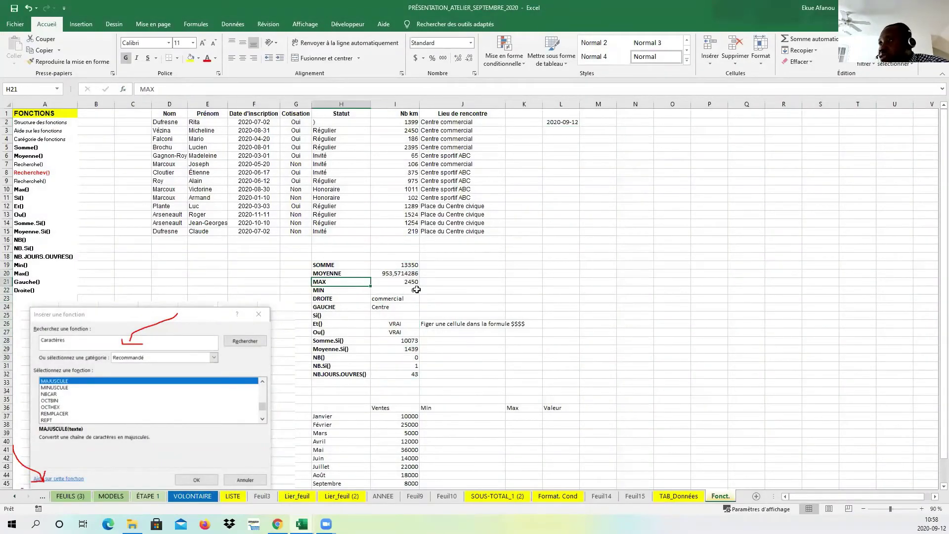
{"action": "left_click", "coordinate": [397, 283]}
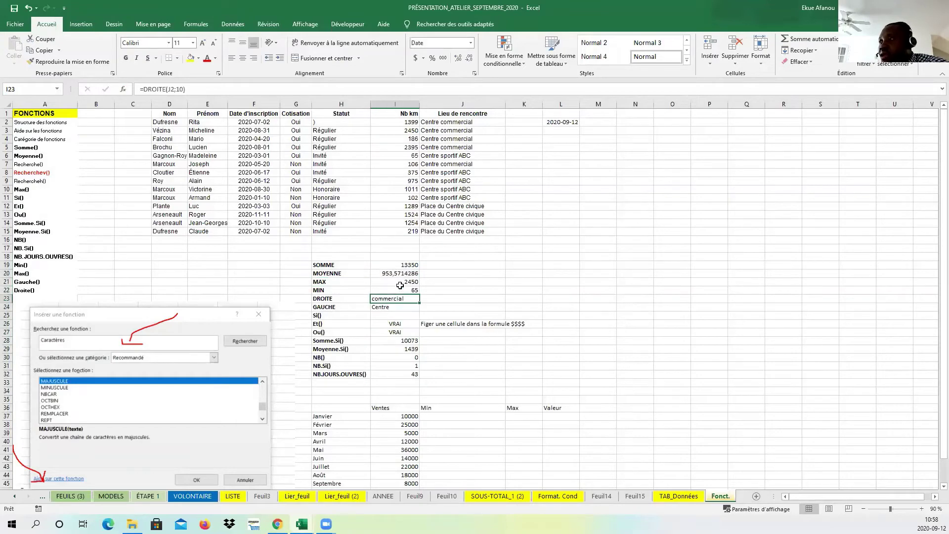
{"action": "left_click", "coordinate": [362, 306]}
{"action": "key", "text": "Down"}
{"action": "key", "text": "Down"}
{"action": "key", "text": "Down"}
{"action": "key", "text": "Down"}
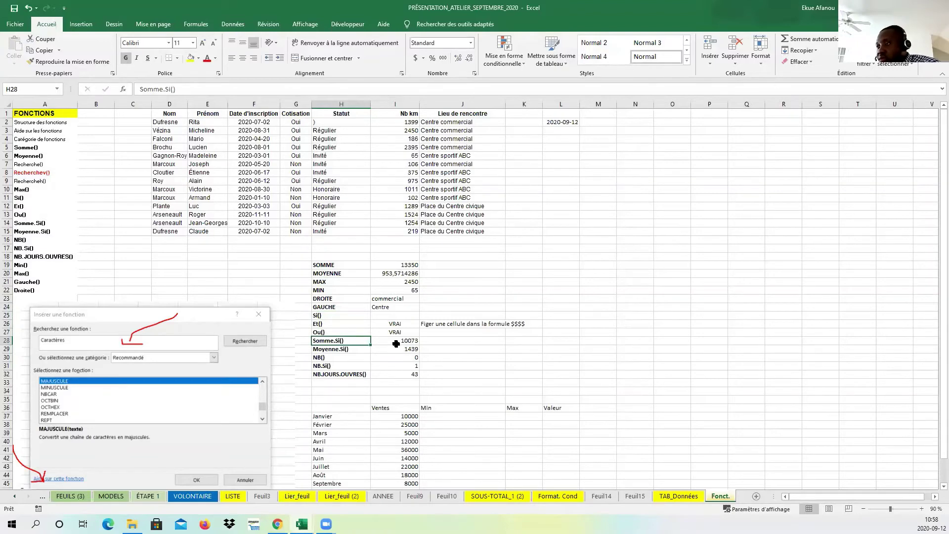
{"action": "scroll", "coordinate": [402, 349], "scroll_direction": "down", "scroll_amount": 3}
{"action": "scroll", "coordinate": [393, 349], "scroll_direction": "up", "scroll_amount": 1}
{"action": "scroll", "coordinate": [393, 349], "scroll_direction": "up", "scroll_amount": 2}
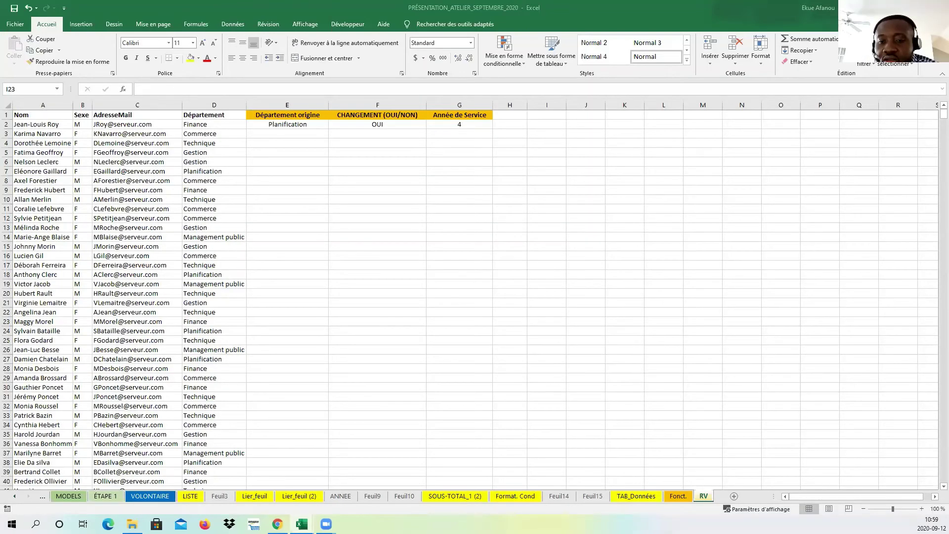
- Move the RVS sheet in front of the RV sheet, directly after Fonct
{"action": "left_click", "coordinate": [422, 279]}
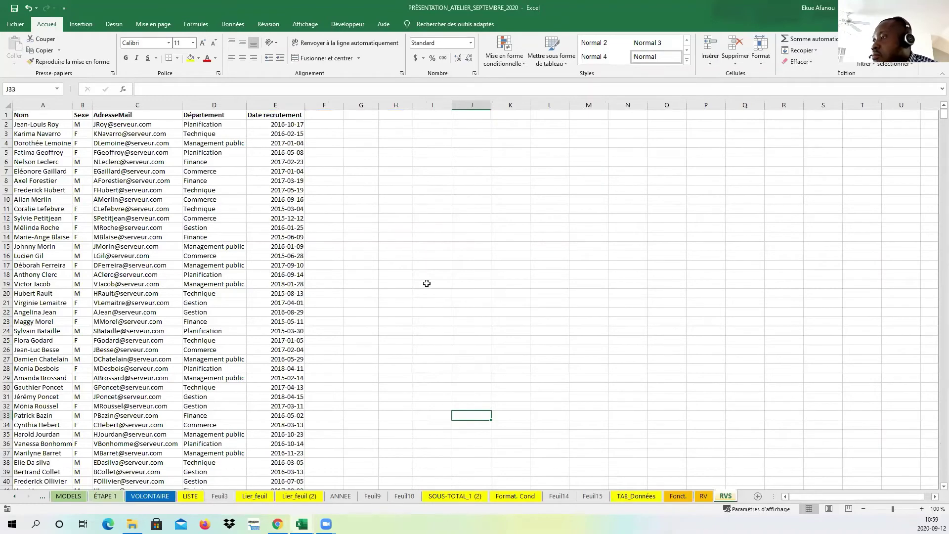
{"action": "left_click", "coordinate": [425, 284]}
{"action": "left_click", "coordinate": [706, 497]}
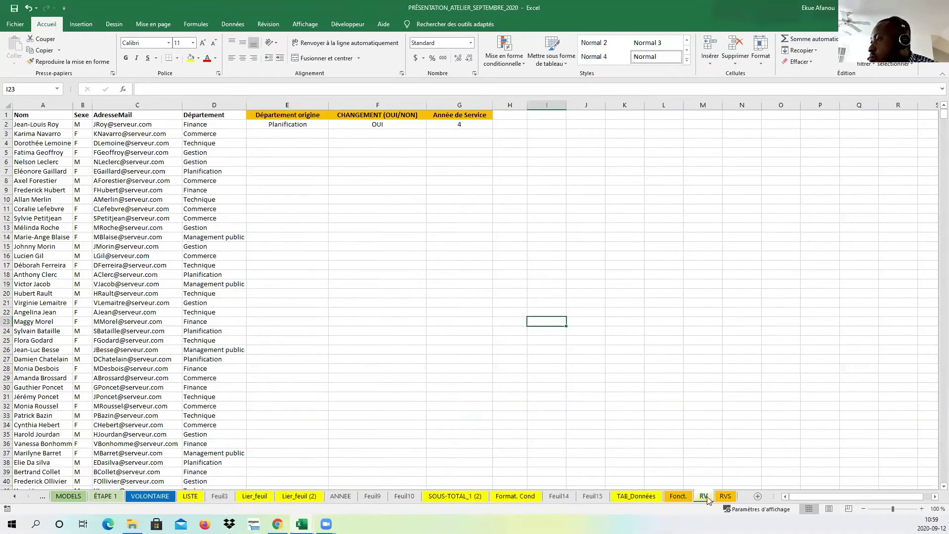
{"action": "left_click_drag", "start_coordinate": [725, 496], "coordinate": [694, 498]}
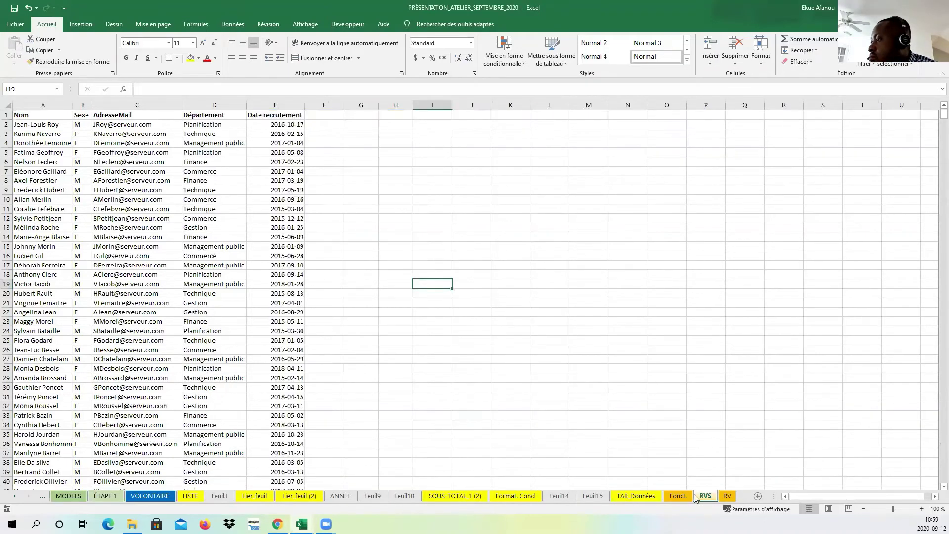
- Compare the employee tables on the RVS and RV sheets, including their department, recruitment date and service year columns
{"action": "left_click", "coordinate": [473, 276]}
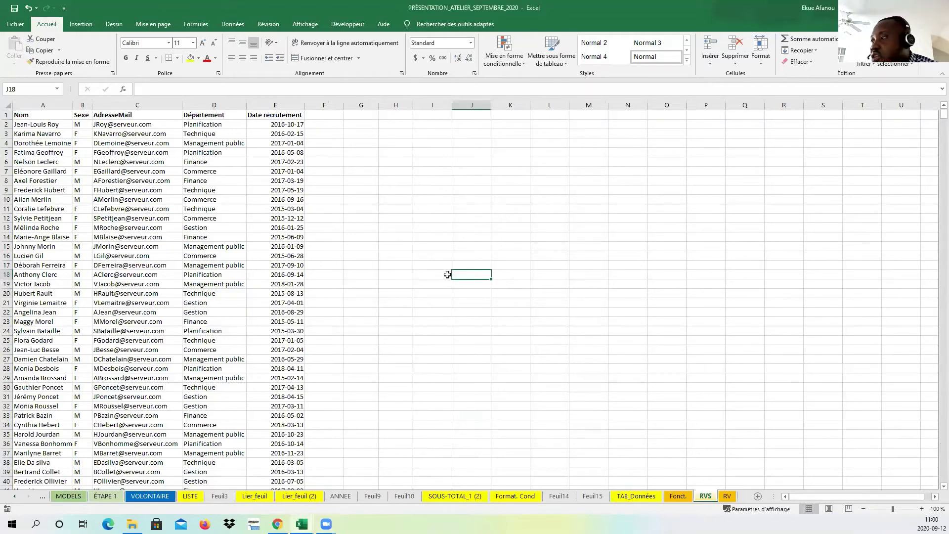
{"action": "left_click", "coordinate": [723, 497]}
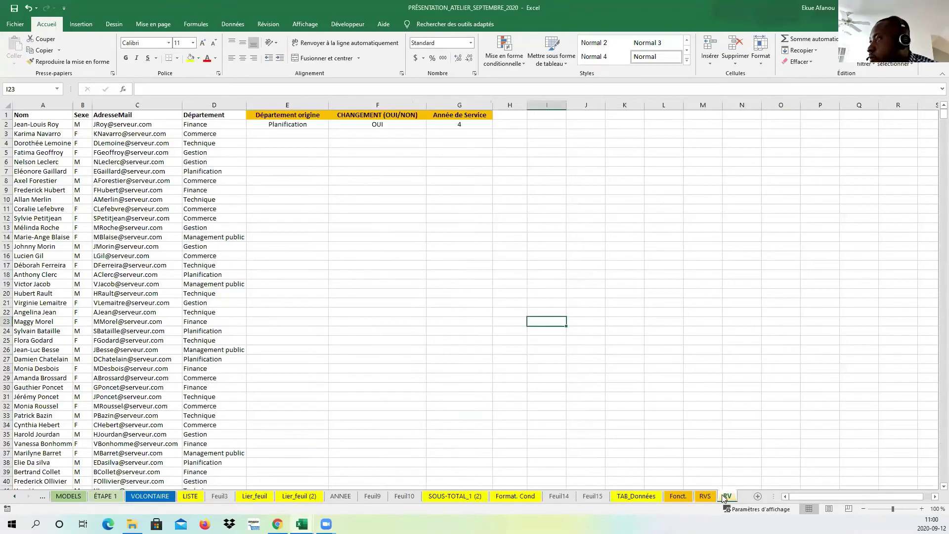
{"action": "left_click", "coordinate": [705, 496]}
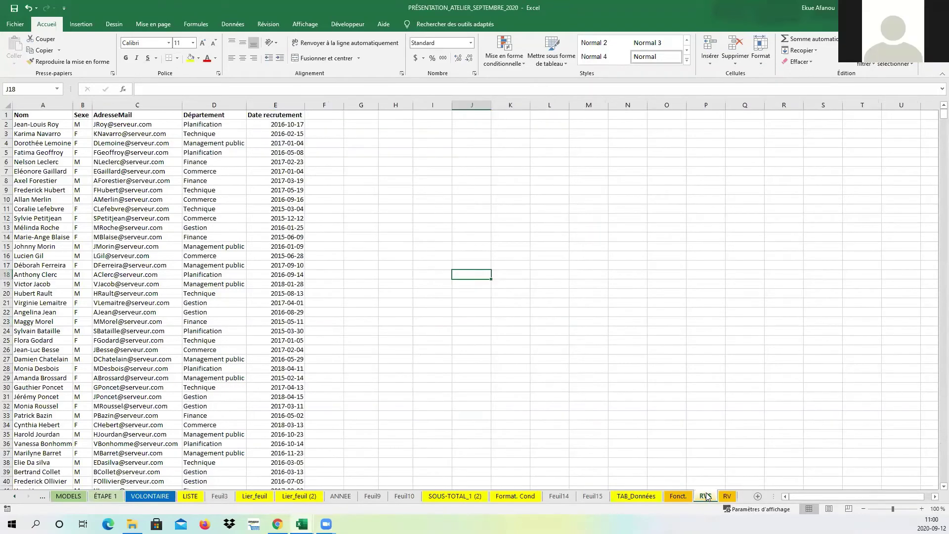
{"action": "left_click", "coordinate": [348, 277]}
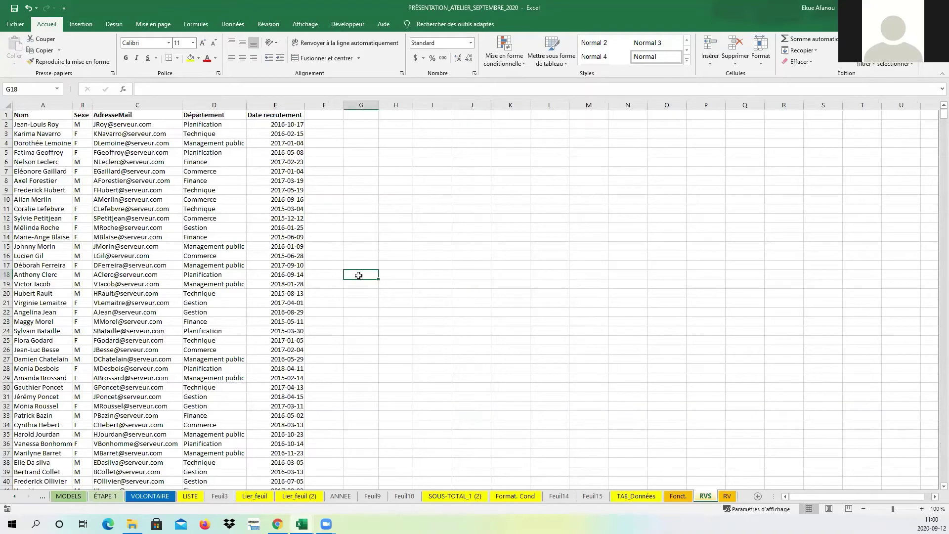
{"action": "left_click", "coordinate": [728, 496]}
{"action": "left_click", "coordinate": [706, 497]}
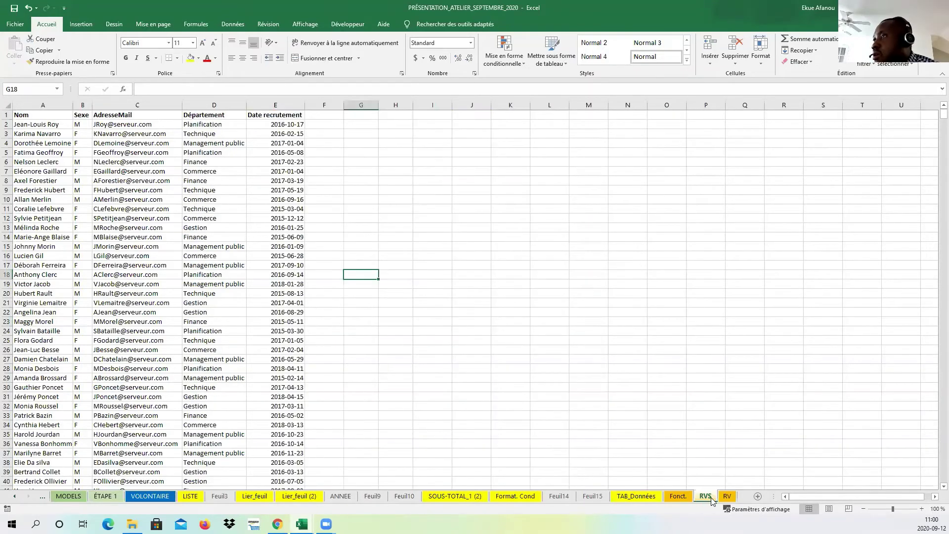
{"action": "left_click", "coordinate": [444, 226]}
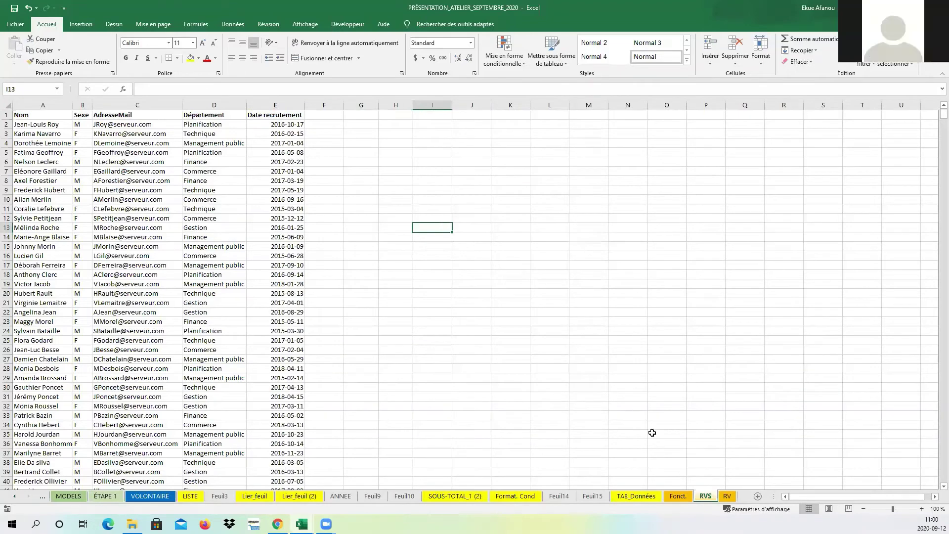
{"action": "left_click", "coordinate": [728, 496]}
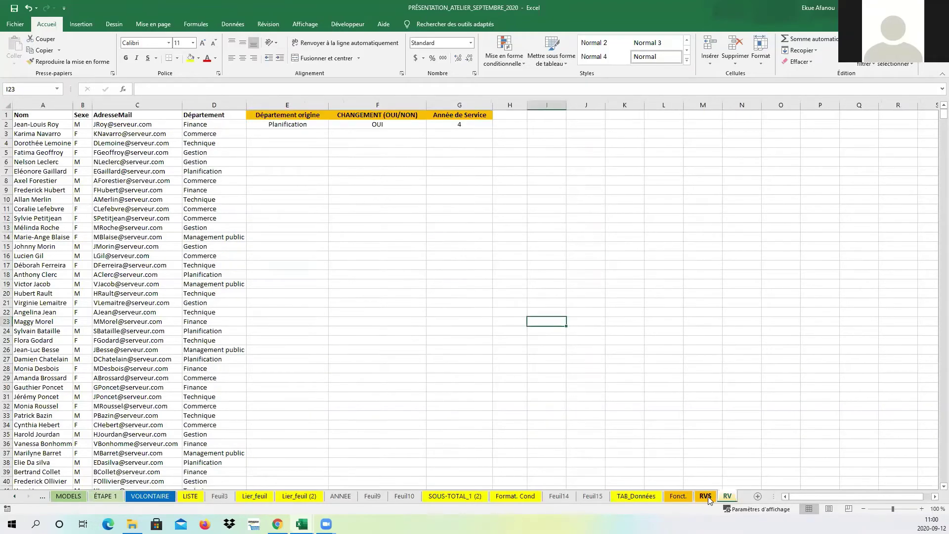
{"action": "left_click", "coordinate": [706, 497]}
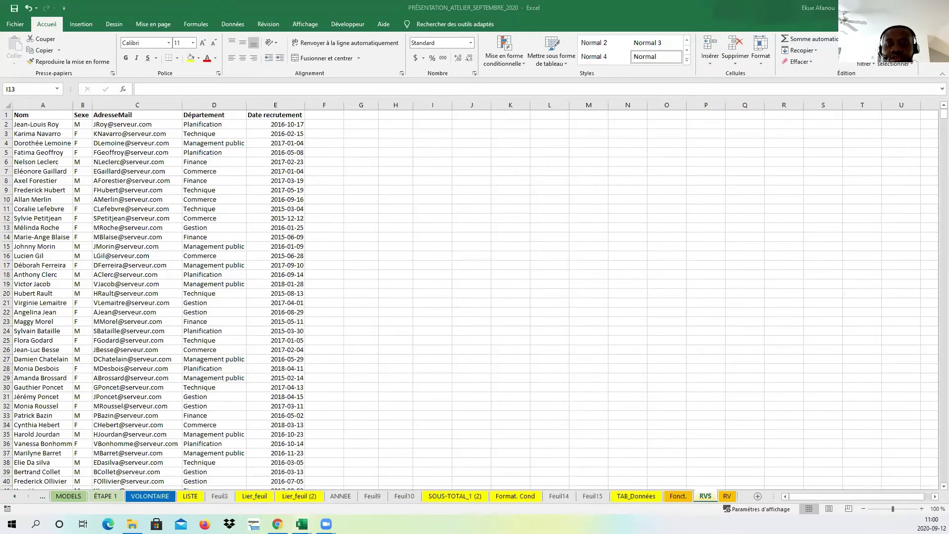
{"action": "left_click", "coordinate": [369, 219]}
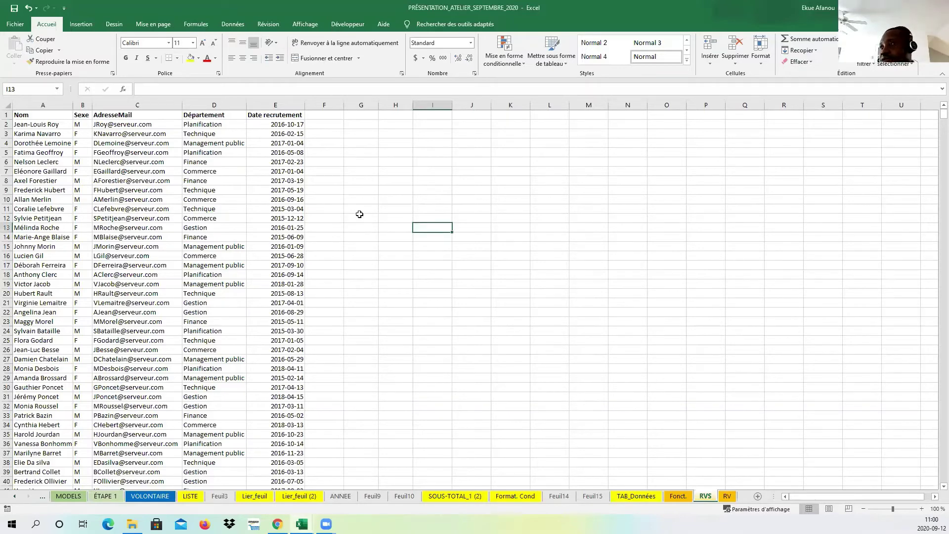
{"action": "left_click", "coordinate": [366, 216]}
{"action": "left_click", "coordinate": [432, 257]}
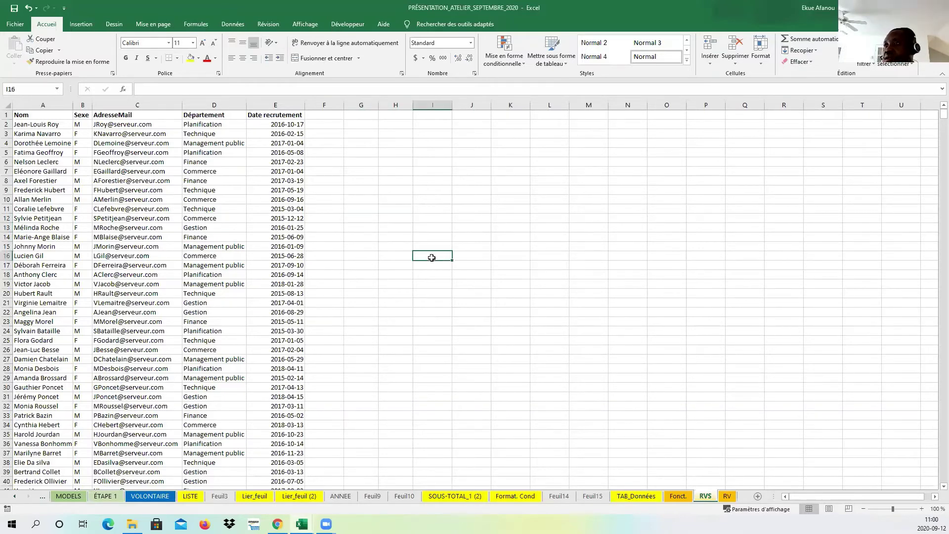
{"action": "left_click", "coordinate": [360, 225]}
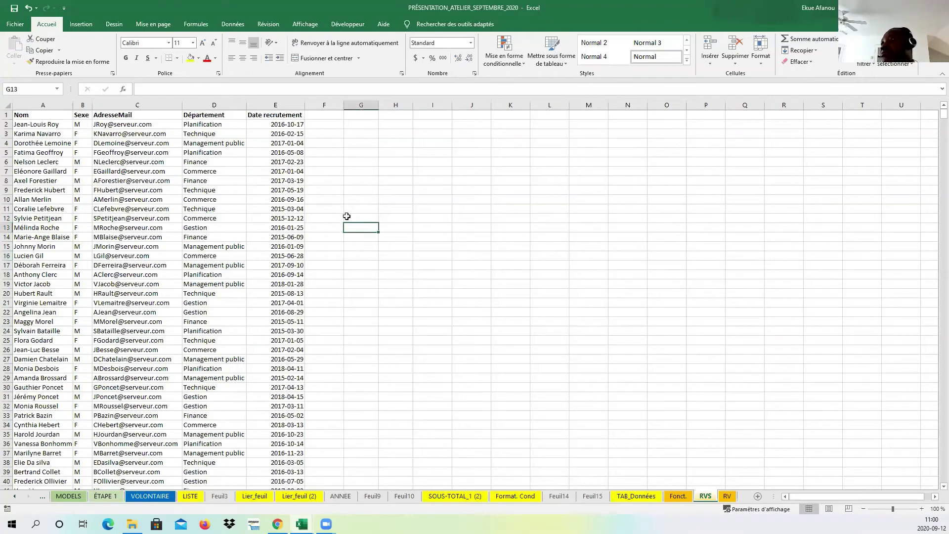
{"action": "left_click", "coordinate": [410, 177]}
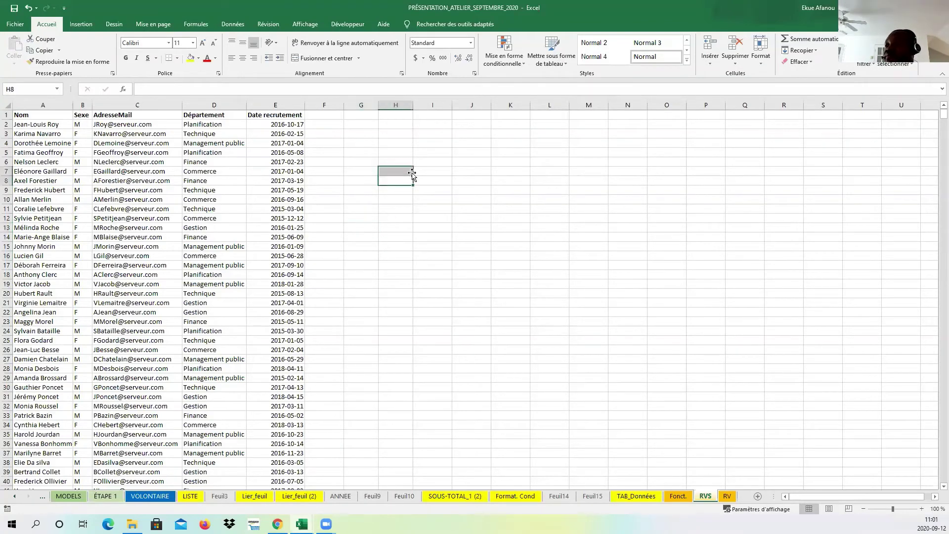
{"action": "left_click", "coordinate": [442, 182]}
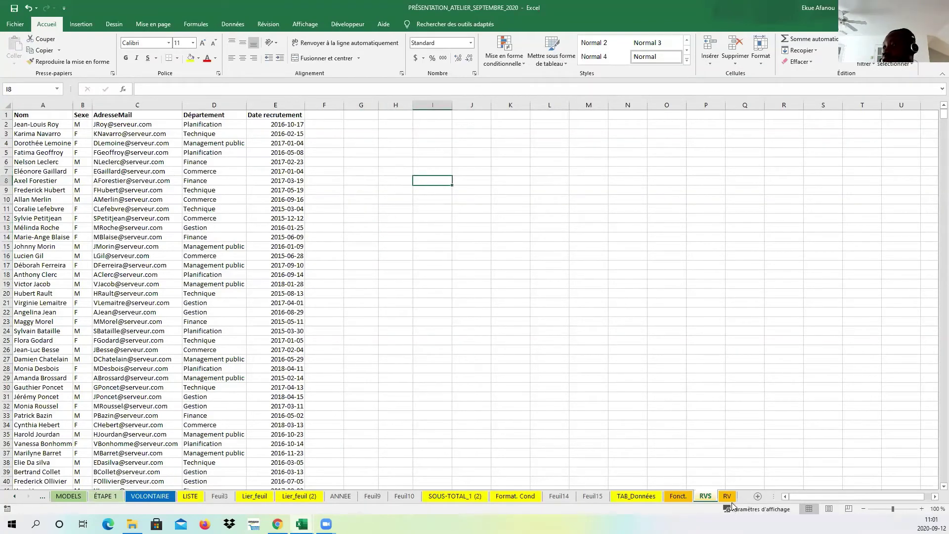
- Examine the RECHERCHEV formula in E2 and the empty Département origine, CHANGEMENT and Année de Service columns on the RV sheet
{"action": "left_click", "coordinate": [727, 496]}
{"action": "left_click", "coordinate": [392, 214]}
{"action": "left_click", "coordinate": [306, 124]}
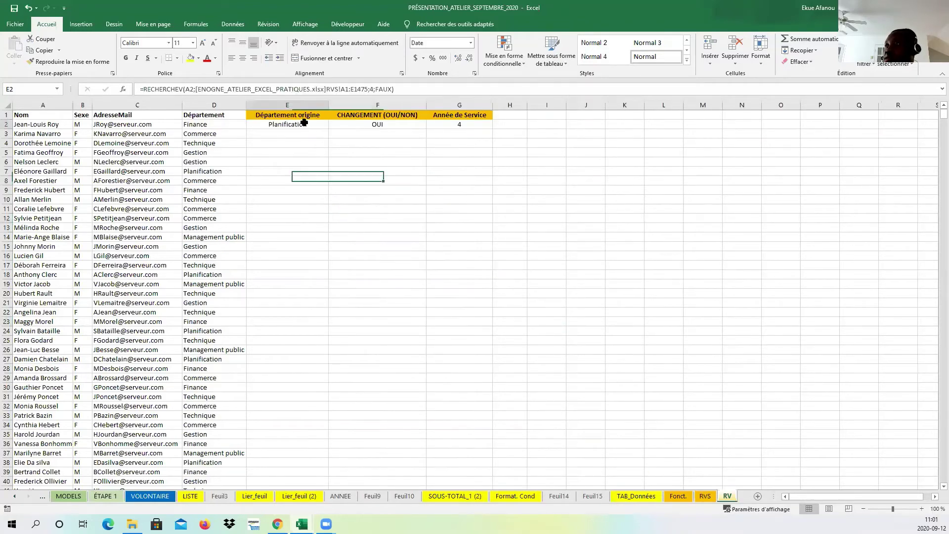
{"action": "left_click", "coordinate": [347, 245]}
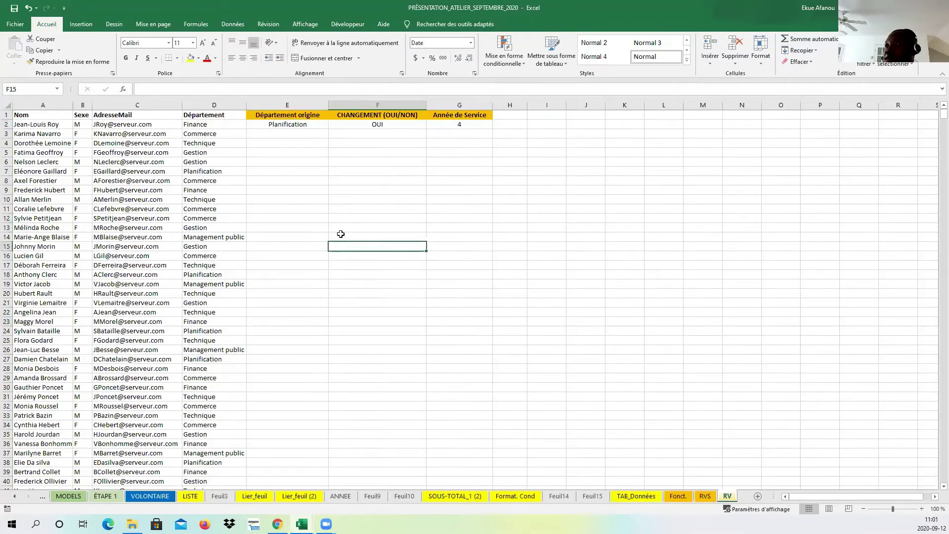
{"action": "left_click", "coordinate": [292, 126]}
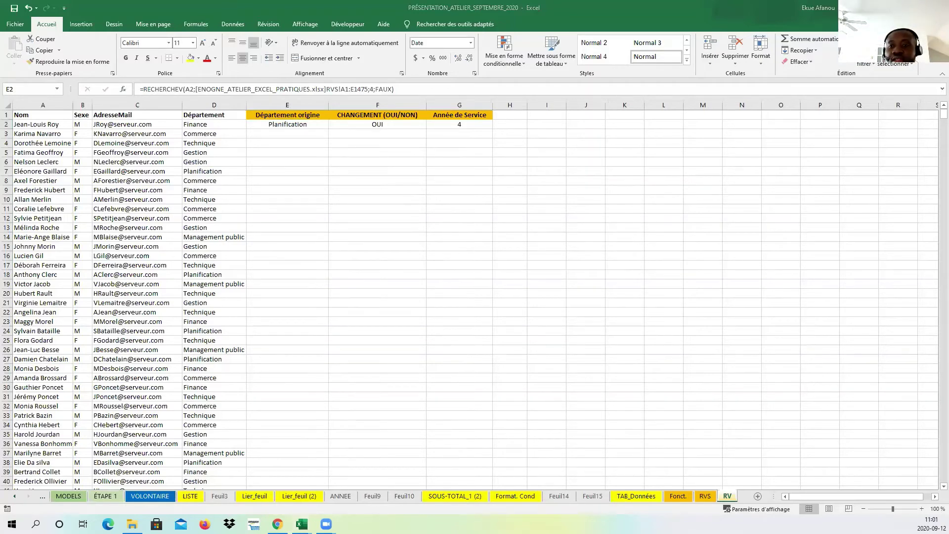
{"action": "left_click", "coordinate": [358, 188]}
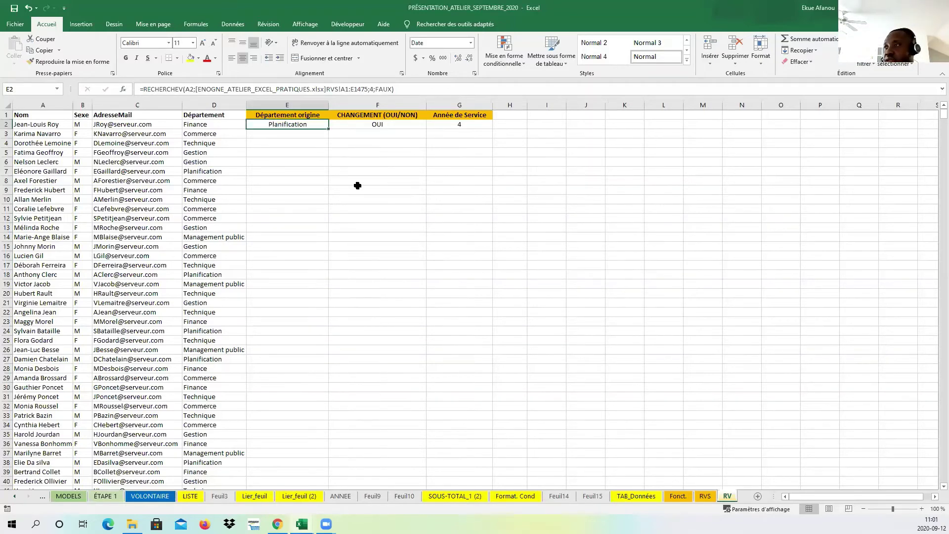
{"action": "left_click", "coordinate": [340, 215]}
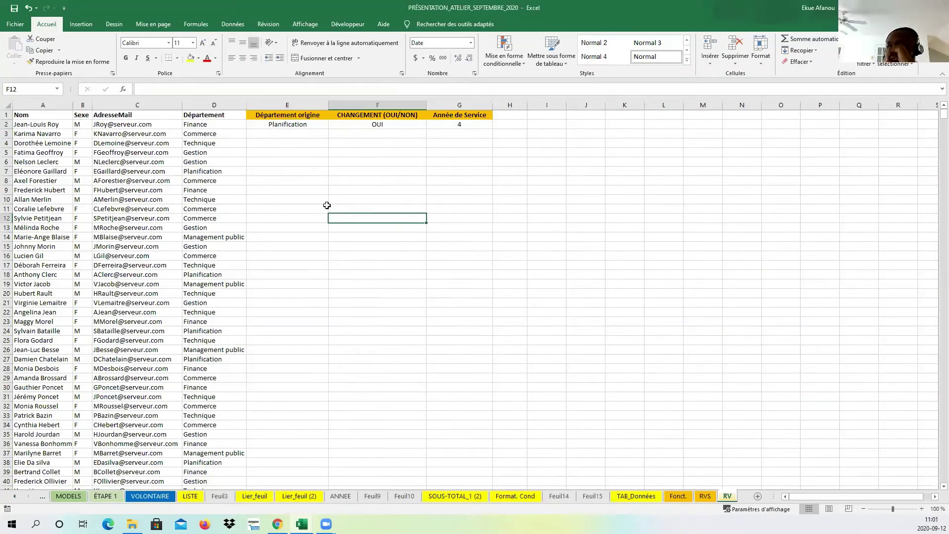
{"action": "left_click", "coordinate": [298, 181]}
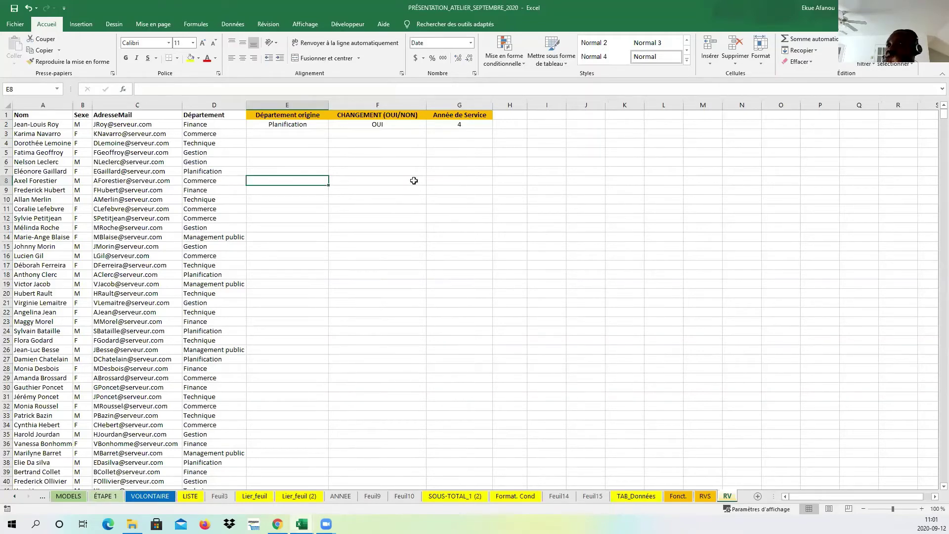
{"action": "left_click", "coordinate": [269, 246]}
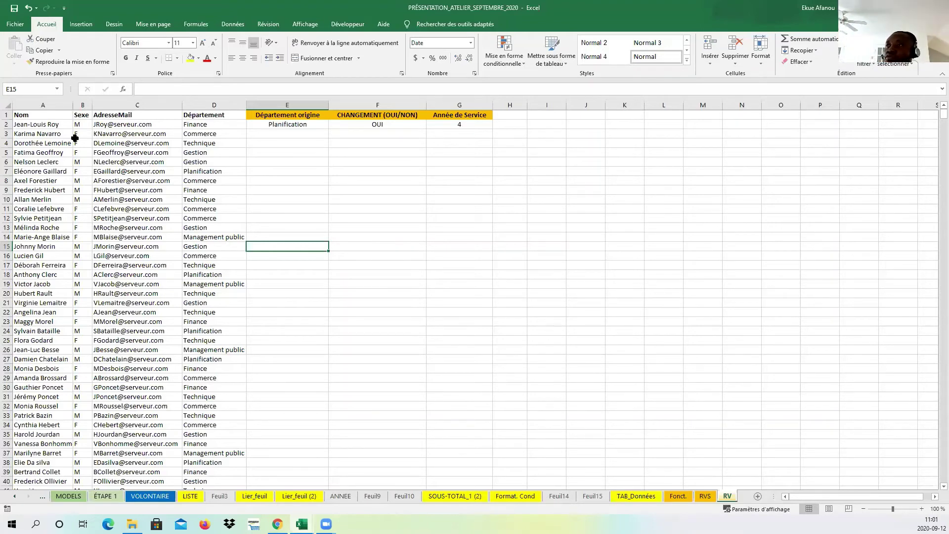
- Copy the employee table range A1:D14 from the RV sheet and paste it at A1 of a new sheet
{"action": "mouse_move", "coordinate": [25, 115]}
{"action": "left_mouse_down"}
{"action": "mouse_move", "coordinate": [155, 170]}
{"action": "mouse_move", "coordinate": [223, 245]}
{"action": "mouse_move", "coordinate": [231, 239]}
{"action": "left_mouse_up"}
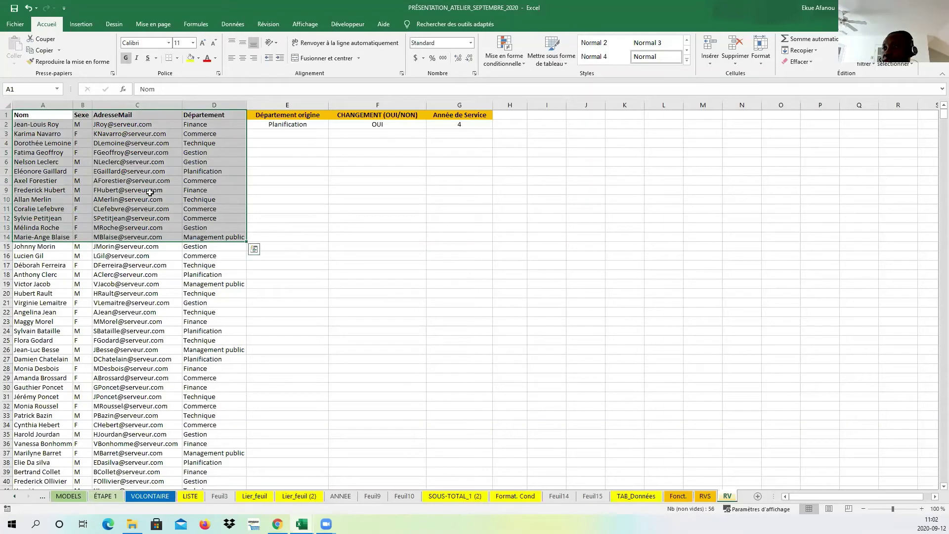
{"action": "right_click", "coordinate": [126, 143]}
{"action": "left_click", "coordinate": [158, 164]}
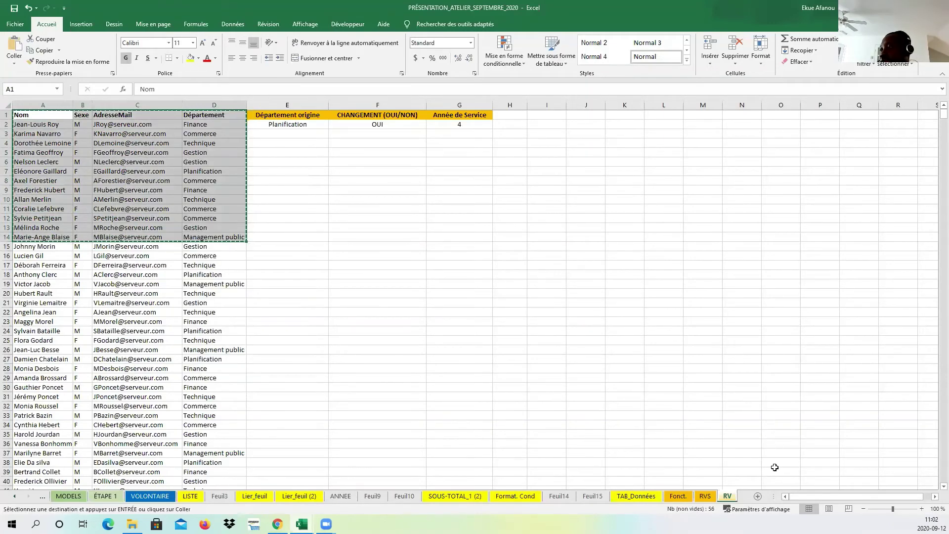
{"action": "left_click", "coordinate": [756, 497]}
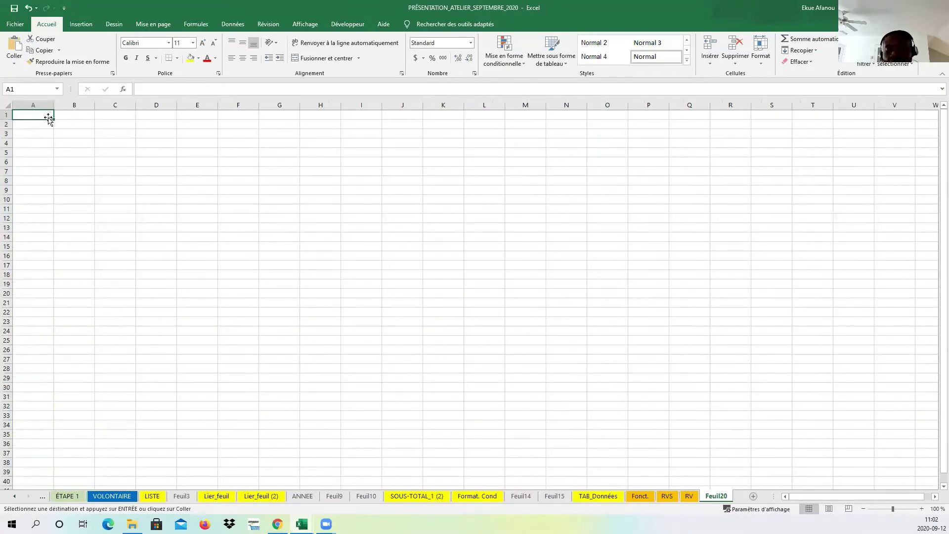
{"action": "key", "text": "ctrl+v"}
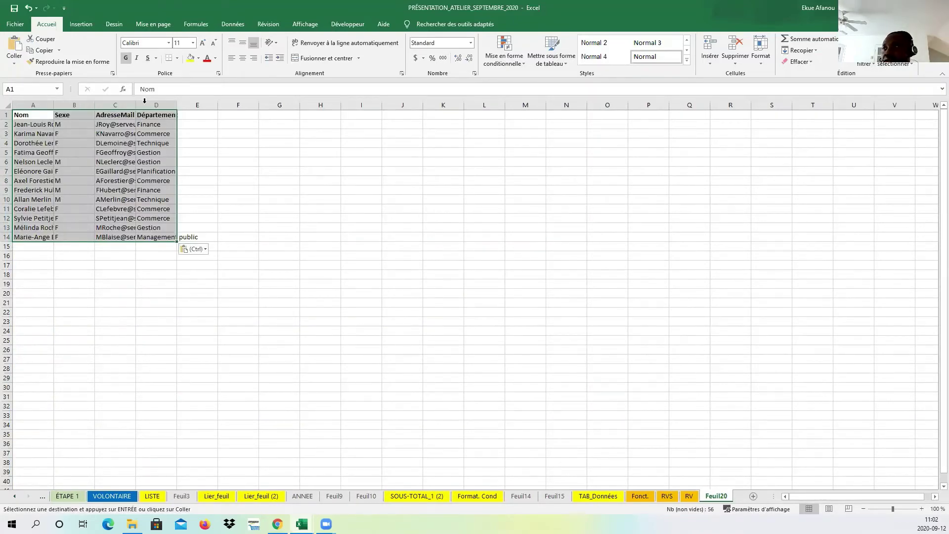
- Autofit columns A to D of the pasted 14-row table to their contents
{"action": "left_click_drag", "start_coordinate": [156, 105], "coordinate": [38, 106]}
{"action": "double_click", "coordinate": [53, 109]}
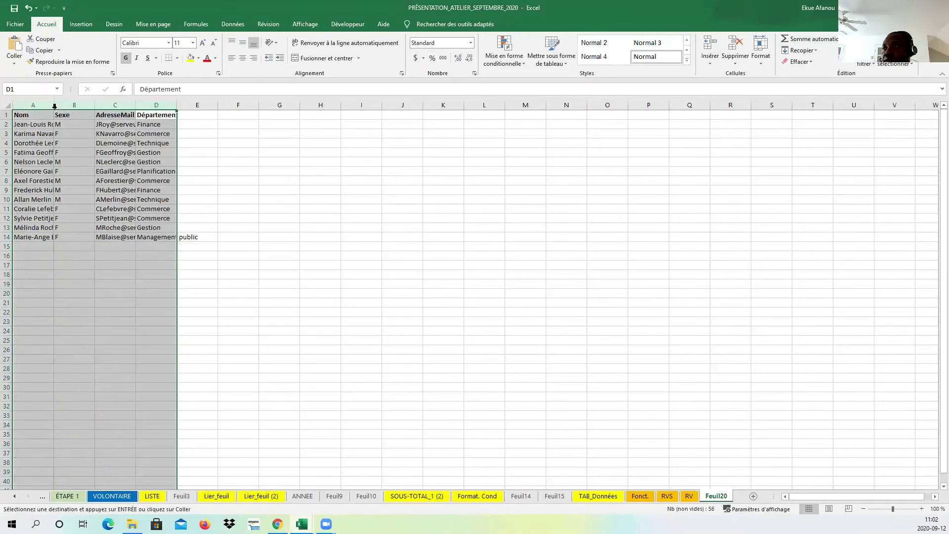
{"action": "left_click", "coordinate": [331, 228]}
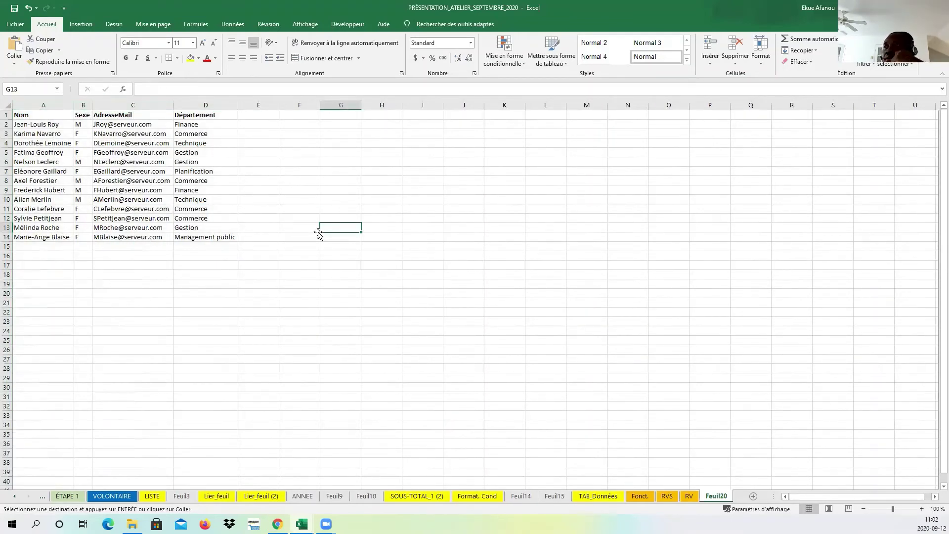
{"action": "left_click", "coordinate": [465, 293]}
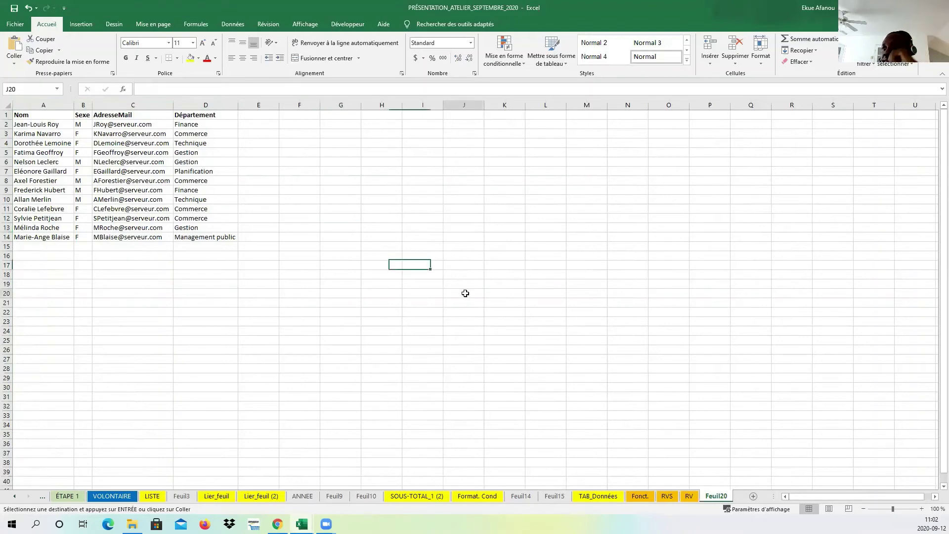
{"action": "left_click", "coordinate": [311, 291]}
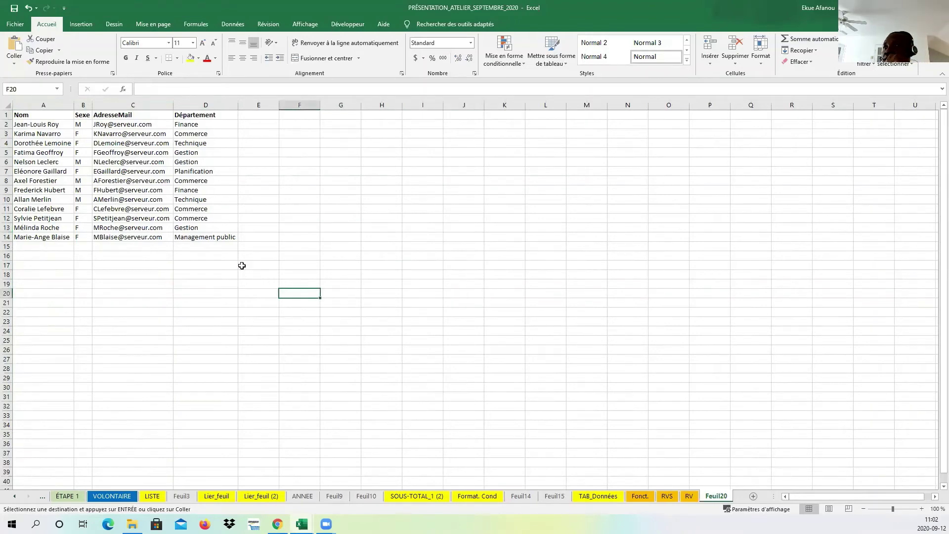
{"action": "left_click", "coordinate": [54, 133]}
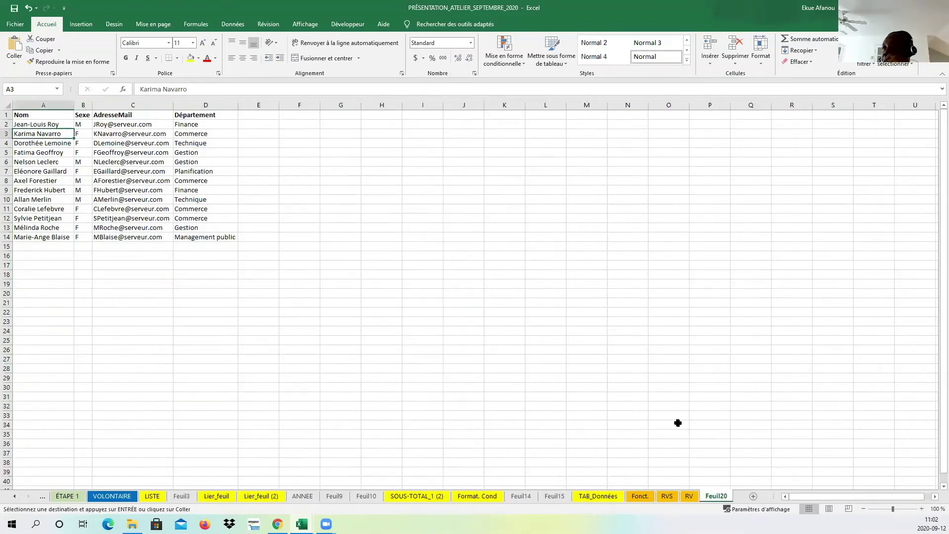
- Rename the new sheet holding the 14-row table as N-1
{"action": "right_click", "coordinate": [725, 495]}
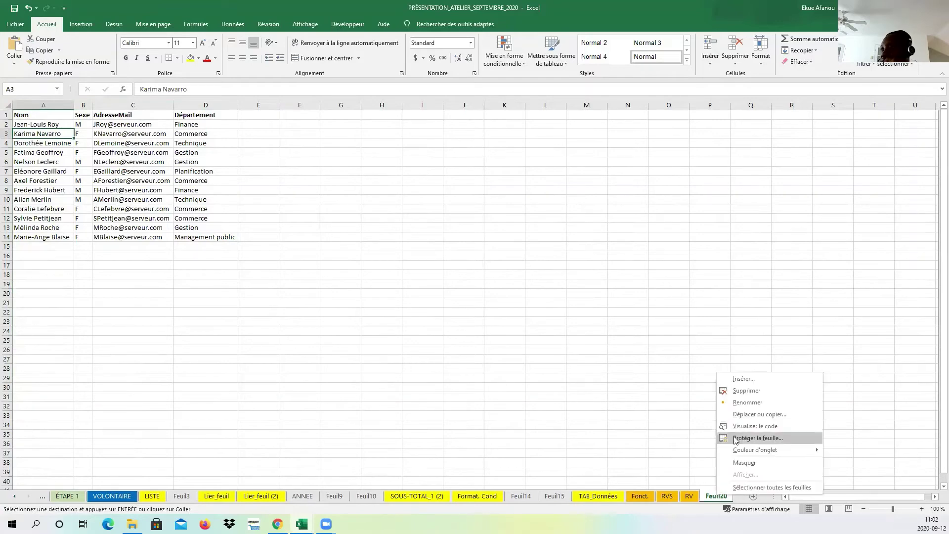
{"action": "left_click", "coordinate": [759, 406]}
{"action": "type", "text": "N"}
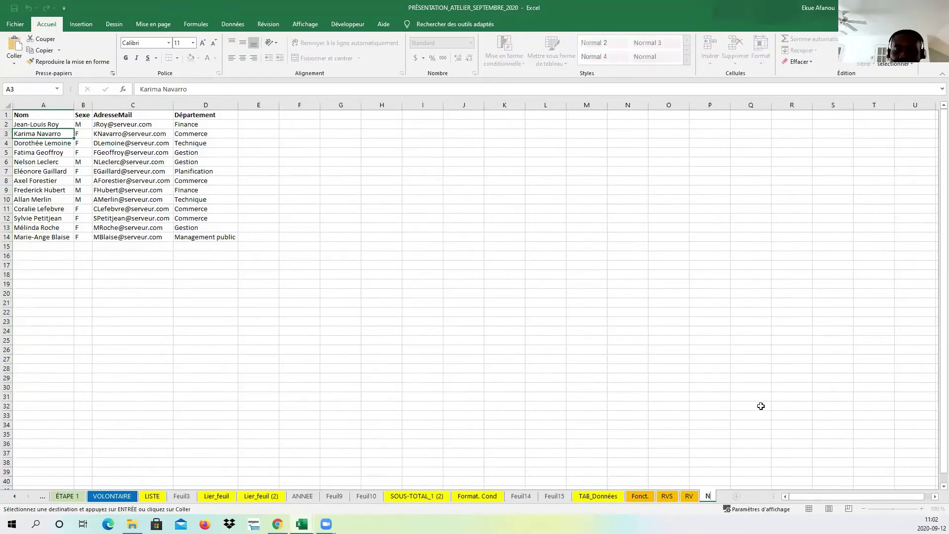
{"action": "type", "text": "-1"}
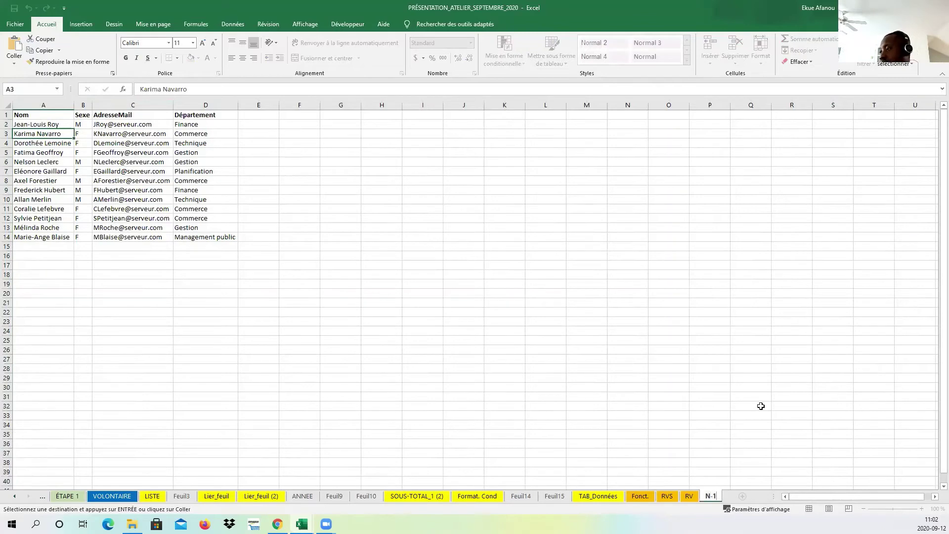
{"action": "left_click", "coordinate": [761, 405]}
- Add another sheet after N-1 and paste the range A1:D21 copied from the RV sheet into it at A1
{"action": "left_click", "coordinate": [742, 496]}
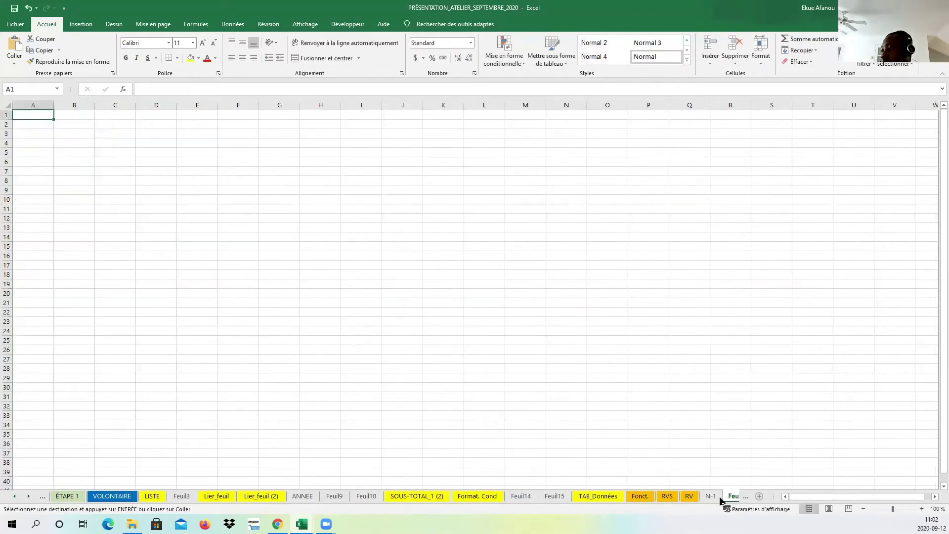
{"action": "left_click", "coordinate": [689, 496]}
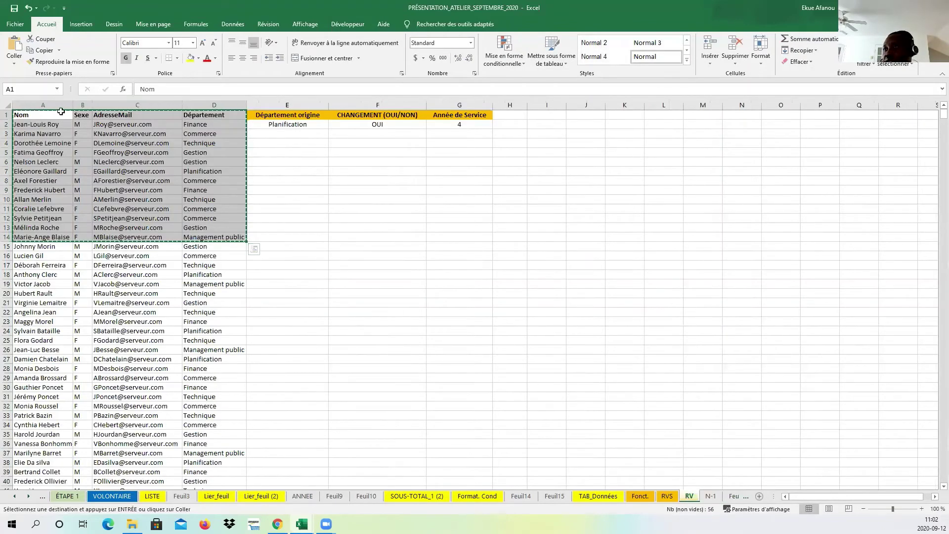
{"action": "left_click_drag", "start_coordinate": [60, 112], "coordinate": [228, 307]}
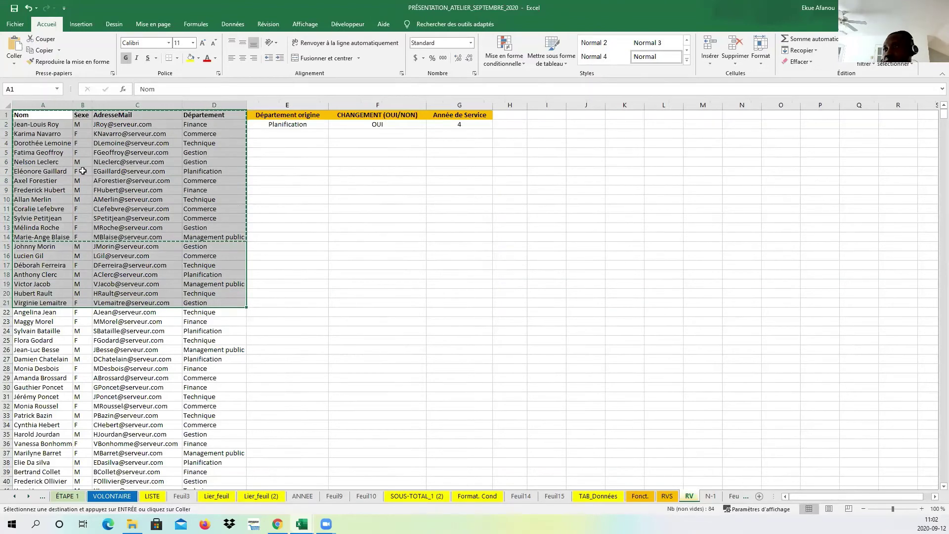
{"action": "right_click", "coordinate": [46, 117]}
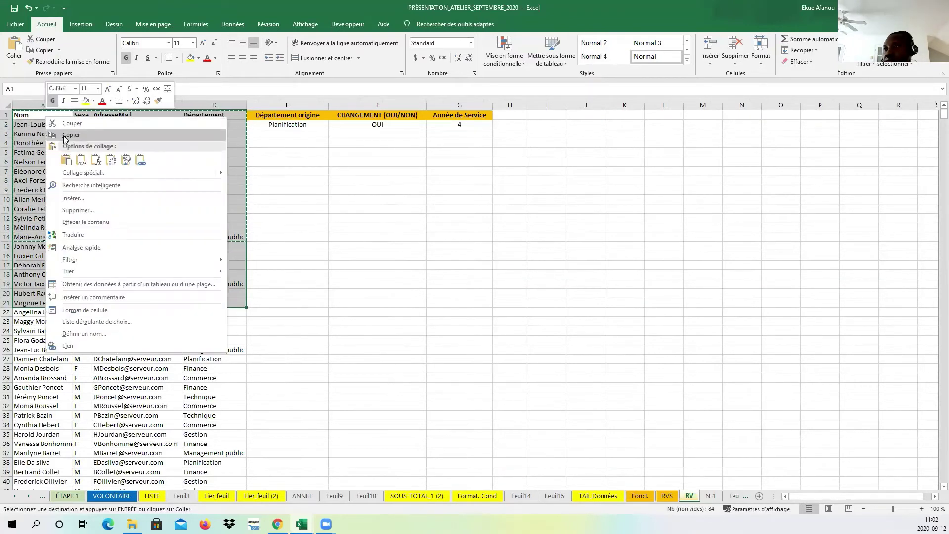
{"action": "left_click", "coordinate": [64, 135]}
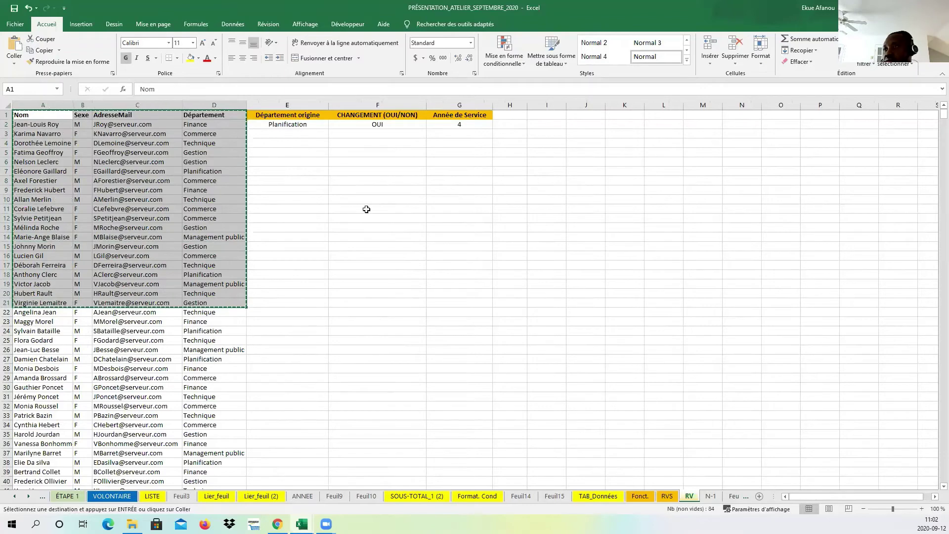
{"action": "left_click", "coordinate": [733, 496]}
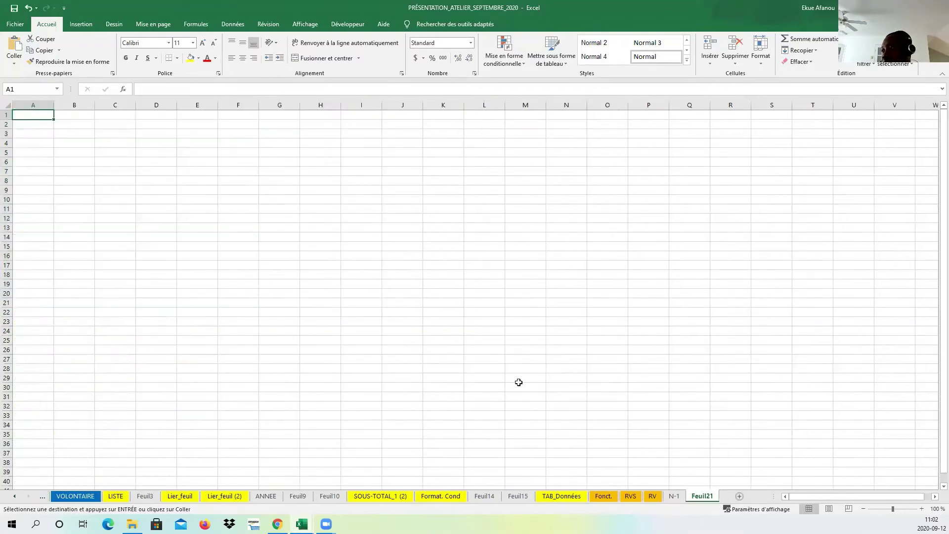
{"action": "right_click", "coordinate": [35, 112]}
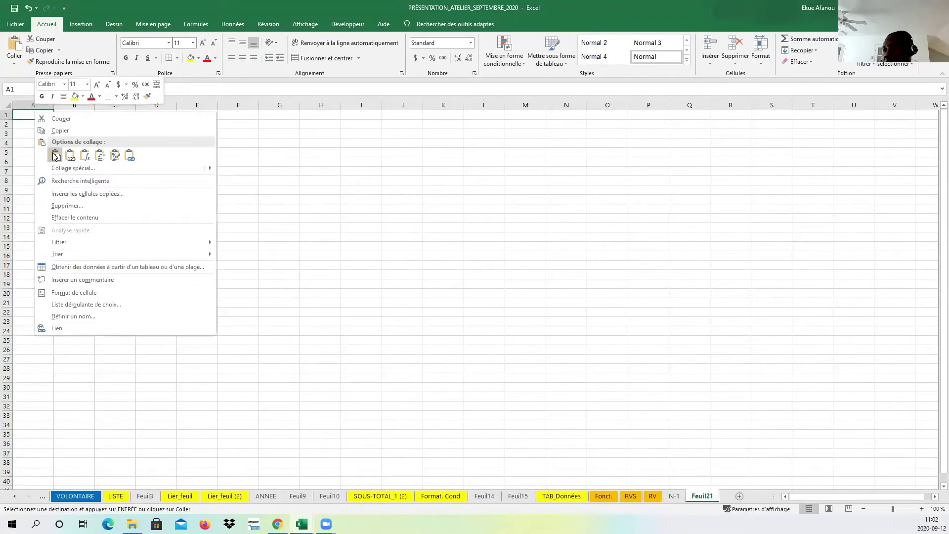
{"action": "left_click", "coordinate": [55, 155]}
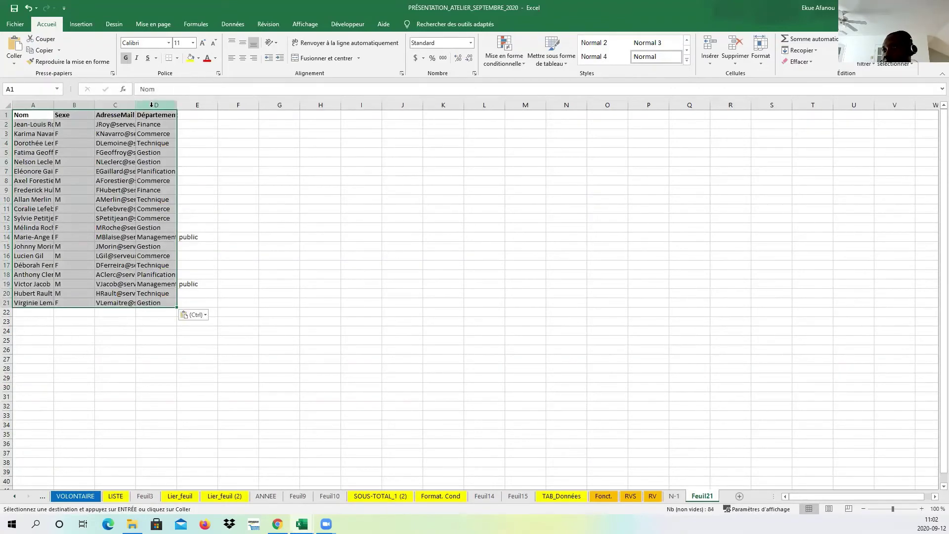
- Autofit columns A to D of the pasted 21-row table to their contents
{"action": "left_click_drag", "start_coordinate": [147, 105], "coordinate": [52, 105]}
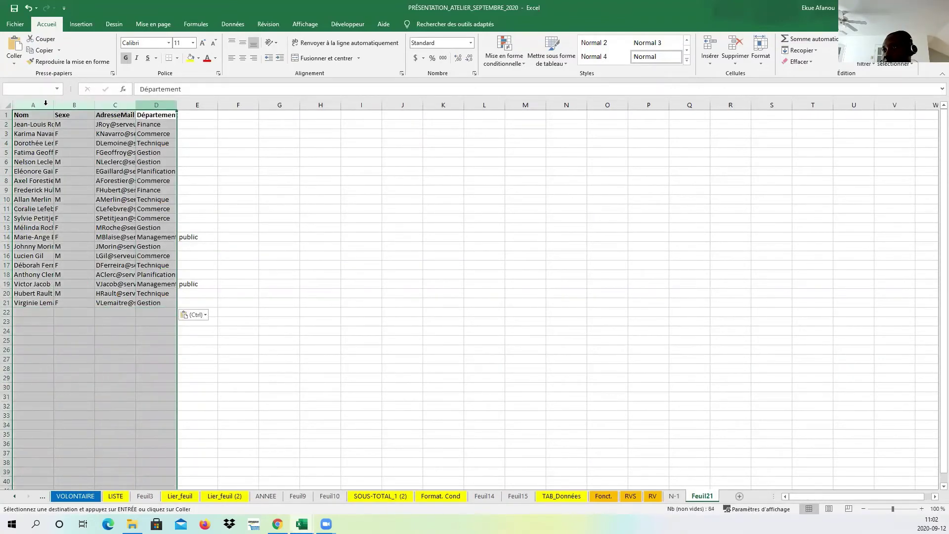
{"action": "double_click", "coordinate": [51, 105]}
{"action": "left_click", "coordinate": [297, 236]}
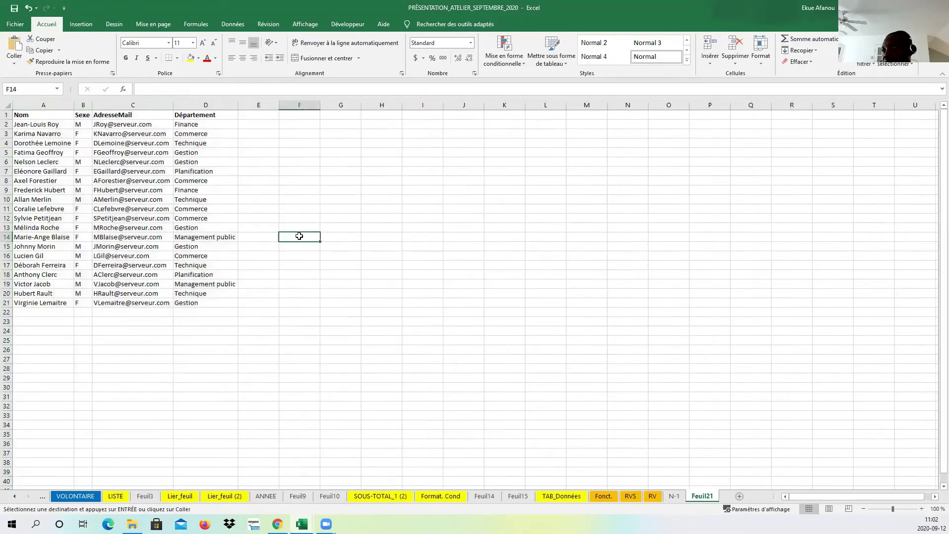
- Rename the sheet holding the 21-row table as N
{"action": "right_click", "coordinate": [702, 496]}
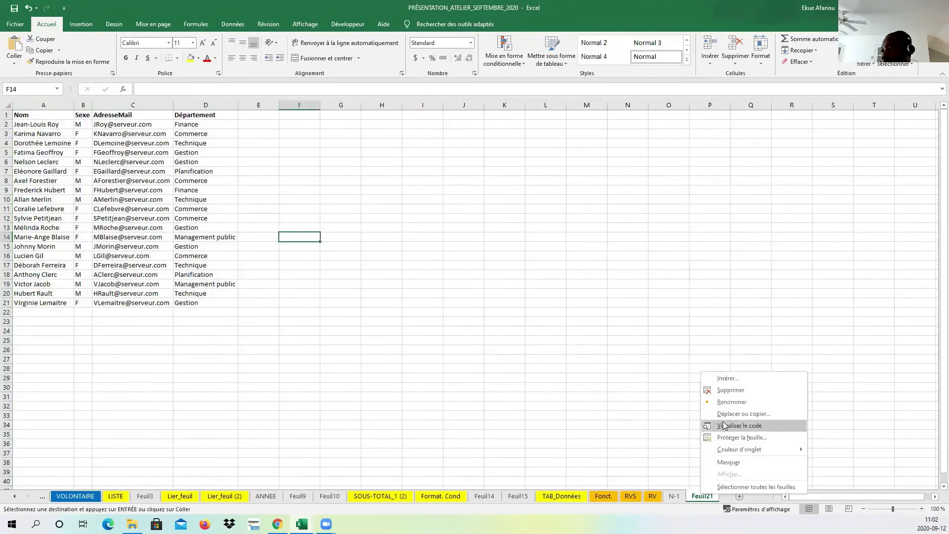
{"action": "left_click", "coordinate": [731, 401]}
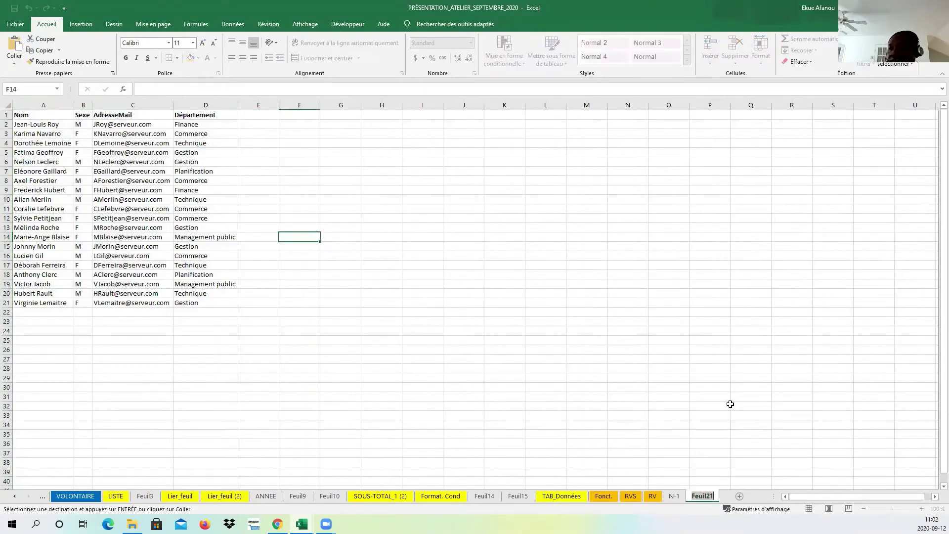
{"action": "type", "text": "N"}
{"action": "left_click", "coordinate": [730, 404]}
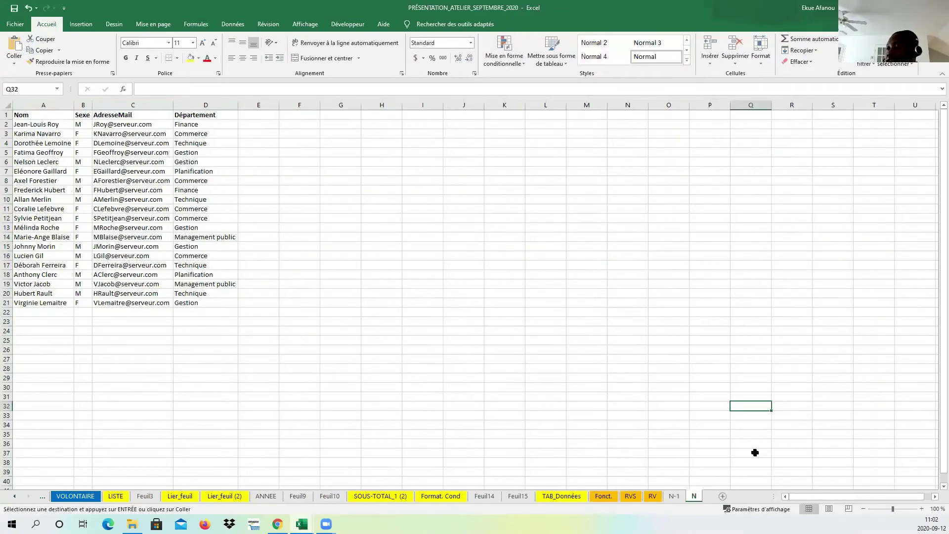
- Compare the Nom column on sheets N and N-1 to identify the employees present only on N
{"action": "left_click", "coordinate": [501, 273]}
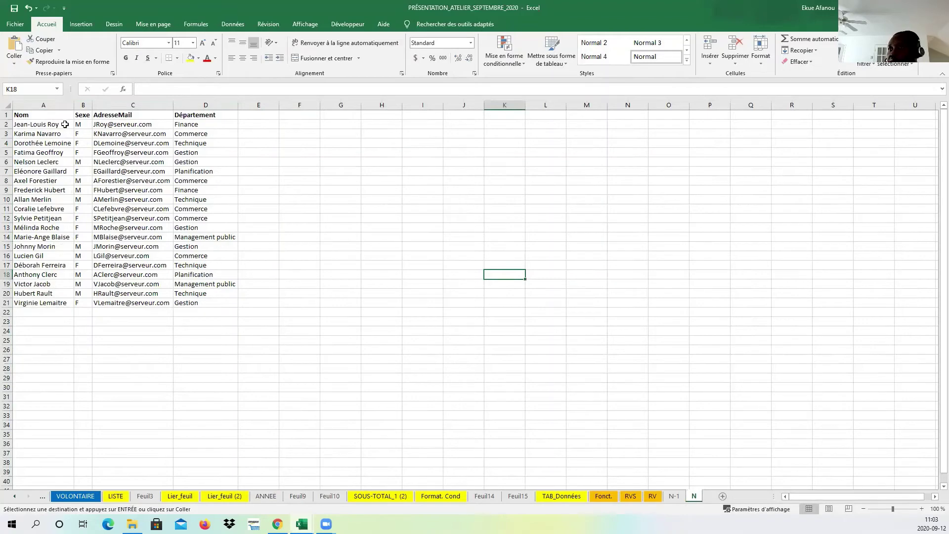
{"action": "left_click_drag", "start_coordinate": [53, 116], "coordinate": [59, 303]}
{"action": "key", "text": "ctrl+v"}
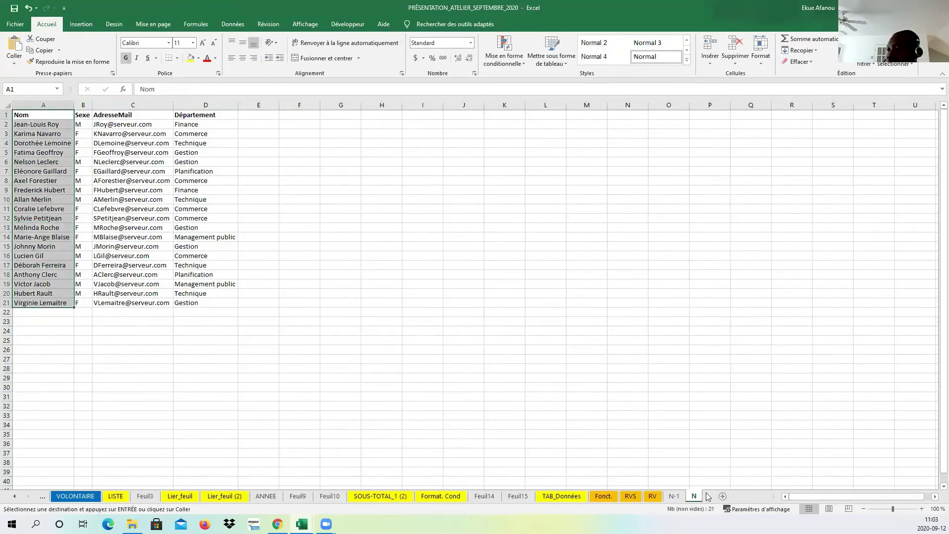
{"action": "left_click", "coordinate": [673, 495]}
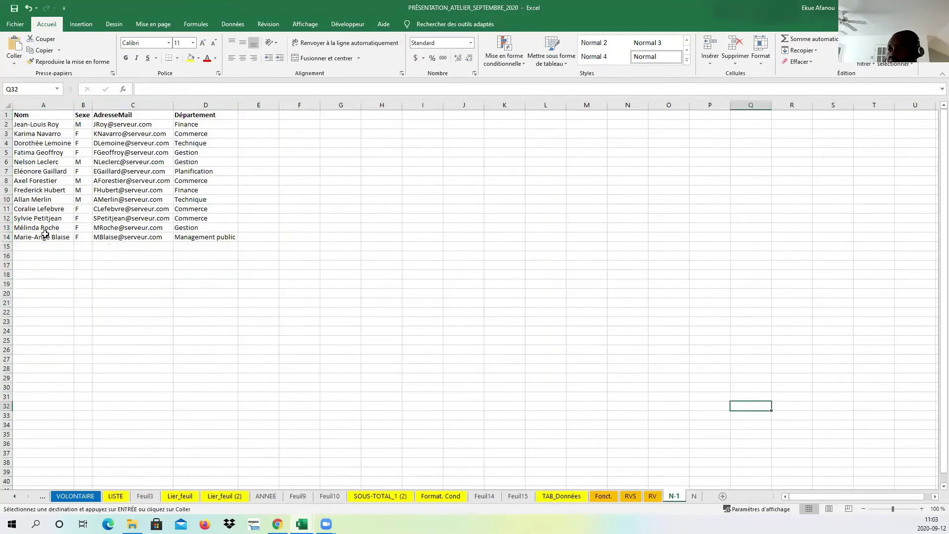
{"action": "left_click_drag", "start_coordinate": [44, 237], "coordinate": [30, 119]}
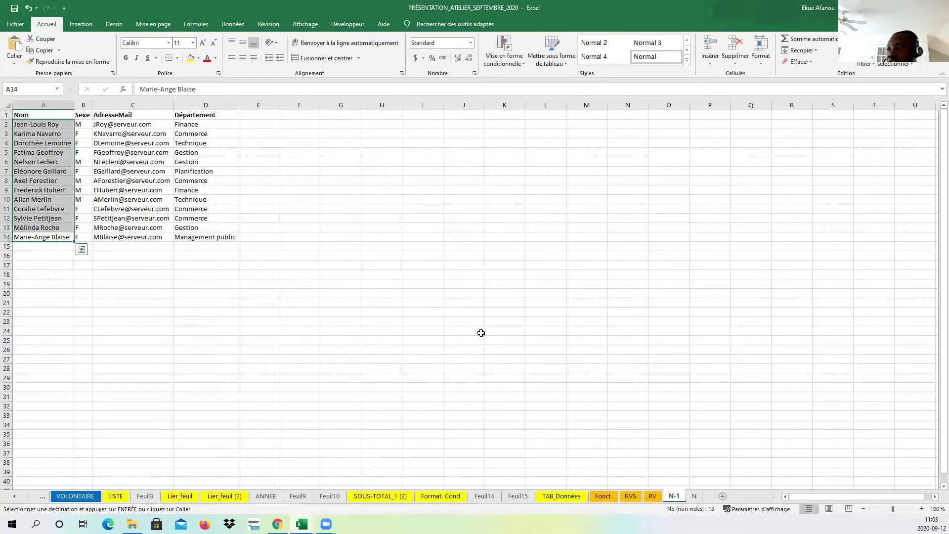
{"action": "left_click", "coordinate": [694, 496]}
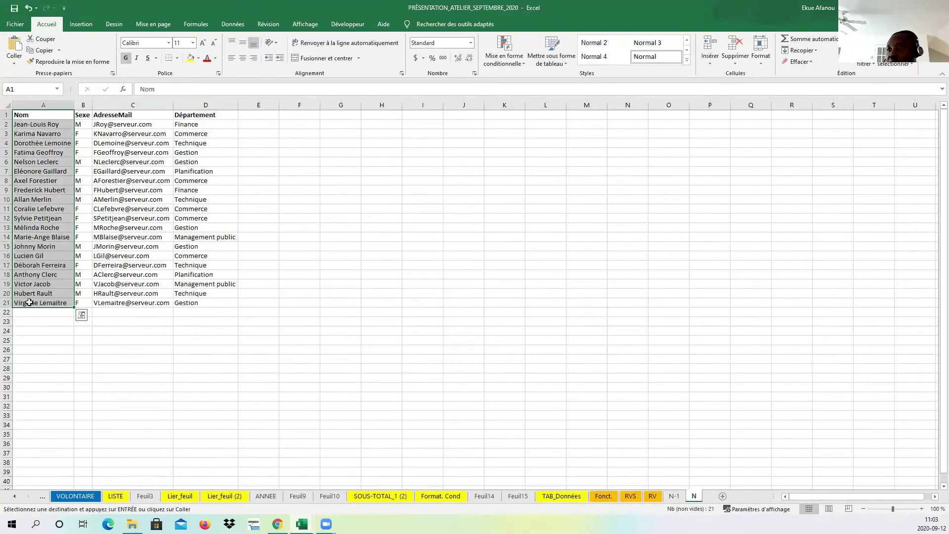
{"action": "left_click_drag", "start_coordinate": [25, 302], "coordinate": [28, 228]}
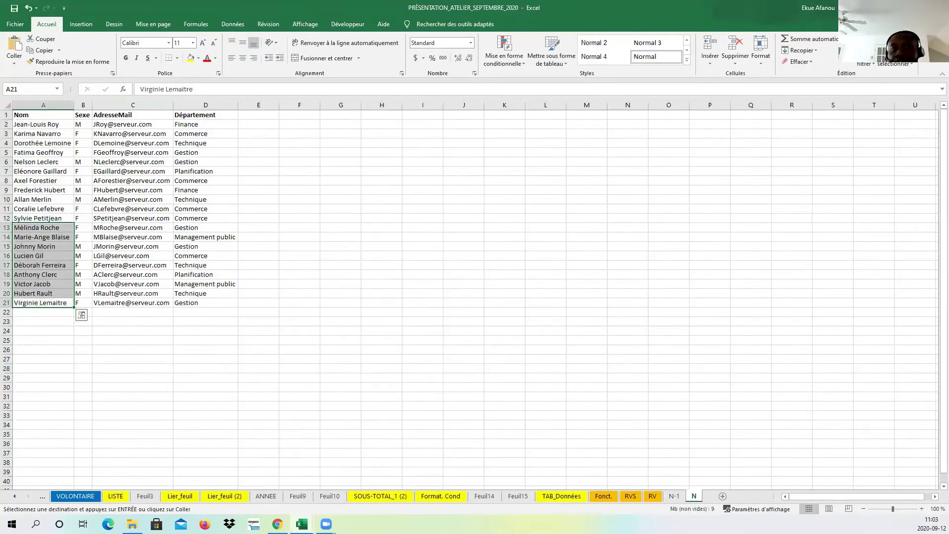
{"action": "left_click", "coordinate": [415, 349]}
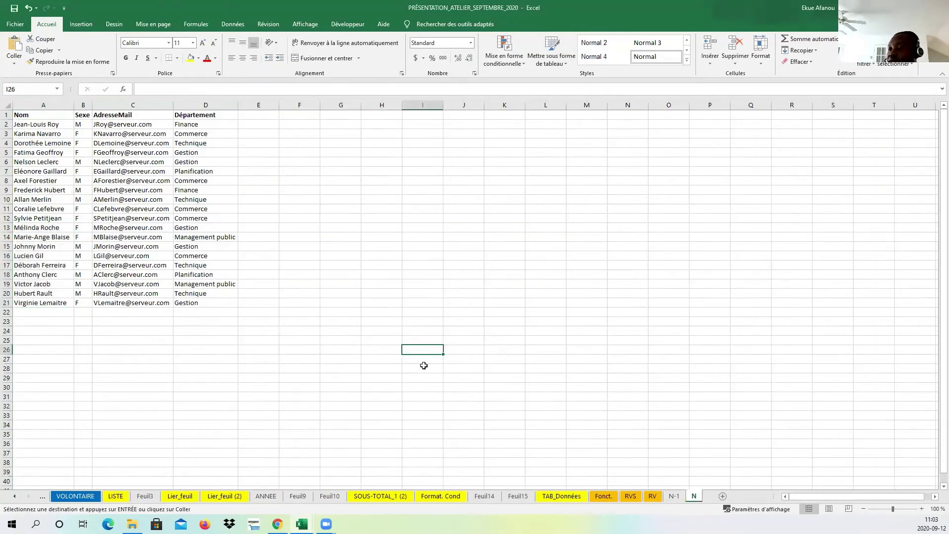
{"action": "left_click", "coordinate": [449, 329]}
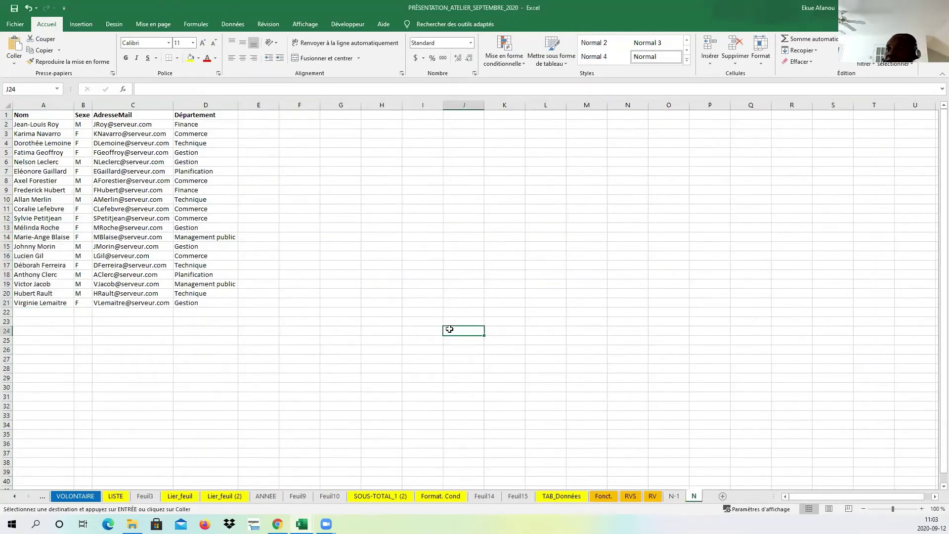
{"action": "left_click", "coordinate": [390, 309]}
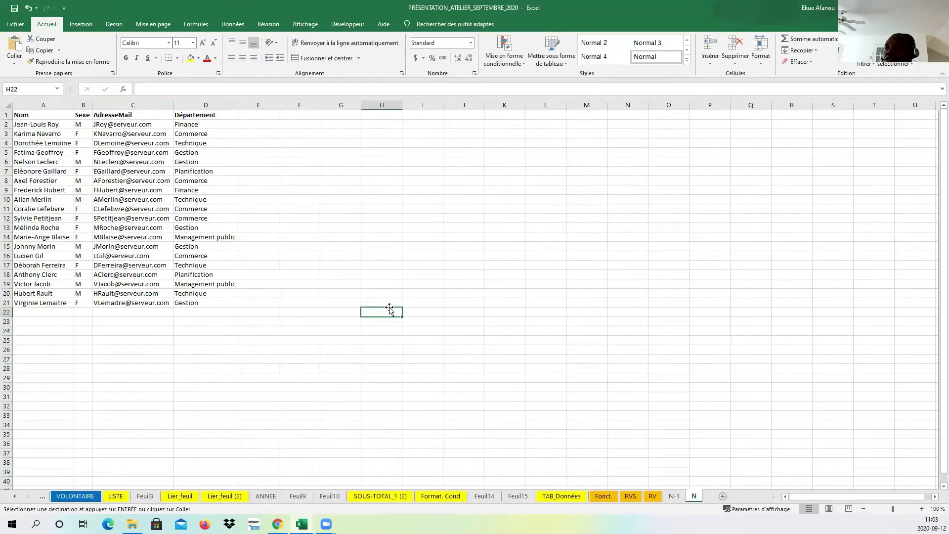
- Alternate between sheets N-1 and N to check their full Nom lists against each other
{"action": "left_click", "coordinate": [673, 497]}
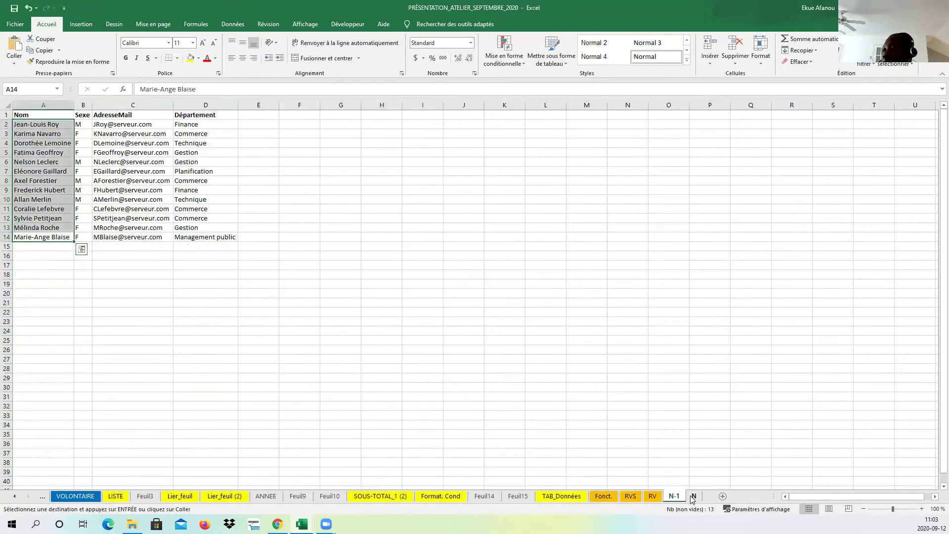
{"action": "left_click", "coordinate": [693, 496]}
{"action": "left_click", "coordinate": [674, 496]}
{"action": "left_click", "coordinate": [691, 496]}
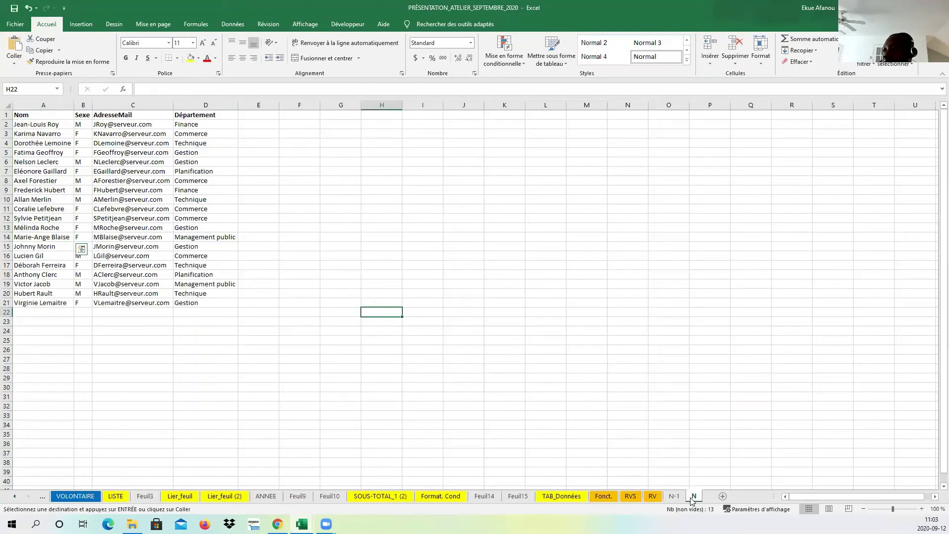
{"action": "left_click", "coordinate": [50, 113]}
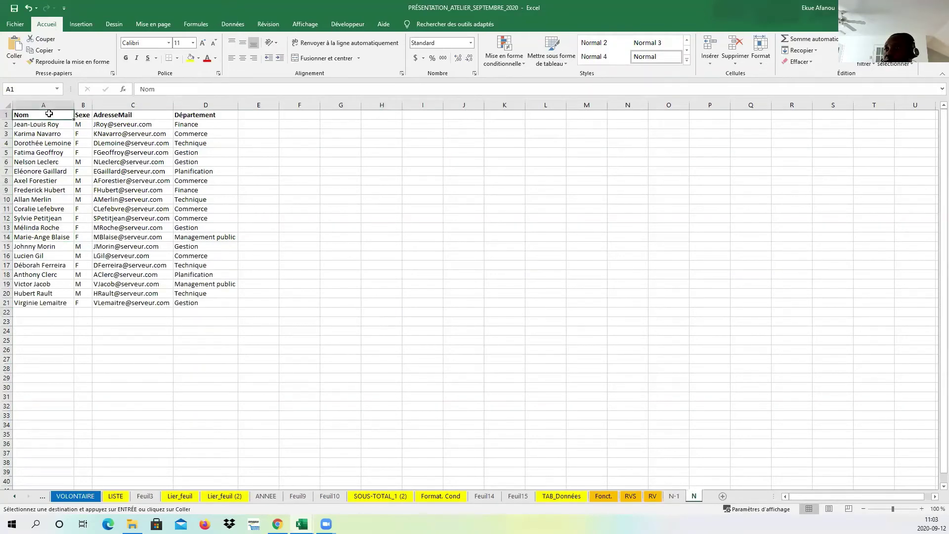
{"action": "left_click", "coordinate": [456, 332]}
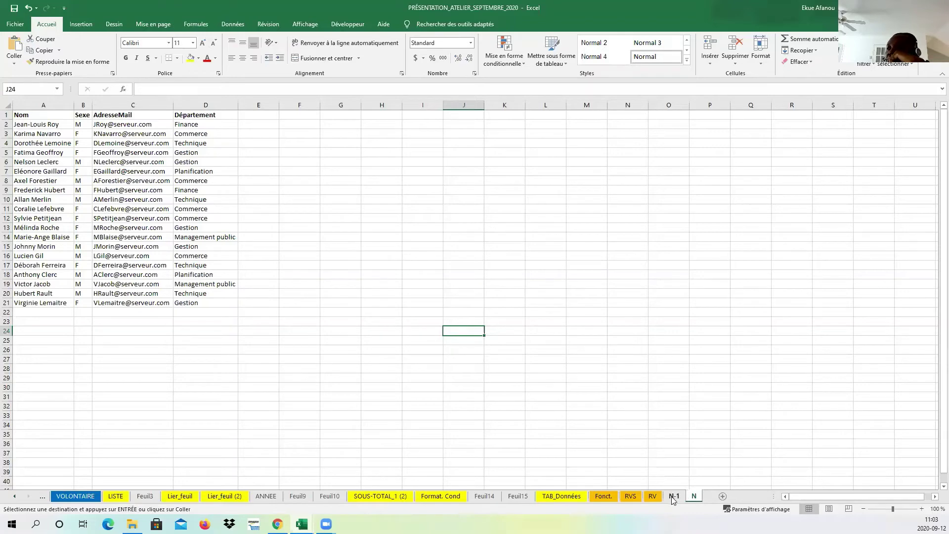
{"action": "left_click", "coordinate": [53, 124]}
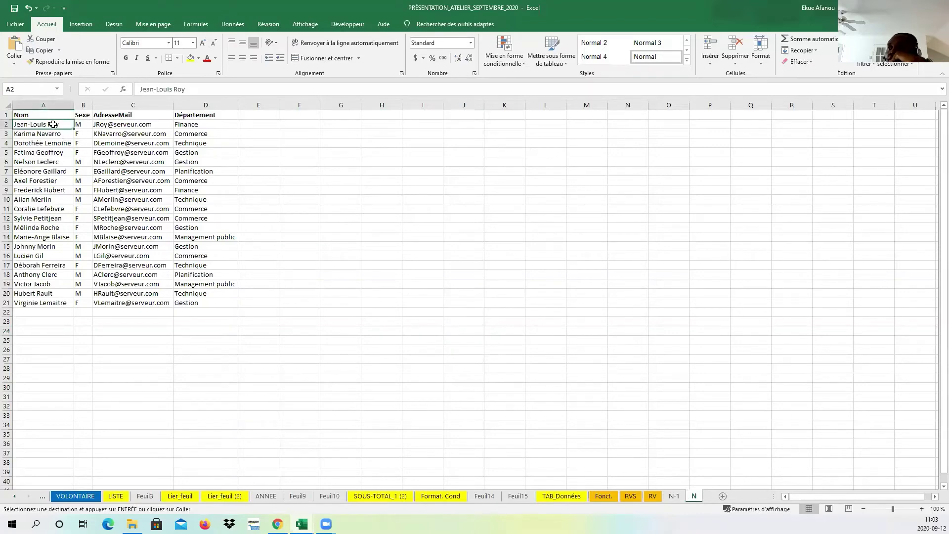
{"action": "left_click_drag", "start_coordinate": [56, 110], "coordinate": [40, 300]}
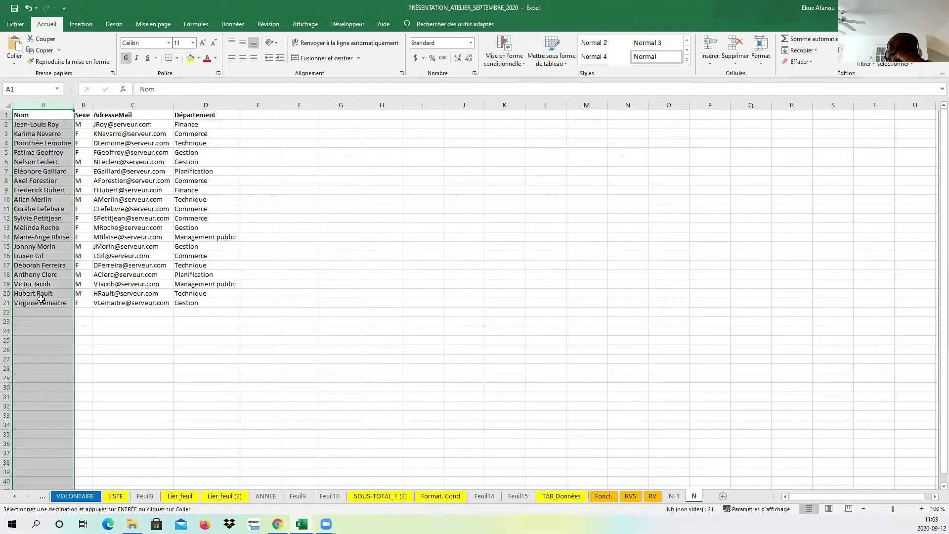
{"action": "left_click", "coordinate": [675, 496]}
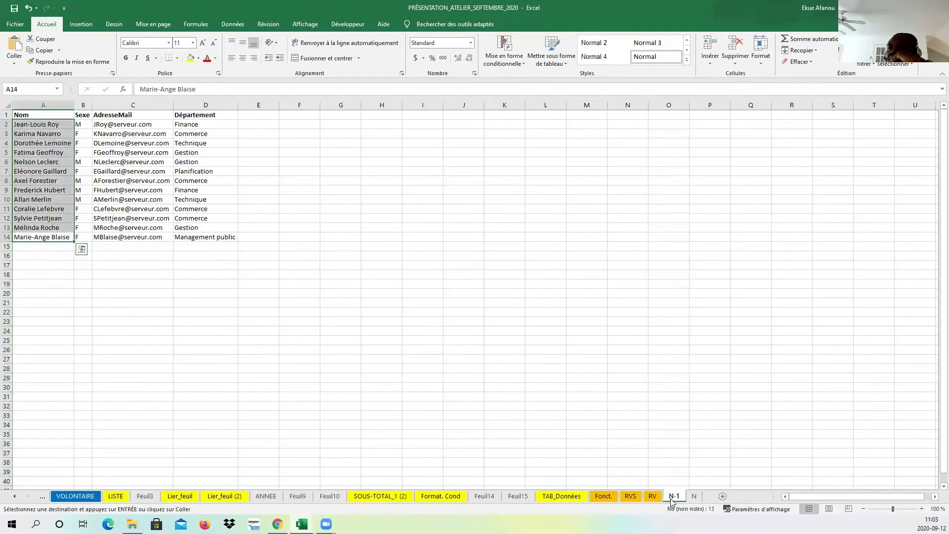
{"action": "mouse_move", "coordinate": [46, 103]}
{"action": "left_mouse_down"}
{"action": "mouse_move", "coordinate": [29, 241]}
{"action": "mouse_move", "coordinate": [44, 107]}
{"action": "left_mouse_up"}
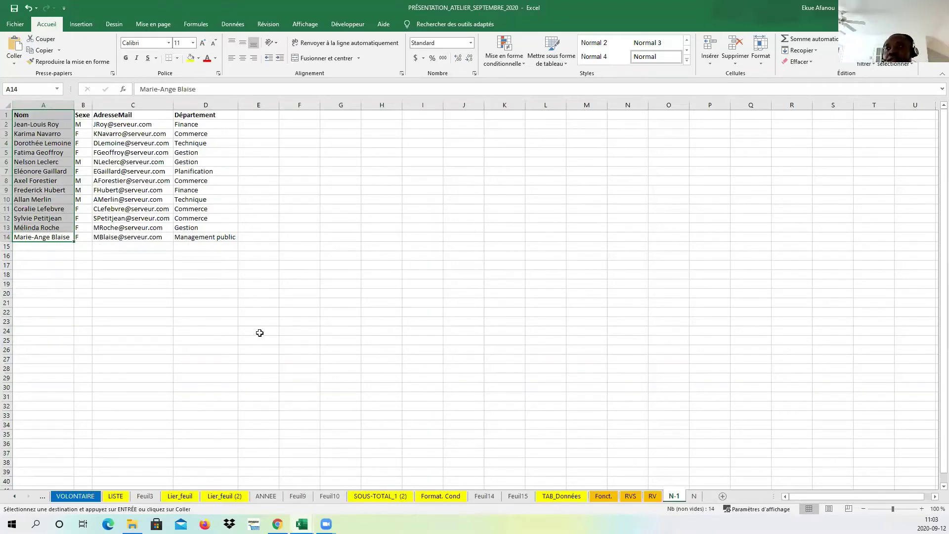
{"action": "left_click", "coordinate": [689, 499]}
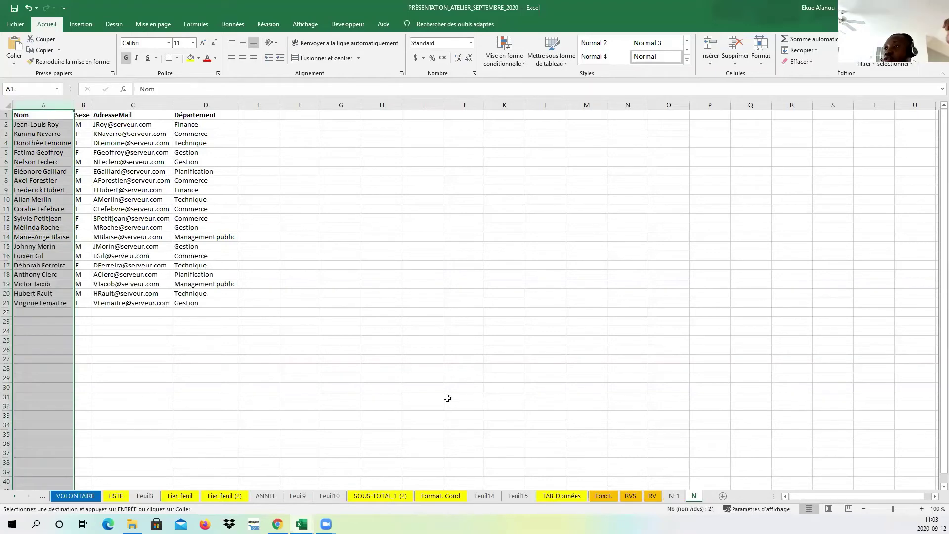
{"action": "left_click", "coordinate": [53, 127]}
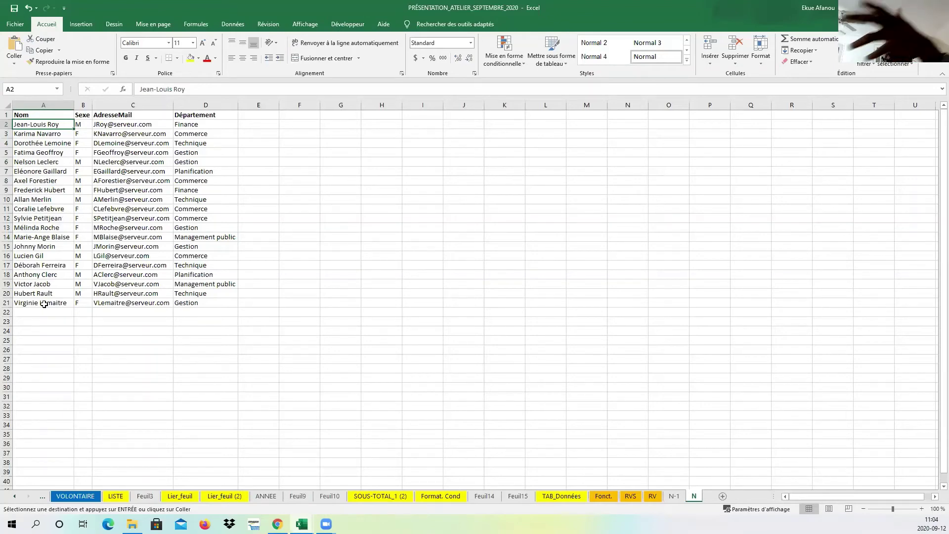
{"action": "left_click", "coordinate": [673, 496]}
{"action": "left_click", "coordinate": [694, 496]}
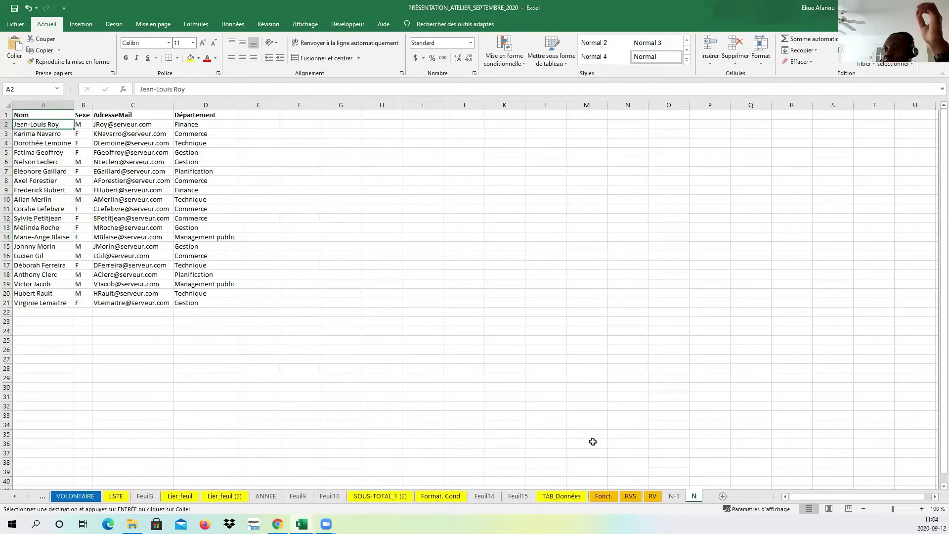
{"action": "left_click", "coordinate": [428, 283]}
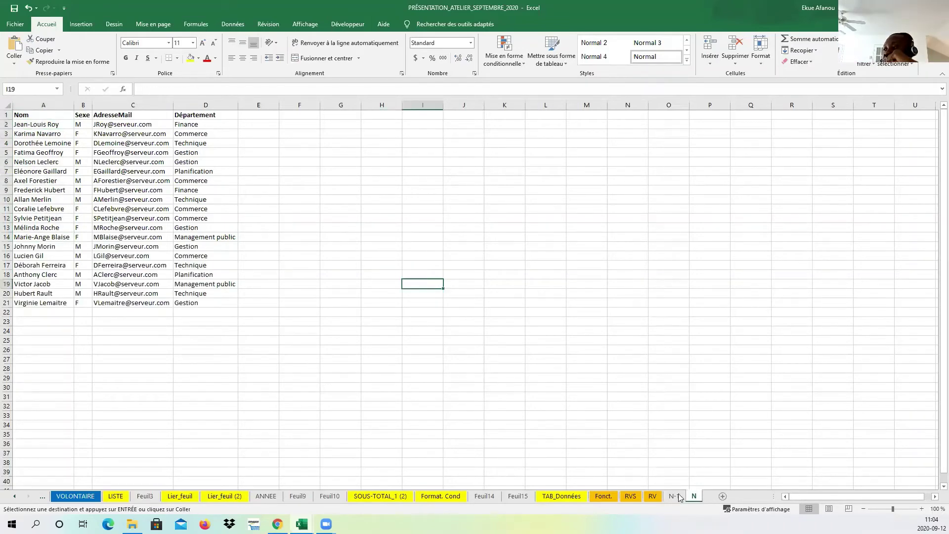
{"action": "key", "text": "ctrl+Page_Up"}
{"action": "left_click", "coordinate": [695, 496]}
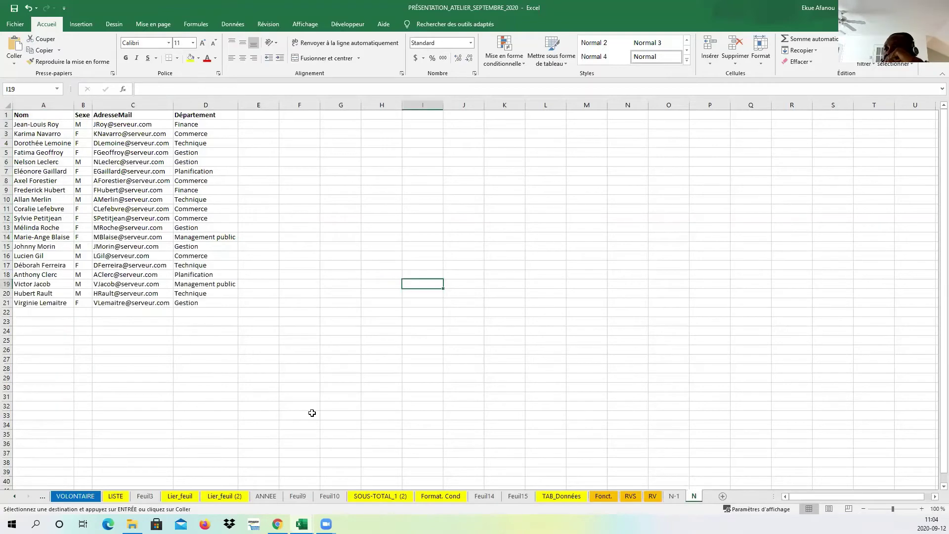
- Fill the range A15:D21 on sheet N with yellow to mark the employees missing from N-1
{"action": "left_click_drag", "start_coordinate": [53, 246], "coordinate": [193, 296]}
{"action": "left_click", "coordinate": [191, 60]}
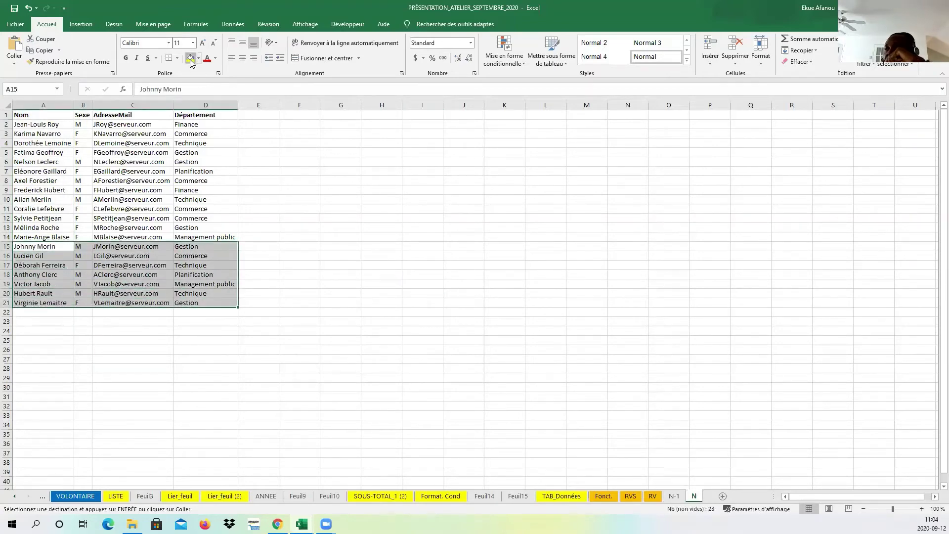
{"action": "left_click", "coordinate": [321, 277]}
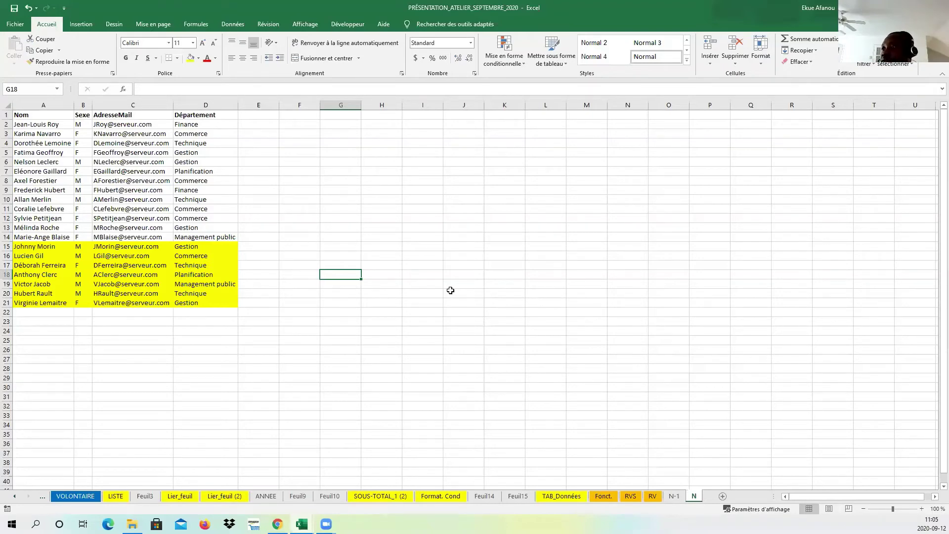
- Widen column E on sheet N and begin its header in E1 with the text RECHER
{"action": "left_click_drag", "start_coordinate": [282, 104], "coordinate": [302, 103]}
{"action": "left_click", "coordinate": [271, 115]}
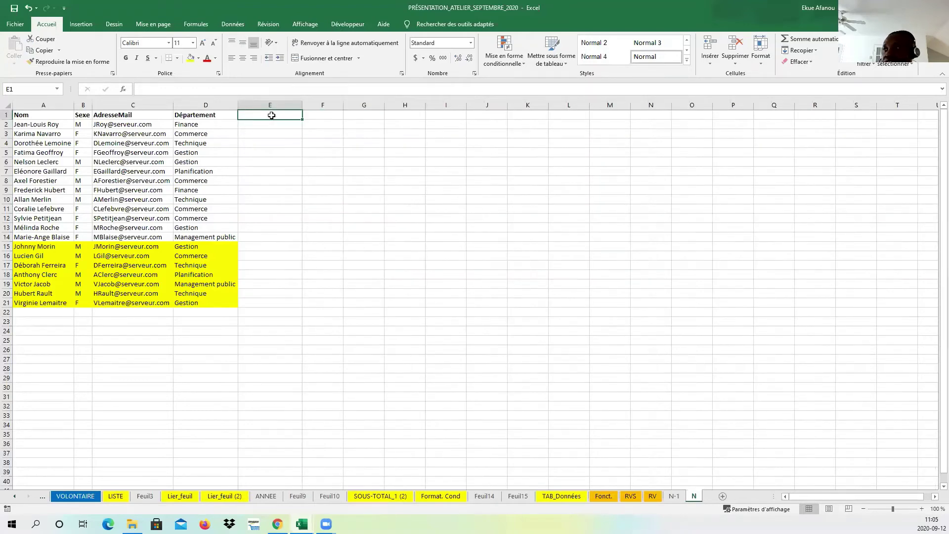
{"action": "type", "text": "RECHER"}
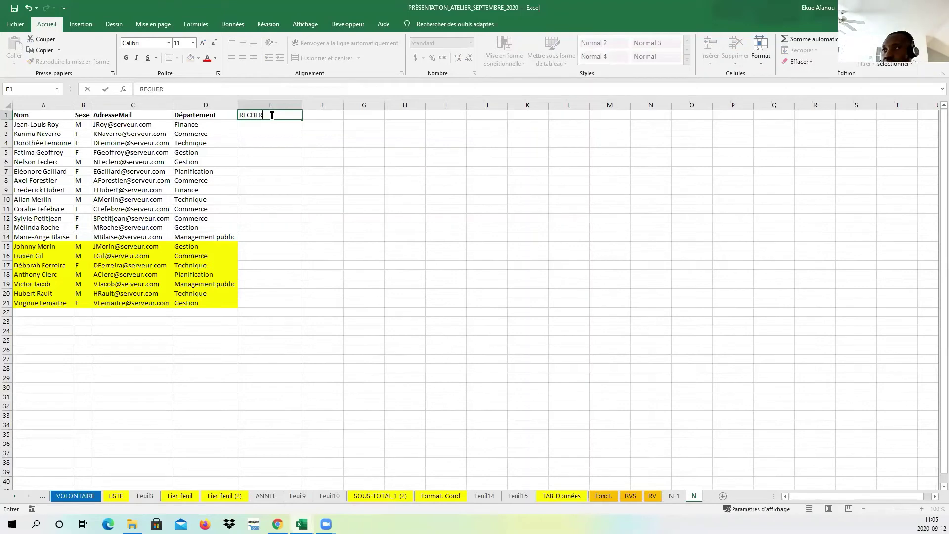
- Add the yellow-filled header RECHERCHE LES NOMS in cell E1 and widen column E to fit it
{"action": "type", "text": "CHE LES NOMS"}
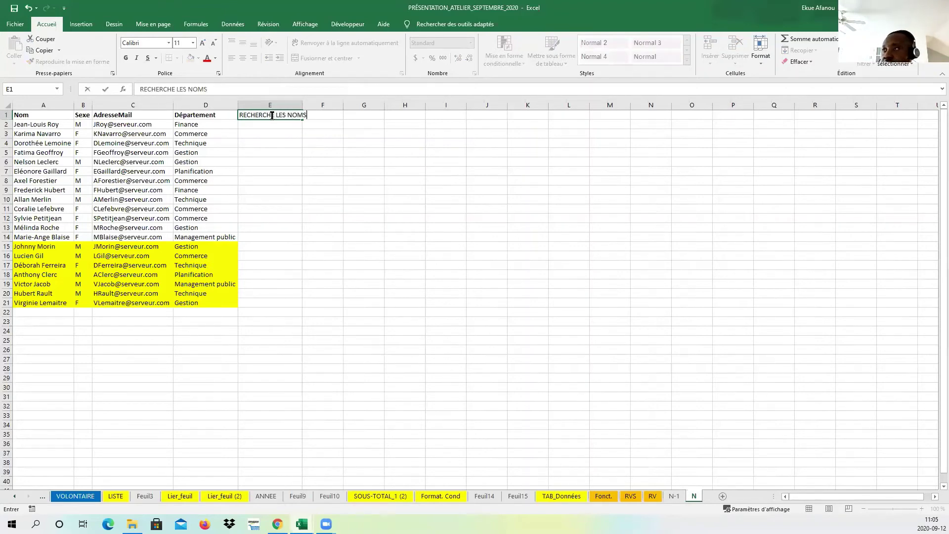
{"action": "left_click", "coordinate": [307, 144]}
{"action": "left_click_drag", "start_coordinate": [301, 100], "coordinate": [314, 100]}
{"action": "left_click", "coordinate": [297, 114]}
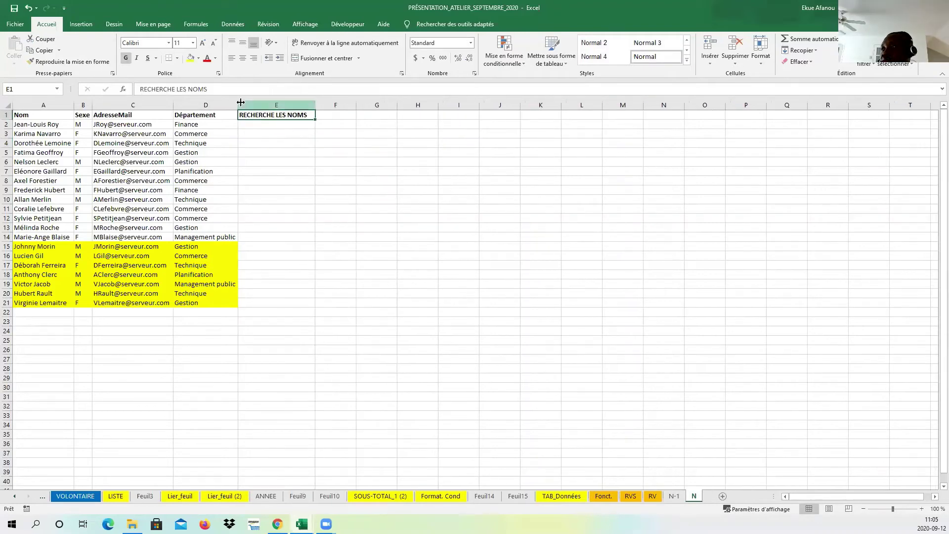
{"action": "left_click", "coordinate": [190, 58]}
{"action": "left_click", "coordinate": [251, 125]}
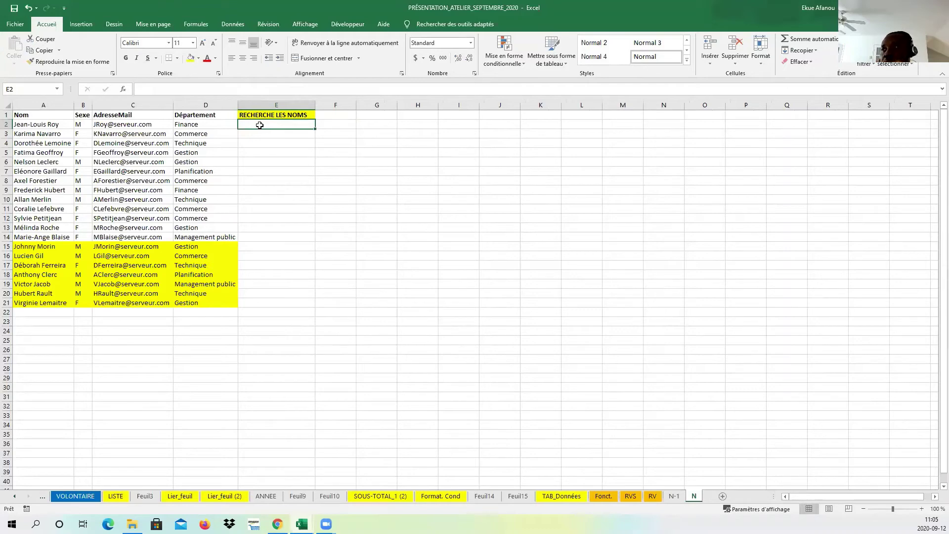
{"action": "type", "text": "="}
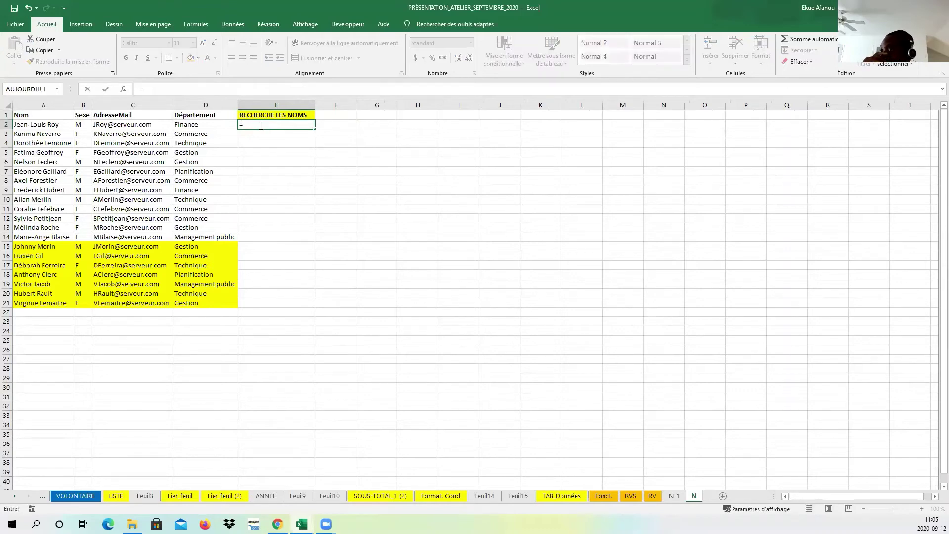
{"action": "left_click", "coordinate": [123, 89]}
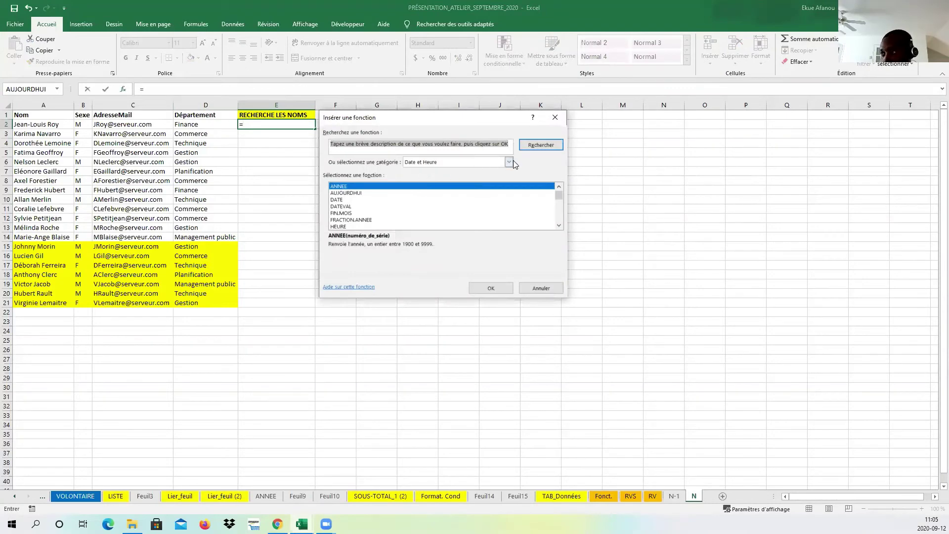
{"action": "left_click", "coordinate": [475, 150]}
{"action": "type", "text": "RECHE"}
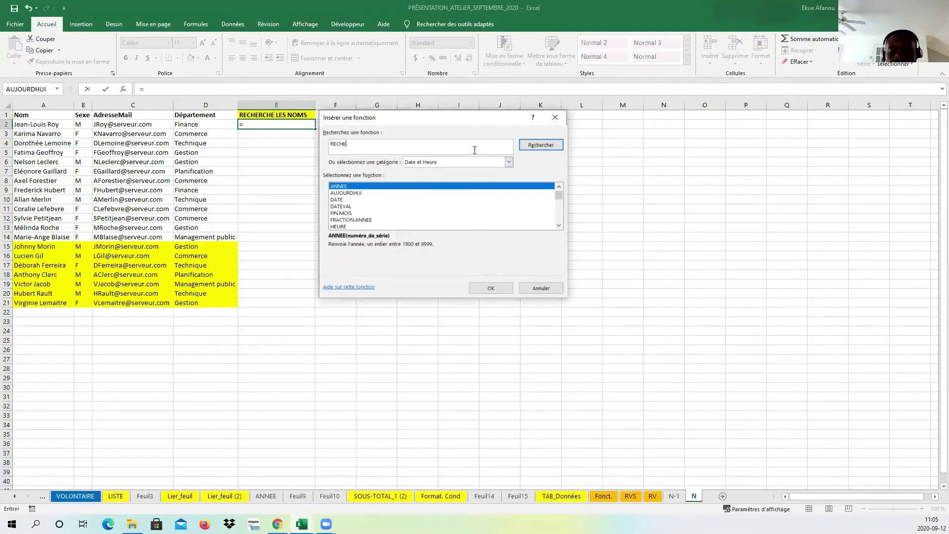
{"action": "type", "text": "CHEV"}
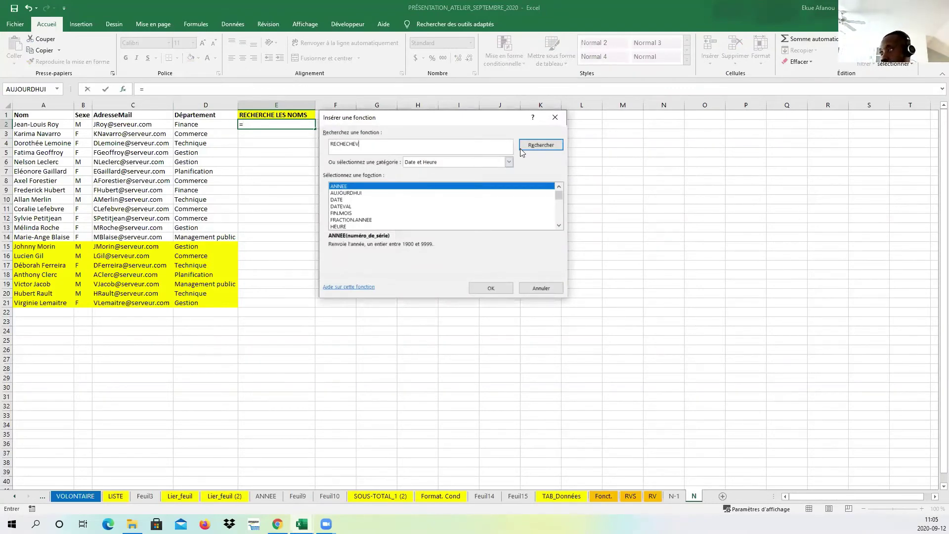
{"action": "left_click", "coordinate": [535, 145]}
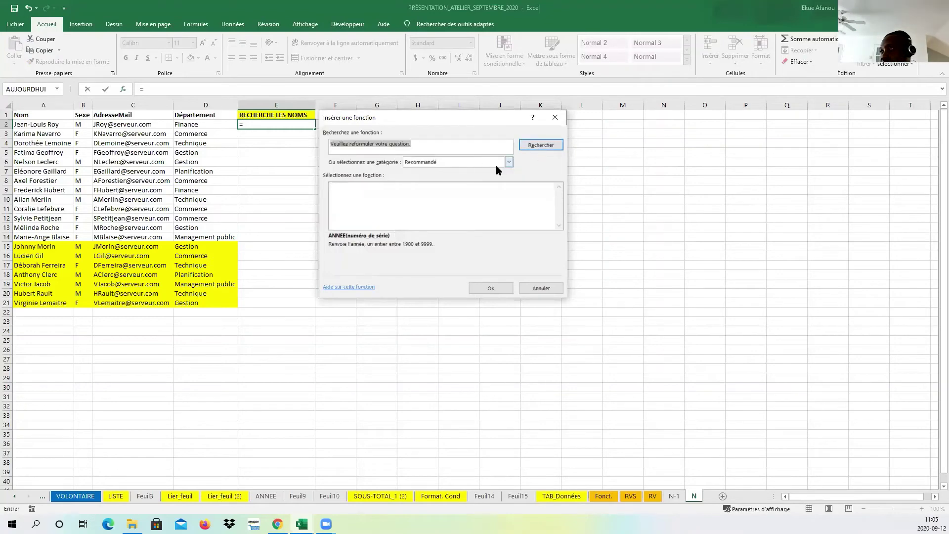
{"action": "type", "text": "R"}
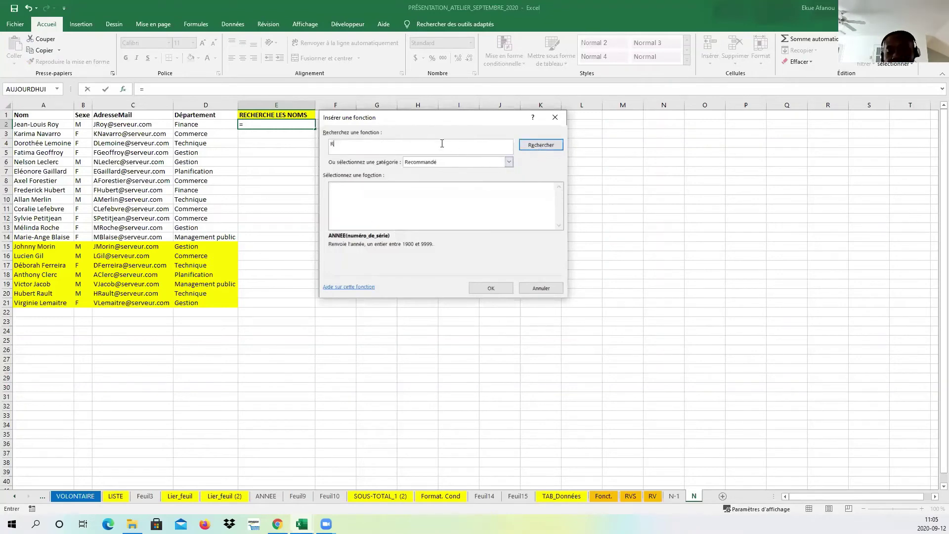
{"action": "type", "text": "ECHE"}
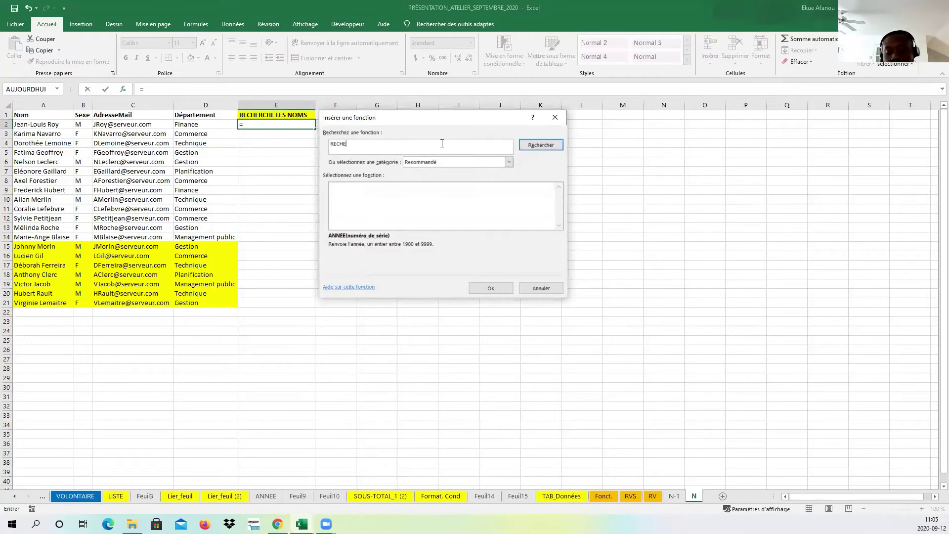
{"action": "type", "text": "RCHE"}
{"action": "key", "text": "Return"}
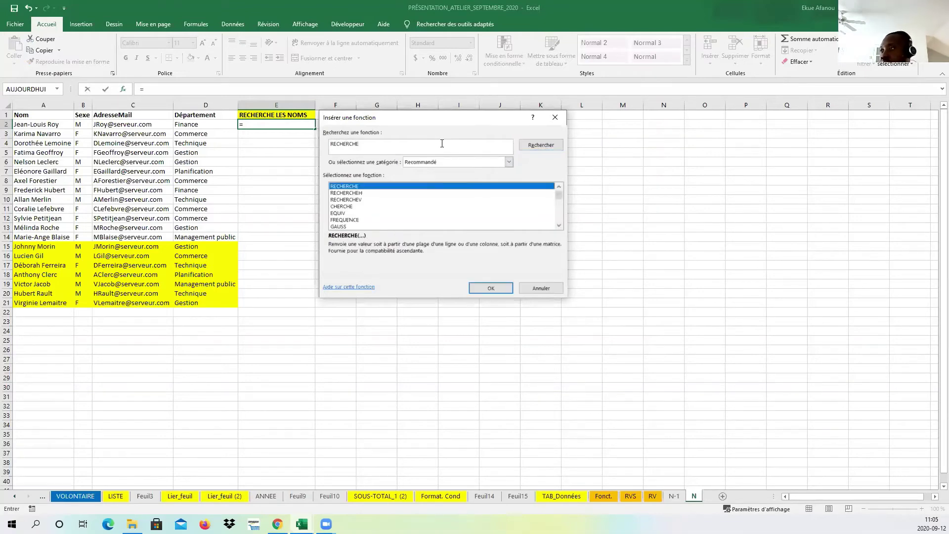
{"action": "left_click", "coordinate": [364, 200]}
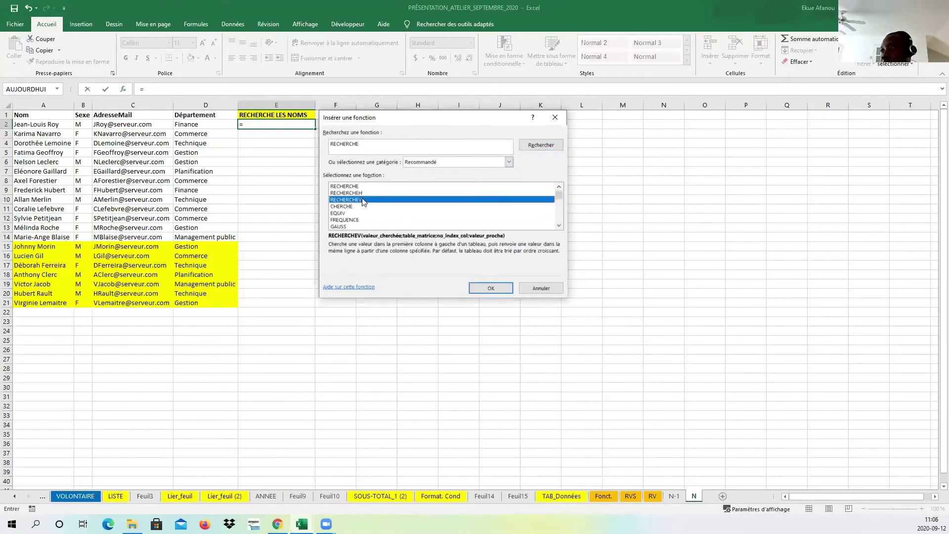
{"action": "left_click", "coordinate": [489, 292]}
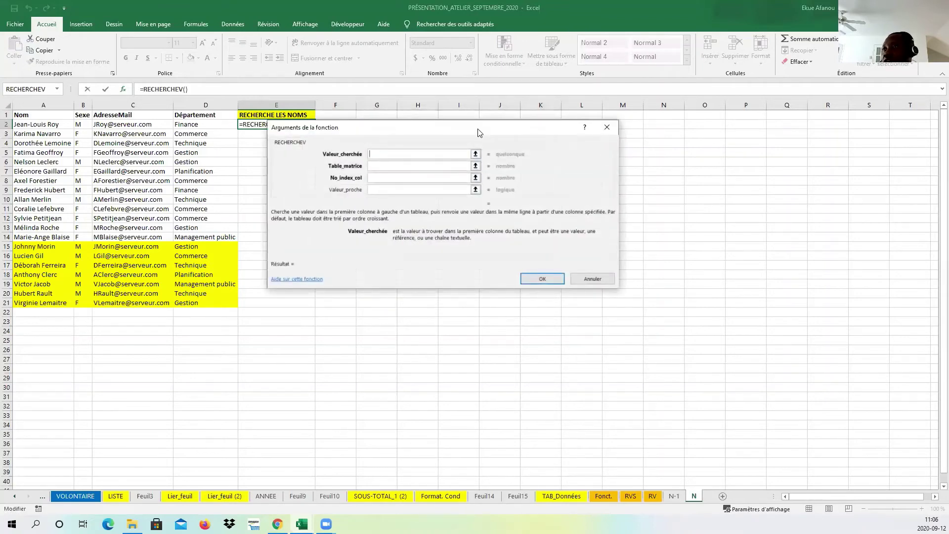
{"action": "left_click_drag", "start_coordinate": [478, 133], "coordinate": [542, 148]}
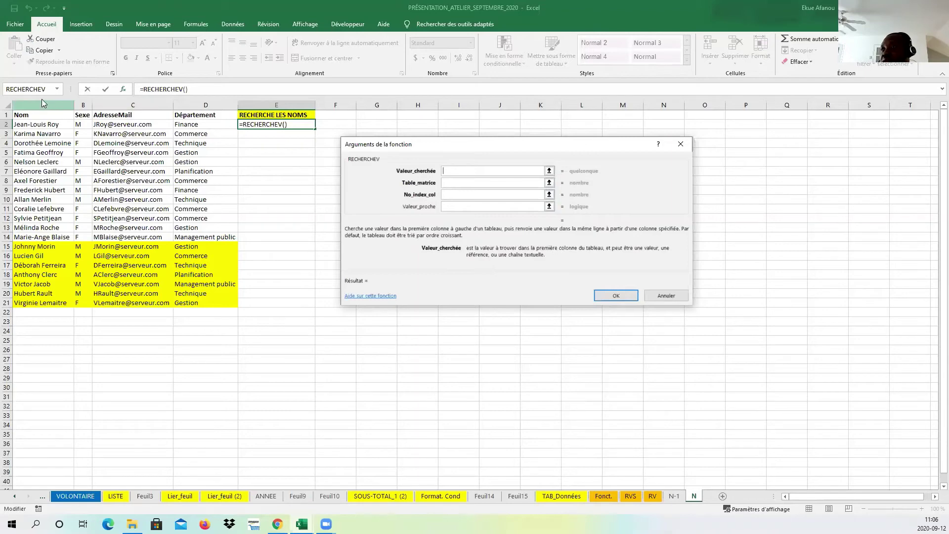
{"action": "left_click", "coordinate": [652, 294]}
- Compare the Nom column on sheet N-1 with the Nom column on sheet N
{"action": "left_click", "coordinate": [674, 496]}
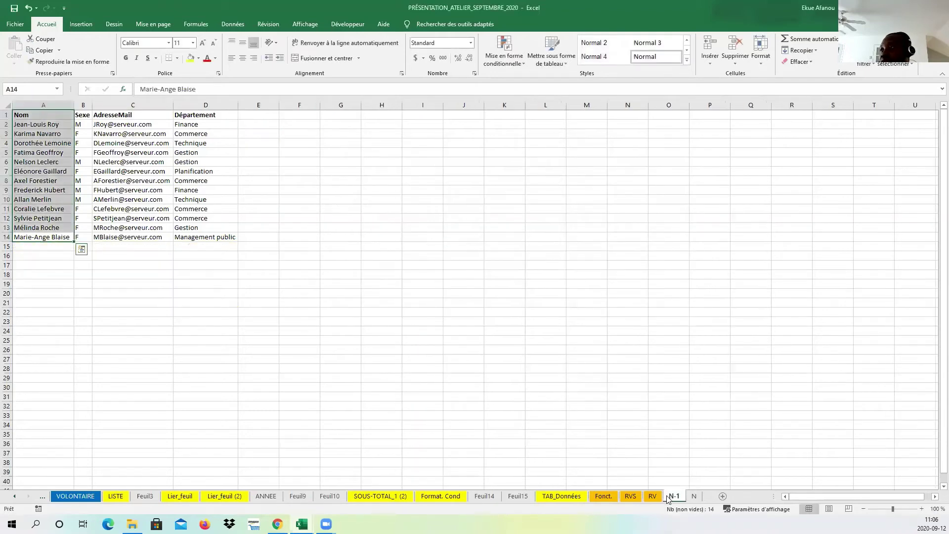
{"action": "left_click", "coordinate": [93, 163]}
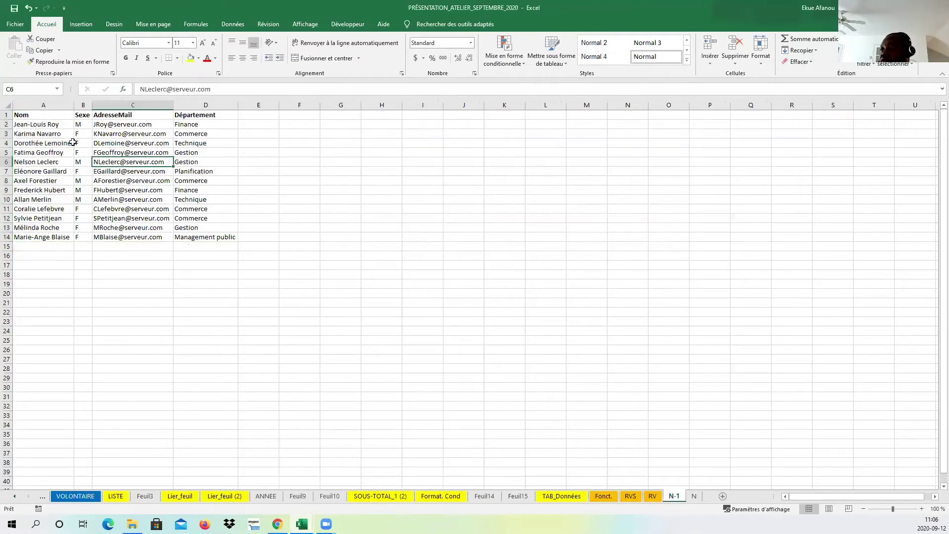
{"action": "left_click", "coordinate": [52, 102]}
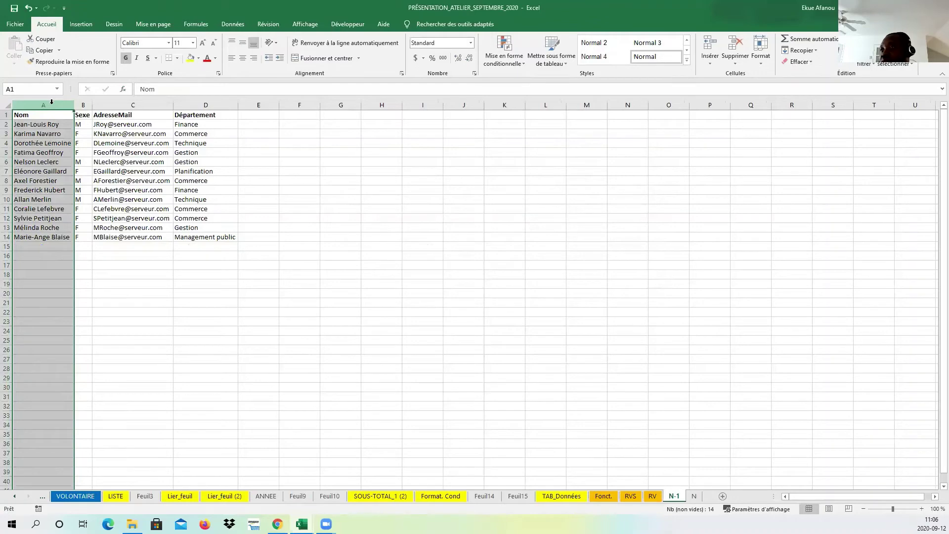
{"action": "left_click", "coordinate": [694, 496]}
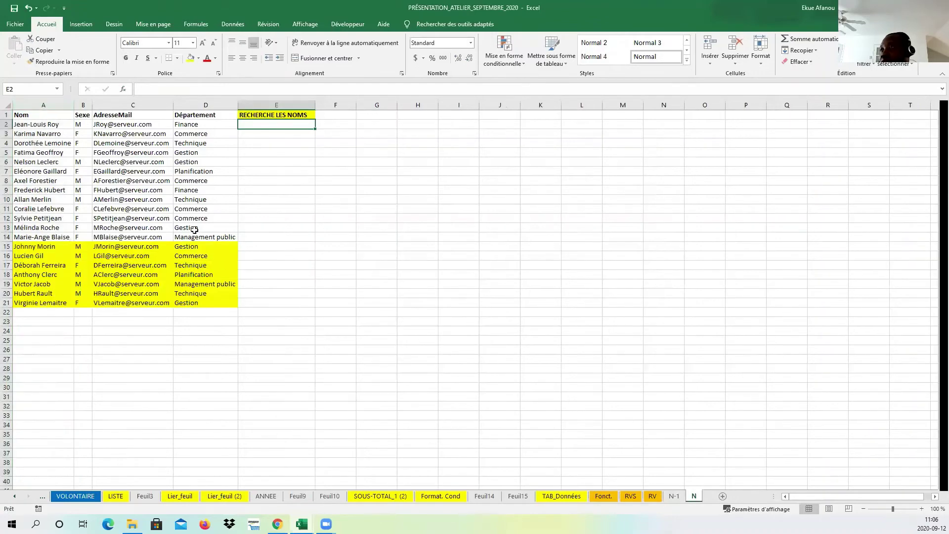
{"action": "left_click", "coordinate": [44, 105]}
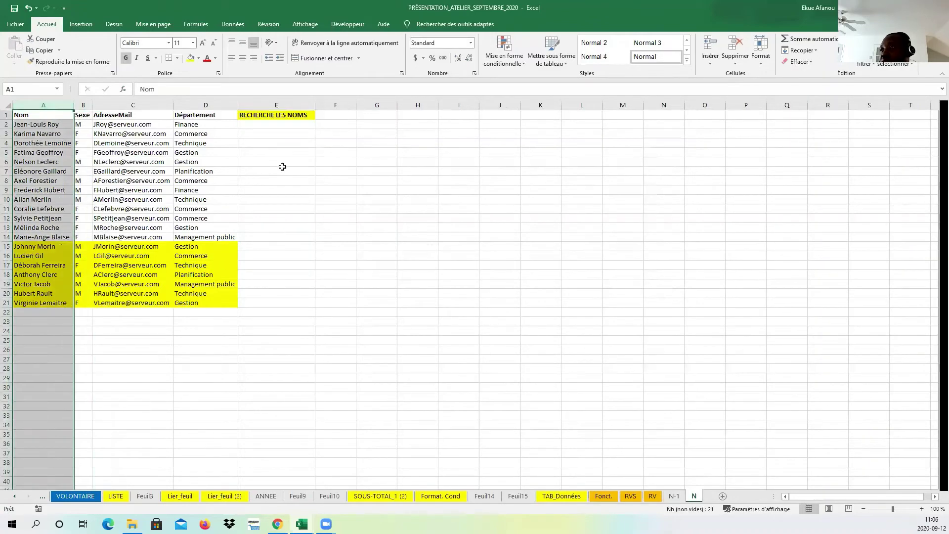
- Insert the RECHERCHEV function in cell E2 with A2 as its lookup value
{"action": "left_click", "coordinate": [271, 124]}
{"action": "left_click", "coordinate": [123, 89]}
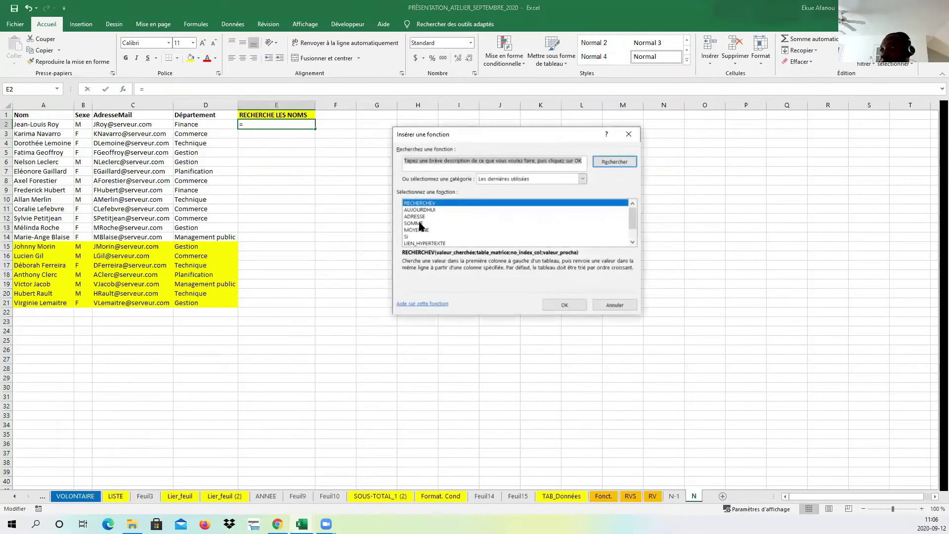
{"action": "left_click", "coordinate": [565, 304]}
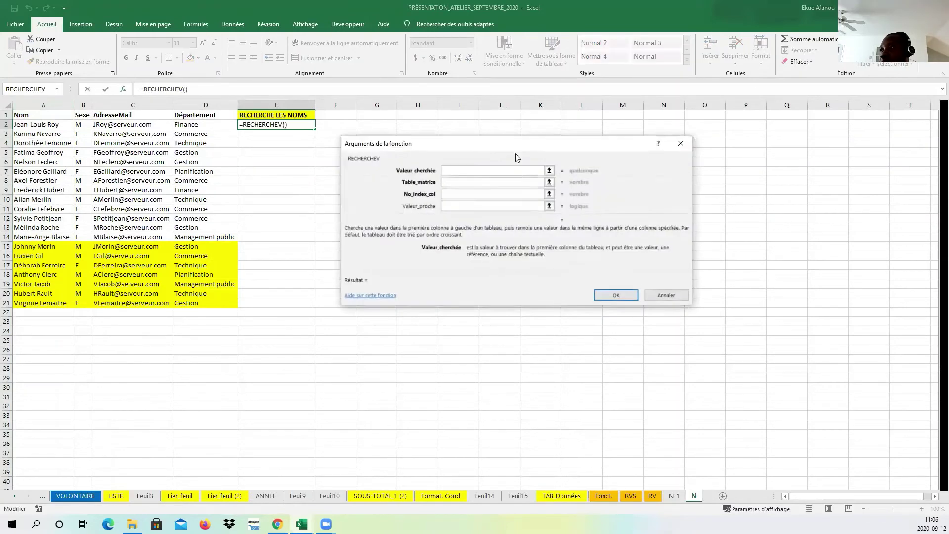
{"action": "left_click_drag", "start_coordinate": [505, 148], "coordinate": [522, 143]}
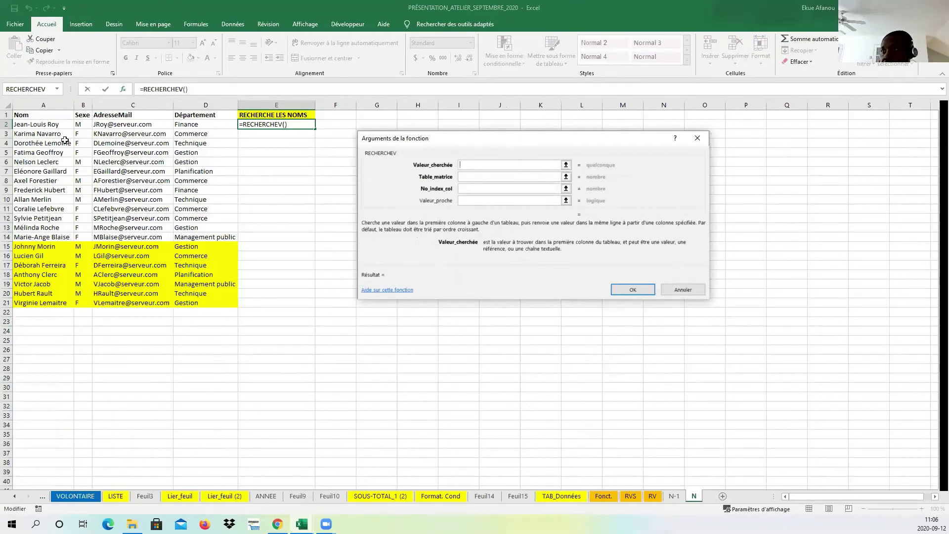
{"action": "left_click", "coordinate": [51, 124]}
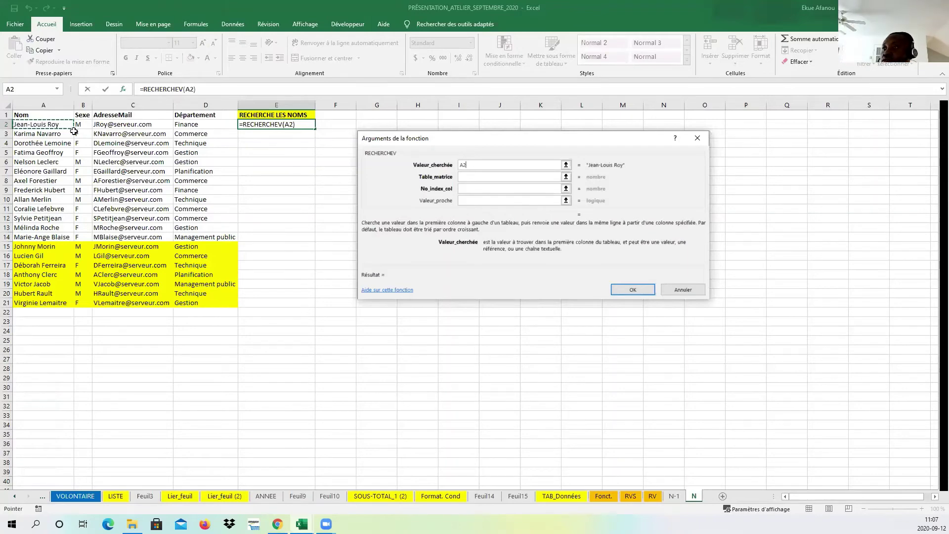
- Set the function's table array to the range A1:D14 on sheet N-1
{"action": "left_click", "coordinate": [464, 178]}
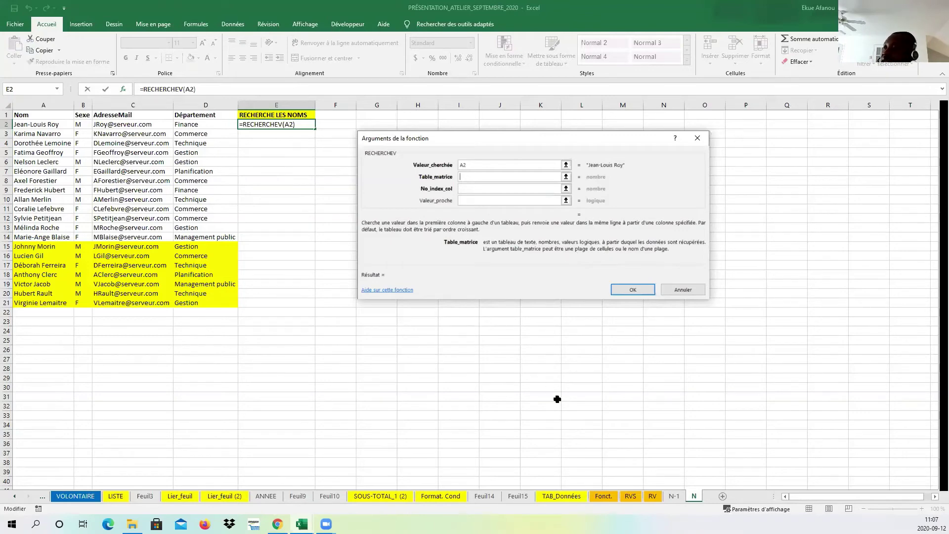
{"action": "left_click", "coordinate": [675, 497]}
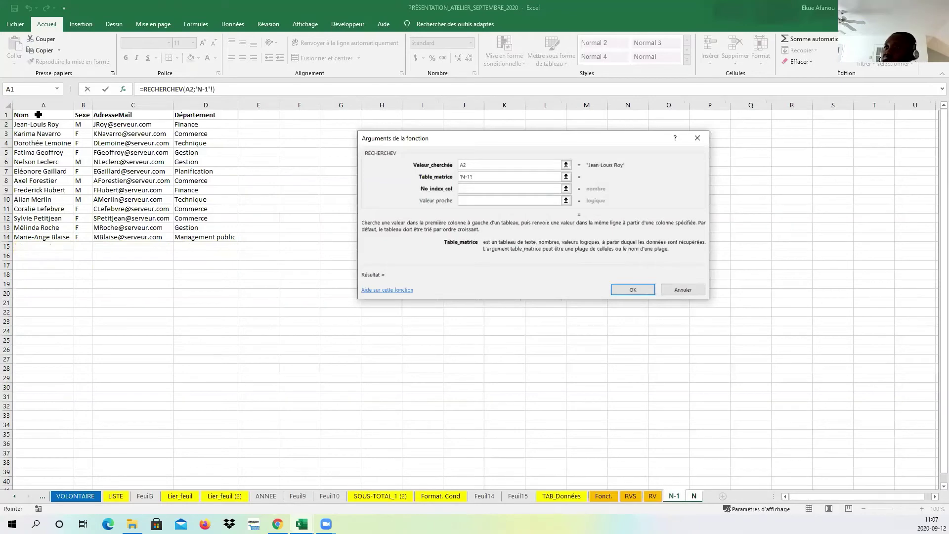
{"action": "left_click_drag", "start_coordinate": [36, 112], "coordinate": [213, 234]}
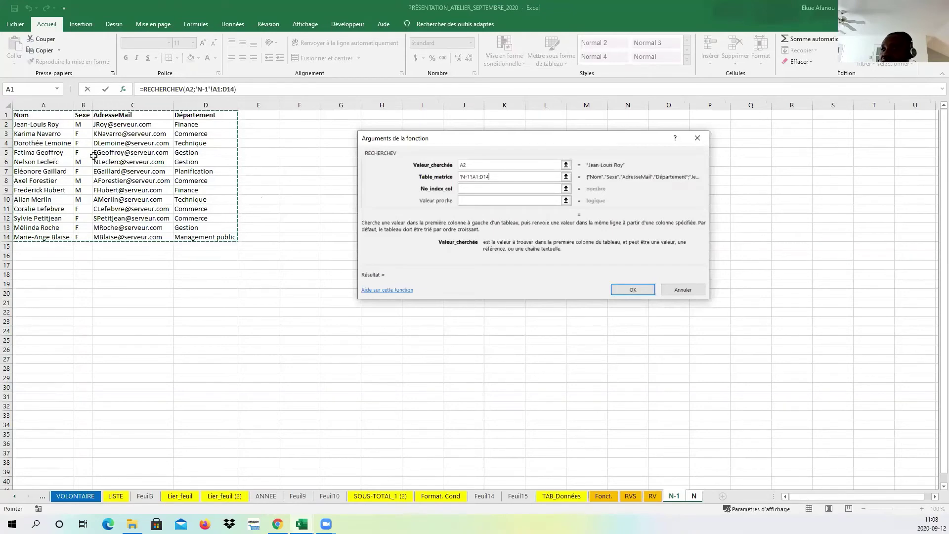
- Complete the RECHERCHEV formula in E2 with column index 1 and FAUX for an exact match
{"action": "left_click", "coordinate": [489, 190]}
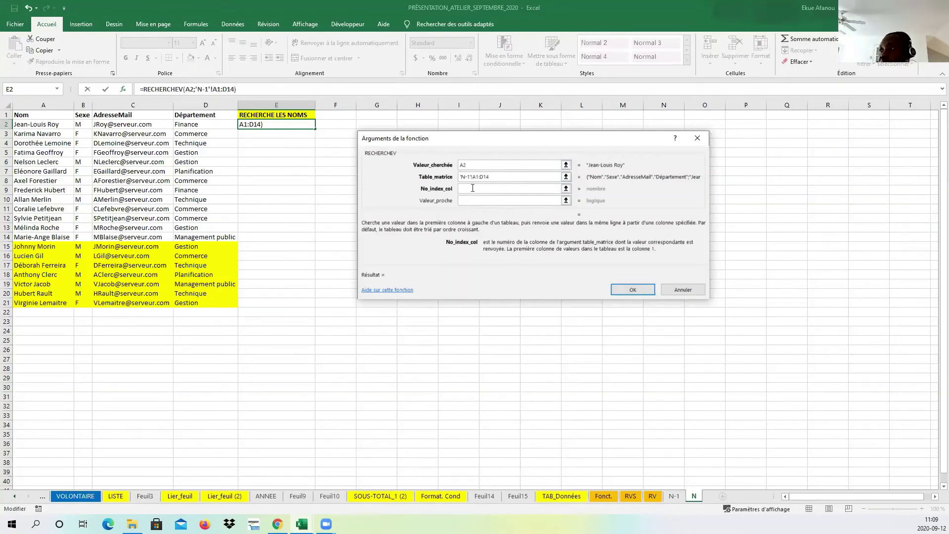
{"action": "type", "text": "1"}
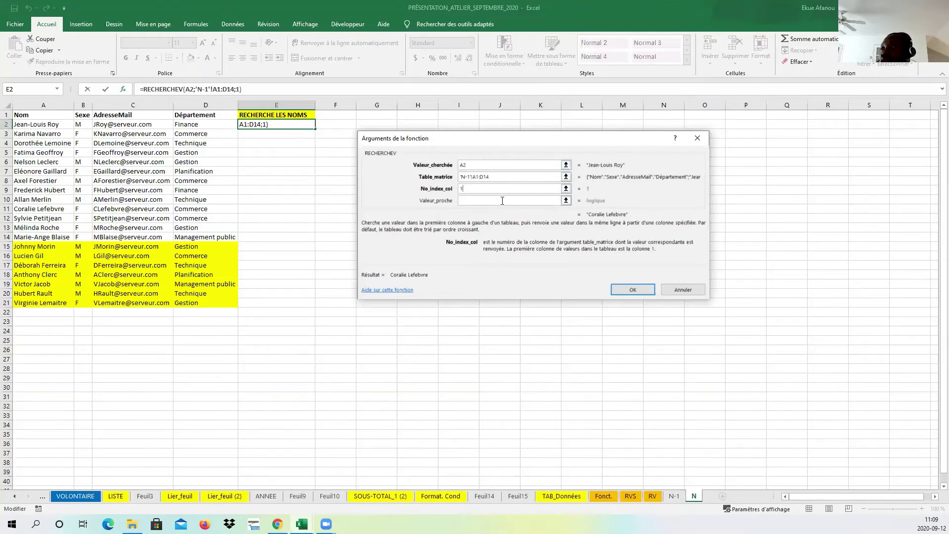
{"action": "left_click", "coordinate": [468, 200]}
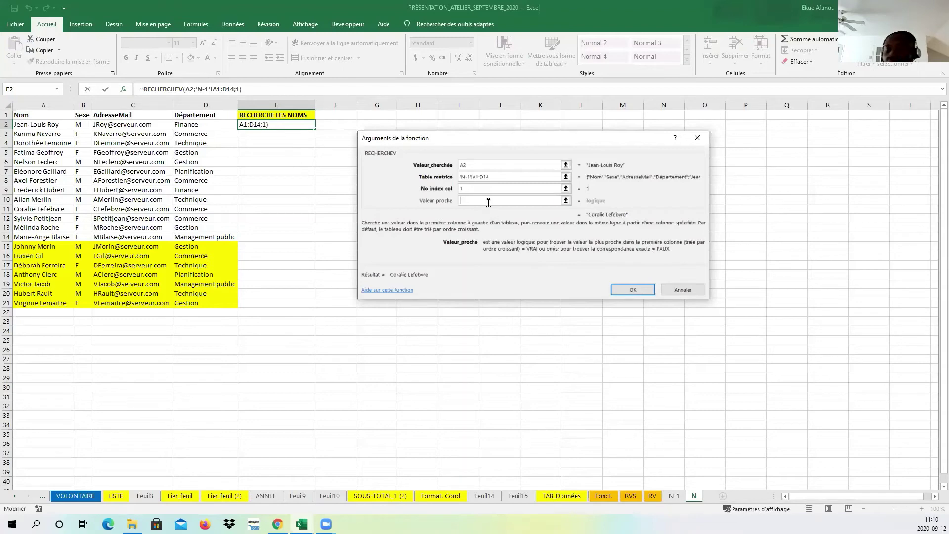
{"action": "type", "text": "FAUX"}
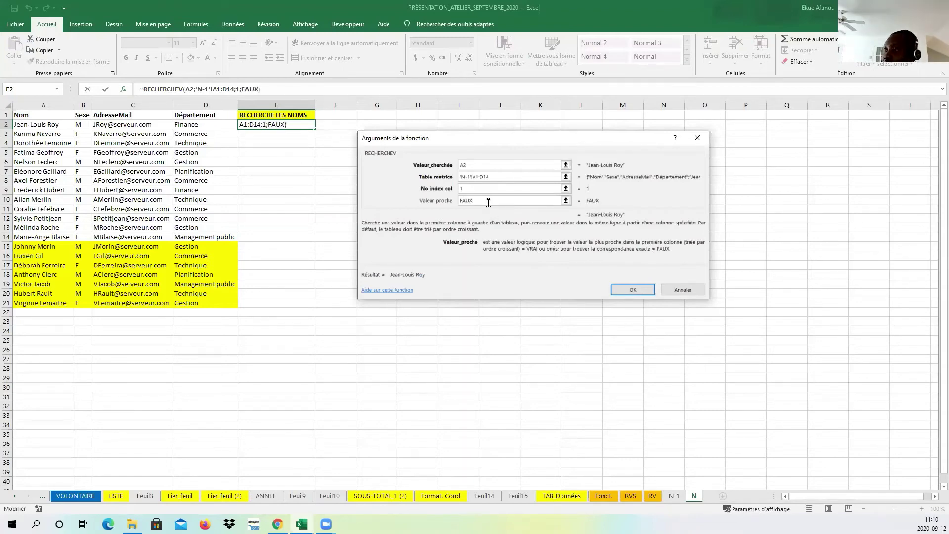
{"action": "left_click_drag", "start_coordinate": [488, 203], "coordinate": [431, 203]}
{"action": "key", "text": "BackSpace"}
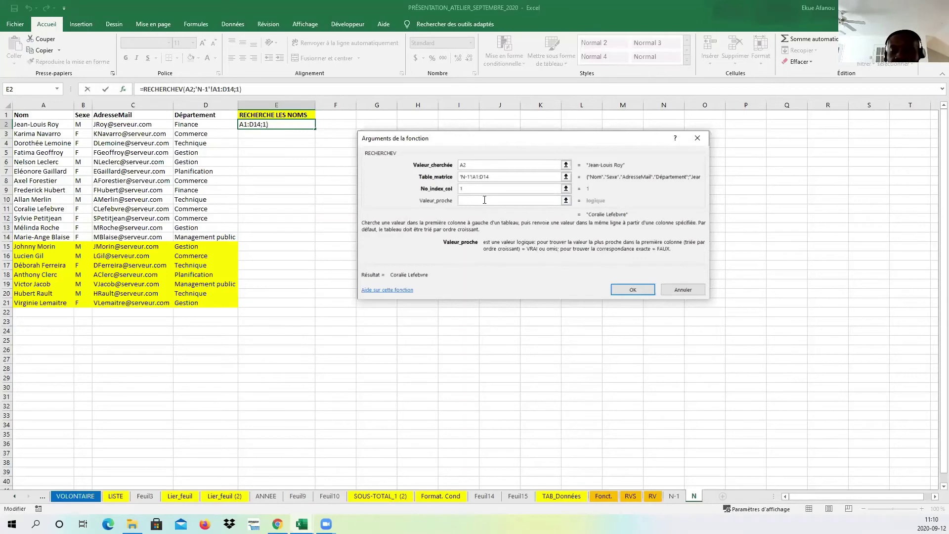
{"action": "type", "text": "FAUX"}
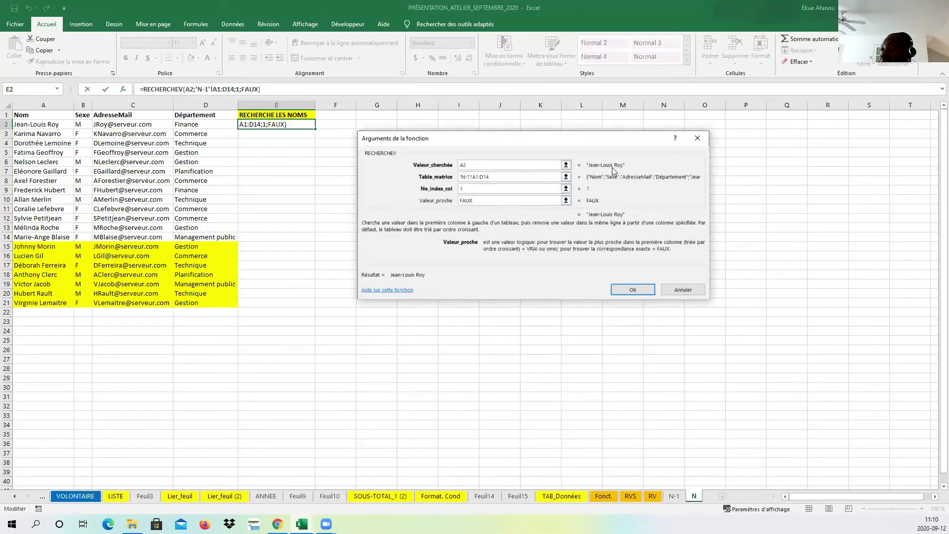
{"action": "left_click", "coordinate": [615, 292]}
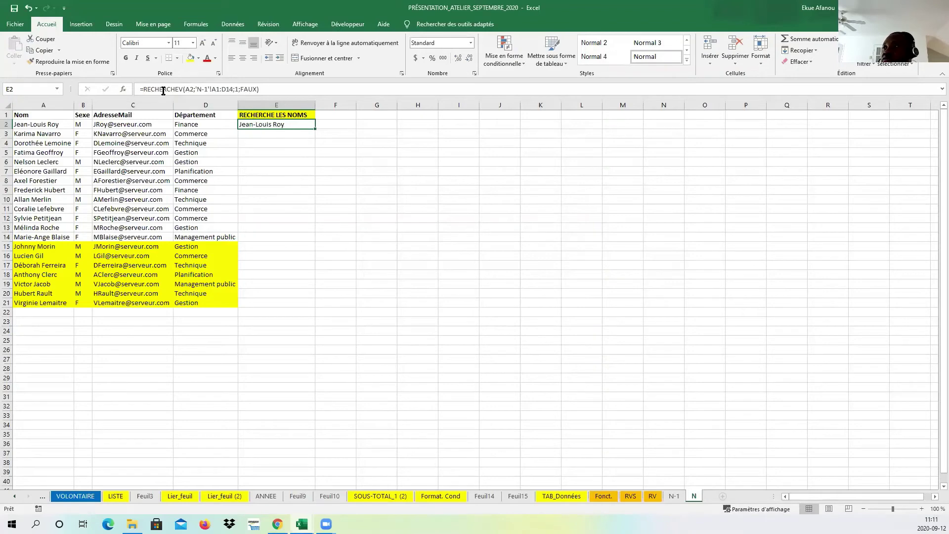
{"action": "left_click", "coordinate": [127, 90]}
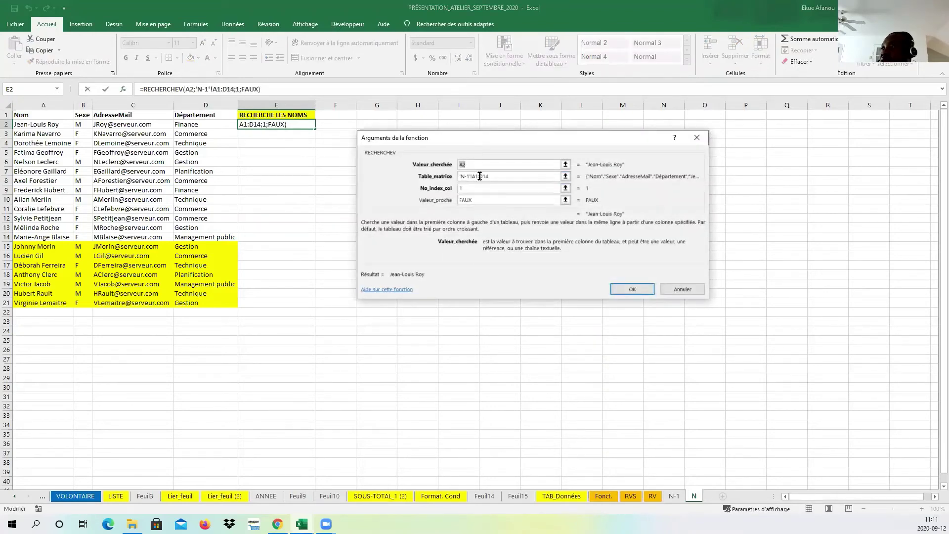
{"action": "left_click", "coordinate": [630, 290]}
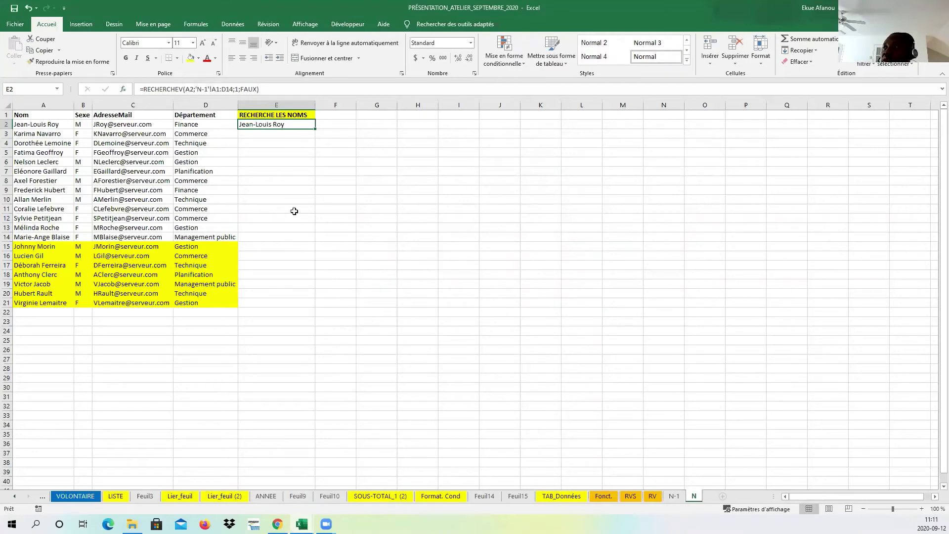
- Make the table array in E2's RECHERCHEV formula absolute as 'N-1'!$A$1:$D$14
{"action": "left_click", "coordinate": [294, 211]}
{"action": "left_click", "coordinate": [293, 127]}
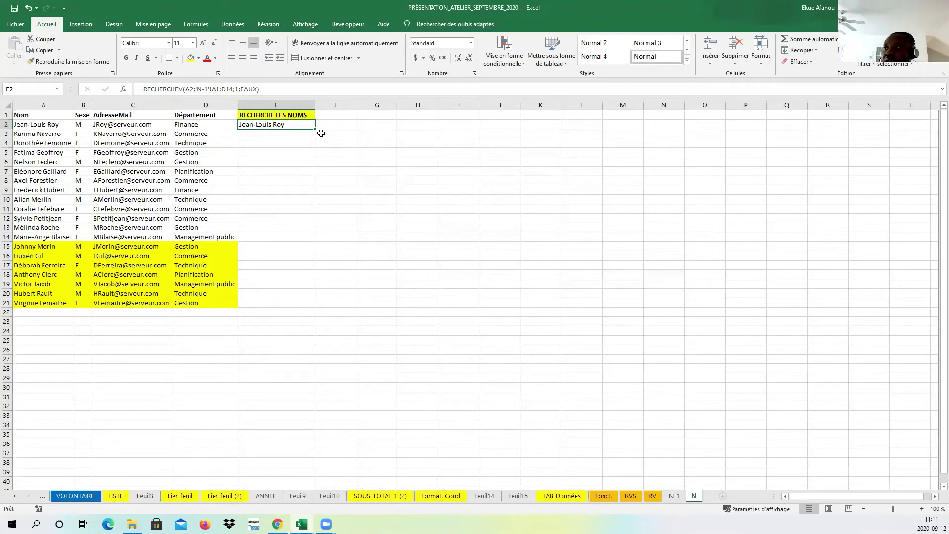
{"action": "left_click", "coordinate": [222, 89]}
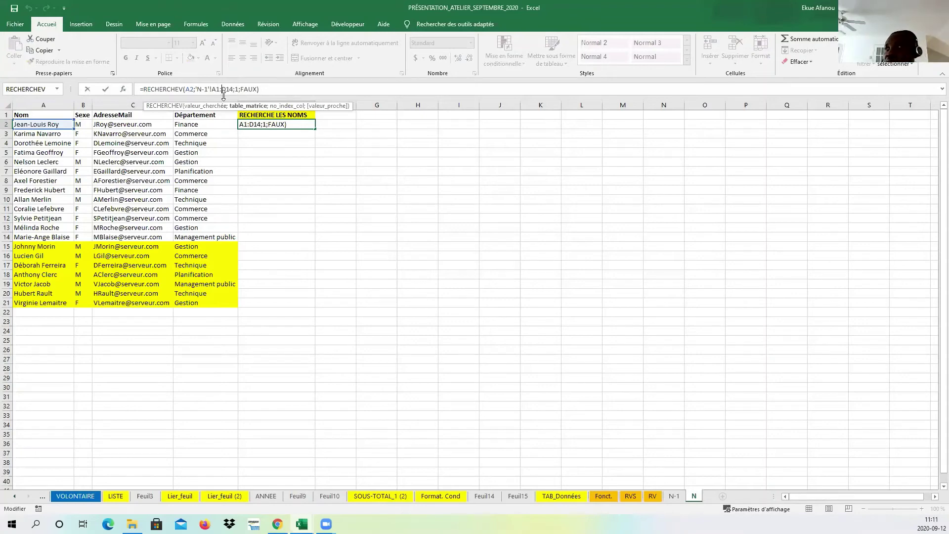
{"action": "left_click", "coordinate": [123, 89]}
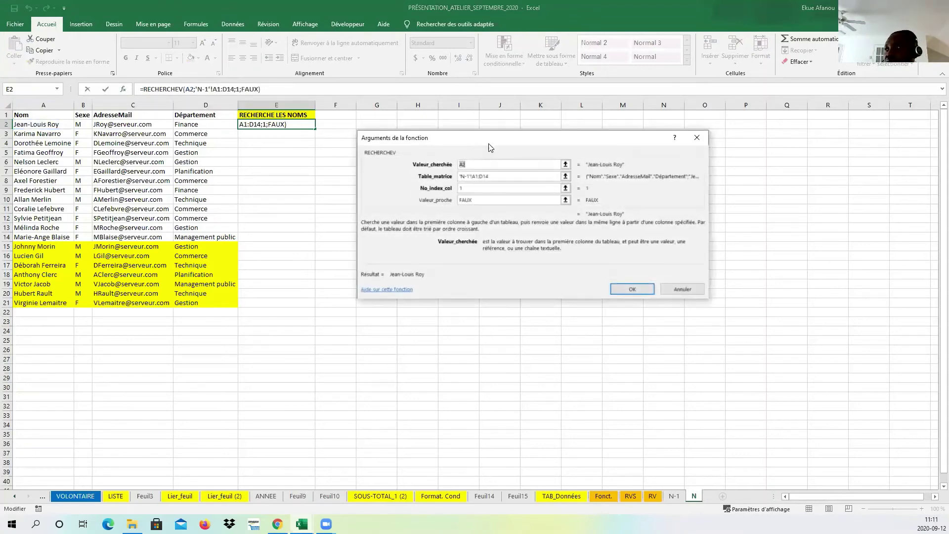
{"action": "left_click", "coordinate": [479, 176]}
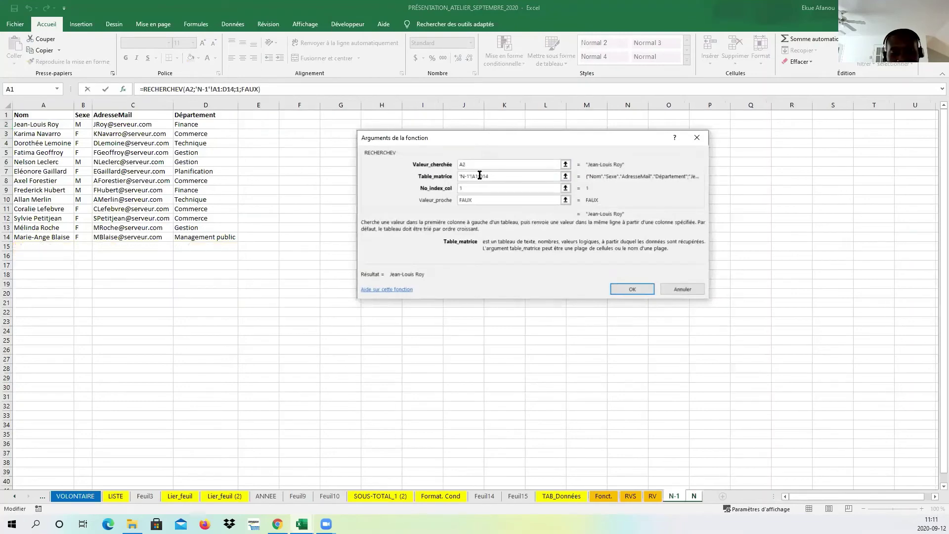
{"action": "key", "text": "F4"}
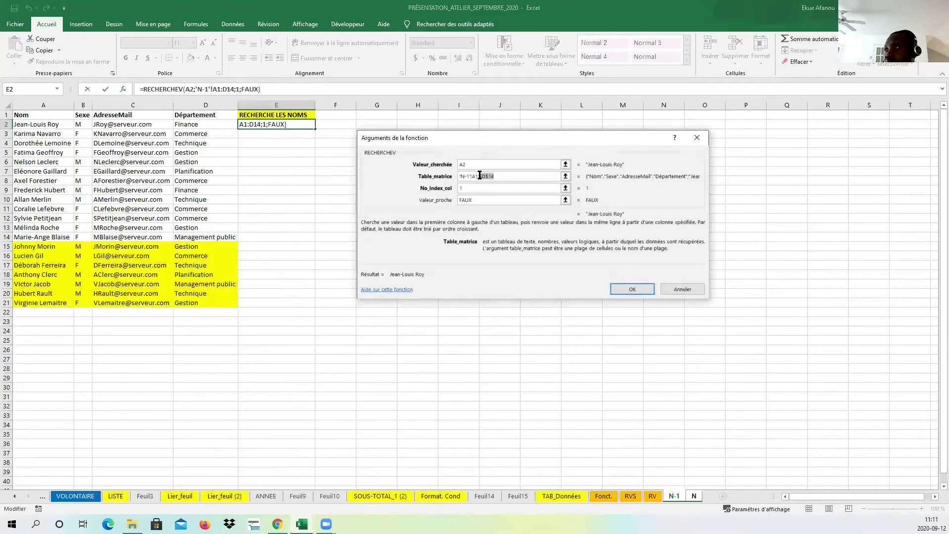
{"action": "left_click", "coordinate": [475, 176]}
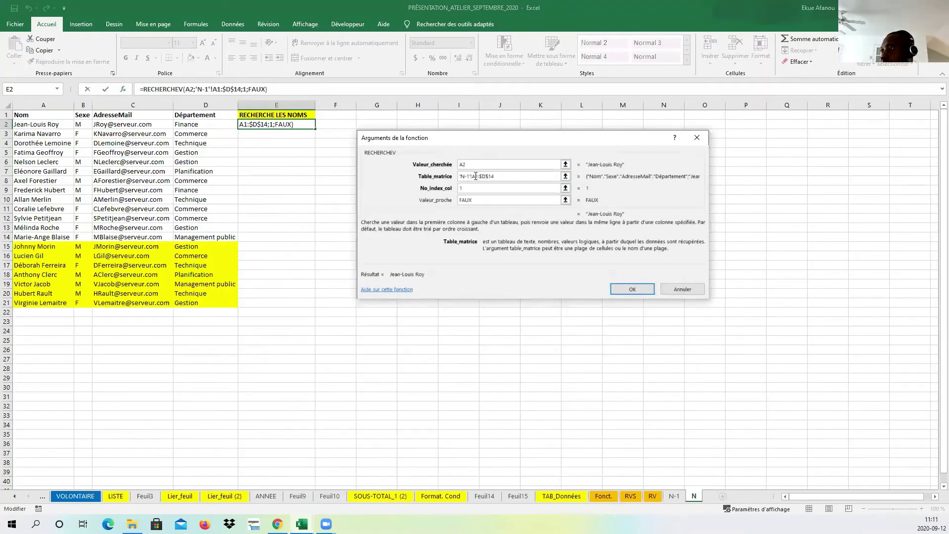
{"action": "key", "text": "F4"}
{"action": "left_click", "coordinate": [616, 286]}
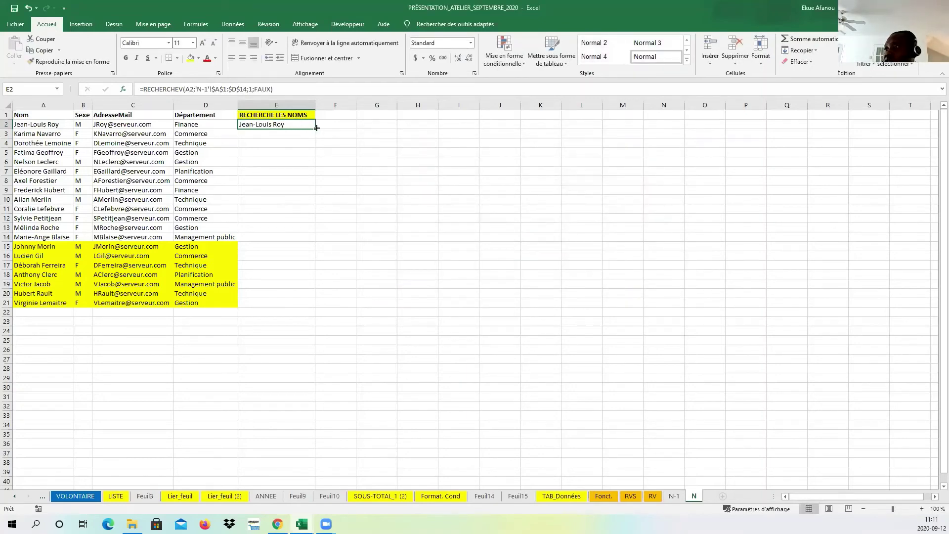
- Copy the RECHERCHEV formula from E2 down to E21 and review the matched and unmatched rows
{"action": "left_click_drag", "start_coordinate": [314, 128], "coordinate": [296, 306]}
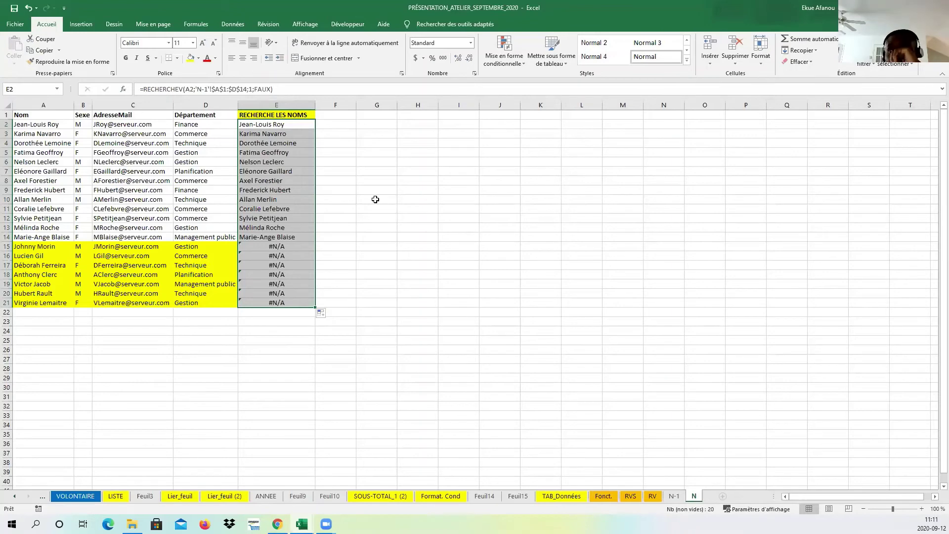
{"action": "left_click_drag", "start_coordinate": [298, 248], "coordinate": [285, 304]}
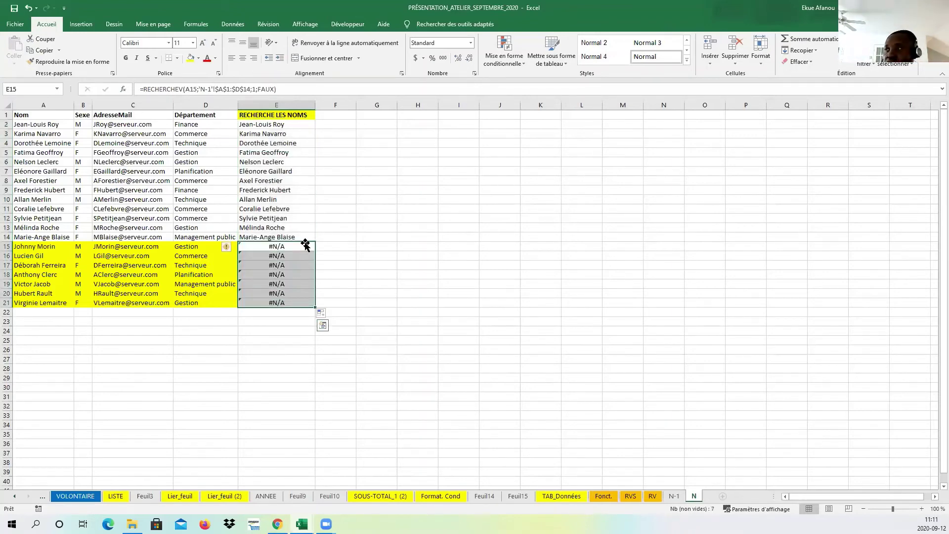
{"action": "left_click_drag", "start_coordinate": [302, 238], "coordinate": [293, 124]}
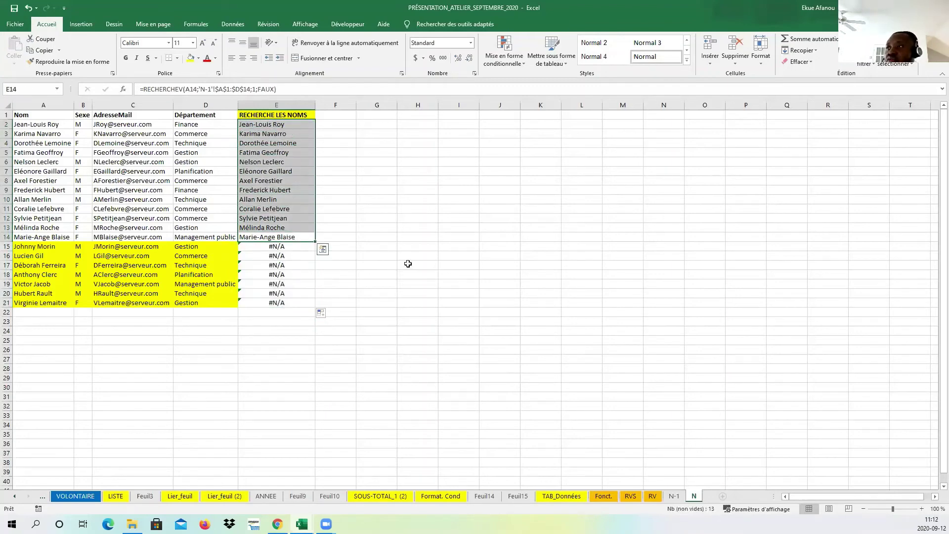
{"action": "left_click", "coordinate": [408, 263]}
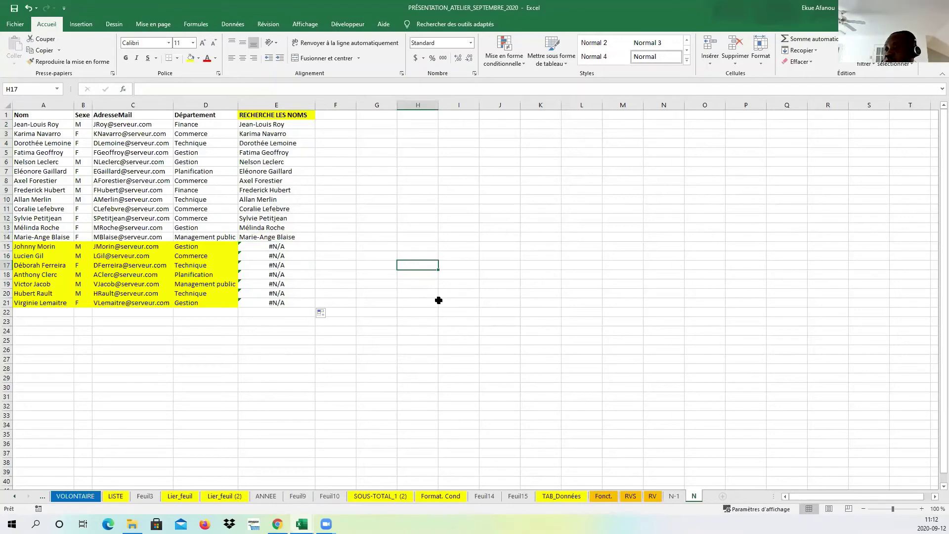
- Delete row 2, the first person's record, from sheet N-1
{"action": "left_click", "coordinate": [675, 497]}
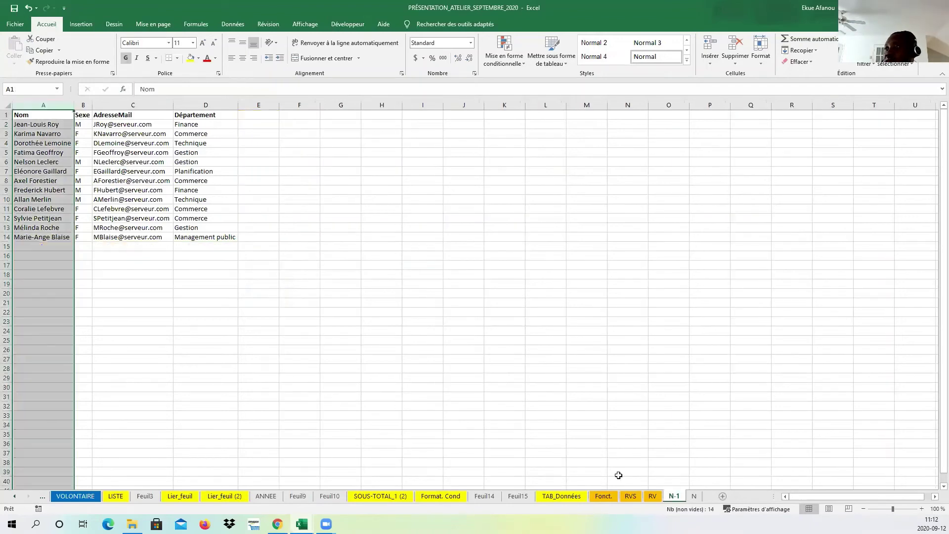
{"action": "left_click", "coordinate": [206, 339]}
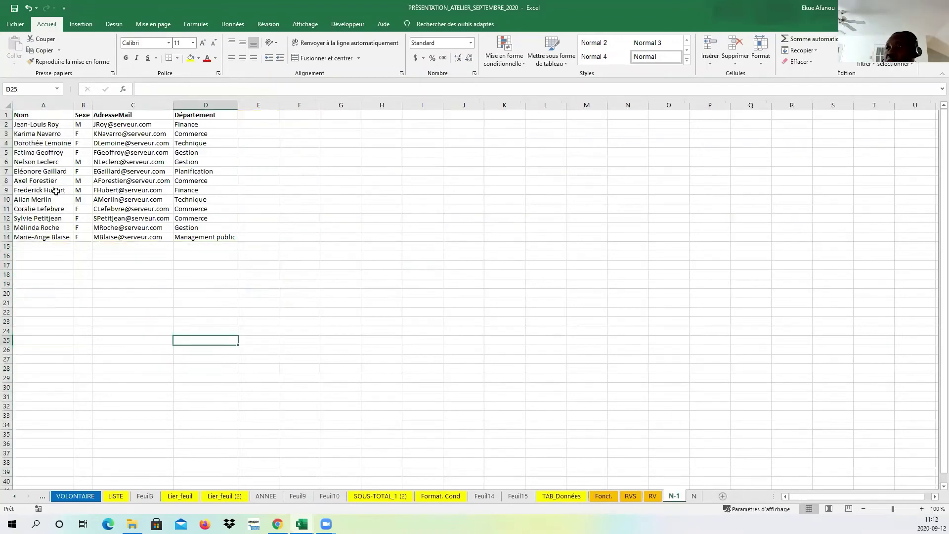
{"action": "left_click", "coordinate": [8, 124]}
{"action": "right_click", "coordinate": [8, 124]}
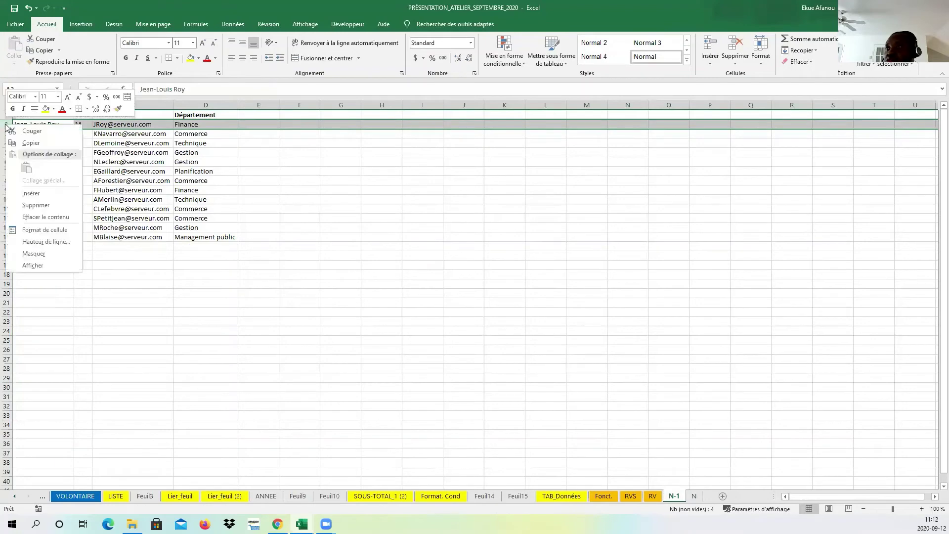
{"action": "left_click", "coordinate": [45, 205]}
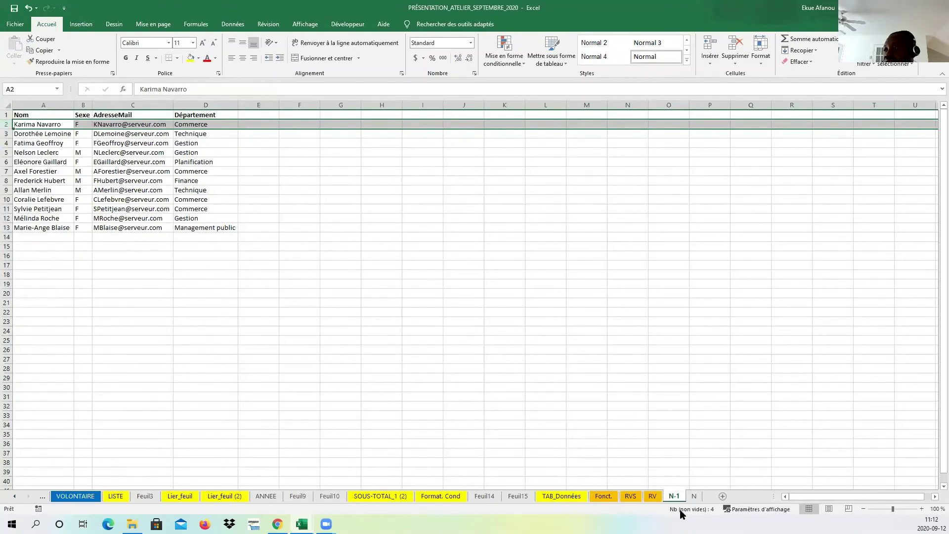
- Compare the RECHERCHEV results and formulas in E2 and E3 on sheet N
{"action": "left_click", "coordinate": [693, 496]}
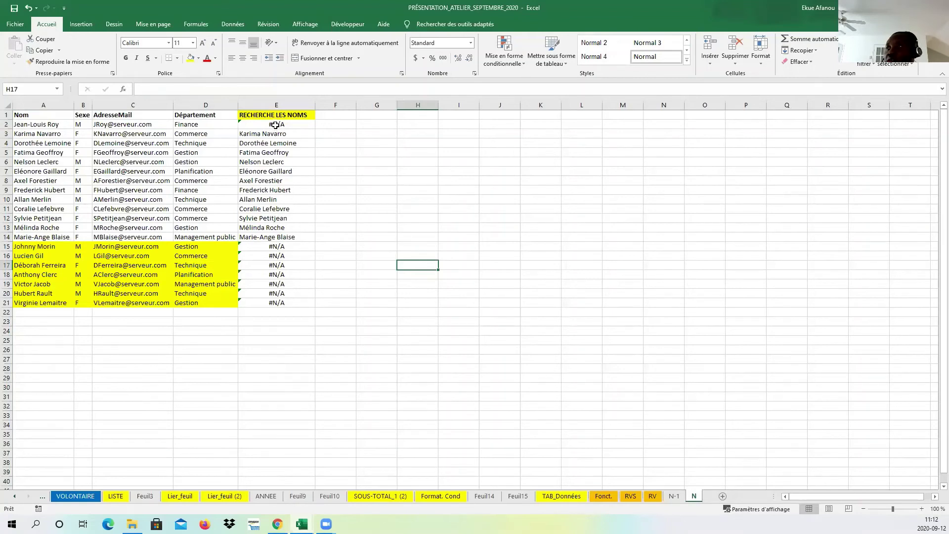
{"action": "left_click", "coordinate": [275, 125]}
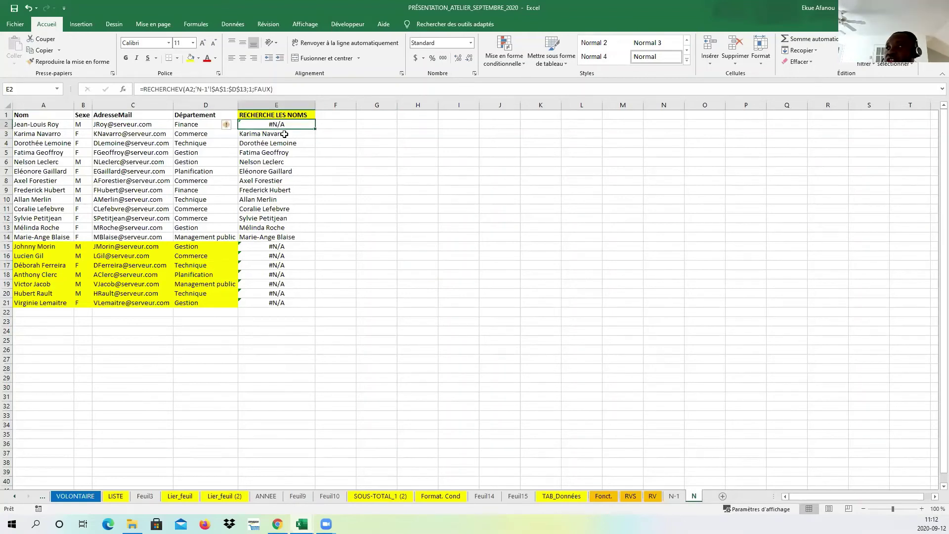
{"action": "left_click", "coordinate": [286, 133]}
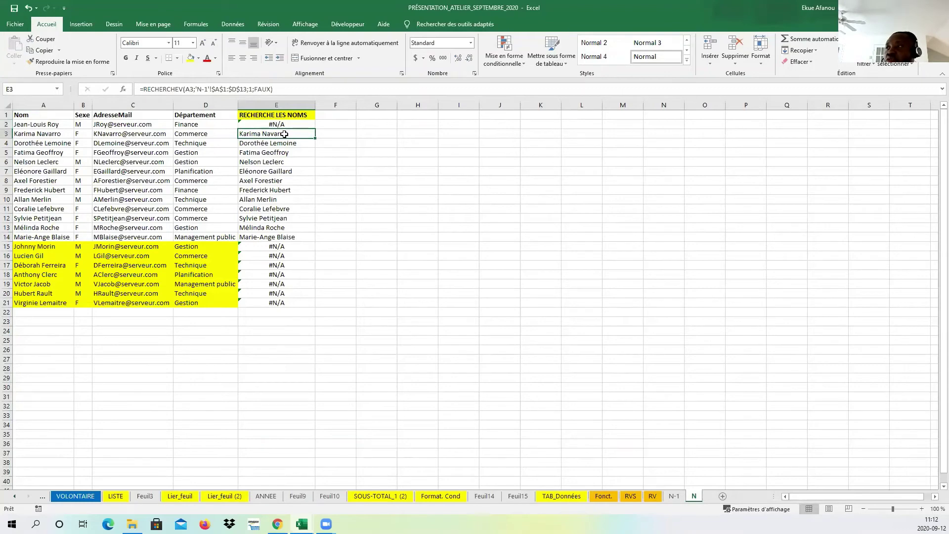
{"action": "left_click", "coordinate": [282, 124]}
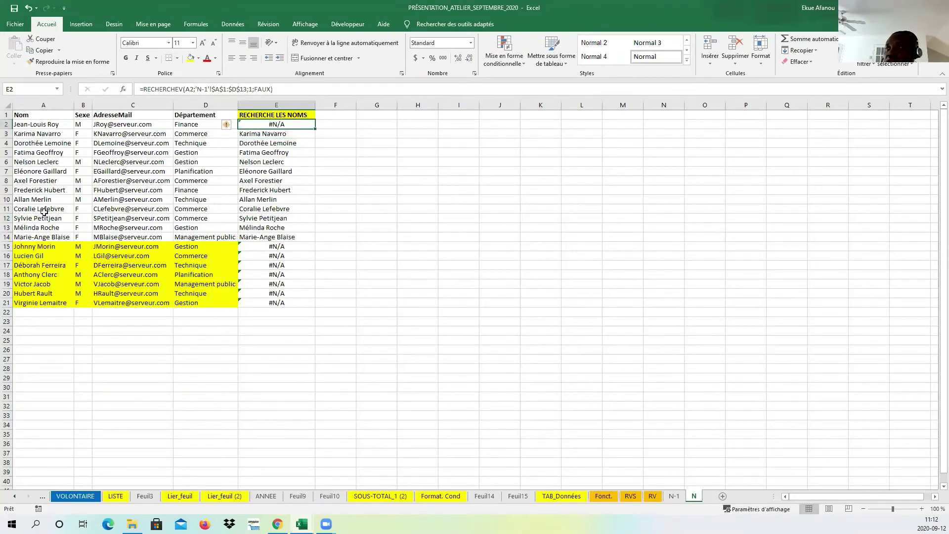
{"action": "left_click", "coordinate": [285, 132]}
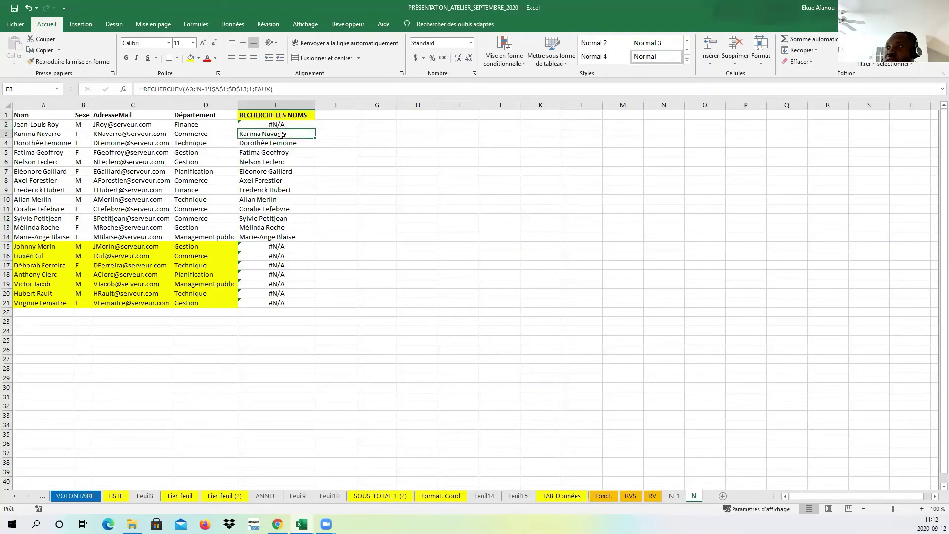
- Review the RECHERCHEV arguments of E3 against the list on sheet N-1 without changing the formula
{"action": "left_click", "coordinate": [122, 89]}
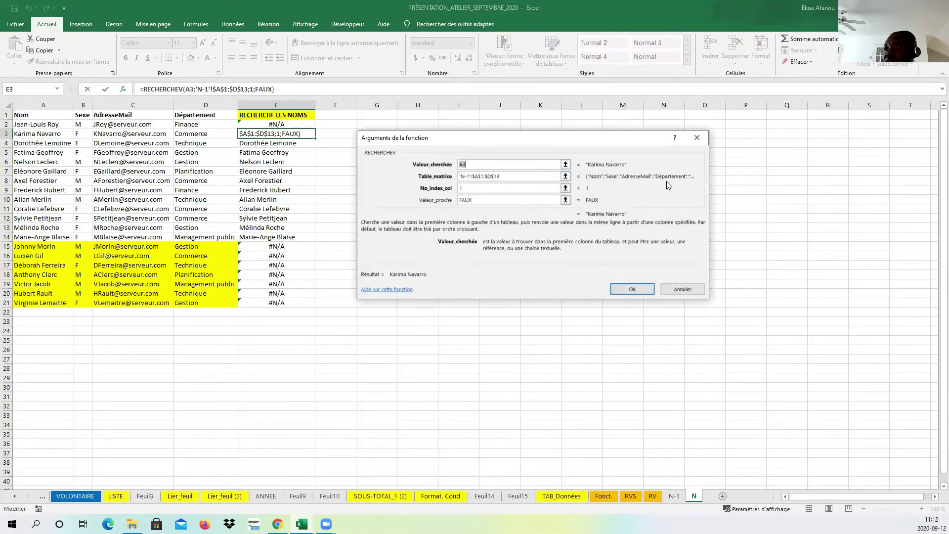
{"action": "left_click", "coordinate": [674, 496]}
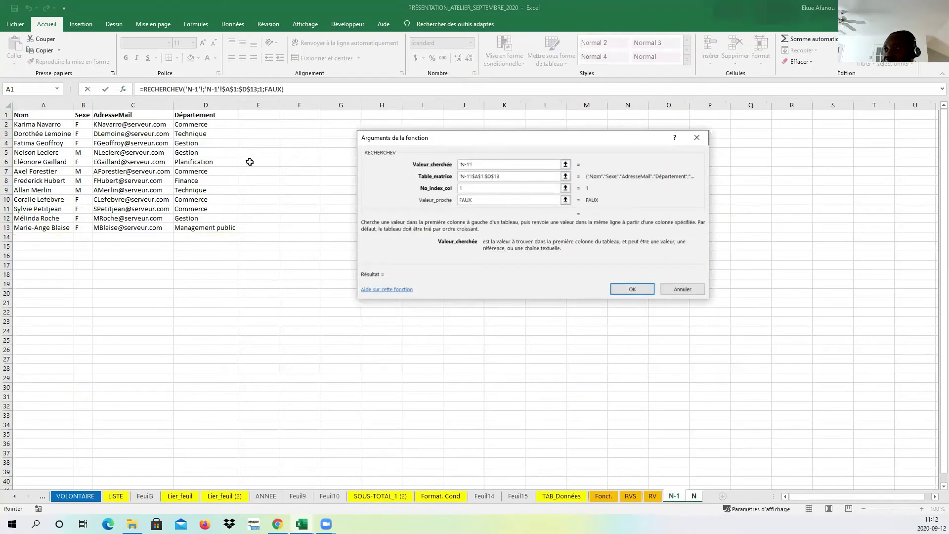
{"action": "left_click", "coordinate": [693, 497]}
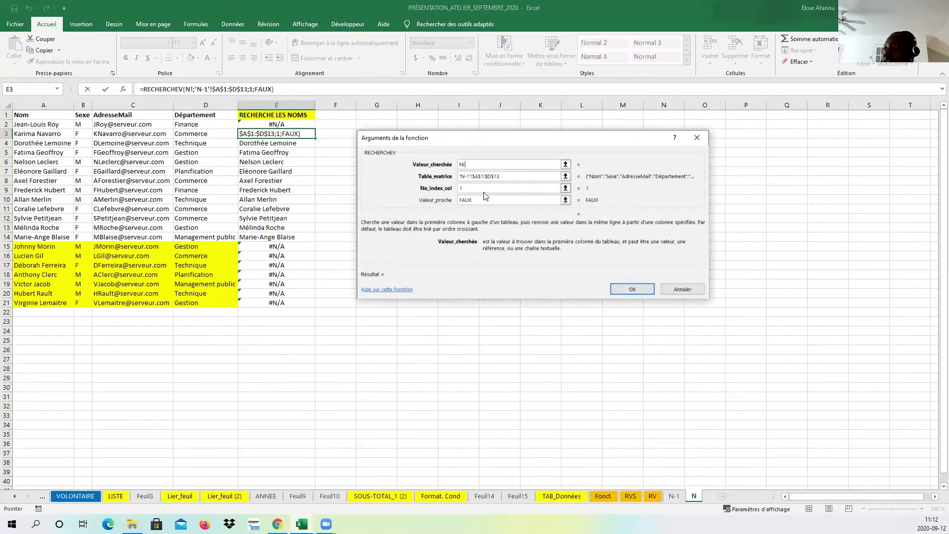
{"action": "left_click", "coordinate": [680, 289]}
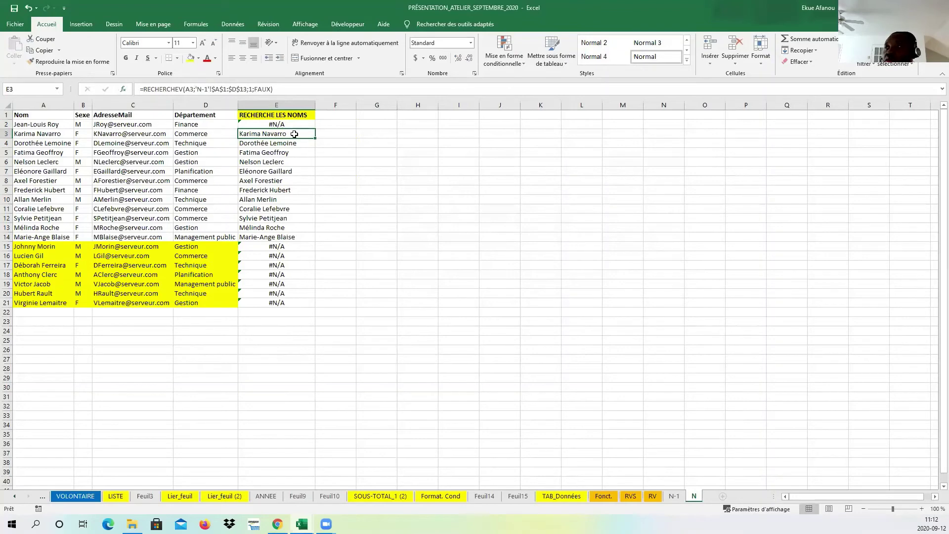
- Hide the AdresseMail column (column C) on sheet N
{"action": "left_click", "coordinate": [141, 106]}
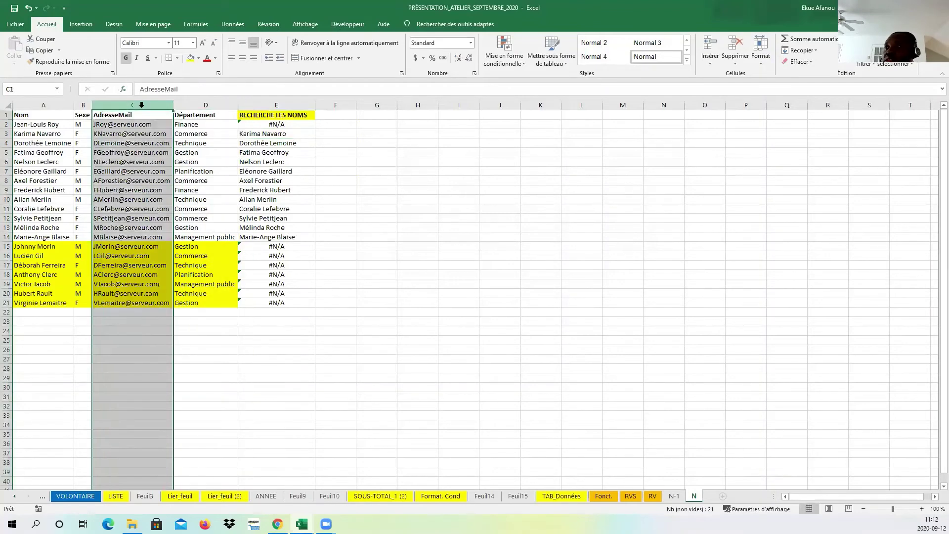
{"action": "right_click", "coordinate": [143, 106]}
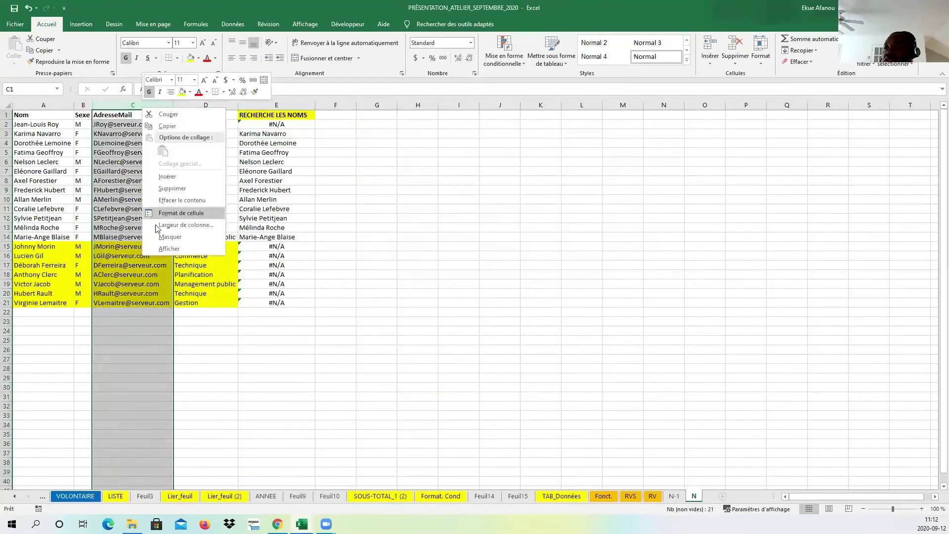
{"action": "left_click", "coordinate": [181, 236]}
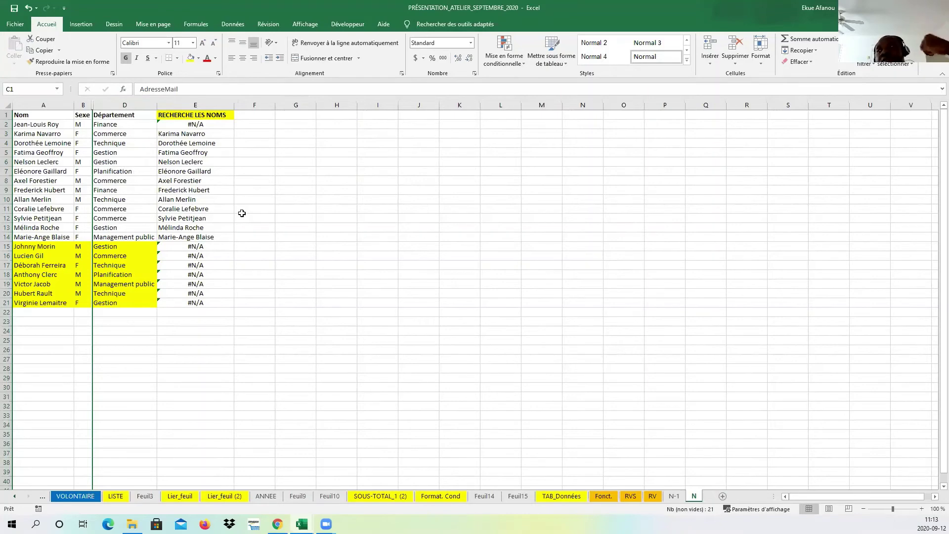
- Examine the order of the Nom, Sexe and AdresseMail columns on sheet N-1
{"action": "left_click", "coordinate": [674, 497]}
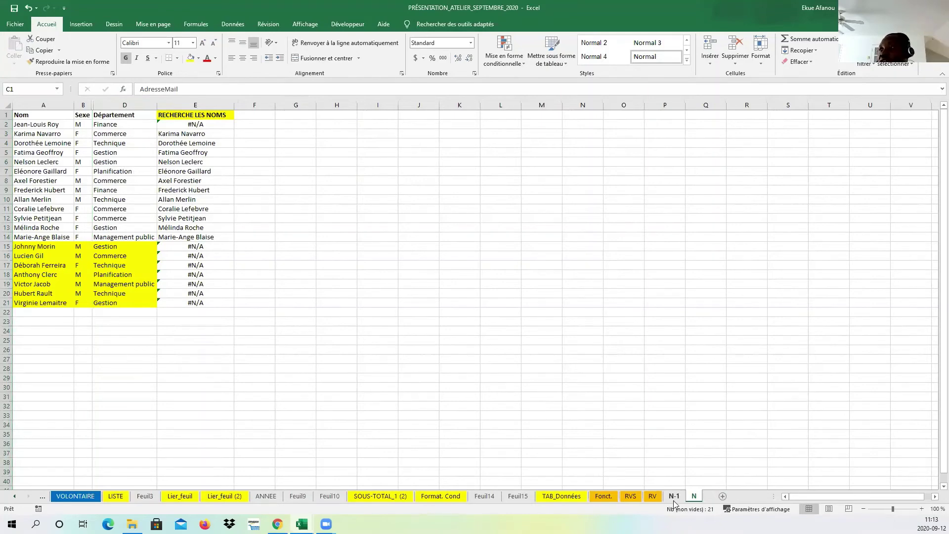
{"action": "left_click", "coordinate": [131, 172]}
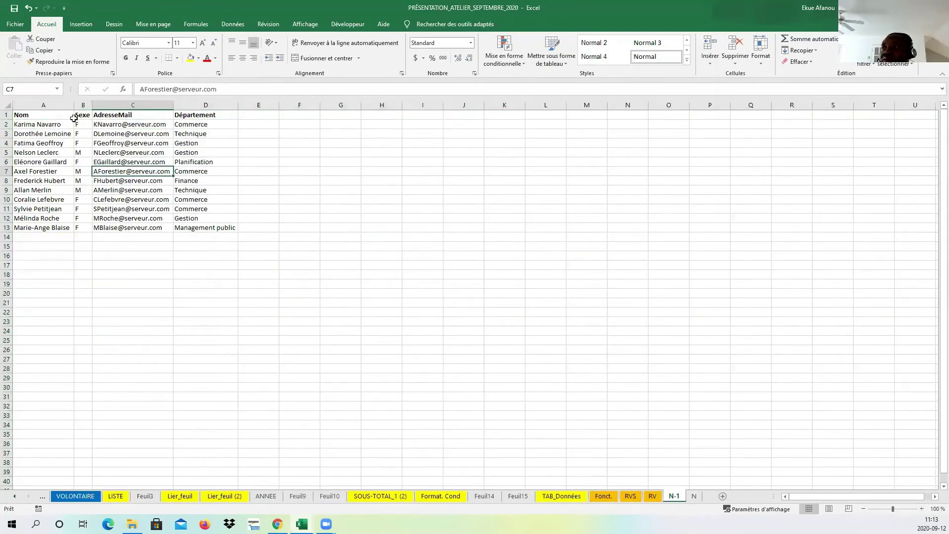
{"action": "left_click", "coordinate": [117, 115]}
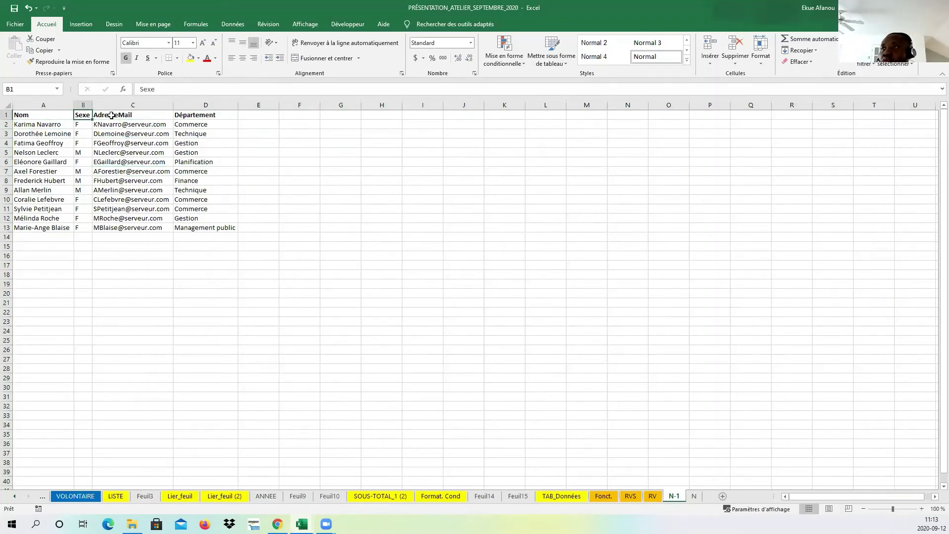
- On sheet N, change the No_index_col argument of the RECHERCHEV formula in E2 to 3
{"action": "left_click", "coordinate": [694, 496]}
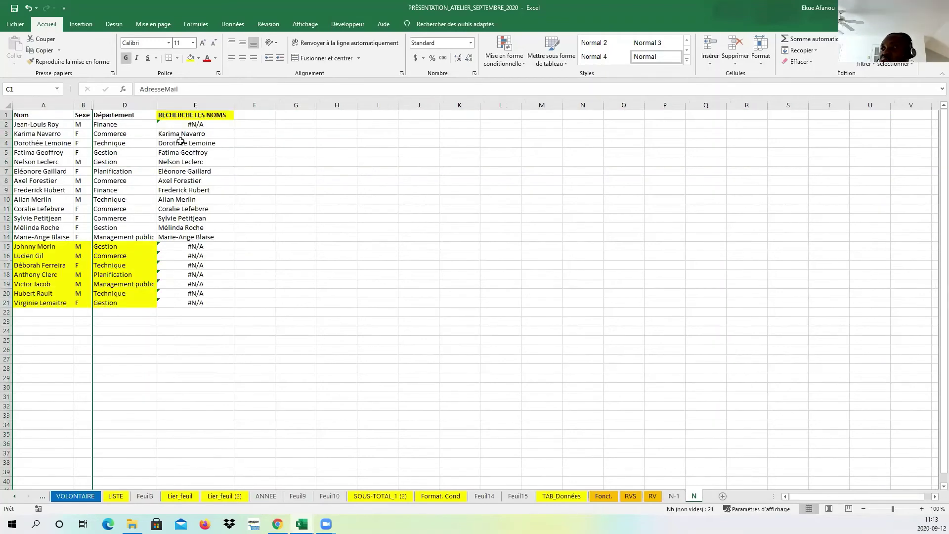
{"action": "left_click", "coordinate": [181, 122]}
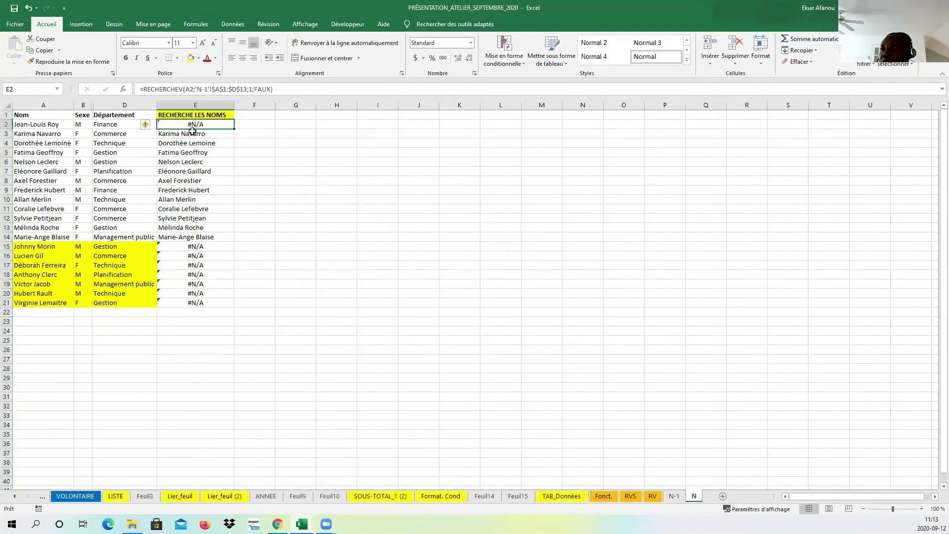
{"action": "left_click", "coordinate": [123, 90]}
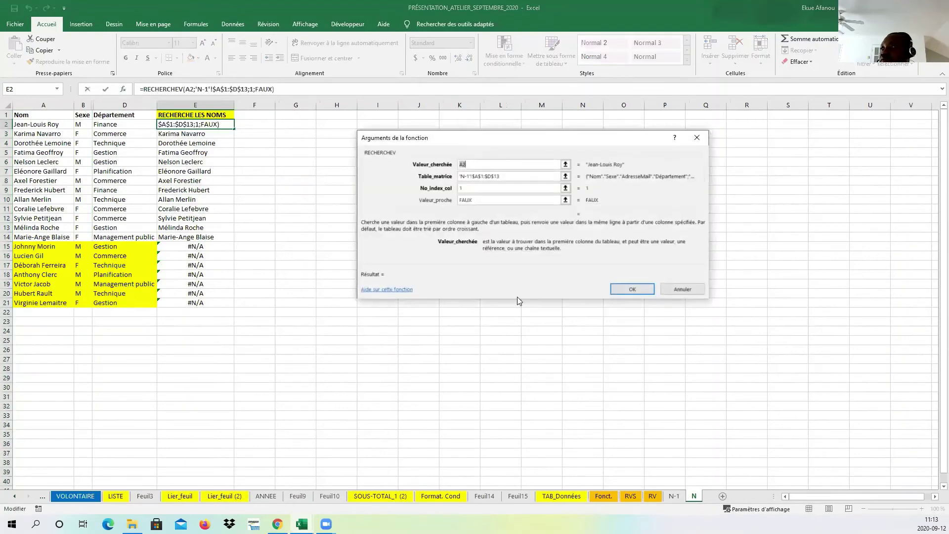
{"action": "left_click", "coordinate": [510, 175]}
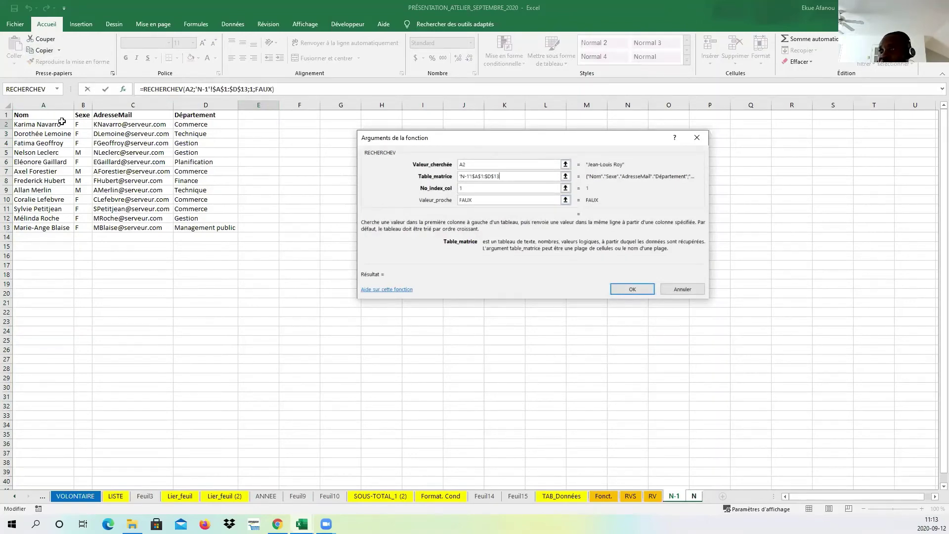
{"action": "left_click", "coordinate": [479, 188]}
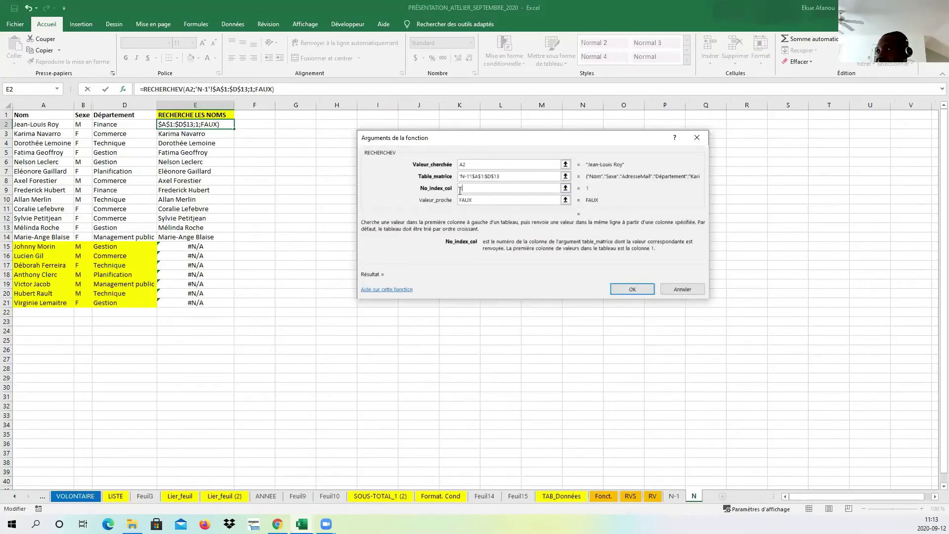
{"action": "key", "text": "BackSpace"}
{"action": "type", "text": "3"}
{"action": "left_click", "coordinate": [625, 291]}
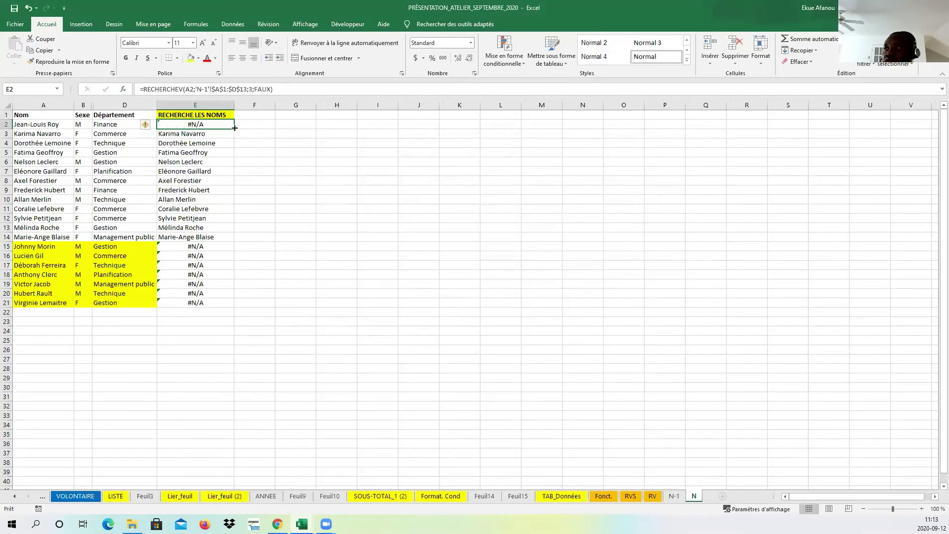
- Fill the E2 formula down to E21 on sheet N and widen column E
{"action": "double_click", "coordinate": [234, 128]}
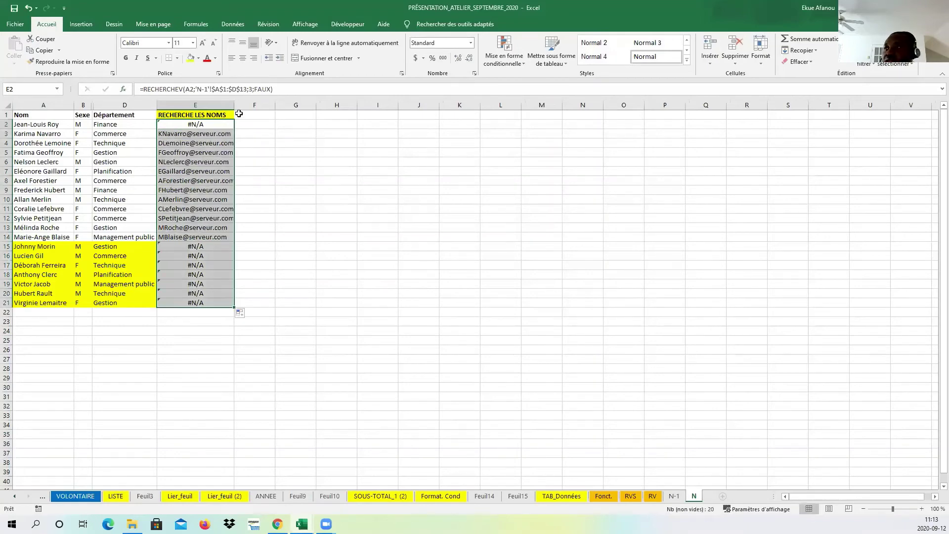
{"action": "left_click_drag", "start_coordinate": [234, 105], "coordinate": [313, 124]}
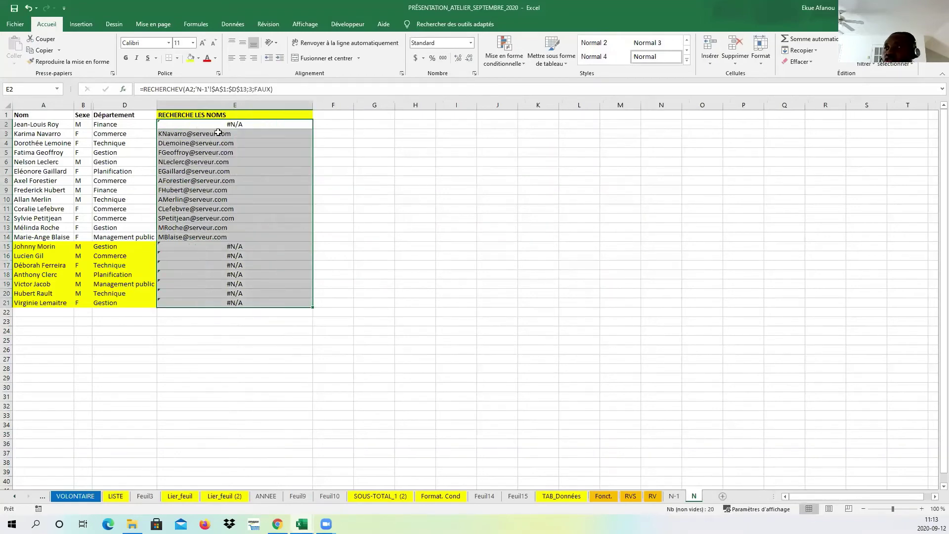
- Compare the RECHERCHEV results in E3:E14 on sheet N with the AdresseMail column on sheet N-1
{"action": "left_click_drag", "start_coordinate": [217, 133], "coordinate": [238, 238]}
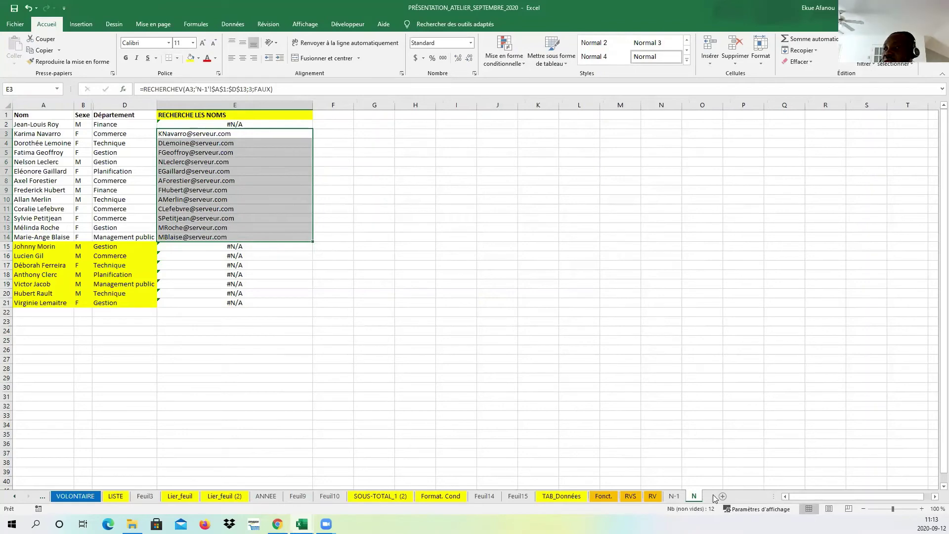
{"action": "left_click", "coordinate": [673, 496]}
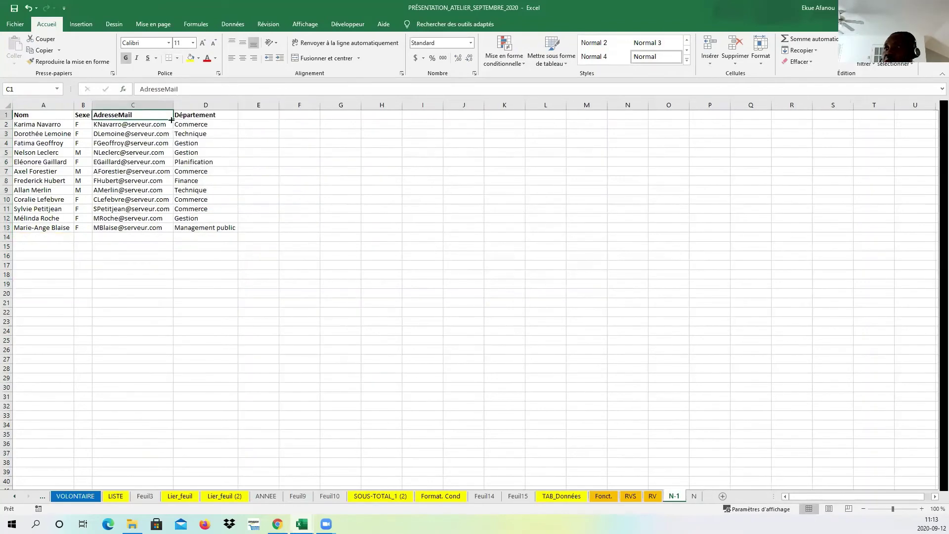
{"action": "left_click", "coordinate": [154, 107]}
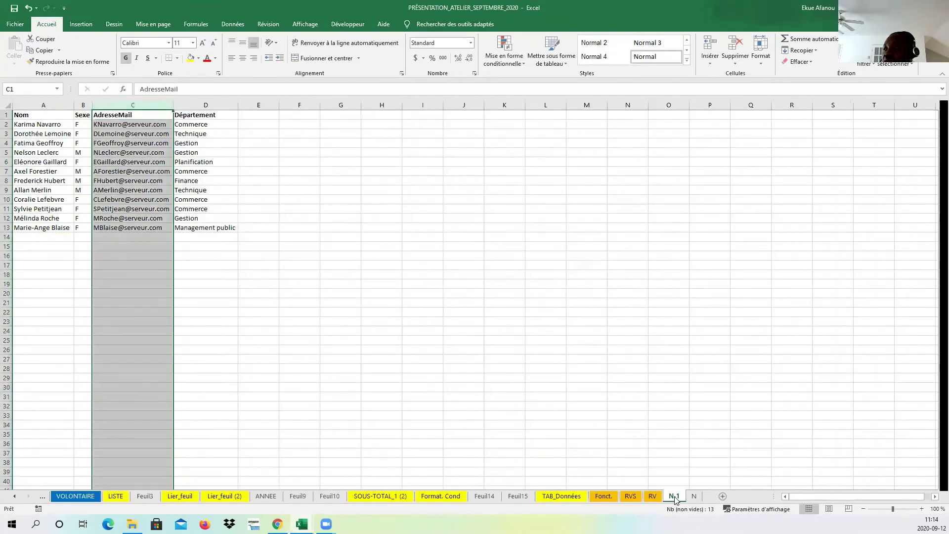
{"action": "left_click", "coordinate": [694, 495]}
{"action": "left_click_drag", "start_coordinate": [227, 136], "coordinate": [245, 238]}
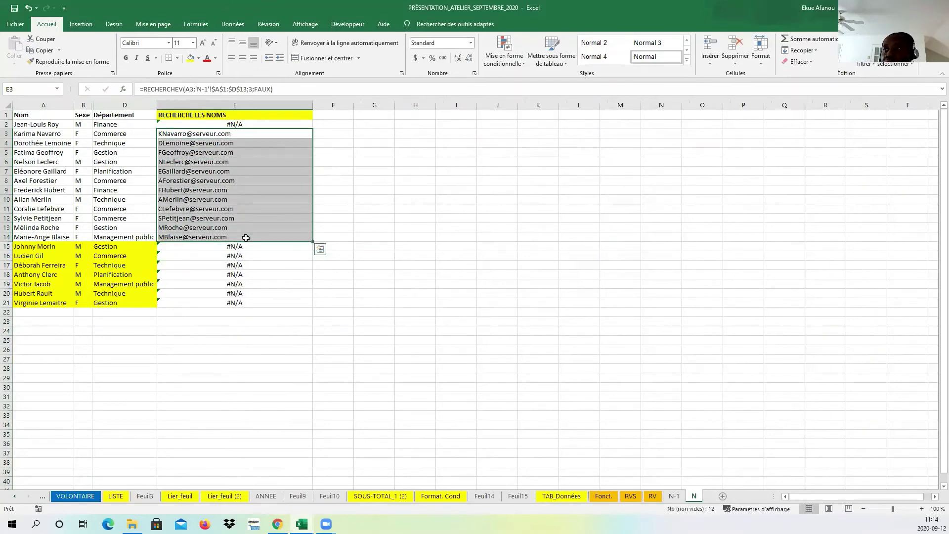
{"action": "left_click", "coordinate": [364, 236]}
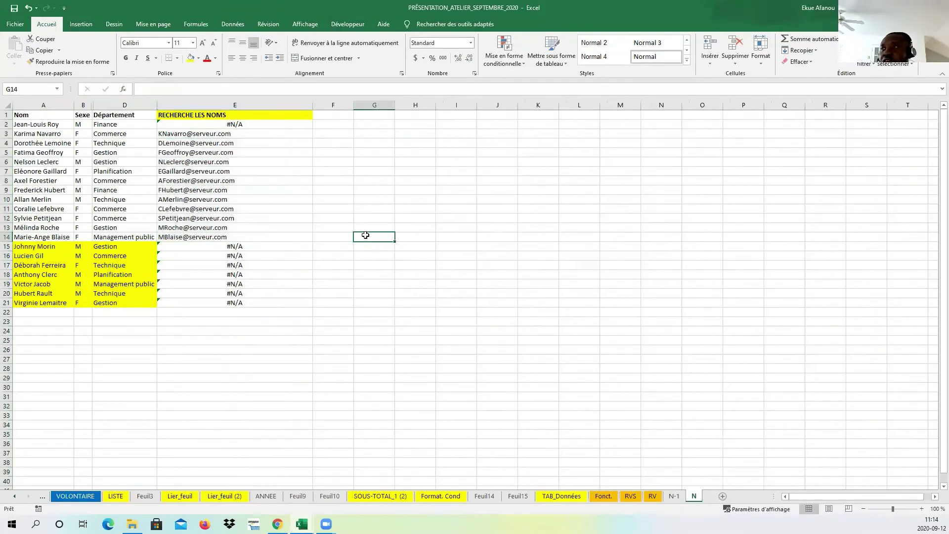
{"action": "left_click", "coordinate": [261, 137]}
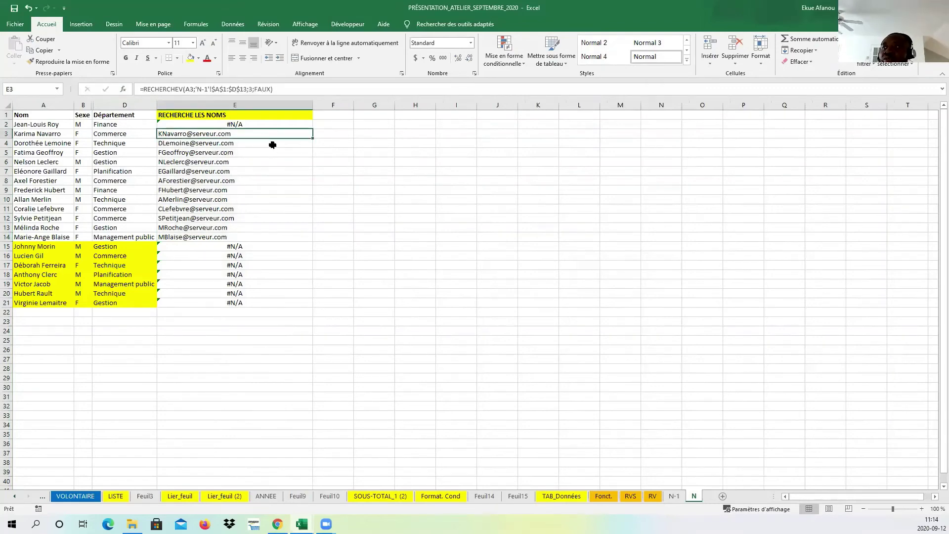
{"action": "left_click", "coordinate": [272, 144]}
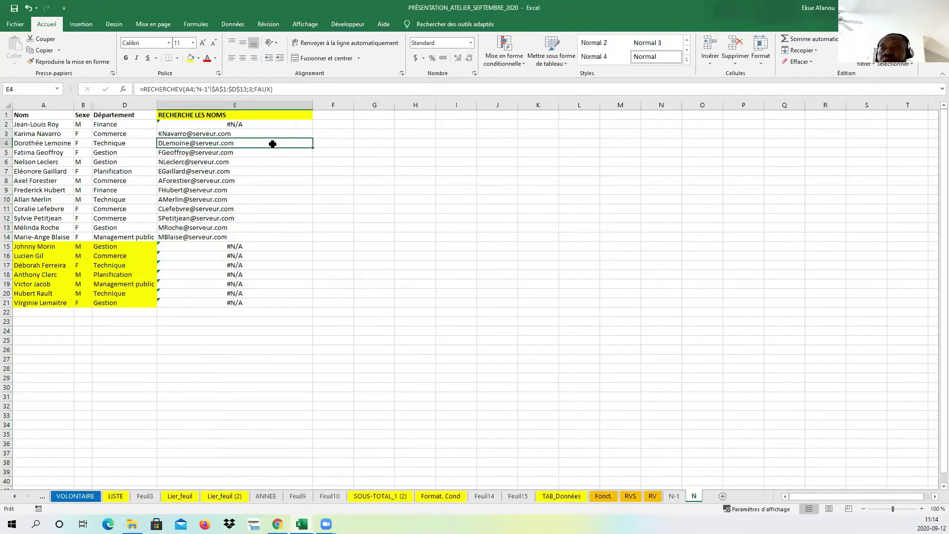
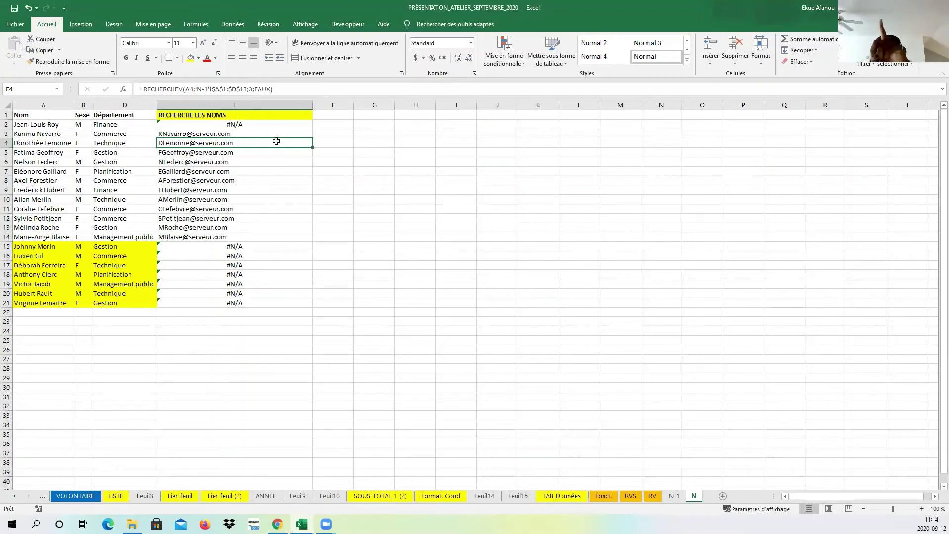
- Insert an empty row above the header row on sheet N-1
{"action": "left_click", "coordinate": [673, 496]}
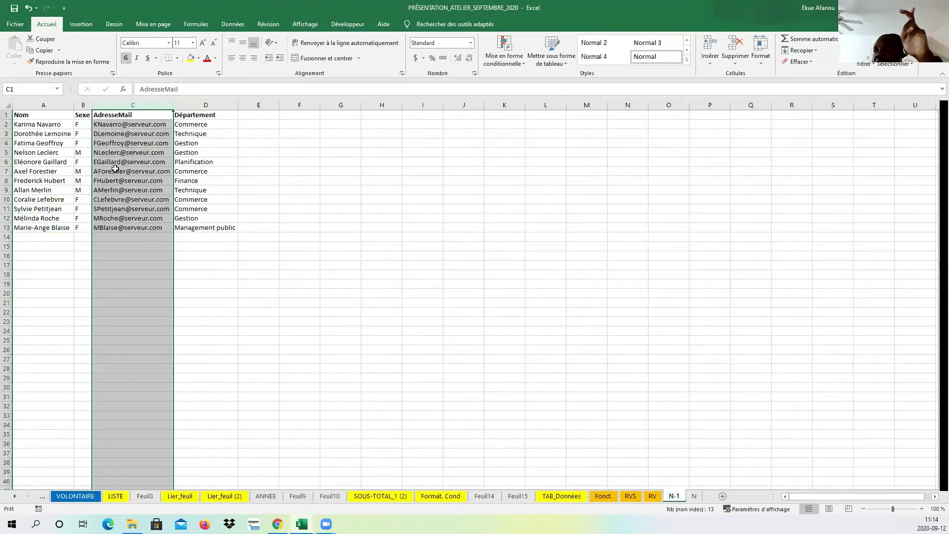
{"action": "left_click", "coordinate": [60, 105]}
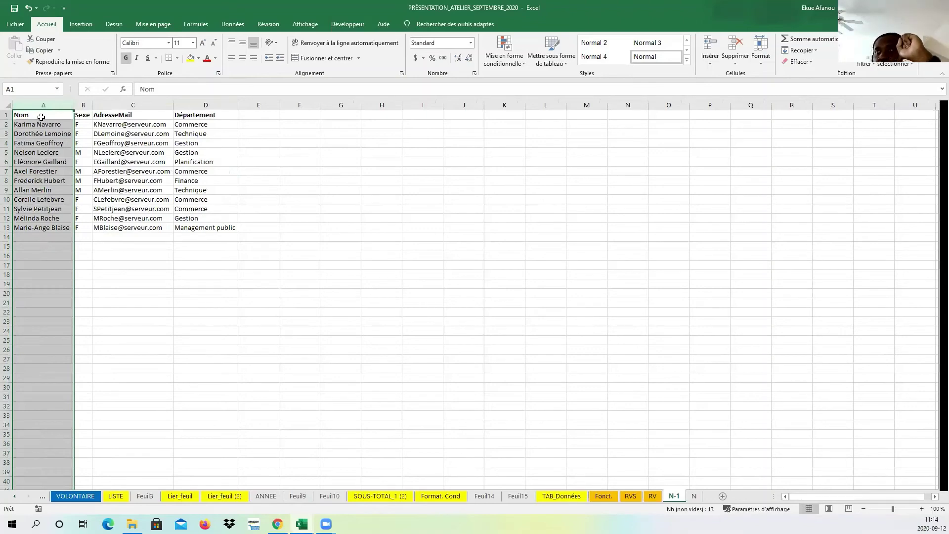
{"action": "right_click", "coordinate": [8, 115]}
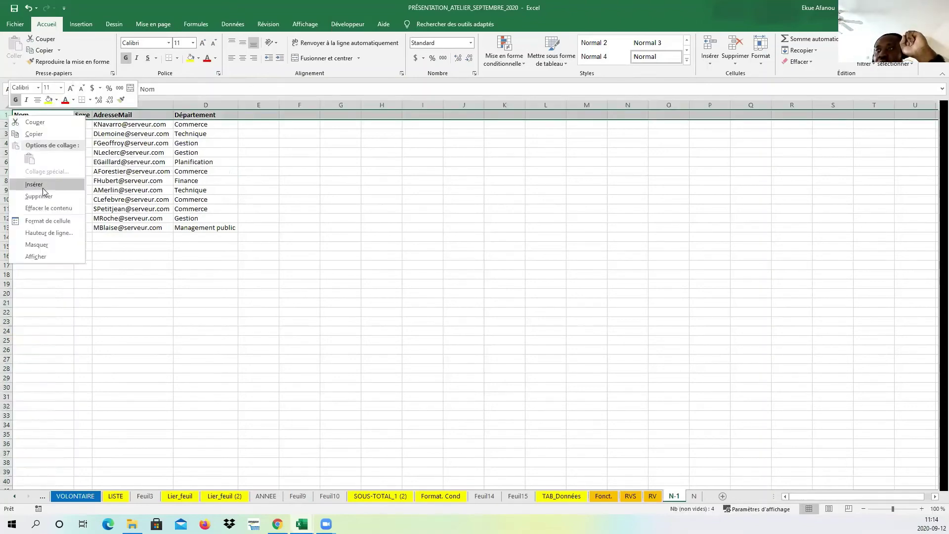
{"action": "left_click", "coordinate": [45, 187]}
- Number the columns of the N-1 list by entering 1, 2, 3 and 4 in A1 through D1
{"action": "left_click", "coordinate": [48, 113]}
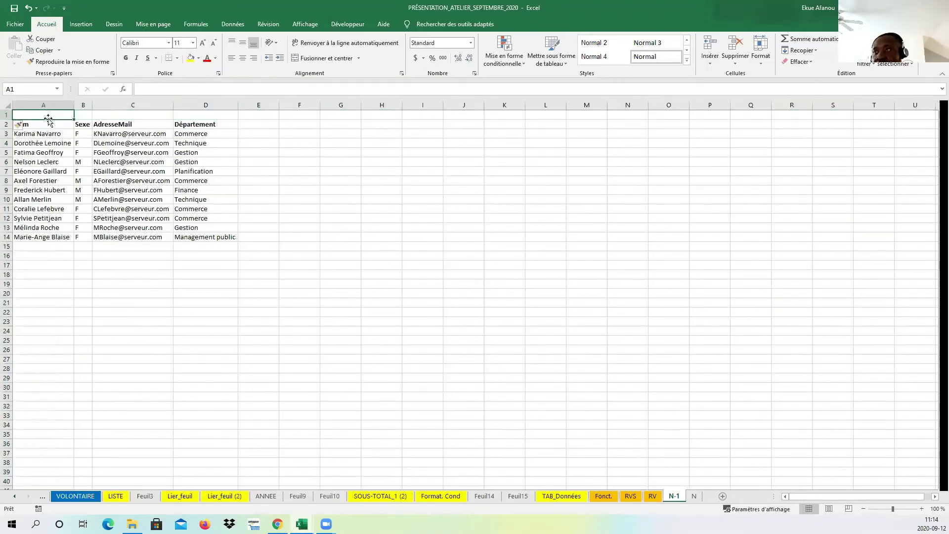
{"action": "type", "text": "1"}
{"action": "left_click", "coordinate": [85, 114]}
{"action": "type", "text": "2"}
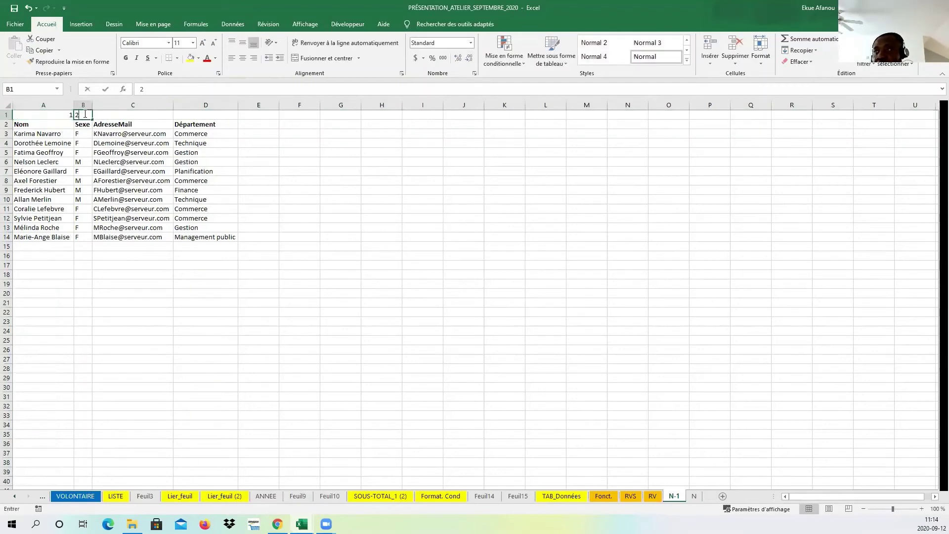
{"action": "left_click", "coordinate": [112, 113]}
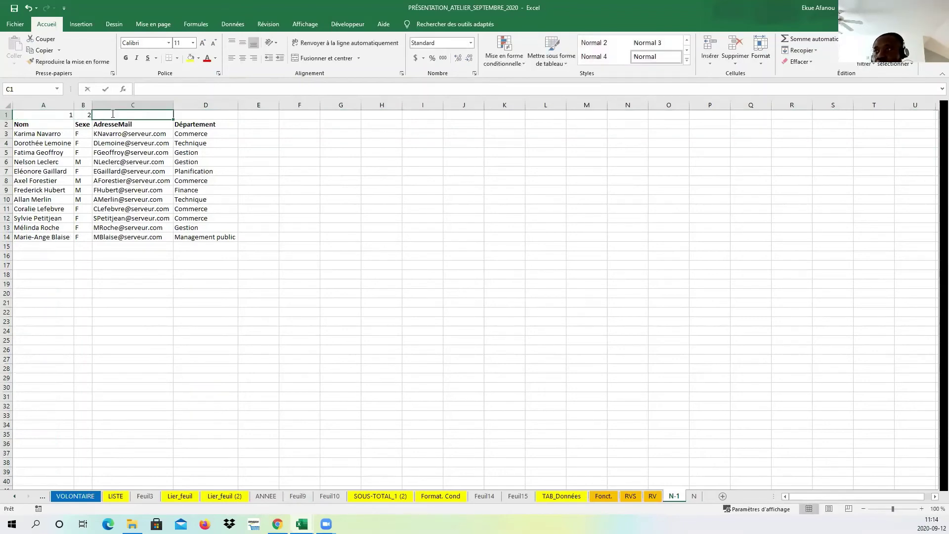
{"action": "type", "text": "3"}
{"action": "left_click", "coordinate": [187, 119]}
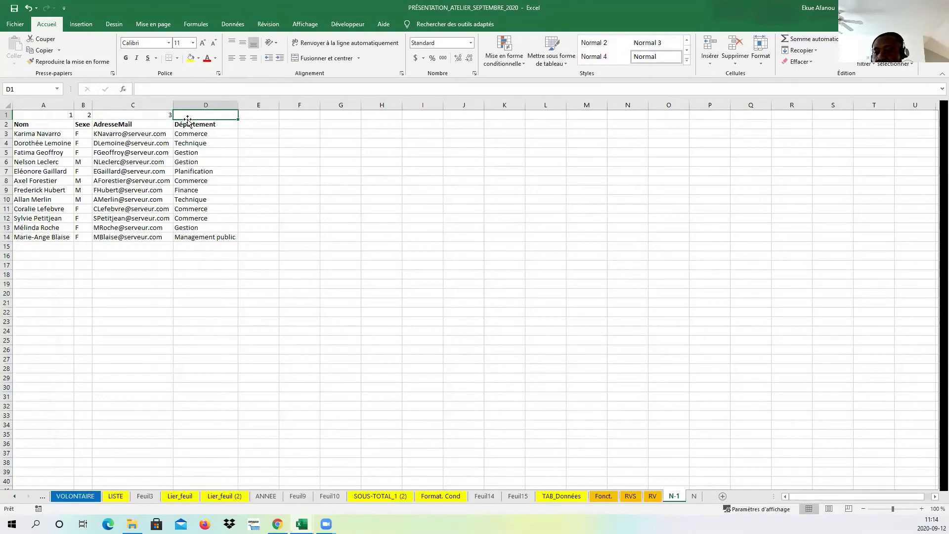
{"action": "type", "text": "4"}
{"action": "left_click", "coordinate": [293, 199]}
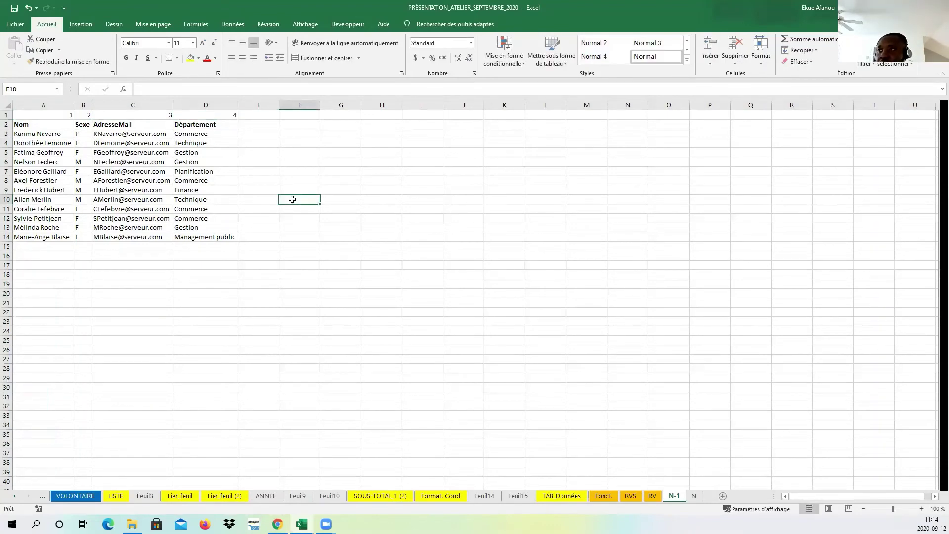
{"action": "left_click_drag", "start_coordinate": [277, 223], "coordinate": [301, 227]}
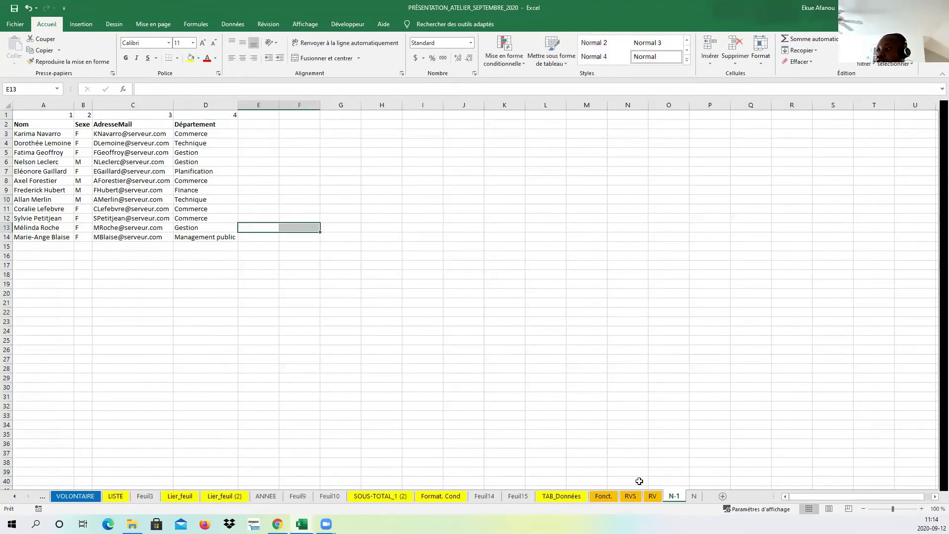
- Examine the employee list on sheet RVS, including its Département and Date recrutement columns
{"action": "left_click", "coordinate": [694, 496]}
{"action": "left_click", "coordinate": [334, 257]}
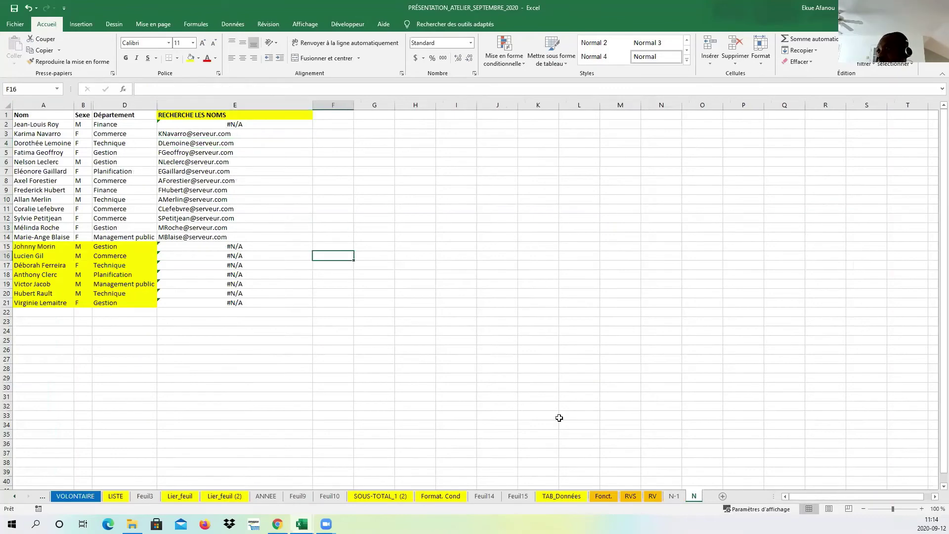
{"action": "left_click", "coordinate": [611, 498]}
{"action": "left_click", "coordinate": [630, 496]}
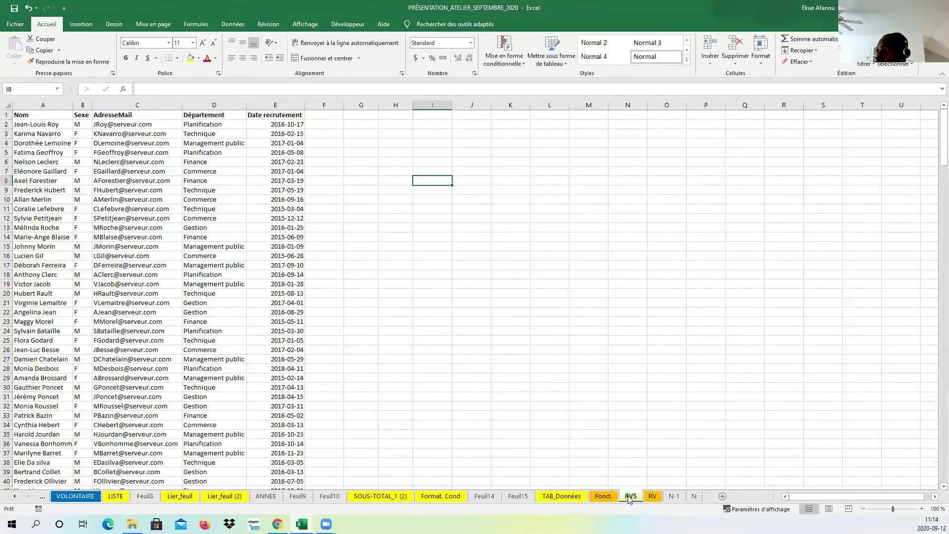
{"action": "left_click", "coordinate": [465, 319]}
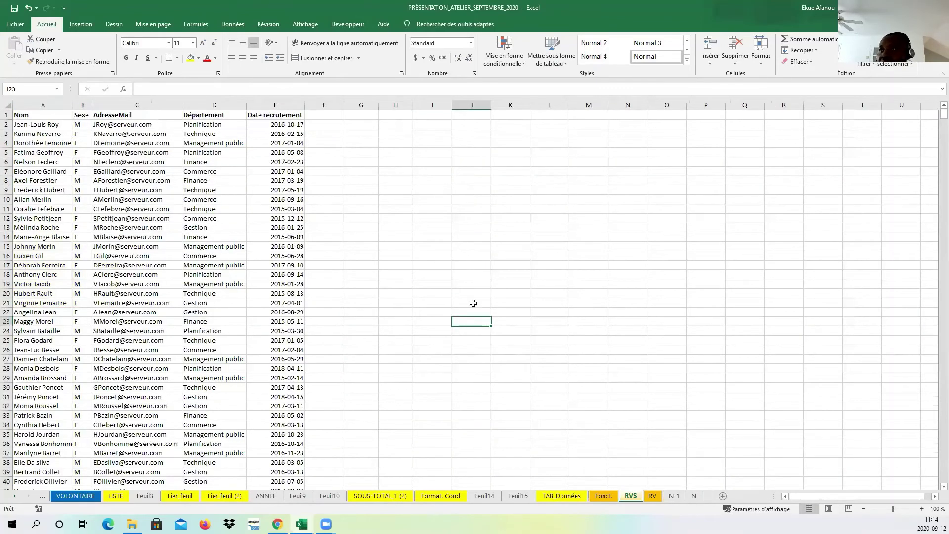
{"action": "left_click", "coordinate": [349, 265]}
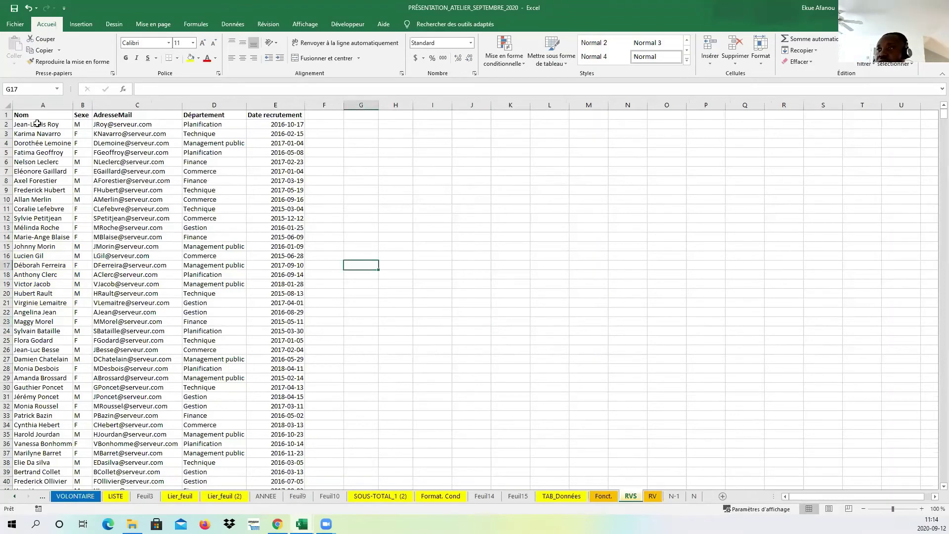
{"action": "left_click_drag", "start_coordinate": [35, 123], "coordinate": [263, 240]}
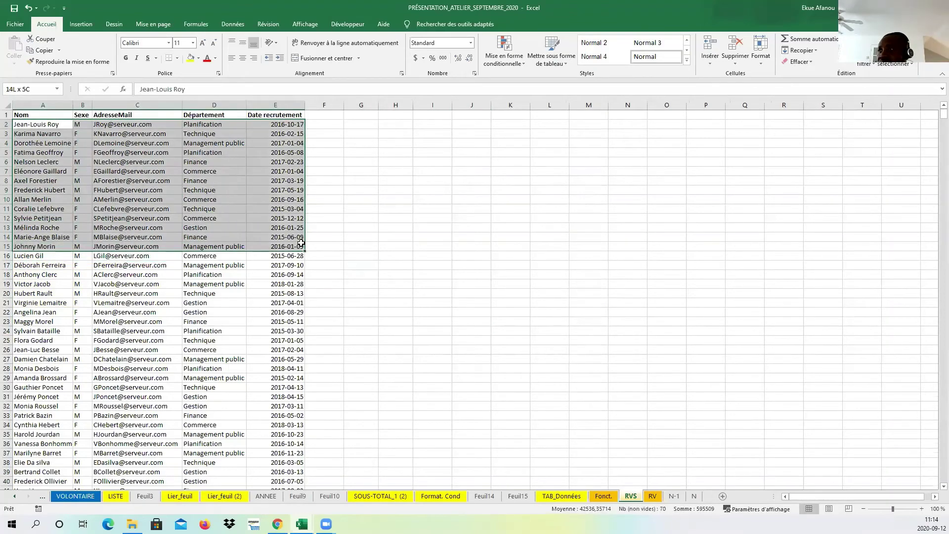
{"action": "left_click", "coordinate": [360, 226]}
{"action": "left_click_drag", "start_coordinate": [293, 122], "coordinate": [296, 274]}
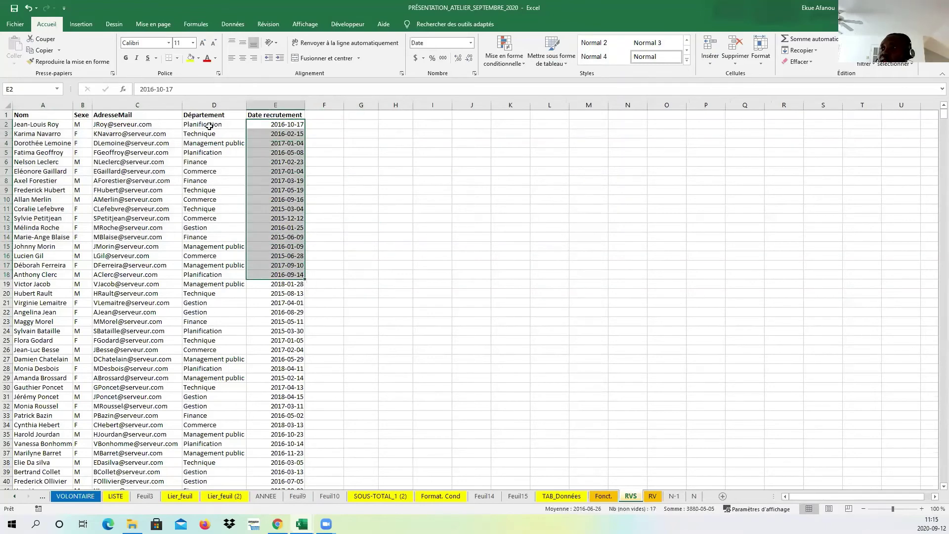
{"action": "left_click_drag", "start_coordinate": [209, 126], "coordinate": [213, 255]}
{"action": "left_click", "coordinate": [366, 236]}
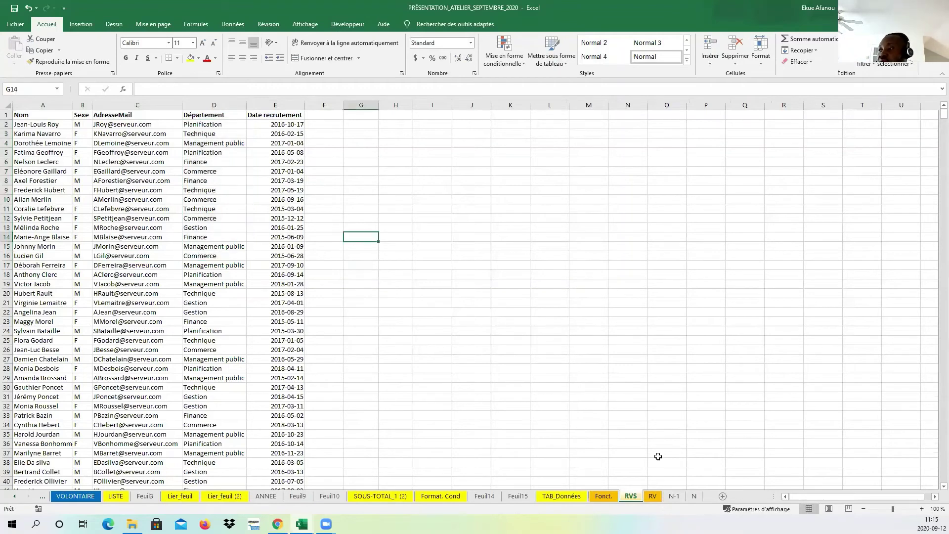
- Compare the first employee's row on sheet RV with the matching Département entry on sheet RVS
{"action": "left_click", "coordinate": [653, 495]}
{"action": "left_click", "coordinate": [22, 125]}
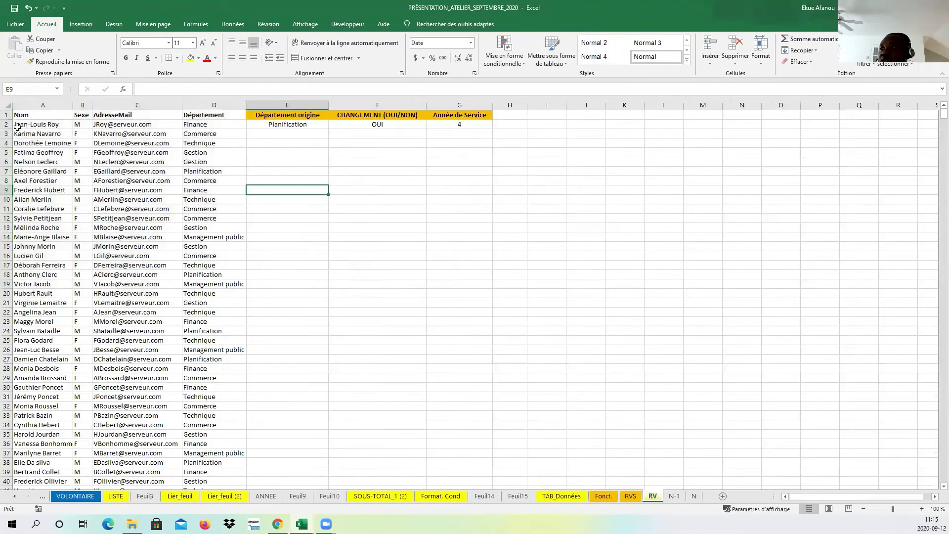
{"action": "left_click", "coordinate": [630, 497]}
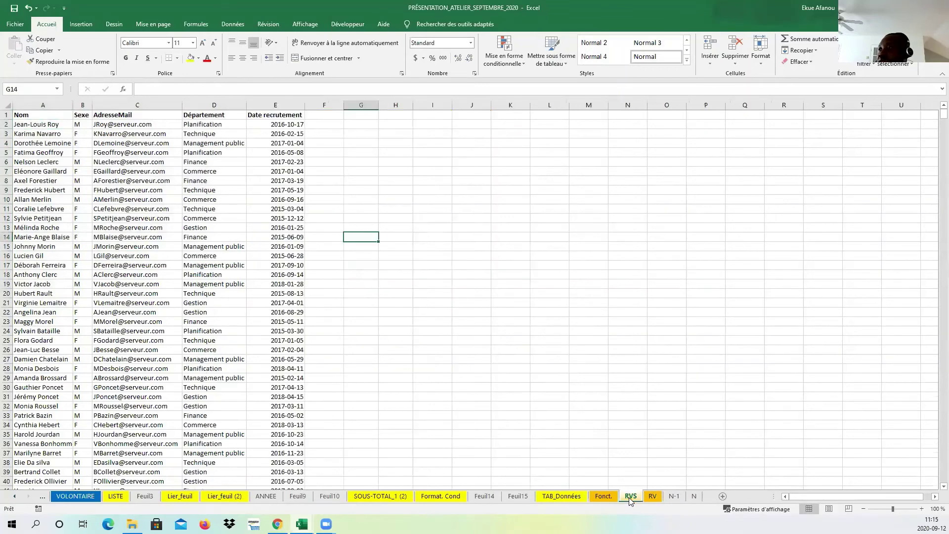
{"action": "left_click", "coordinate": [218, 127]}
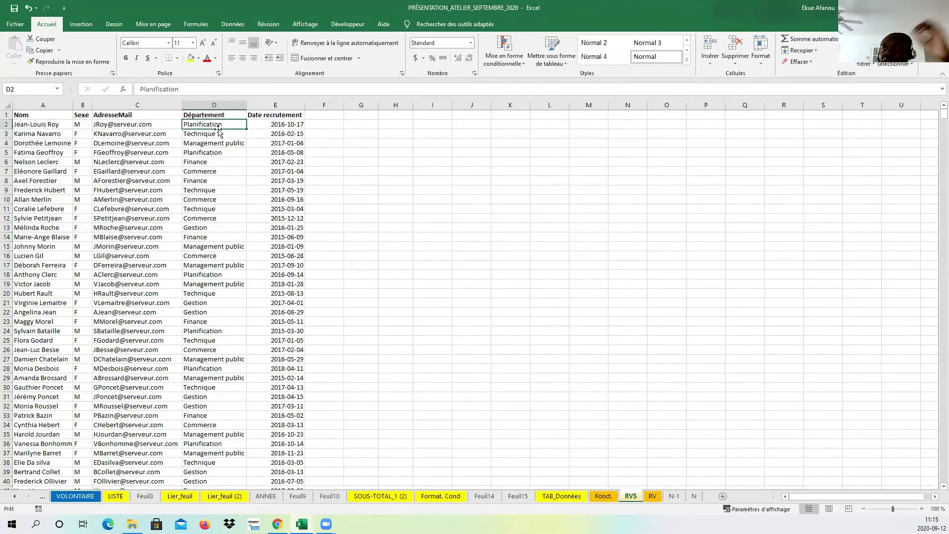
- Rename header D1 on sheet RV as "Département actuel" and widen column D to 23,00
{"action": "left_click", "coordinate": [649, 495]}
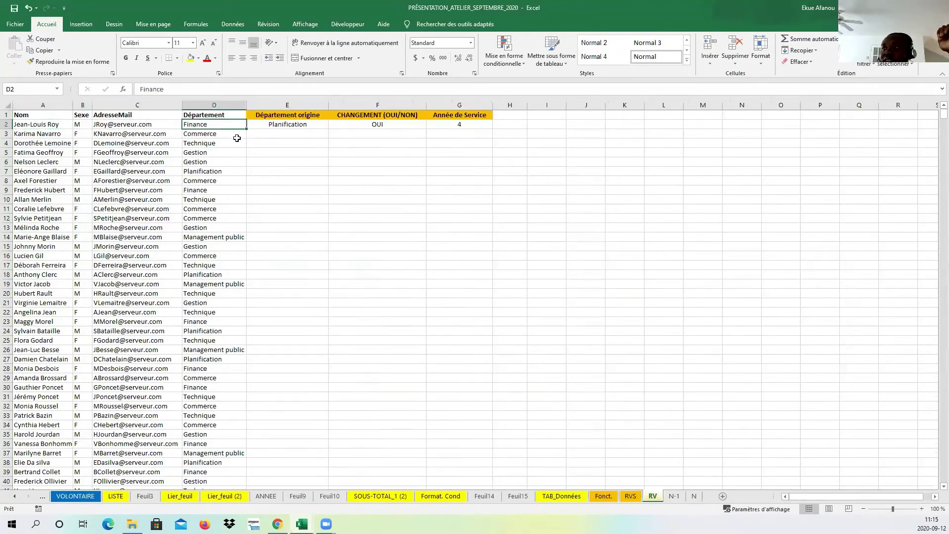
{"action": "double_click", "coordinate": [229, 114]}
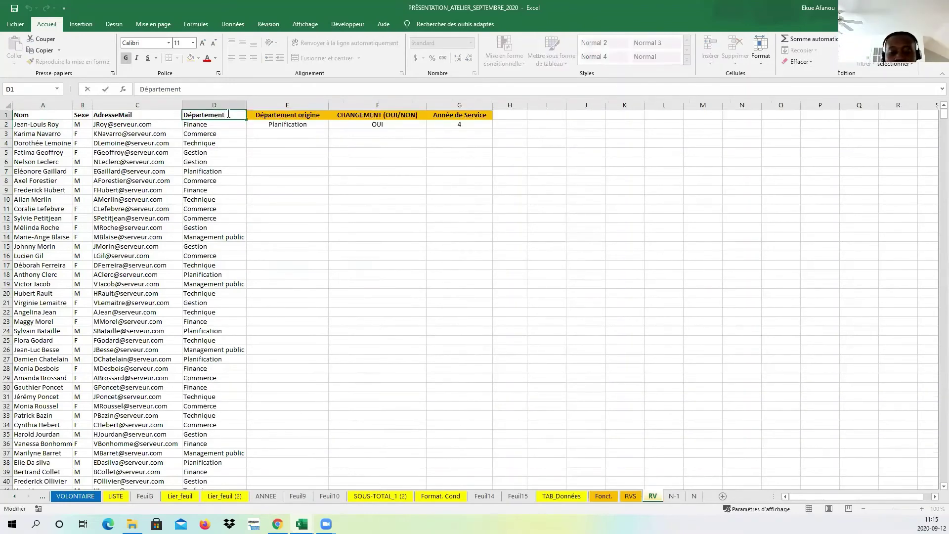
{"action": "type", "text": "actuel"}
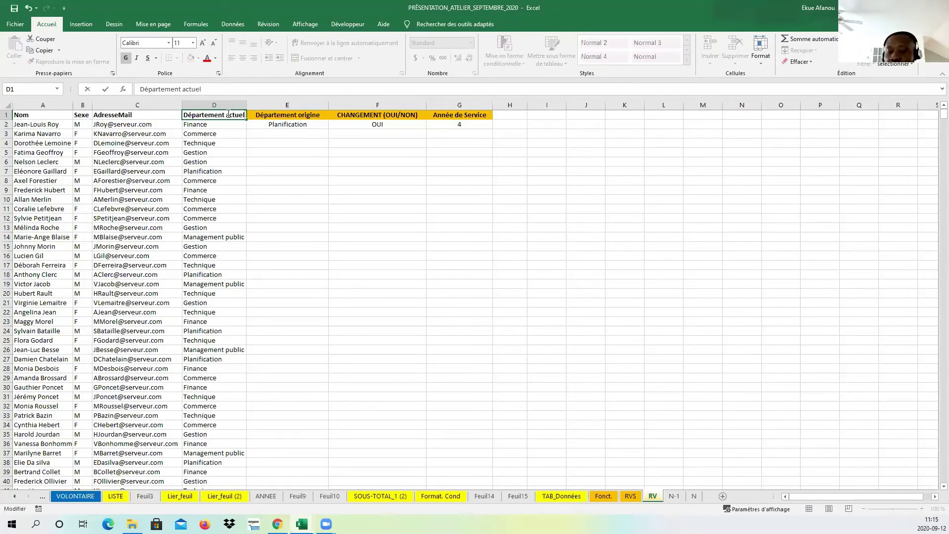
{"action": "key", "text": "Return"}
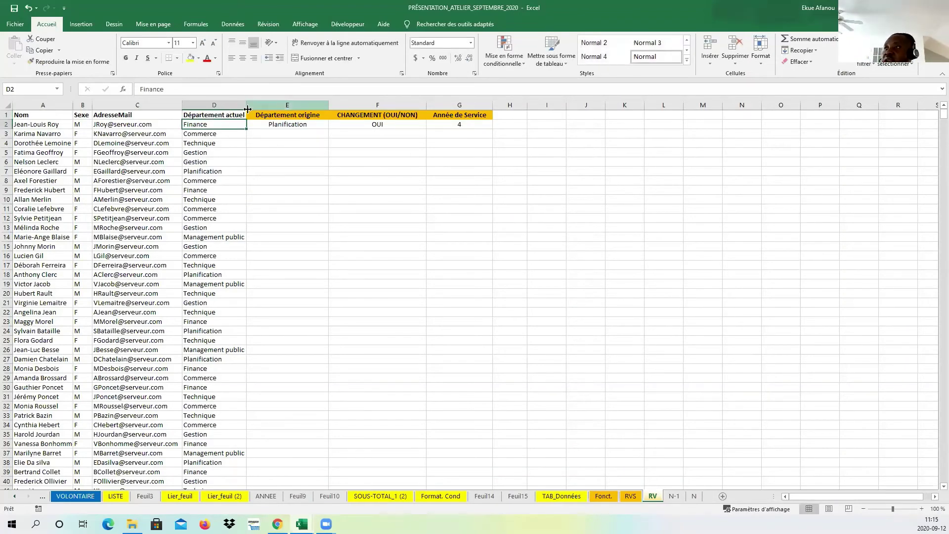
{"action": "left_click_drag", "start_coordinate": [243, 106], "coordinate": [266, 106]}
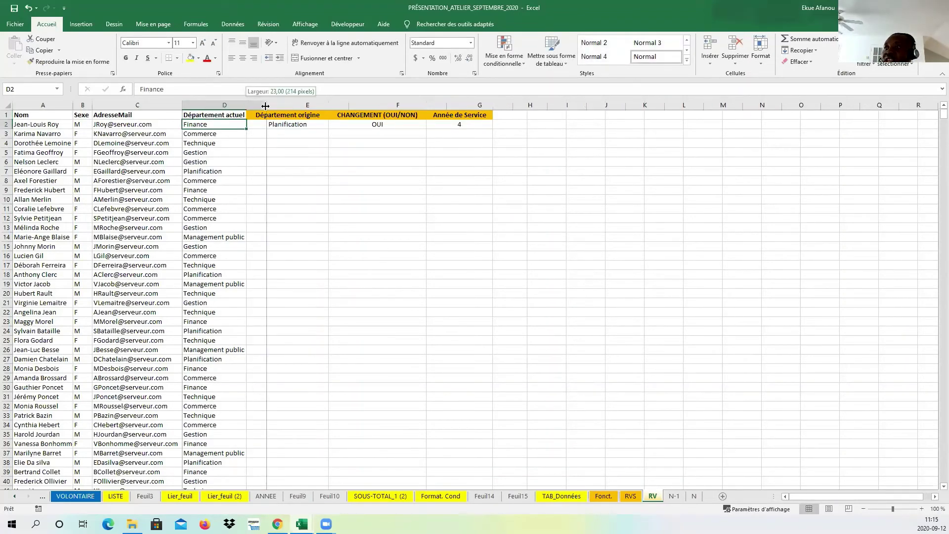
{"action": "left_click", "coordinate": [295, 154]}
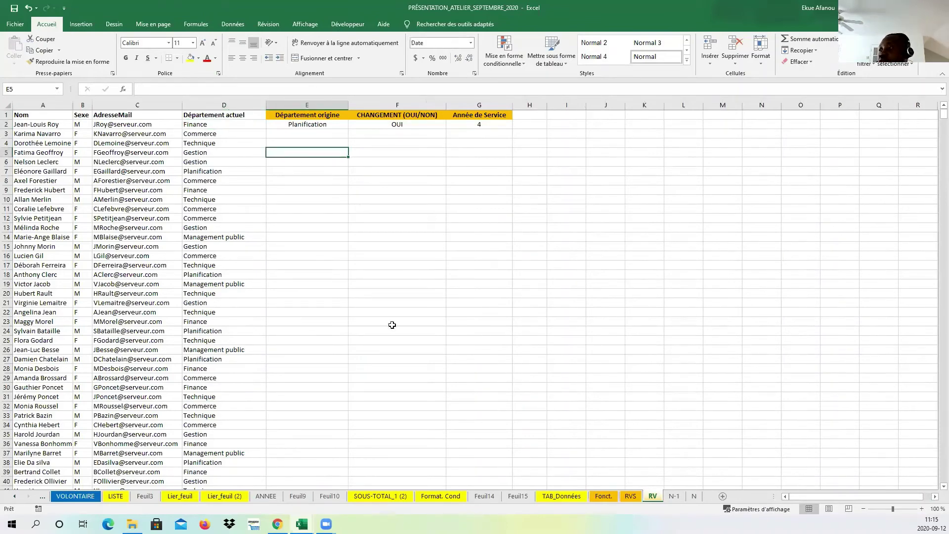
- Compare the first employee's Département and Date recrutement on sheet RVS with the RECHERCHEV formula in E2 and its lookup name on RV
{"action": "left_click", "coordinate": [635, 496]}
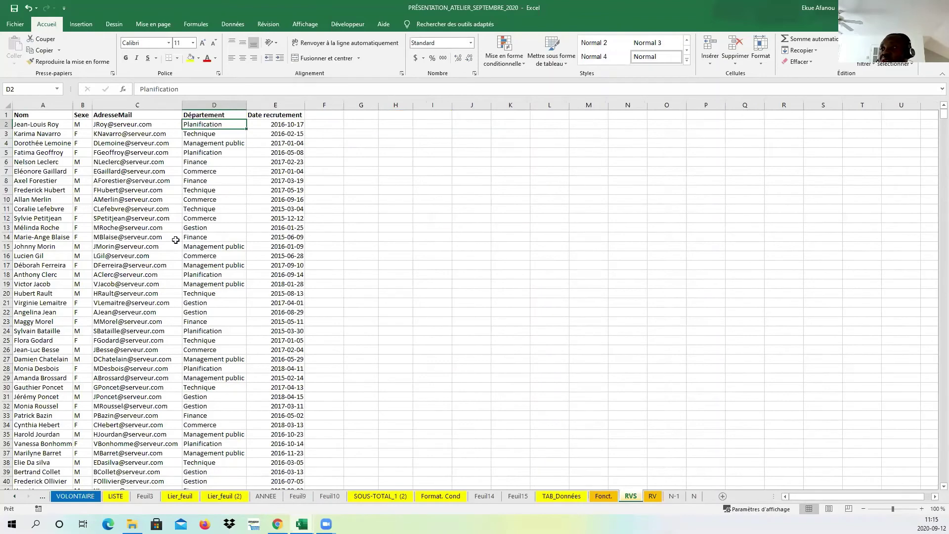
{"action": "left_click", "coordinate": [273, 125]}
{"action": "left_click", "coordinate": [229, 125]}
{"action": "left_click", "coordinate": [653, 497]}
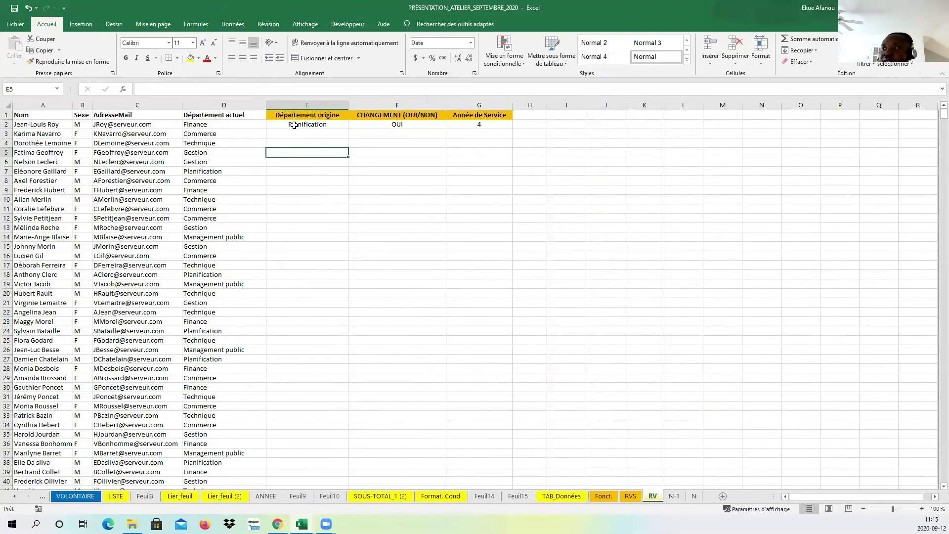
{"action": "left_click", "coordinate": [294, 125]}
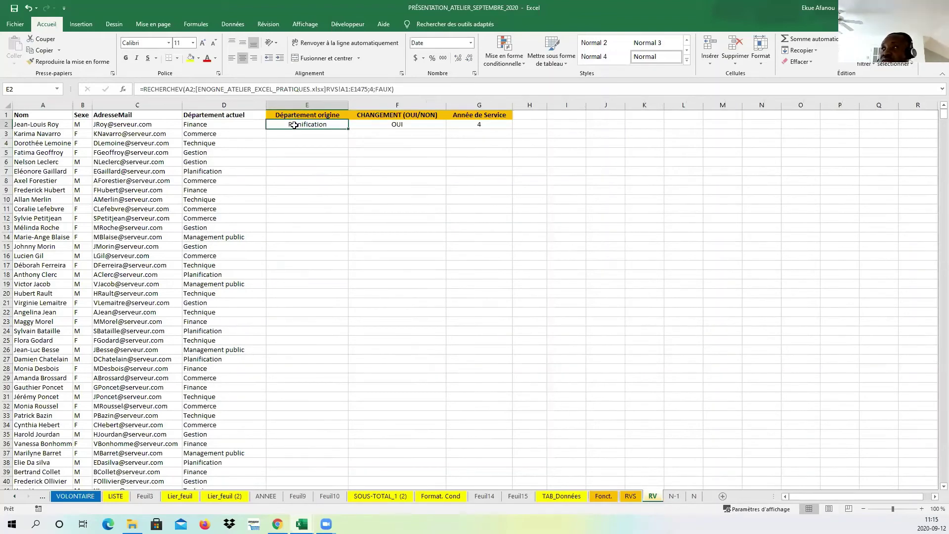
{"action": "left_click", "coordinate": [43, 125]}
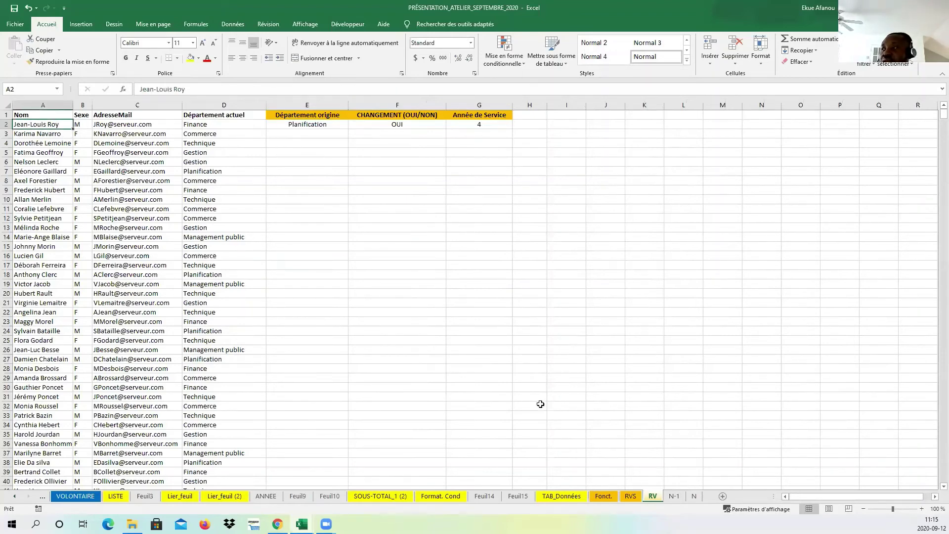
- Locate the first employee on sheet RVS and count the columns from Nom across to Département
{"action": "left_click", "coordinate": [633, 499]}
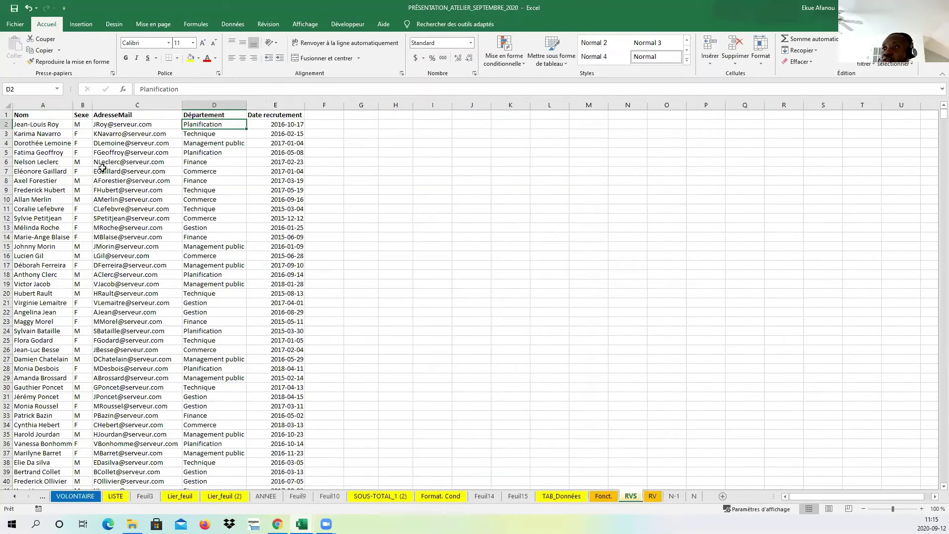
{"action": "left_click", "coordinate": [36, 127]}
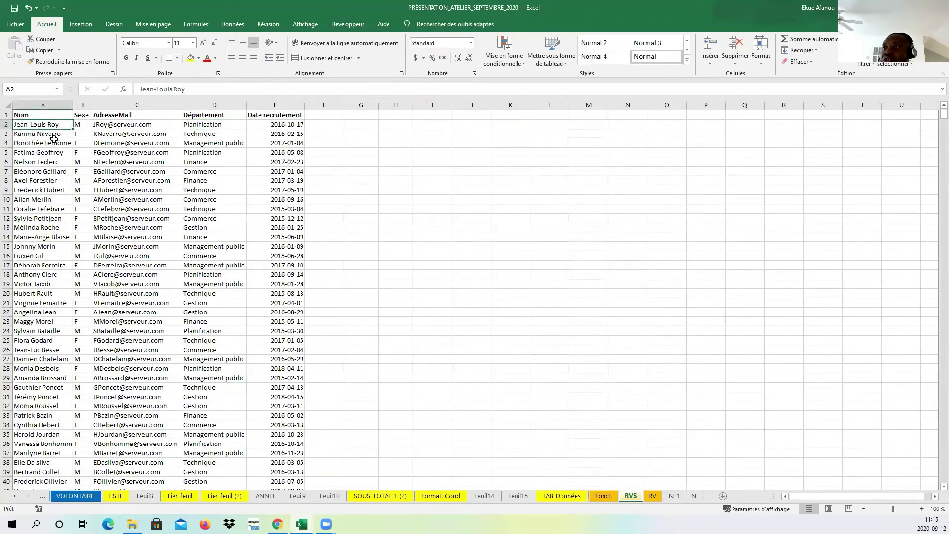
{"action": "left_click", "coordinate": [207, 105]}
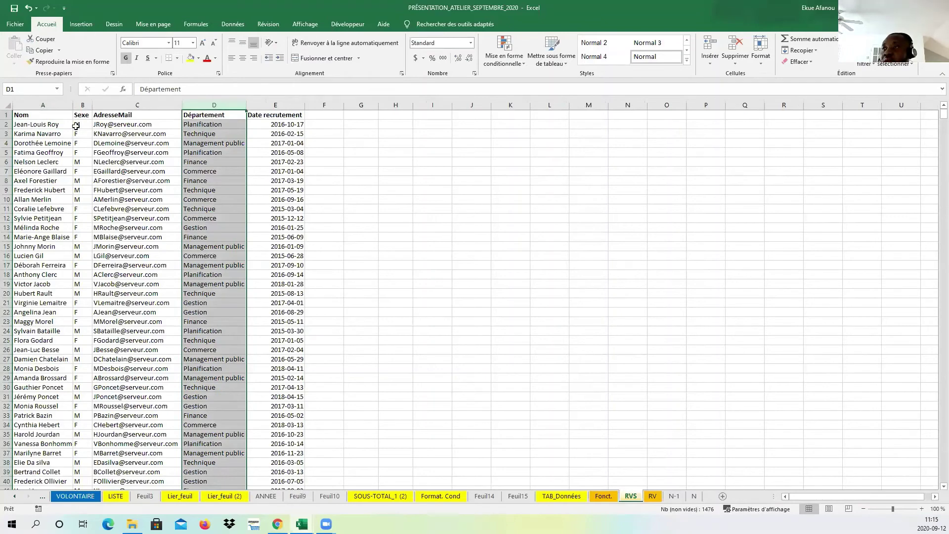
{"action": "left_click", "coordinate": [57, 119]}
{"action": "left_click", "coordinate": [85, 114]}
{"action": "left_click", "coordinate": [131, 116]}
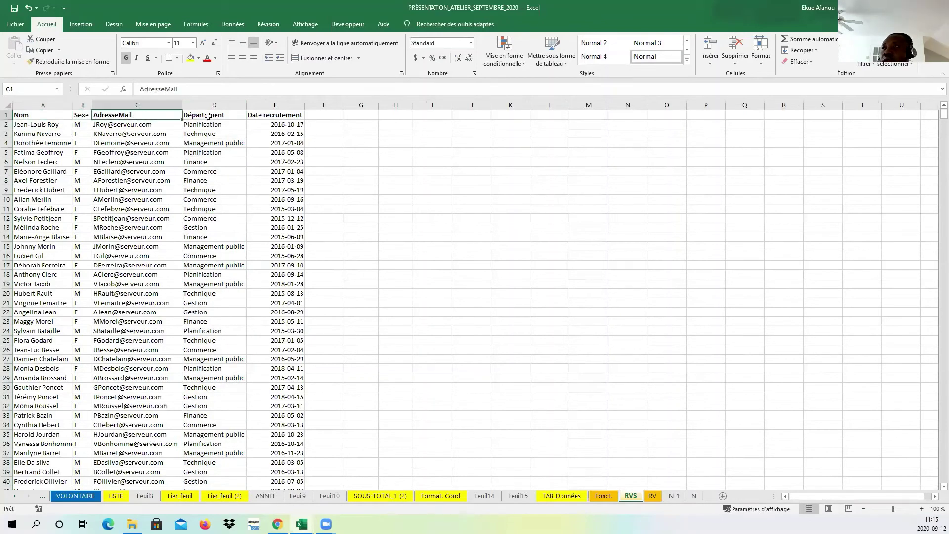
{"action": "left_click", "coordinate": [208, 117]}
{"action": "left_click", "coordinate": [651, 496]}
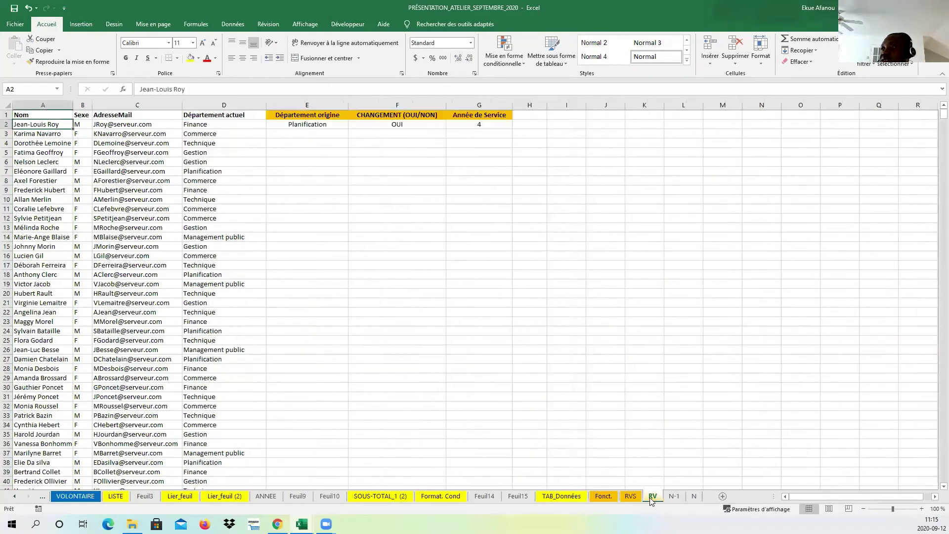
- Review the RECHERCHEV function arguments of cell E2 on sheet RV against sheet RVS, discarding any edits
{"action": "left_click", "coordinate": [318, 126]}
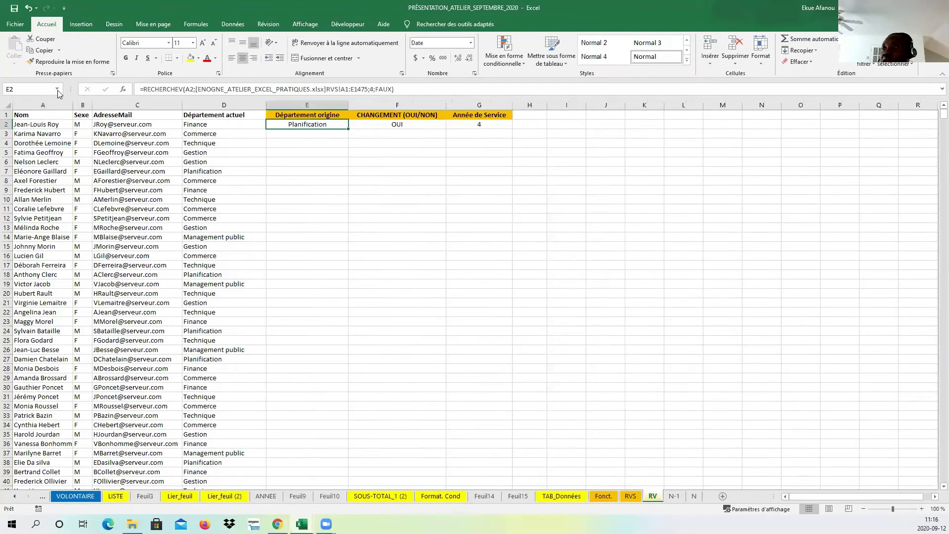
{"action": "left_click", "coordinate": [123, 89]}
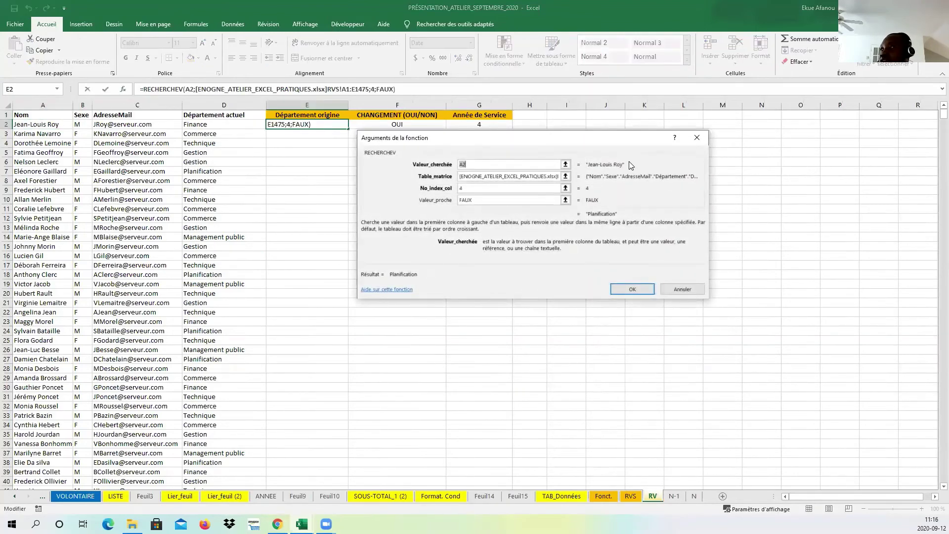
{"action": "left_click_drag", "start_coordinate": [615, 142], "coordinate": [693, 159]}
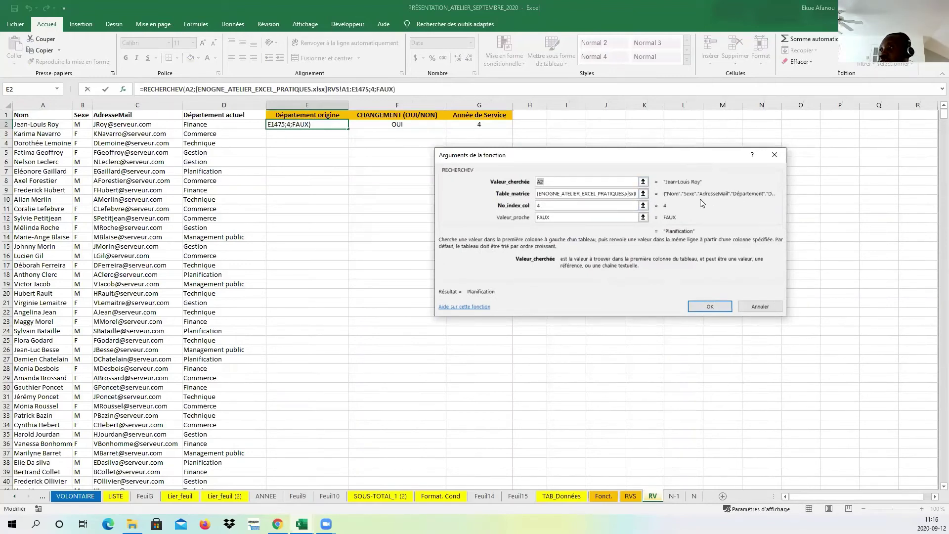
{"action": "left_click", "coordinate": [631, 498]}
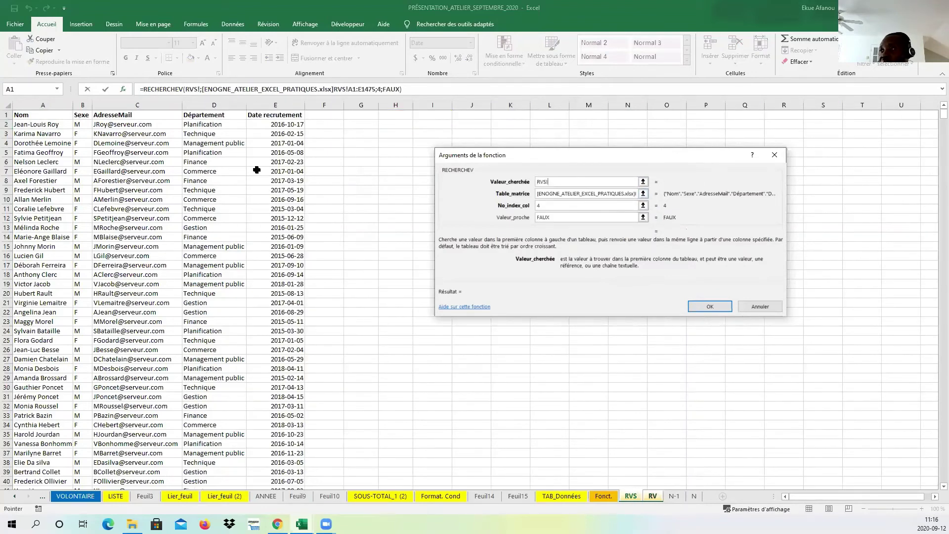
{"action": "left_click", "coordinate": [654, 497]}
{"action": "left_click", "coordinate": [547, 206]}
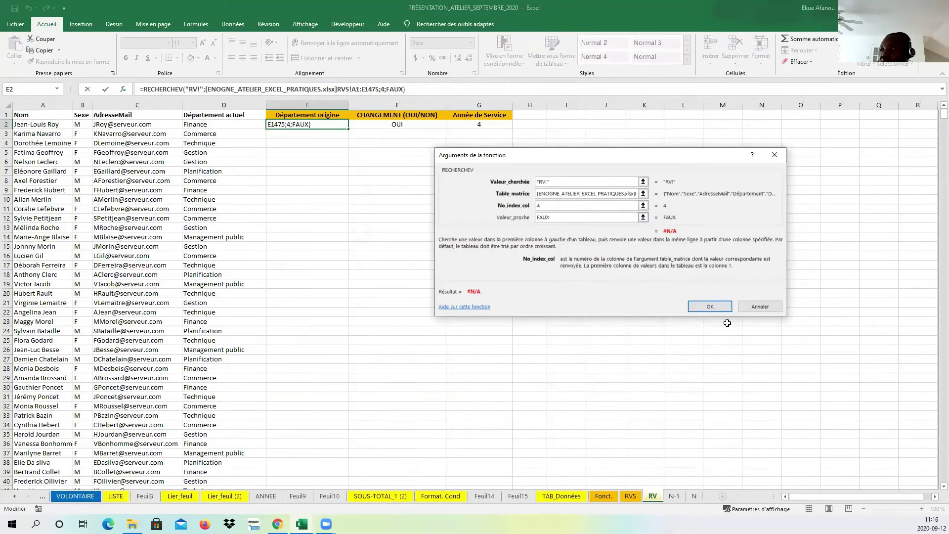
{"action": "left_click", "coordinate": [761, 306]}
{"action": "left_click", "coordinate": [351, 200]}
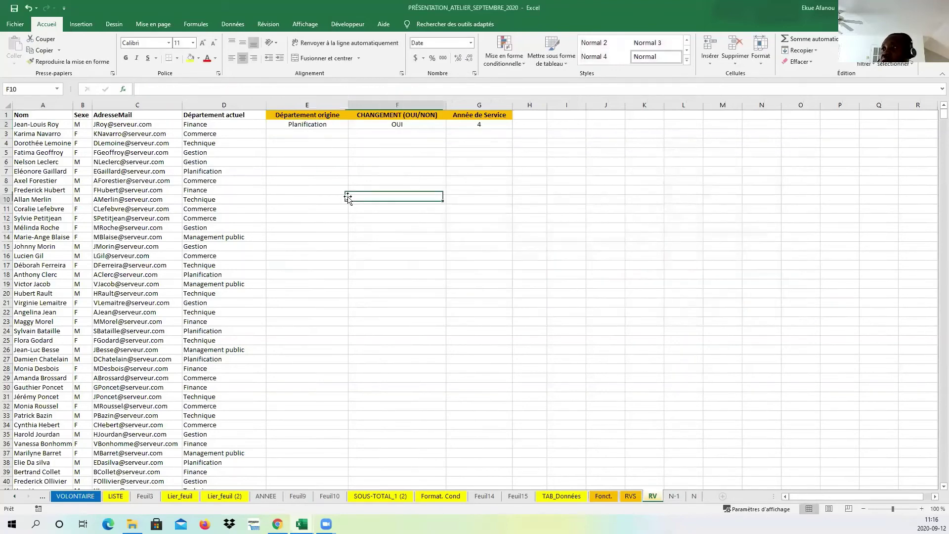
- Fill the RECHERCHEV formula from E2 down the Département origine column and check the copied formulas in several rows
{"action": "left_click", "coordinate": [310, 127]}
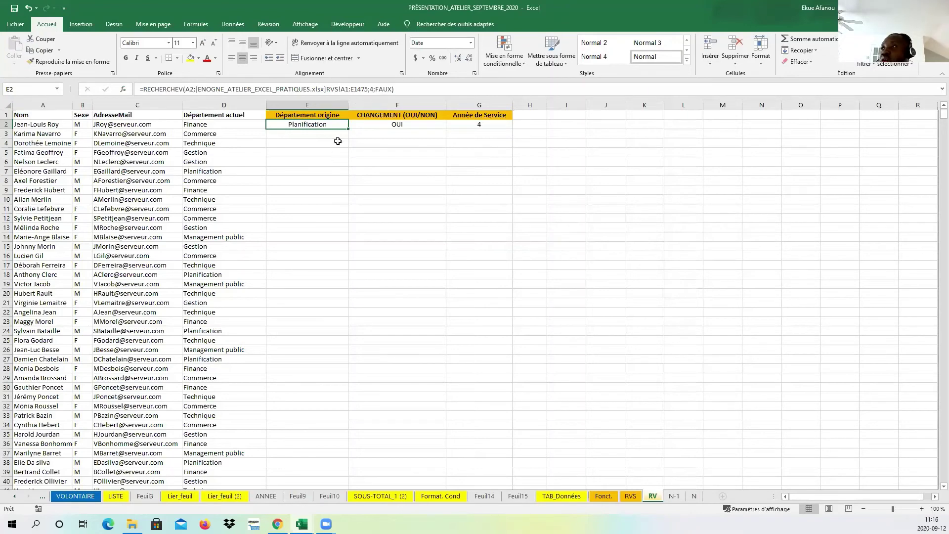
{"action": "double_click", "coordinate": [348, 129]}
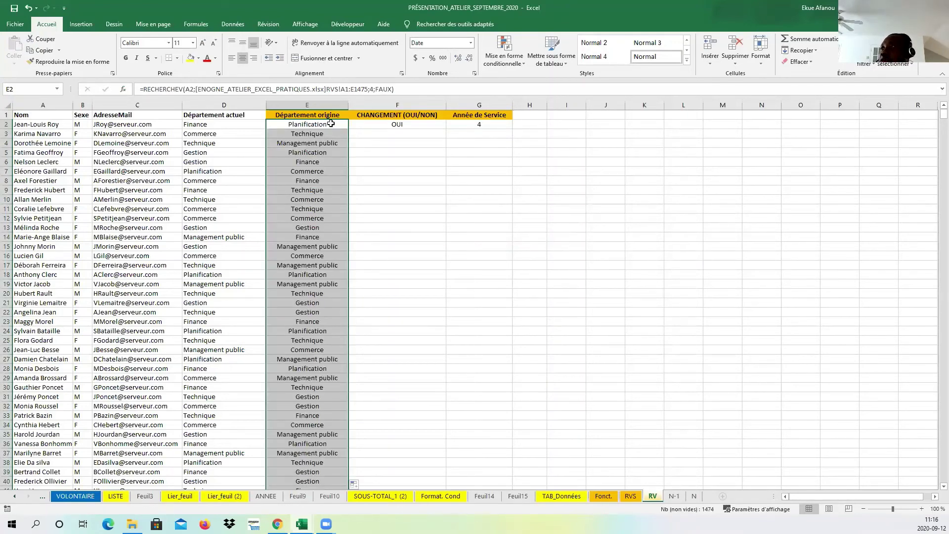
{"action": "left_click", "coordinate": [322, 169]}
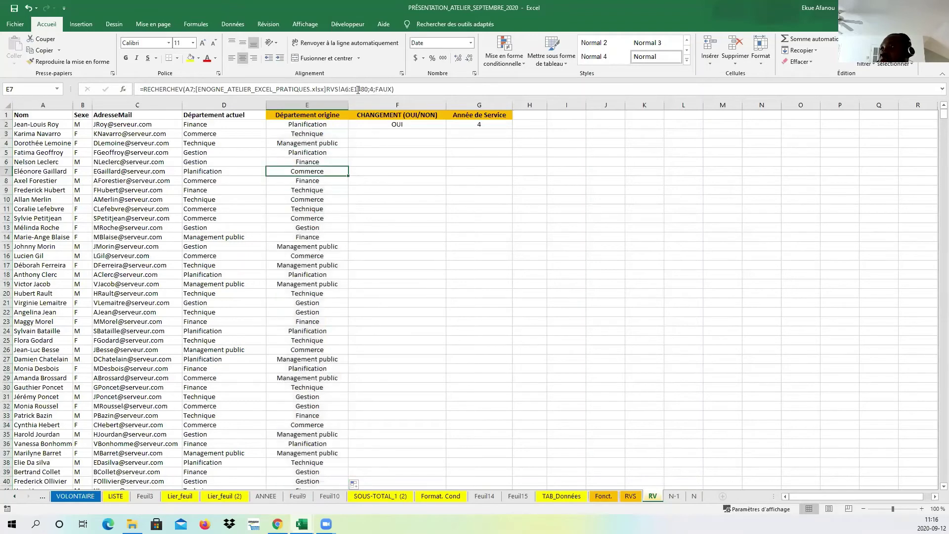
{"action": "left_click", "coordinate": [328, 144]}
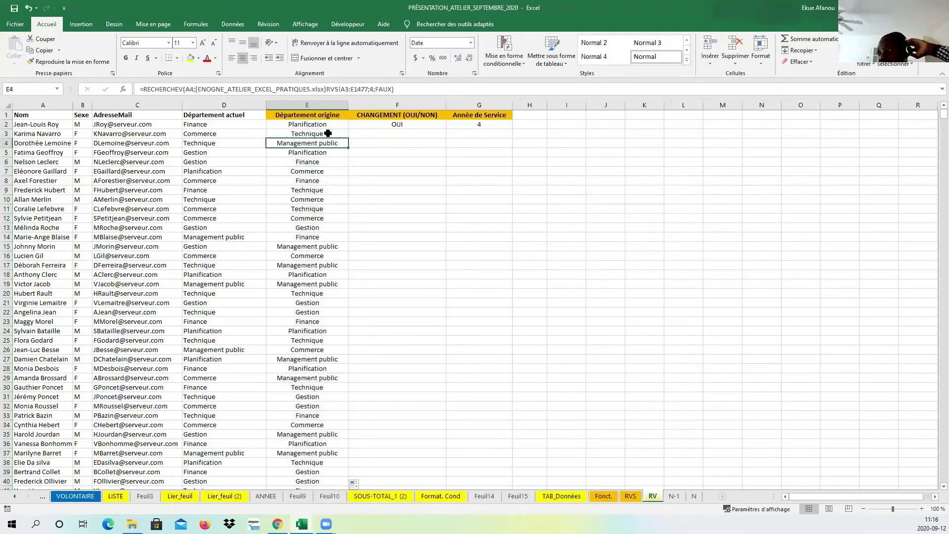
{"action": "left_click", "coordinate": [328, 127]}
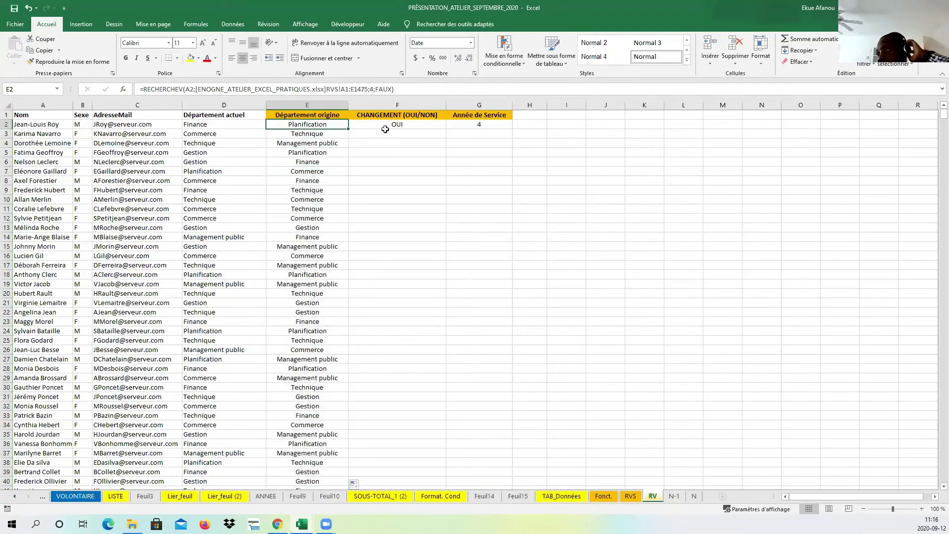
- Examine the SI formula in F2 that compares the current department in D2 with the original department in E2
{"action": "left_click", "coordinate": [381, 125]}
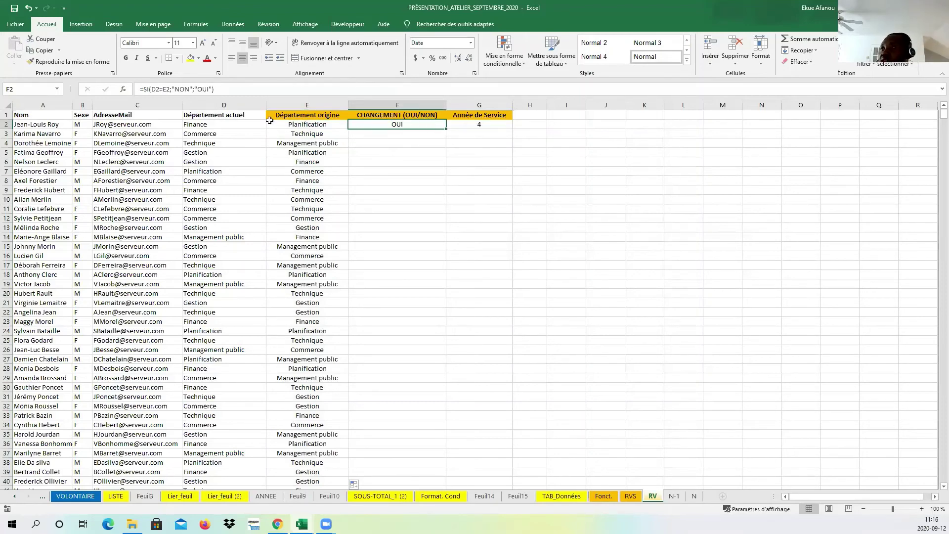
{"action": "left_click", "coordinate": [299, 122]}
{"action": "left_click", "coordinate": [222, 122]}
{"action": "left_click", "coordinate": [372, 125]}
{"action": "left_click", "coordinate": [321, 134]}
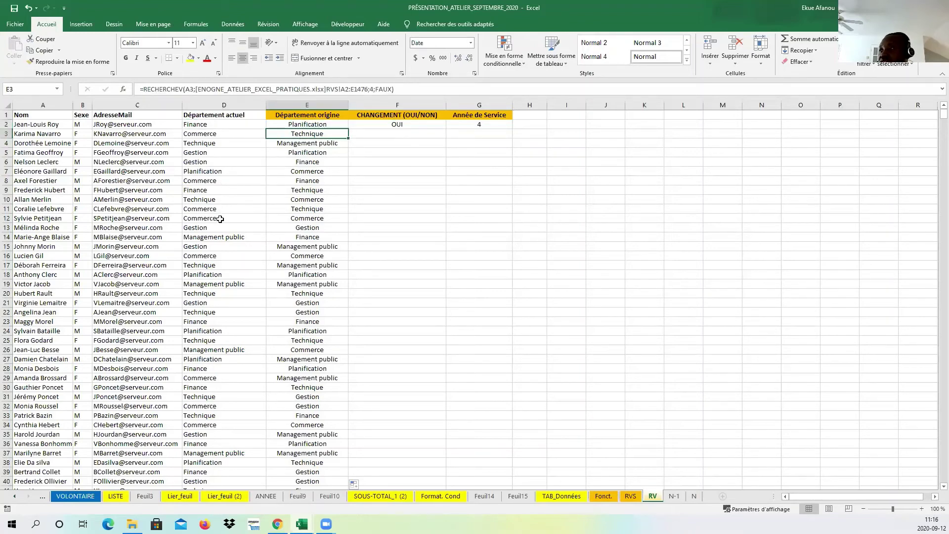
- Compare the current and original departments of the employee in row 12
{"action": "left_click_drag", "start_coordinate": [220, 219], "coordinate": [292, 217]}
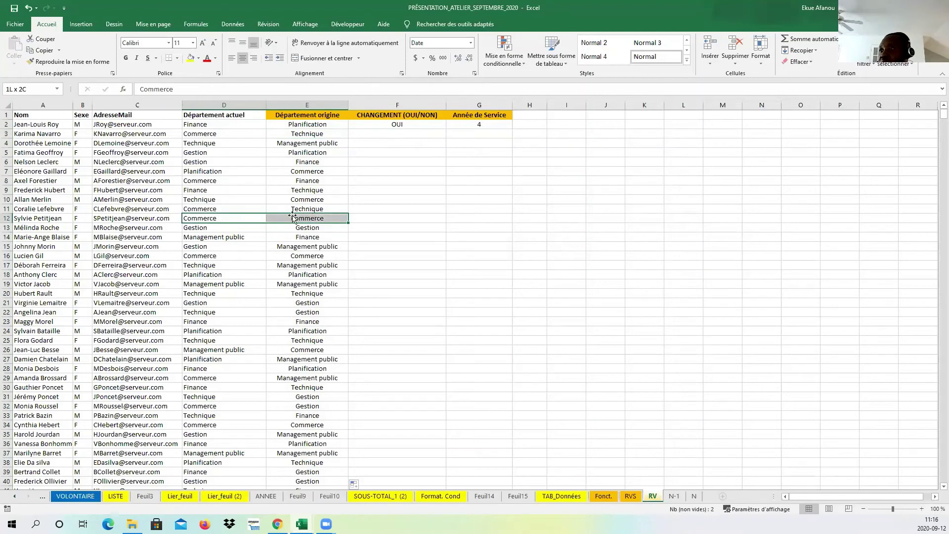
{"action": "left_click", "coordinate": [43, 220]}
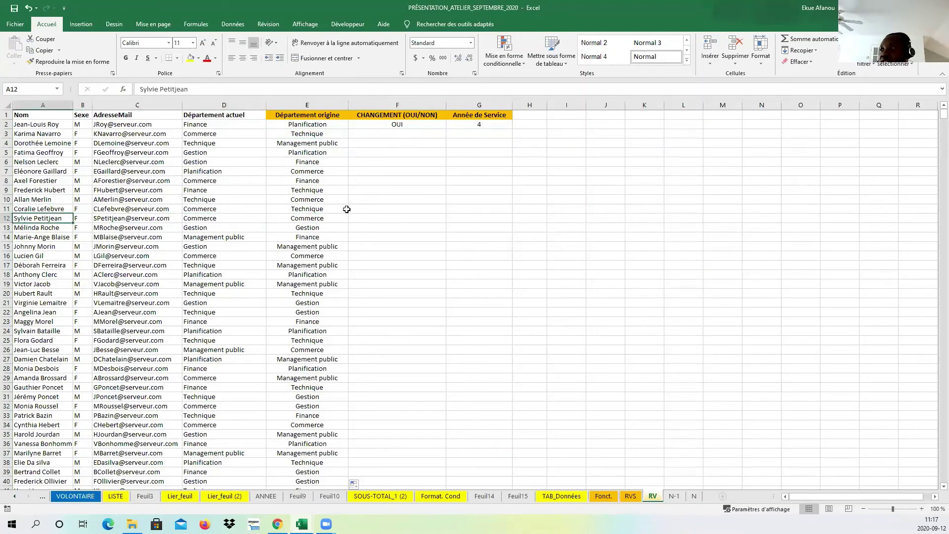
{"action": "left_click_drag", "start_coordinate": [283, 220], "coordinate": [233, 219]}
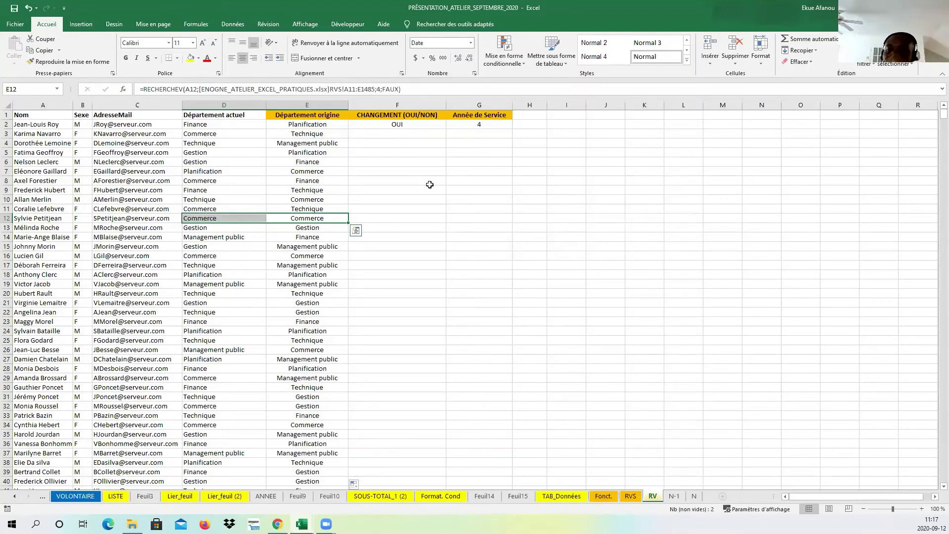
{"action": "left_click", "coordinate": [431, 197]}
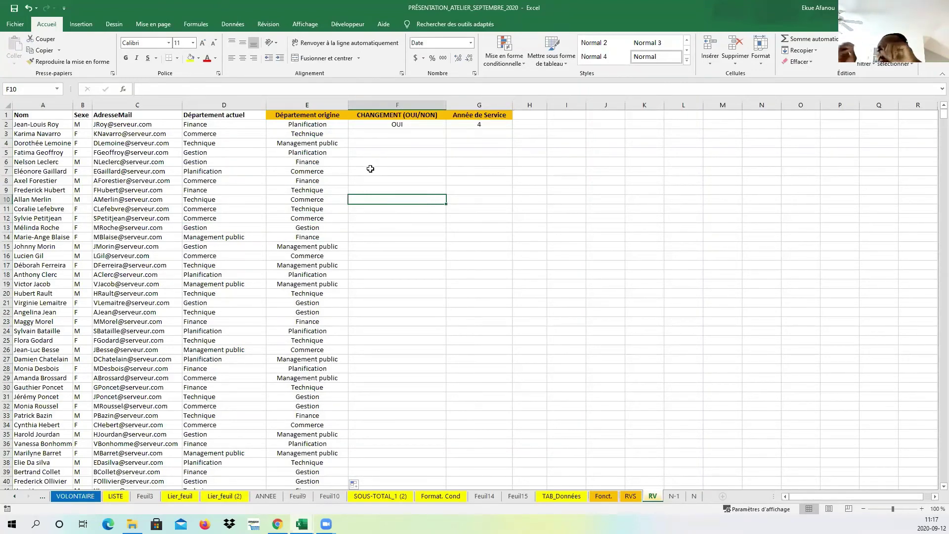
{"action": "left_click", "coordinate": [417, 165]}
{"action": "left_click", "coordinate": [316, 162]}
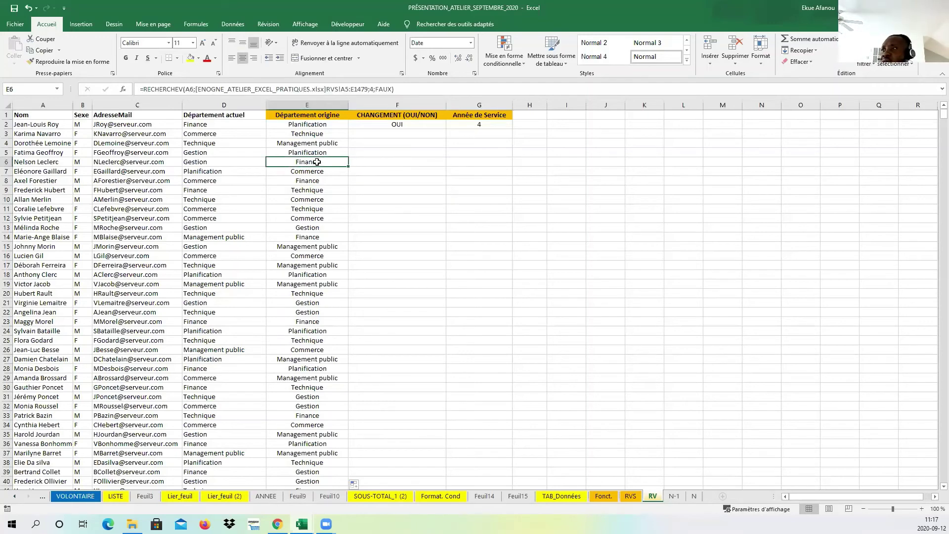
- Undo the fill of the Département origine column
{"action": "left_click", "coordinate": [29, 8]}
{"action": "left_click", "coordinate": [374, 220]}
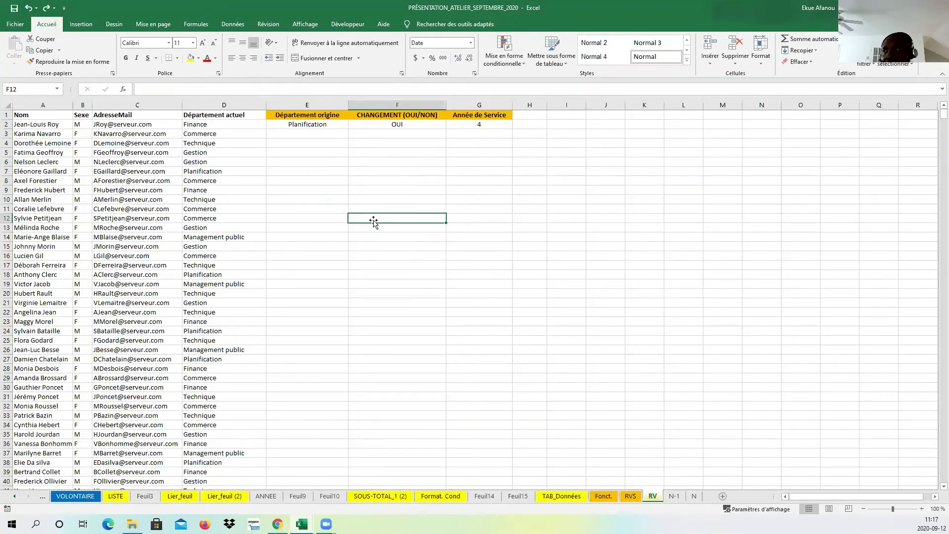
{"action": "left_click", "coordinate": [334, 246]}
{"action": "left_click", "coordinate": [323, 190]}
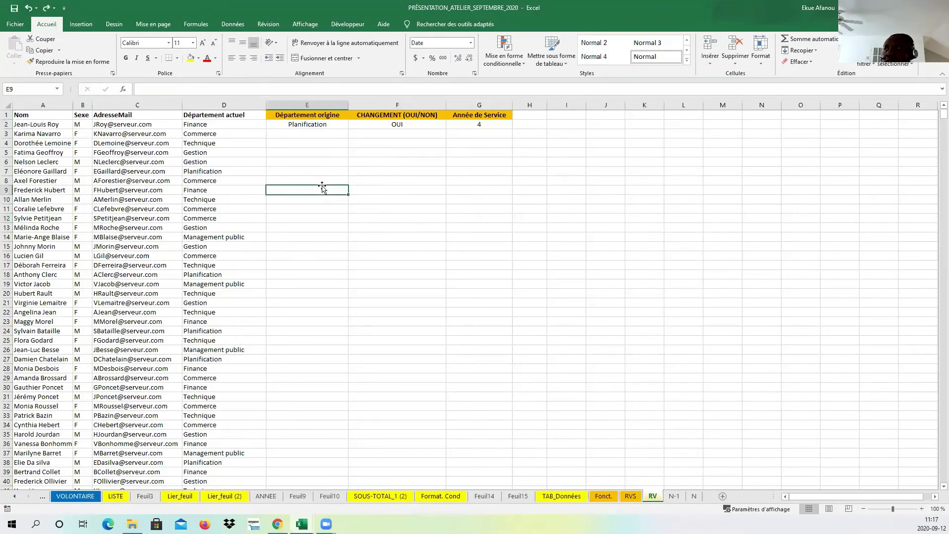
{"action": "left_click", "coordinate": [317, 125]}
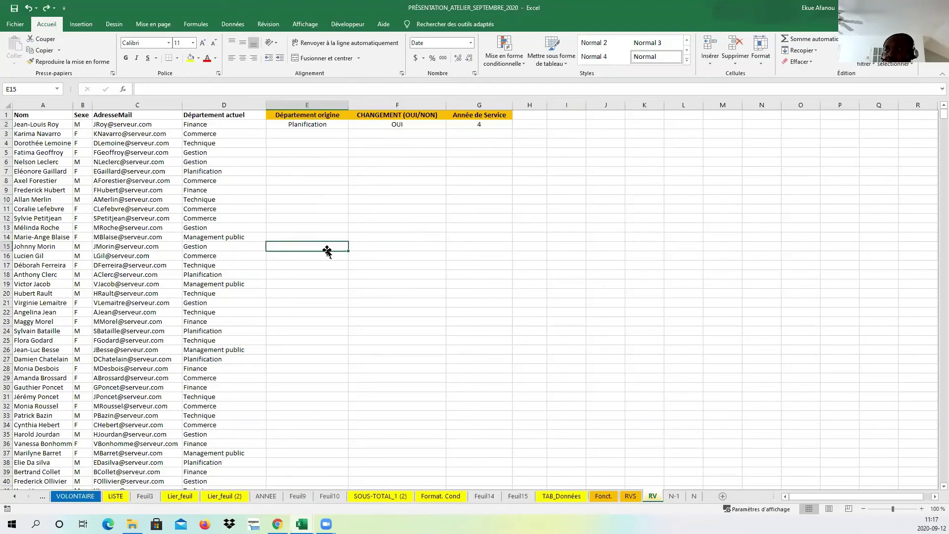
{"action": "left_click", "coordinate": [387, 126]}
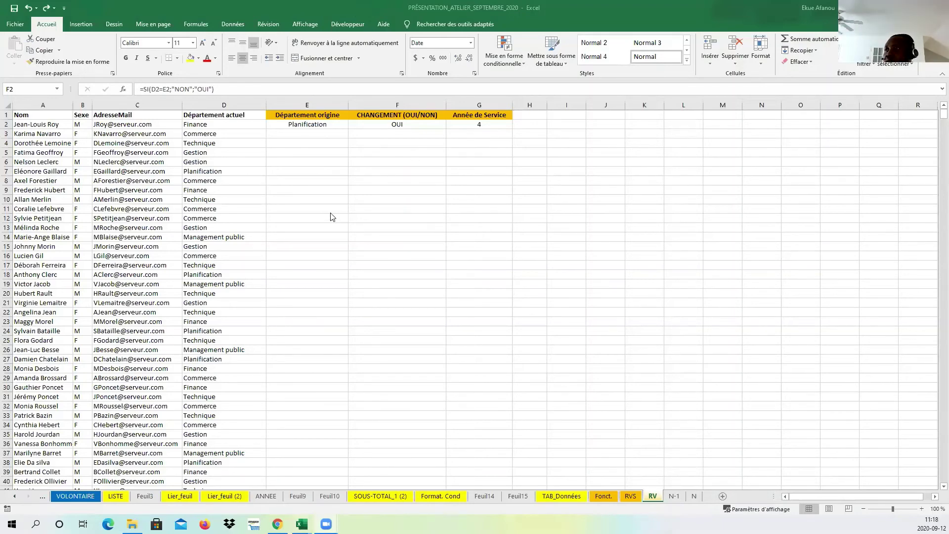
{"action": "left_click", "coordinate": [347, 232]}
{"action": "left_click", "coordinate": [318, 208]}
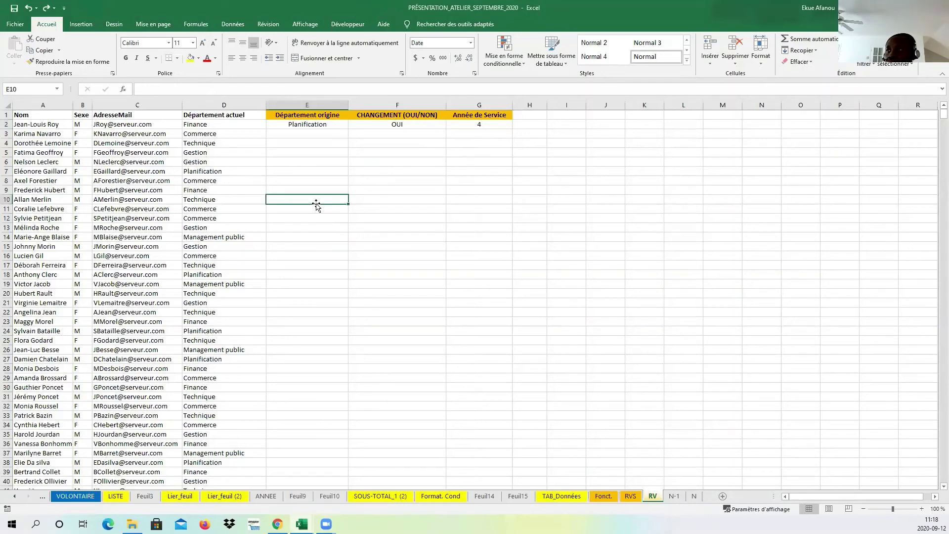
{"action": "left_click", "coordinate": [310, 123]}
{"action": "left_click", "coordinate": [619, 208]}
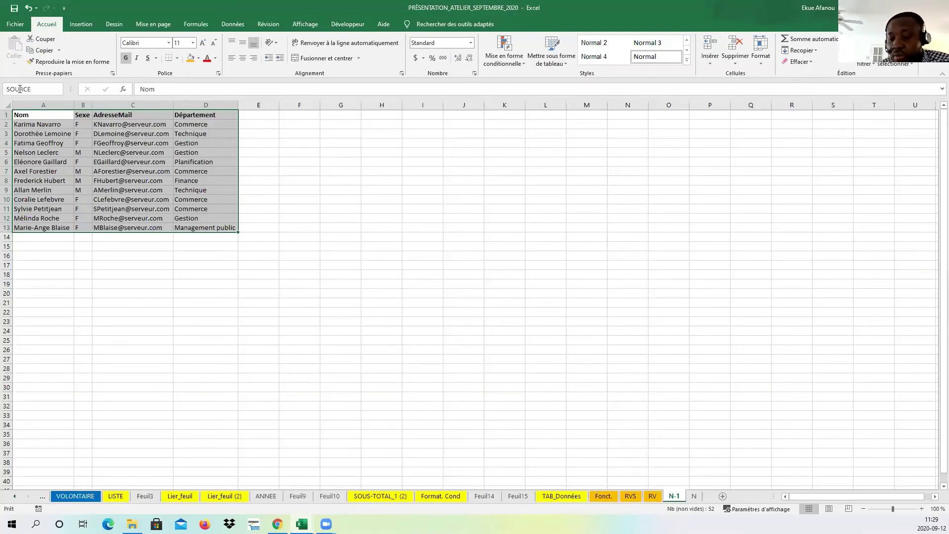
- Name the range A1:D13 on sheet N-1 SOURCE and select it again through that name
{"action": "key", "text": "Return"}
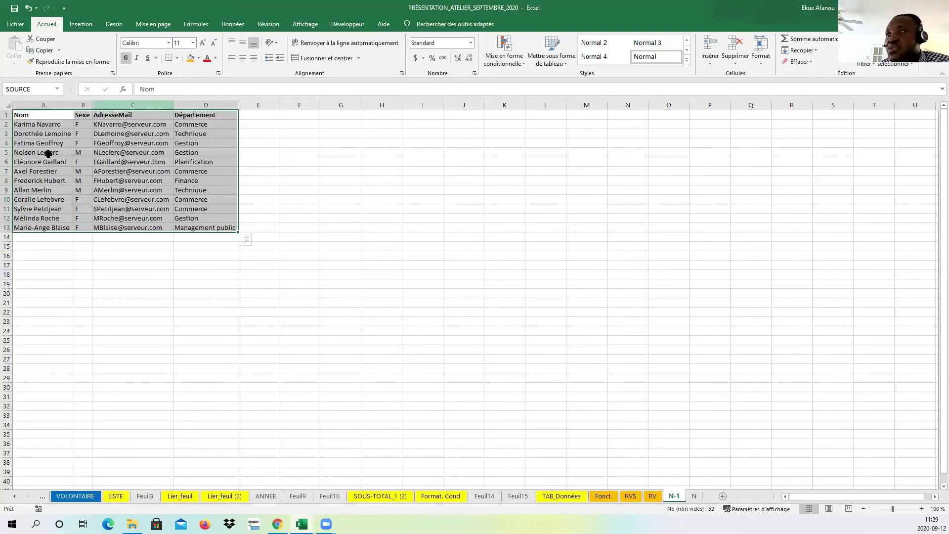
{"action": "left_click_drag", "start_coordinate": [412, 335], "coordinate": [418, 352]}
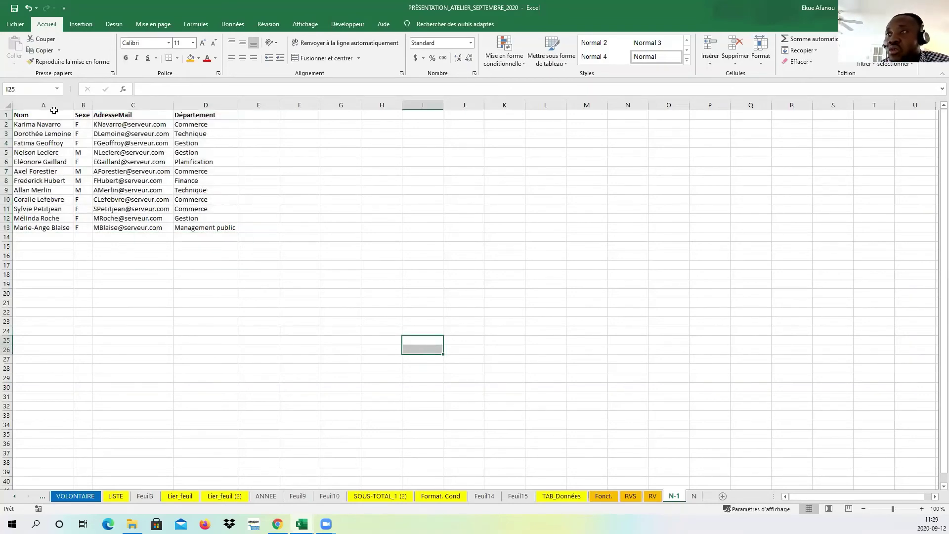
{"action": "left_click", "coordinate": [56, 89]}
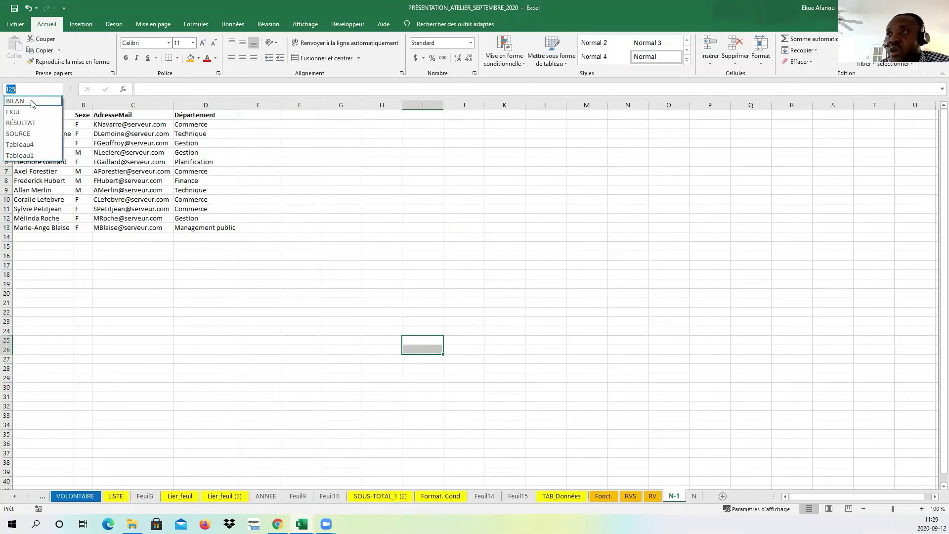
{"action": "left_click", "coordinate": [20, 134]}
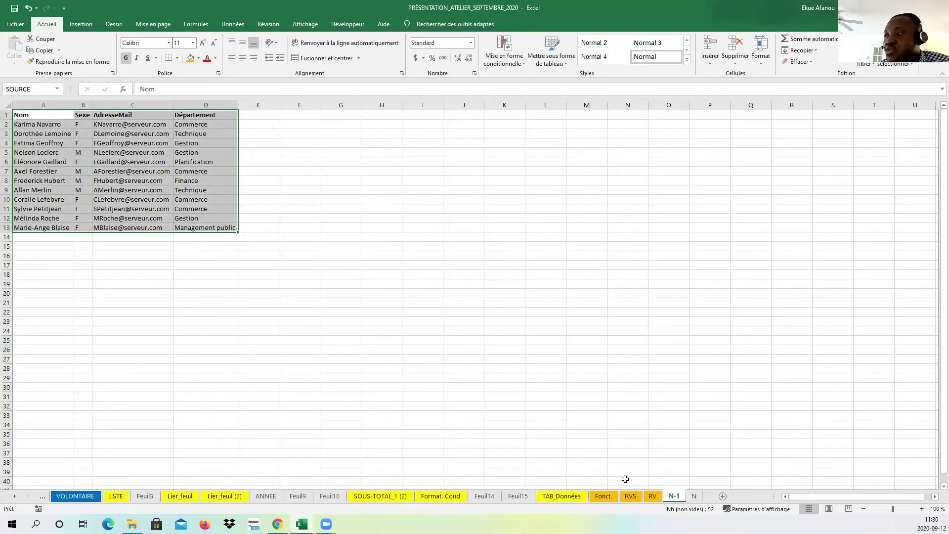
{"action": "left_click", "coordinate": [588, 388]}
- On sheet N, replace the table argument of the RECHERCHEV formula in E2 with the named range SOURCE
{"action": "left_click", "coordinate": [694, 495]}
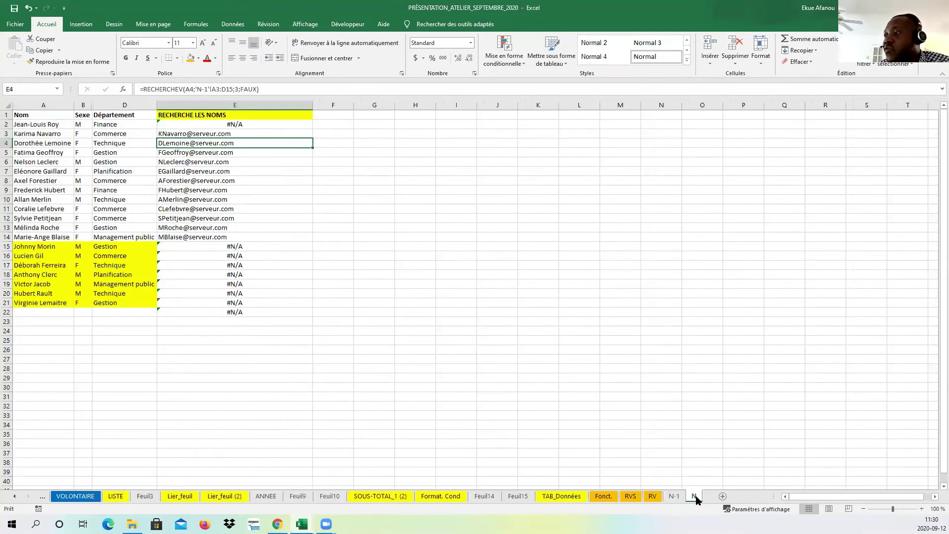
{"action": "left_click", "coordinate": [180, 124]}
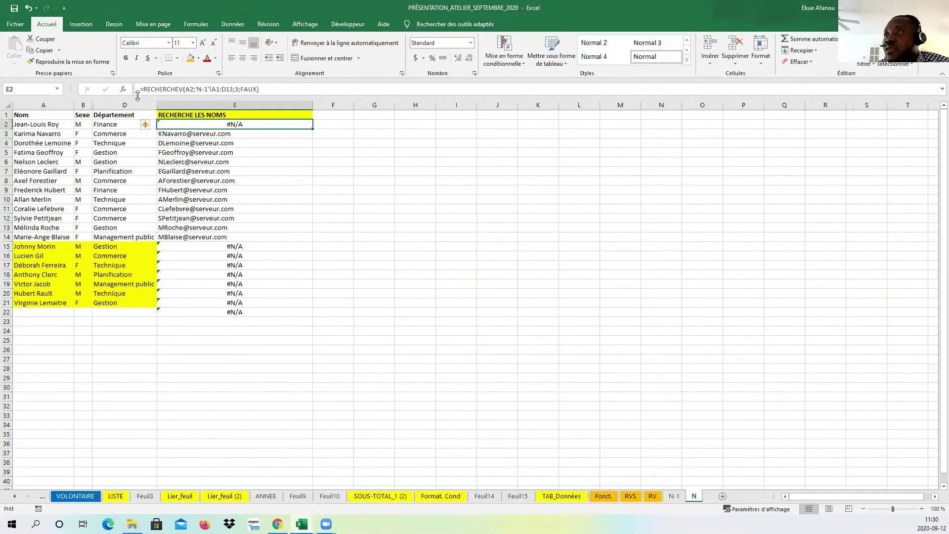
{"action": "left_click", "coordinate": [123, 89]}
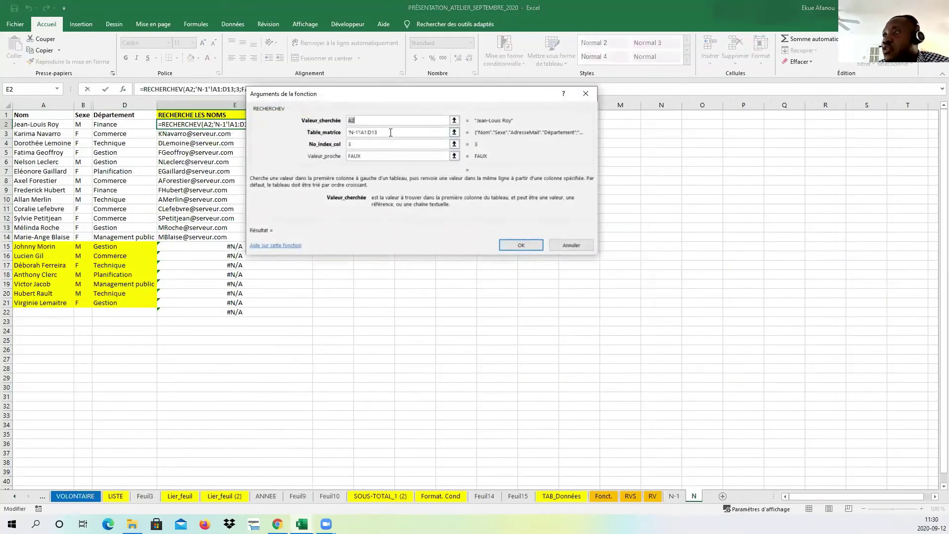
{"action": "left_click_drag", "start_coordinate": [390, 132], "coordinate": [347, 134]}
{"action": "key", "text": "BackSpace"}
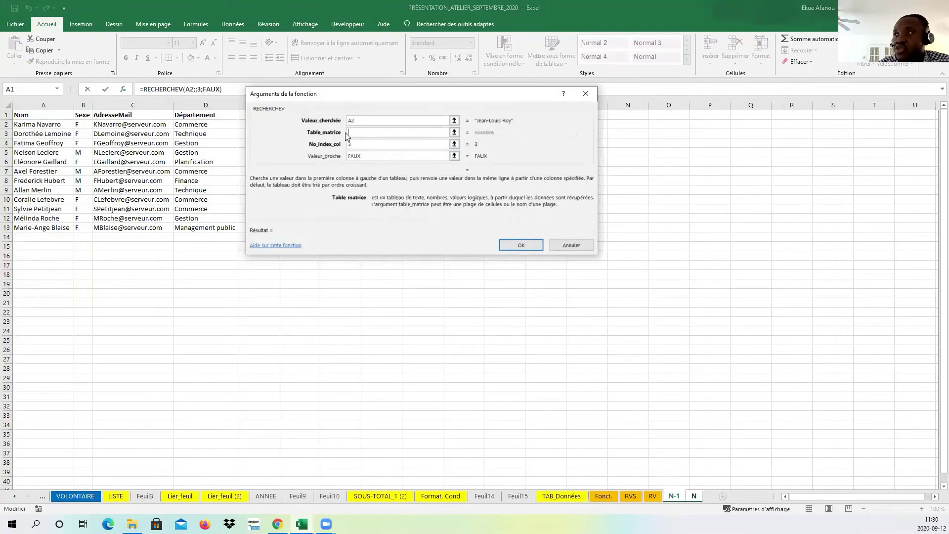
{"action": "type", "text": "SOUR"}
{"action": "type", "text": "CE"}
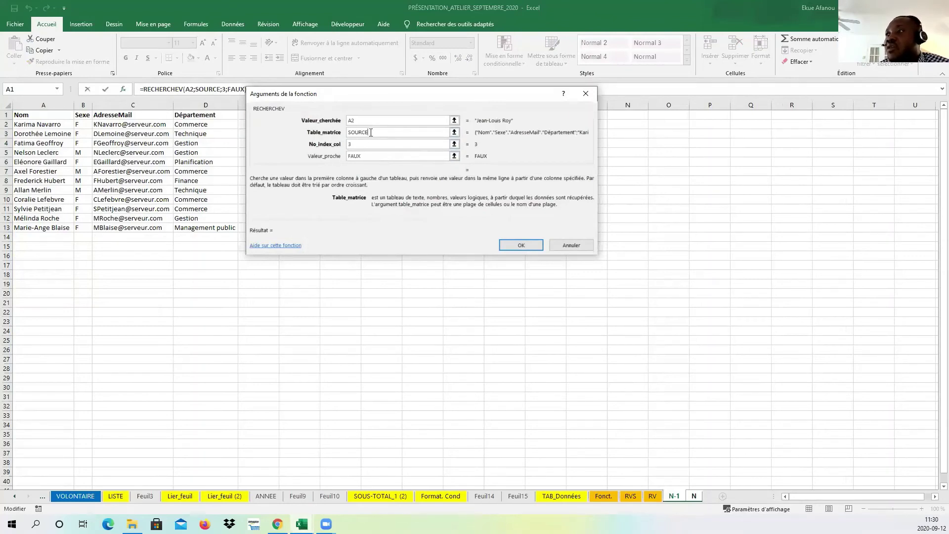
{"action": "left_click", "coordinate": [520, 245]}
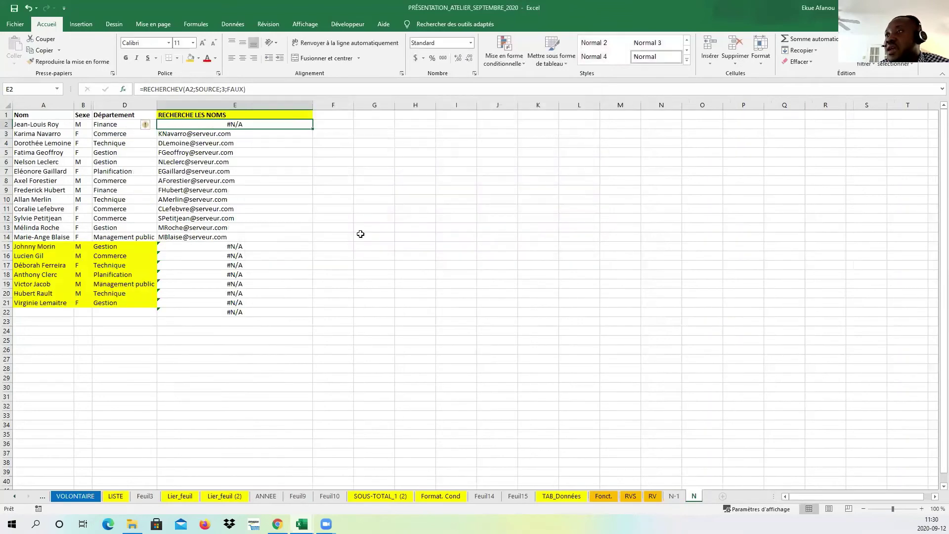
- Fill the RECHERCHEV formula from E2 down the RECHERCHE LES NOMS column and check the copied formulas in rows 3 to 7
{"action": "double_click", "coordinate": [315, 129]}
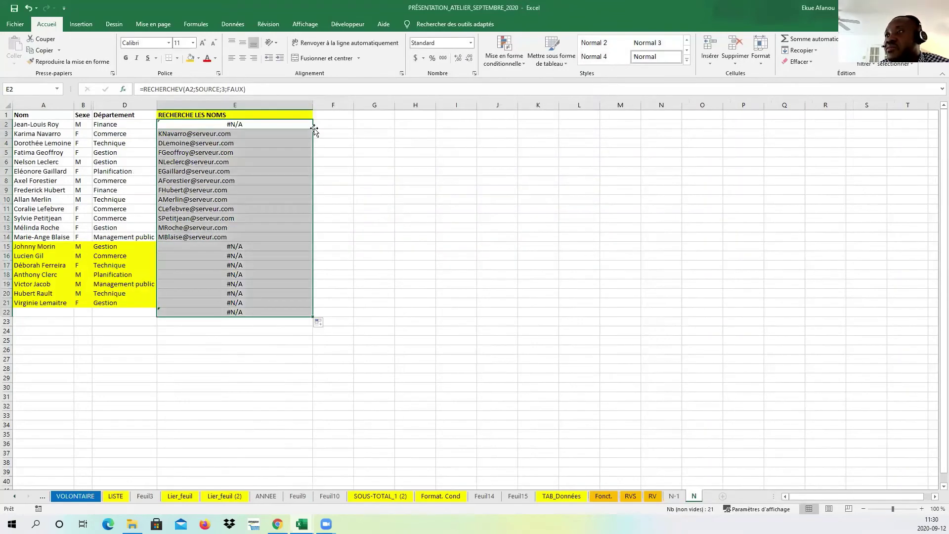
{"action": "left_click", "coordinate": [251, 130]}
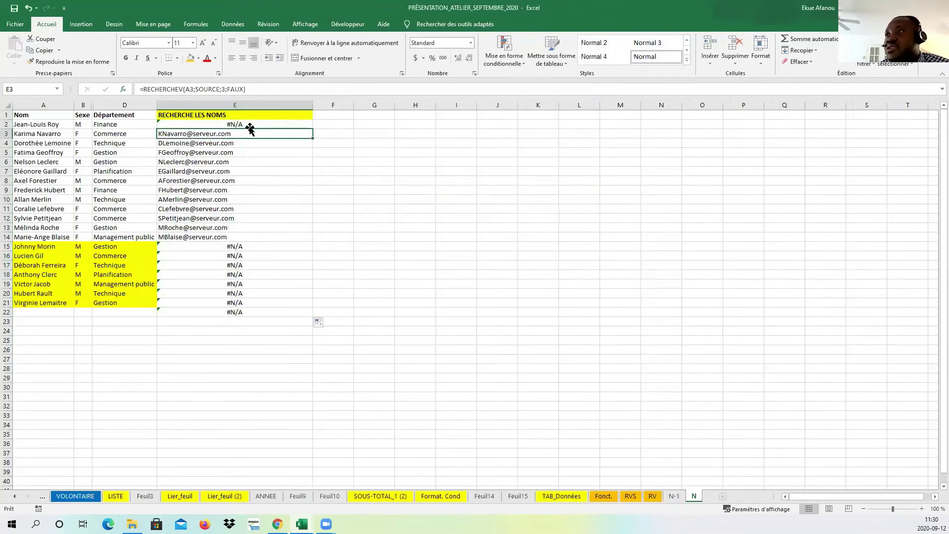
{"action": "left_click", "coordinate": [236, 143]}
{"action": "left_click", "coordinate": [235, 151]}
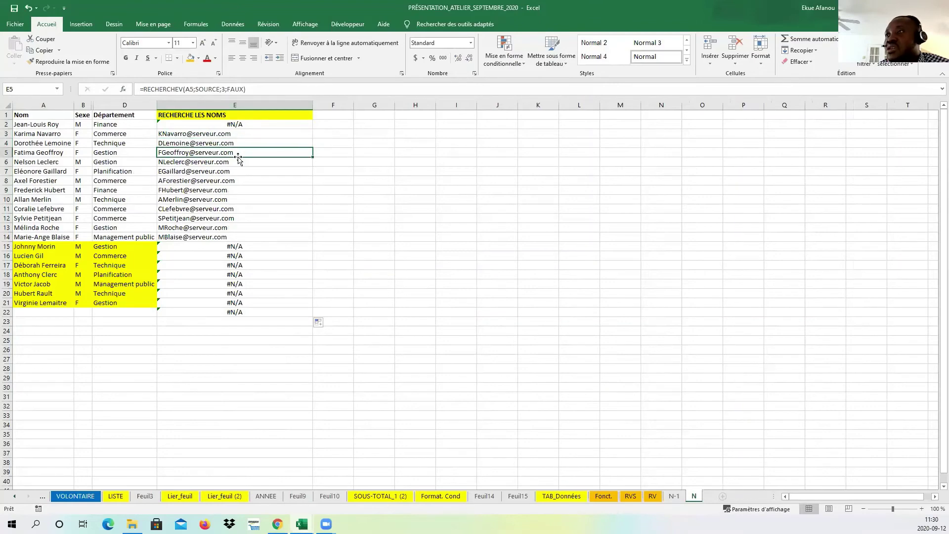
{"action": "left_click", "coordinate": [260, 164]}
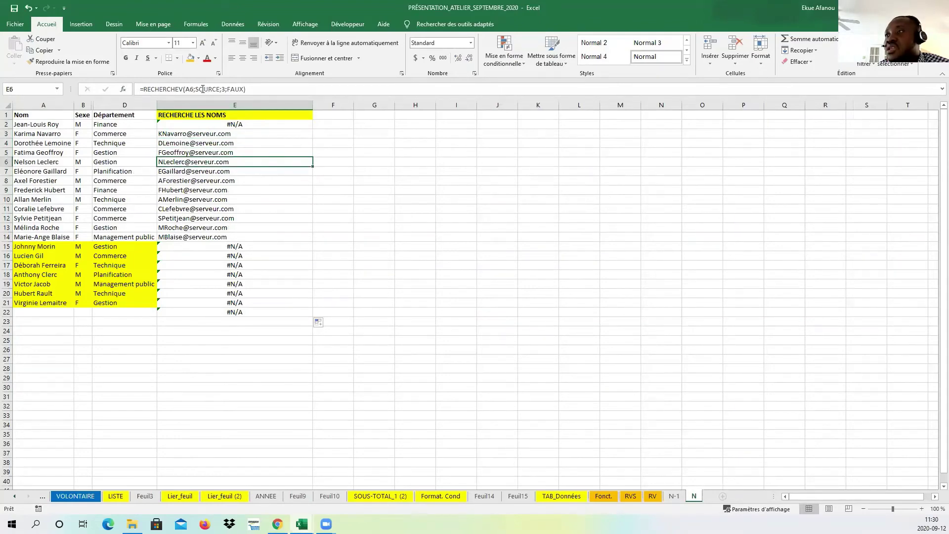
{"action": "left_click", "coordinate": [255, 172]}
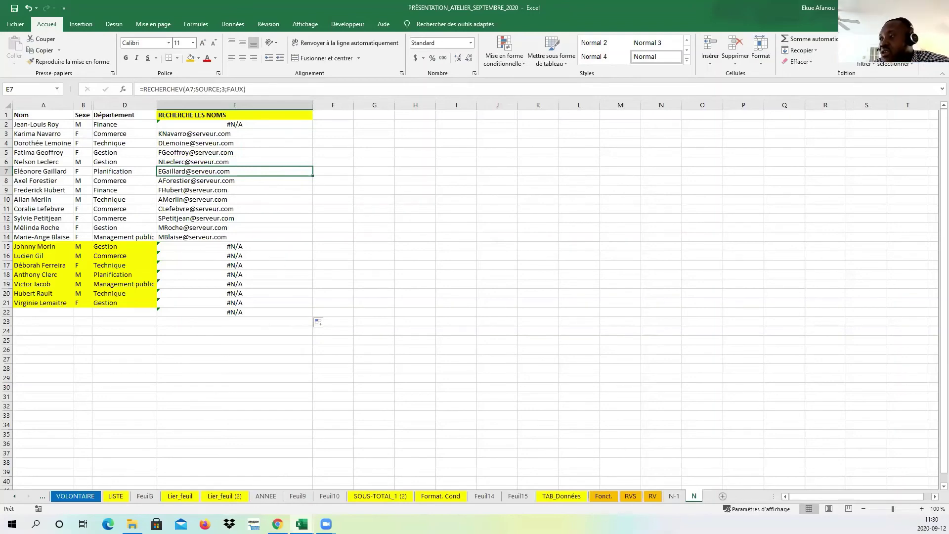
- Examine the Nom column and the named range A1:D13 on sheet N-1
{"action": "left_click", "coordinate": [675, 496]}
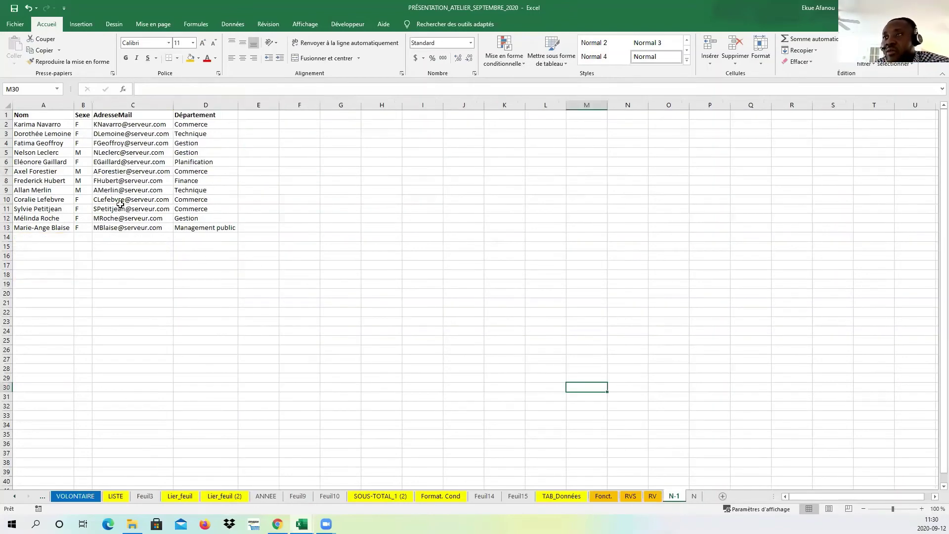
{"action": "left_click", "coordinate": [36, 105]}
{"action": "left_click_drag", "start_coordinate": [36, 115], "coordinate": [28, 228]}
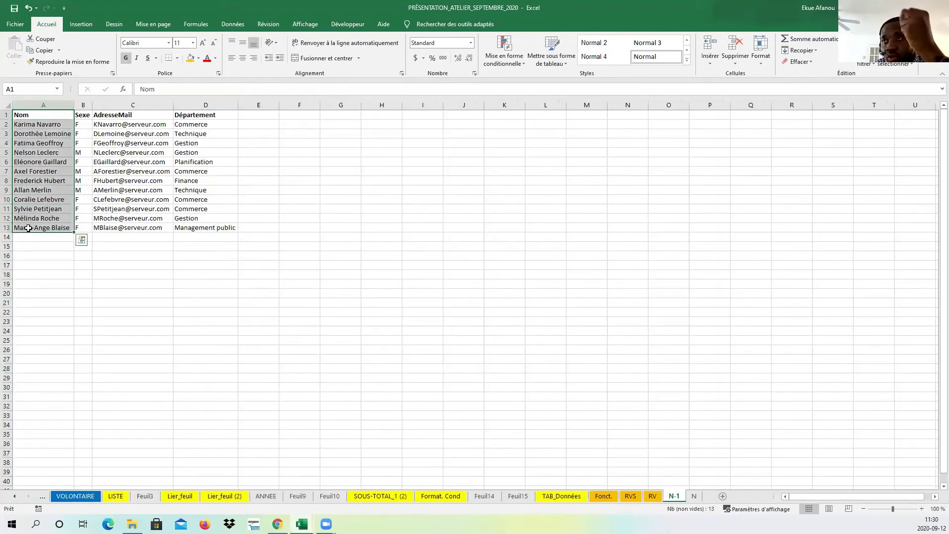
{"action": "left_click", "coordinate": [44, 106]}
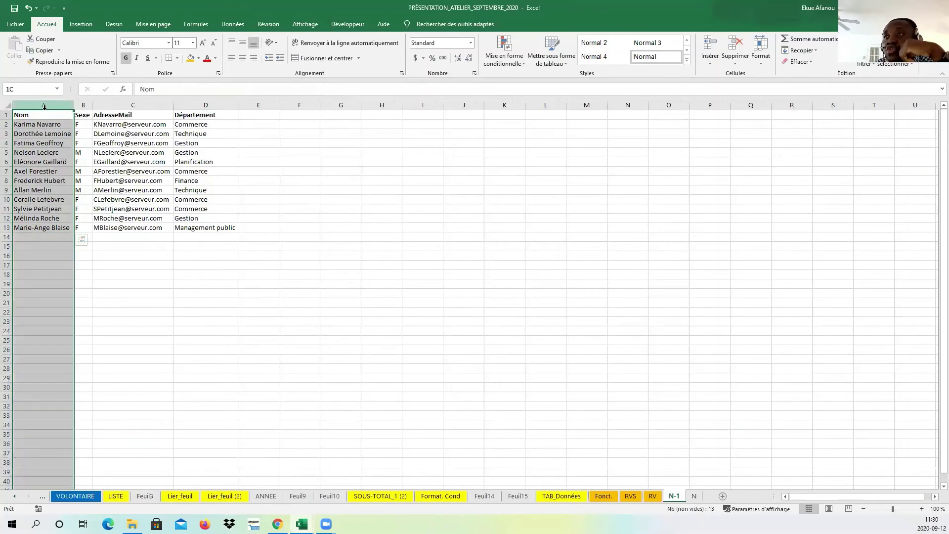
{"action": "left_click_drag", "start_coordinate": [44, 114], "coordinate": [196, 228]}
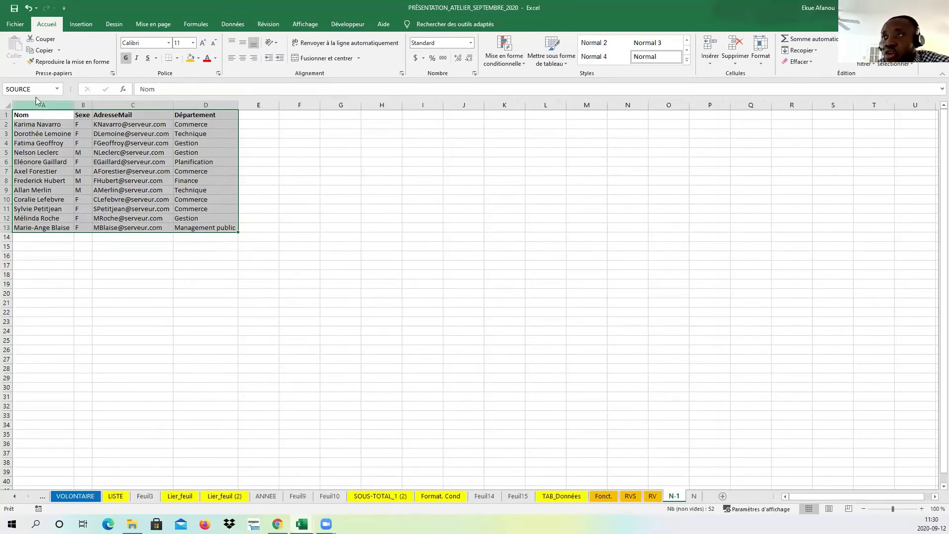
{"action": "left_click", "coordinate": [260, 175]}
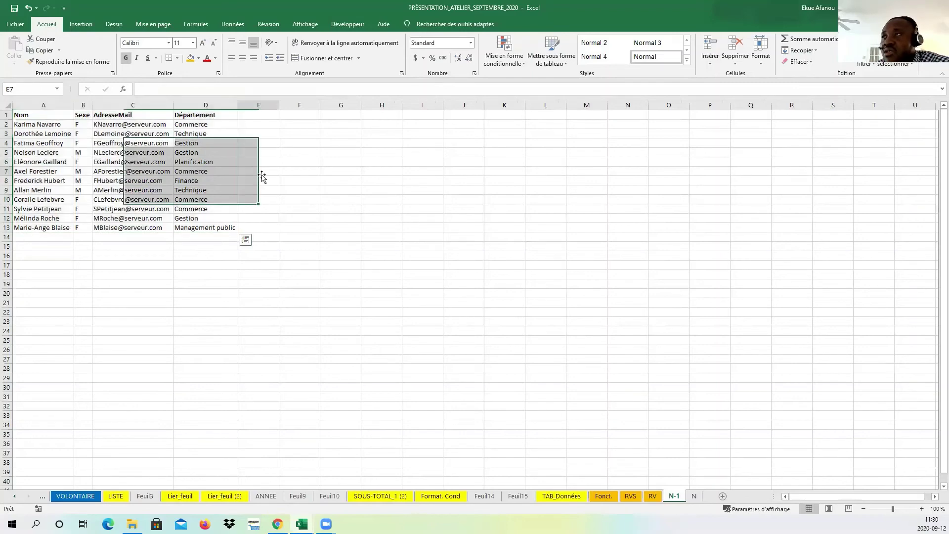
- Start a new RECHERCHEV formula in E2 of sheet N with A2 as the lookup value
{"action": "left_click", "coordinate": [693, 496]}
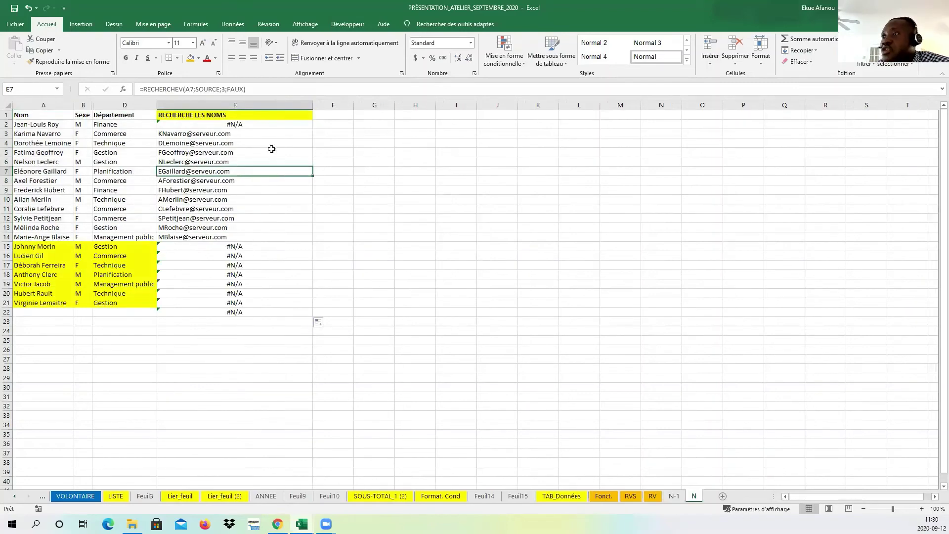
{"action": "left_click", "coordinate": [251, 126]}
{"action": "type", "text": "="}
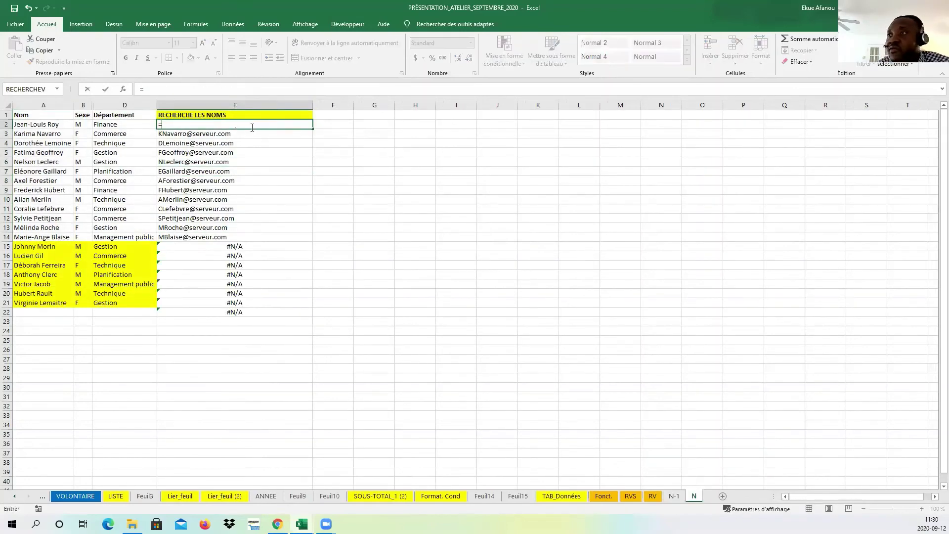
{"action": "left_click", "coordinate": [122, 89]}
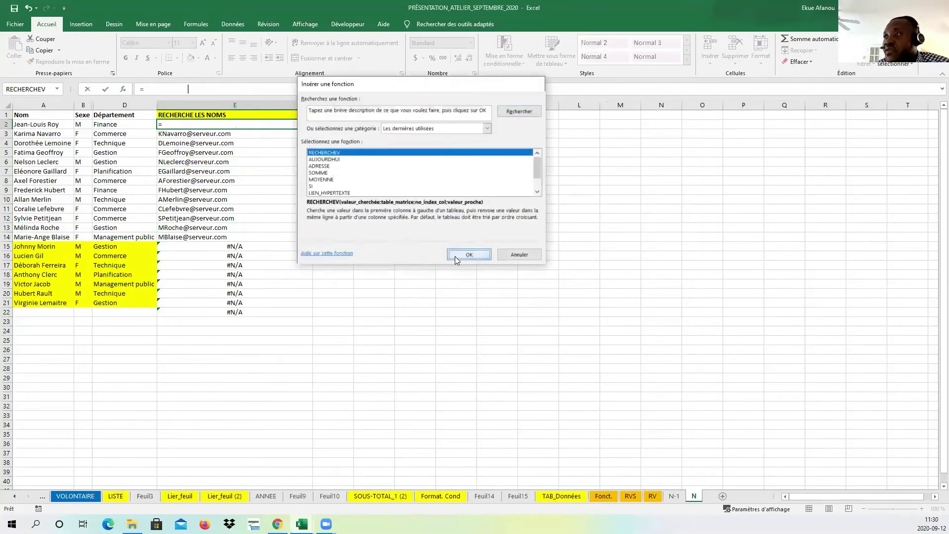
{"action": "left_click", "coordinate": [469, 255]}
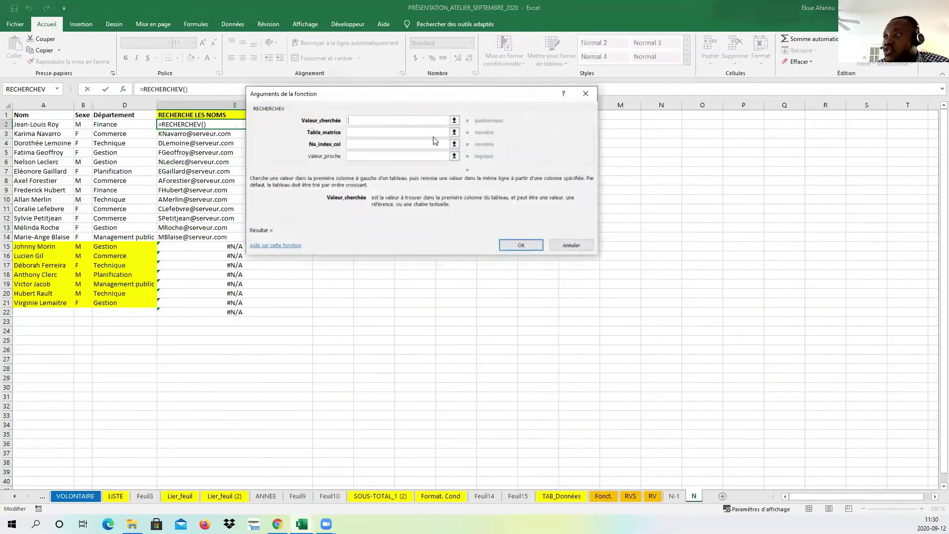
{"action": "left_click", "coordinate": [45, 124]}
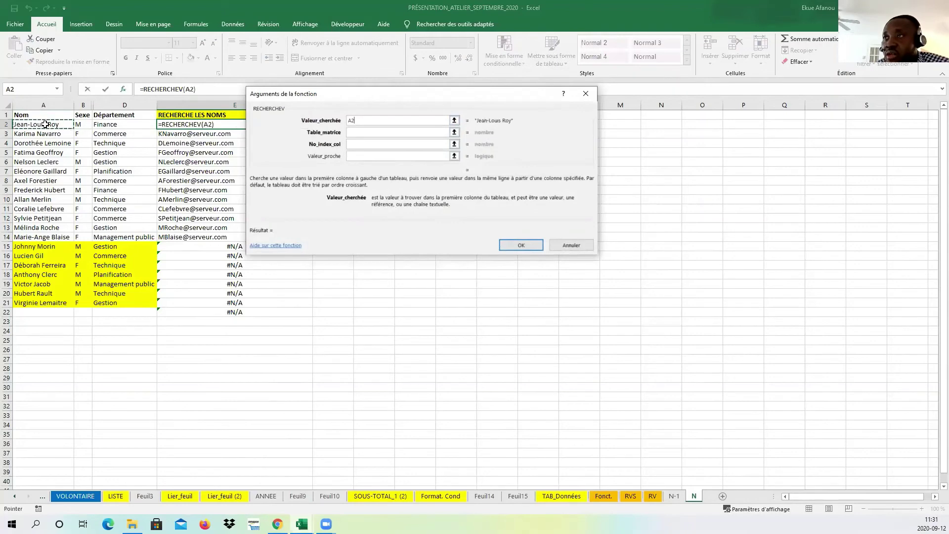
- Complete the RECHERCHEV formula in E2 with table SOURCE, column index 3 and FAUX, and fill it down the RECHERCHE LES NOMS column
{"action": "left_click", "coordinate": [360, 133]}
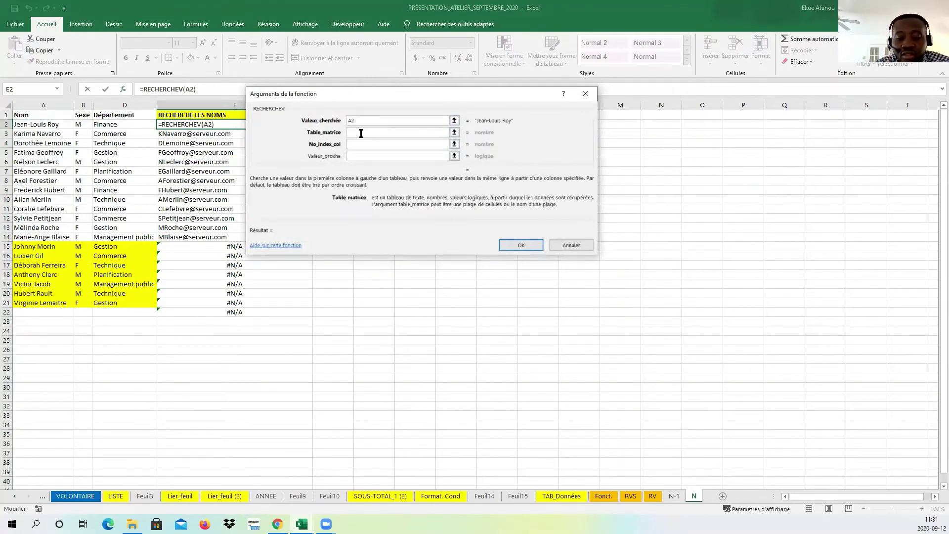
{"action": "type", "text": "SOURCE"}
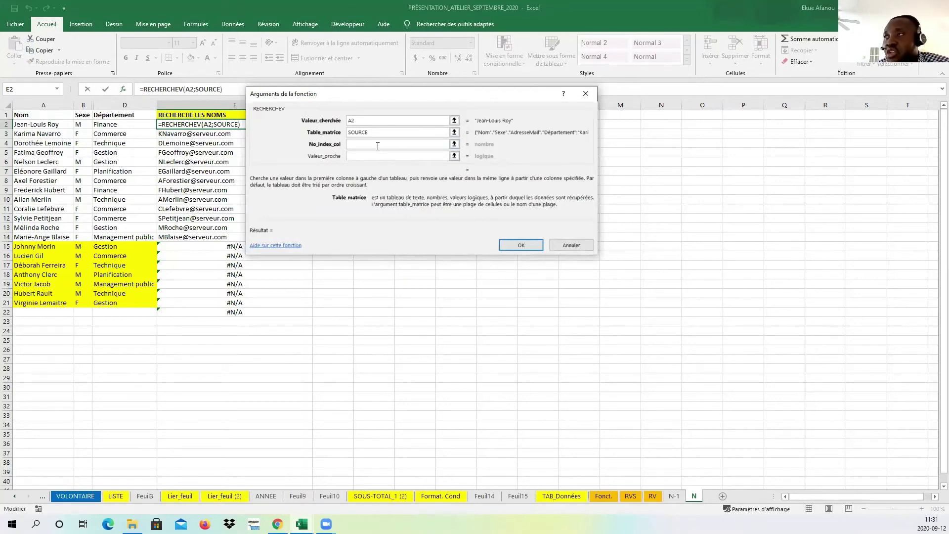
{"action": "left_click", "coordinate": [377, 145]}
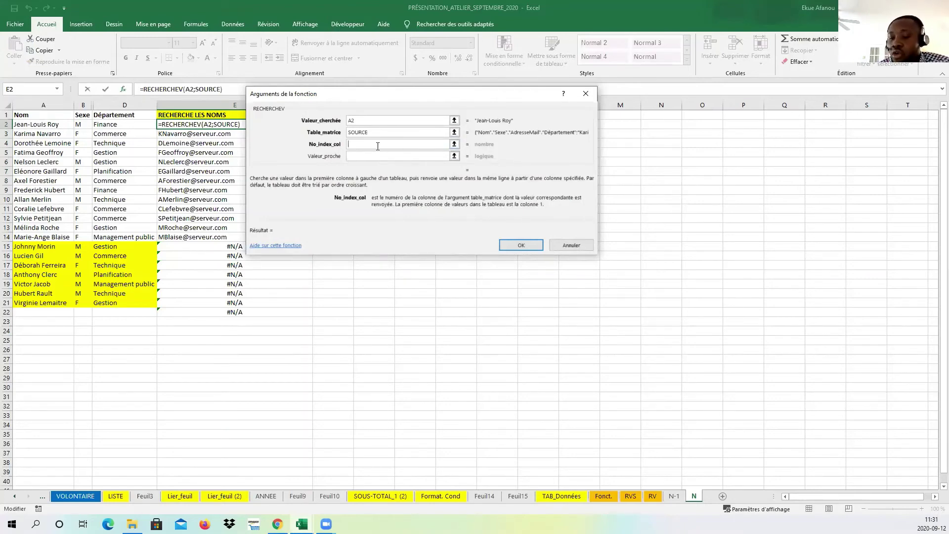
{"action": "type", "text": "4"}
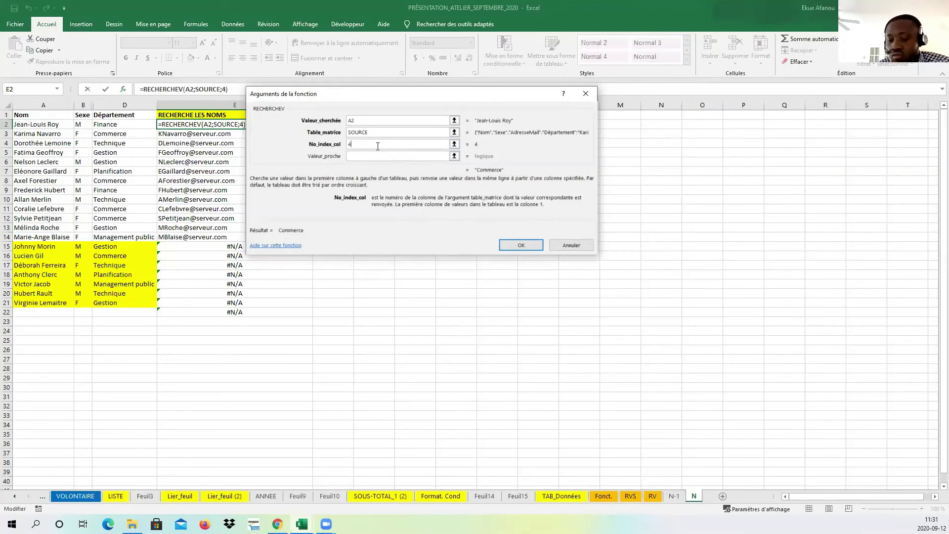
{"action": "key", "text": "BackSpace"}
{"action": "type", "text": "3"}
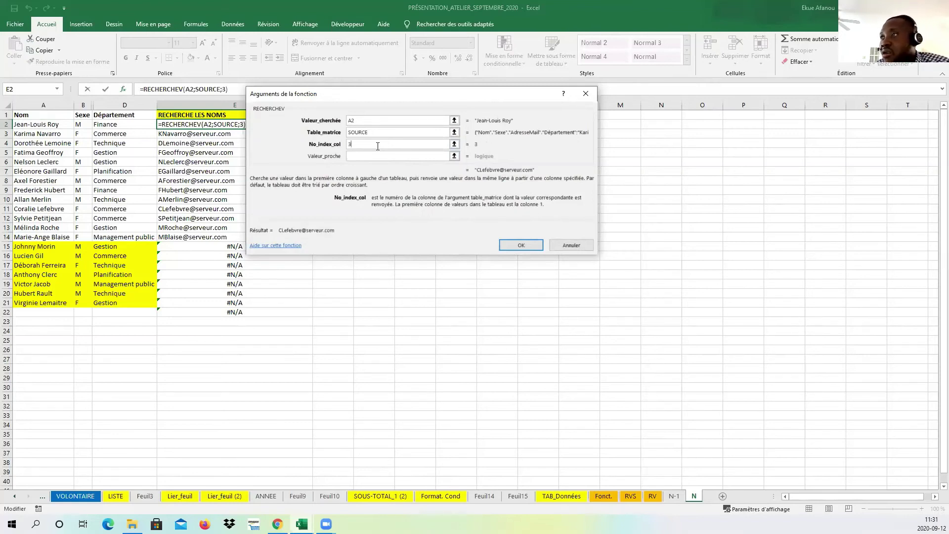
{"action": "left_click", "coordinate": [403, 158]}
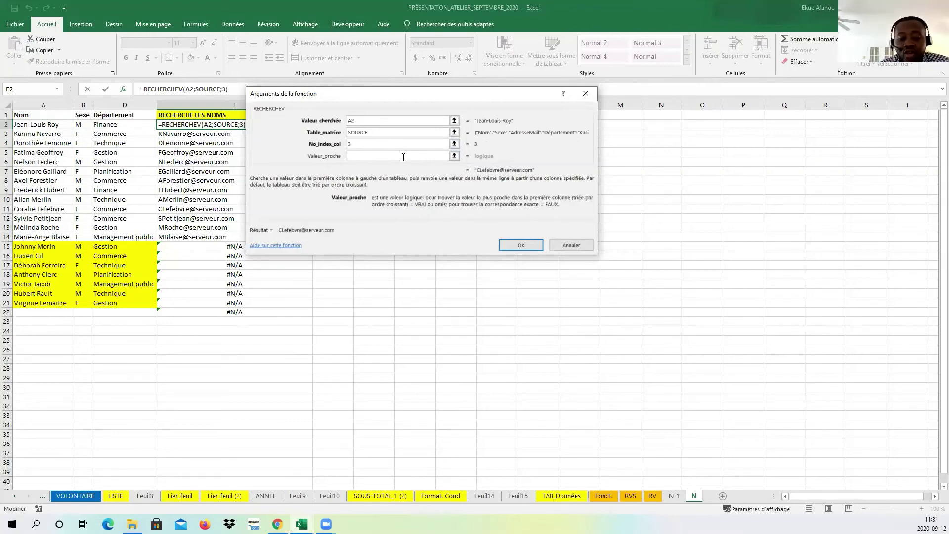
{"action": "type", "text": "FAUX"}
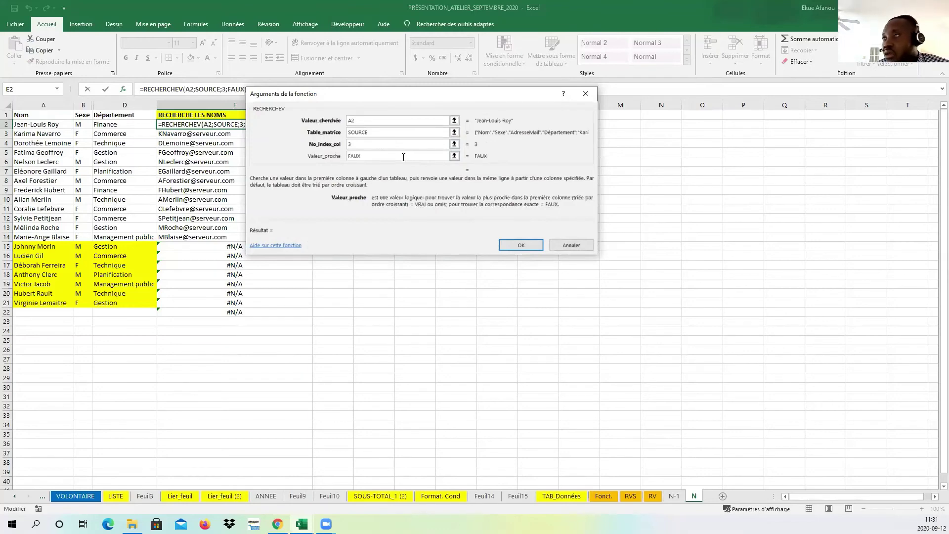
{"action": "left_click", "coordinate": [511, 245]}
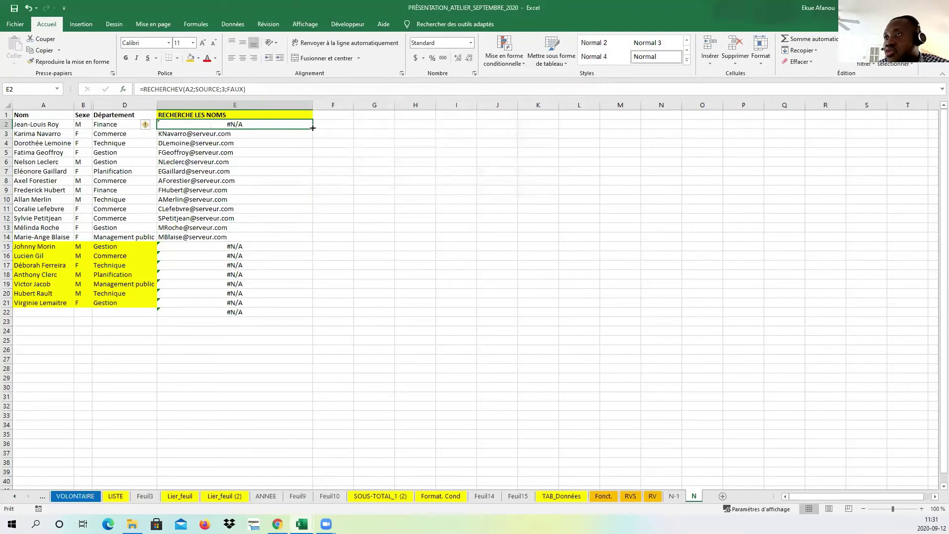
{"action": "double_click", "coordinate": [313, 127]}
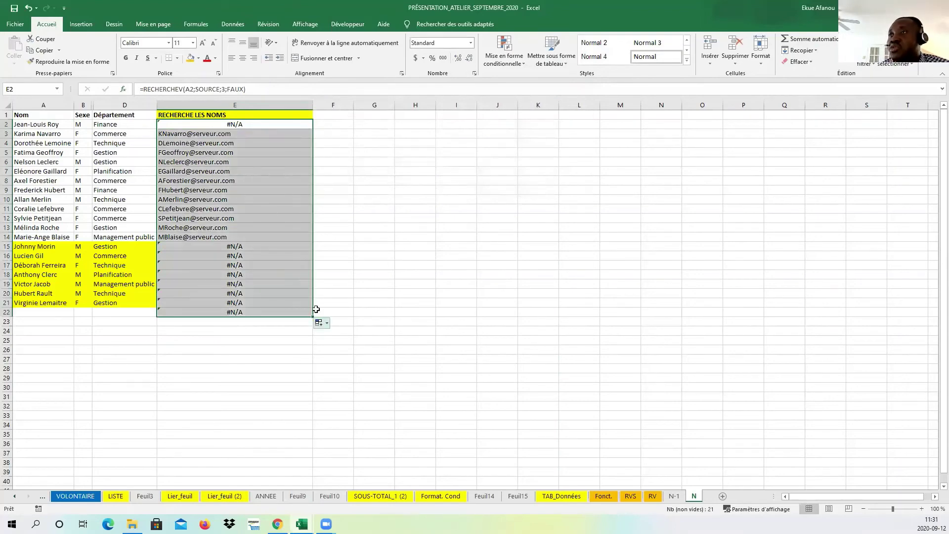
- Read the online help on the RECHERCHEV function from the arguments of E2, reviewing its syntax and examples, and return to the worksheet
{"action": "left_click", "coordinate": [280, 125]}
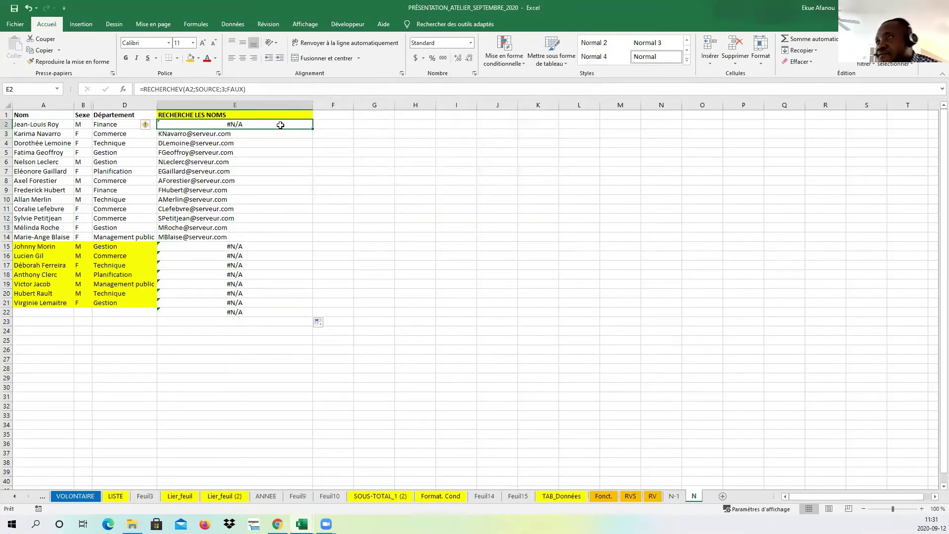
{"action": "left_click", "coordinate": [123, 89]}
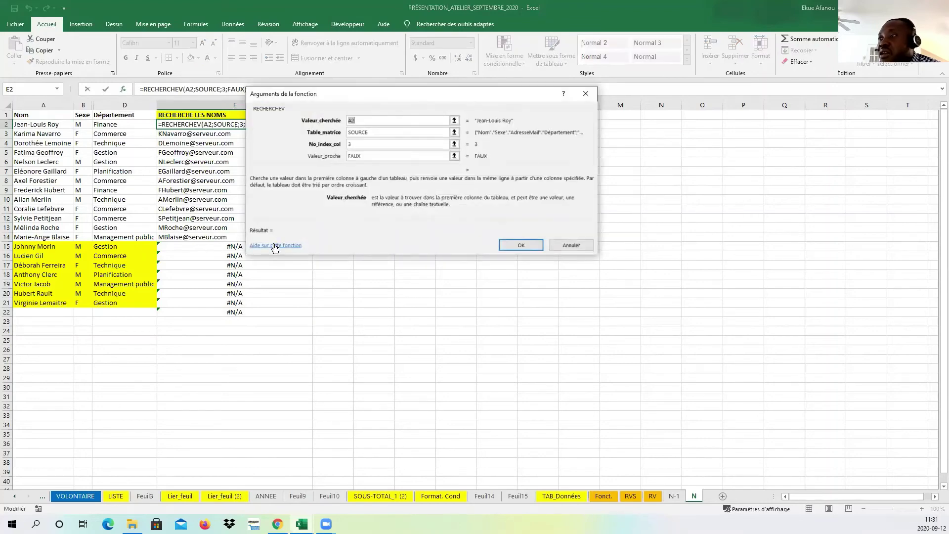
{"action": "left_click", "coordinate": [275, 246]}
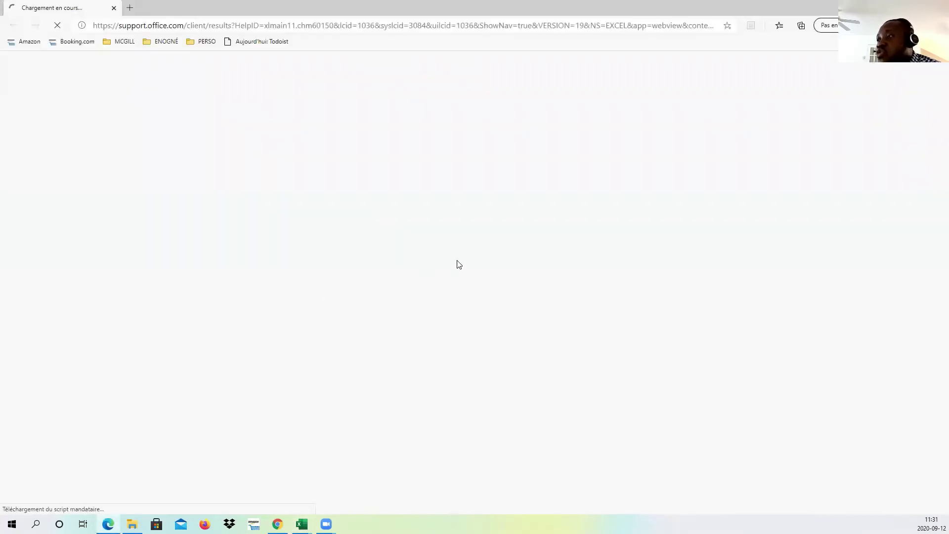
{"action": "scroll", "coordinate": [430, 312], "scroll_direction": "down", "scroll_amount": 7}
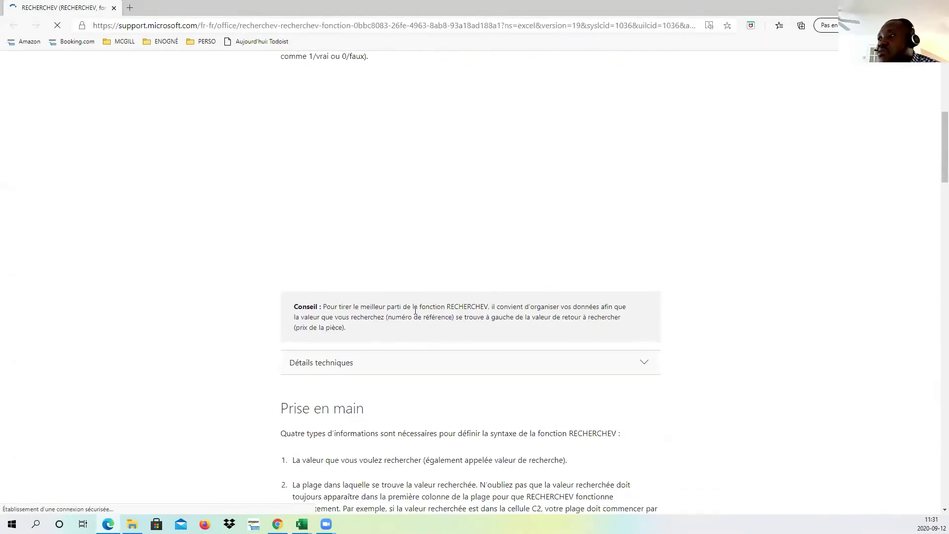
{"action": "scroll", "coordinate": [415, 310], "scroll_direction": "up", "scroll_amount": 3}
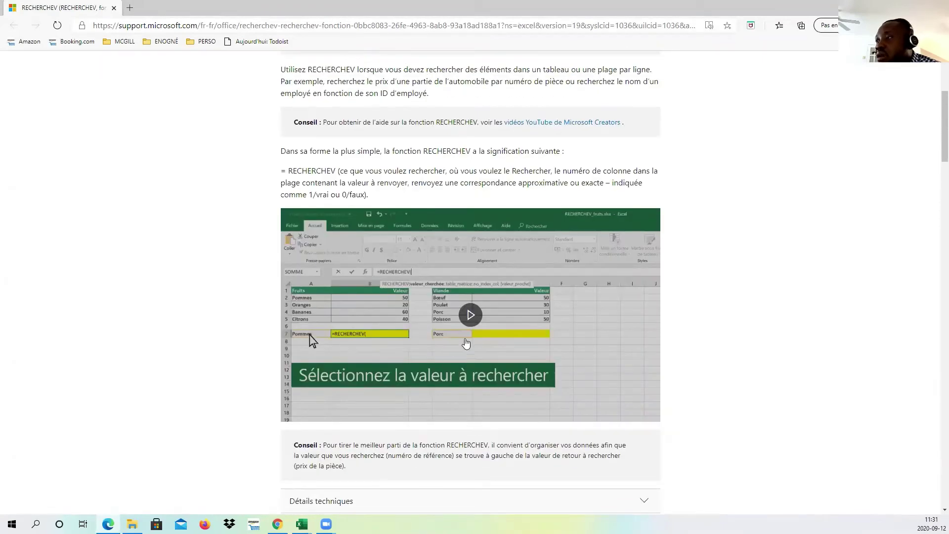
{"action": "scroll", "coordinate": [466, 343], "scroll_direction": "down", "scroll_amount": 10}
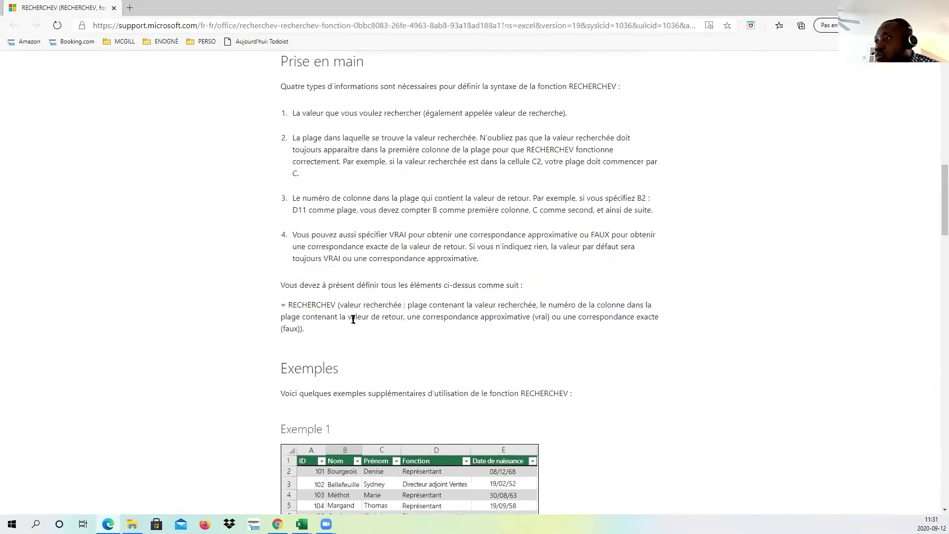
{"action": "scroll", "coordinate": [353, 319], "scroll_direction": "down", "scroll_amount": 6}
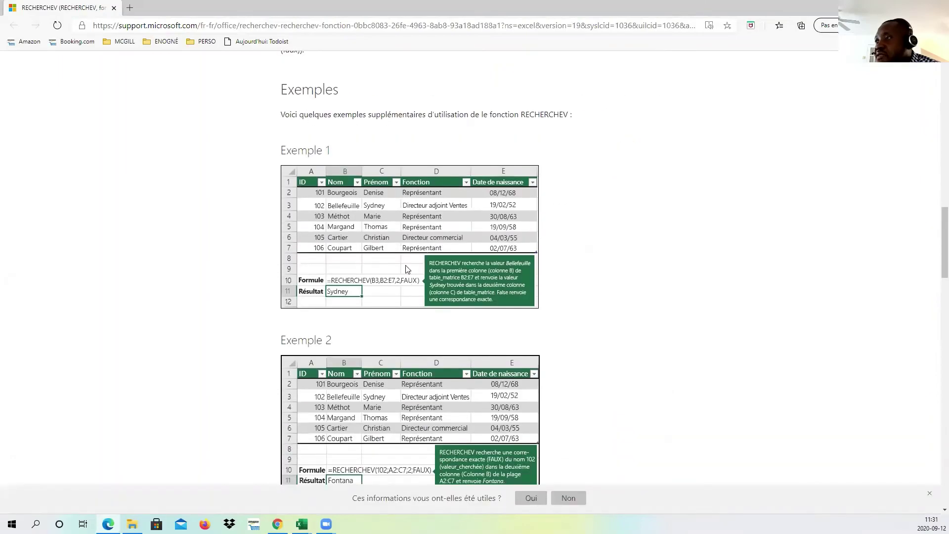
{"action": "scroll", "coordinate": [365, 303], "scroll_direction": "down", "scroll_amount": 11}
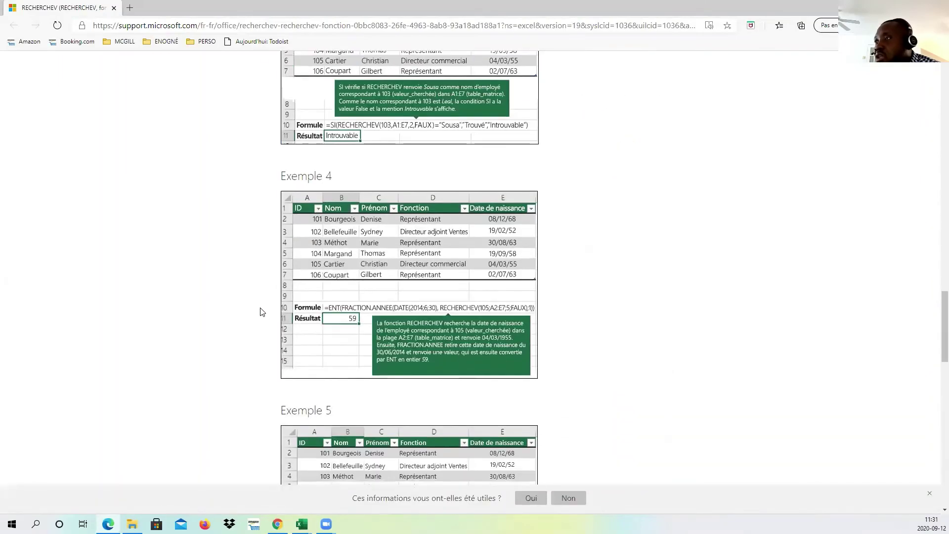
{"action": "scroll", "coordinate": [339, 331], "scroll_direction": "down", "scroll_amount": 6}
{"action": "scroll", "coordinate": [487, 326], "scroll_direction": "up", "scroll_amount": 20}
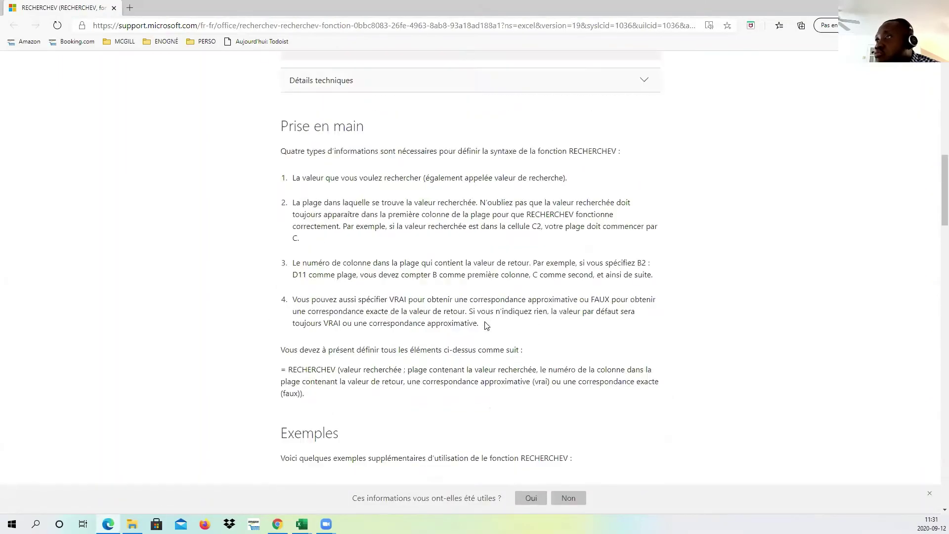
{"action": "scroll", "coordinate": [487, 326], "scroll_direction": "up", "scroll_amount": 15}
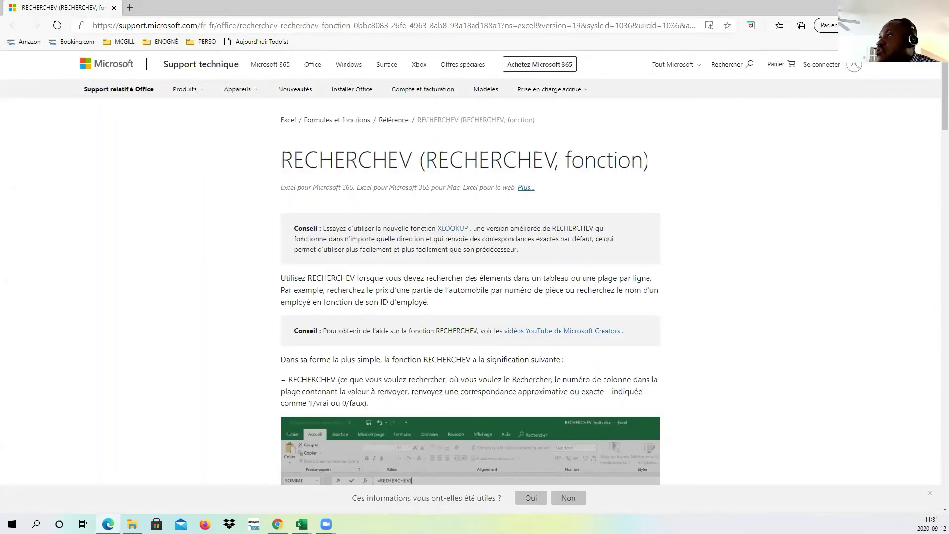
{"action": "left_click", "coordinate": [892, 7]}
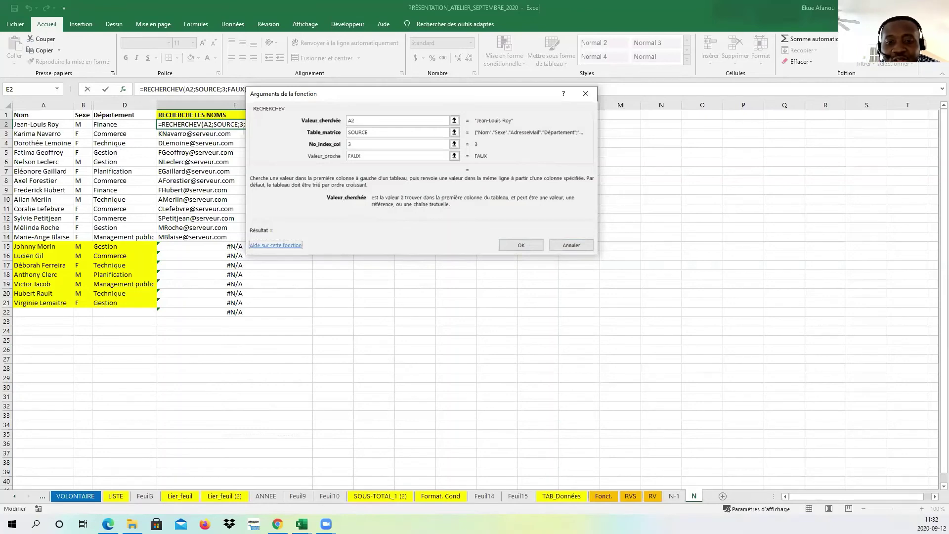
{"action": "left_click", "coordinate": [523, 247]}
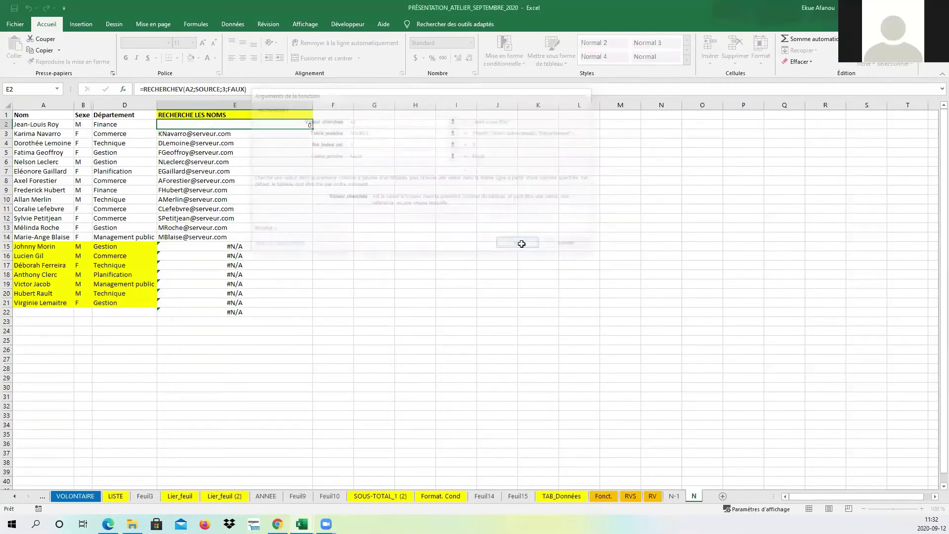
- Compare the RECHERCHEV formulas in cells E2, E3 and E4 of the RECHERCHE LES NOMS column
{"action": "left_click", "coordinate": [302, 201]}
{"action": "left_click", "coordinate": [244, 134]}
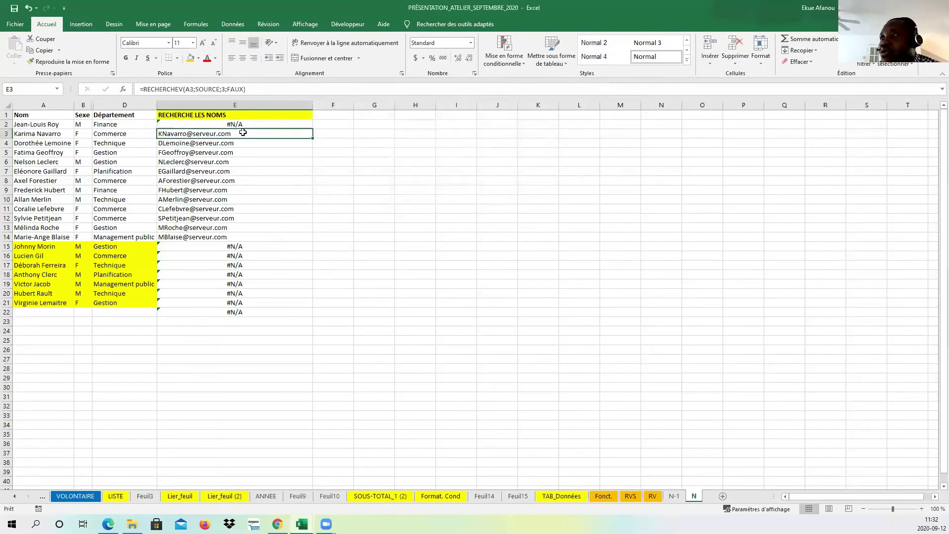
{"action": "left_click", "coordinate": [273, 126]}
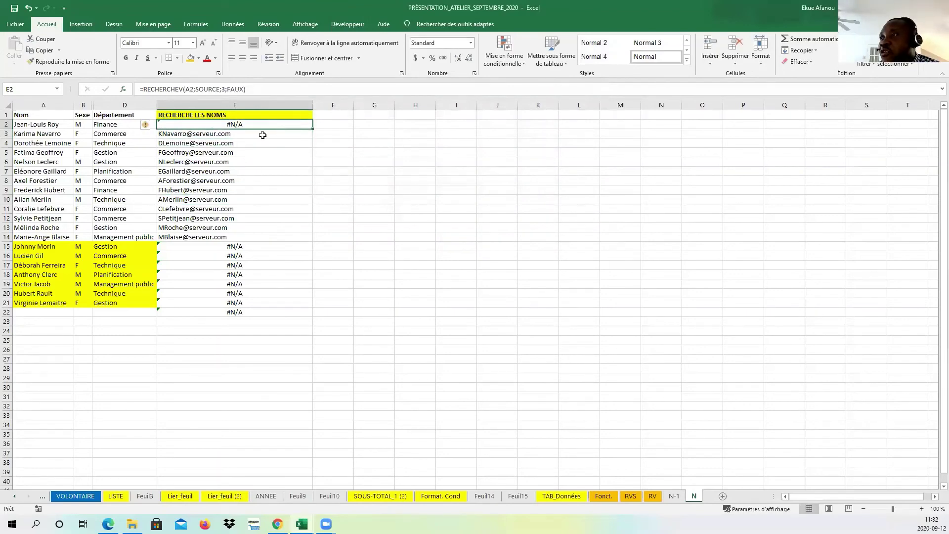
{"action": "left_click", "coordinate": [263, 134]}
{"action": "left_click", "coordinate": [277, 125]}
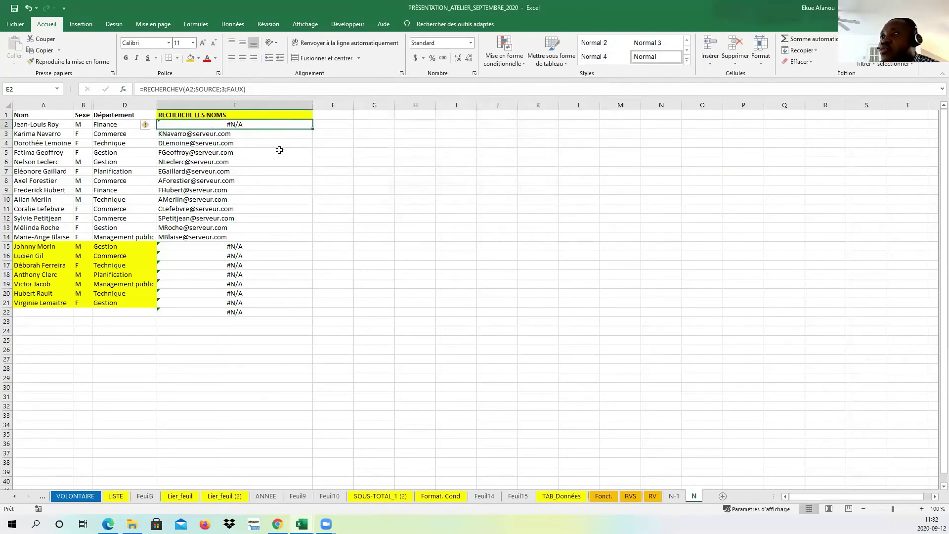
{"action": "left_click", "coordinate": [273, 135]}
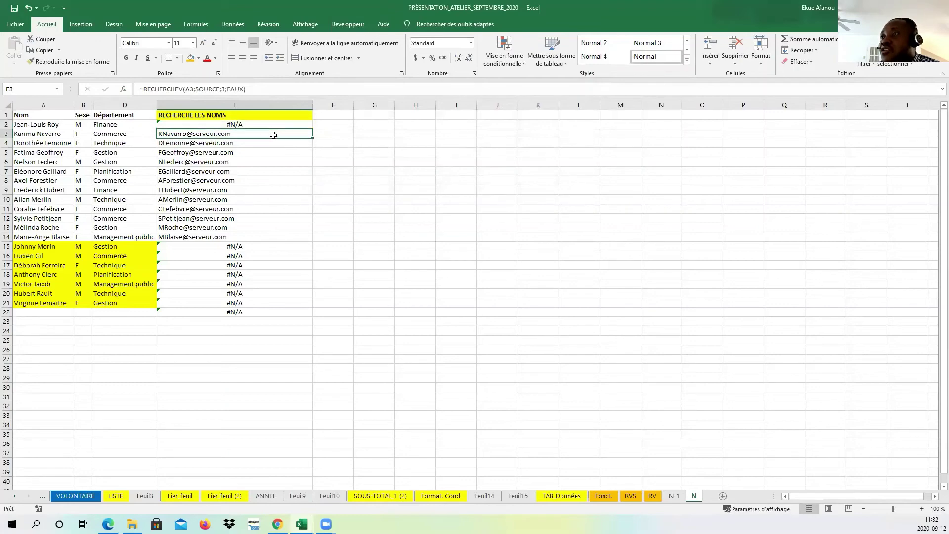
{"action": "left_click", "coordinate": [204, 124]}
{"action": "left_click", "coordinate": [220, 137]}
{"action": "left_click", "coordinate": [220, 143]}
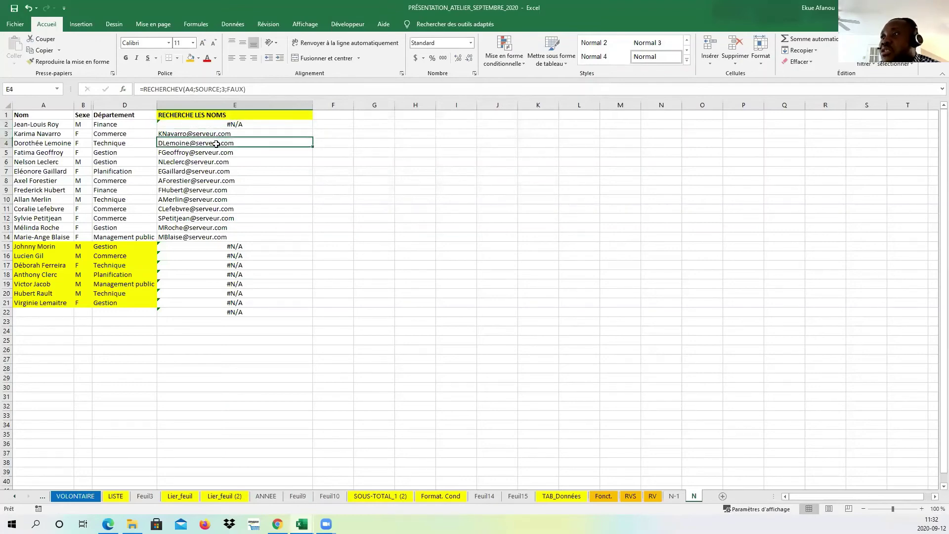
- Review the named range SOURCE covering A1:D13 on sheet N-1, and return to cell E2 on sheet N
{"action": "left_click", "coordinate": [674, 496]}
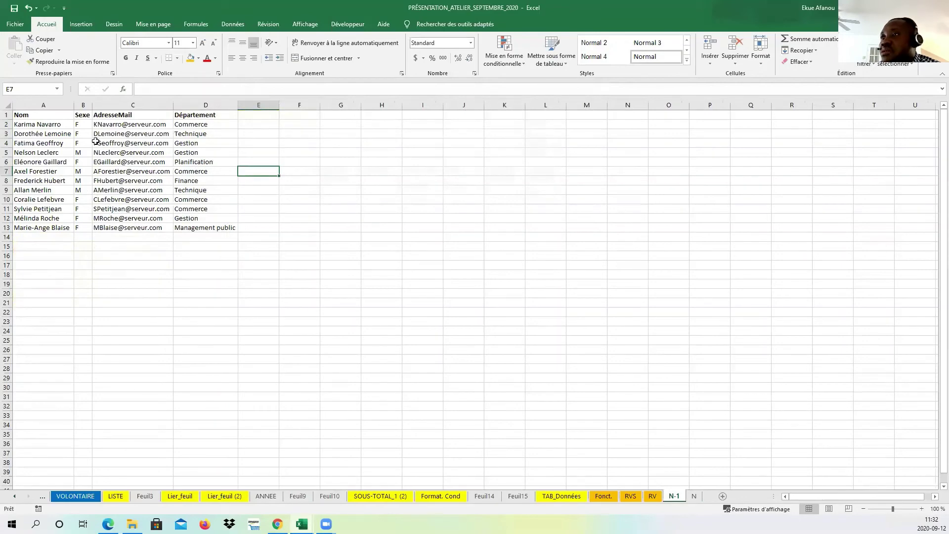
{"action": "left_click_drag", "start_coordinate": [48, 115], "coordinate": [209, 227]}
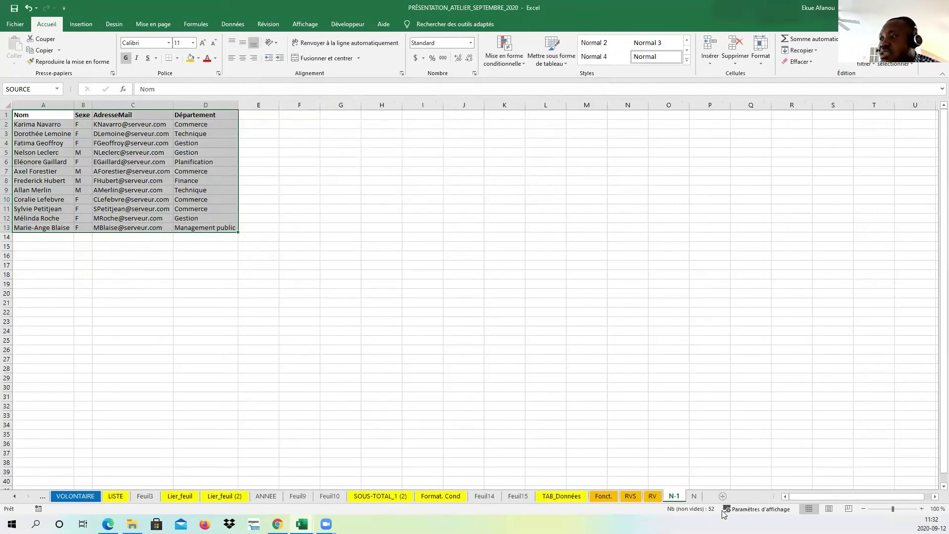
{"action": "left_click", "coordinate": [694, 496]}
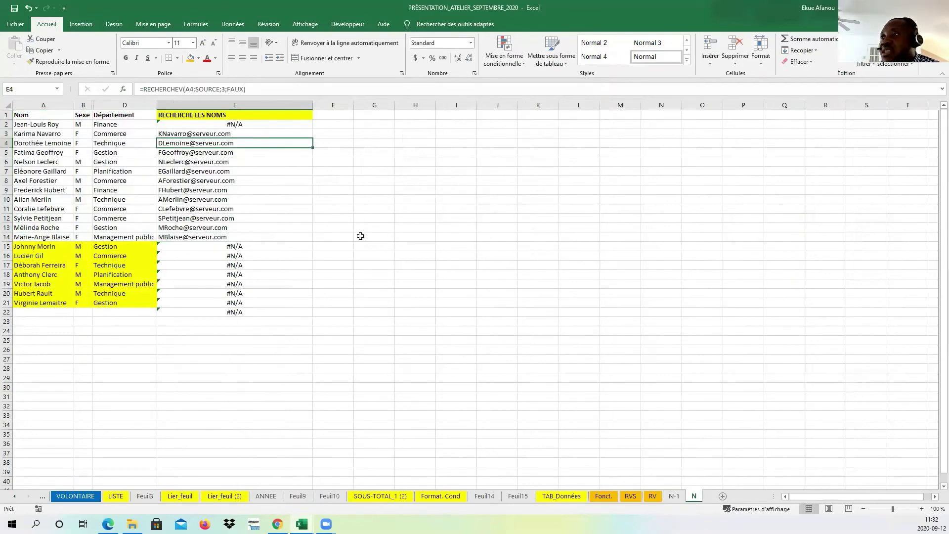
{"action": "left_click", "coordinate": [233, 125]}
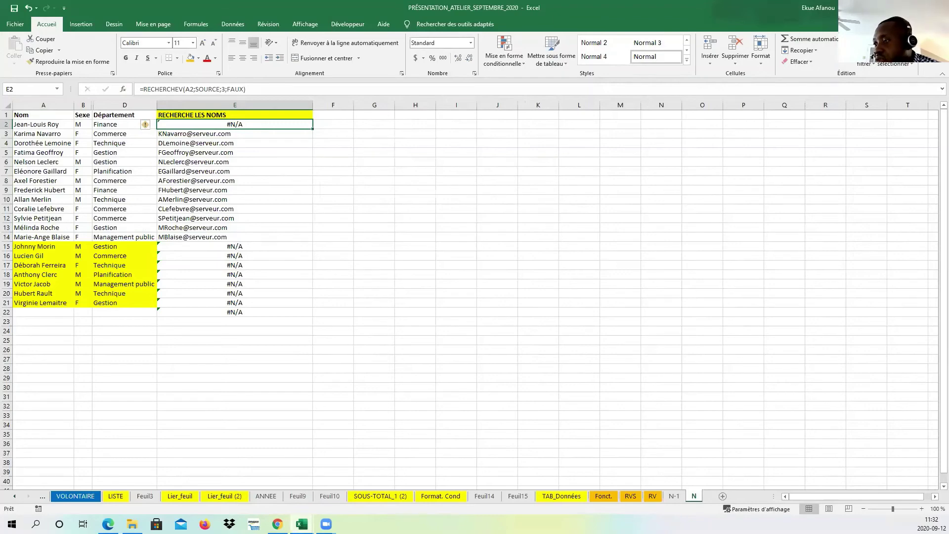
- Open the recent workbook ÉTAPE 2 and look through its exercise sheets, from Tableau and Lliens back to Filtre2 and Filtre1
{"action": "right_click", "coordinate": [302, 524]}
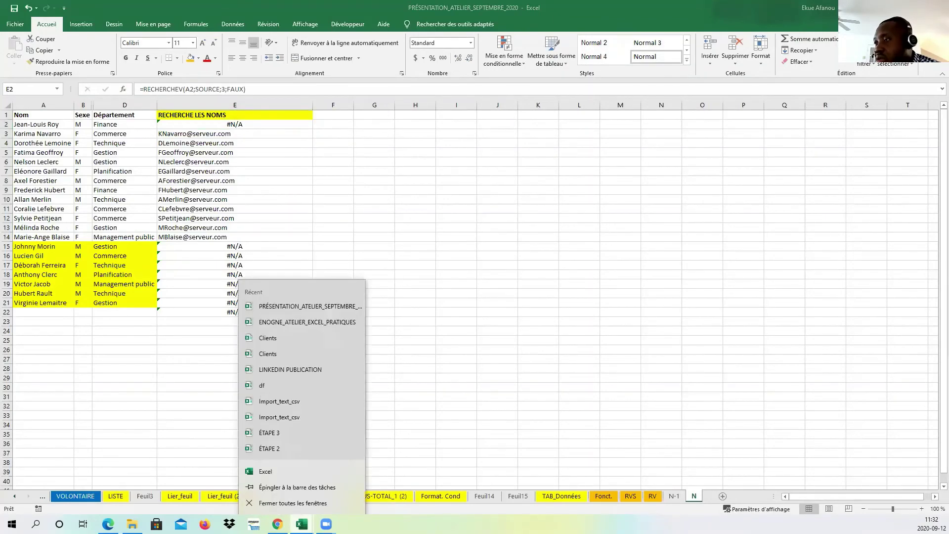
{"action": "left_click", "coordinate": [289, 447]}
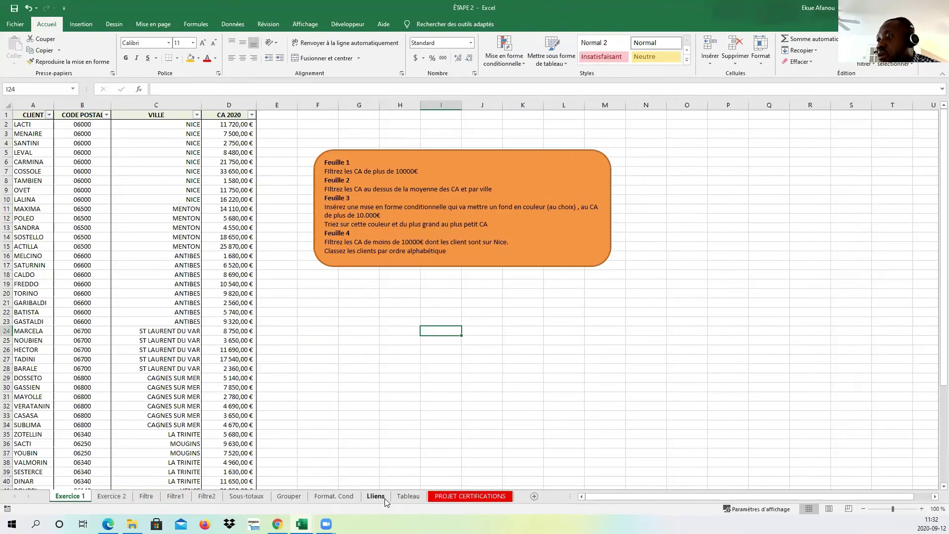
{"action": "left_click", "coordinate": [410, 498]}
{"action": "left_click", "coordinate": [372, 495]}
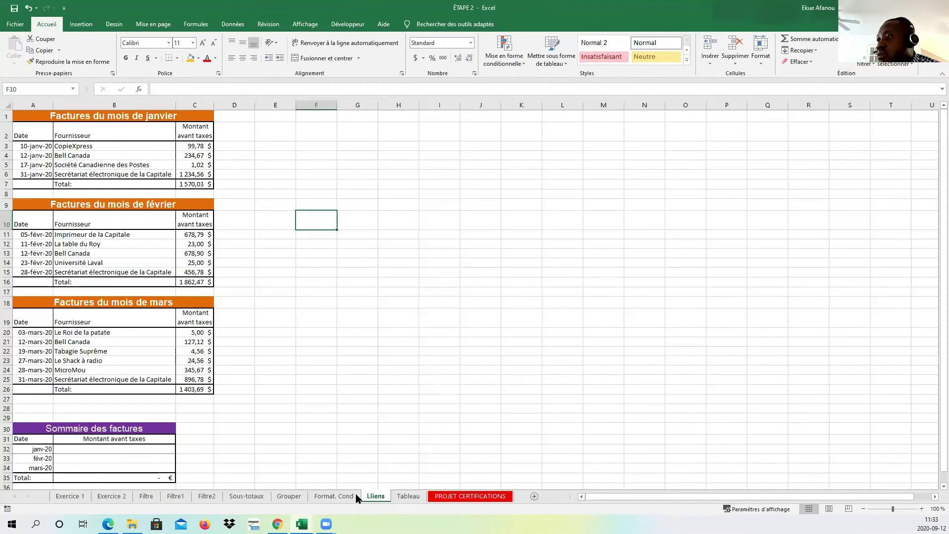
{"action": "left_click", "coordinate": [334, 496]}
{"action": "left_click", "coordinate": [289, 496]}
{"action": "left_click", "coordinate": [206, 496]}
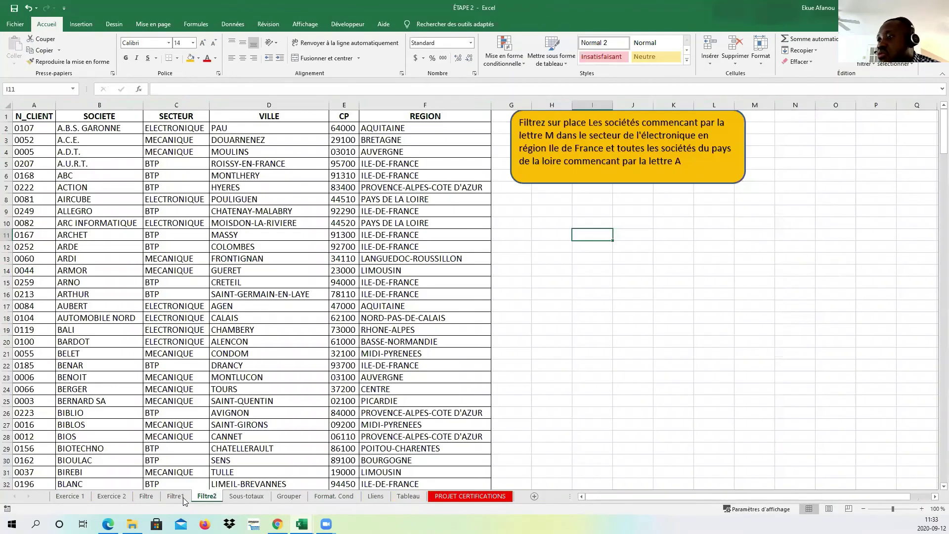
{"action": "left_click", "coordinate": [175, 497]}
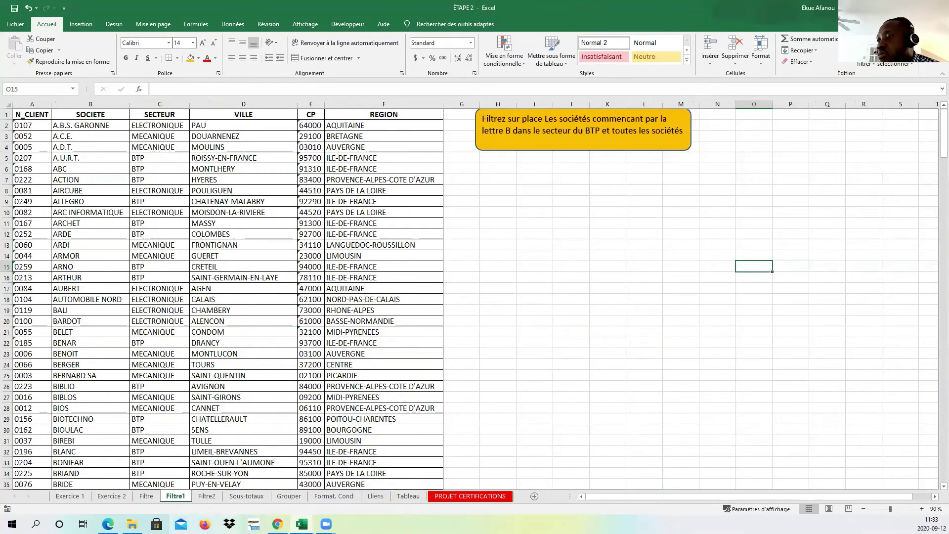
- Open the recent workbook ÉTAPE 3 and go past the Doublon_1 sheet to the Facture exercise sheet
{"action": "right_click", "coordinate": [301, 524]}
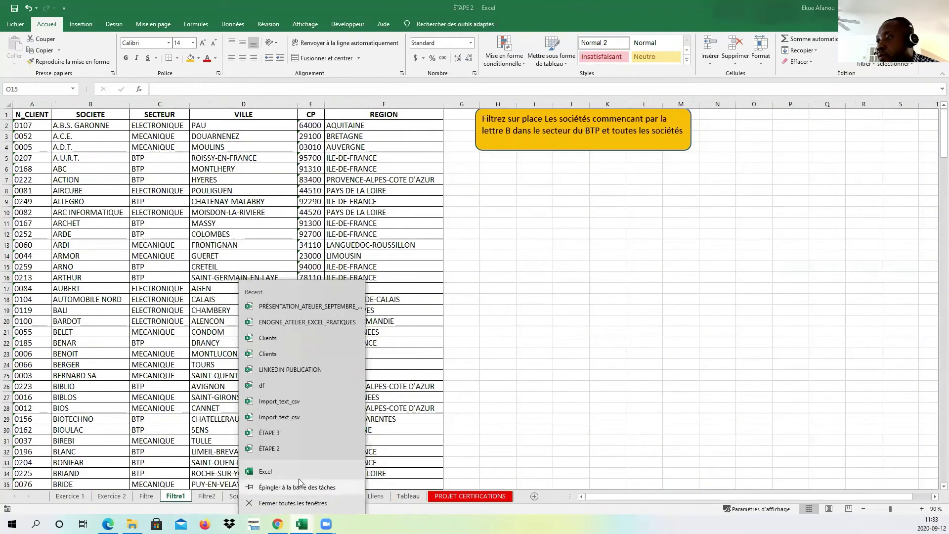
{"action": "left_click", "coordinate": [295, 436]}
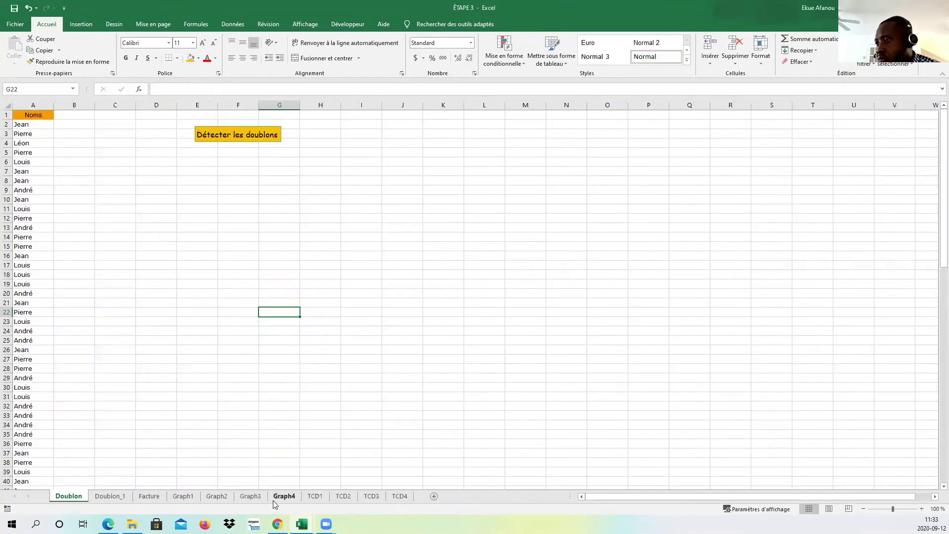
{"action": "left_click", "coordinate": [109, 496]}
{"action": "left_click", "coordinate": [149, 496]}
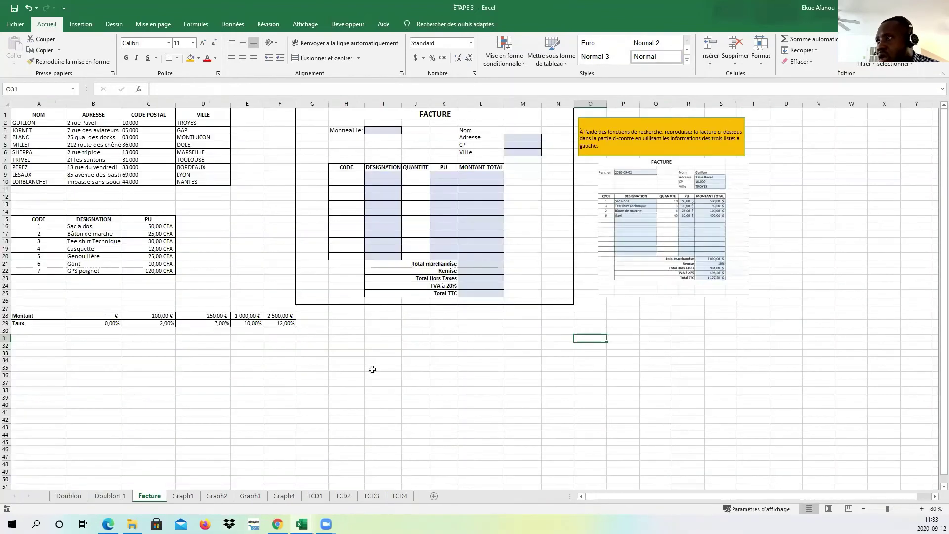
{"action": "left_click", "coordinate": [519, 353]}
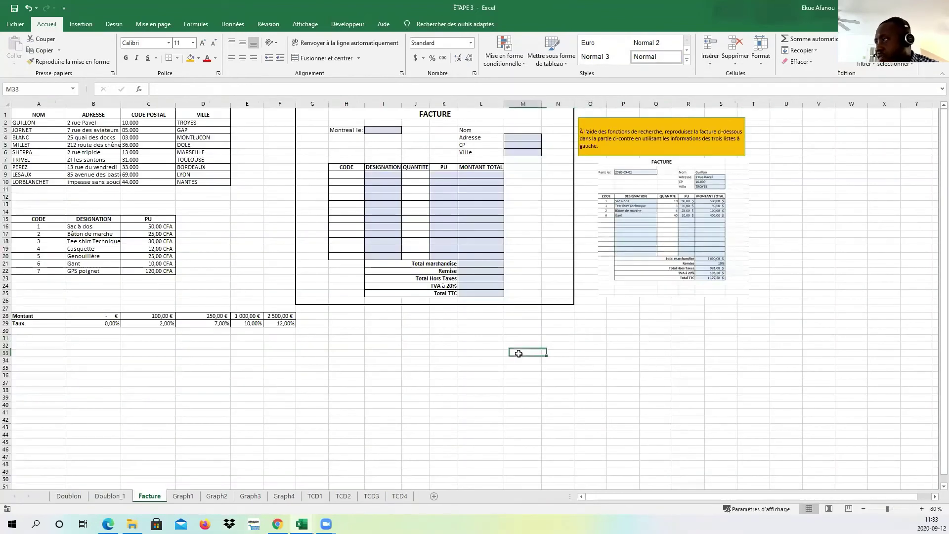
- Enlarge the Facture sheet to 110% and examine the instruction and the sample invoice picture beside the blank invoice
{"action": "left_click", "coordinate": [921, 509]}
{"action": "left_click", "coordinate": [921, 508]}
{"action": "left_click", "coordinate": [921, 509]}
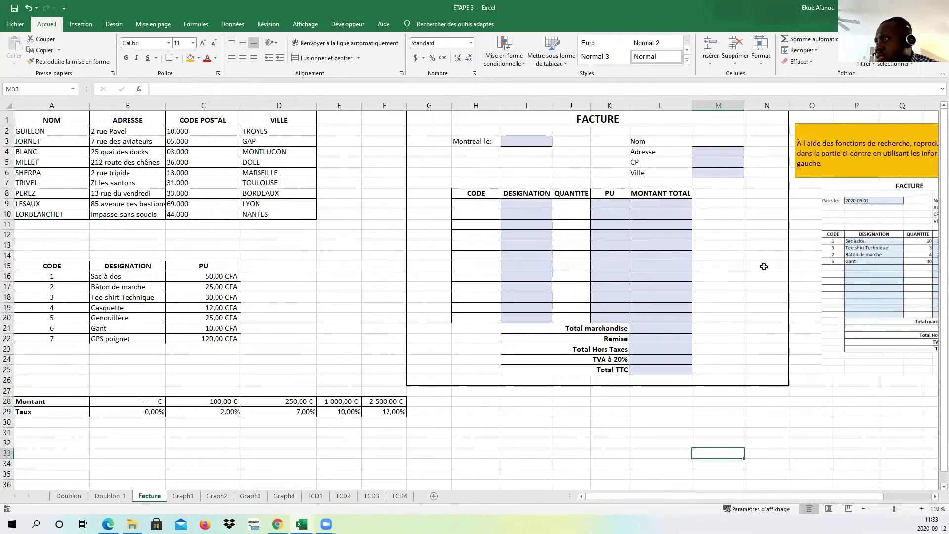
{"action": "left_click_drag", "start_coordinate": [783, 496], "coordinate": [813, 496]}
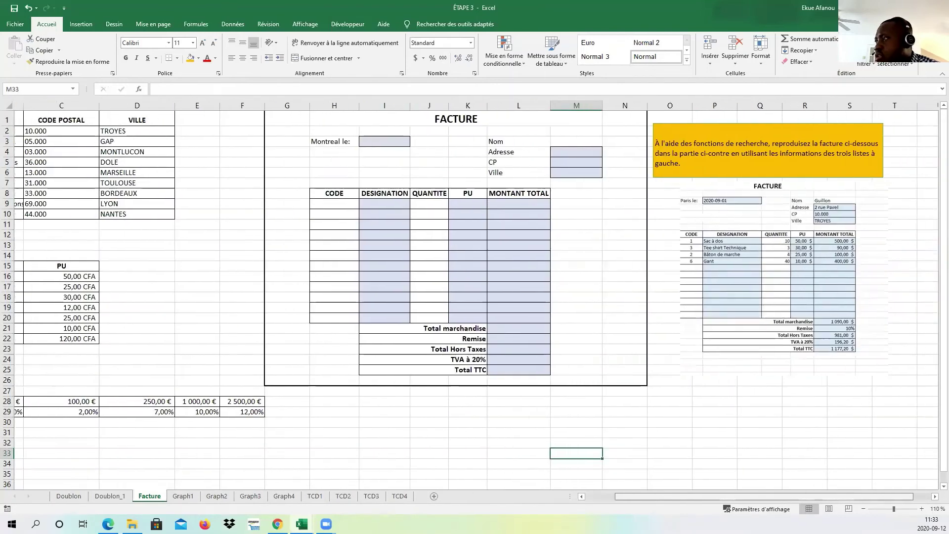
{"action": "left_click", "coordinate": [782, 267]}
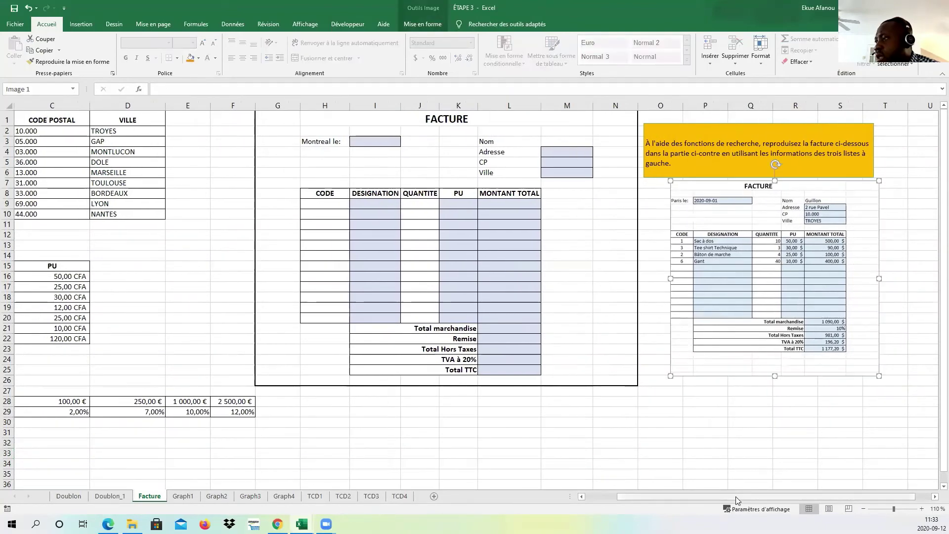
{"action": "left_click_drag", "start_coordinate": [737, 496], "coordinate": [692, 496]}
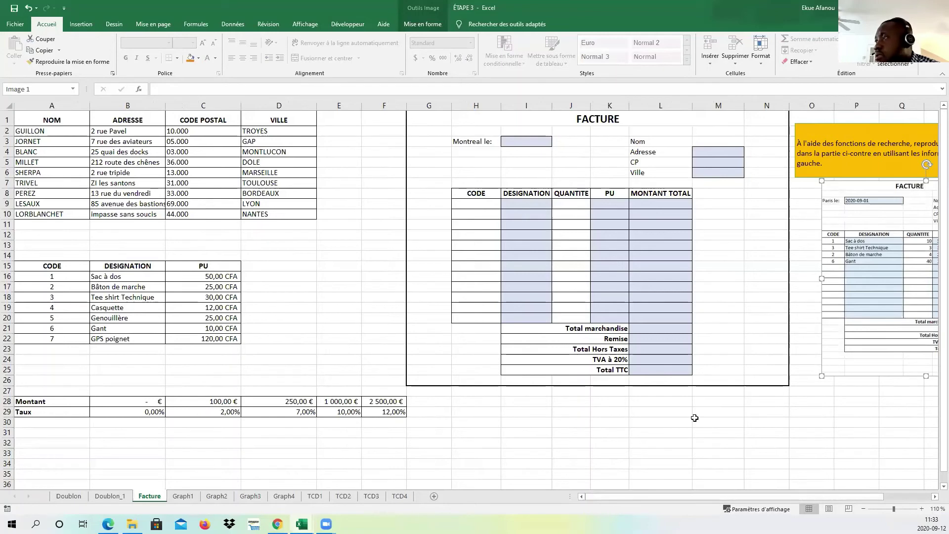
- Compare the invoice's Nom, Adresse, CP and Ville cells M3:M6 with the address, postal code and city in row 2 of the customer list
{"action": "left_click_drag", "start_coordinate": [720, 151], "coordinate": [709, 174]}
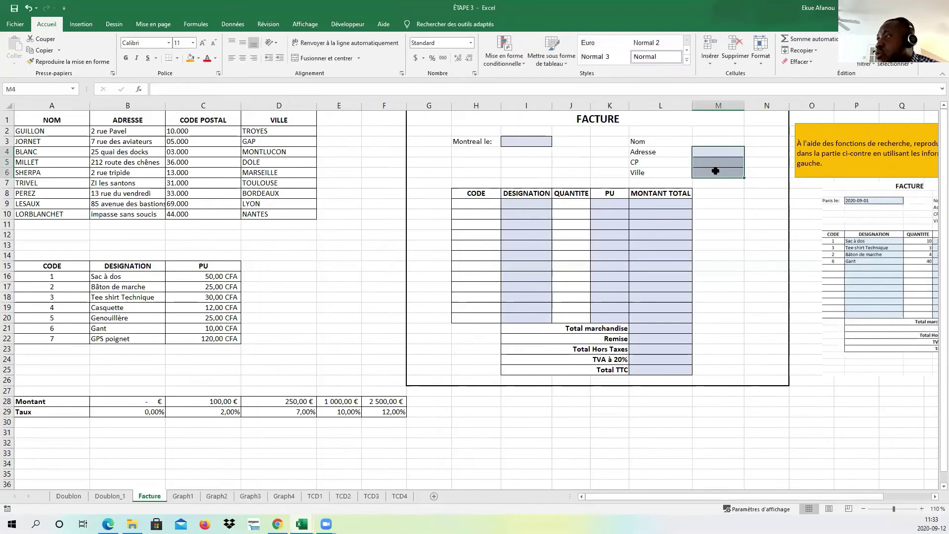
{"action": "left_click", "coordinate": [718, 141]}
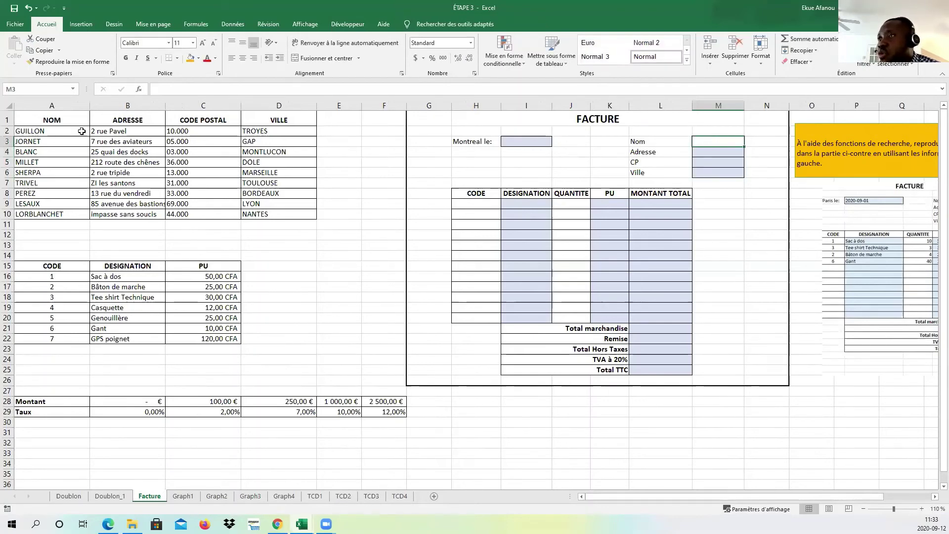
{"action": "left_click", "coordinate": [108, 129]}
{"action": "left_click", "coordinate": [183, 129]}
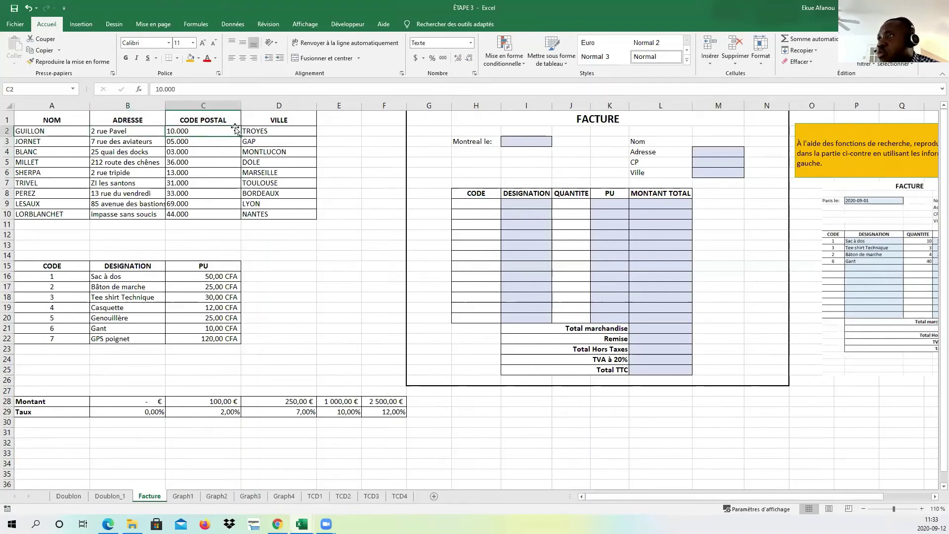
{"action": "left_click", "coordinate": [251, 128]}
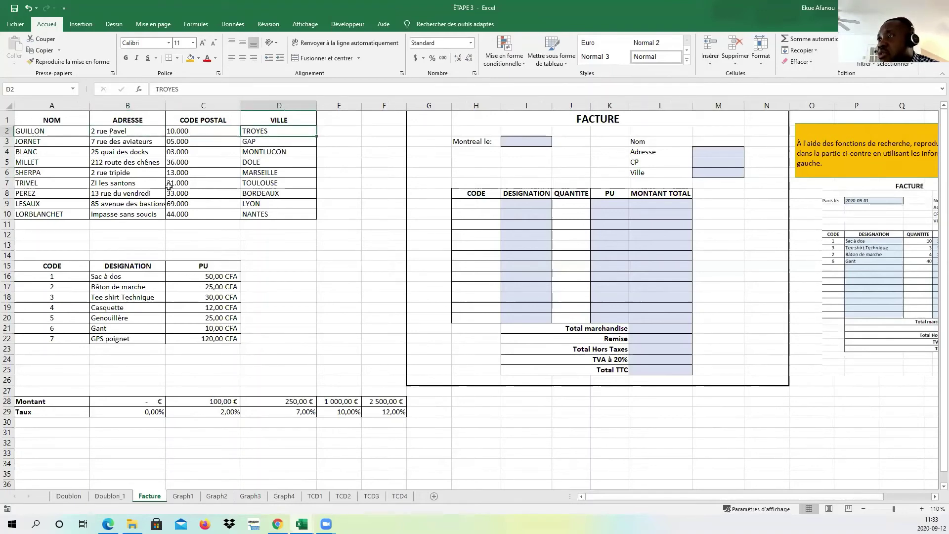
{"action": "left_click", "coordinate": [731, 142]}
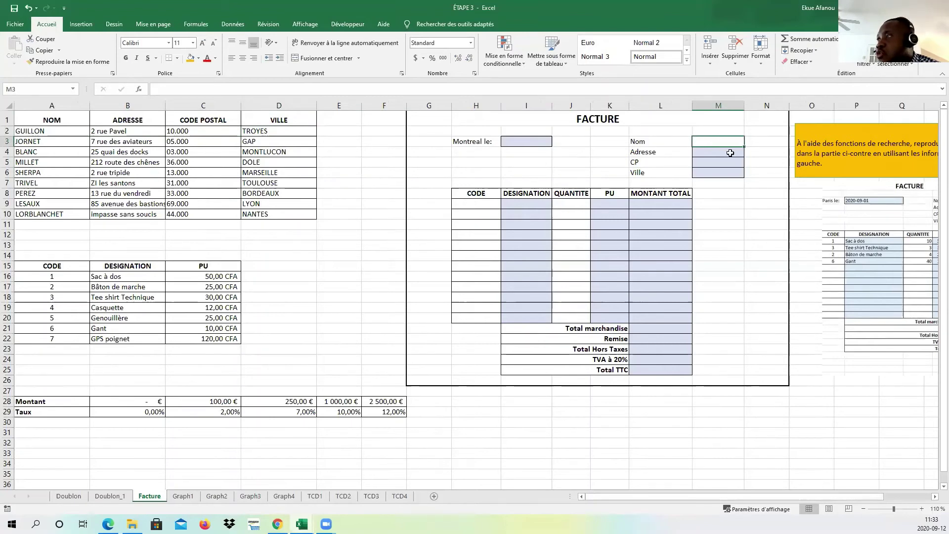
{"action": "left_click", "coordinate": [126, 131]}
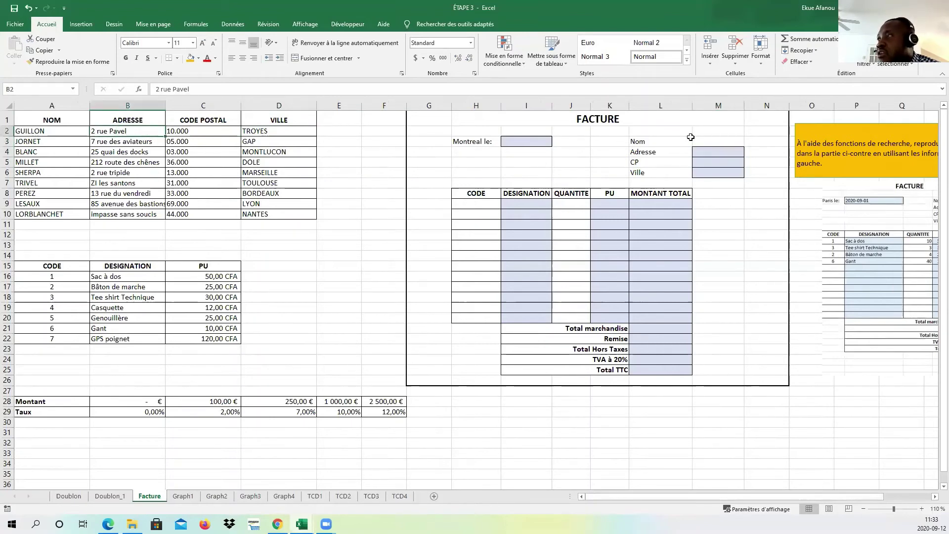
{"action": "left_click", "coordinate": [705, 162]}
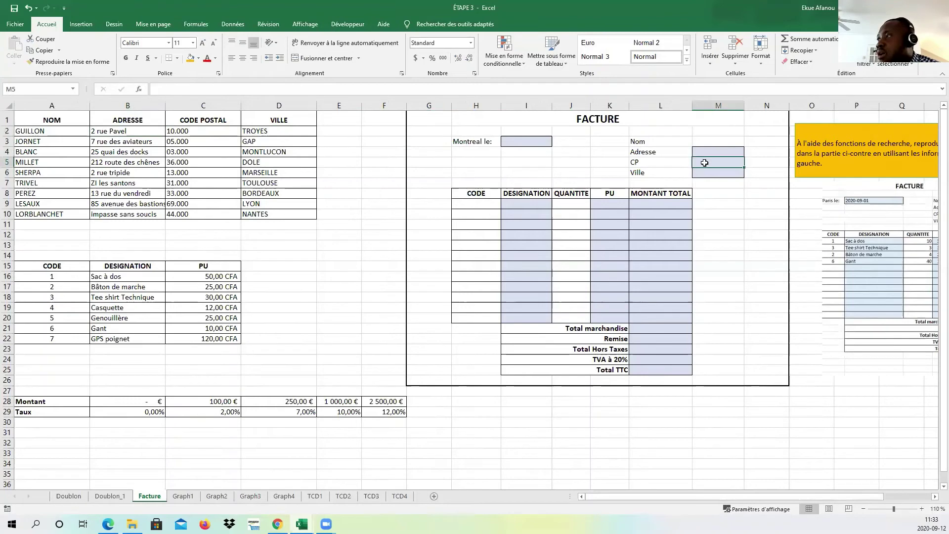
{"action": "left_click", "coordinate": [191, 132]}
{"action": "left_click", "coordinate": [718, 175]}
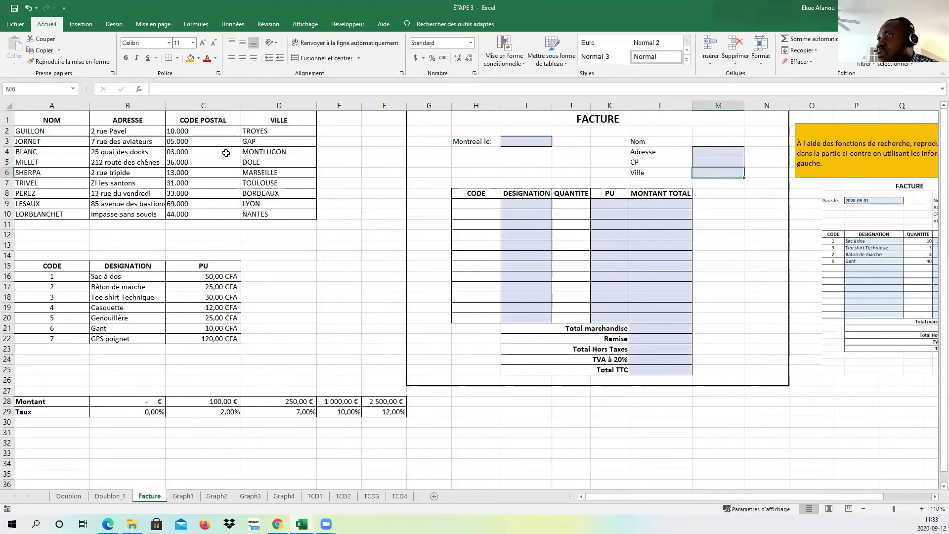
{"action": "left_click", "coordinate": [271, 133]}
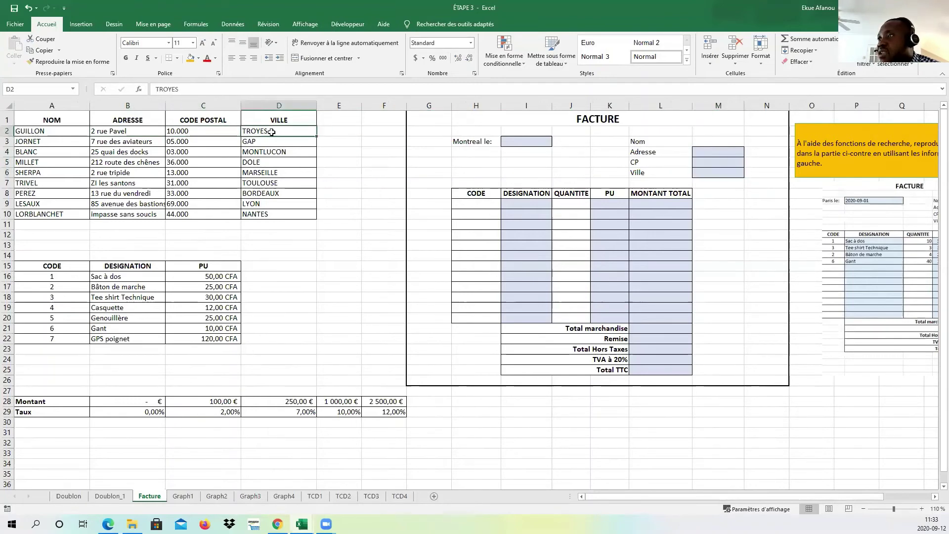
- Match the invoice's customer cells M3:M6 with the customer entry in row 5, from its name to its postal code
{"action": "left_click", "coordinate": [705, 144]}
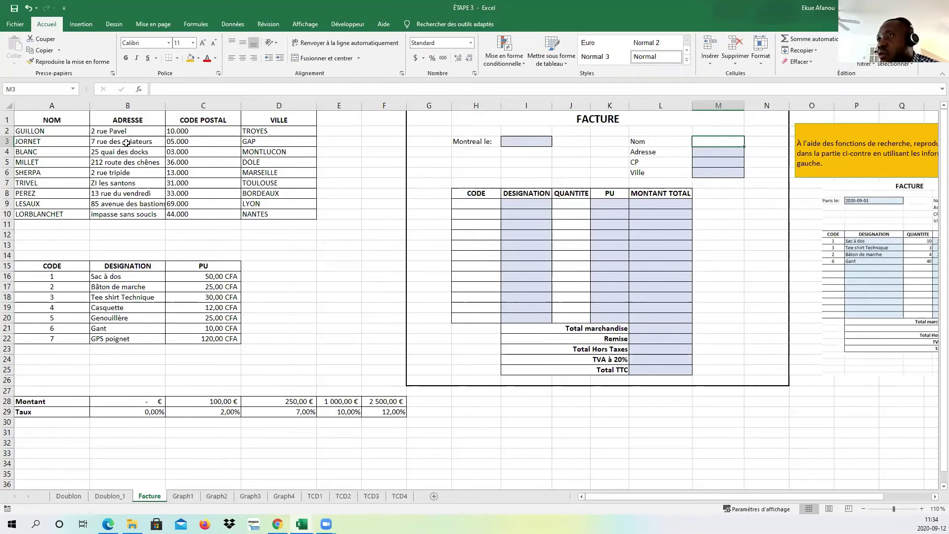
{"action": "left_click", "coordinate": [126, 162]}
{"action": "left_click", "coordinate": [70, 166]}
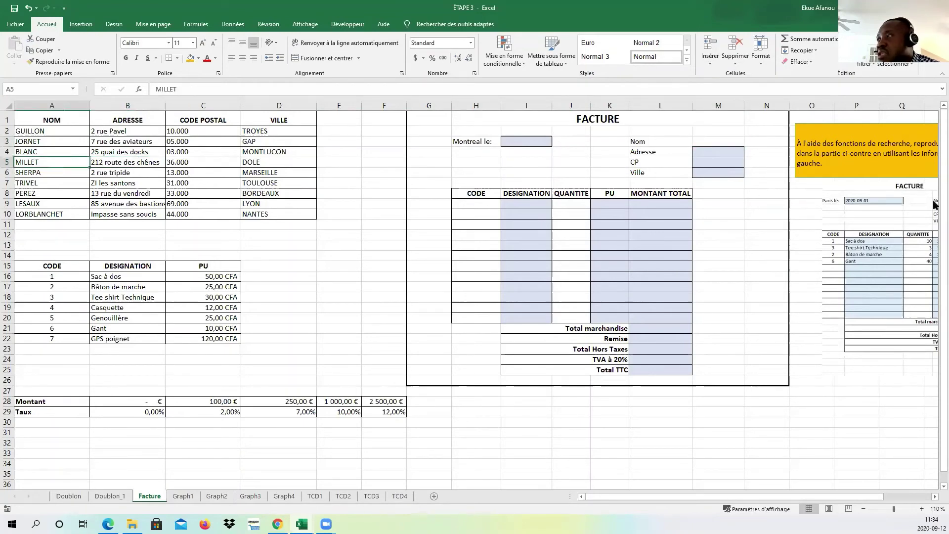
{"action": "left_click", "coordinate": [705, 144]}
{"action": "left_click", "coordinate": [707, 151]}
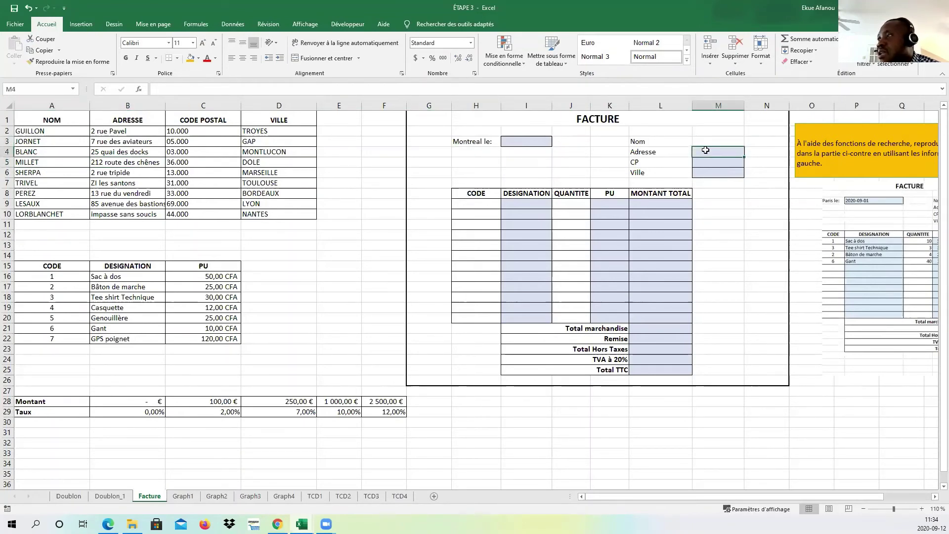
{"action": "left_click", "coordinate": [711, 161]}
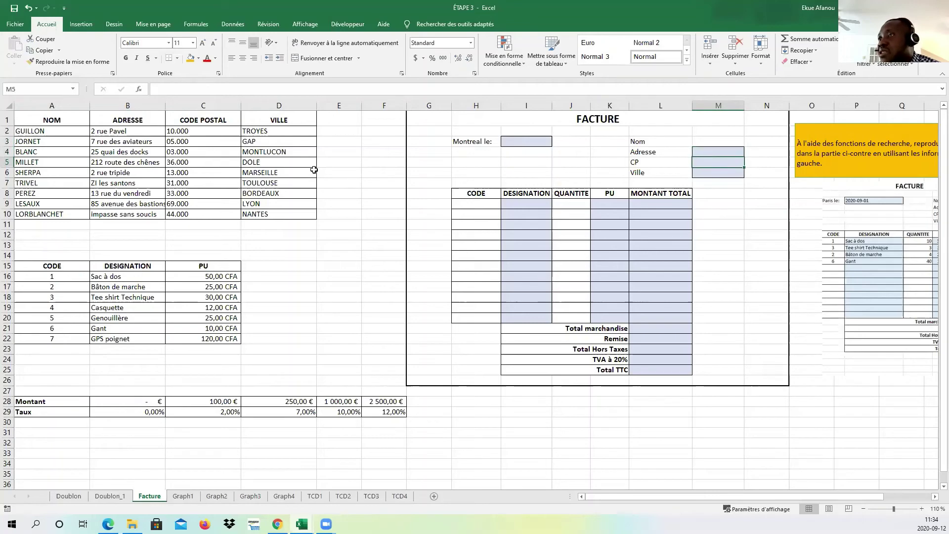
{"action": "left_click", "coordinate": [193, 163]}
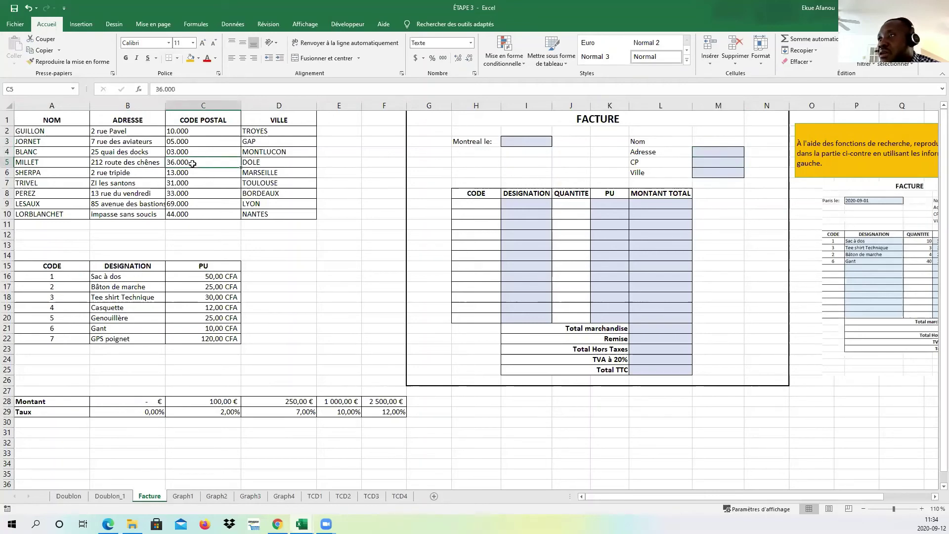
{"action": "left_click", "coordinate": [720, 173]}
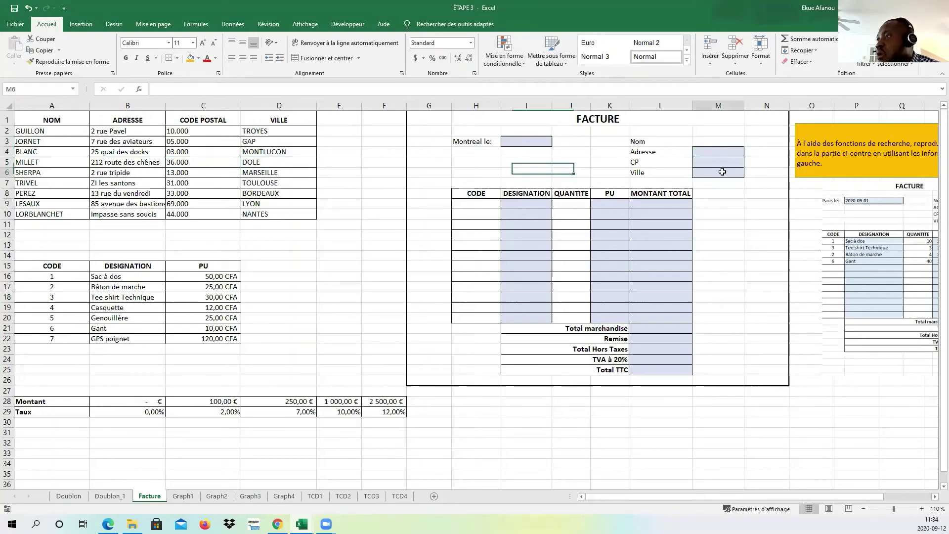
- Review the invoice's CODE entry cell and the shaded lookup cells in M4:M6 and the PU and DESIGNATION columns
{"action": "left_click", "coordinate": [148, 288]}
{"action": "left_click", "coordinate": [486, 206]}
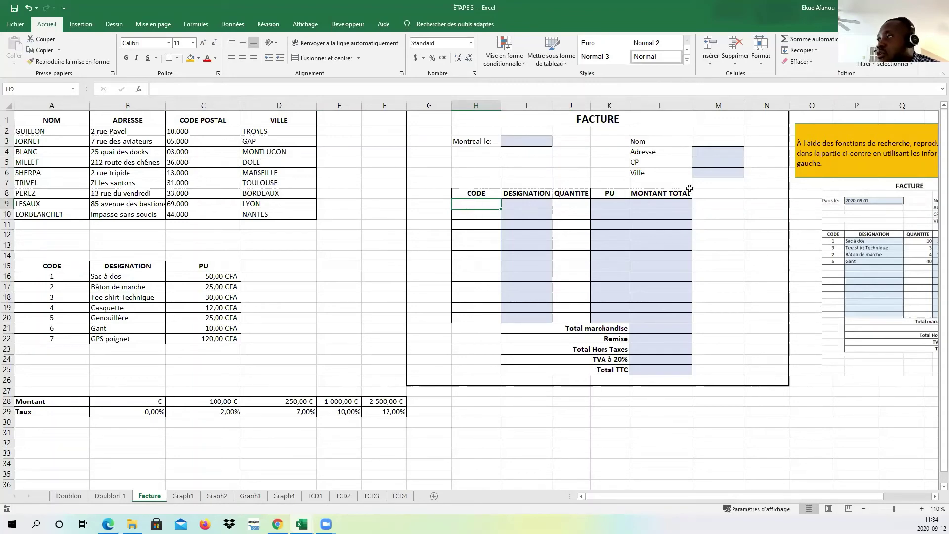
{"action": "left_click_drag", "start_coordinate": [722, 153], "coordinate": [723, 173]}
{"action": "left_click_drag", "start_coordinate": [610, 207], "coordinate": [607, 326]}
{"action": "left_click", "coordinate": [533, 206]}
{"action": "left_click_drag", "start_coordinate": [533, 208], "coordinate": [533, 297]}
{"action": "left_click", "coordinate": [765, 214]}
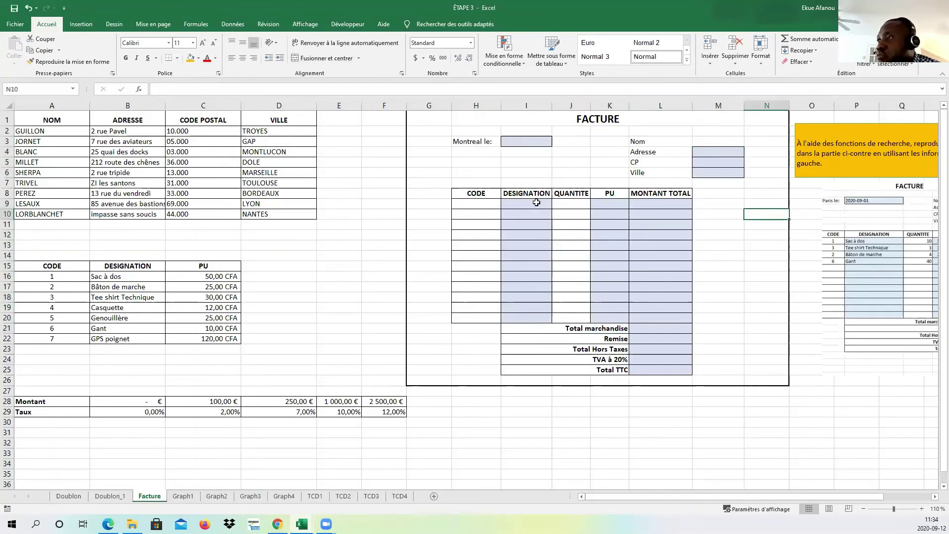
- Compare the CODE, DESIGNATION and PU cells of invoice row 9 with the Sac à dos entry in the article list
{"action": "left_click", "coordinate": [481, 203]}
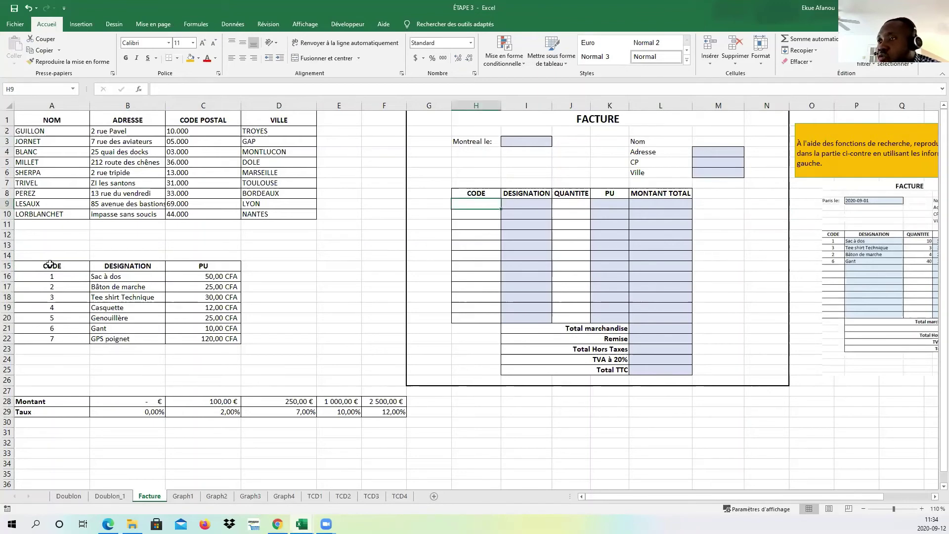
{"action": "left_click", "coordinate": [130, 276]}
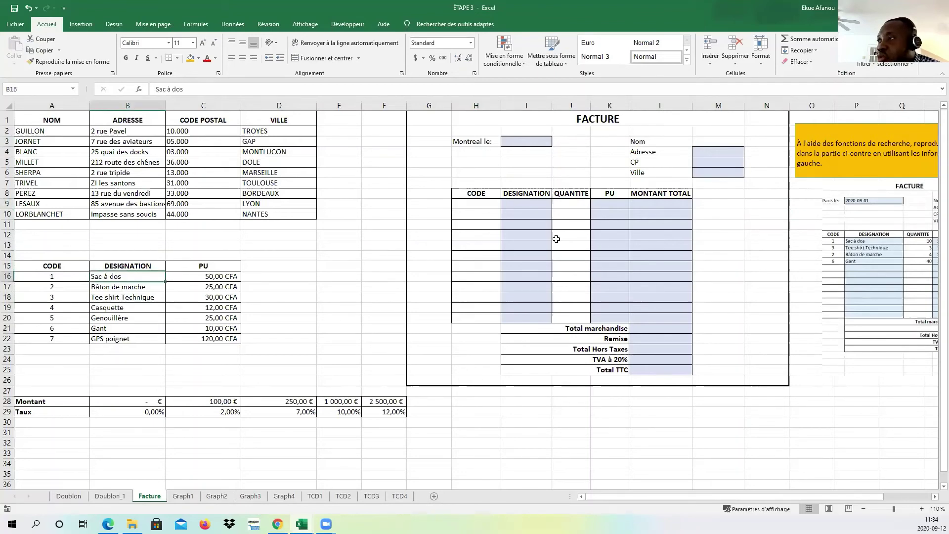
{"action": "left_click", "coordinate": [537, 203]}
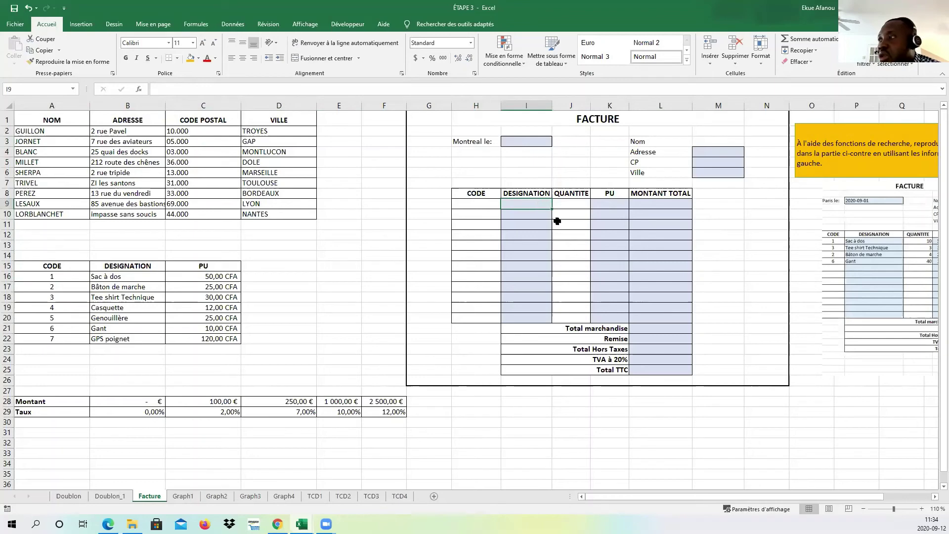
{"action": "left_click", "coordinate": [612, 205]}
{"action": "left_click", "coordinate": [226, 278]}
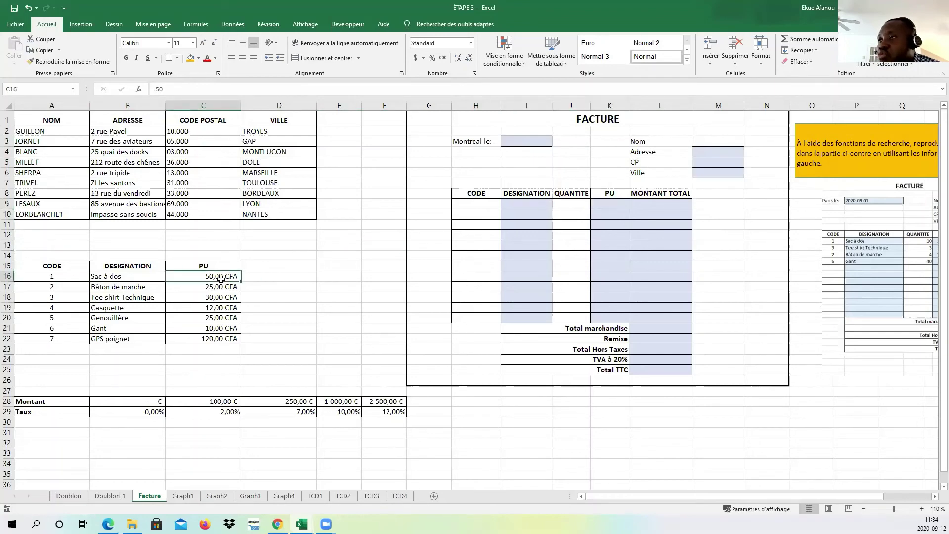
{"action": "left_click", "coordinate": [616, 205]}
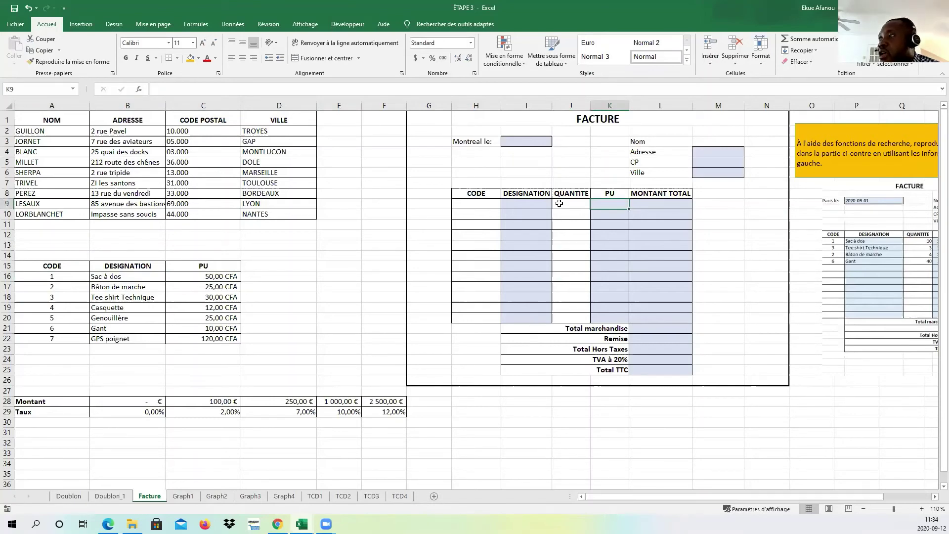
- Review the PU and QUANTITE cells in row 9 that feed the MONTANT TOTAL cell L9
{"action": "left_click", "coordinate": [668, 203]}
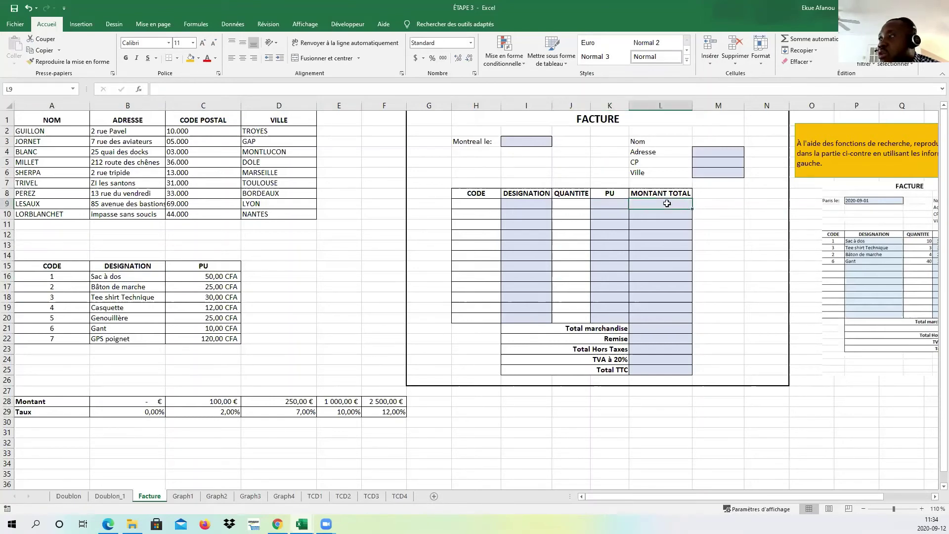
{"action": "left_click", "coordinate": [609, 204]}
{"action": "left_click", "coordinate": [560, 203]}
{"action": "left_click", "coordinate": [659, 202]}
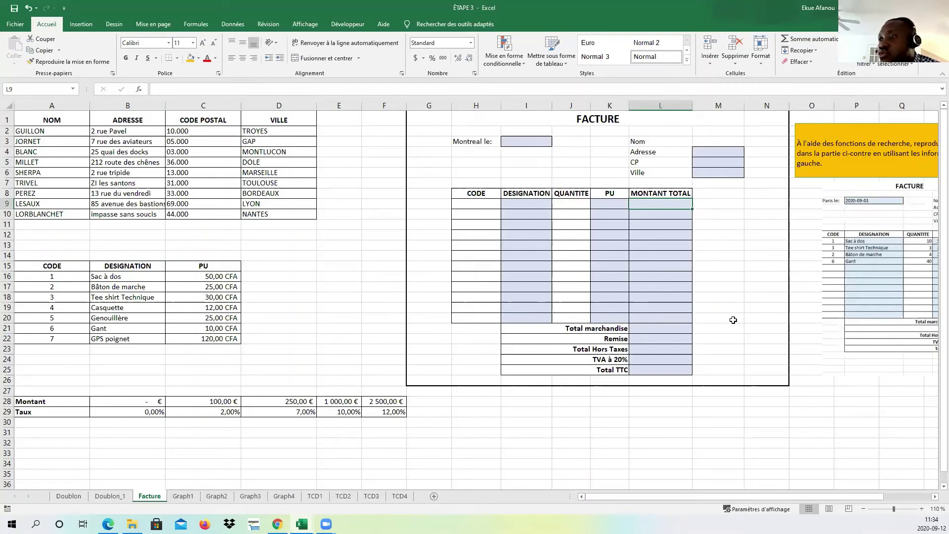
- Review the invoice totals cells L21:L25 and the Montant and Taux table in B28:F29 used for the Remise
{"action": "left_click_drag", "start_coordinate": [660, 328], "coordinate": [648, 366]}
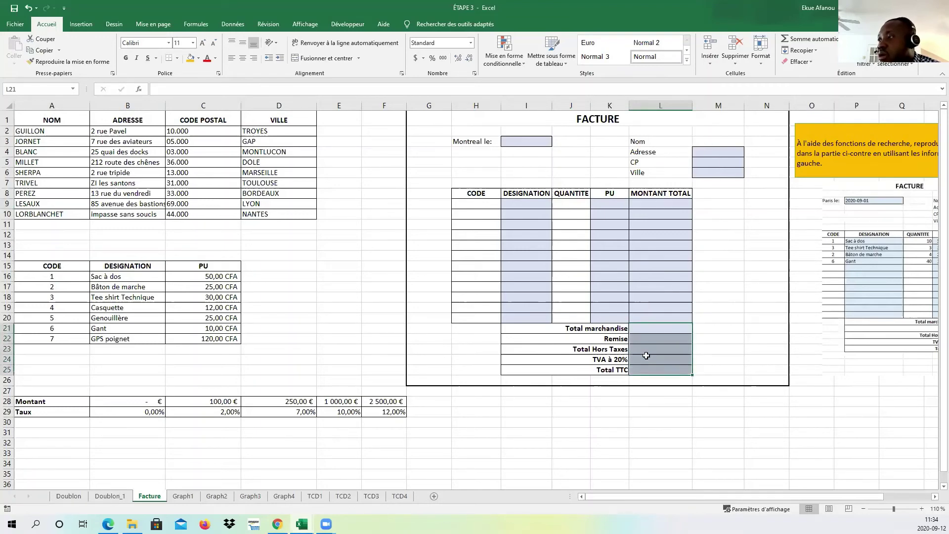
{"action": "left_click", "coordinate": [648, 352]}
{"action": "left_click", "coordinate": [648, 363]}
{"action": "left_click", "coordinate": [648, 370]}
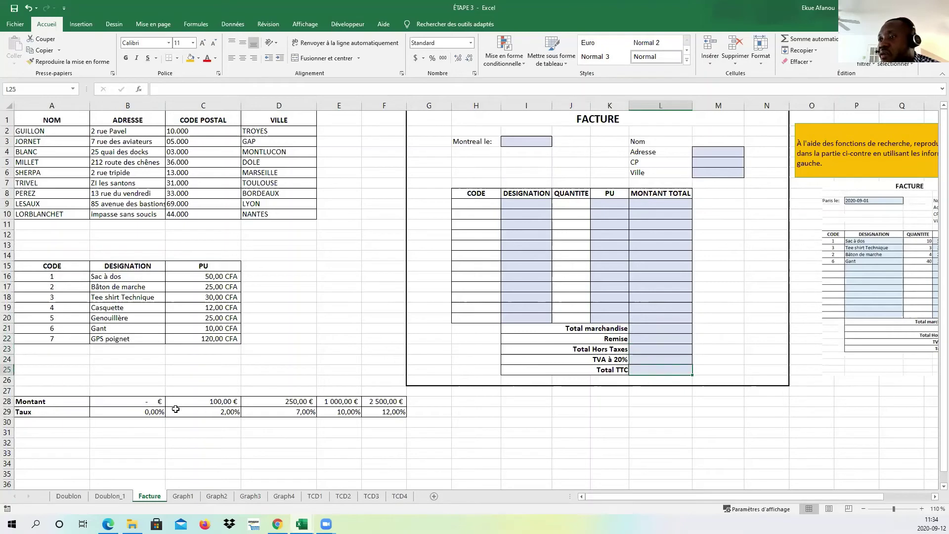
{"action": "left_click_drag", "start_coordinate": [105, 400], "coordinate": [396, 413]}
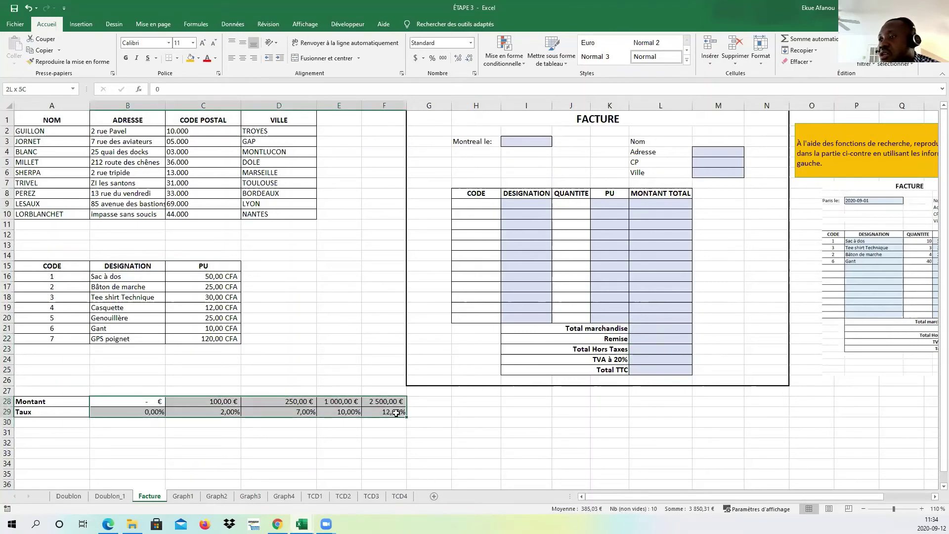
- Review the Montant and Taux brackets in rows 28 and 29 and the invoice area H1:M20
{"action": "left_click", "coordinate": [207, 401]}
{"action": "left_click", "coordinate": [284, 405]}
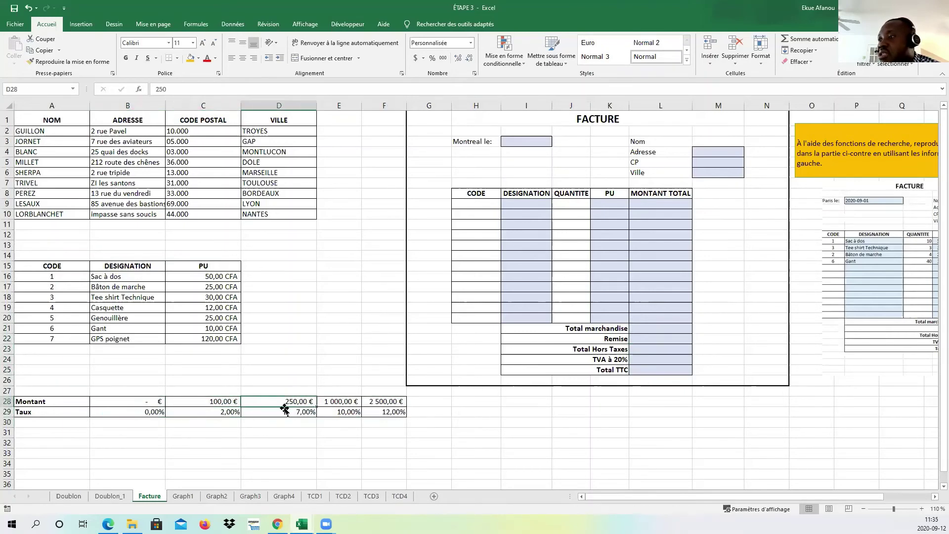
{"action": "left_click", "coordinate": [267, 411]}
{"action": "left_click", "coordinate": [223, 412]}
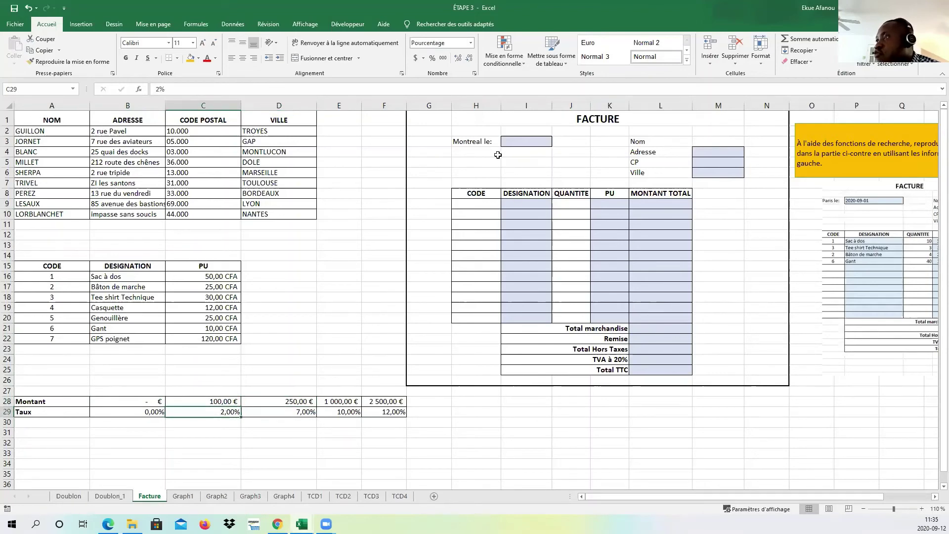
{"action": "left_click_drag", "start_coordinate": [556, 123], "coordinate": [662, 320]}
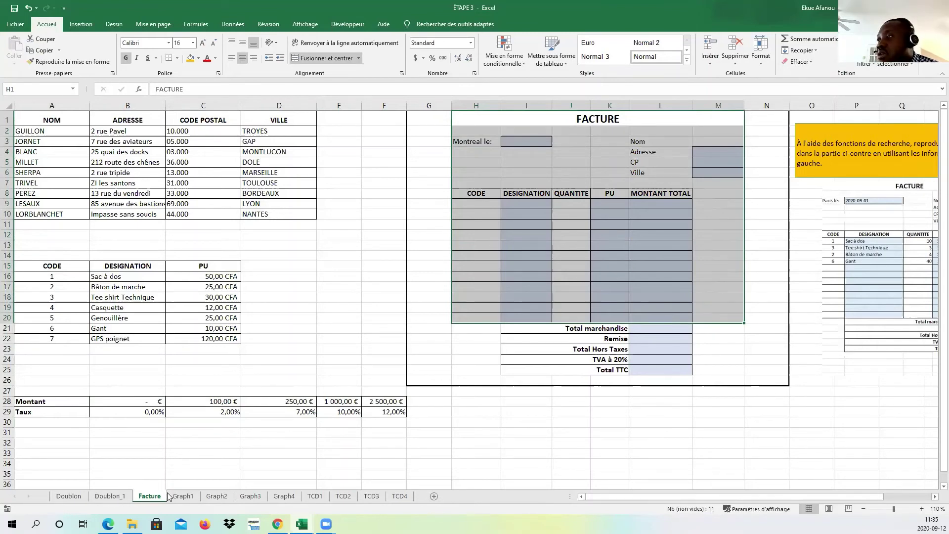
{"action": "left_click", "coordinate": [619, 464]}
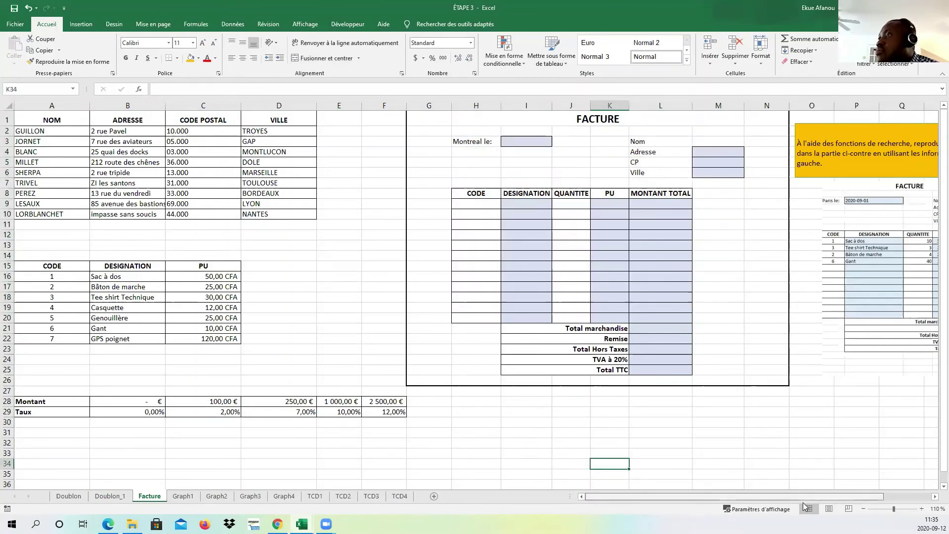
{"action": "left_click_drag", "start_coordinate": [803, 502], "coordinate": [744, 497]}
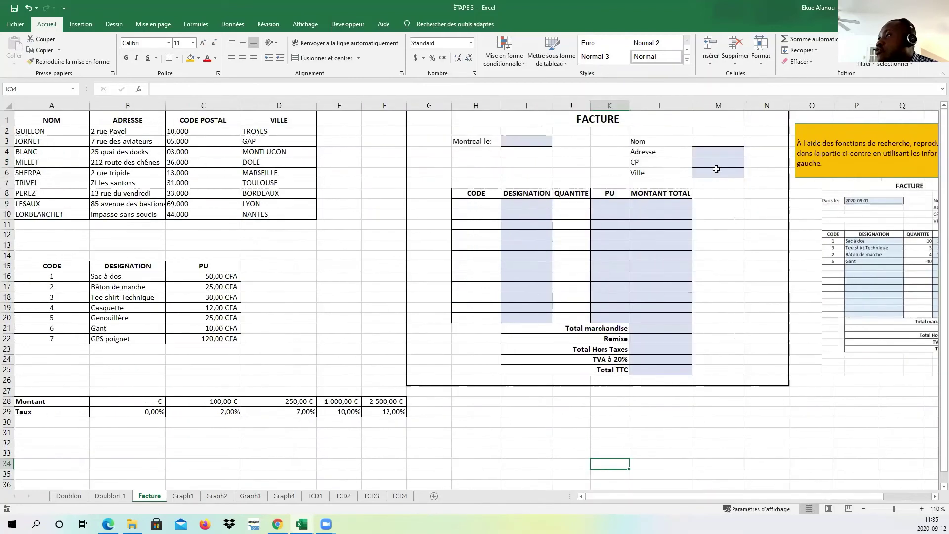
- Enter the surname of the first customer in the address list in the invoice's Nom cell M3
{"action": "left_click", "coordinate": [715, 141]}
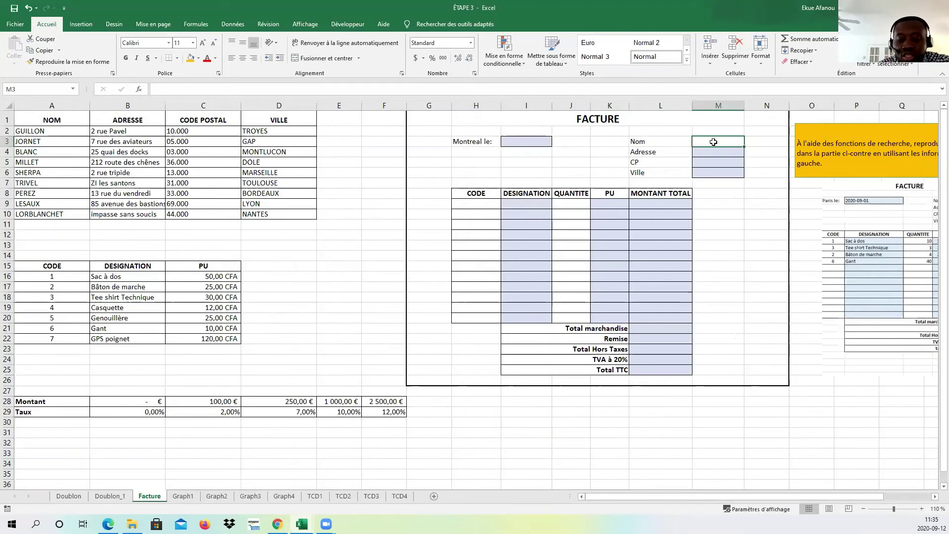
{"action": "type", "text": "GUILLON"}
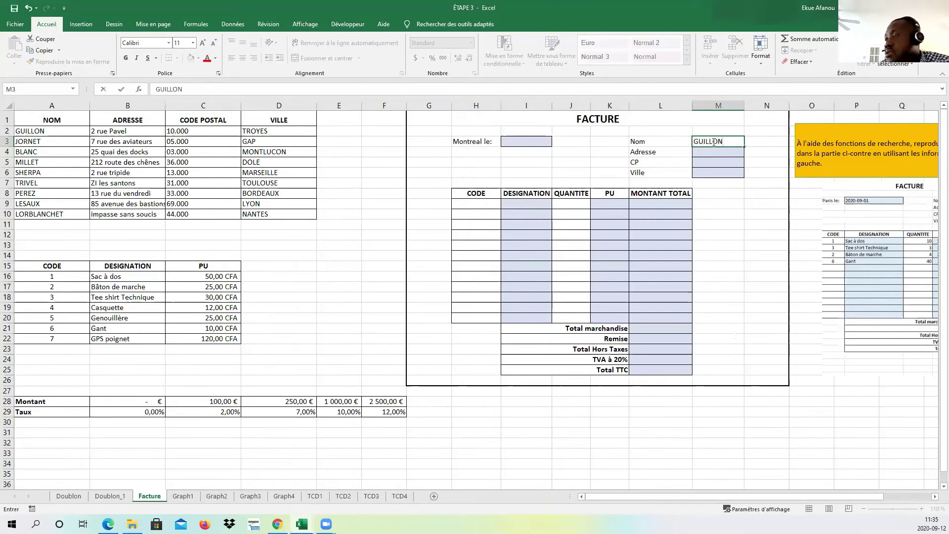
{"action": "key", "text": "Return"}
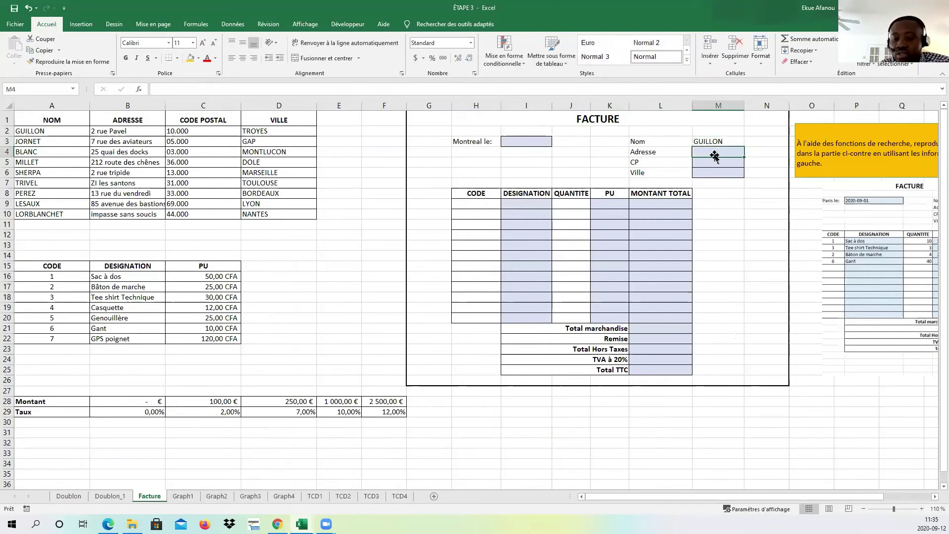
{"action": "type", "text": "="}
{"action": "key", "text": "Escape"}
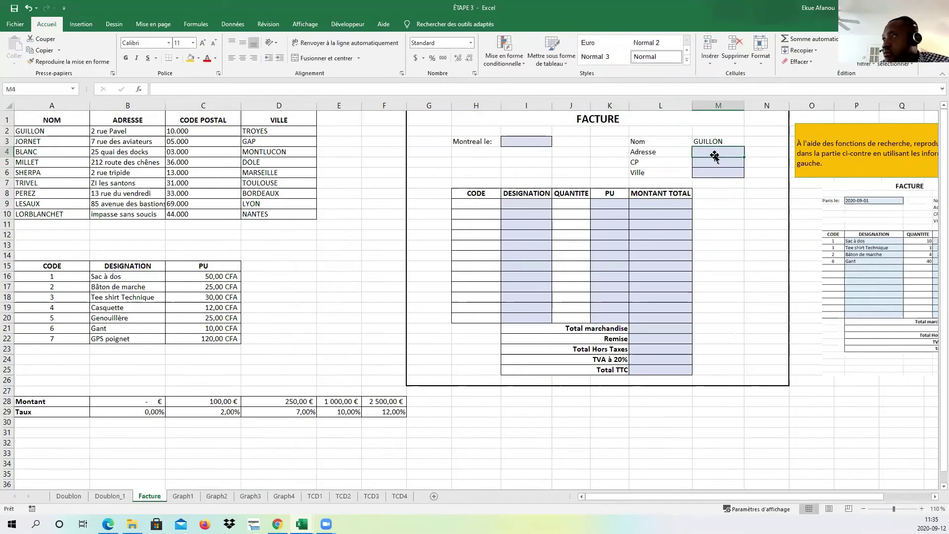
- Name the customer address table A1:D10, including its headers, ADRESSE
{"action": "left_click_drag", "start_coordinate": [55, 119], "coordinate": [307, 214]}
{"action": "left_click", "coordinate": [33, 91]}
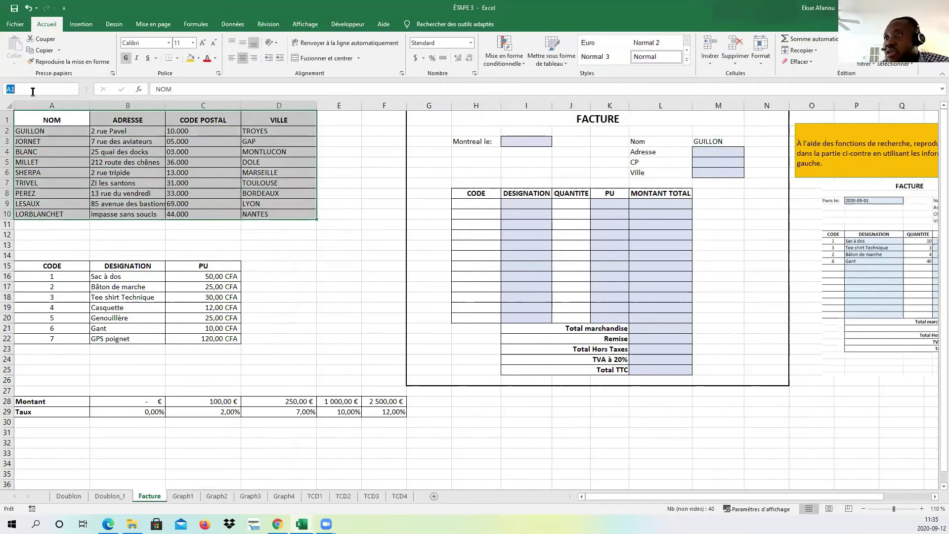
{"action": "type", "text": "ADRESSE"}
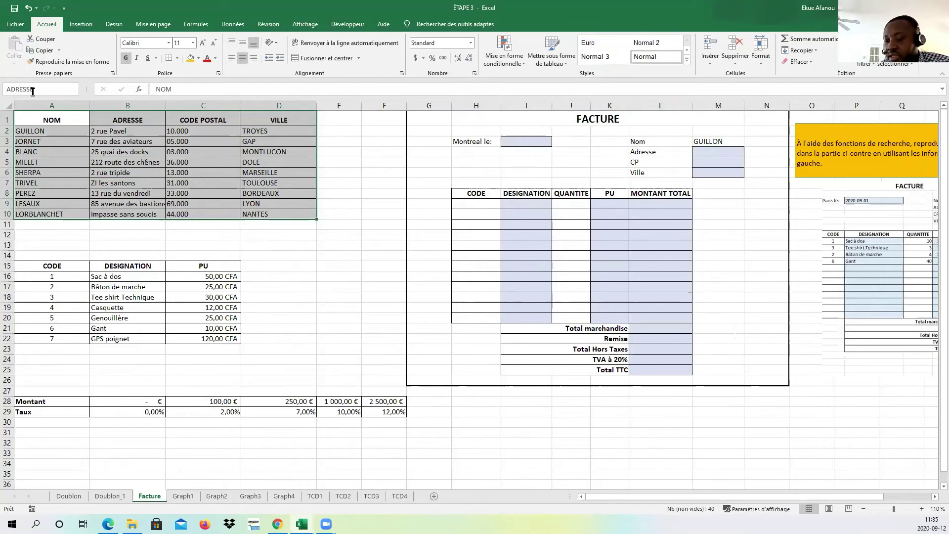
{"action": "key", "text": "Return"}
- Name the article table A15:C22, including its headers, PRODUIT
{"action": "left_click", "coordinate": [148, 279]}
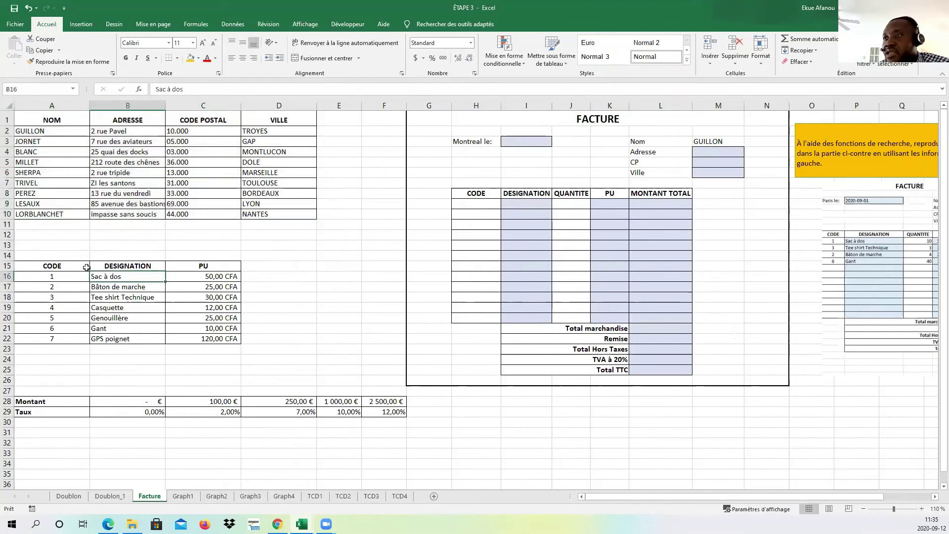
{"action": "left_click_drag", "start_coordinate": [51, 267], "coordinate": [208, 341]}
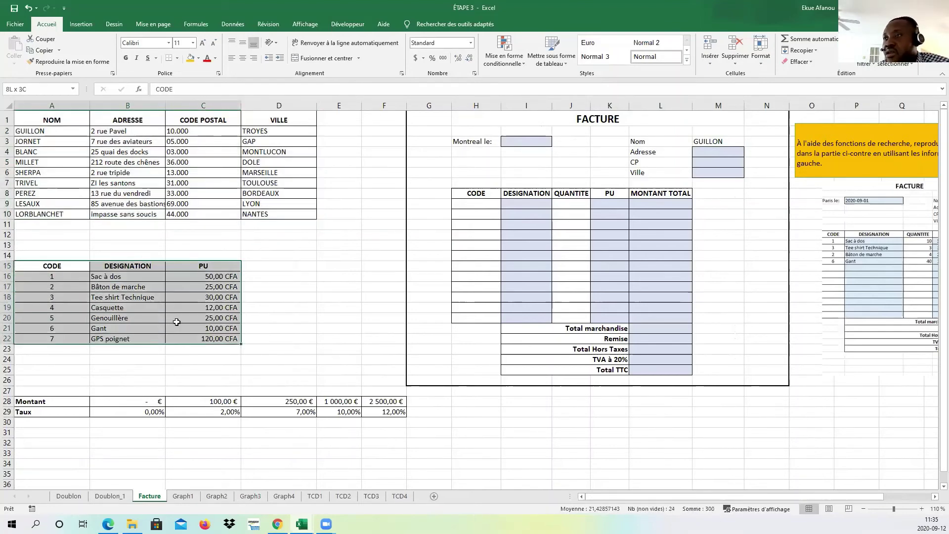
{"action": "left_click", "coordinate": [32, 85]}
{"action": "type", "text": "PRODUIT"}
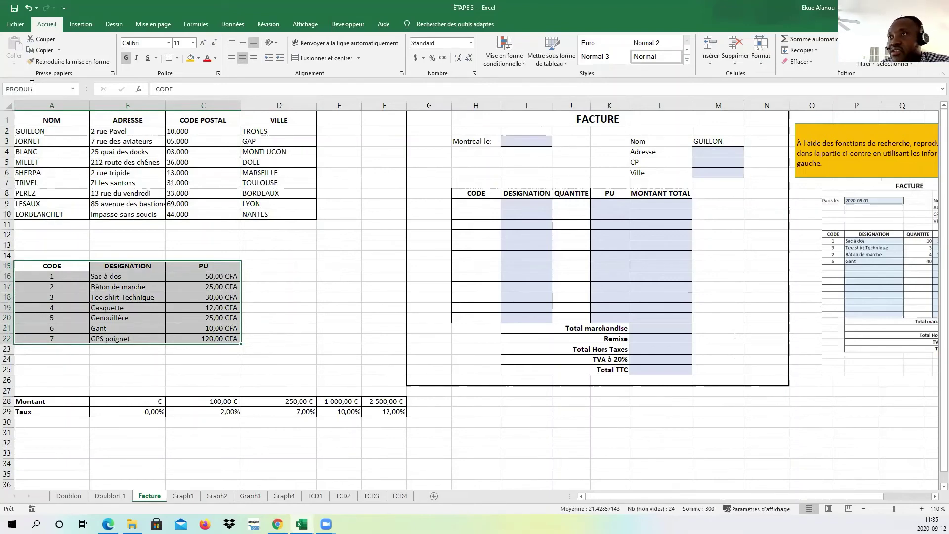
- Check which cells the named ranges ADRESSE and PRODUIT cover by selecting each by its name
{"action": "left_click", "coordinate": [273, 206]}
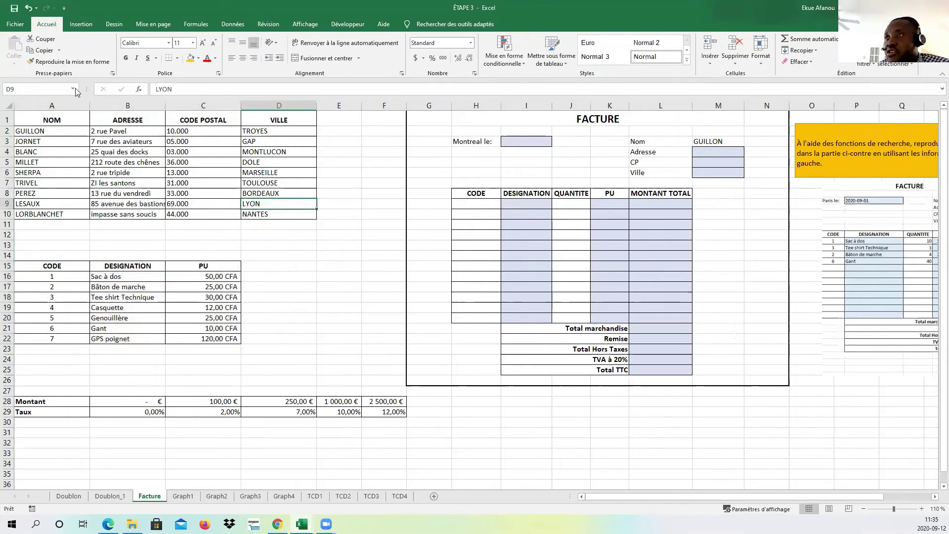
{"action": "left_click", "coordinate": [74, 88]}
{"action": "left_click", "coordinate": [58, 101]}
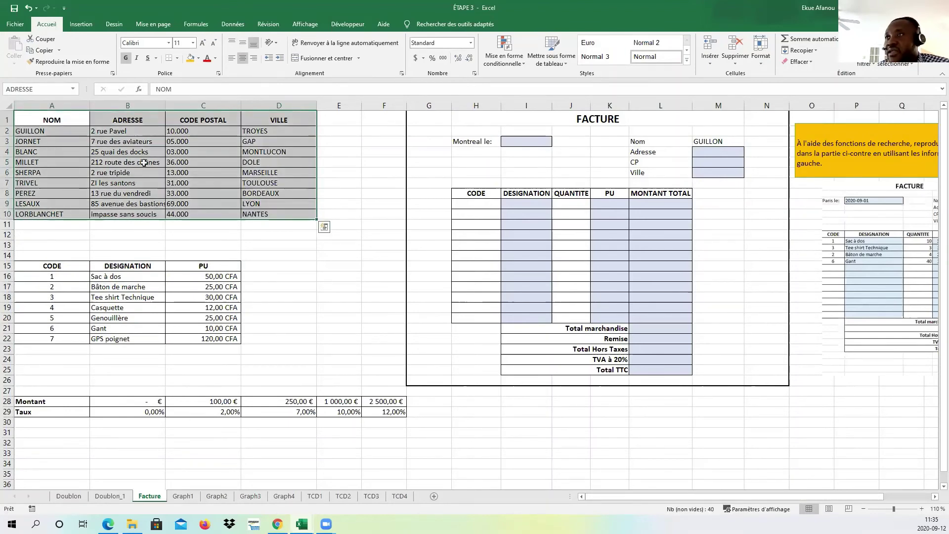
{"action": "left_click", "coordinate": [73, 88]}
{"action": "left_click", "coordinate": [49, 111]}
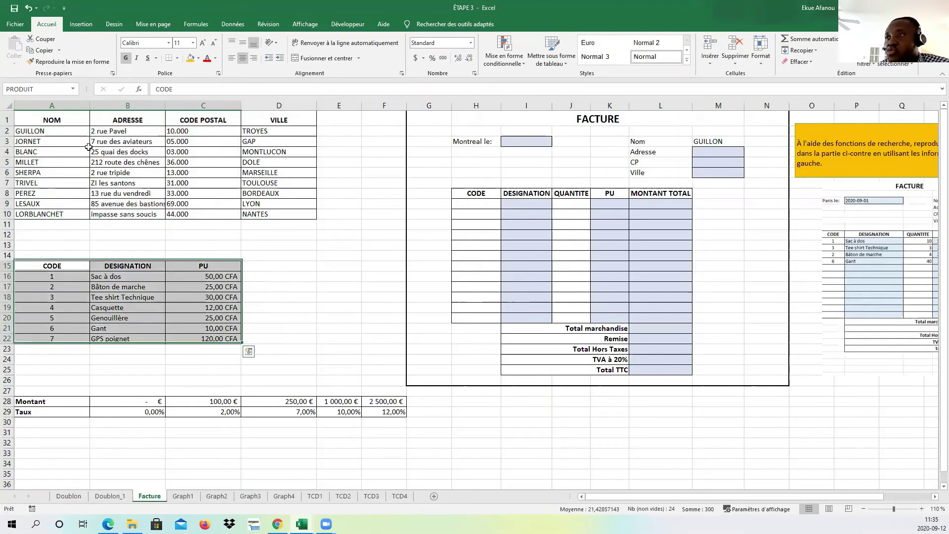
- Name the Montant and Taux table A28:F29 TAUX
{"action": "left_click_drag", "start_coordinate": [42, 400], "coordinate": [382, 414]}
{"action": "left_click", "coordinate": [33, 90]}
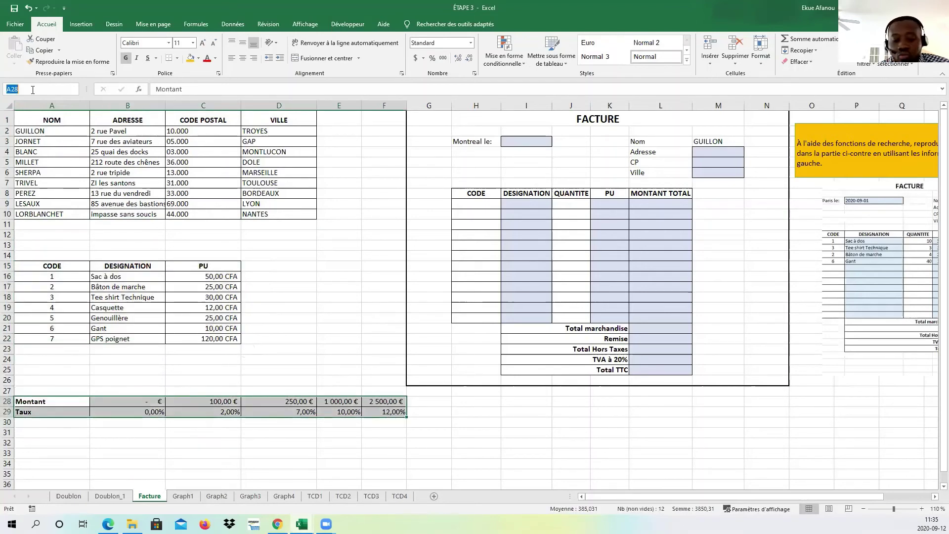
{"action": "type", "text": "TAUX"}
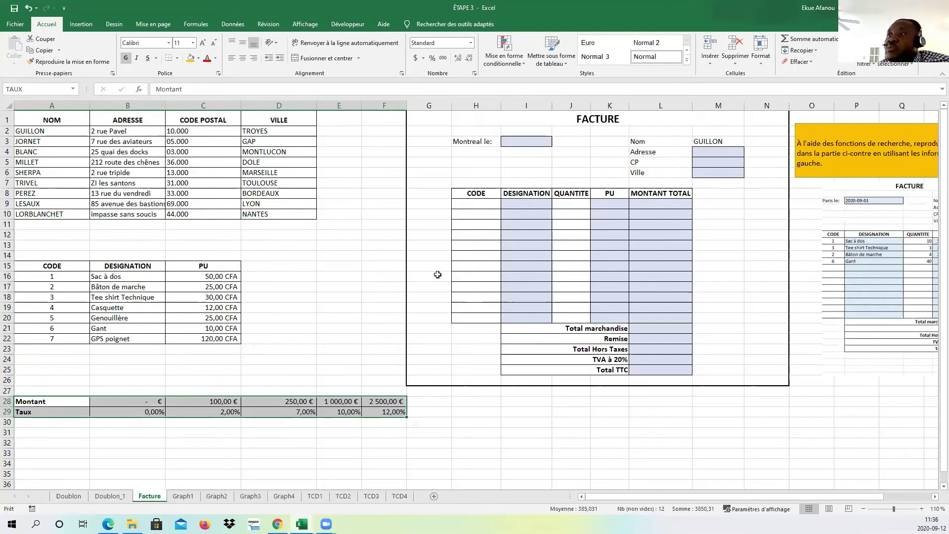
- Verify the list of defined names by selecting ADRESSE, PRODUIT and TAUX one after another
{"action": "left_click", "coordinate": [321, 295]}
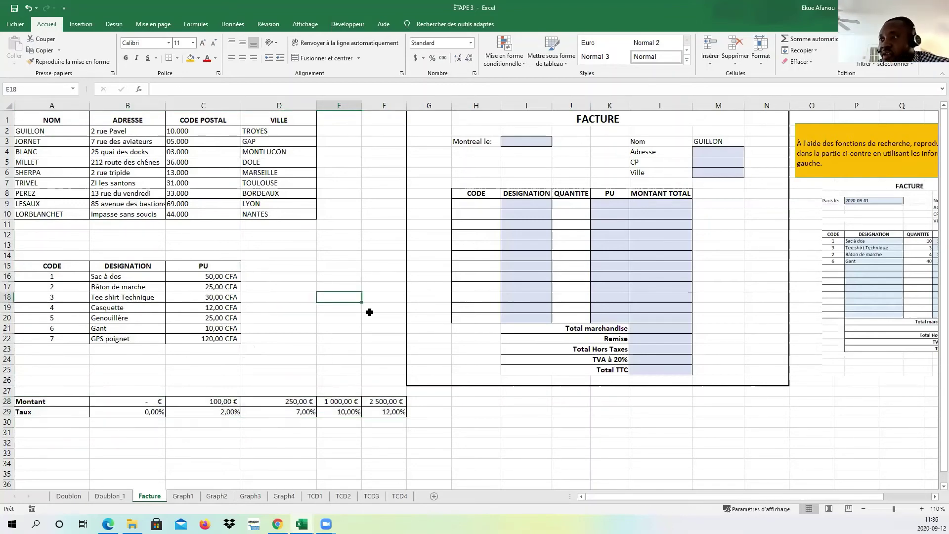
{"action": "left_click", "coordinate": [74, 91]}
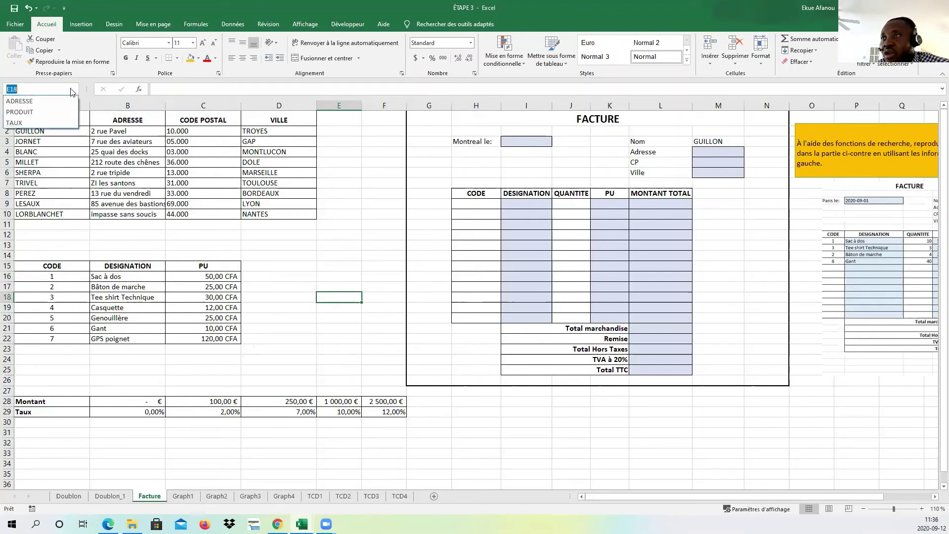
{"action": "key", "text": "Escape"}
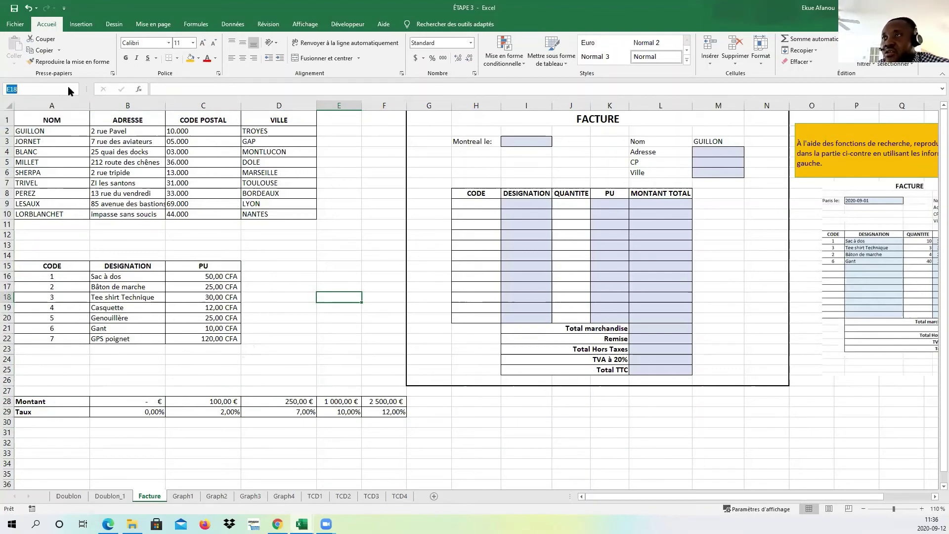
{"action": "left_click", "coordinate": [73, 89]}
{"action": "left_click", "coordinate": [67, 99]}
{"action": "left_click", "coordinate": [73, 89]}
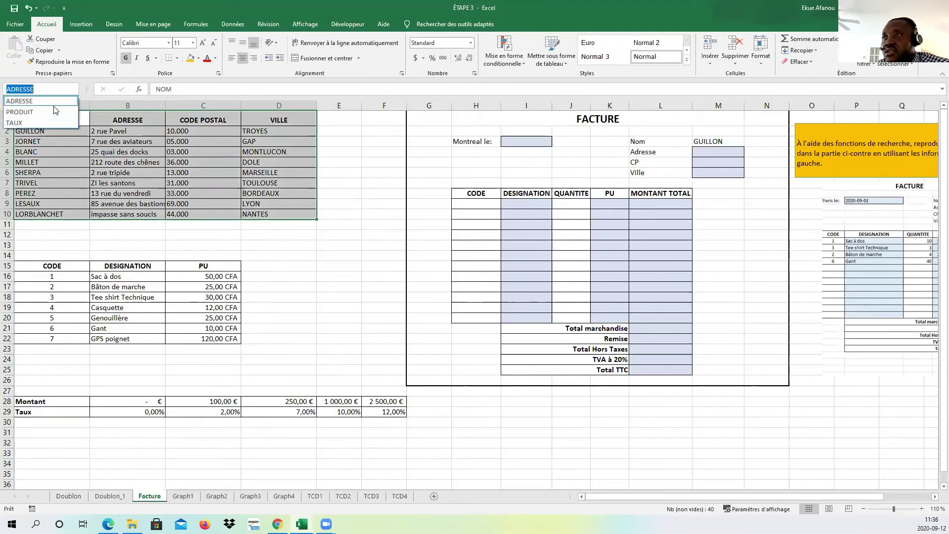
{"action": "left_click", "coordinate": [64, 110]}
{"action": "left_click", "coordinate": [74, 89]}
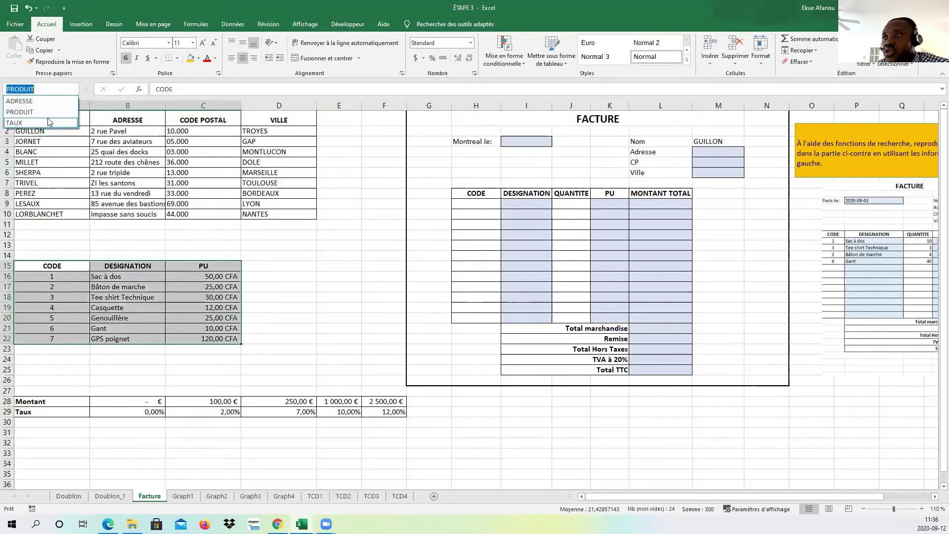
{"action": "left_click", "coordinate": [20, 121]}
{"action": "left_click", "coordinate": [339, 318]}
- Begin a RECHERCHEV formula in the invoice's Adresse cell M4 with the Nom cell M3 as lookup value
{"action": "left_click", "coordinate": [698, 150]}
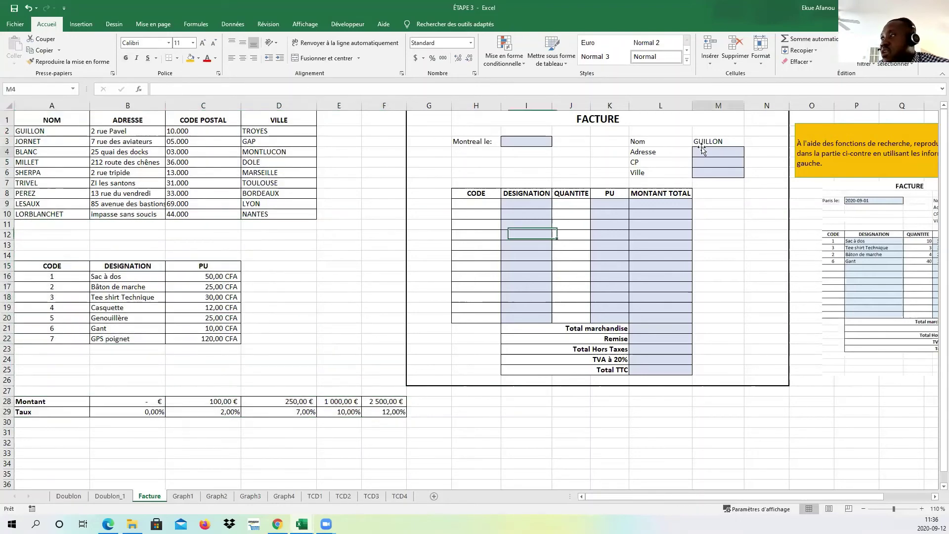
{"action": "type", "text": "="}
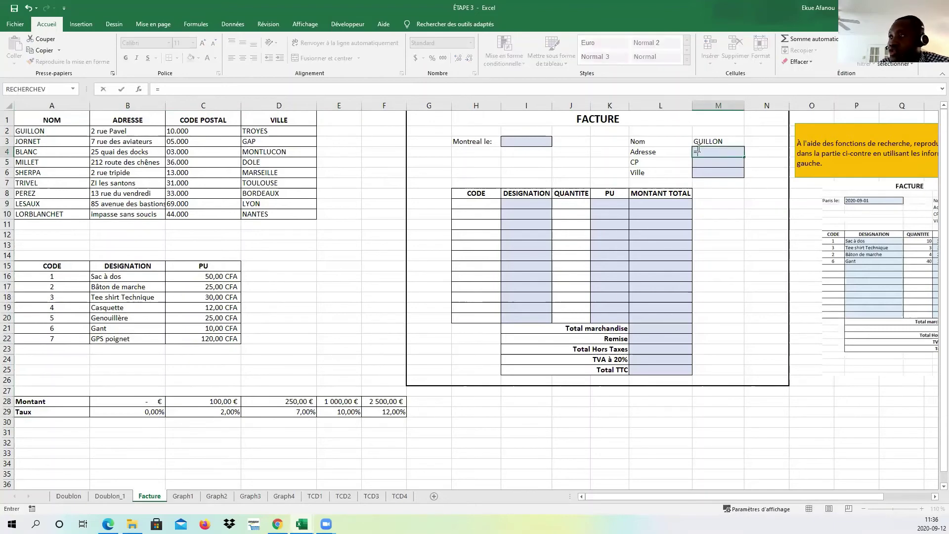
{"action": "type", "text": "recherc"}
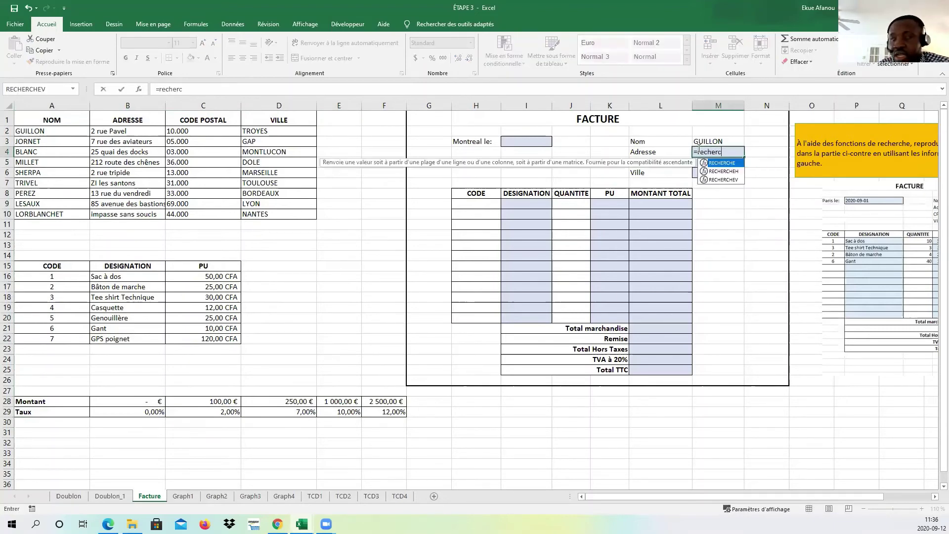
{"action": "type", "text": "he"}
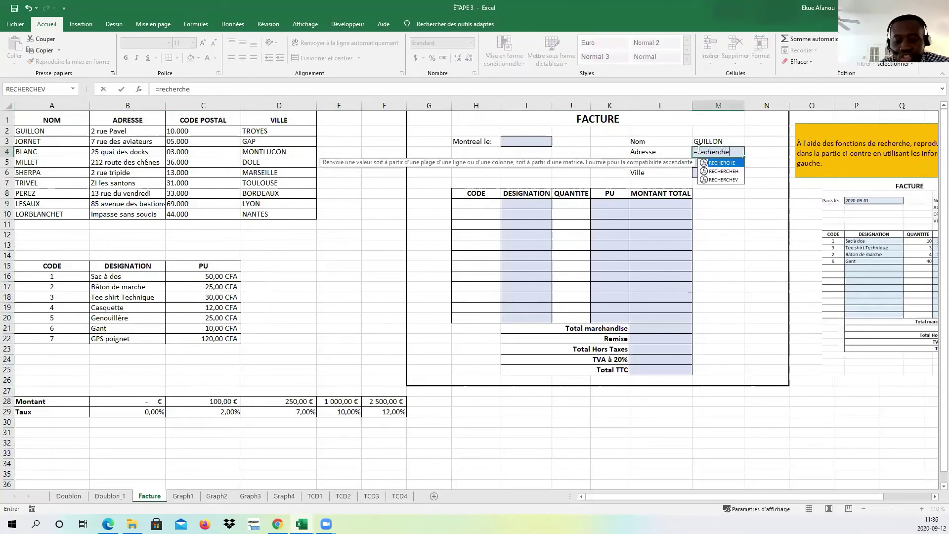
{"action": "type", "text": "V"}
{"action": "key", "text": "BackSpace"}
{"action": "type", "text": "v("}
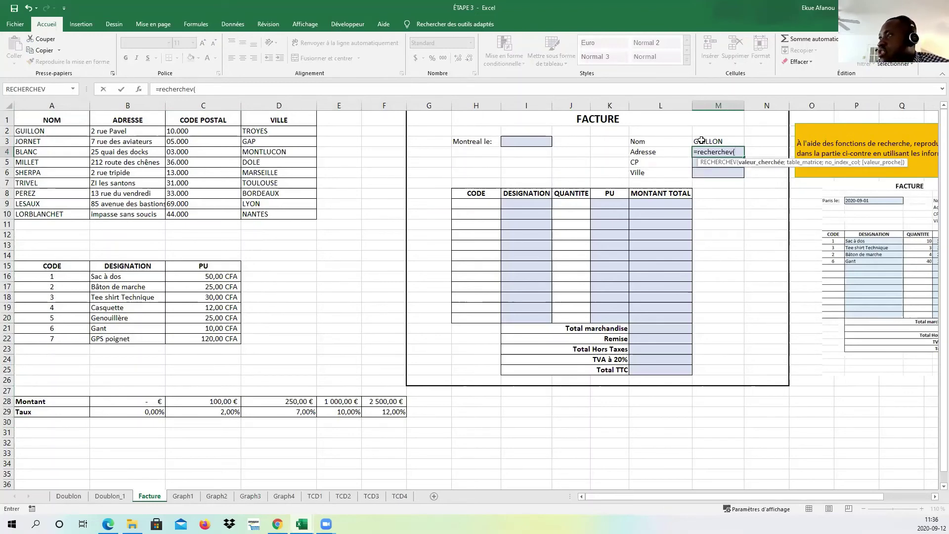
{"action": "left_click", "coordinate": [702, 140]}
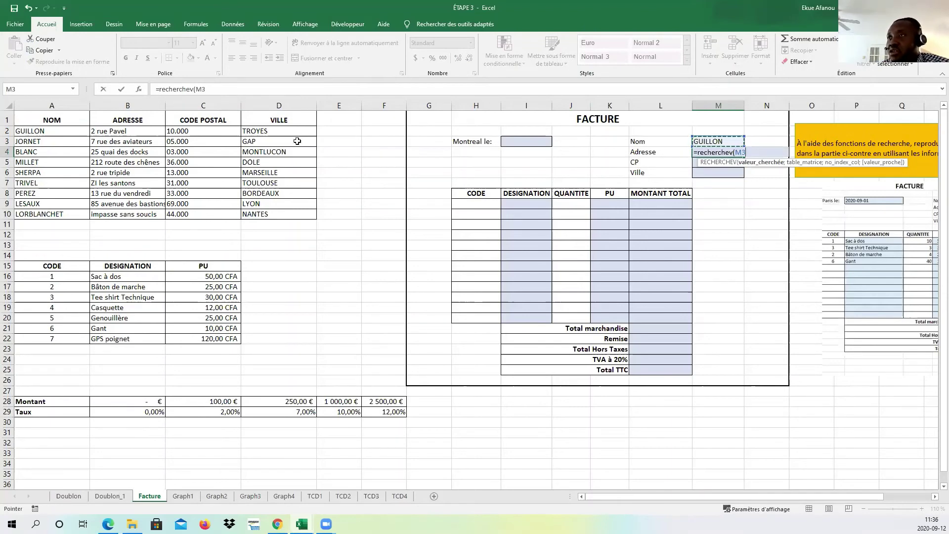
- Set the named range ADRESSE as the table argument of the RECHERCHEV formula in Adresse cell M4
{"action": "left_click", "coordinate": [141, 88]}
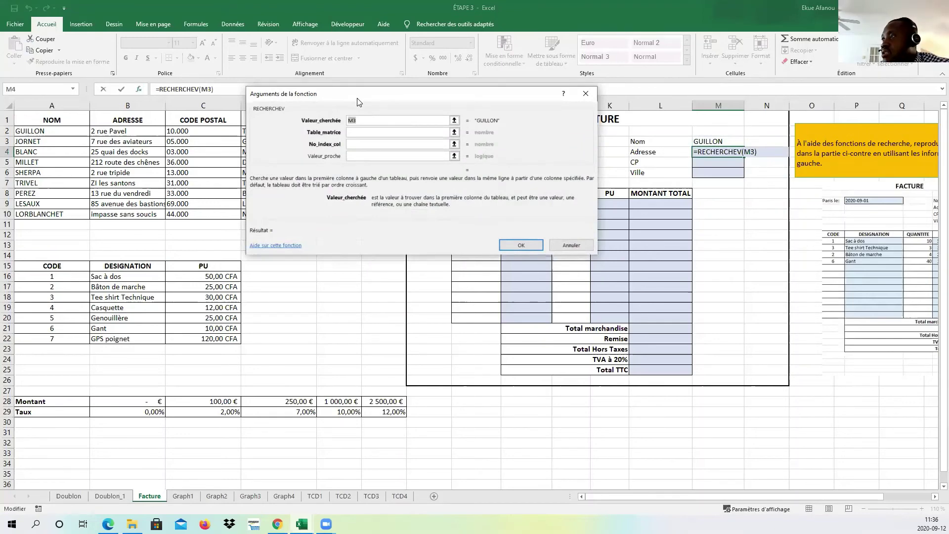
{"action": "left_click_drag", "start_coordinate": [359, 101], "coordinate": [578, 185]}
{"action": "left_click", "coordinate": [595, 218]}
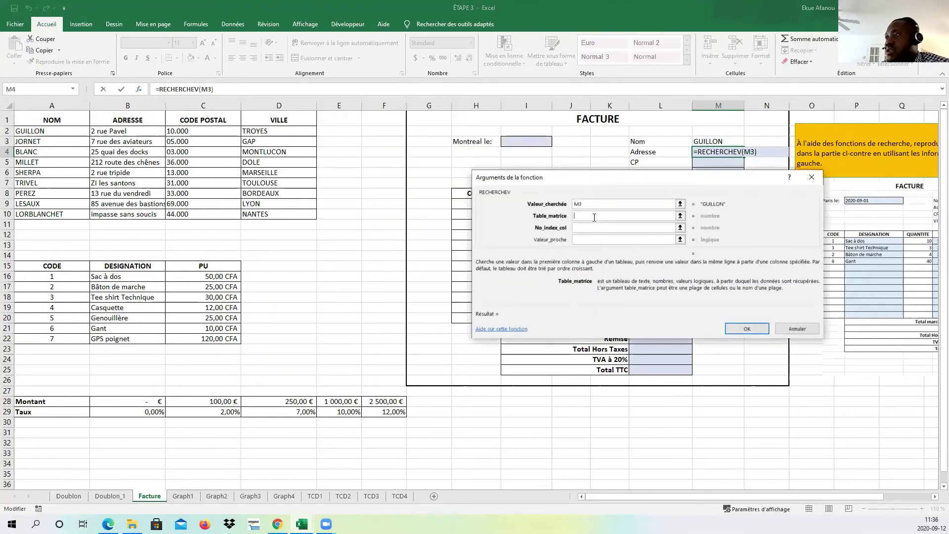
{"action": "type", "text": "ADD"}
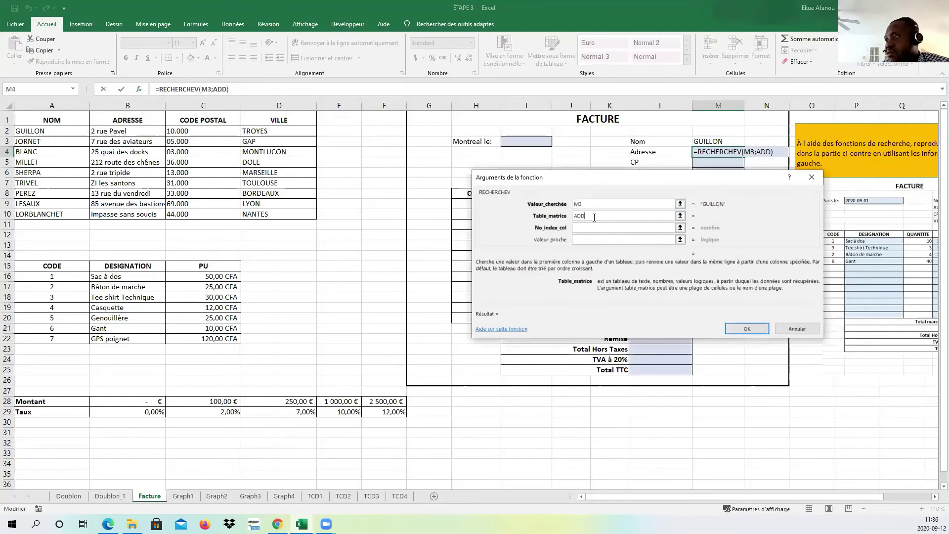
{"action": "key", "text": "BackSpace"}
{"action": "type", "text": "RESSE"}
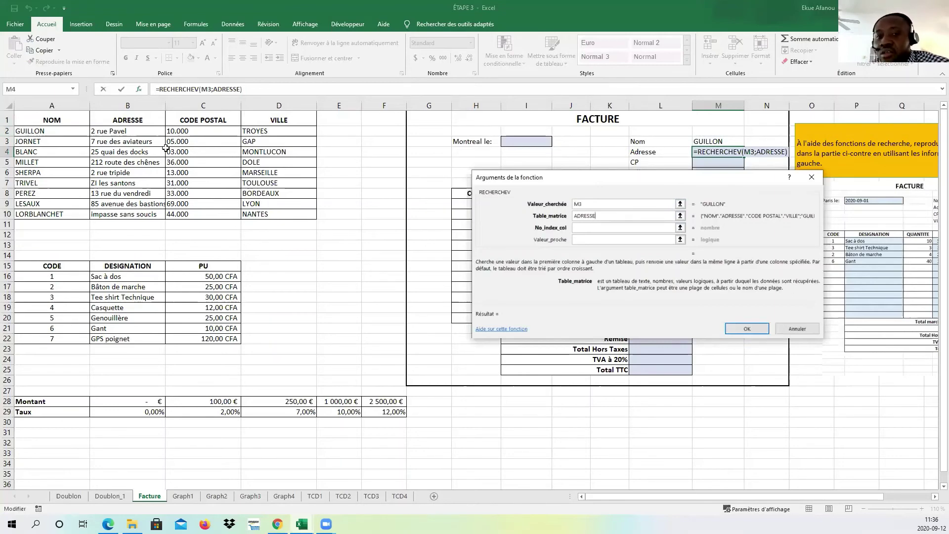
- Complete the M4 formula with column index 2 and FAUX for an exact match
{"action": "left_click", "coordinate": [593, 227]}
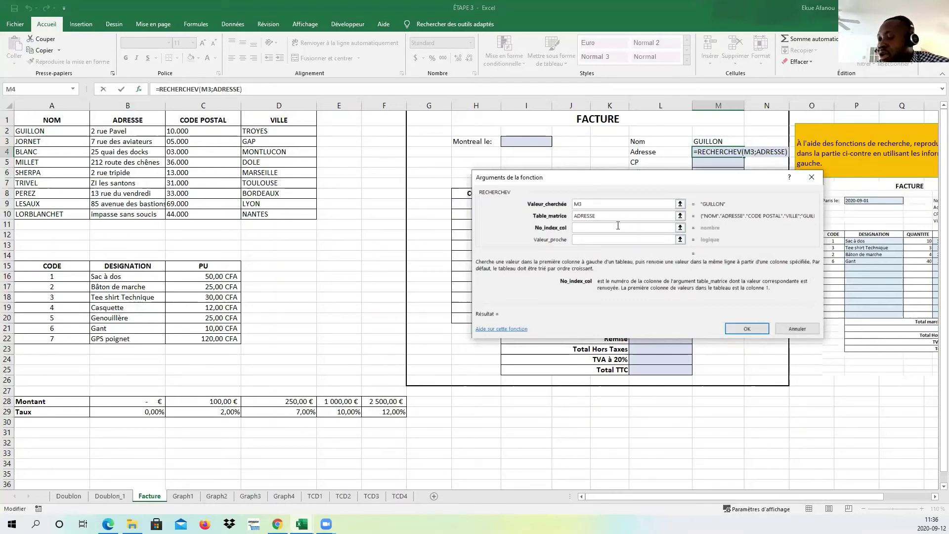
{"action": "type", "text": "2"}
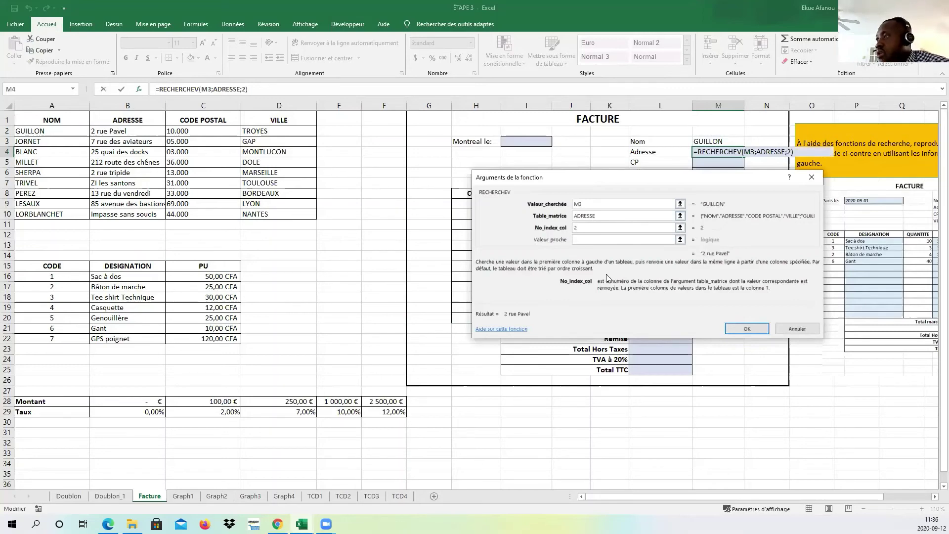
{"action": "left_click", "coordinate": [591, 239]}
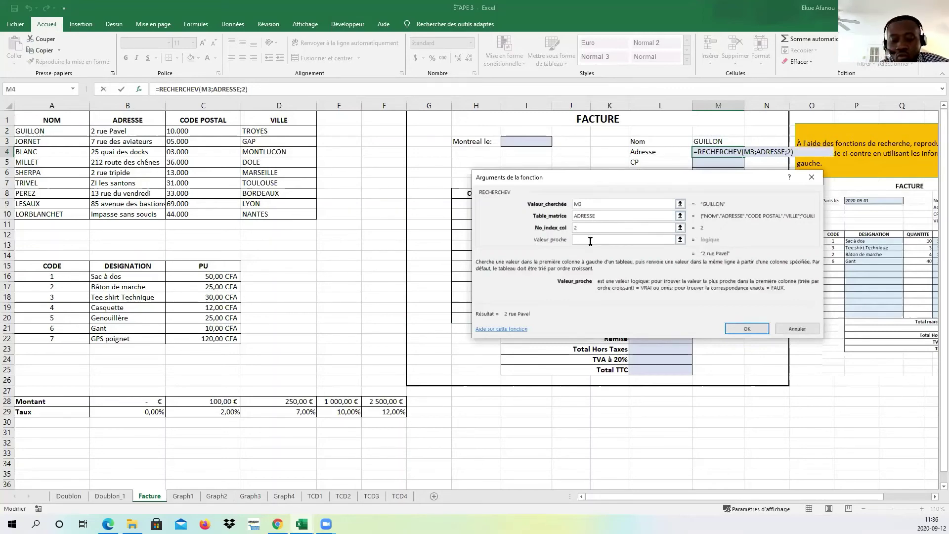
{"action": "type", "text": "FAUX"}
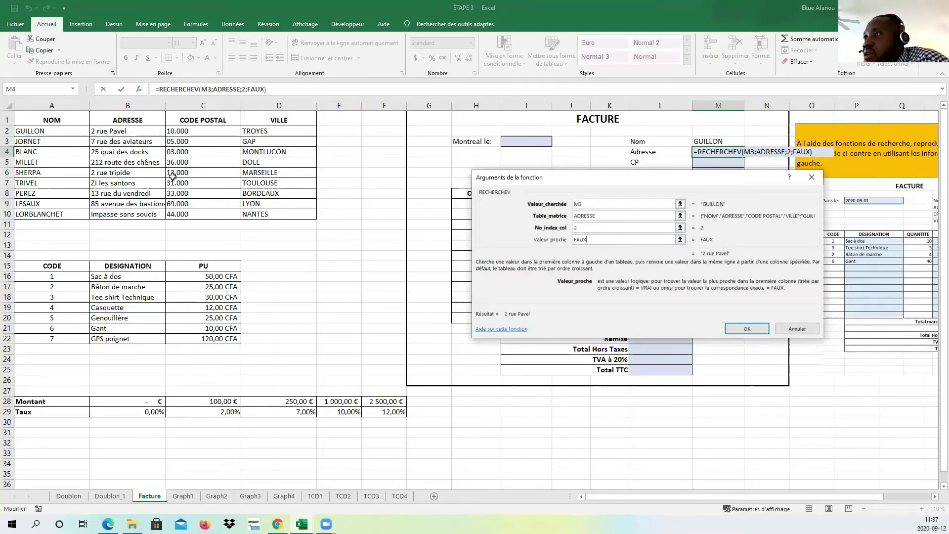
{"action": "left_click", "coordinate": [753, 327]}
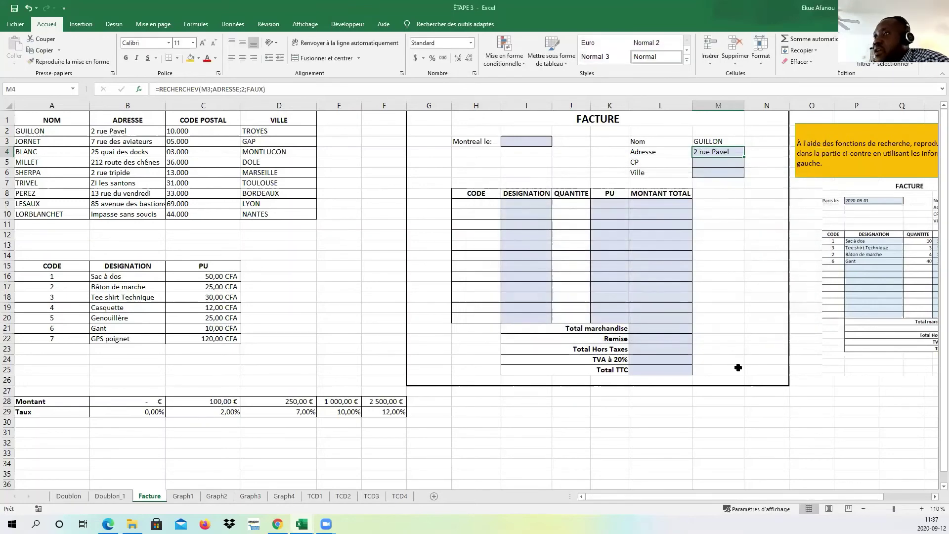
- Test the address lookup by copying the customer name in A5 into the invoice's Nom cell M3
{"action": "left_click", "coordinate": [711, 165]}
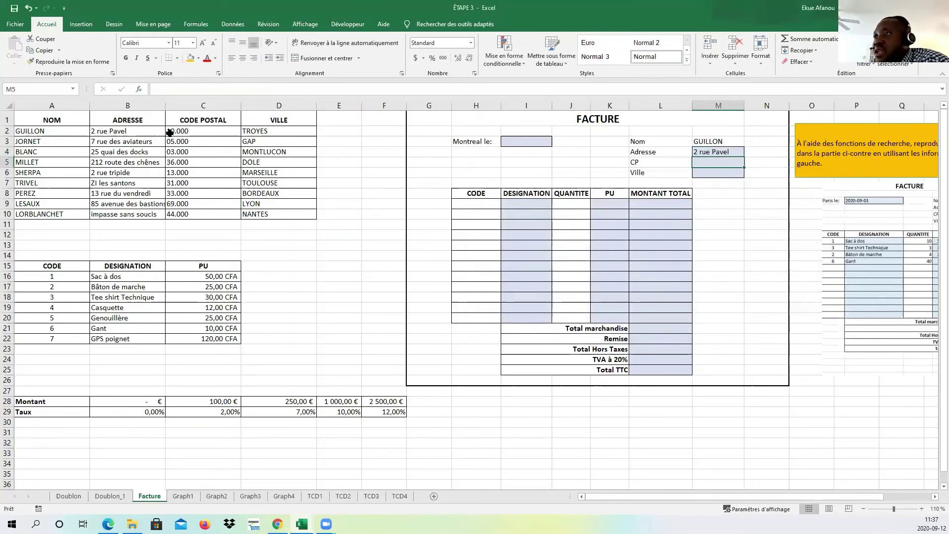
{"action": "left_click", "coordinate": [709, 153]}
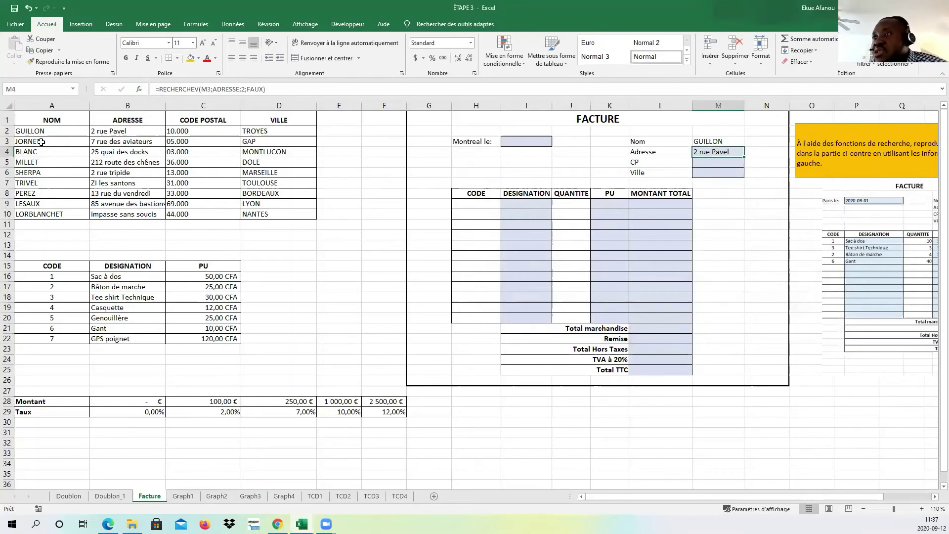
{"action": "left_click", "coordinate": [41, 141]}
{"action": "left_click", "coordinate": [31, 161]}
{"action": "right_click", "coordinate": [31, 162]}
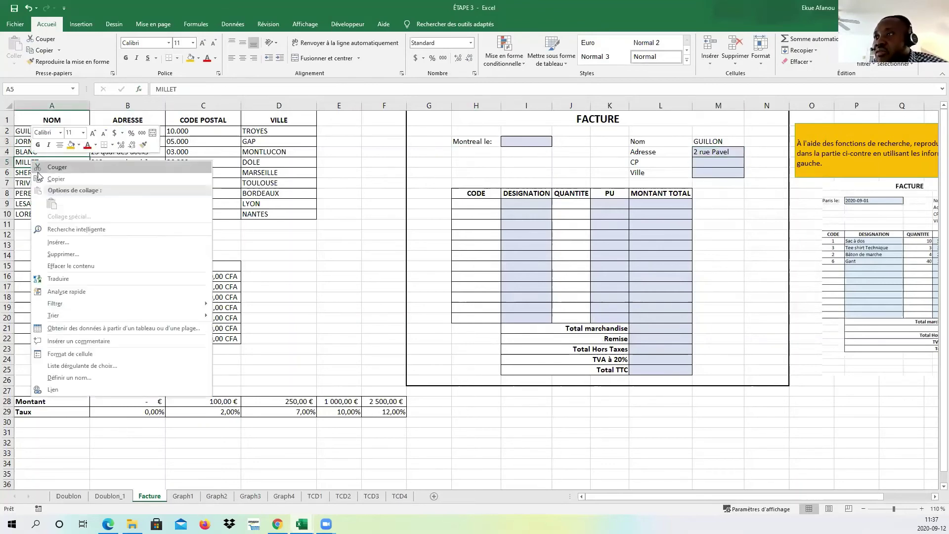
{"action": "left_click", "coordinate": [54, 179]}
{"action": "left_click", "coordinate": [694, 144]}
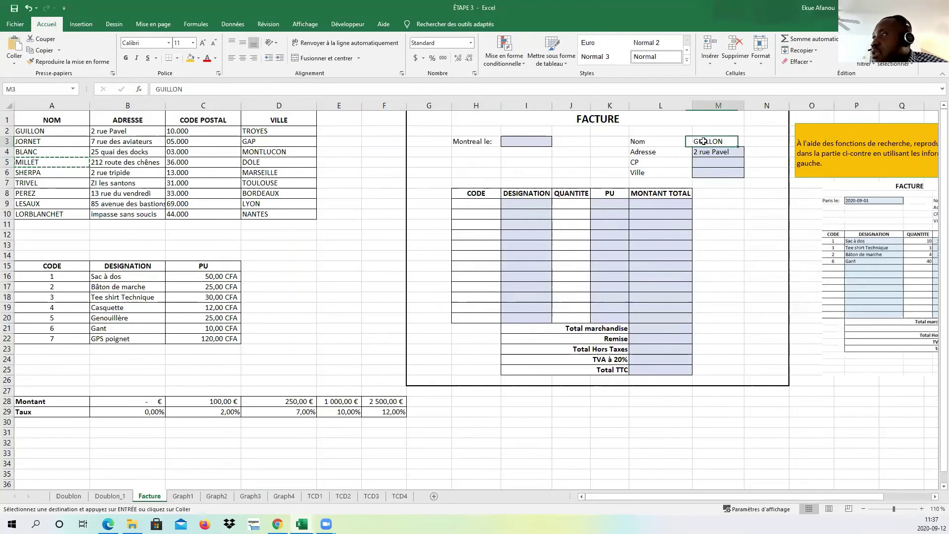
{"action": "right_click", "coordinate": [707, 143]}
{"action": "left_click", "coordinate": [735, 186]}
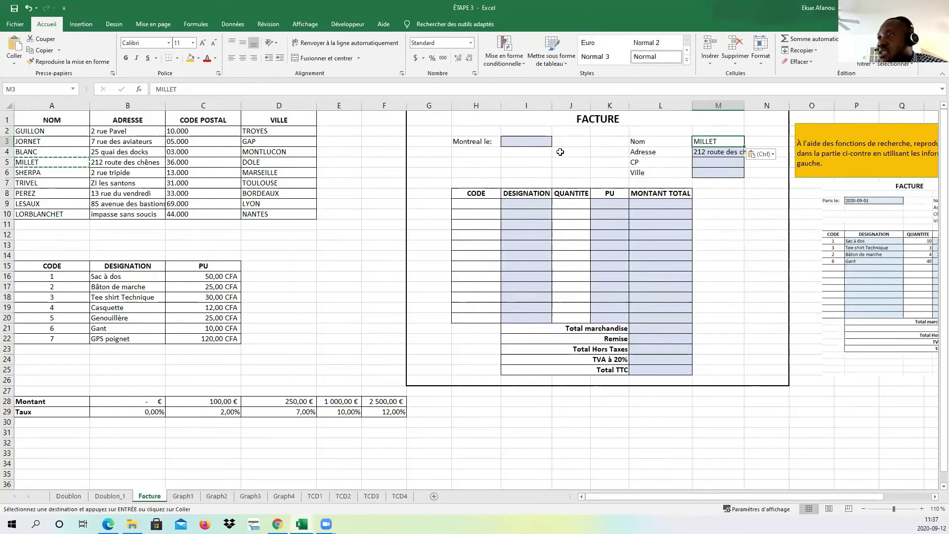
- Test the lookup with another customer by copying the name in A9 into the Nom cell M3
{"action": "left_click", "coordinate": [36, 203]}
{"action": "right_click", "coordinate": [36, 202]}
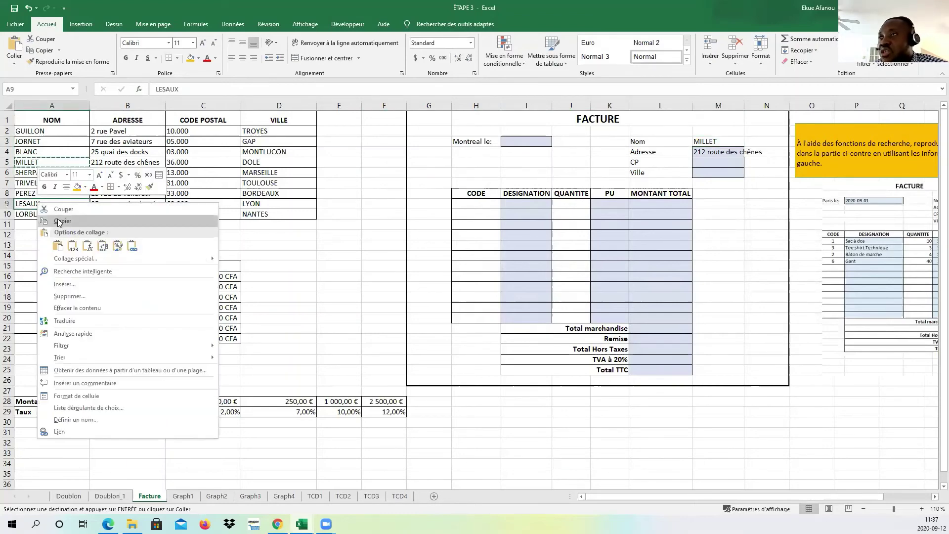
{"action": "left_click", "coordinate": [59, 222]}
{"action": "left_click", "coordinate": [697, 142]}
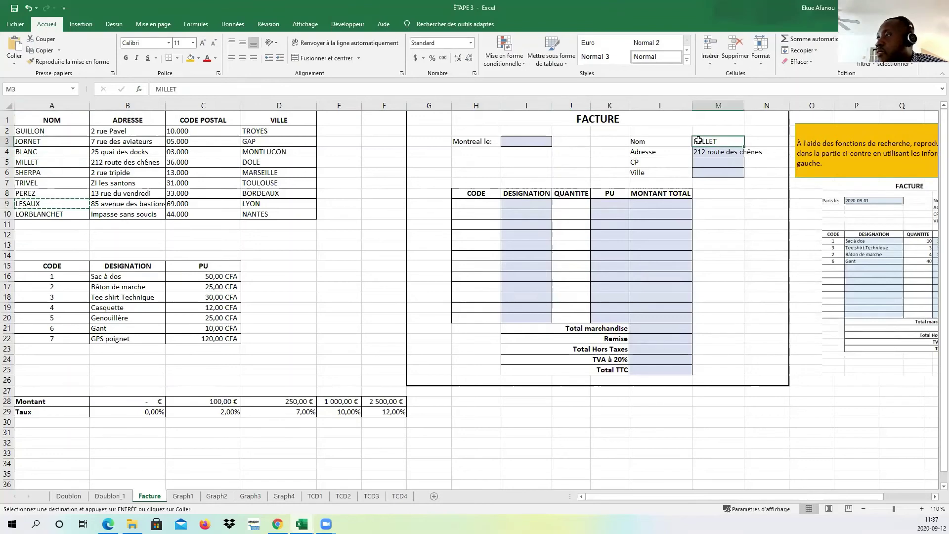
{"action": "right_click", "coordinate": [698, 141]}
{"action": "left_click", "coordinate": [765, 184]}
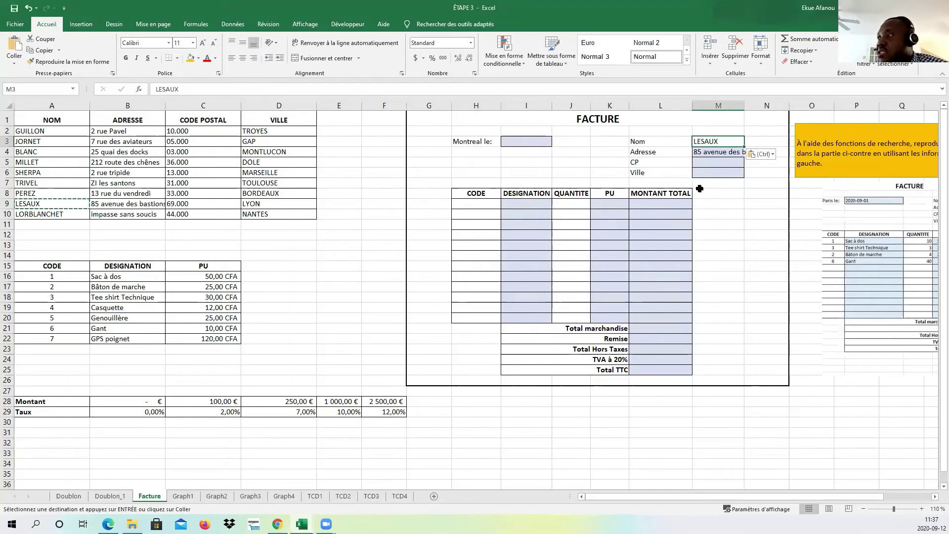
{"action": "left_click", "coordinate": [704, 166]}
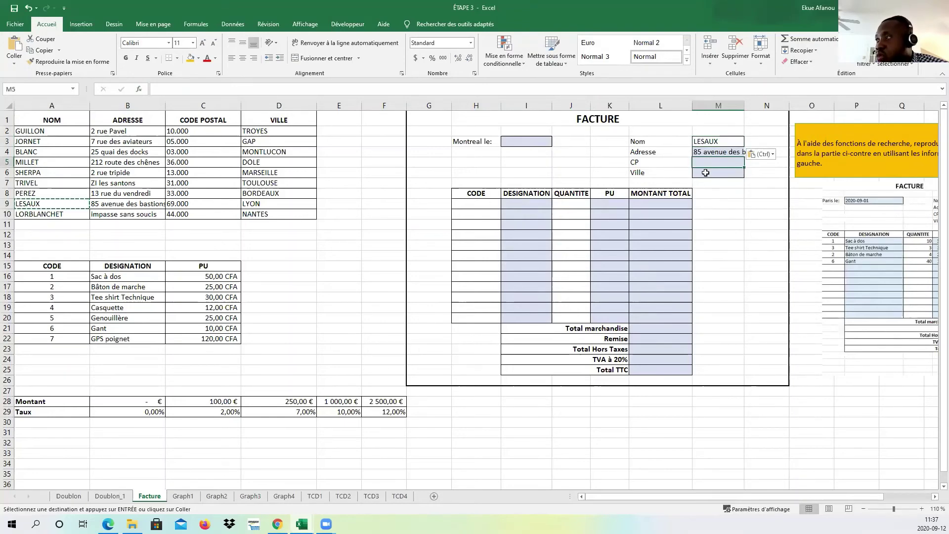
{"action": "left_click", "coordinate": [704, 174]}
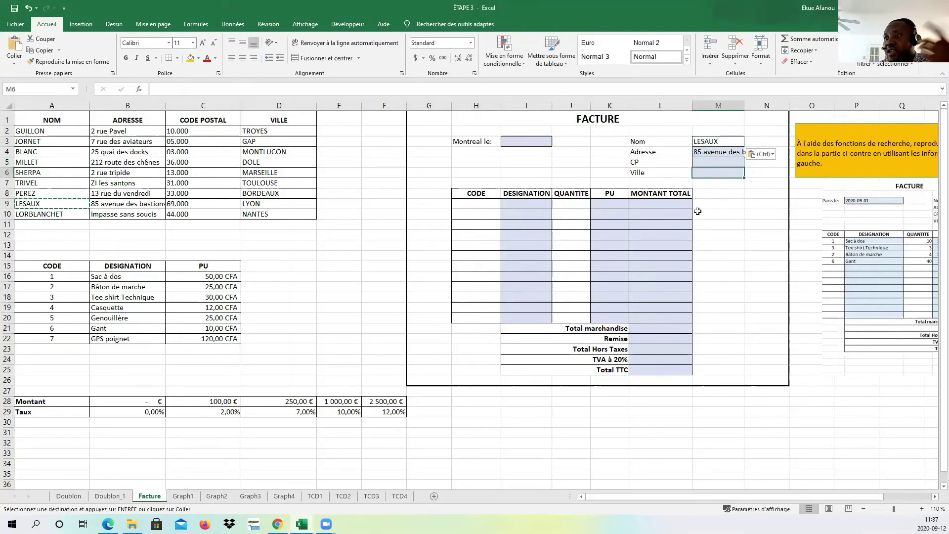
- Enter product code 1 in cell H9, the first CODE line of the invoice
{"action": "left_click", "coordinate": [478, 201]}
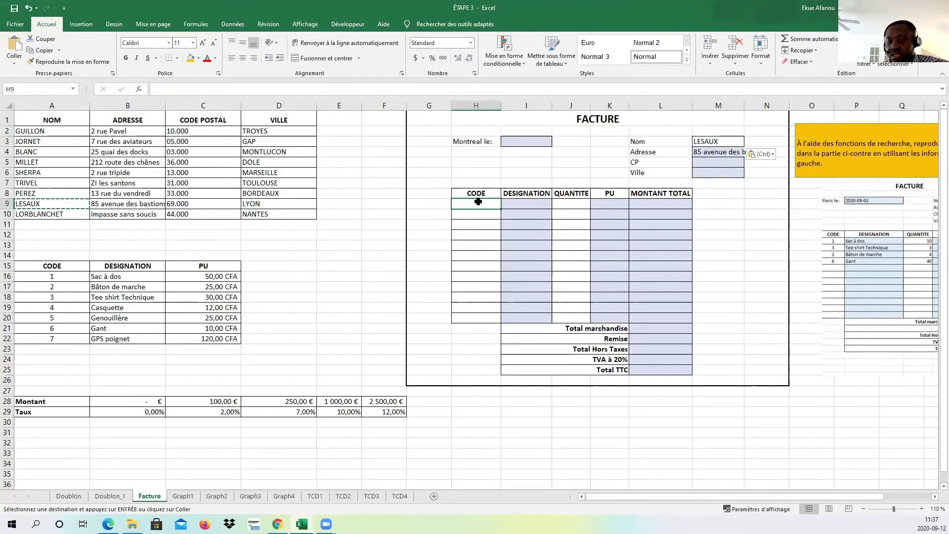
{"action": "type", "text": "1"}
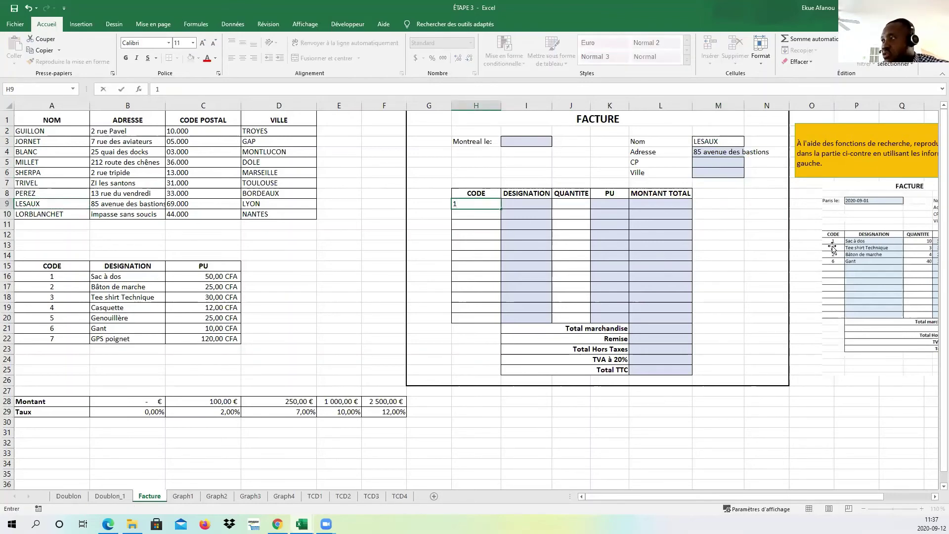
{"action": "left_click", "coordinate": [472, 222]}
{"action": "left_click", "coordinate": [471, 204]}
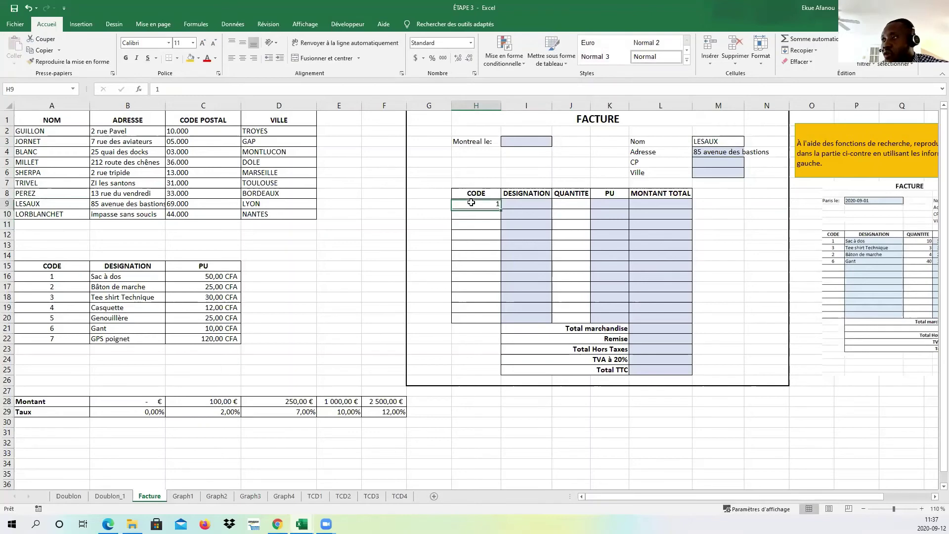
- Start a RECHERCHEV function in DESIGNATION cell I9 with H9 as lookup value and PRODUIT as the table
{"action": "left_click", "coordinate": [527, 203]}
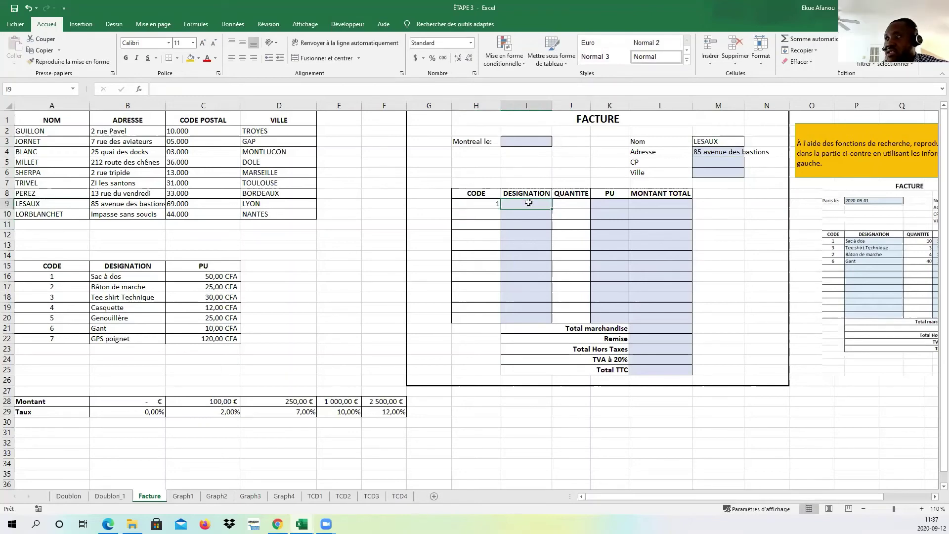
{"action": "left_click", "coordinate": [139, 89]}
{"action": "left_click", "coordinate": [694, 338]}
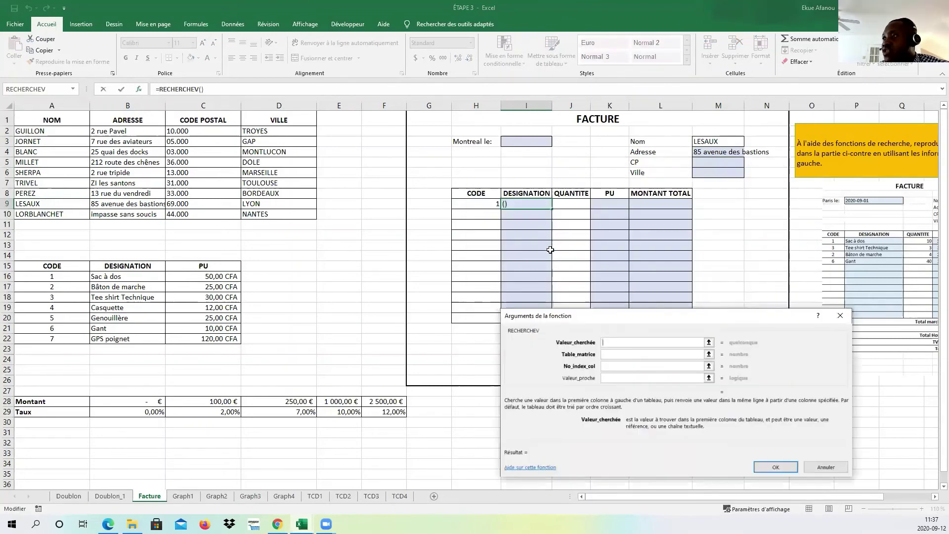
{"action": "left_click", "coordinate": [478, 203]}
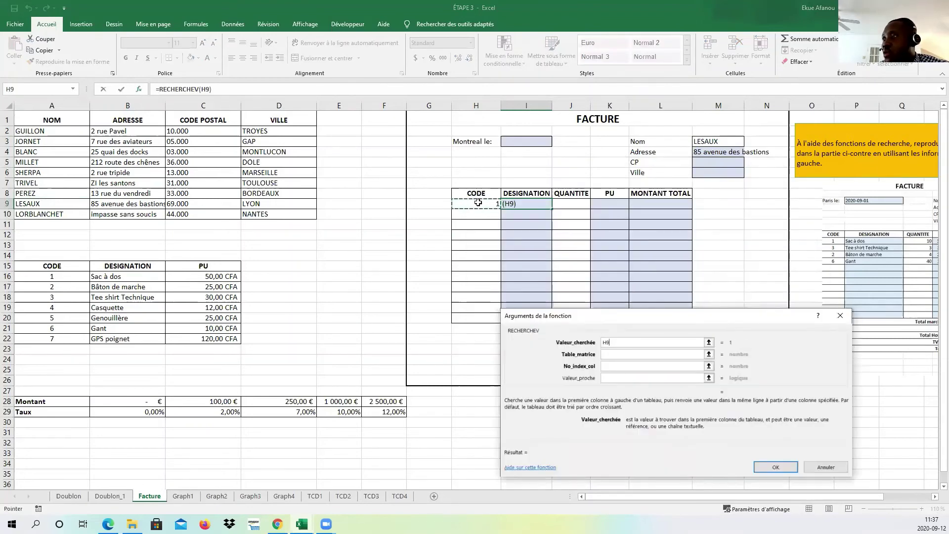
{"action": "left_click", "coordinate": [613, 354]}
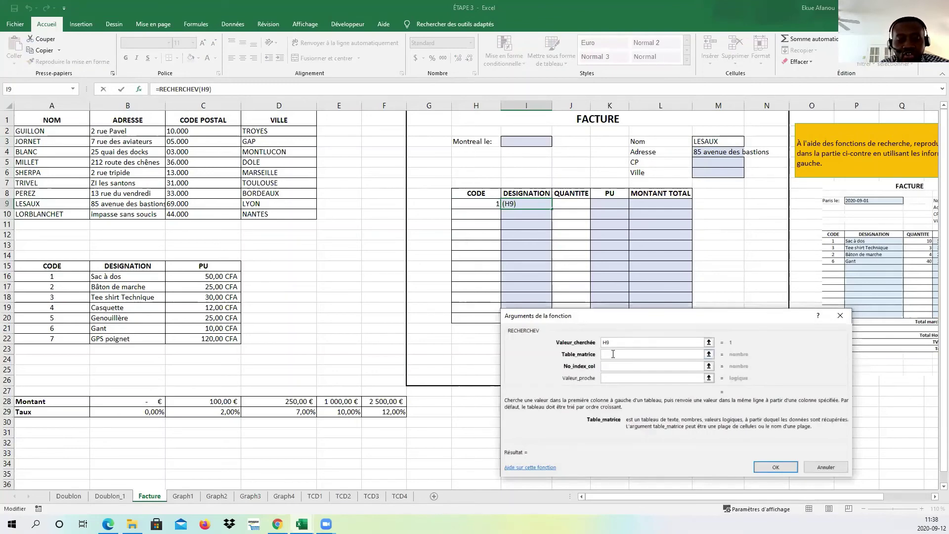
{"action": "type", "text": "PRODUIT"}
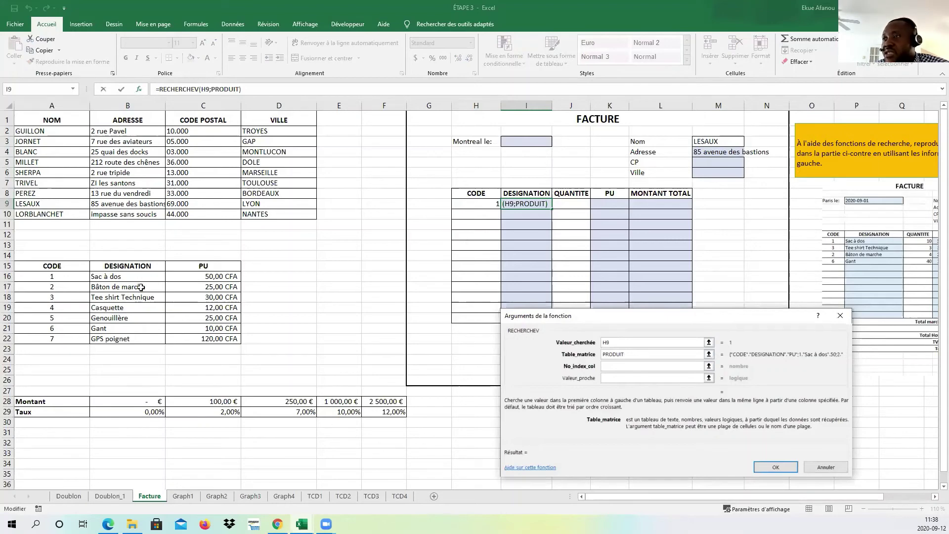
- Complete the I9 formula with column index 2 and FAUX for an exact match
{"action": "left_click", "coordinate": [653, 366]}
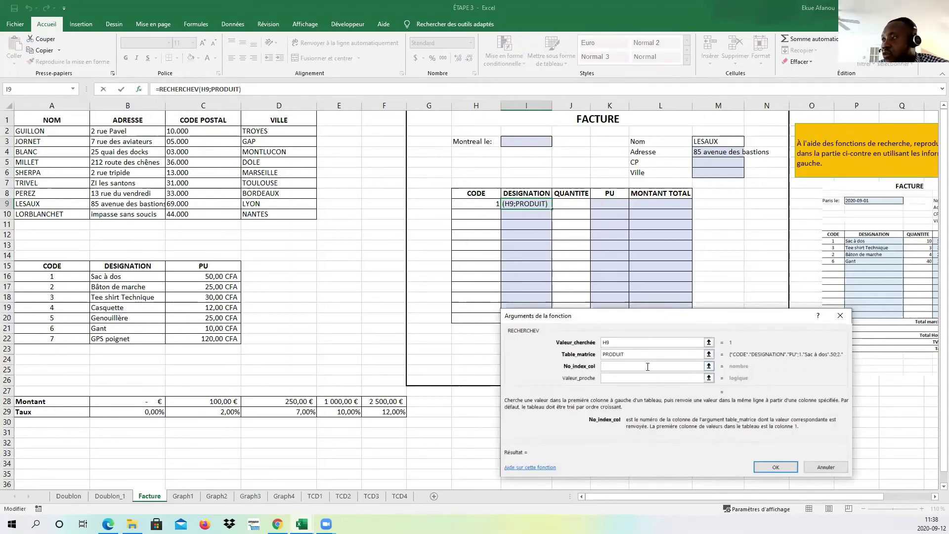
{"action": "type", "text": "2"}
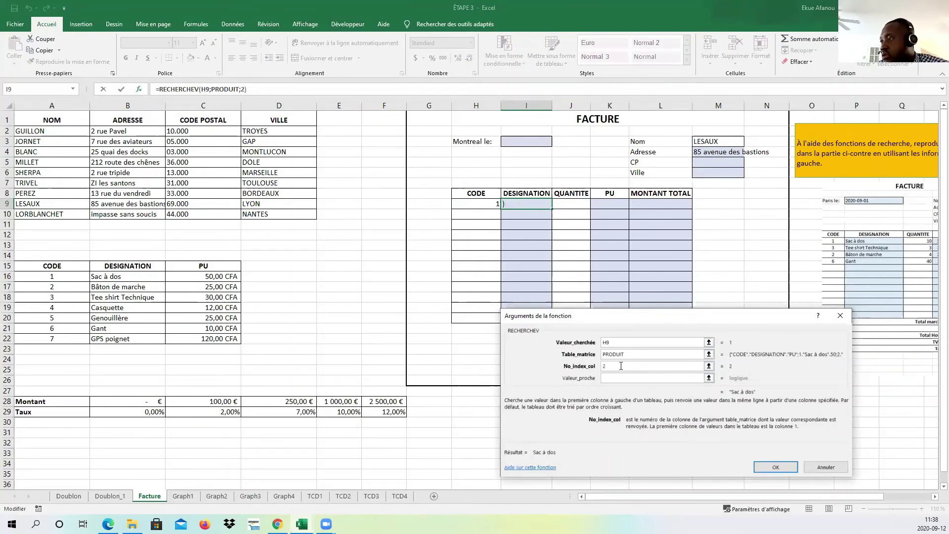
{"action": "left_click", "coordinate": [614, 379]}
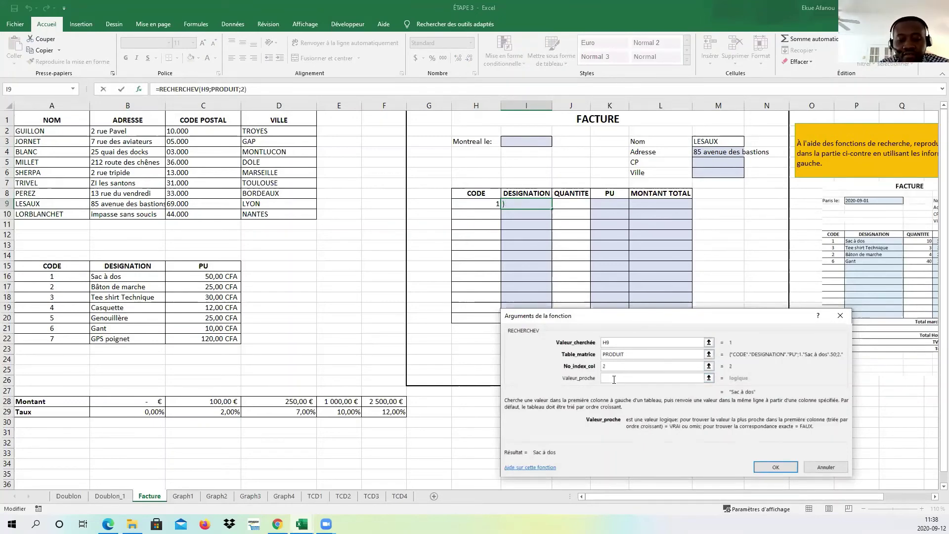
{"action": "type", "text": "FAUX"}
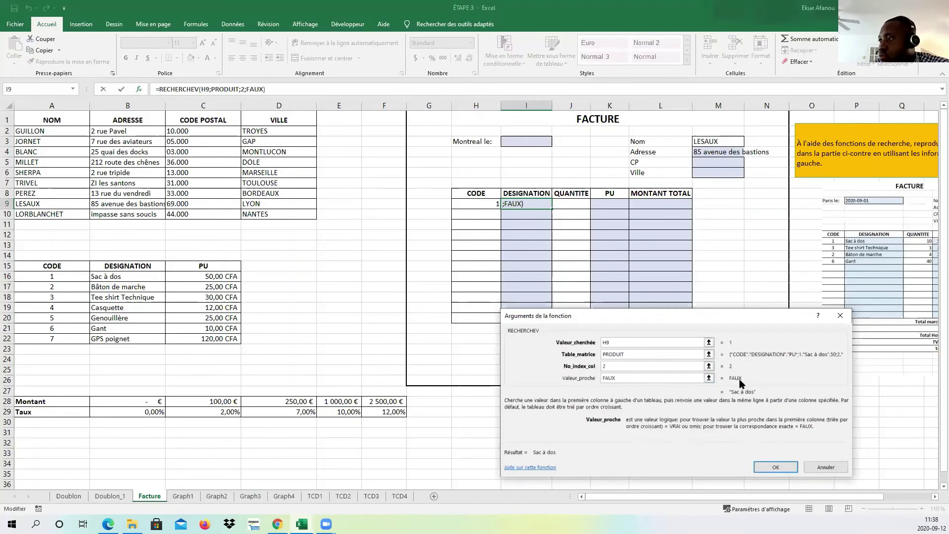
{"action": "left_click", "coordinate": [776, 468]}
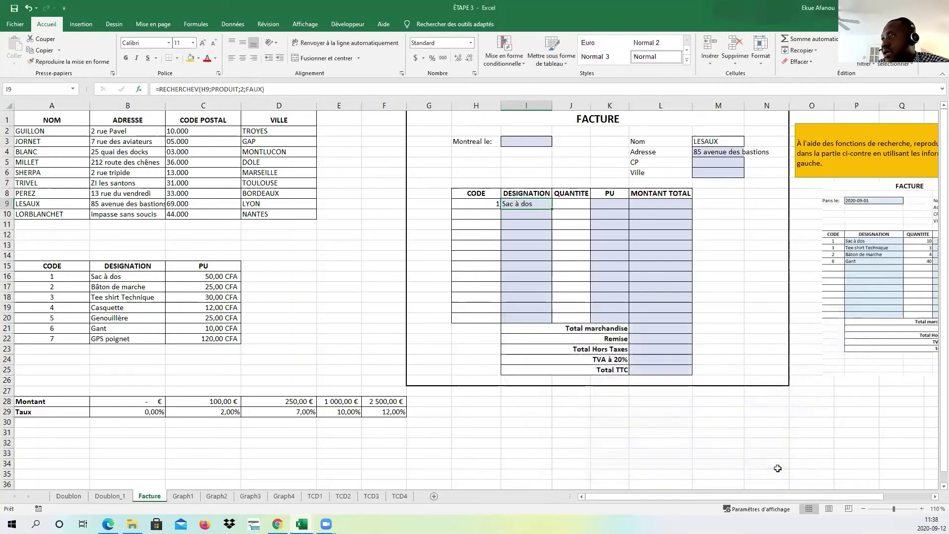
- Enter product code 3 in cell H10, the second CODE line of the invoice
{"action": "left_click", "coordinate": [480, 213]}
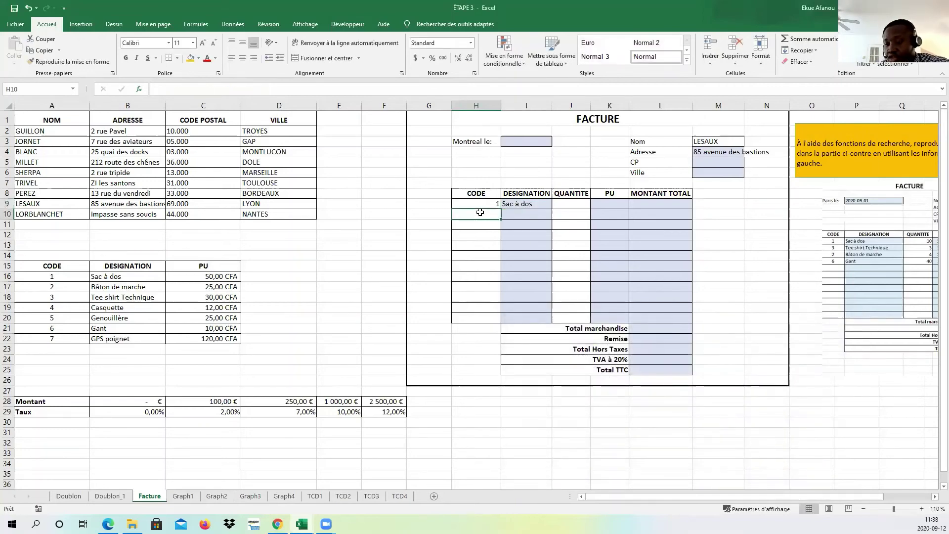
{"action": "type", "text": "3"}
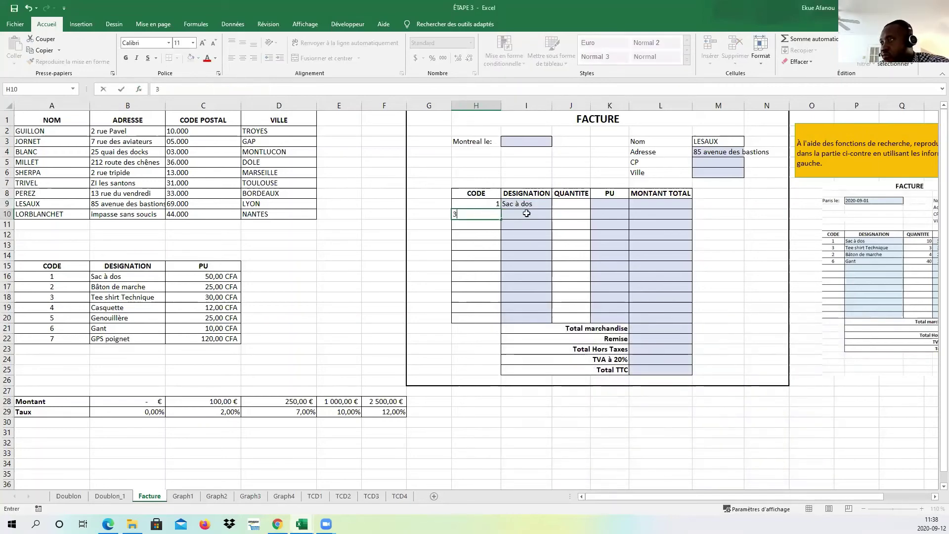
{"action": "left_click", "coordinate": [527, 204]}
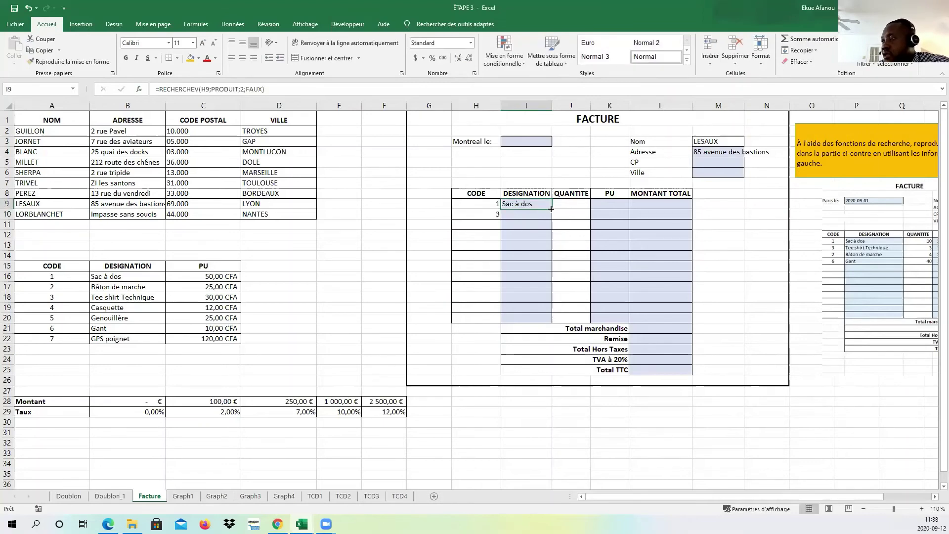
- Copy the I9 lookup formula down to I10 and enter product code 2 in cell H11, the third CODE line
{"action": "left_click_drag", "start_coordinate": [551, 208], "coordinate": [550, 218]}
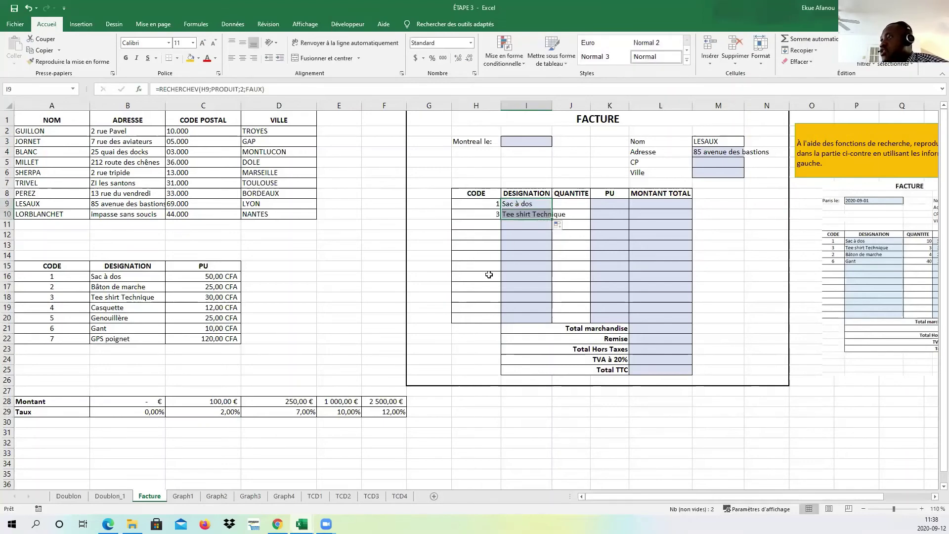
{"action": "left_click", "coordinate": [489, 225]}
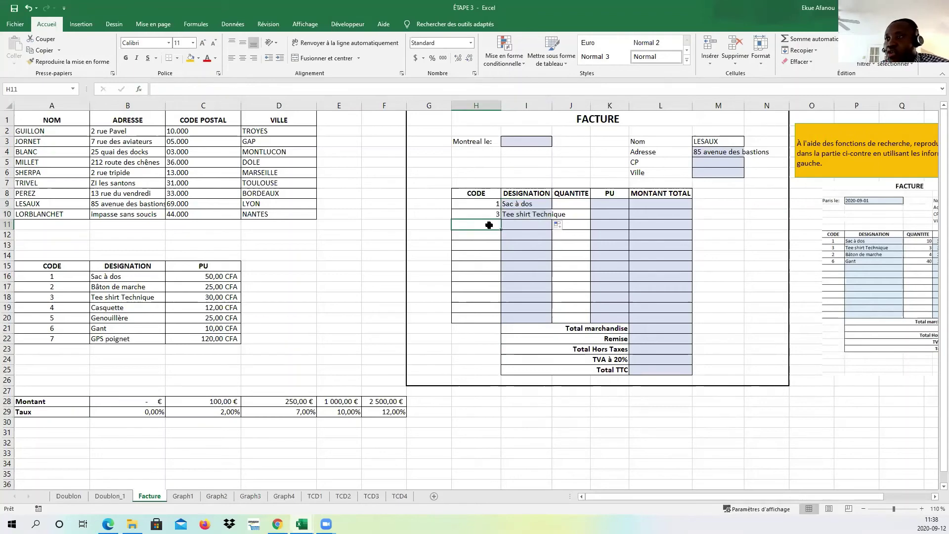
{"action": "type", "text": "4"}
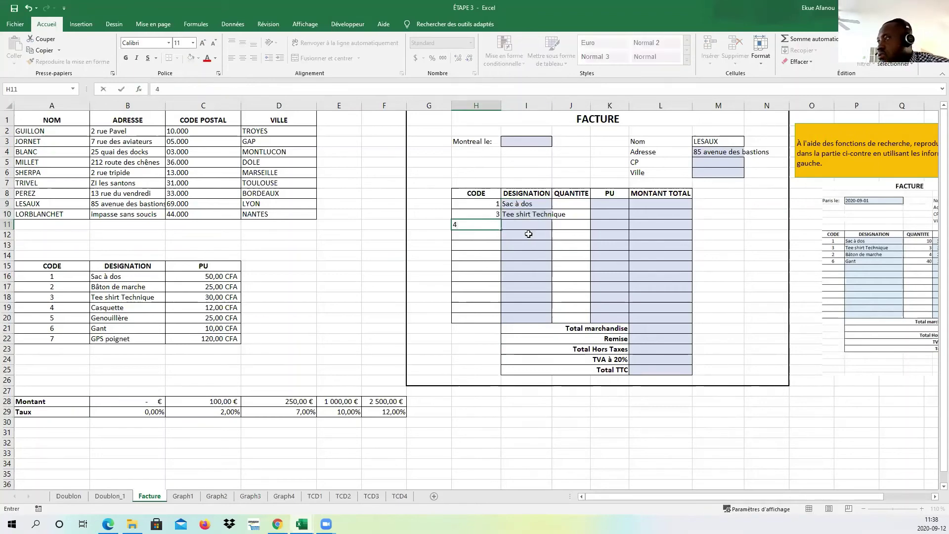
{"action": "key", "text": "BackSpace"}
{"action": "type", "text": "2"}
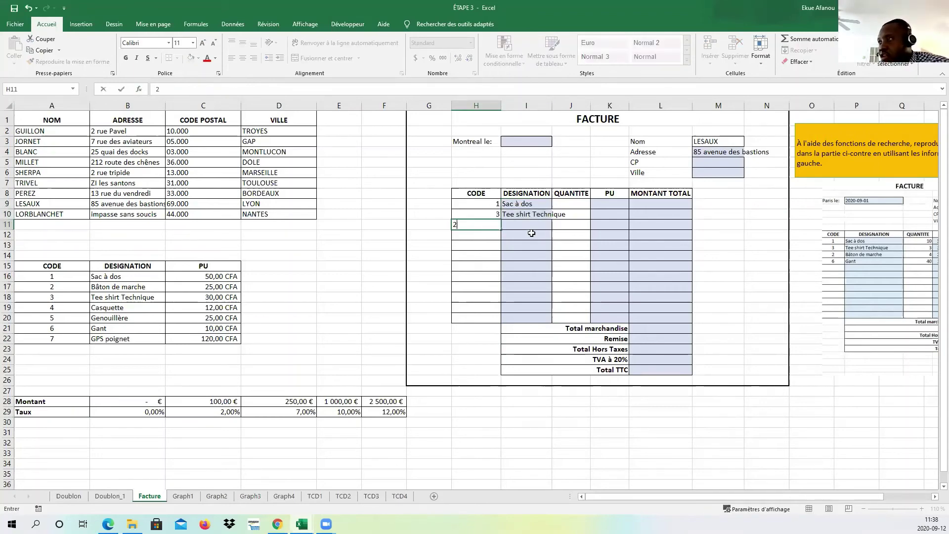
{"action": "left_click", "coordinate": [564, 258]}
{"action": "left_click_drag", "start_coordinate": [732, 496], "coordinate": [694, 493]}
{"action": "left_click", "coordinate": [771, 284]}
- Copy the RECHERCHEV formula from I10 down to DESIGNATION cell I11
{"action": "left_click", "coordinate": [526, 225]}
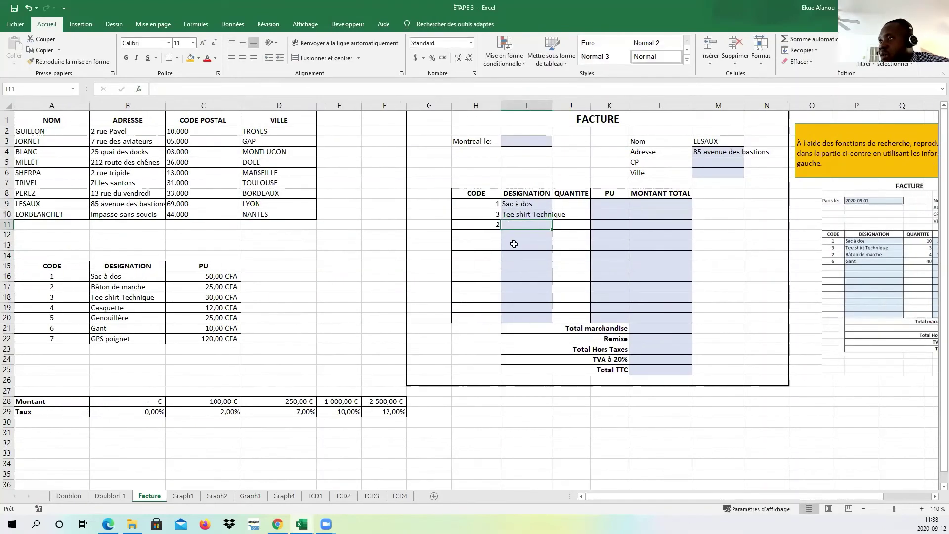
{"action": "left_click", "coordinate": [537, 214]}
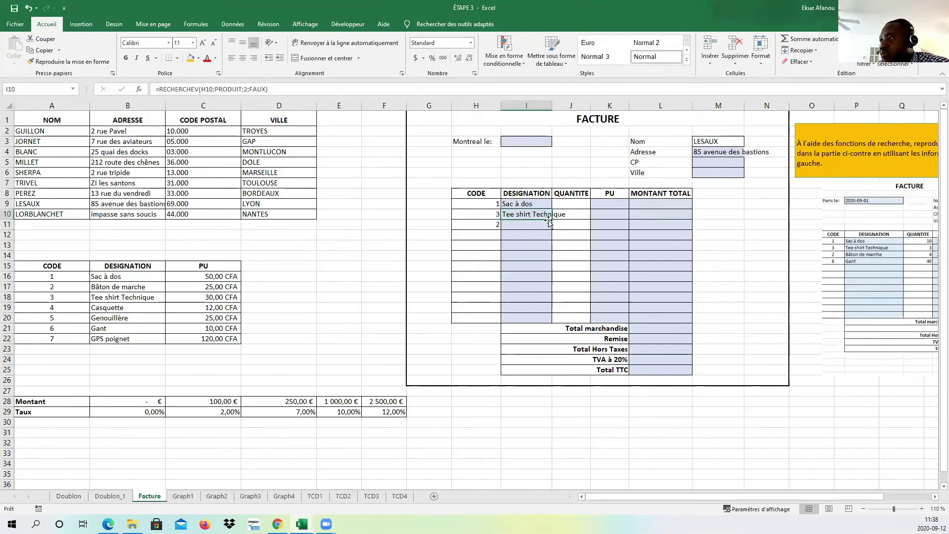
{"action": "left_click_drag", "start_coordinate": [551, 218], "coordinate": [551, 229]}
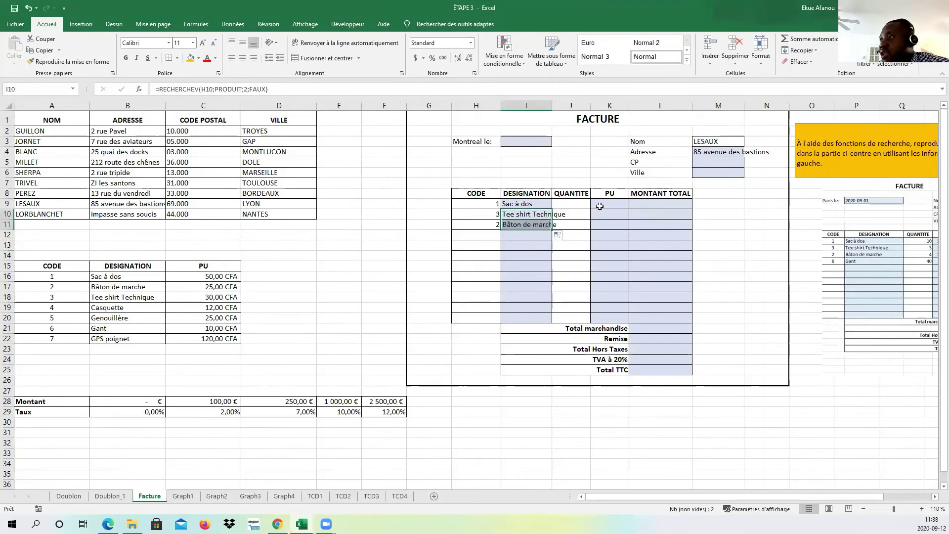
- Change the column index of the RECHERCHEV formula in I9 to 3 so it returns the PU column of PRODUIT
{"action": "left_click", "coordinate": [613, 205]}
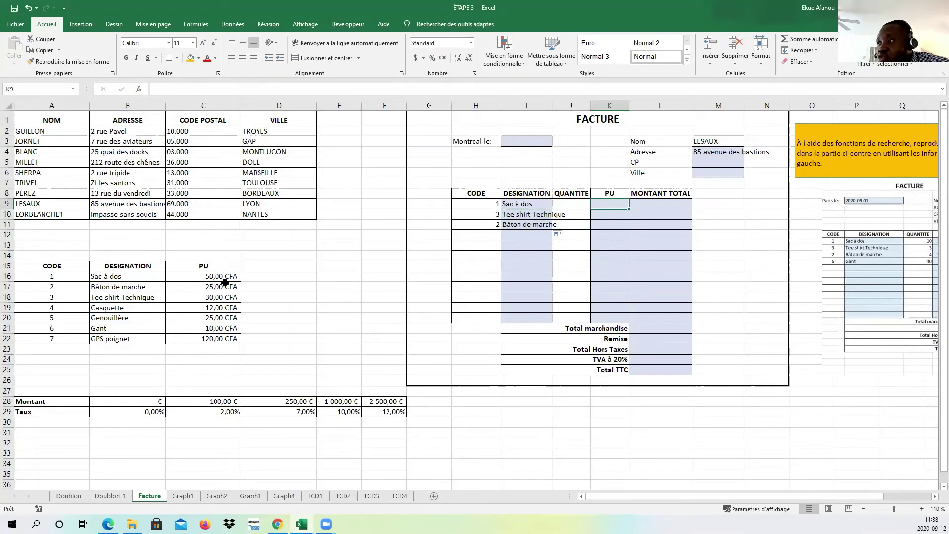
{"action": "left_click", "coordinate": [537, 203]}
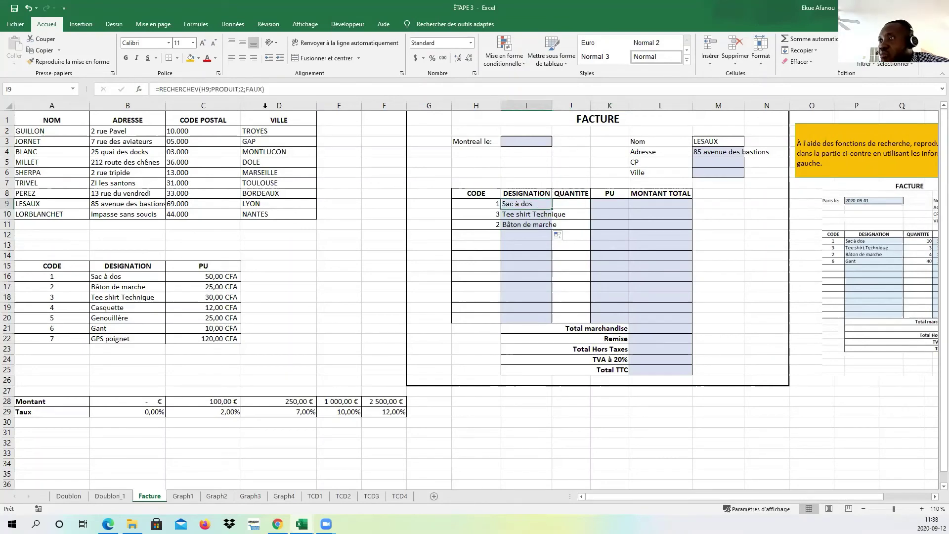
{"action": "left_click", "coordinate": [138, 90]}
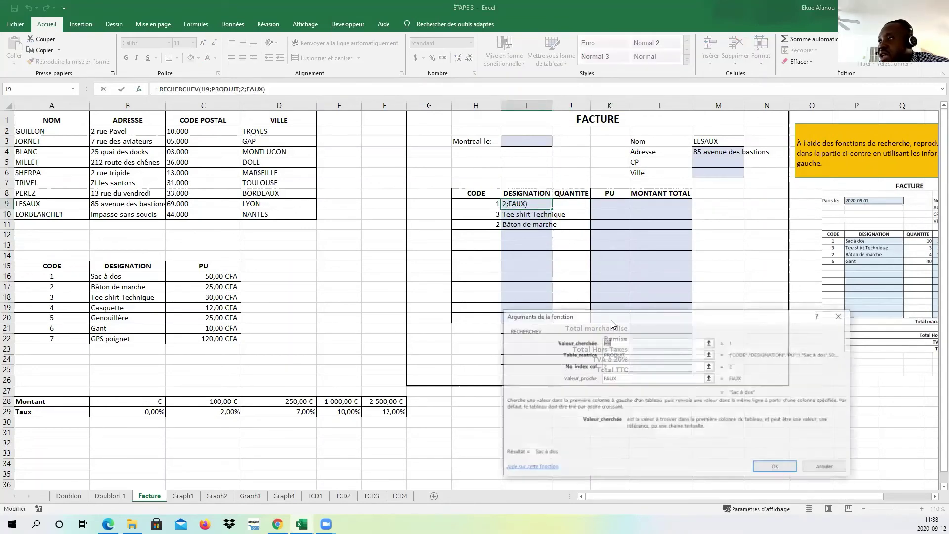
{"action": "left_click", "coordinate": [618, 366]}
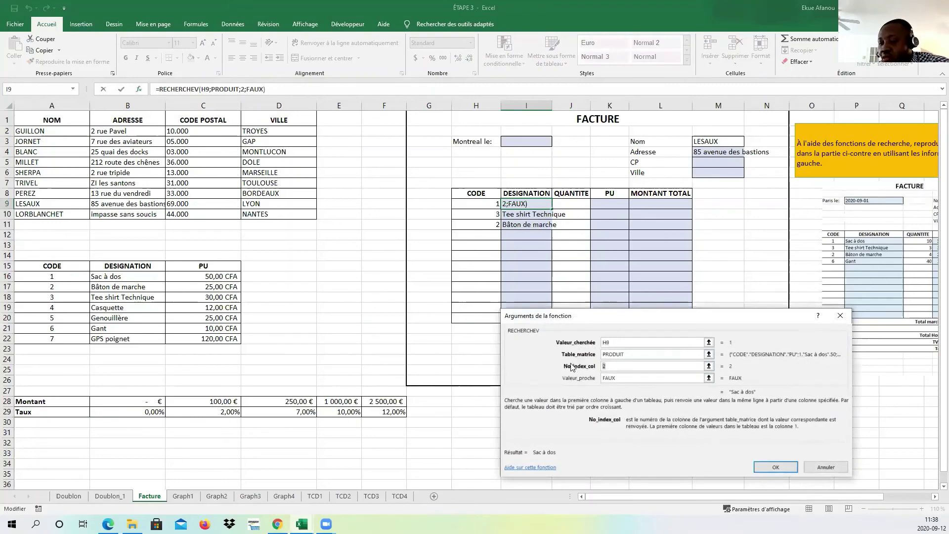
{"action": "type", "text": "3"}
{"action": "left_click", "coordinate": [776, 469]}
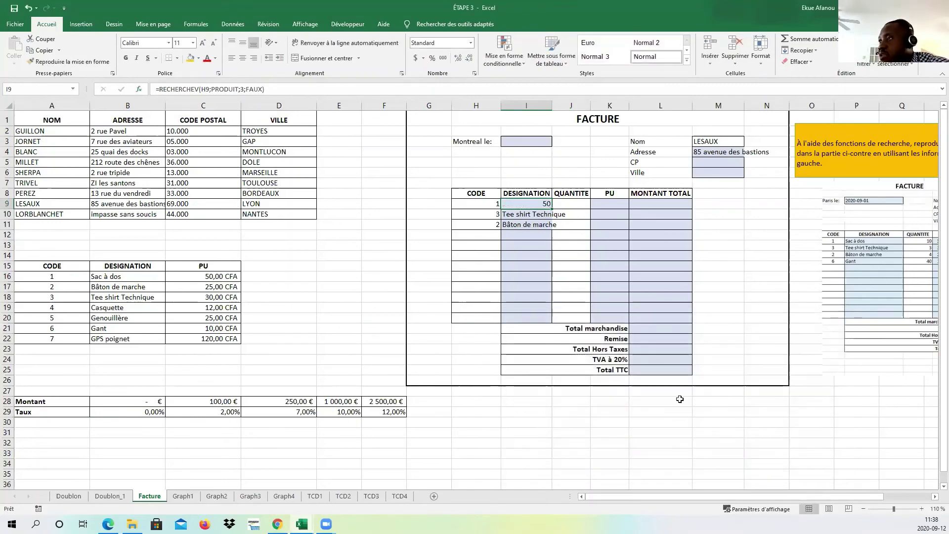
- Copy the revised I9 formula down to I11 and check the results against the PU column of the product table
{"action": "left_click", "coordinate": [211, 280]}
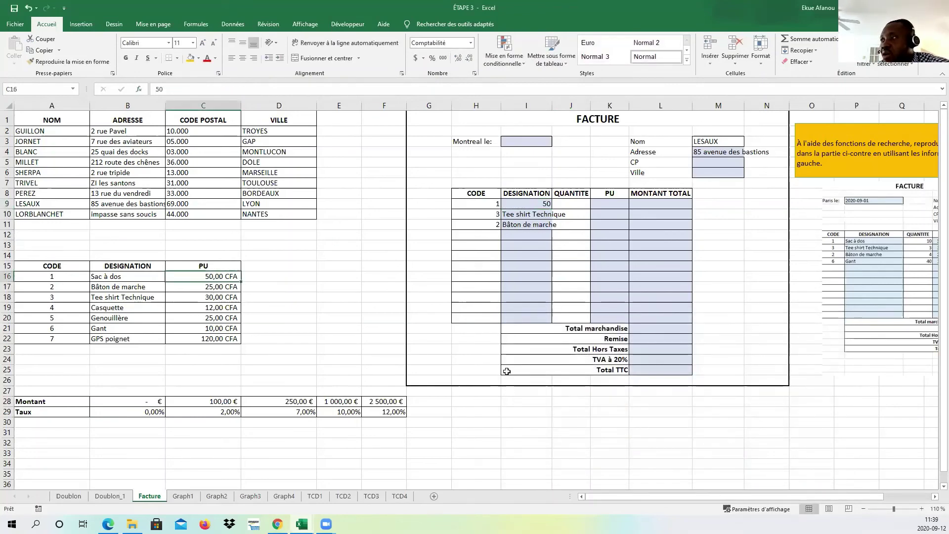
{"action": "left_click", "coordinate": [536, 201]}
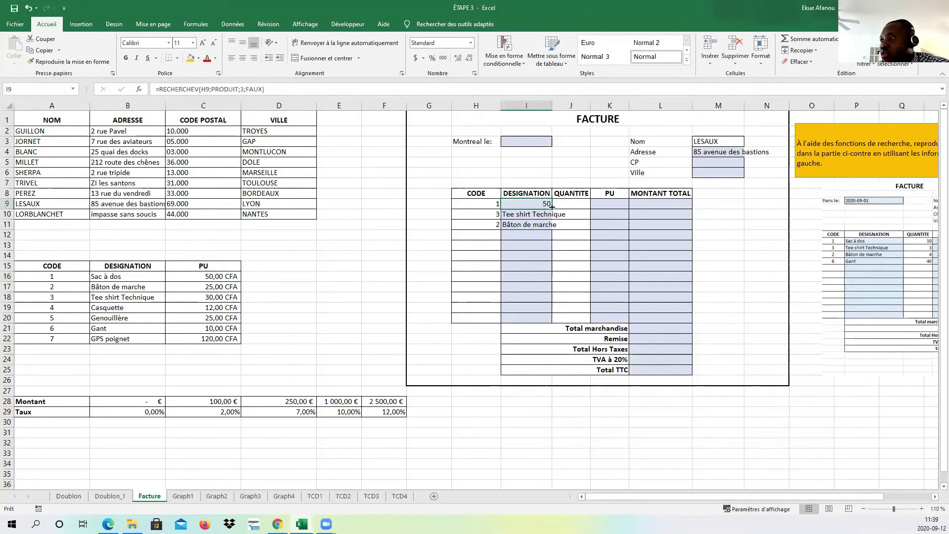
{"action": "left_click_drag", "start_coordinate": [553, 206], "coordinate": [552, 226]}
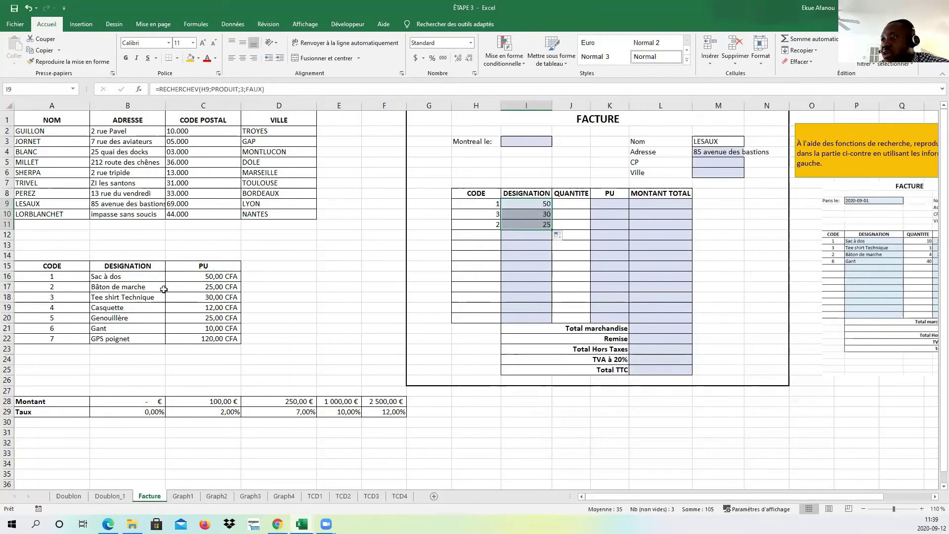
{"action": "left_click", "coordinate": [195, 297]}
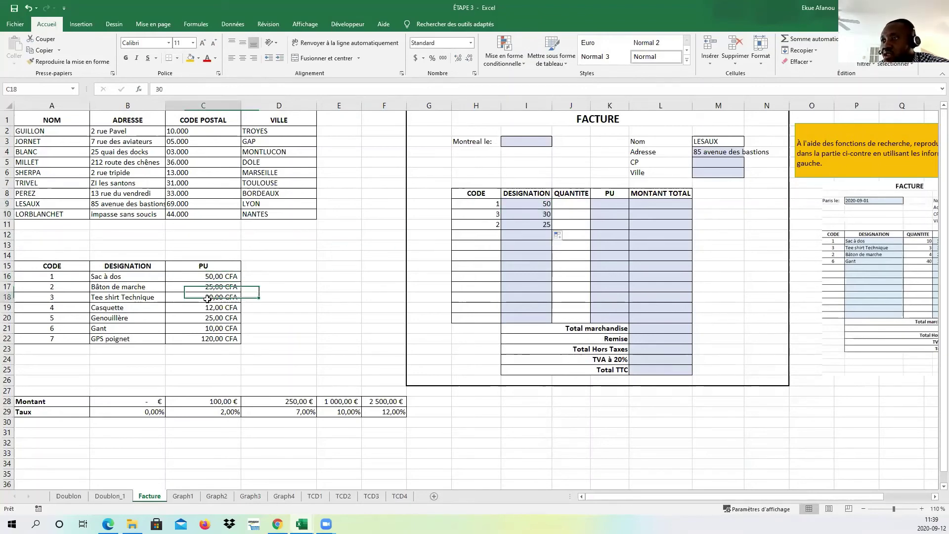
{"action": "left_click", "coordinate": [523, 225]}
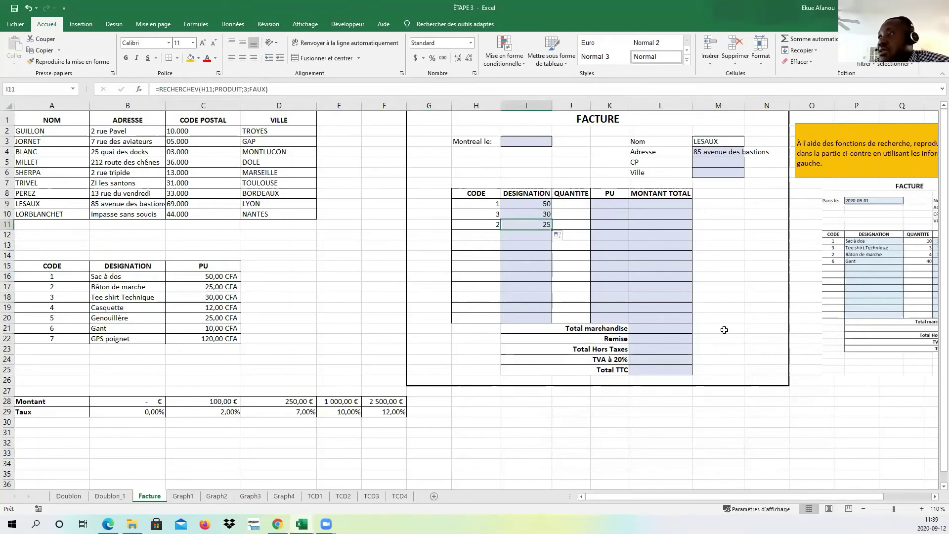
- Review the Montant and Taux table by selecting the TAUX range A28:F29
{"action": "left_click", "coordinate": [332, 352]}
{"action": "left_click", "coordinate": [637, 350]}
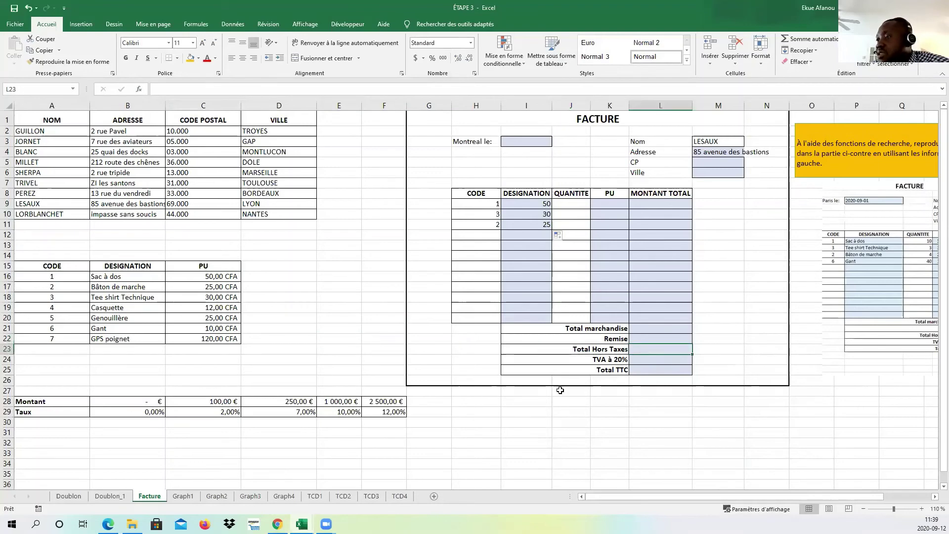
{"action": "left_click", "coordinate": [208, 400]}
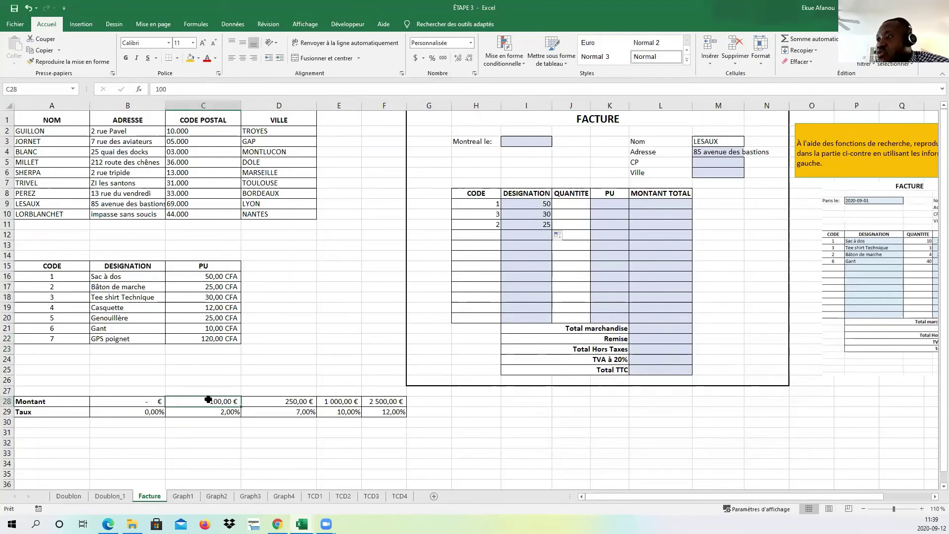
{"action": "left_click_drag", "start_coordinate": [375, 416], "coordinate": [35, 401]}
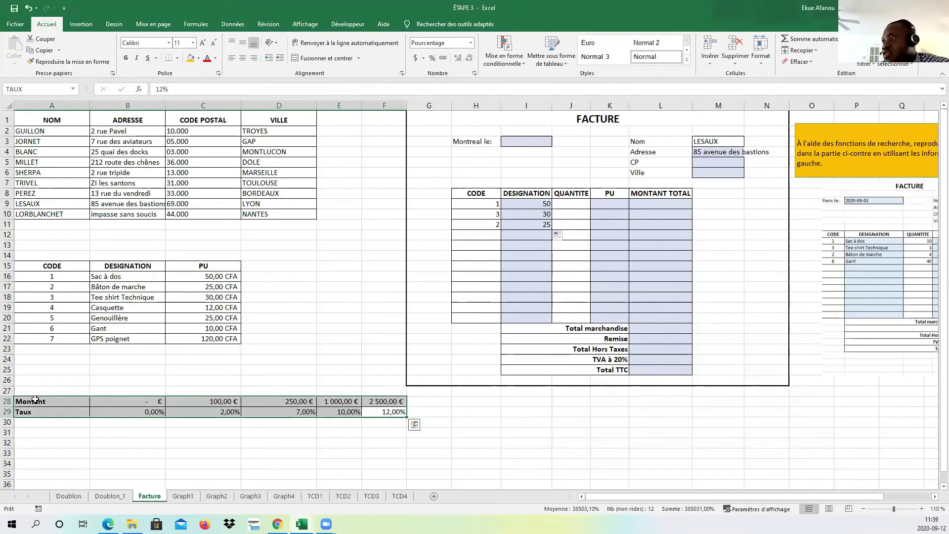
{"action": "left_click", "coordinate": [548, 434]}
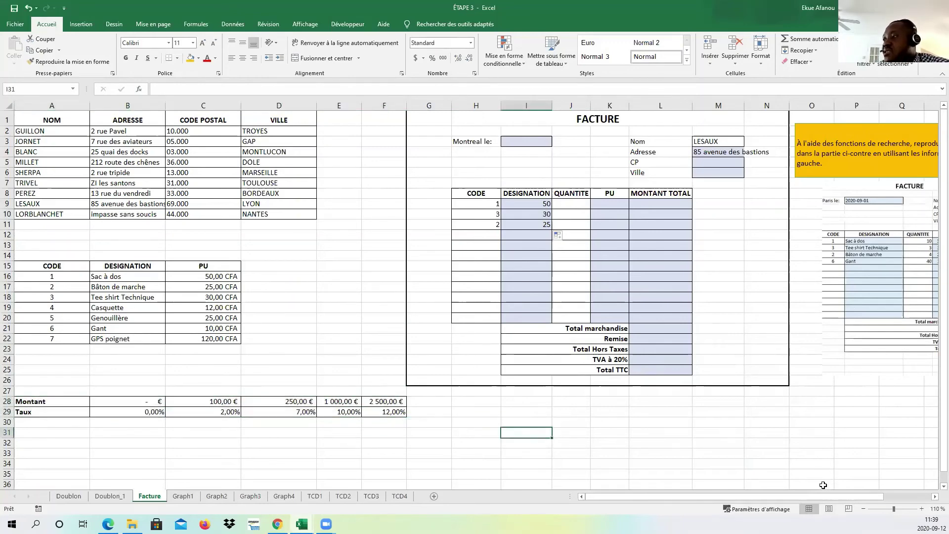
{"action": "left_click_drag", "start_coordinate": [808, 498], "coordinate": [722, 506]}
{"action": "mouse_move", "coordinate": [301, 524]}
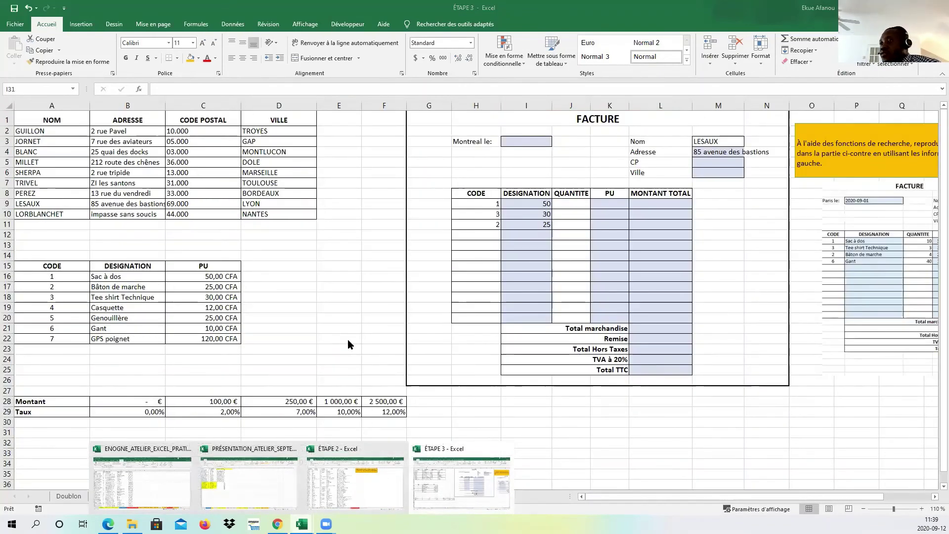
{"action": "left_click", "coordinate": [444, 422]}
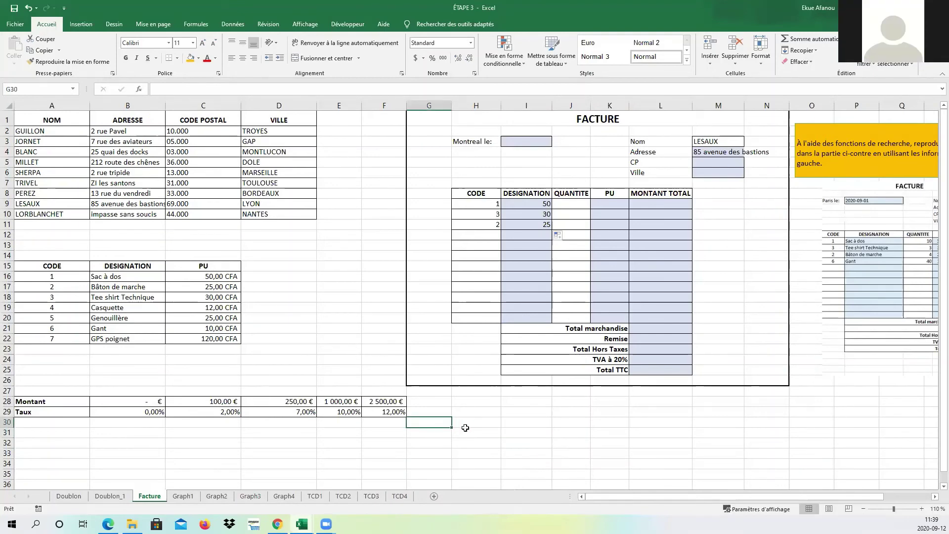
{"action": "left_click", "coordinate": [562, 433]}
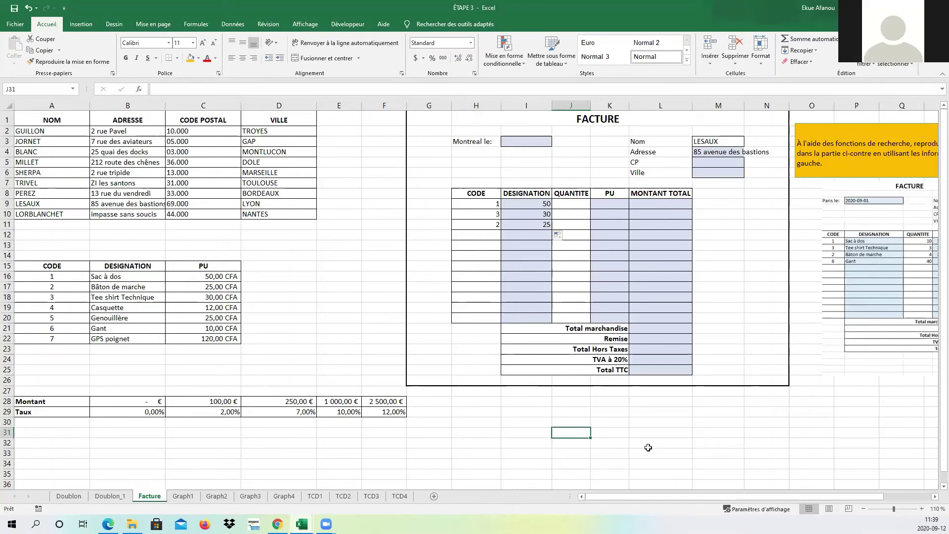
{"action": "left_click", "coordinate": [47, 162]}
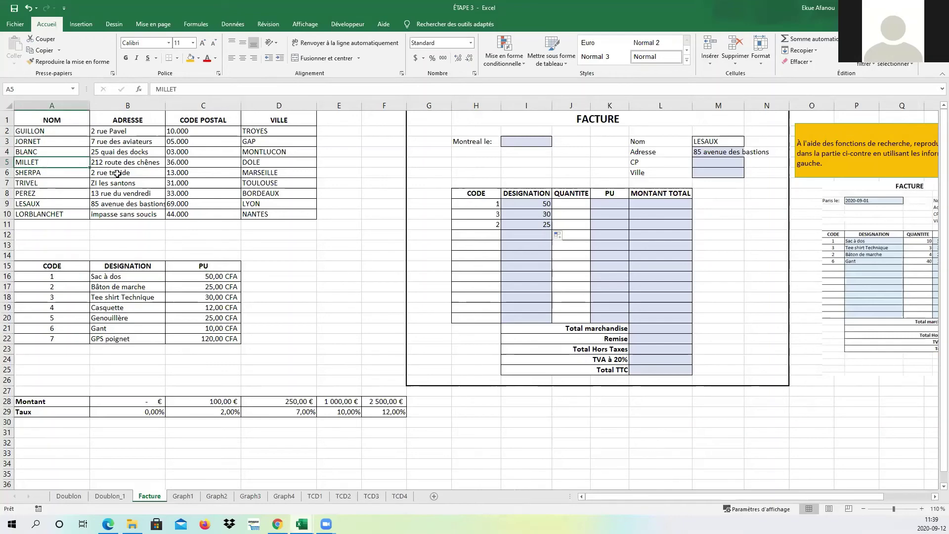
{"action": "left_click", "coordinate": [347, 286]}
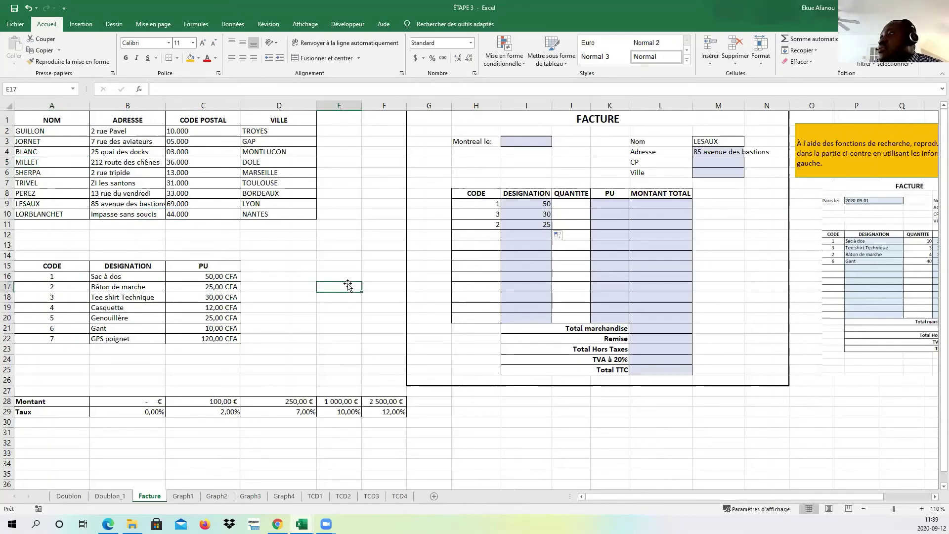
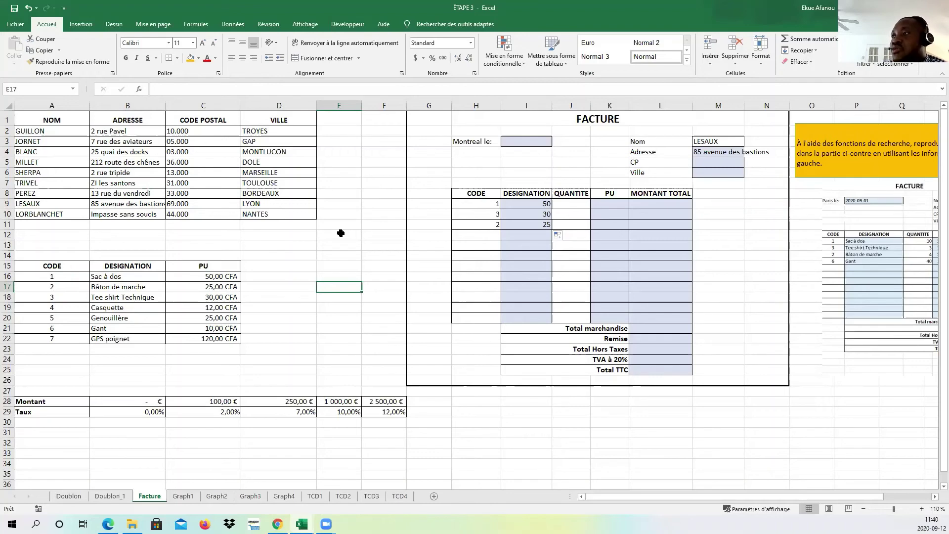
{"action": "left_click", "coordinate": [340, 255]}
{"action": "left_click", "coordinate": [340, 233]}
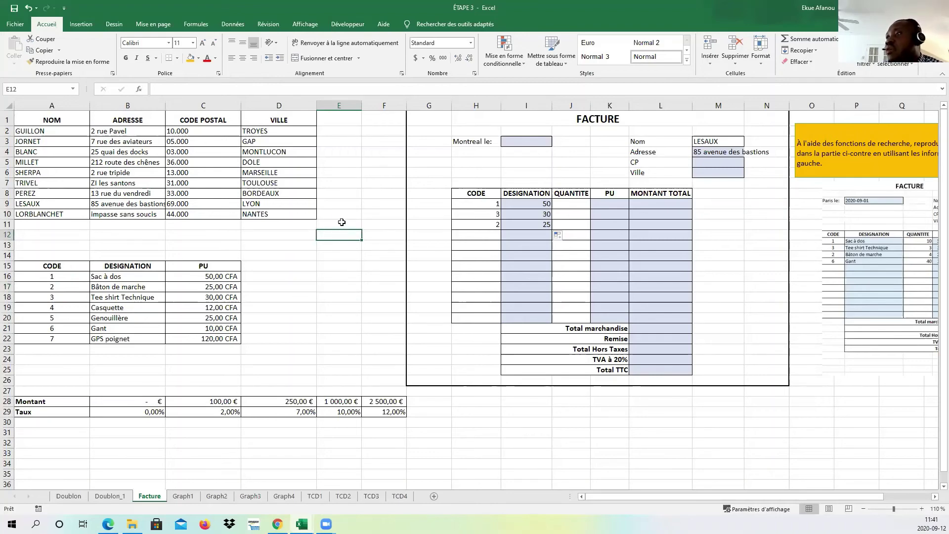
{"action": "left_click", "coordinate": [334, 206]}
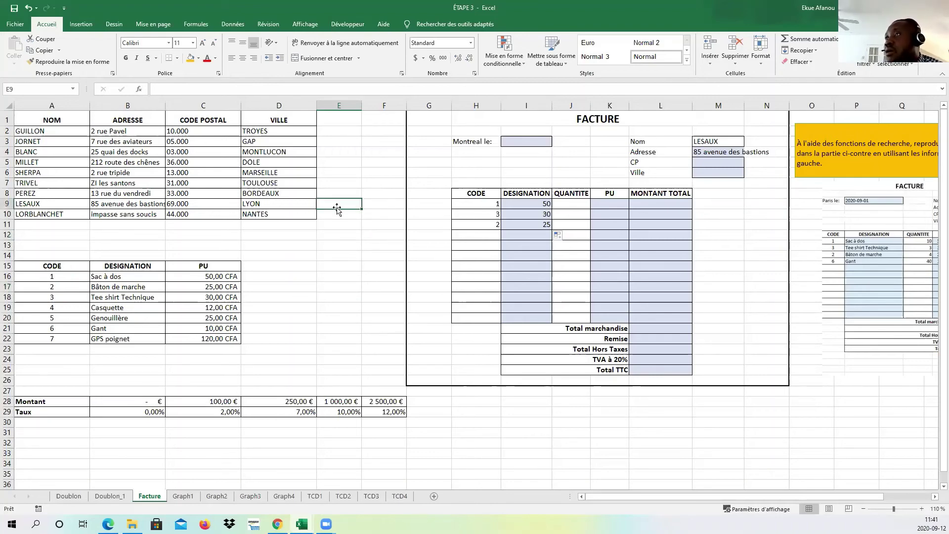
{"action": "left_click", "coordinate": [370, 161]}
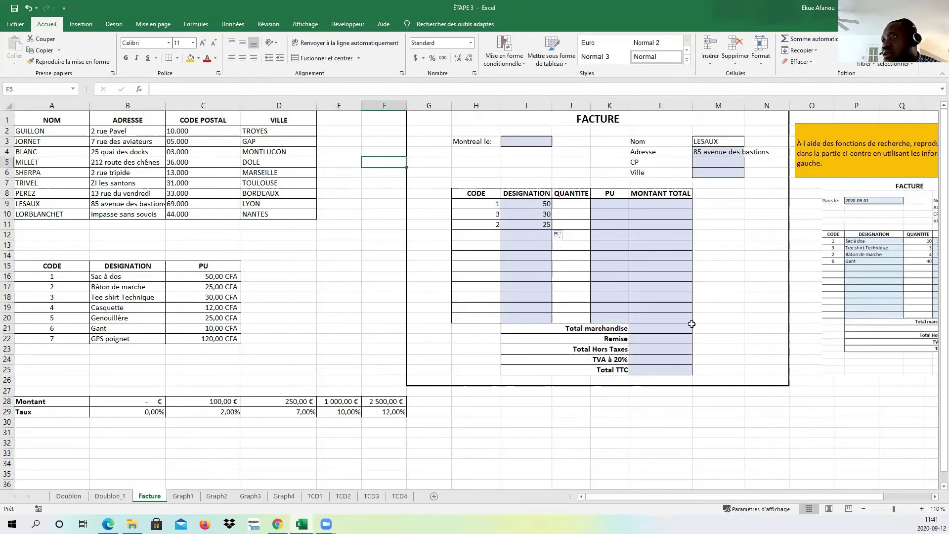
{"action": "left_click", "coordinate": [323, 347]}
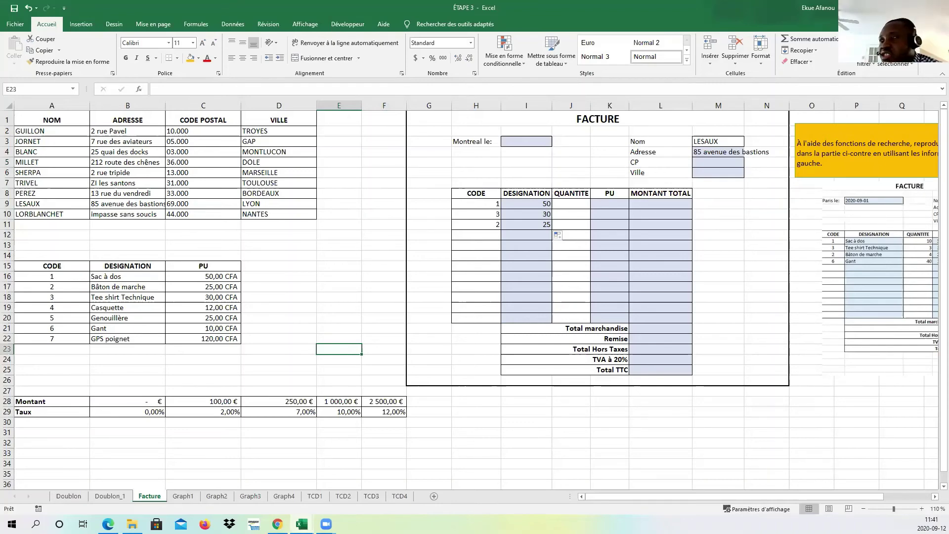
{"action": "left_click", "coordinate": [338, 268]}
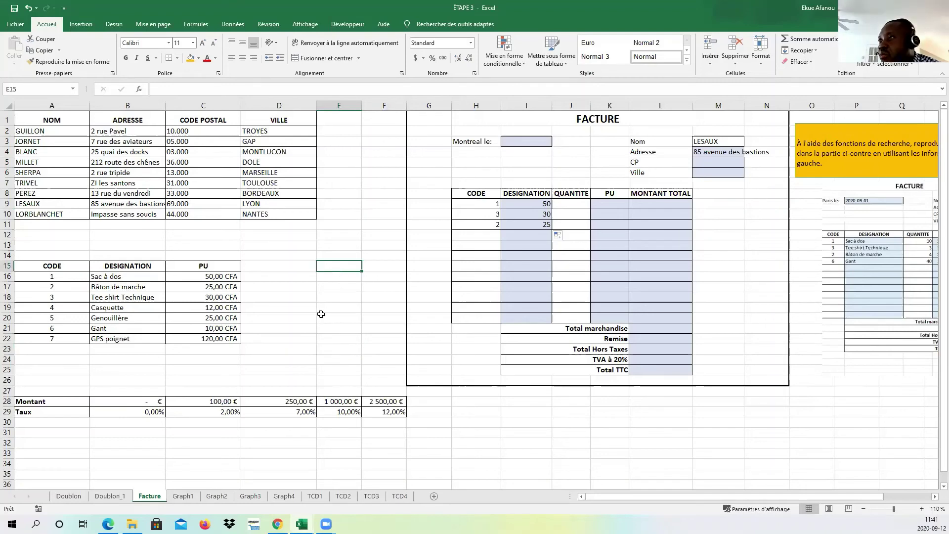
{"action": "left_click", "coordinate": [321, 316]}
{"action": "left_click", "coordinate": [309, 284]}
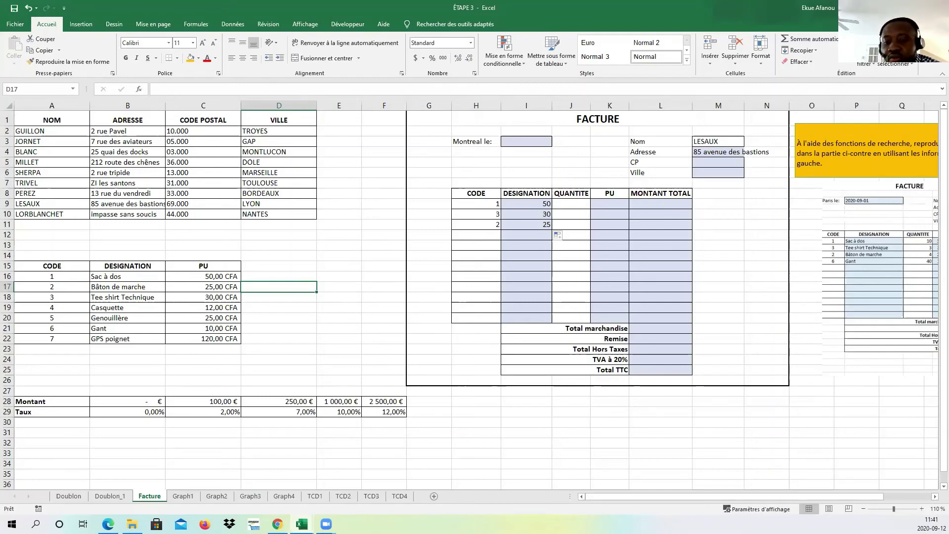
{"action": "left_click", "coordinate": [514, 411]}
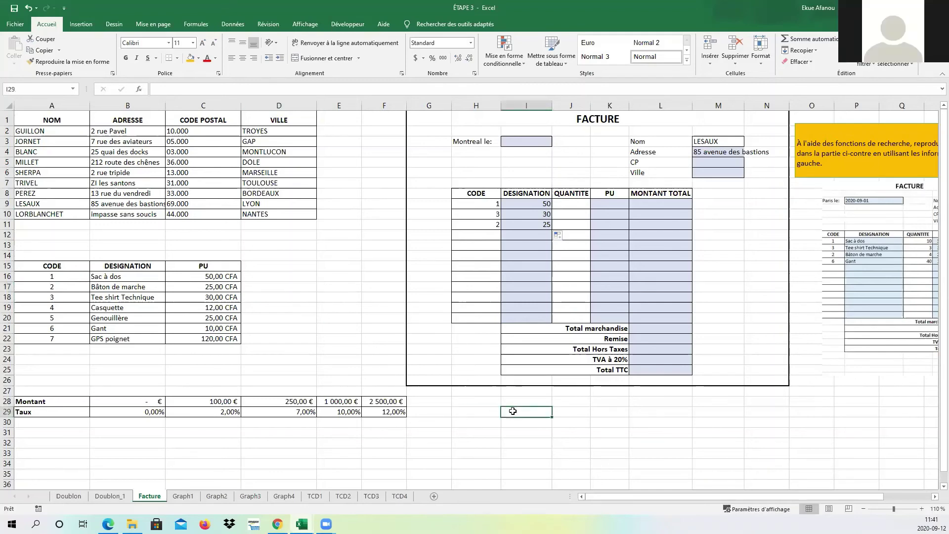
{"action": "left_click", "coordinate": [337, 264]}
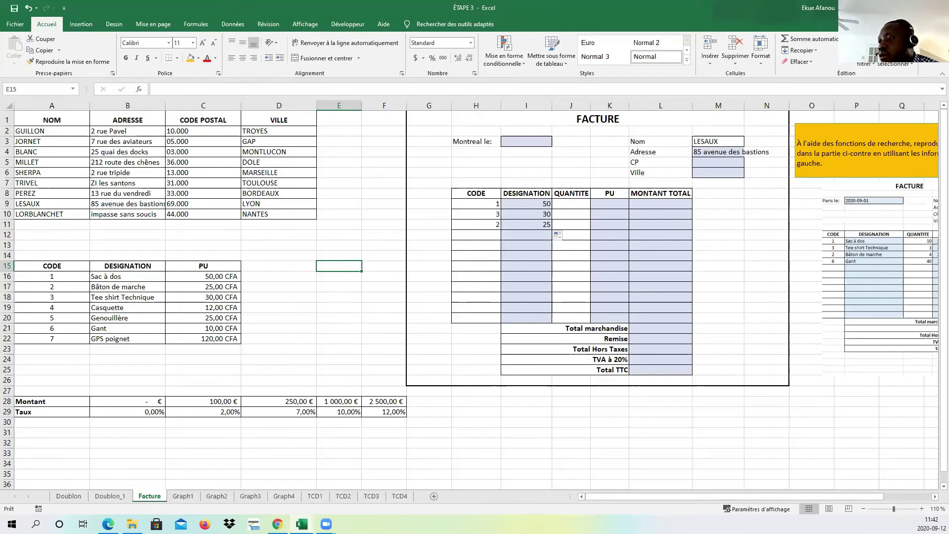
- Switch to the PRÉSENTATION_ATELIER_SEPTEMBRE_2020 workbook and open its RV sheet
{"action": "mouse_move", "coordinate": [302, 524]}
{"action": "left_click", "coordinate": [366, 495]}
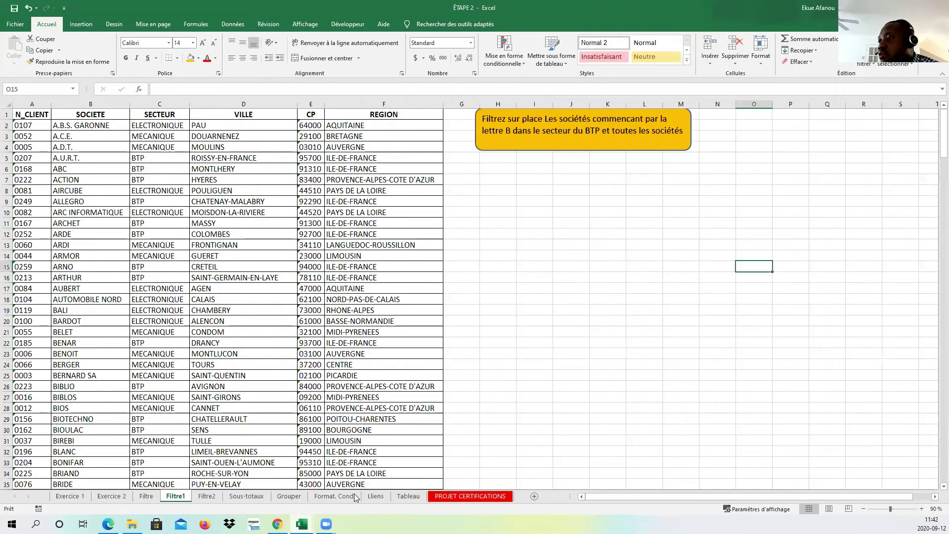
{"action": "left_click", "coordinate": [269, 496]}
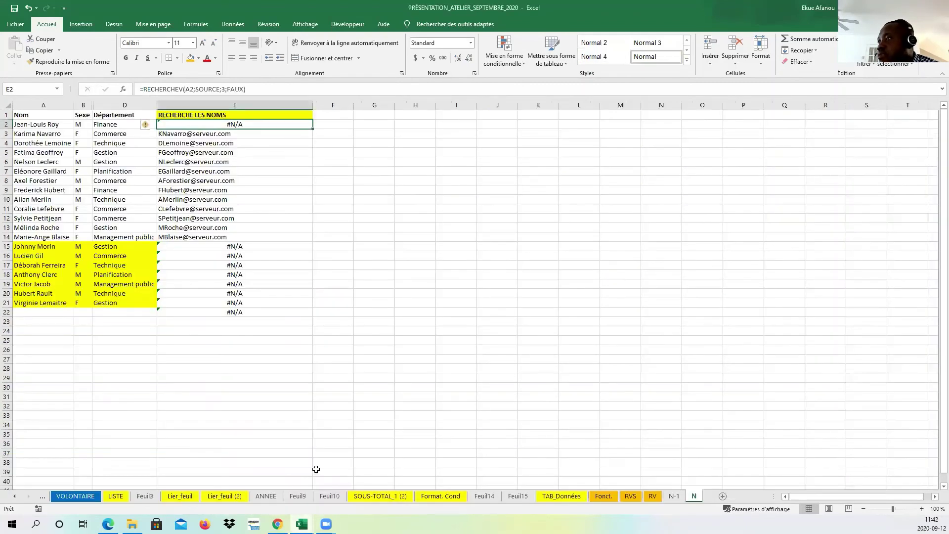
{"action": "left_click", "coordinate": [653, 496]}
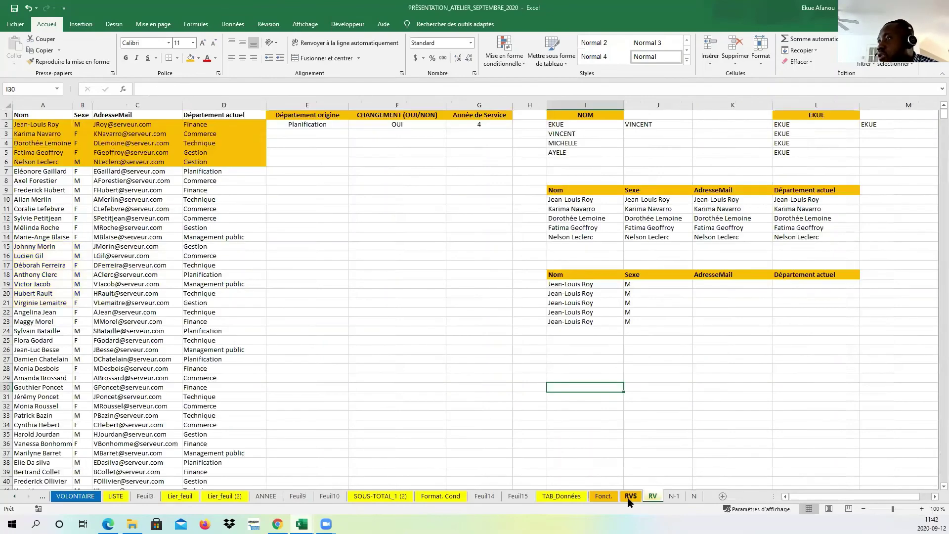
- Examine the RECHERCHEV formula in E2 under Département origine and compare it with the current department in D2
{"action": "left_click", "coordinate": [327, 125]}
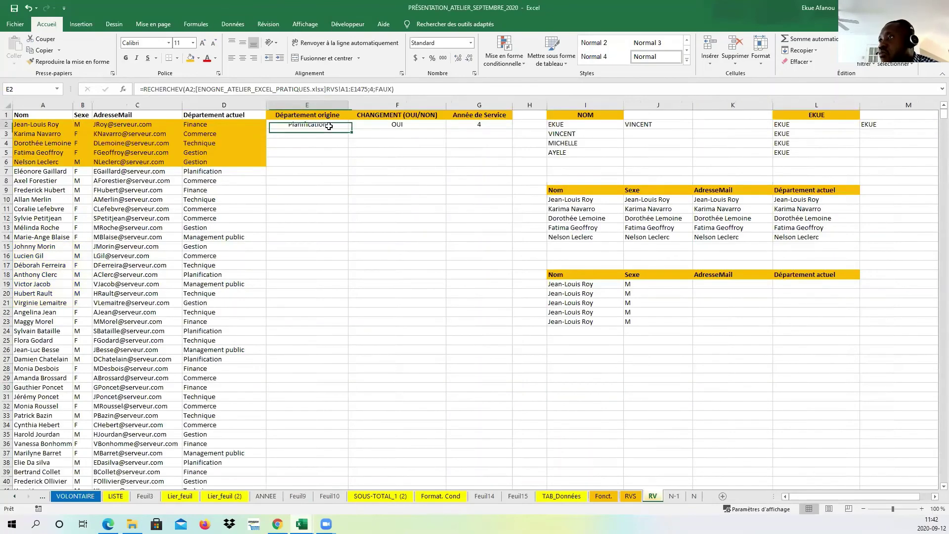
{"action": "left_click", "coordinate": [304, 116]}
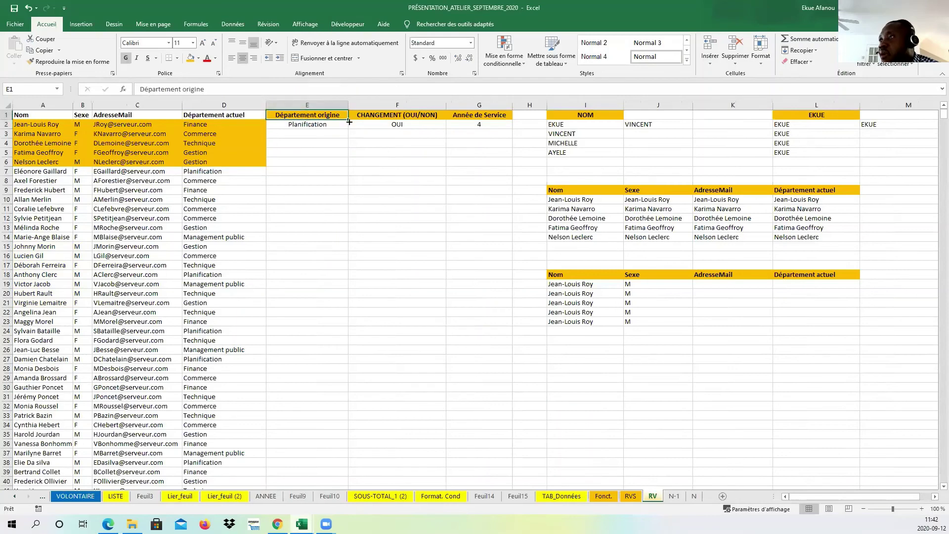
{"action": "left_click", "coordinate": [408, 118]}
{"action": "left_click", "coordinate": [317, 124]}
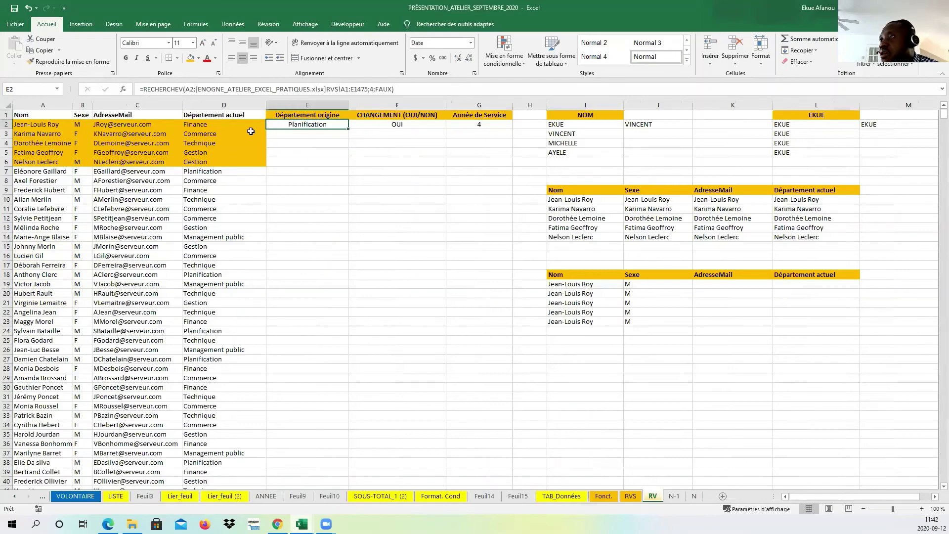
{"action": "left_click", "coordinate": [229, 128]}
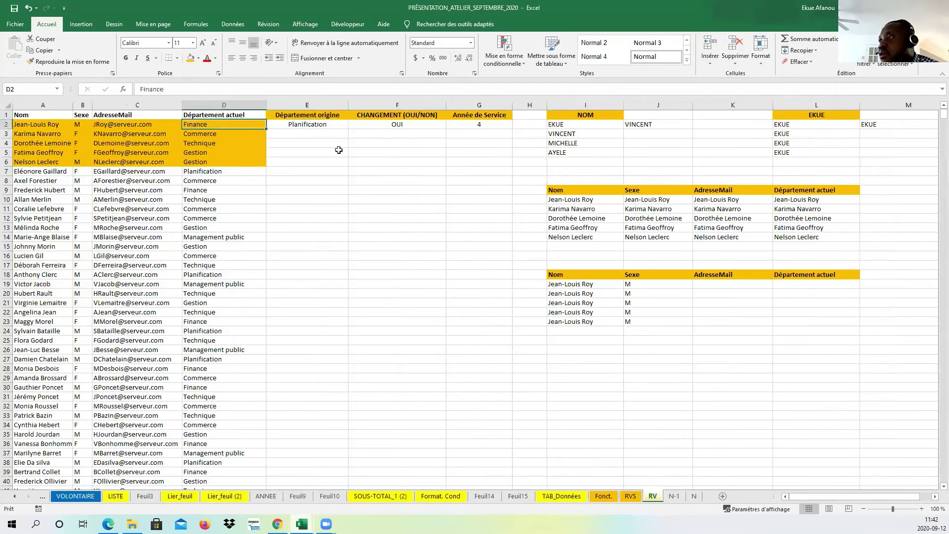
{"action": "left_click", "coordinate": [319, 123]}
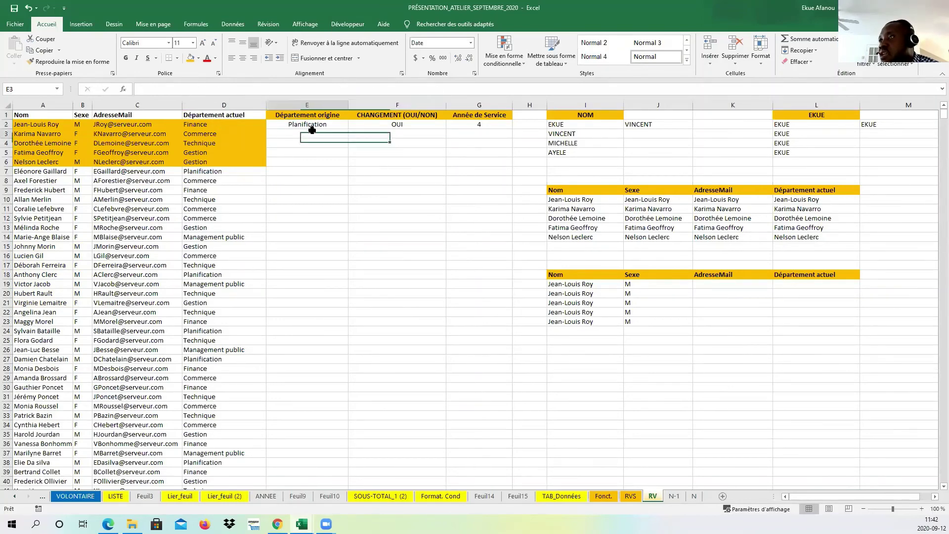
{"action": "left_click_drag", "start_coordinate": [317, 127], "coordinate": [276, 304]}
{"action": "left_click", "coordinate": [380, 246]}
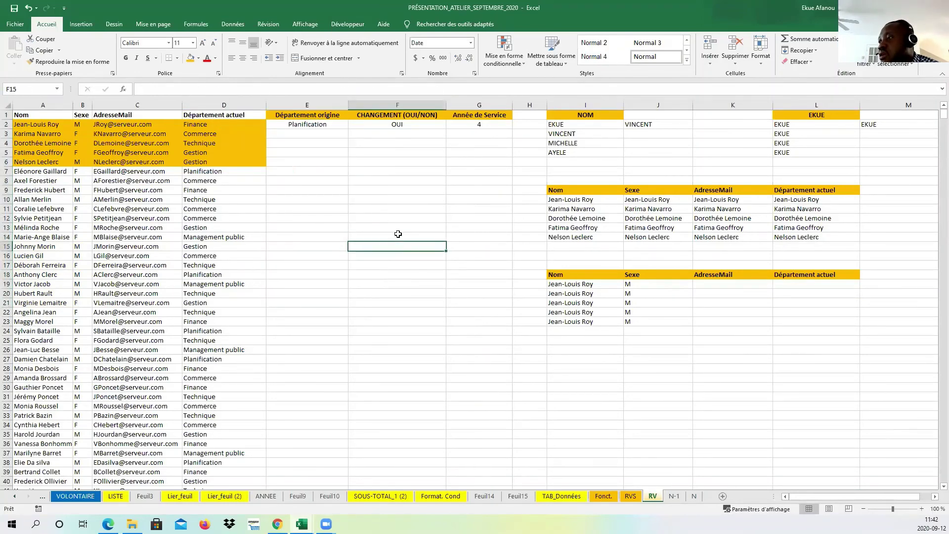
- Open the Fonct. sheet and review its list of functions and worked examples
{"action": "left_click", "coordinate": [630, 496]}
{"action": "left_click", "coordinate": [601, 498]}
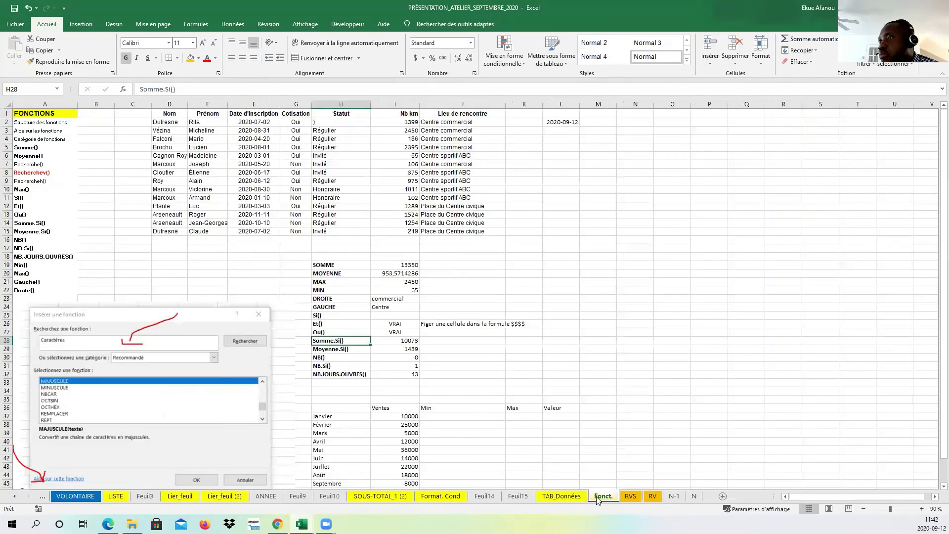
{"action": "left_click", "coordinate": [629, 391]}
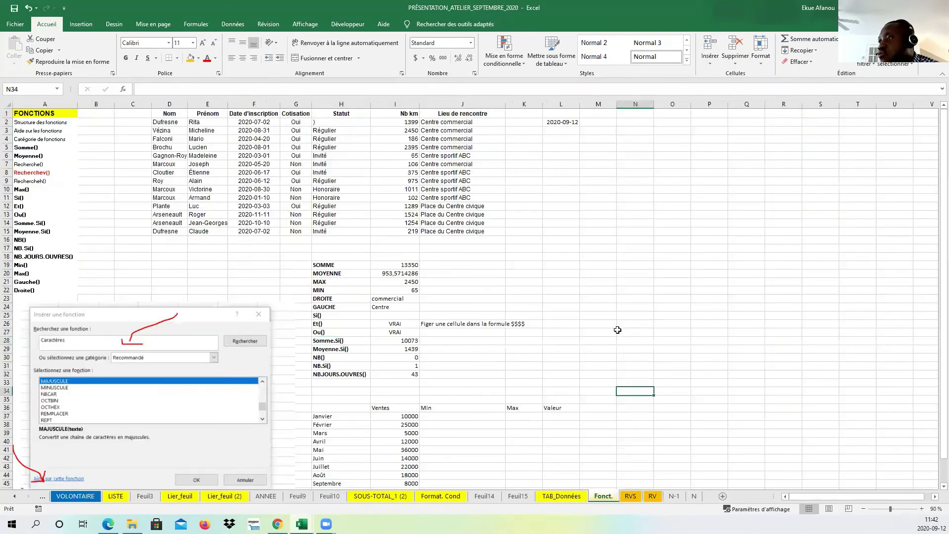
{"action": "scroll", "coordinate": [602, 416], "scroll_direction": "down", "scroll_amount": 1}
{"action": "scroll", "coordinate": [602, 417], "scroll_direction": "up", "scroll_amount": 1}
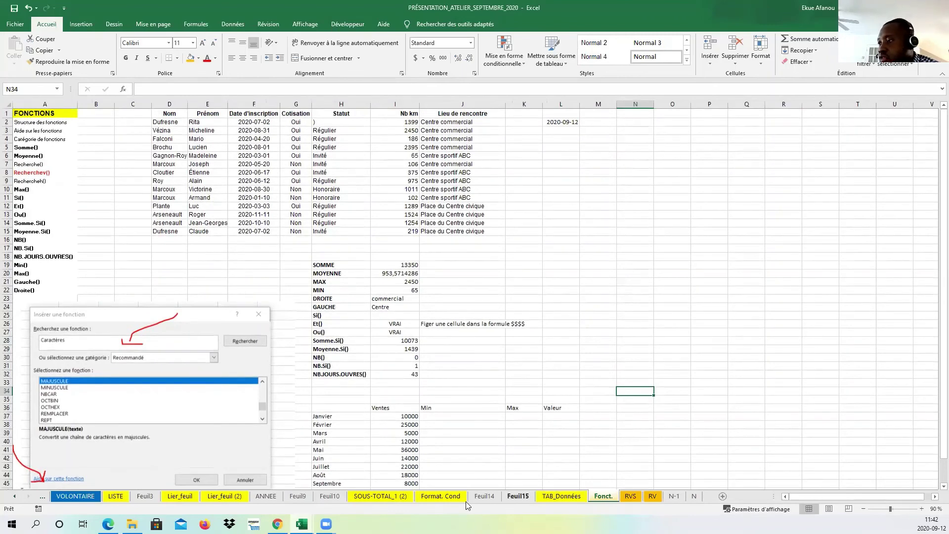
- Open the SOMMAIRE (2) sheet and select the GRAPHIQUES and TABLEAU CROISE DYNAMIQUE topics in J45:J62
{"action": "left_click", "coordinate": [14, 496]}
{"action": "left_click", "coordinate": [14, 496]}
{"action": "left_click", "coordinate": [14, 496]}
{"action": "left_click", "coordinate": [14, 496]}
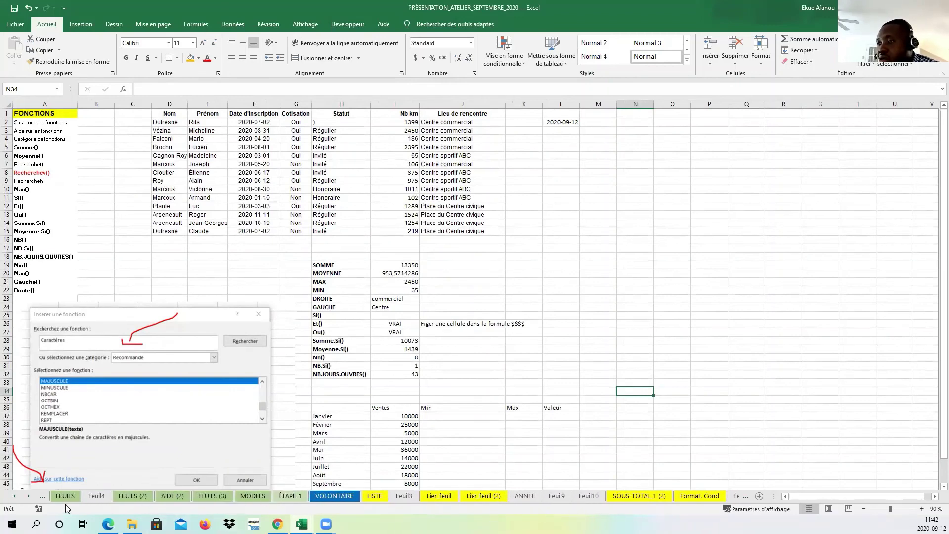
{"action": "left_click", "coordinate": [14, 496]}
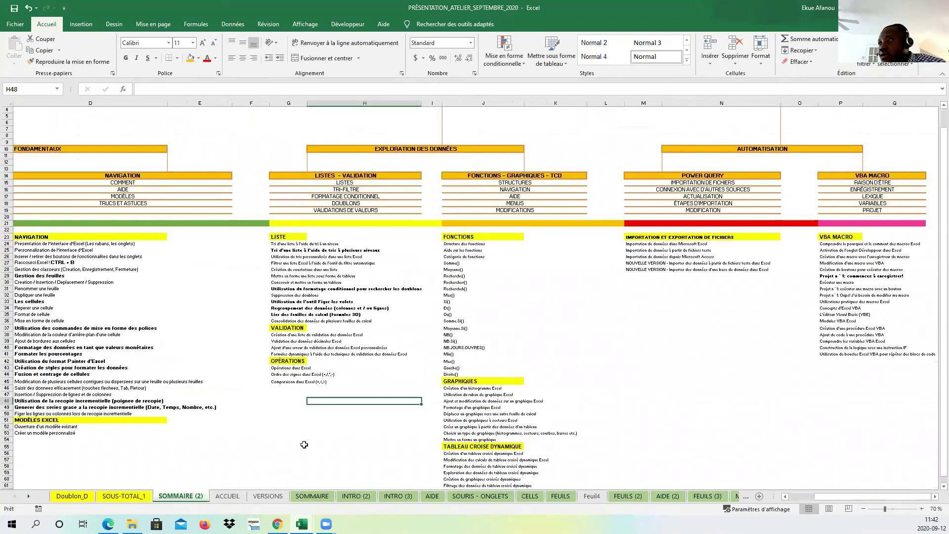
{"action": "left_click", "coordinate": [179, 496]}
{"action": "scroll", "coordinate": [562, 377], "scroll_direction": "down", "scroll_amount": 3}
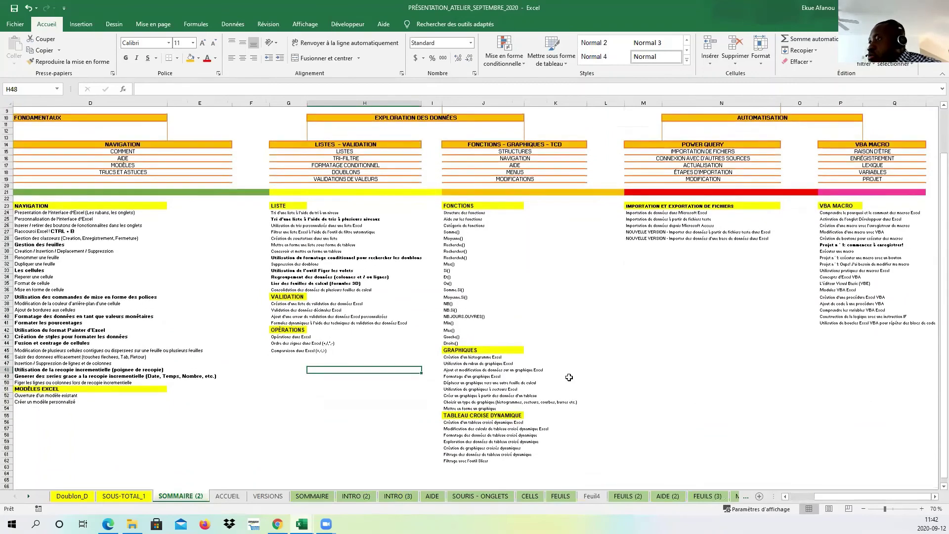
{"action": "left_click_drag", "start_coordinate": [513, 324], "coordinate": [485, 431]}
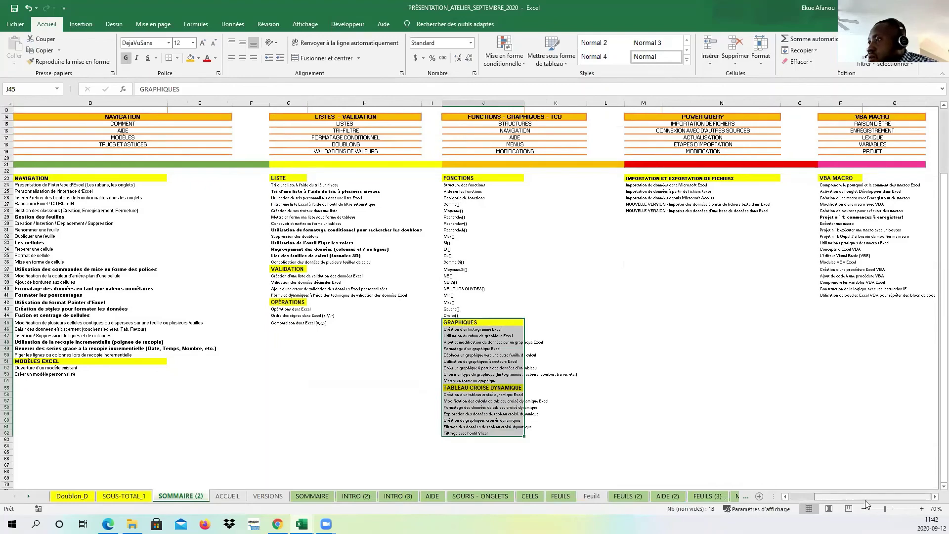
{"action": "left_click_drag", "start_coordinate": [506, 323], "coordinate": [478, 435]}
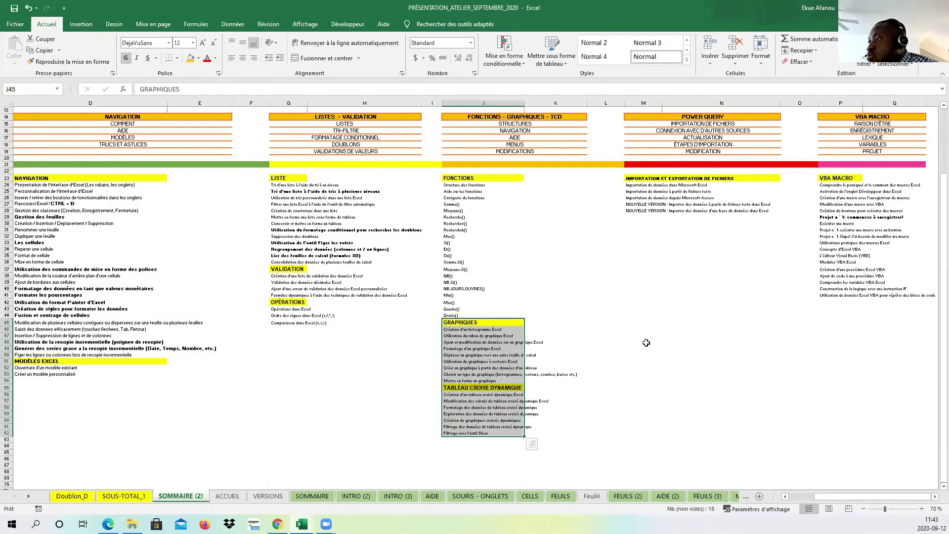
- Emphasize the Recherchev() entry in J30 under FONCTIONS with an orange fill, bold text and font size 9
{"action": "mouse_move", "coordinate": [490, 177]}
{"action": "left_mouse_down"}
{"action": "mouse_move", "coordinate": [482, 211]}
{"action": "mouse_move", "coordinate": [490, 178]}
{"action": "left_mouse_up"}
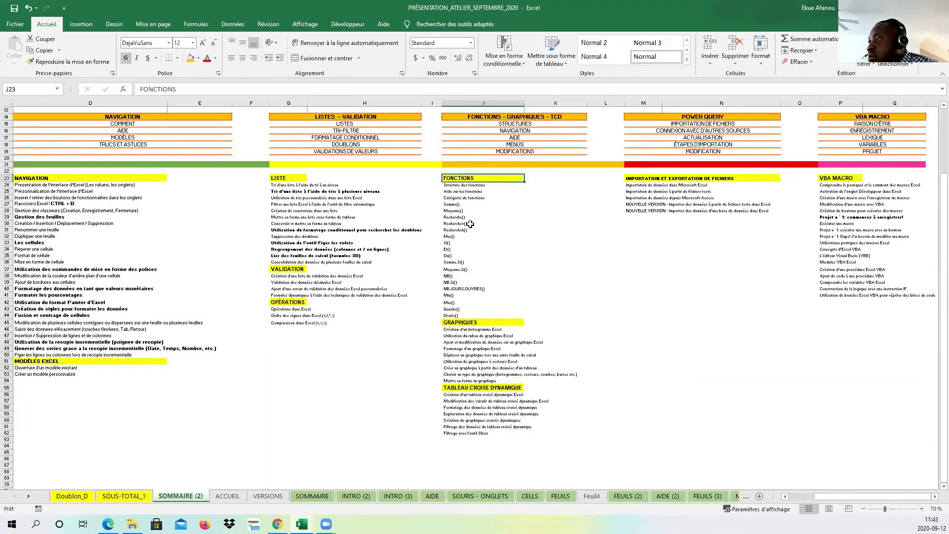
{"action": "left_click", "coordinate": [469, 224]}
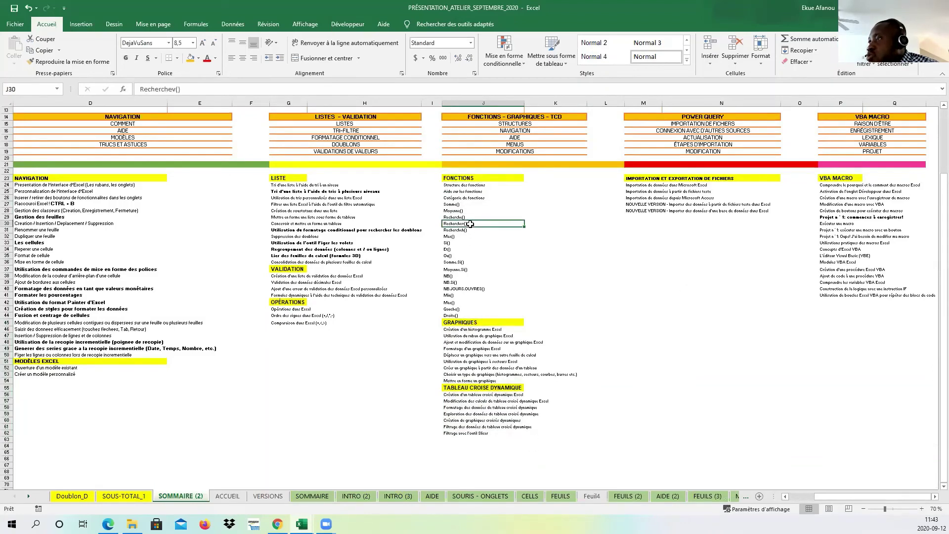
{"action": "left_click", "coordinate": [190, 58]}
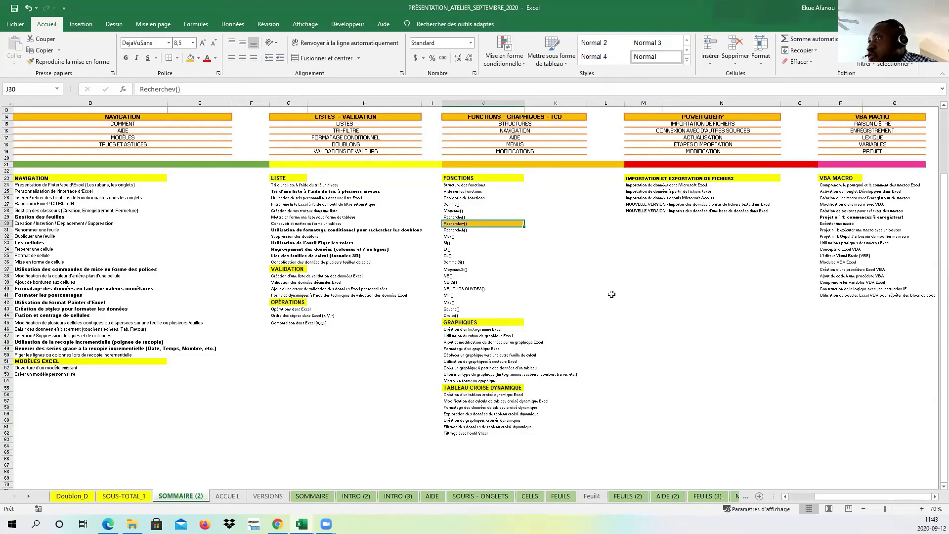
{"action": "left_click", "coordinate": [126, 58]}
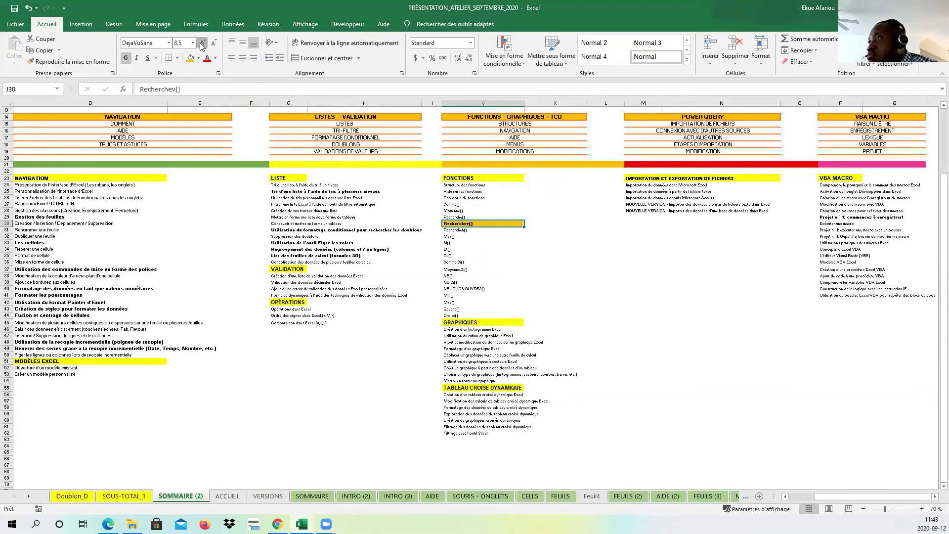
{"action": "left_click", "coordinate": [544, 271]}
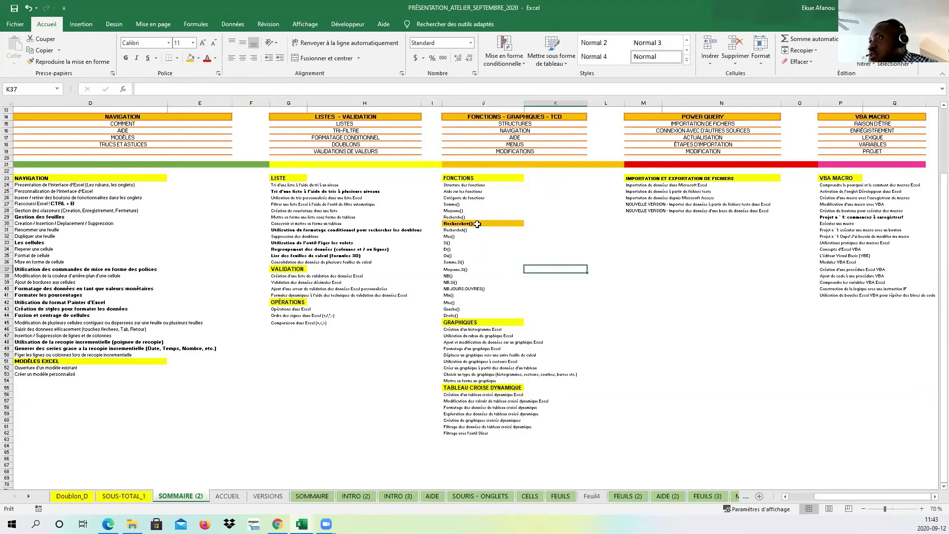
{"action": "left_click", "coordinate": [478, 224]}
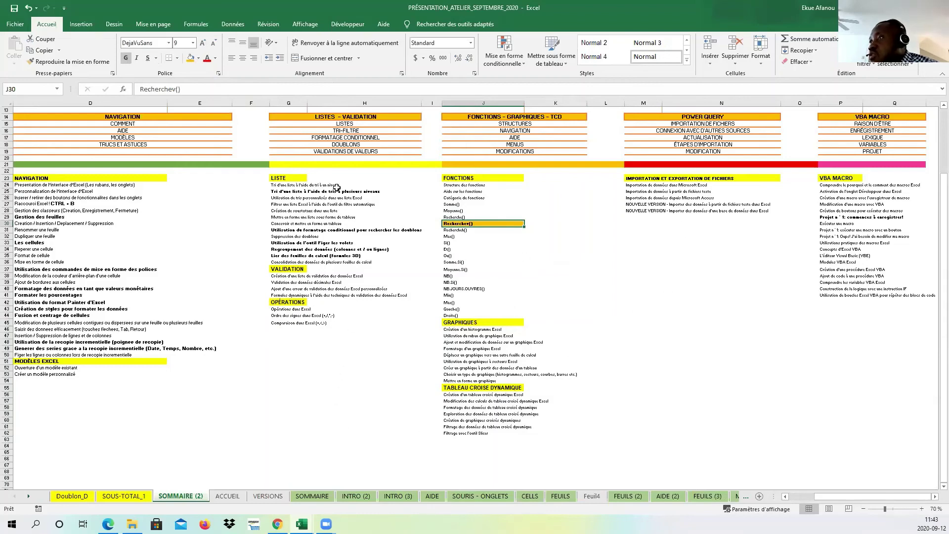
- Review the VALIDATION topics, then the GRAPHIQUES and TABLEAU CROISE DYNAMIQUE topics of the course outline
{"action": "left_click_drag", "start_coordinate": [337, 186], "coordinate": [288, 295]}
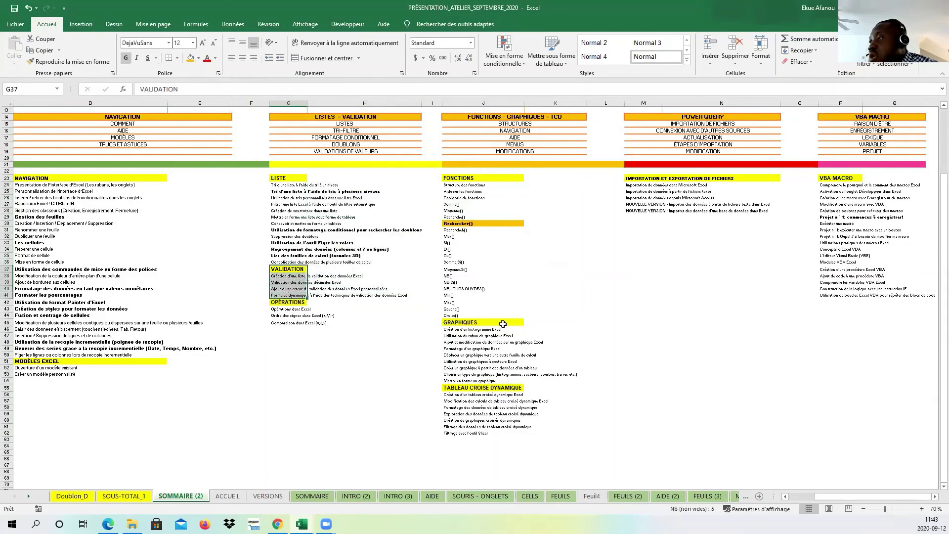
{"action": "left_click_drag", "start_coordinate": [507, 324], "coordinate": [473, 434]}
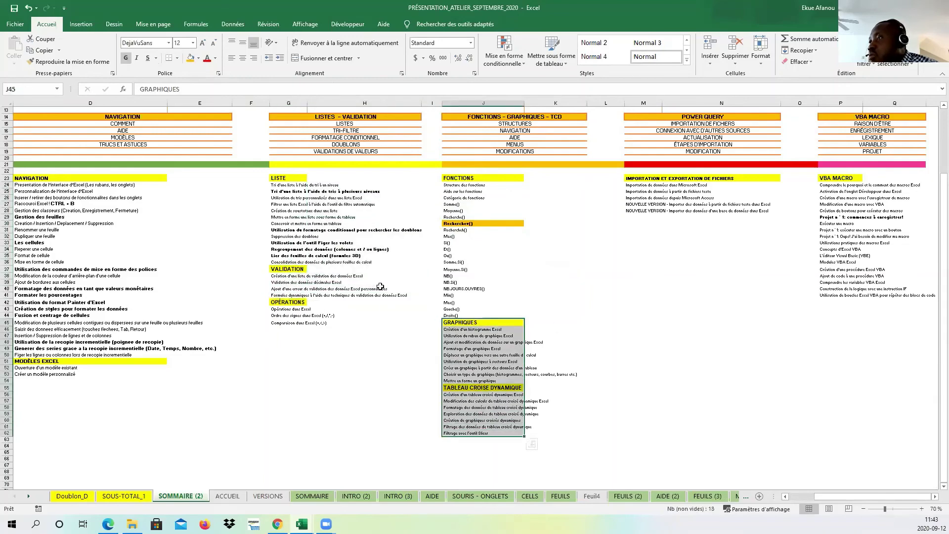
{"action": "left_click", "coordinate": [290, 270]}
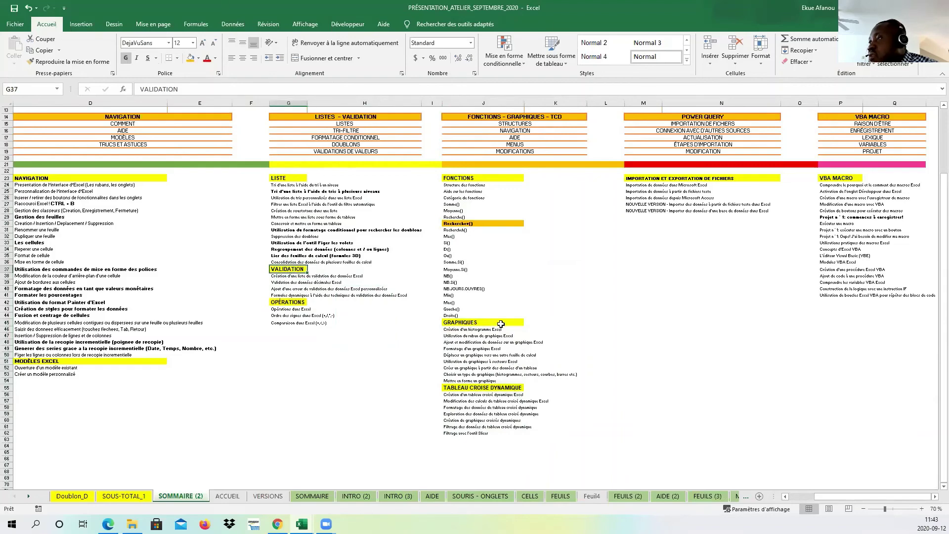
{"action": "left_click_drag", "start_coordinate": [500, 322], "coordinate": [465, 424]}
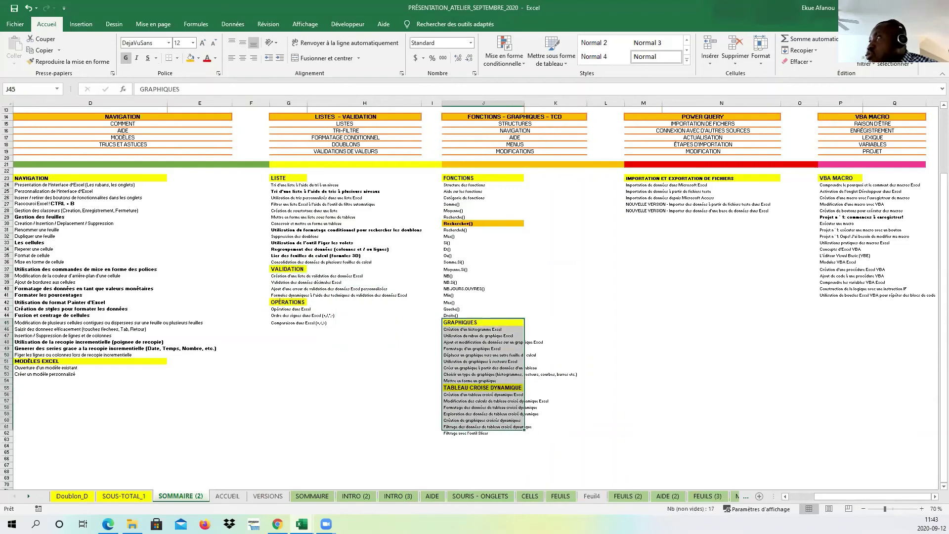
- Switch to the ÉTAPE 2 workbook and review the exercise instructions on the Exercice 1, Exercice 2 and Filtre sheets
{"action": "key", "text": "alt+Tab"}
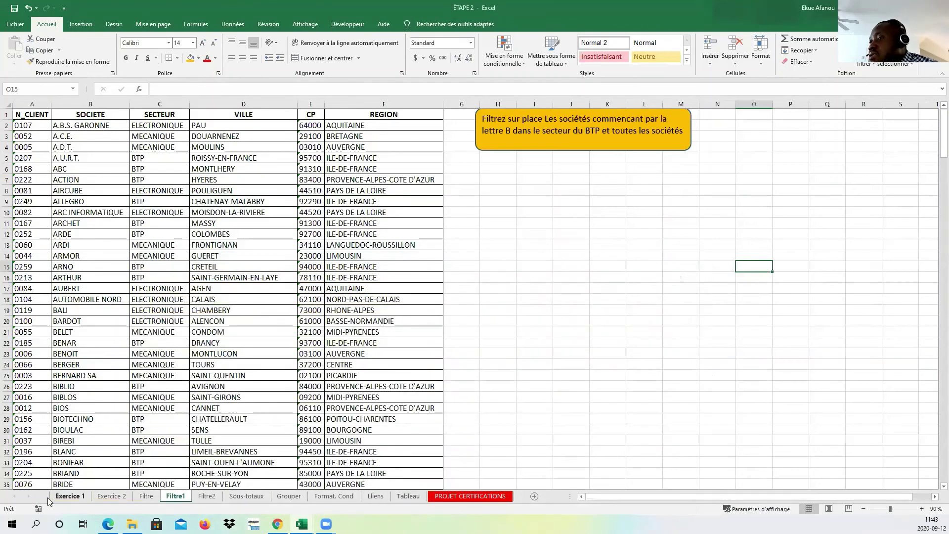
{"action": "left_click", "coordinate": [74, 498]}
{"action": "left_click", "coordinate": [347, 331]}
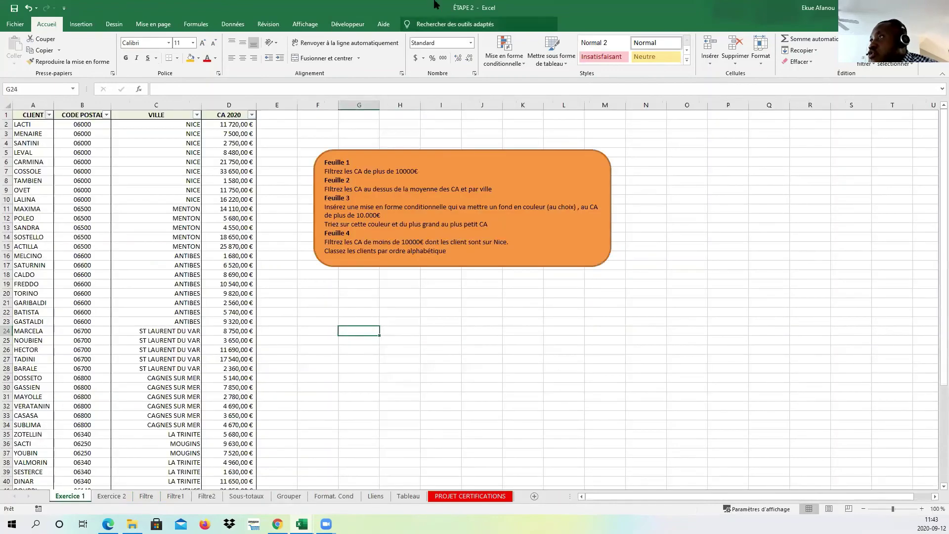
{"action": "left_click", "coordinate": [117, 496]}
{"action": "left_click", "coordinate": [84, 497]}
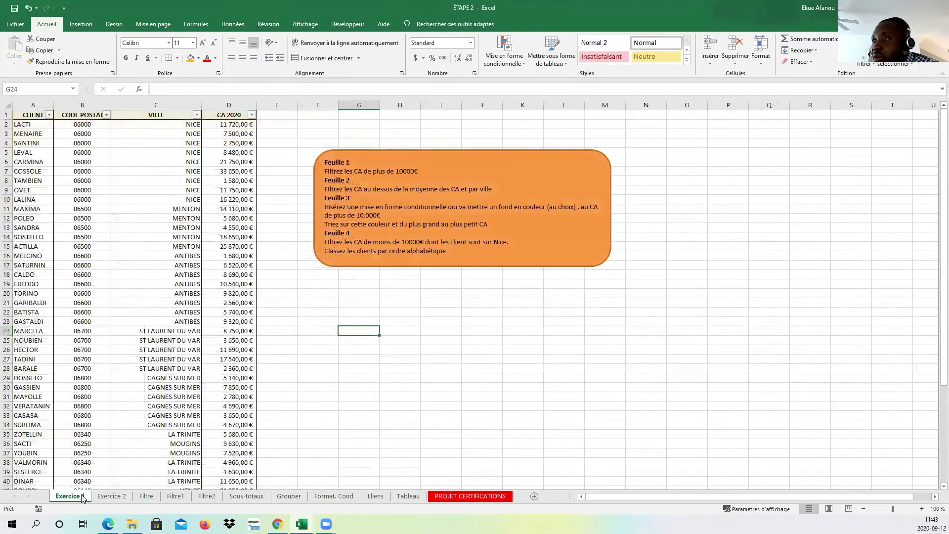
{"action": "left_click", "coordinate": [117, 497]}
{"action": "left_click", "coordinate": [144, 498]}
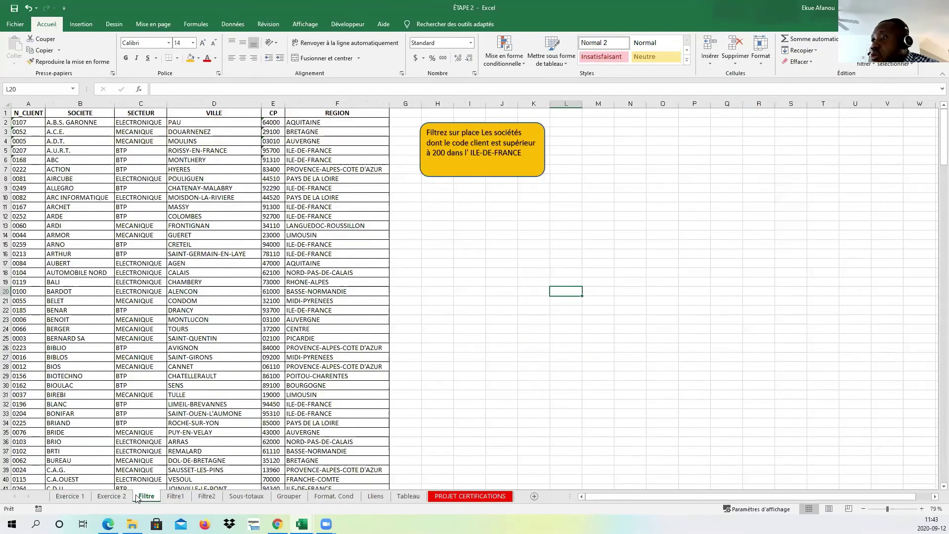
{"action": "left_click", "coordinate": [79, 502]}
{"action": "left_click", "coordinate": [116, 498]}
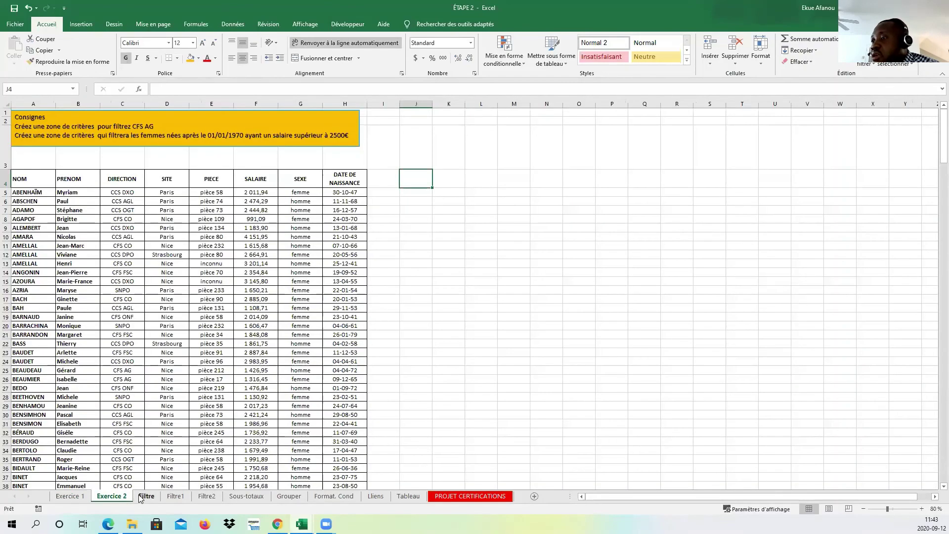
{"action": "left_click", "coordinate": [143, 499]}
{"action": "left_click", "coordinate": [472, 291]}
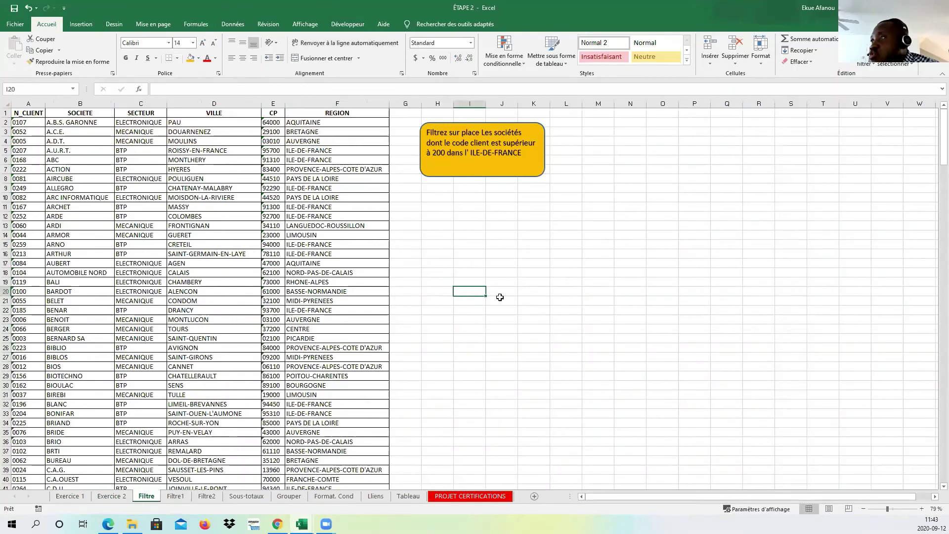
- Look through the Filtre1, Filtre2, Sous-totaux and Grouper exercise sheets
{"action": "left_click", "coordinate": [175, 497]}
{"action": "left_click", "coordinate": [203, 497]}
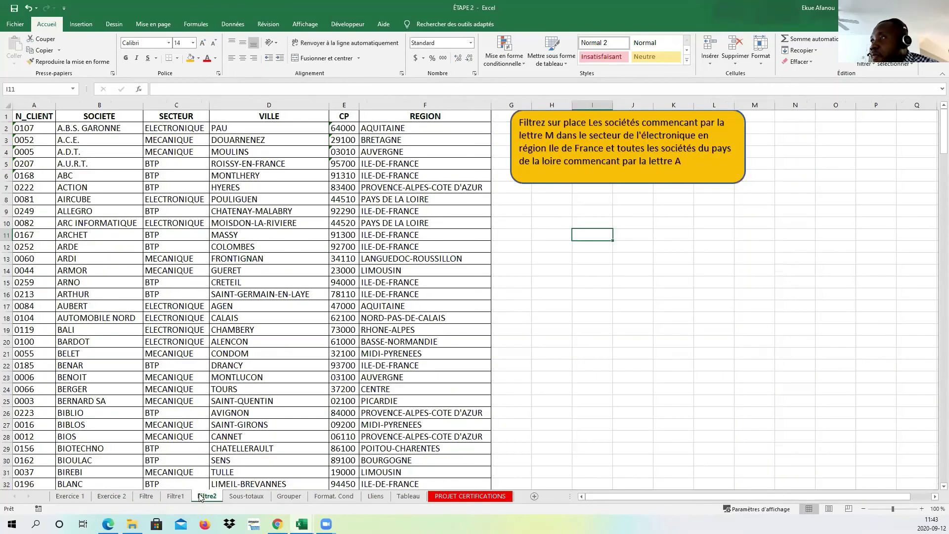
{"action": "left_click", "coordinate": [236, 497]}
{"action": "left_click", "coordinate": [289, 497]}
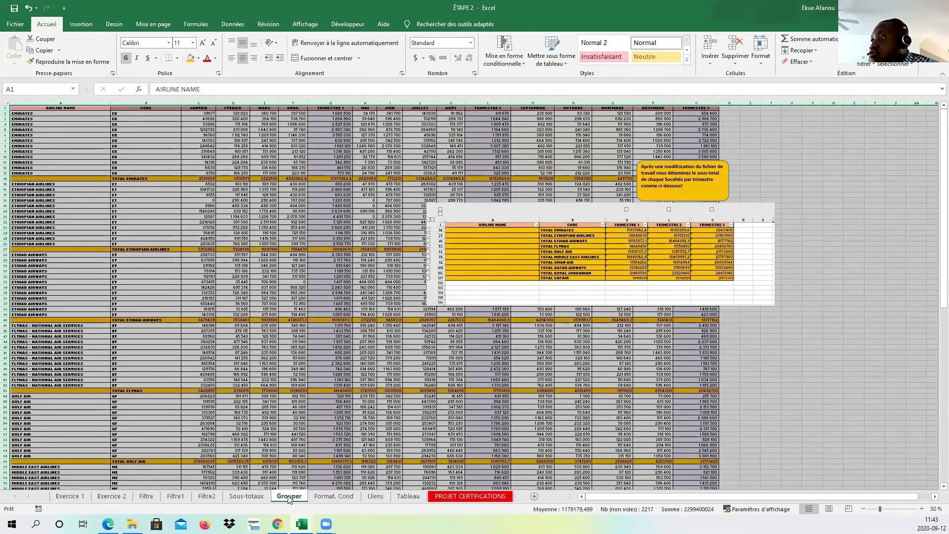
- Look through the Format. Cond, Lliens and Tableau exercise sheets, and return to the Exercice 1 sheet
{"action": "left_click", "coordinate": [324, 498]}
{"action": "left_click", "coordinate": [377, 497]}
{"action": "left_click", "coordinate": [408, 496]}
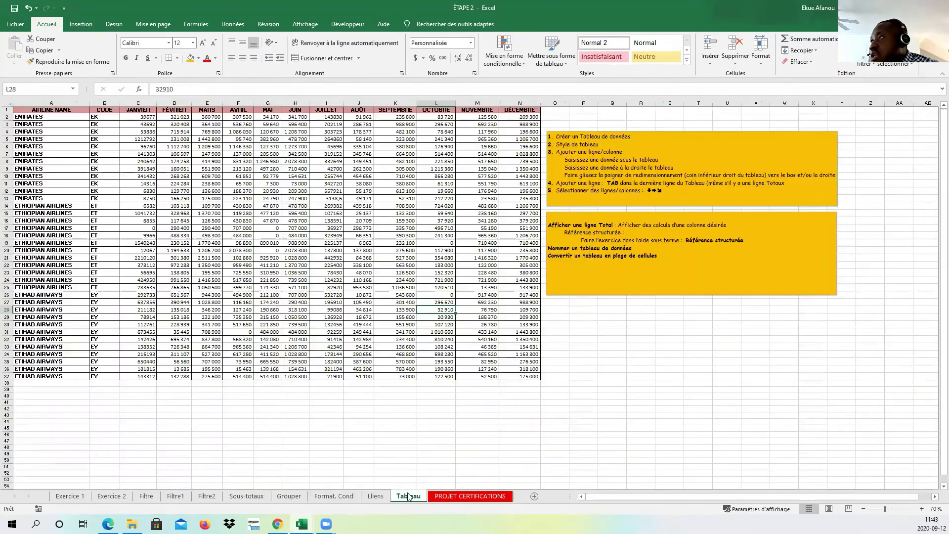
{"action": "left_click", "coordinate": [641, 415]}
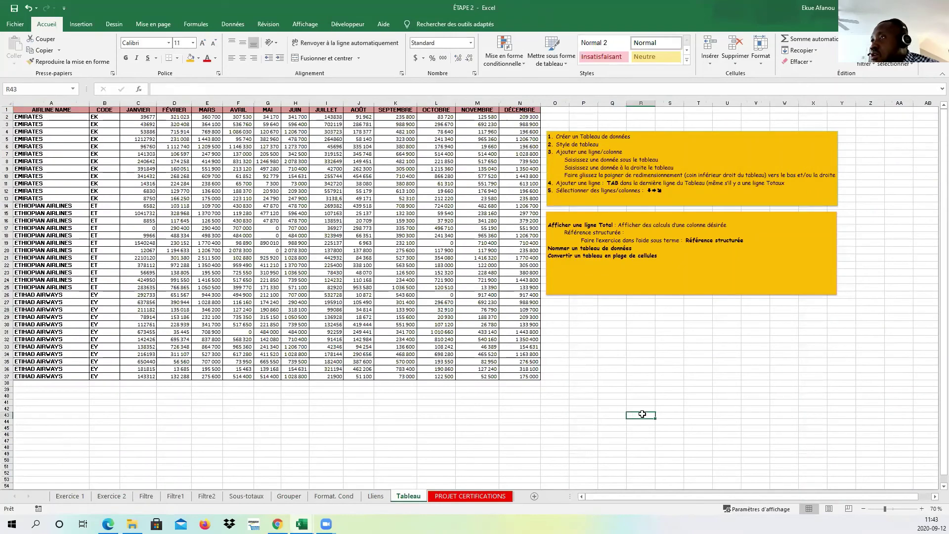
{"action": "left_click", "coordinate": [69, 497]}
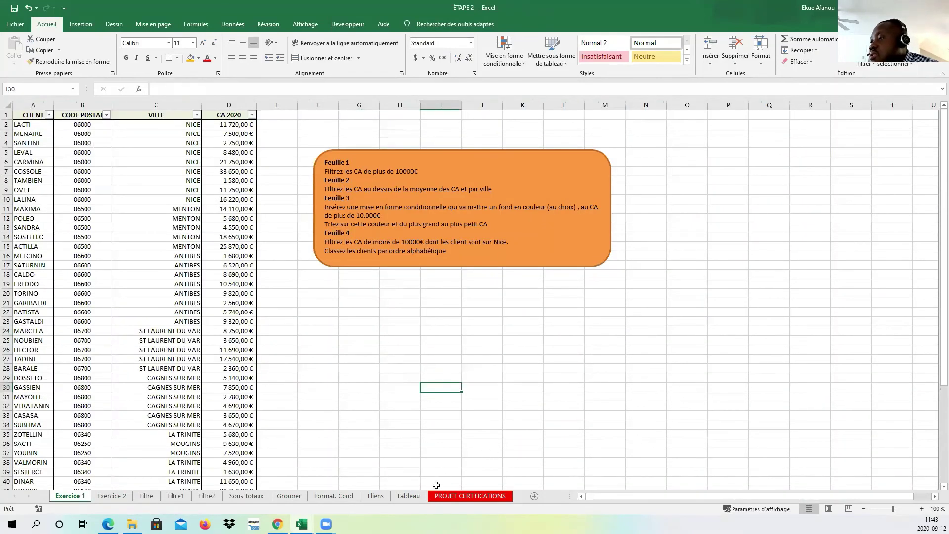
- Switch to the ÉTAPE 3 workbook and review the Facture exercise and the chart exercises on Graph1 through Graph4
{"action": "mouse_move", "coordinate": [302, 523]}
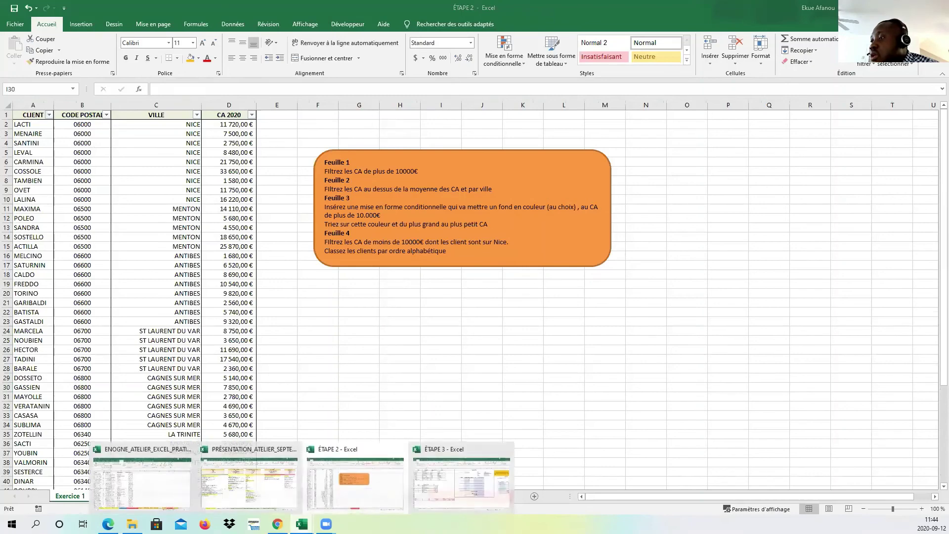
{"action": "left_click", "coordinate": [457, 459]}
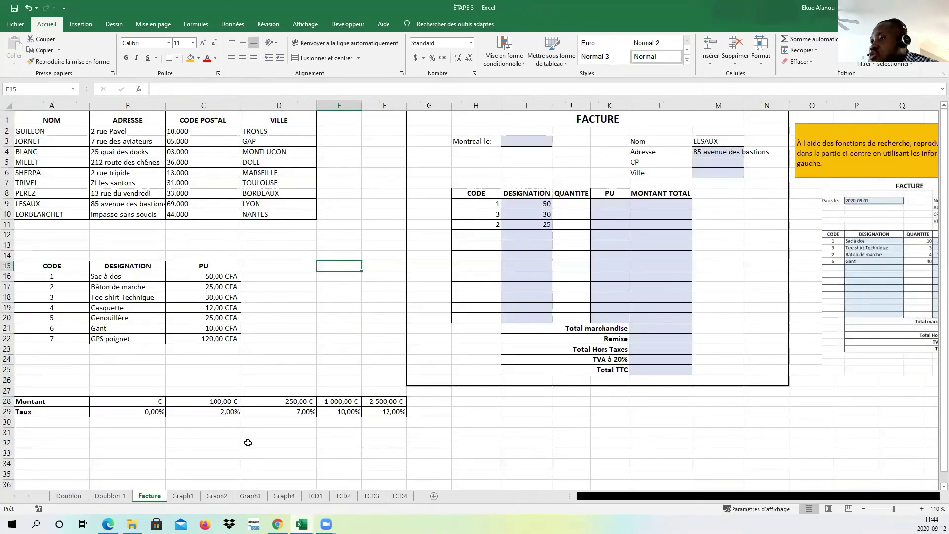
{"action": "left_click", "coordinate": [183, 496]}
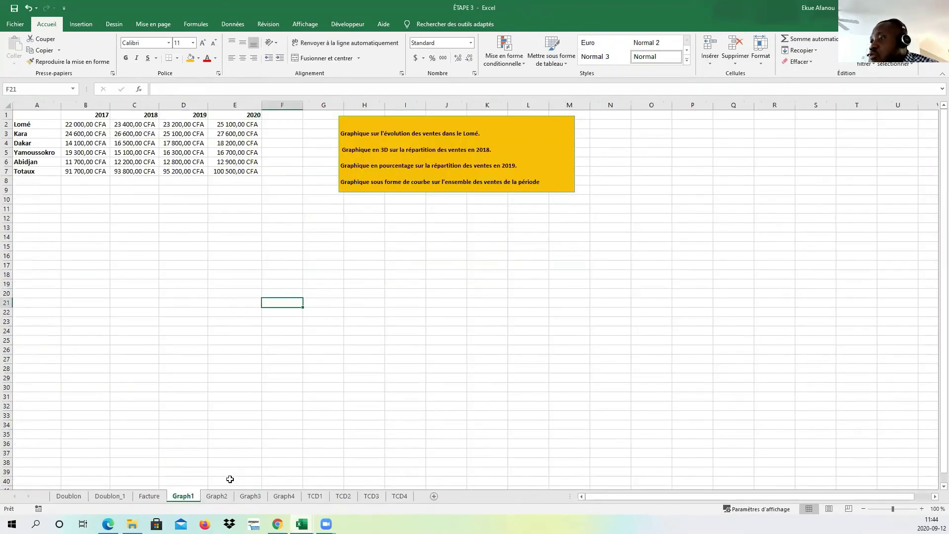
{"action": "left_click", "coordinate": [220, 496]}
{"action": "left_click", "coordinate": [250, 496]}
{"action": "left_click", "coordinate": [283, 497]}
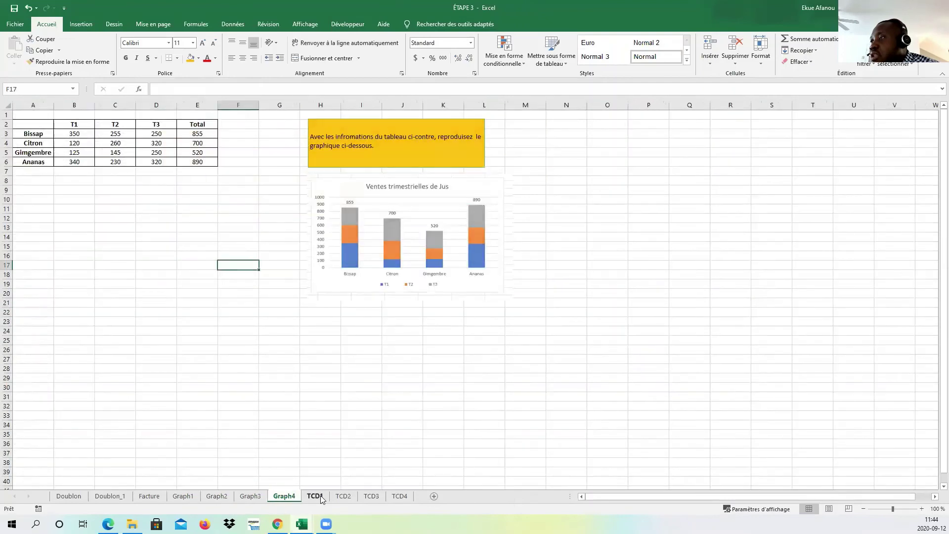
- Look through the pivot table exercises on sheets TCD1 to TCD4, returning to the TCD1 instructions
{"action": "left_click", "coordinate": [316, 496]}
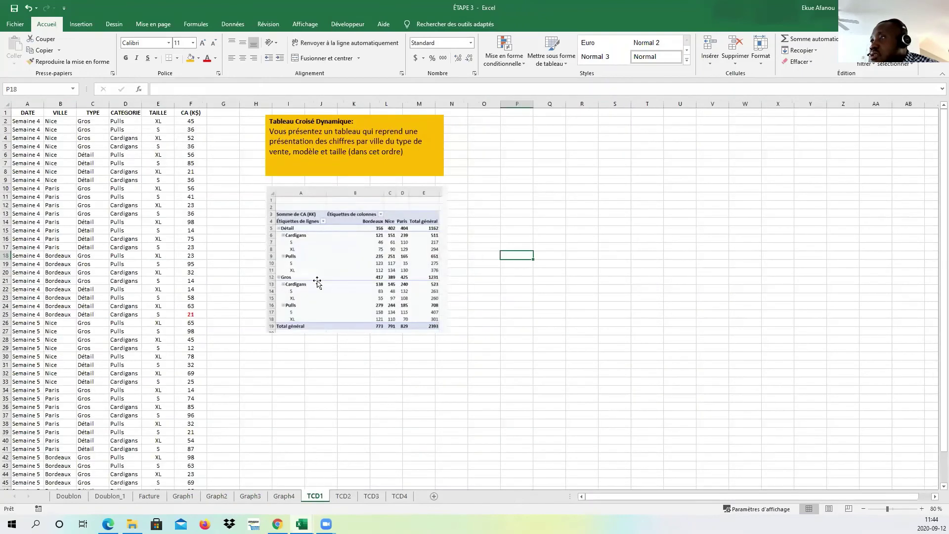
{"action": "left_click", "coordinate": [337, 499]}
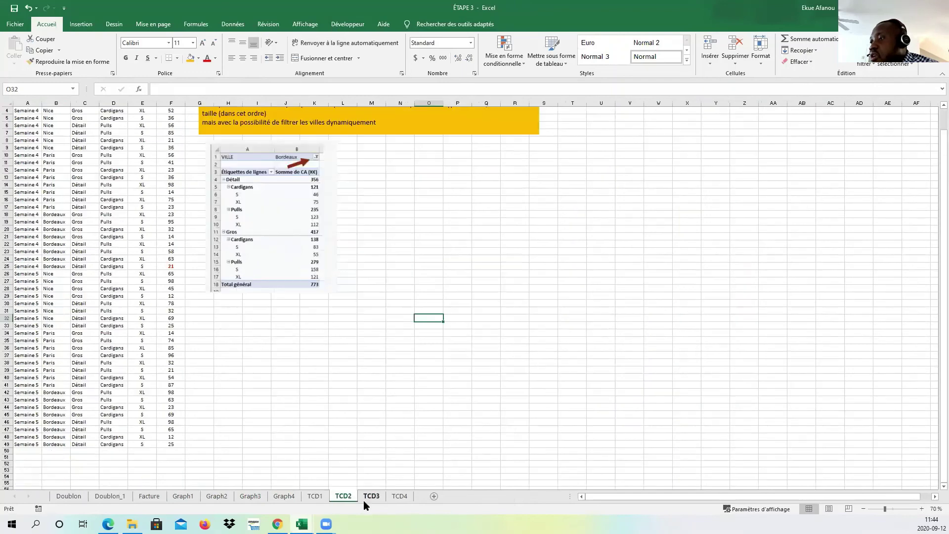
{"action": "left_click", "coordinate": [367, 499]}
{"action": "left_click", "coordinate": [396, 498]}
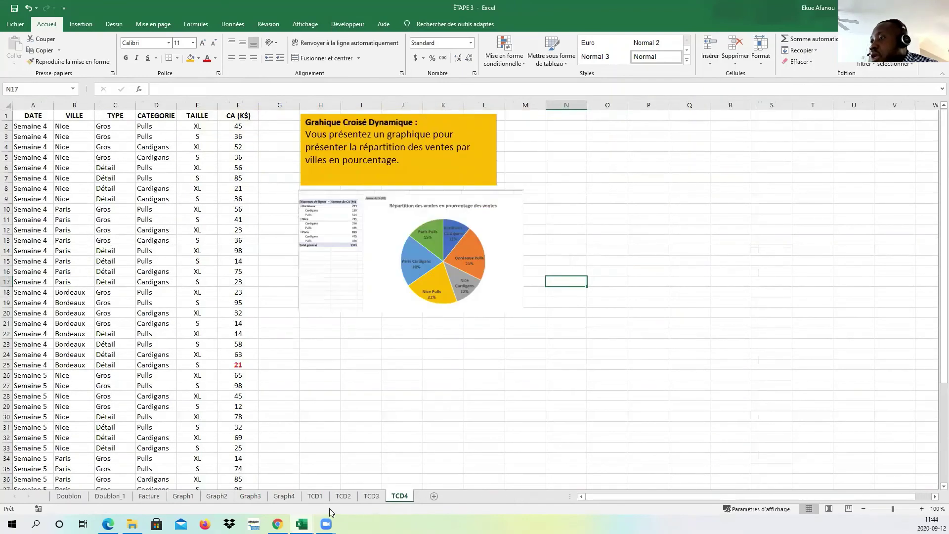
{"action": "left_click", "coordinate": [316, 498]}
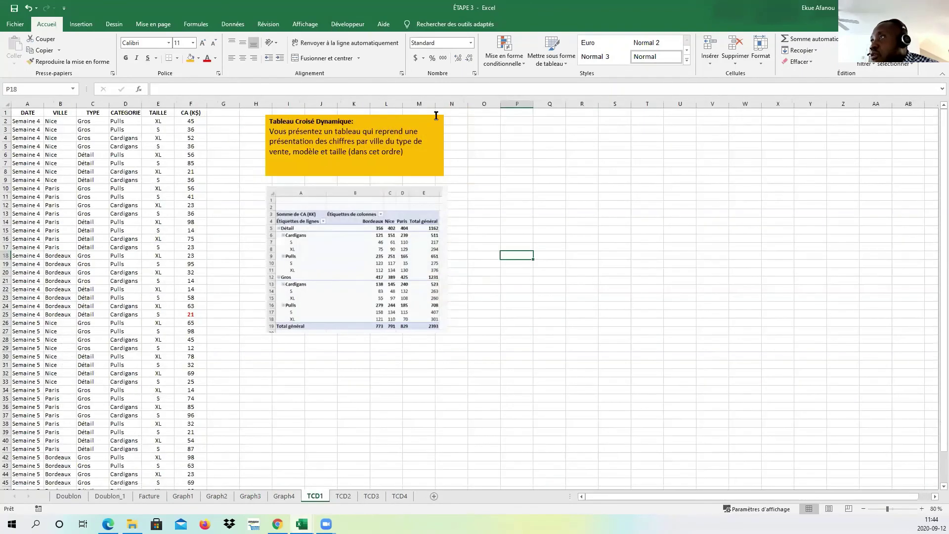
{"action": "left_click", "coordinate": [712, 280]}
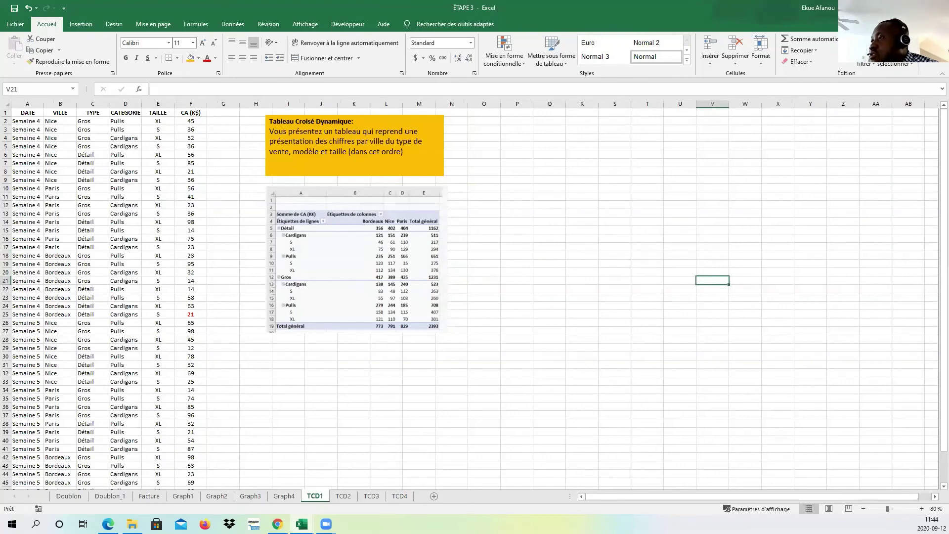
- Close the ÉTAPE 3 workbook without saving its changes, and close the ÉTAPE 2 workbook
{"action": "left_click", "coordinate": [937, 7]}
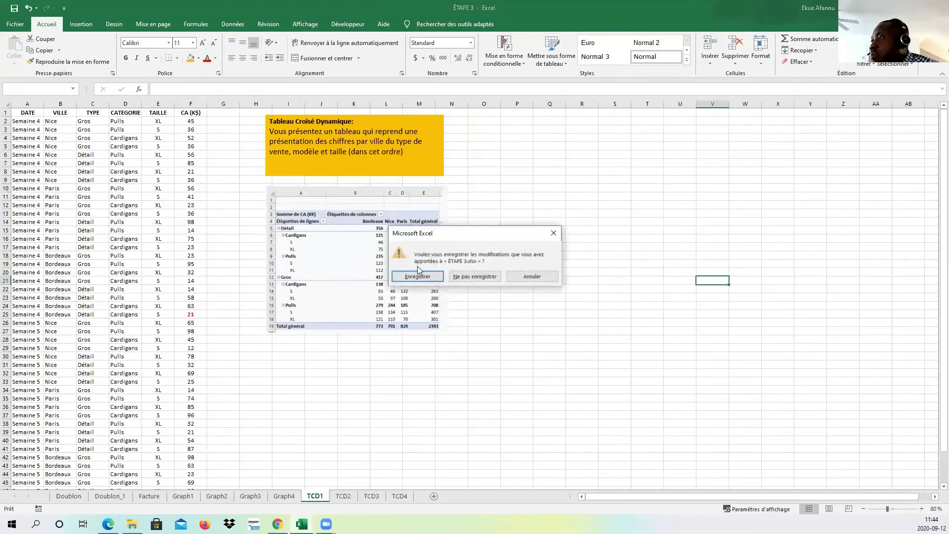
{"action": "left_click", "coordinate": [477, 276]}
{"action": "left_click", "coordinate": [487, 330]}
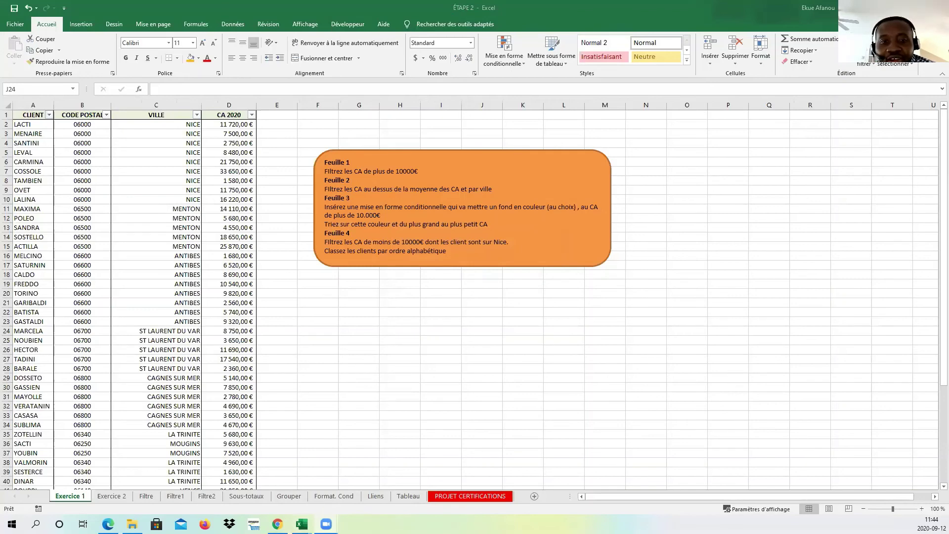
{"action": "left_click", "coordinate": [938, 8]}
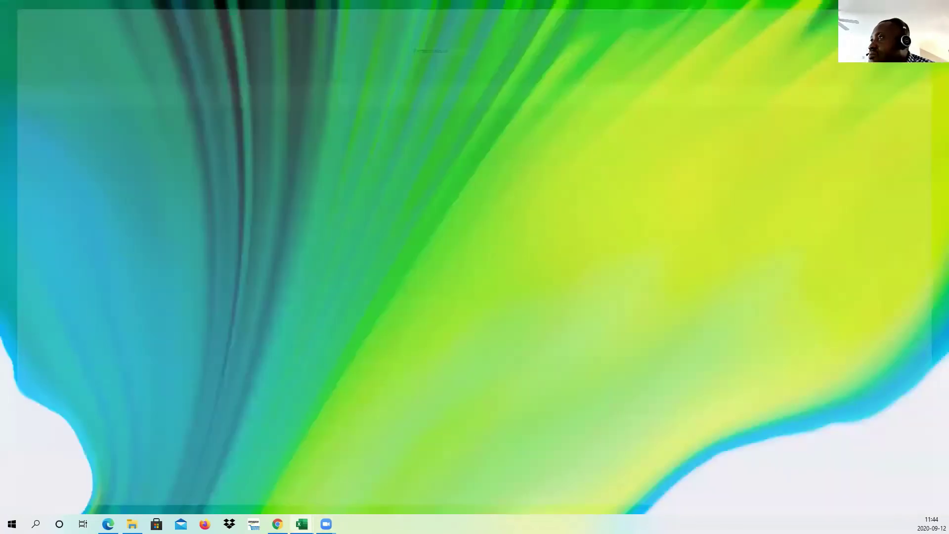
- Switch to the PRÉSENTATION_ATELIER_SEPTEMBRE_2020 workbook and review the GRAPHIQUES, TABLEAU CROISE DYNAMIQUE and MODÈLES EXCEL topics of the outline
{"action": "mouse_move", "coordinate": [302, 523]}
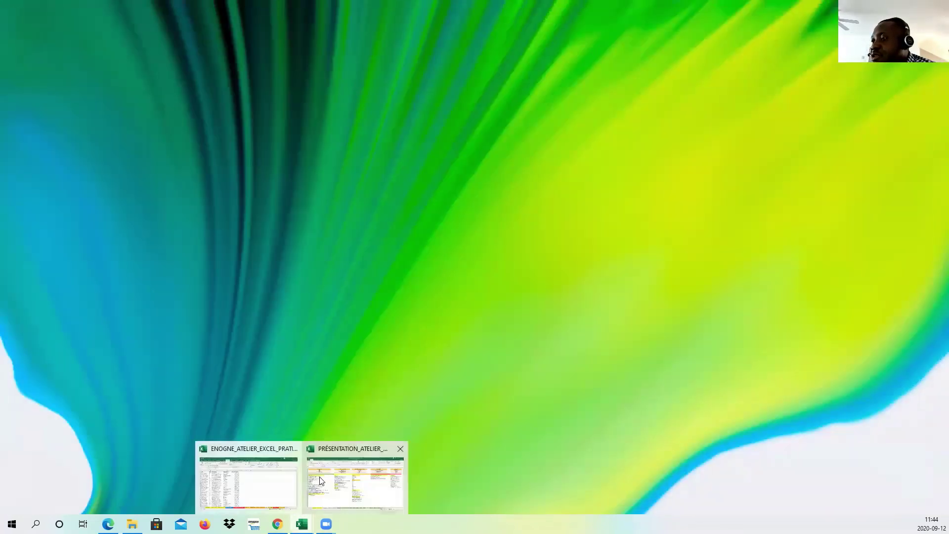
{"action": "left_click", "coordinate": [332, 475]}
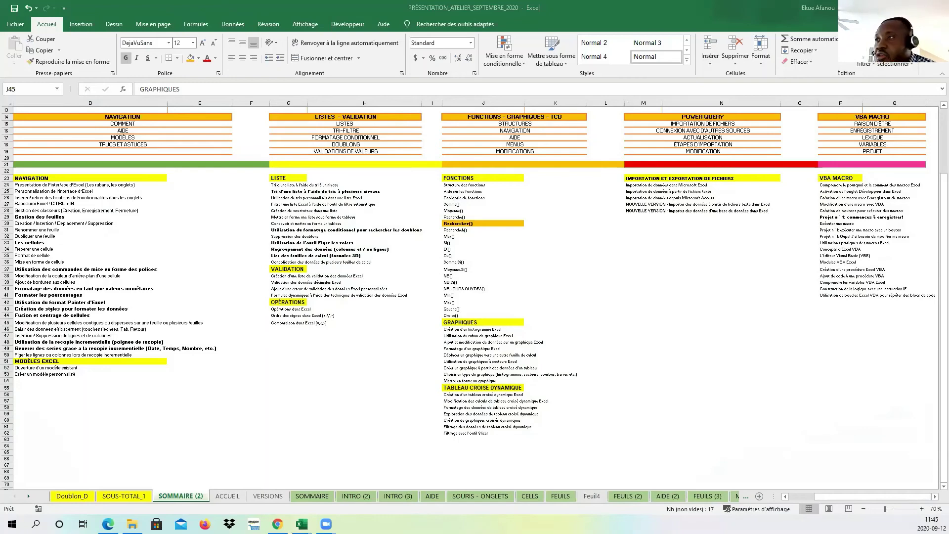
{"action": "key", "text": "ctrl+shift+Down"}
{"action": "left_click", "coordinate": [658, 348]}
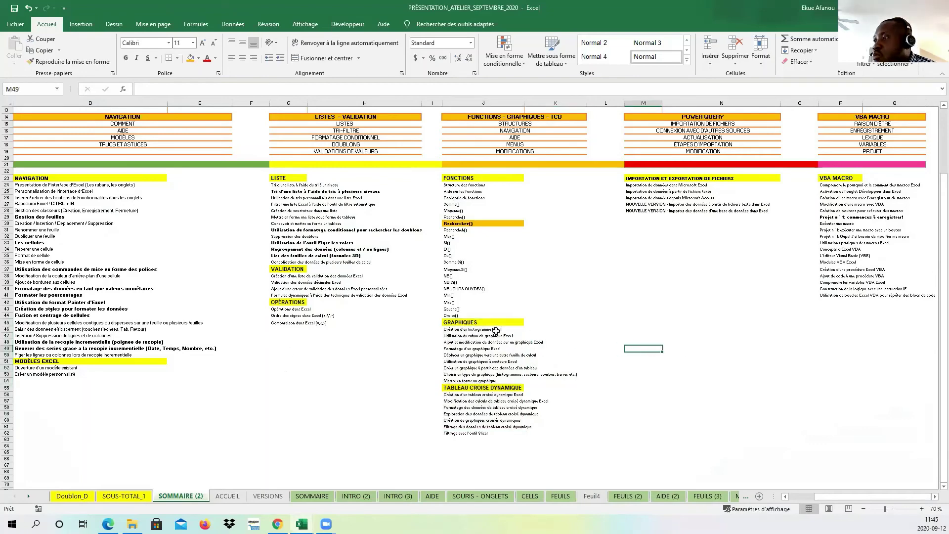
{"action": "left_click", "coordinate": [490, 322]}
{"action": "key", "text": "ctrl+shift+Down"}
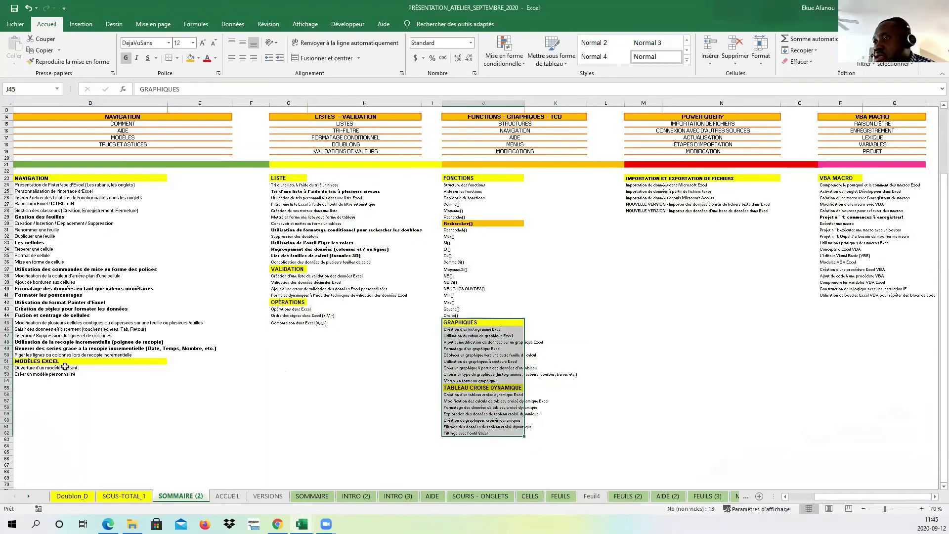
{"action": "left_click", "coordinate": [65, 364]}
{"action": "key", "text": "ctrl+shift+Down"}
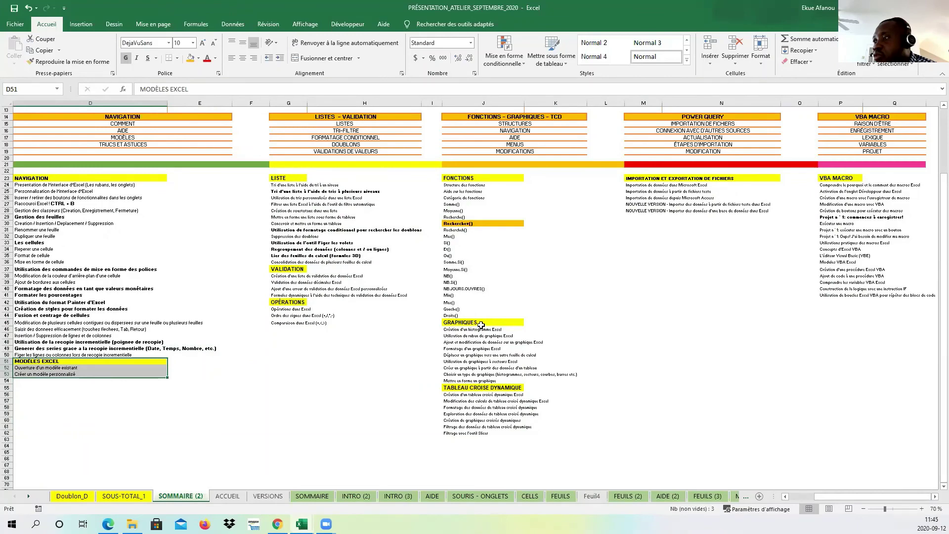
{"action": "left_click_drag", "start_coordinate": [481, 325], "coordinate": [524, 436]}
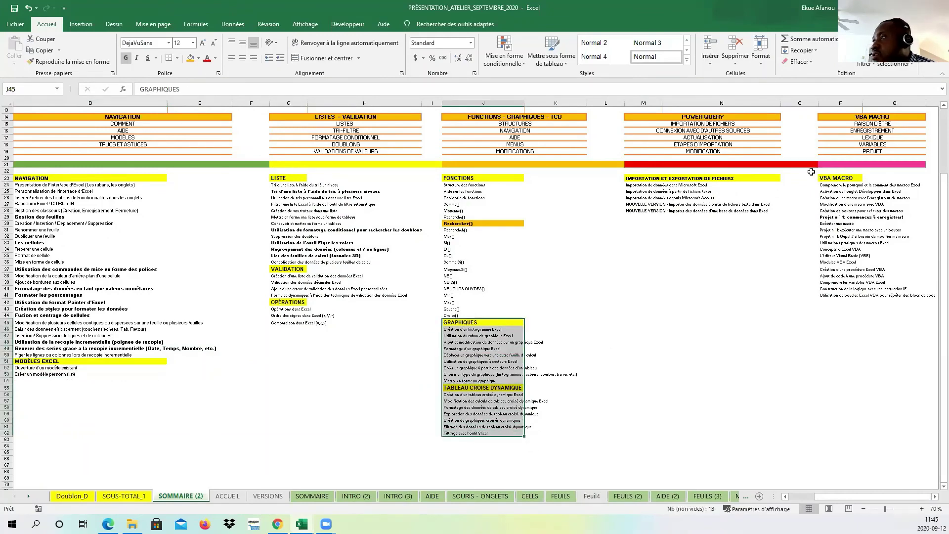
- Examine the VBA MACRO topics in the course outline by selecting the list under its heading
{"action": "left_click_drag", "start_coordinate": [823, 178], "coordinate": [834, 295]}
{"action": "left_click", "coordinate": [748, 283]}
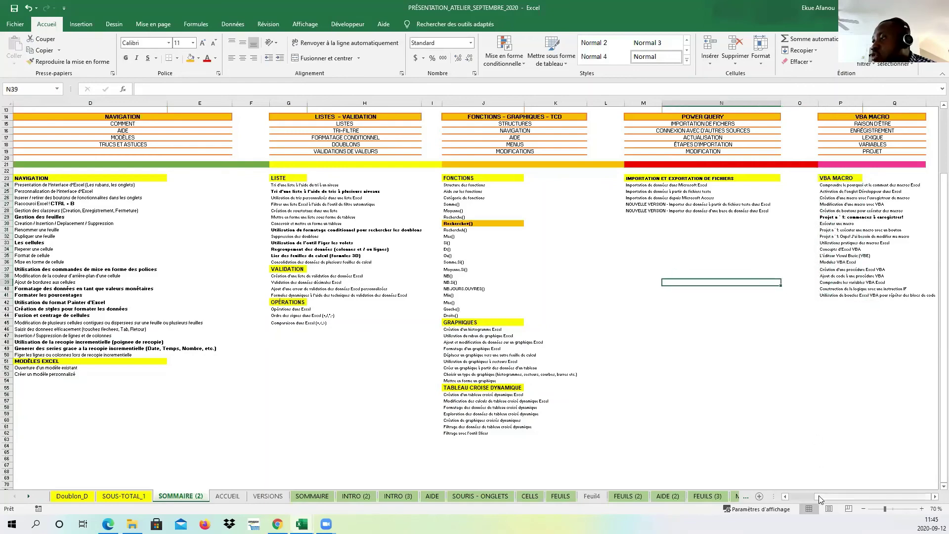
{"action": "left_click_drag", "start_coordinate": [840, 179], "coordinate": [836, 296]}
{"action": "left_click", "coordinate": [696, 297]}
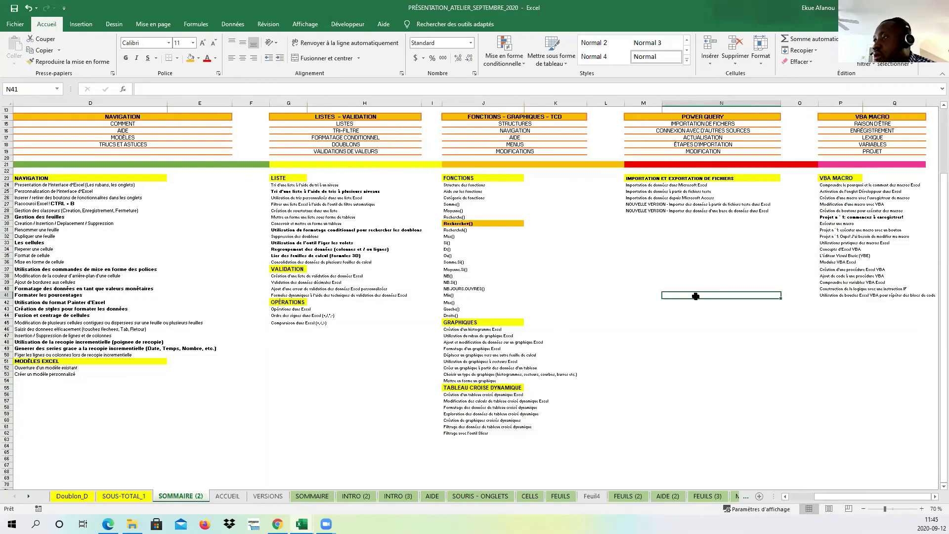
- Recheck the outline's chart and pivot table topics and the MODÈLES EXCEL section, and bring the presentation workbook back into view
{"action": "left_click_drag", "start_coordinate": [482, 324], "coordinate": [469, 437]}
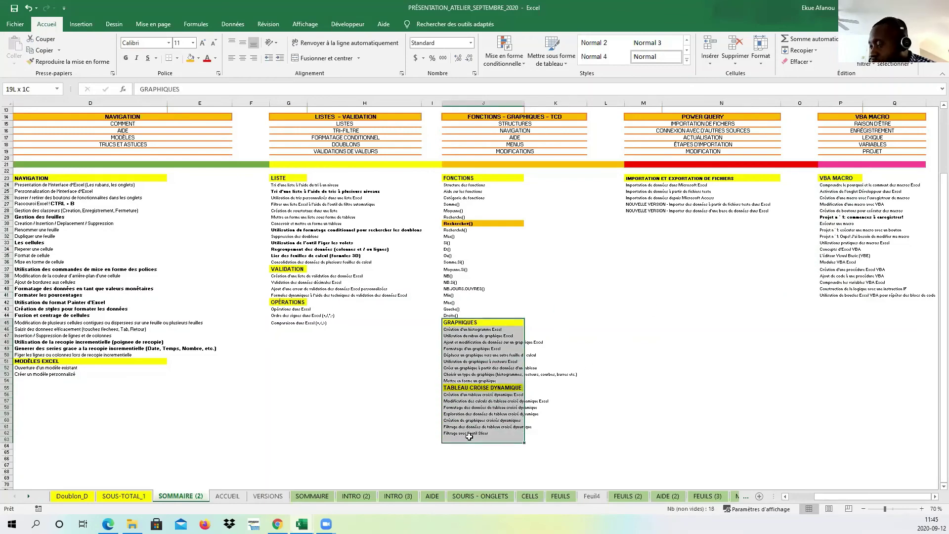
{"action": "left_click_drag", "start_coordinate": [63, 362], "coordinate": [59, 368]}
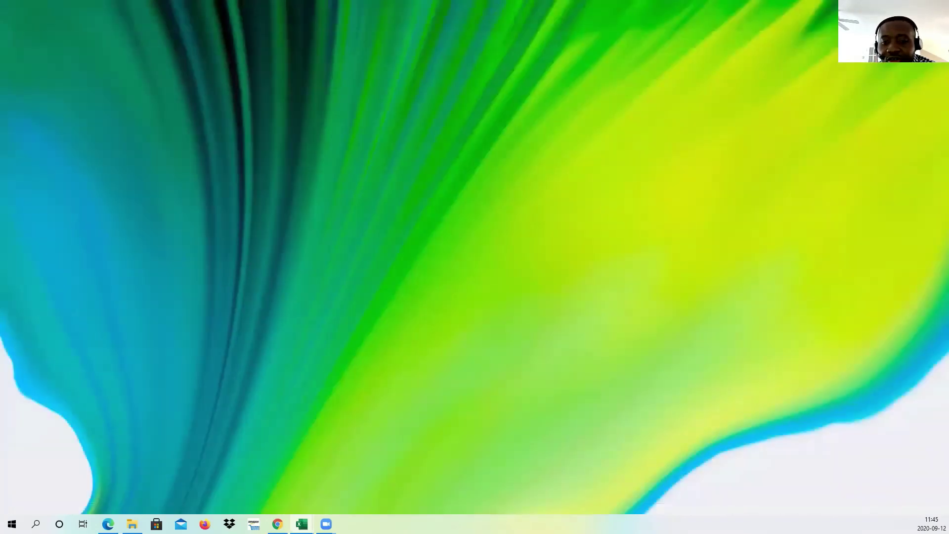
{"action": "key", "text": "alt+Tab"}
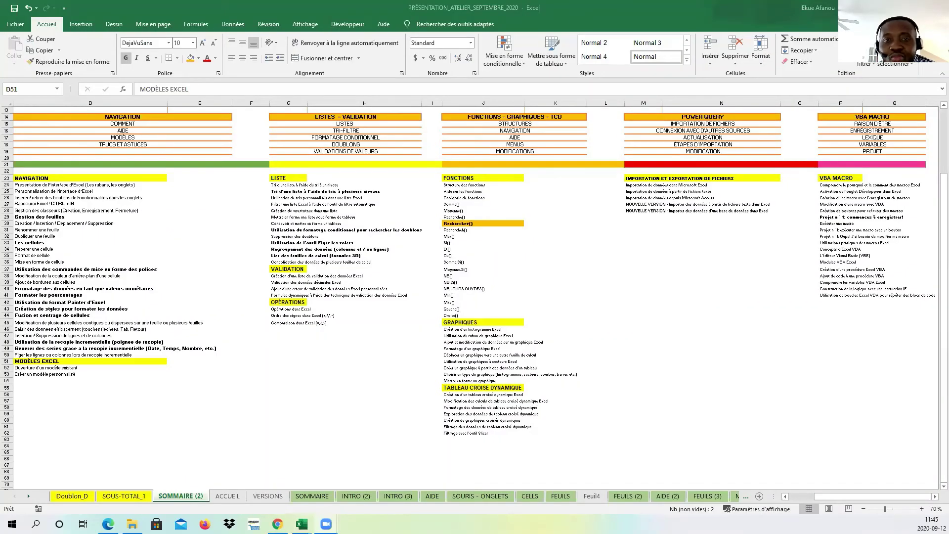